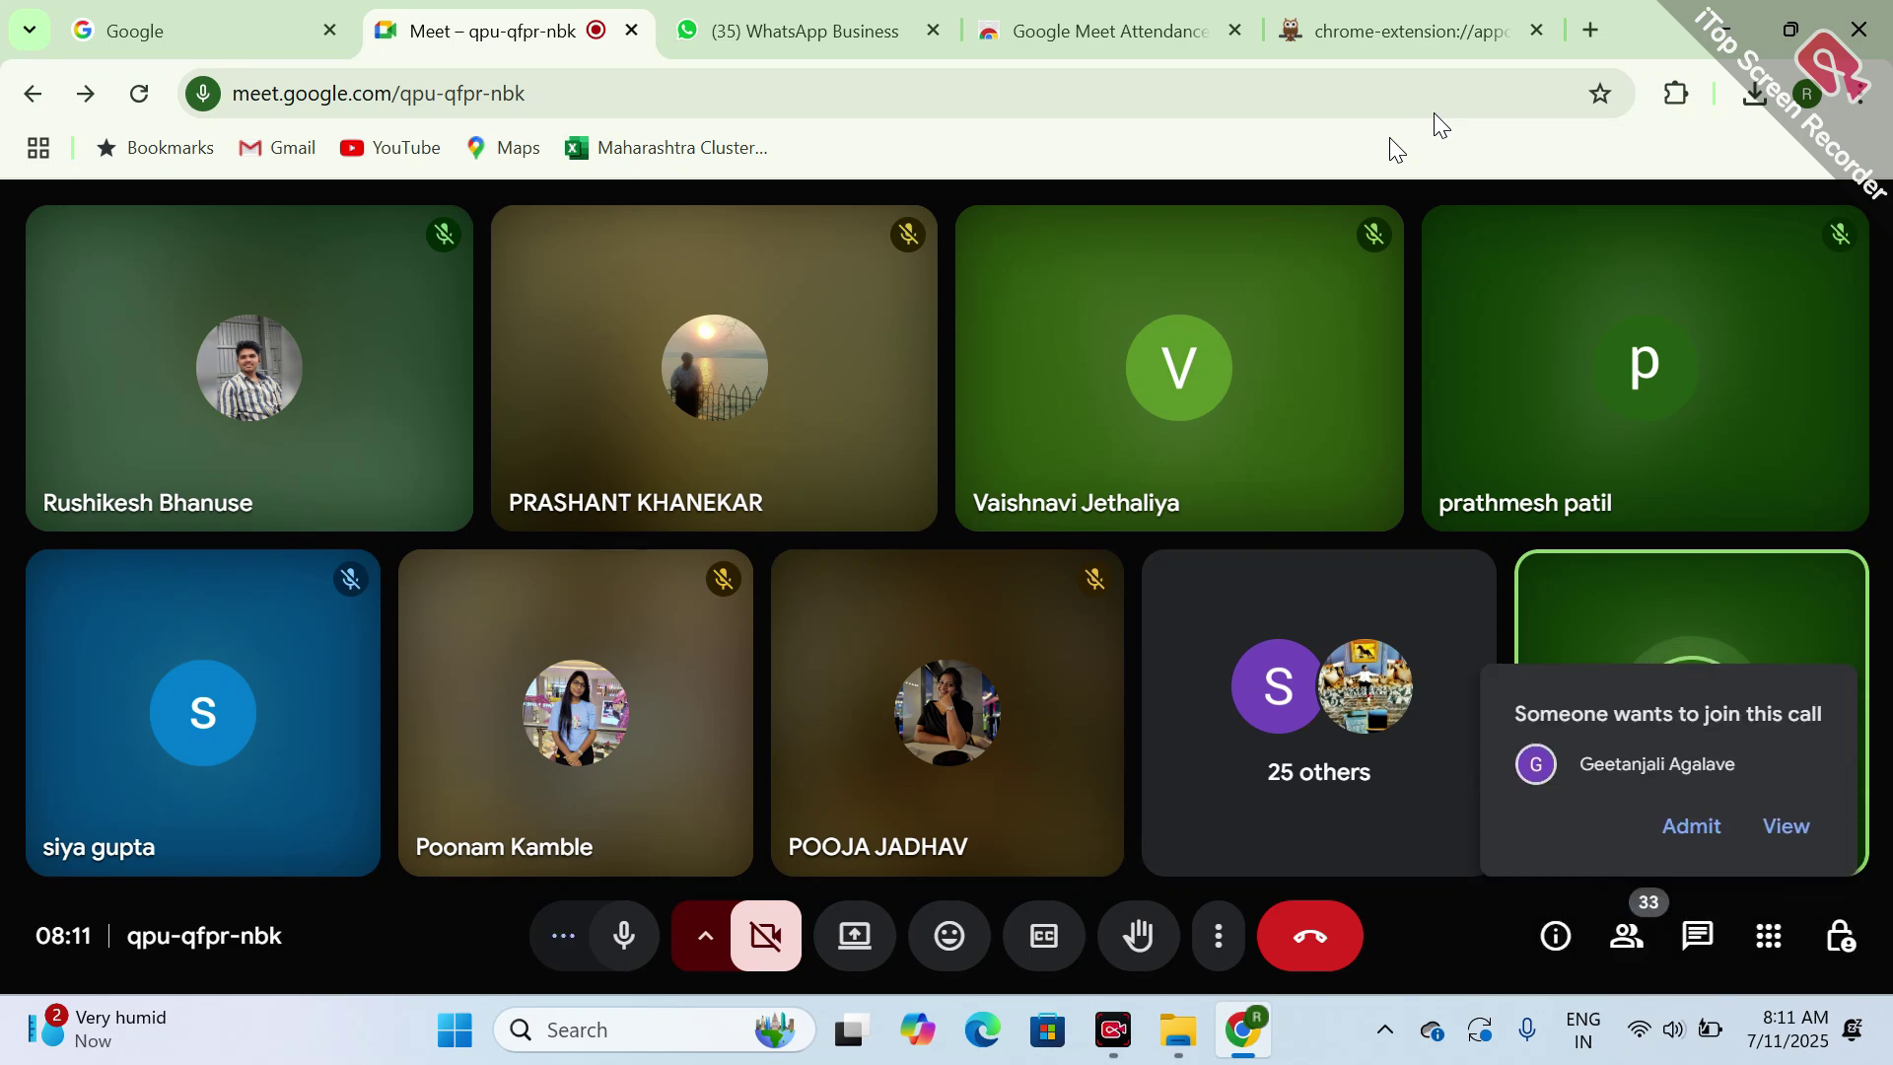
- Admit the waiting participants to the Google Meet call as their join requests come in
click(1713, 826)
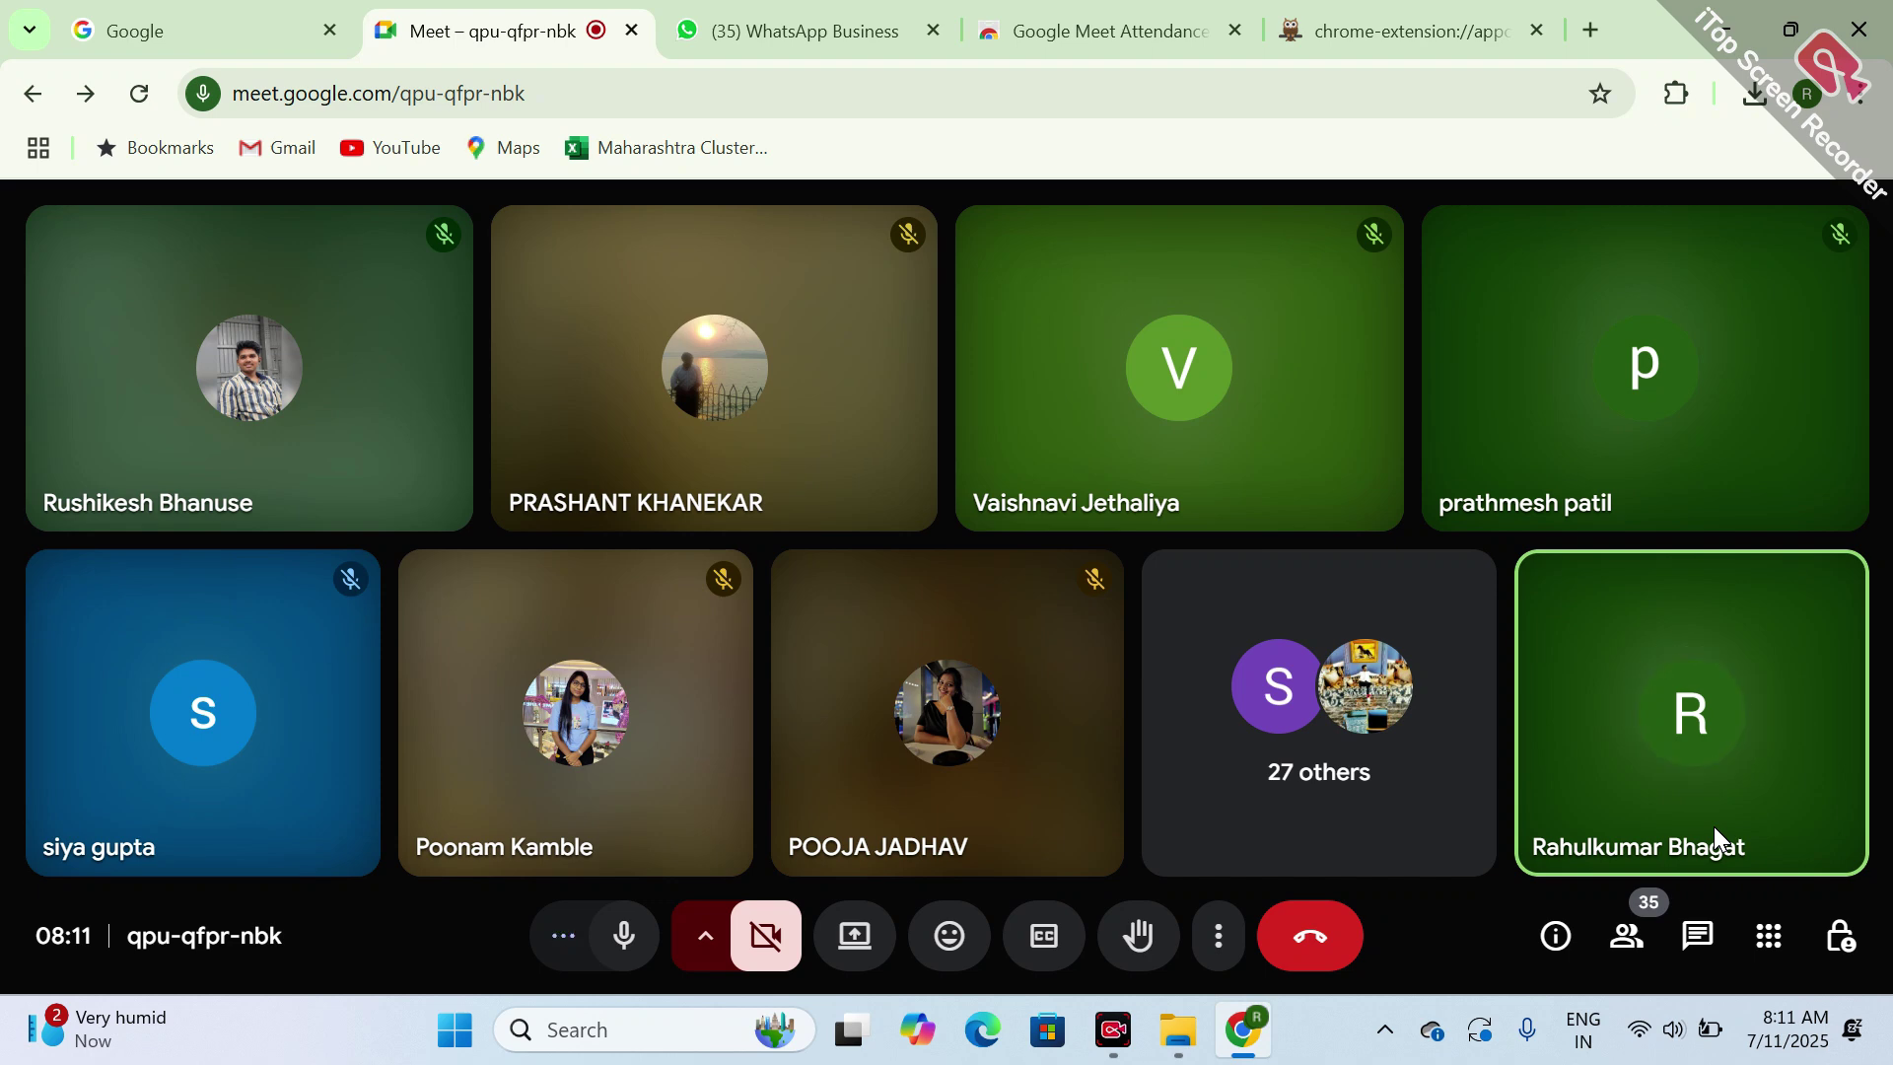
mouse_move(1713, 826)
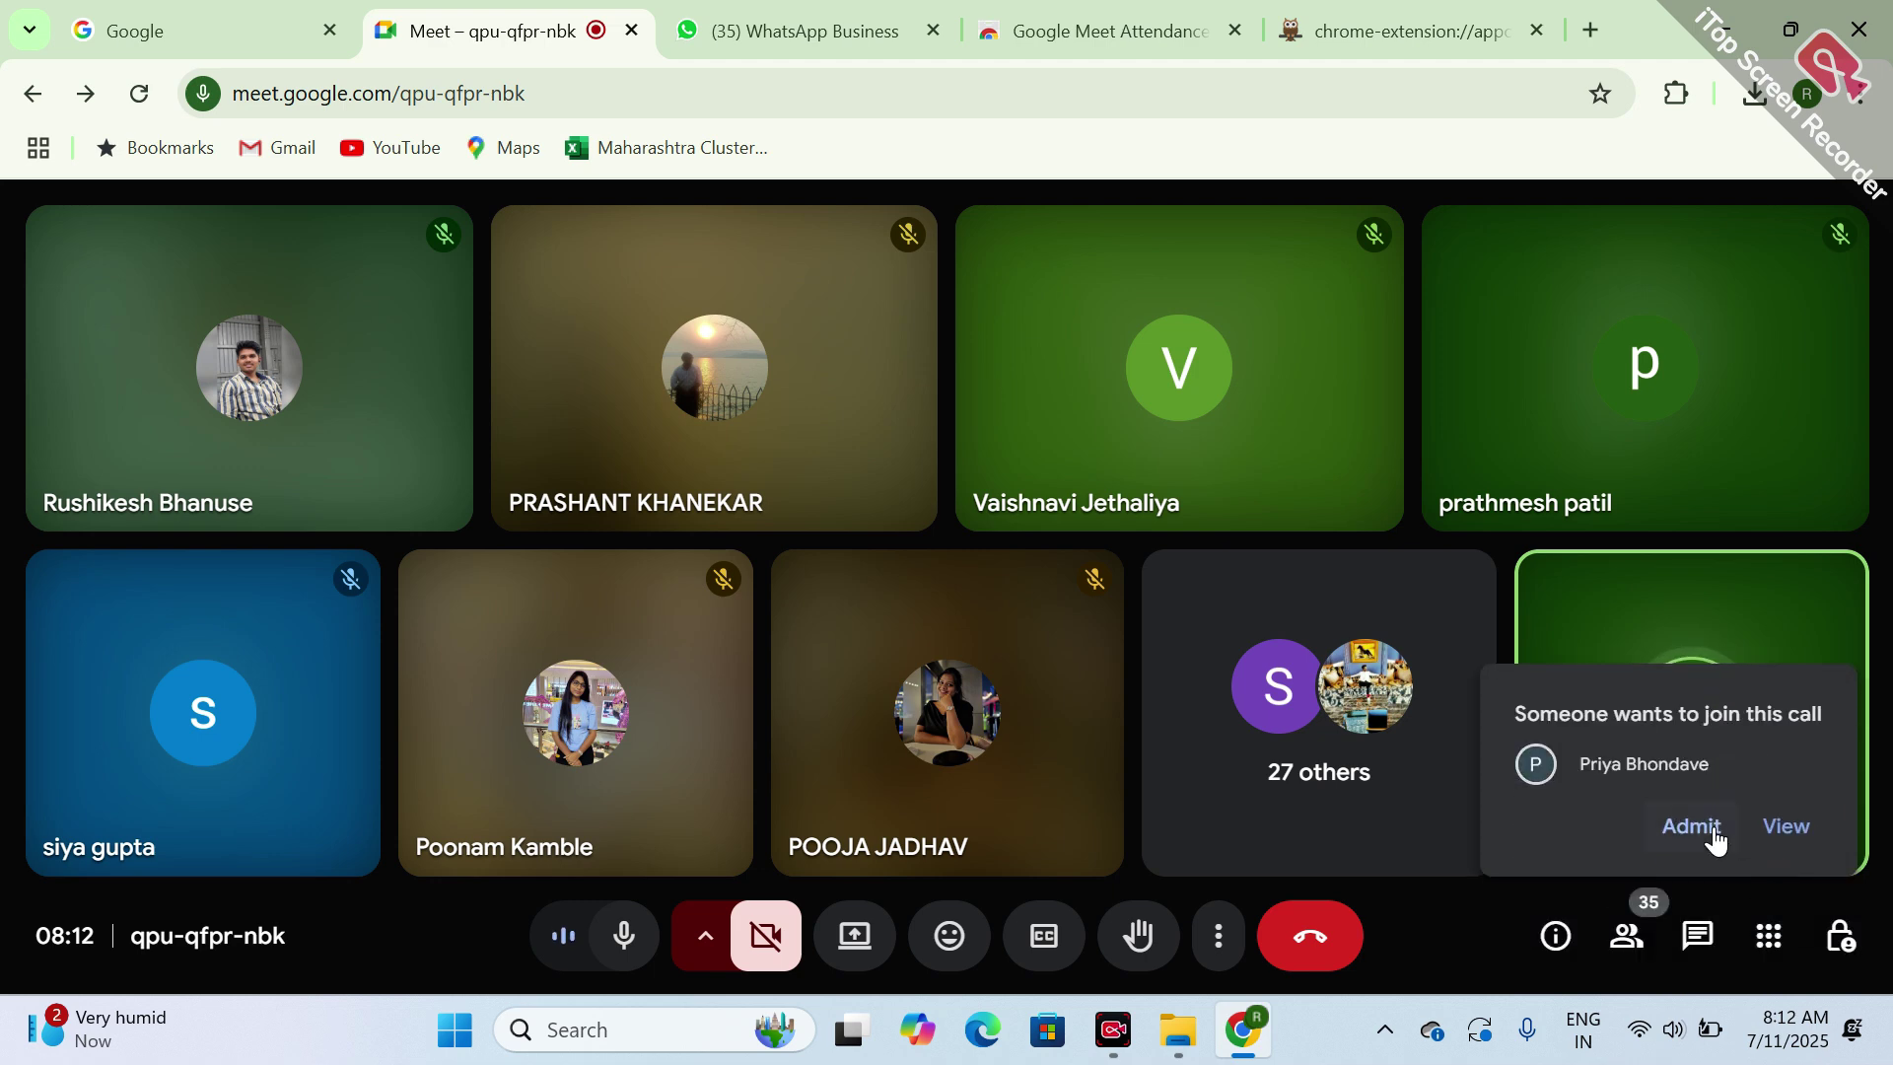
click(1713, 828)
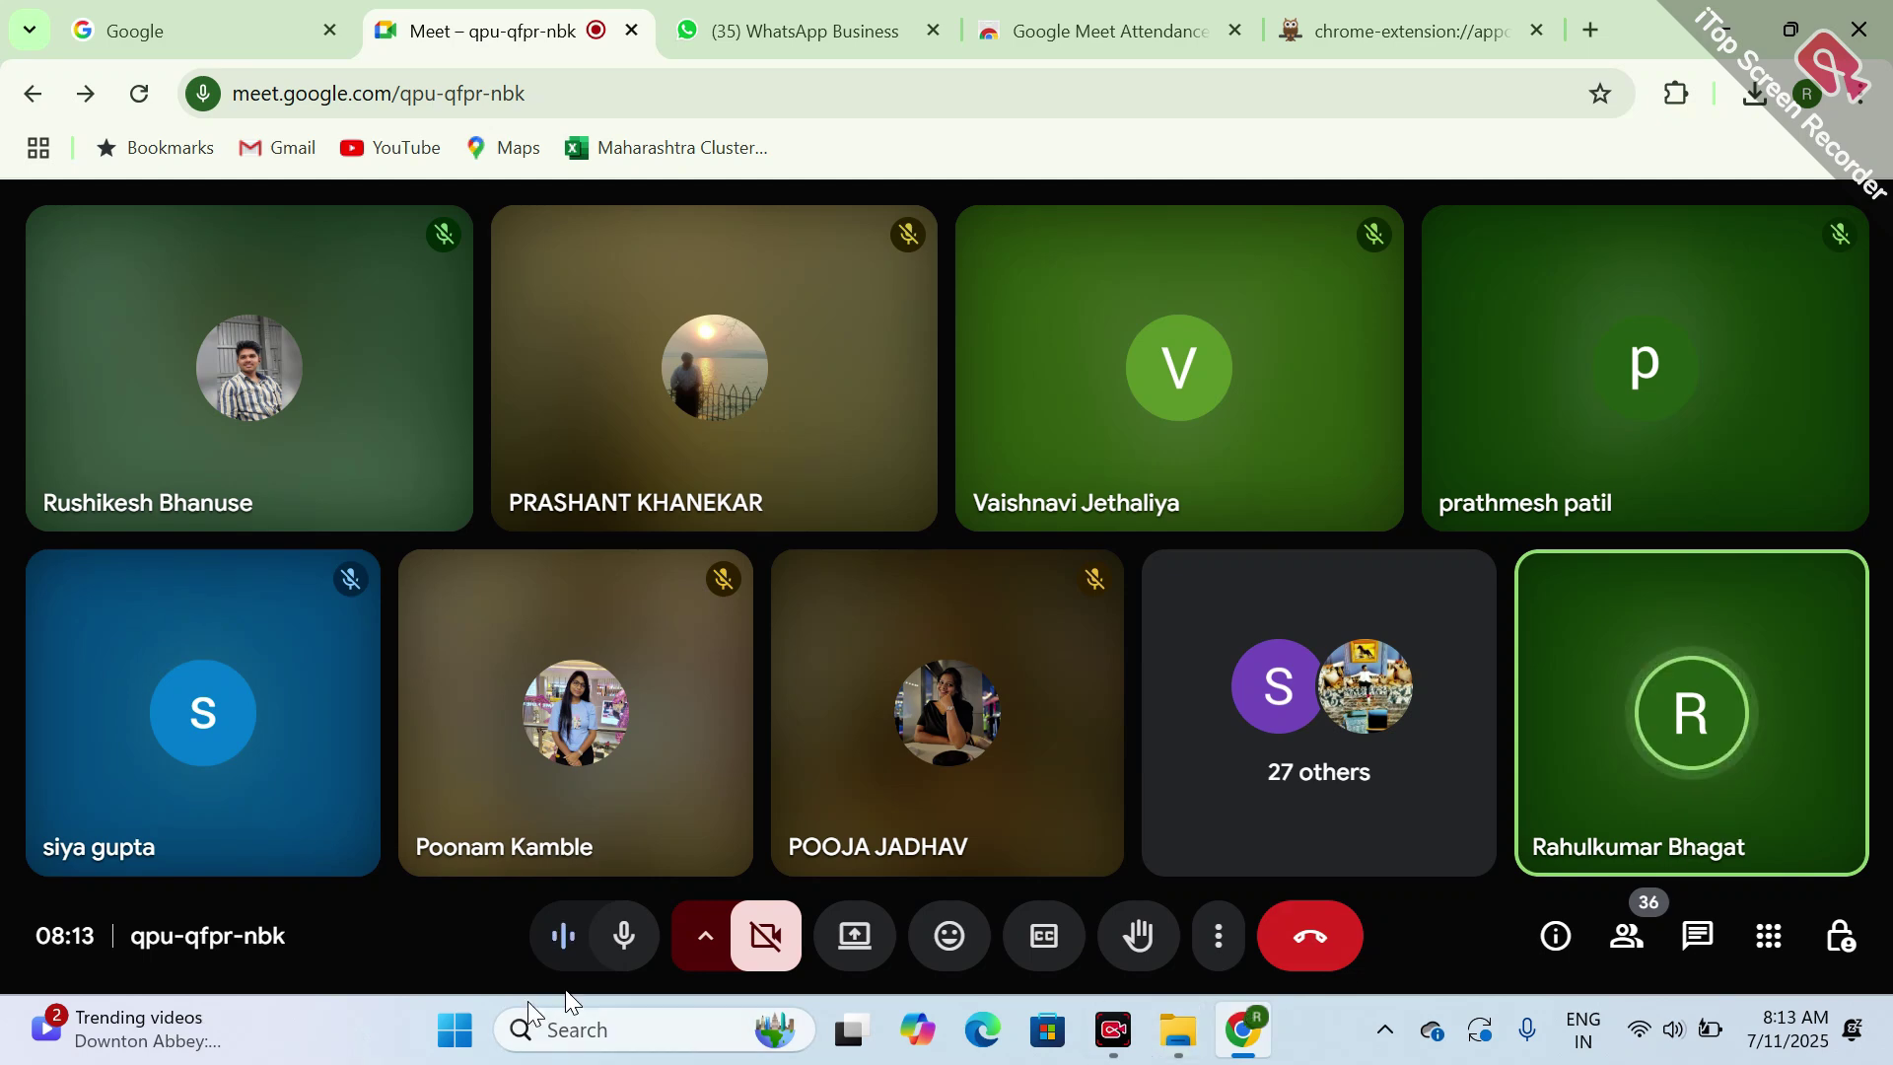
- Open Microsoft Store and enter "powerbi" as the search text
click(623, 1031)
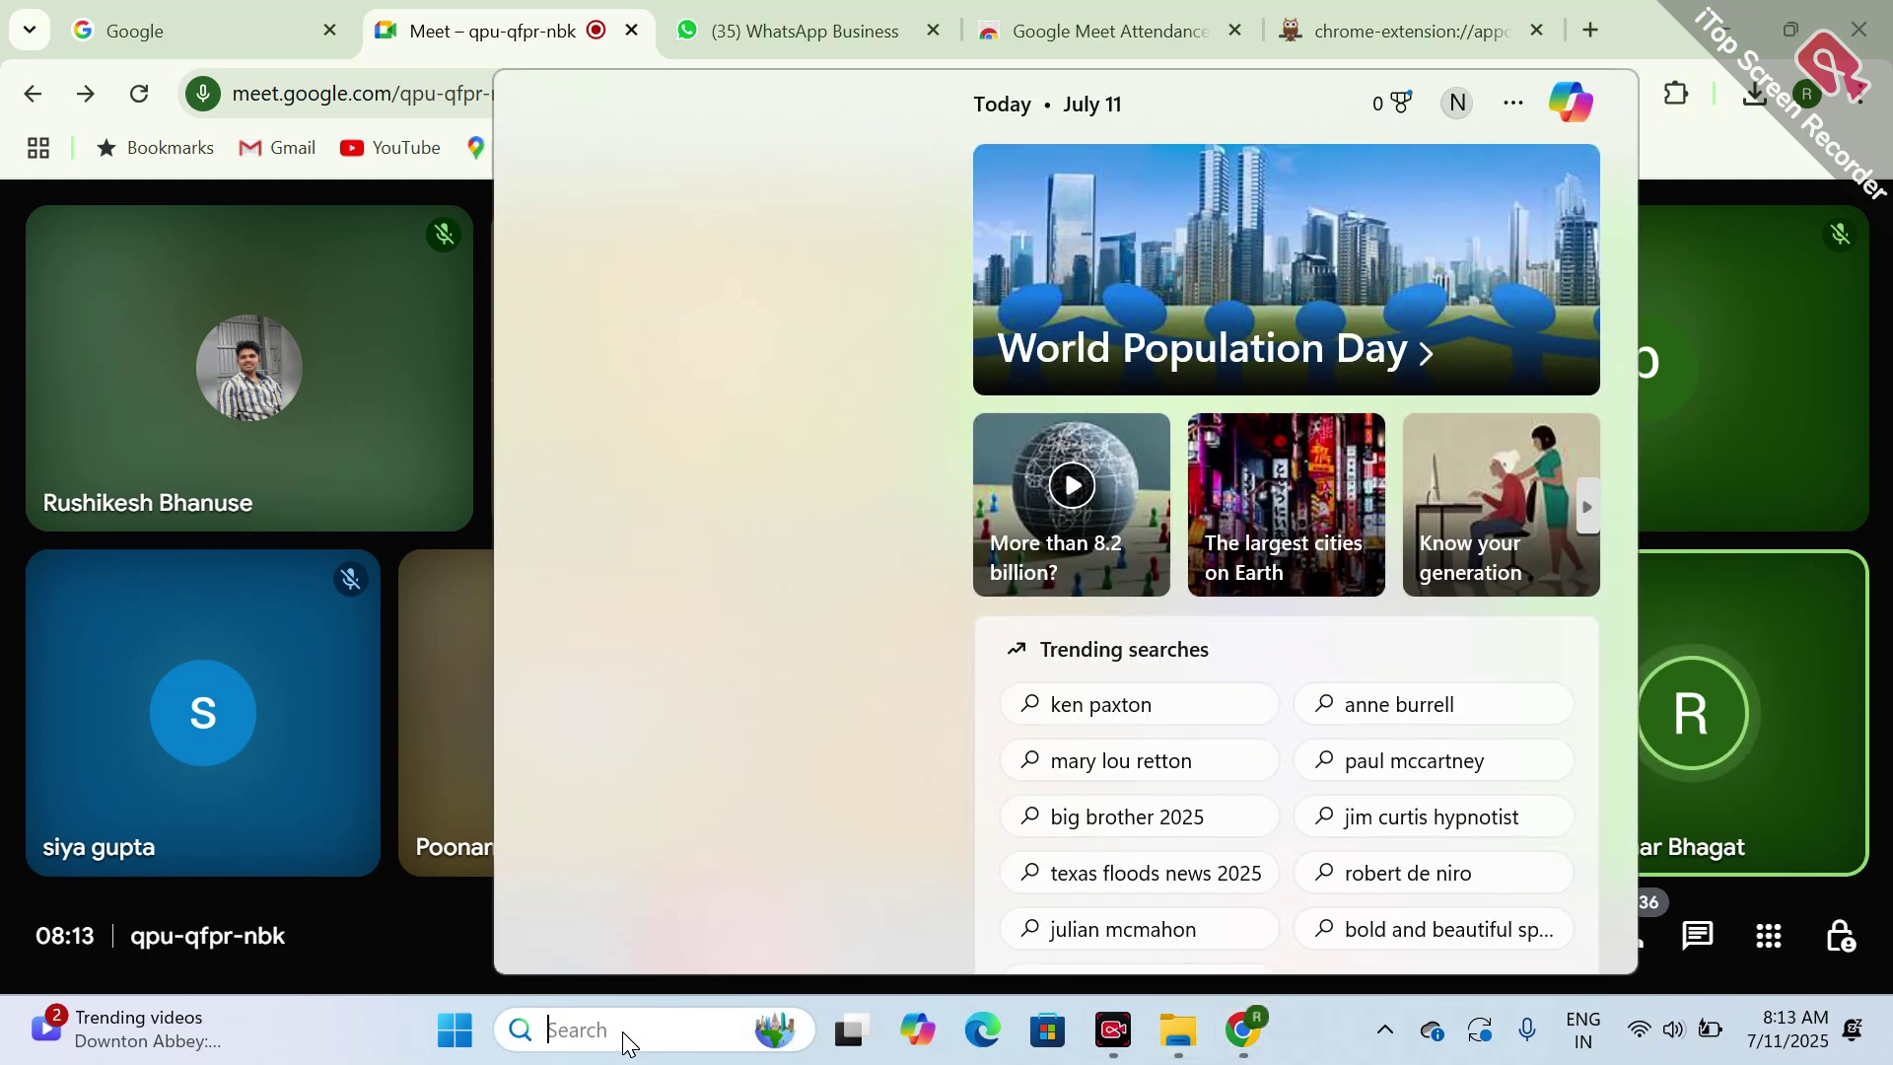
text(store)
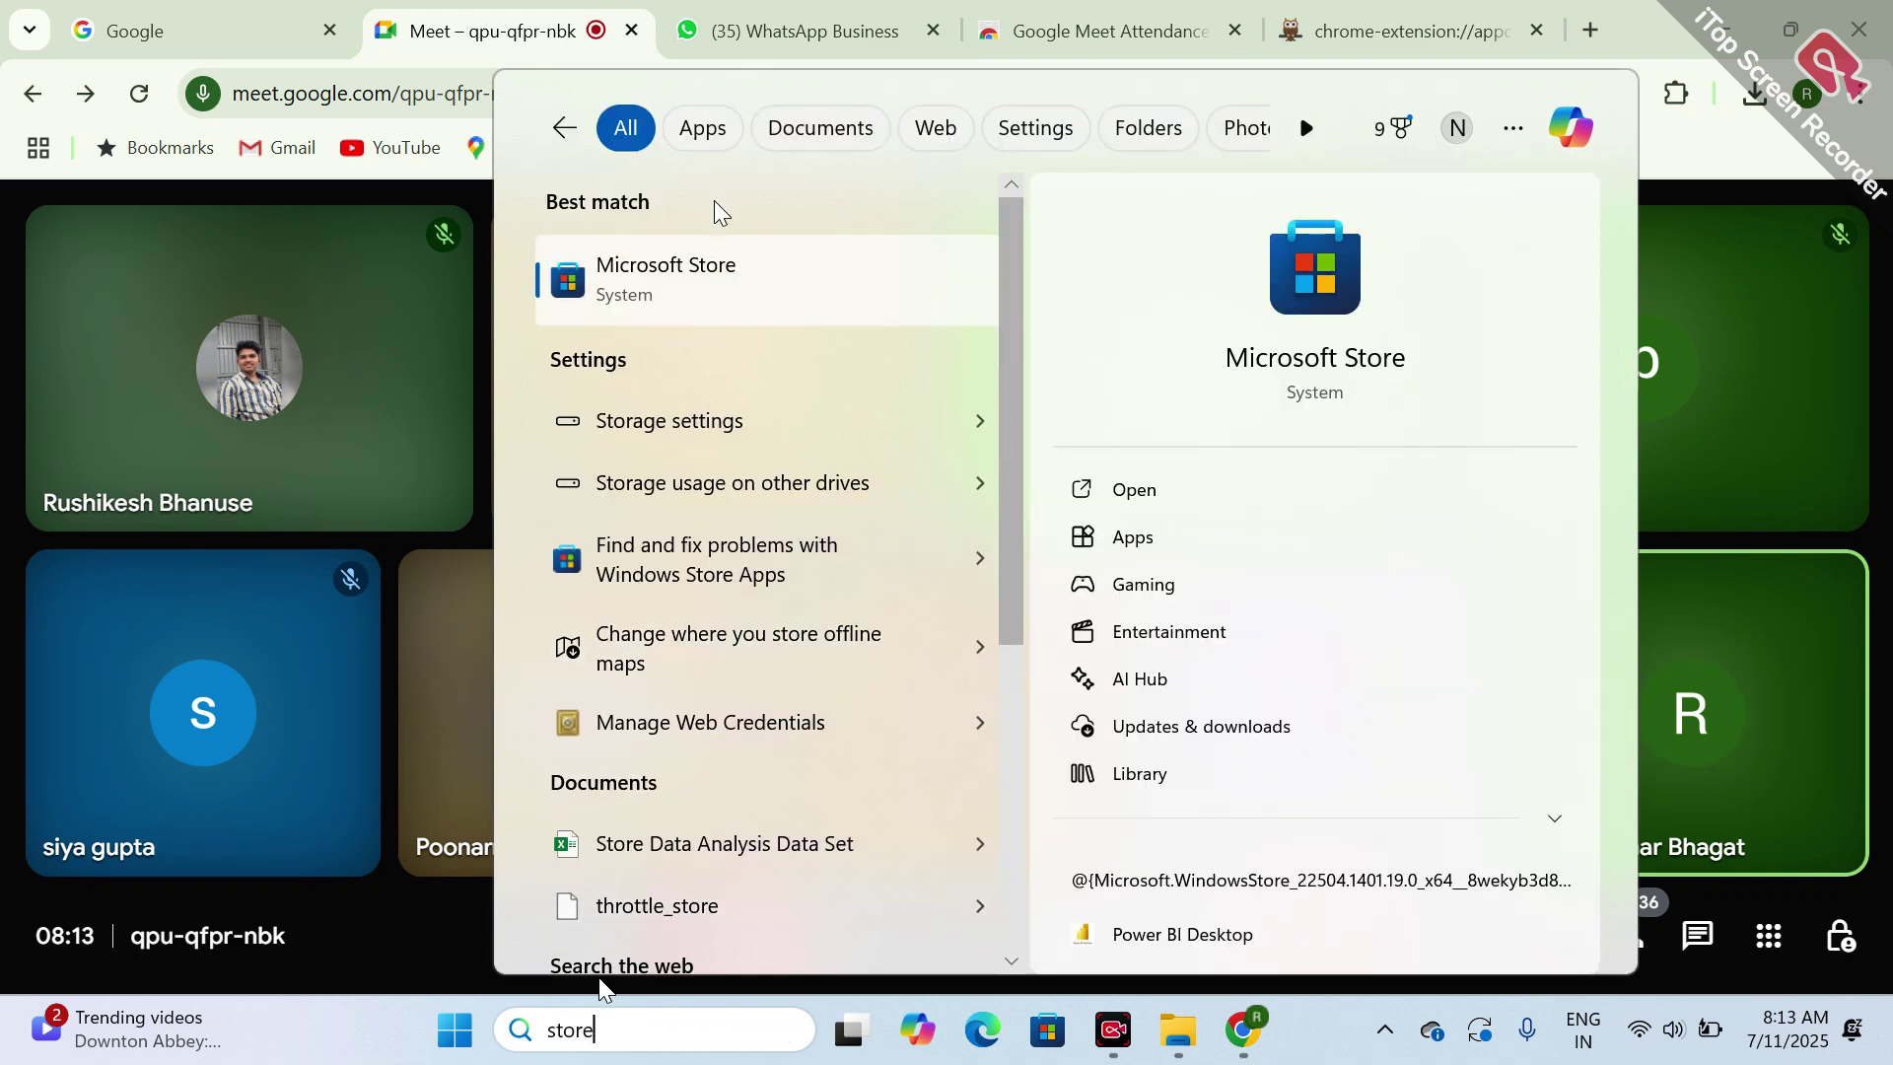
click(702, 278)
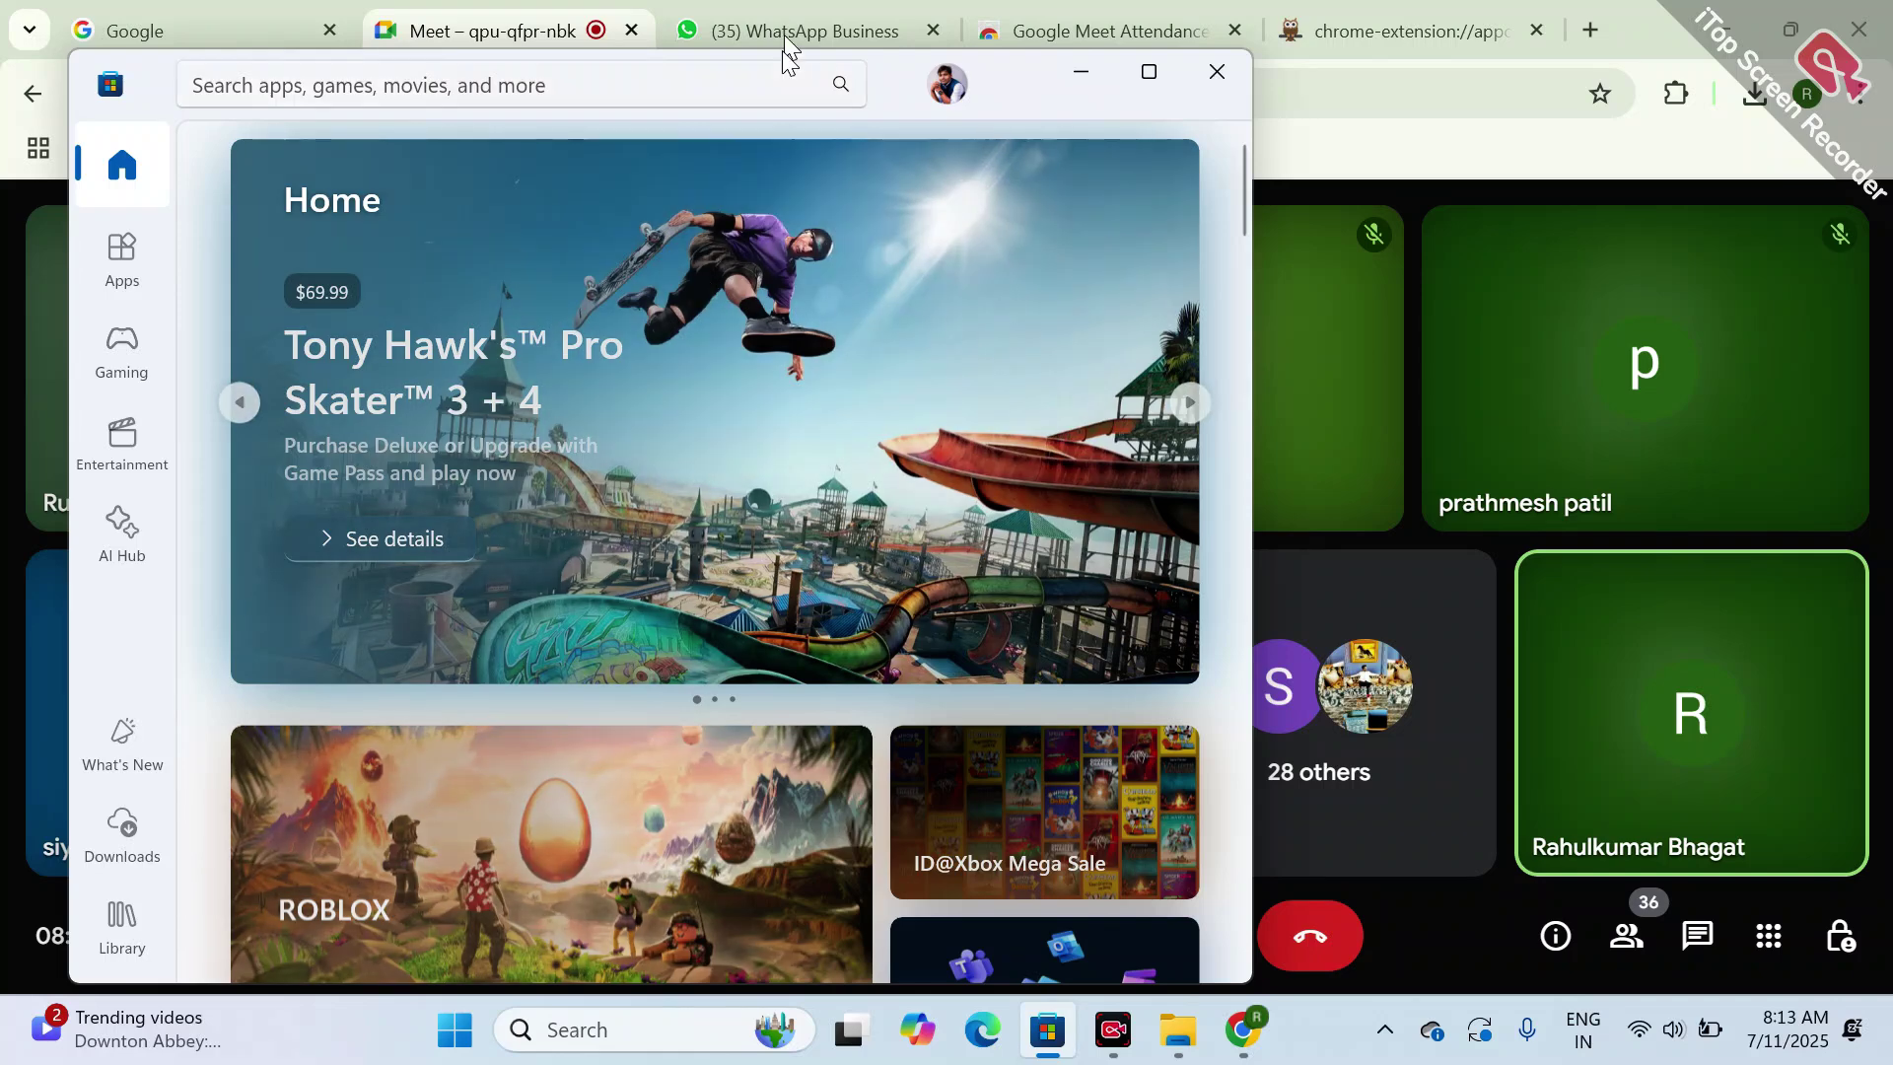
click(688, 88)
text(powerbi)
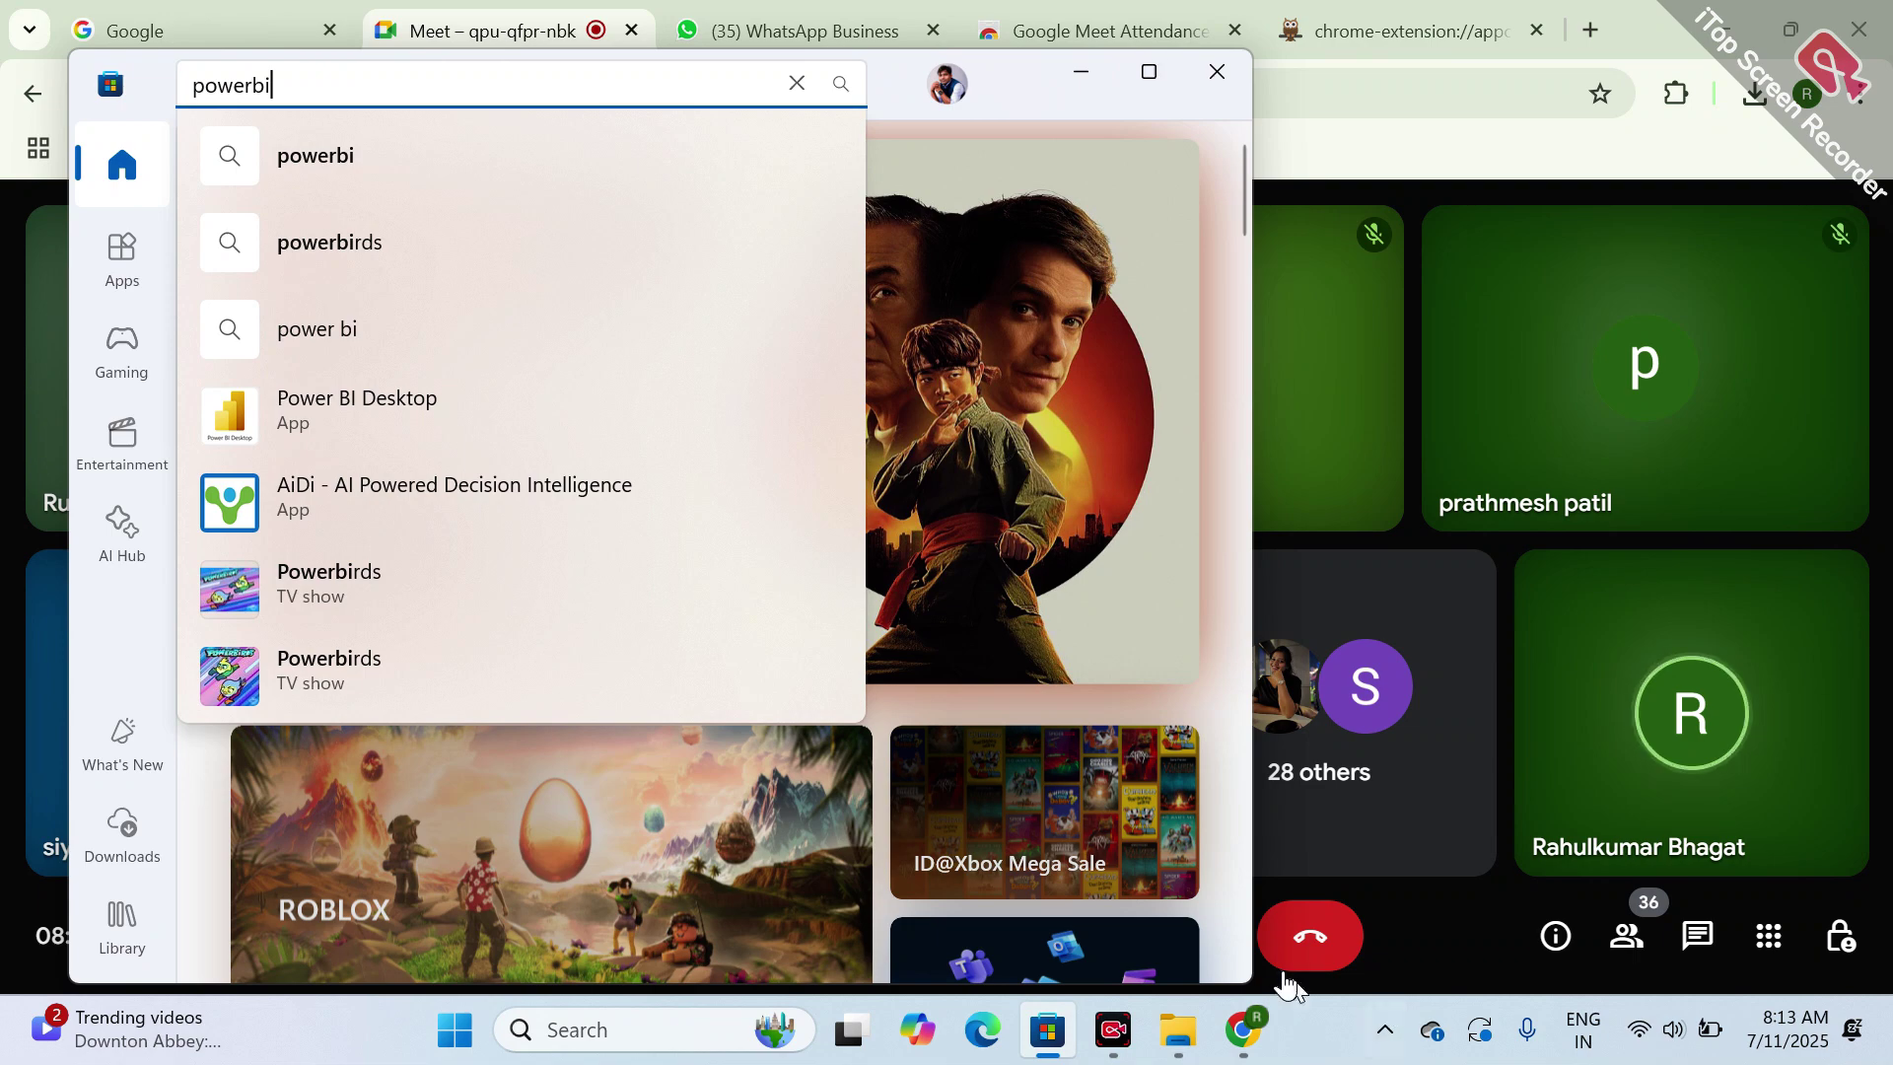
- Minimize Microsoft Store and present the entire screen in the Google Meet call
click(1323, 998)
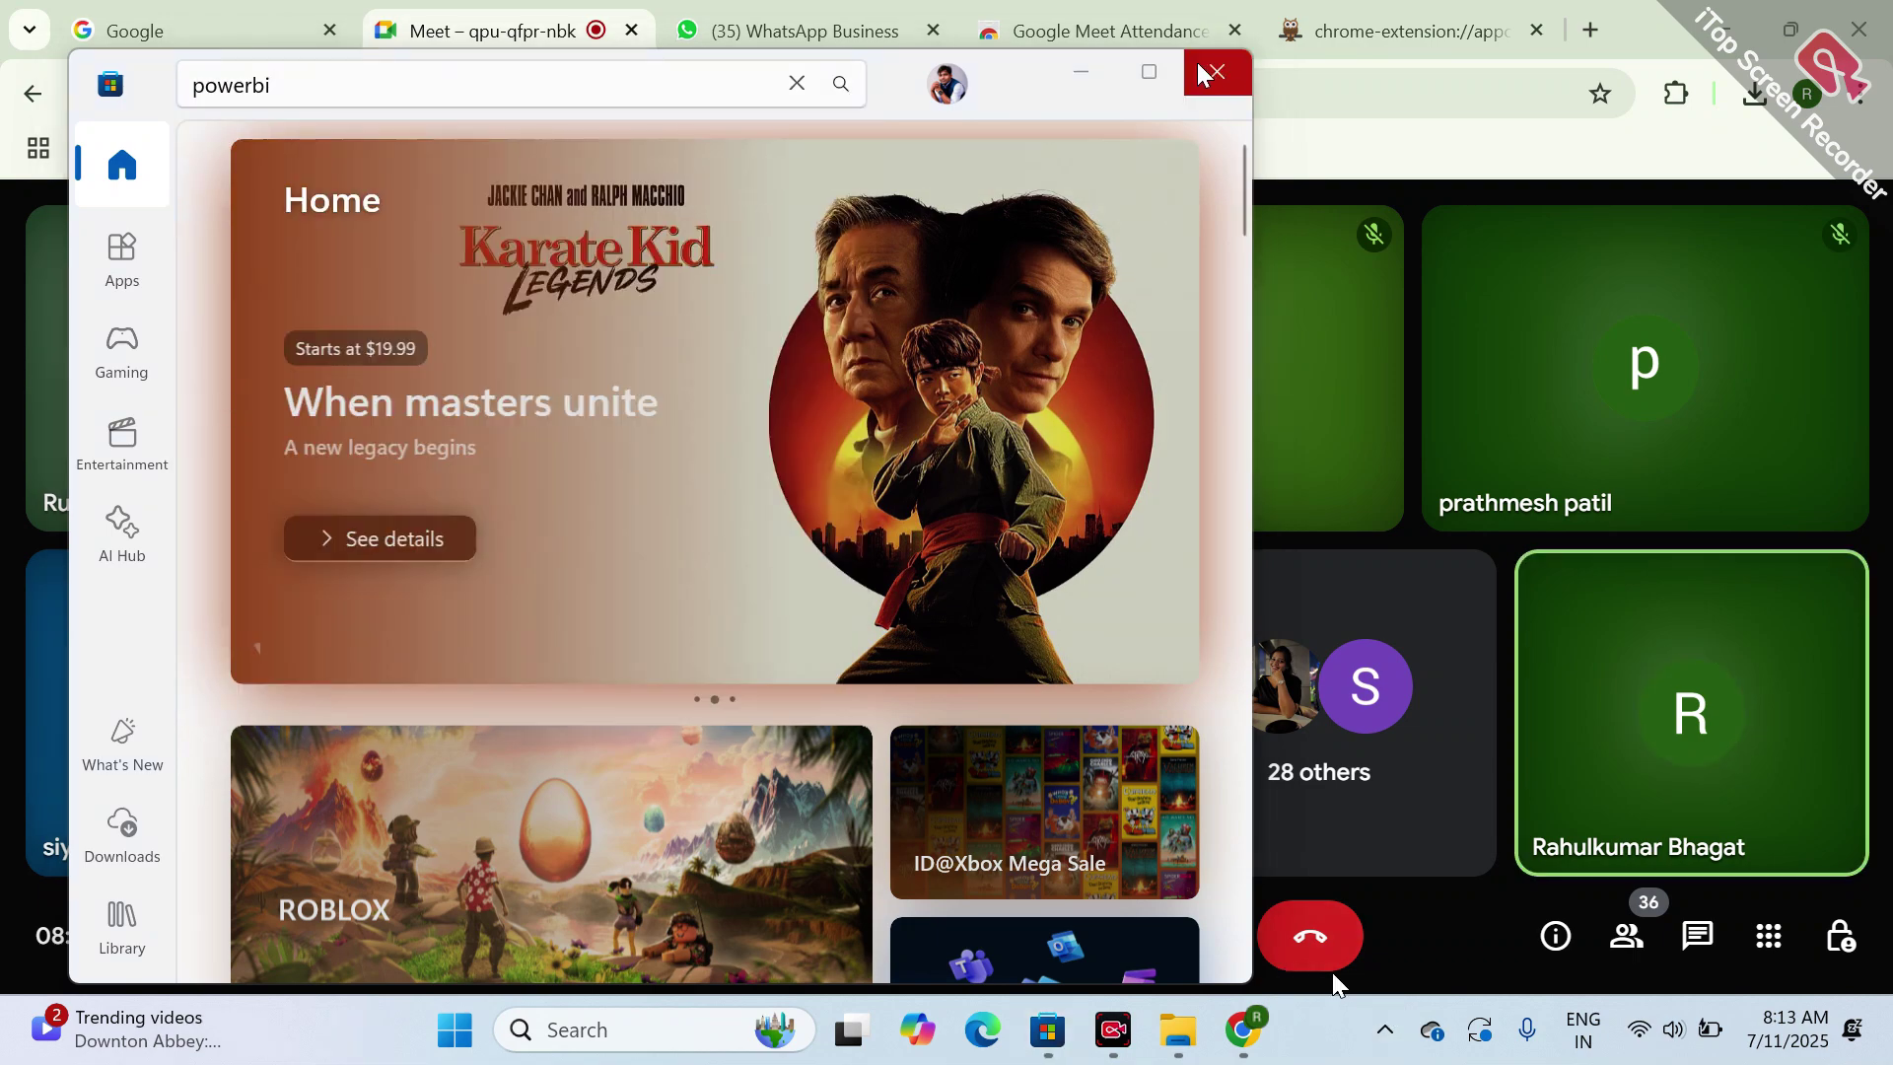
click(1081, 72)
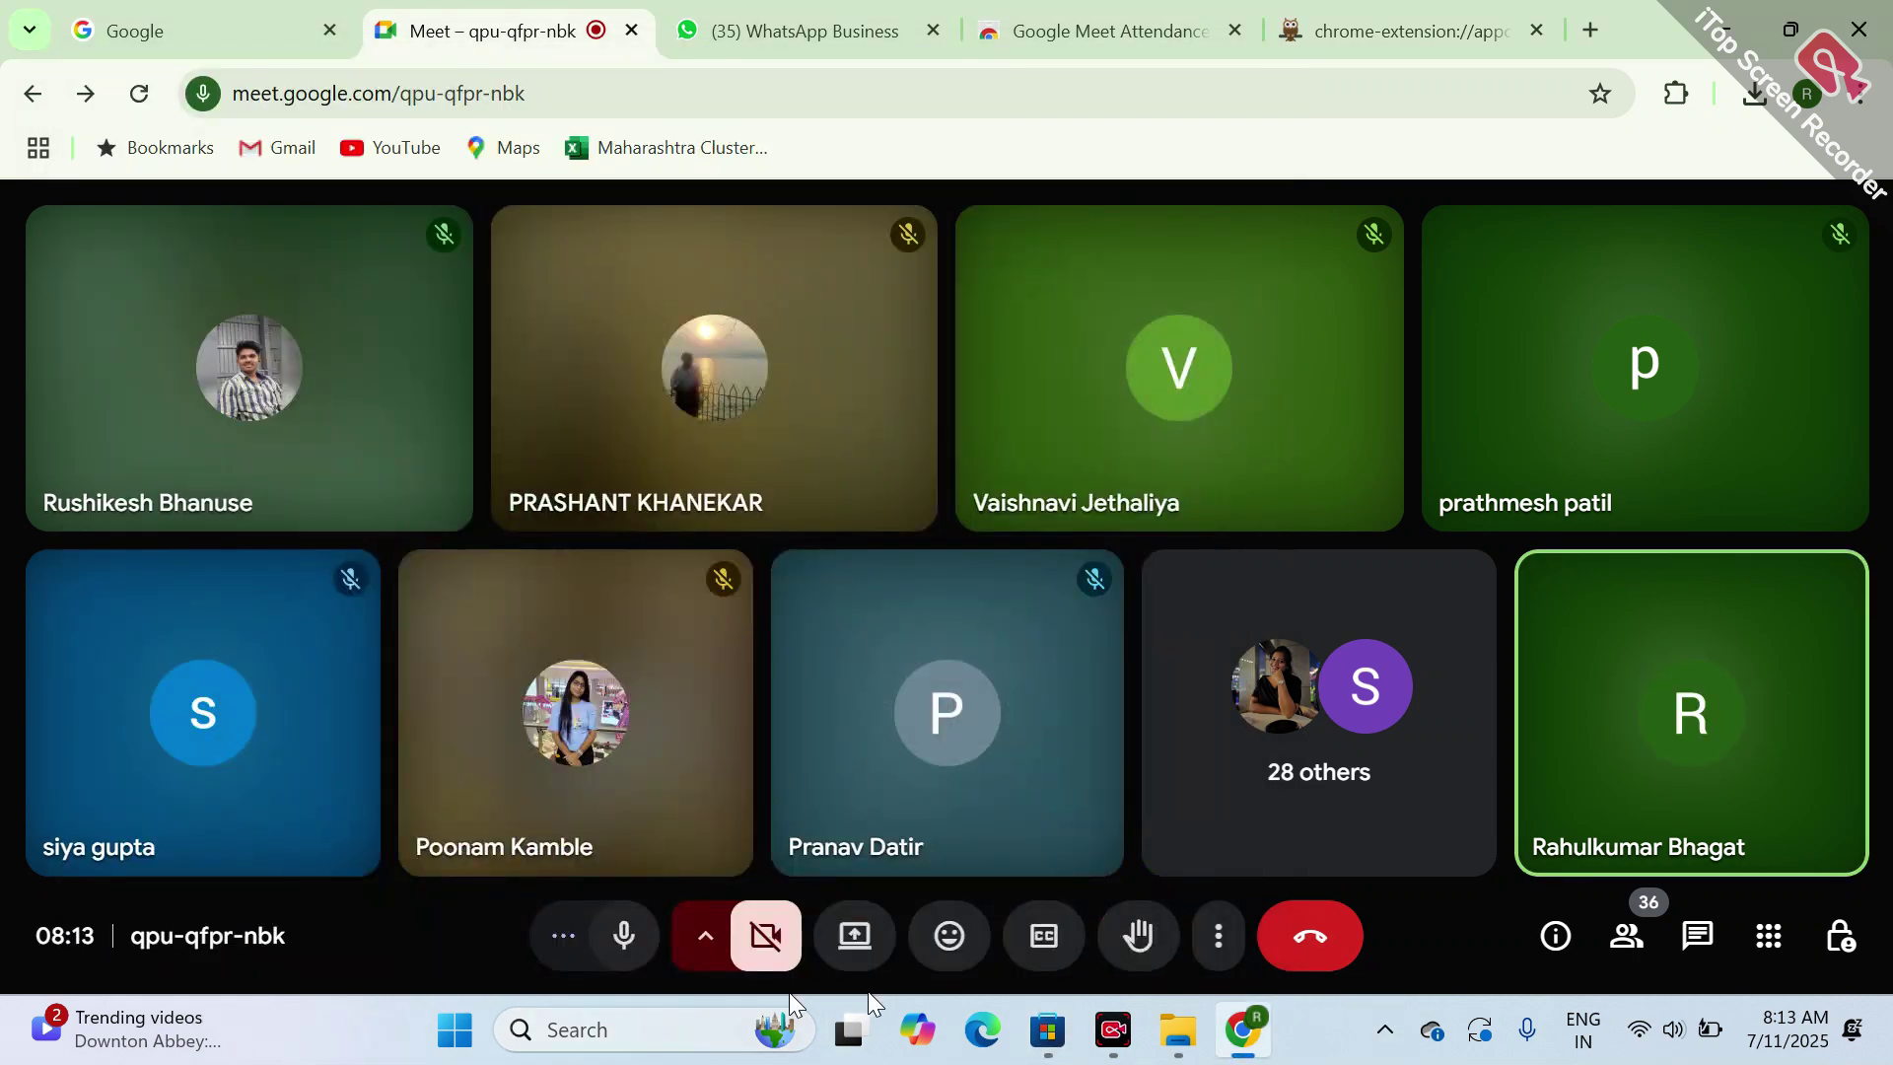
click(848, 964)
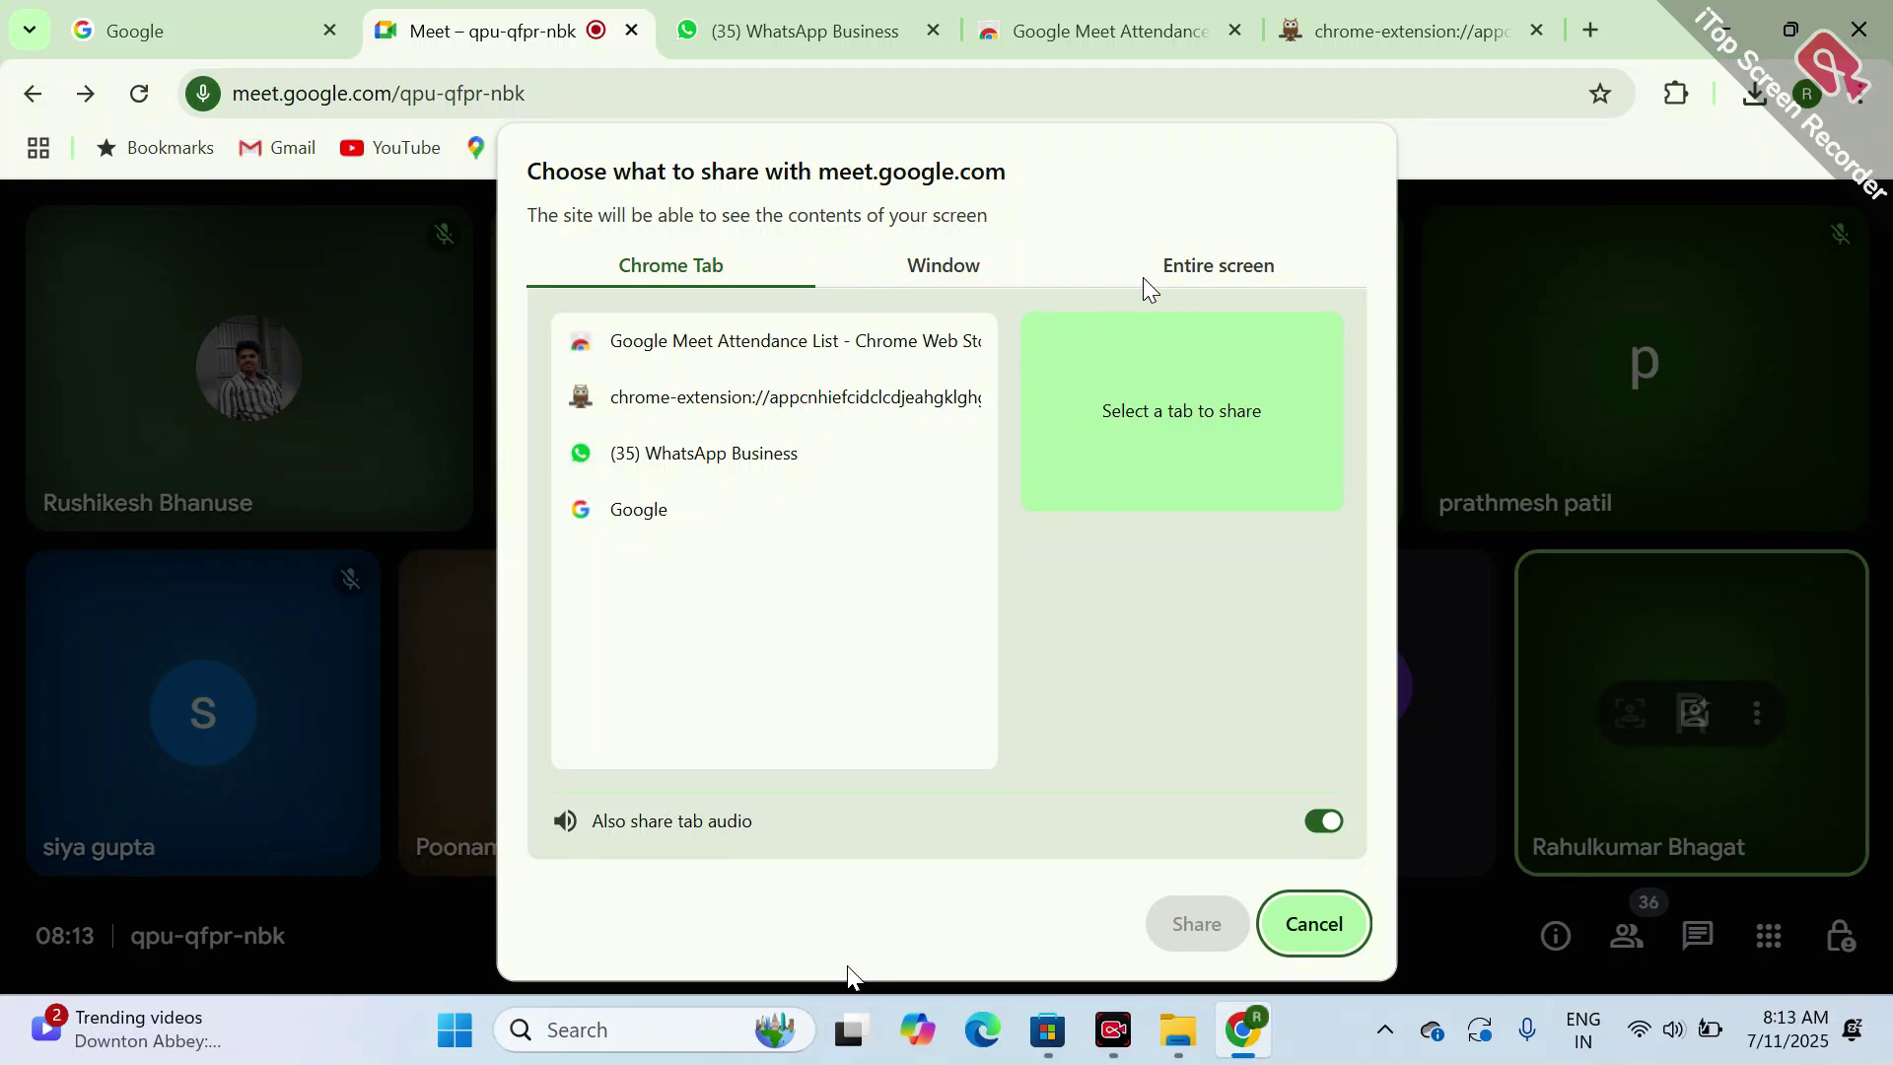
click(1220, 283)
click(884, 458)
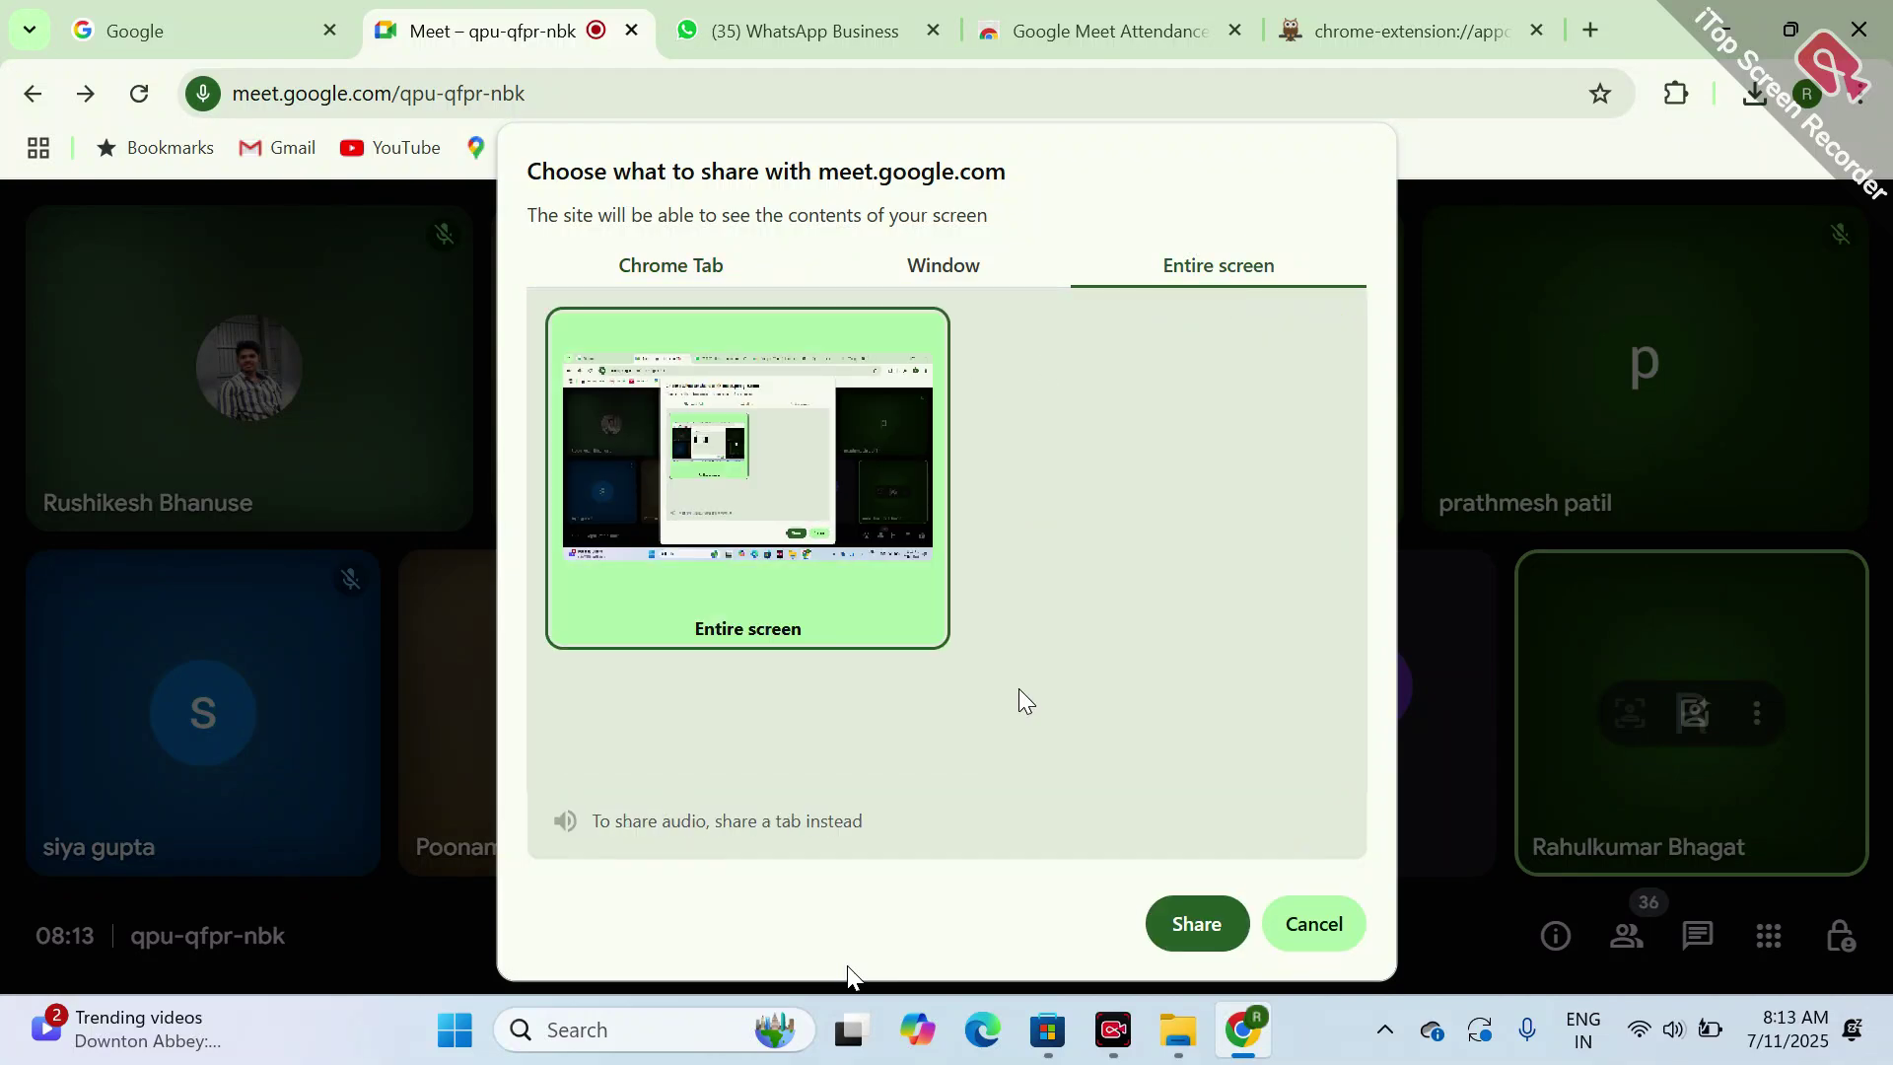
click(1190, 931)
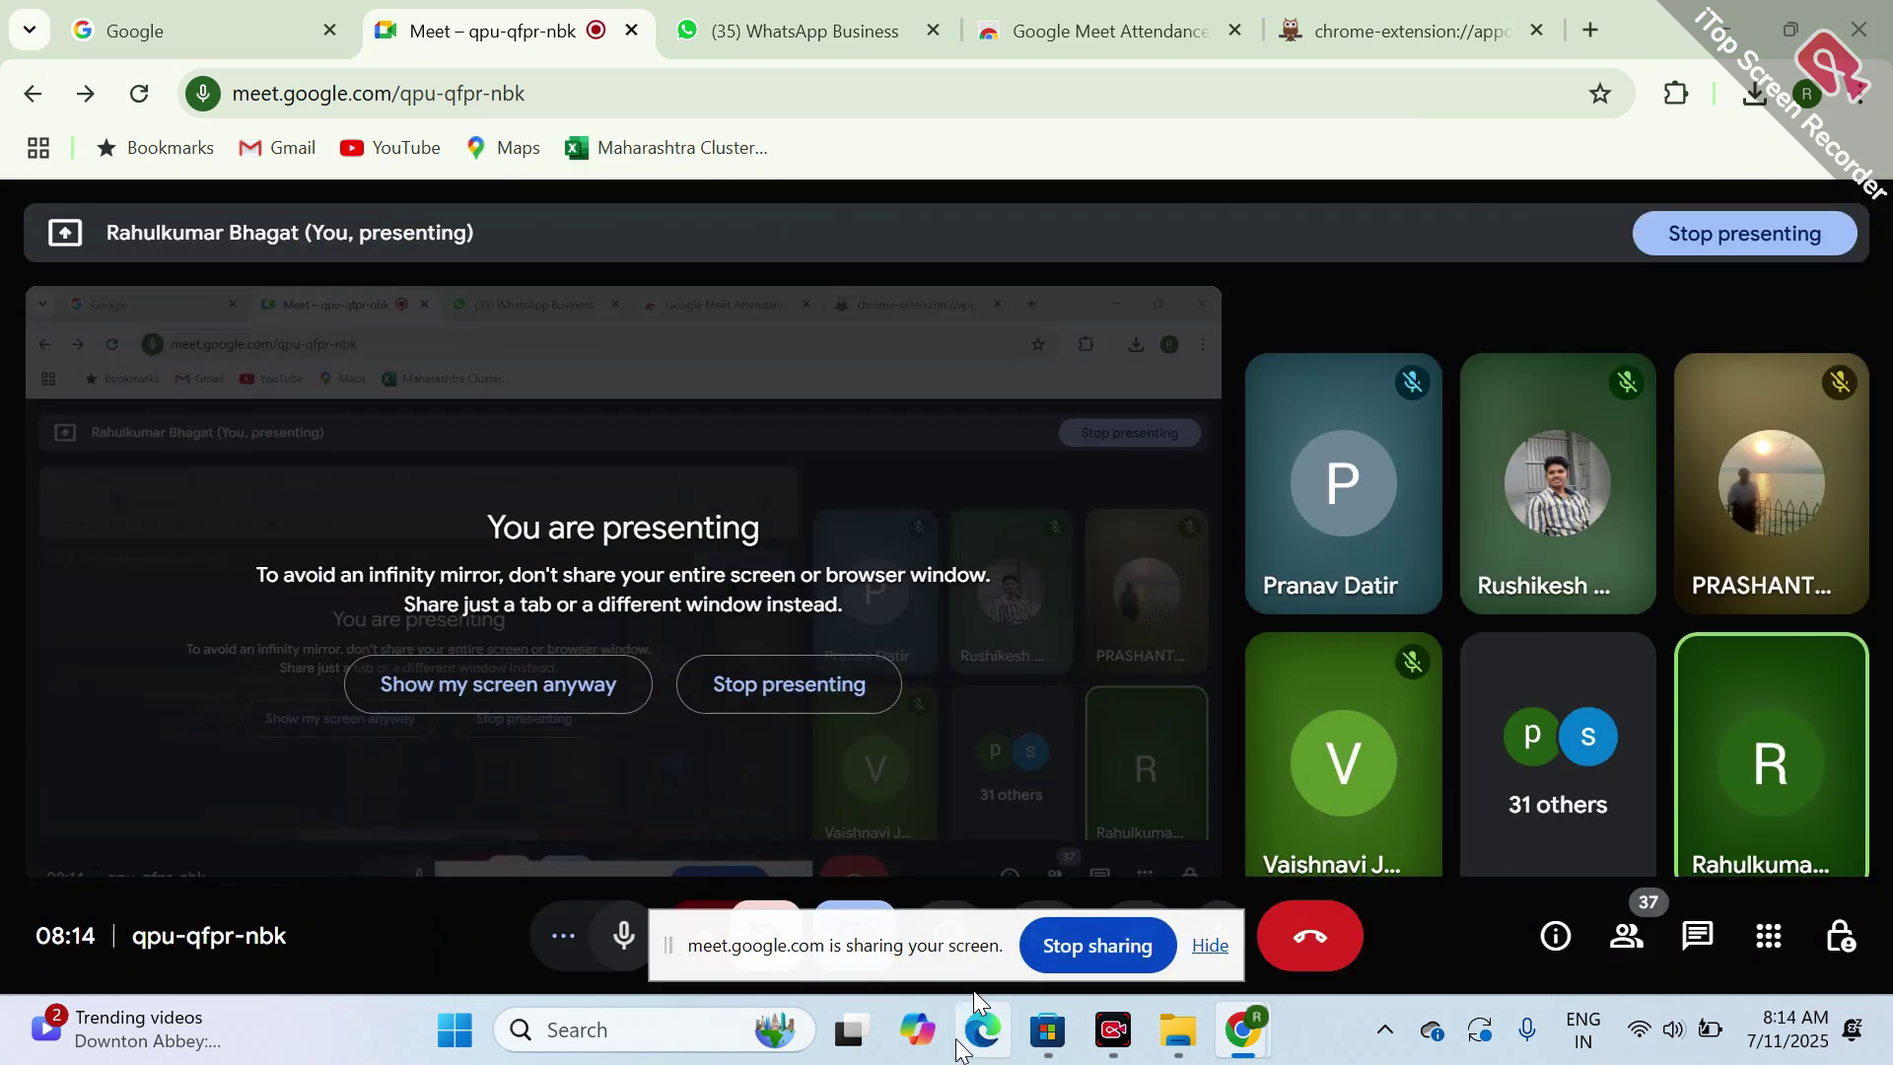
- Switch back to Microsoft Store, maximize its window, search for "power bi" and examine the Power BI Desktop listing
click(1048, 1030)
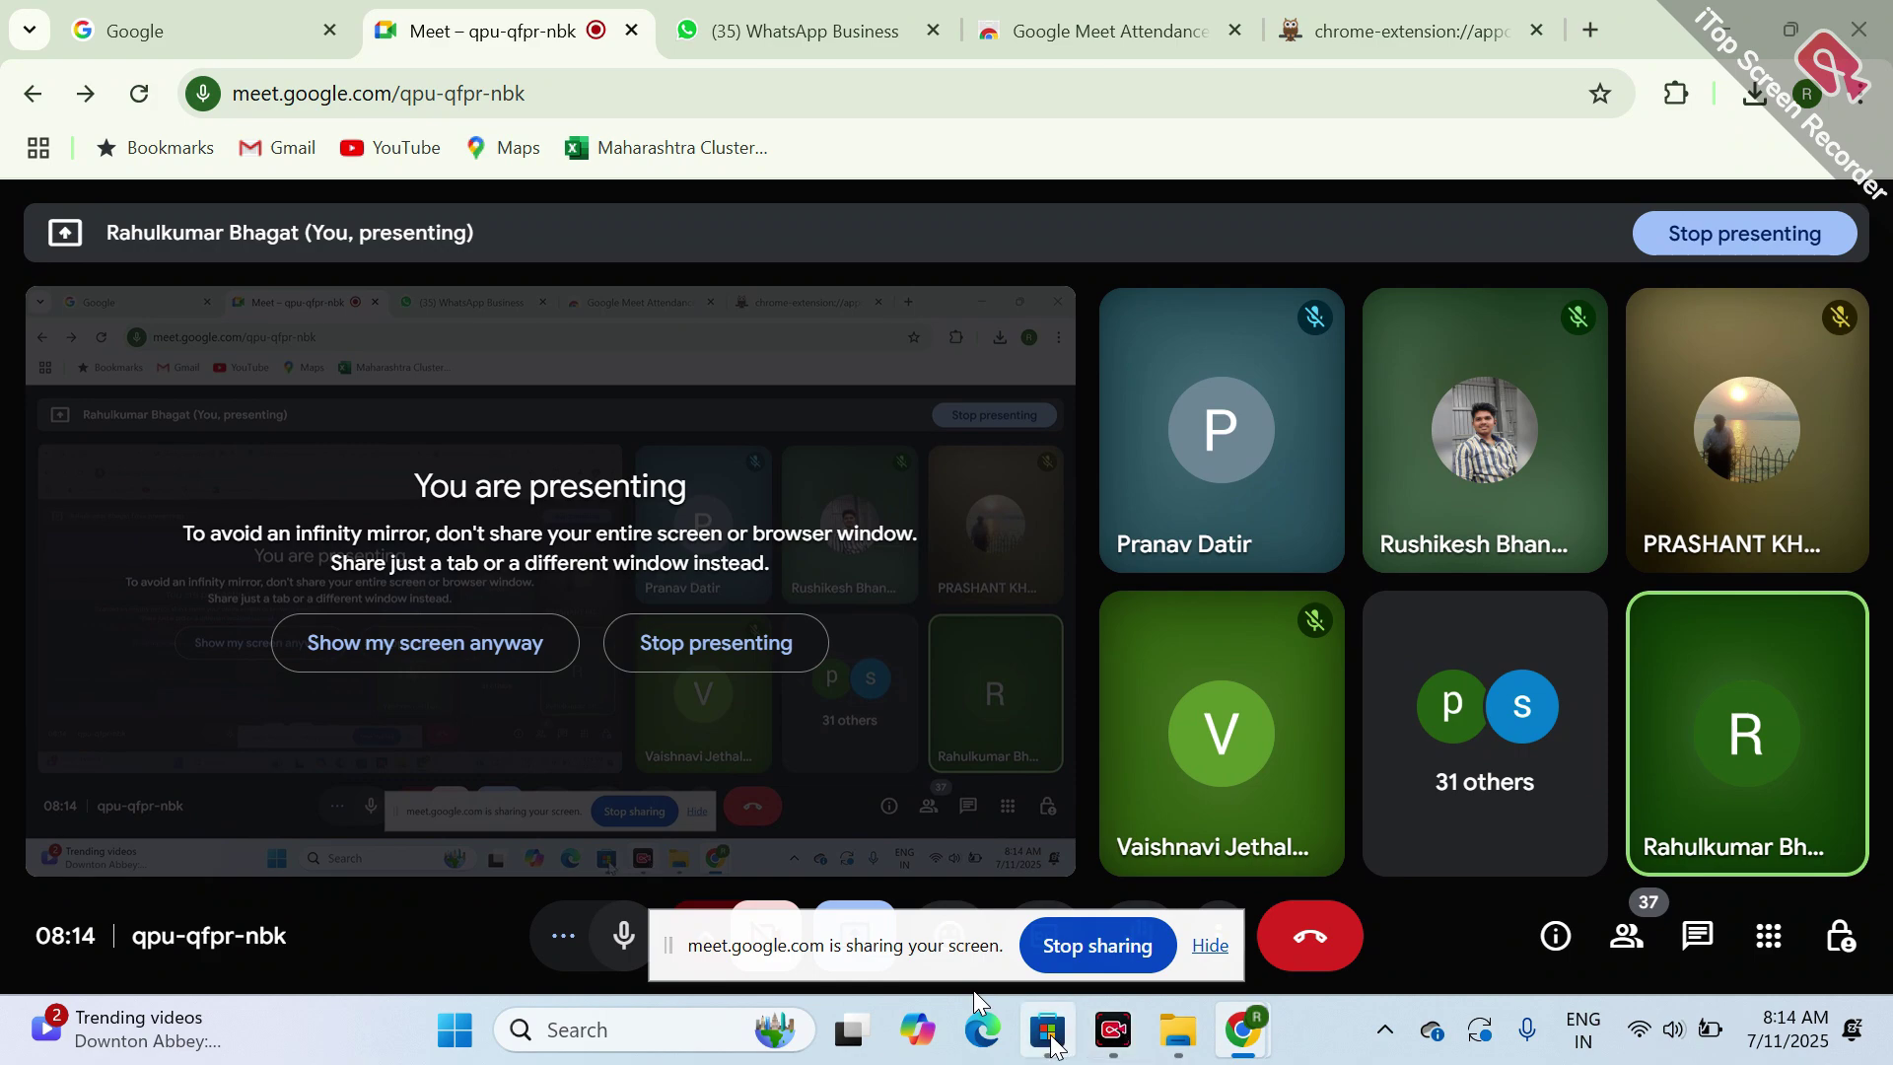
text(powerbi)
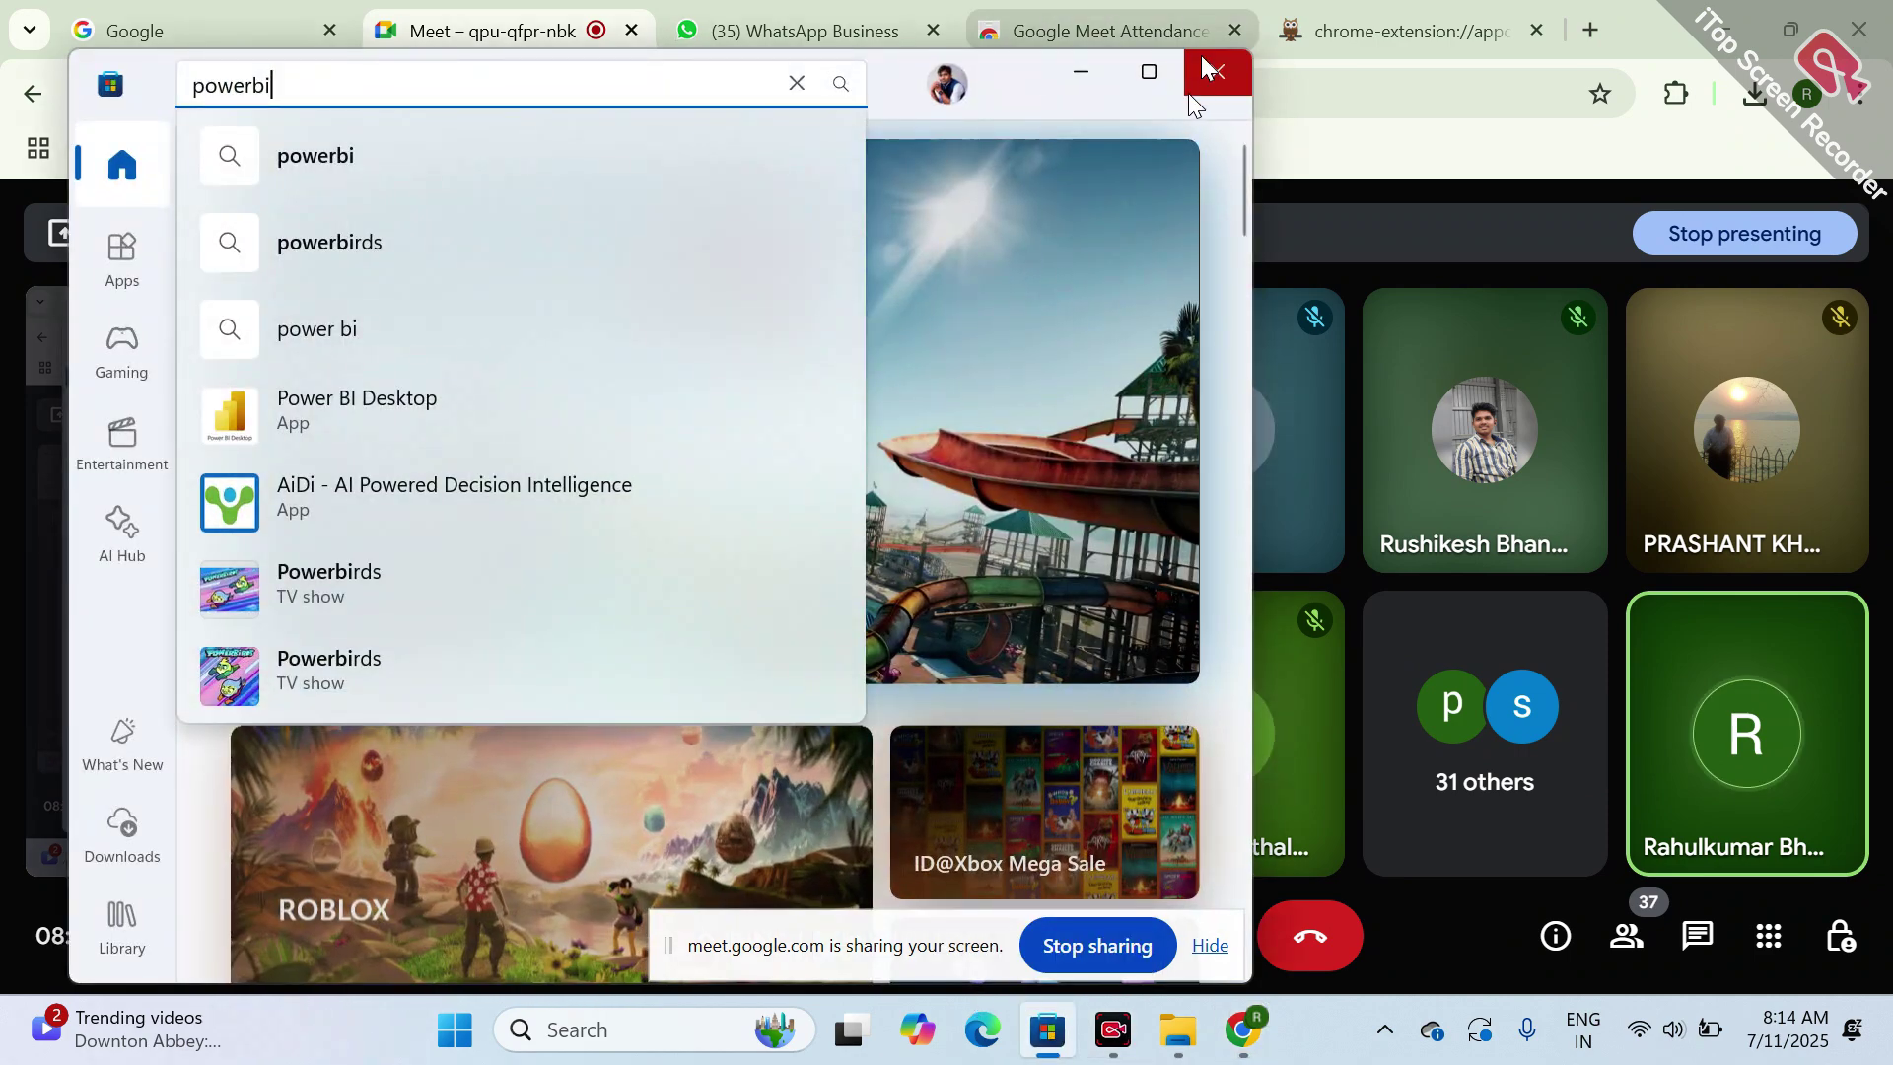
click(1148, 77)
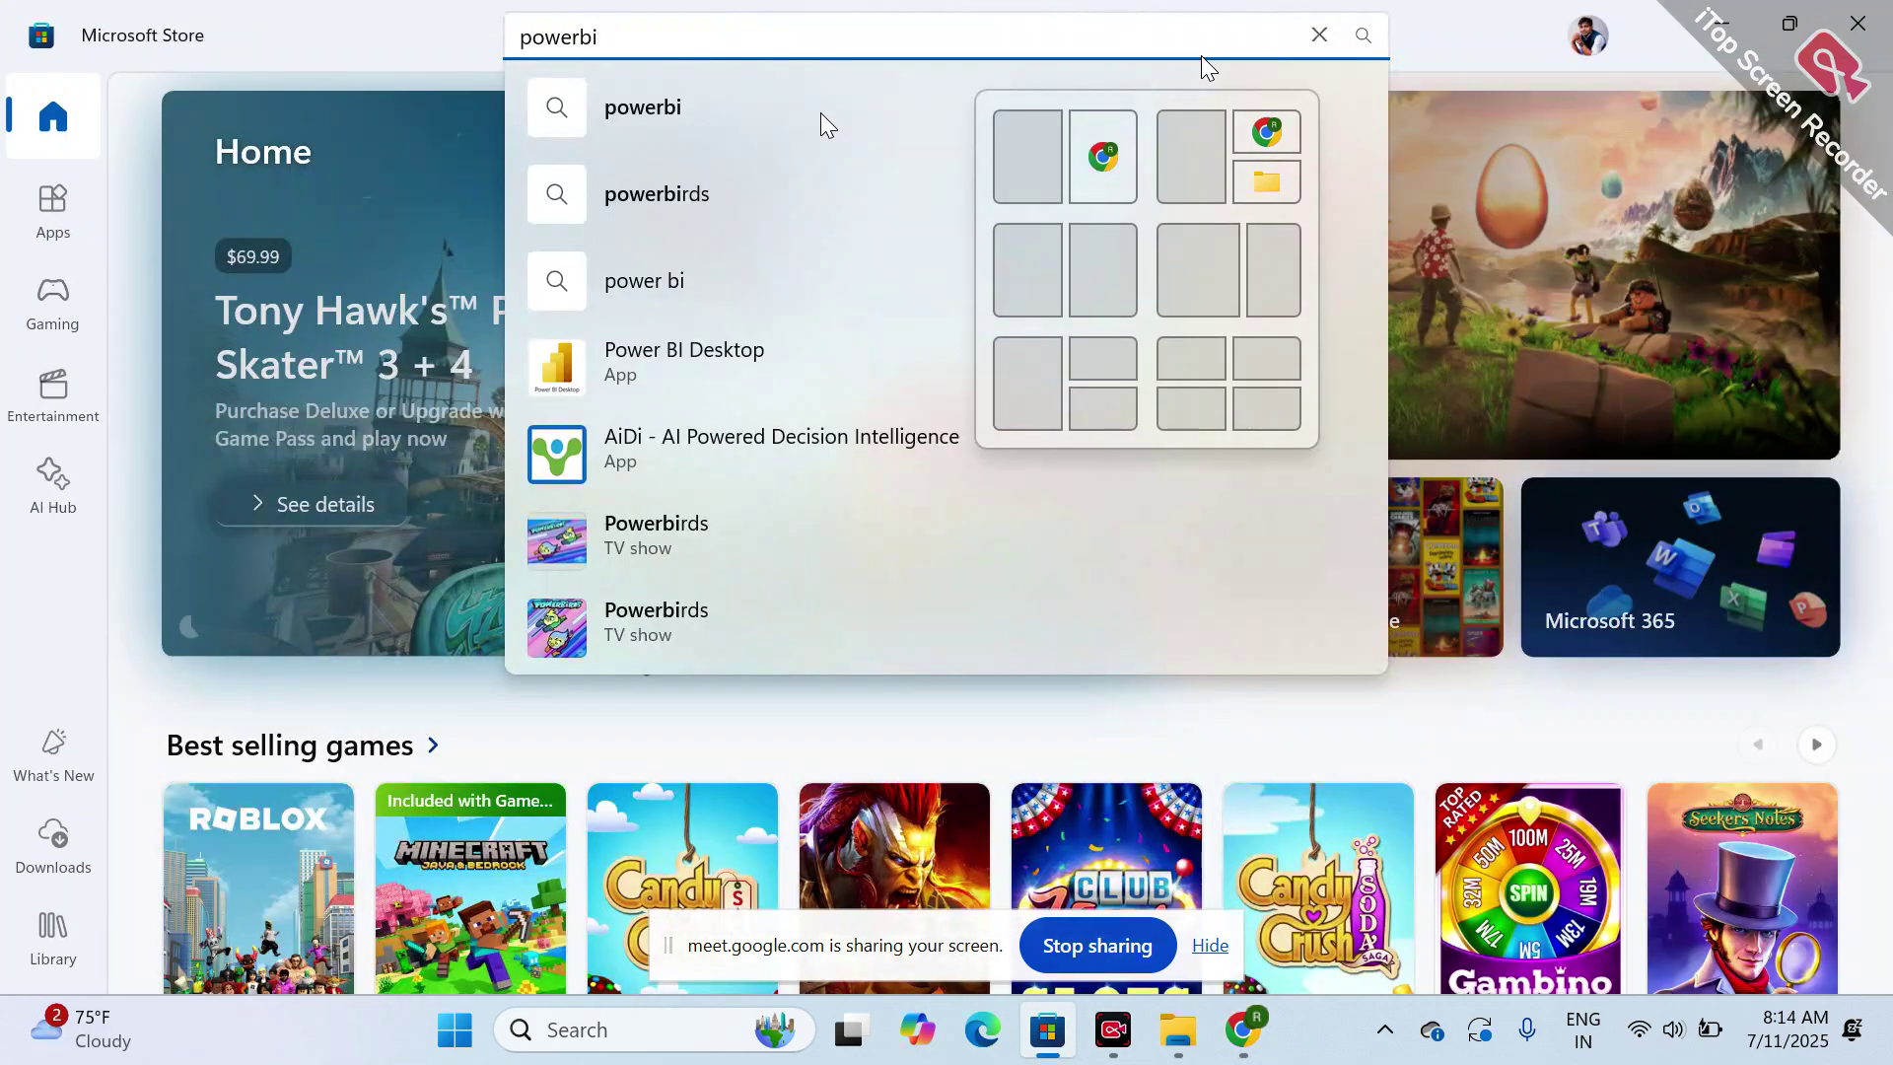
click(616, 280)
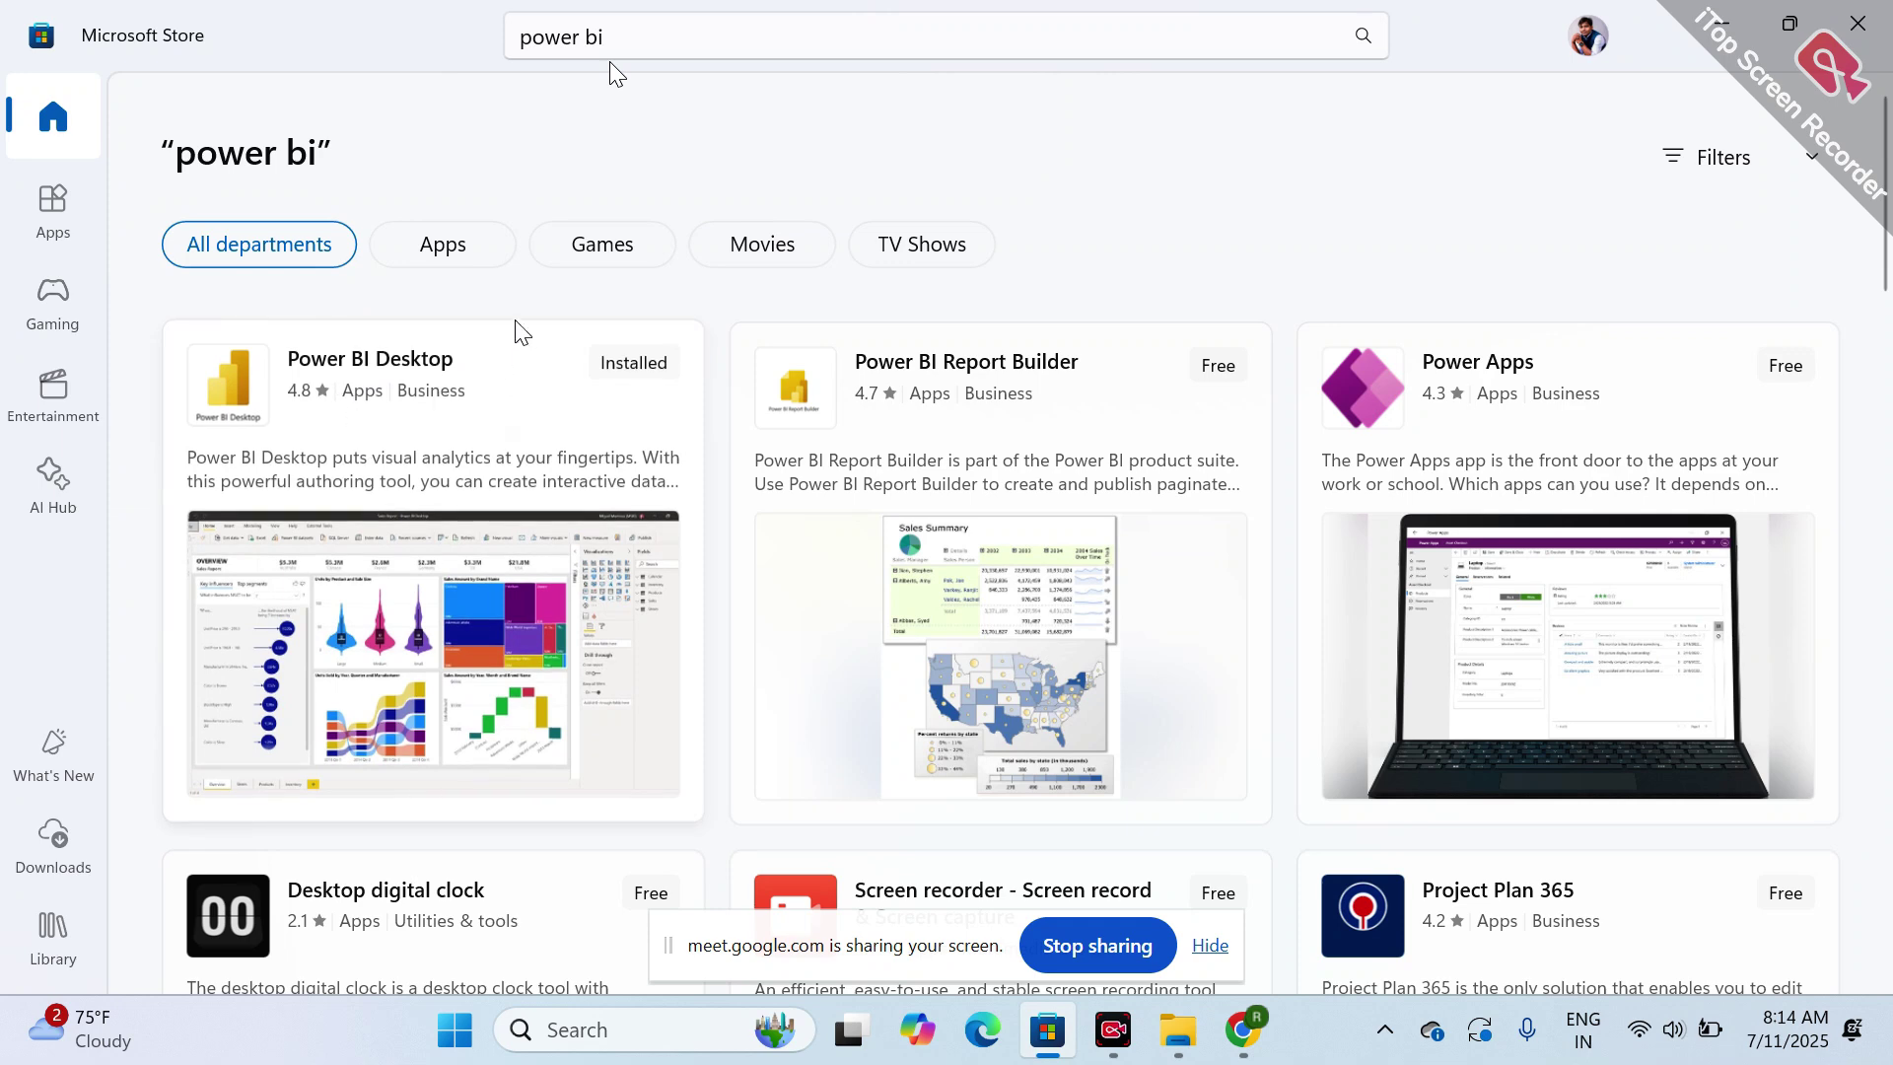
mouse_move(662, 383)
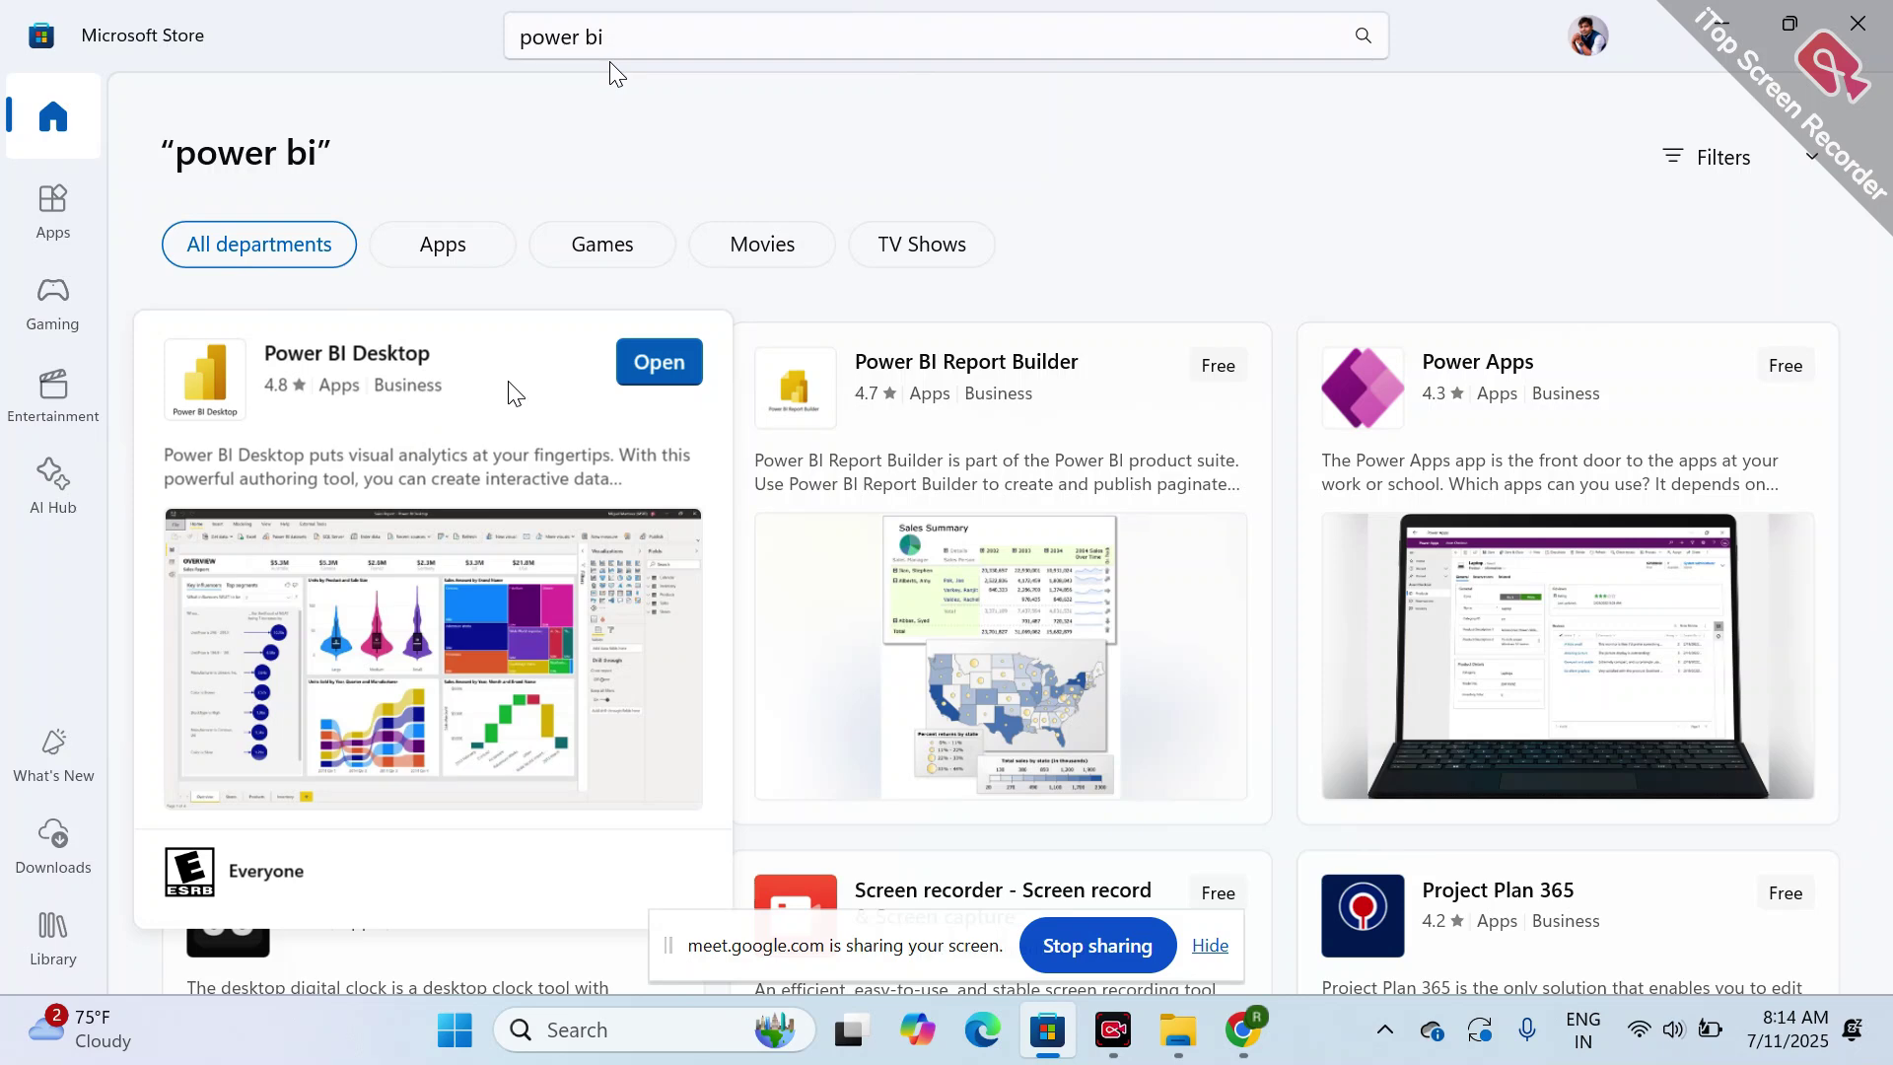
mouse_move(811, 410)
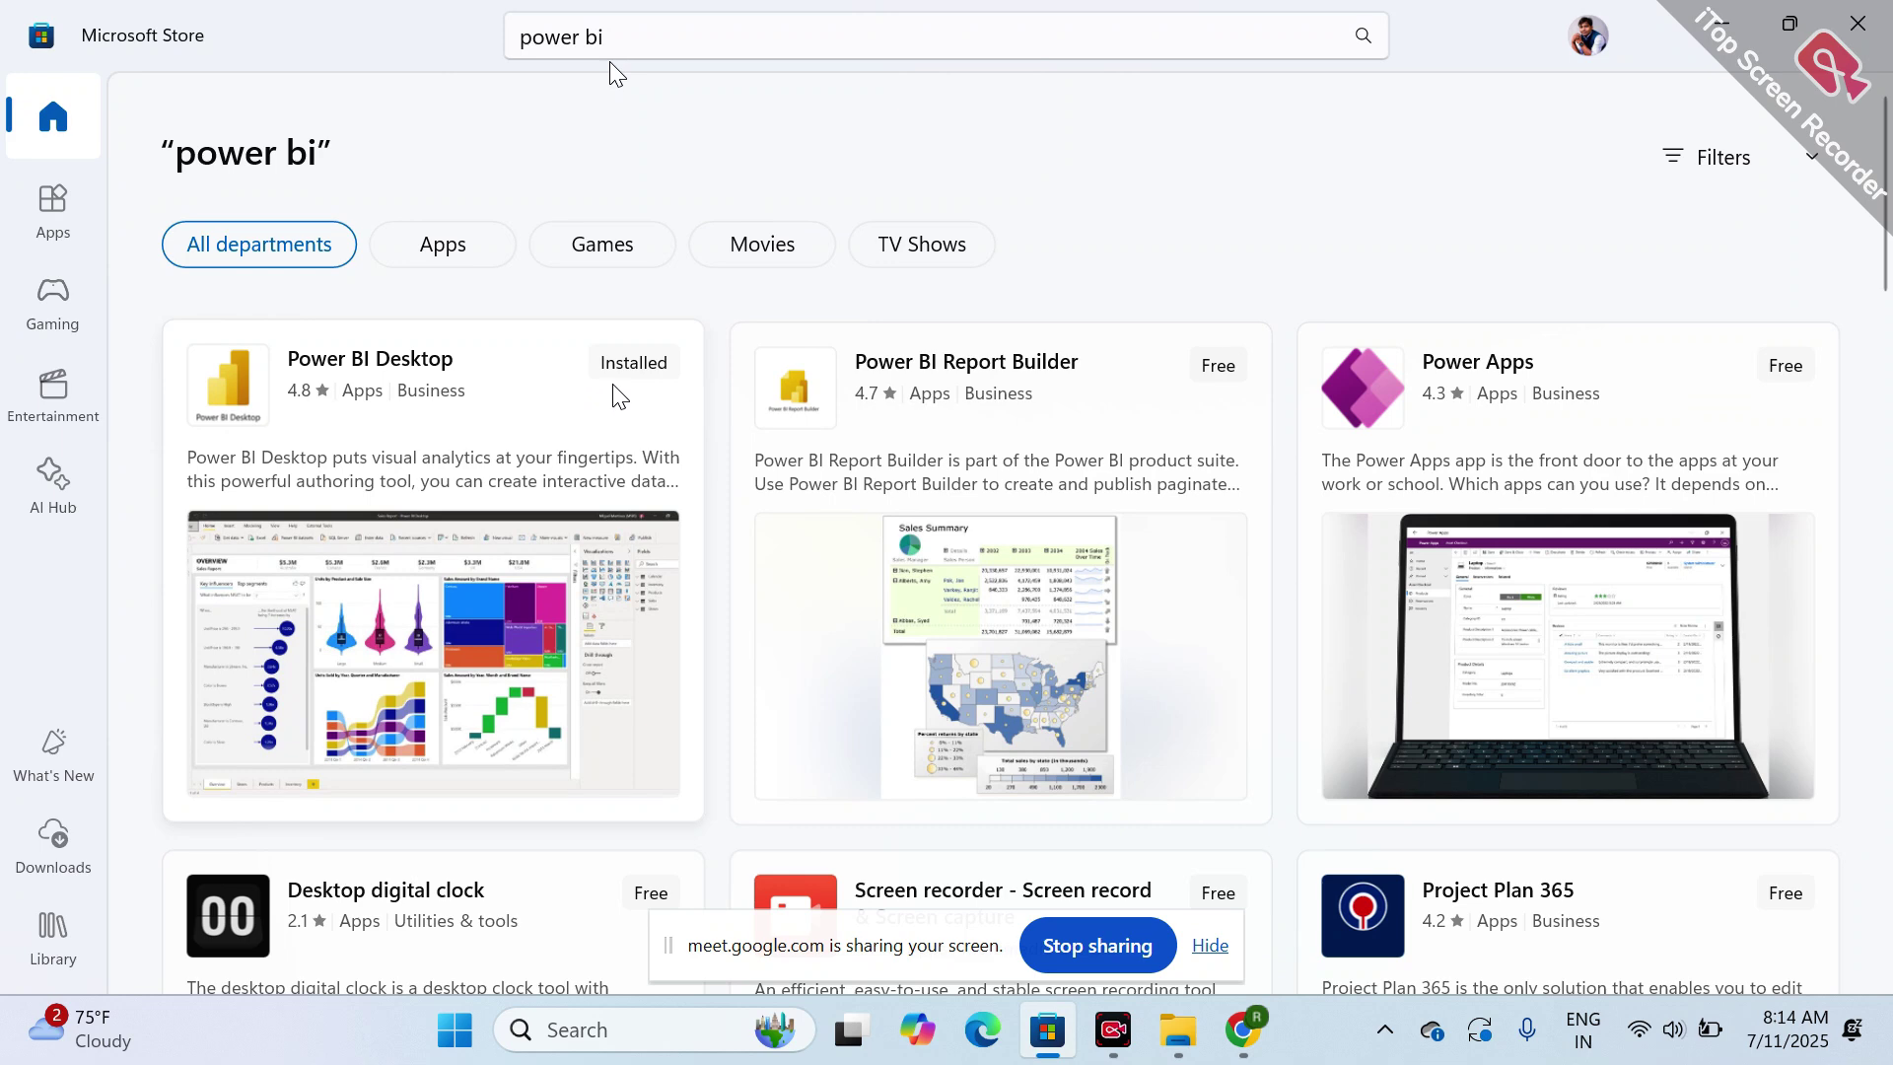
mouse_move(593, 445)
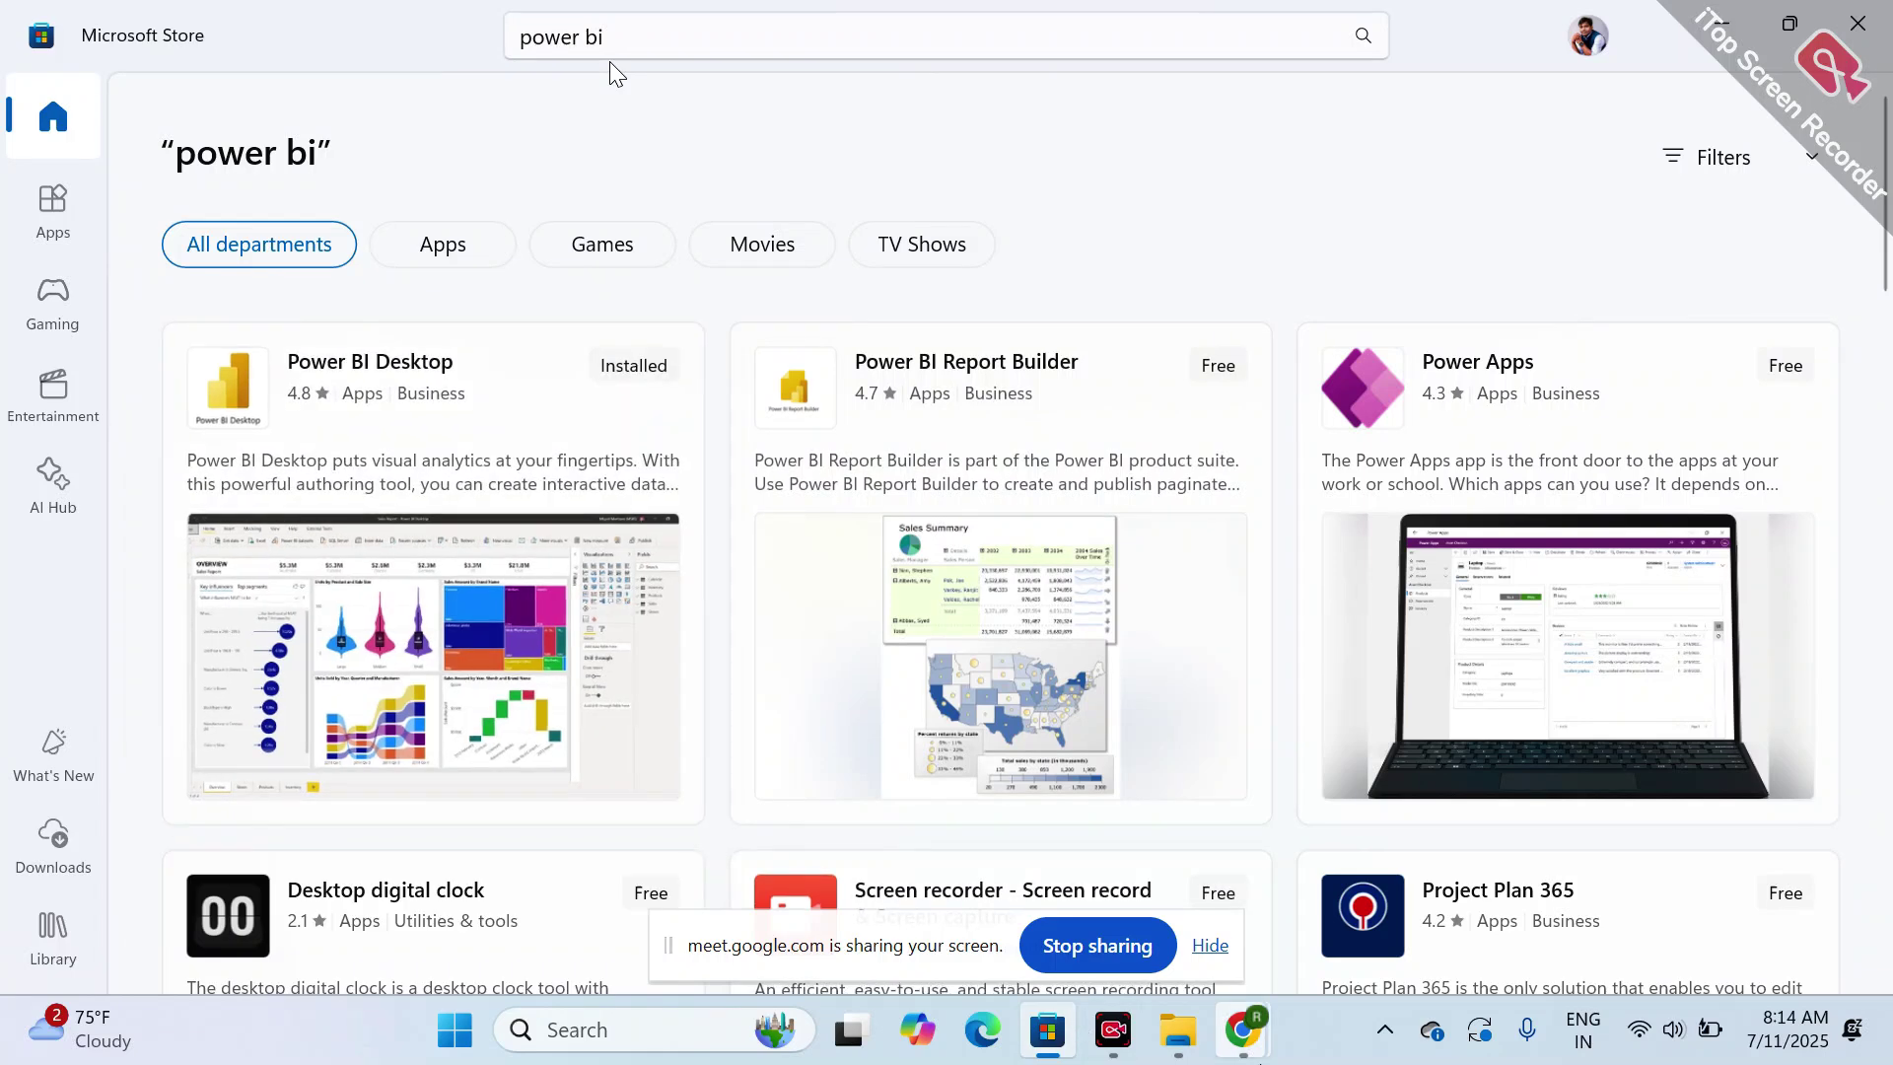
mouse_move(1186, 1057)
mouse_move(1109, 915)
mouse_move(468, 406)
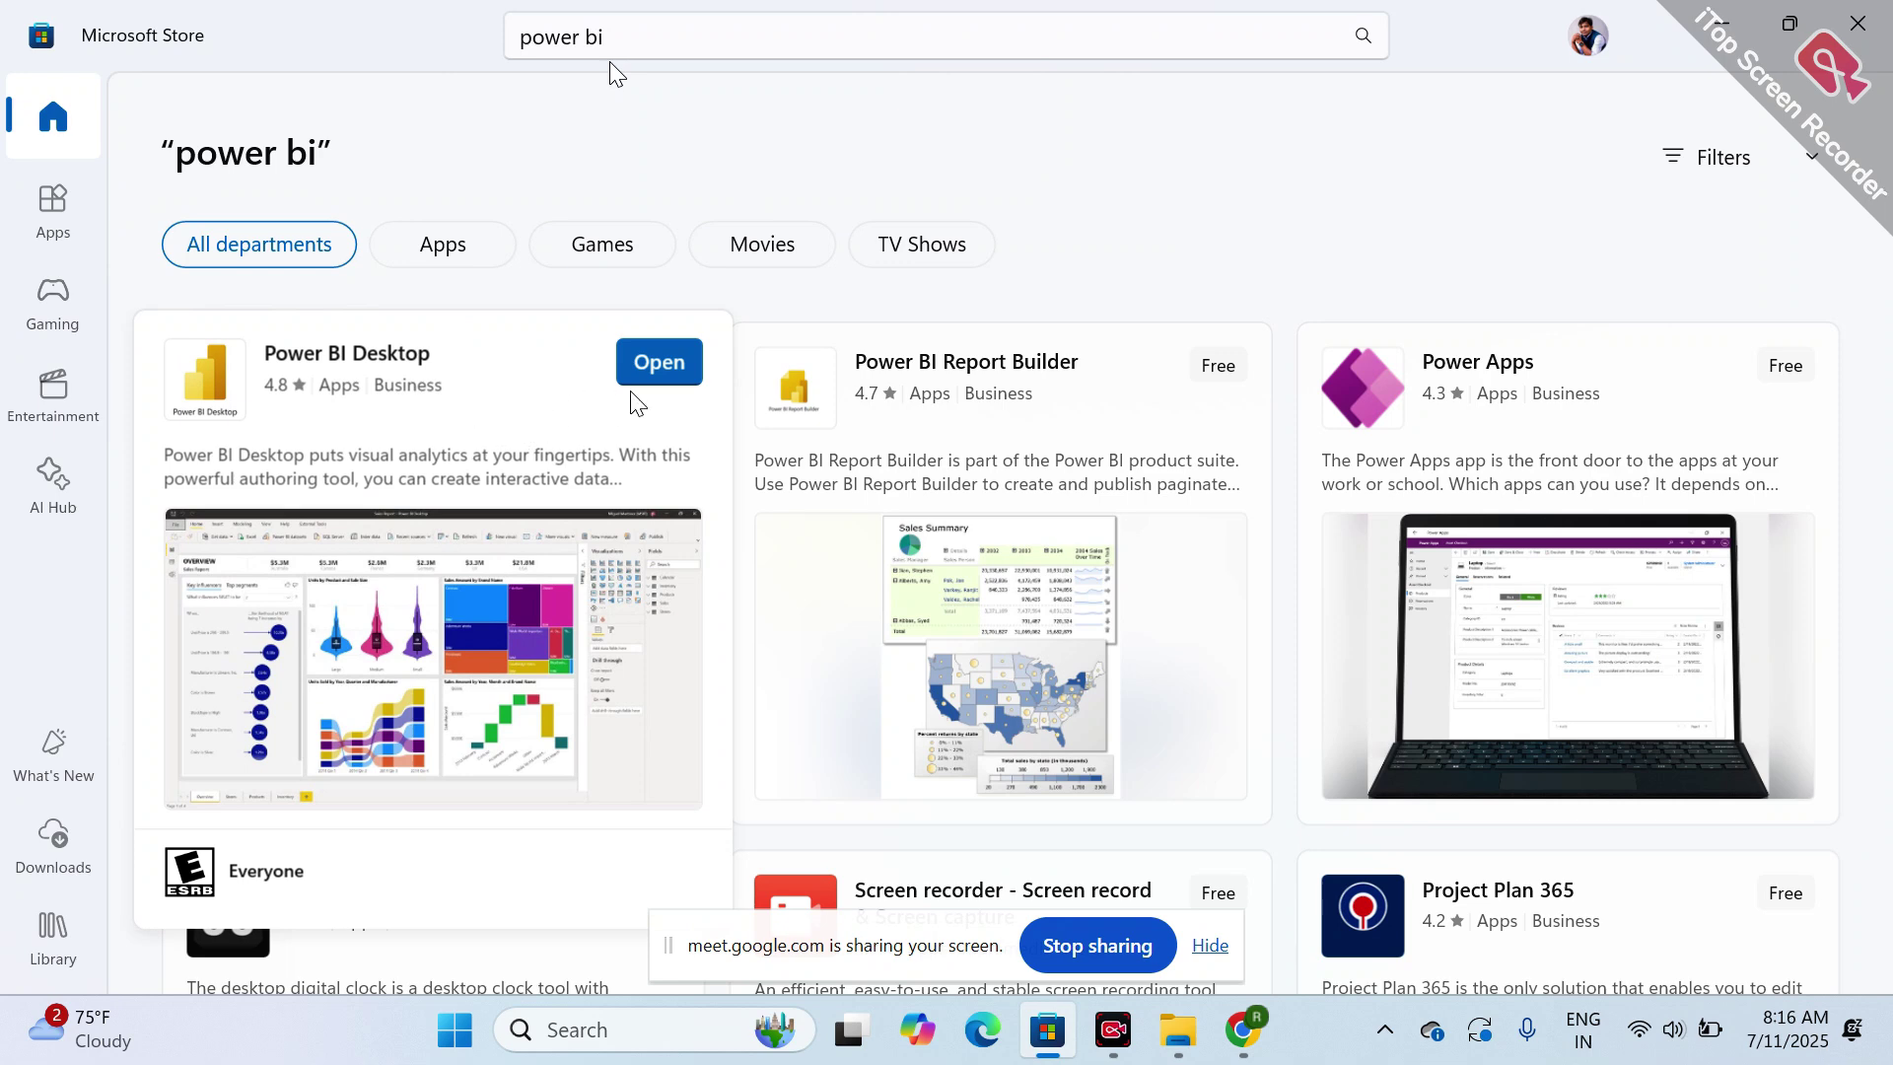
- Clear the open windows to show the desktop, then find and launch Power BI Desktop with a Windows search for "power"
click(1740, 28)
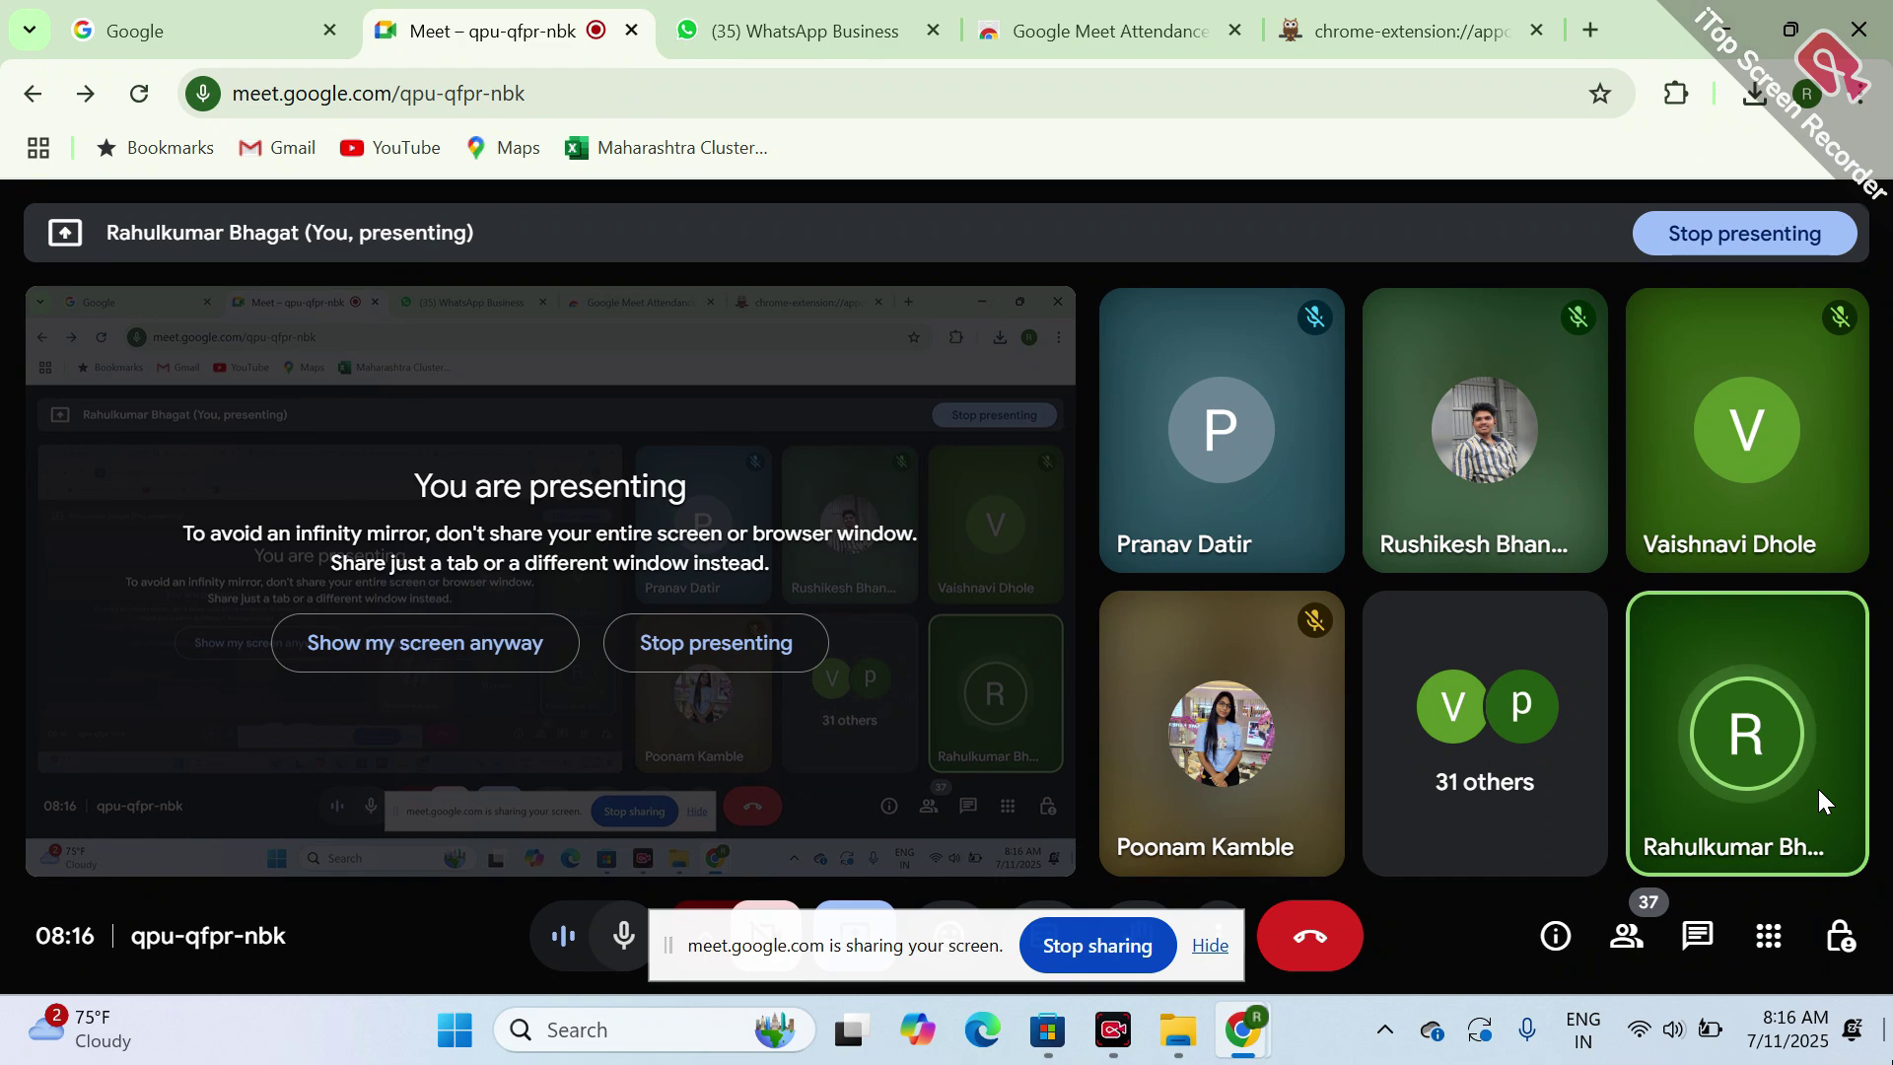
click(1889, 1037)
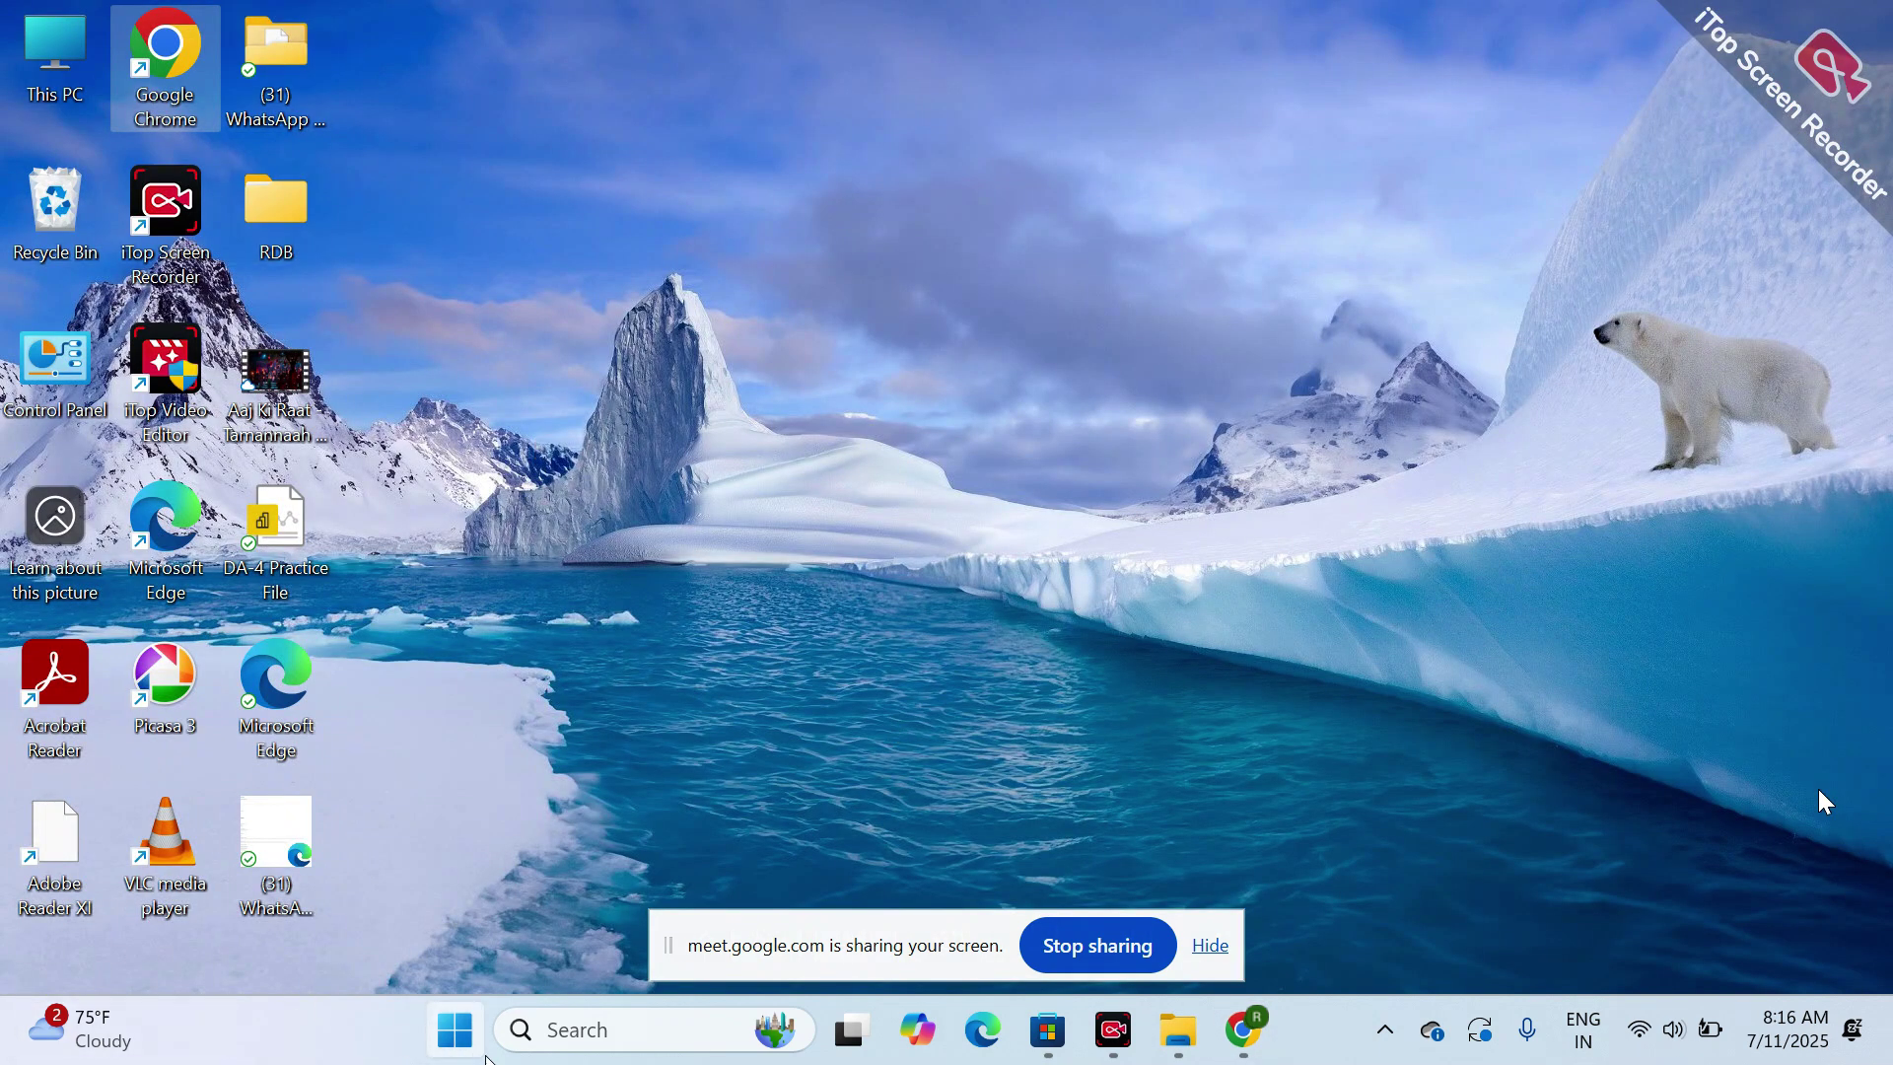
click(549, 1030)
text(power)
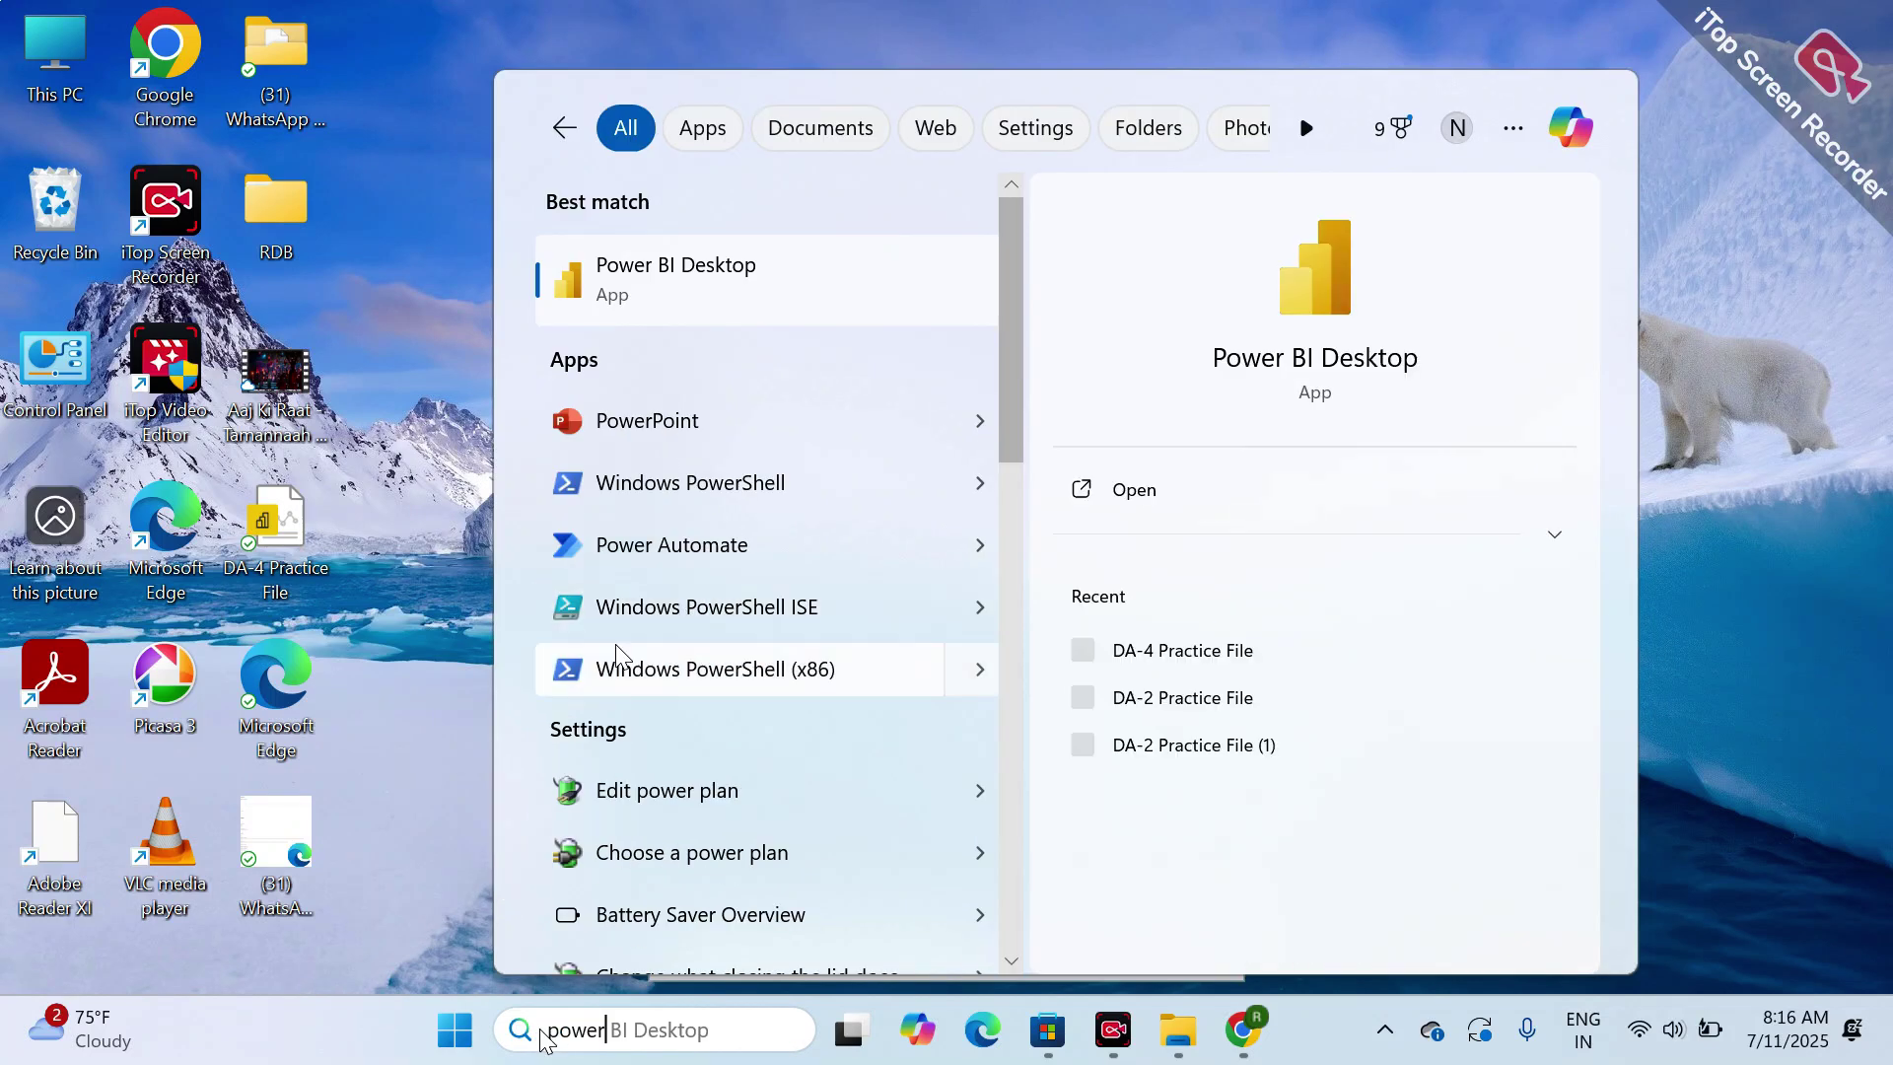
click(658, 295)
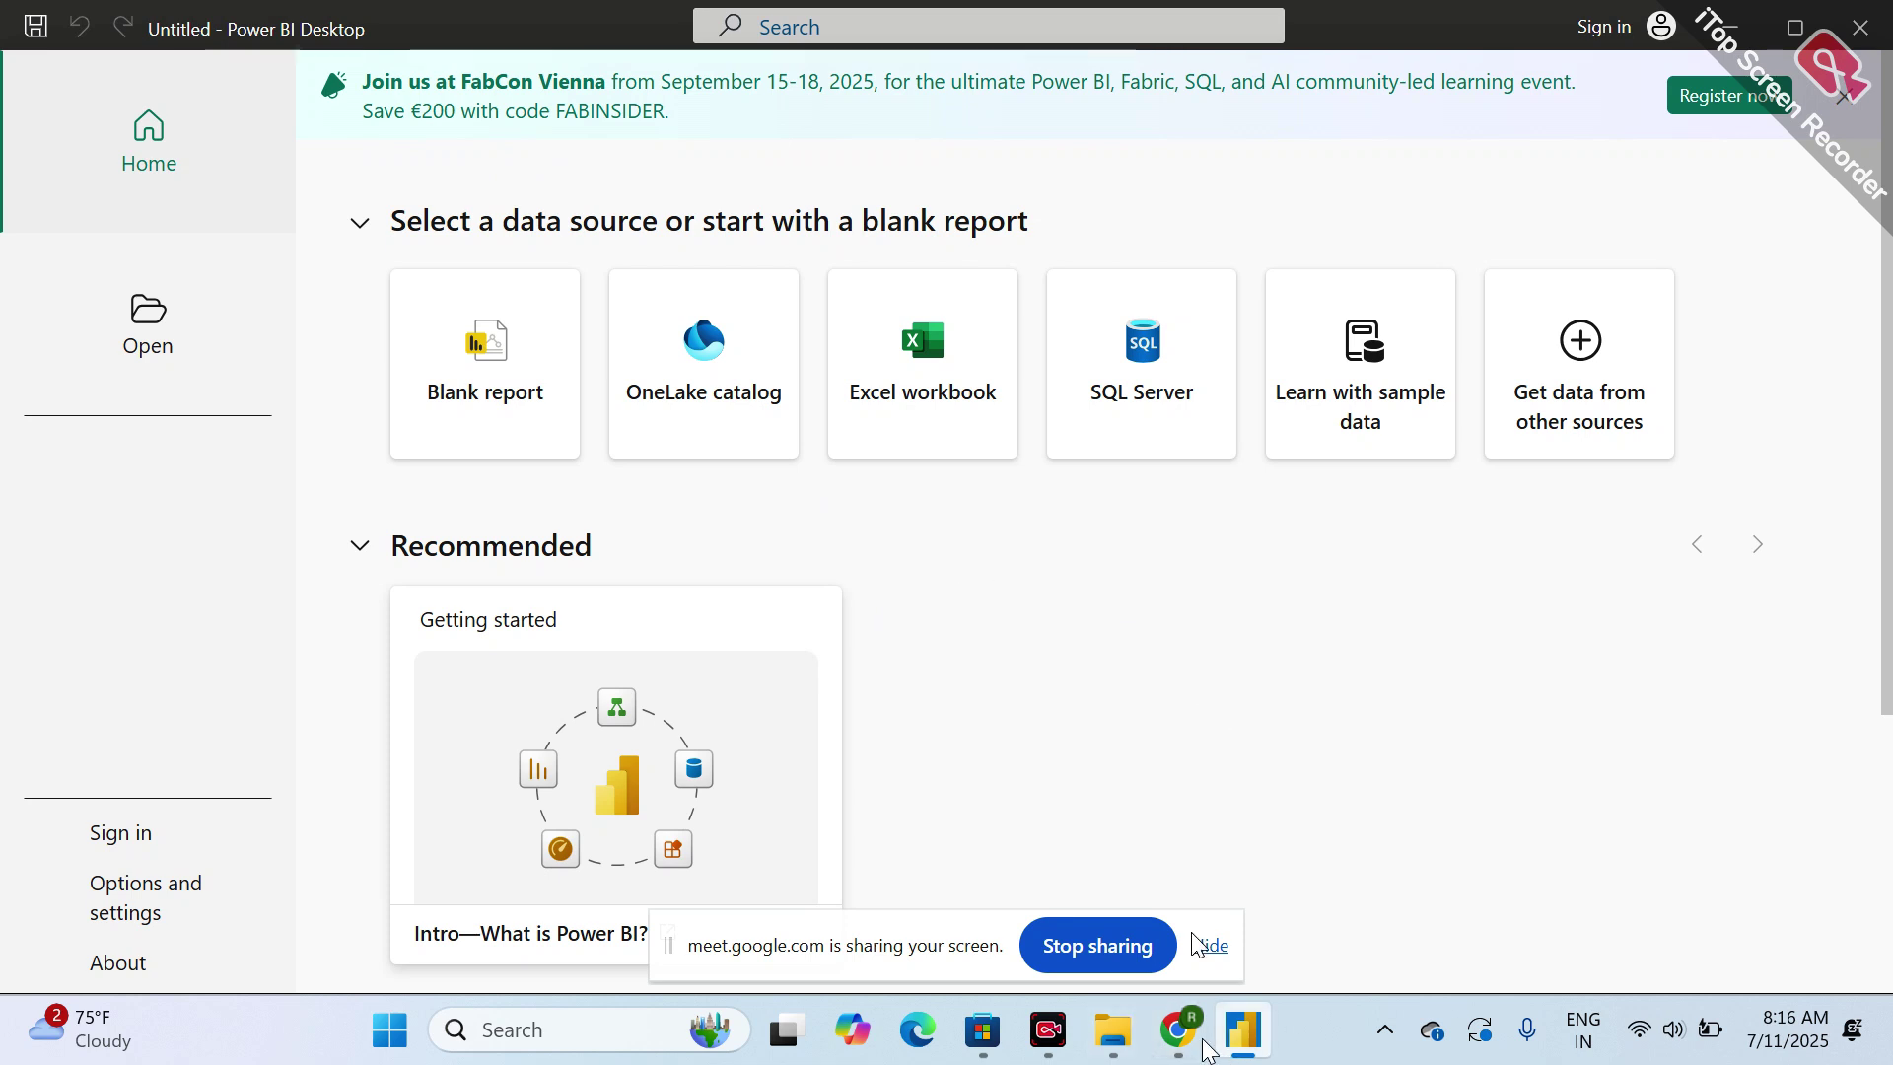
- Switch back to the Google Meet call window and admit the participant waiting to join
click(1173, 1032)
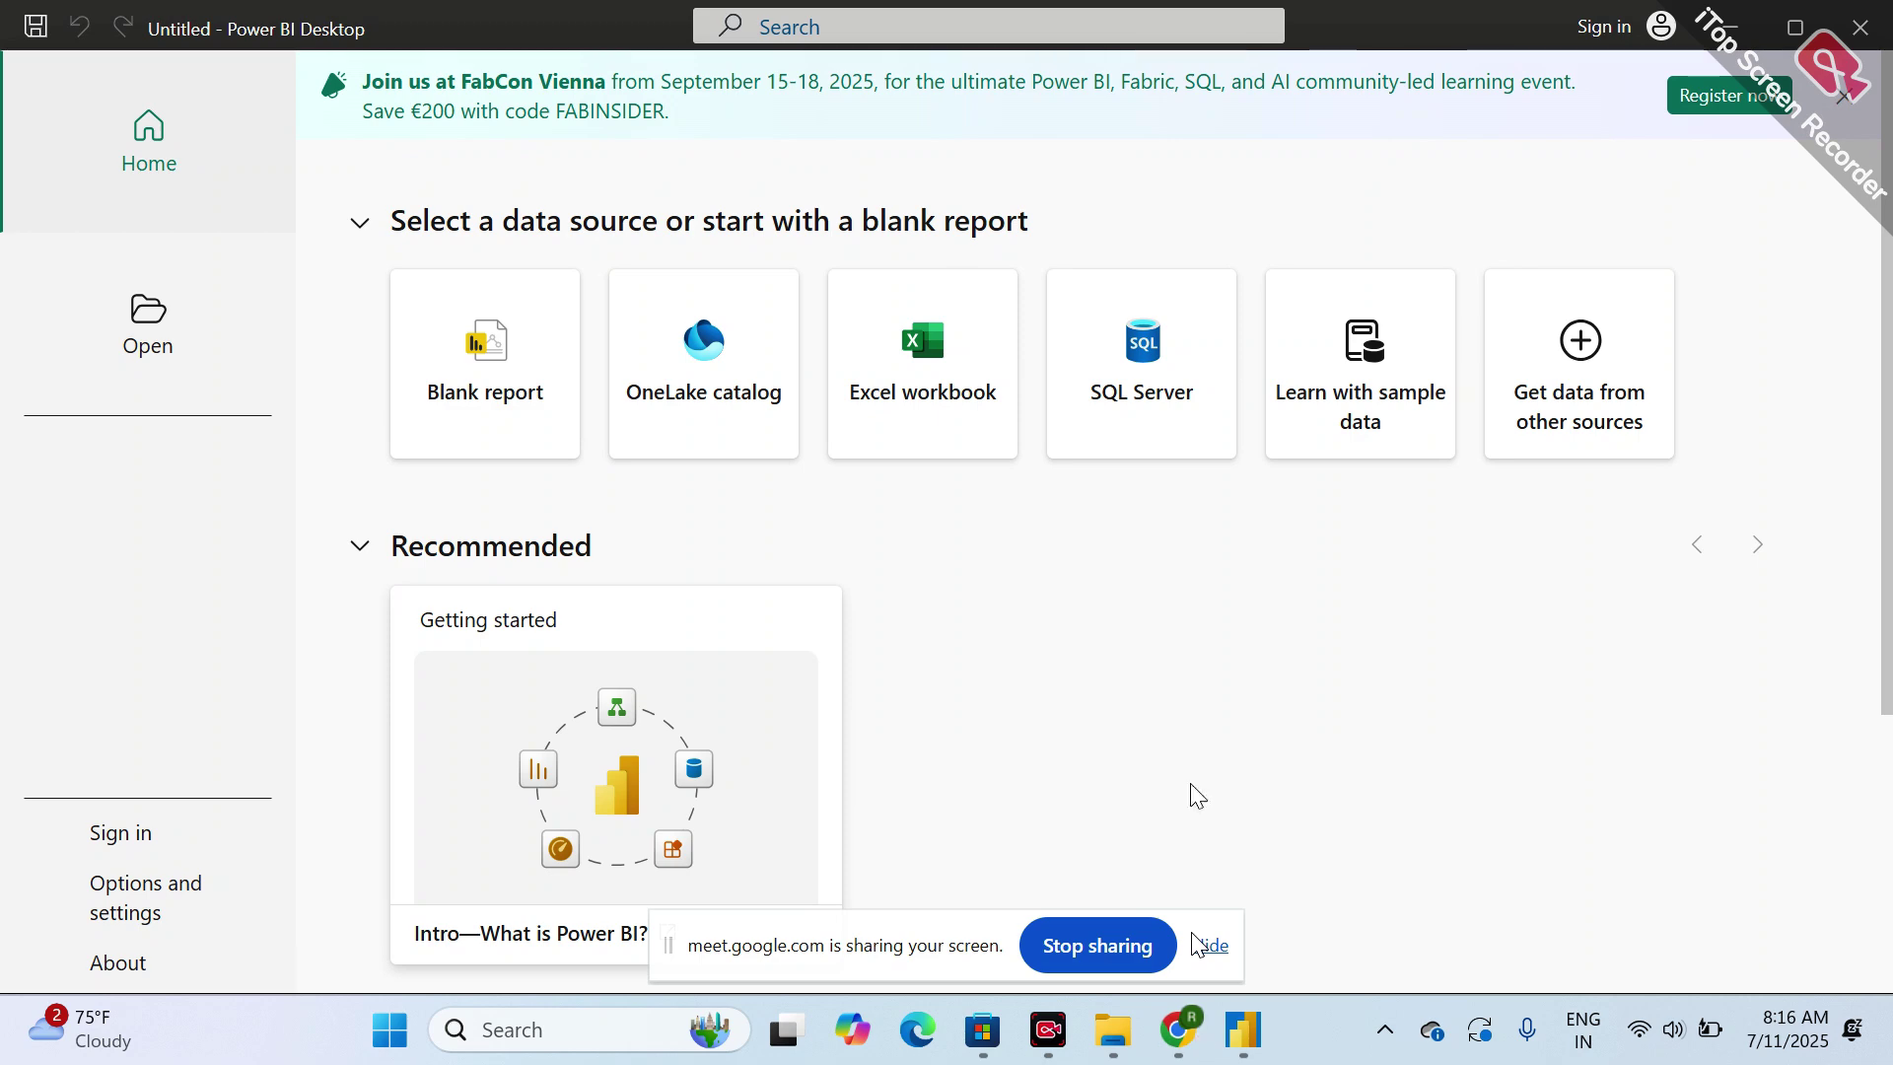
click(1886, 1029)
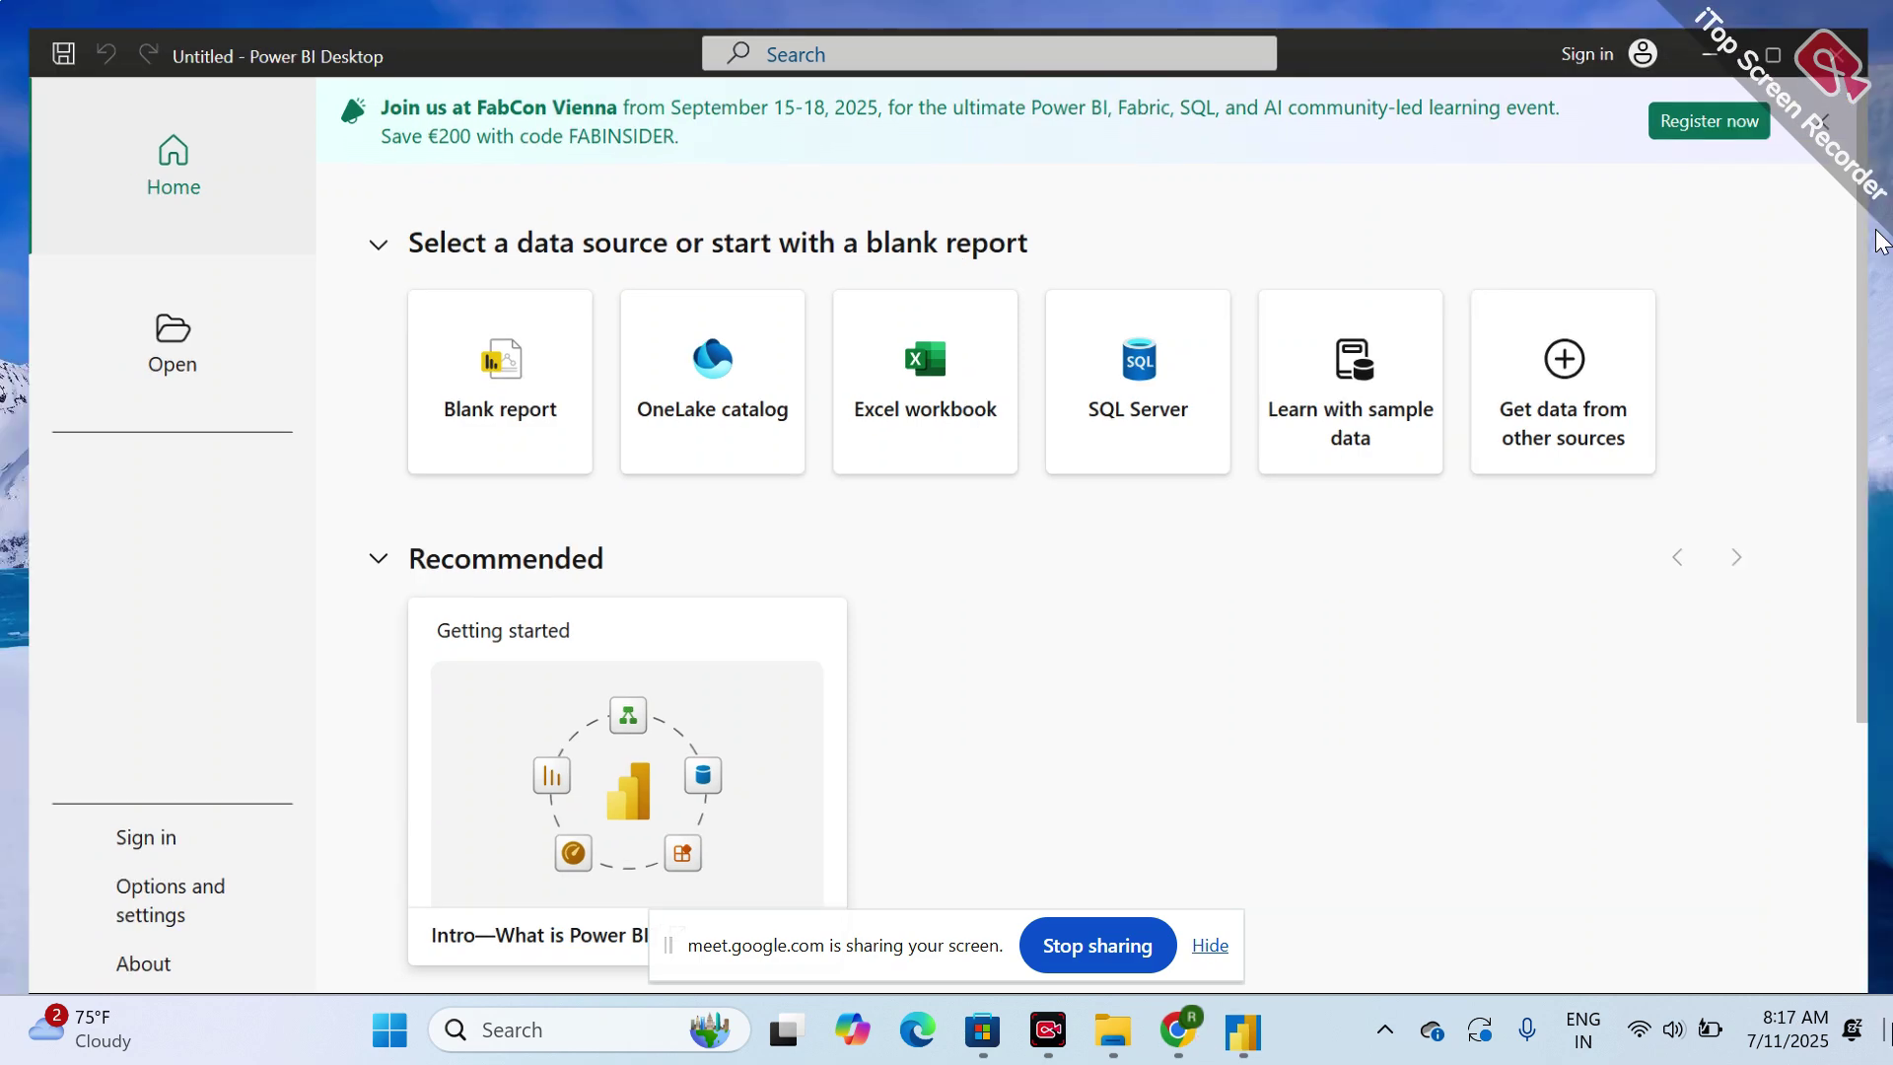
mouse_move(1178, 1030)
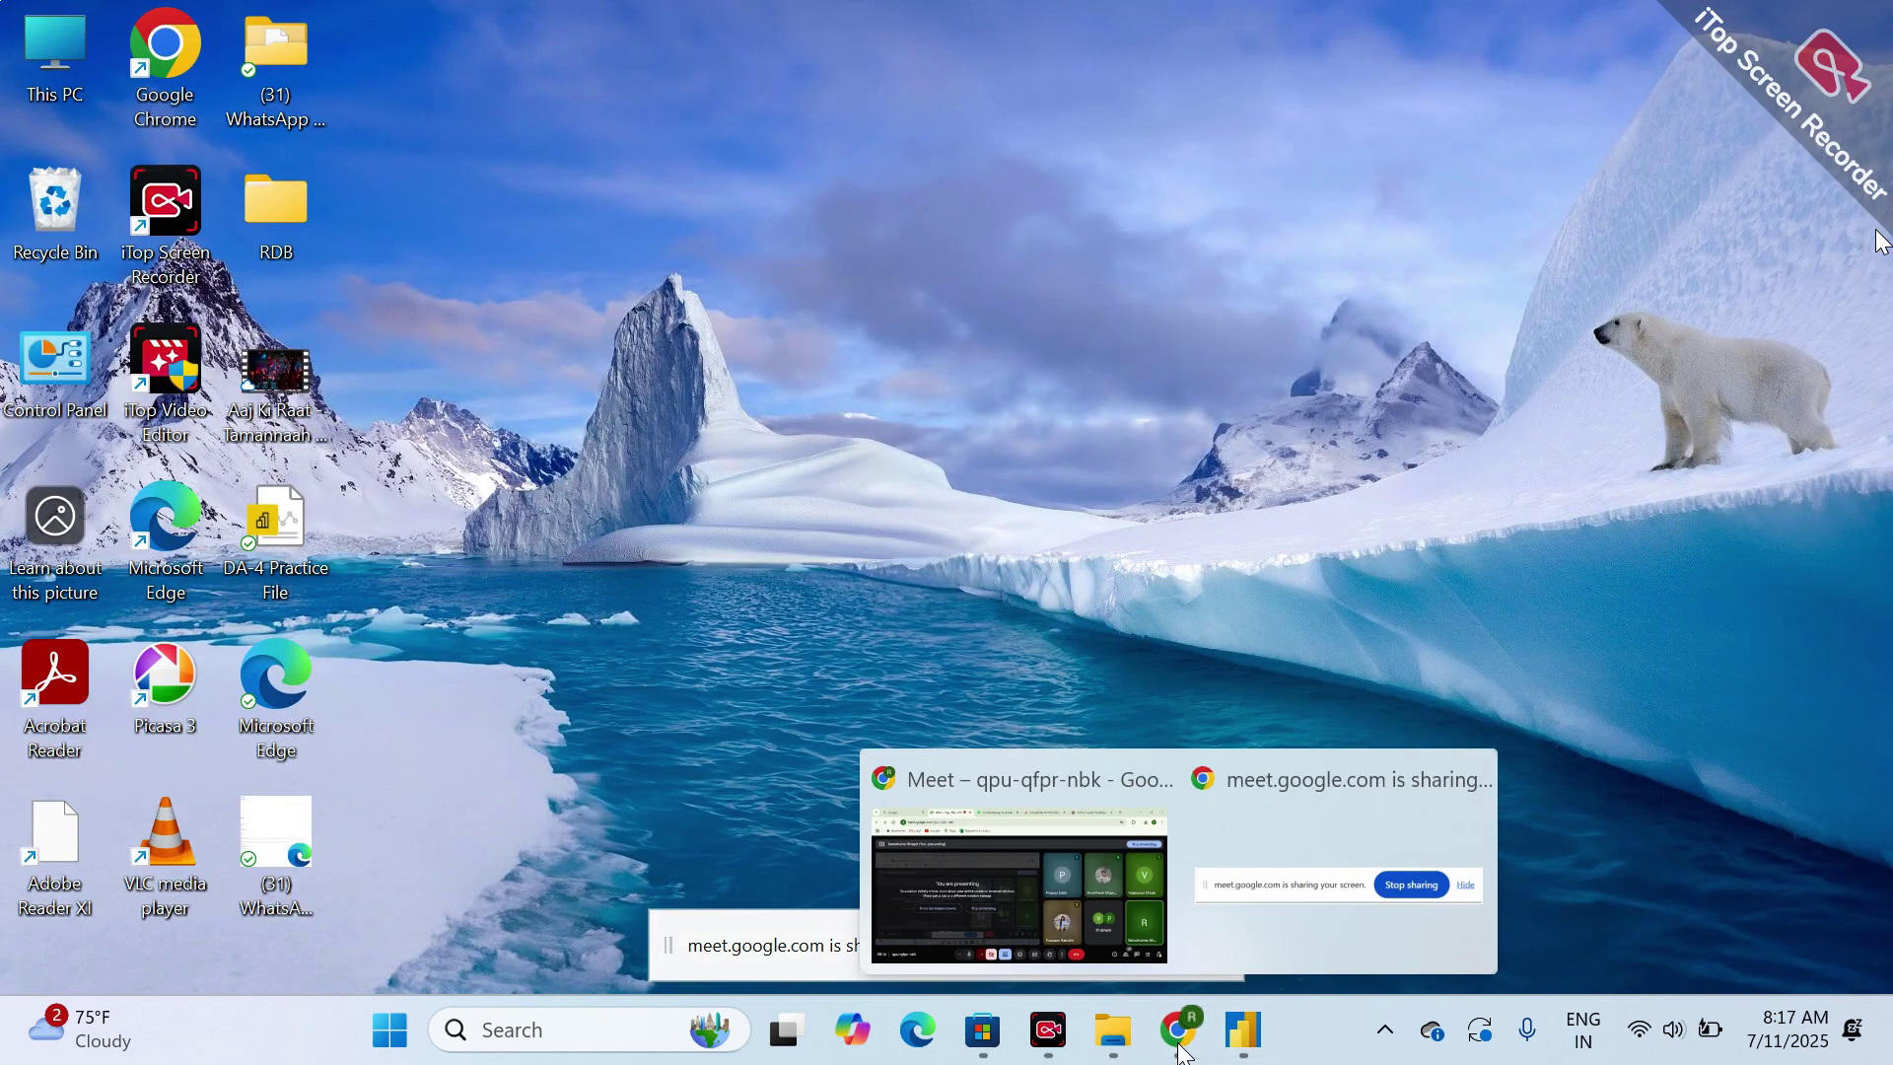
click(1010, 881)
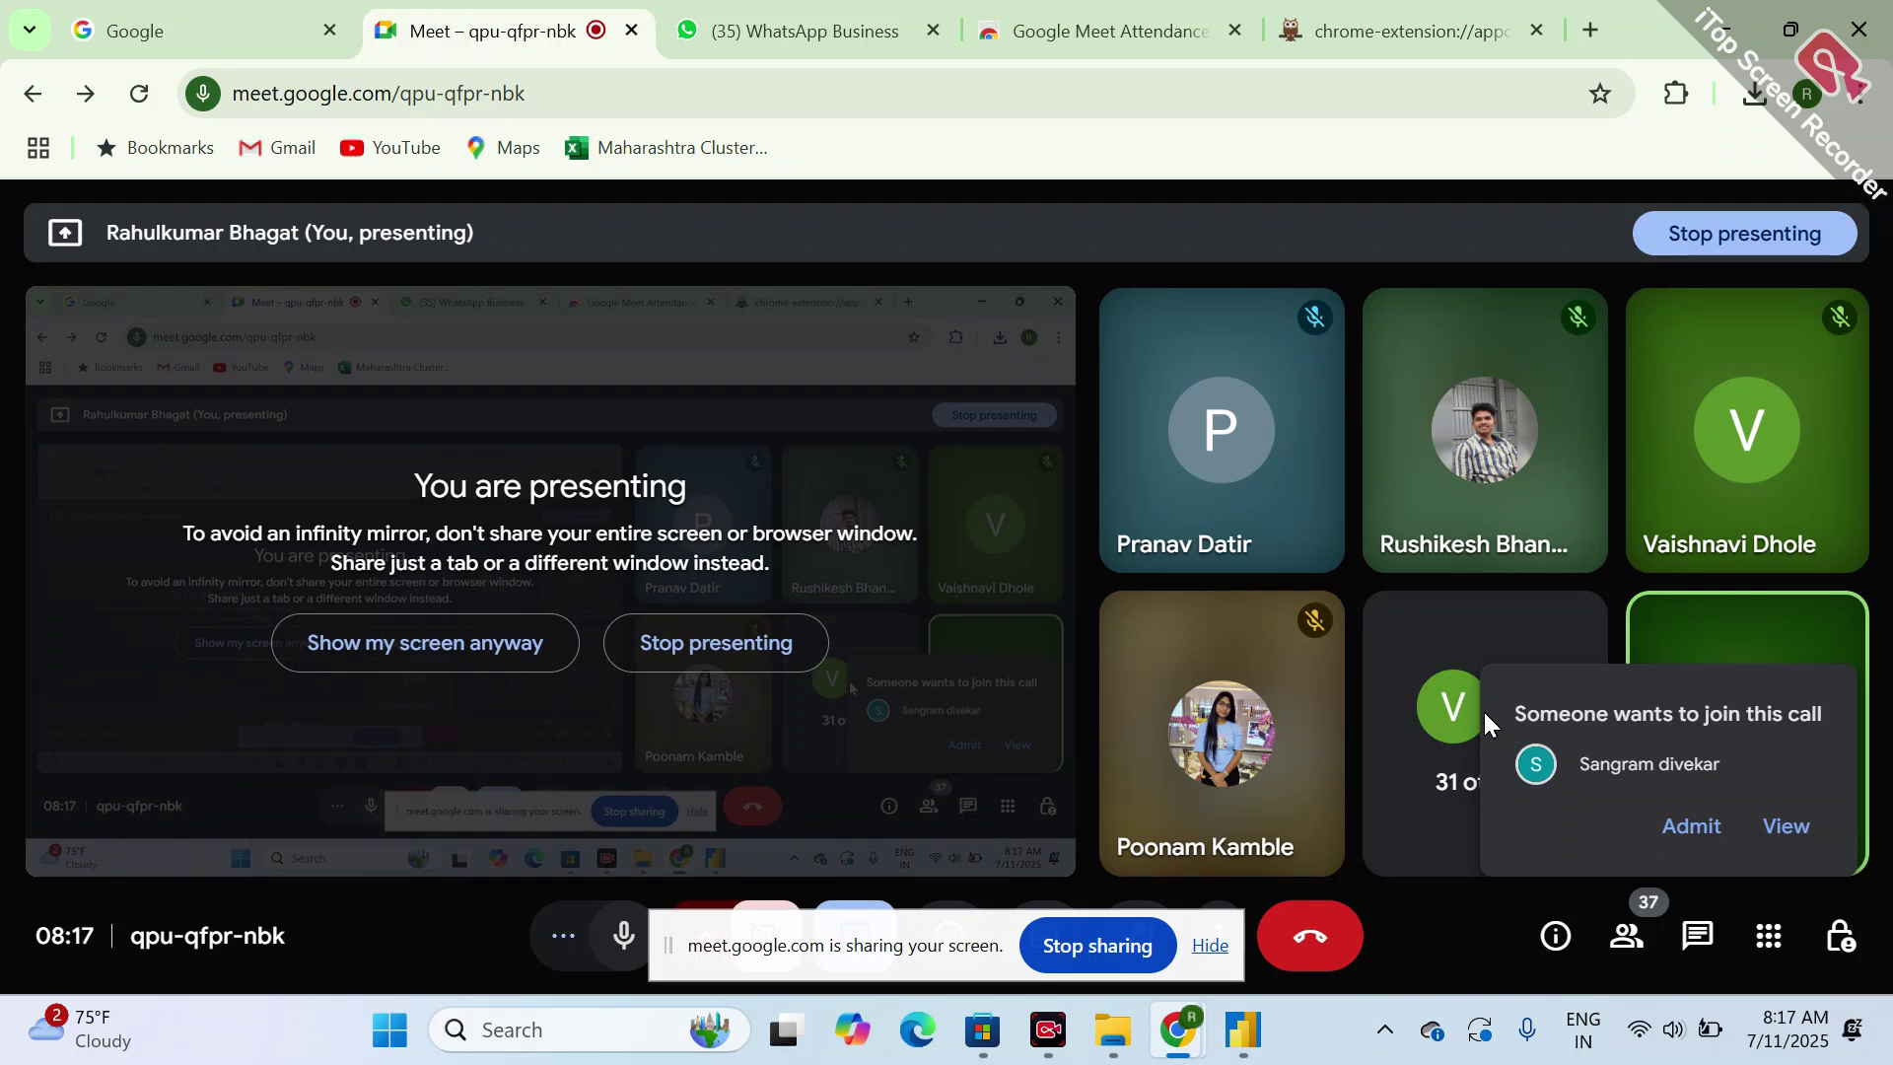
click(1680, 821)
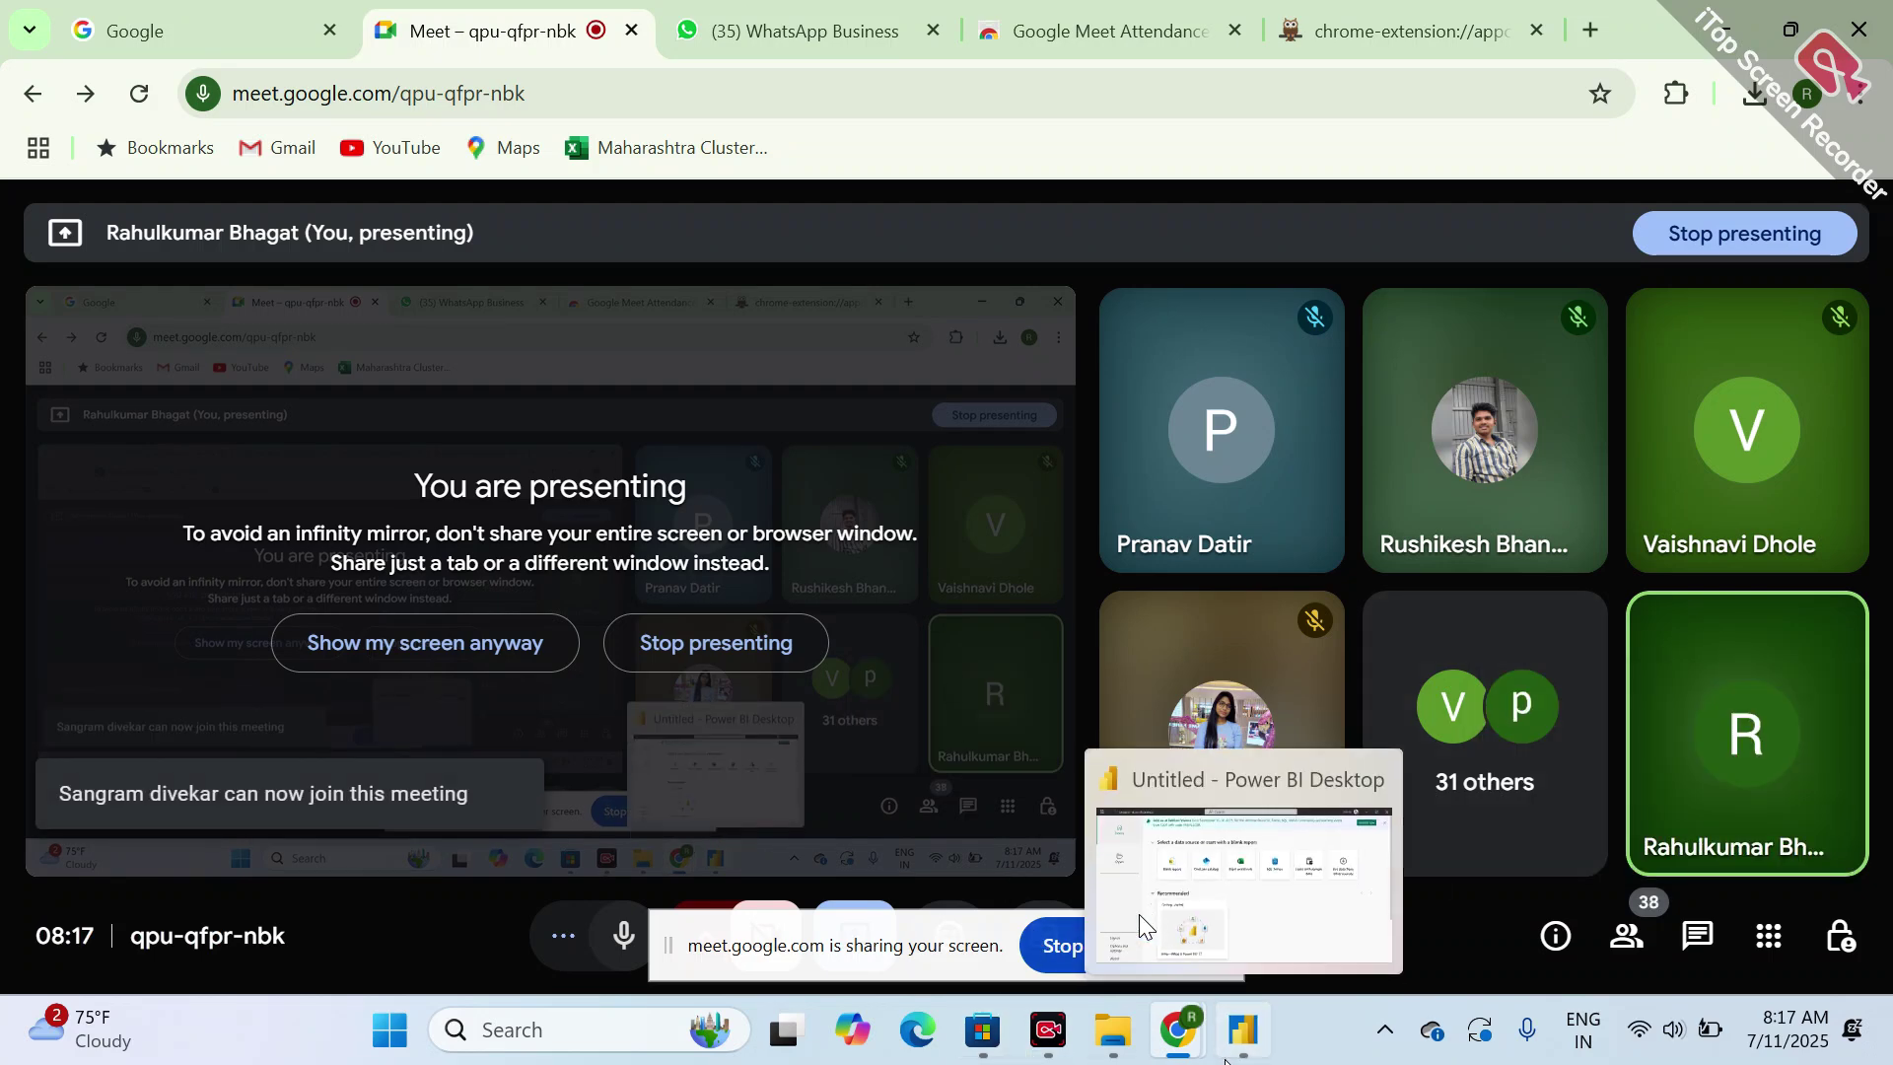
- Switch to Power BI Desktop, look over its start page and recent files, and create a blank report
click(1225, 1055)
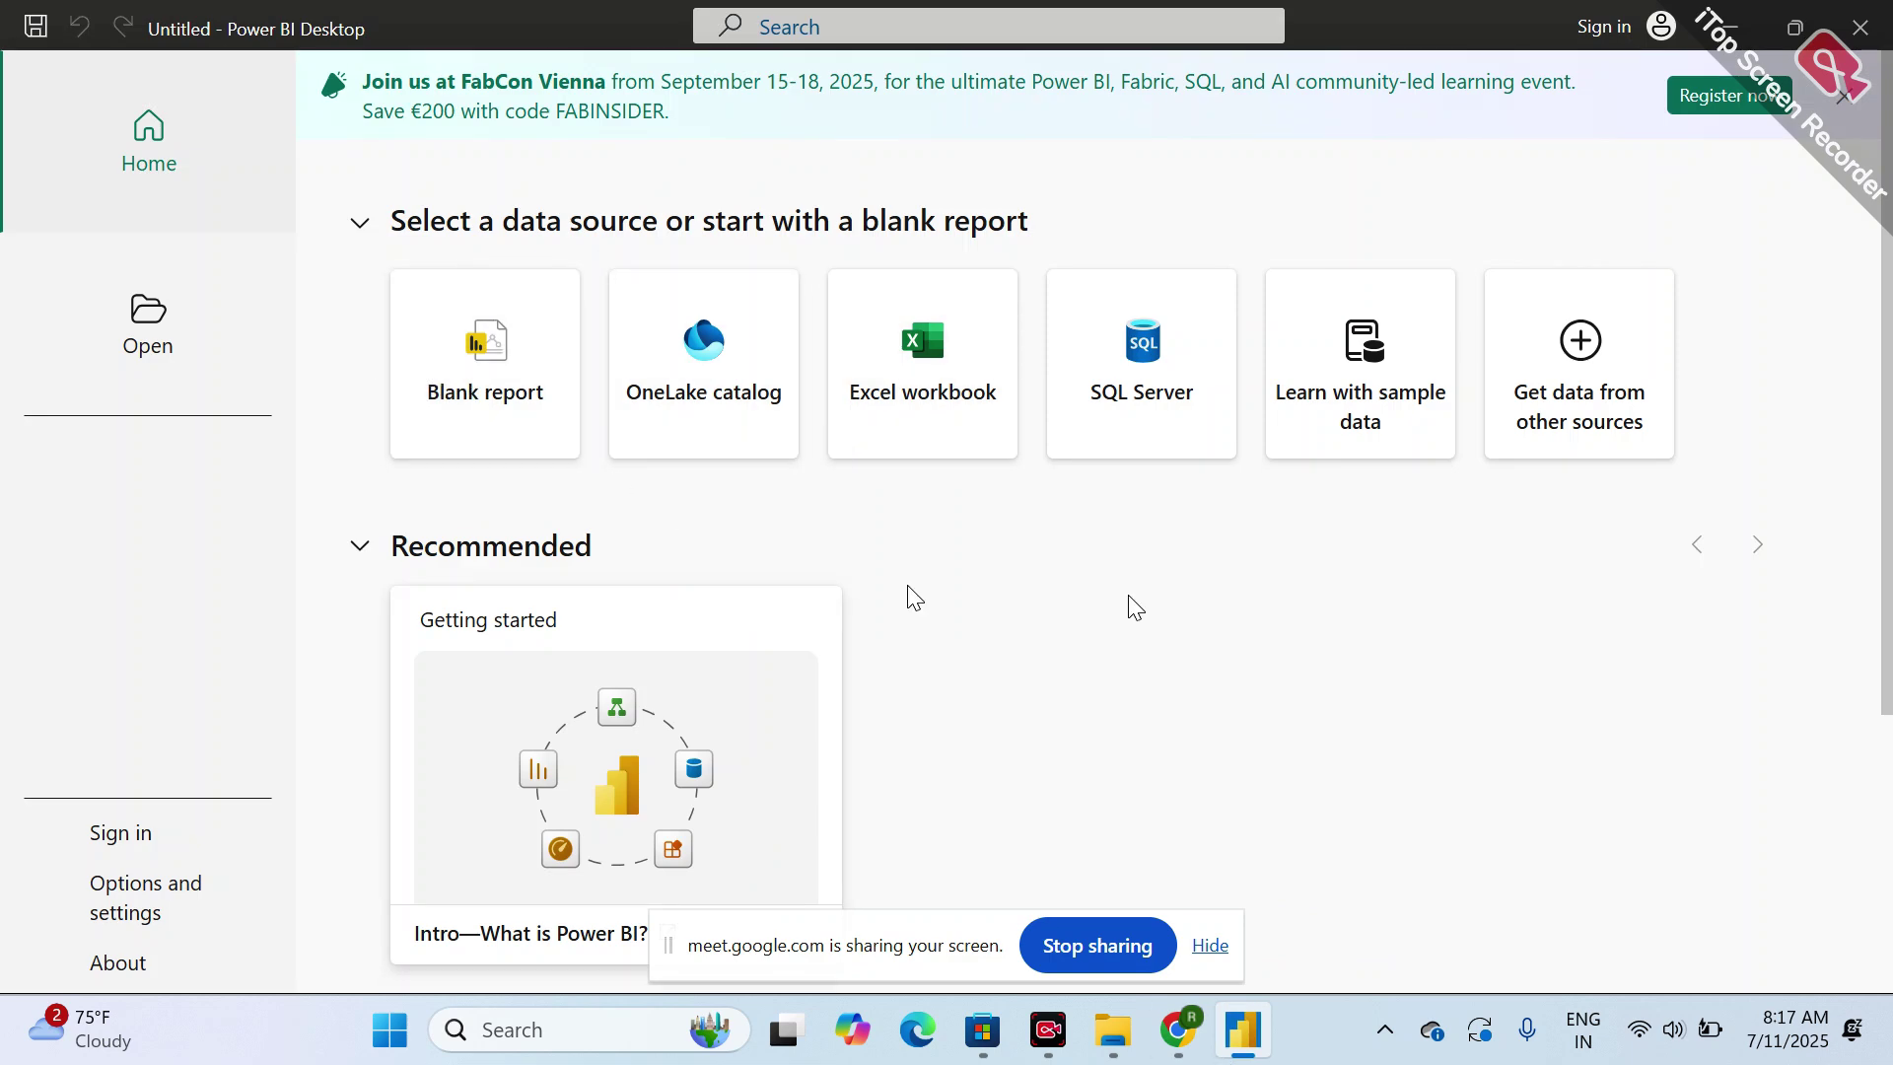
scroll(1135, 606, down, 3)
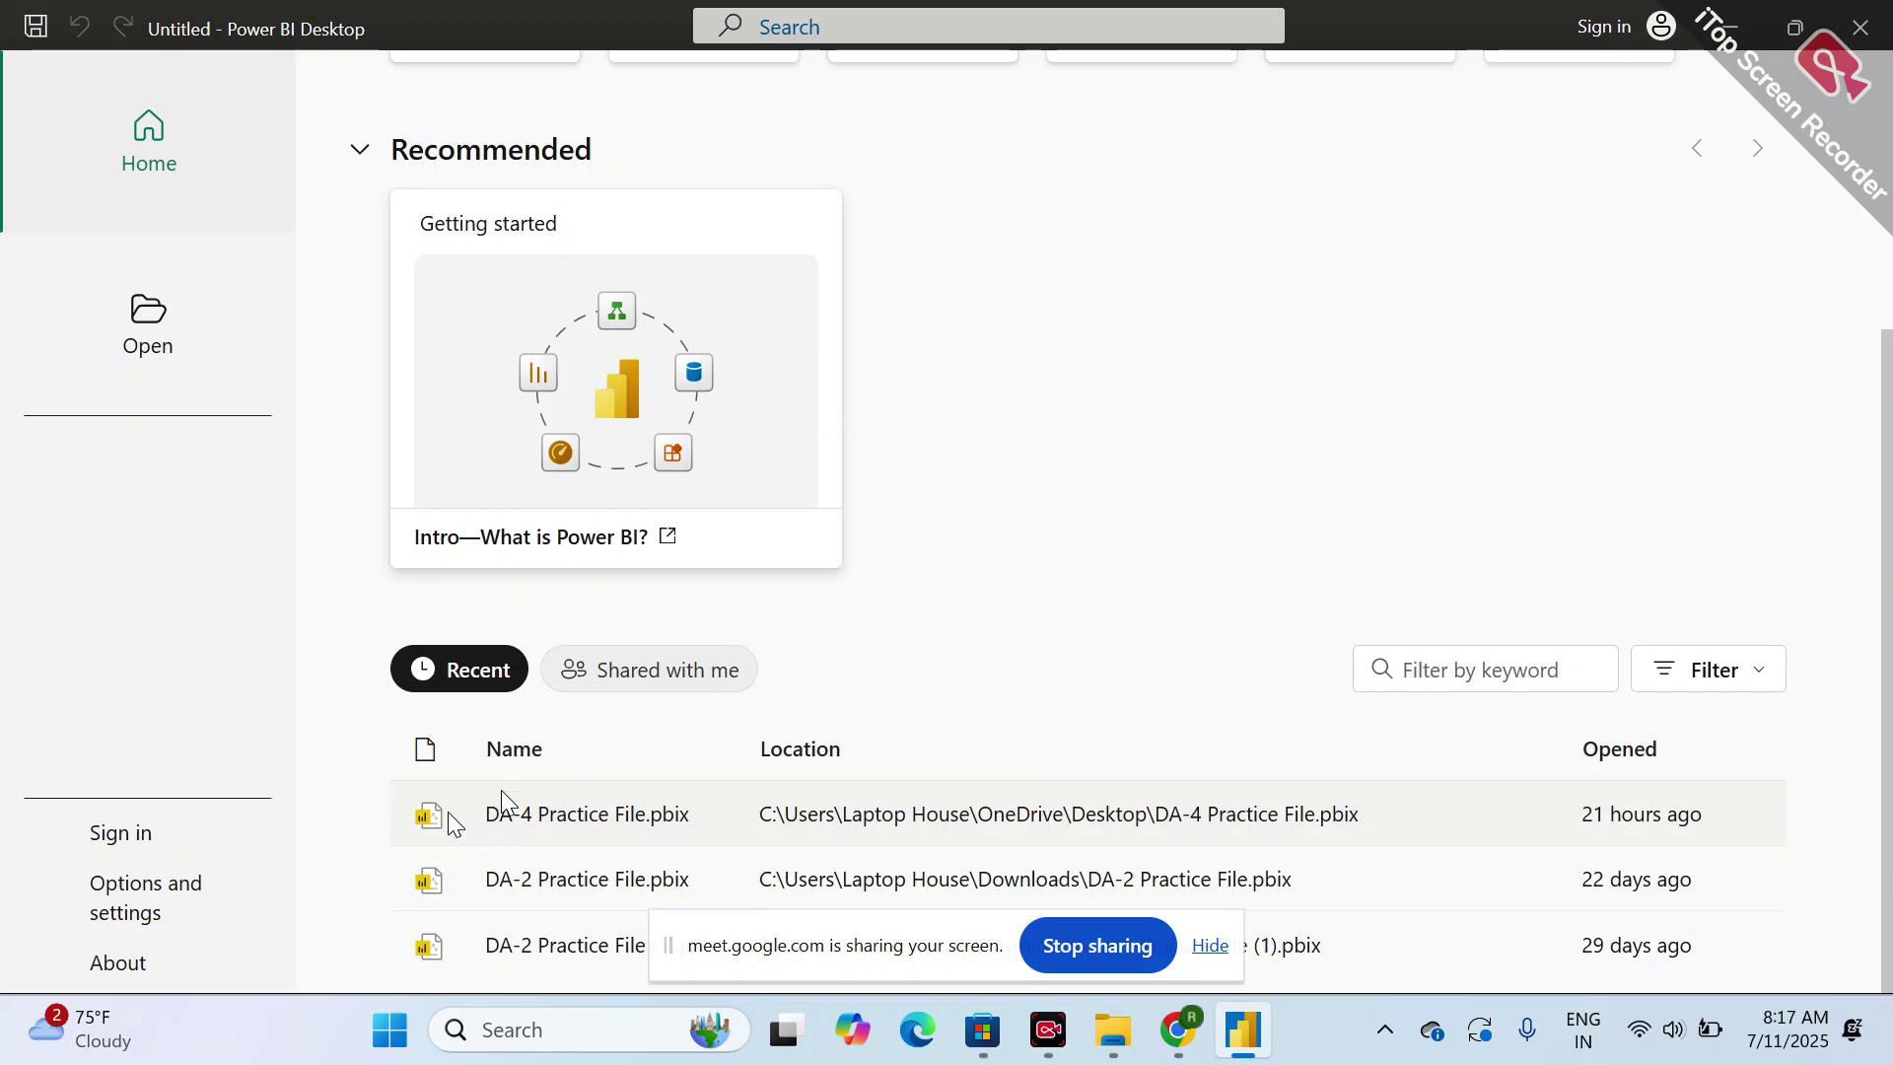
scroll(1085, 422, up, 5)
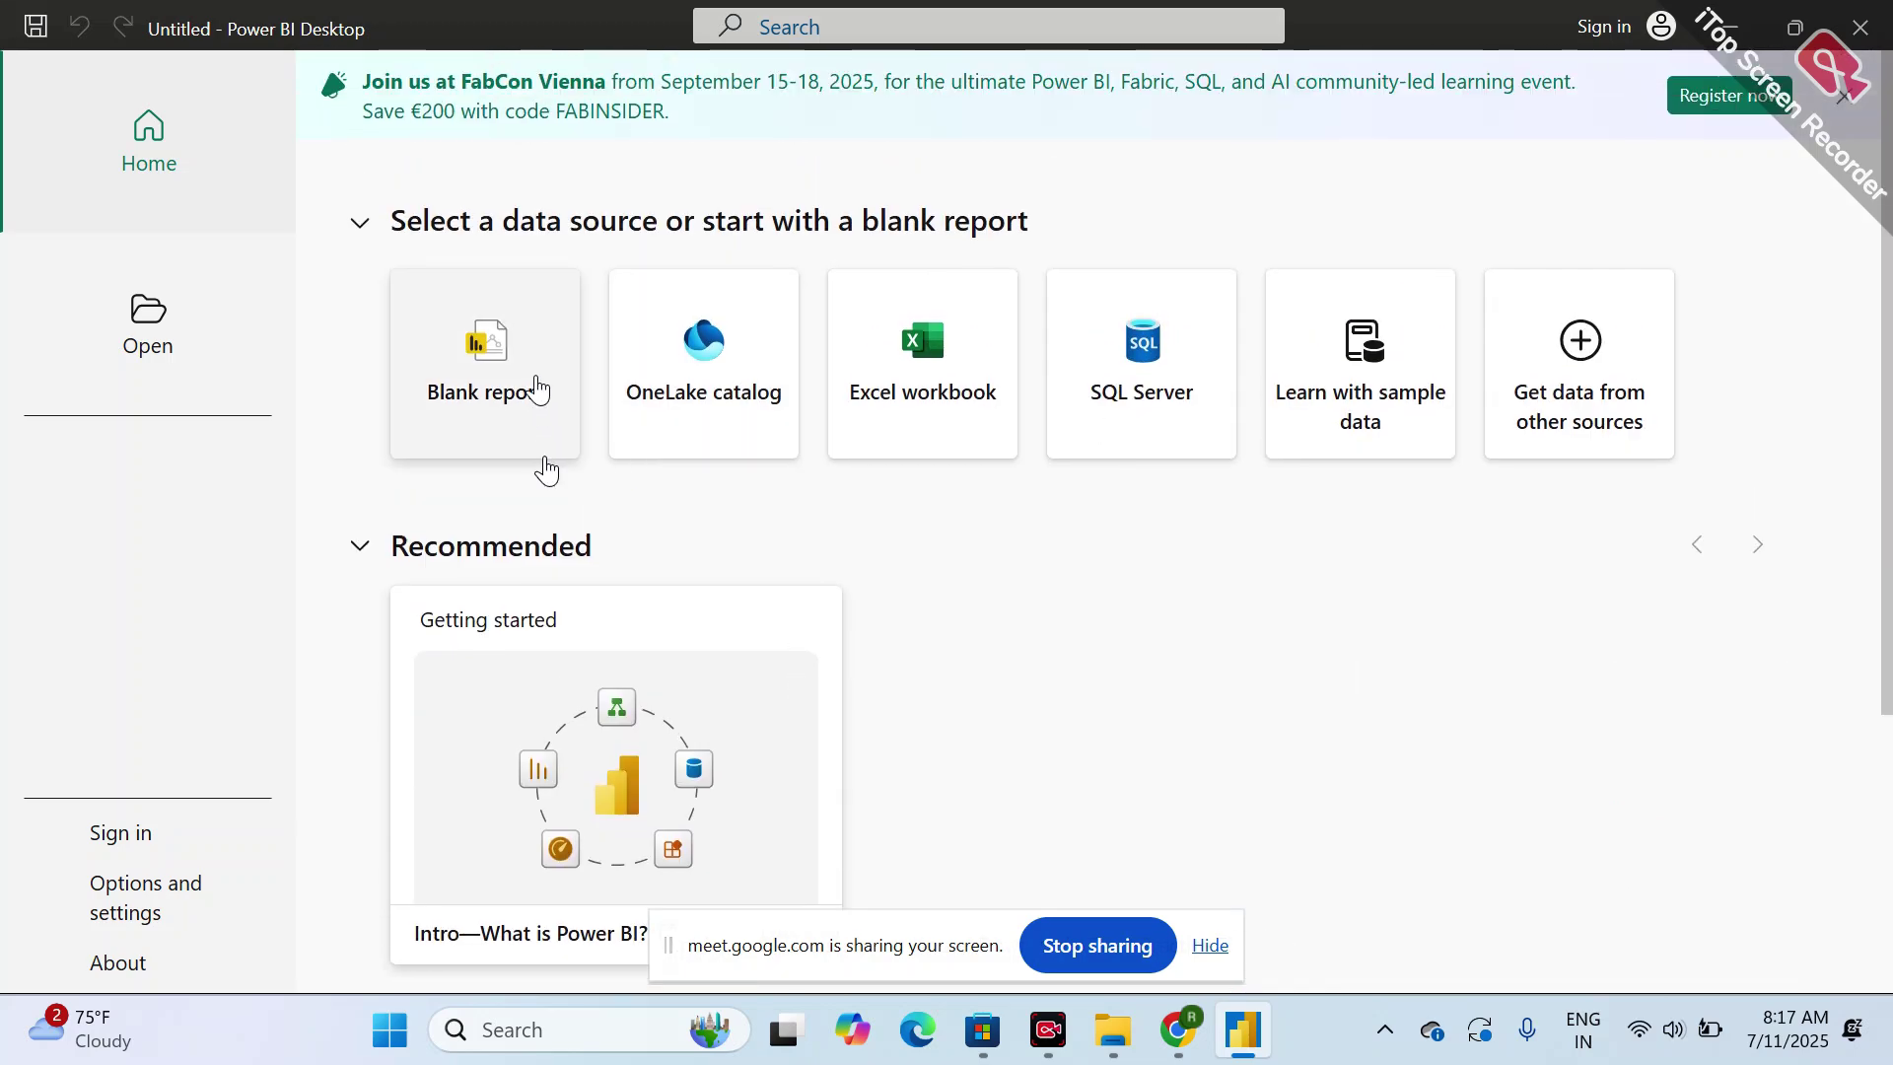
click(537, 390)
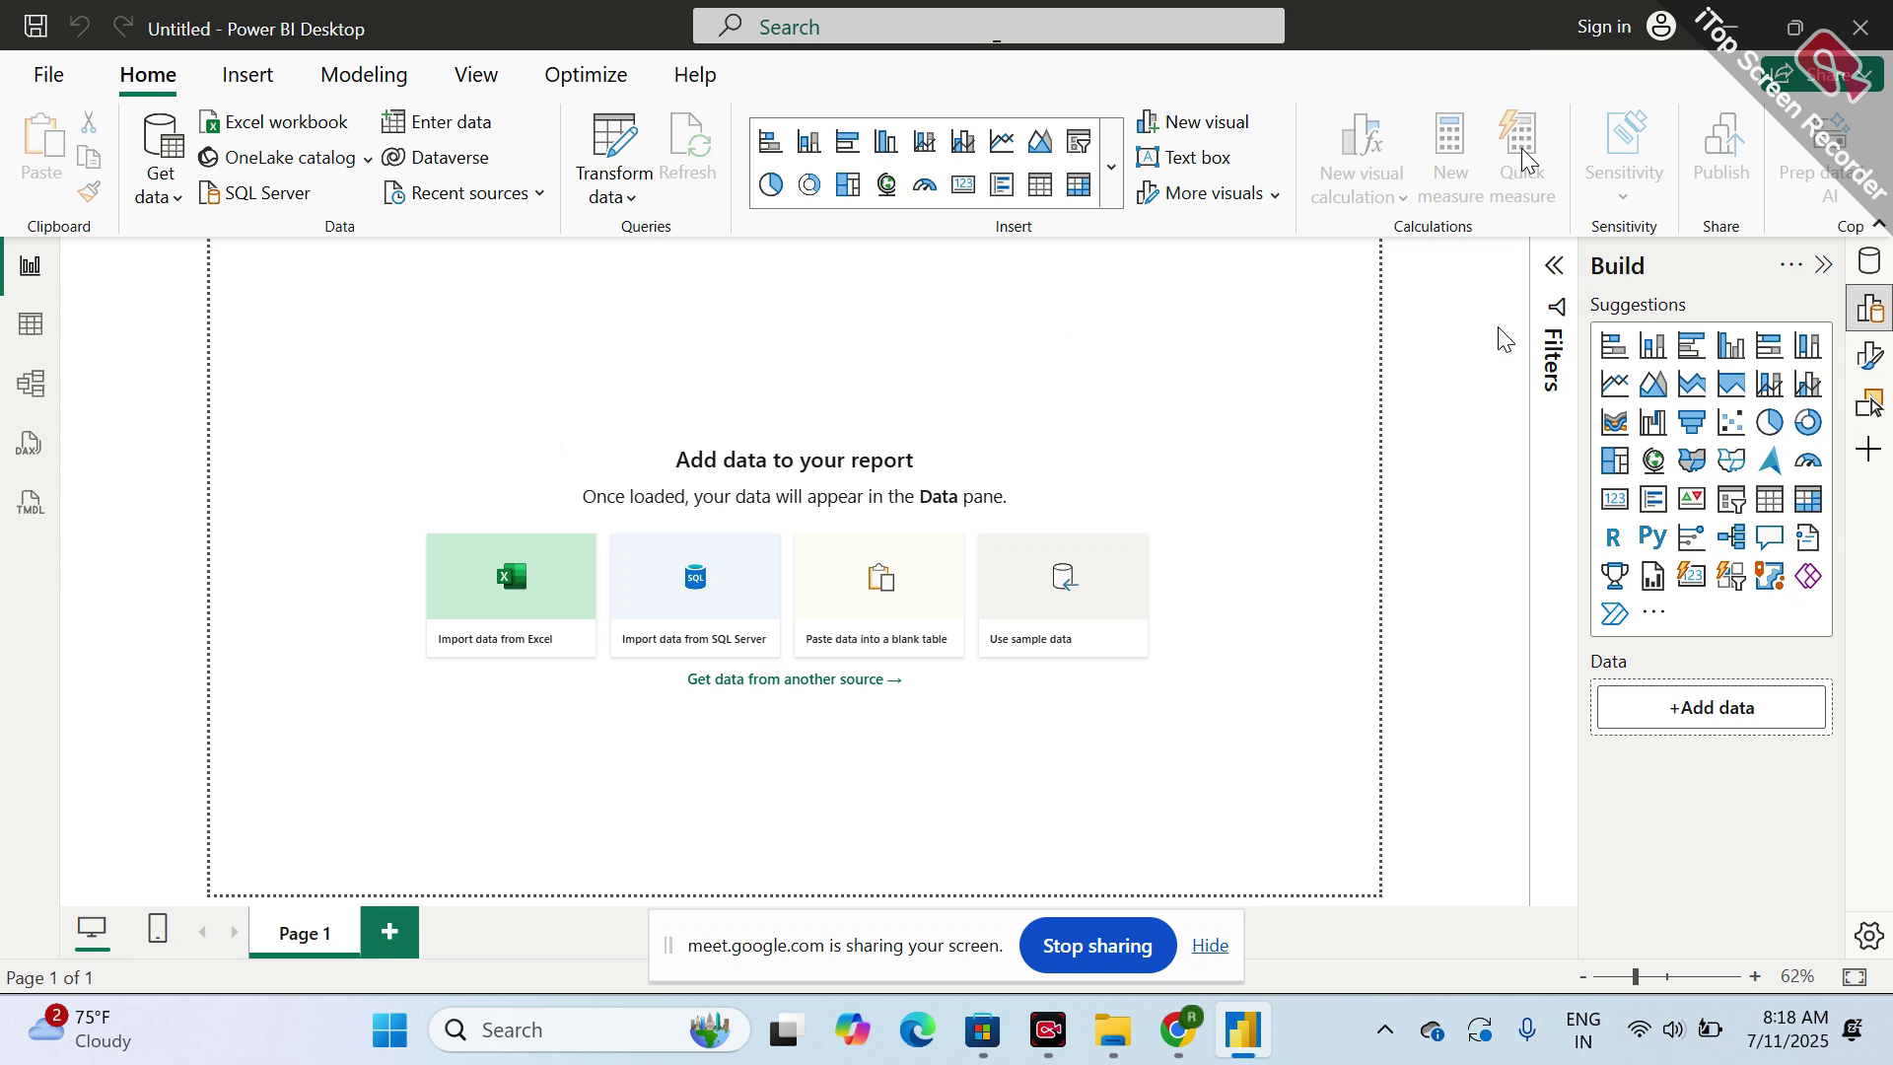
- Collapse the Build pane and expand the Filters pane of the blank report
click(1821, 263)
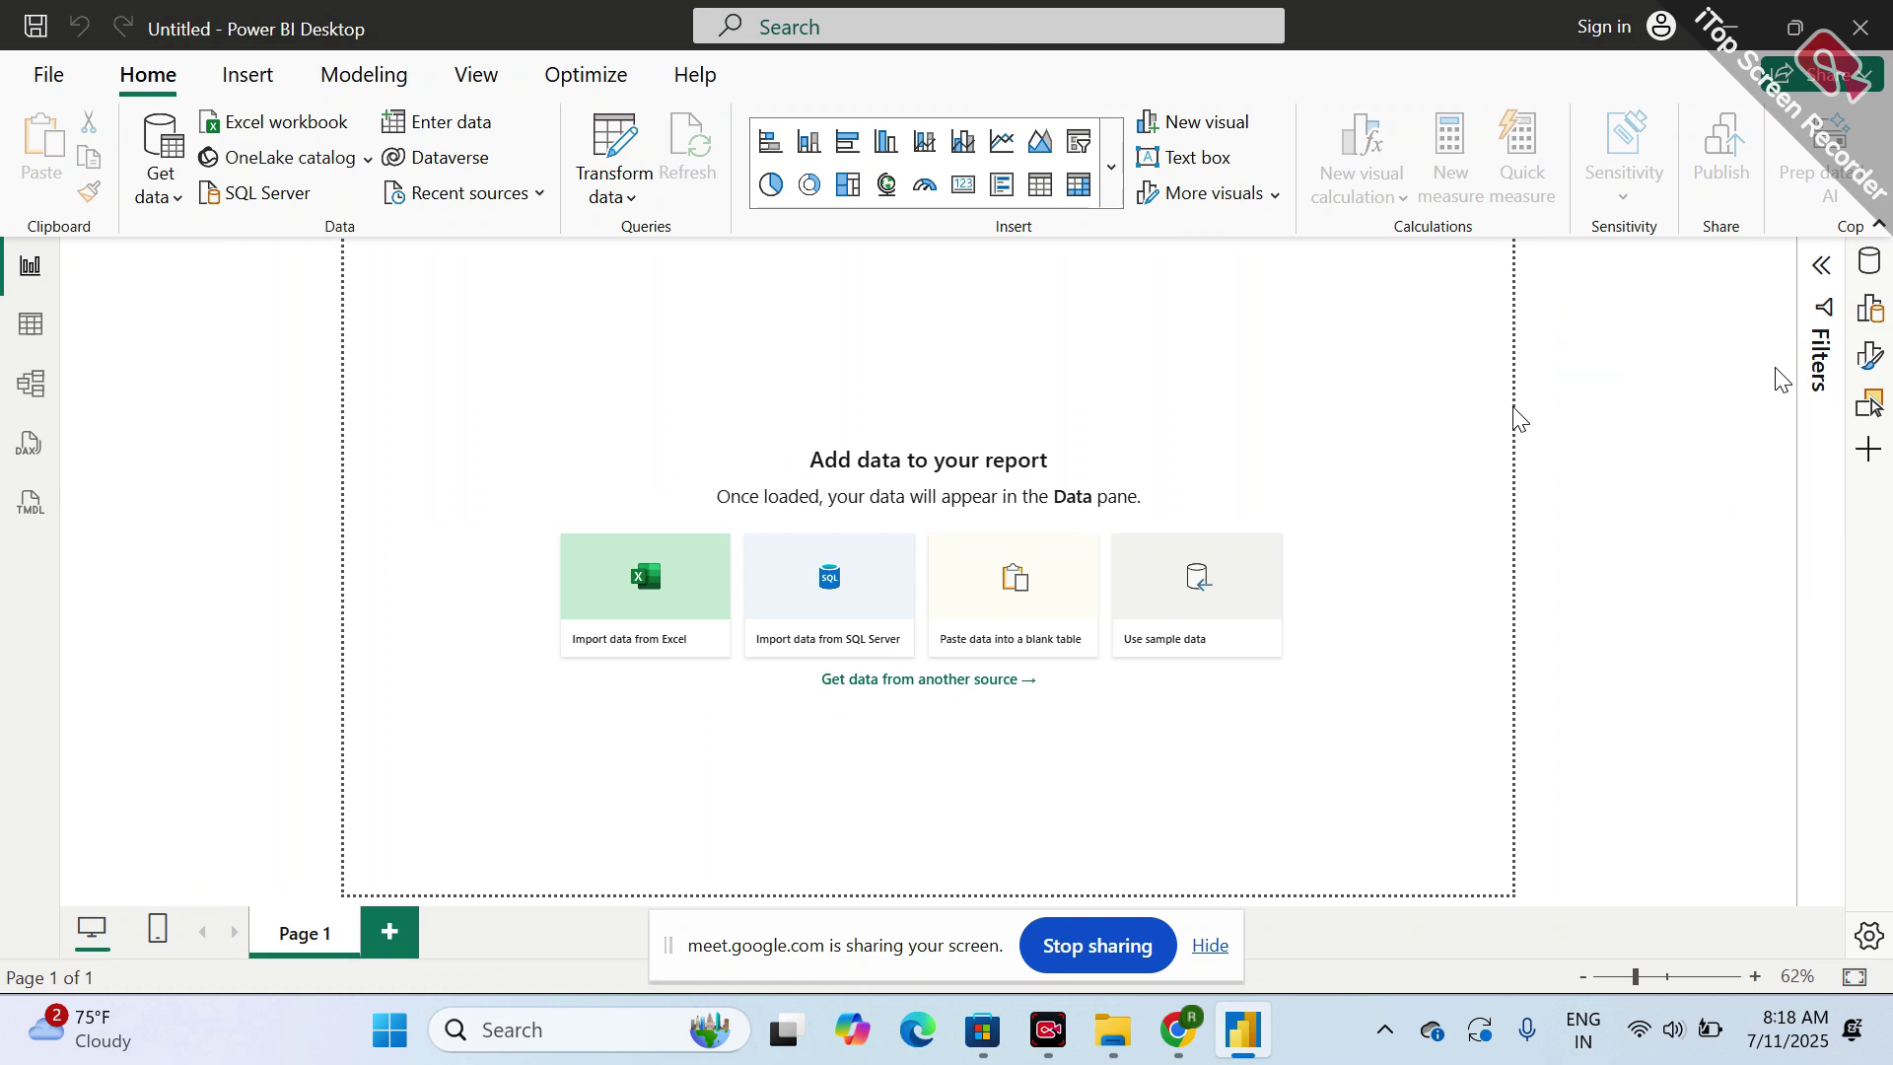
click(1819, 268)
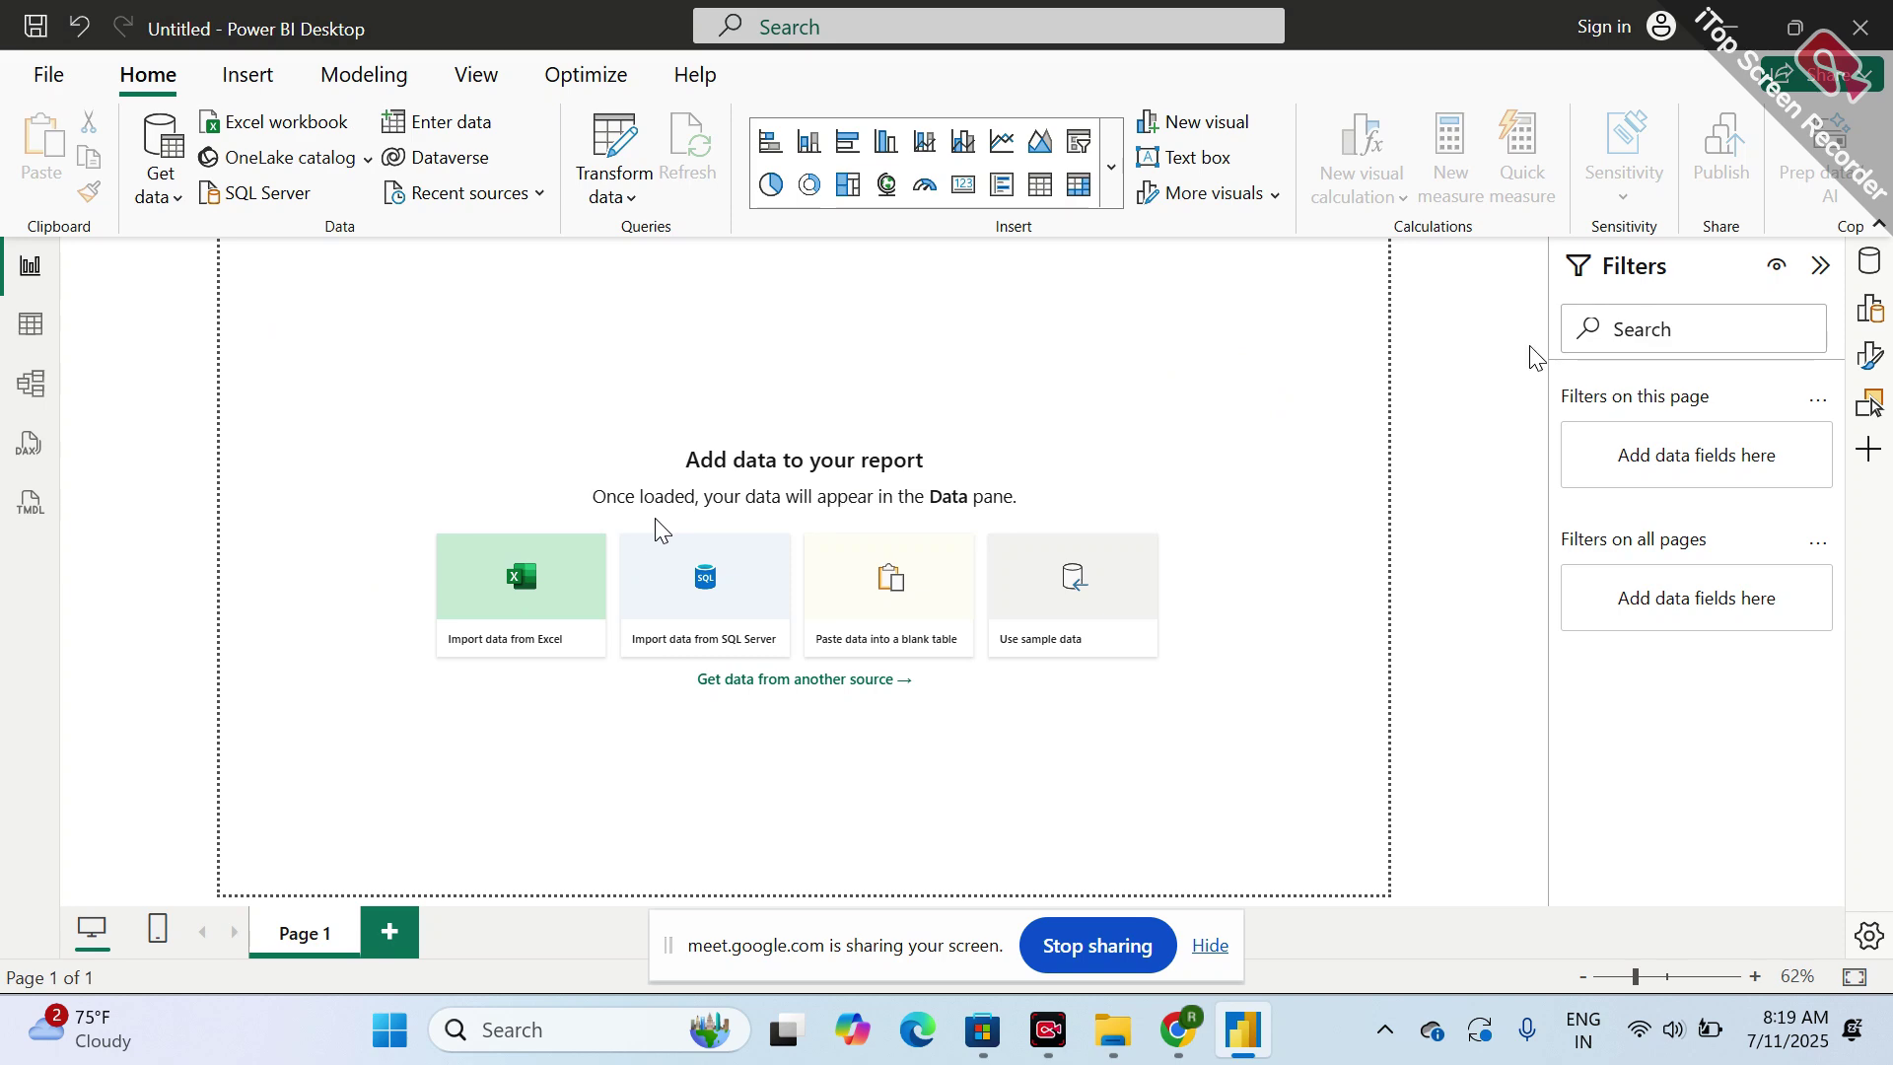
- Switch to the Google Meet call, admit the participant waiting to join, and return to the blank report in Power BI Desktop
mouse_move(1178, 1030)
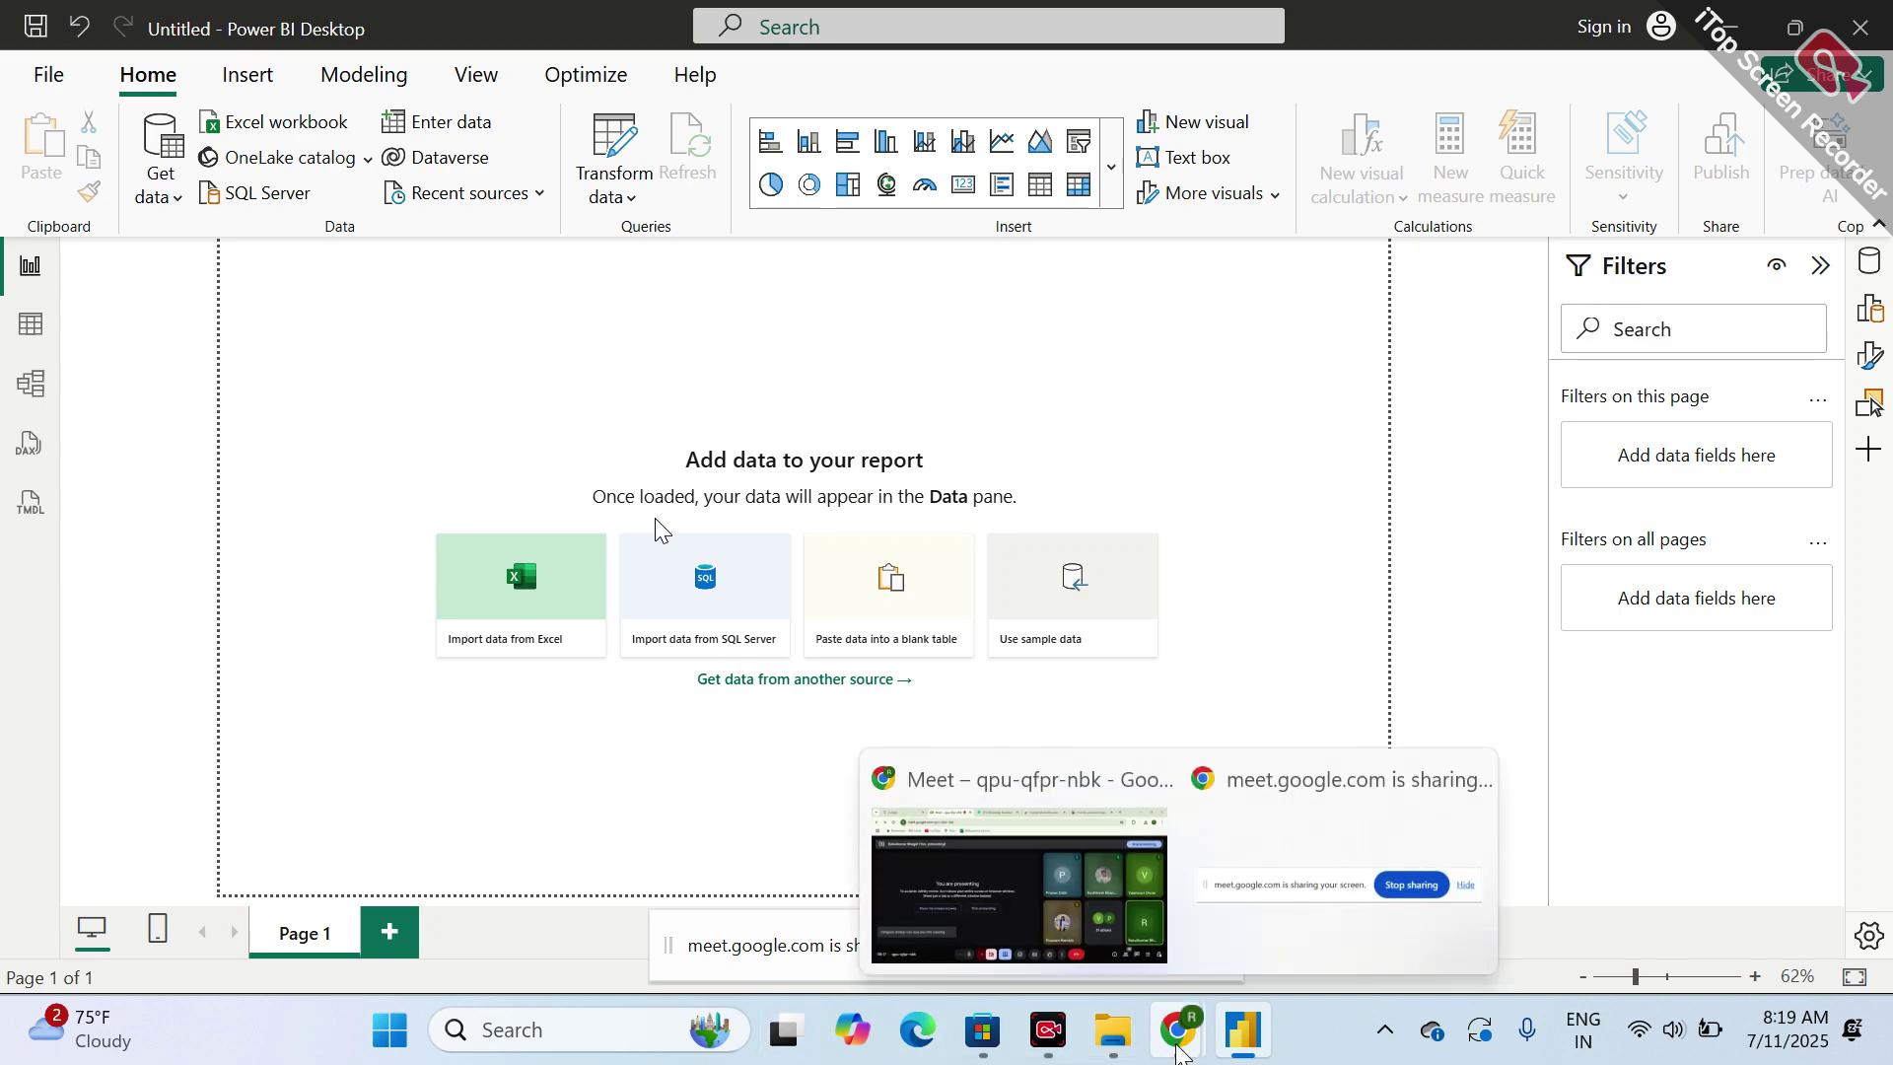
click(1023, 889)
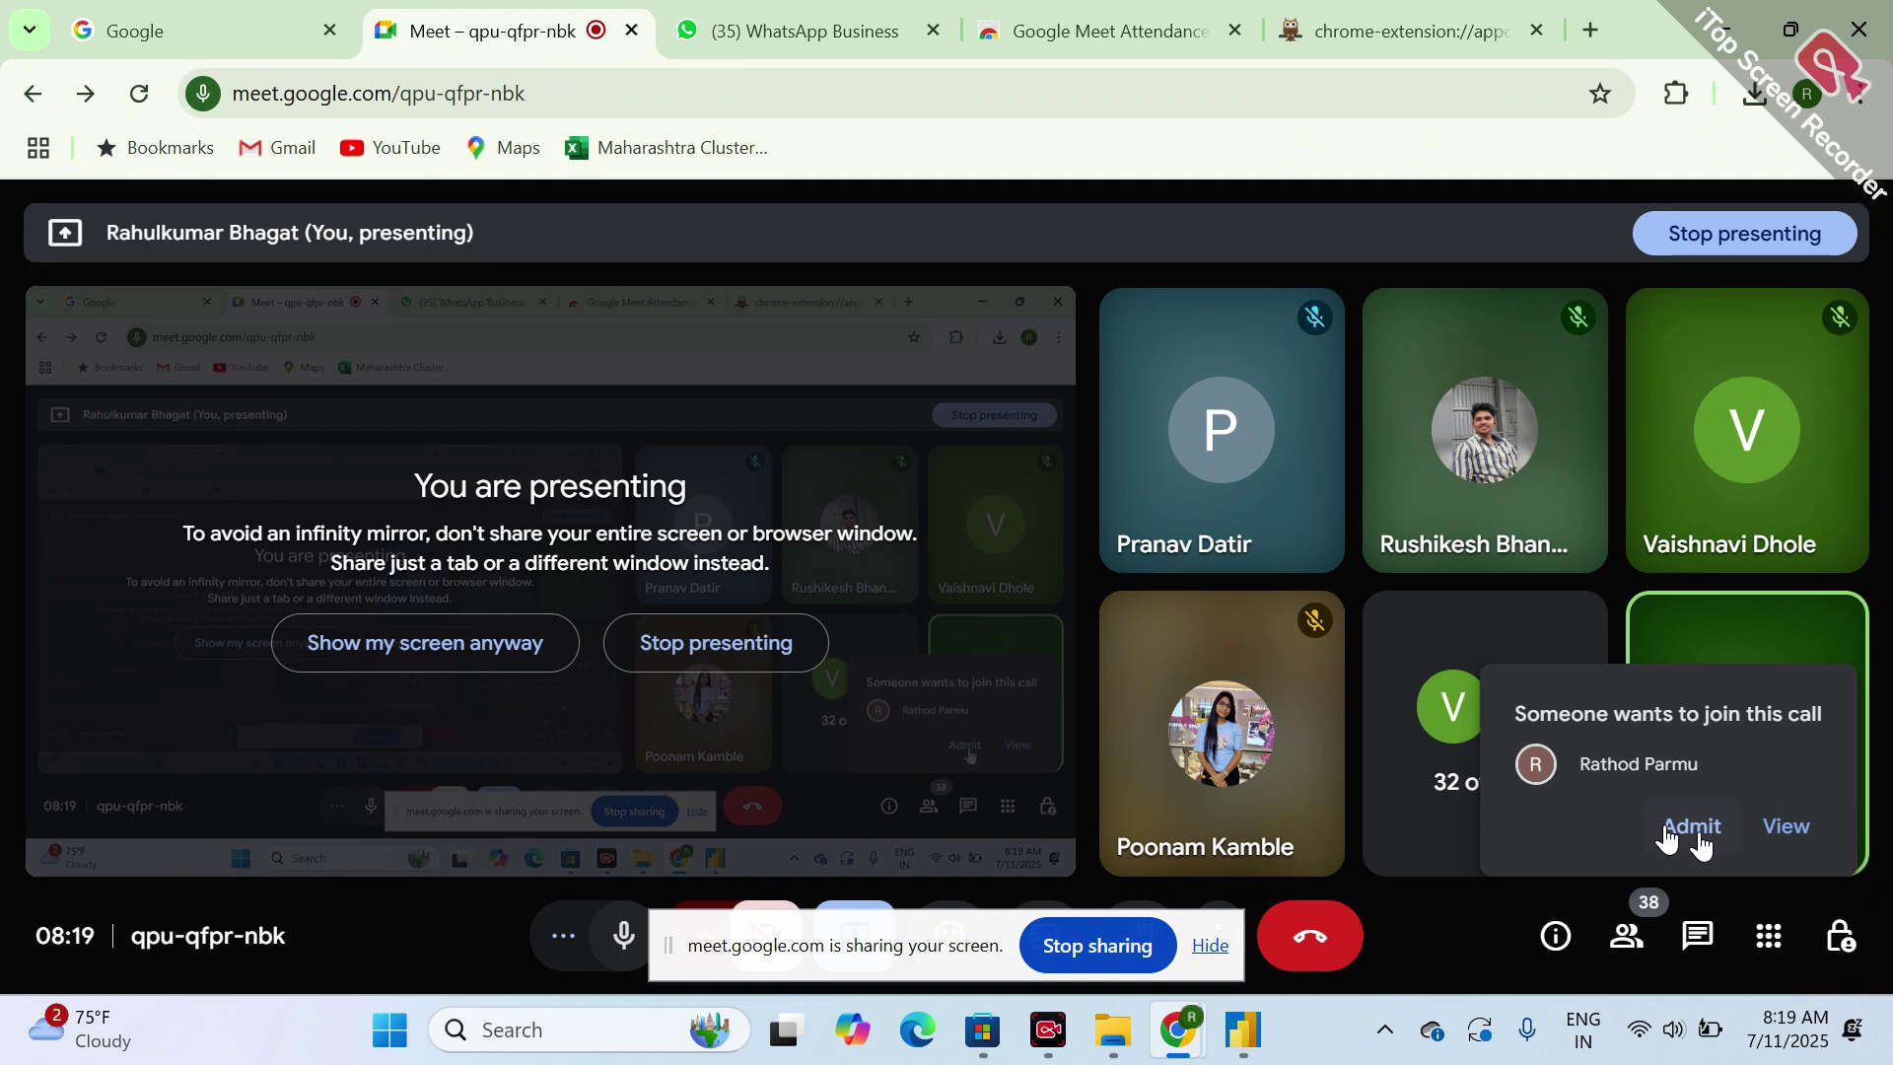
click(1693, 826)
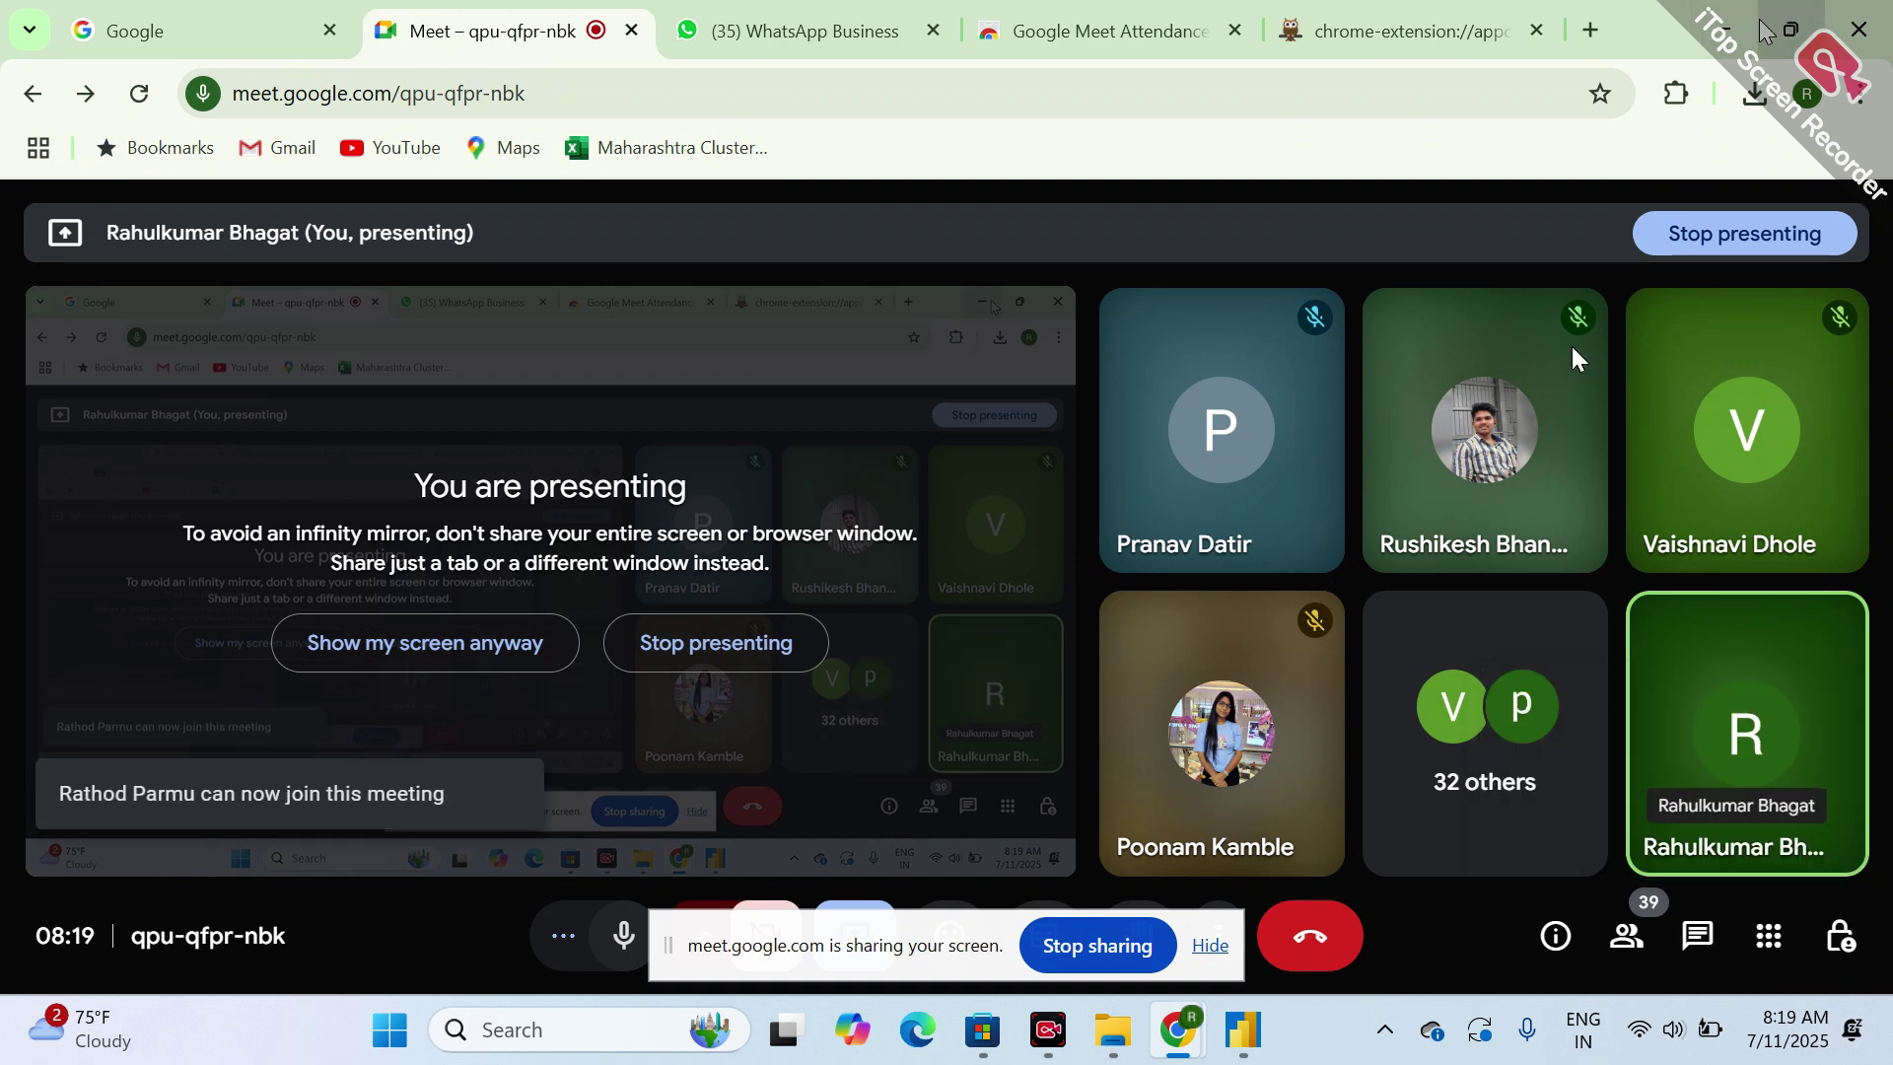
click(1723, 29)
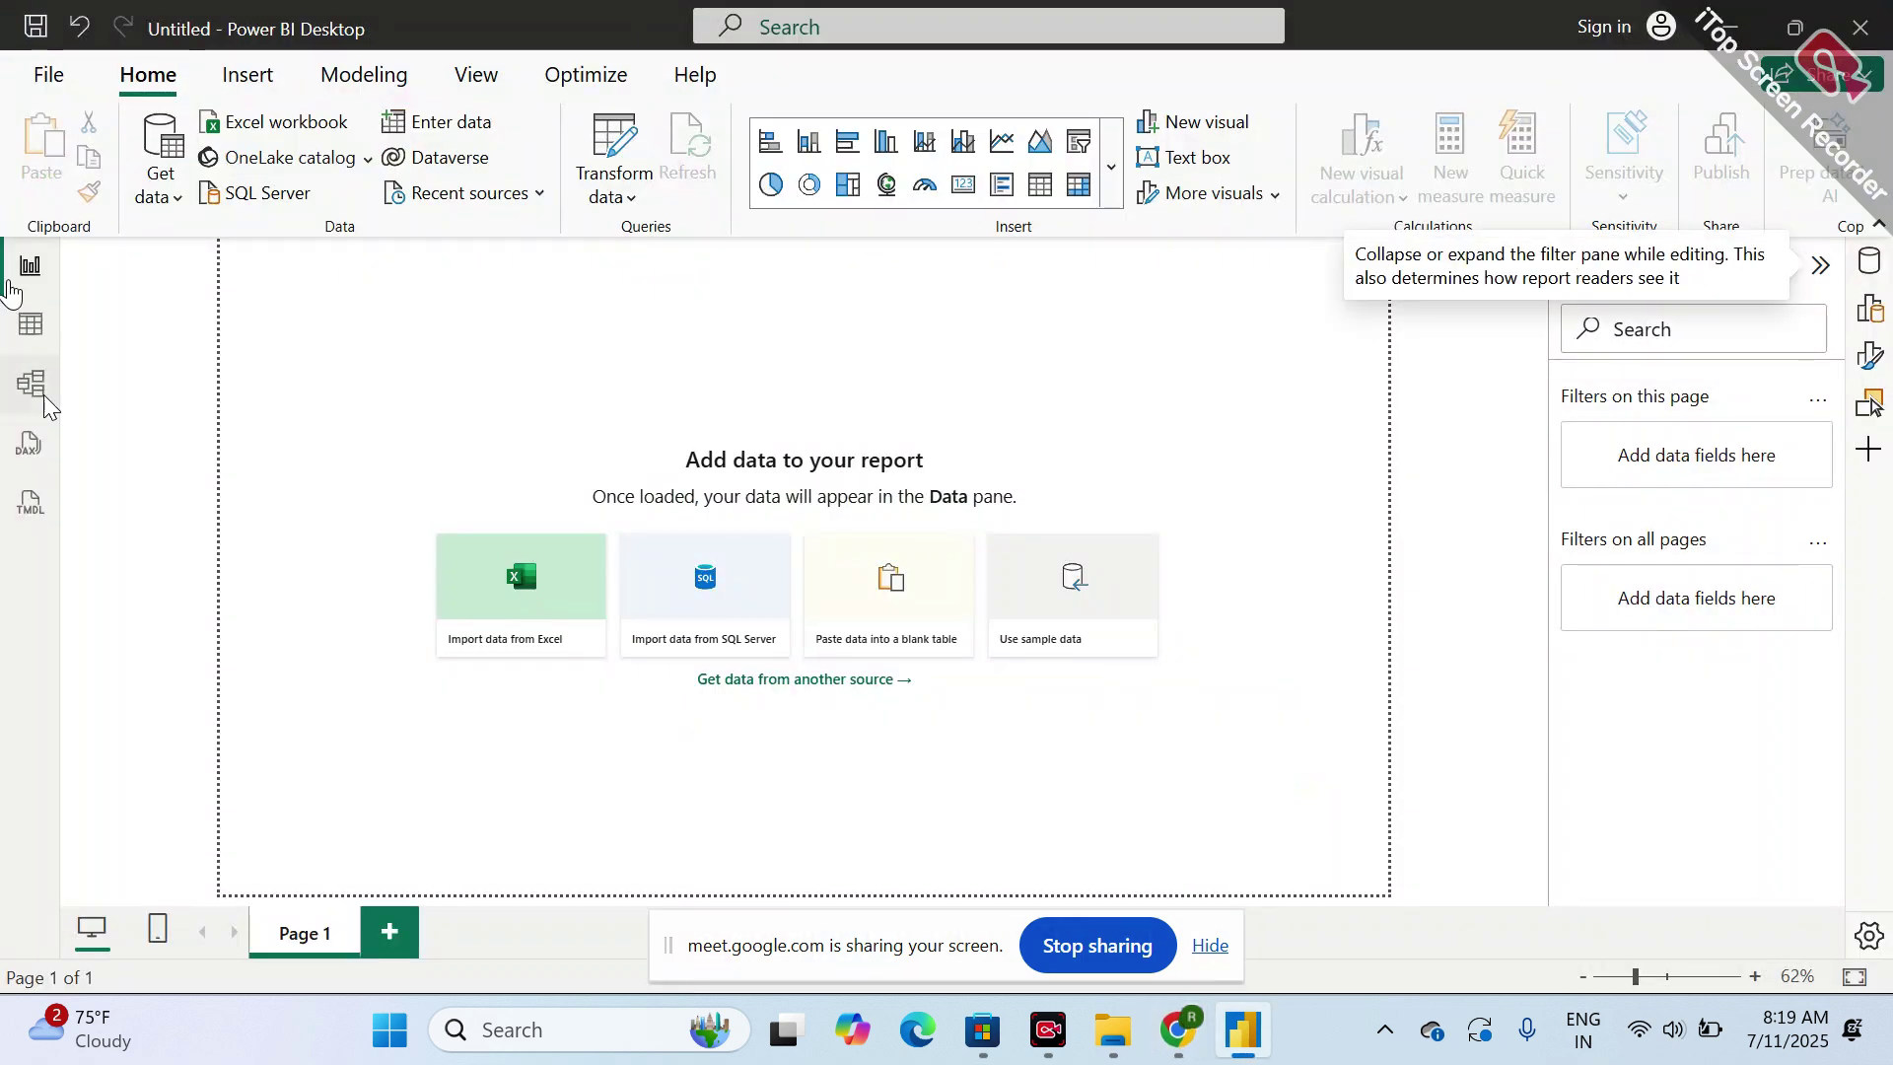
- Open the Power BI Options dialog and look through its Global and Current File setting categories
click(44, 74)
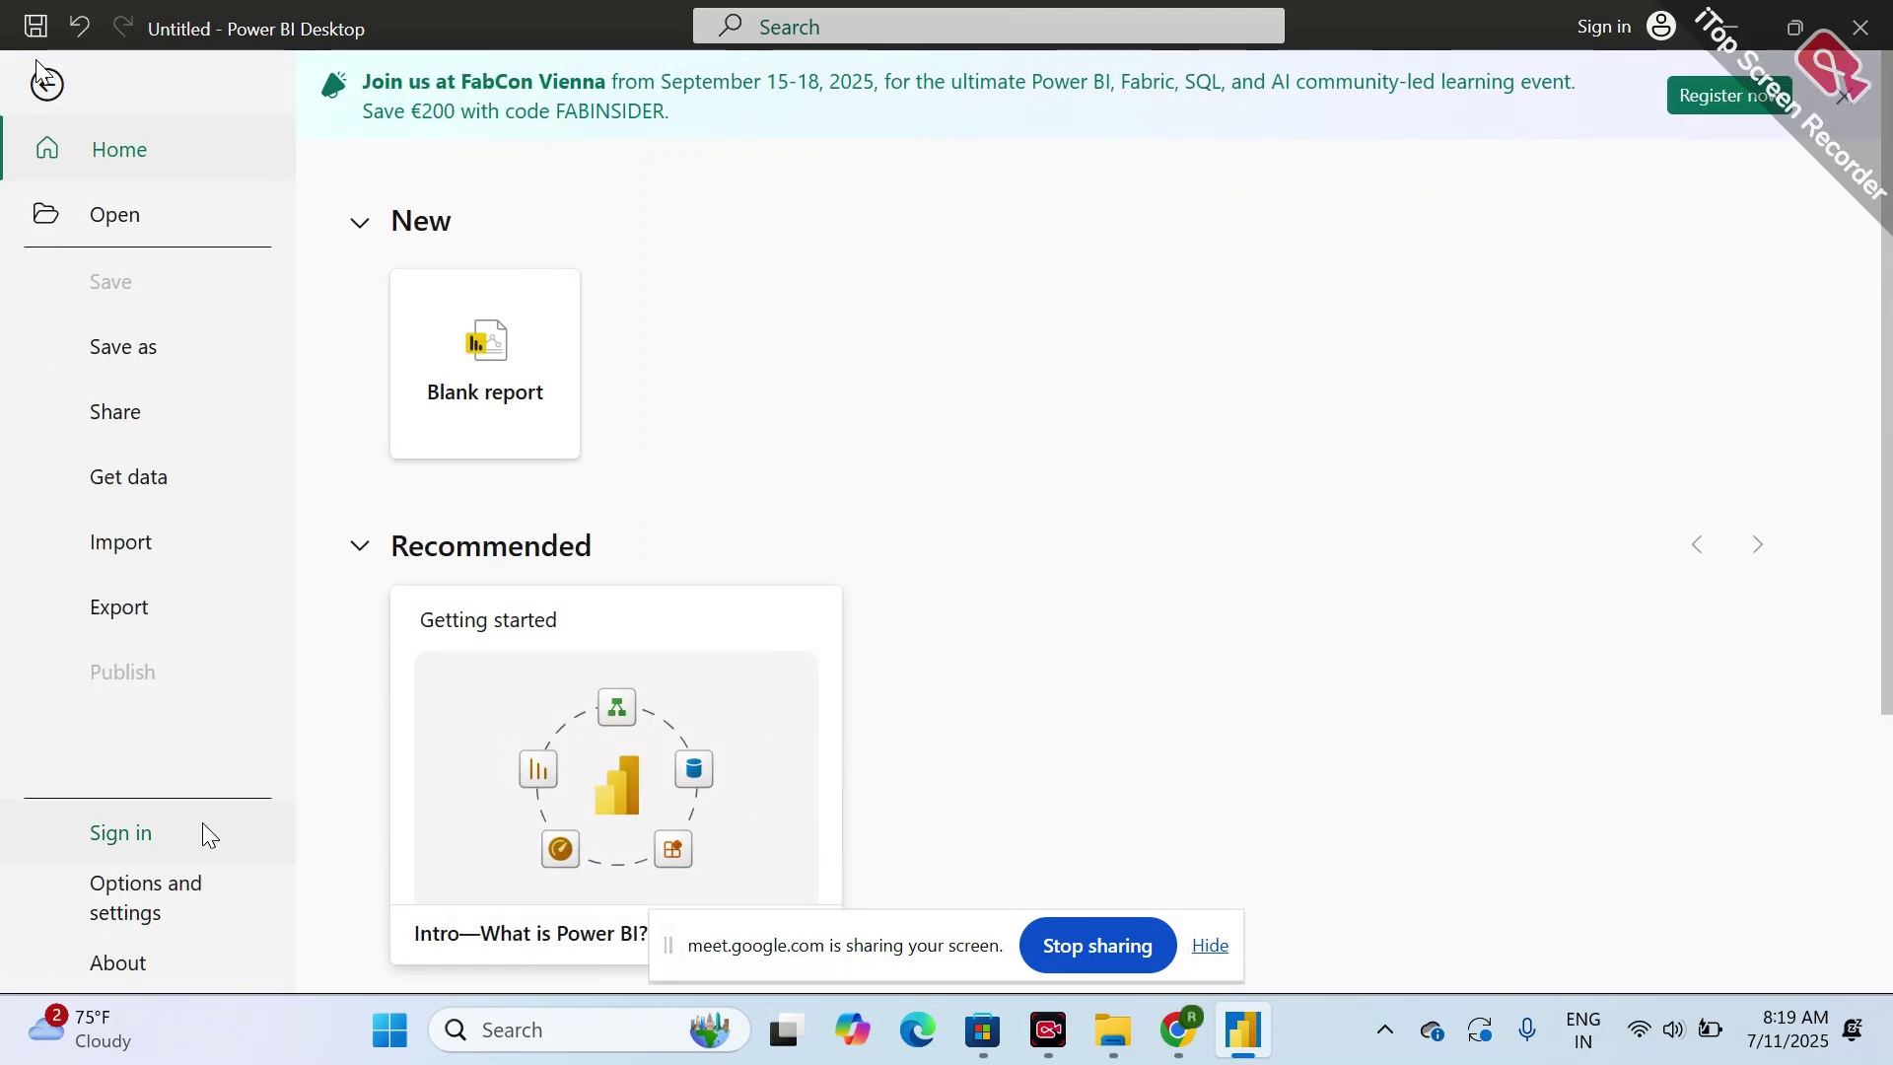
click(156, 889)
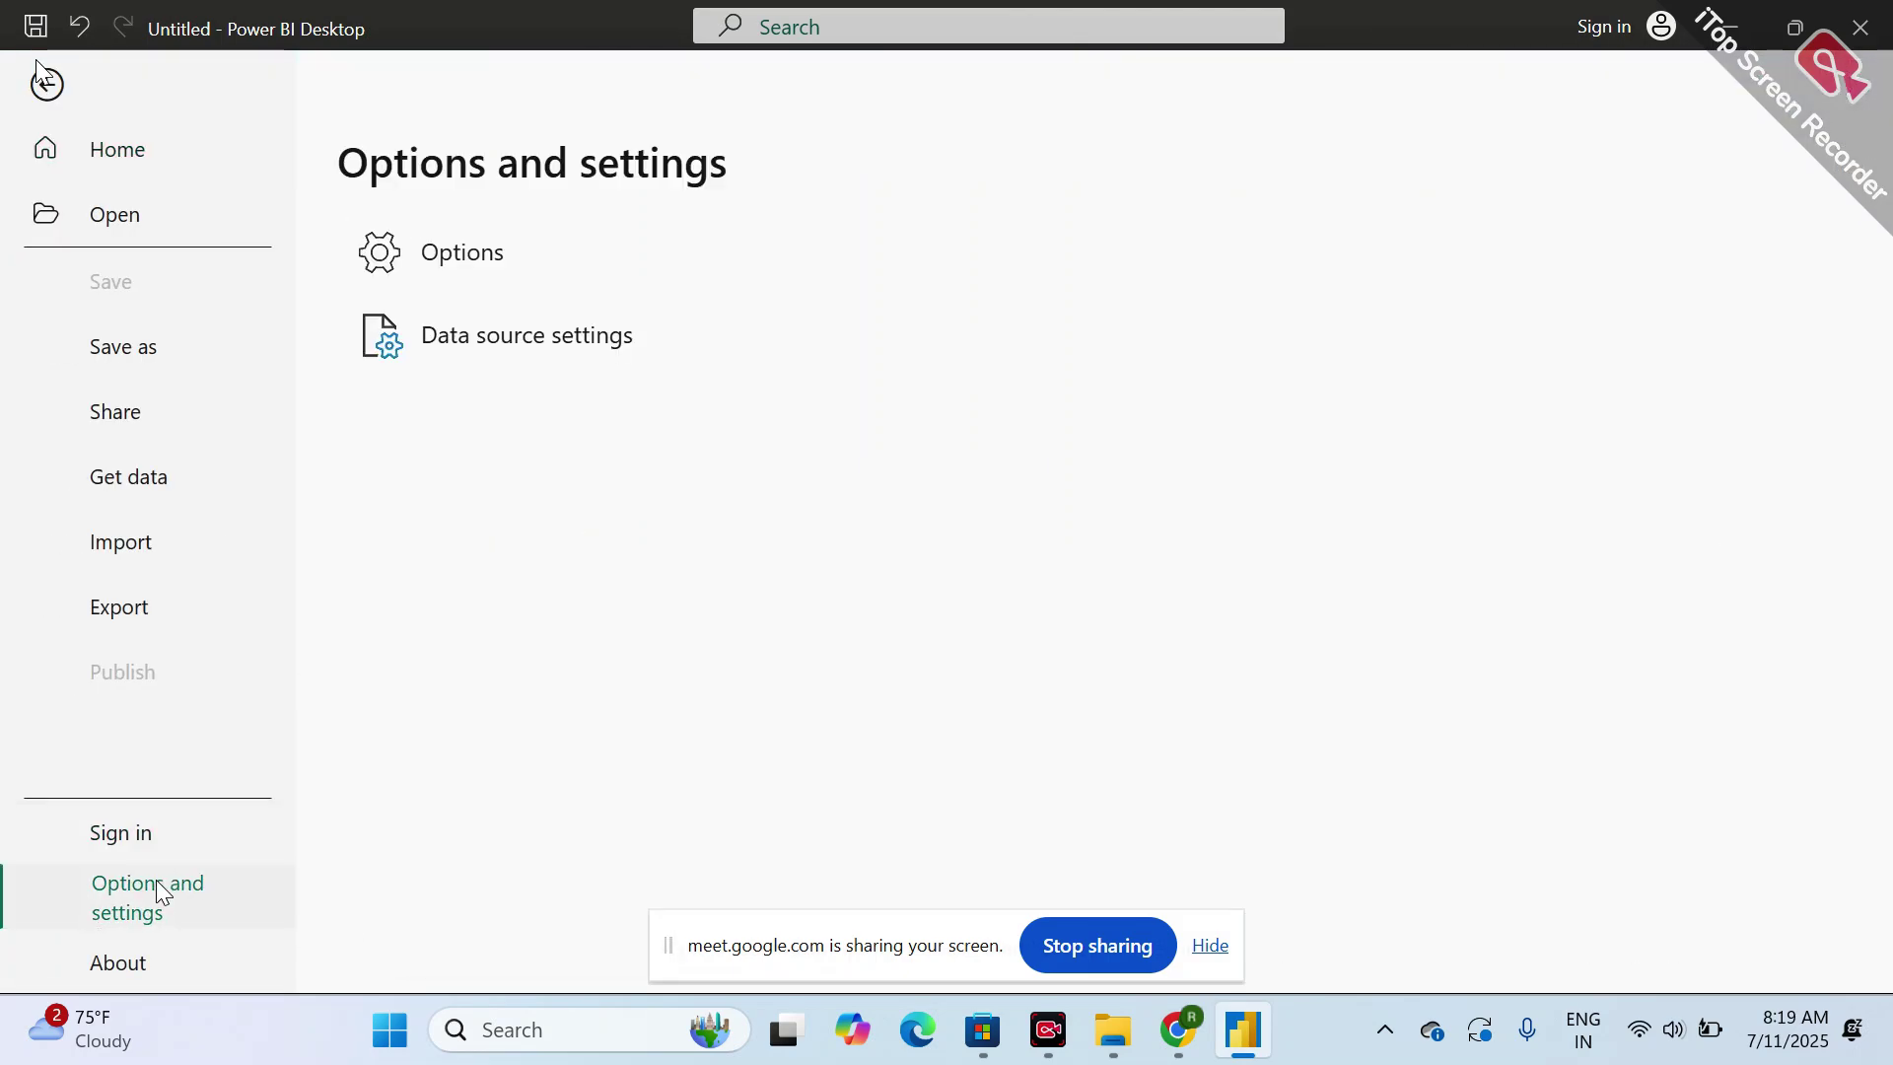
click(477, 258)
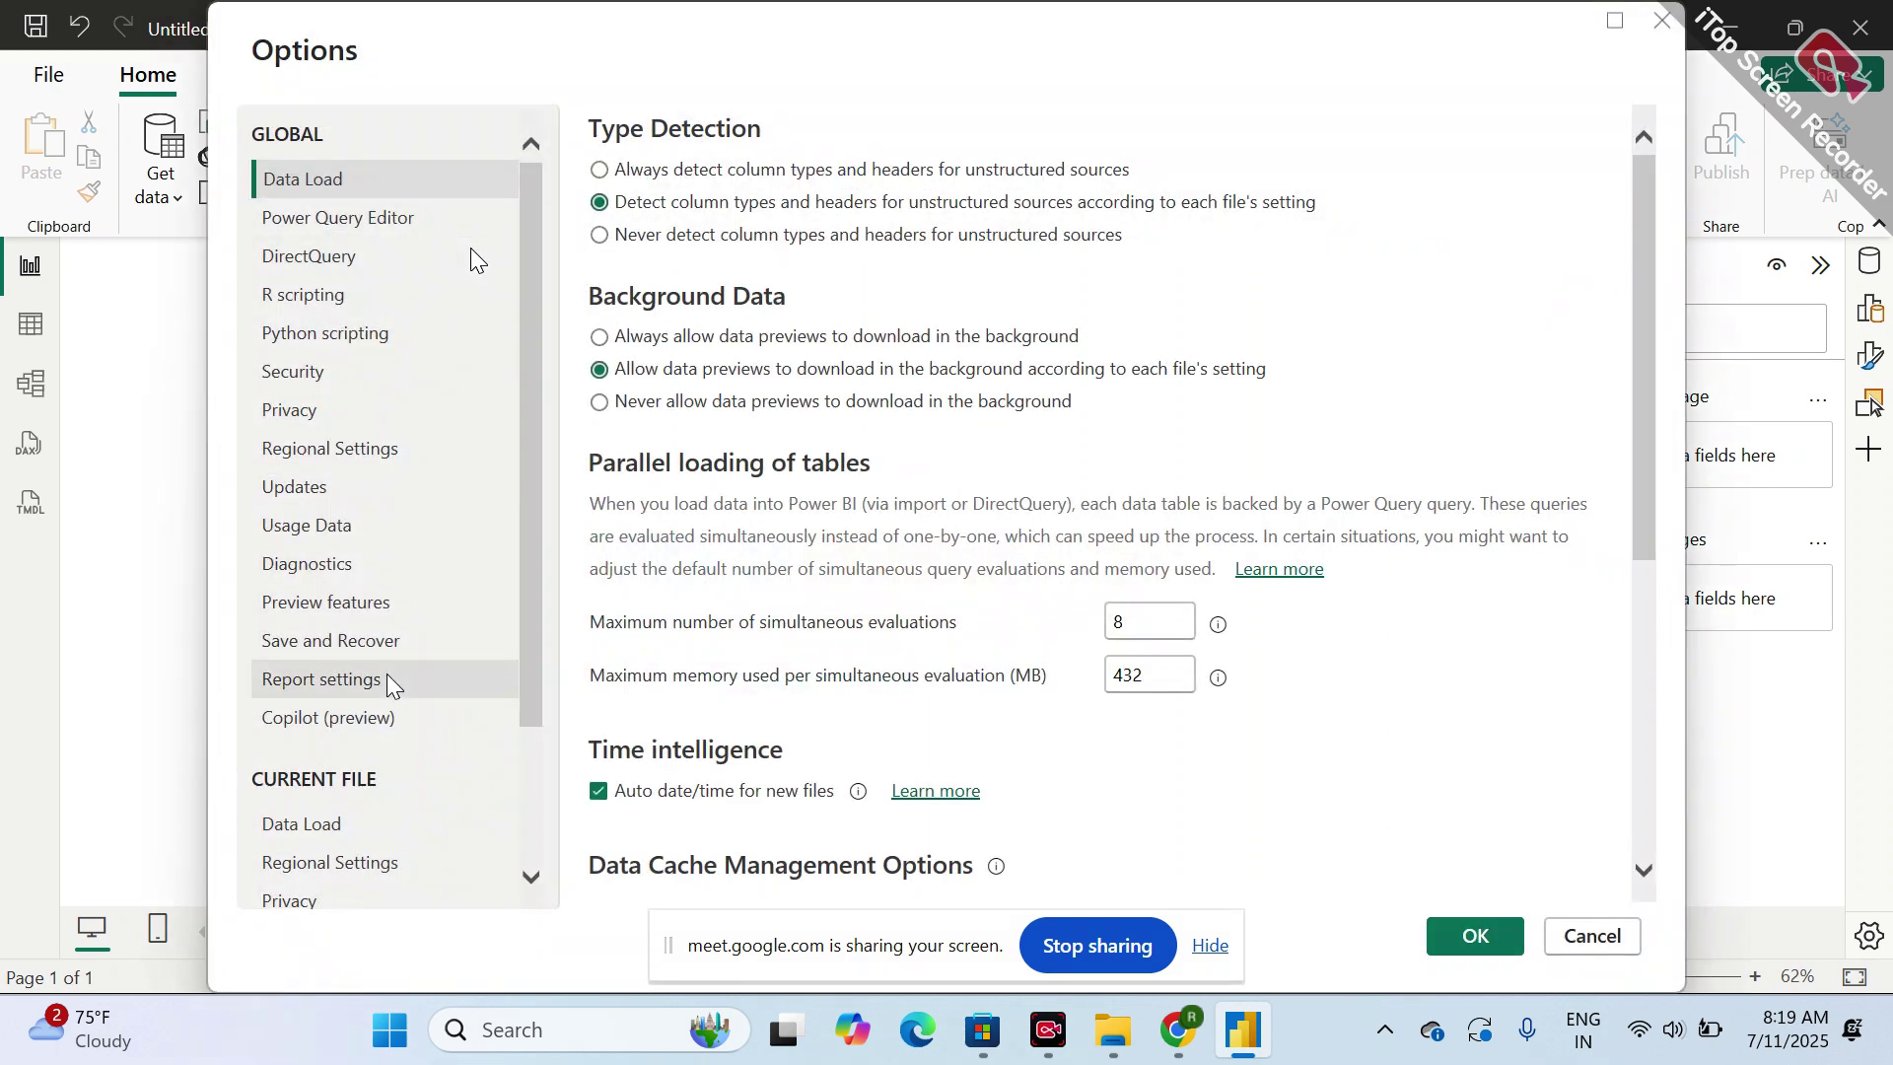
scroll(390, 680, down, 3)
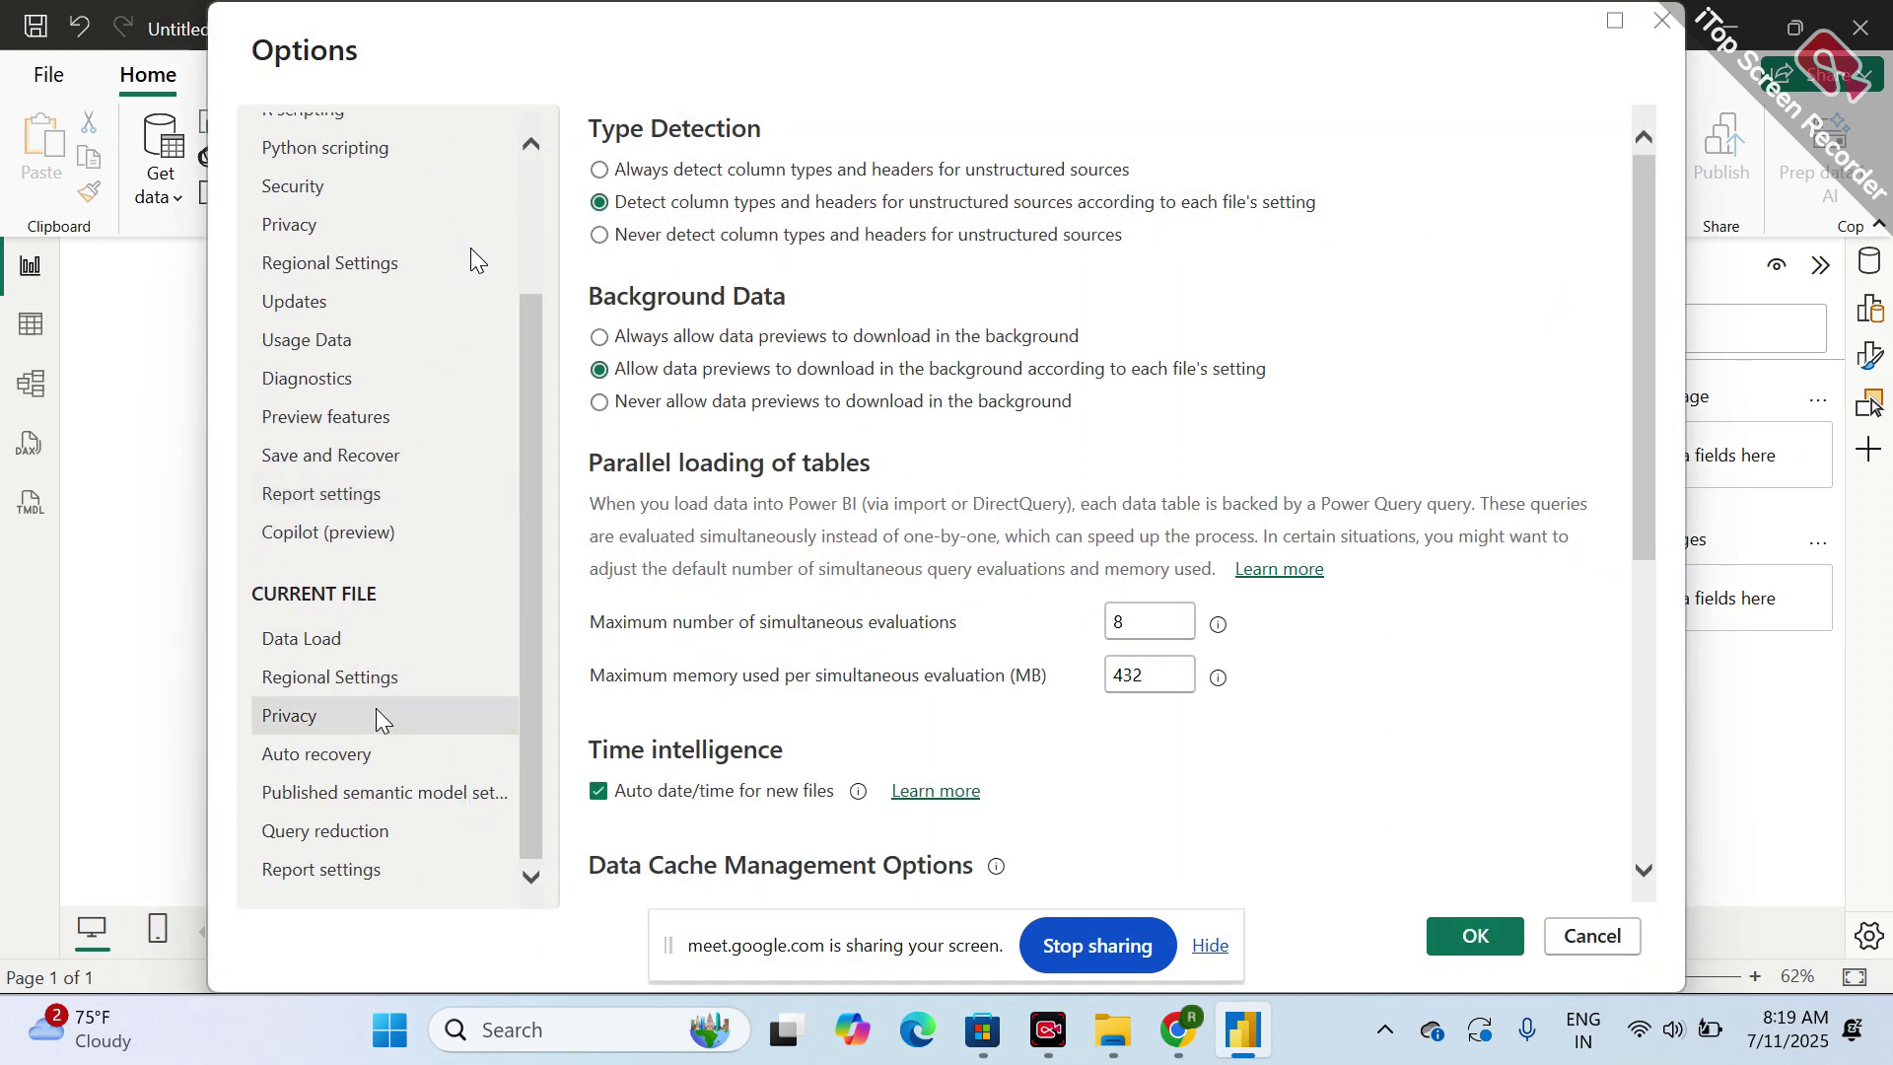
scroll(386, 680, up, 3)
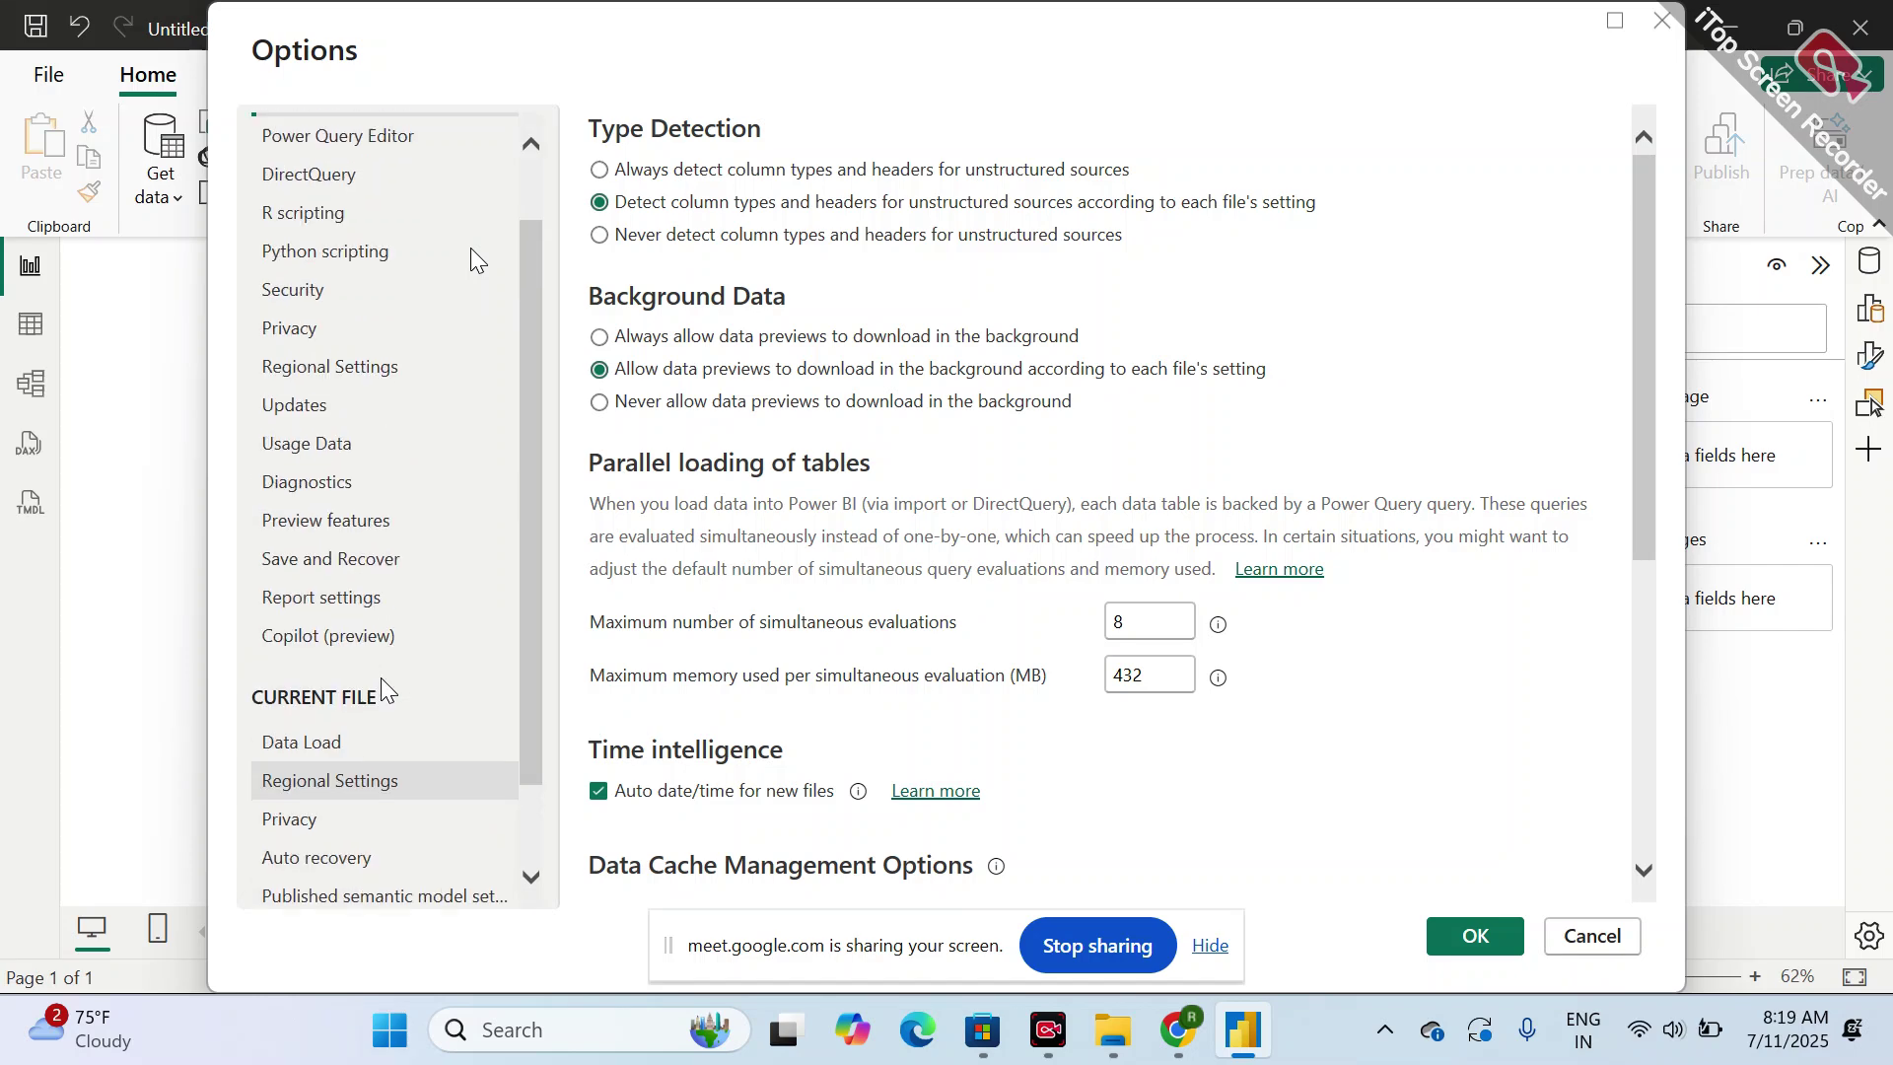
- Examine the global Report settings, including the choices offered for Customize appearance, without changing any of them
click(383, 681)
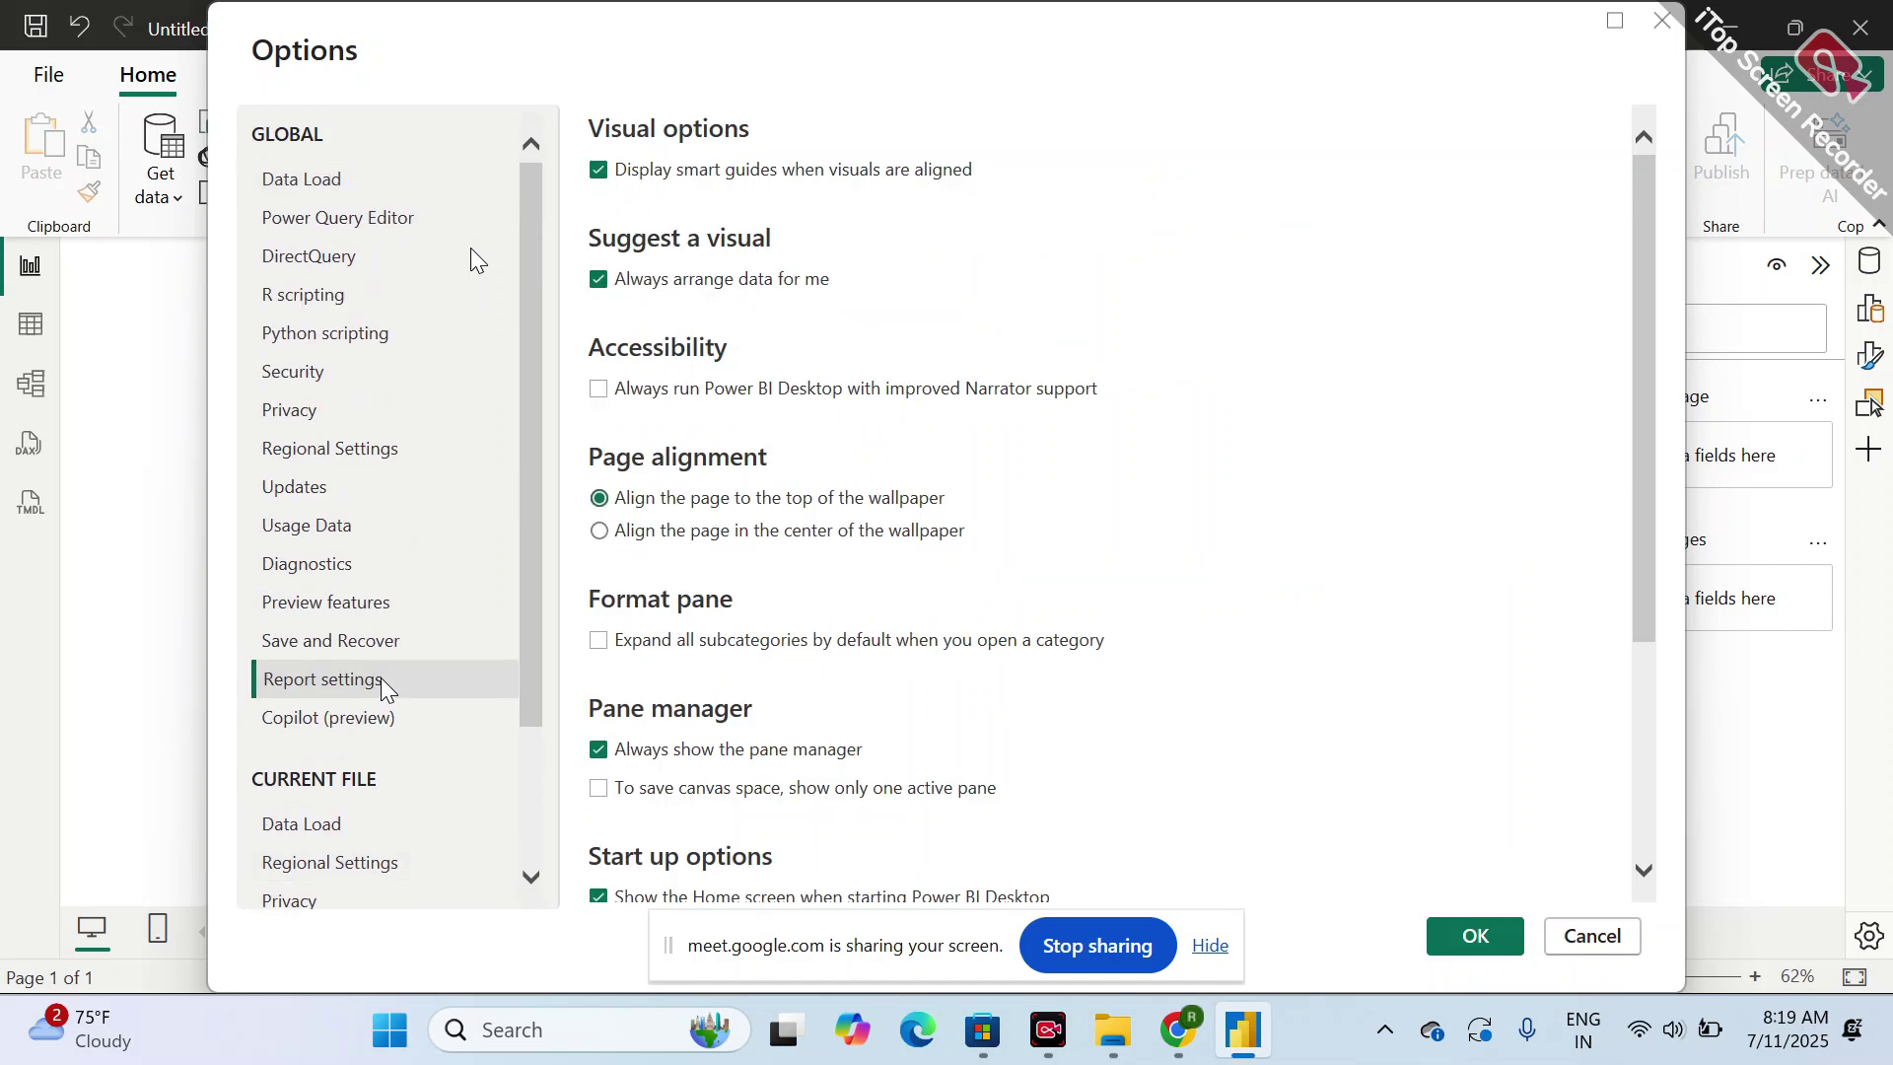
scroll(768, 641, down, 3)
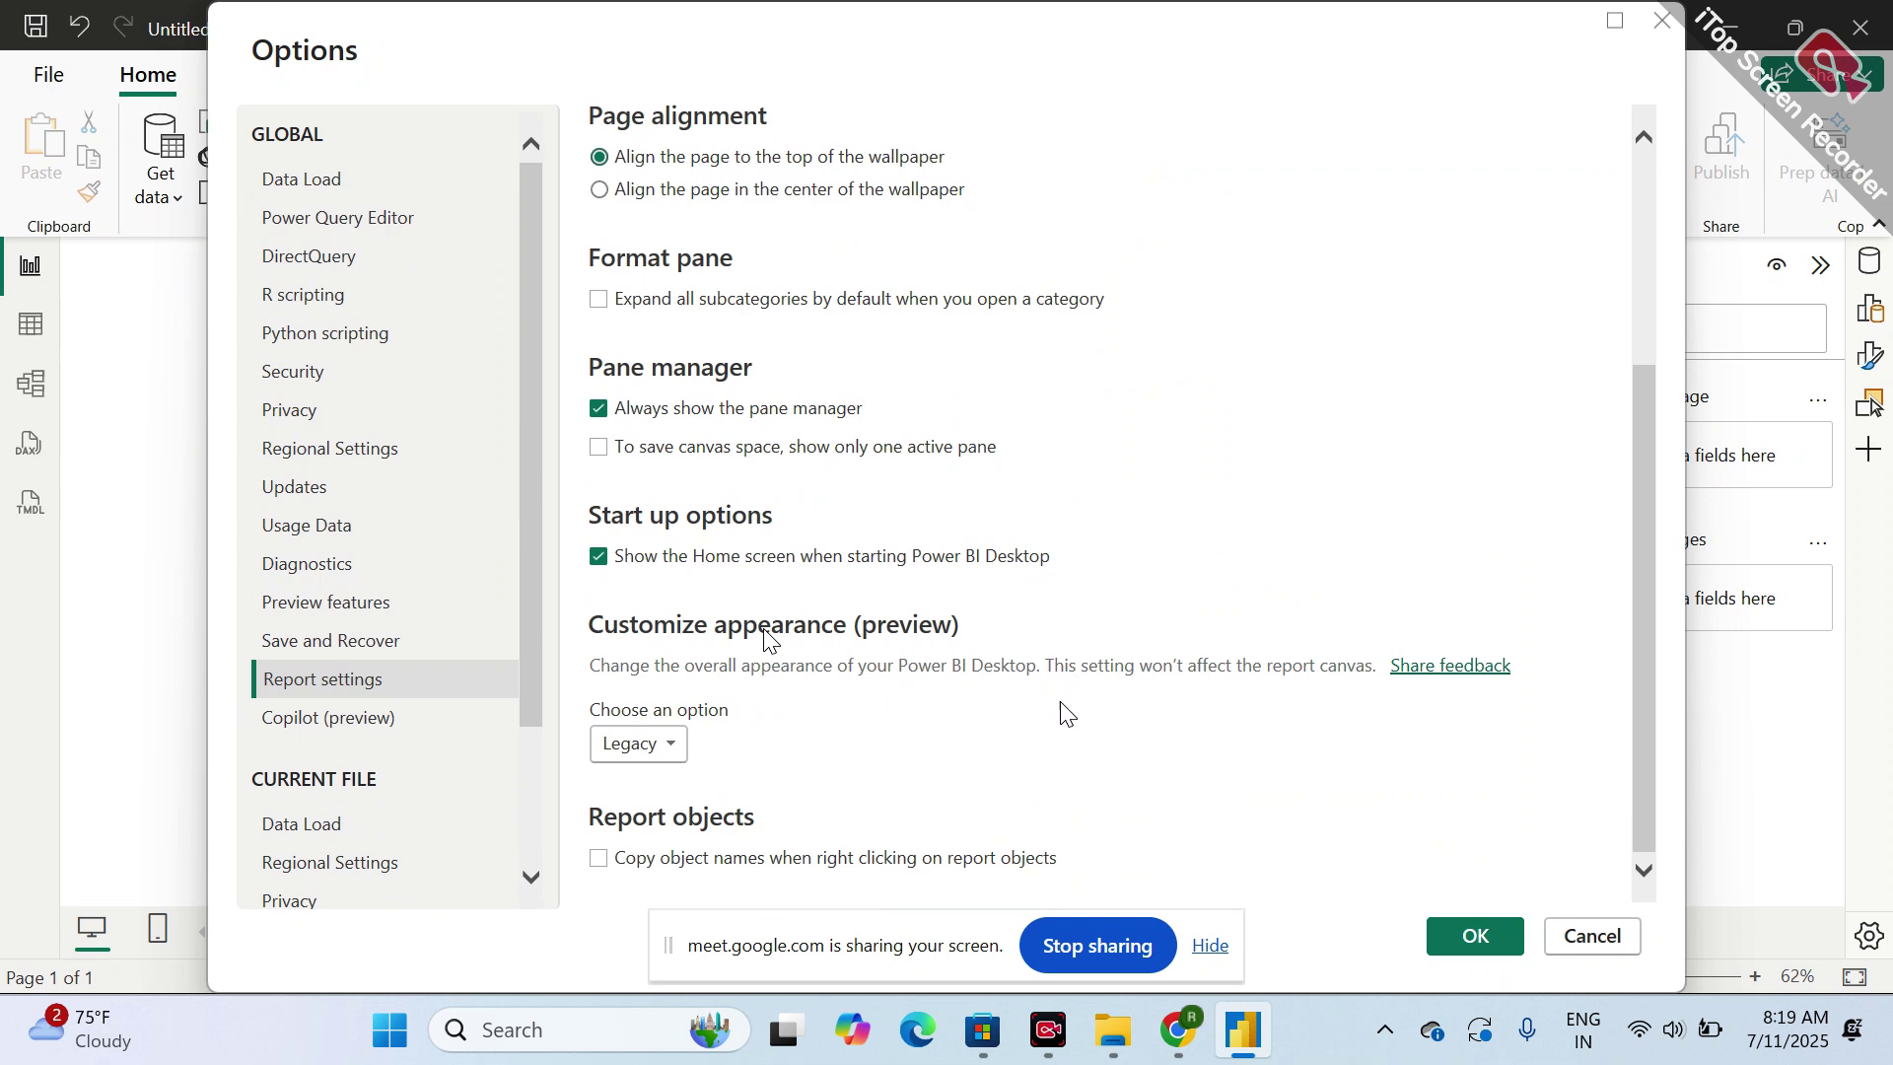
scroll(765, 638, up, 1)
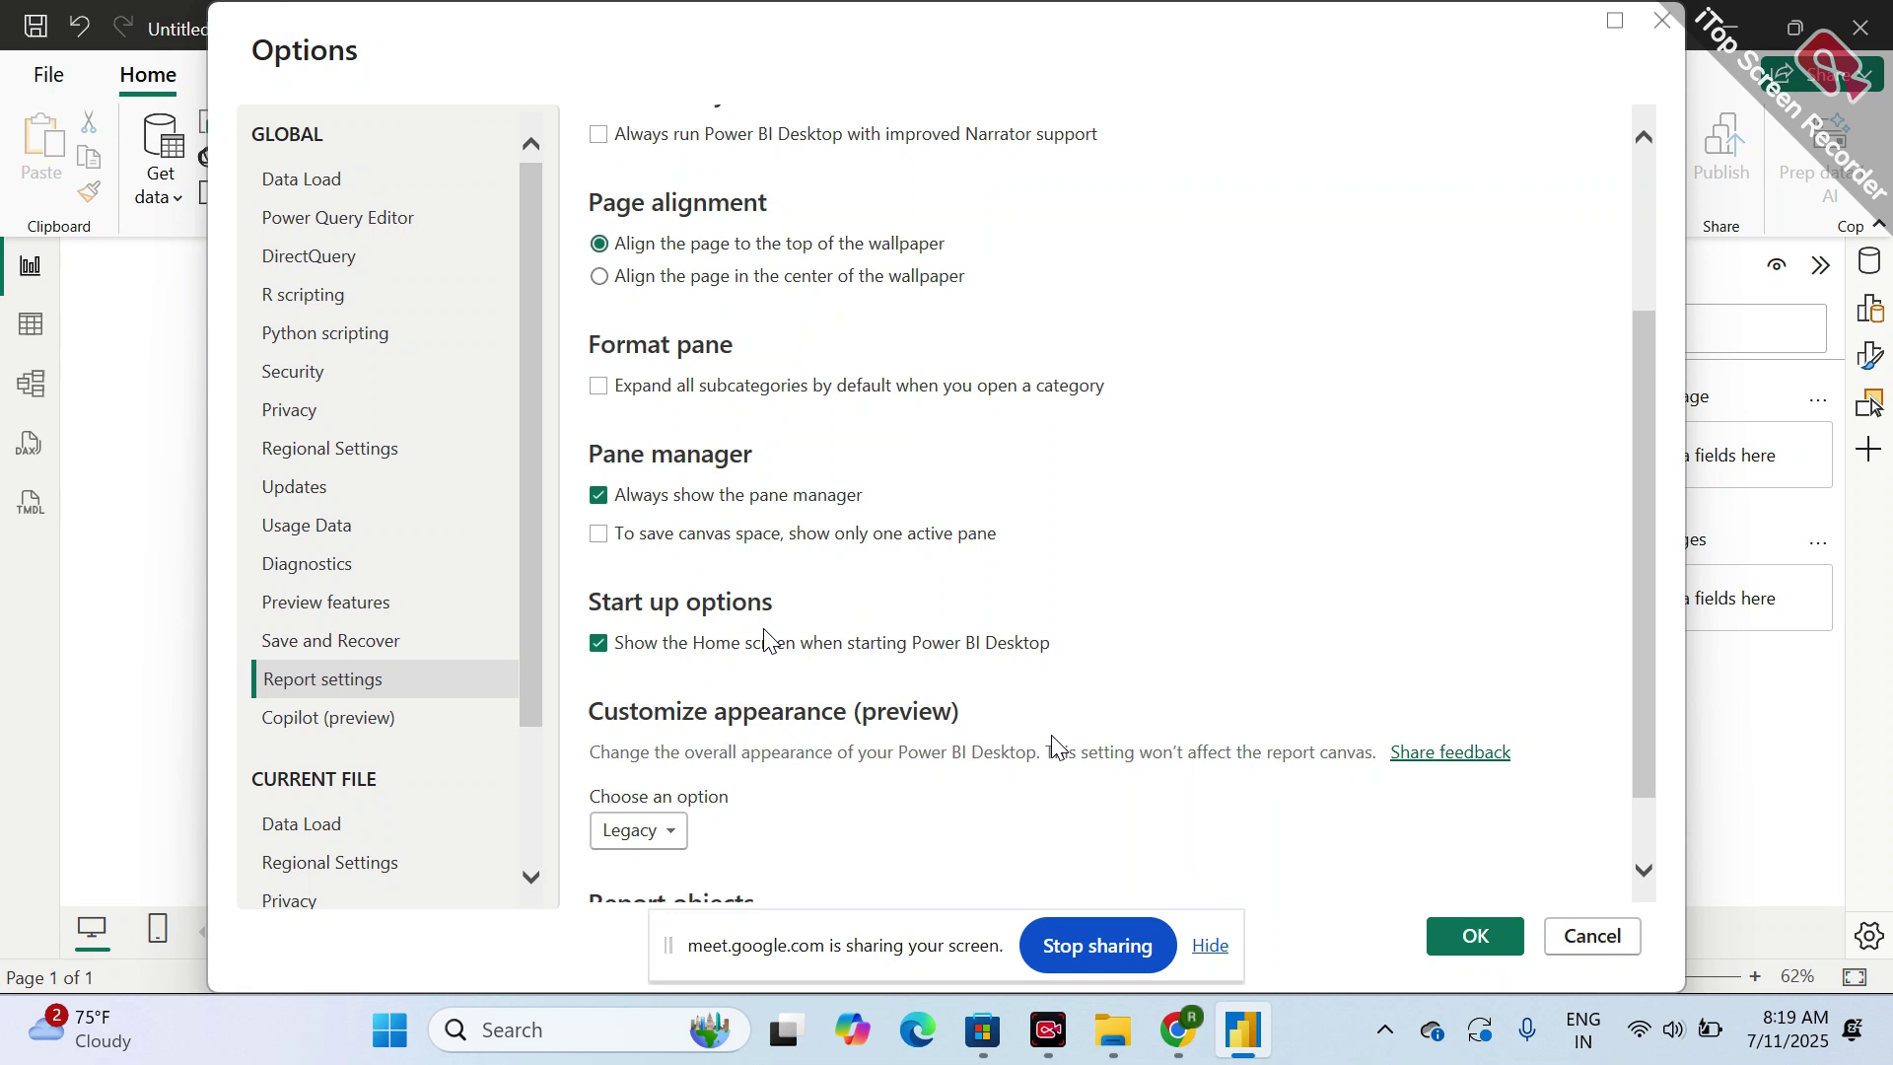
scroll(1051, 739, down, 1)
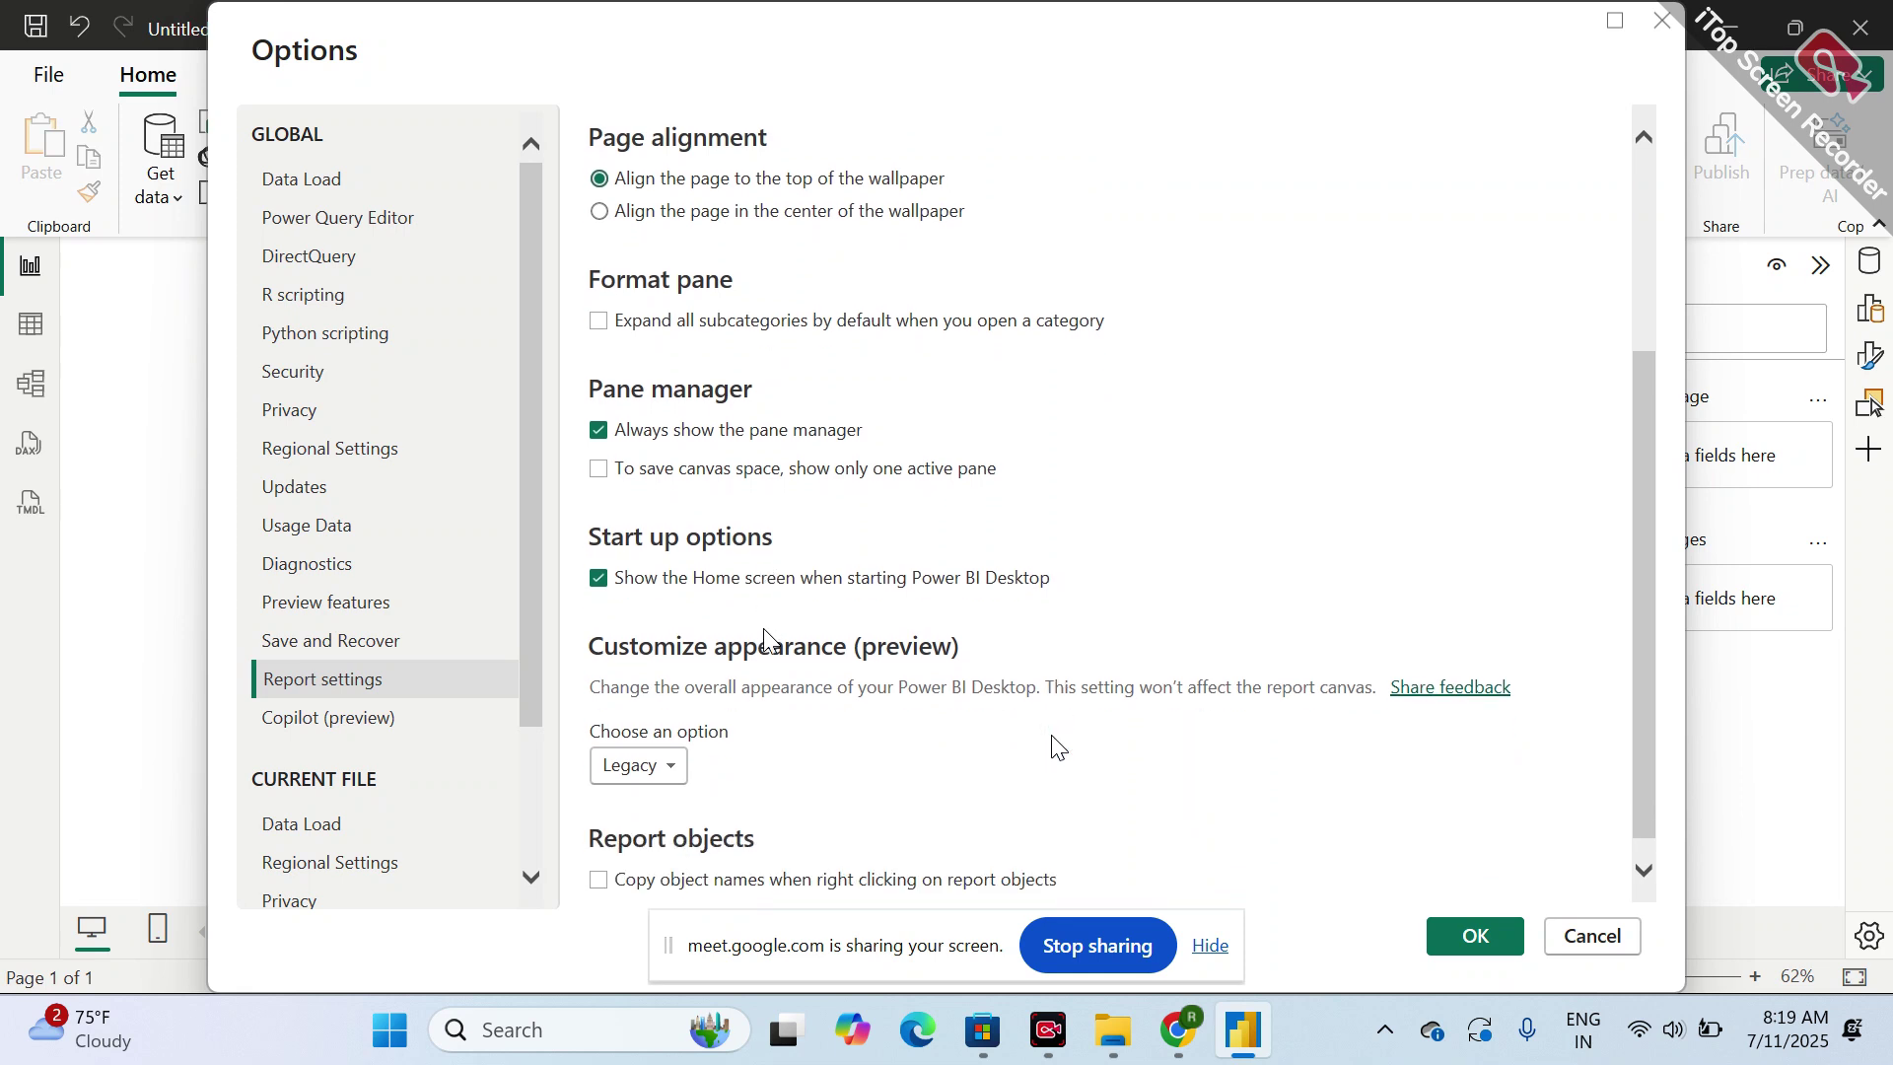
click(681, 765)
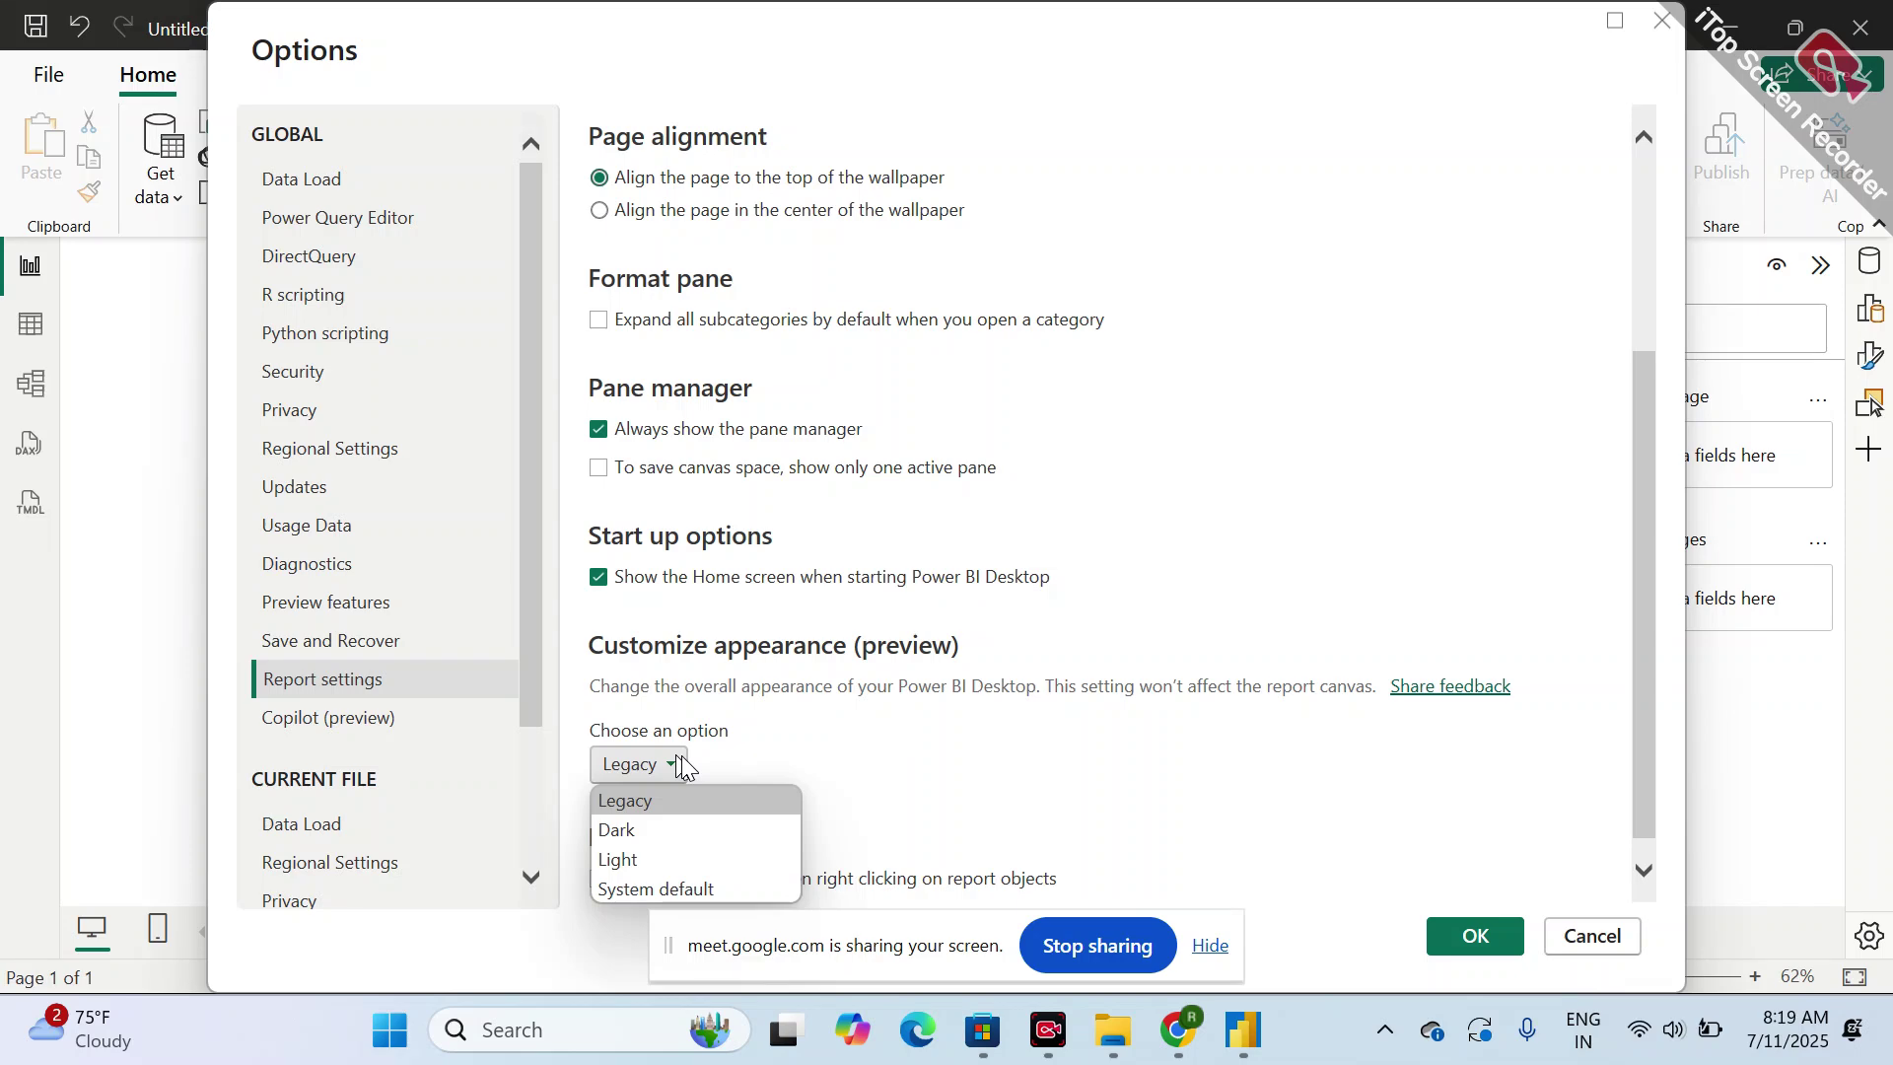
click(683, 765)
scroll(1178, 490, up, 4)
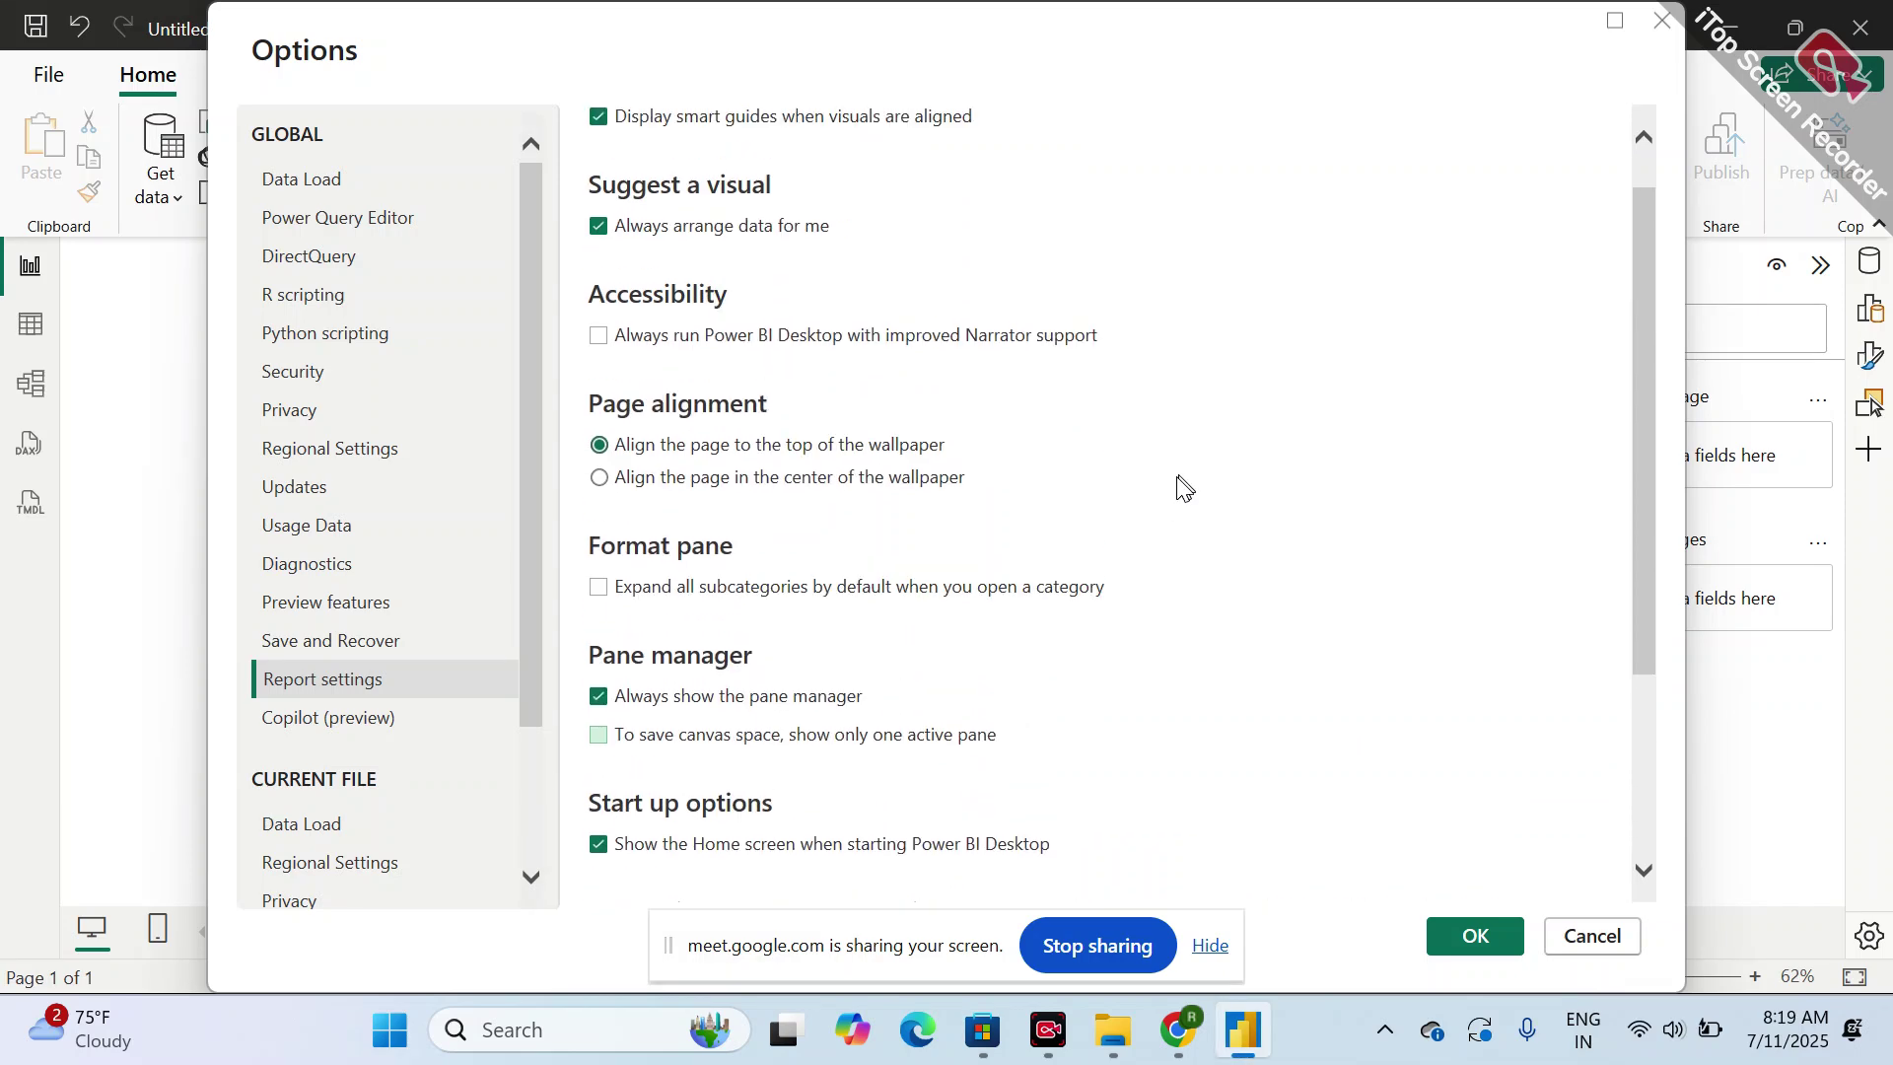
scroll(1184, 487, up, 1)
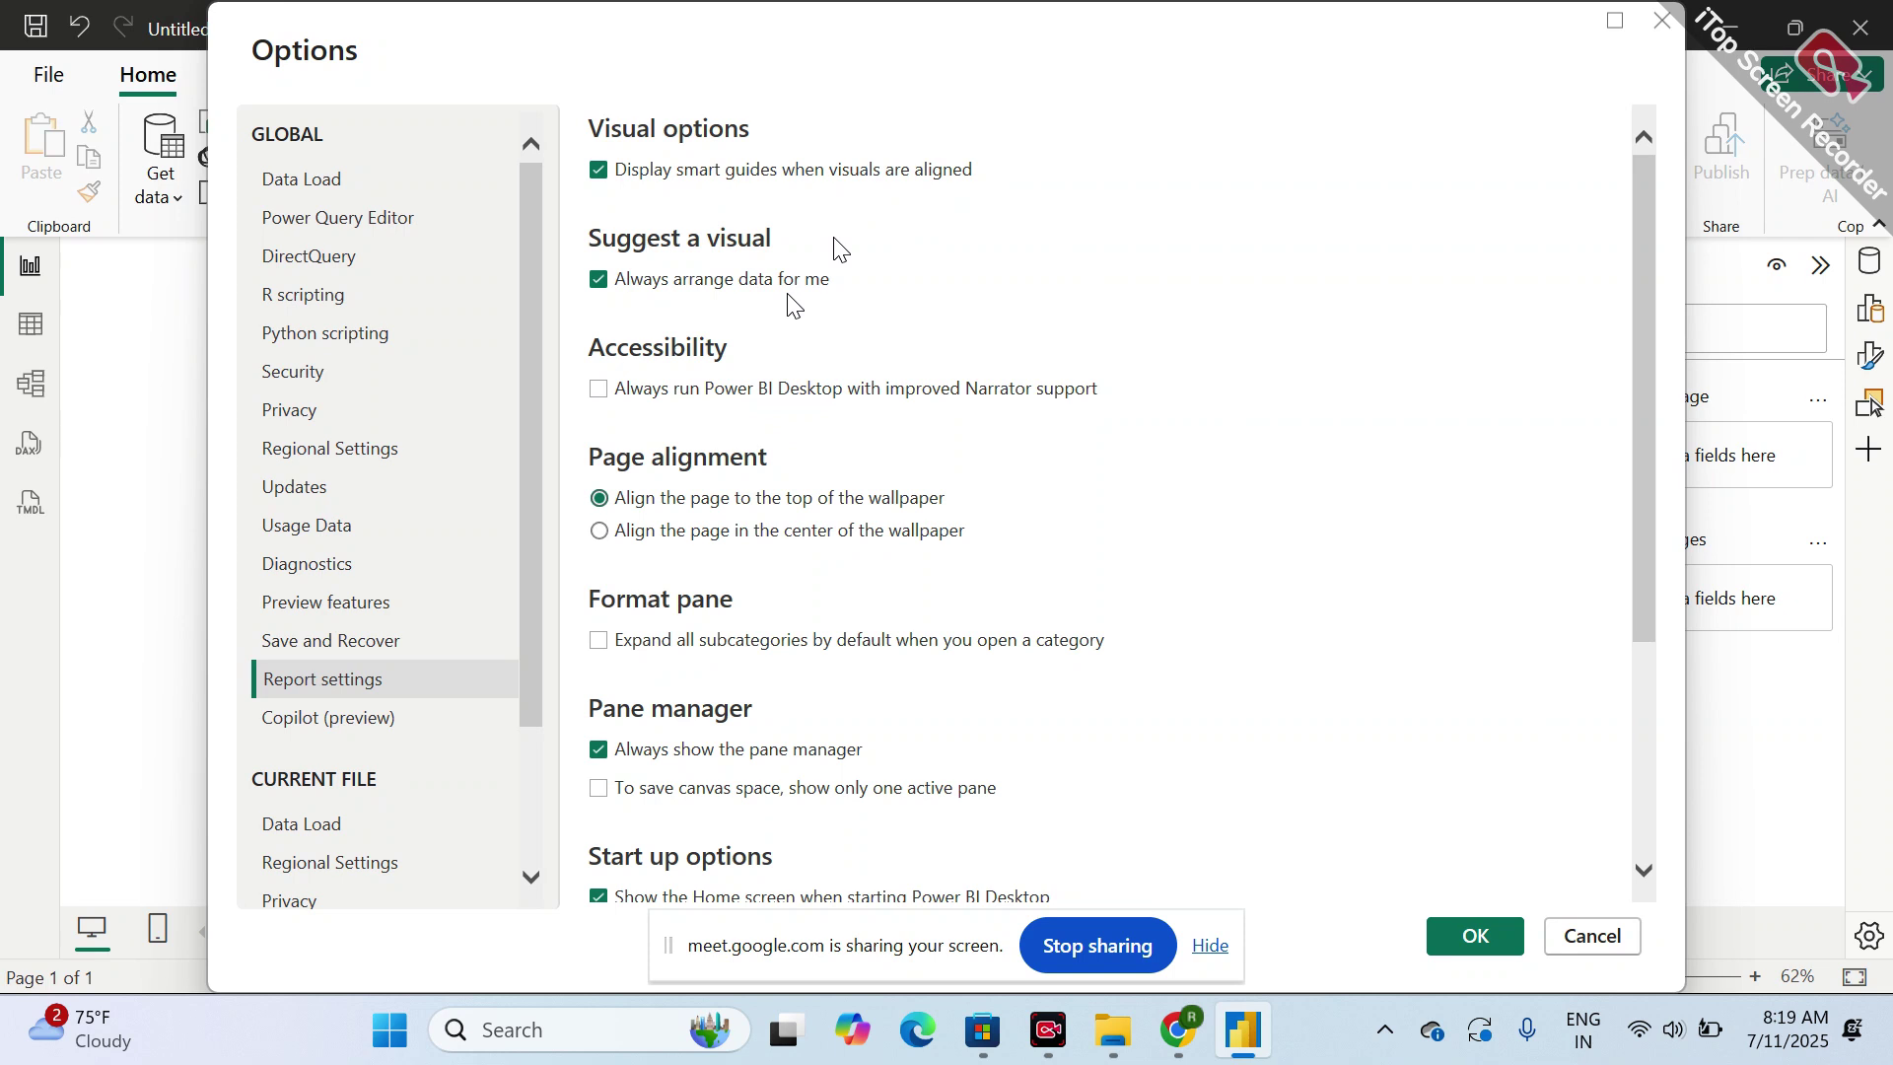
- Open the global Preview features and examine the full list to see which features are enabled, including the visual, slicer and Copilot entries
scroll(367, 724, down, 3)
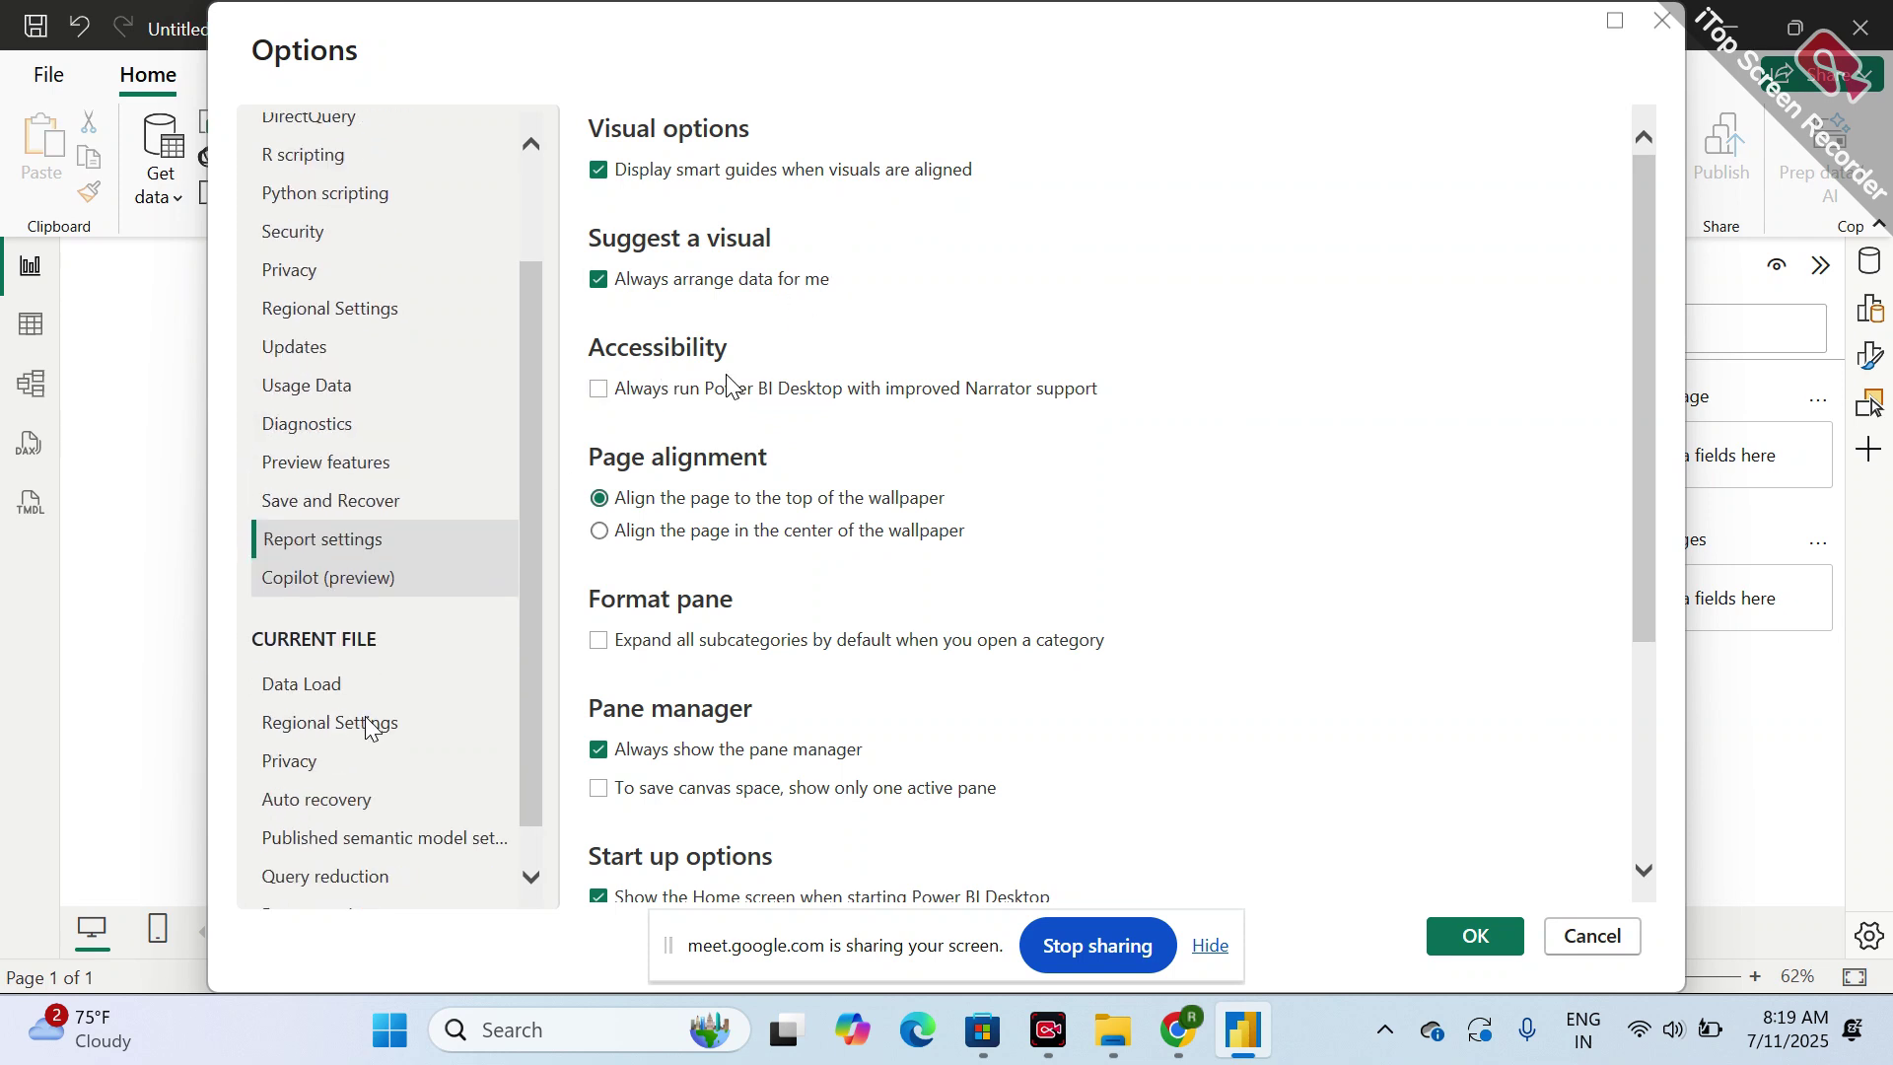
scroll(367, 724, down, 1)
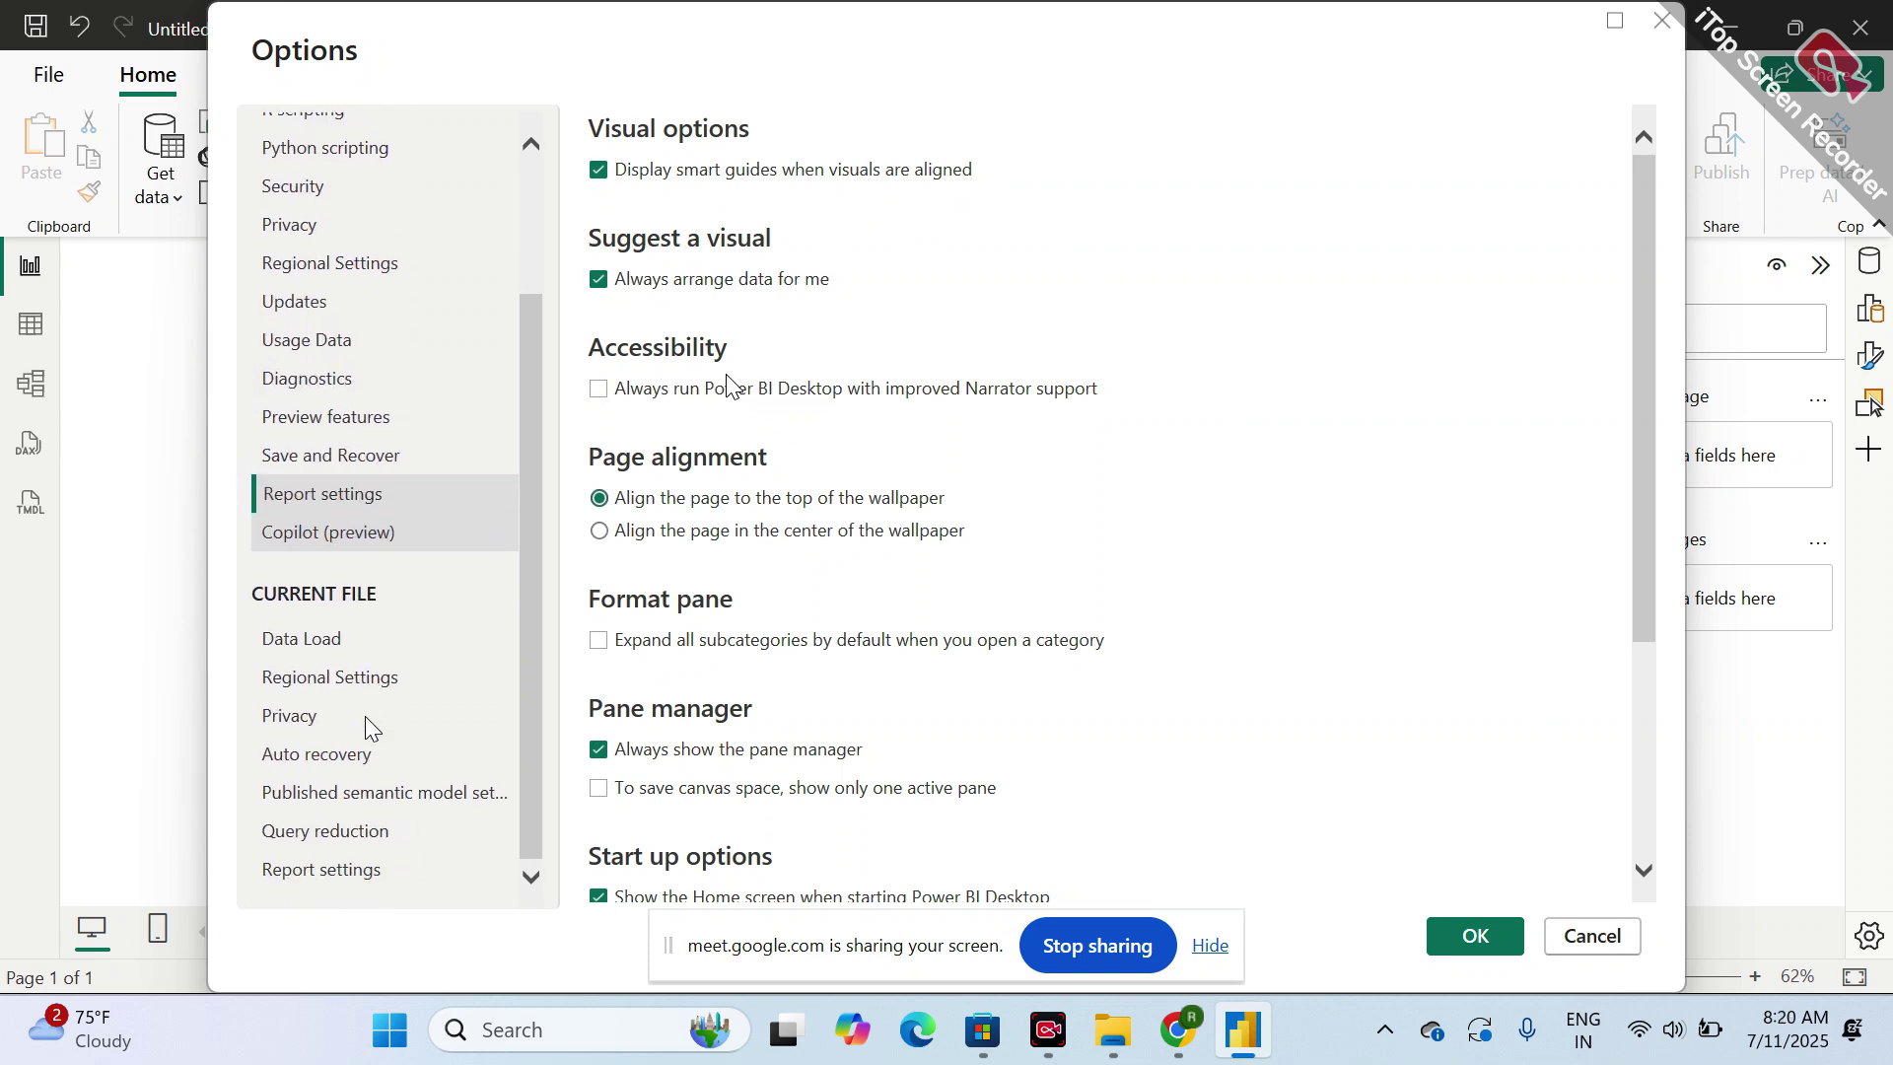
scroll(379, 638, up, 4)
click(384, 606)
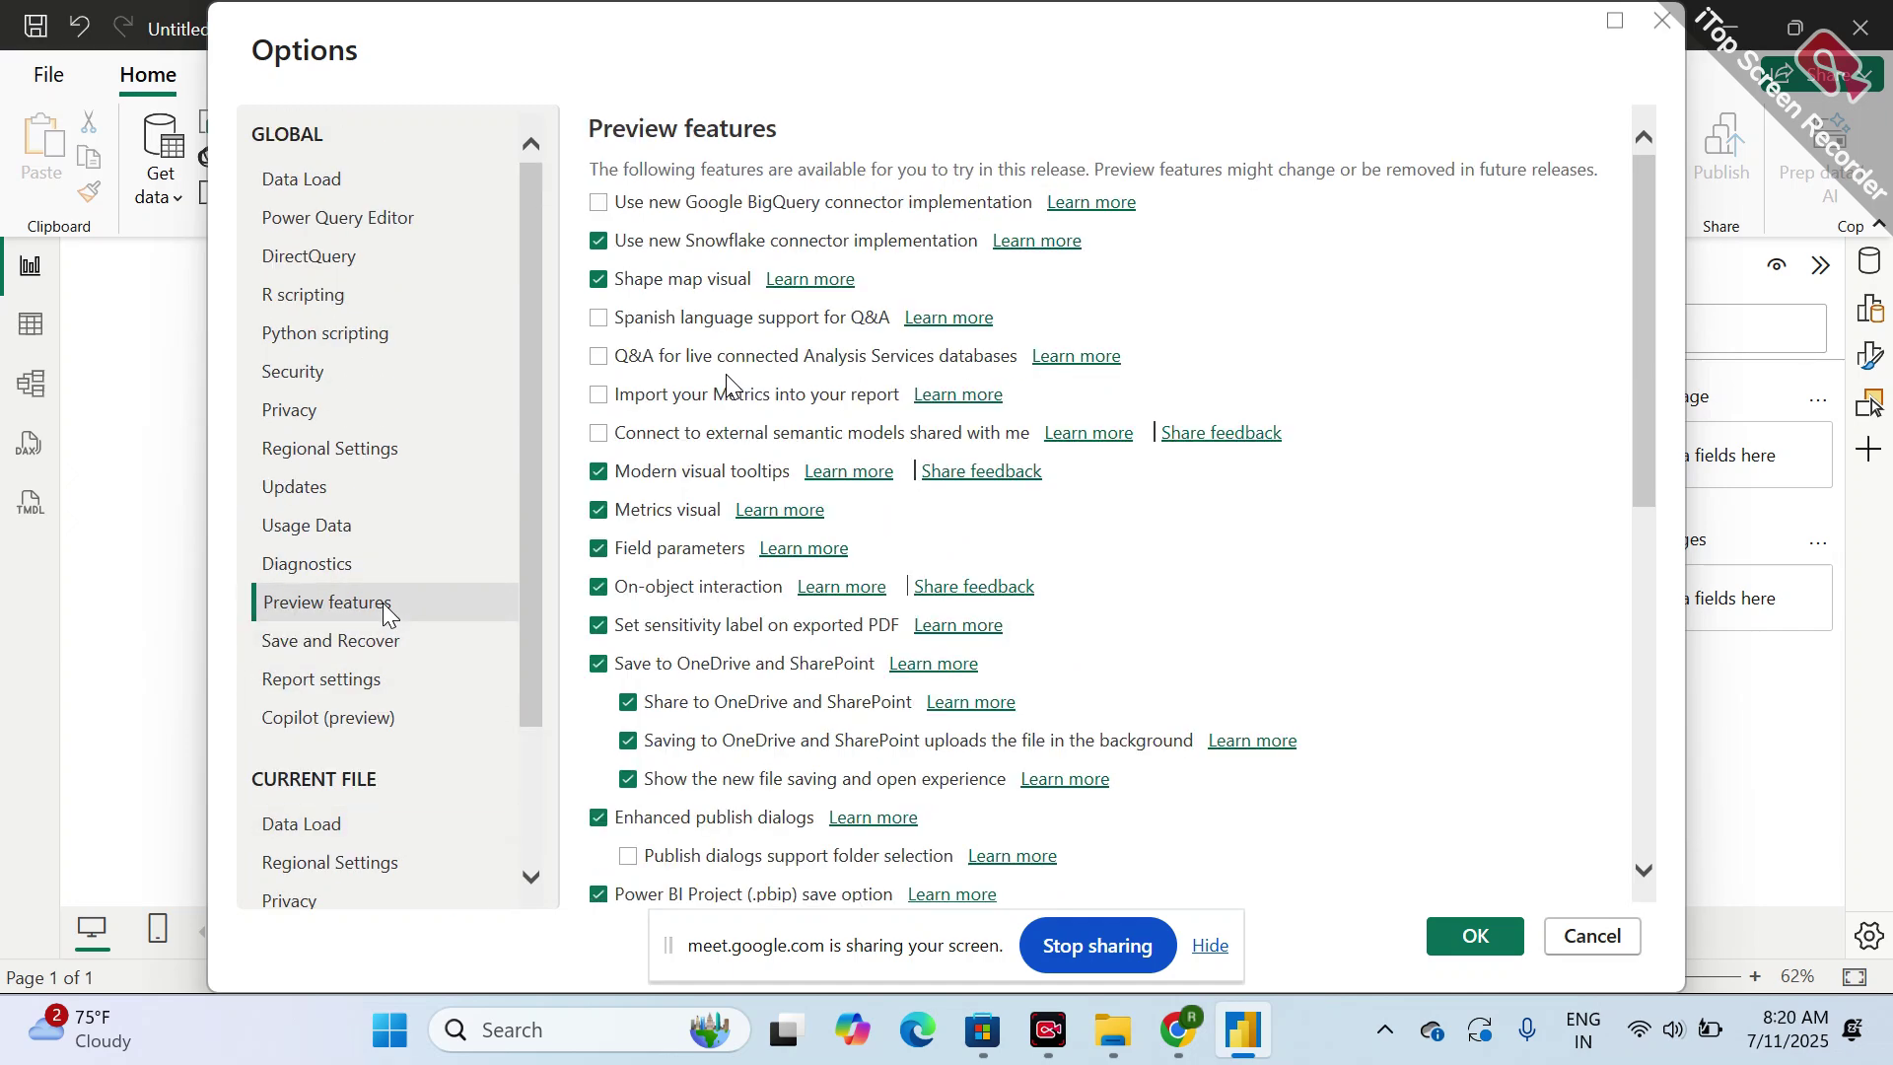
scroll(810, 749, down, 13)
scroll(811, 749, down, 3)
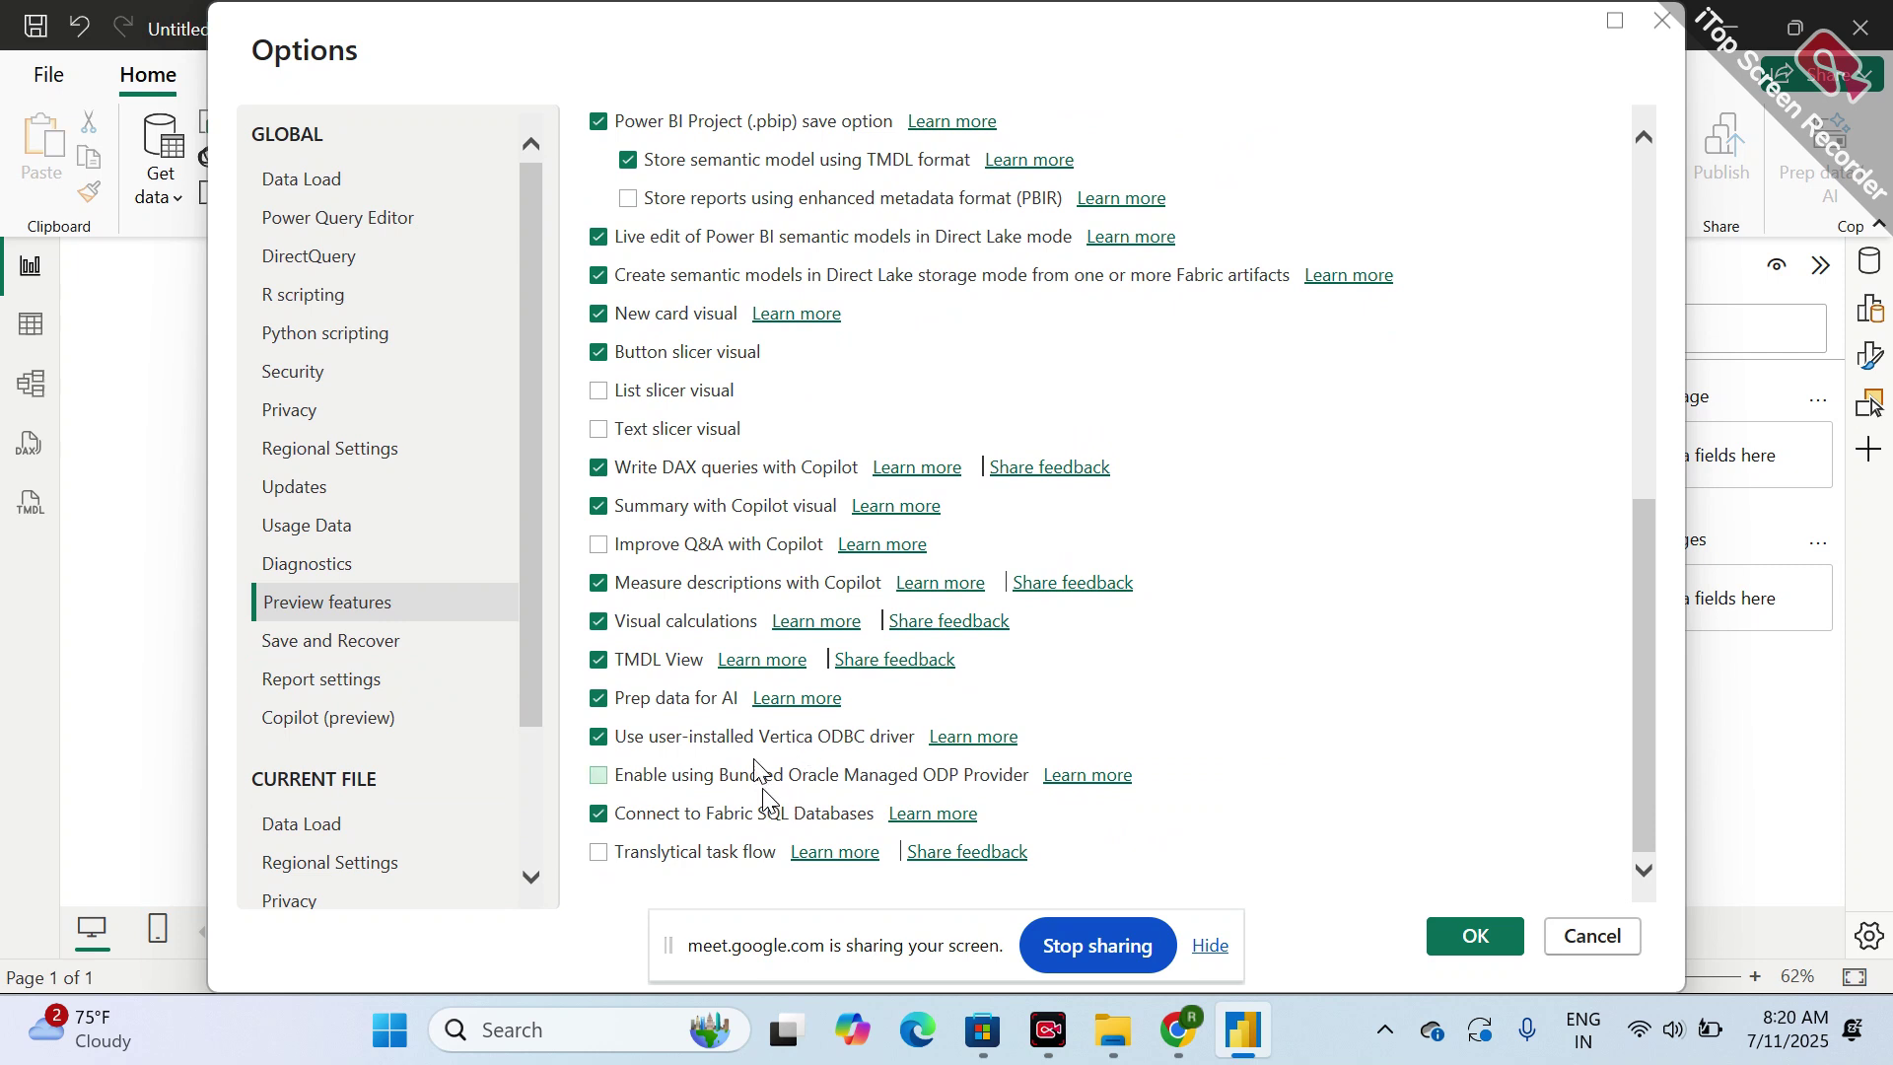
scroll(750, 724, up, 1)
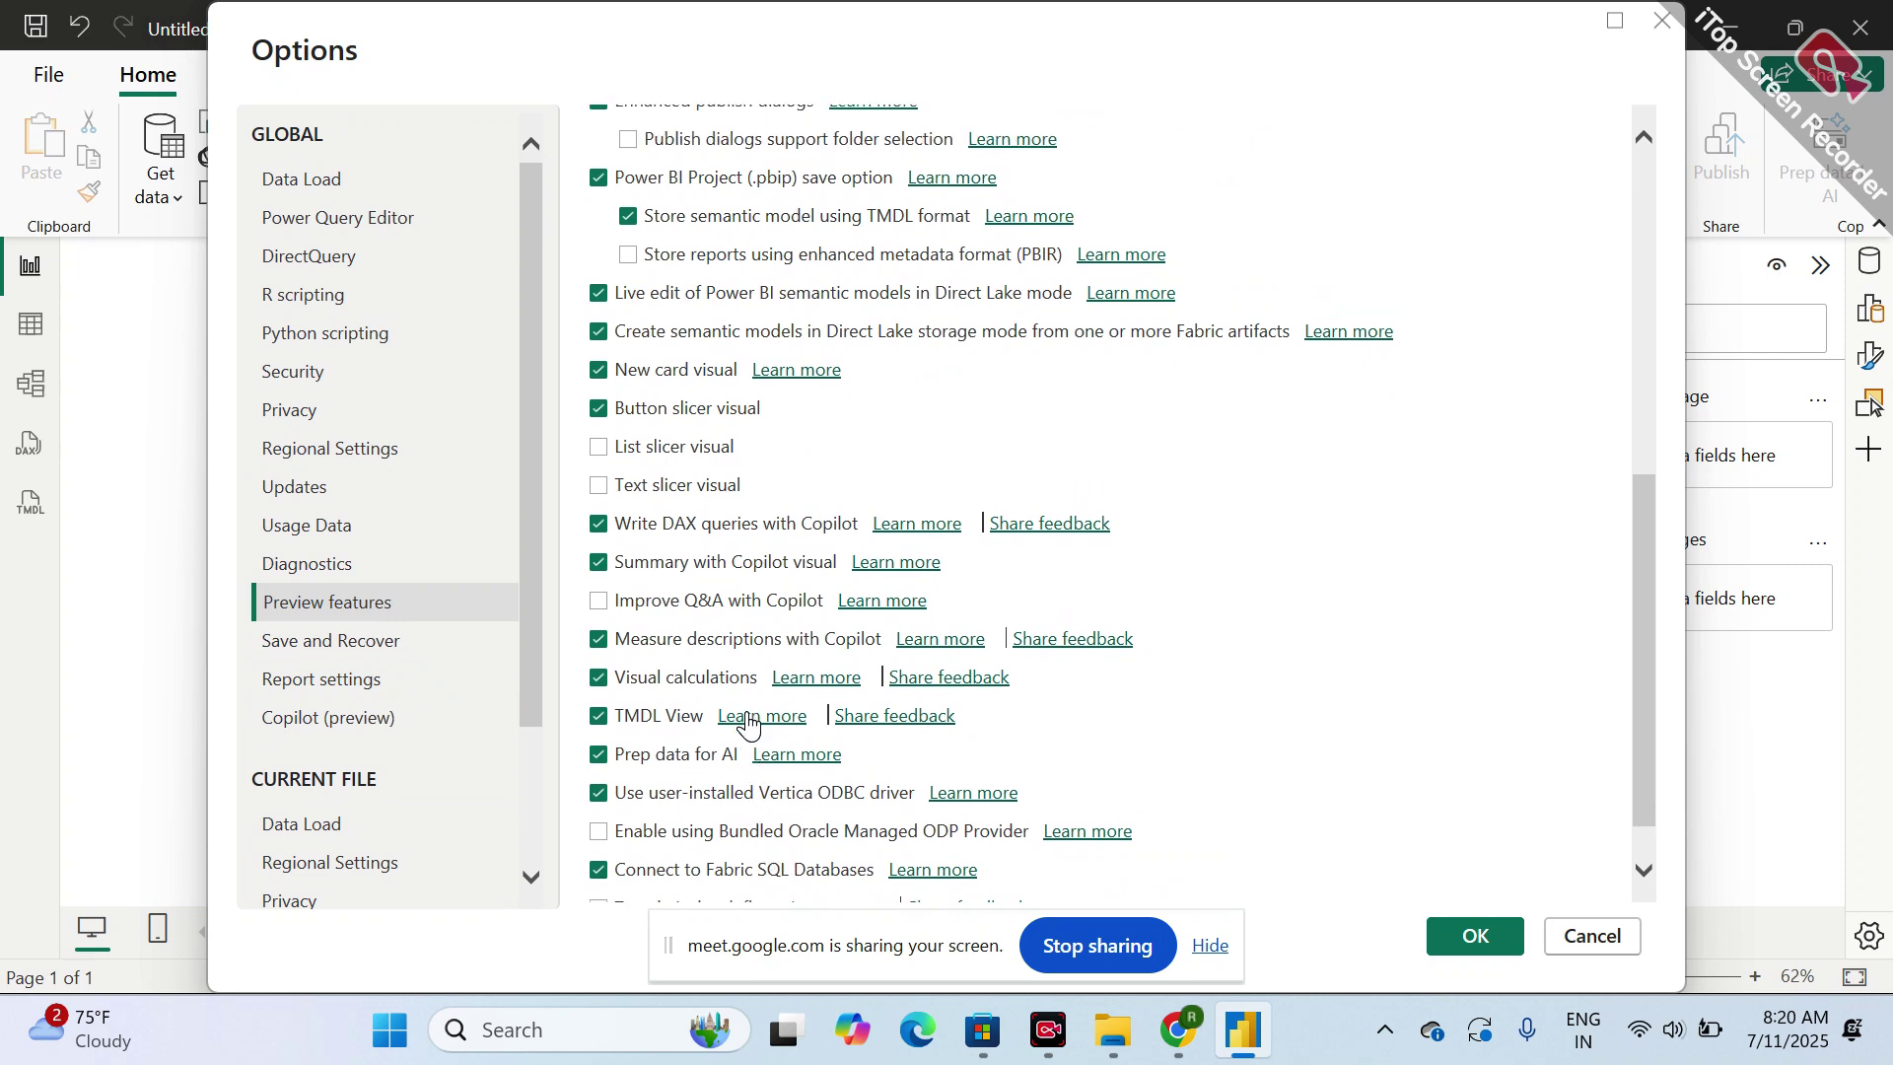
scroll(749, 722, up, 2)
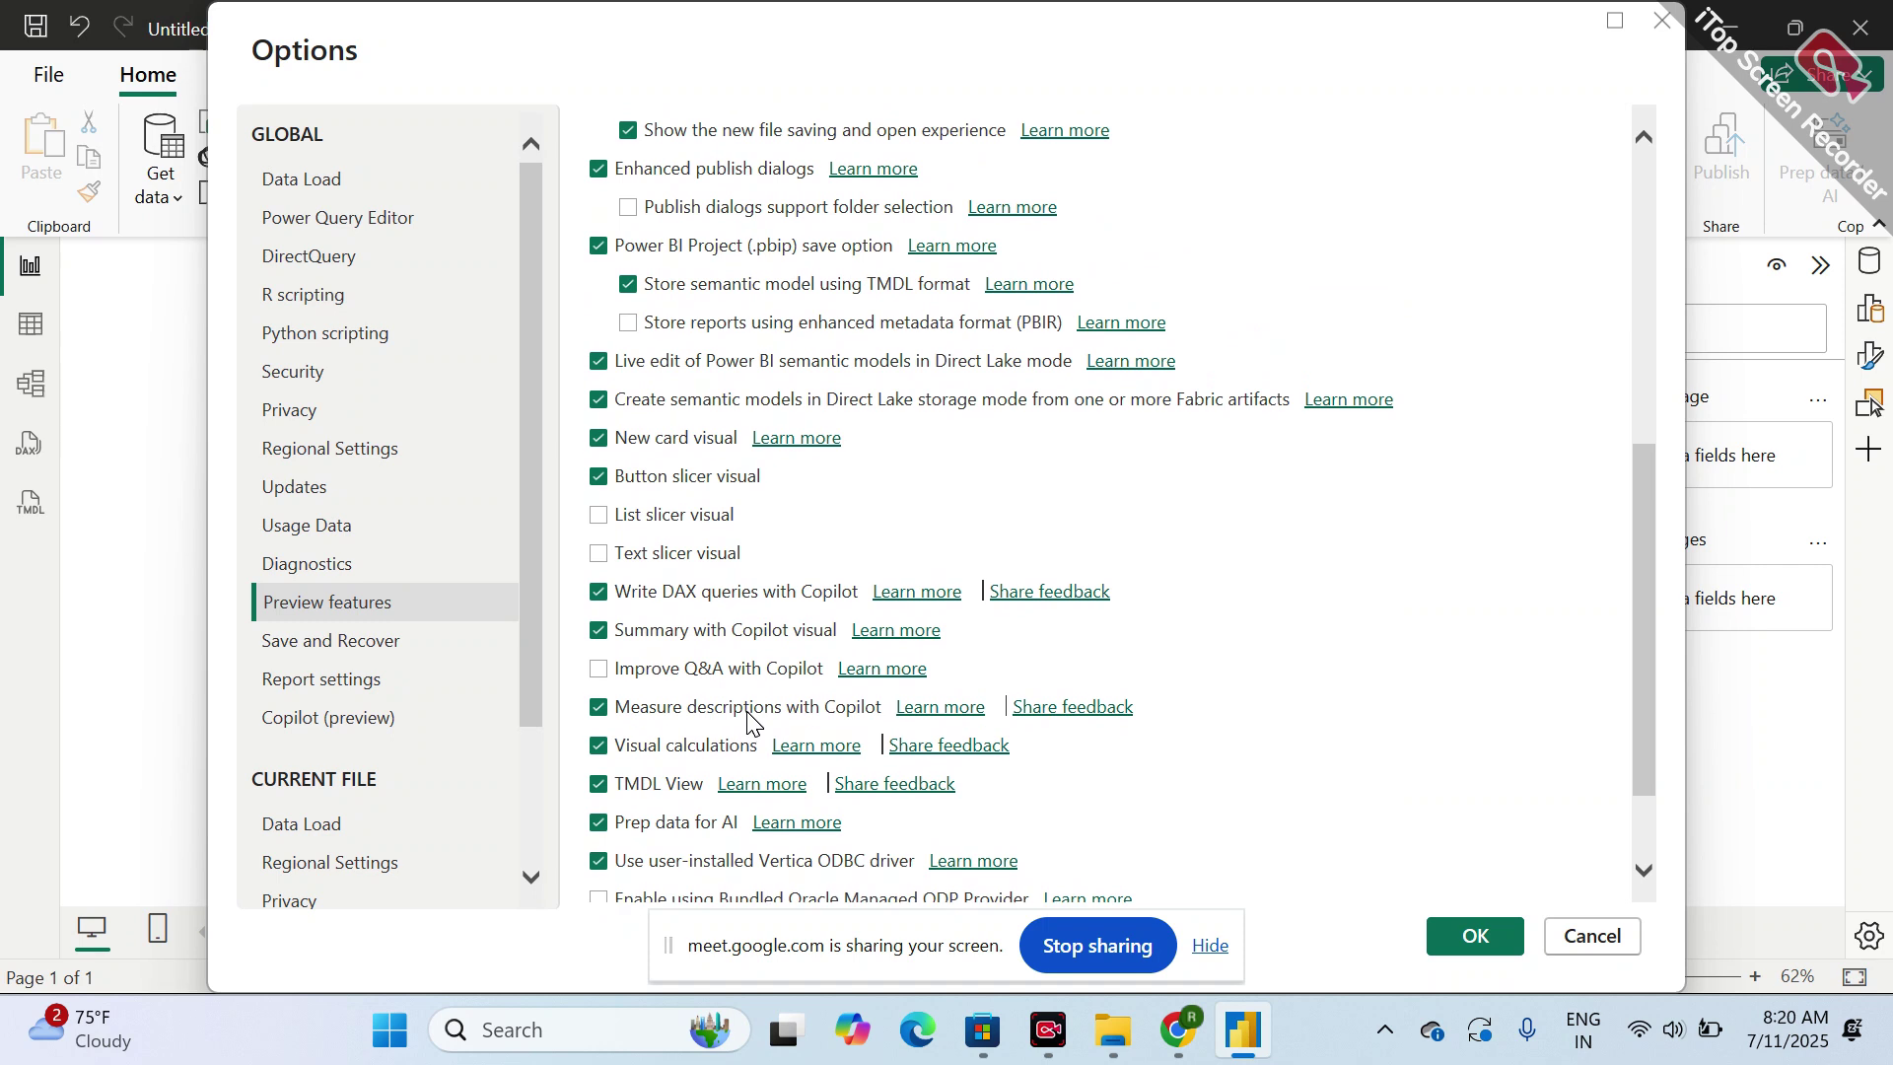
scroll(749, 723, up, 3)
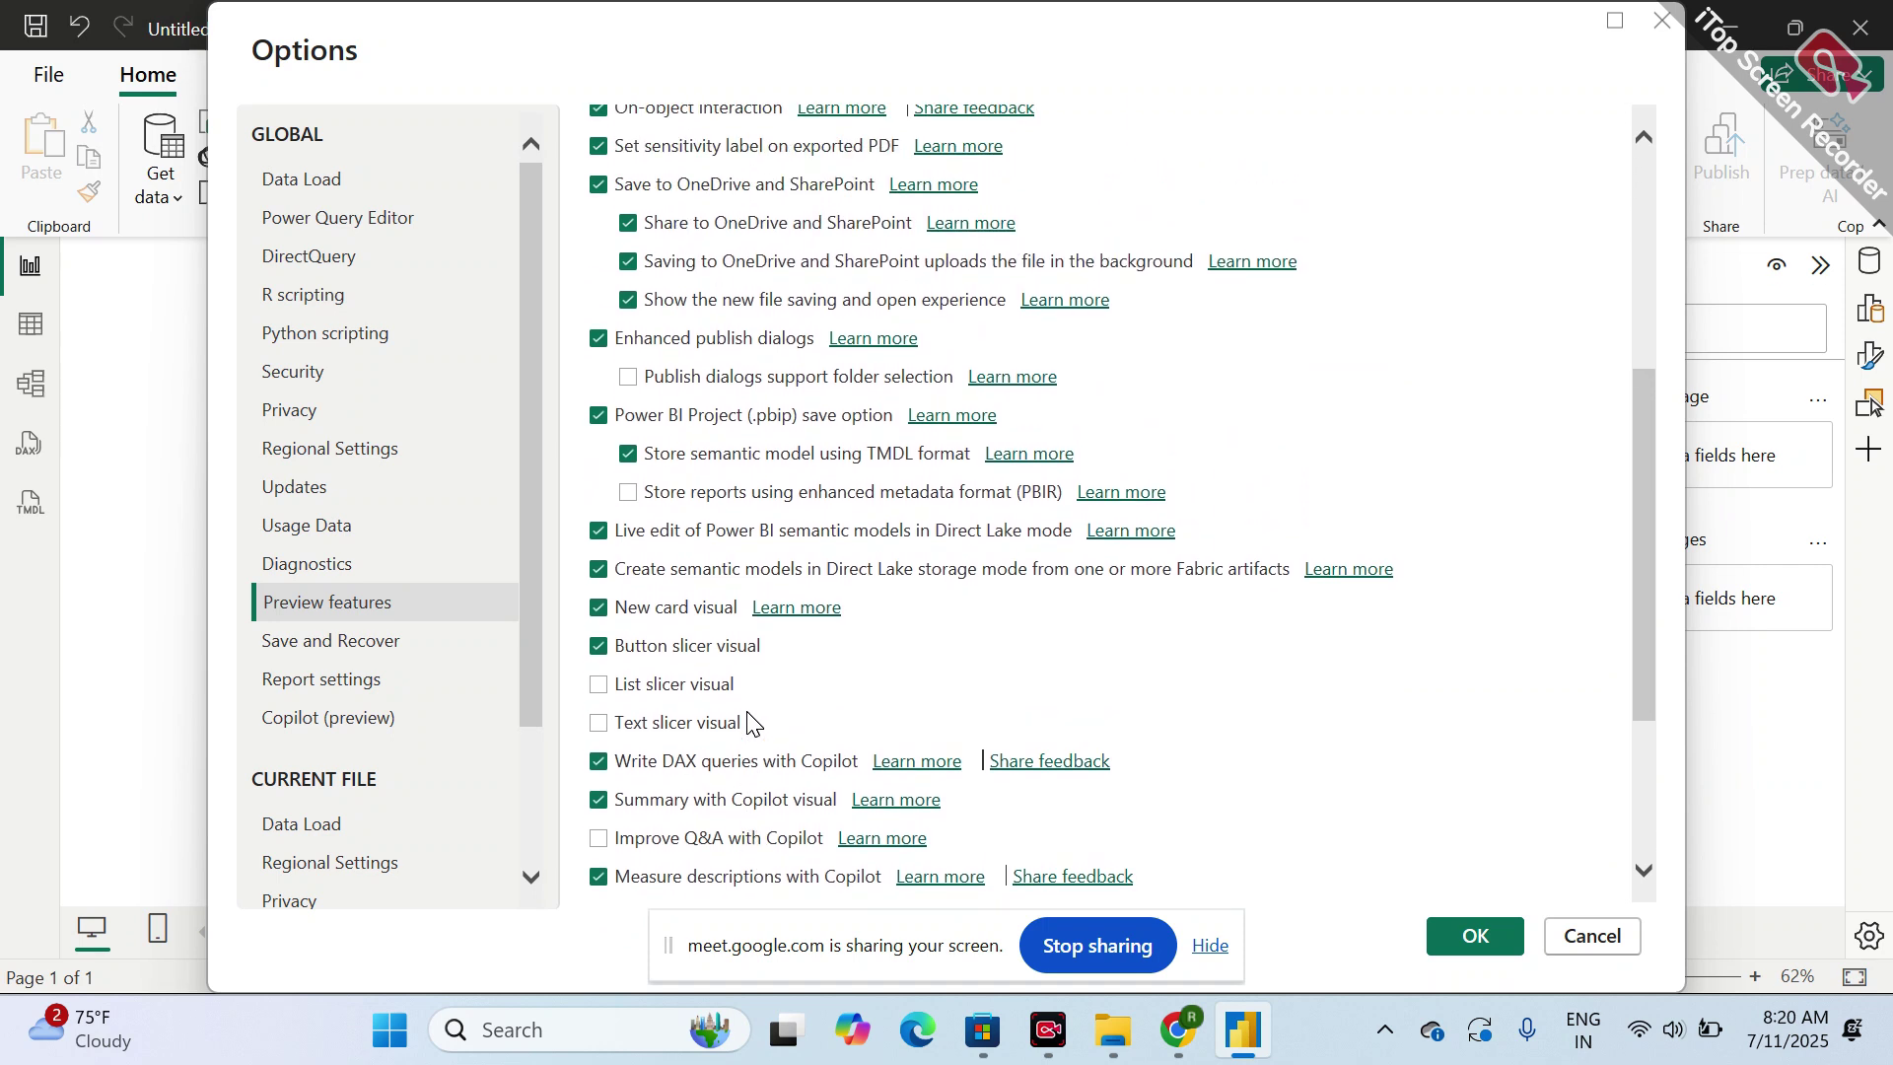
scroll(779, 656, up, 5)
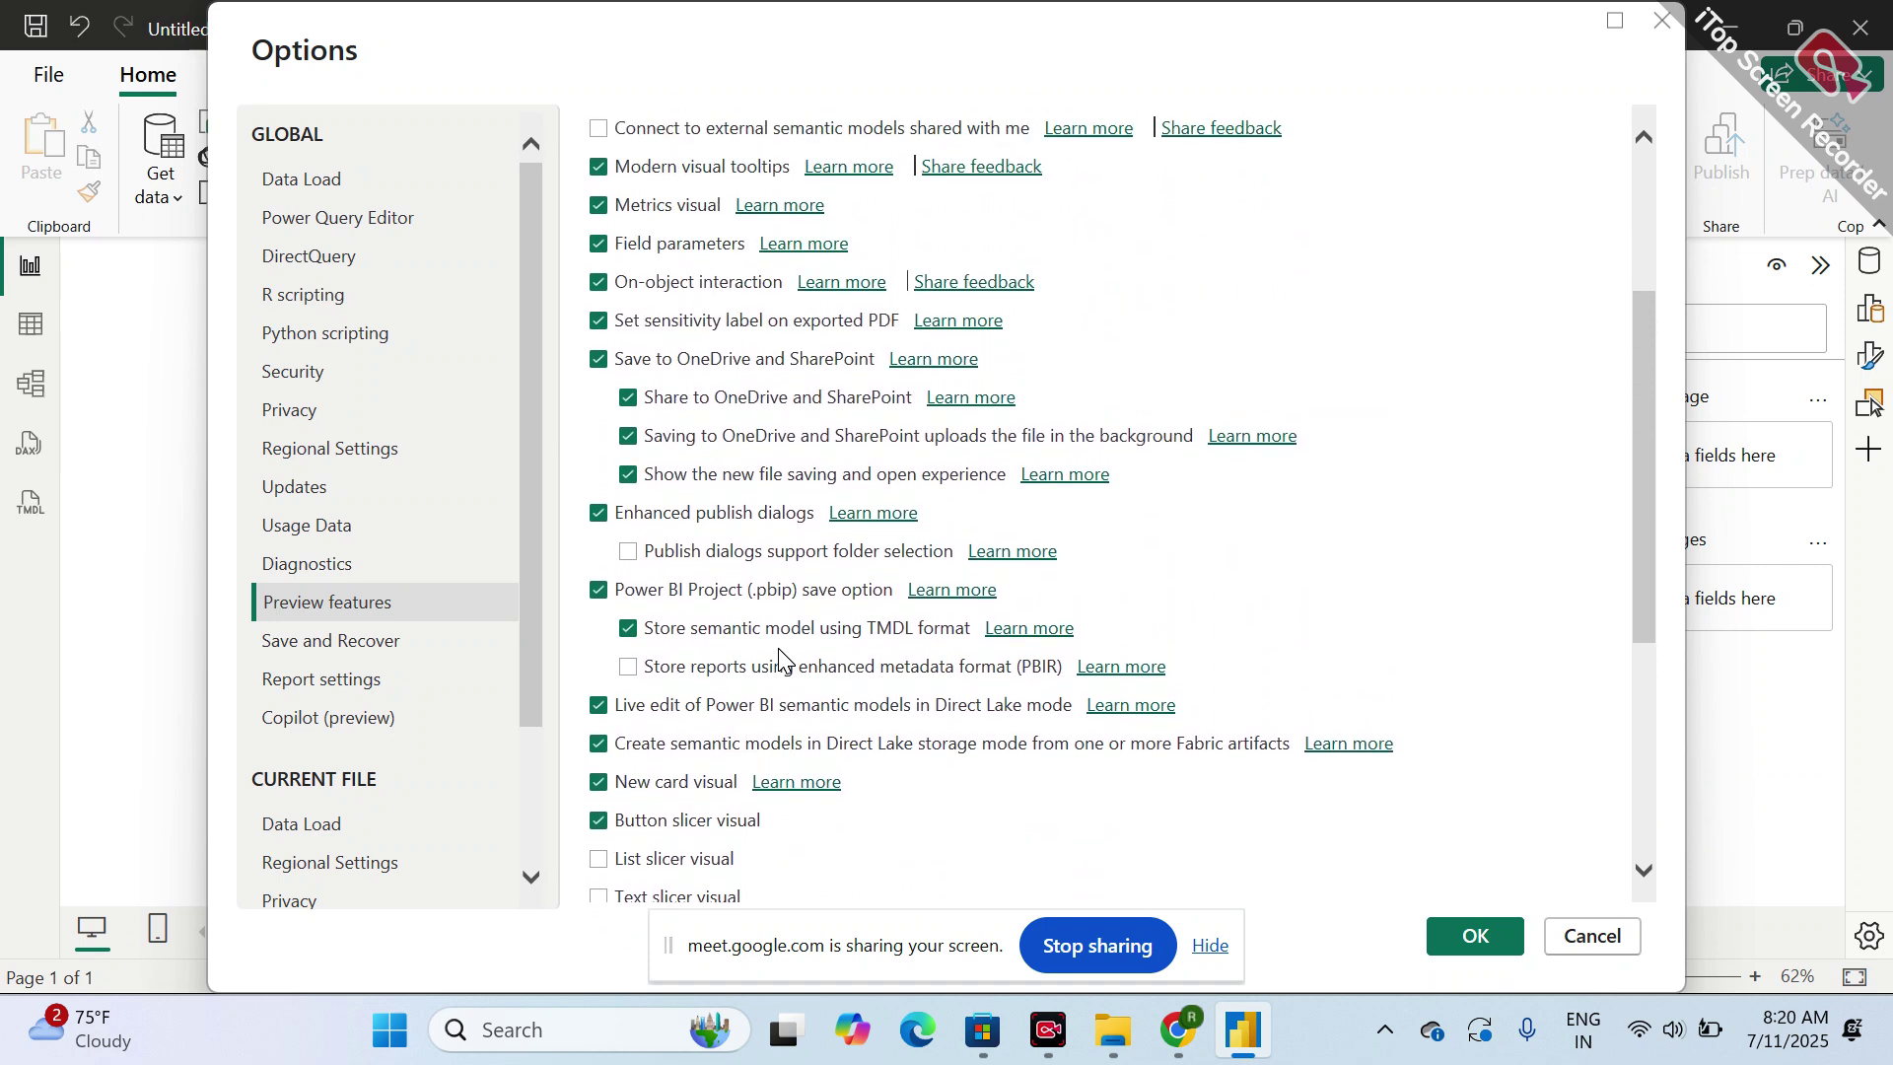
scroll(783, 651, up, 2)
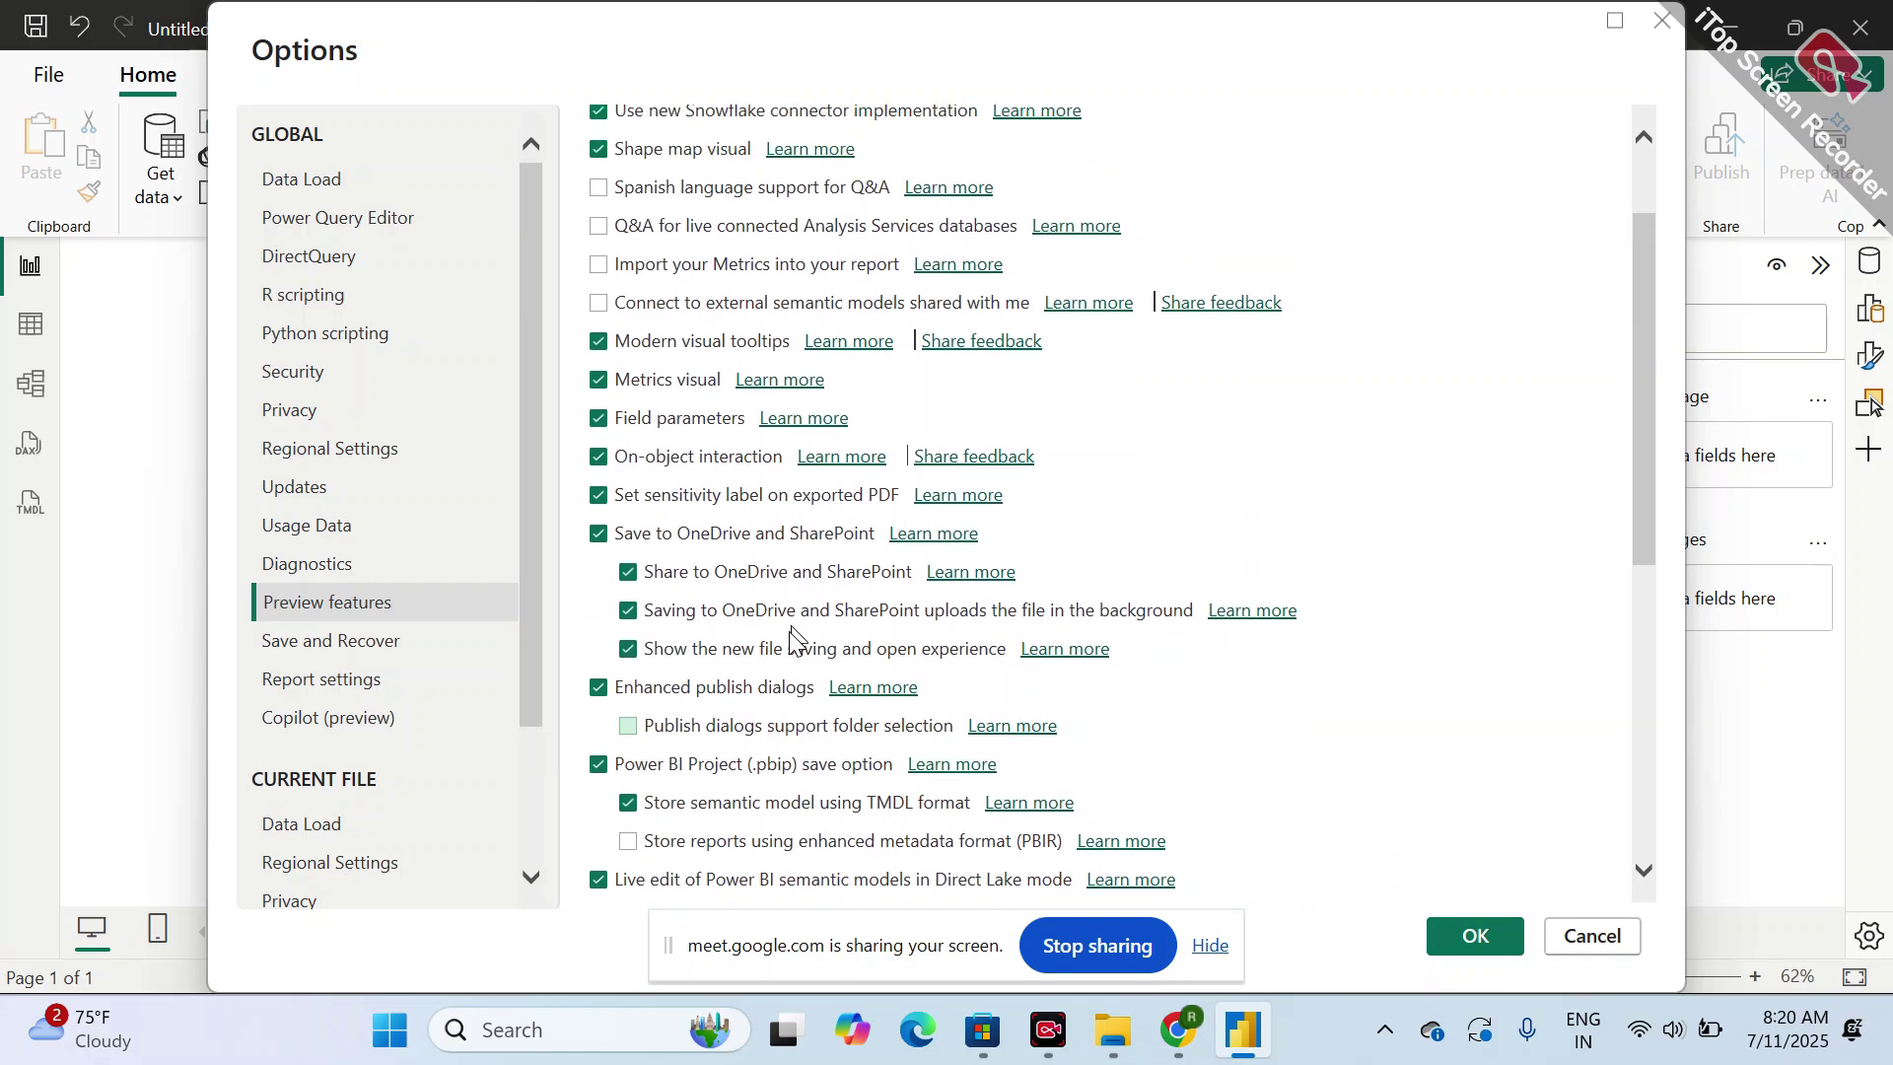
scroll(800, 594, up, 1)
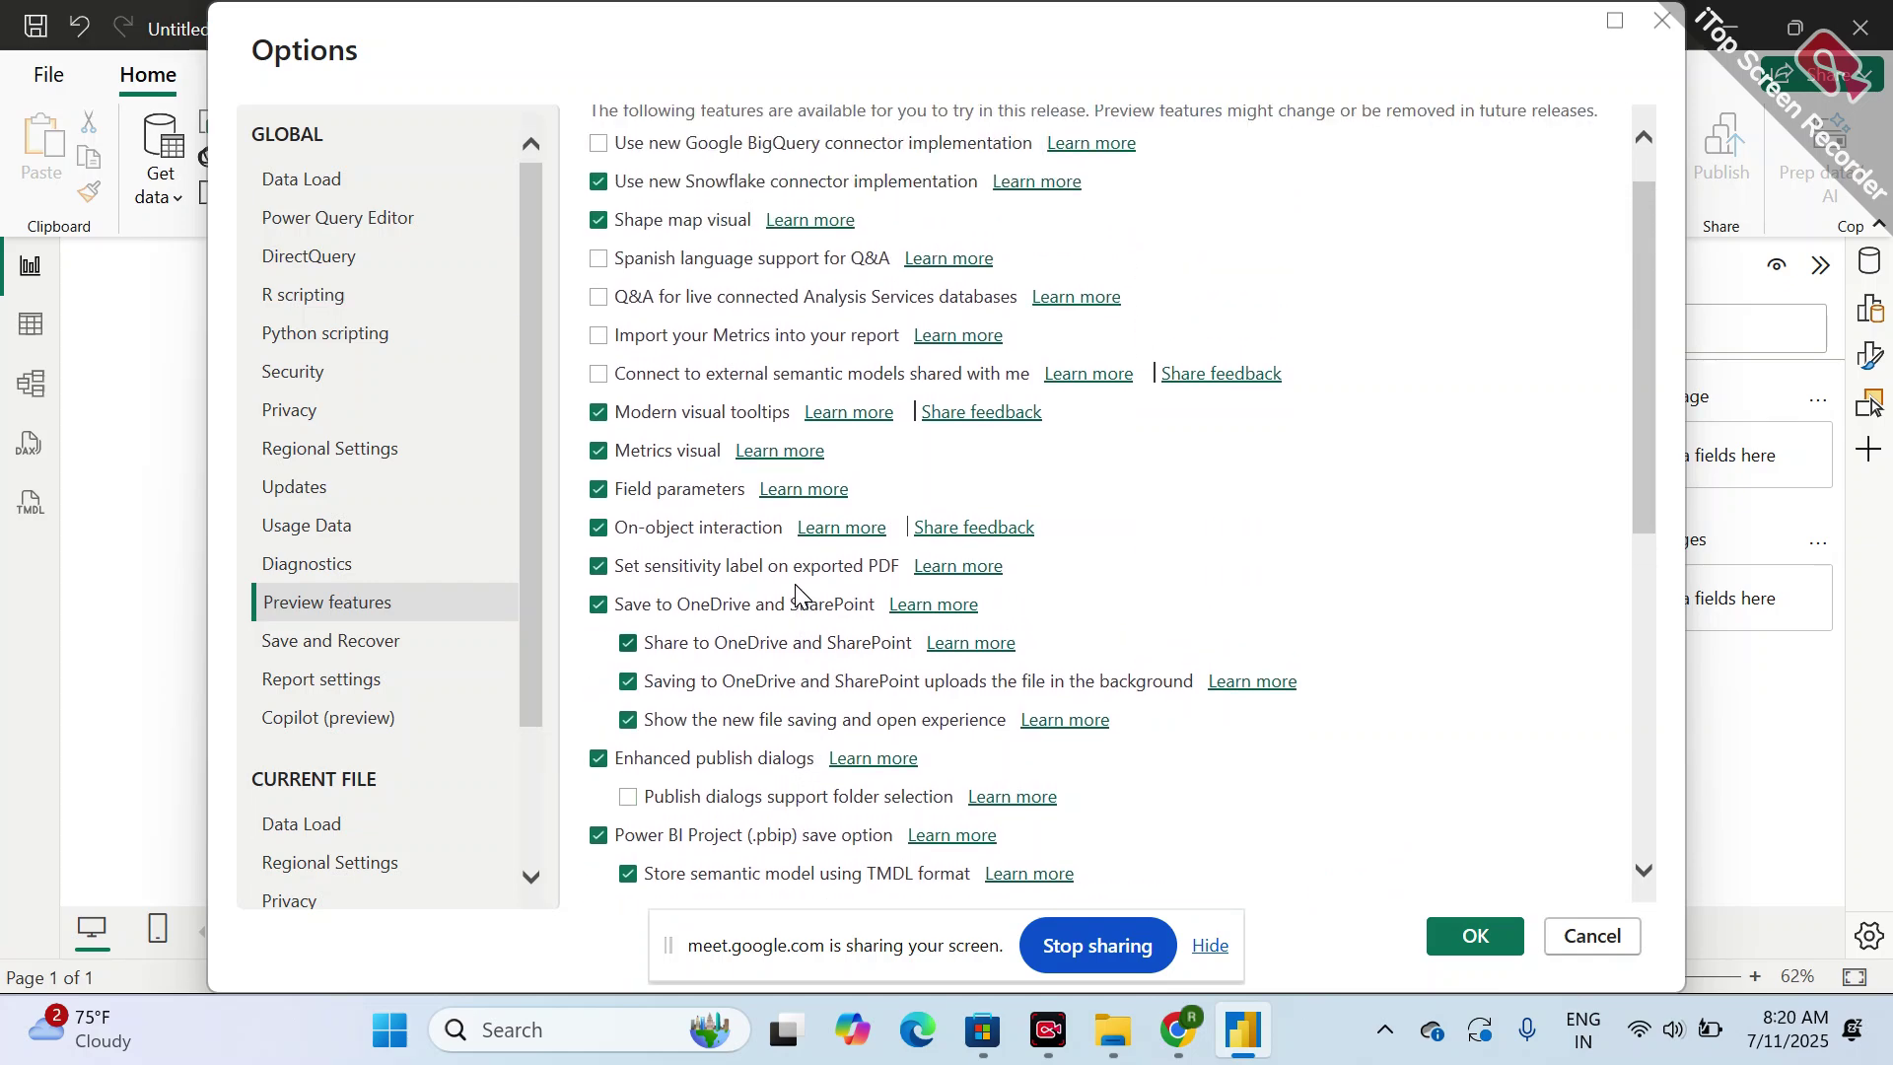
scroll(797, 591, up, 1)
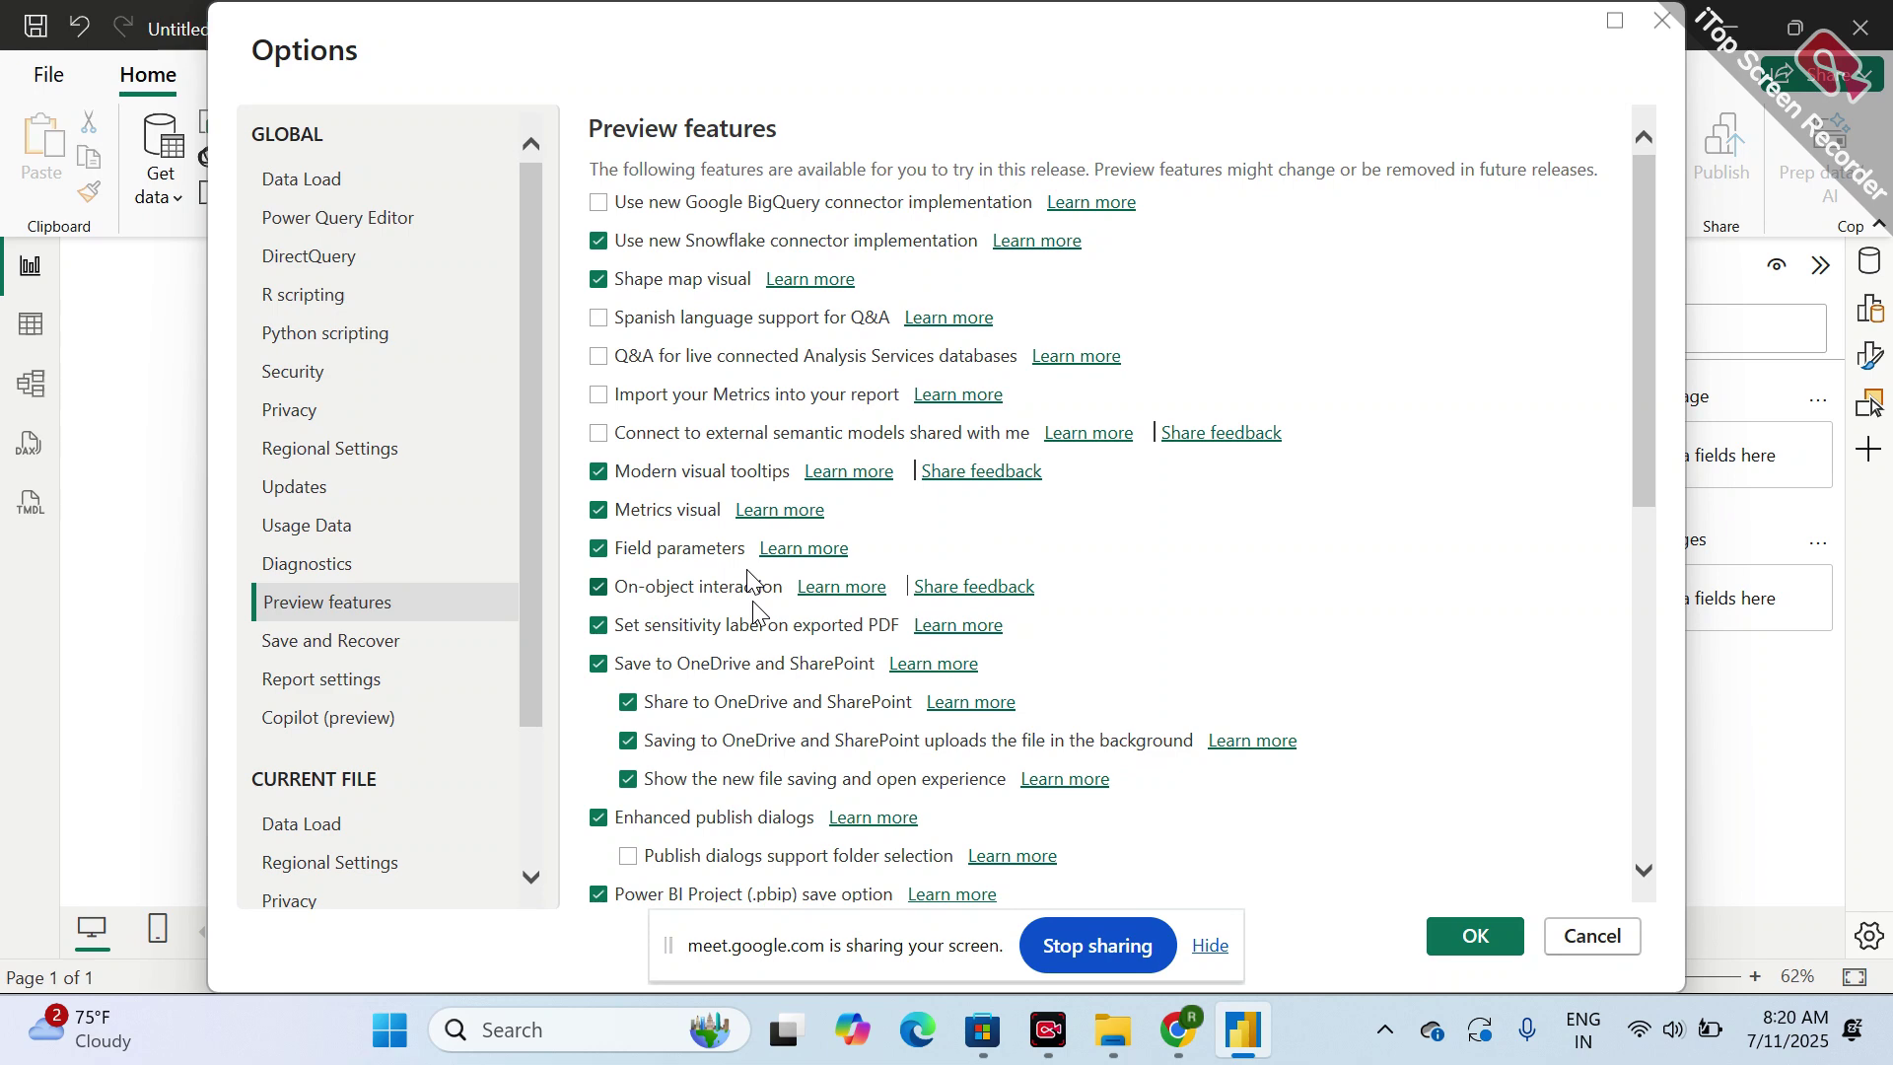
scroll(755, 607, down, 2)
scroll(756, 609, down, 3)
scroll(756, 609, down, 2)
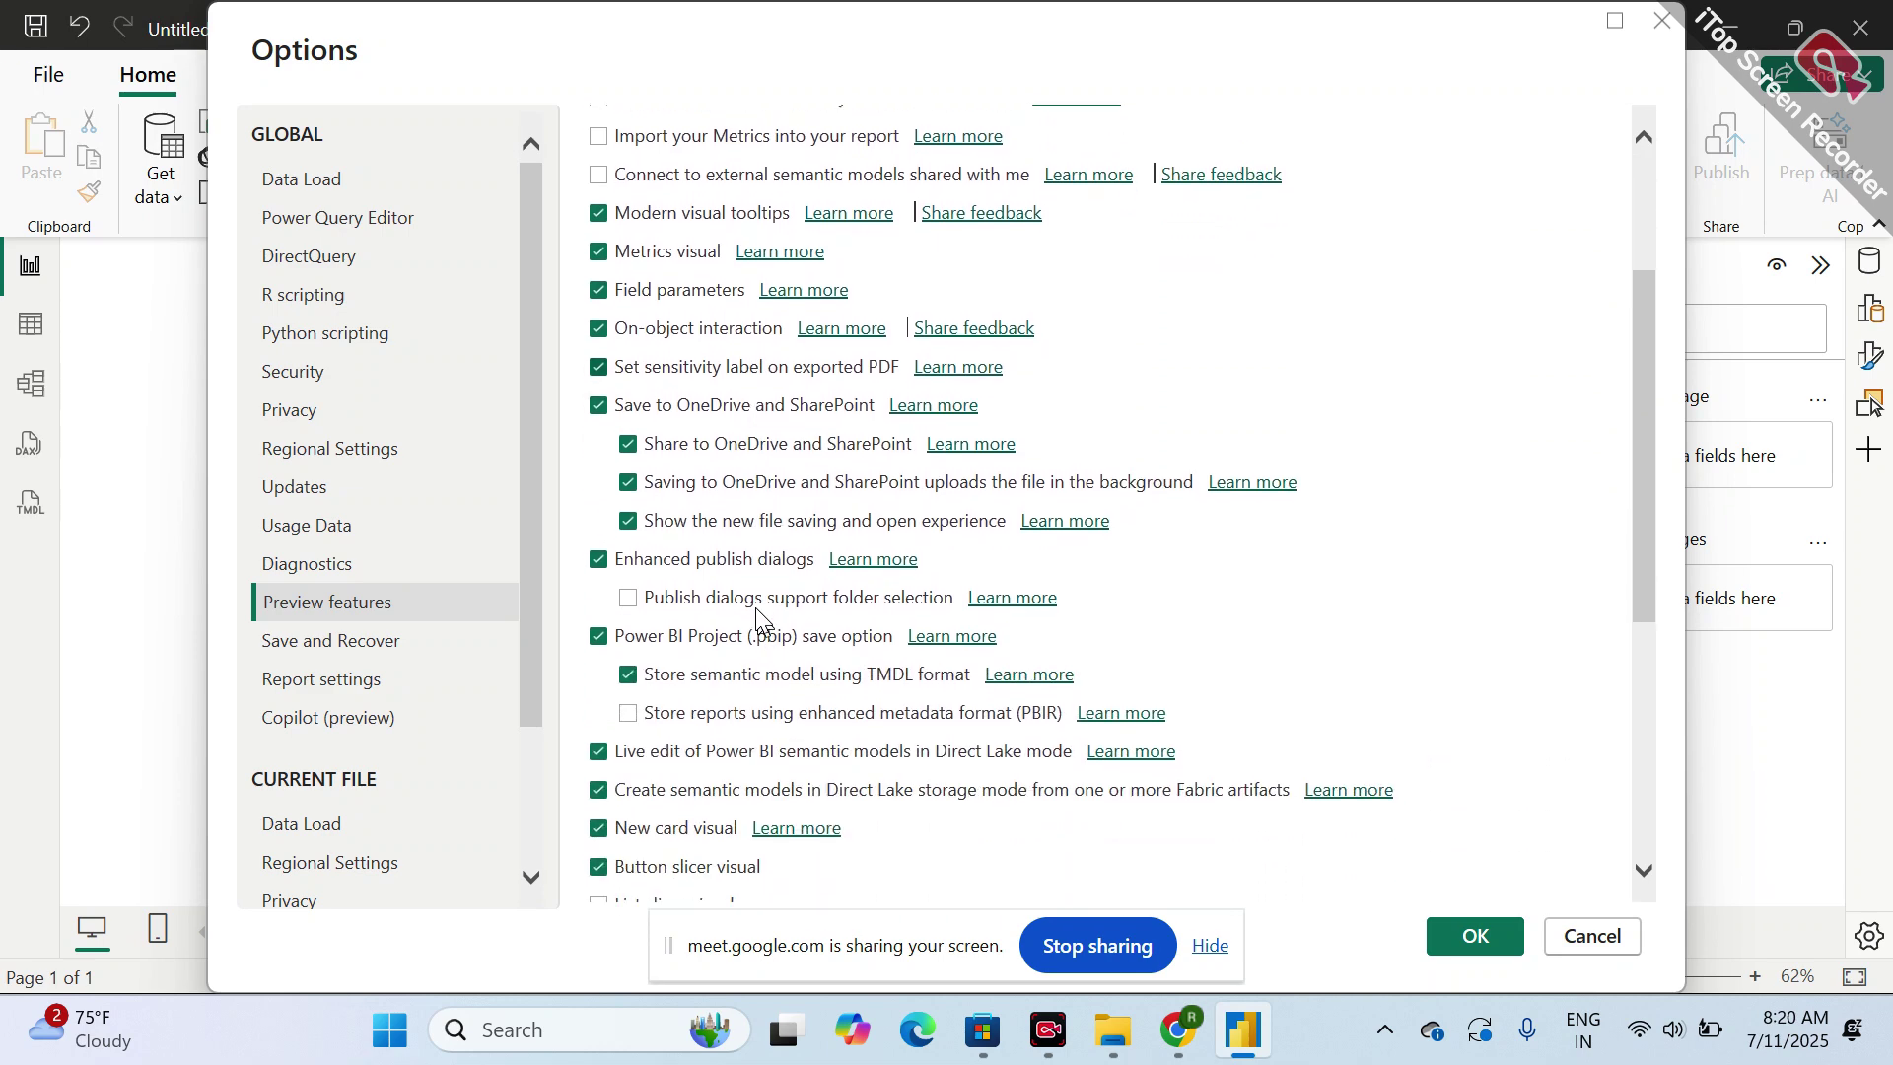
scroll(756, 619, down, 1)
scroll(759, 621, down, 4)
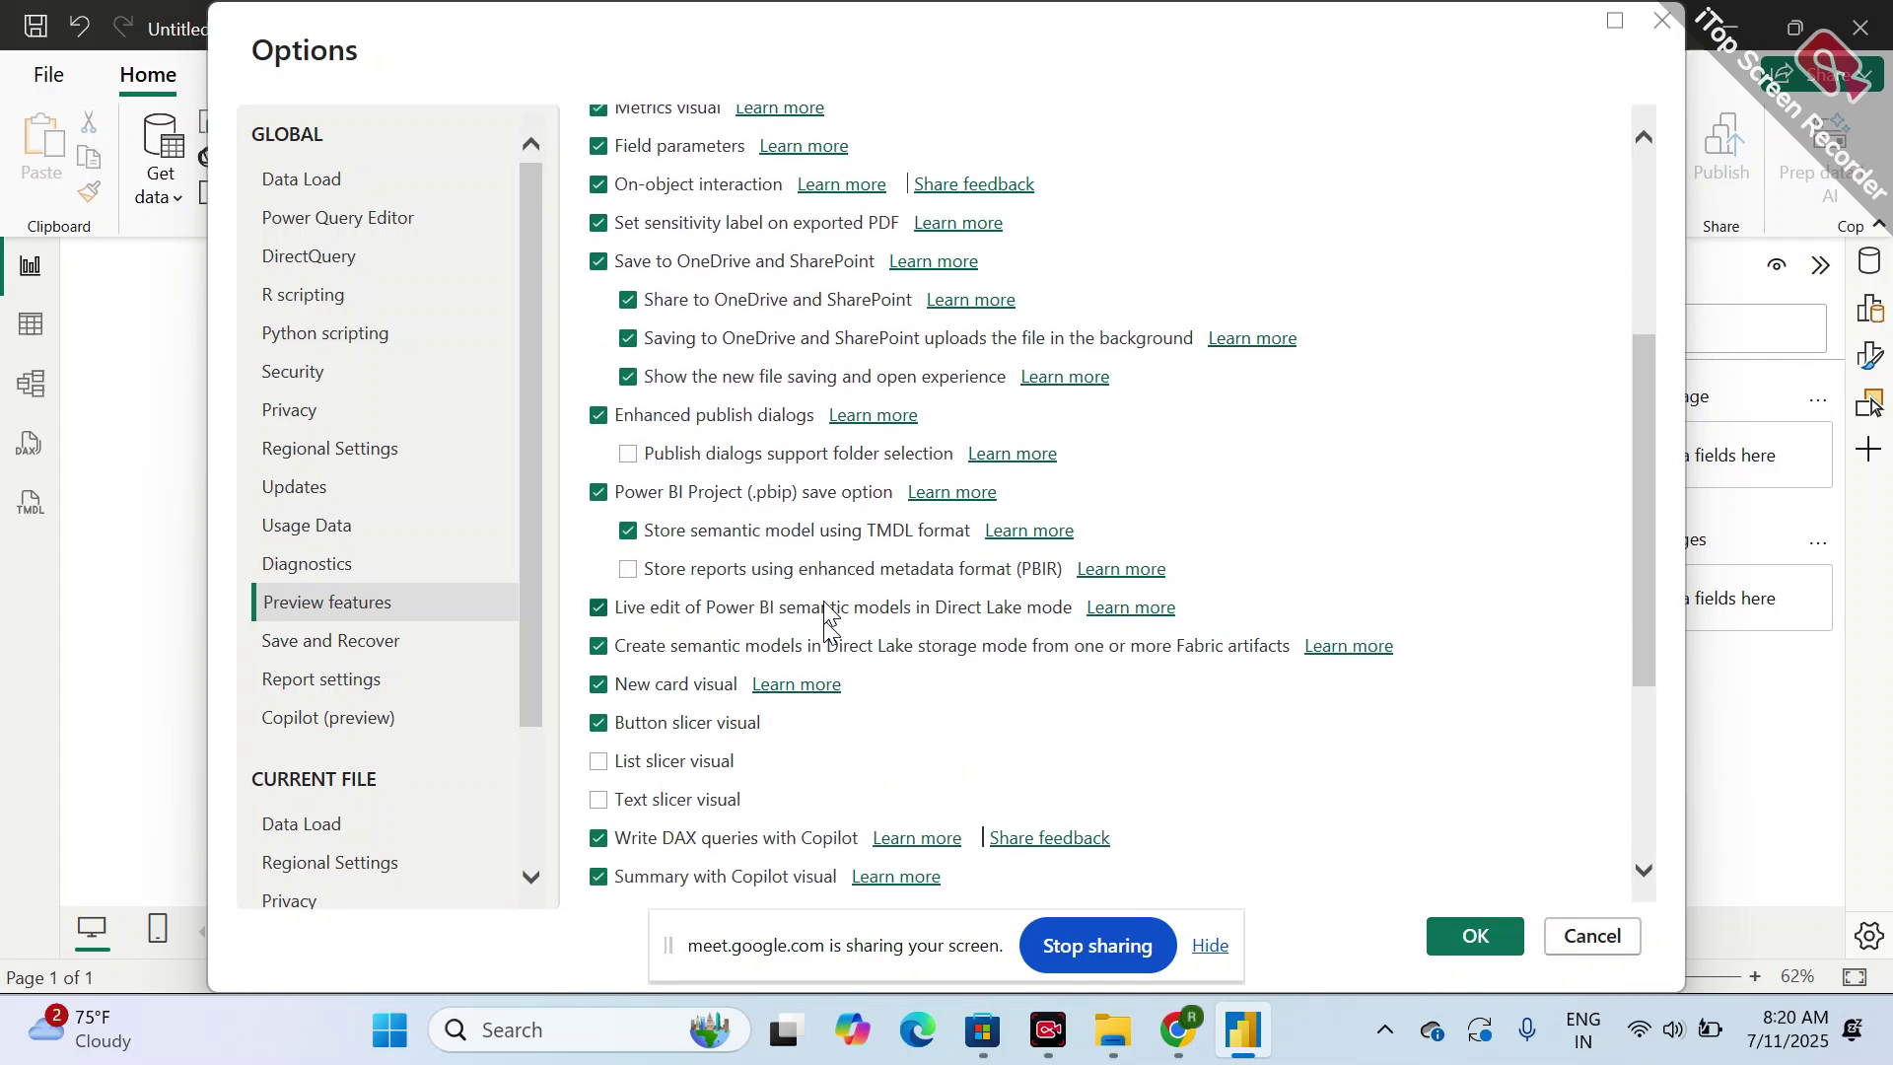
scroll(824, 626, down, 1)
scroll(824, 631, down, 2)
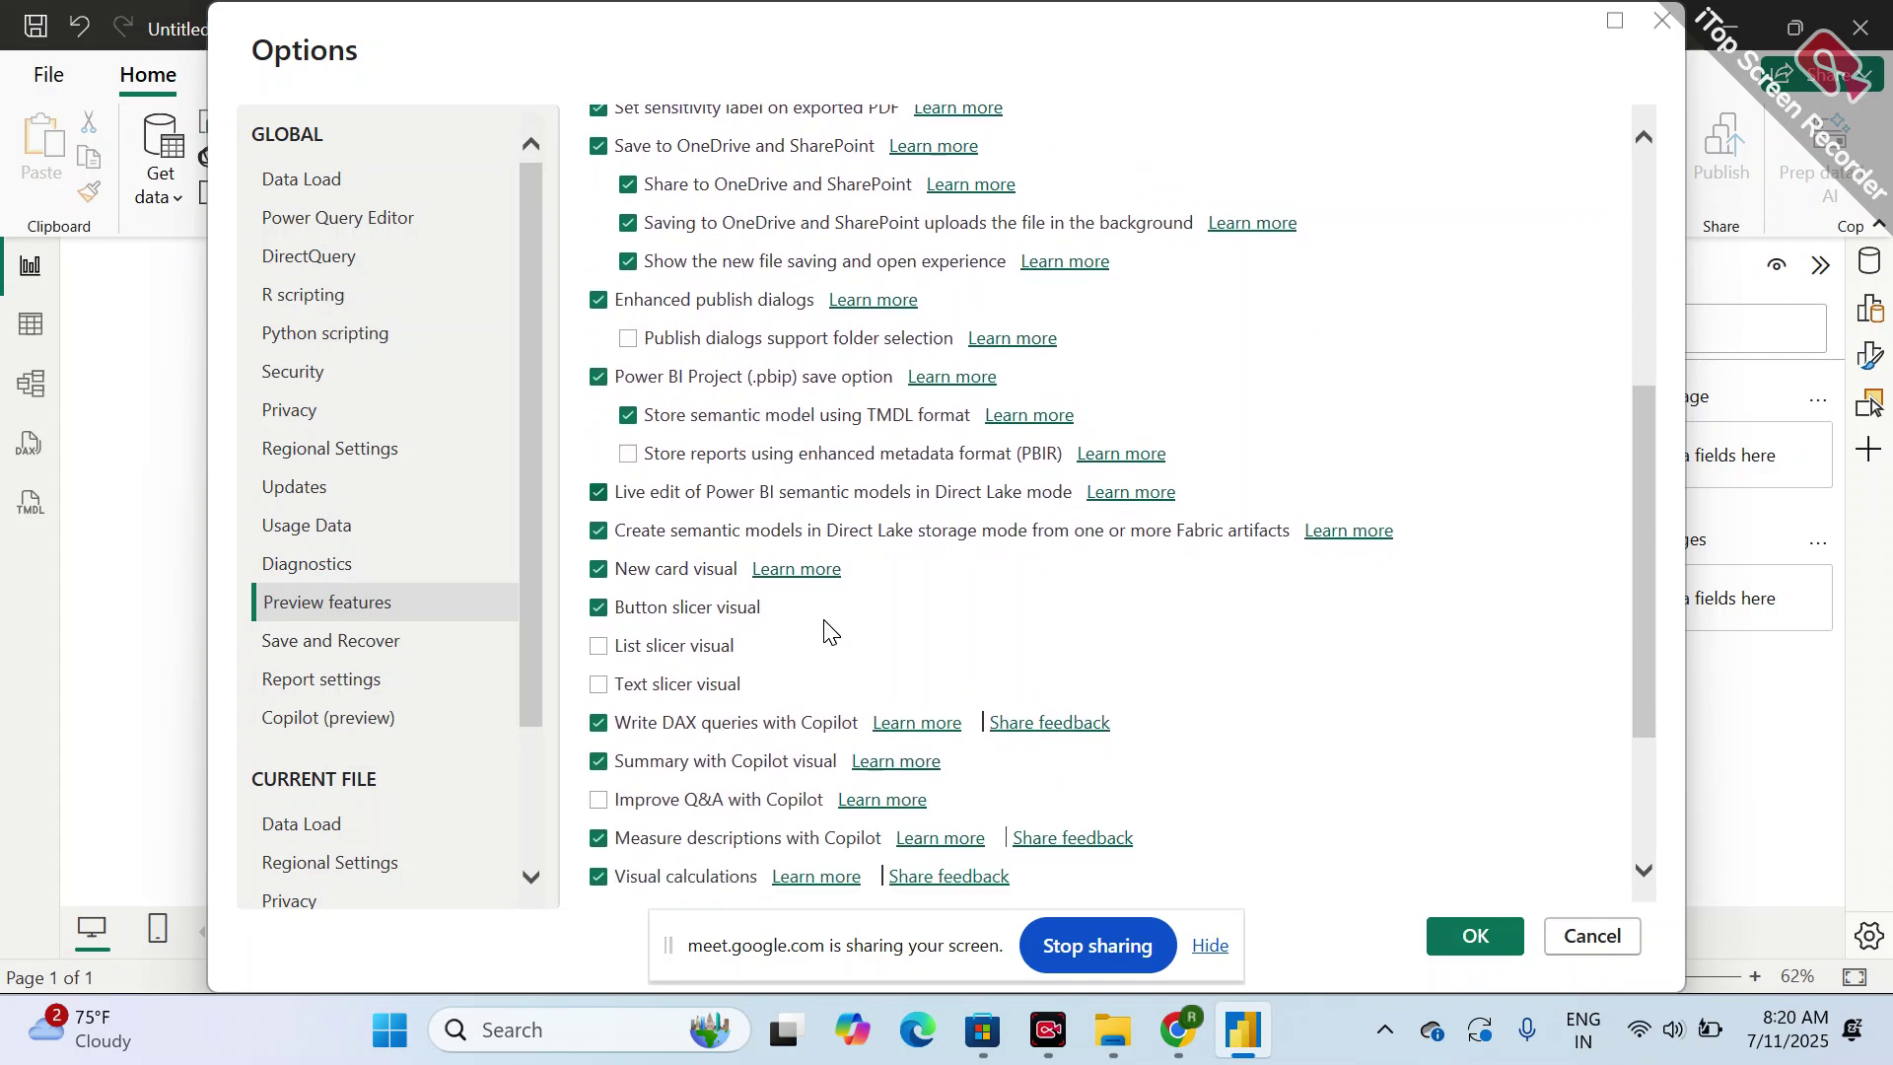
scroll(824, 621, down, 1)
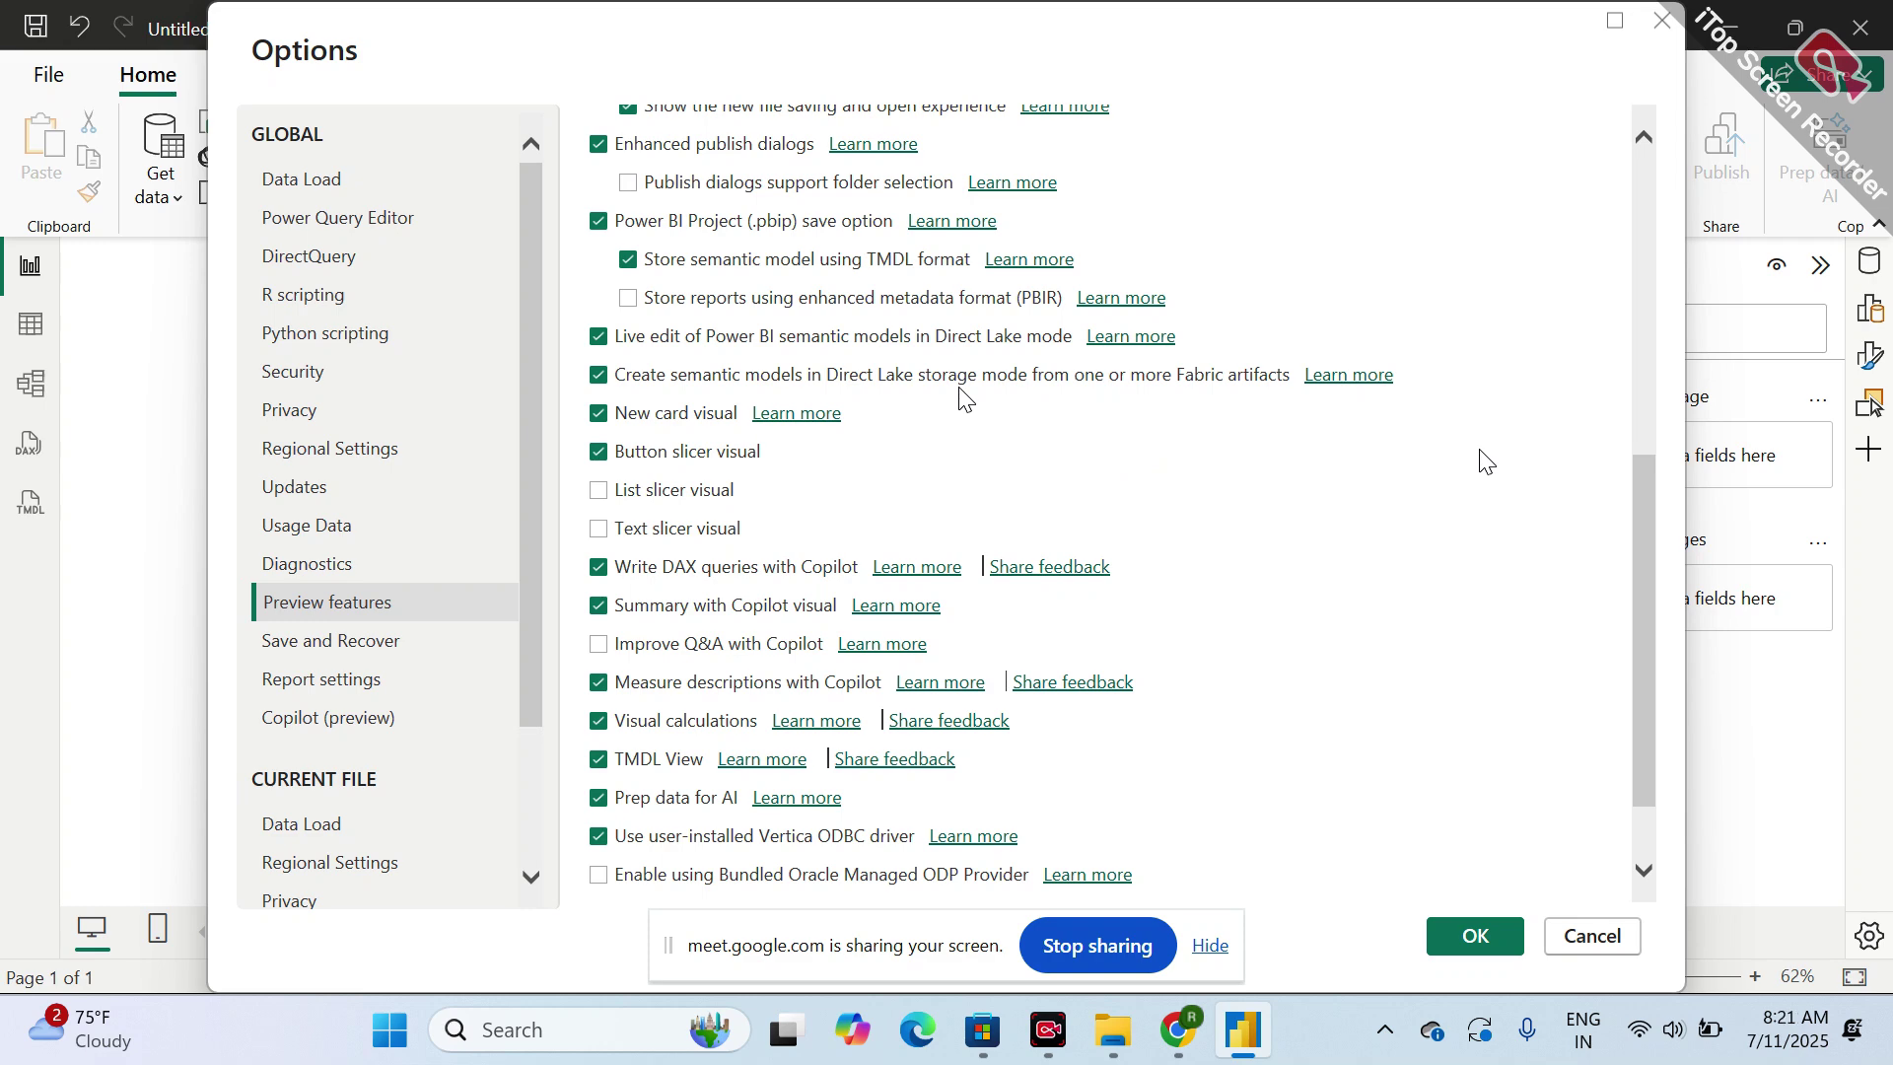
scroll(887, 321, up, 1)
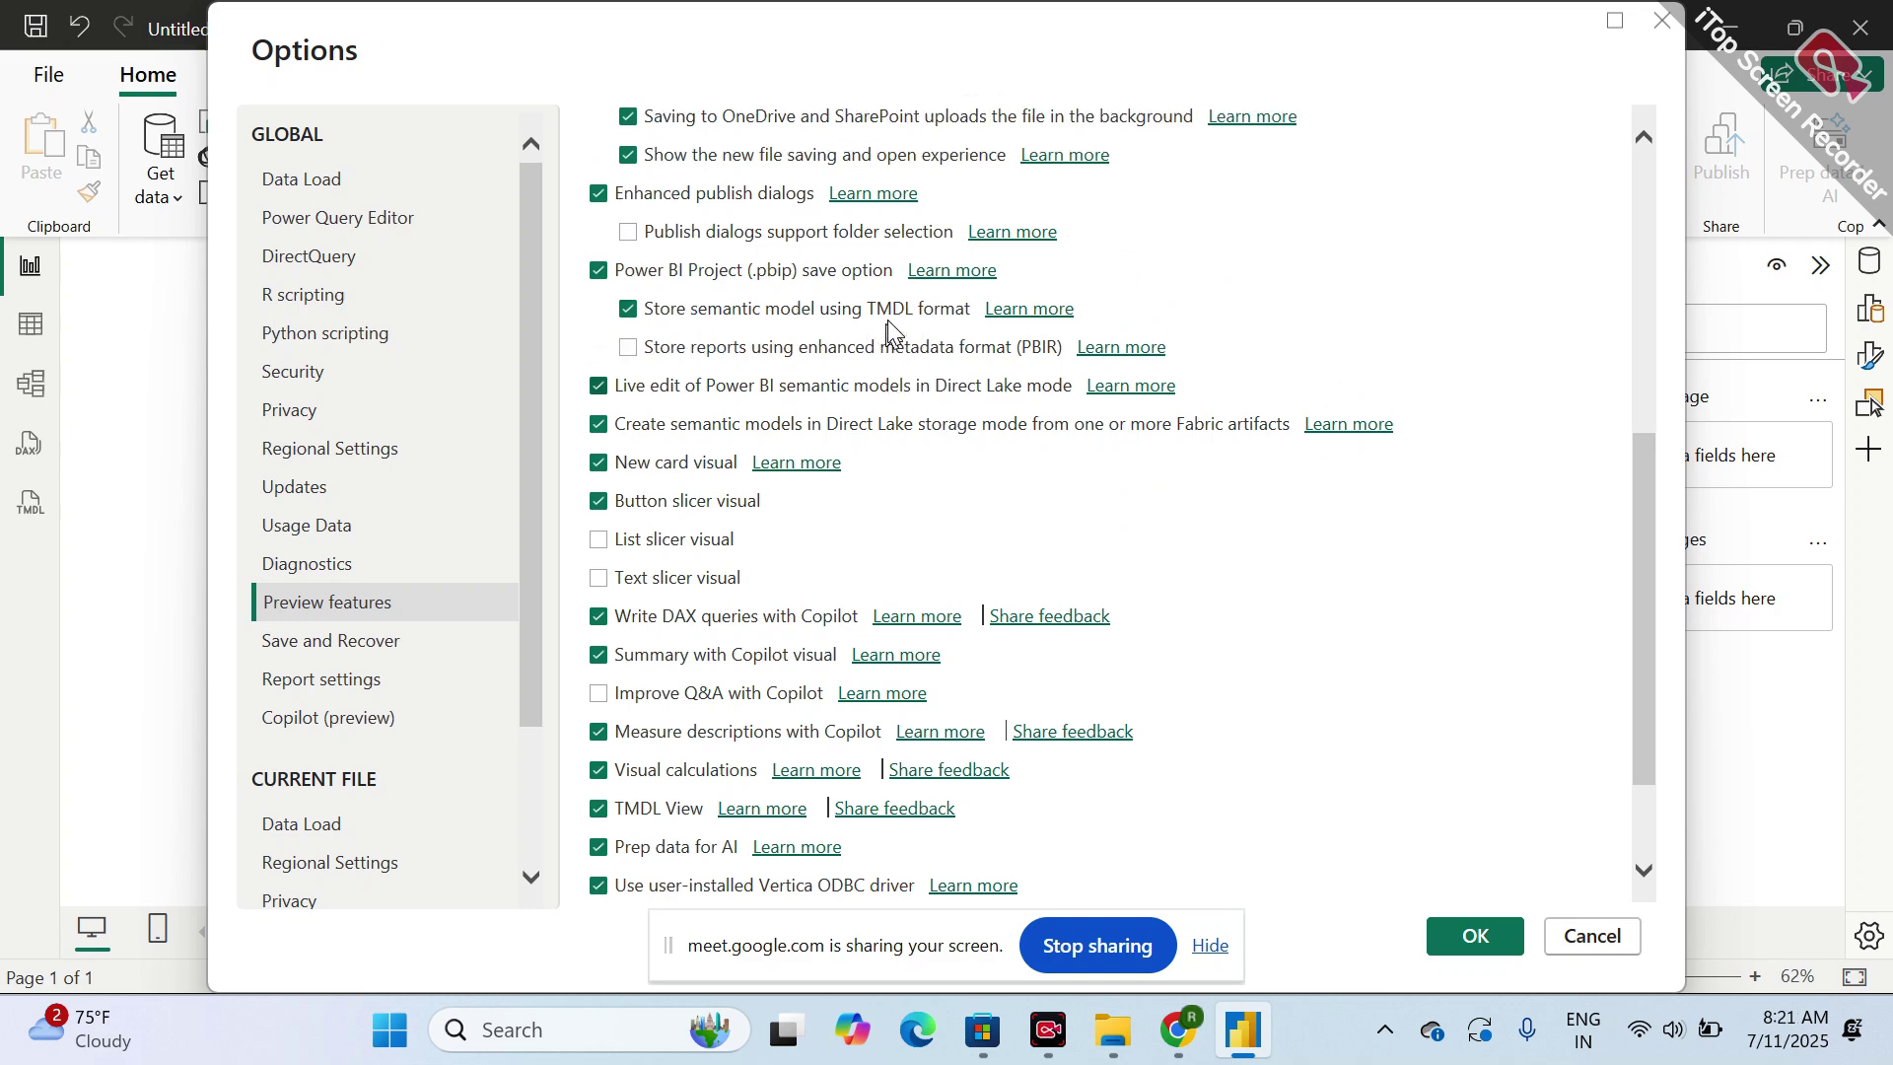
scroll(888, 319, up, 5)
scroll(889, 327, down, 8)
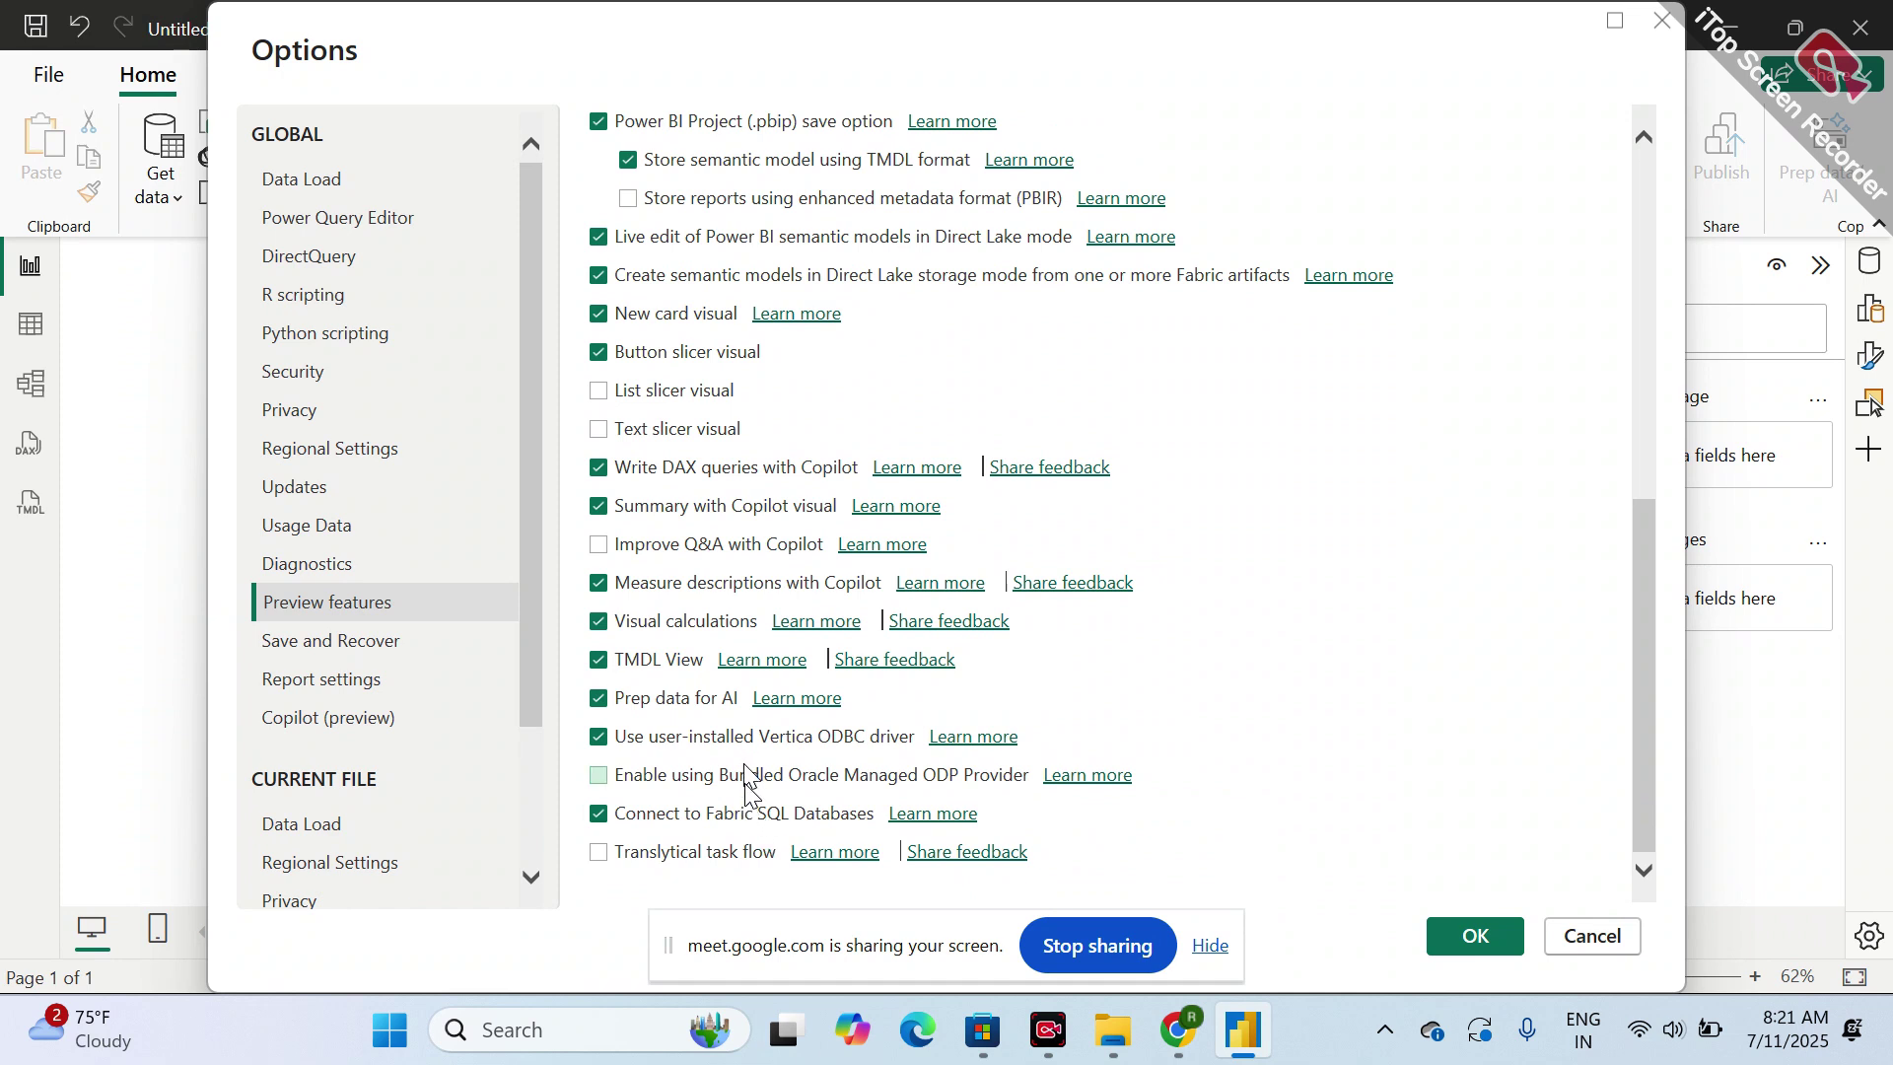
scroll(751, 670, up, 1)
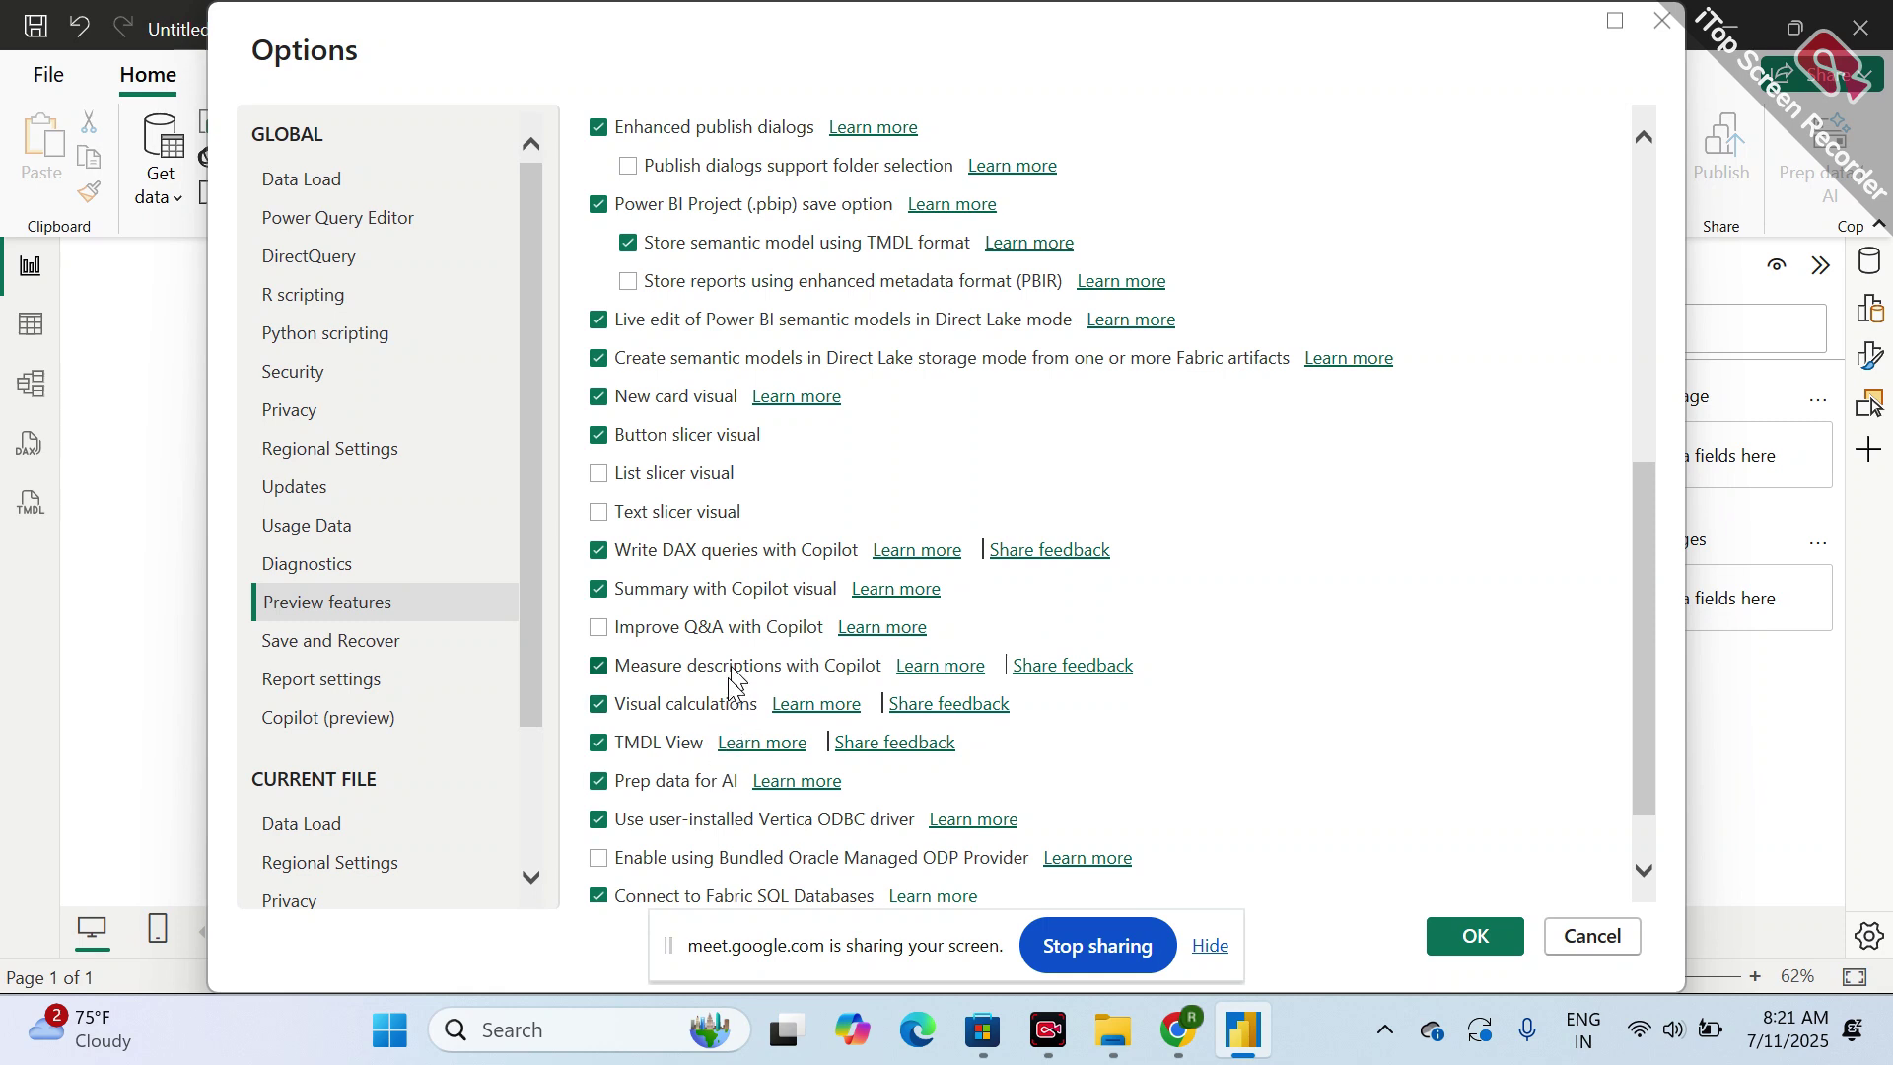
scroll(730, 680, up, 1)
scroll(731, 680, up, 1)
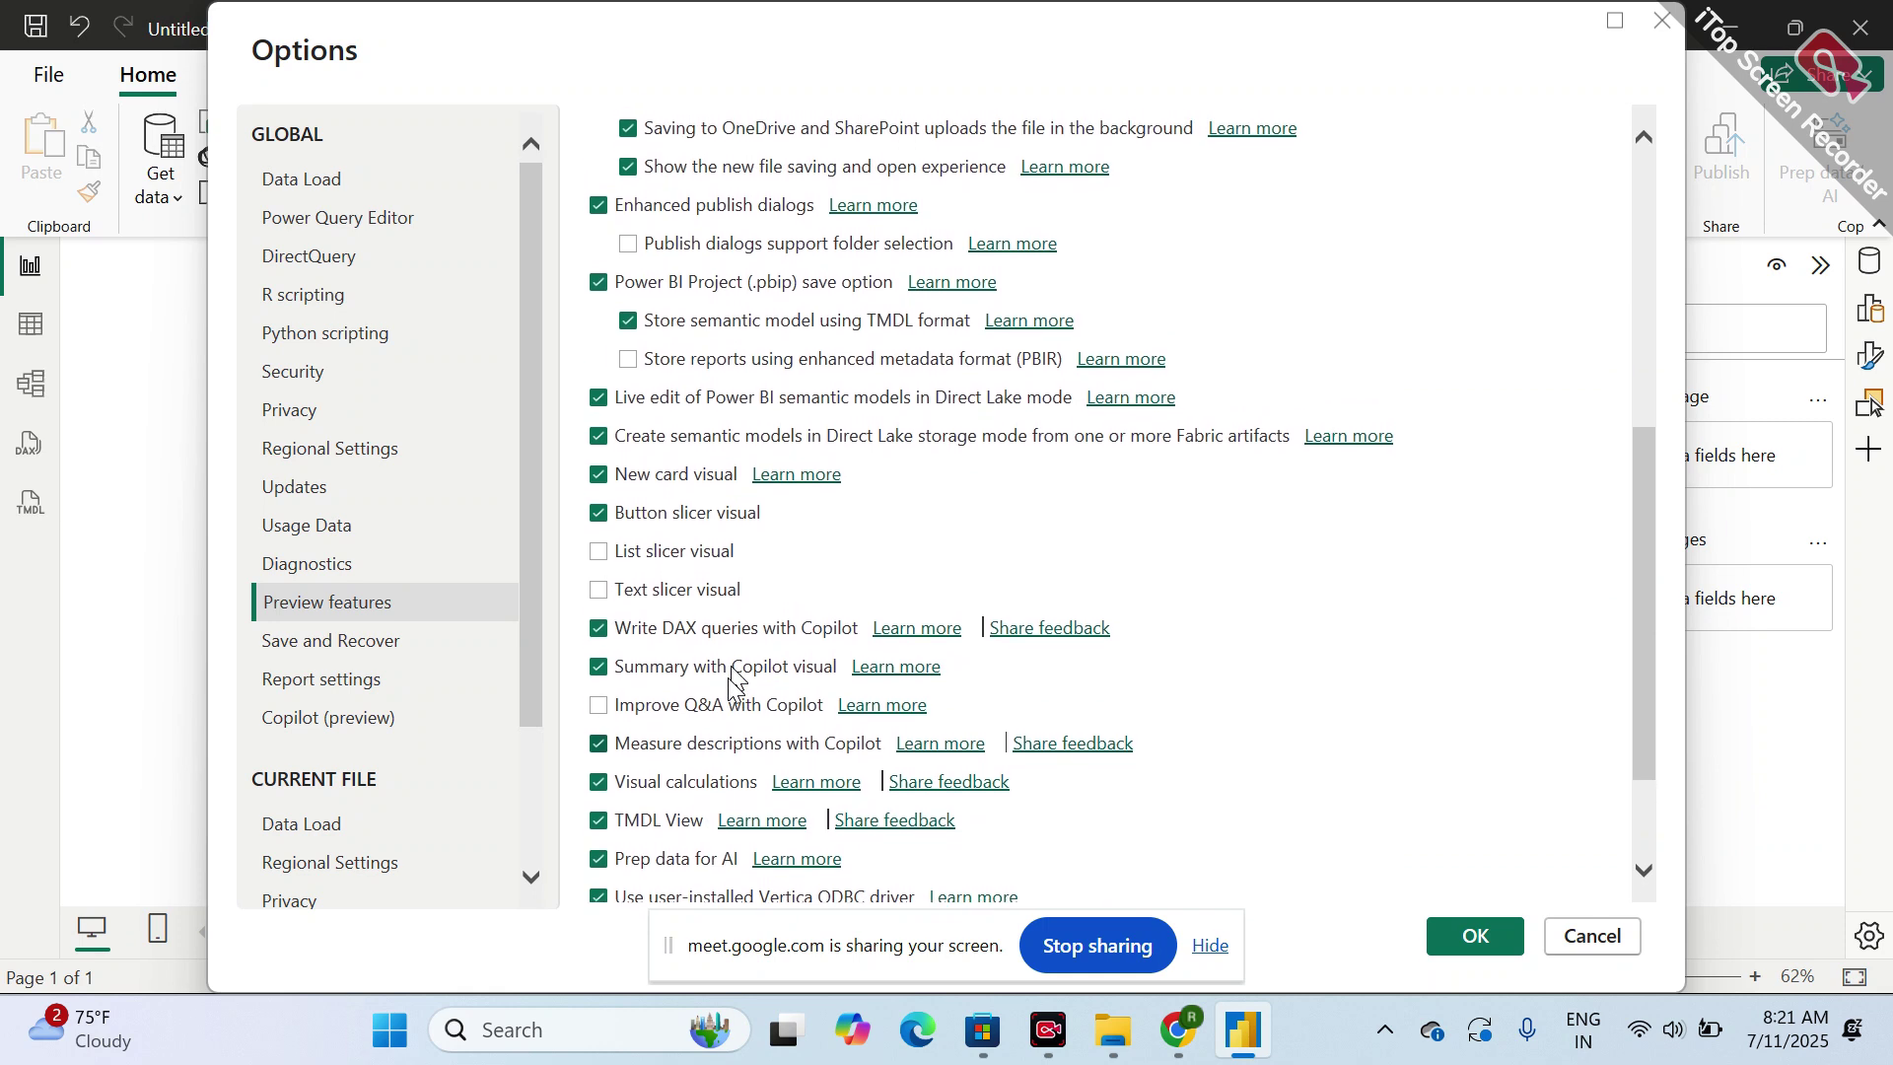
- Review the Preview features list back up to its first entries, and close the Options dialog without applying any changes
scroll(730, 680, up, 2)
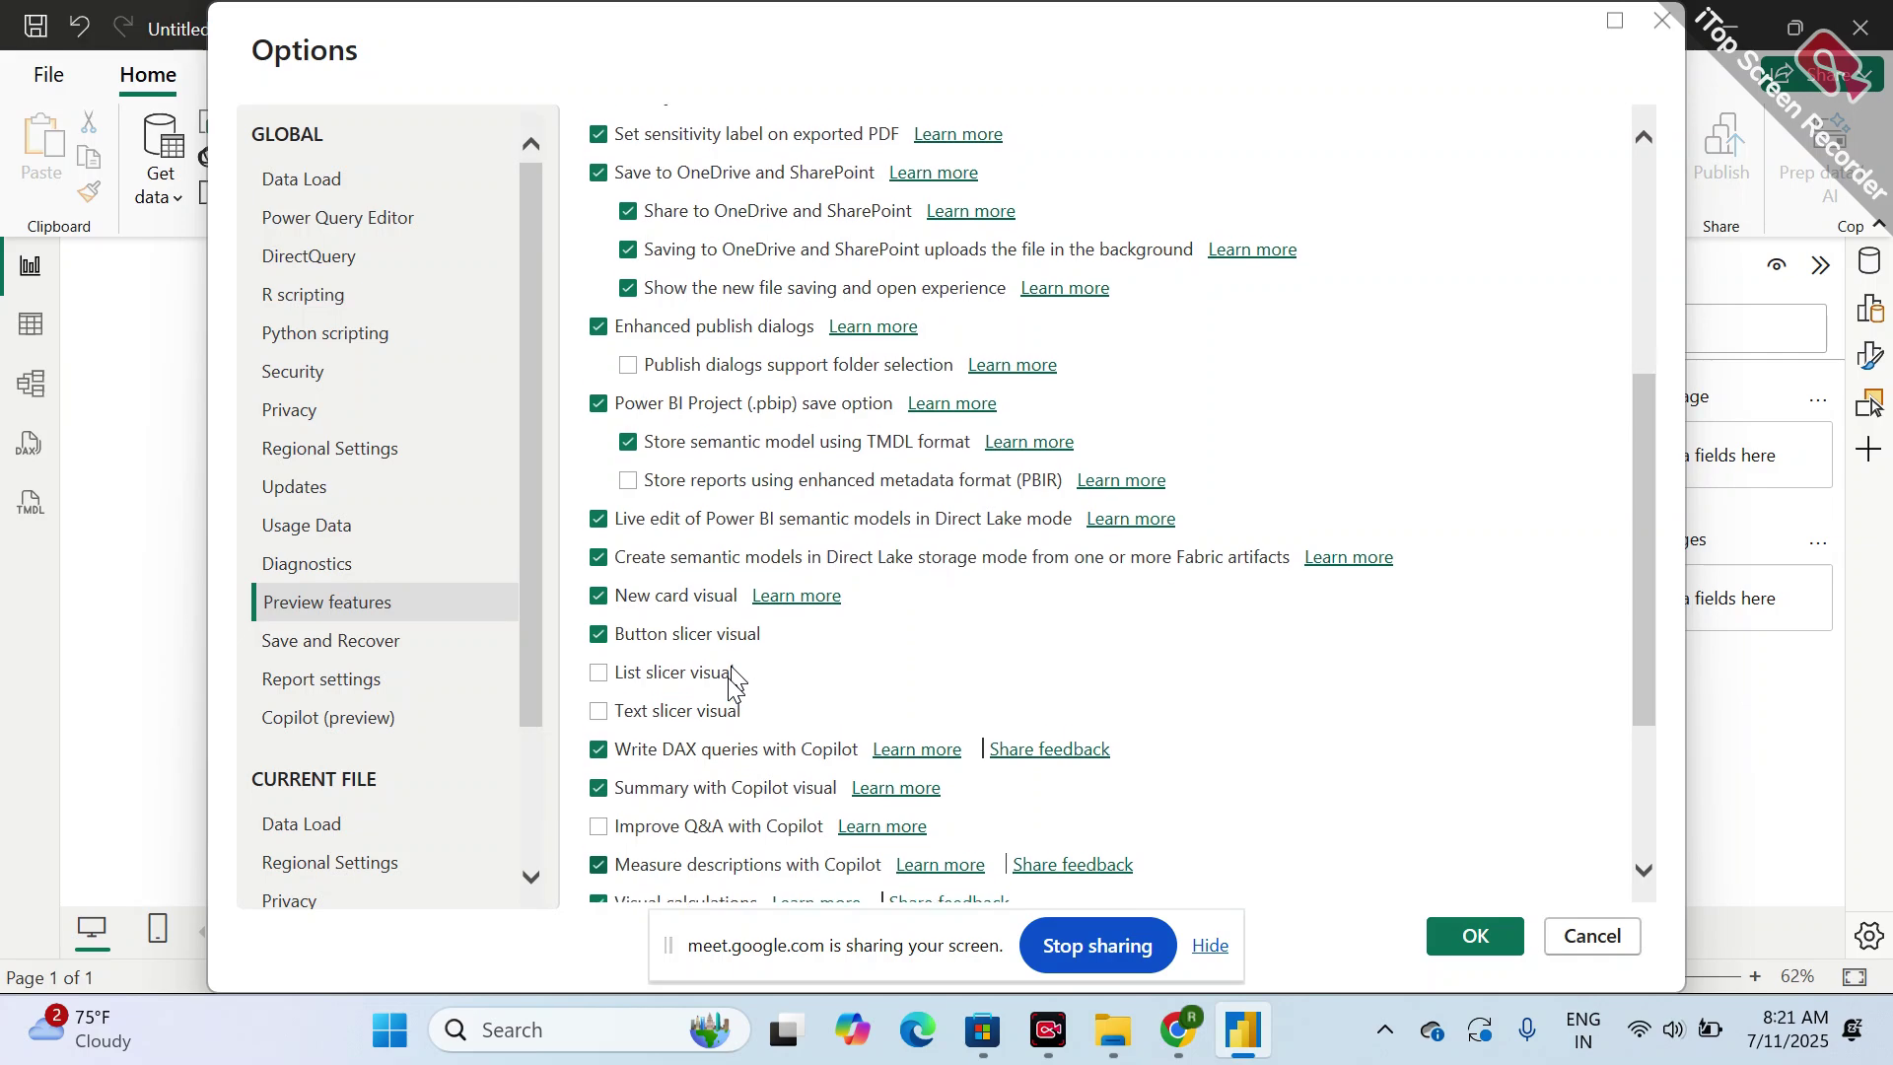
scroll(735, 680, up, 4)
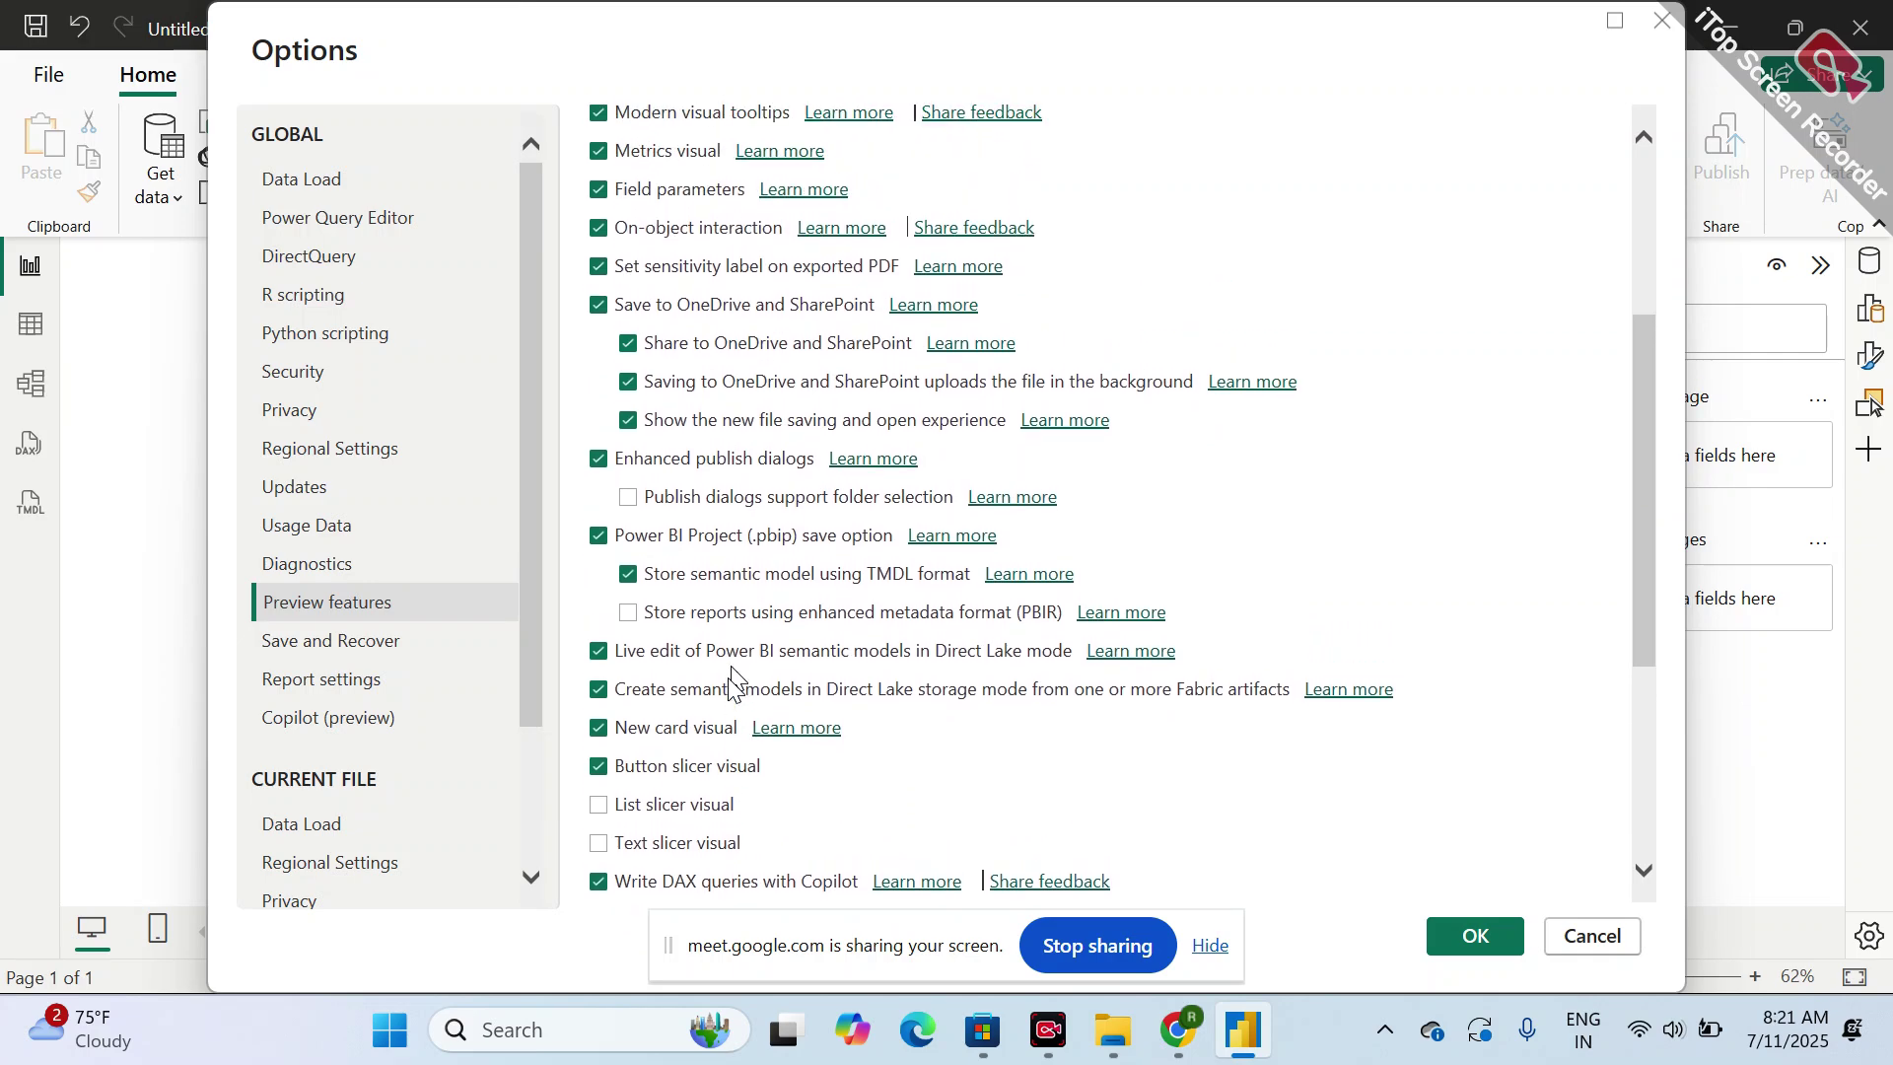
scroll(735, 680, up, 2)
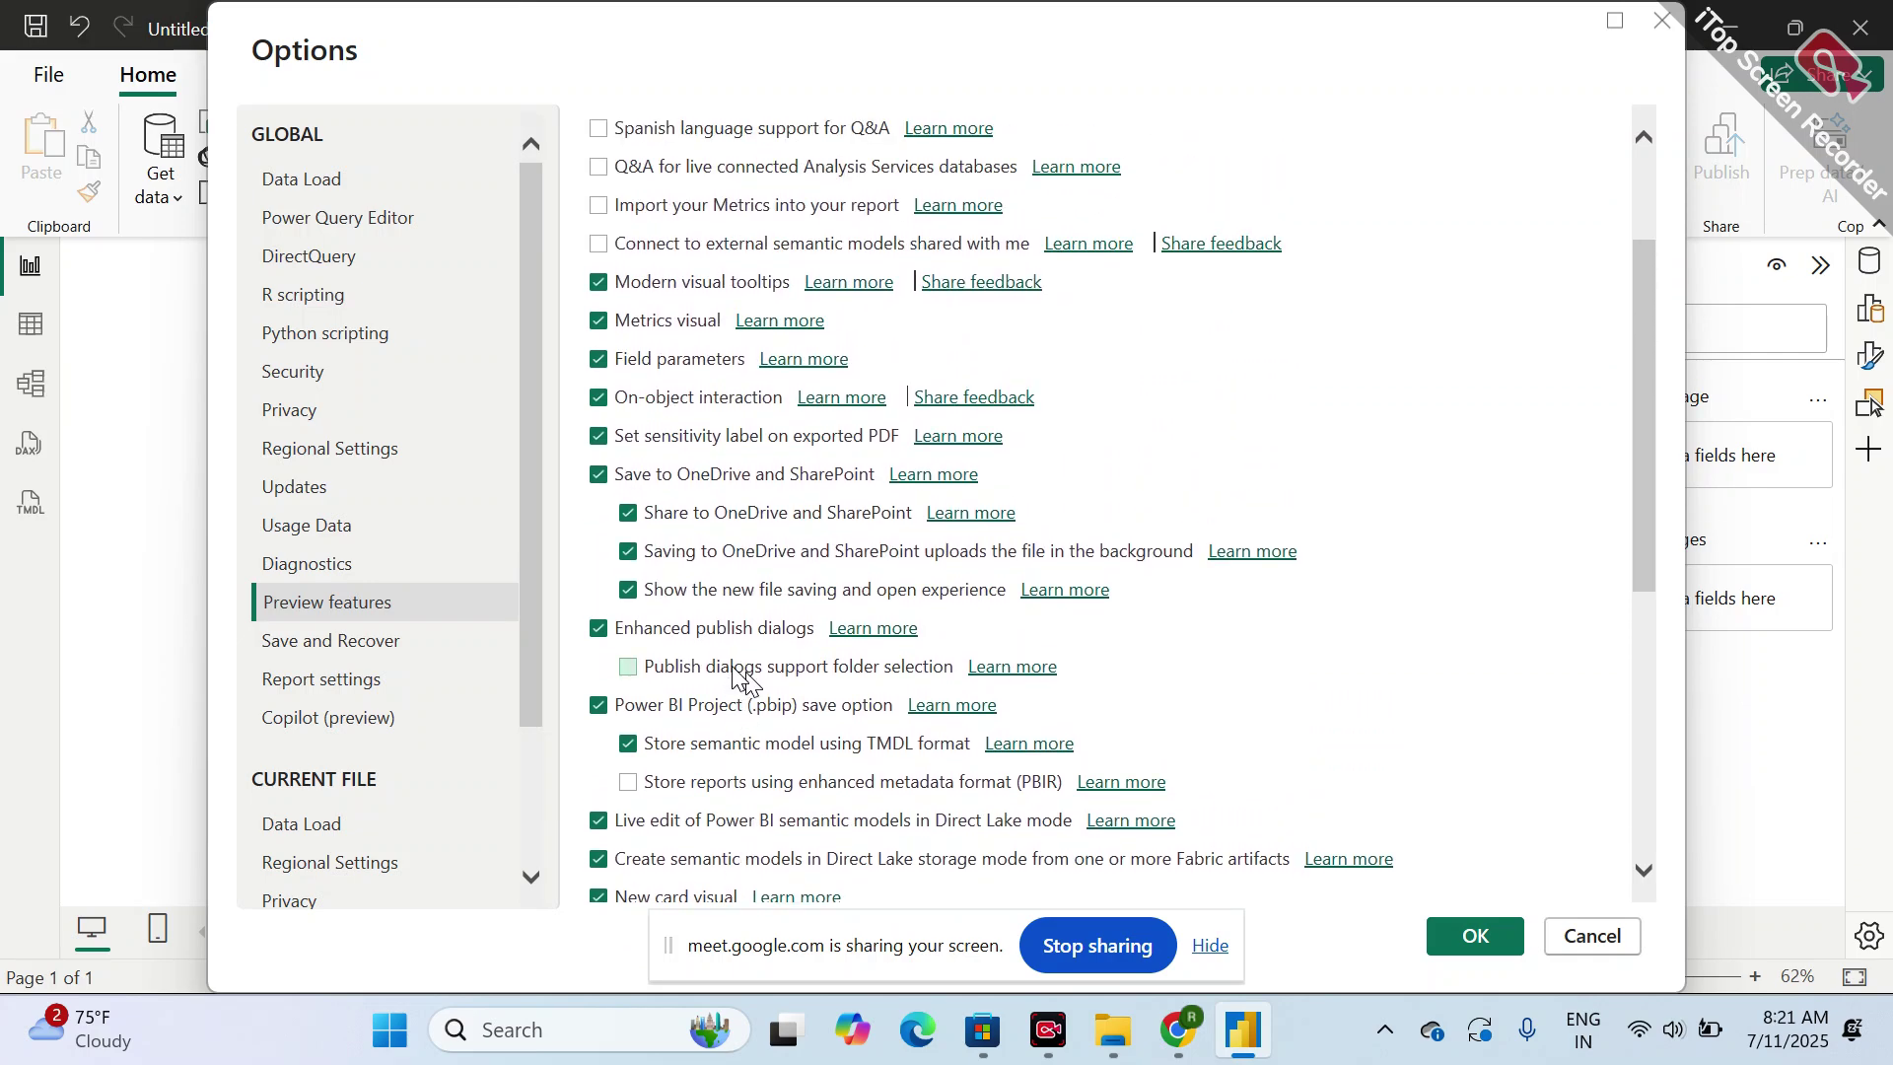
scroll(739, 655, up, 1)
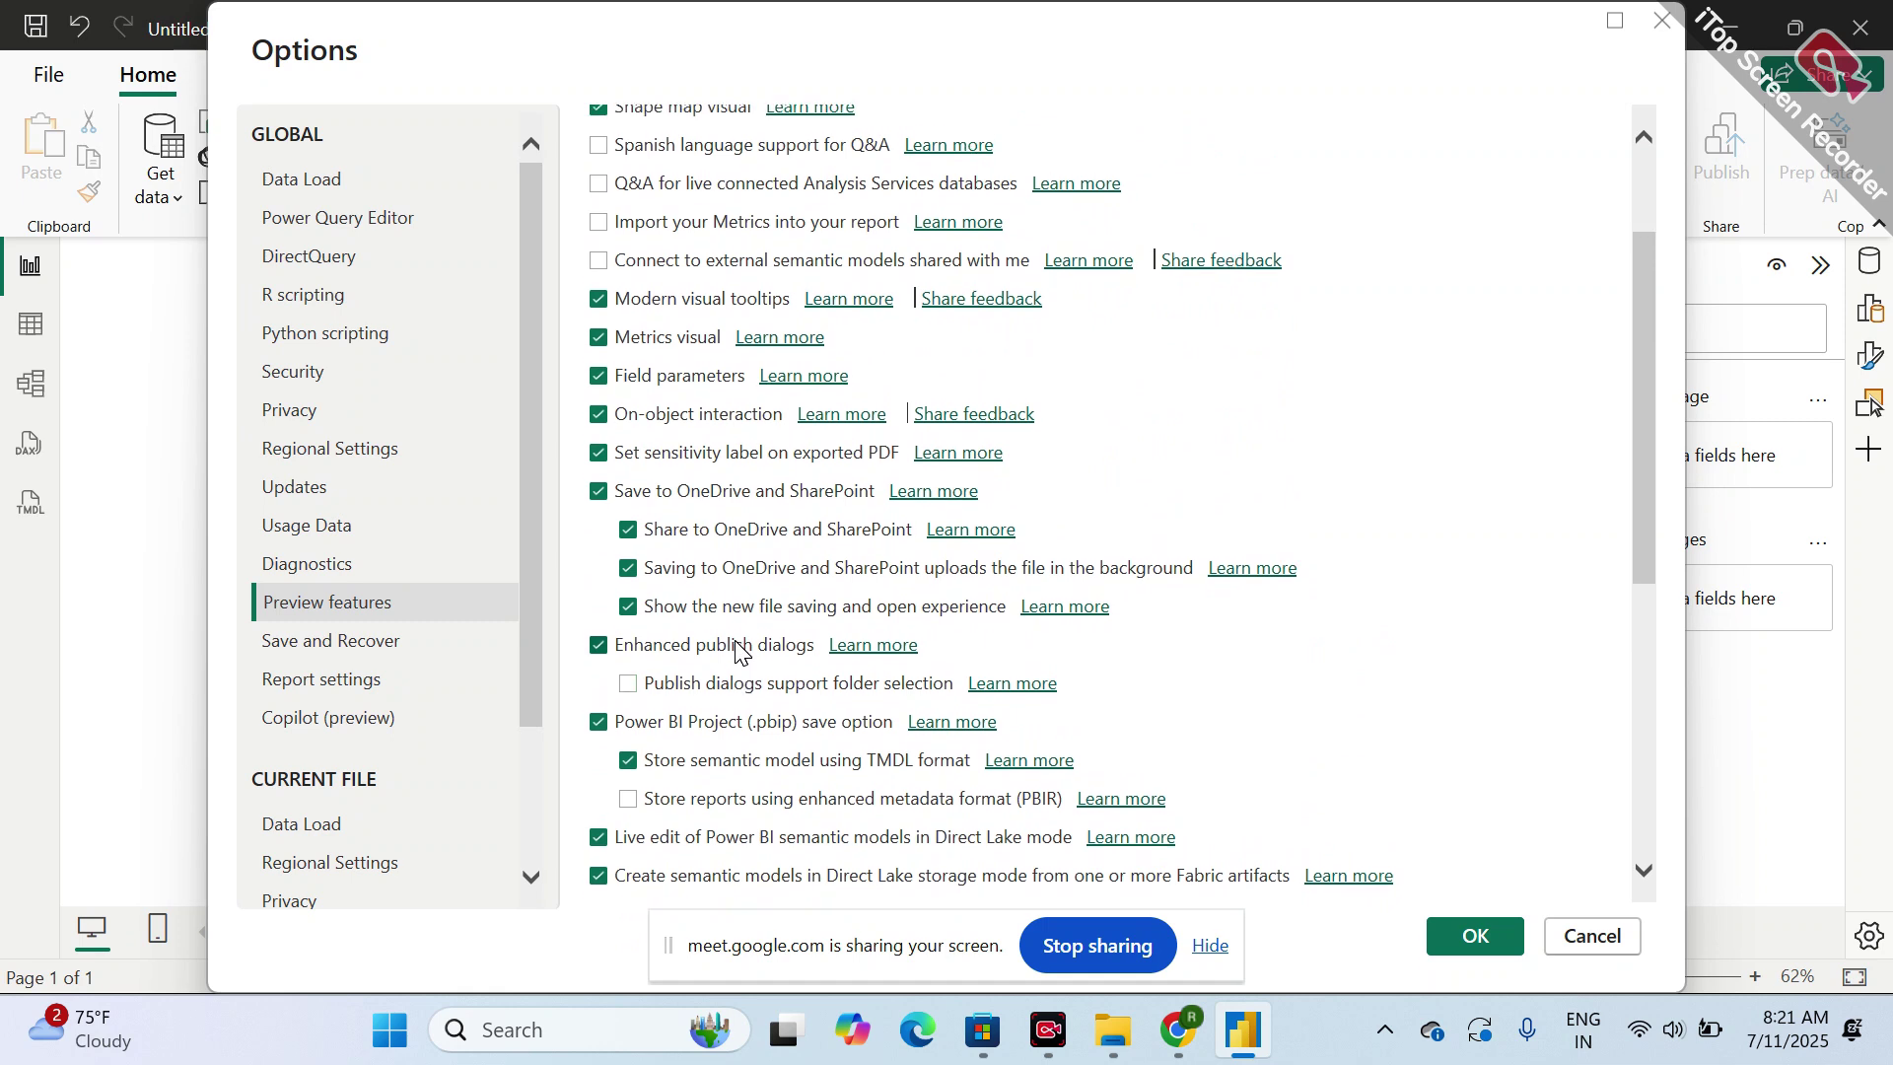
scroll(735, 640, up, 3)
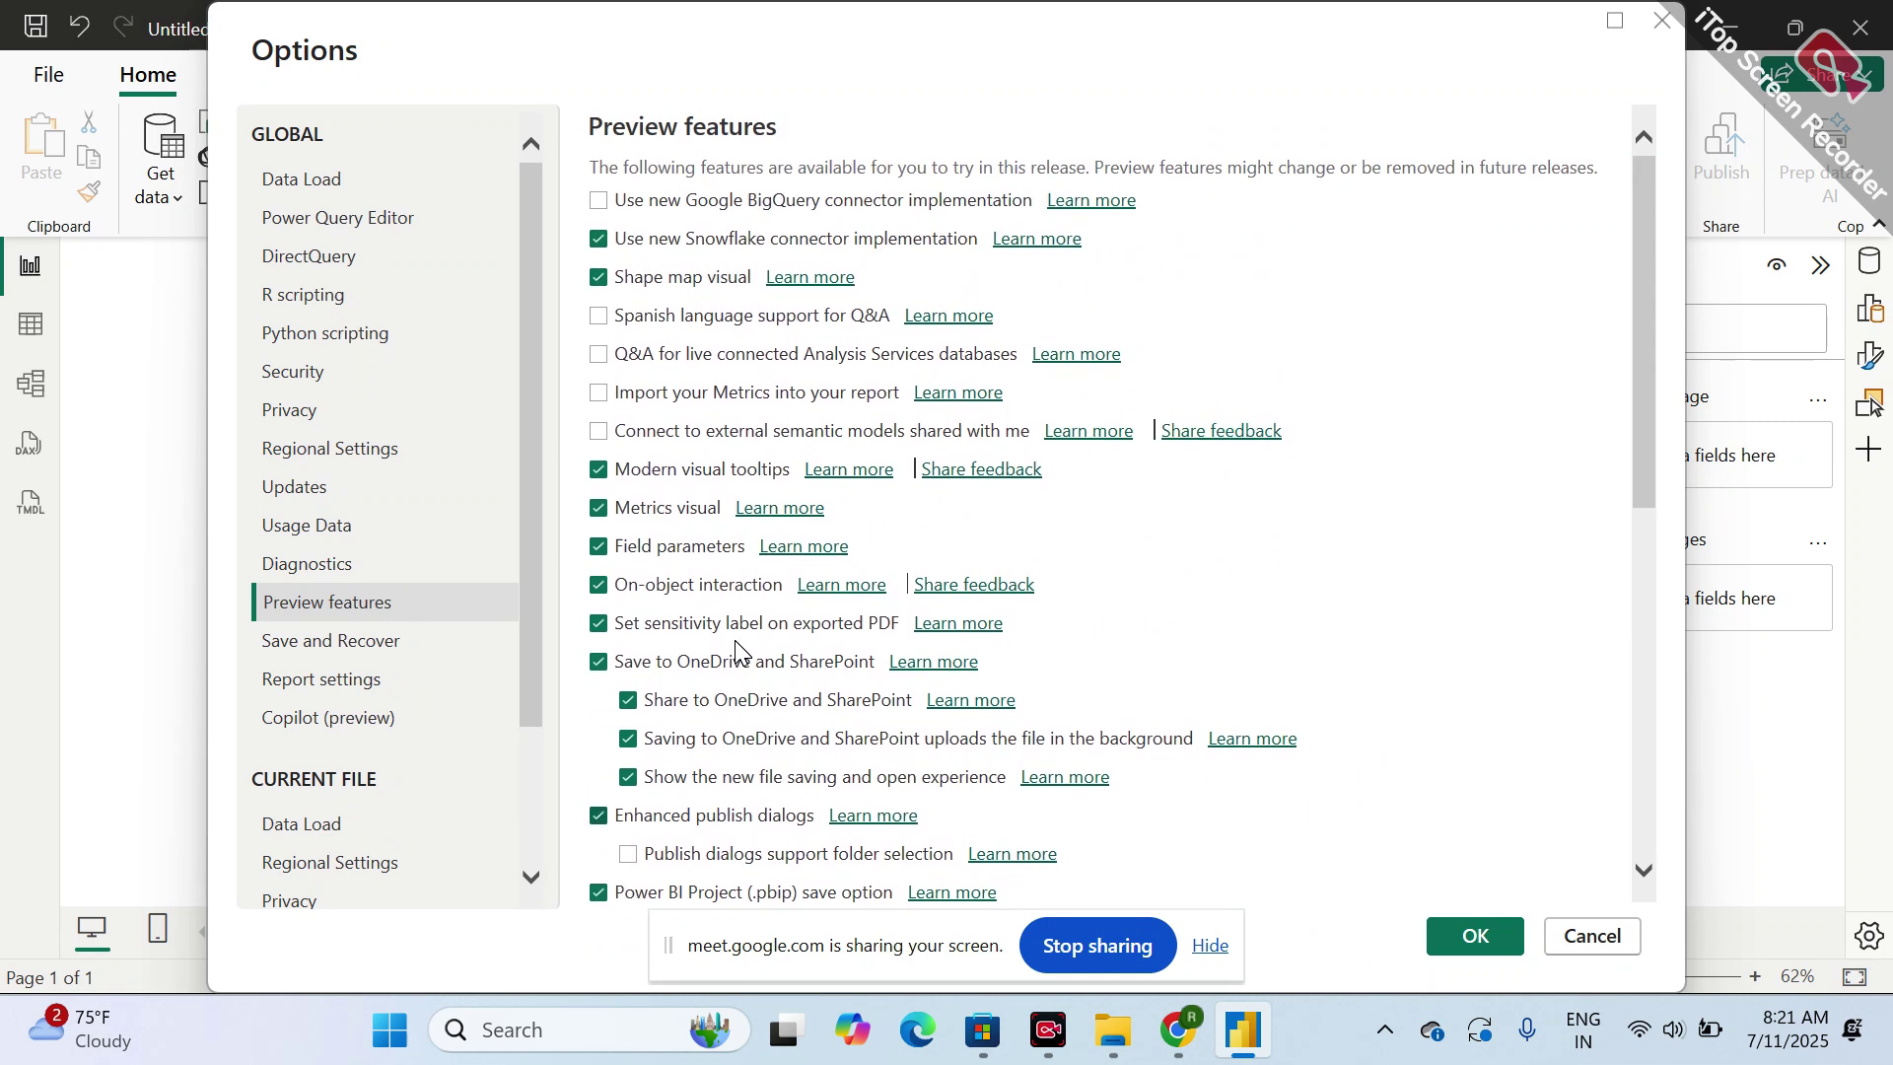
scroll(729, 325, down, 1)
click(694, 466)
click(694, 465)
click(1599, 929)
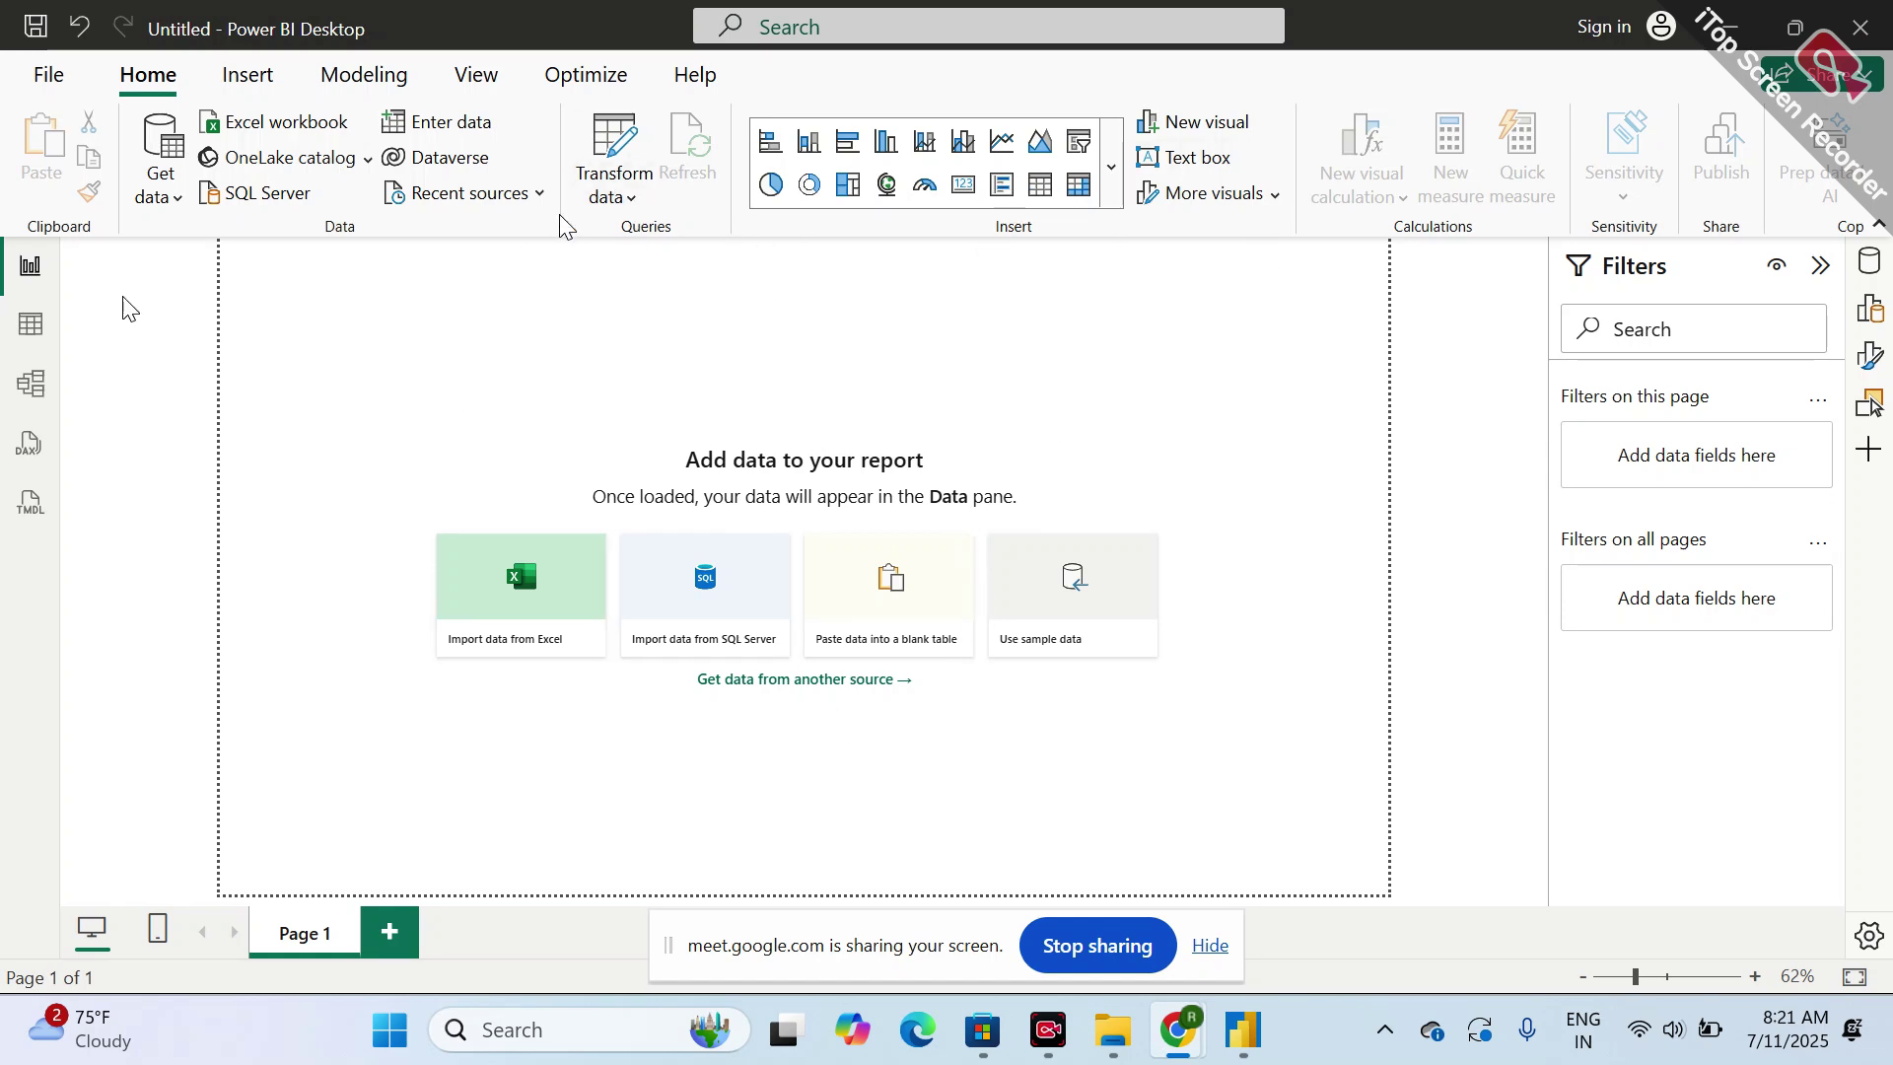
- Look at the Table view and the Model view of the blank report, and collapse the Properties pane in Model view
click(22, 326)
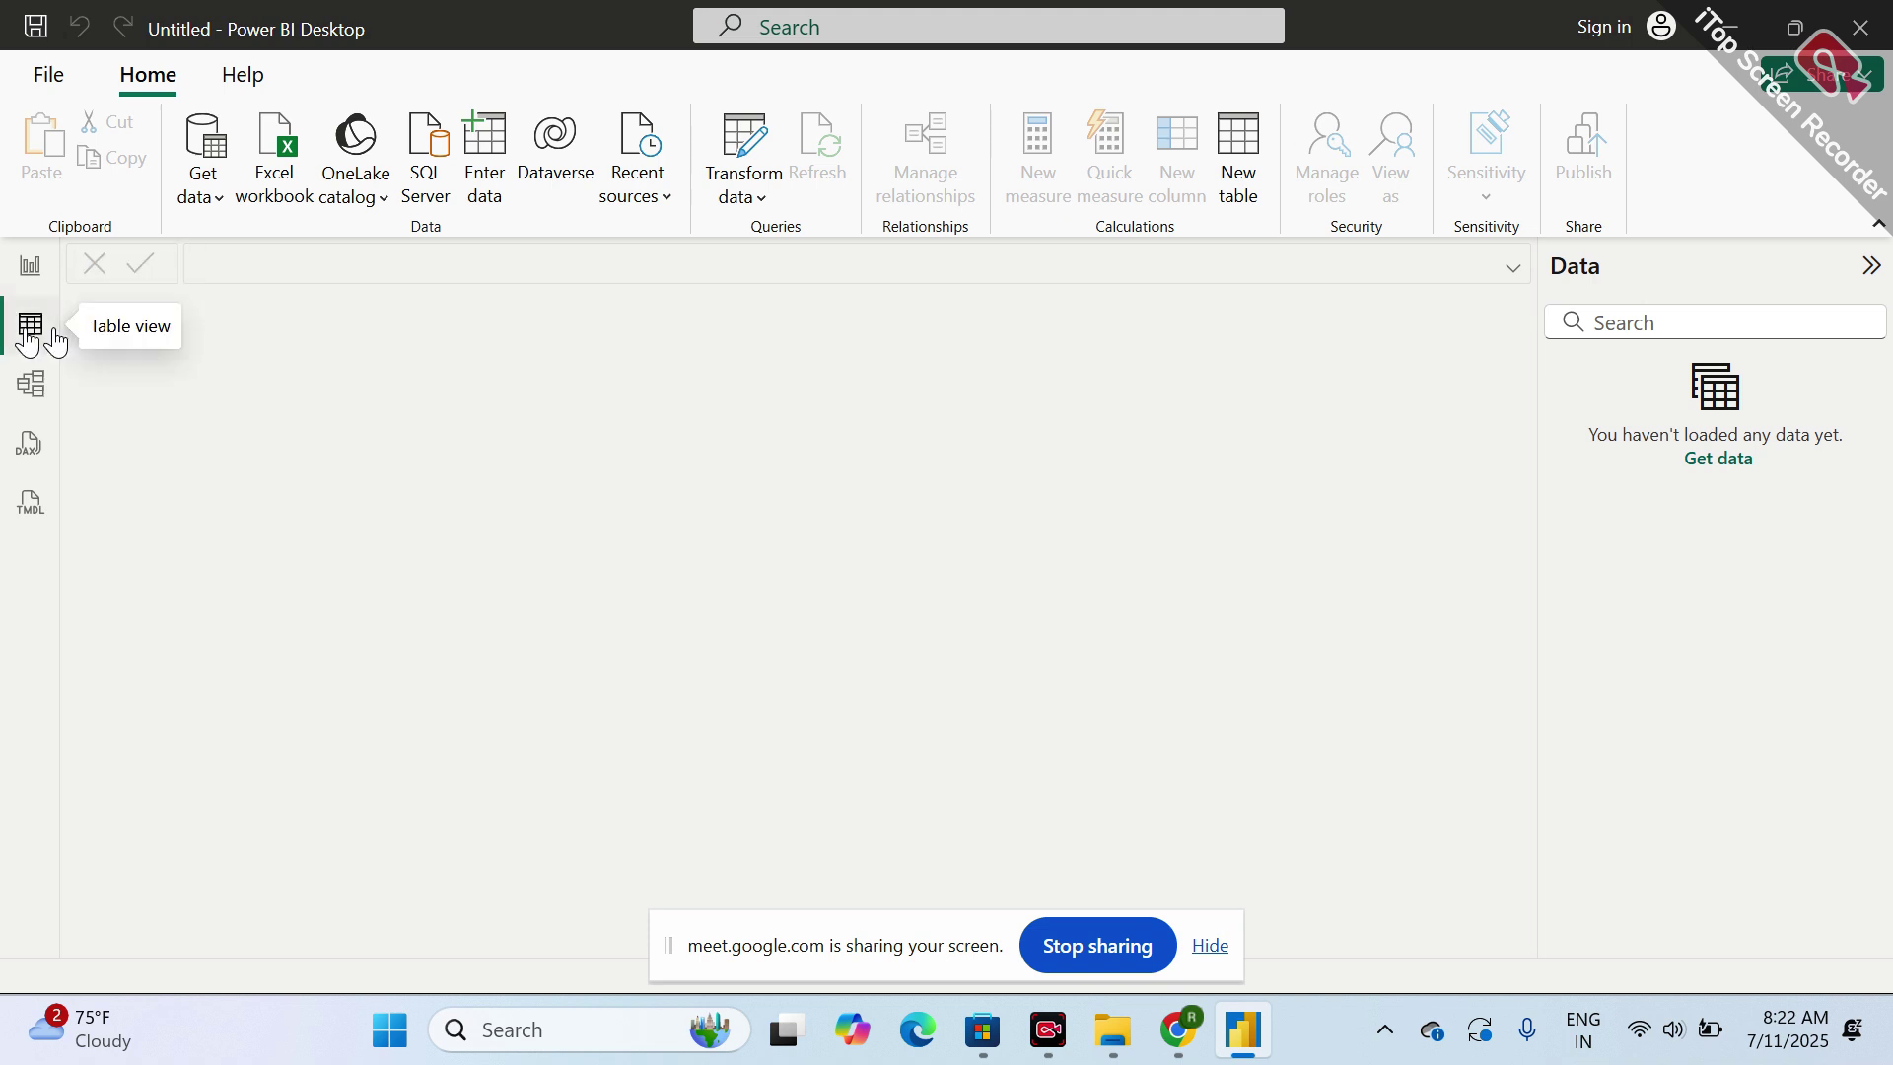
click(31, 384)
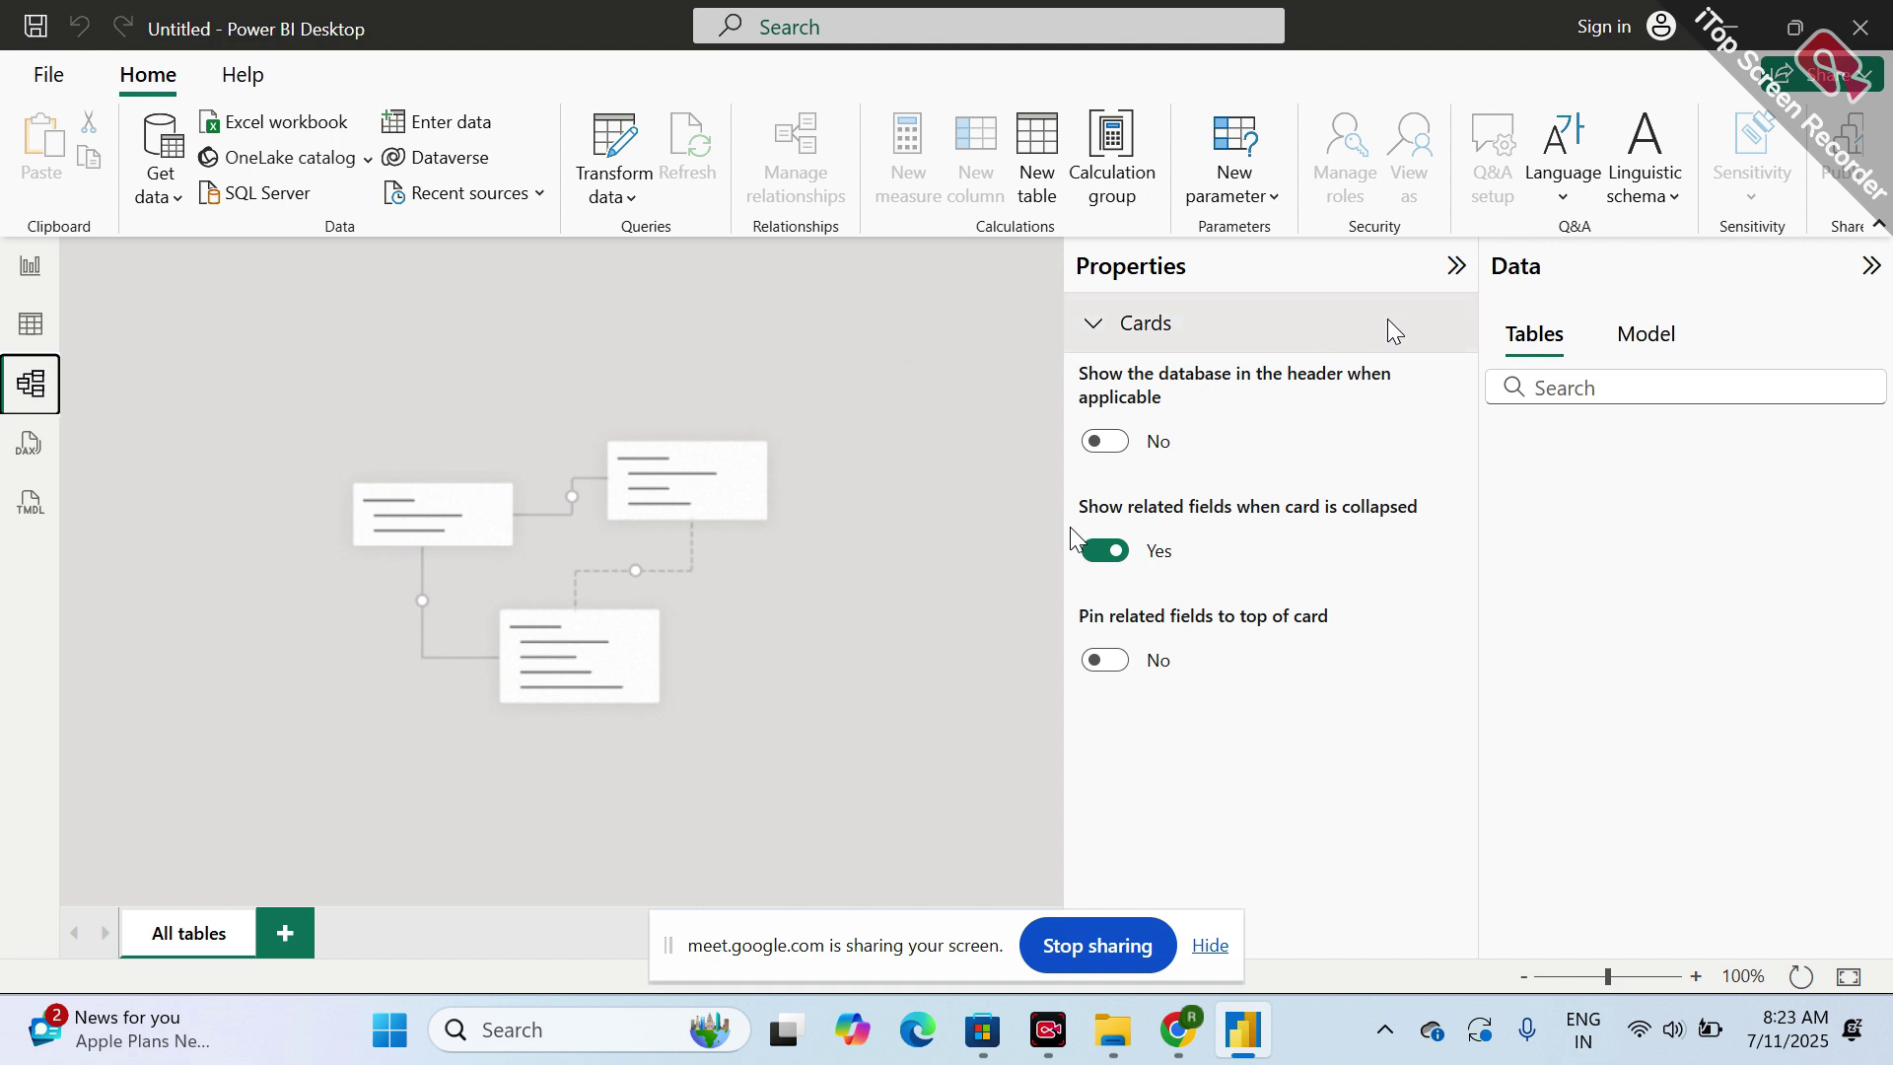
click(1455, 265)
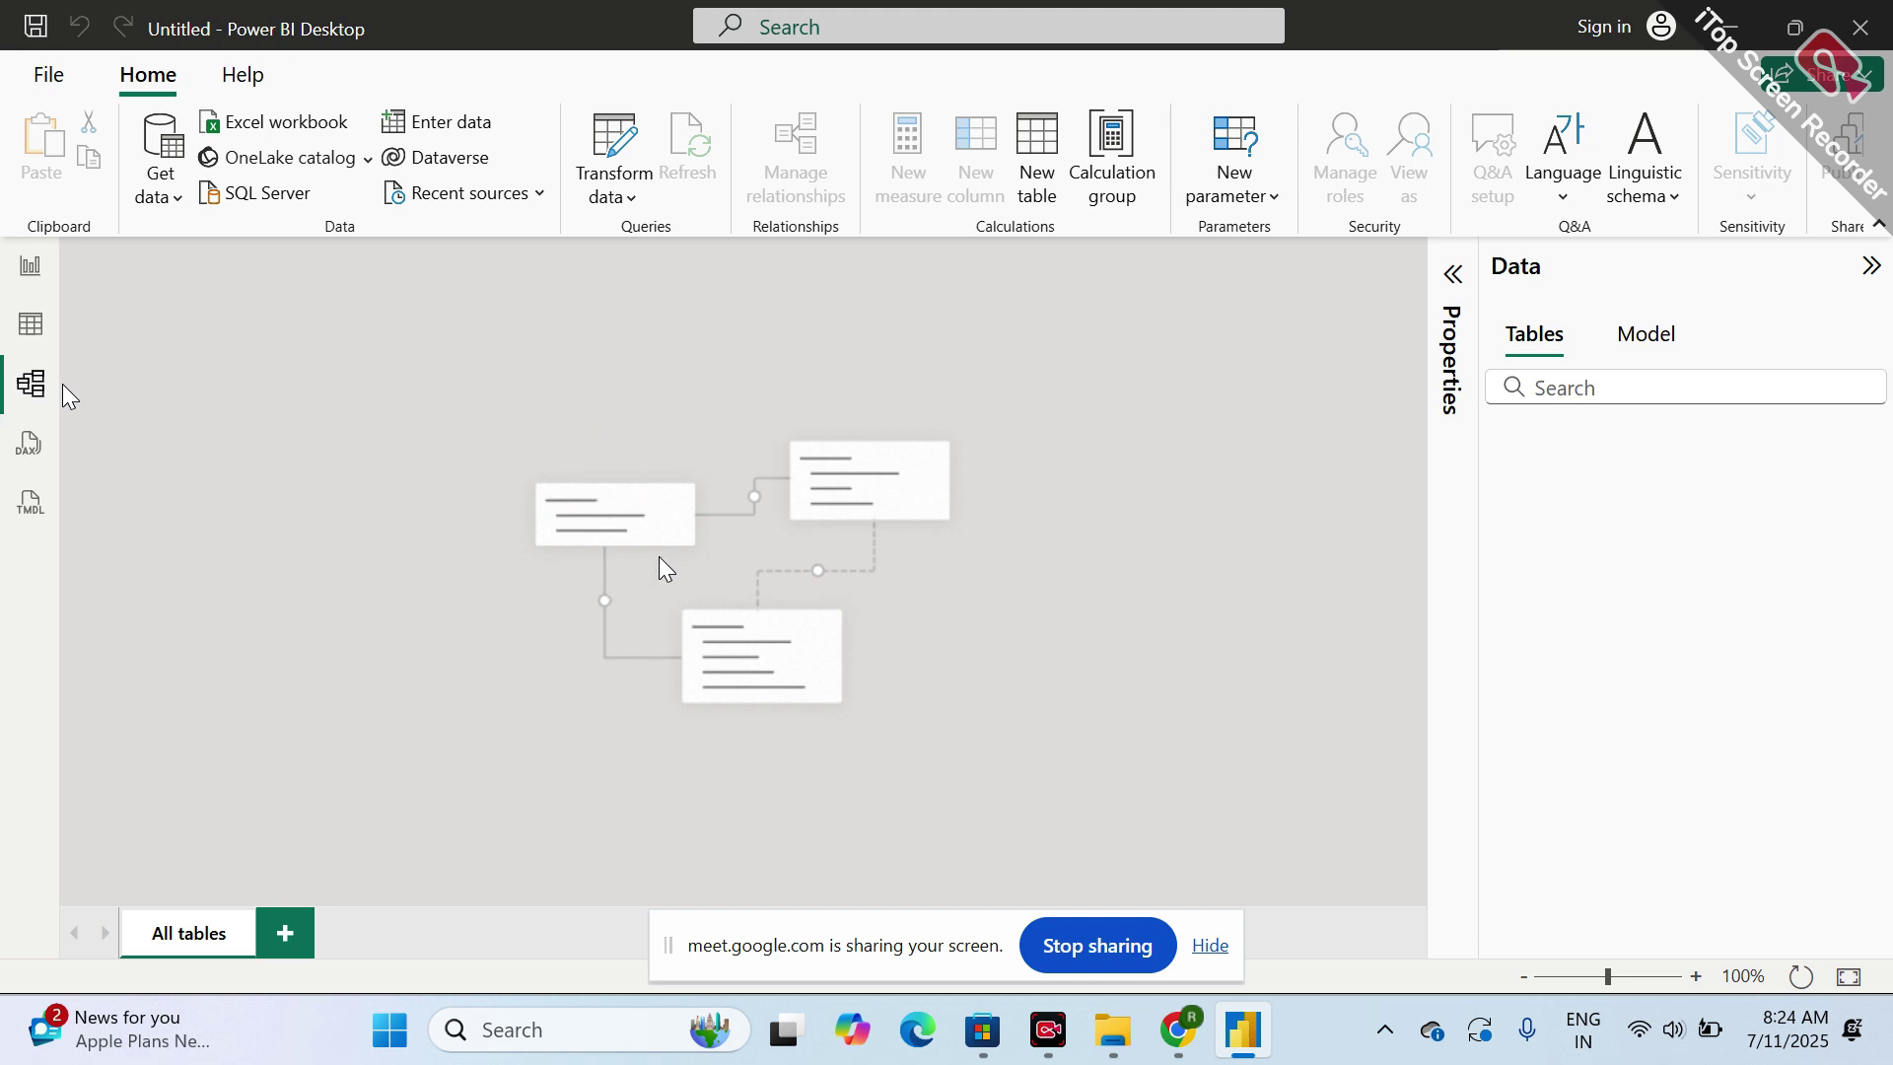
- Compare the Report view with the Model view, ending on the blank report canvas
click(30, 266)
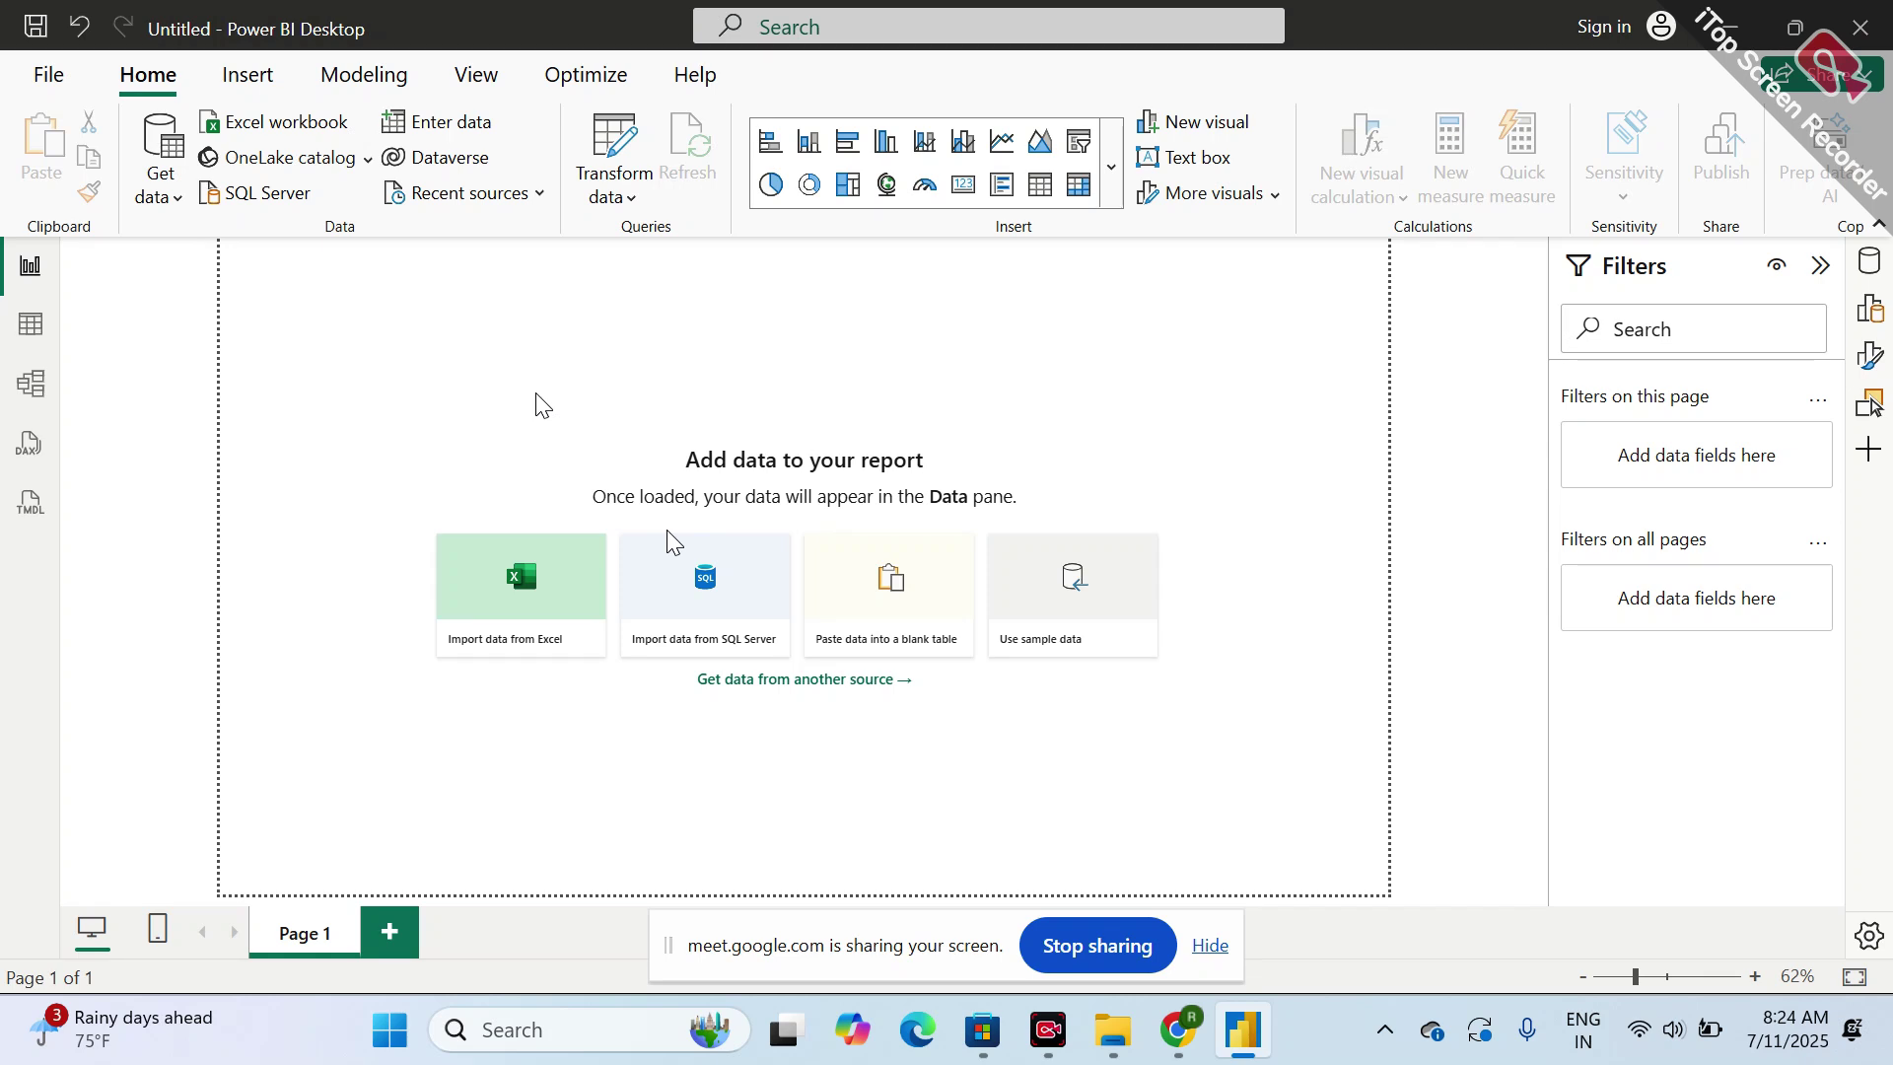
click(31, 383)
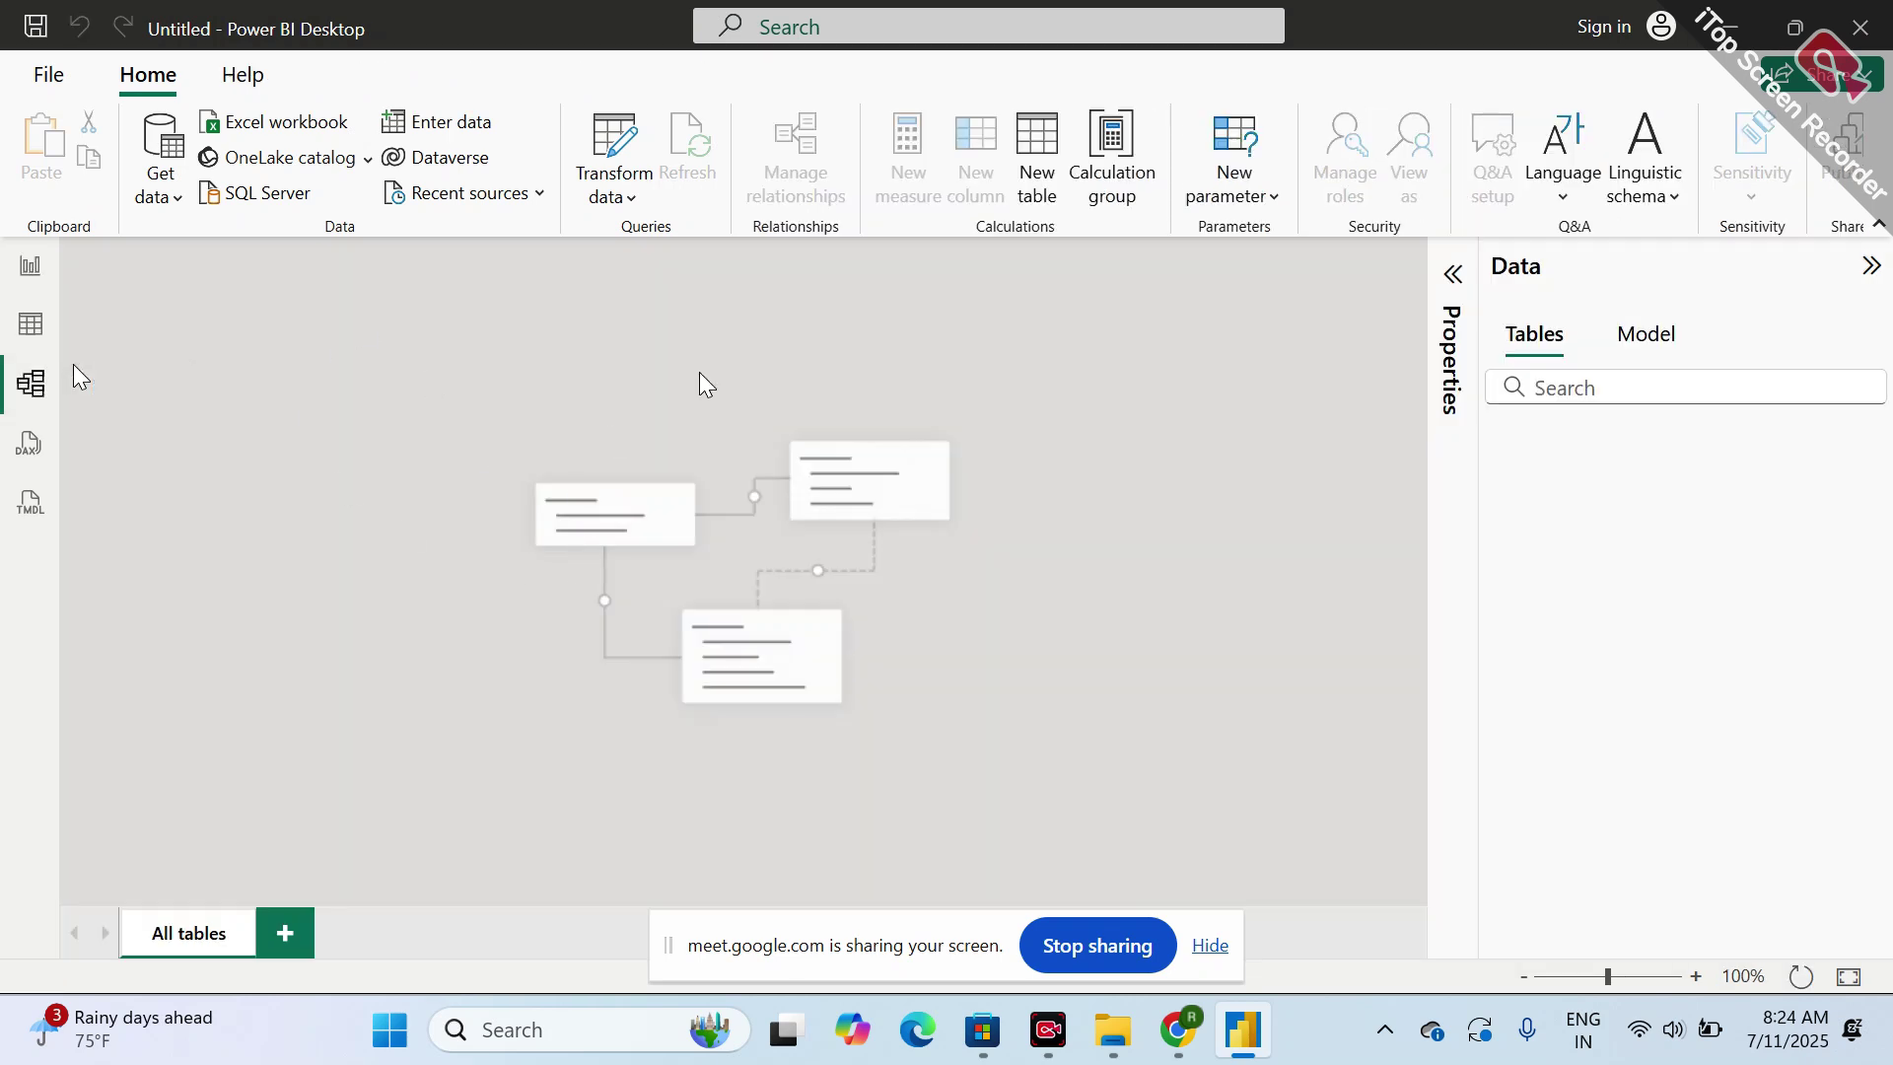
click(41, 264)
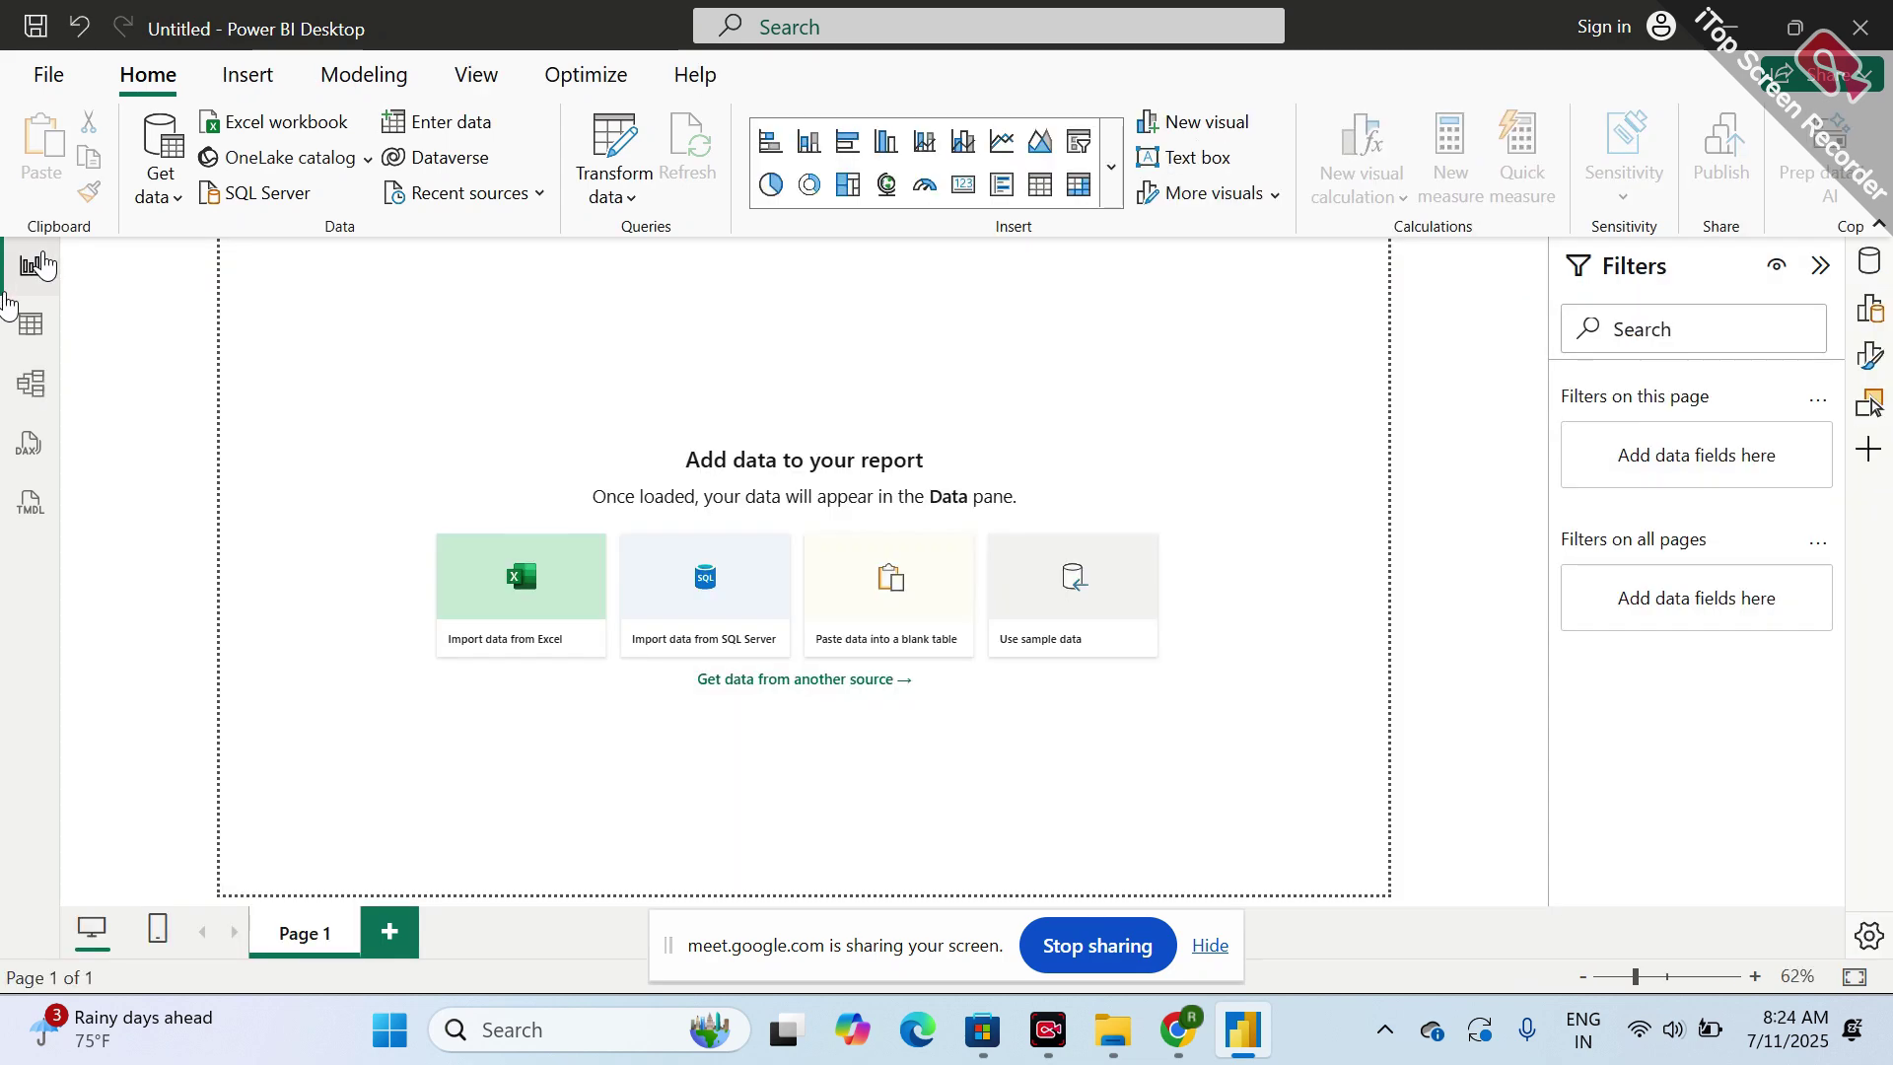
- Look at the DAX query view, dismissing its introduction, and return to the Report view
click(25, 456)
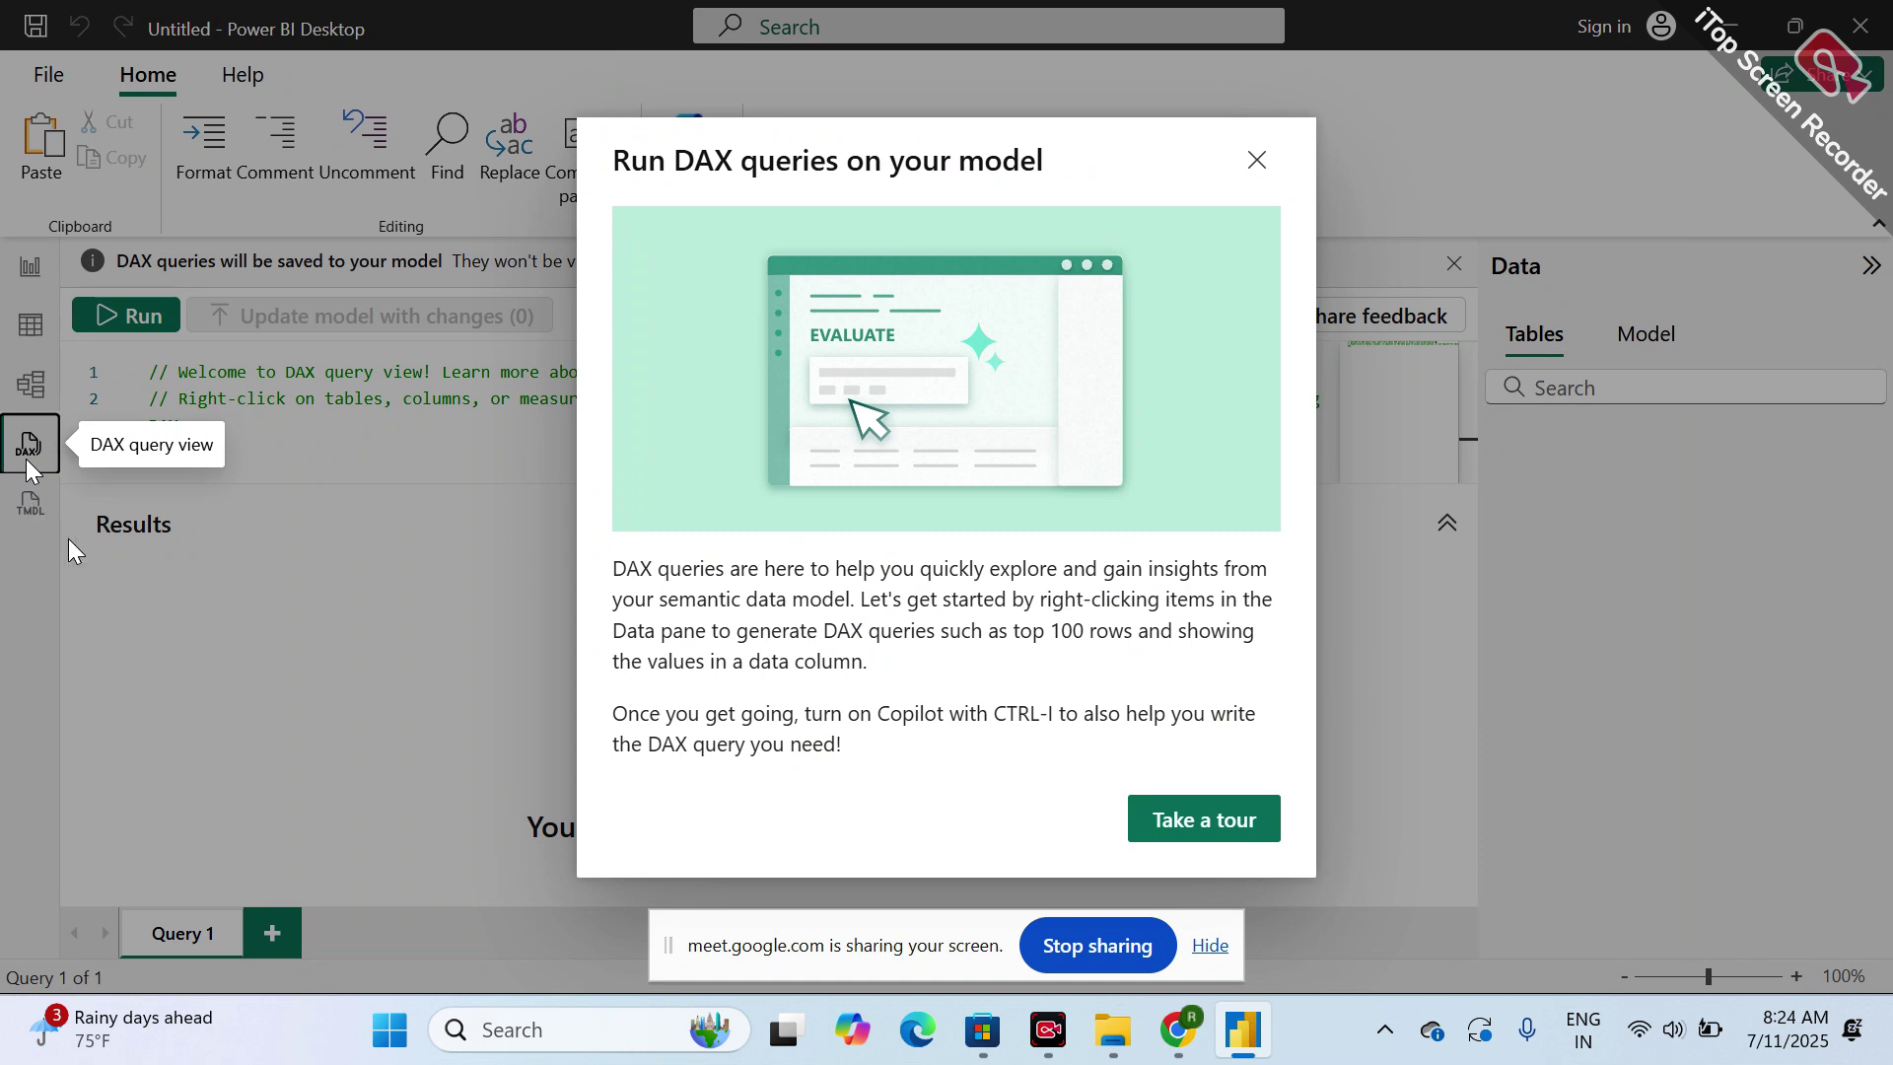
click(1256, 162)
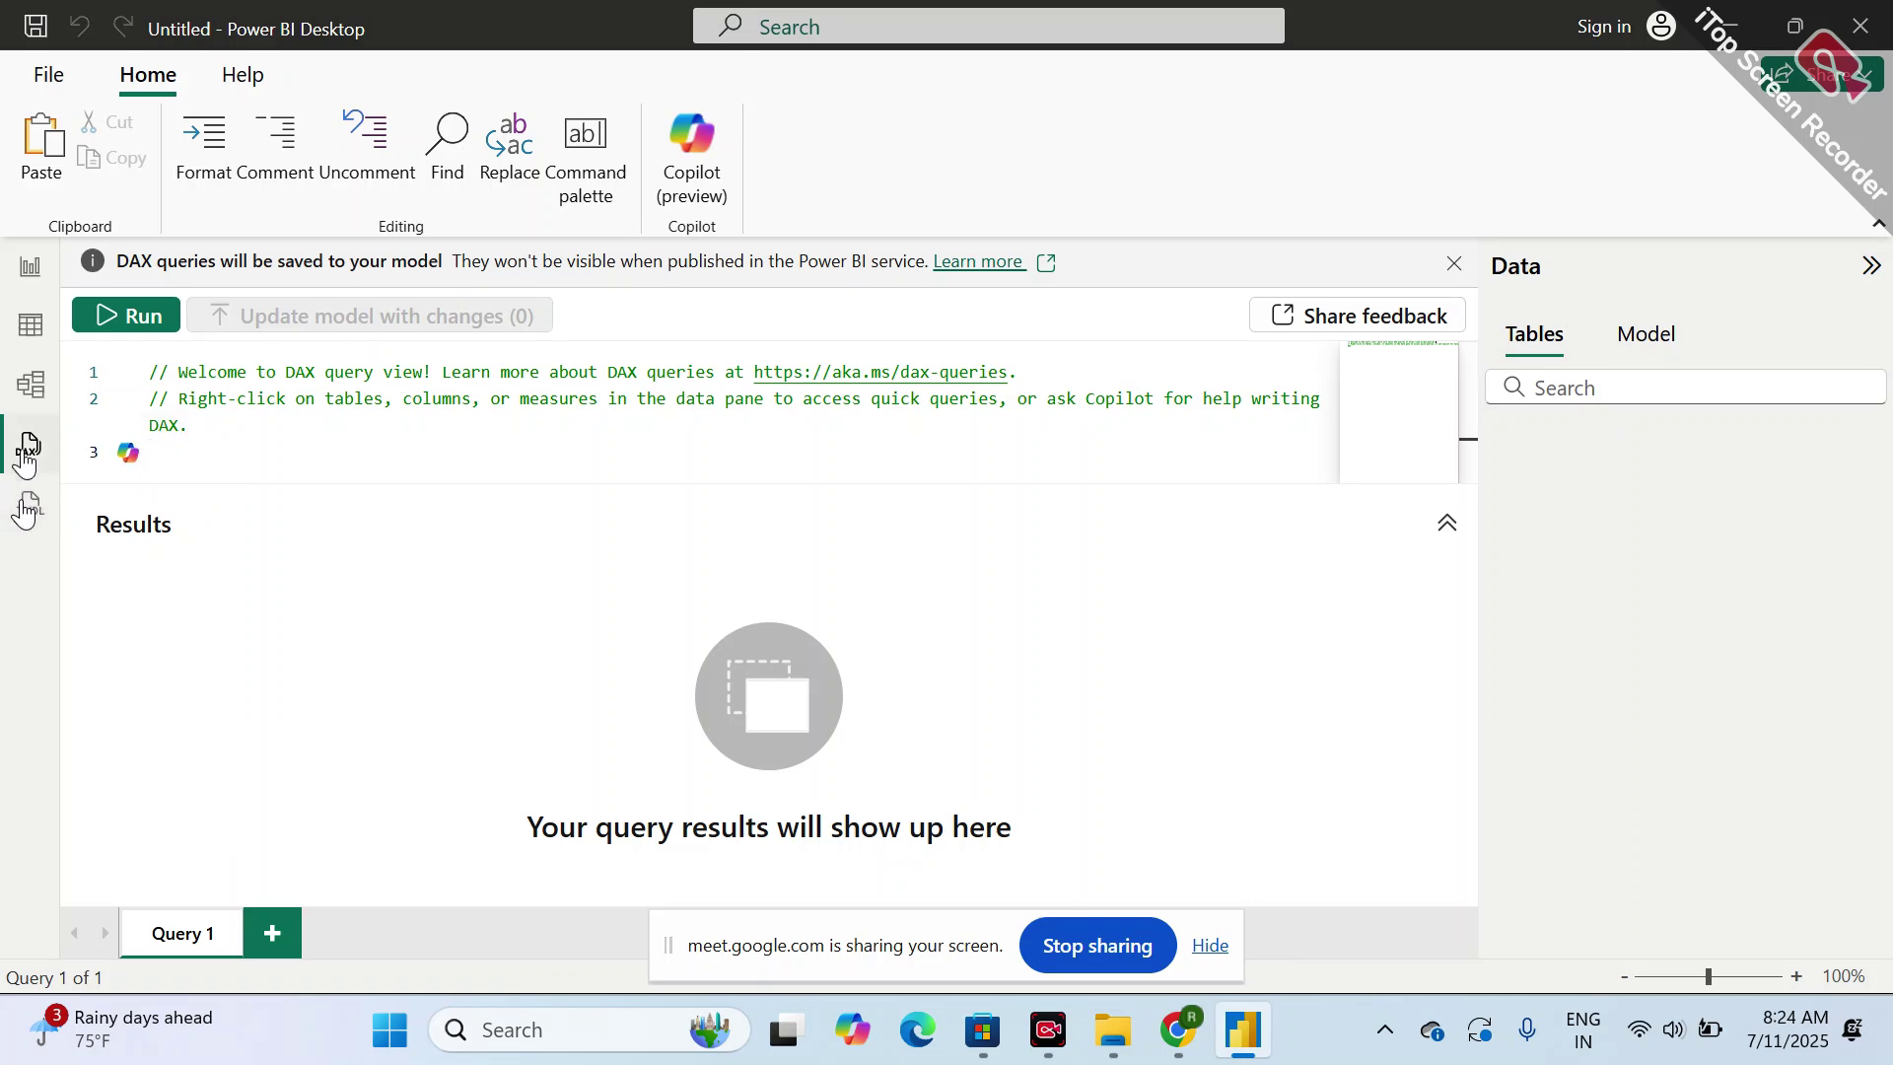
click(24, 325)
click(30, 264)
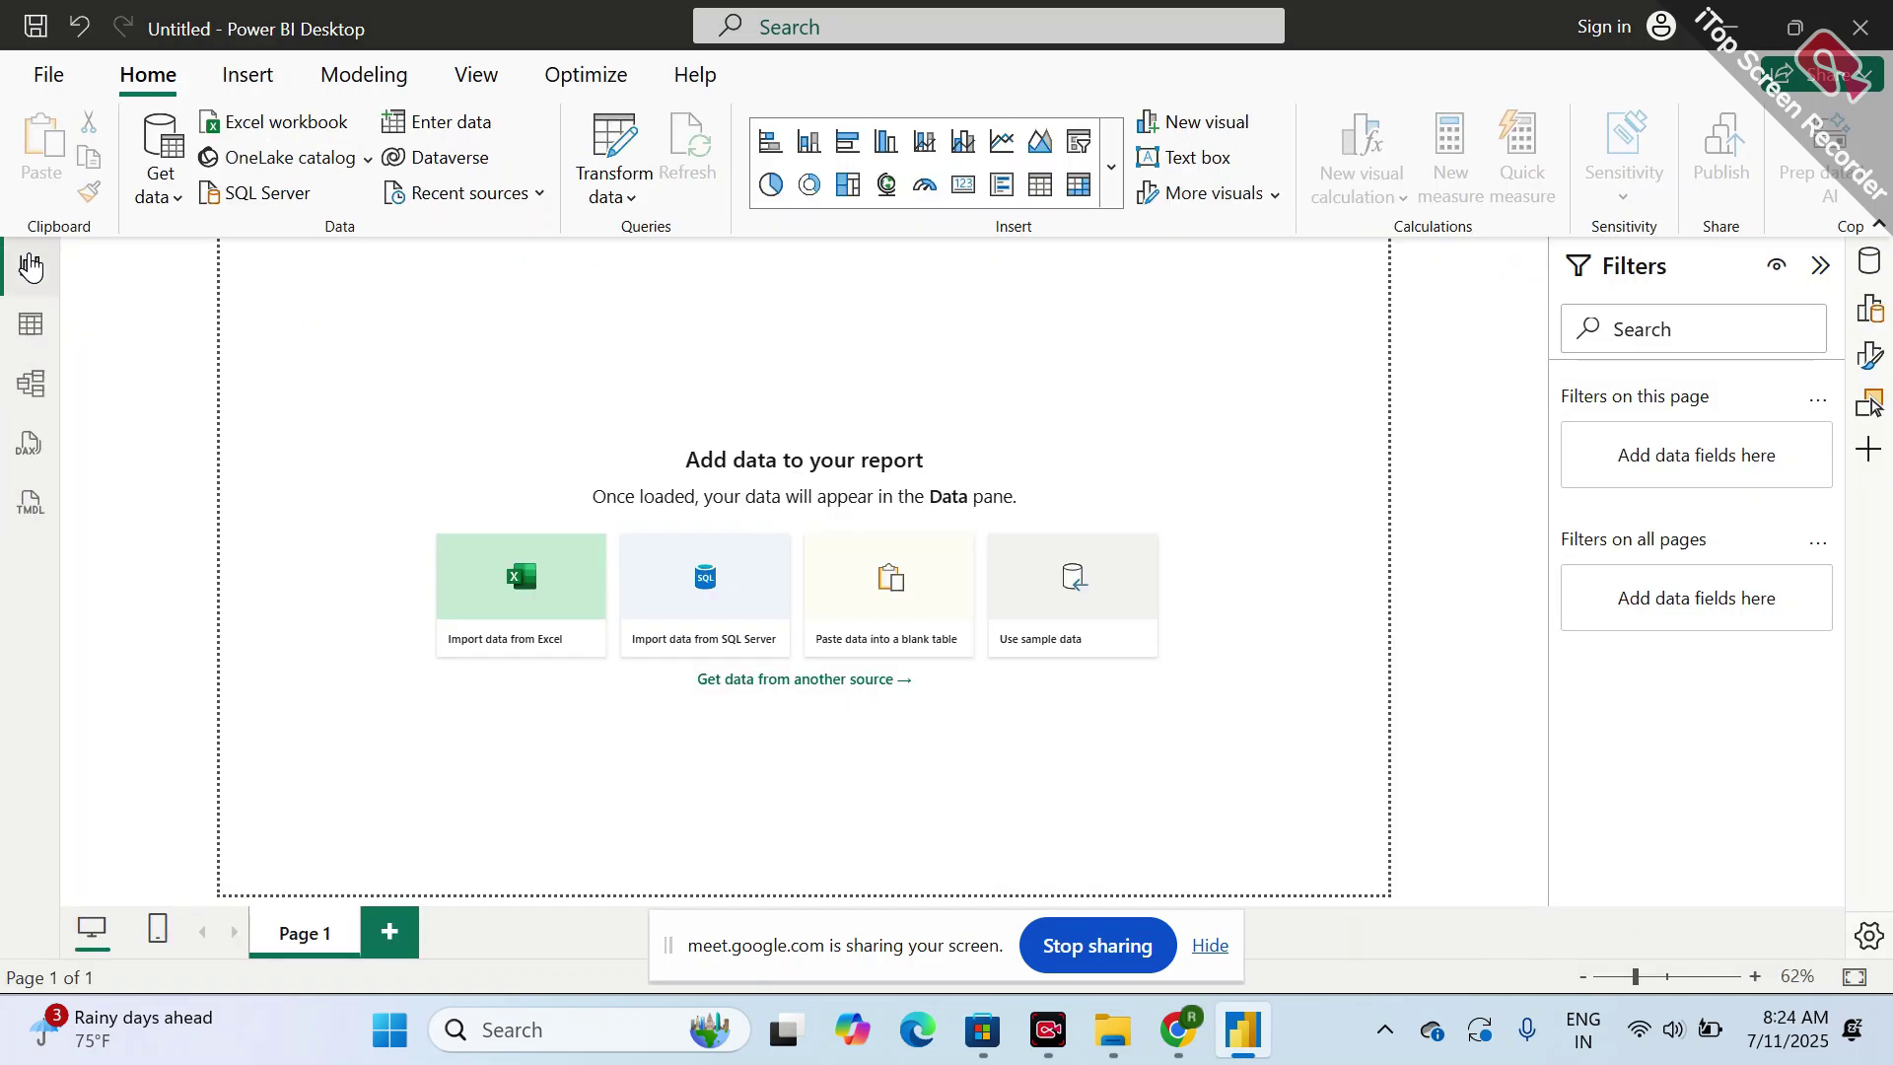
- Revisit the Model view briefly, and add a second page to the report in Report view
click(36, 378)
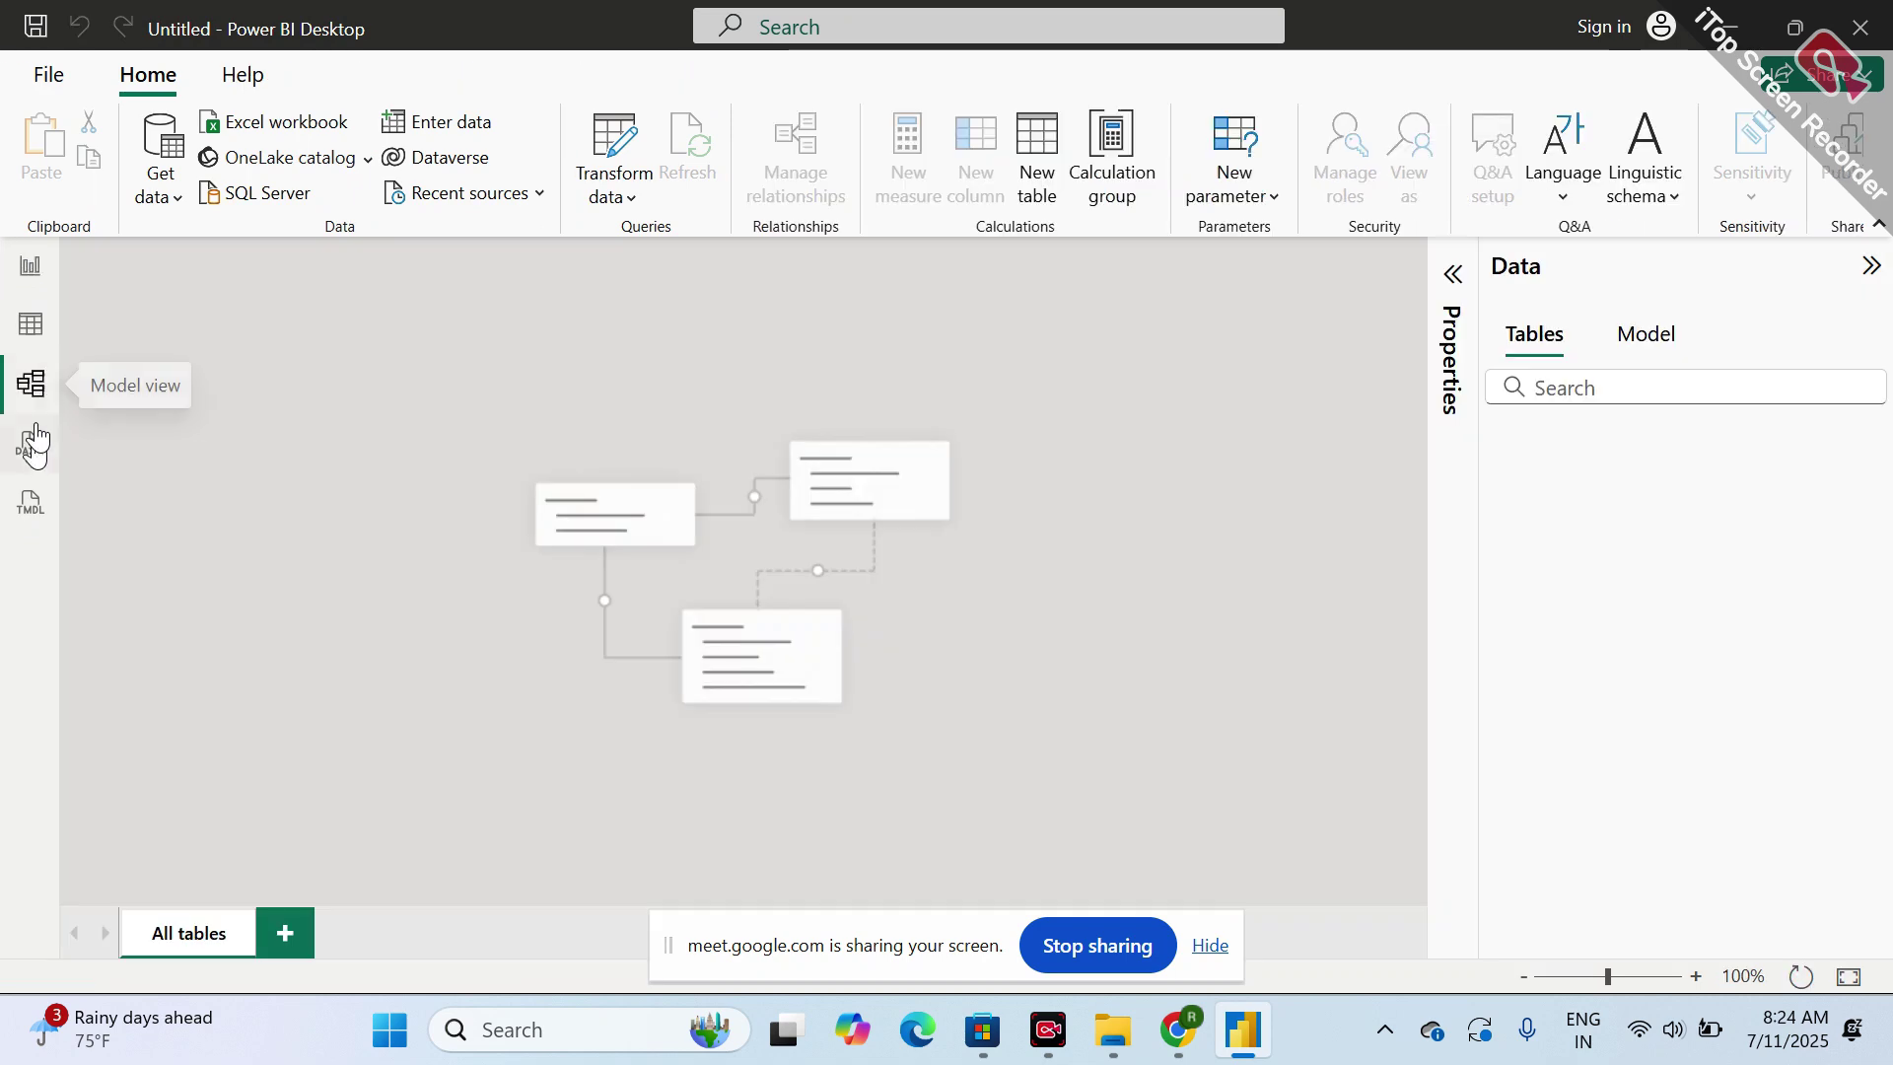
click(33, 272)
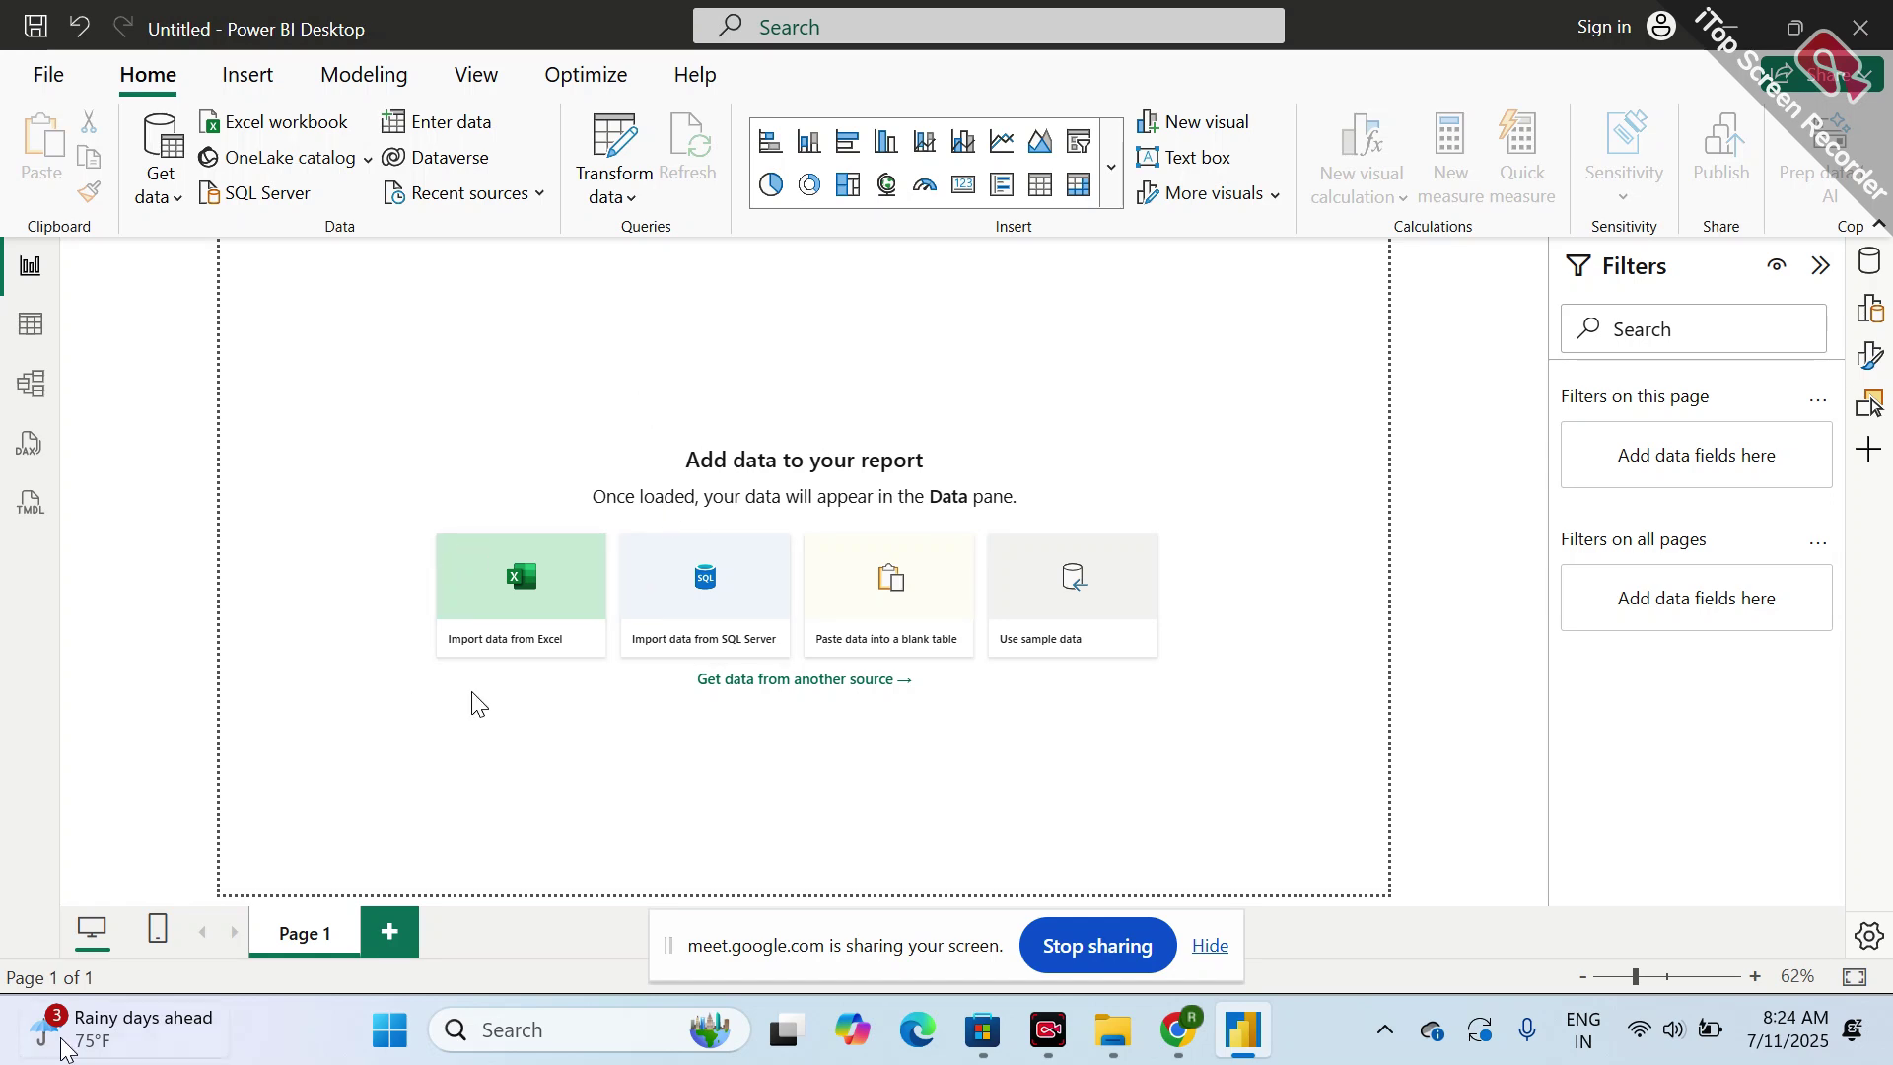
click(390, 931)
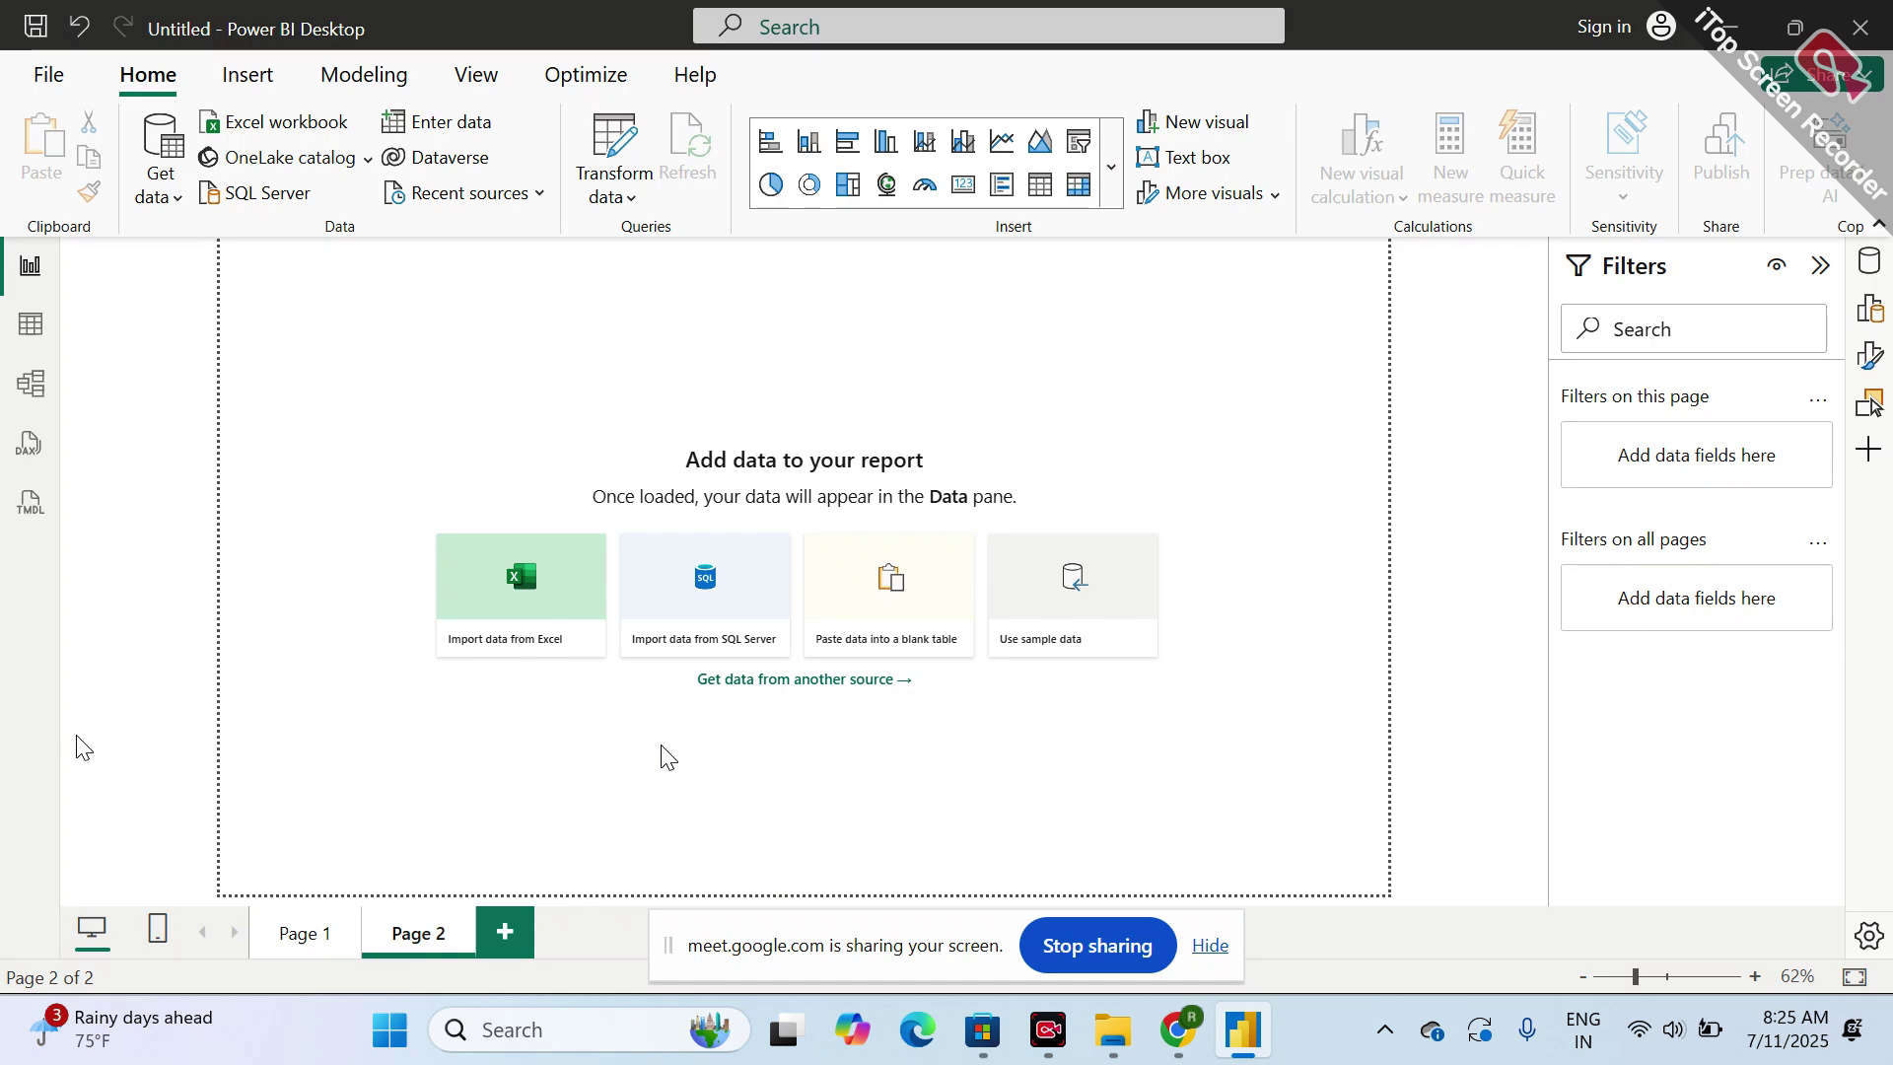
- Open TMDL view and its Learn more article, and read through the advantages and the Script to TMDL section
click(28, 510)
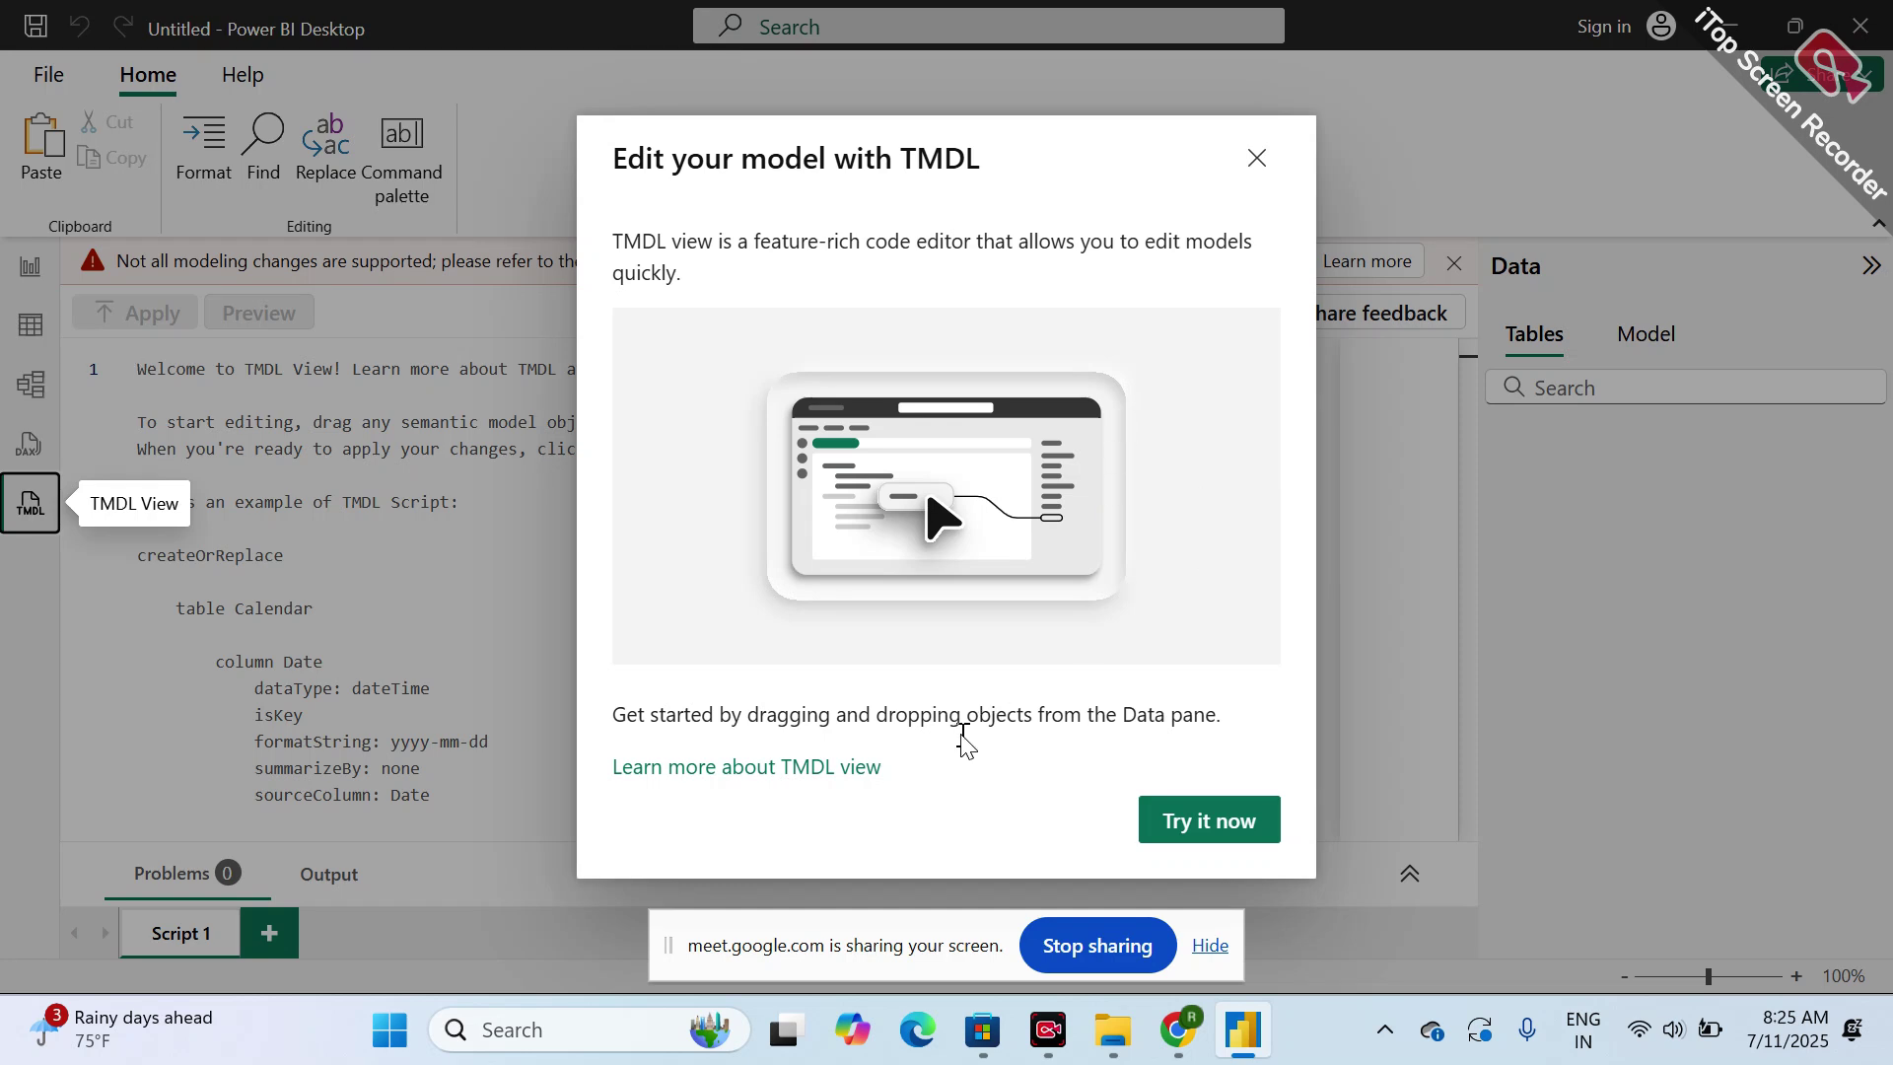
click(856, 777)
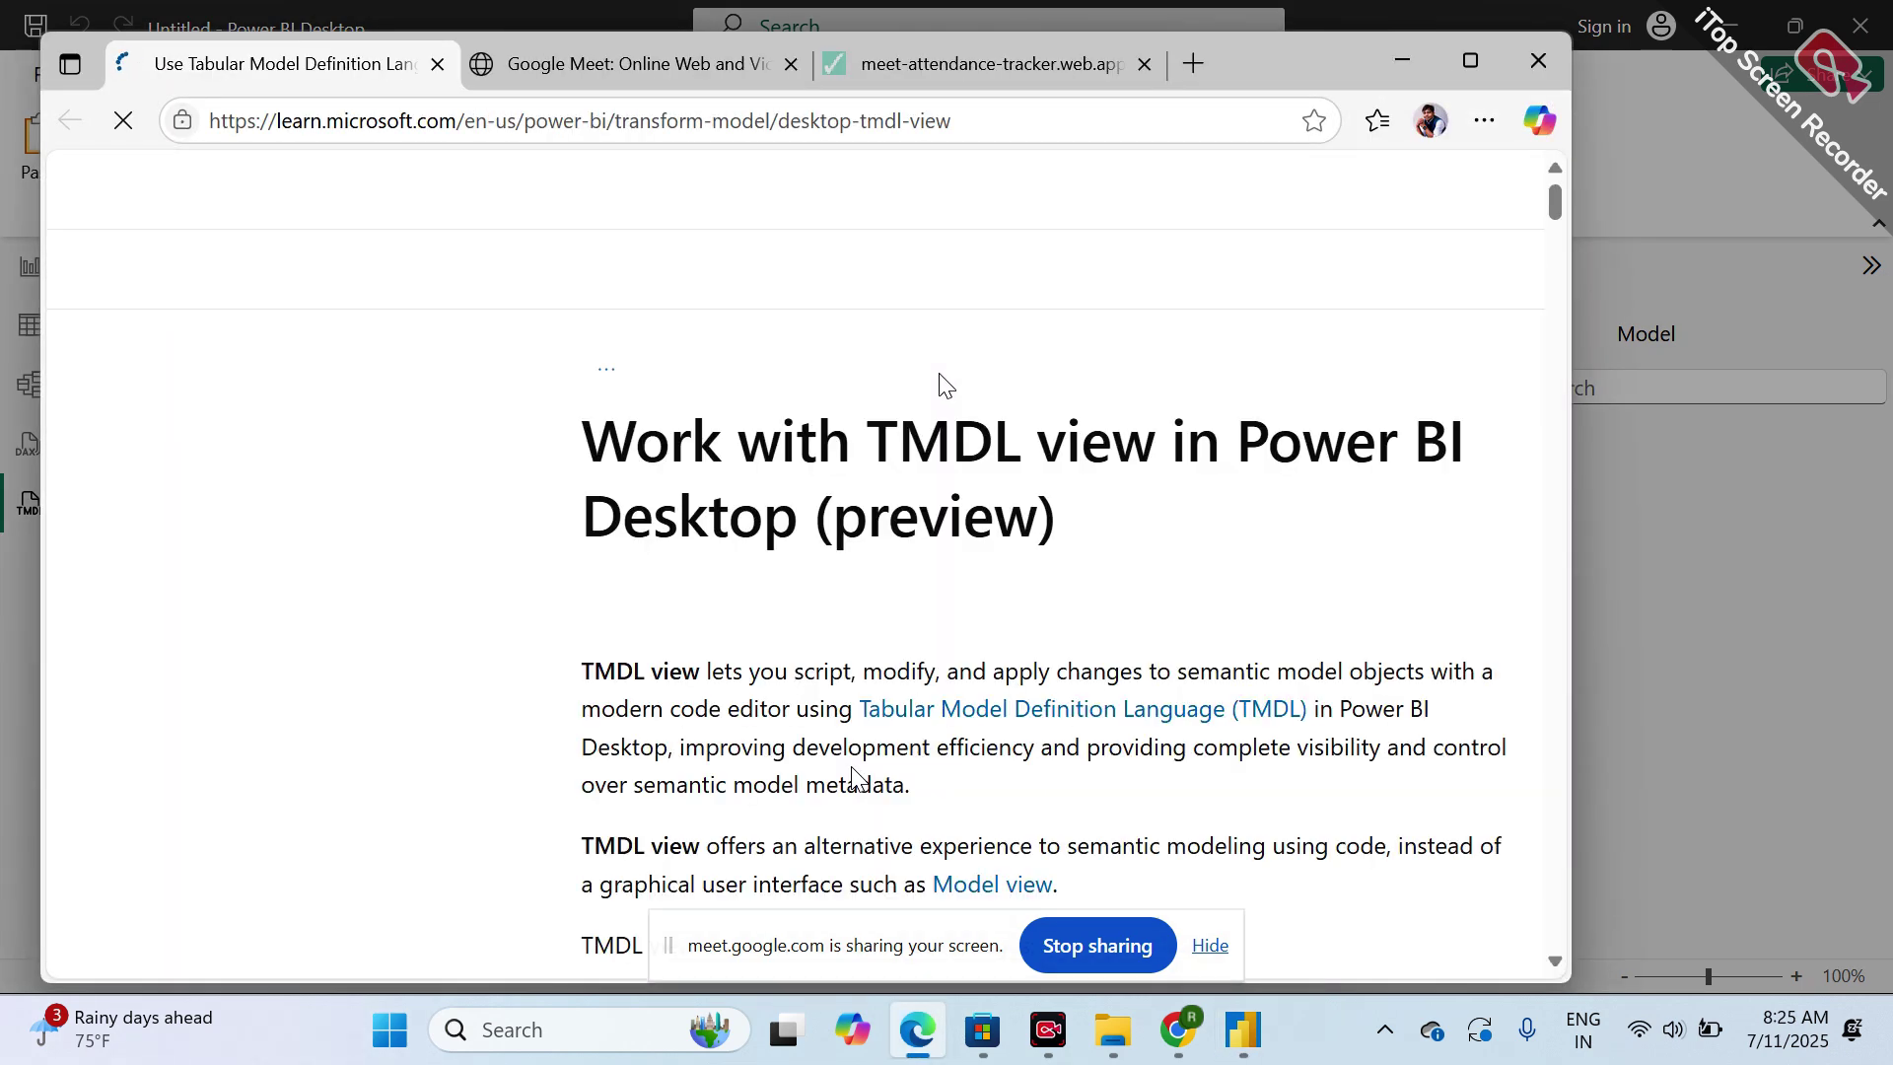
scroll(1039, 553, down, 2)
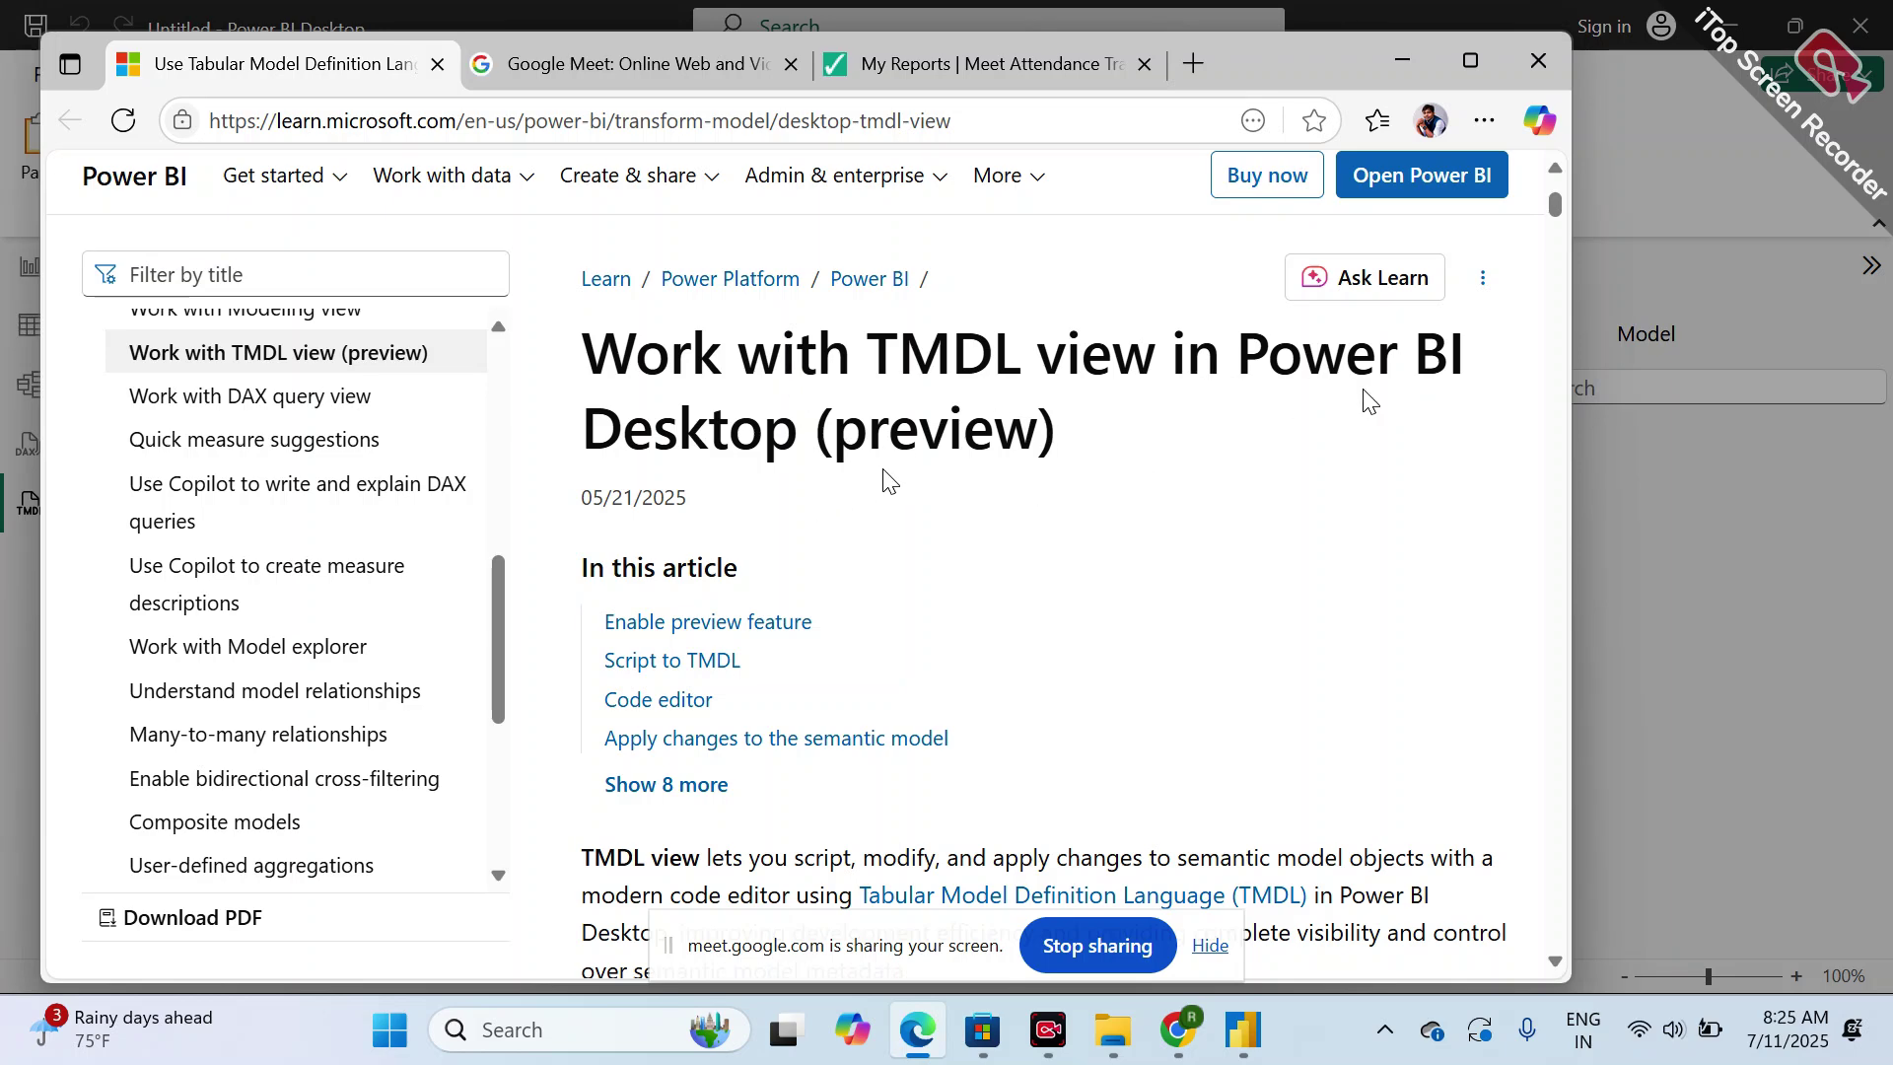
scroll(1035, 591, down, 2)
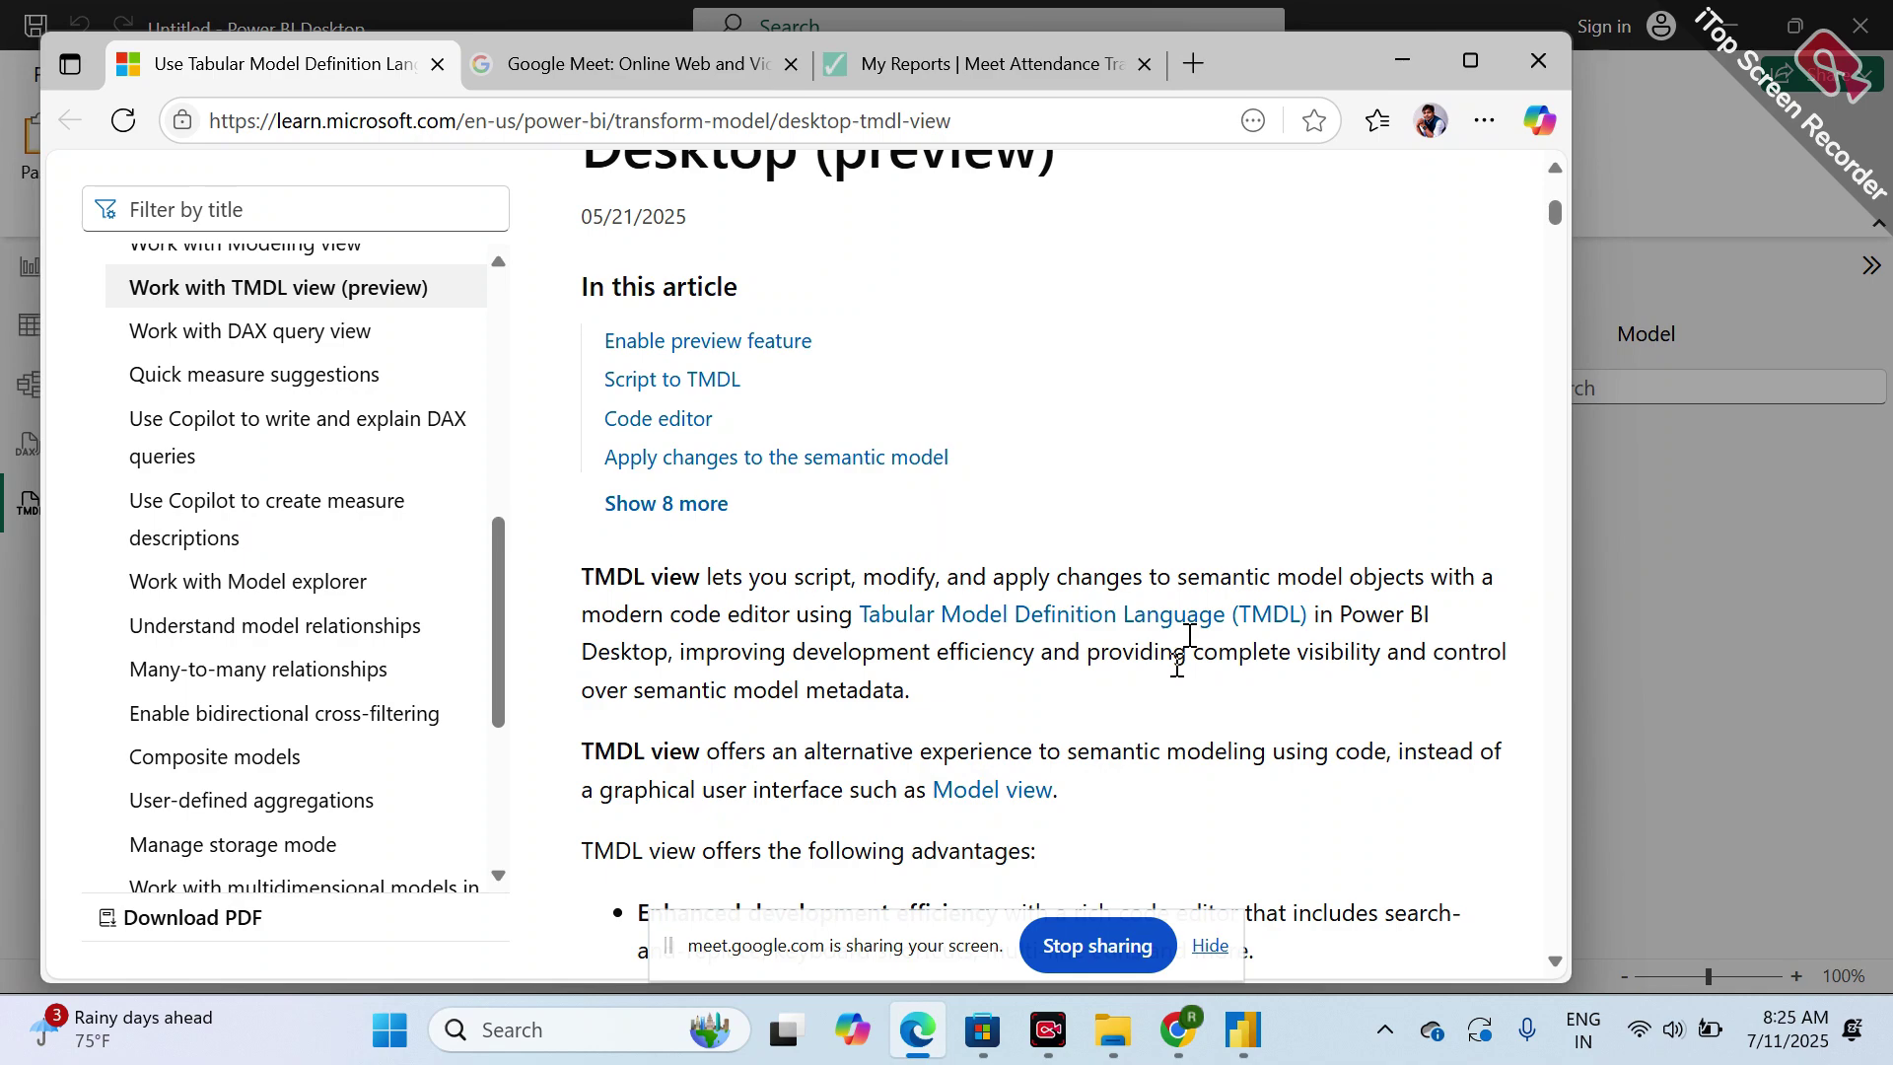
scroll(1168, 703, down, 8)
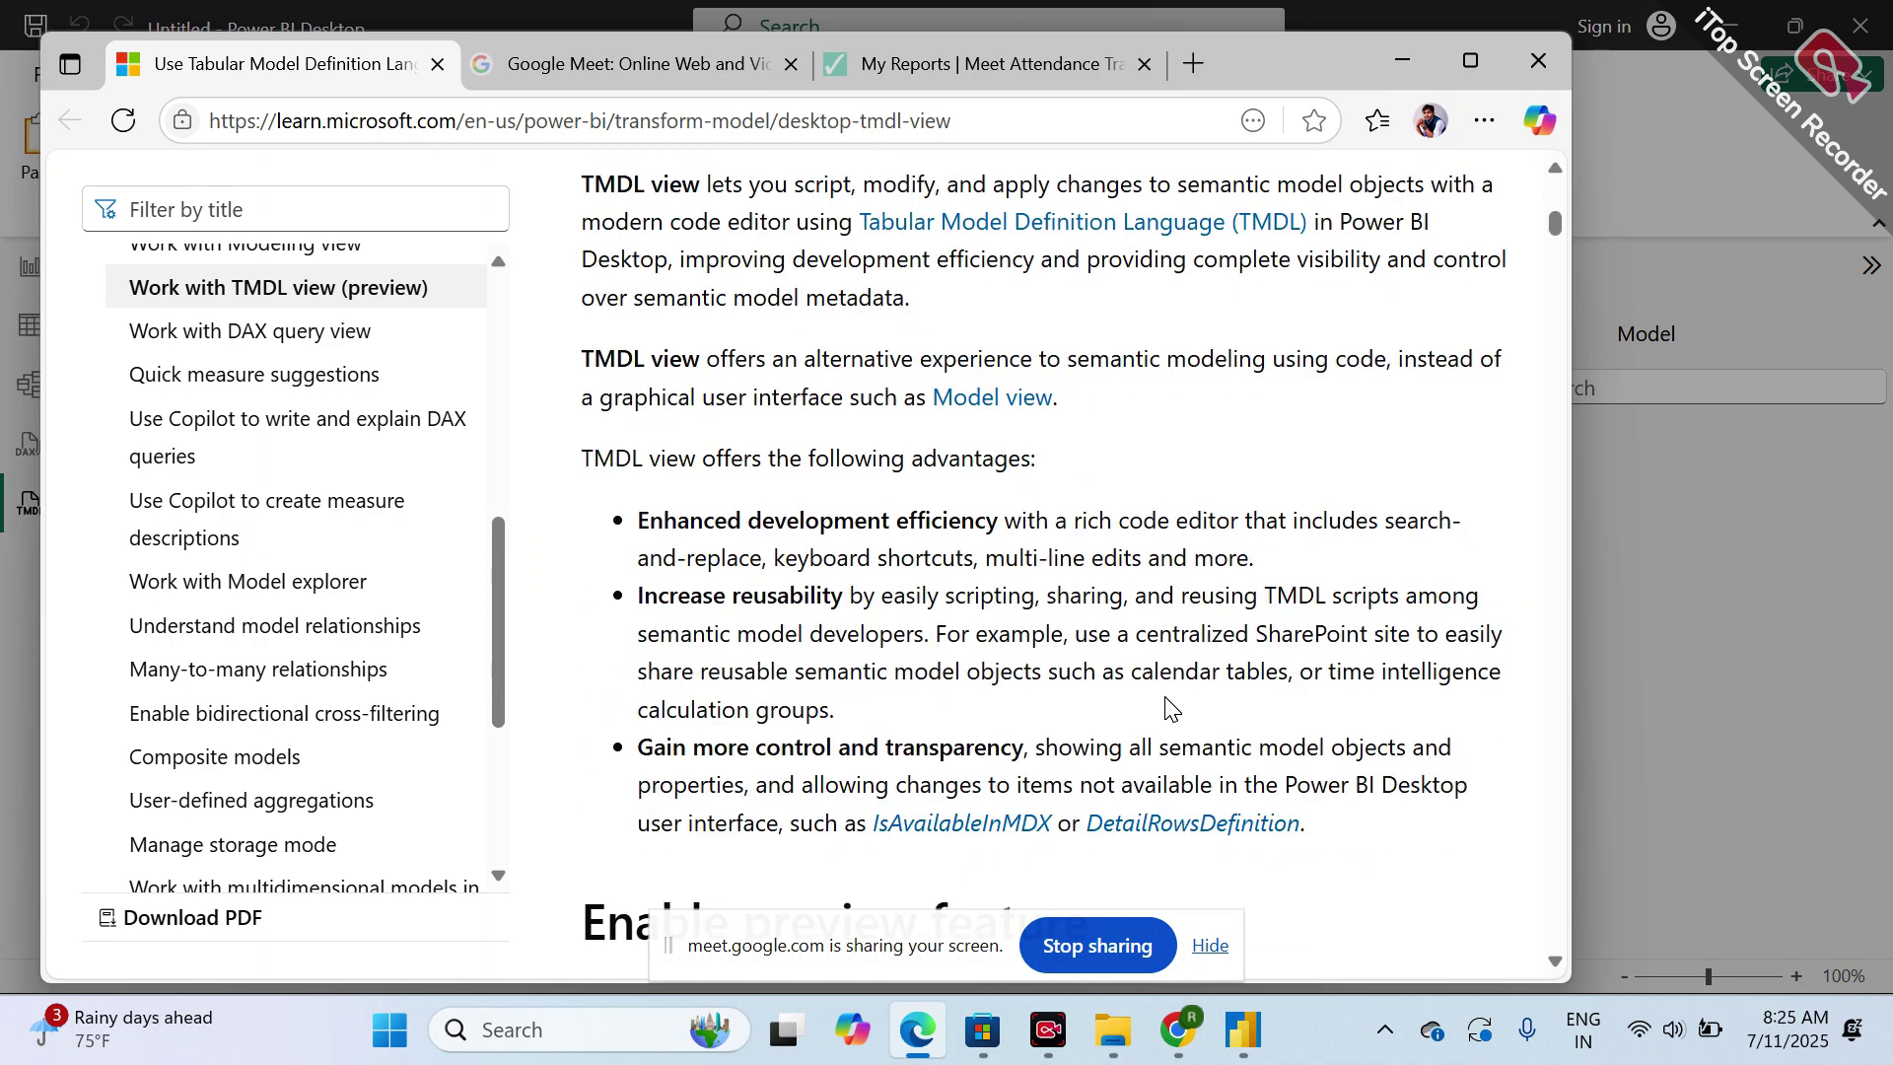
scroll(1165, 702, down, 8)
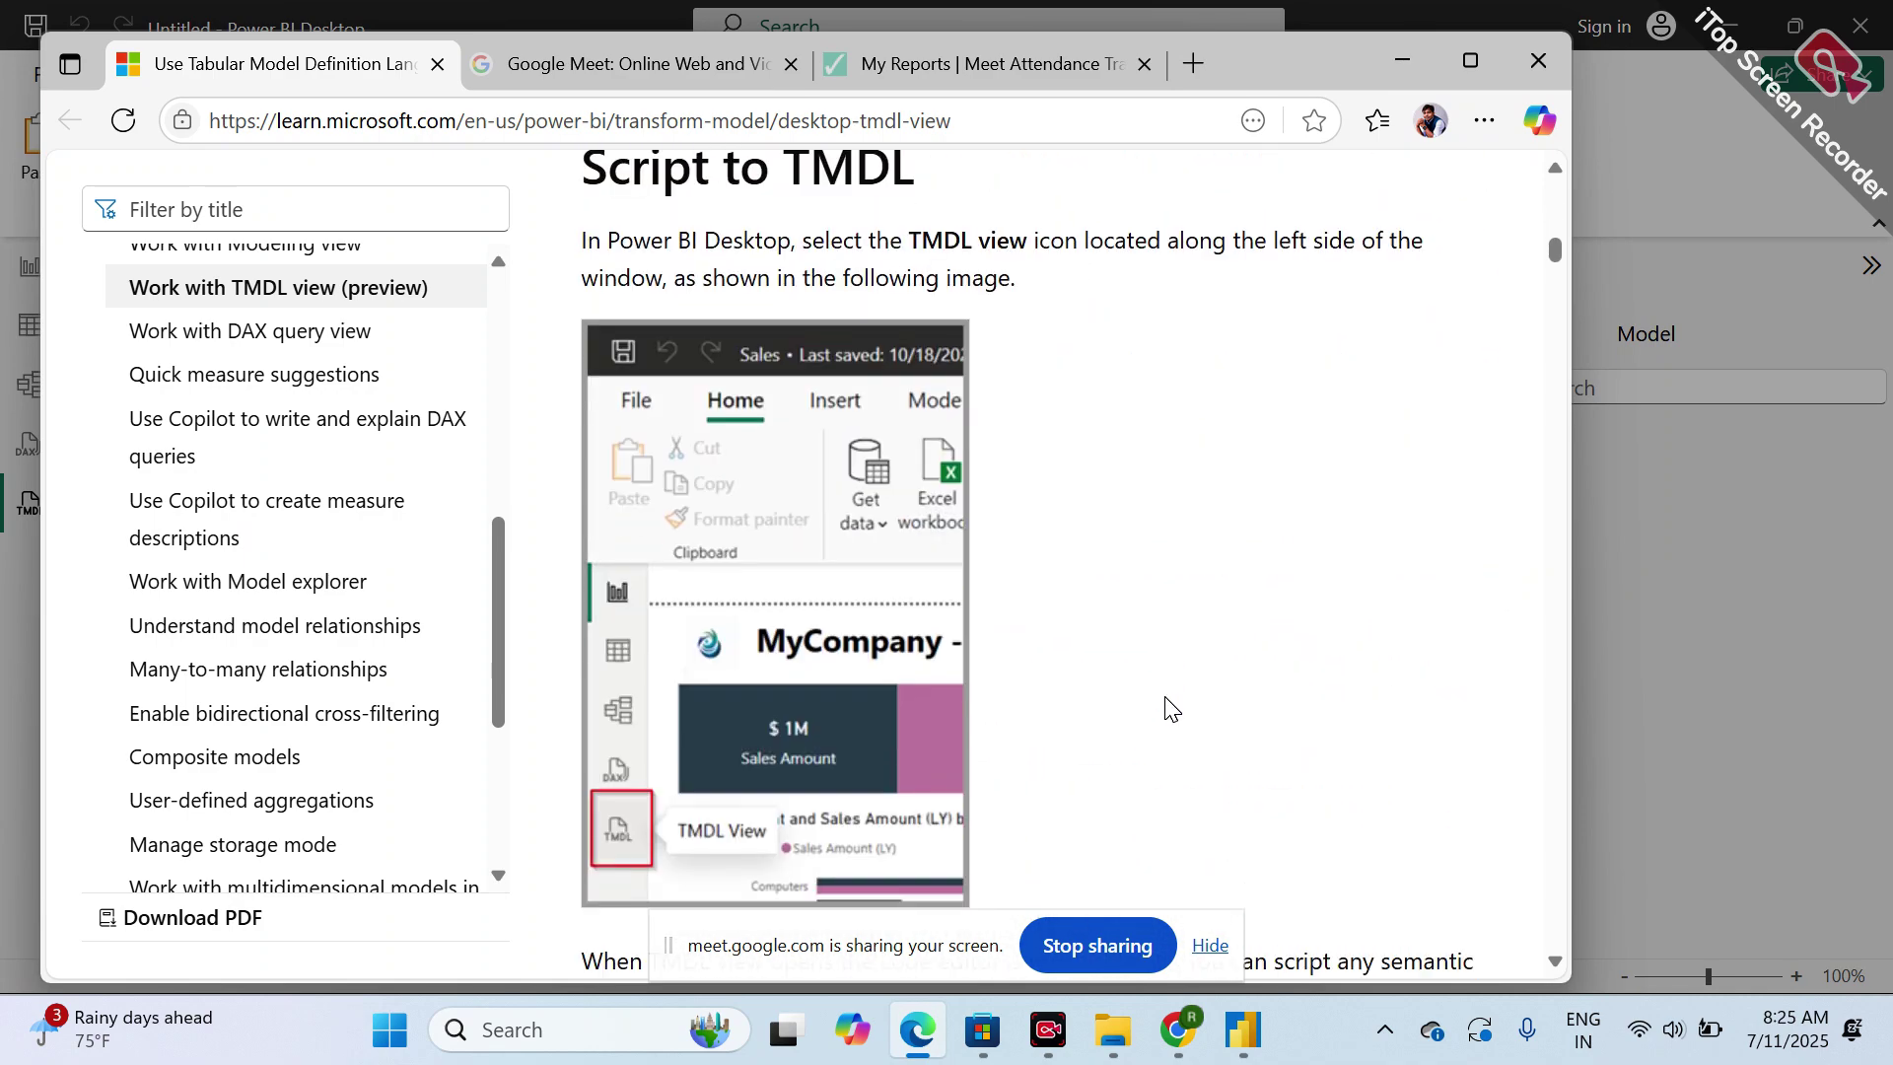
scroll(1163, 696, down, 7)
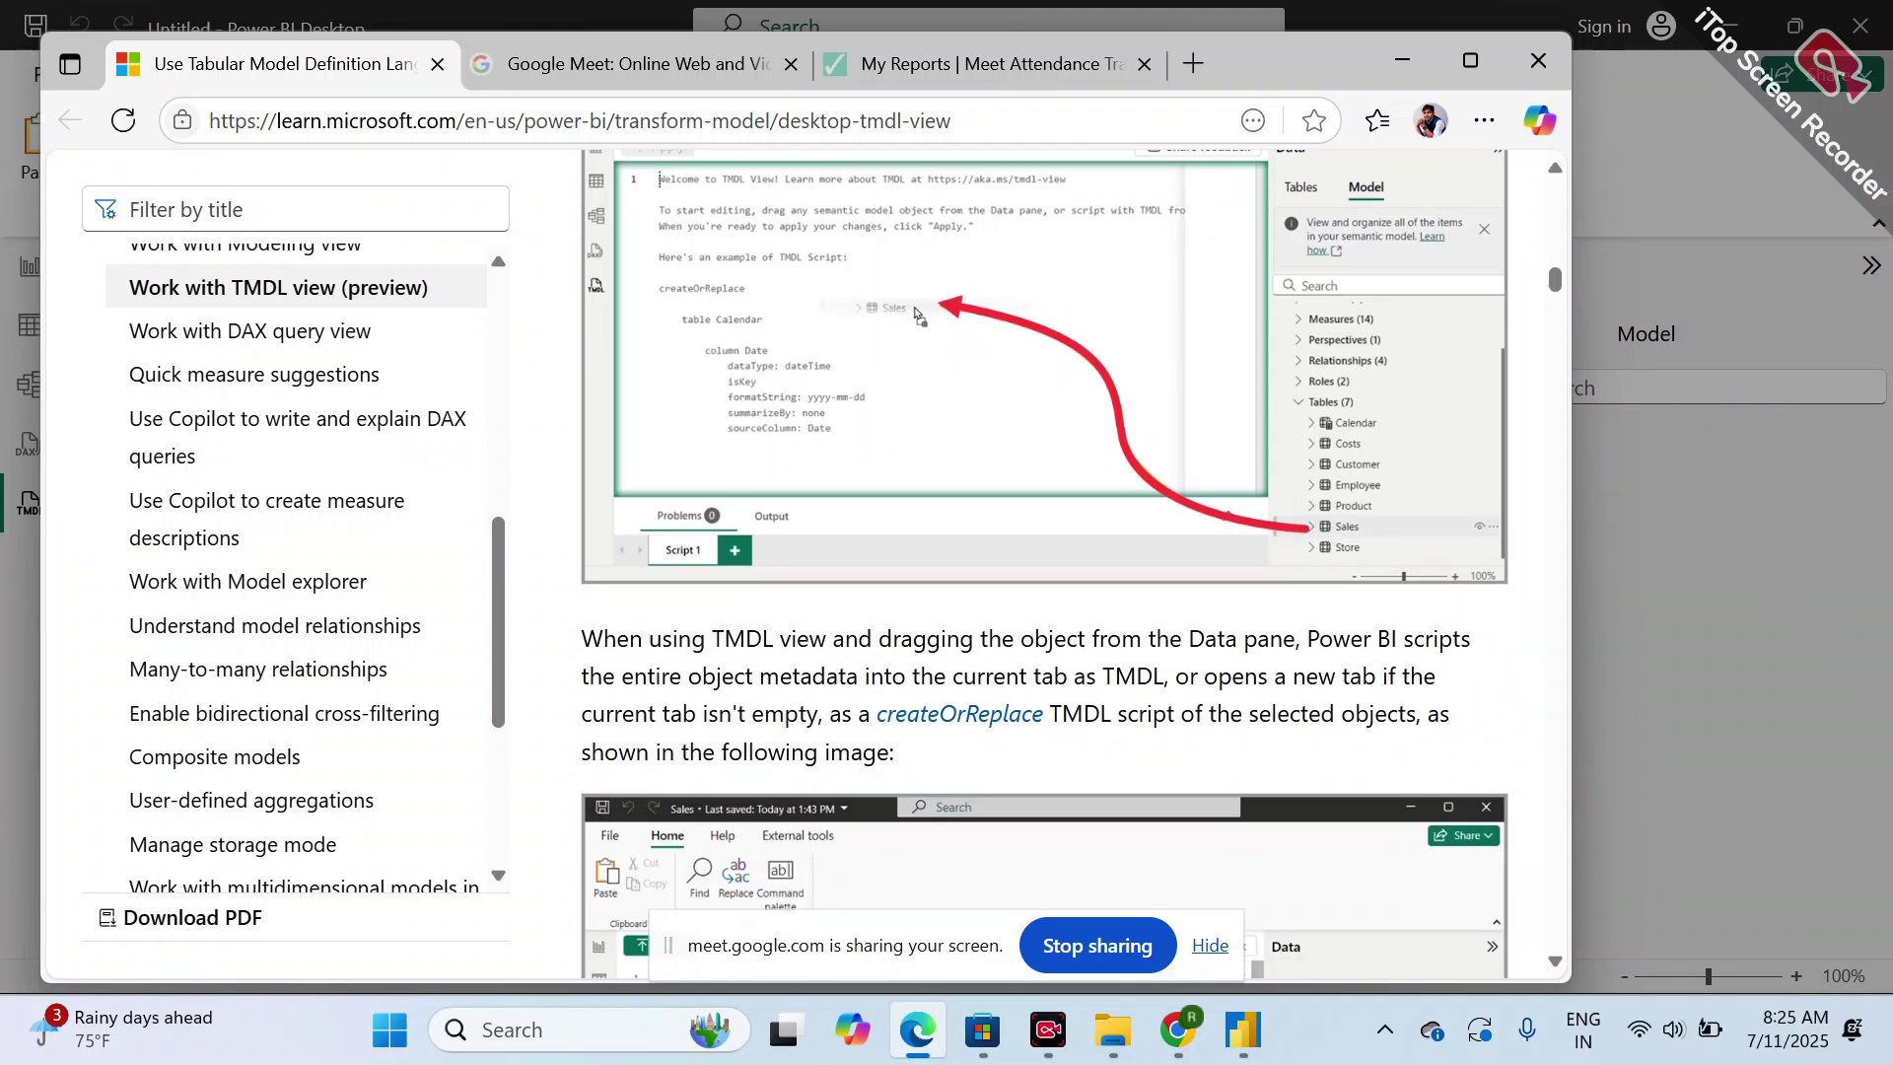
scroll(945, 589, down, 5)
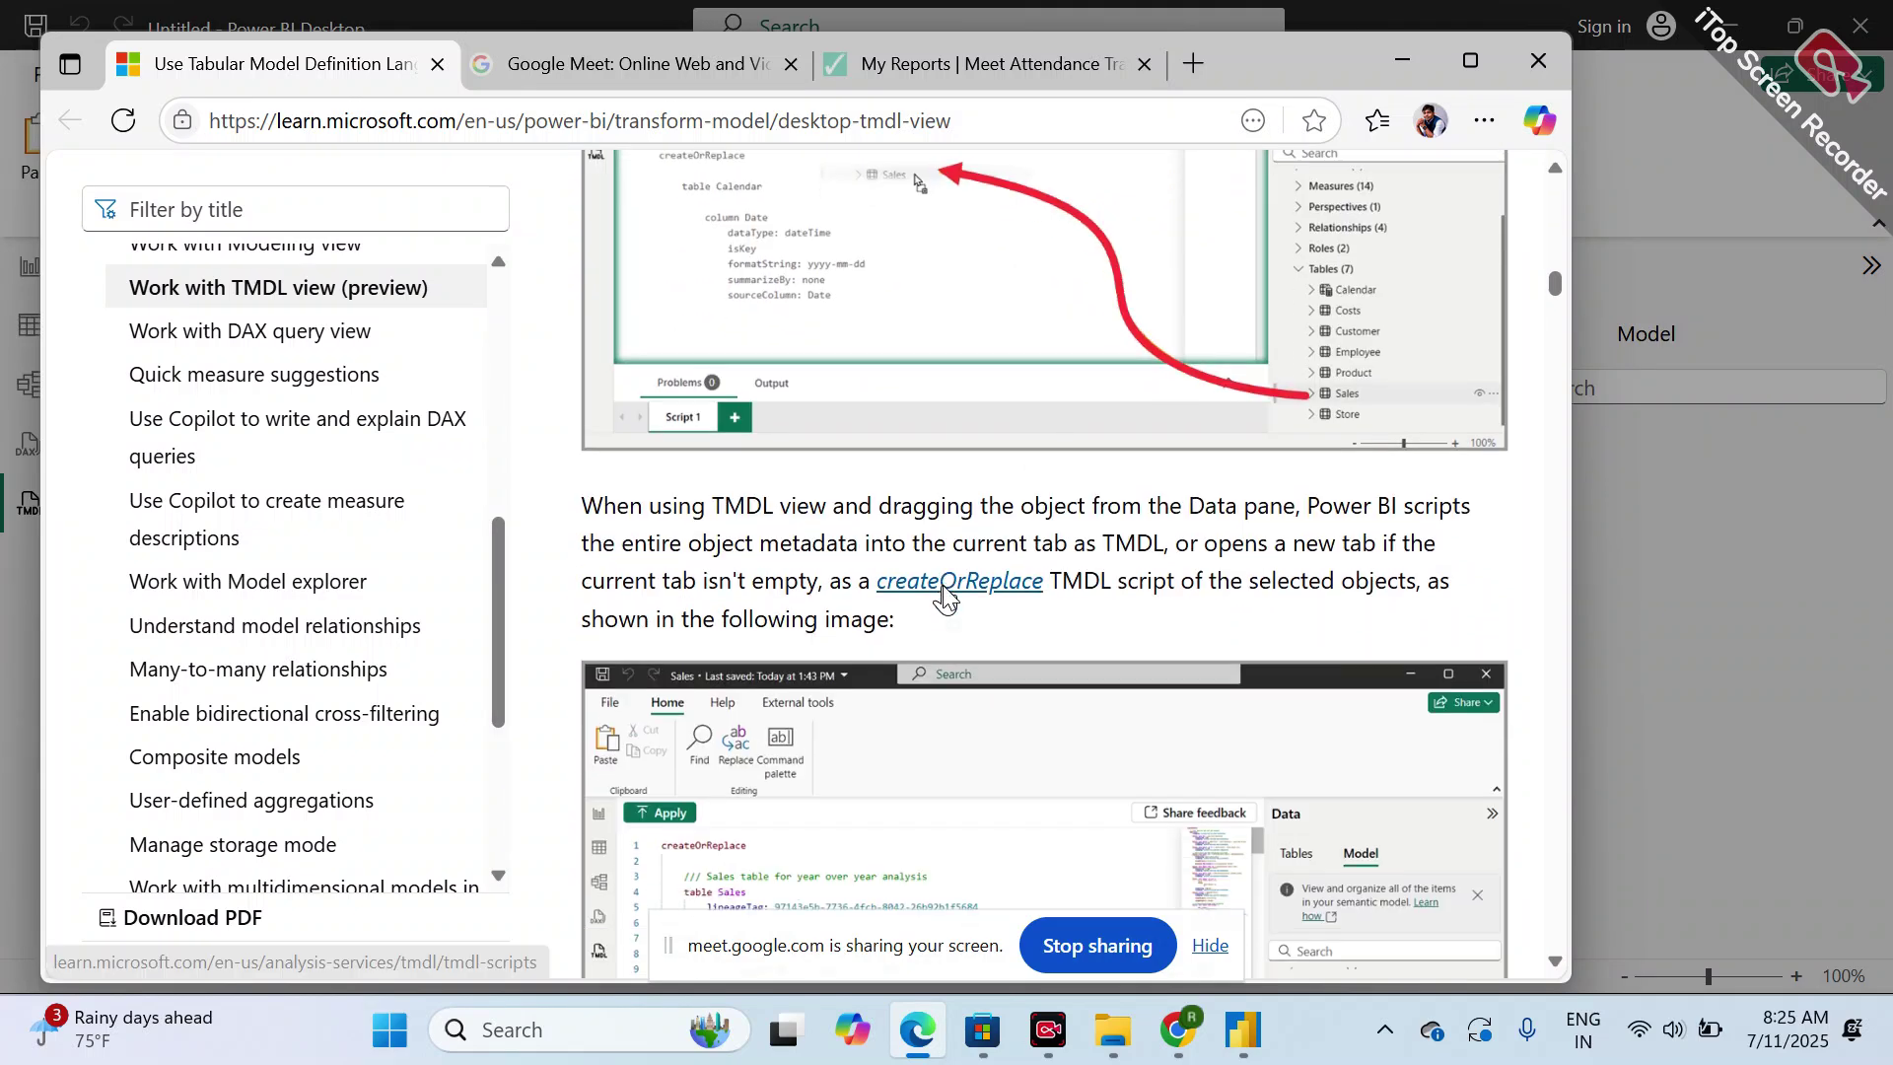
scroll(944, 592, down, 1)
scroll(942, 585, down, 1)
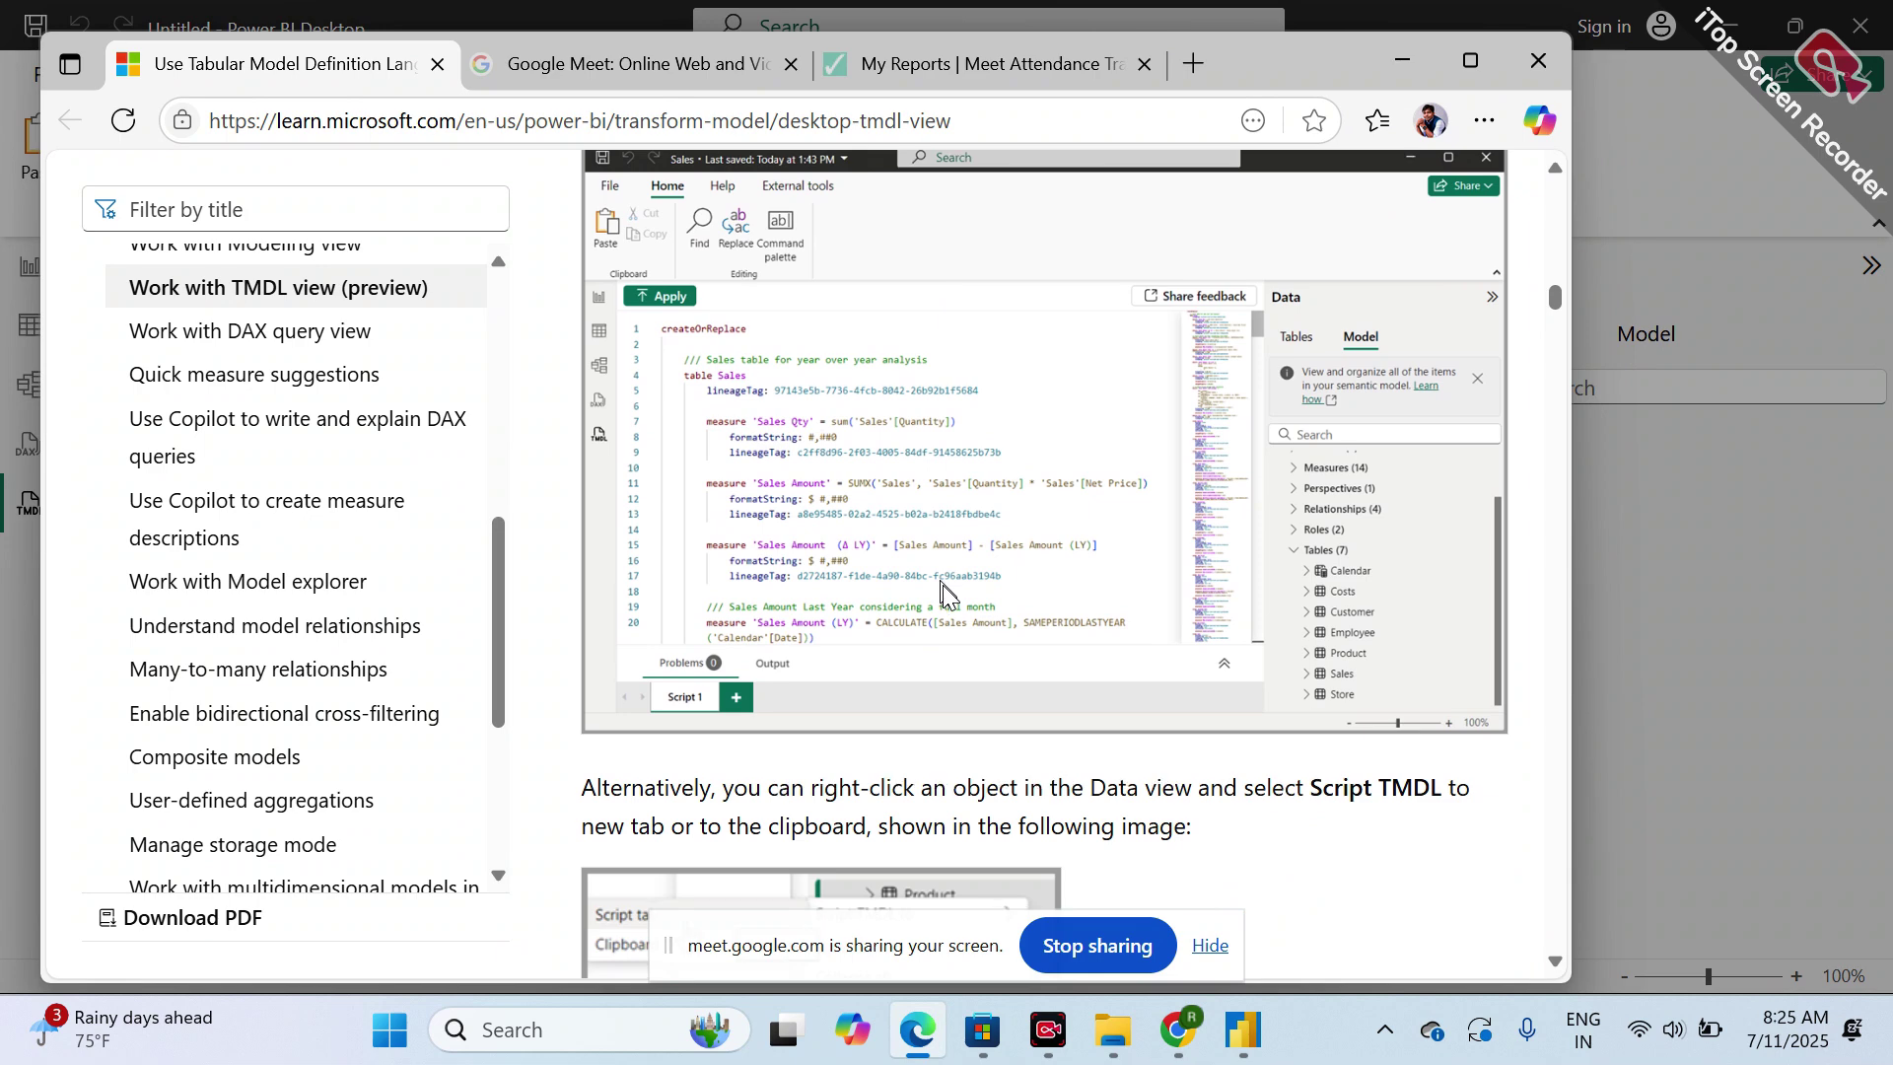
scroll(942, 585, down, 2)
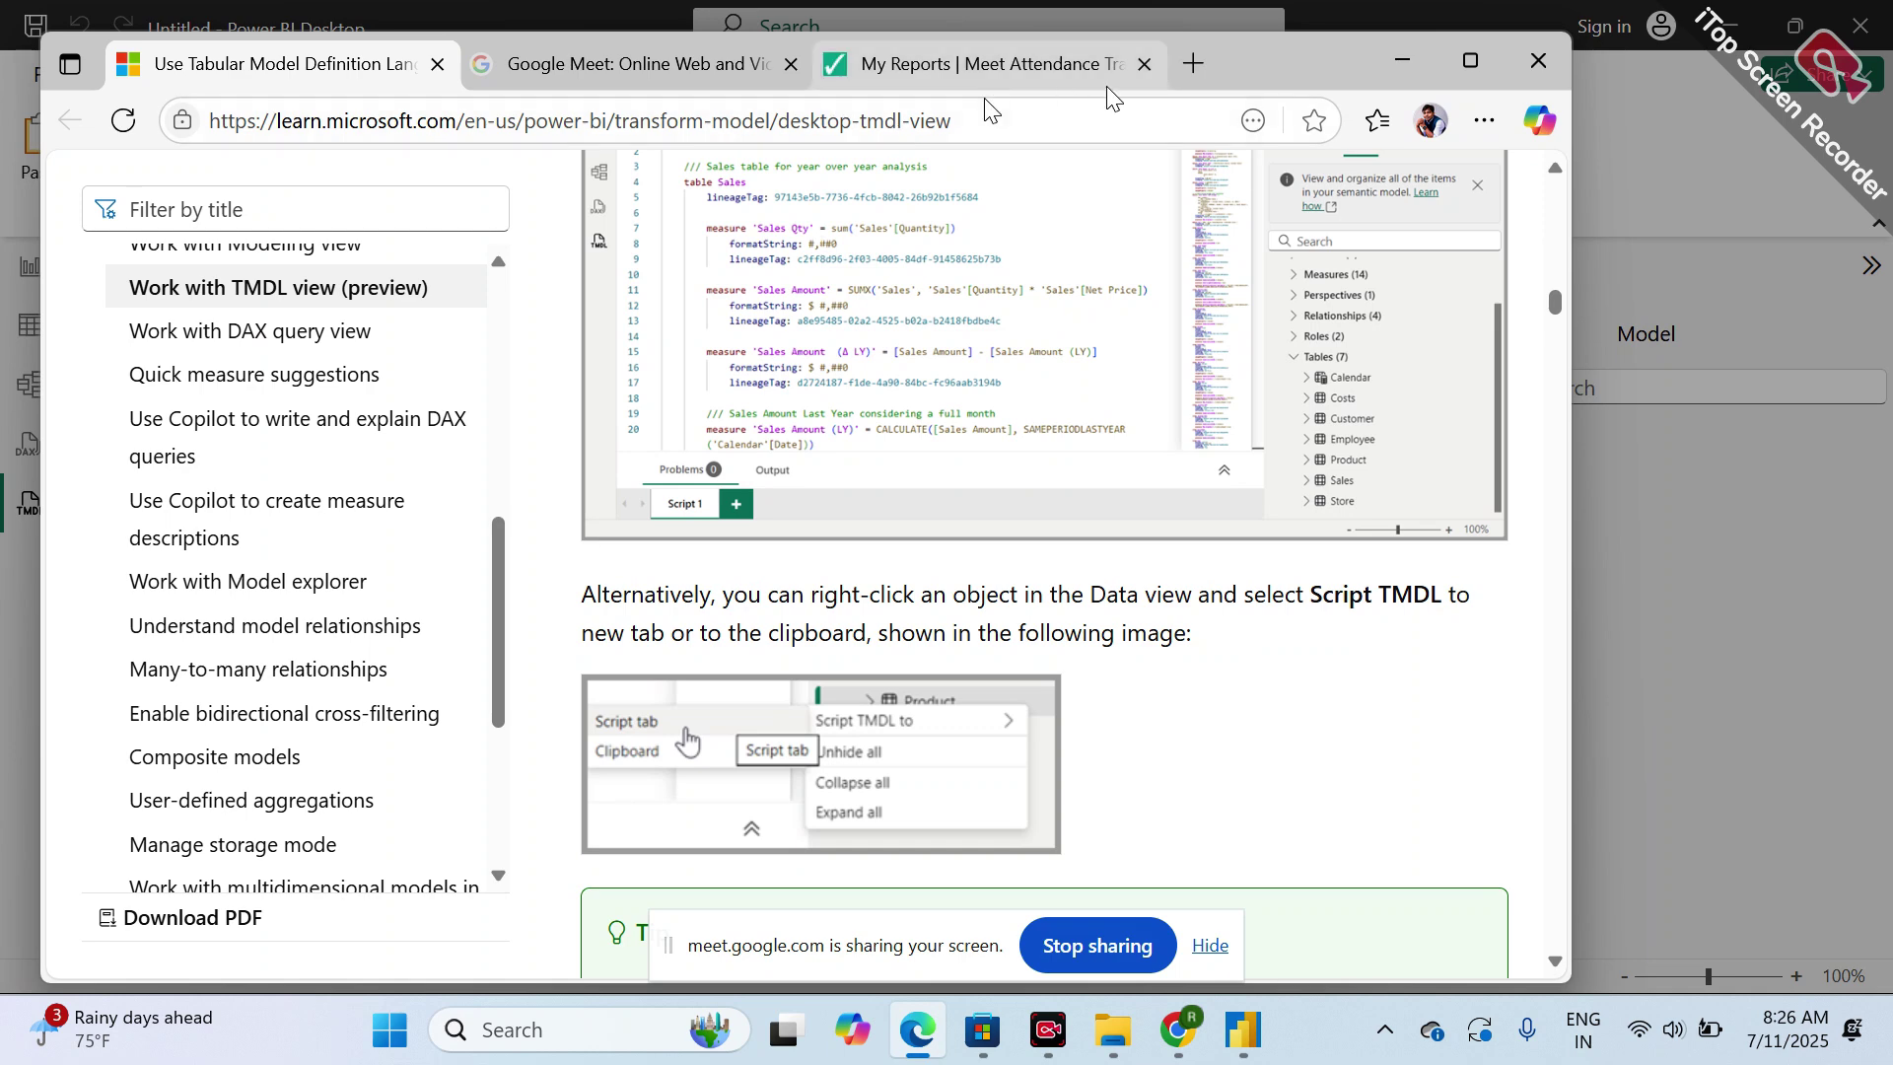
- Close the TMDL article and the TMDL introduction, and return to the Report view
click(1565, 45)
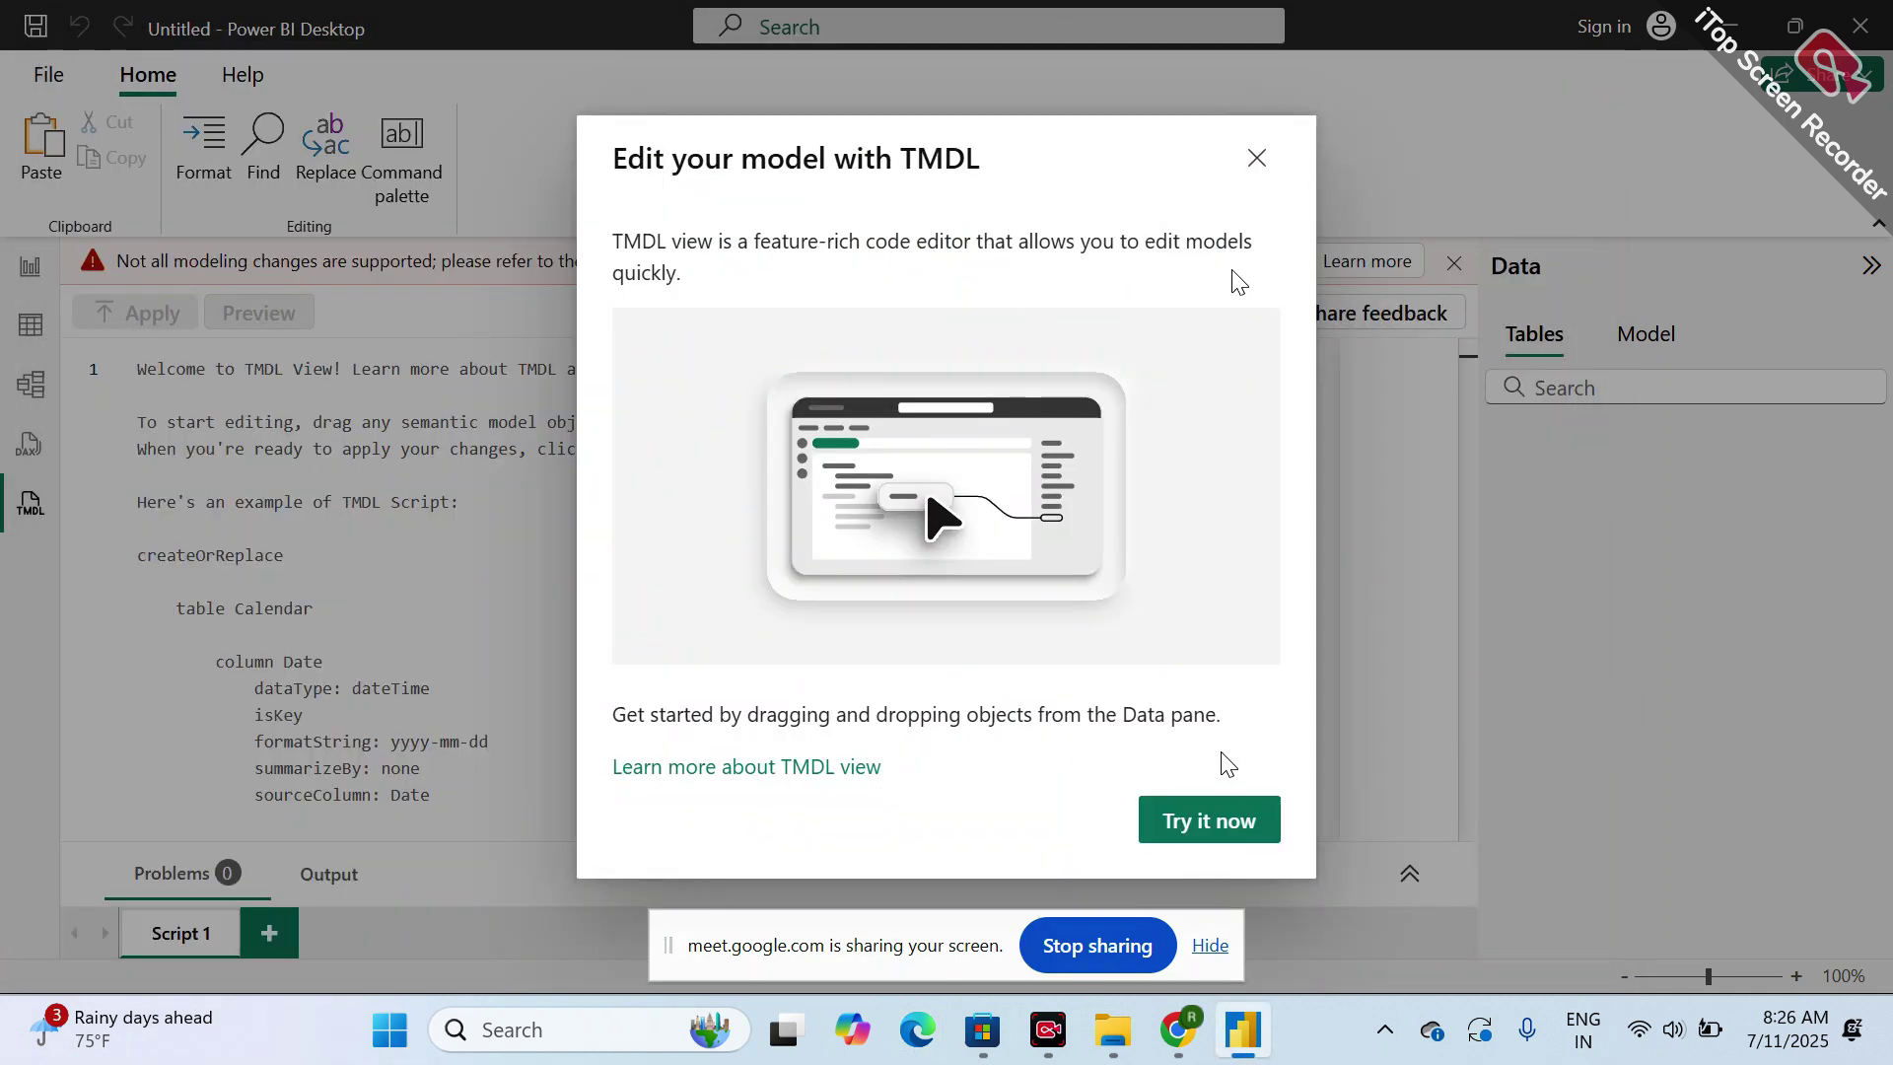
click(1257, 158)
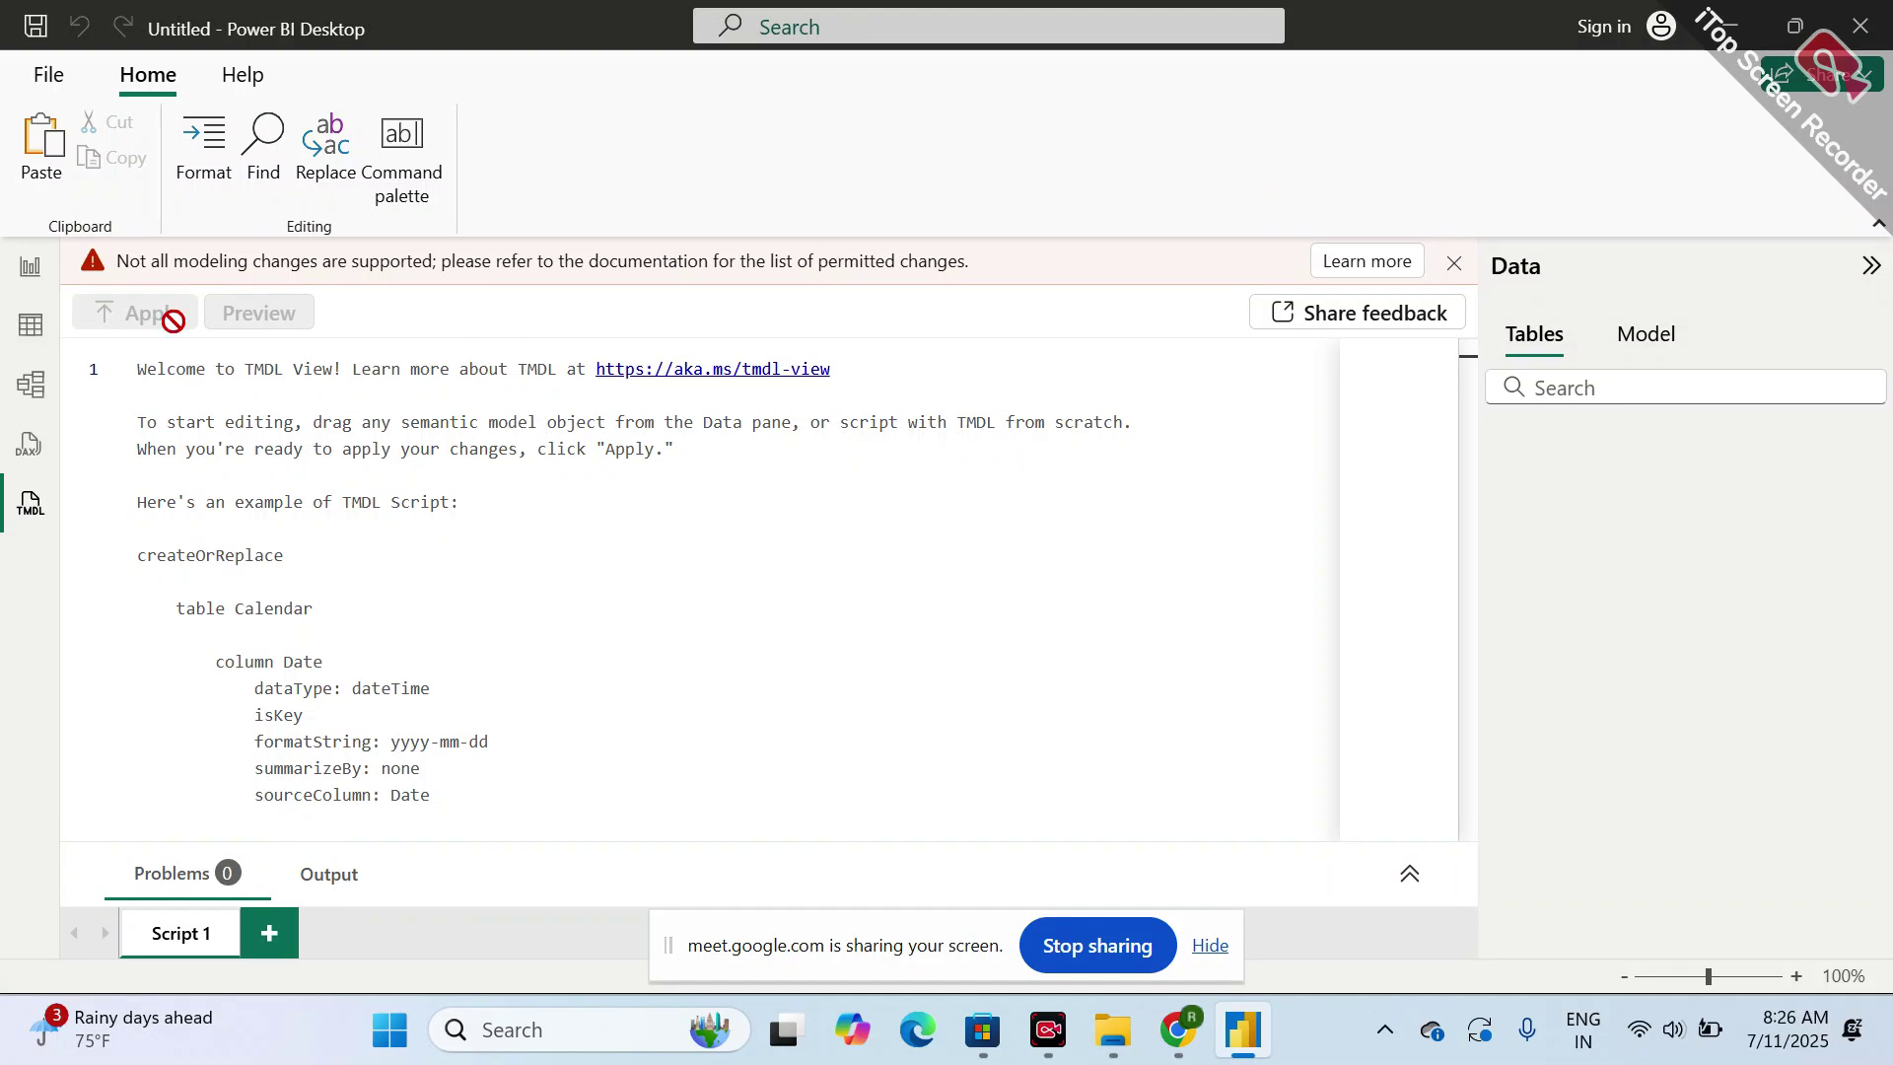
click(30, 261)
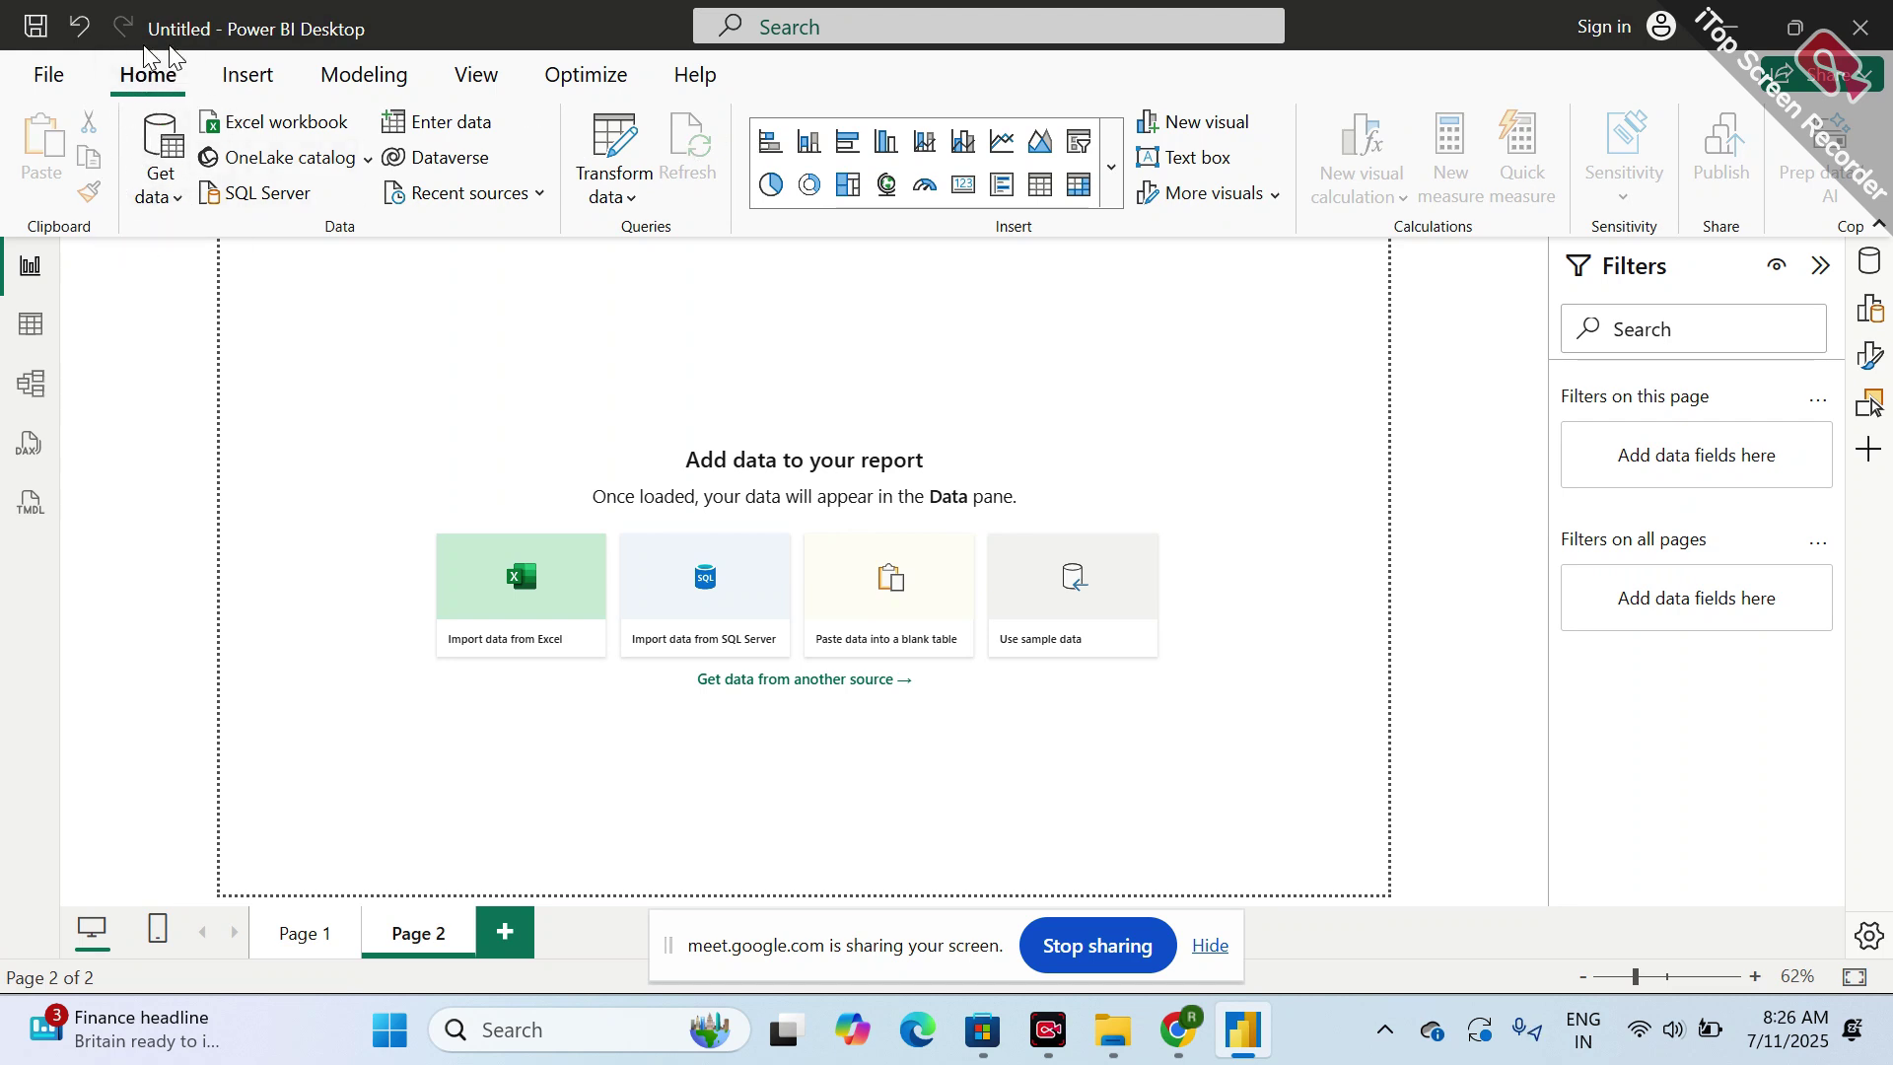
- Look through the File and Database categories in the full list of Get Data sources, and close the dialog
click(180, 200)
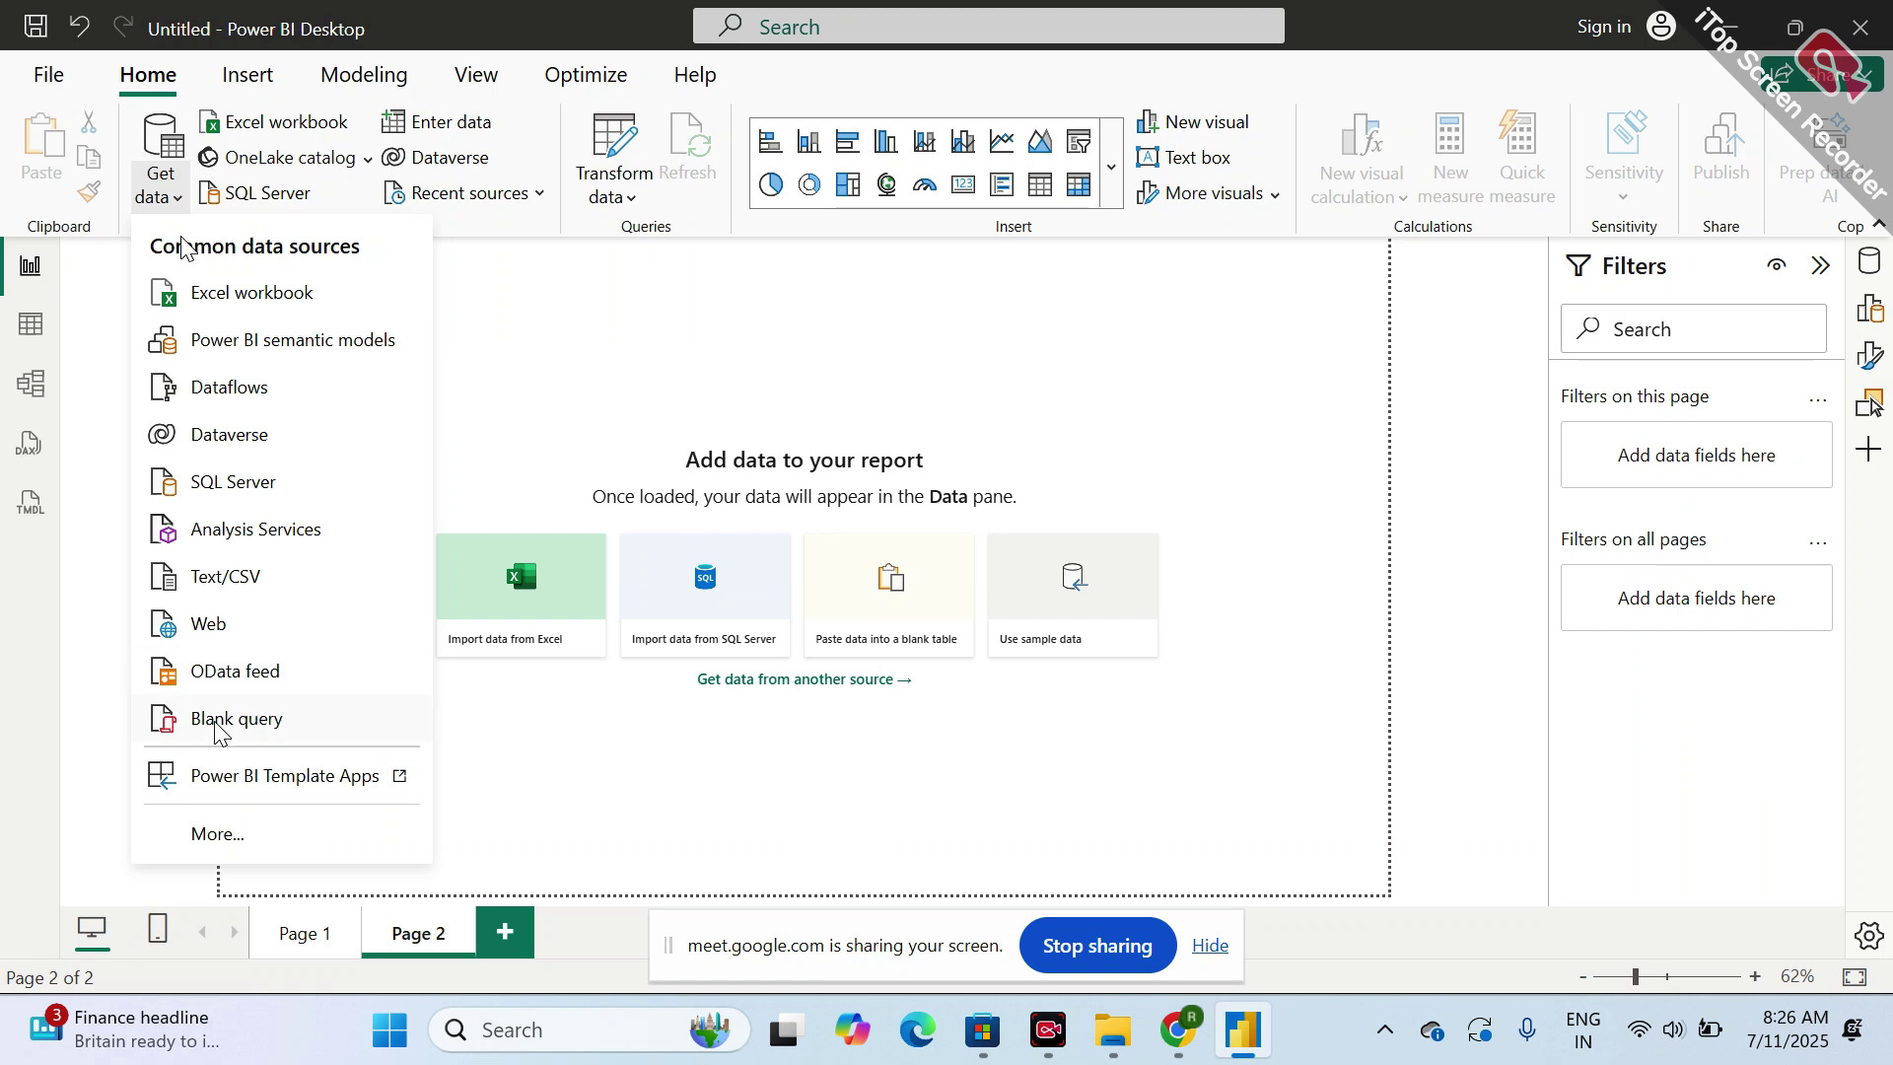
click(222, 836)
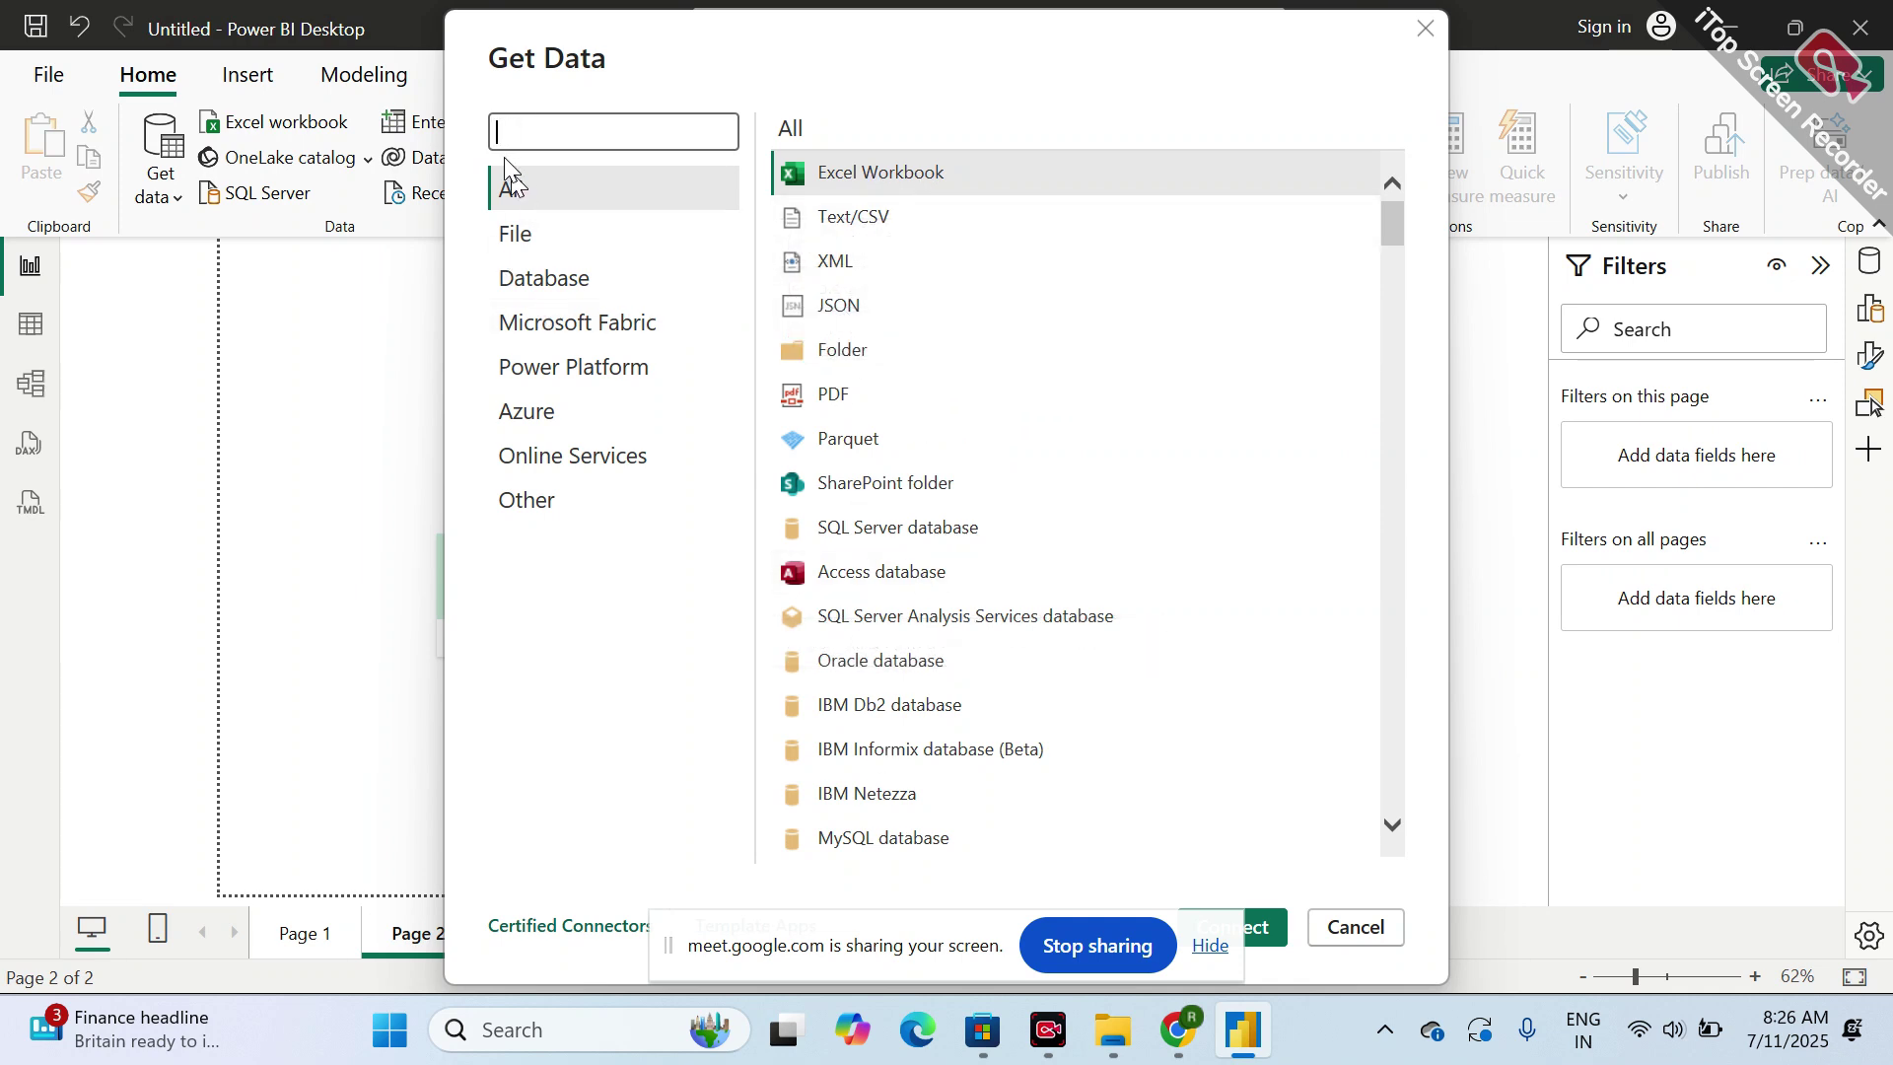
click(525, 241)
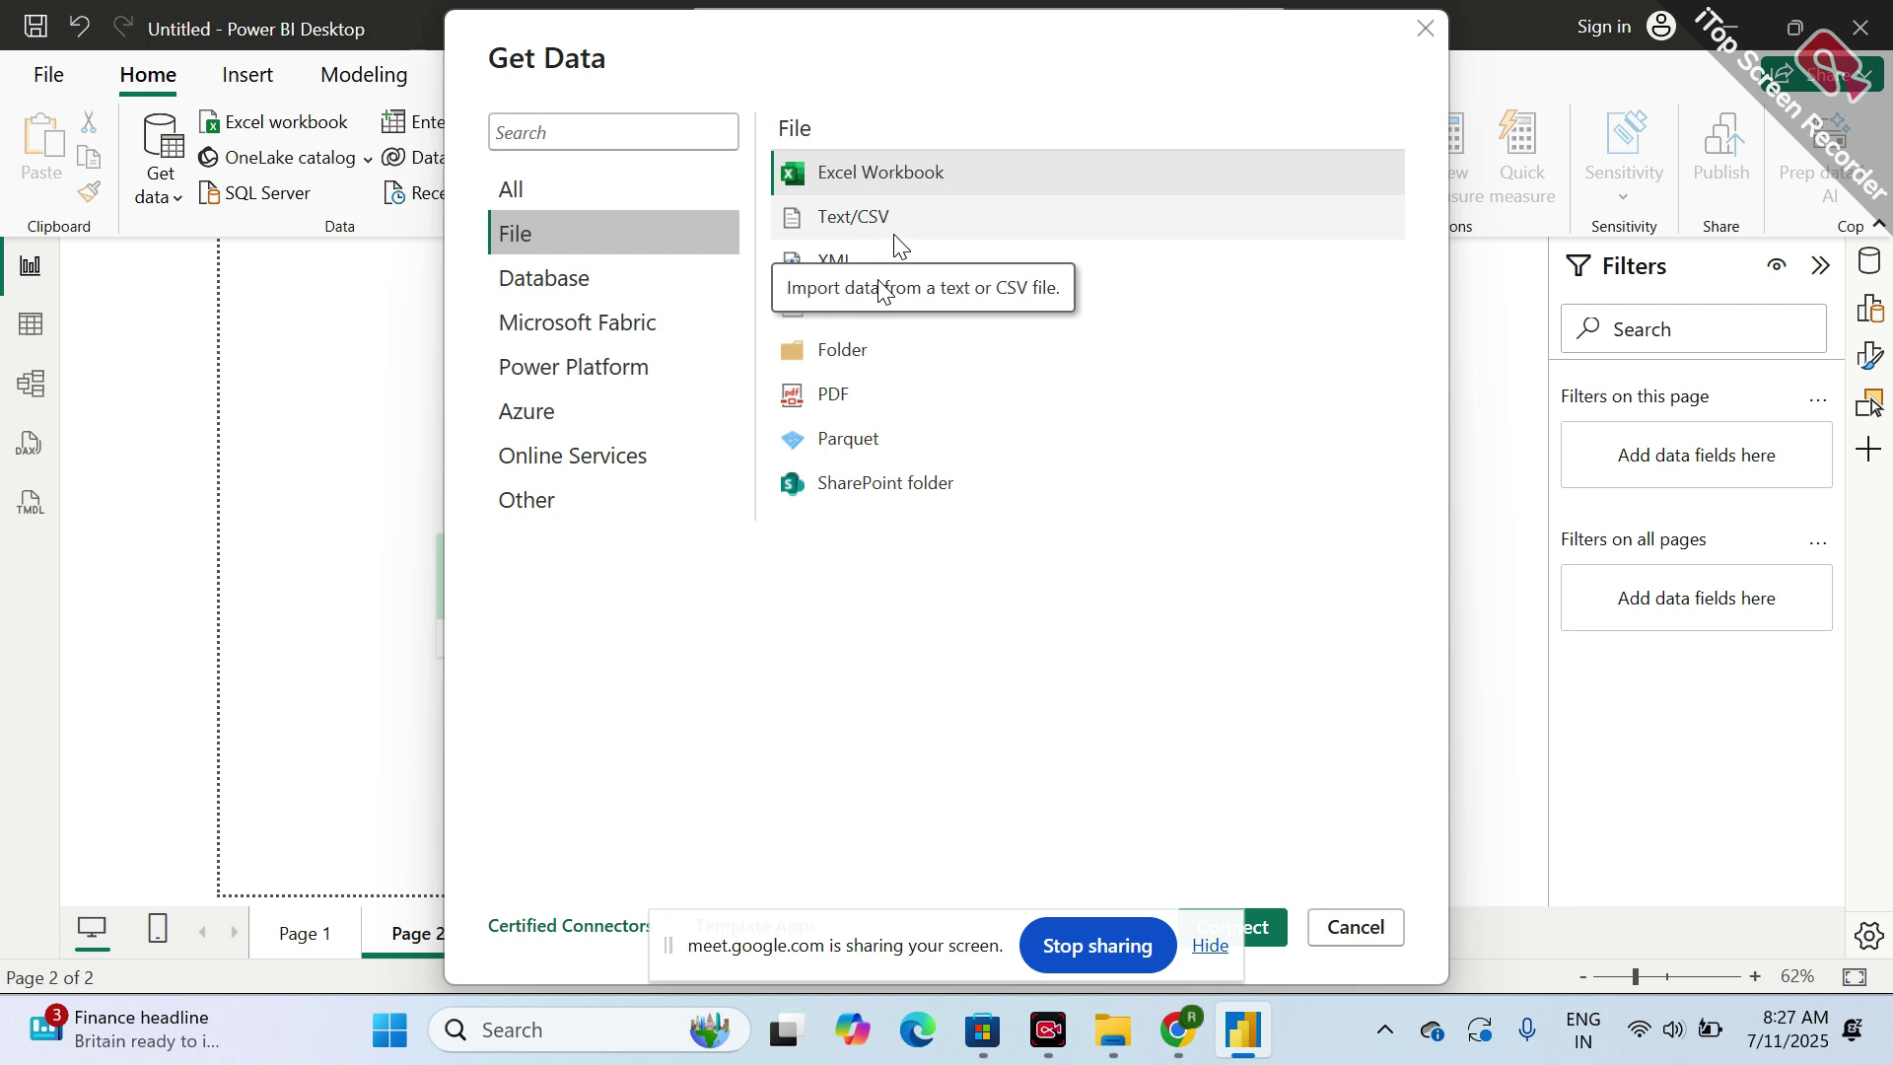
click(594, 279)
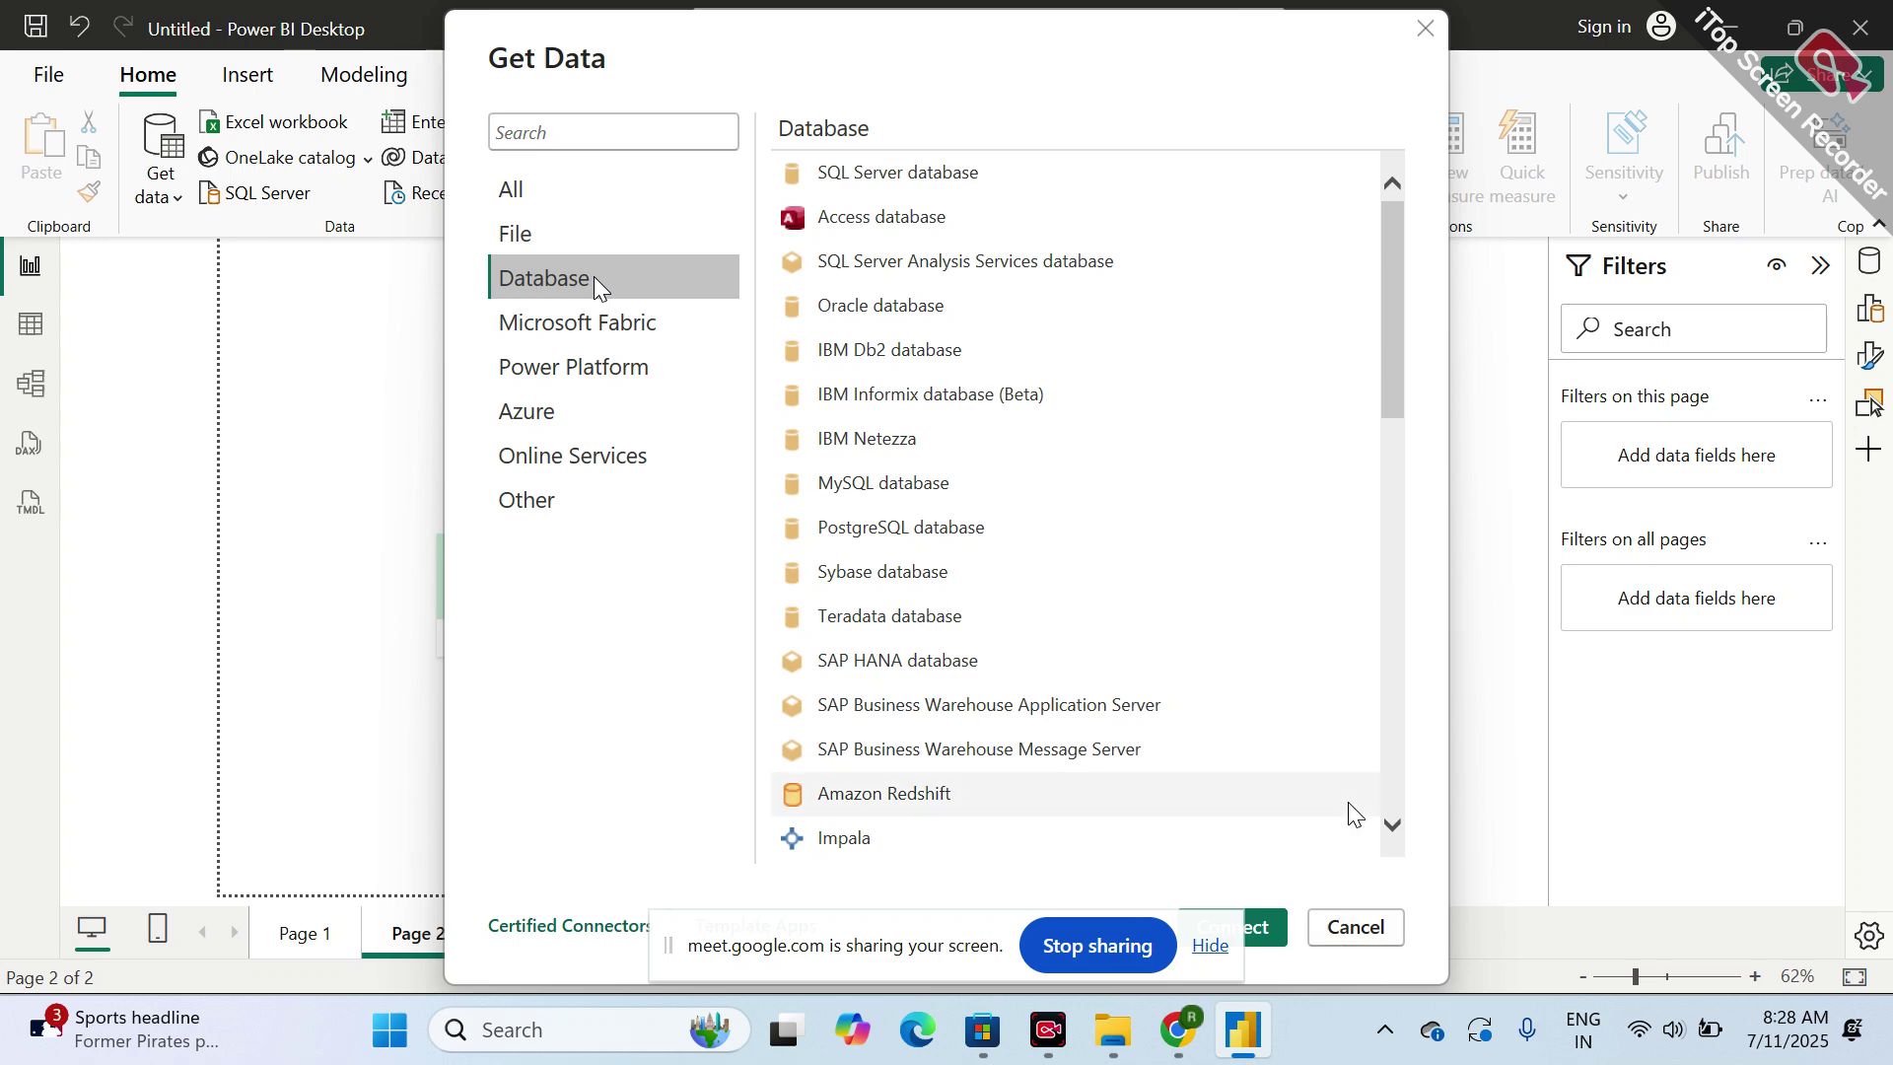
click(1425, 30)
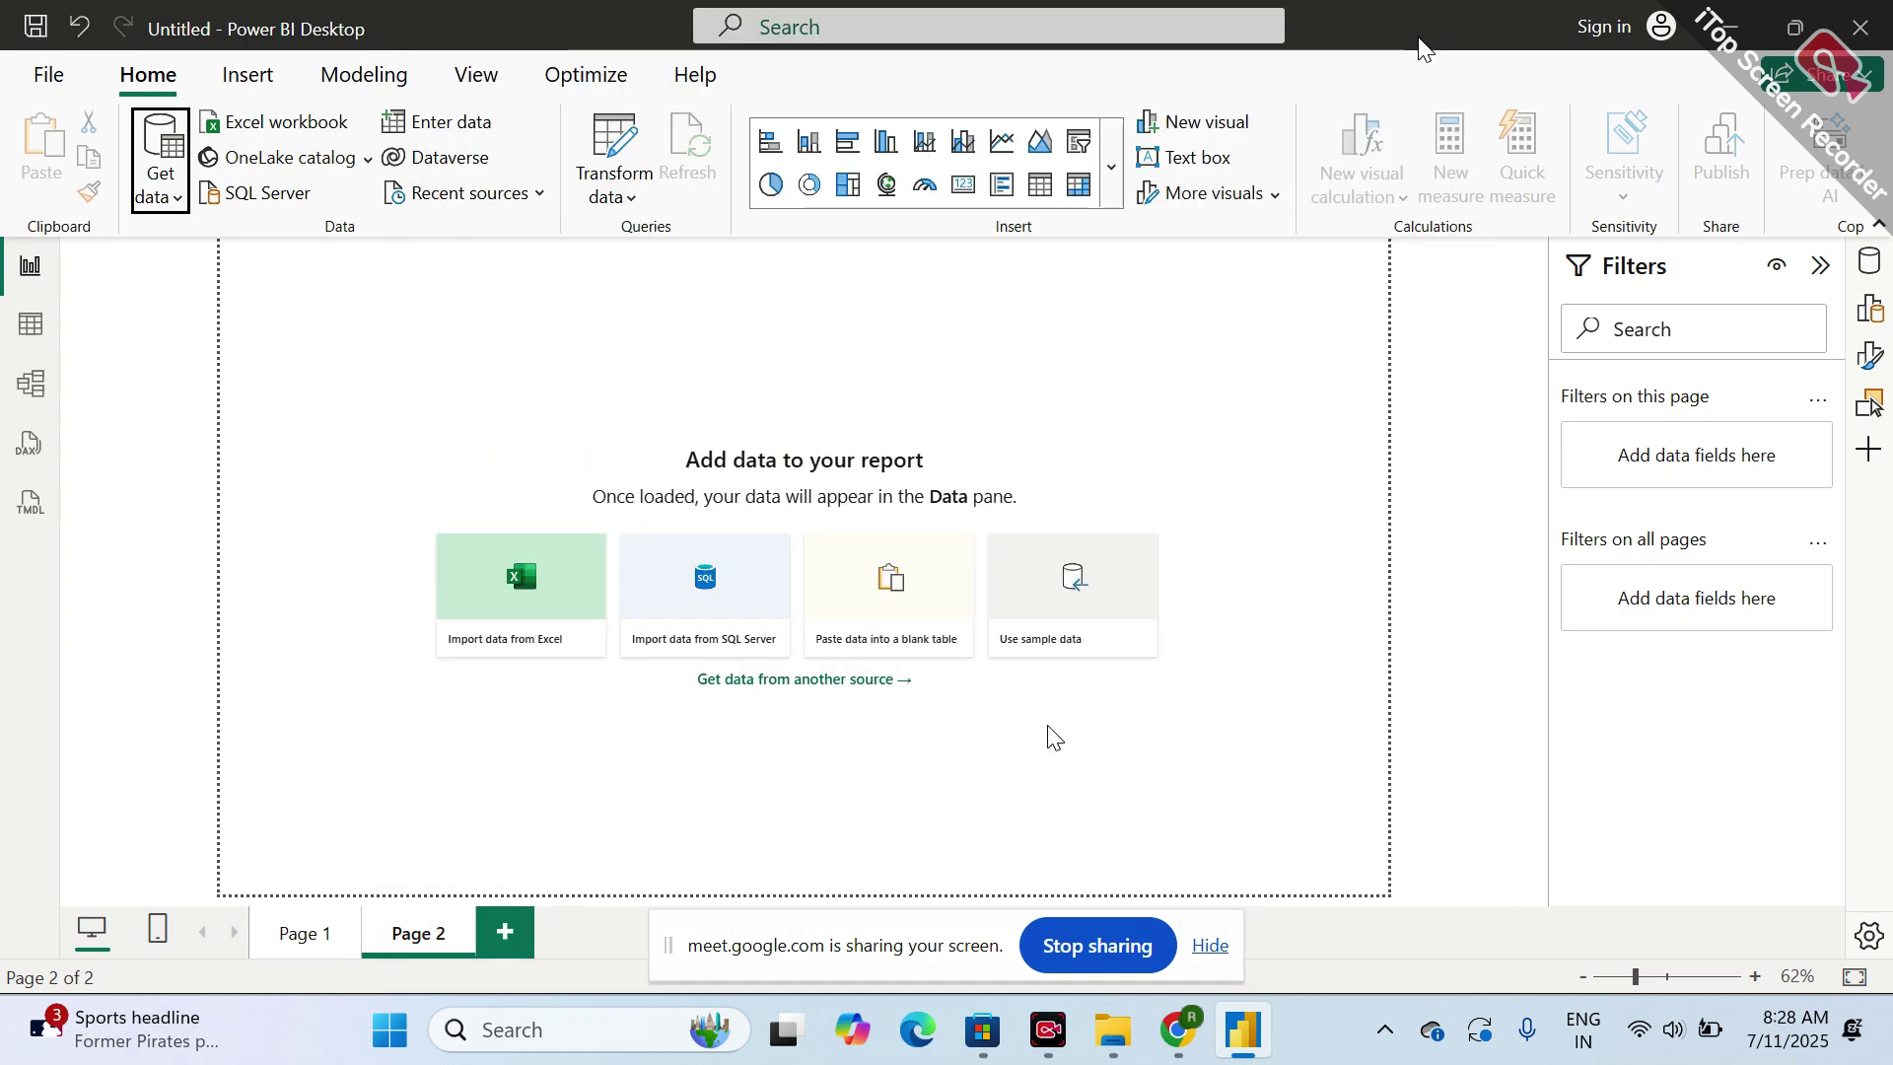
- Switch to the RDB folder in File Explorer and open the inner AdventureWorks CSV Files folder
mouse_move(1113, 1029)
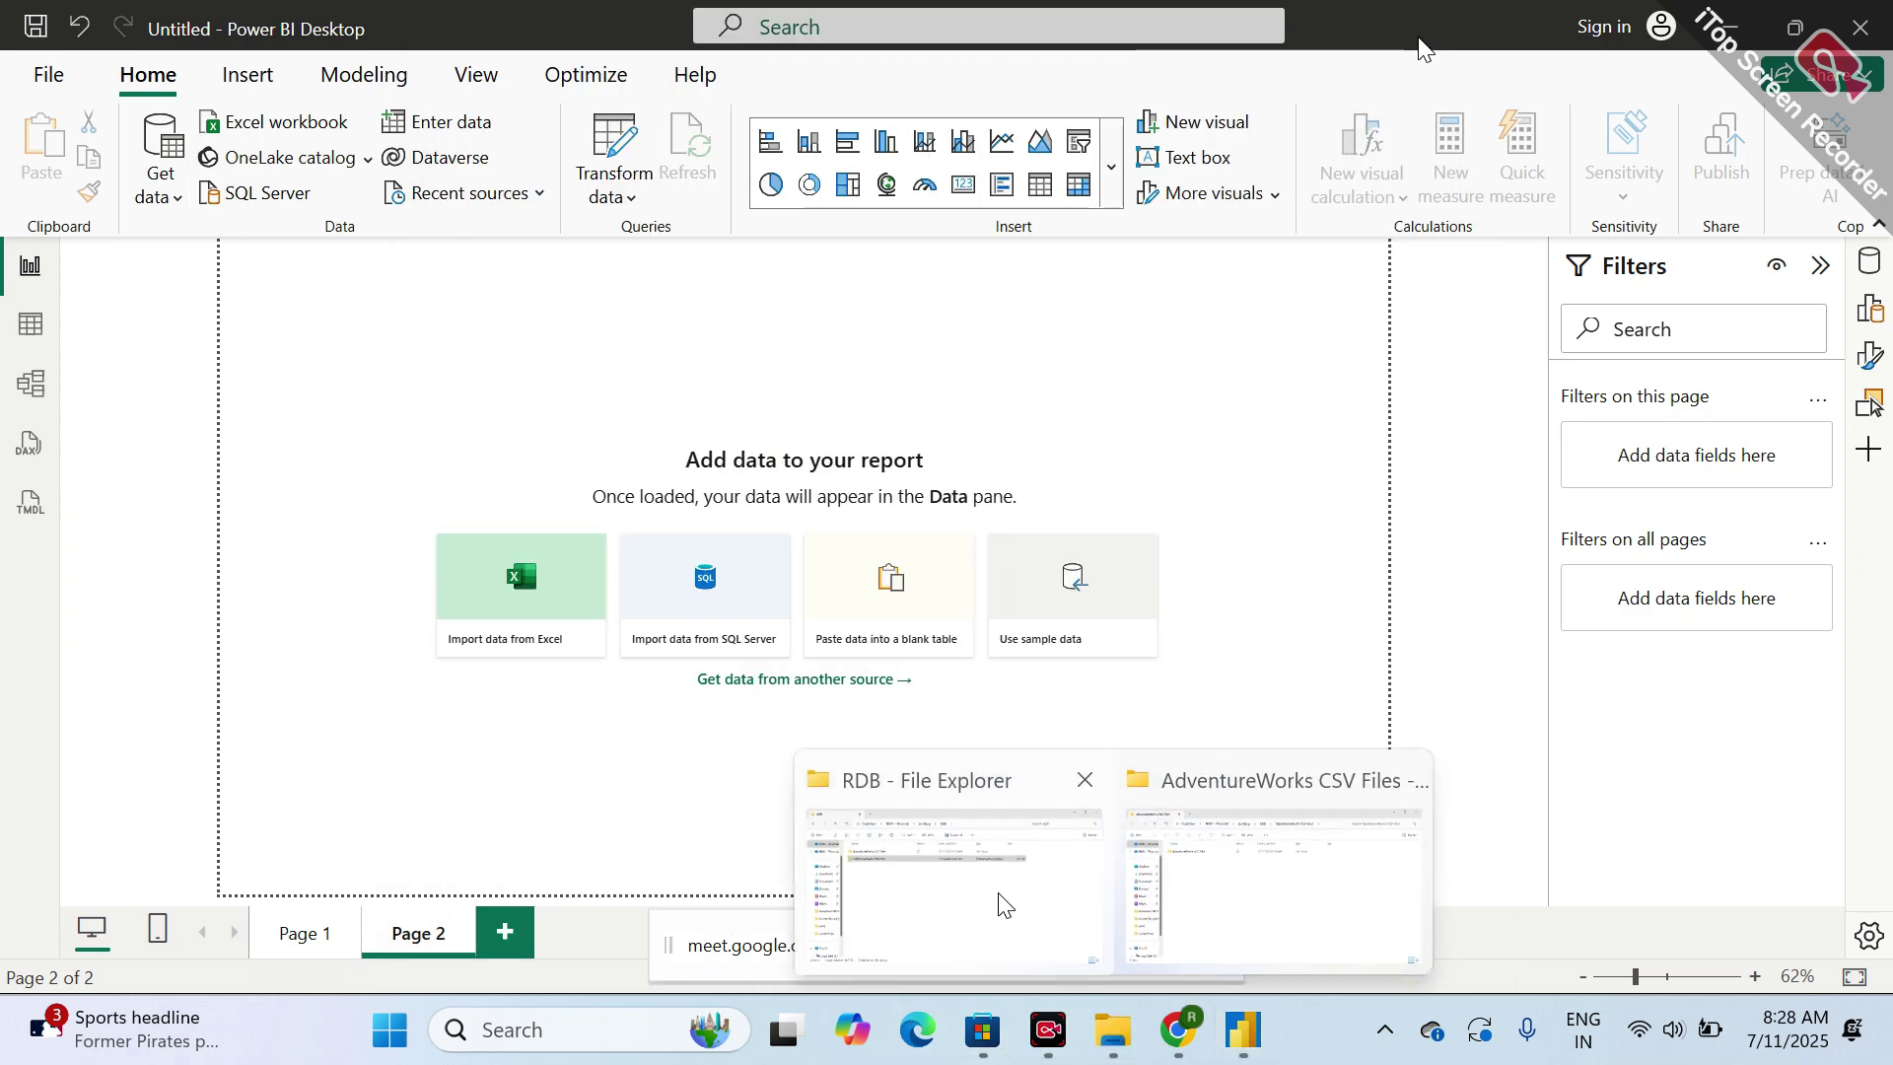
click(1005, 904)
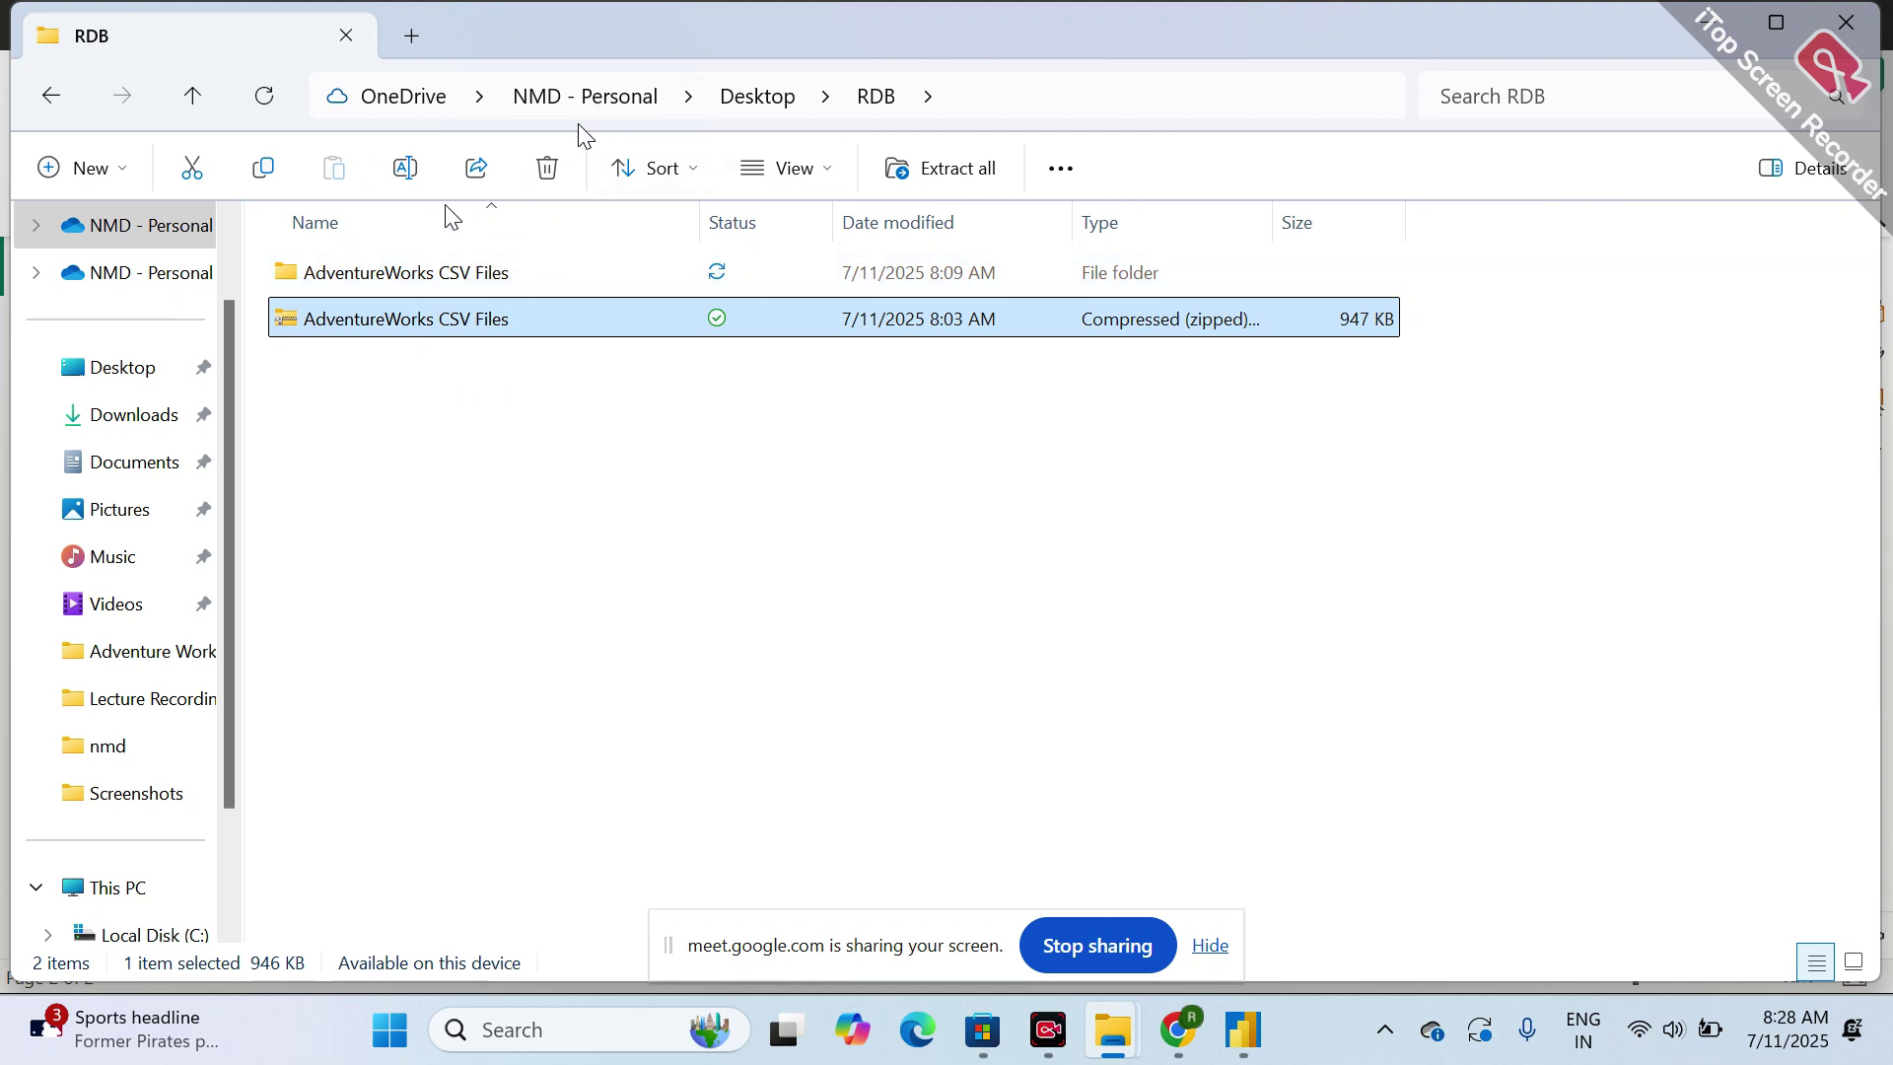
double_click(389, 273)
double_click(393, 286)
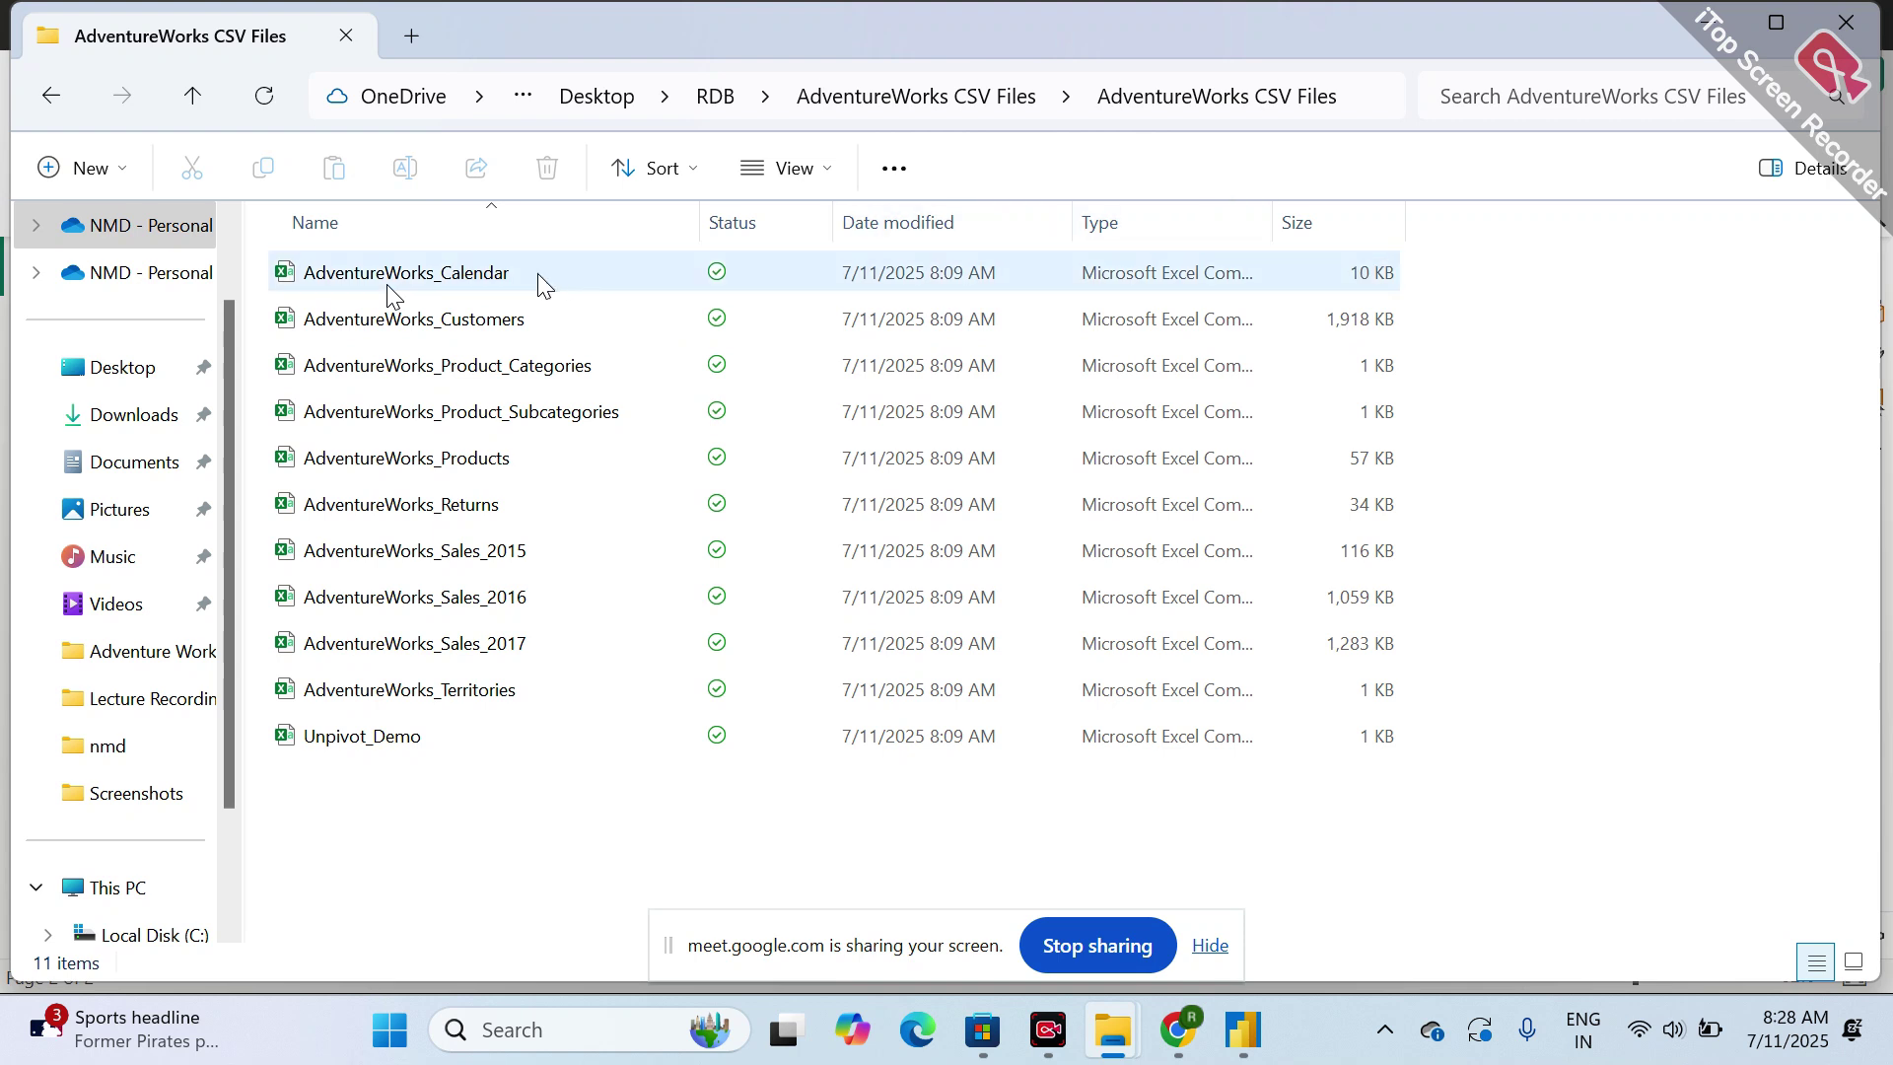
- Examine the file type and the security permissions in the properties of AdventureWorks_Calendar, and close the properties
click(483, 278)
right_click(482, 279)
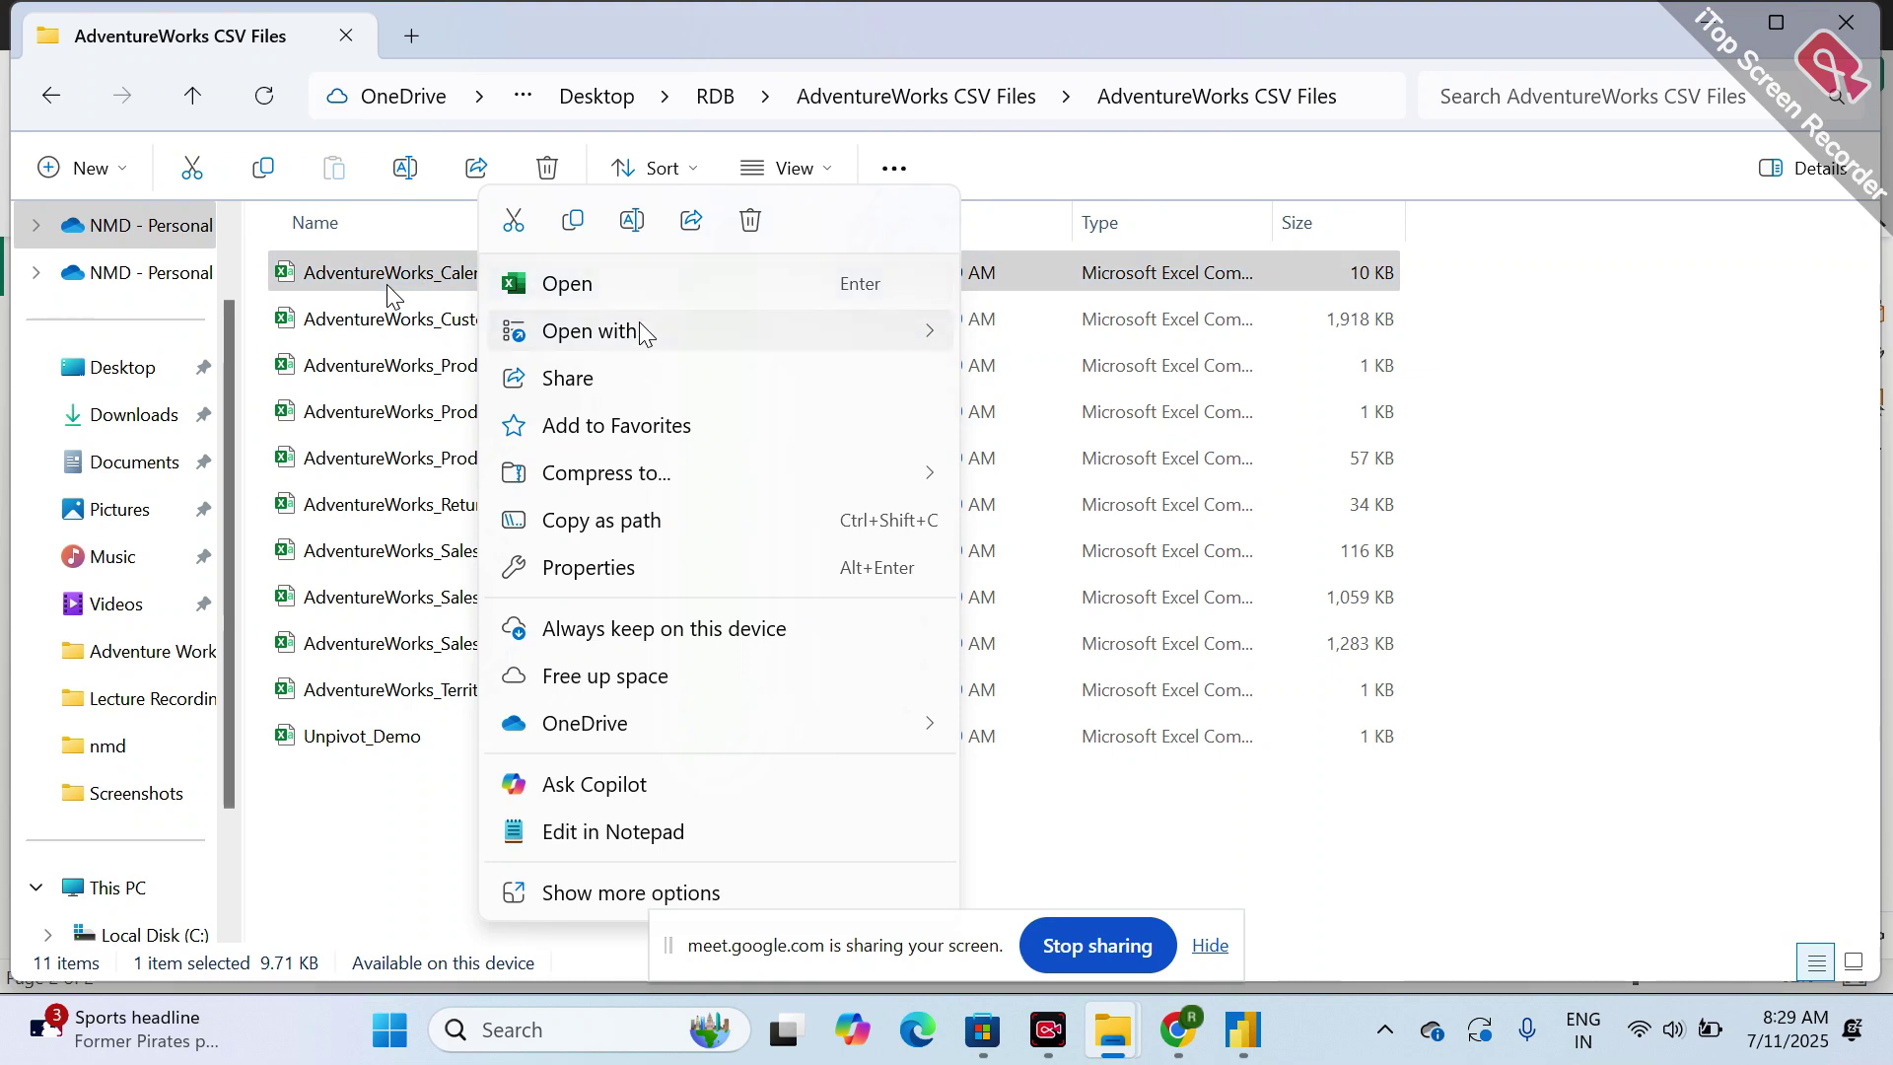
click(592, 568)
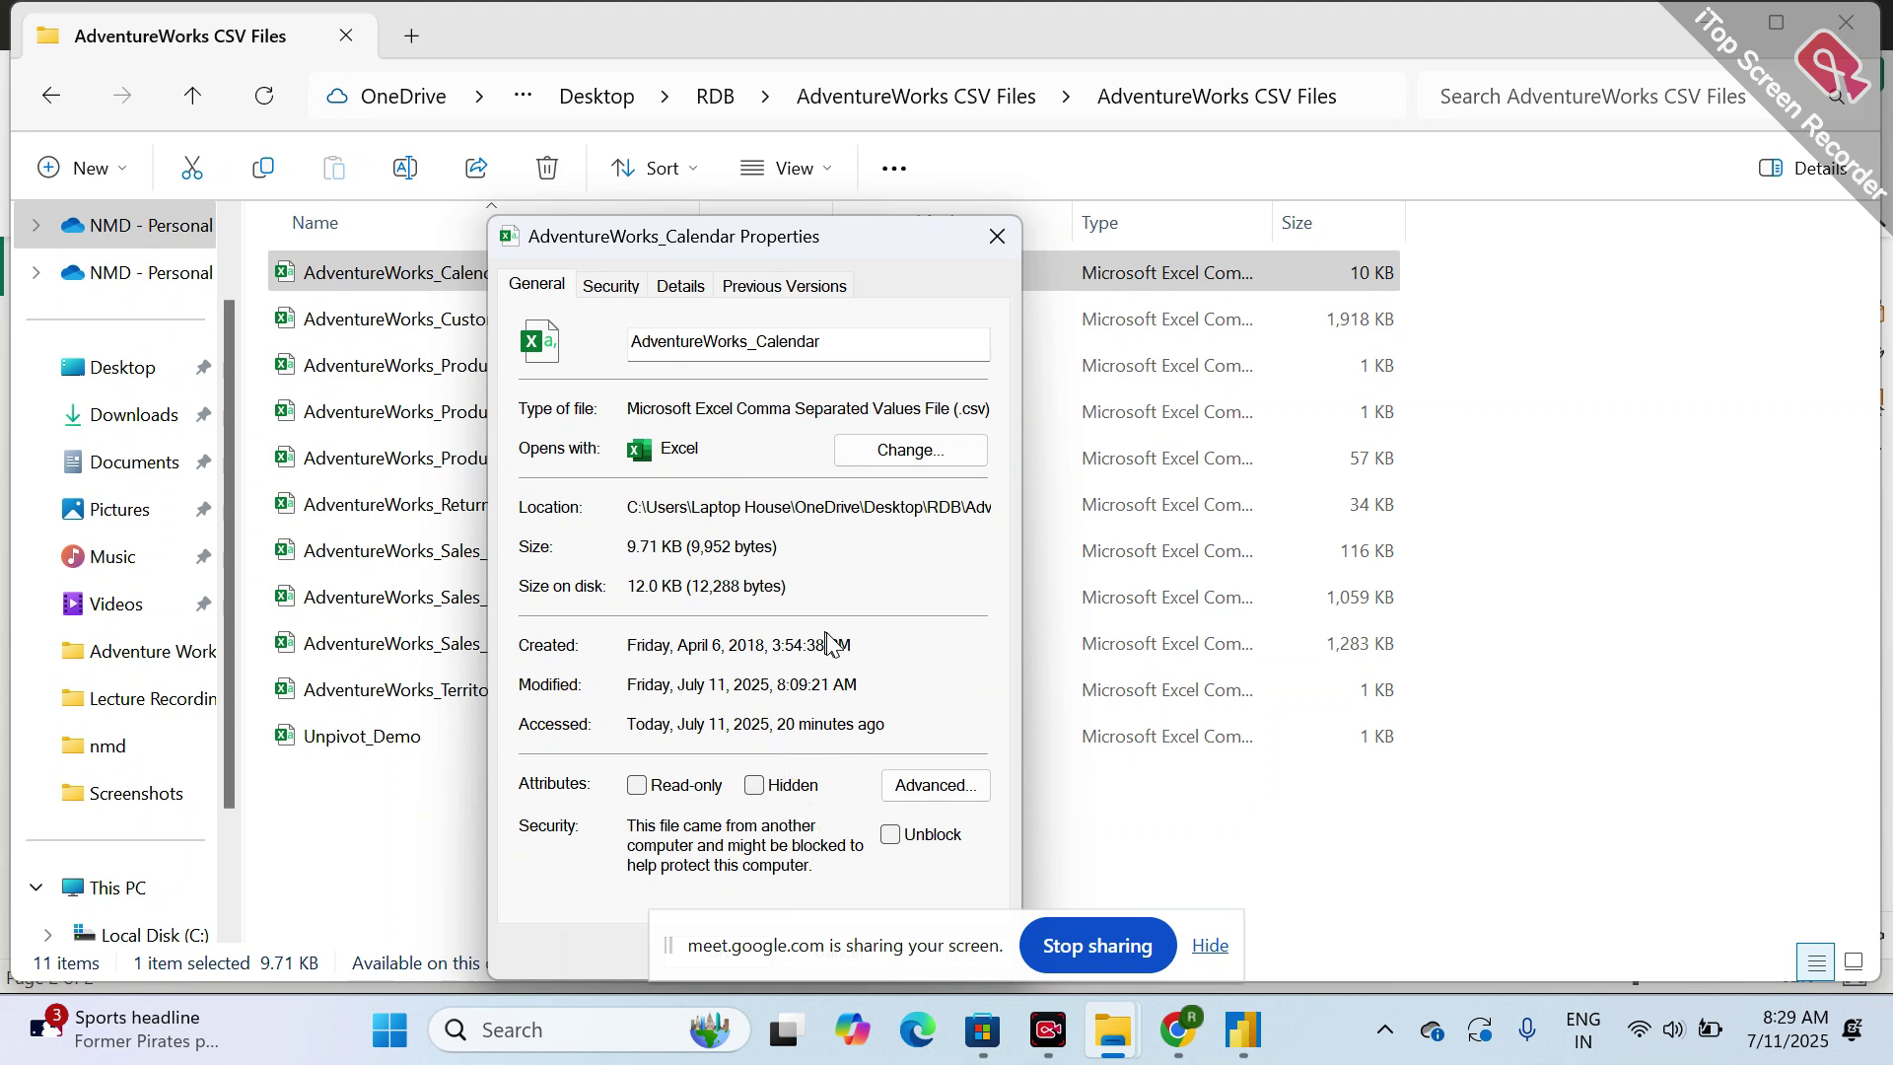
click(612, 287)
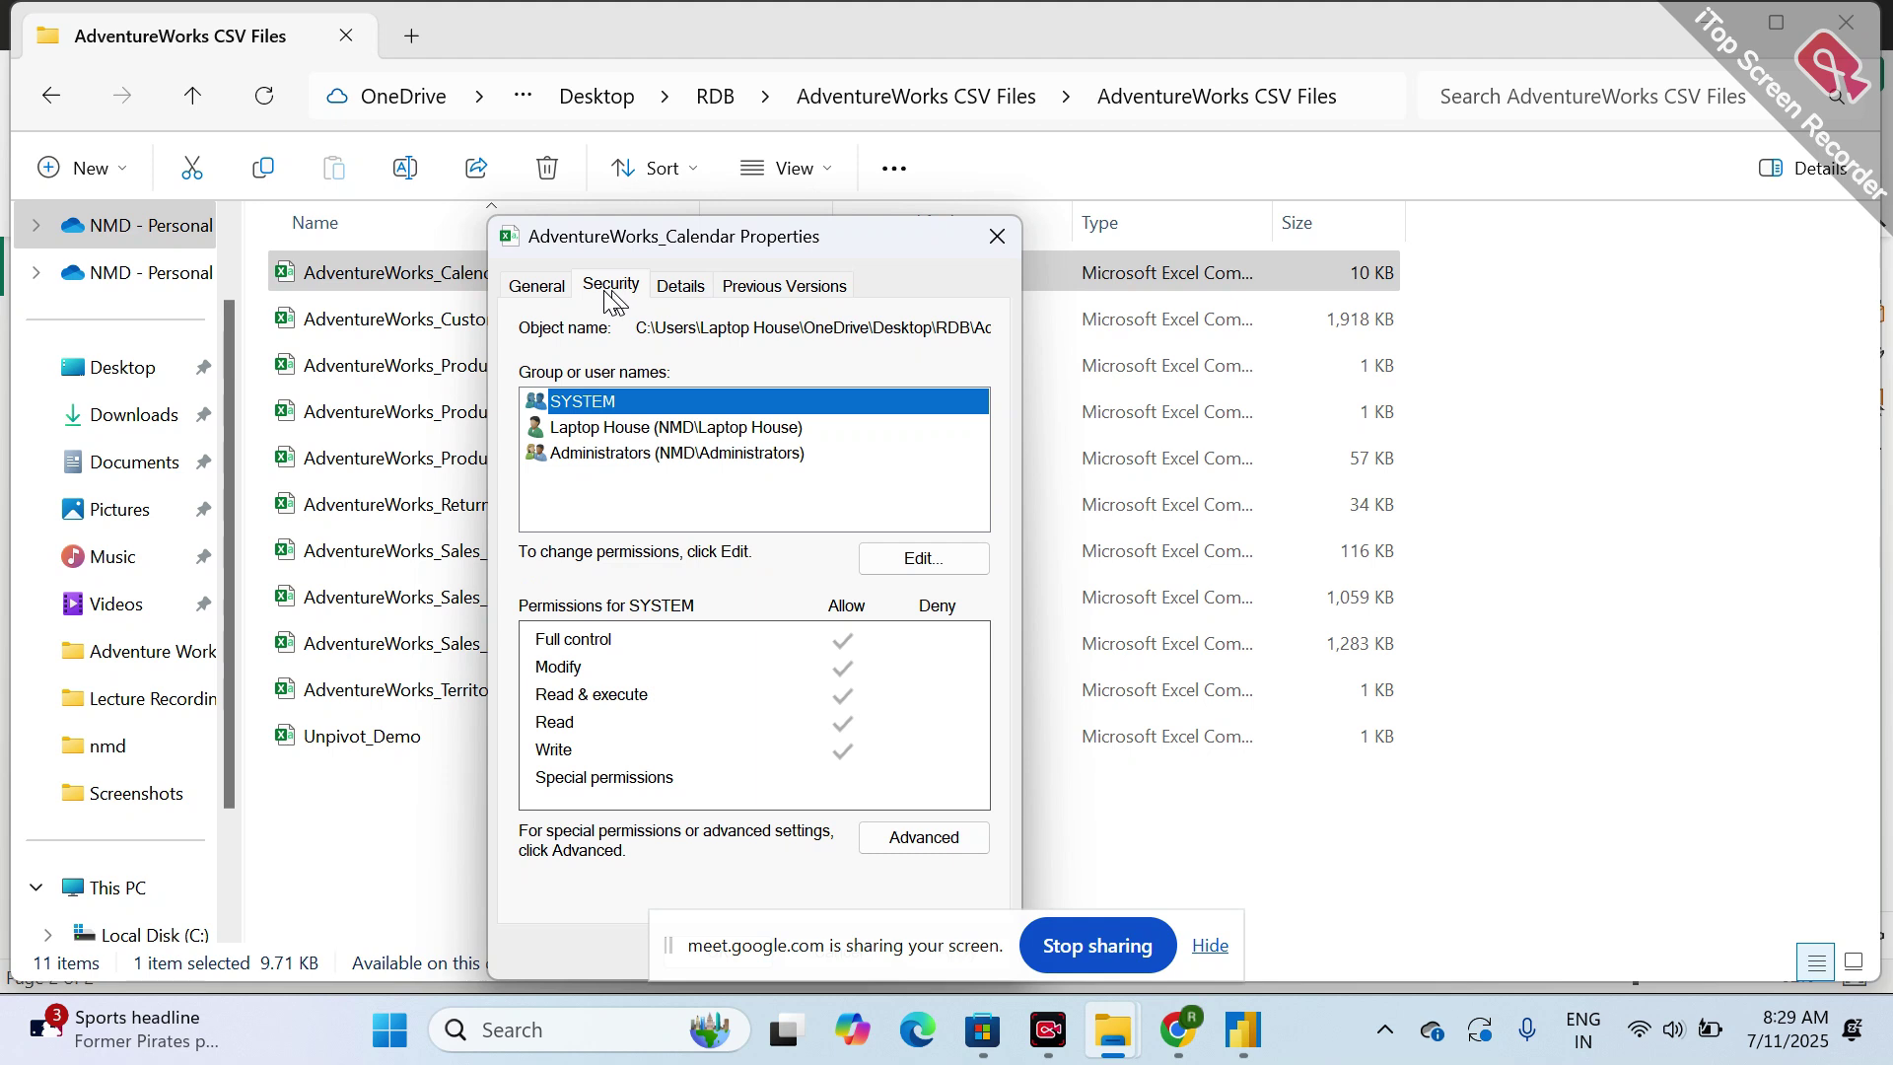
click(565, 287)
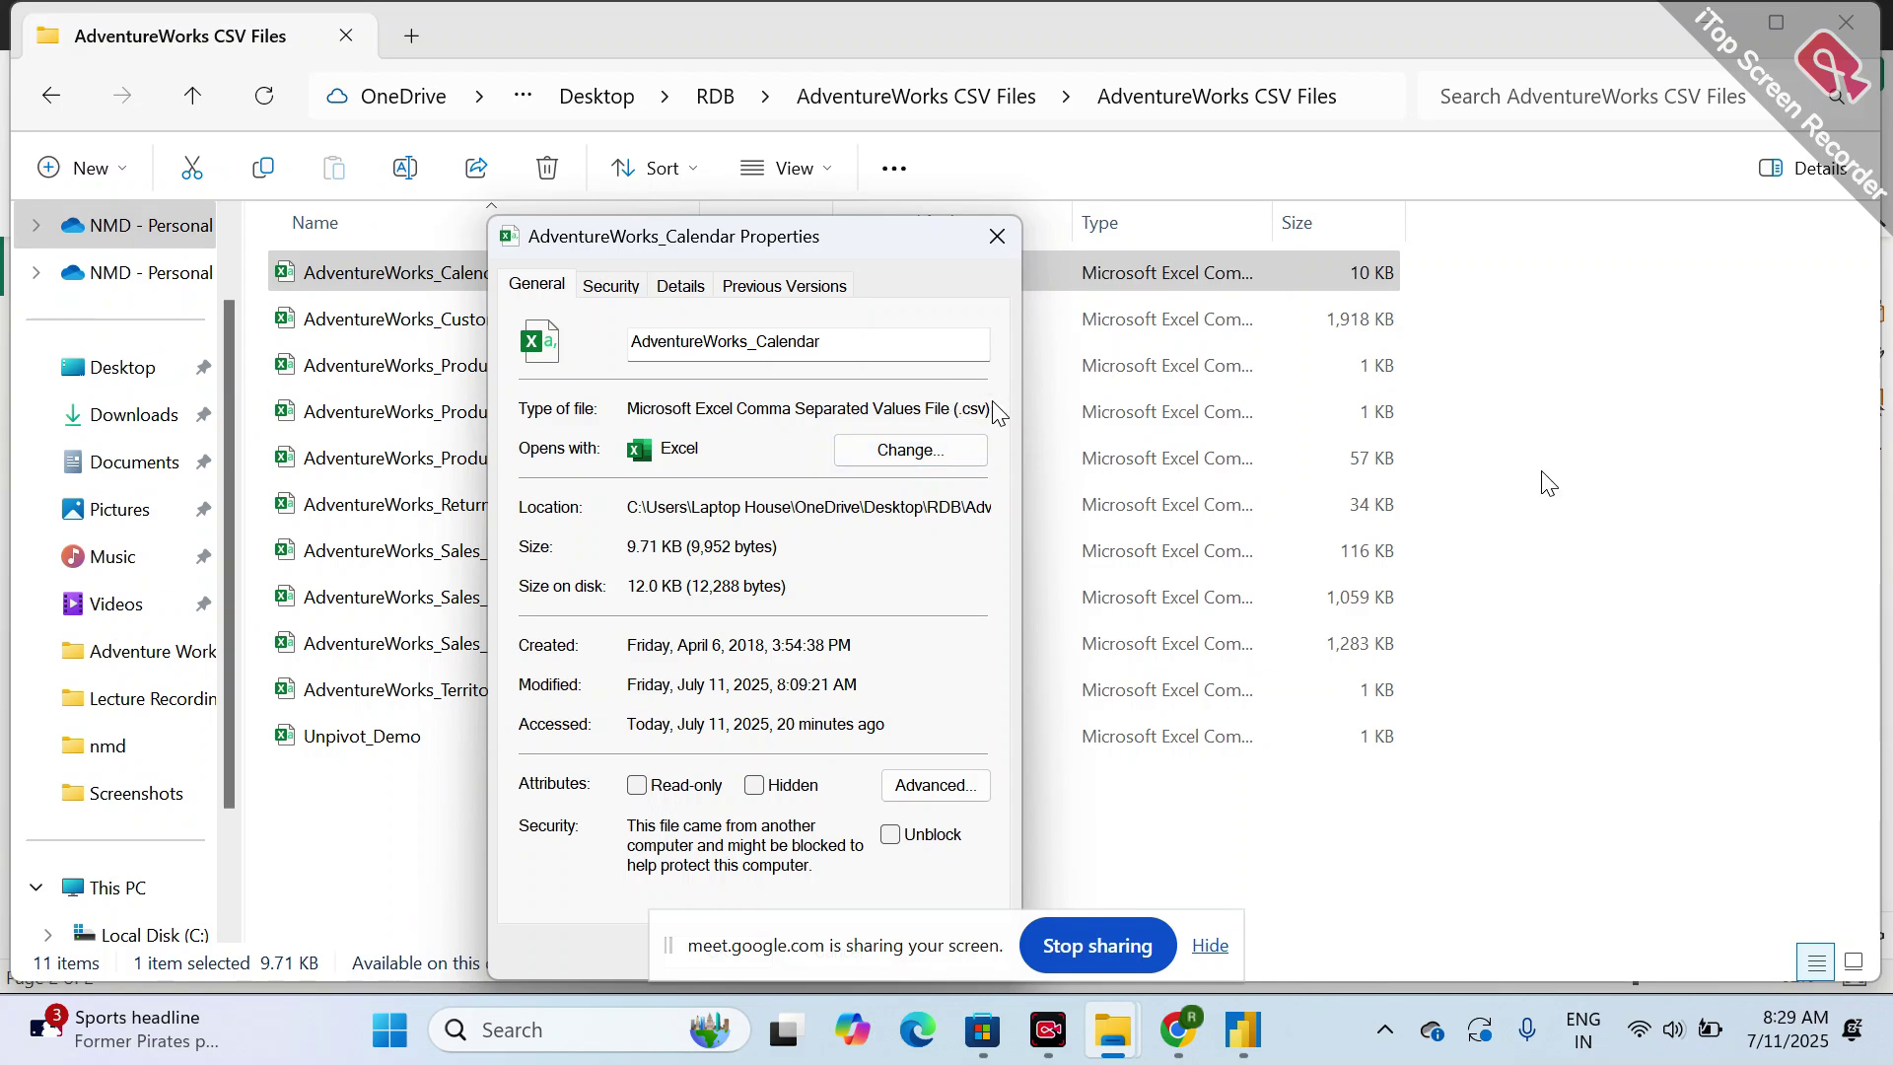
key(Escape)
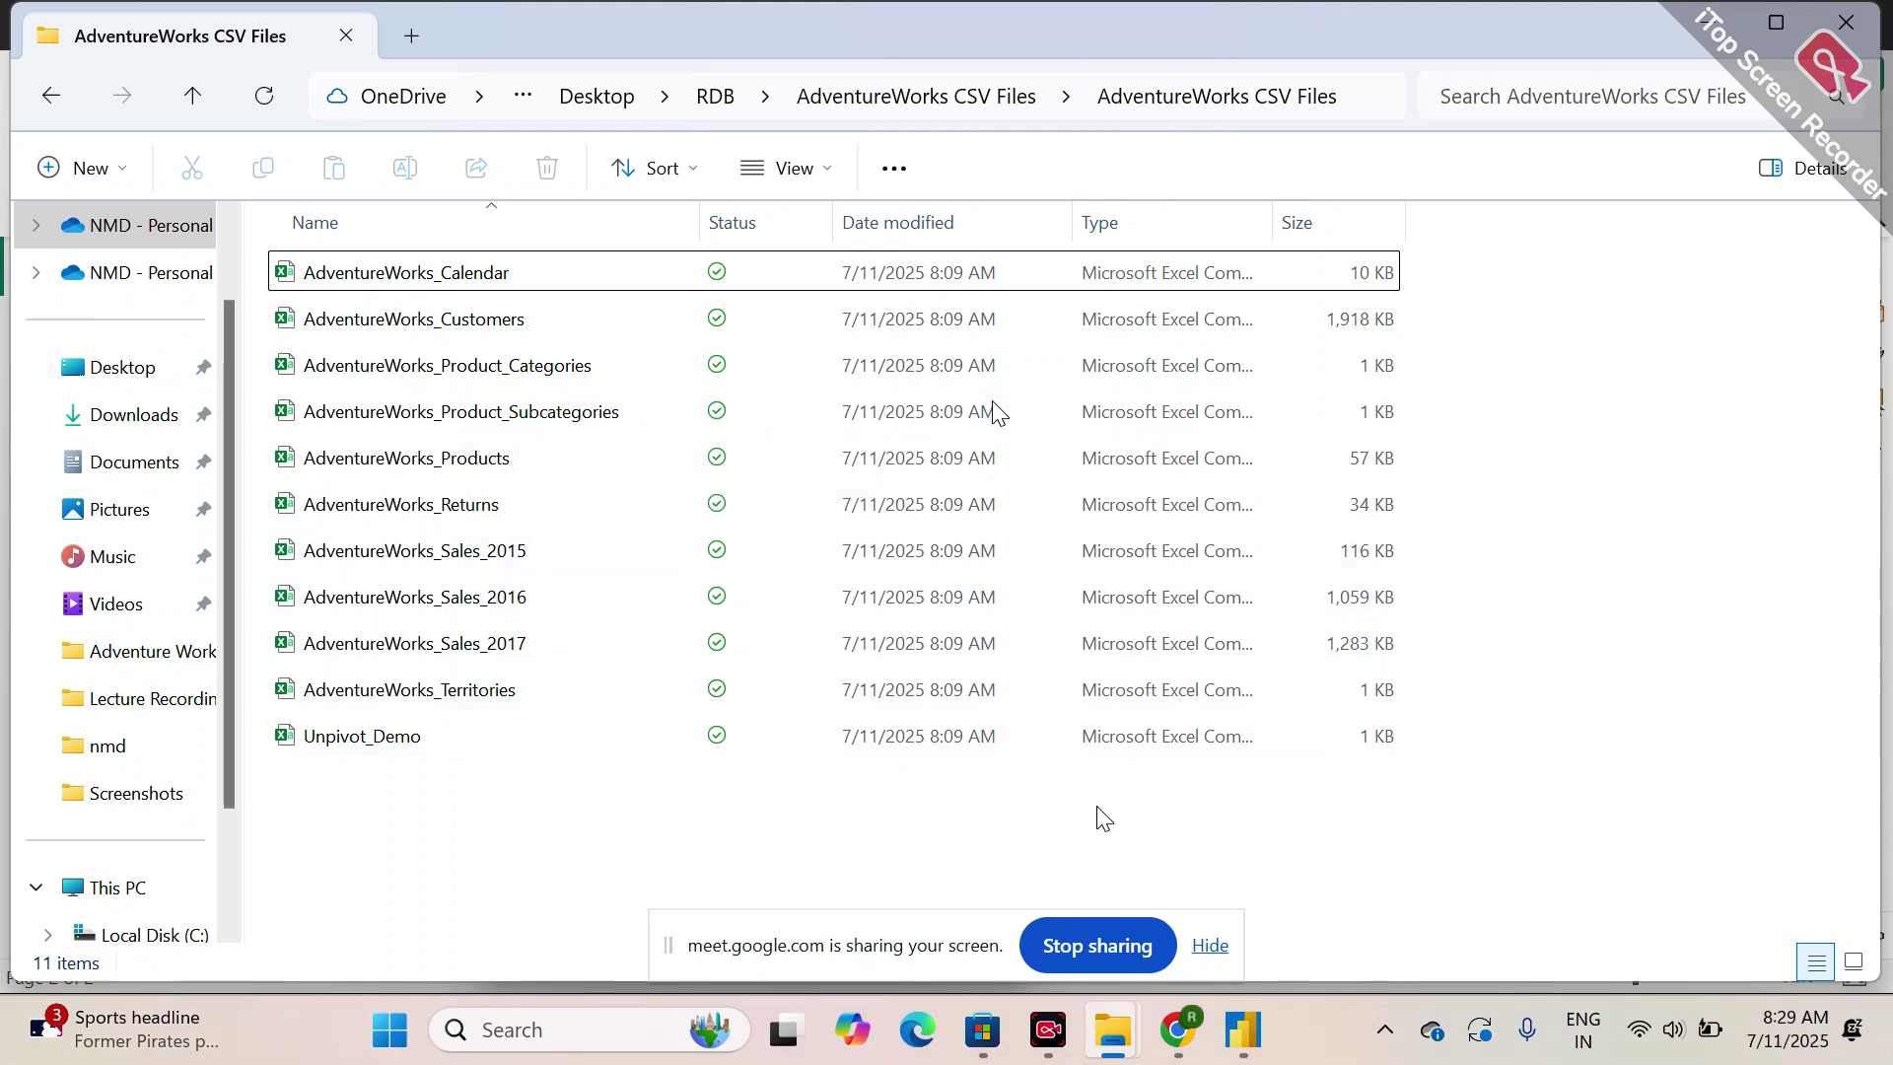
- Return to Power BI Desktop, search all Get Data sources for "csv", and connect to Text/CSV, hiding the screen-sharing notice
click(1227, 907)
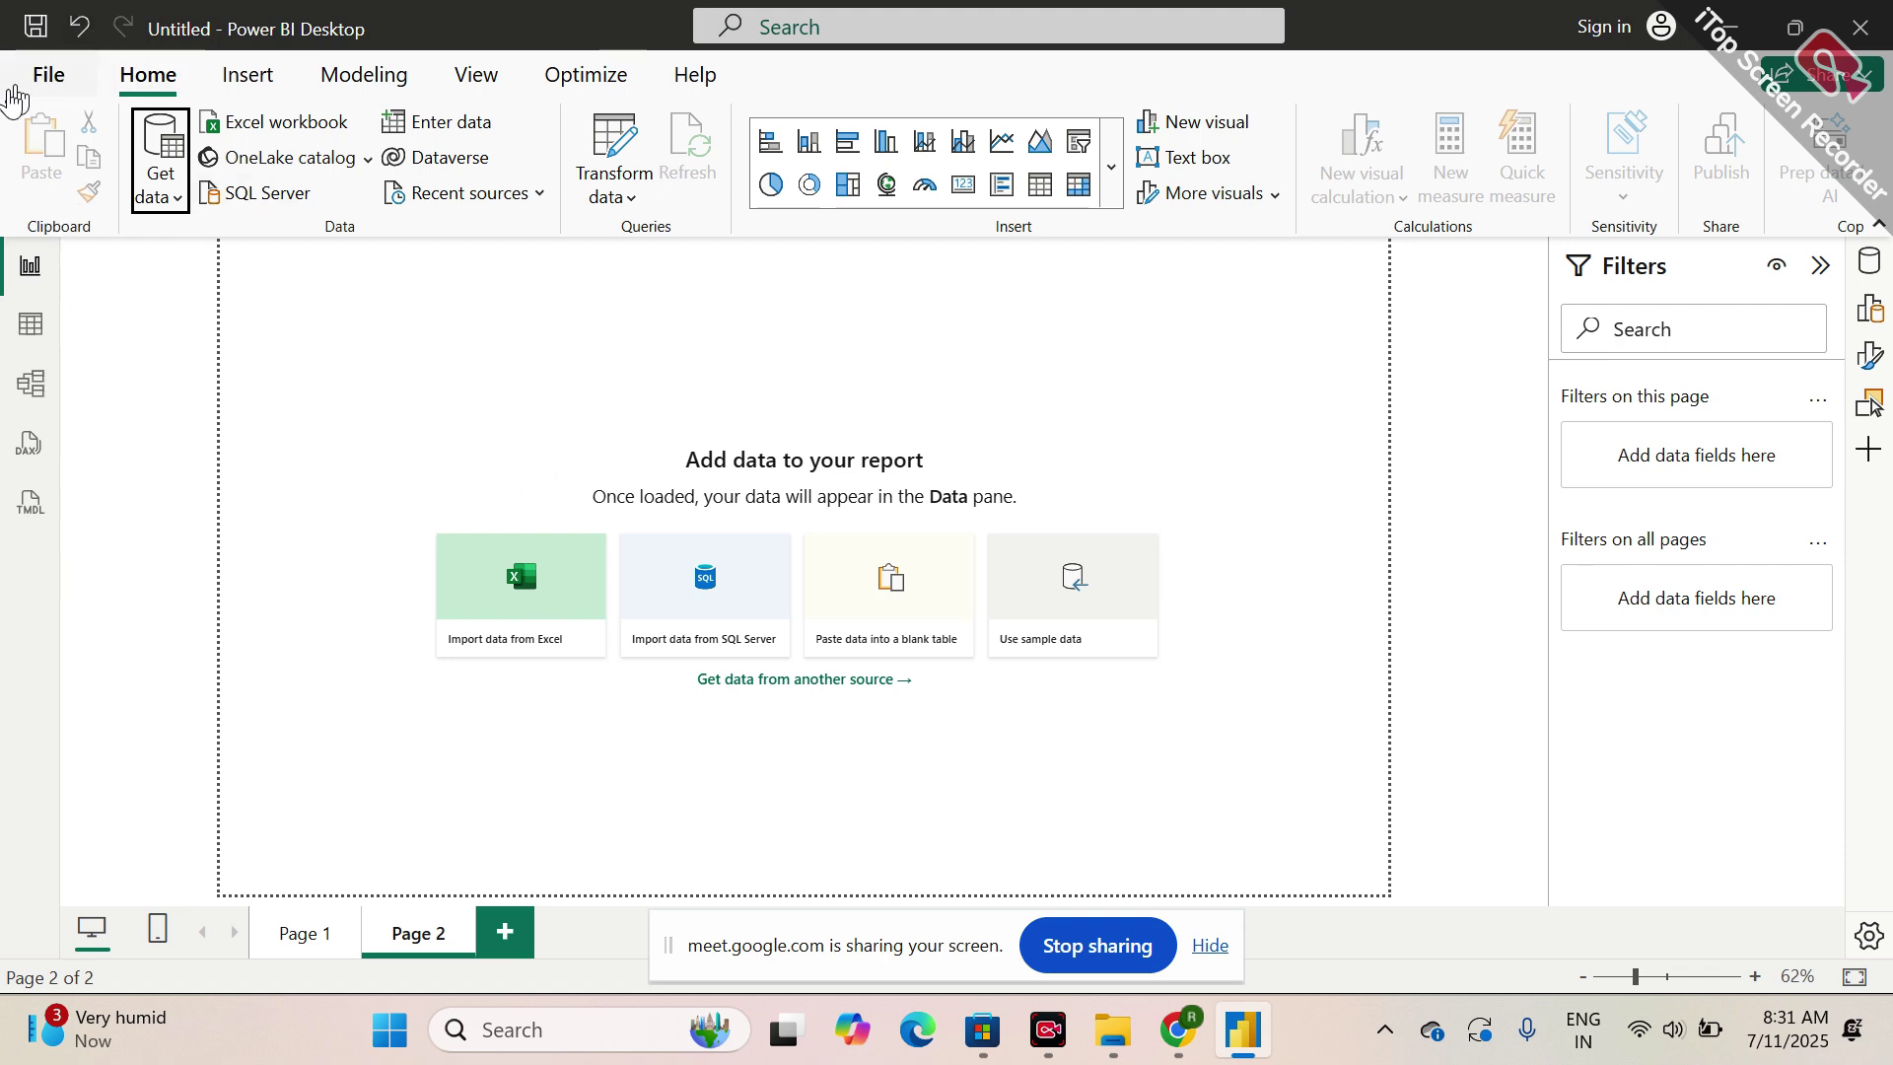
click(175, 199)
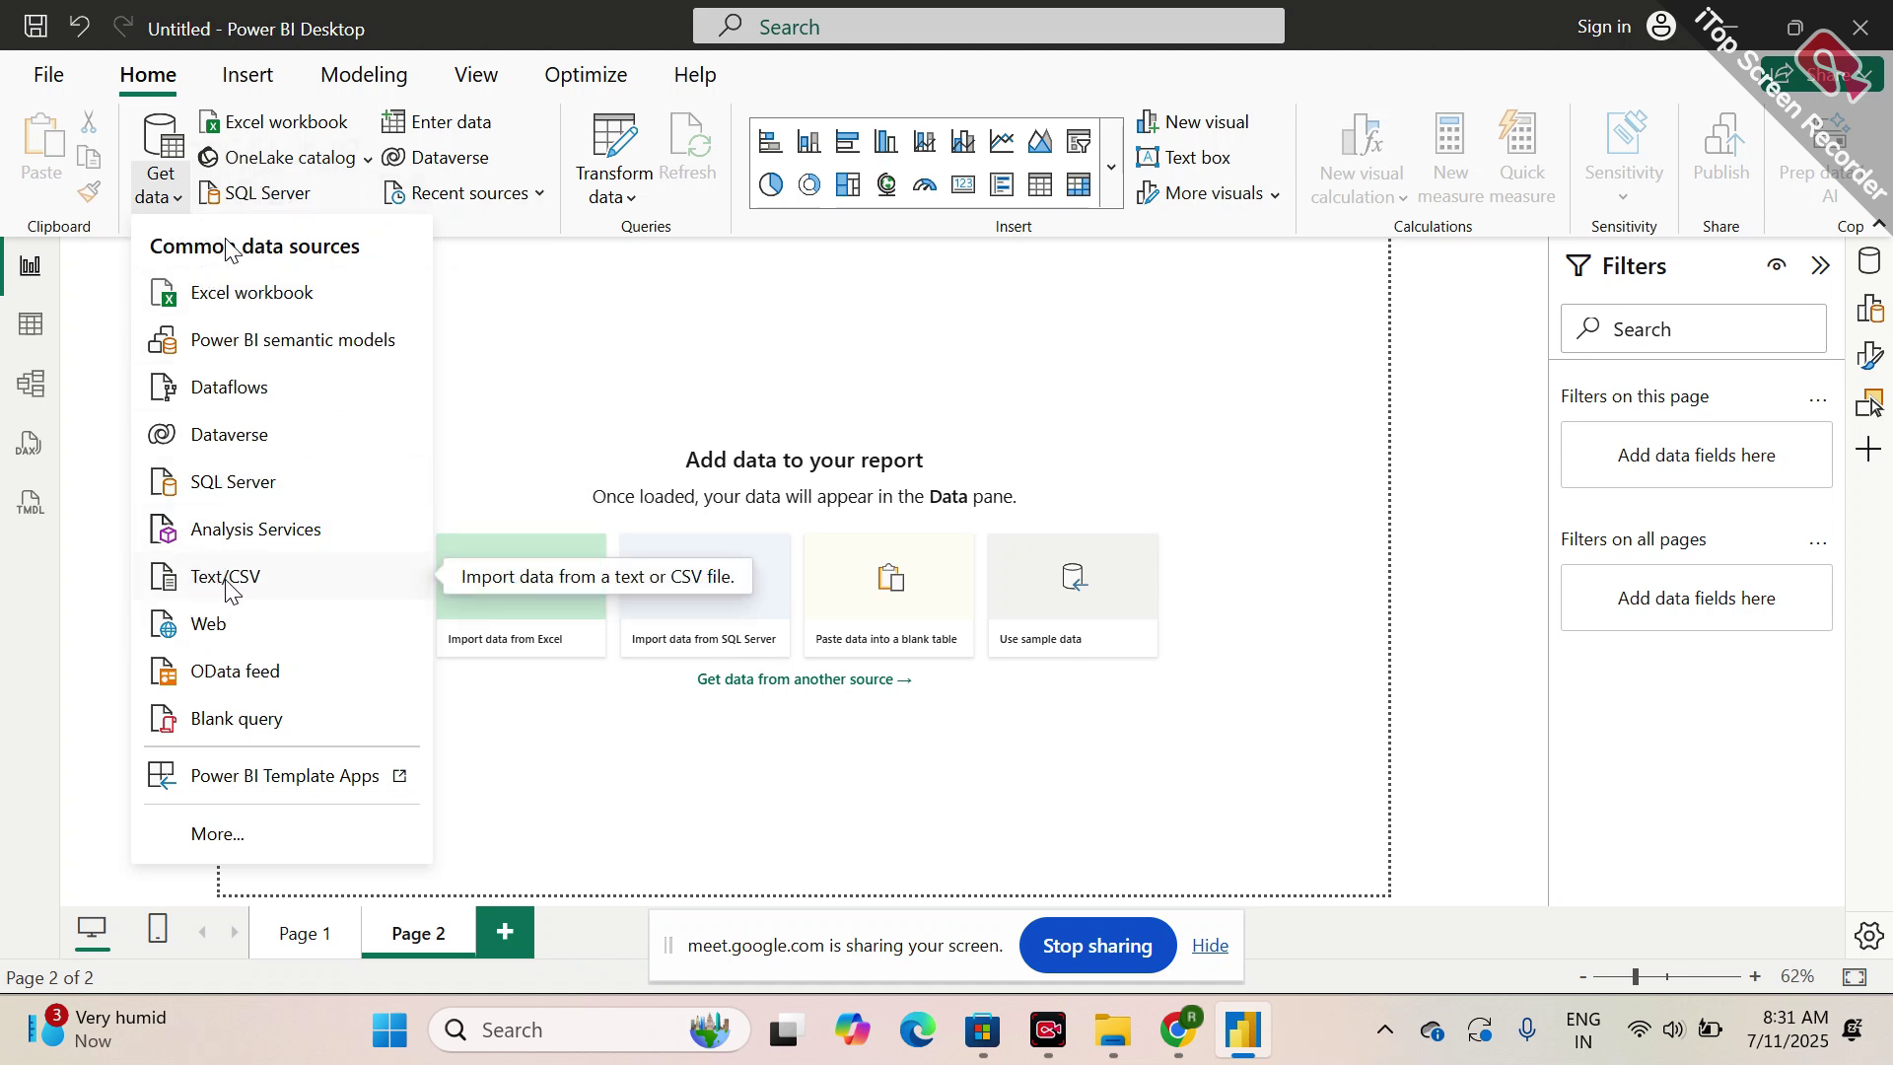
click(235, 845)
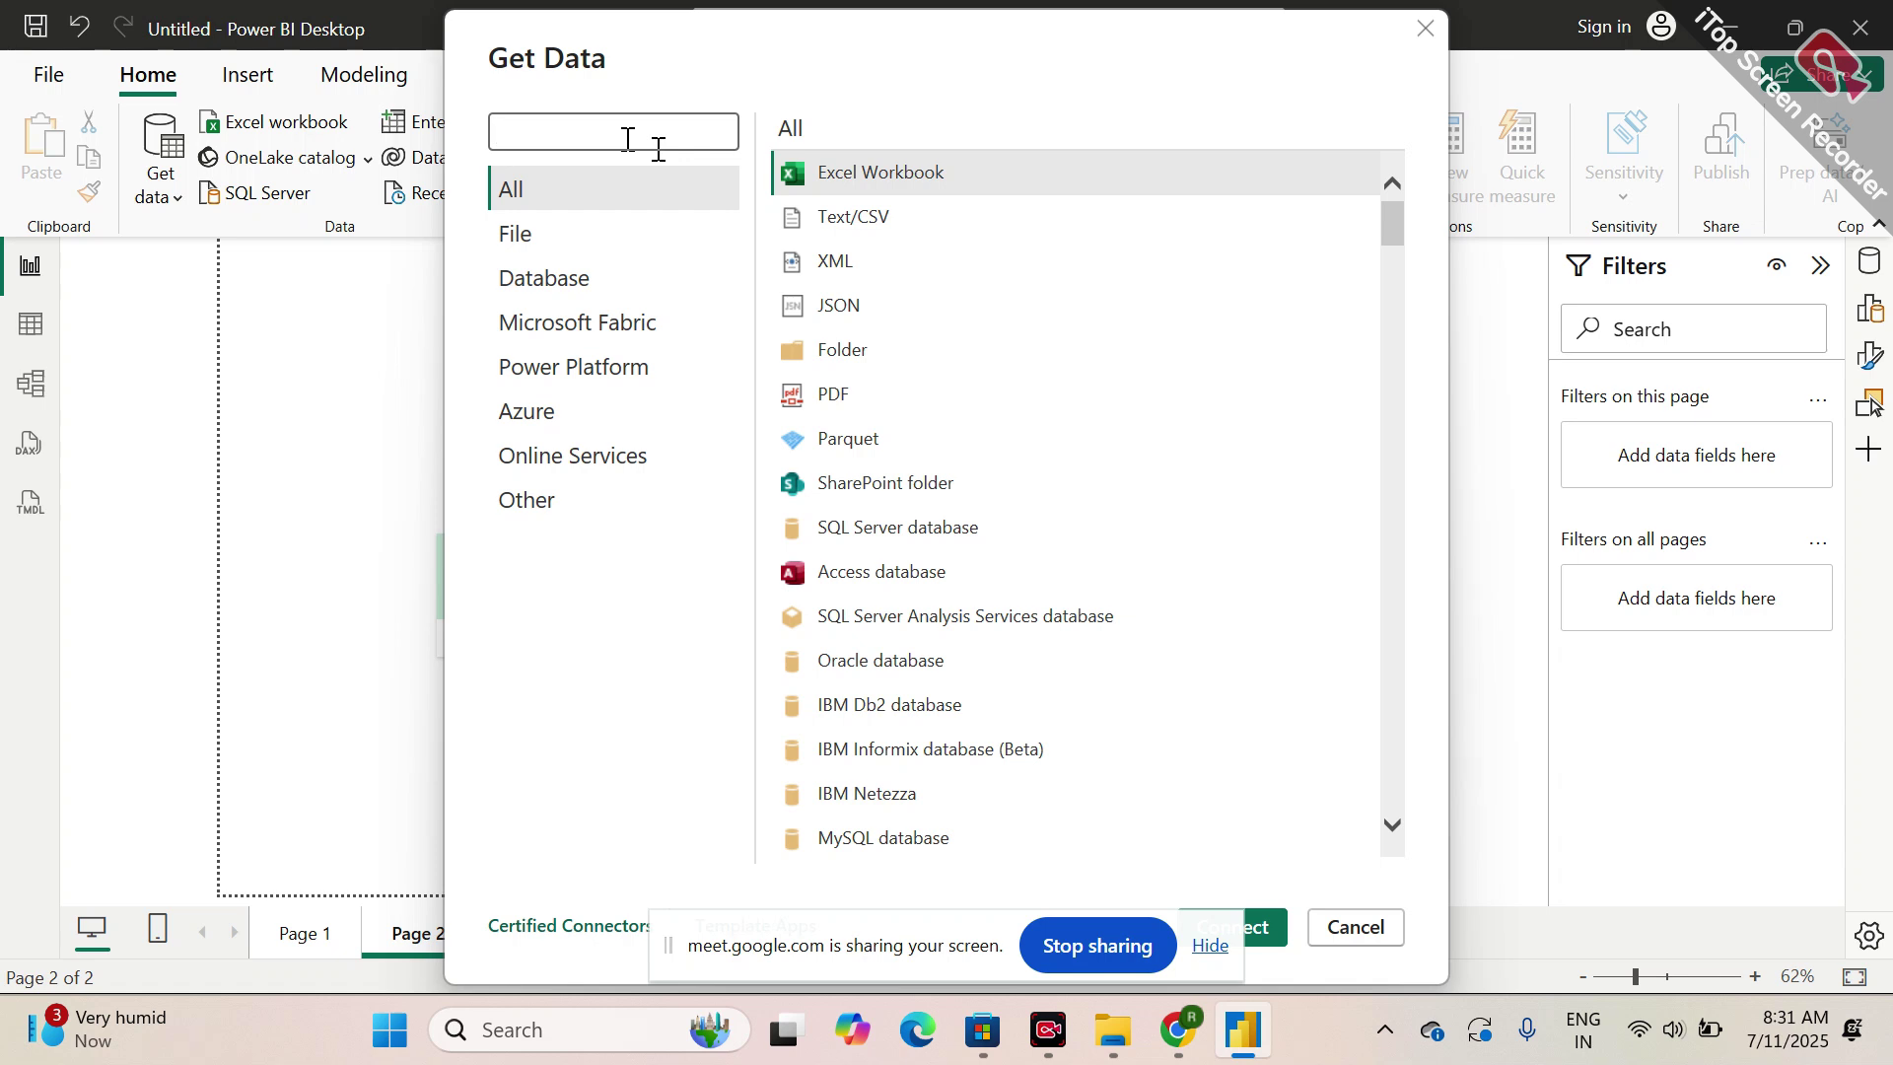
text(csv)
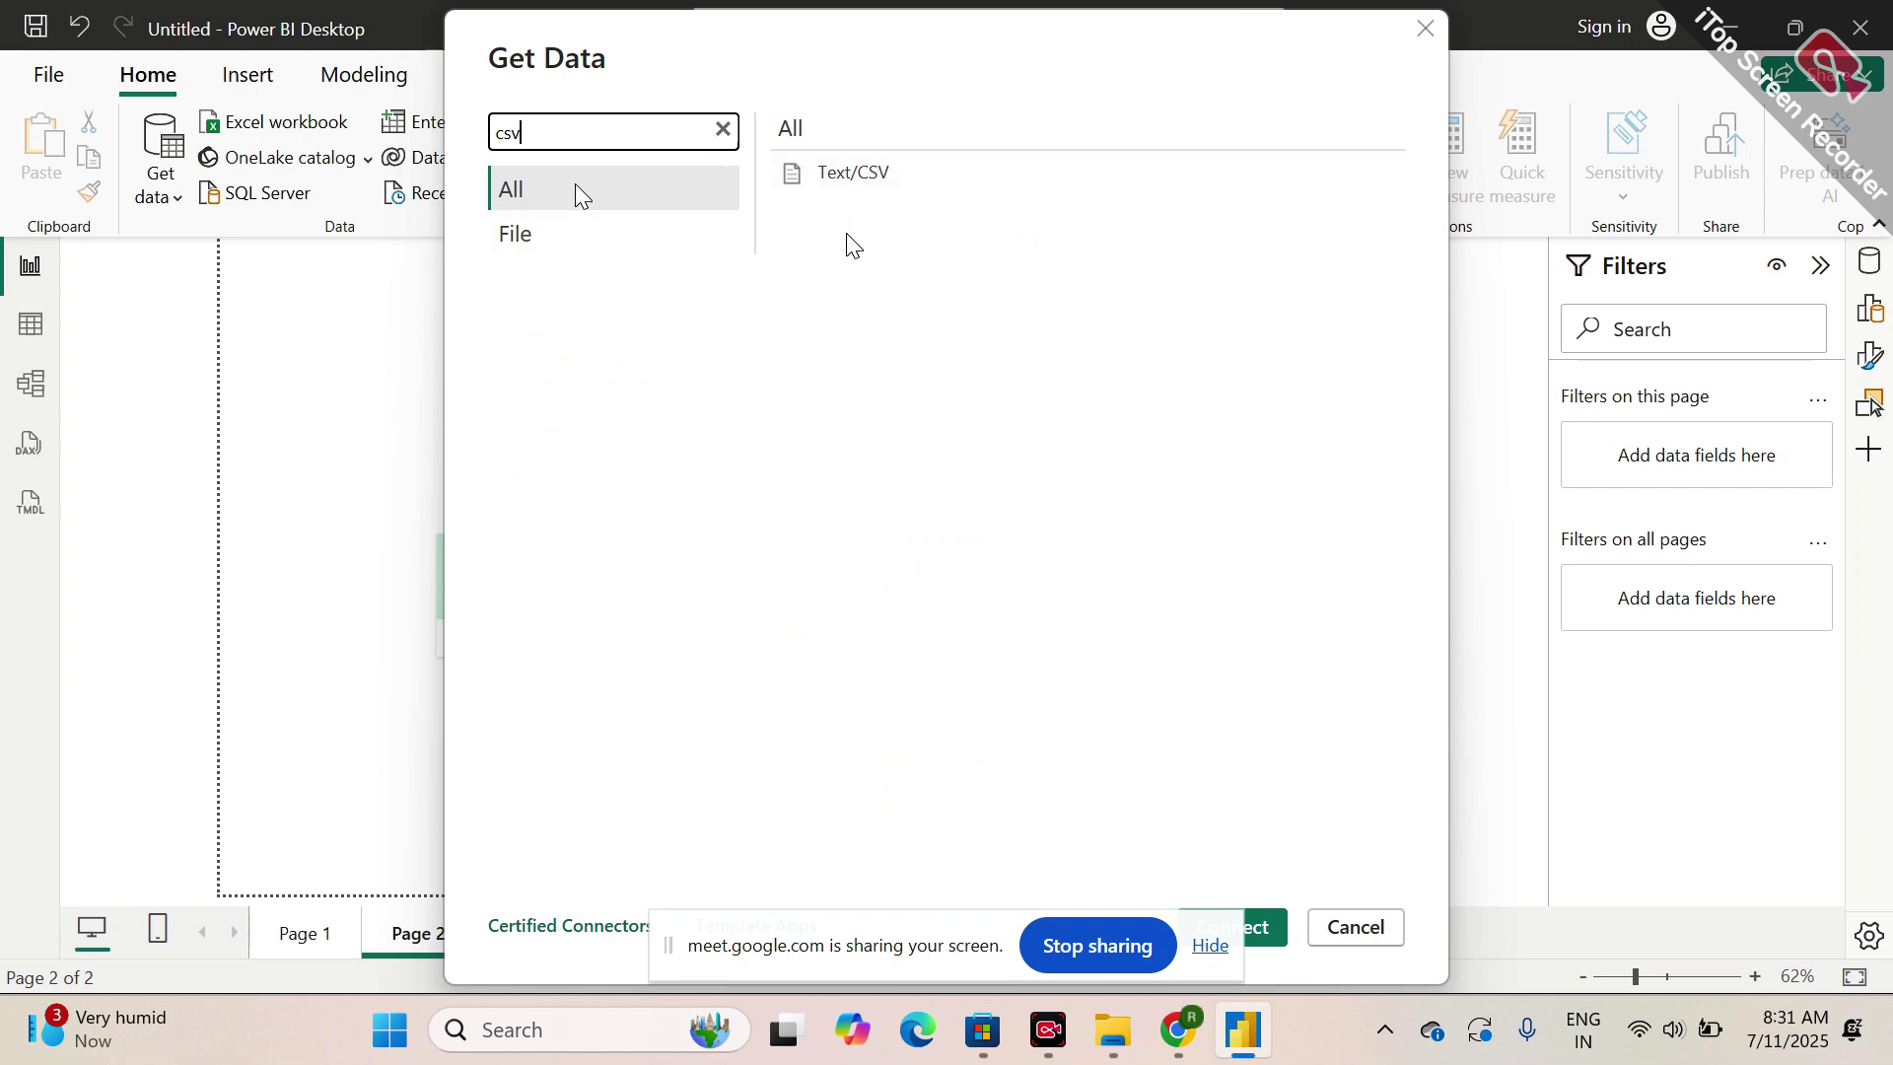
click(840, 179)
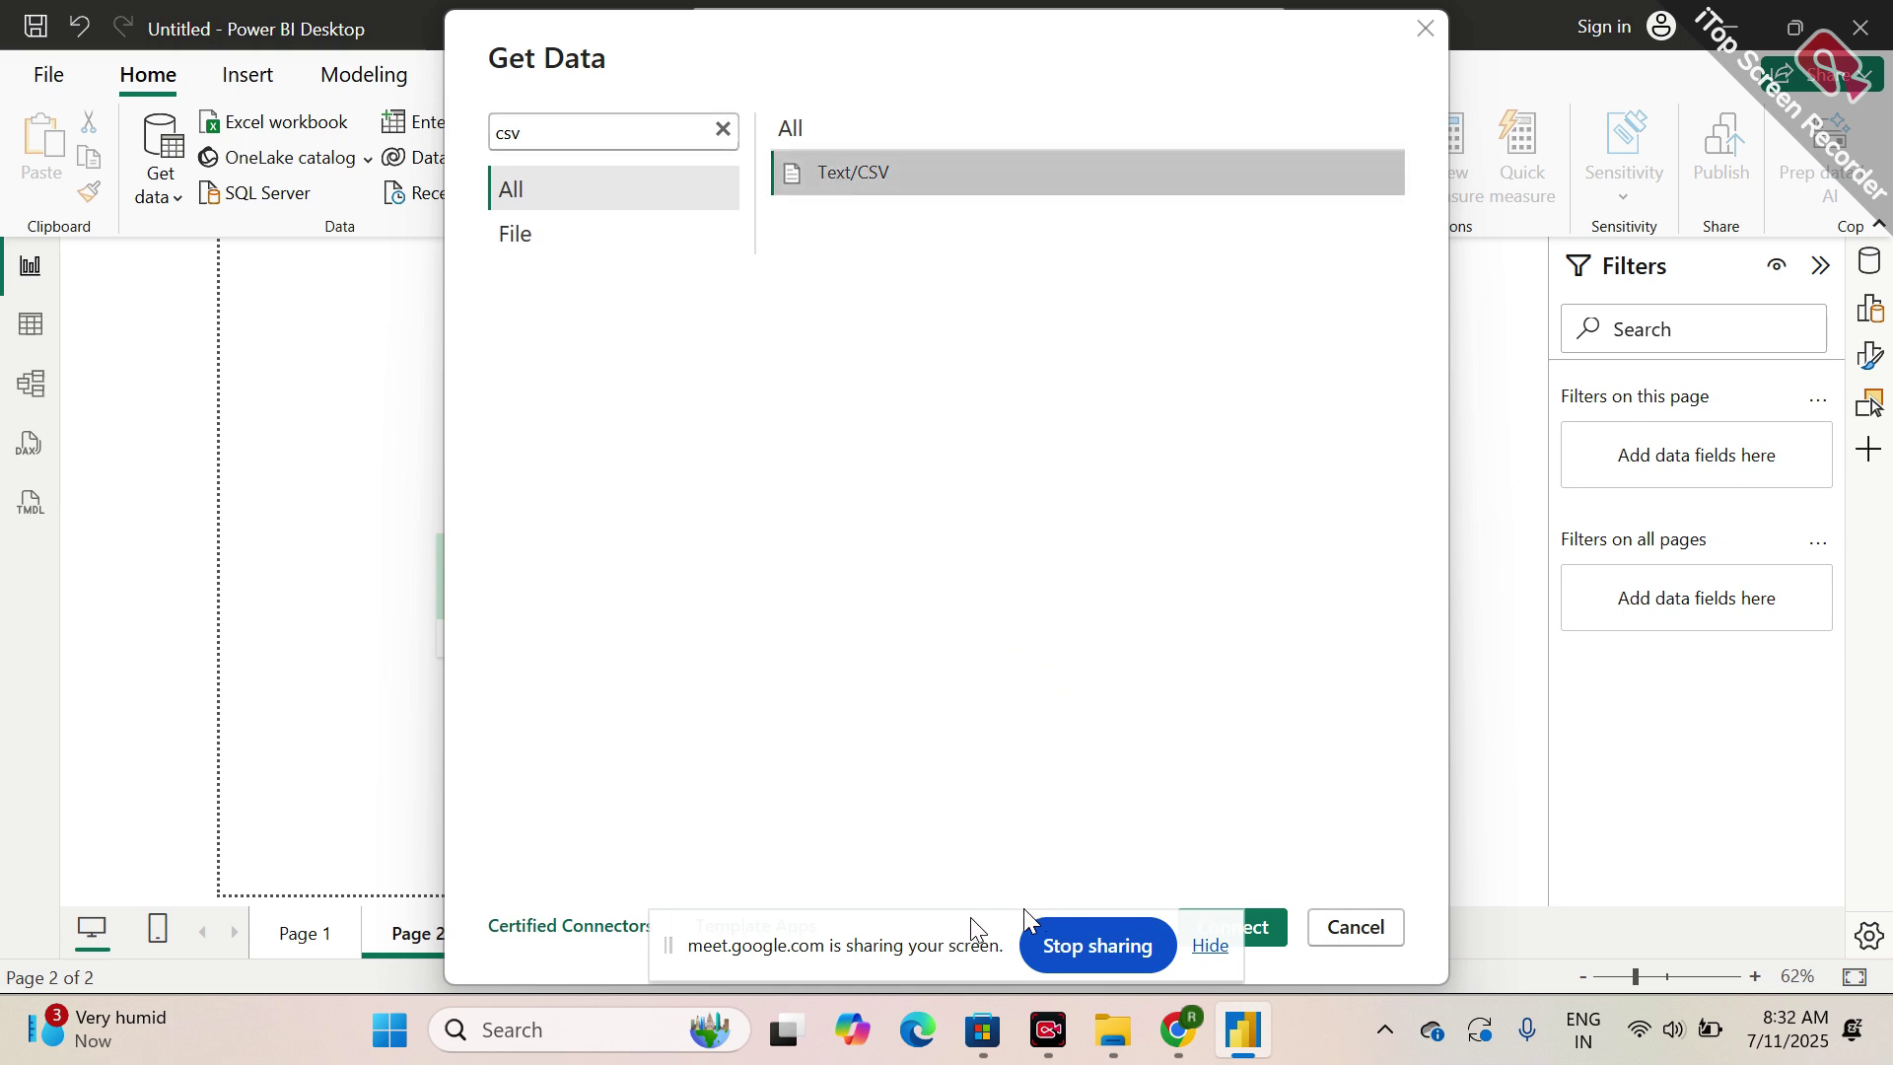
click(1198, 948)
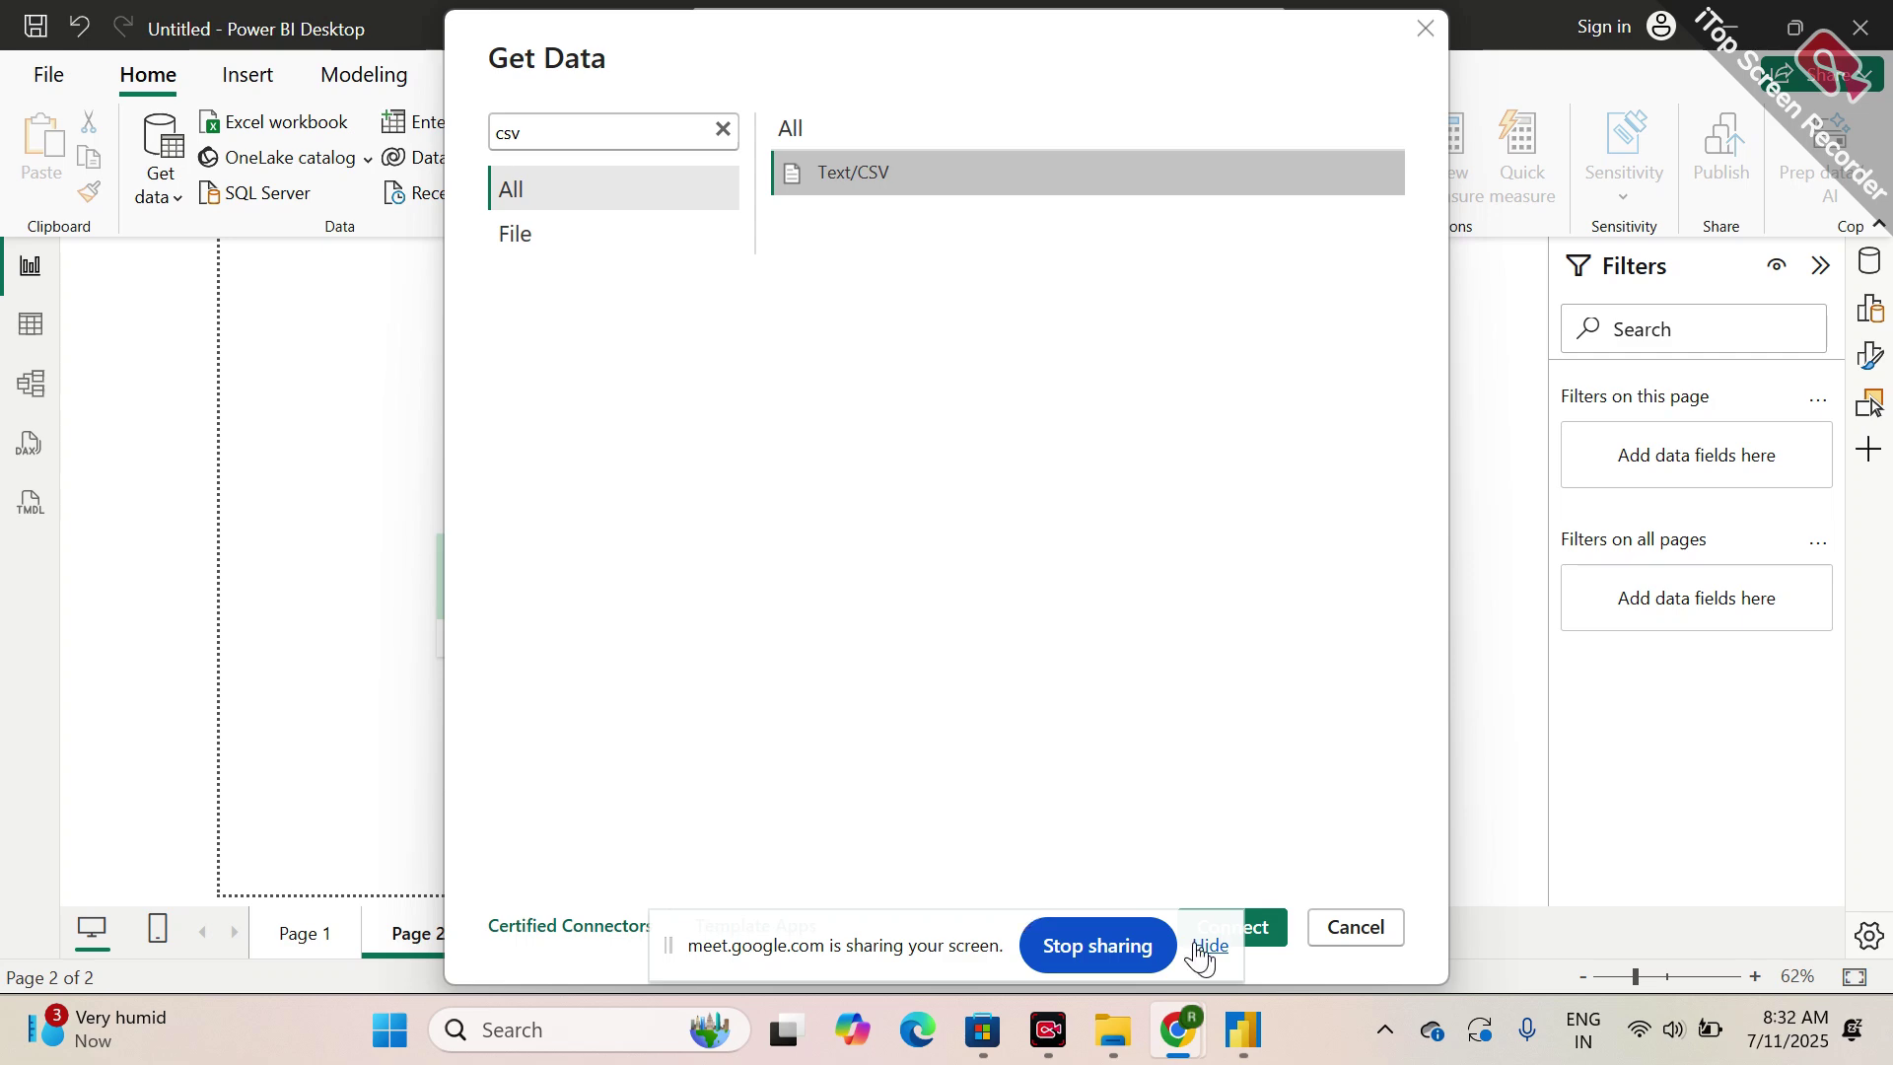
click(1240, 919)
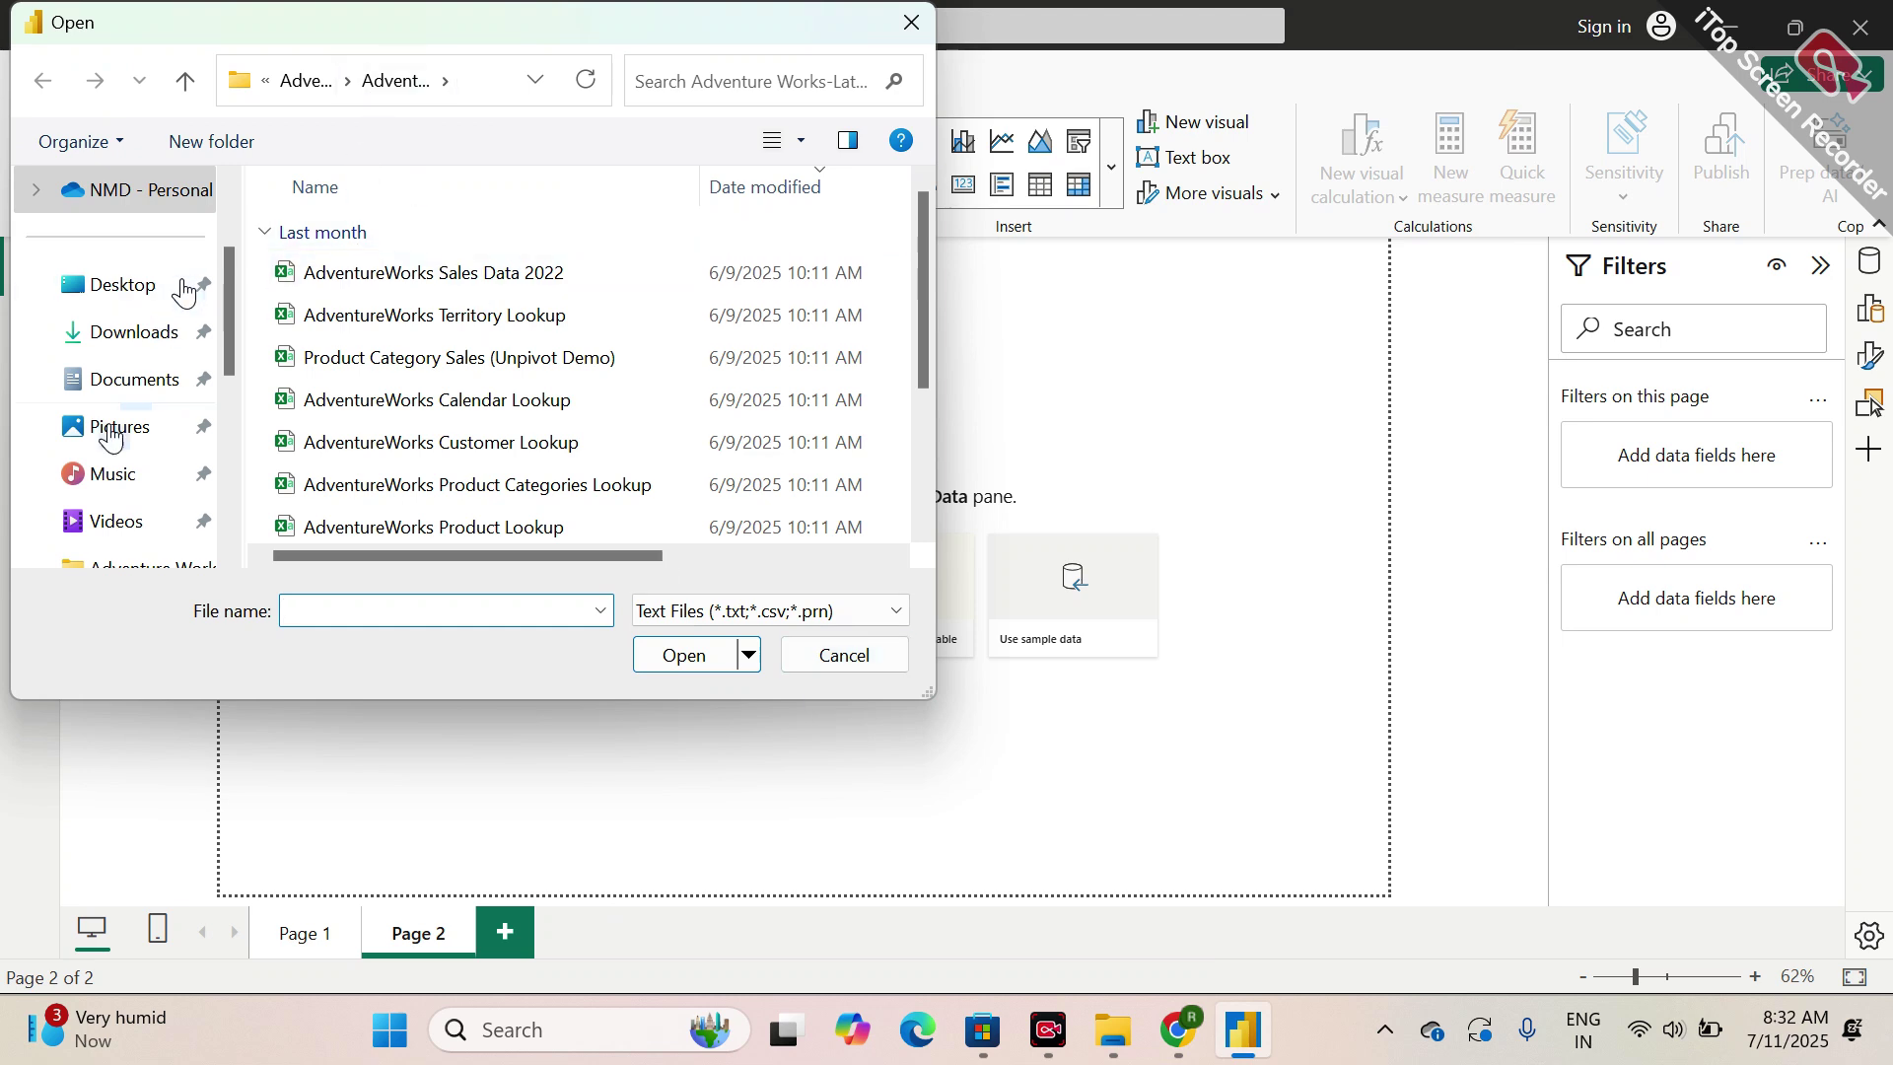
- Browse to the inner AdventureWorks CSV Files folder in RDB on the Desktop, and cancel the file selection
click(145, 294)
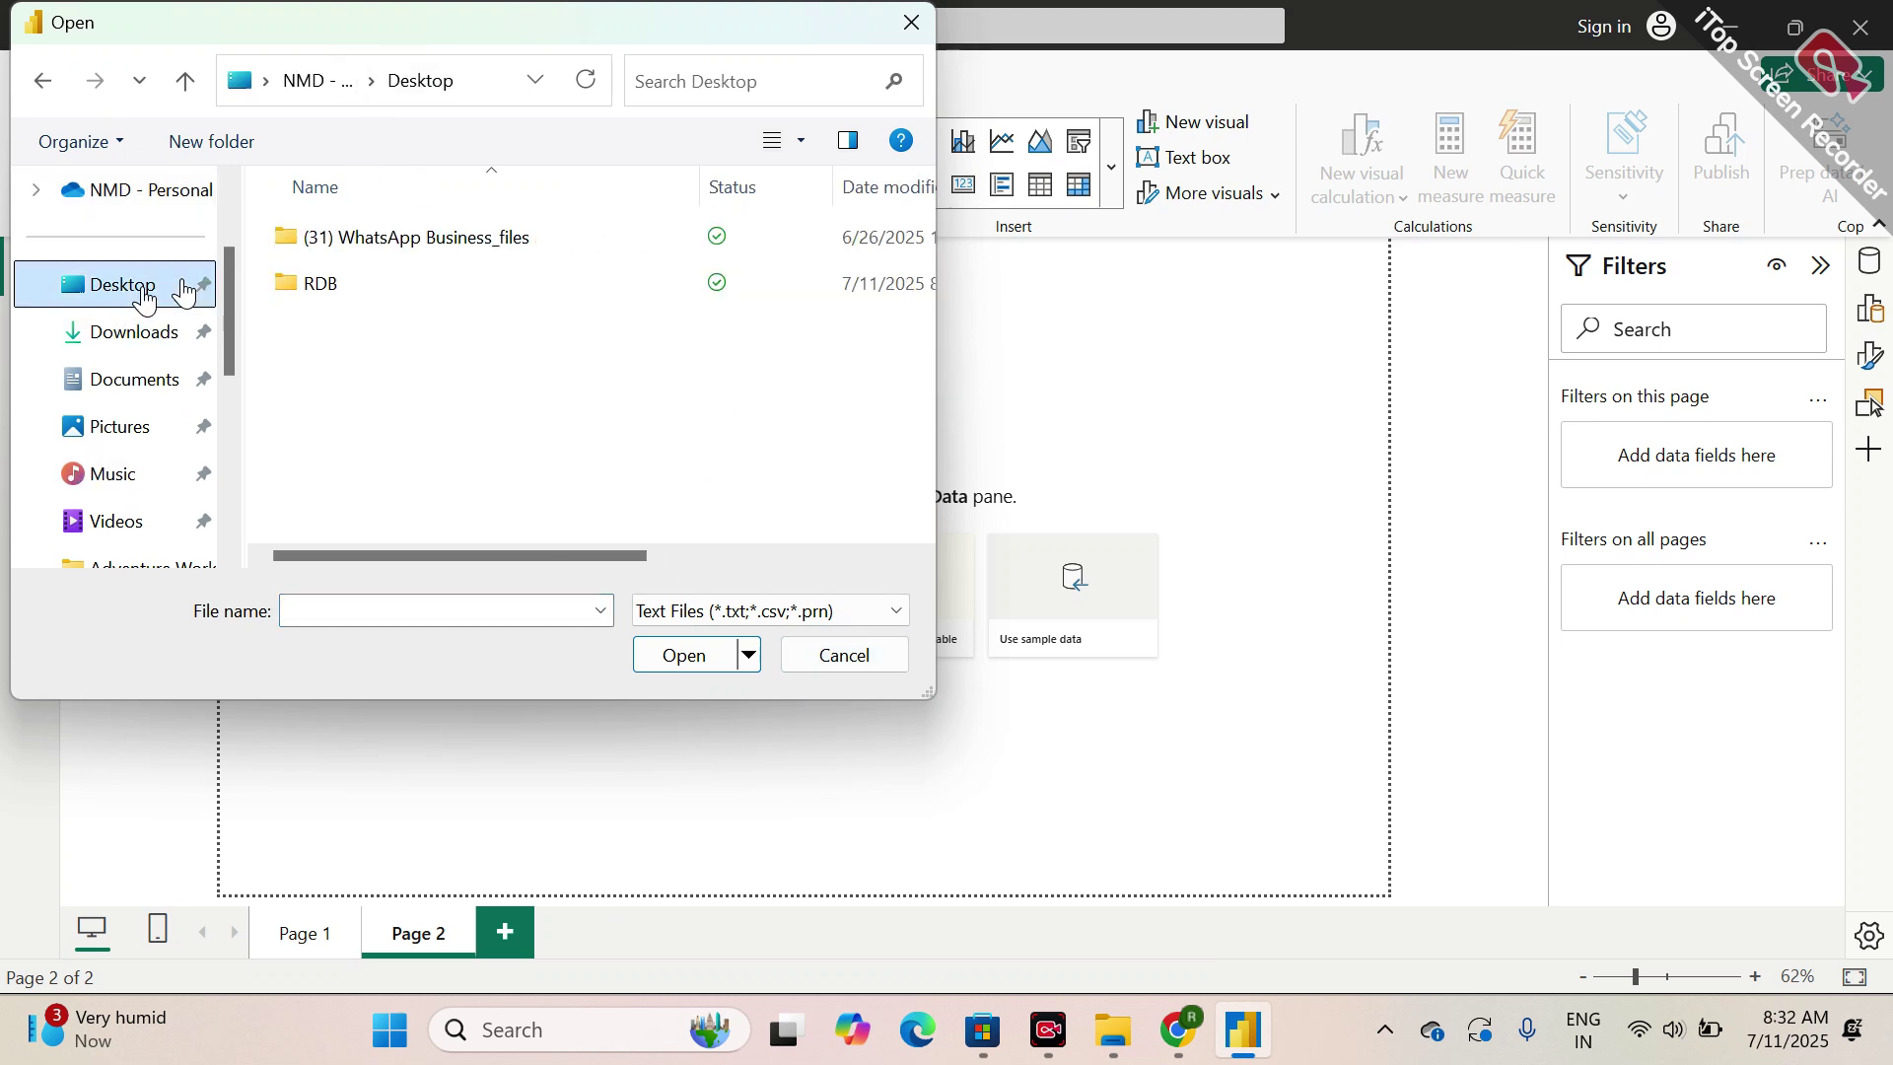
double_click(338, 286)
double_click(360, 254)
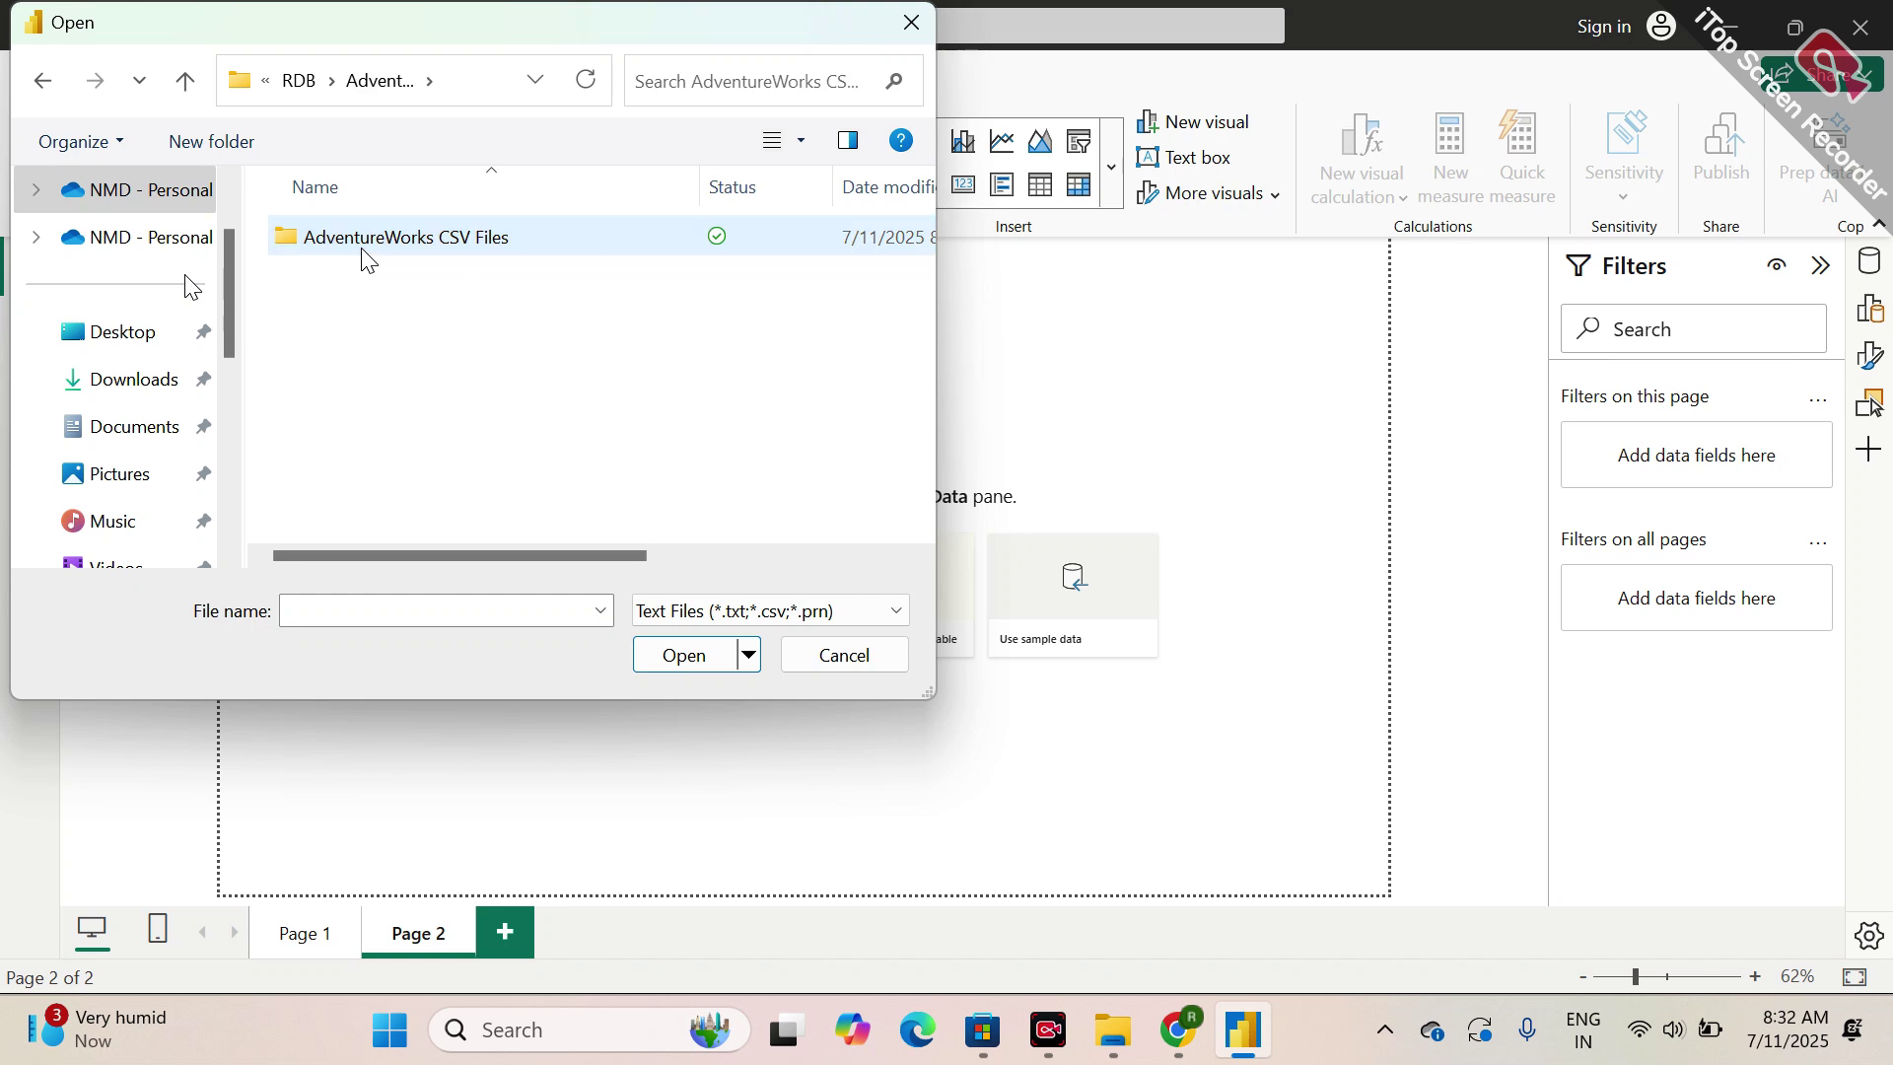
double_click(382, 254)
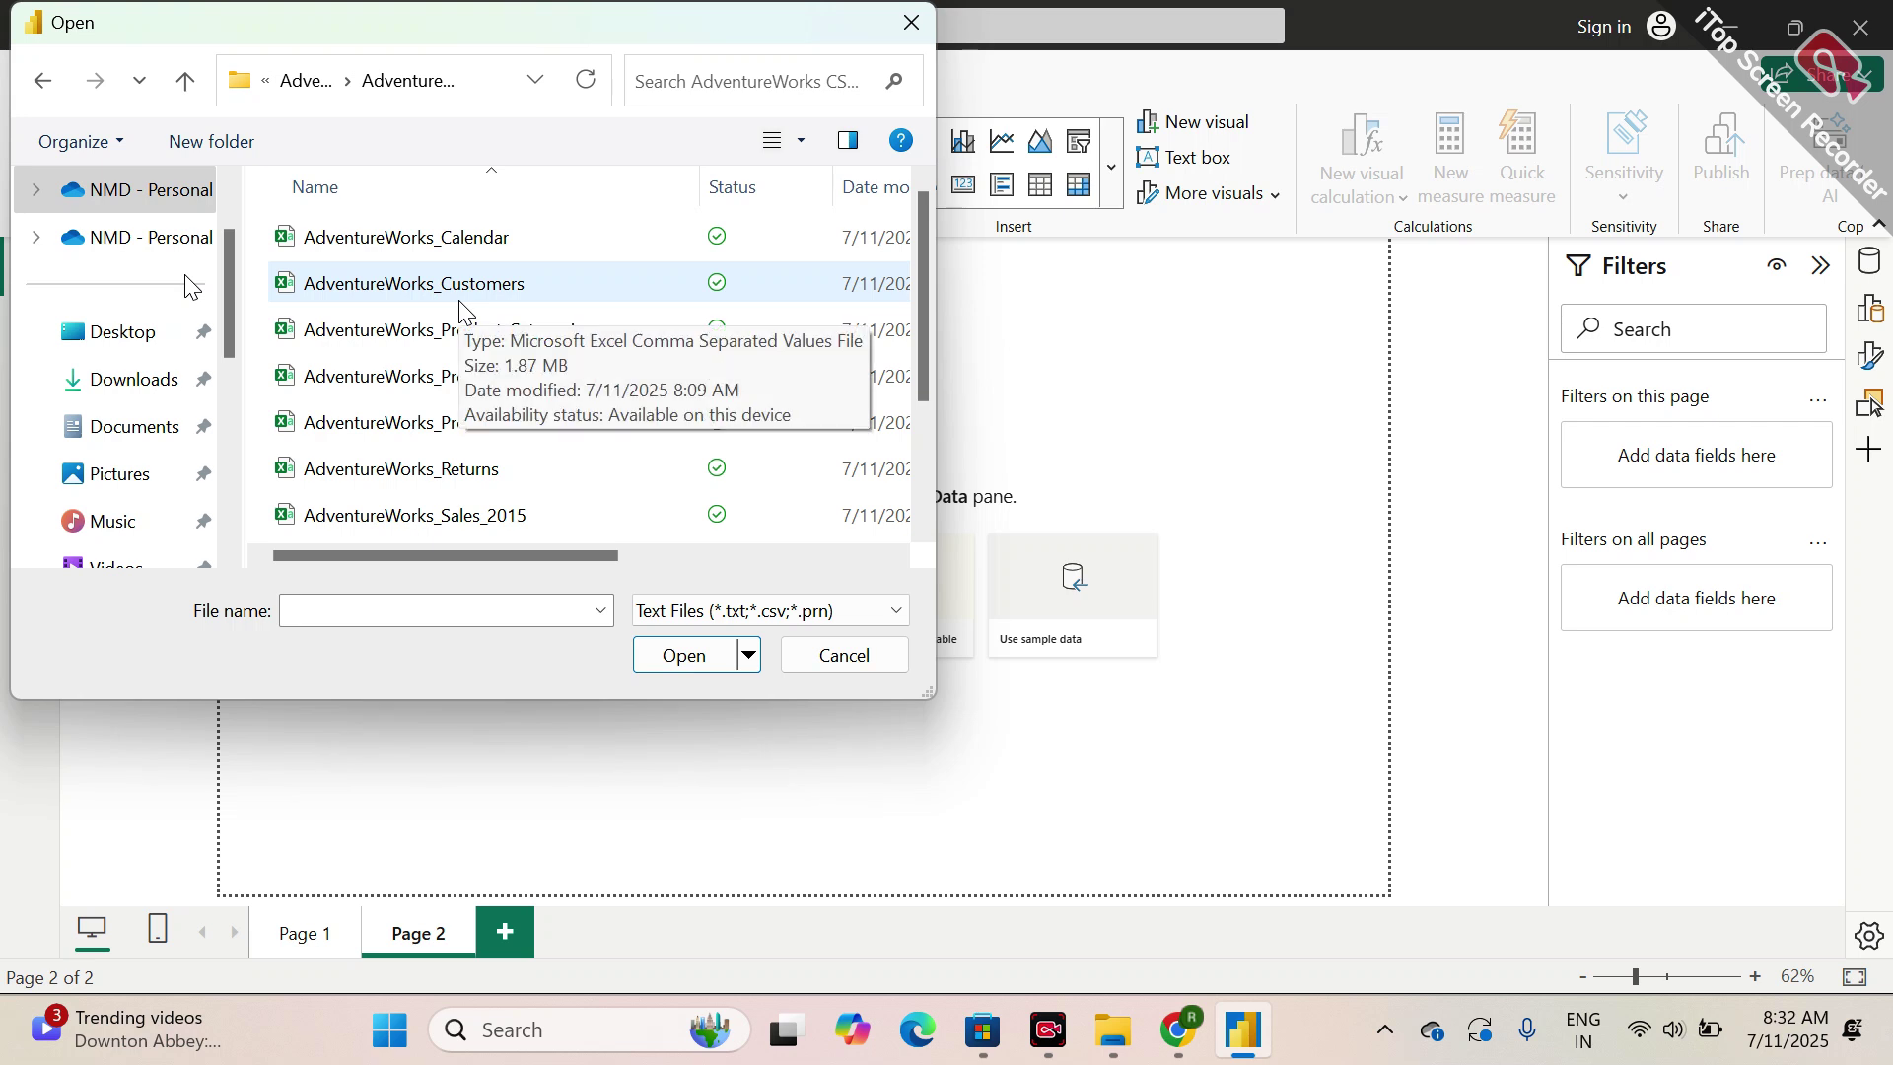
click(871, 667)
- Try the Excel workbook source on the AdventureWorks CSV Files folder in RDB, and cancel the file selection
click(172, 215)
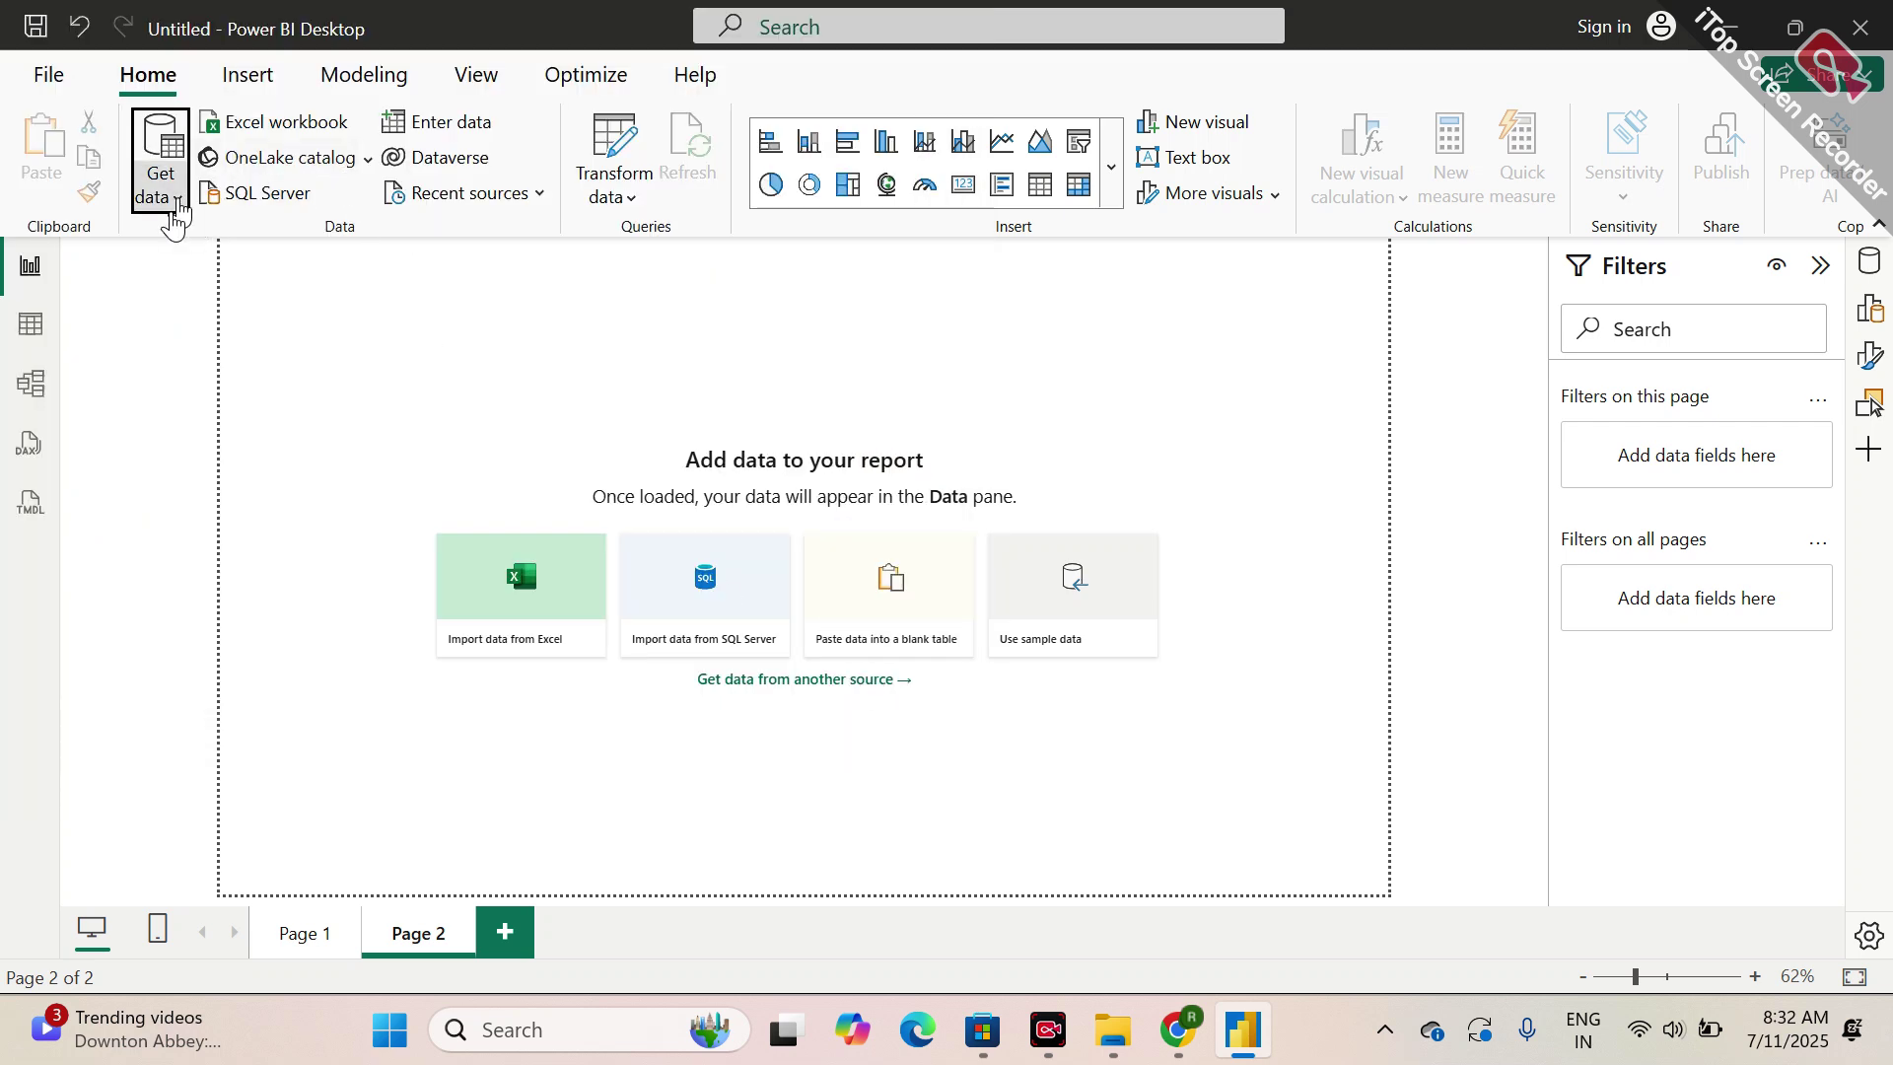
click(257, 293)
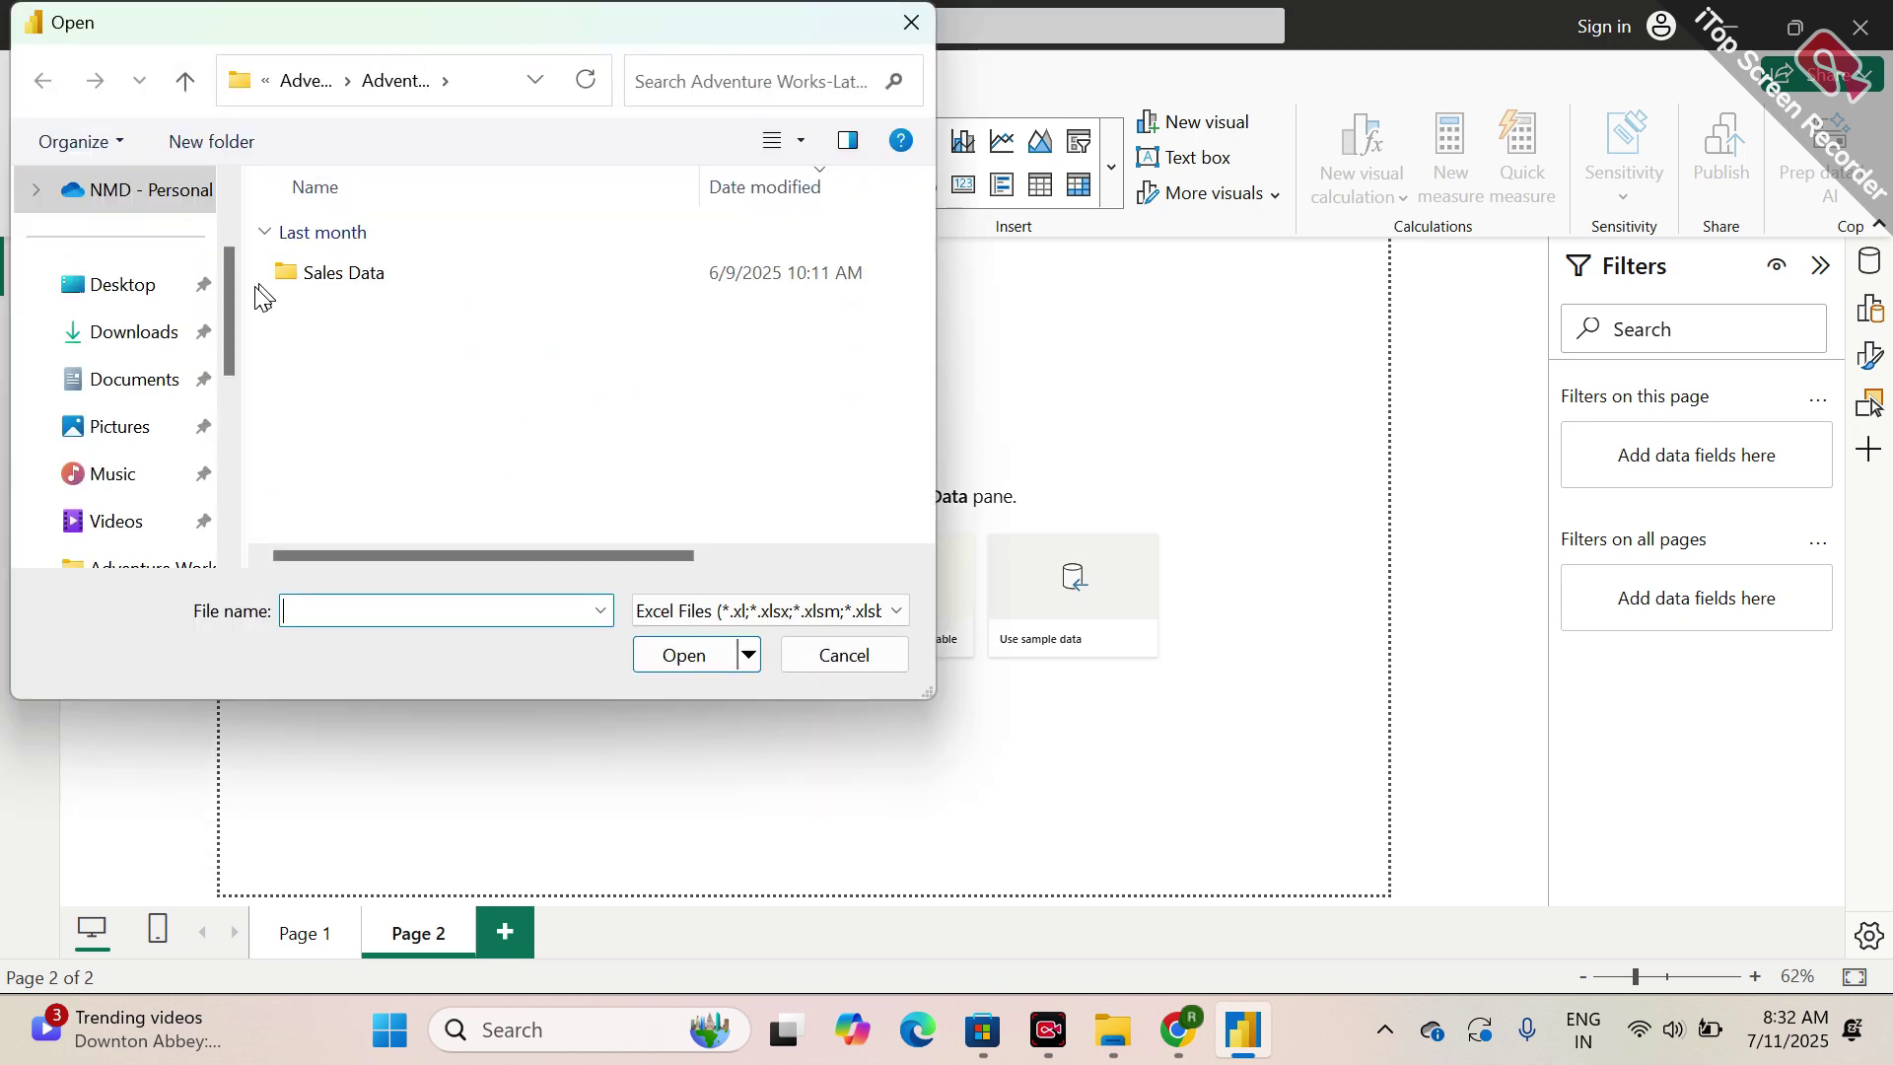
click(127, 282)
double_click(330, 281)
double_click(367, 247)
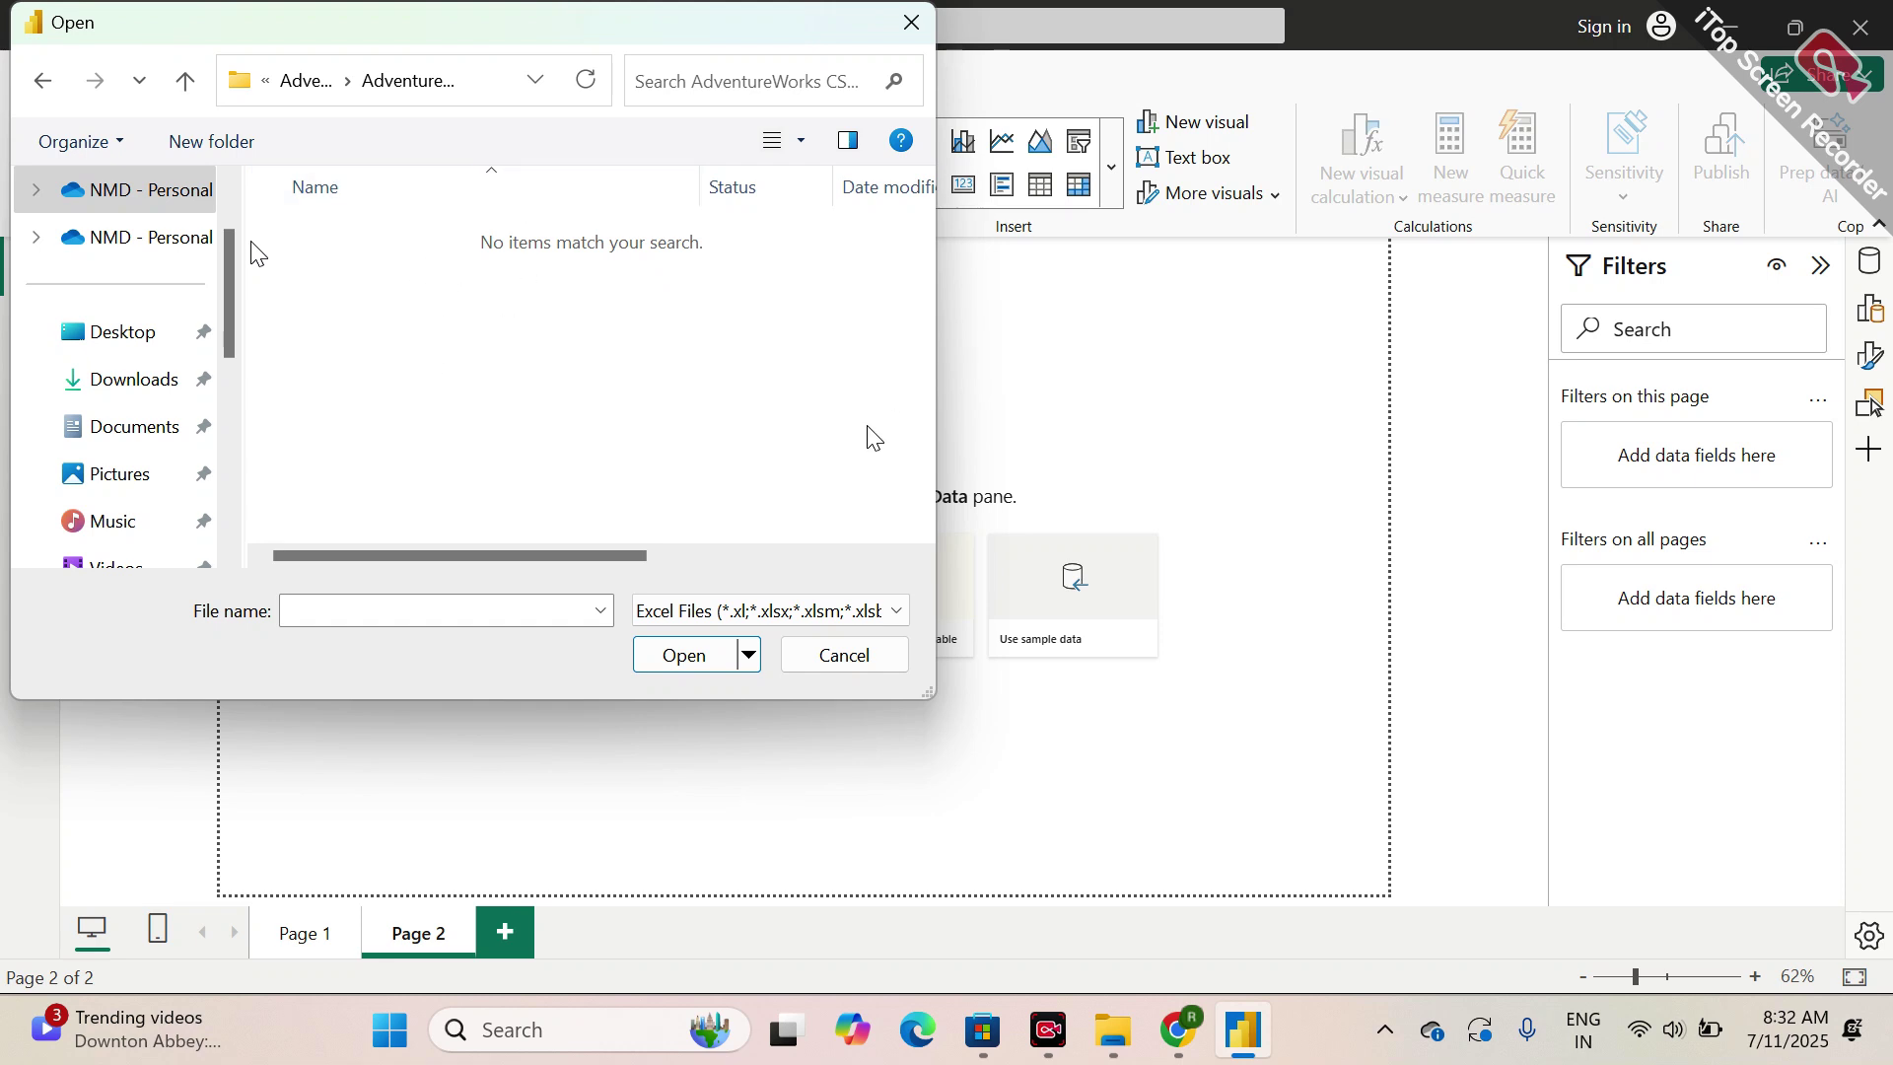
click(839, 669)
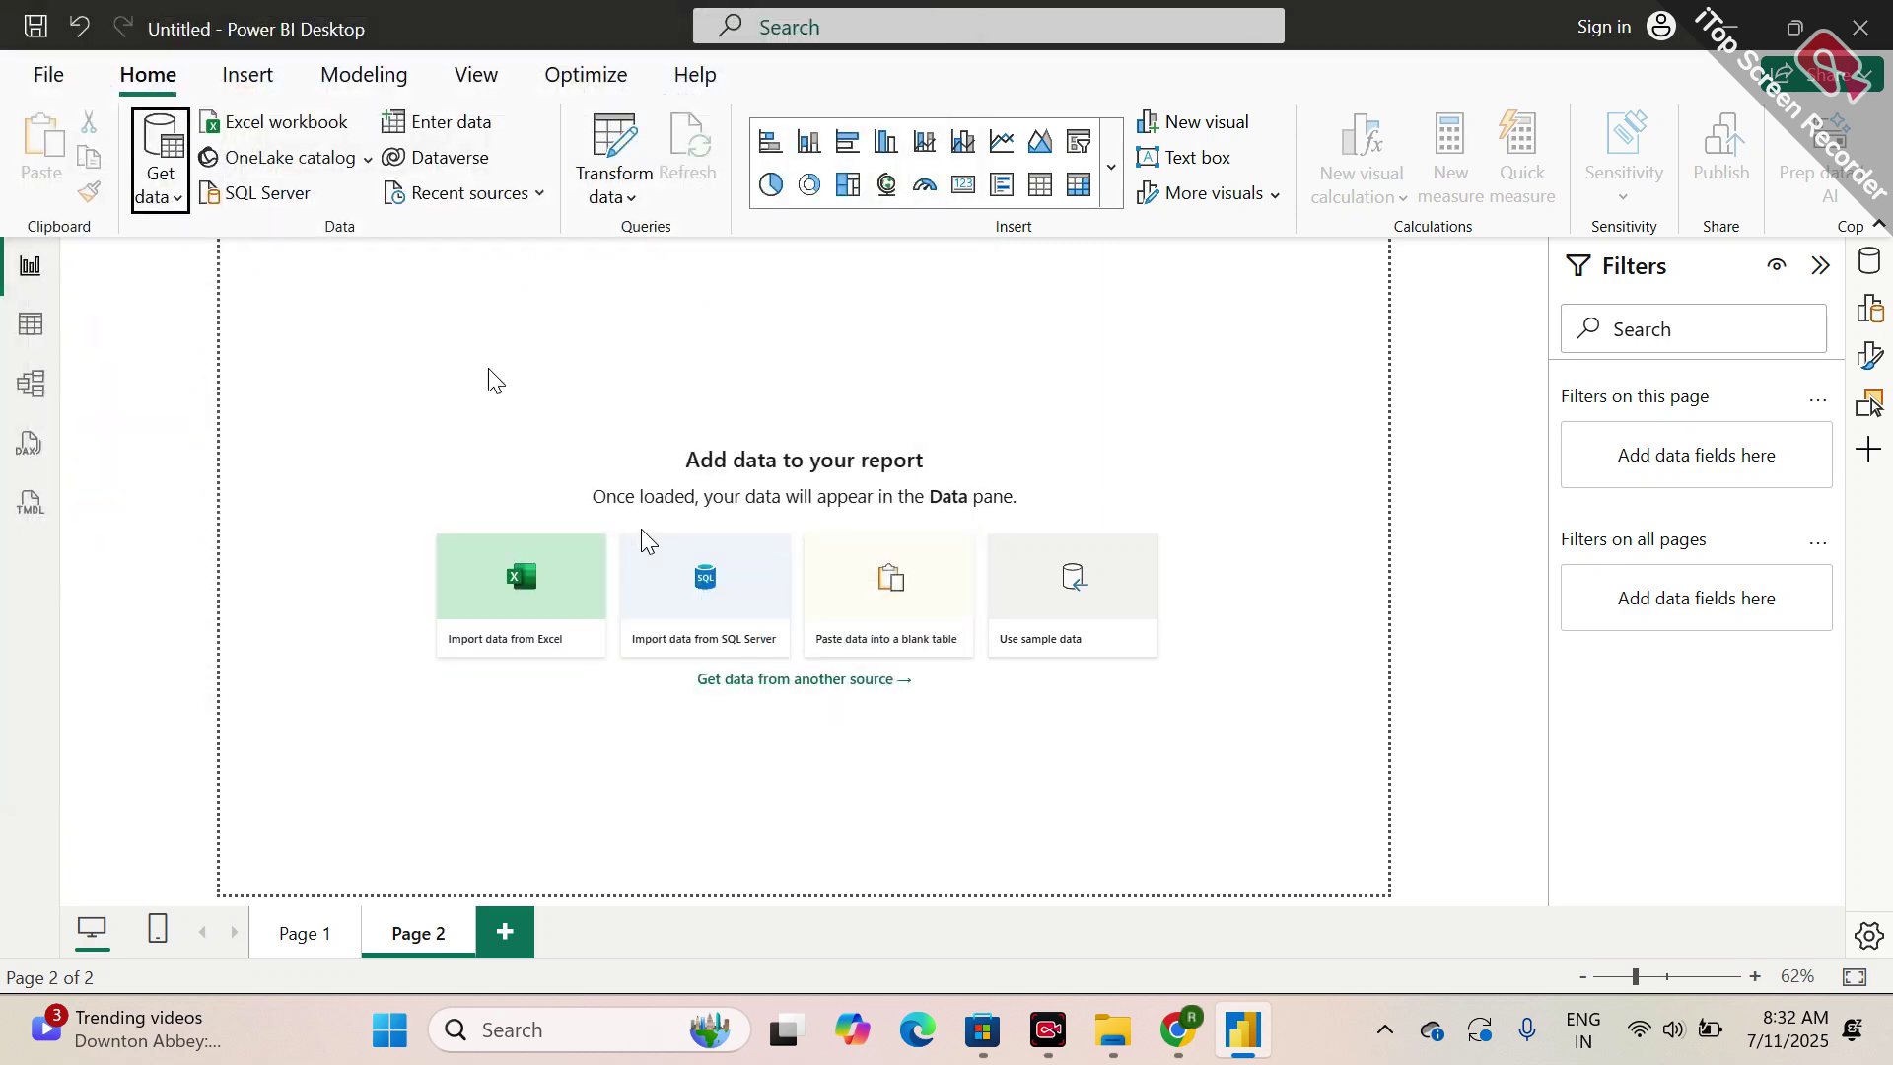
- Connect to AdventureWorks_Calendar as a Text/CSV source from the inner AdventureWorks CSV Files folder in RDB on the Desktop
click(170, 197)
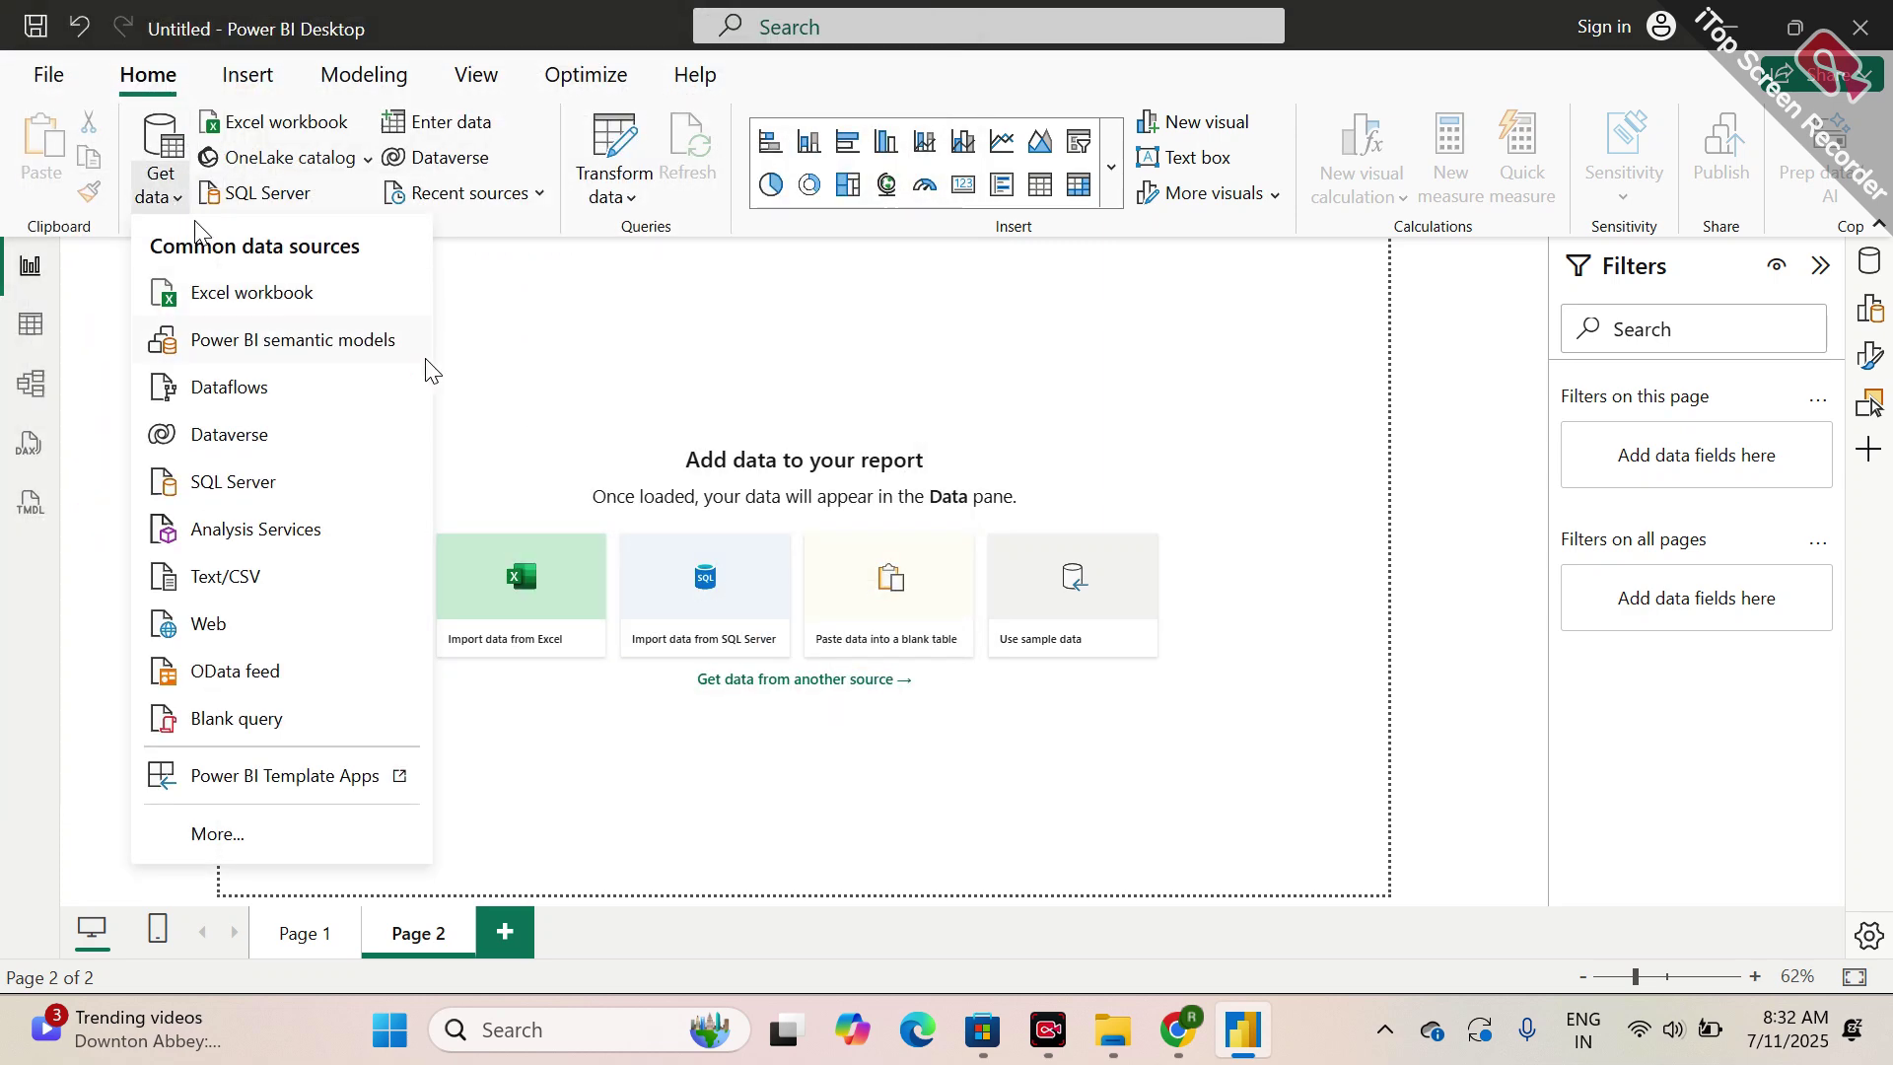
click(226, 577)
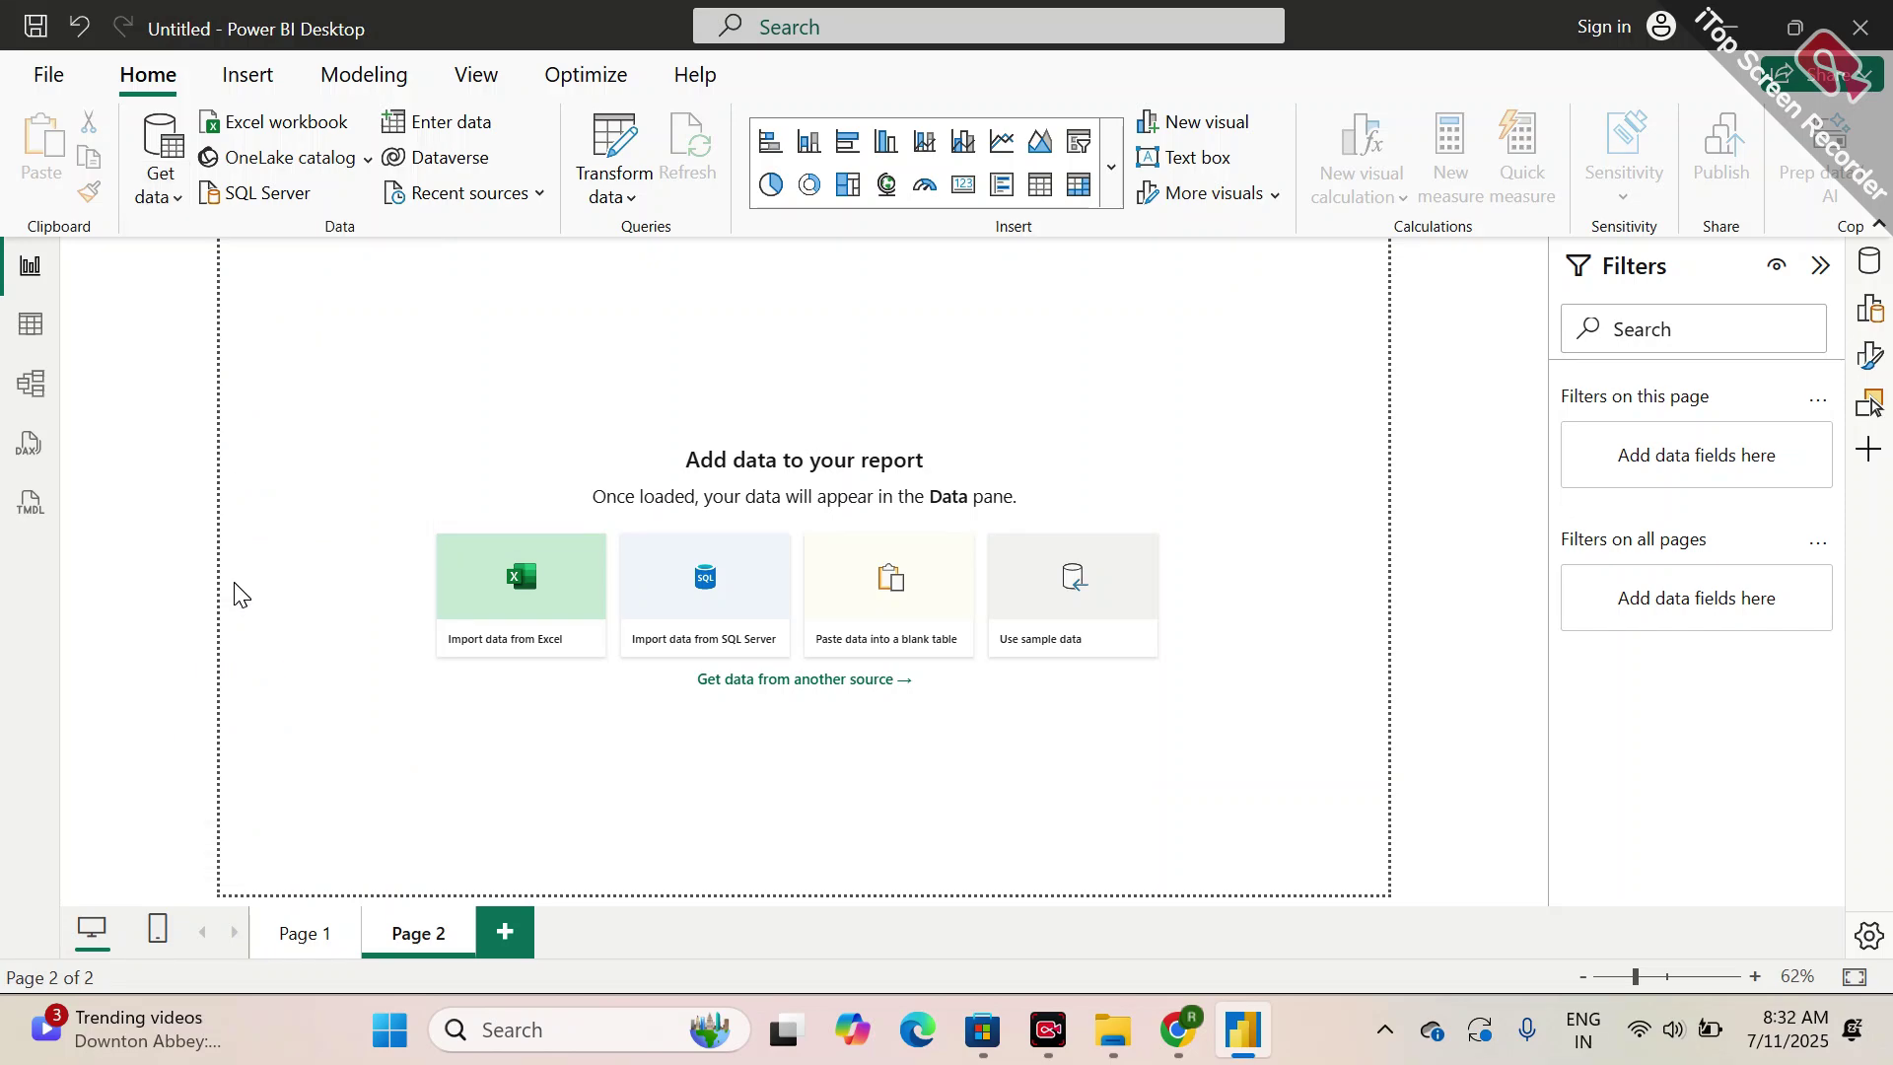
scroll(552, 365, down, 5)
scroll(549, 363, up, 5)
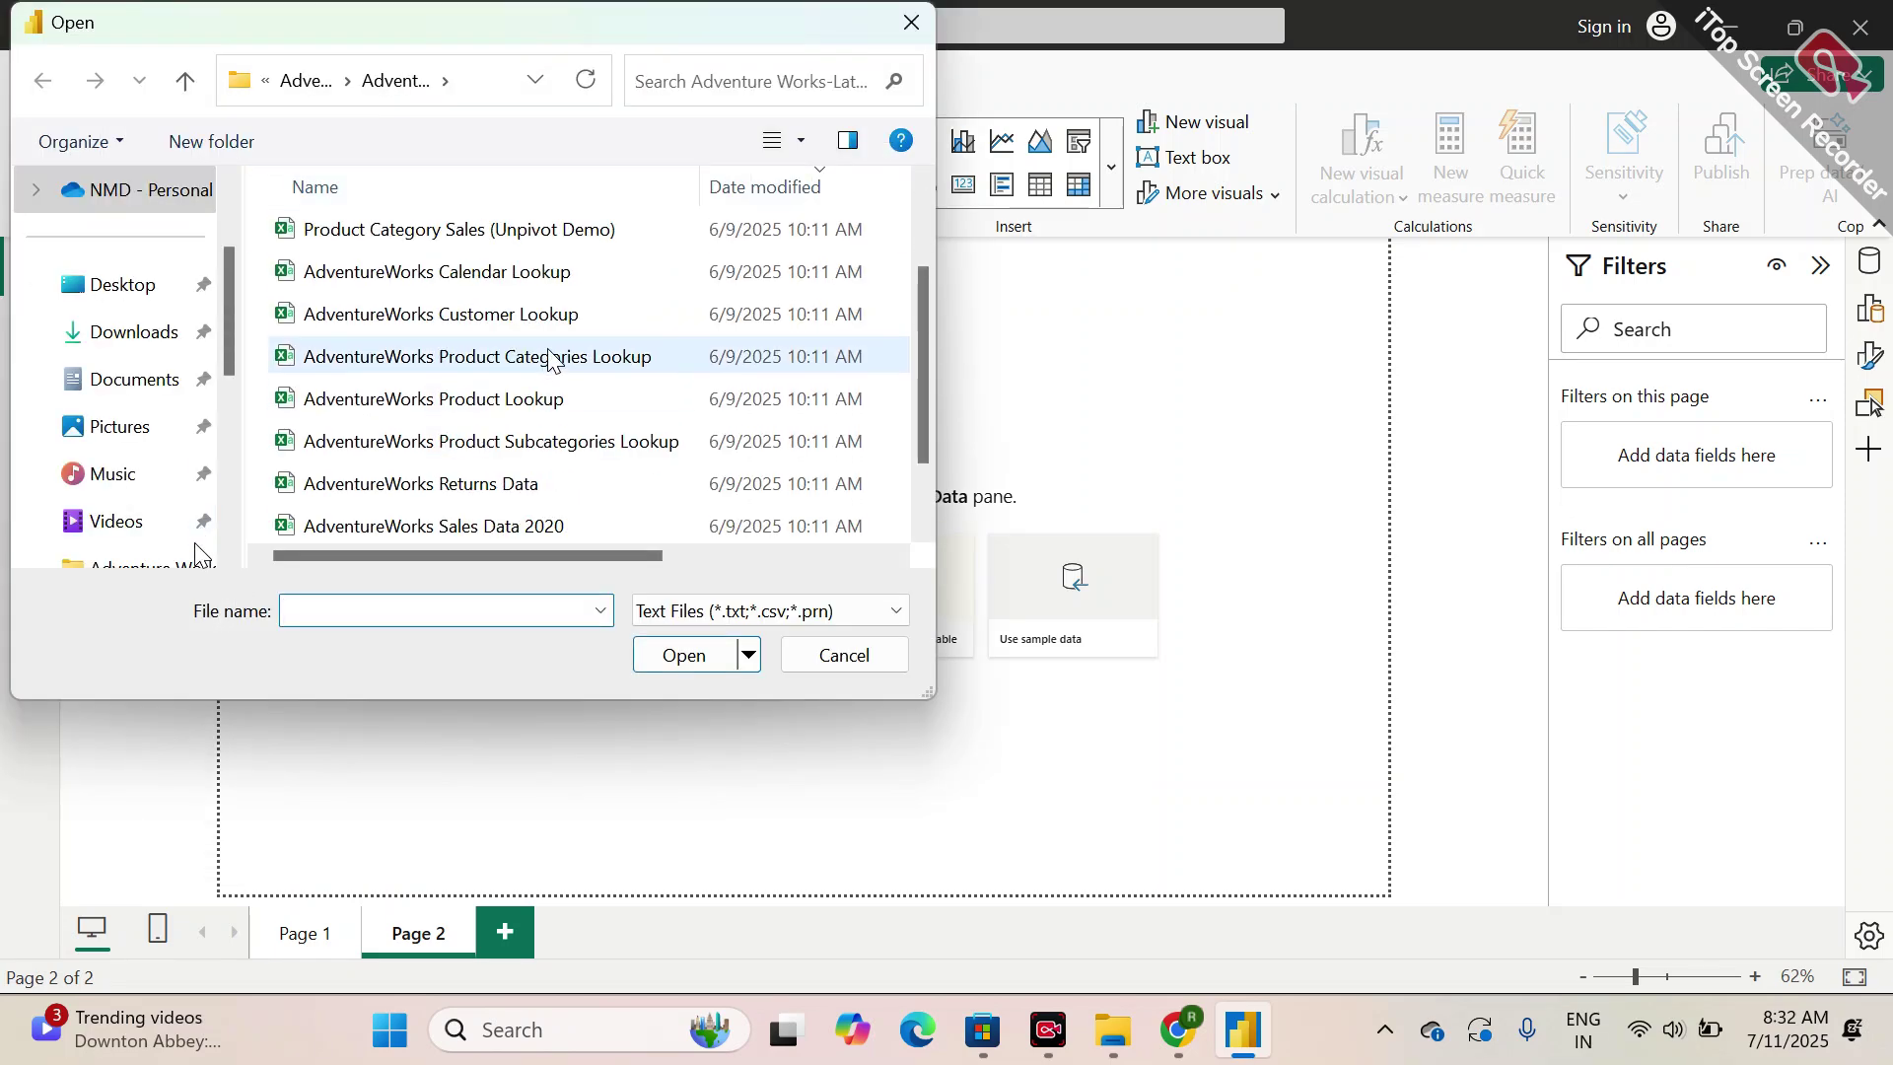
click(136, 301)
double_click(389, 287)
click(404, 236)
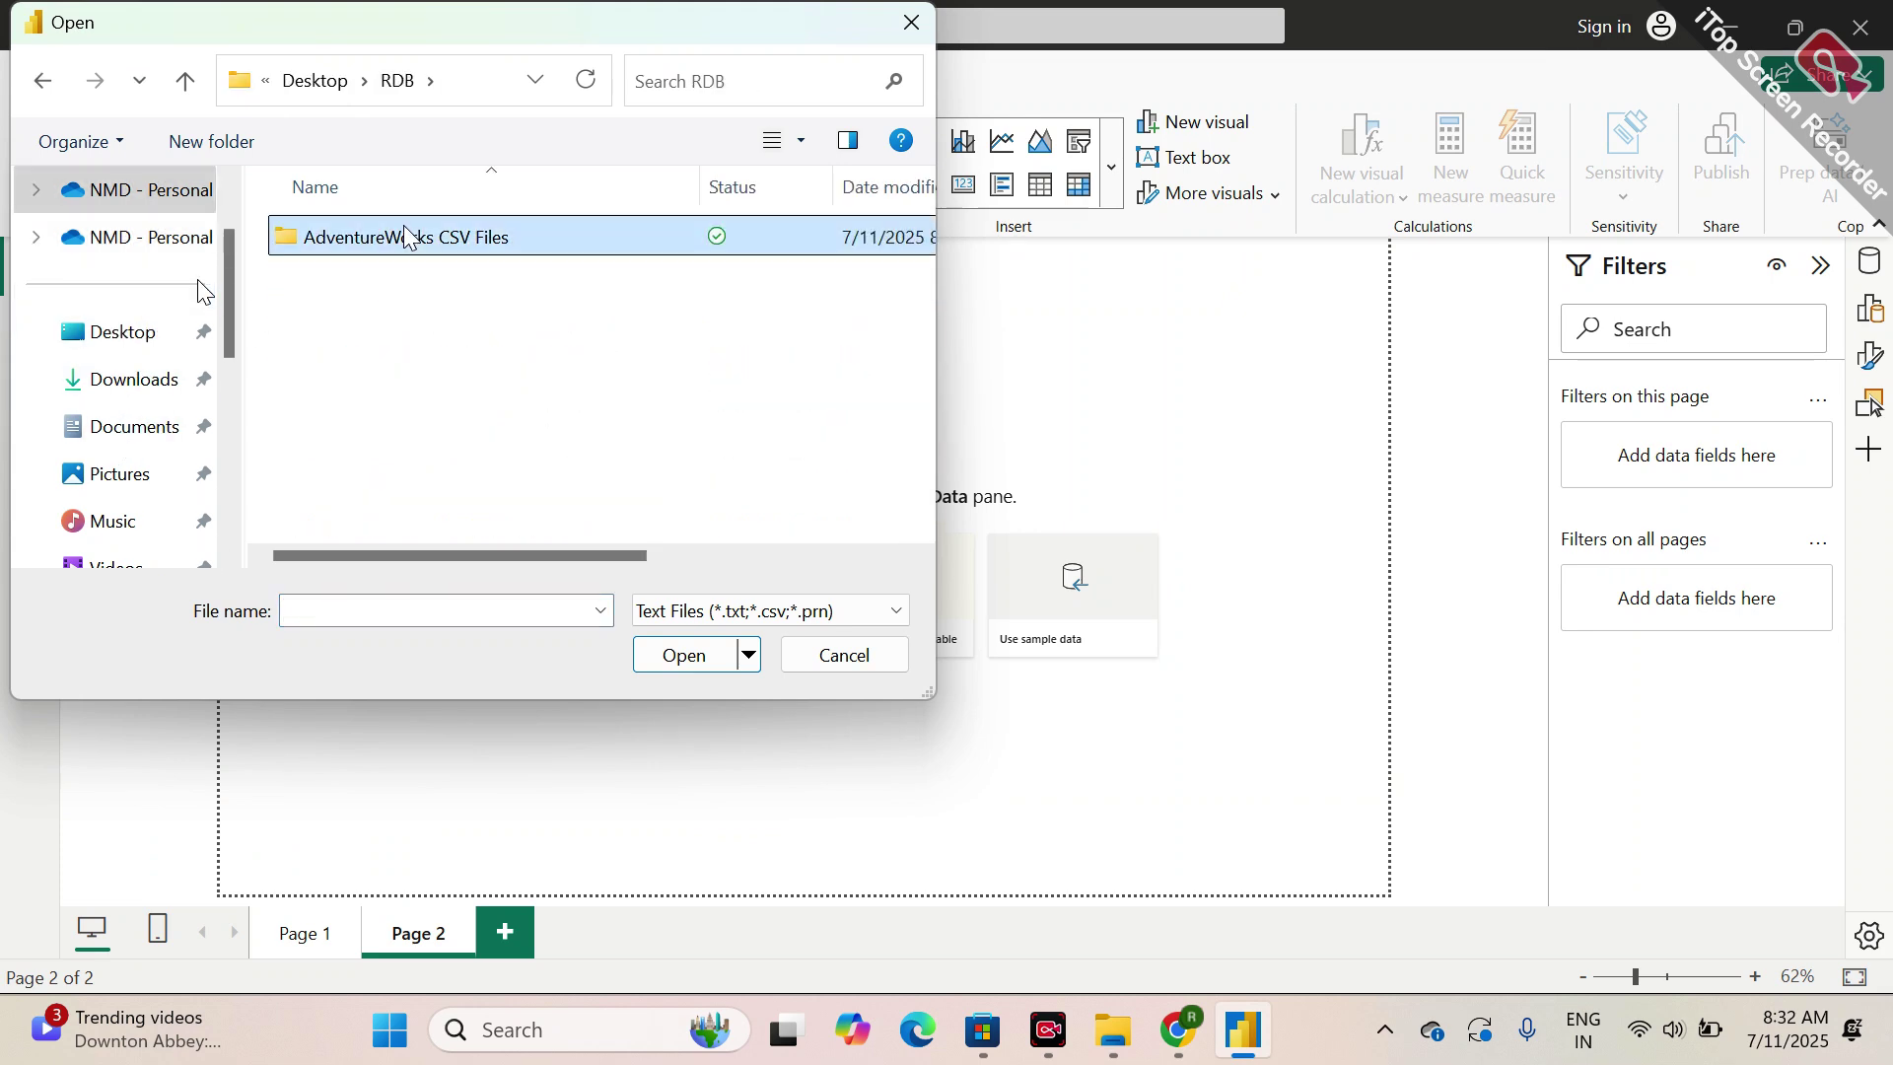
double_click(405, 236)
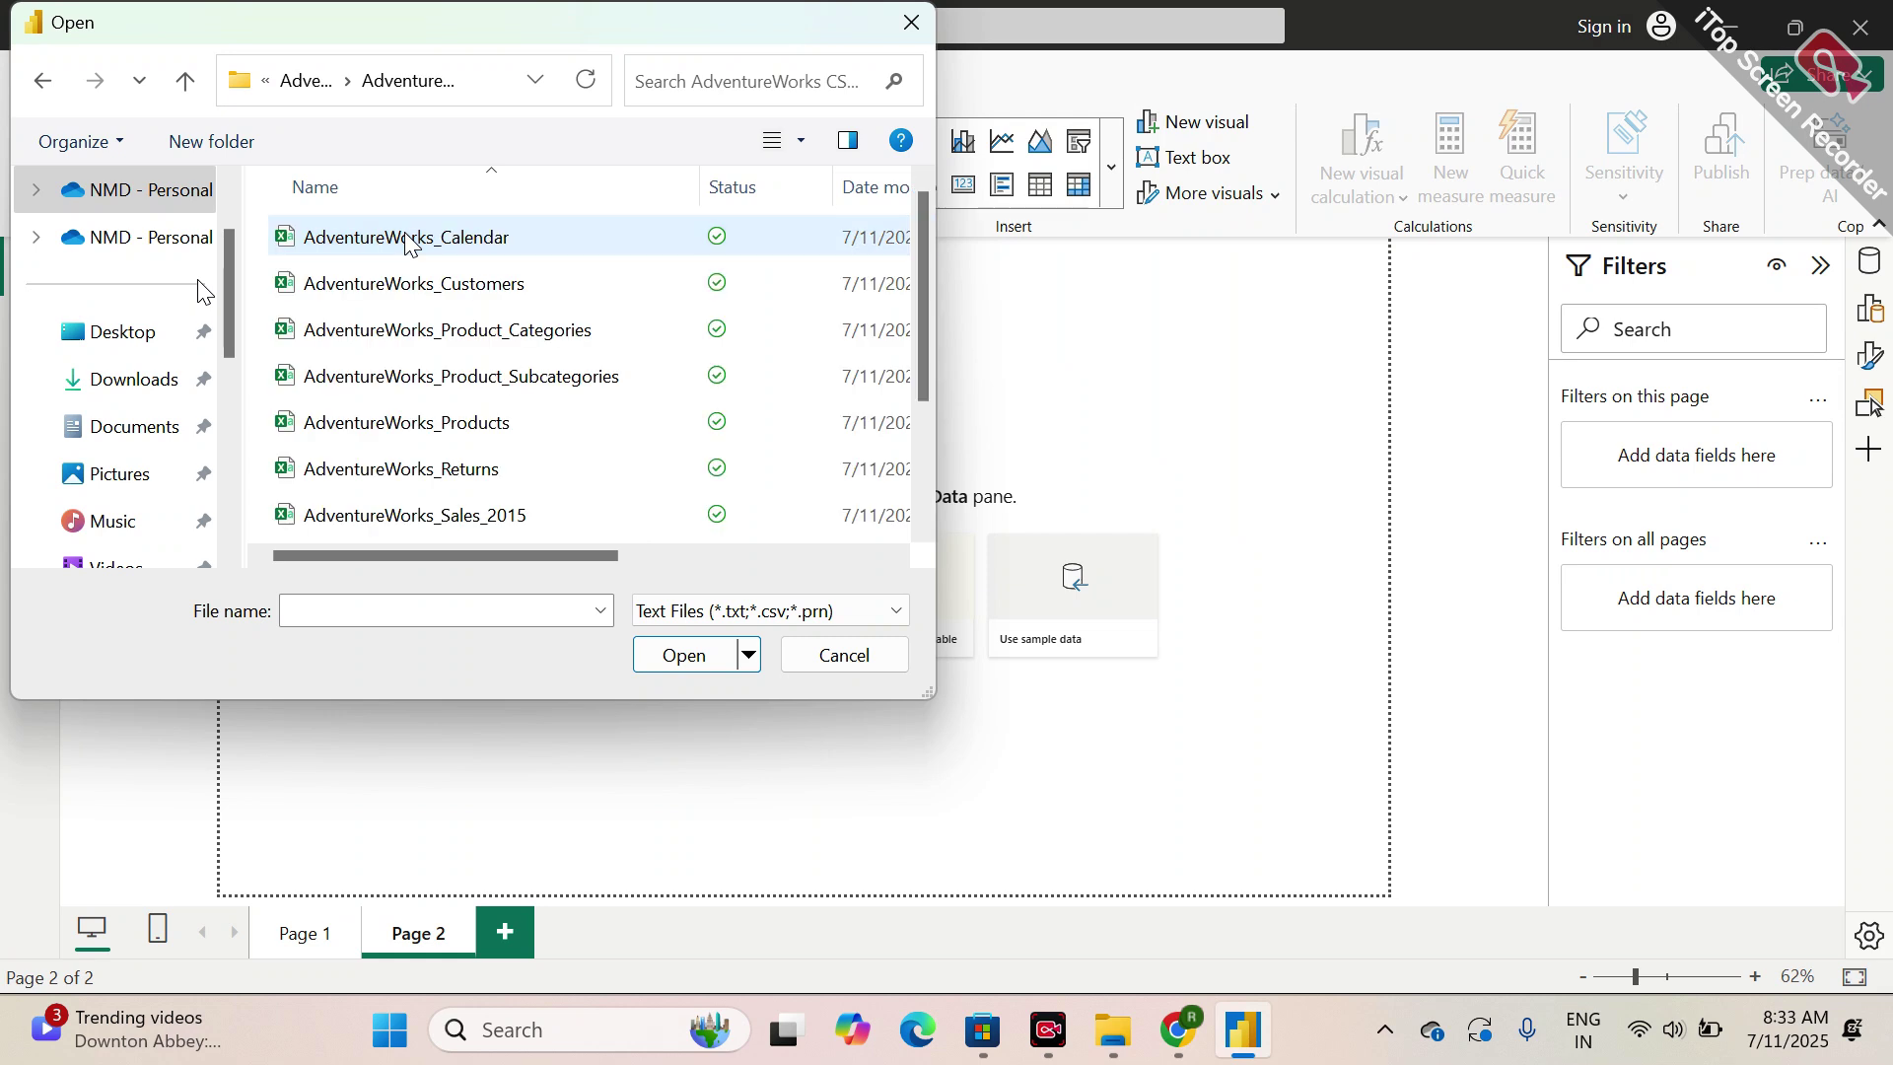
click(465, 251)
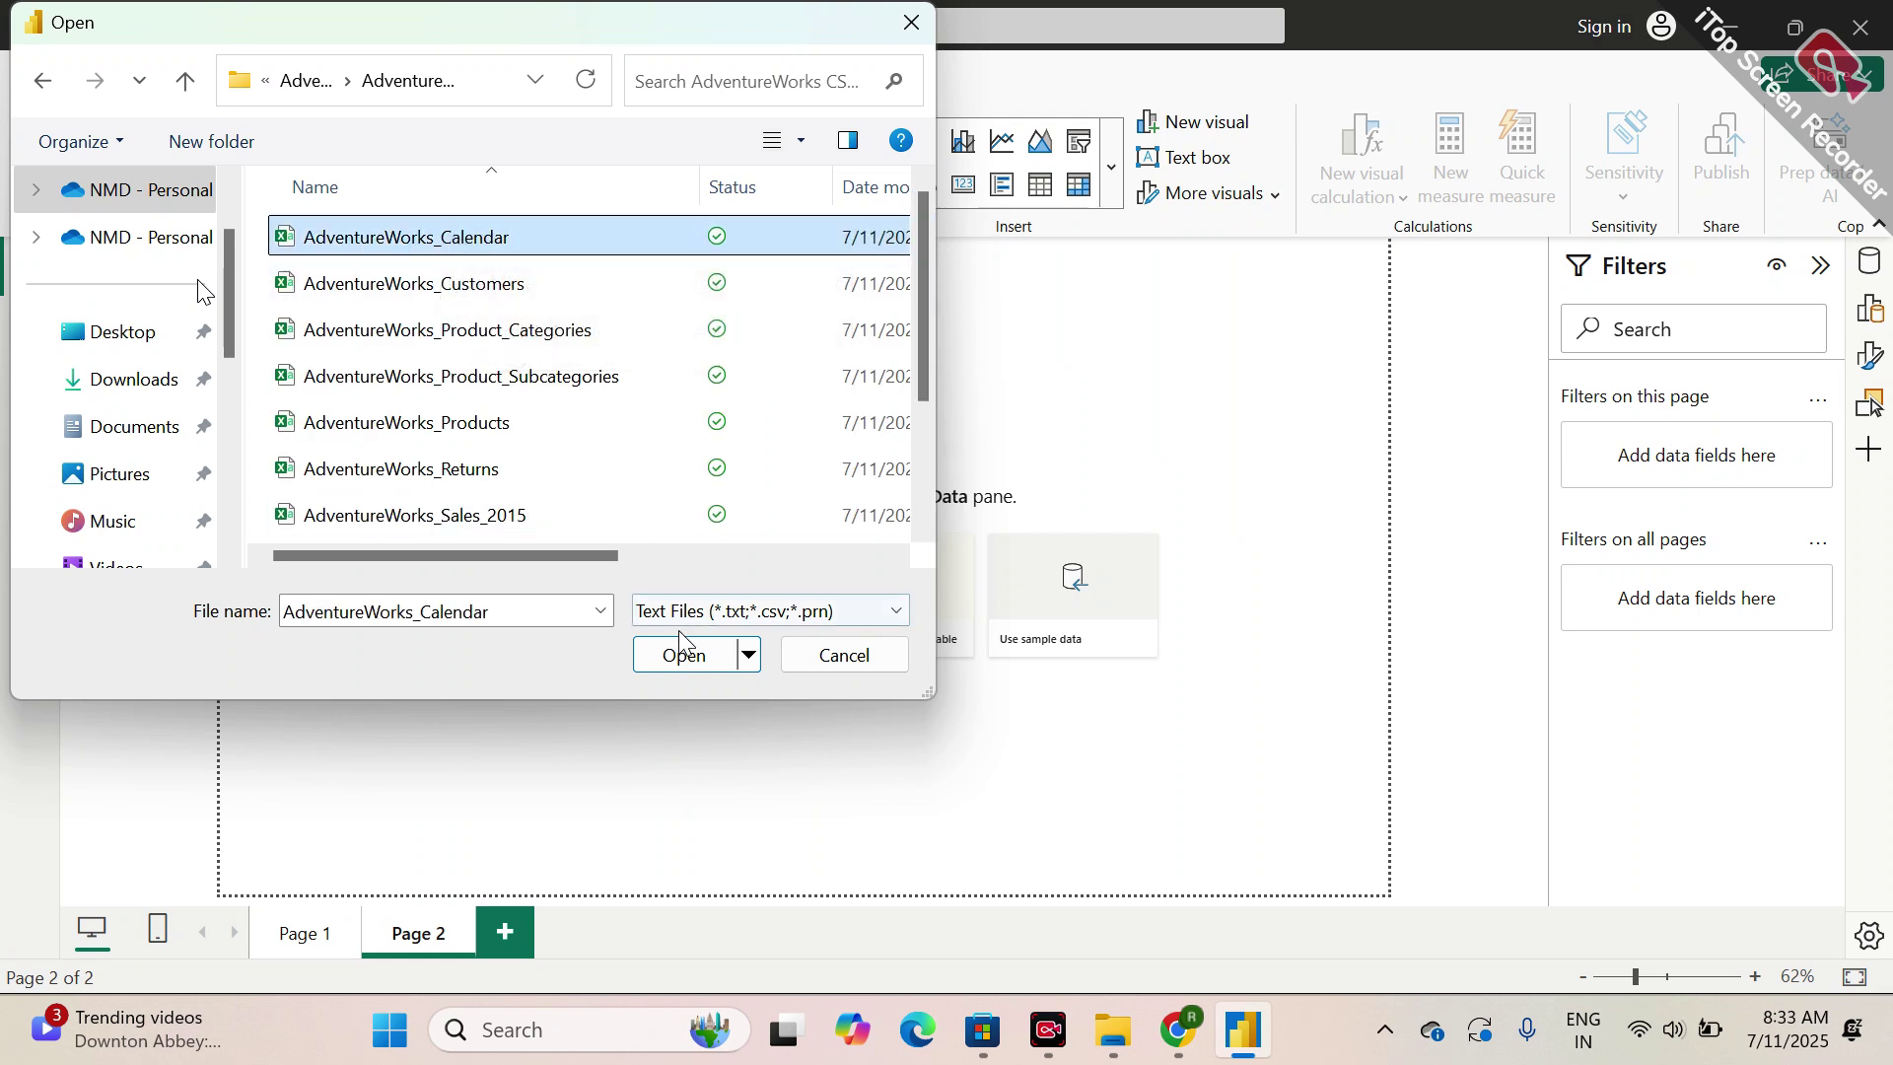
click(680, 655)
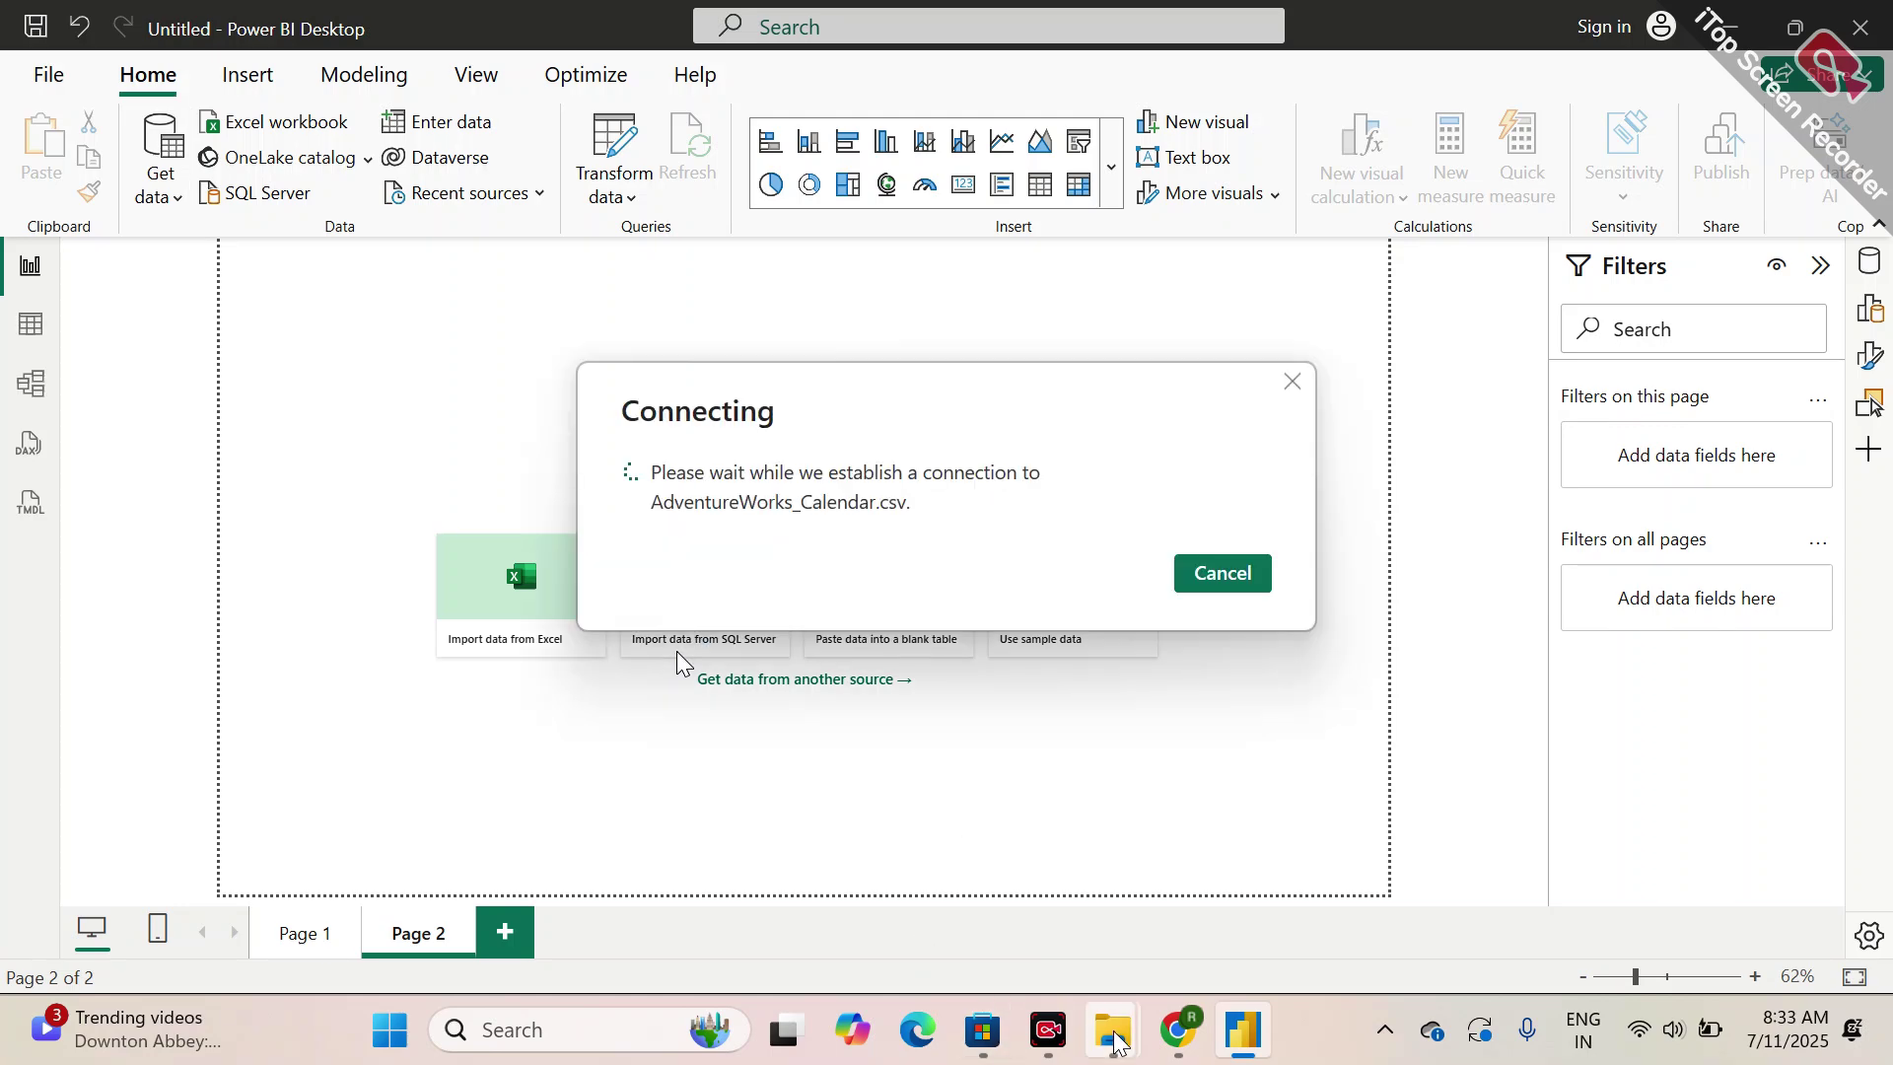
- Open AdventureWorks_Calendar from File Explorer in Excel, widen column A to fit its dates, and close the file without saving
mouse_move(1112, 1029)
click(966, 914)
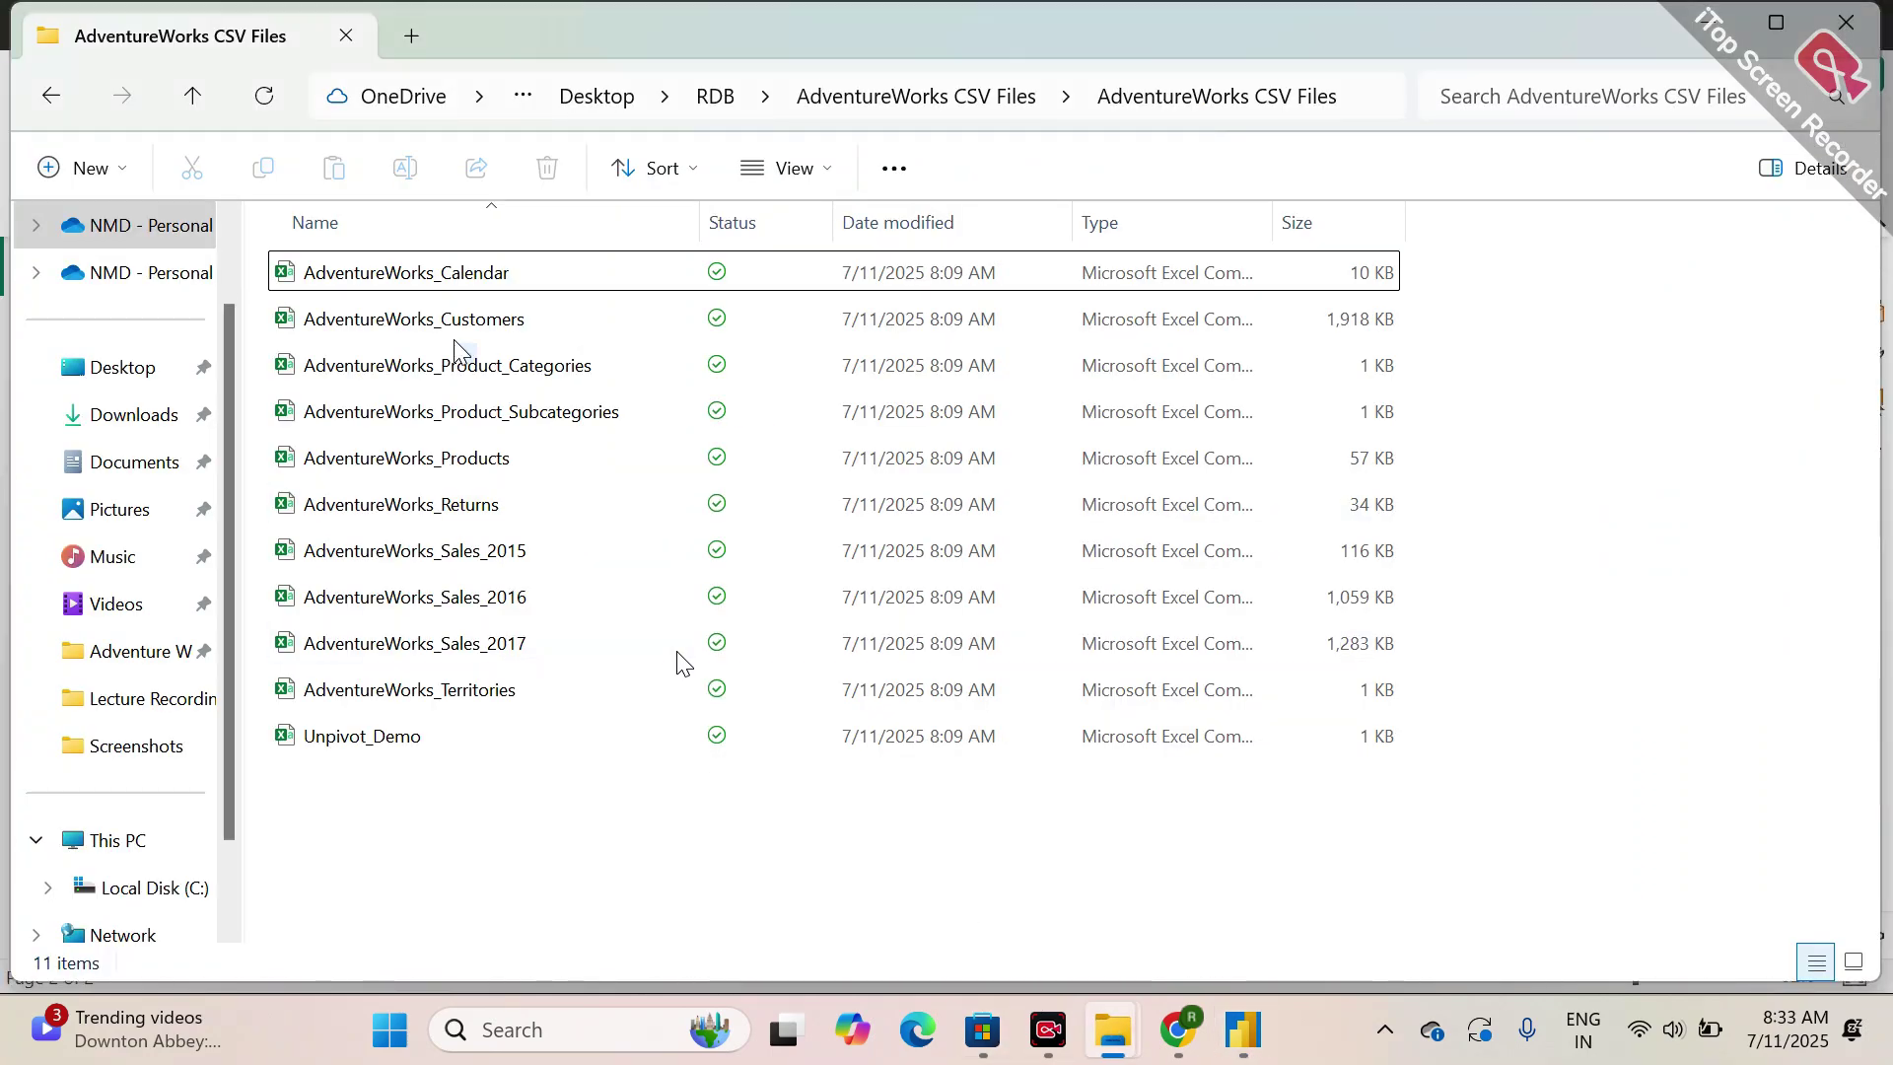
click(435, 269)
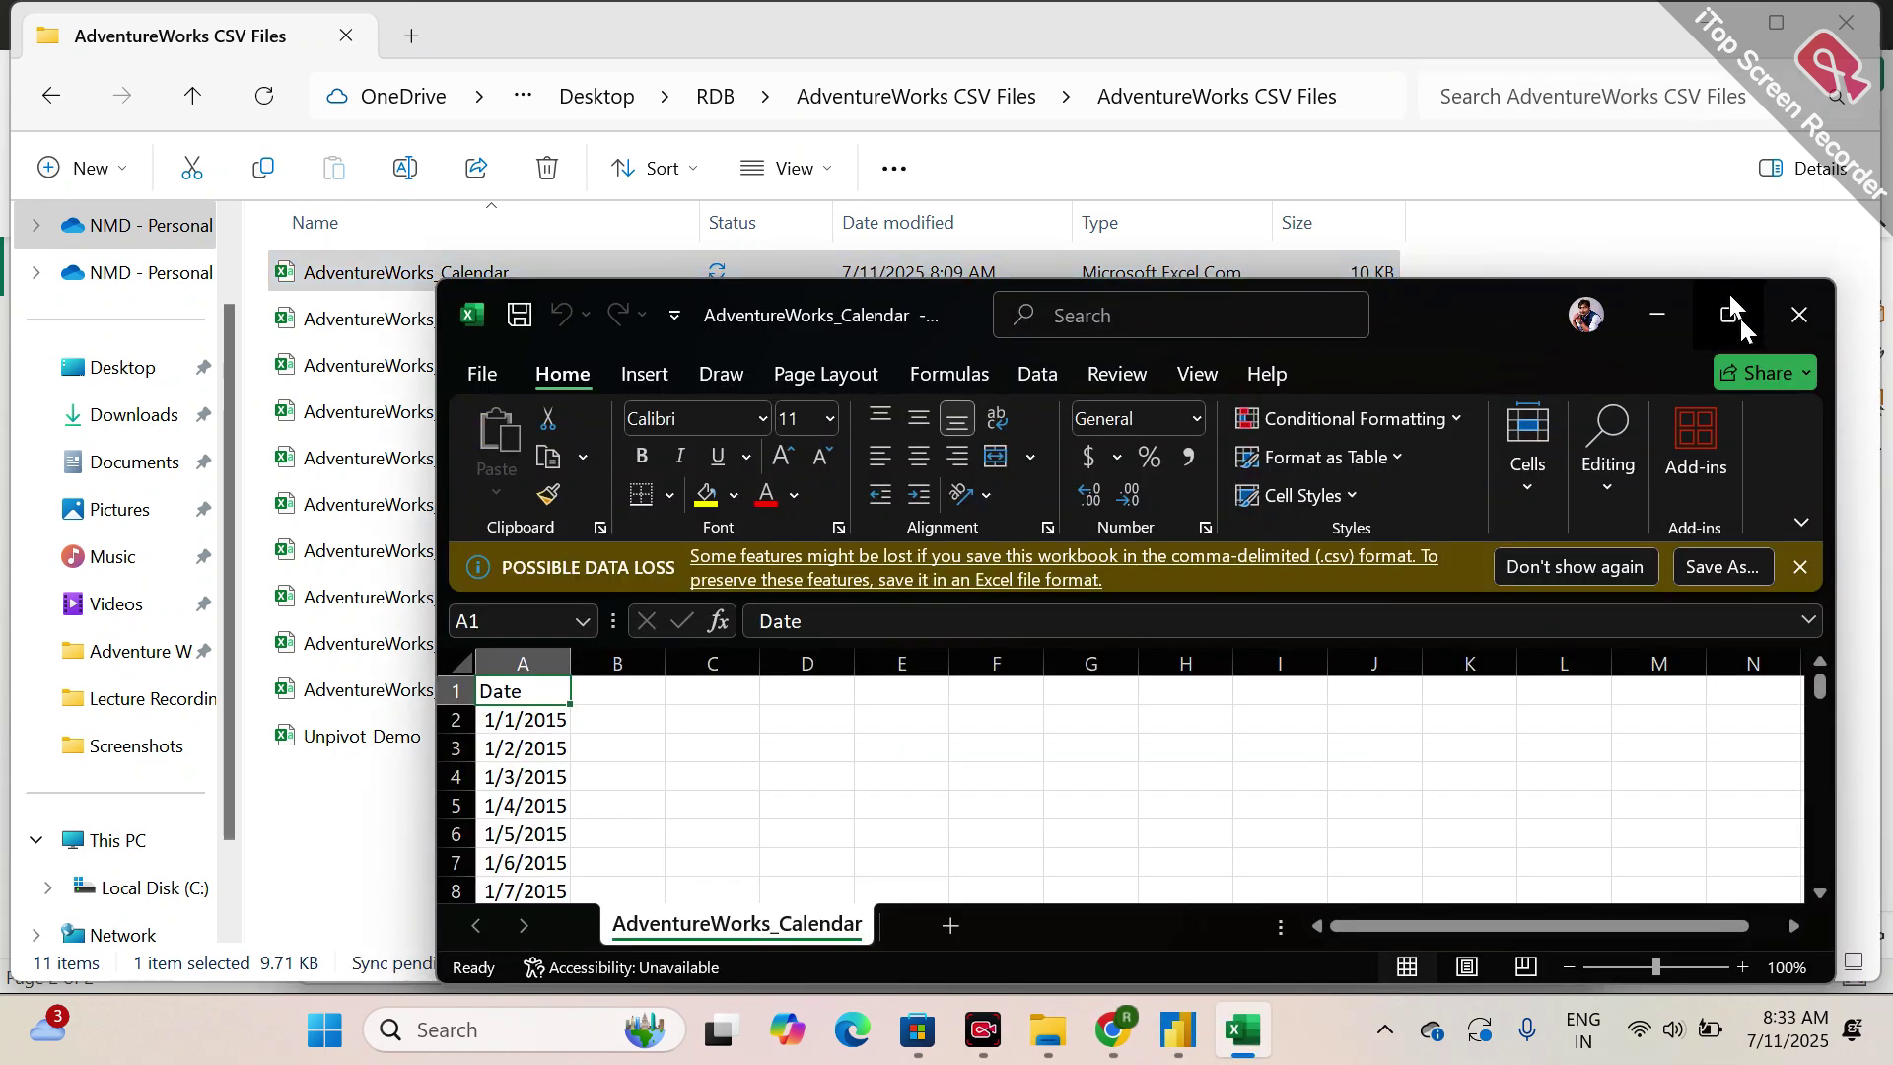
click(1736, 316)
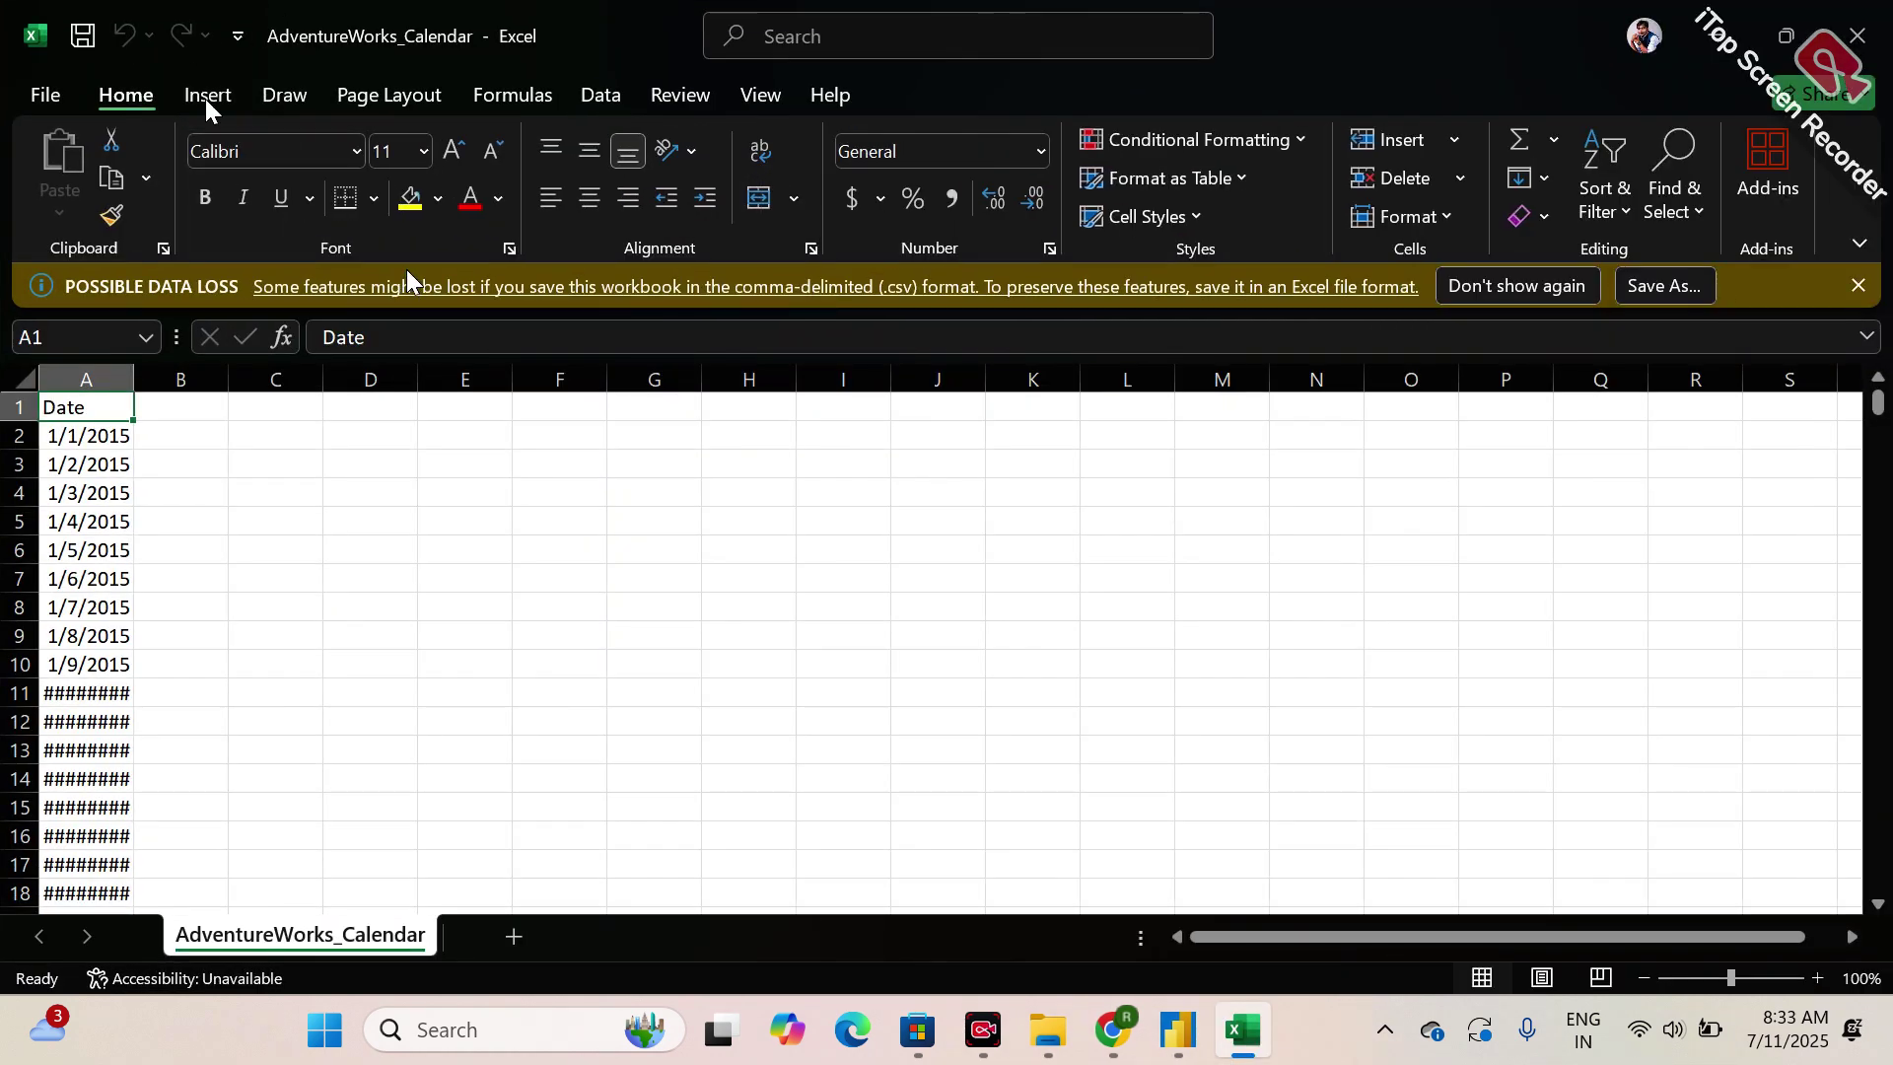
double_click(134, 379)
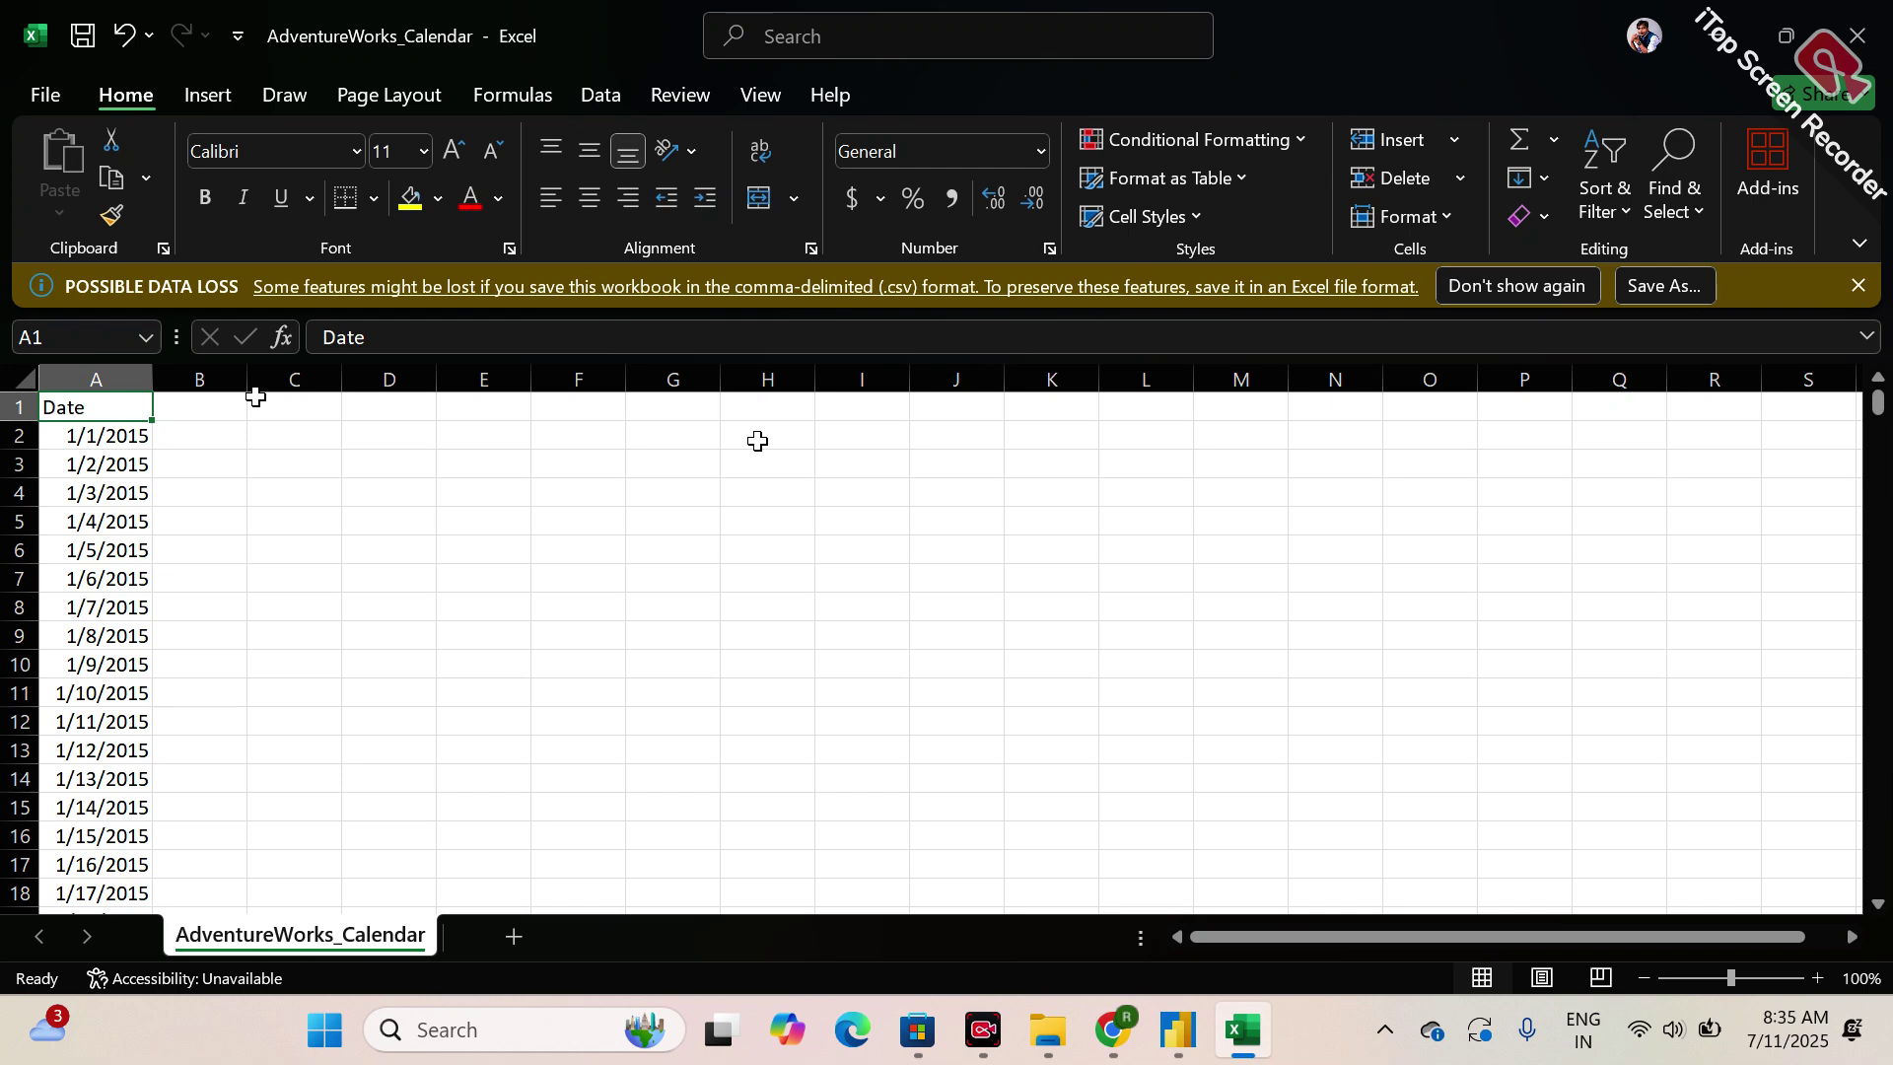
click(1876, 21)
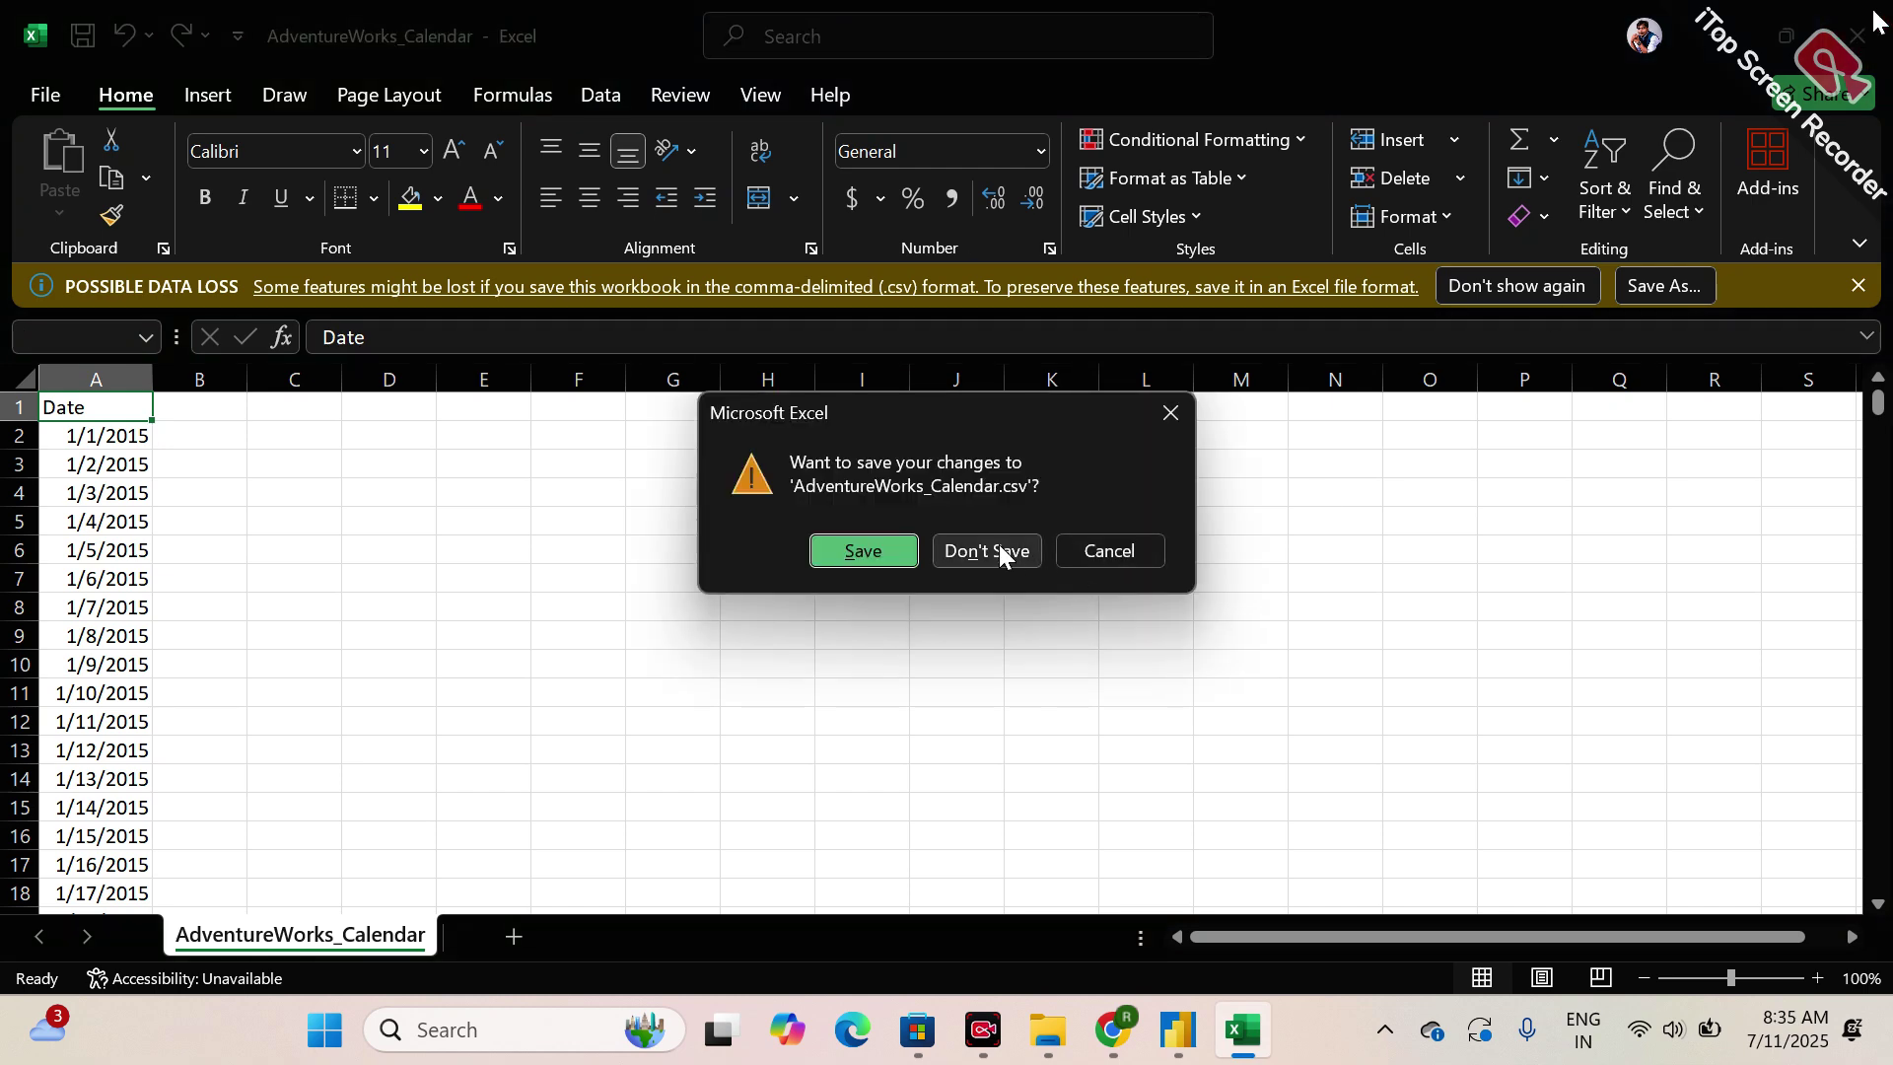
click(1000, 548)
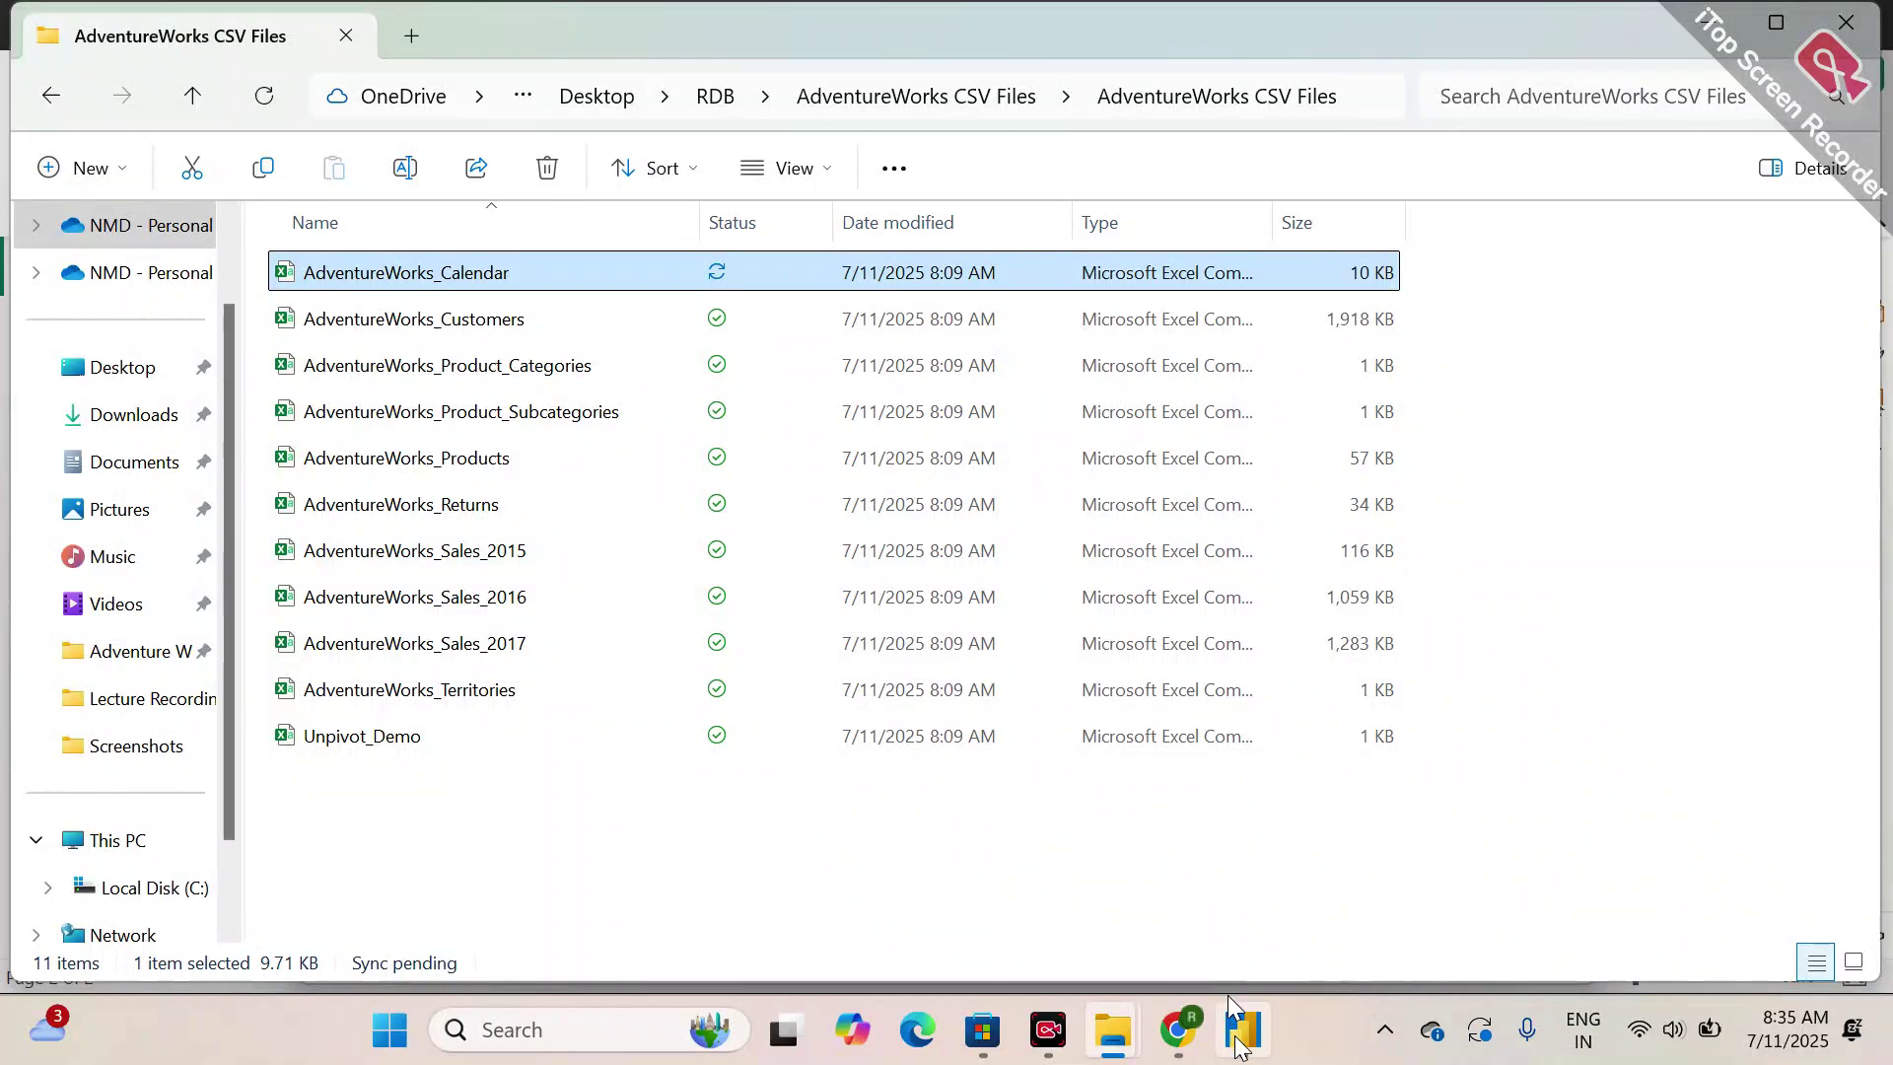
- Switch back to Power BI Desktop, load AdventureWorks_Calendar, and inspect its Date column in Table view
click(1236, 1033)
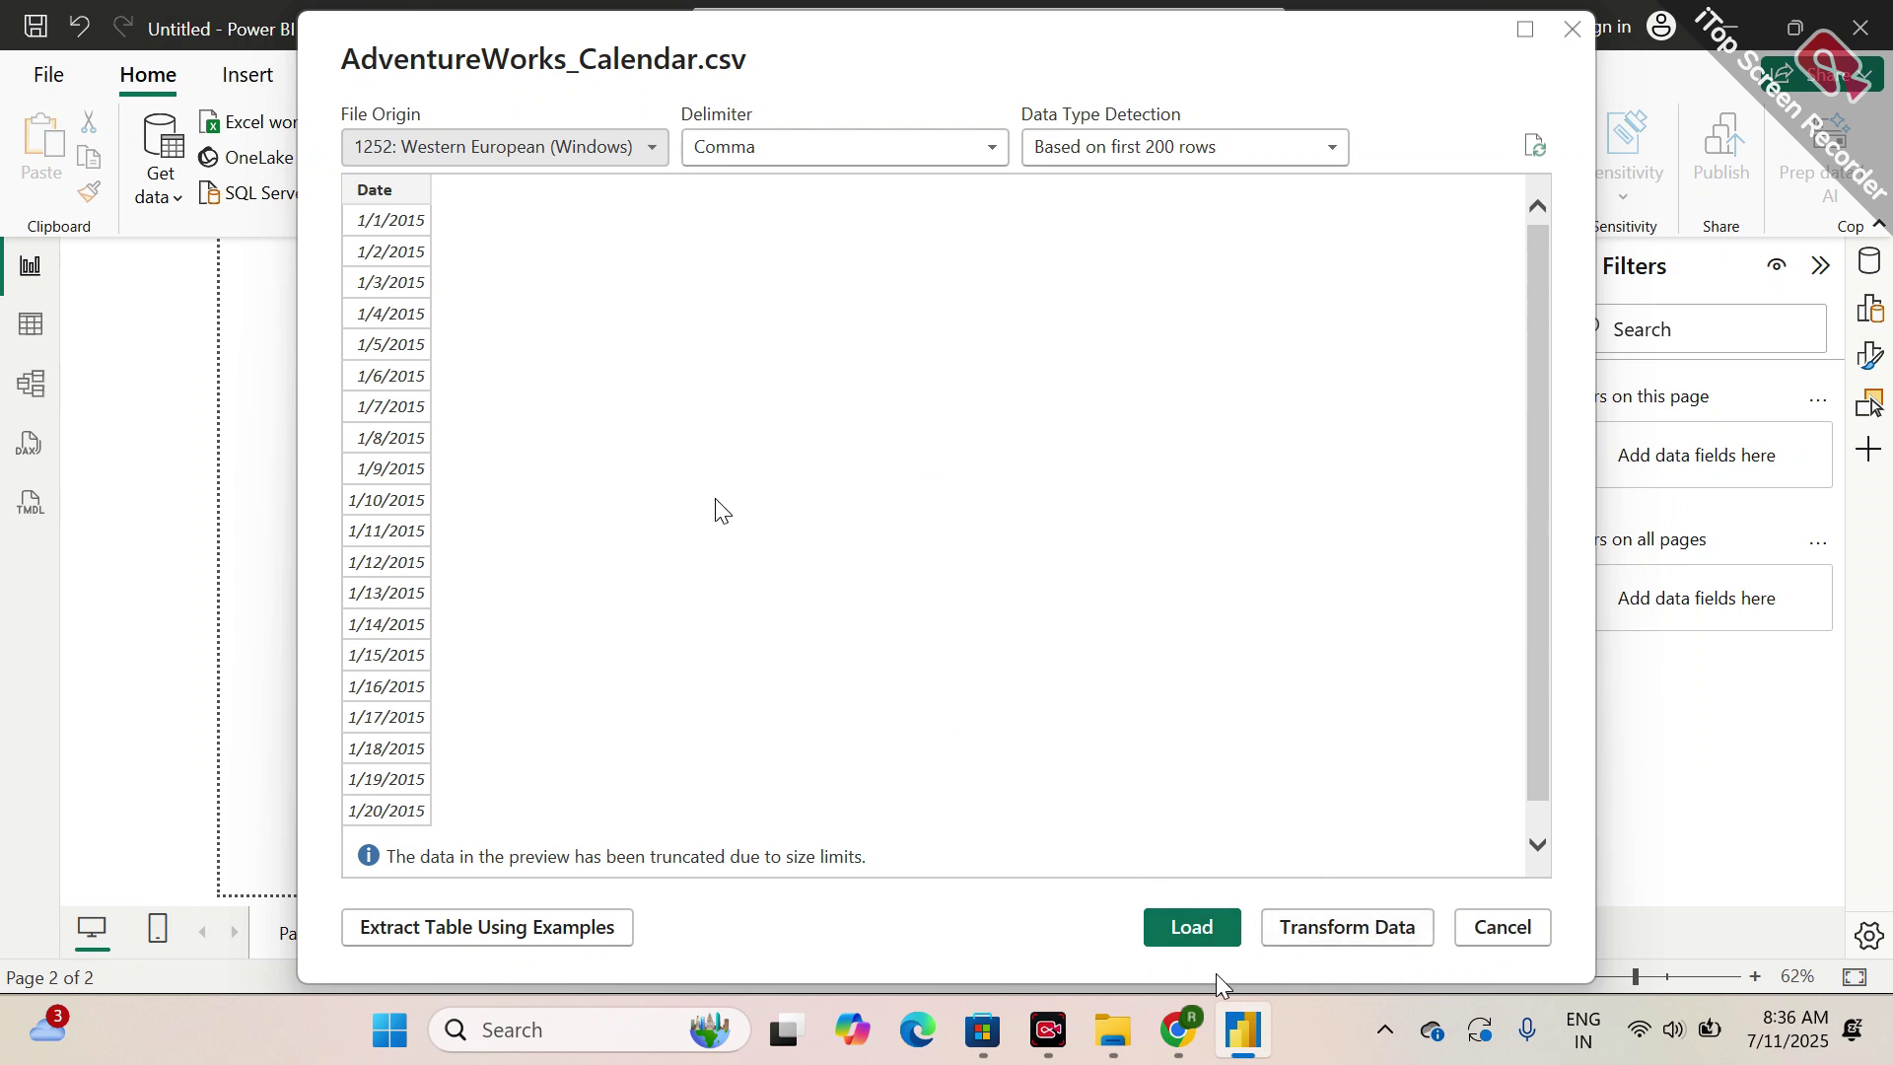
click(1181, 928)
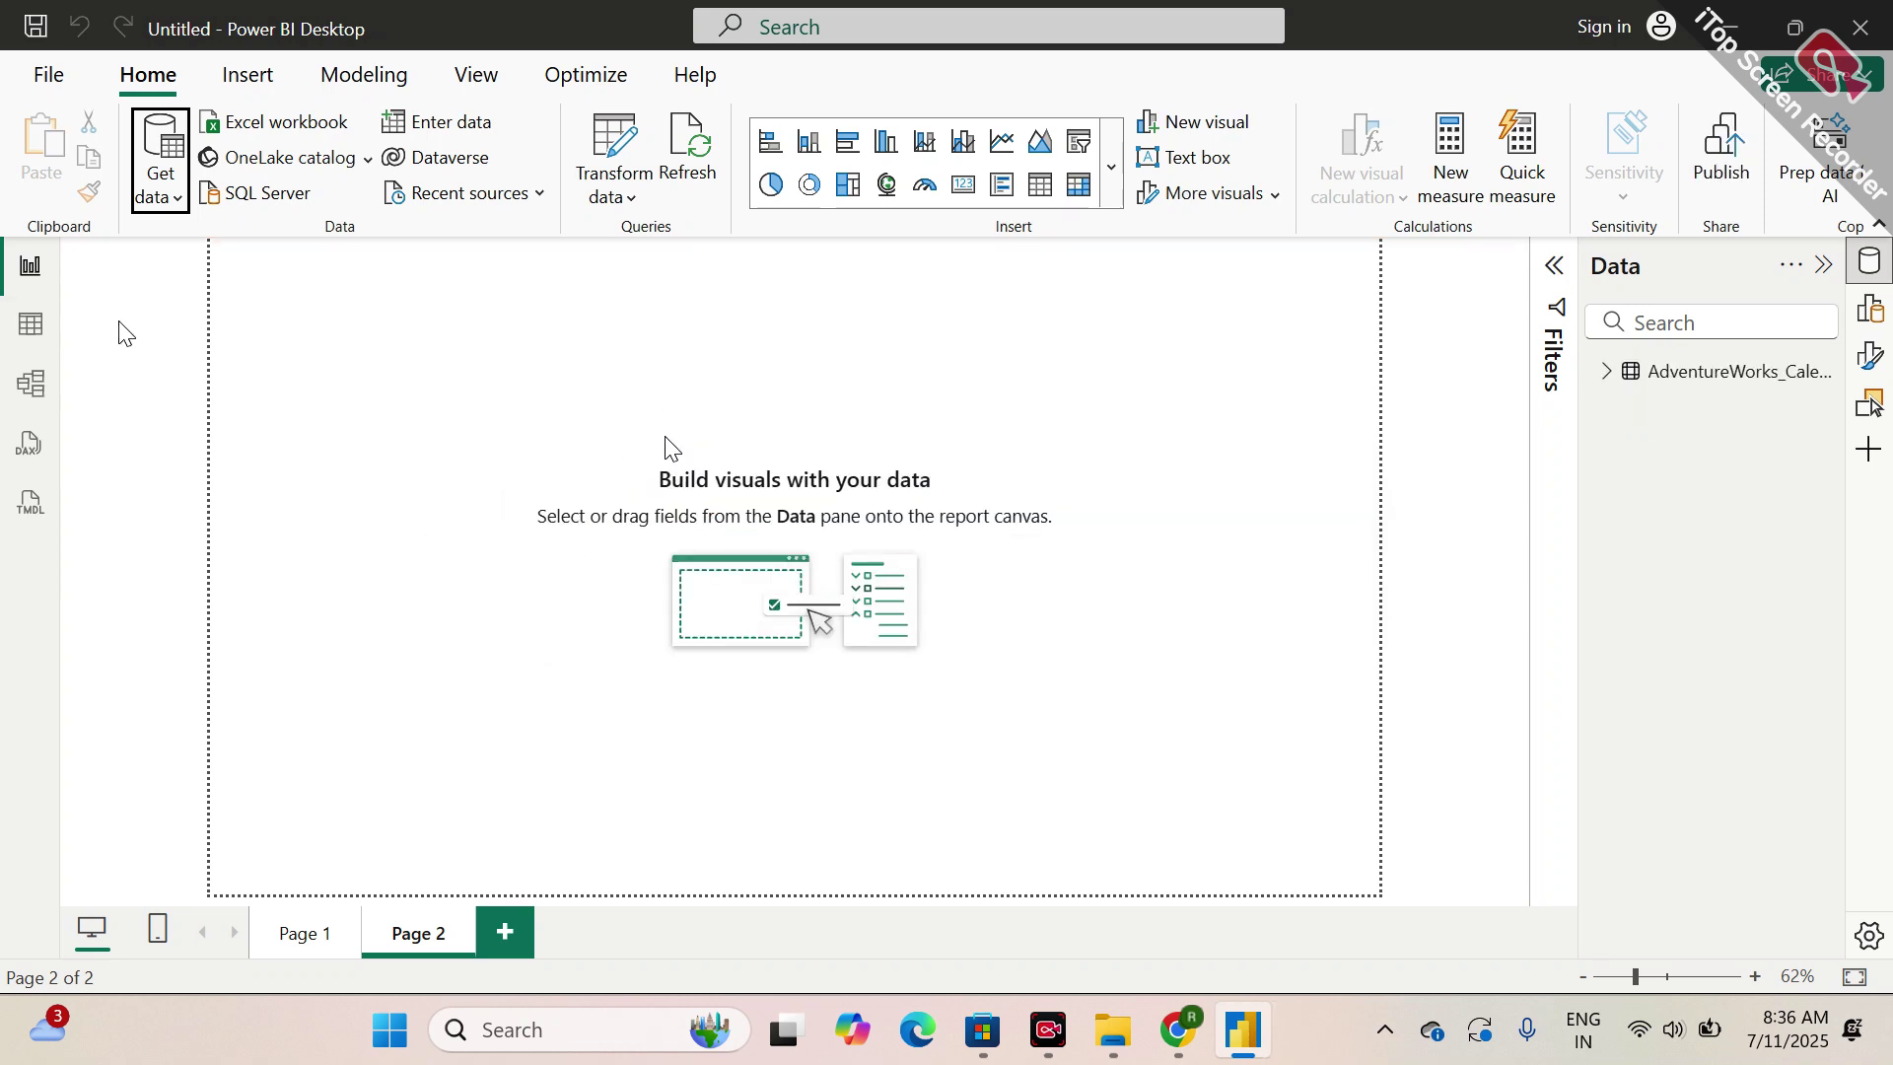
click(34, 330)
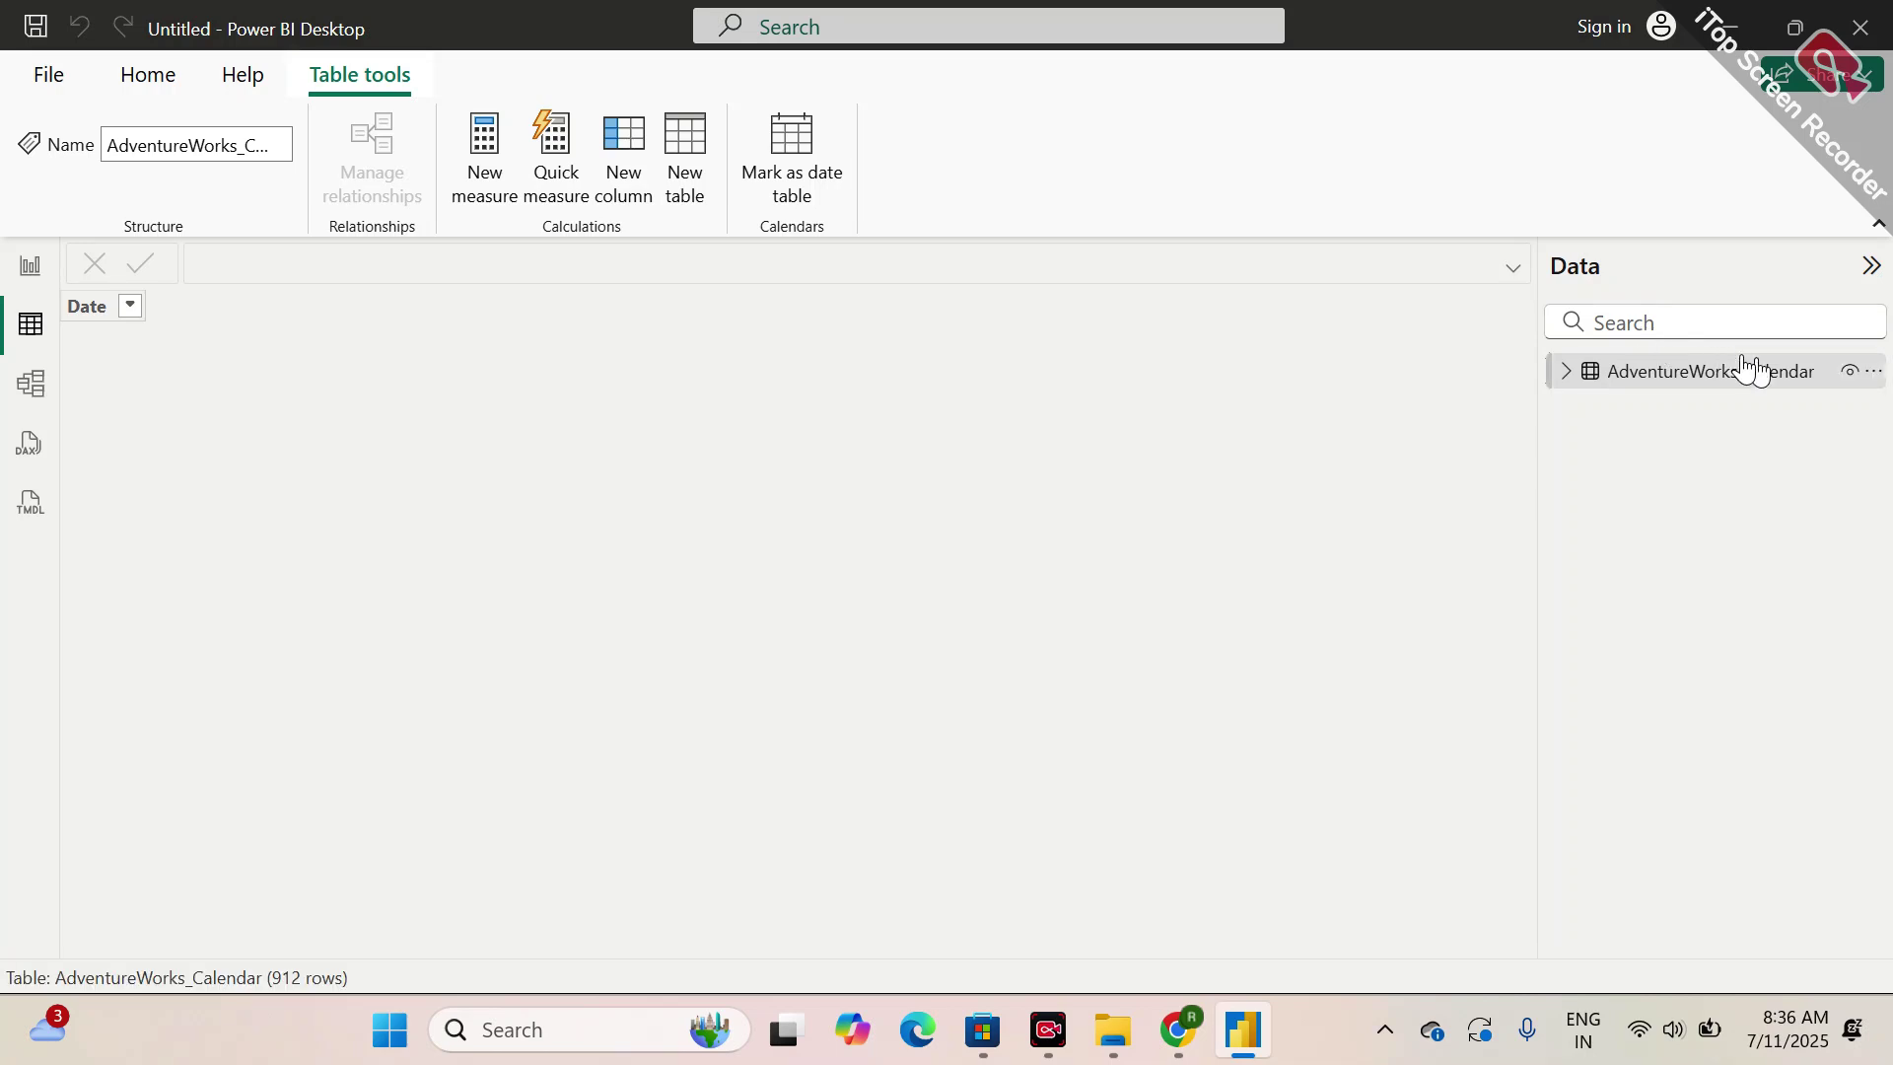
mouse_move(1681, 381)
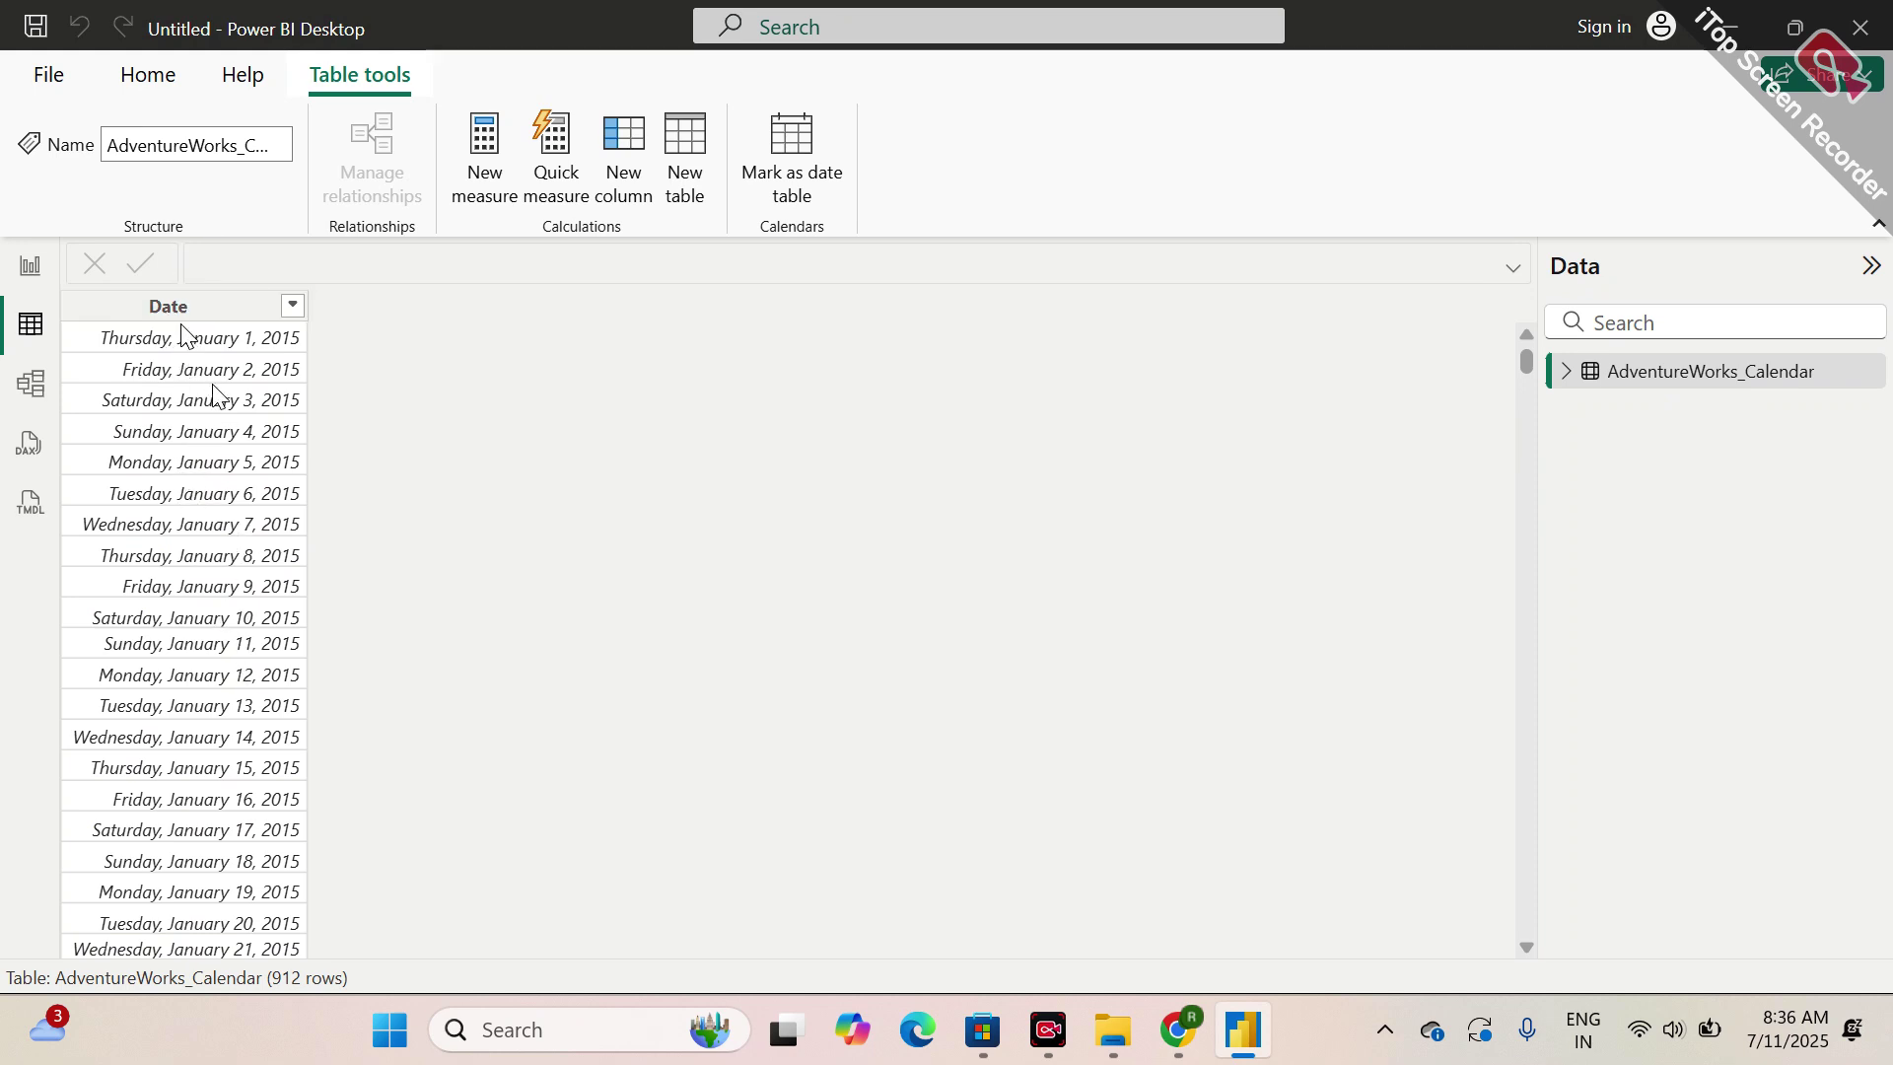
scroll(207, 542, down, 2)
scroll(217, 547, up, 2)
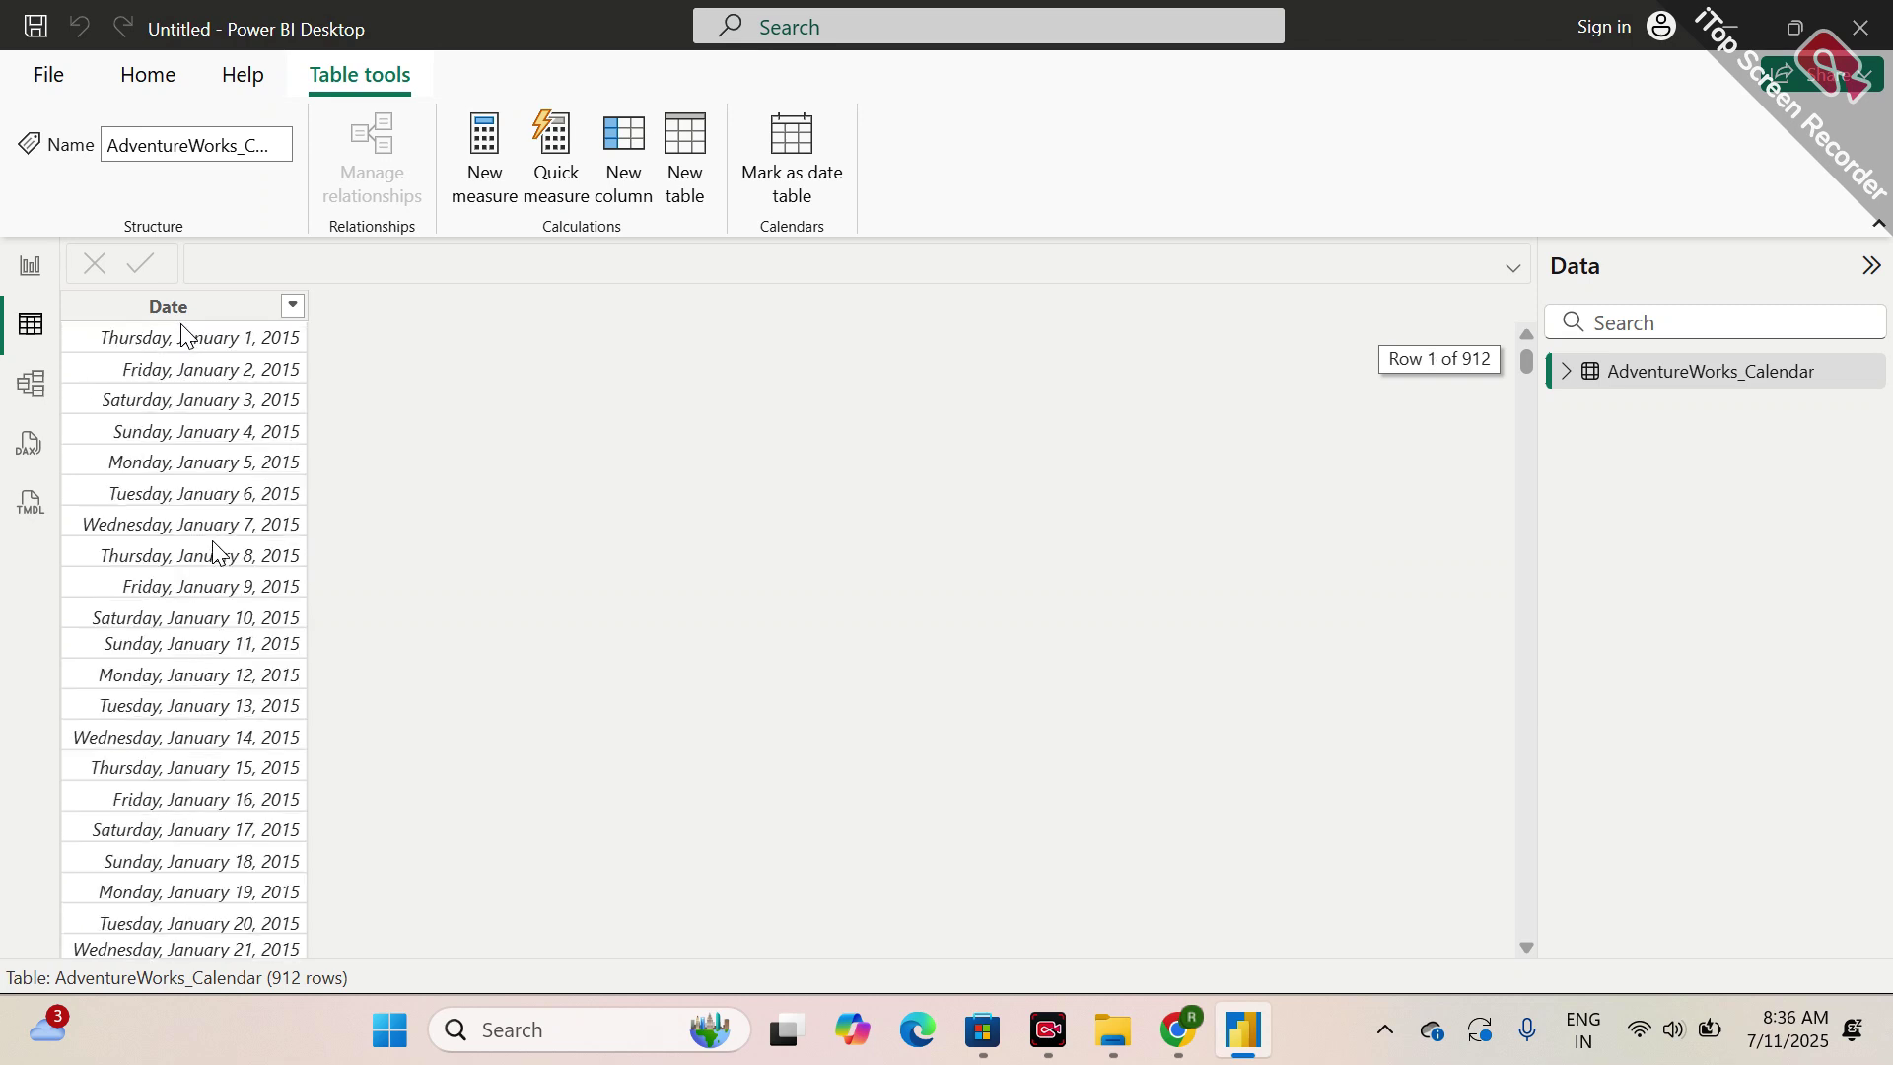
click(192, 314)
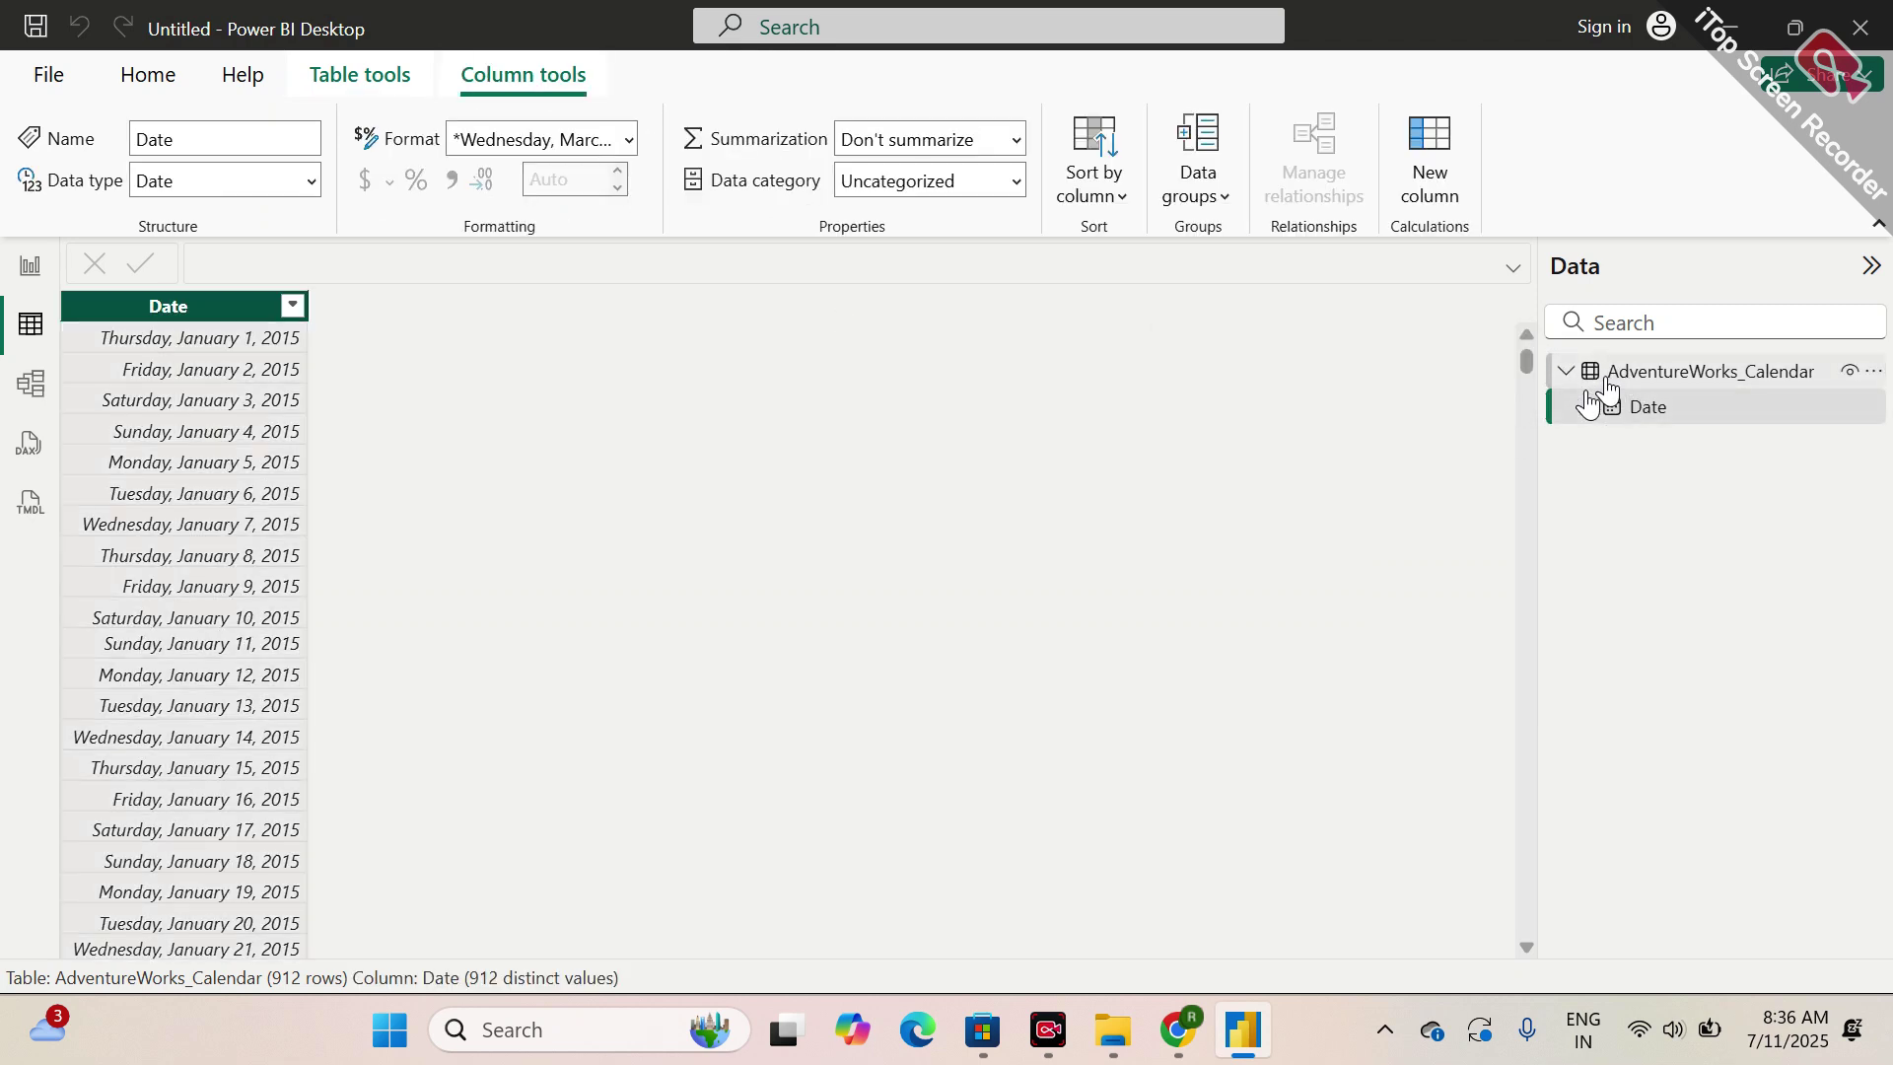
click(1654, 414)
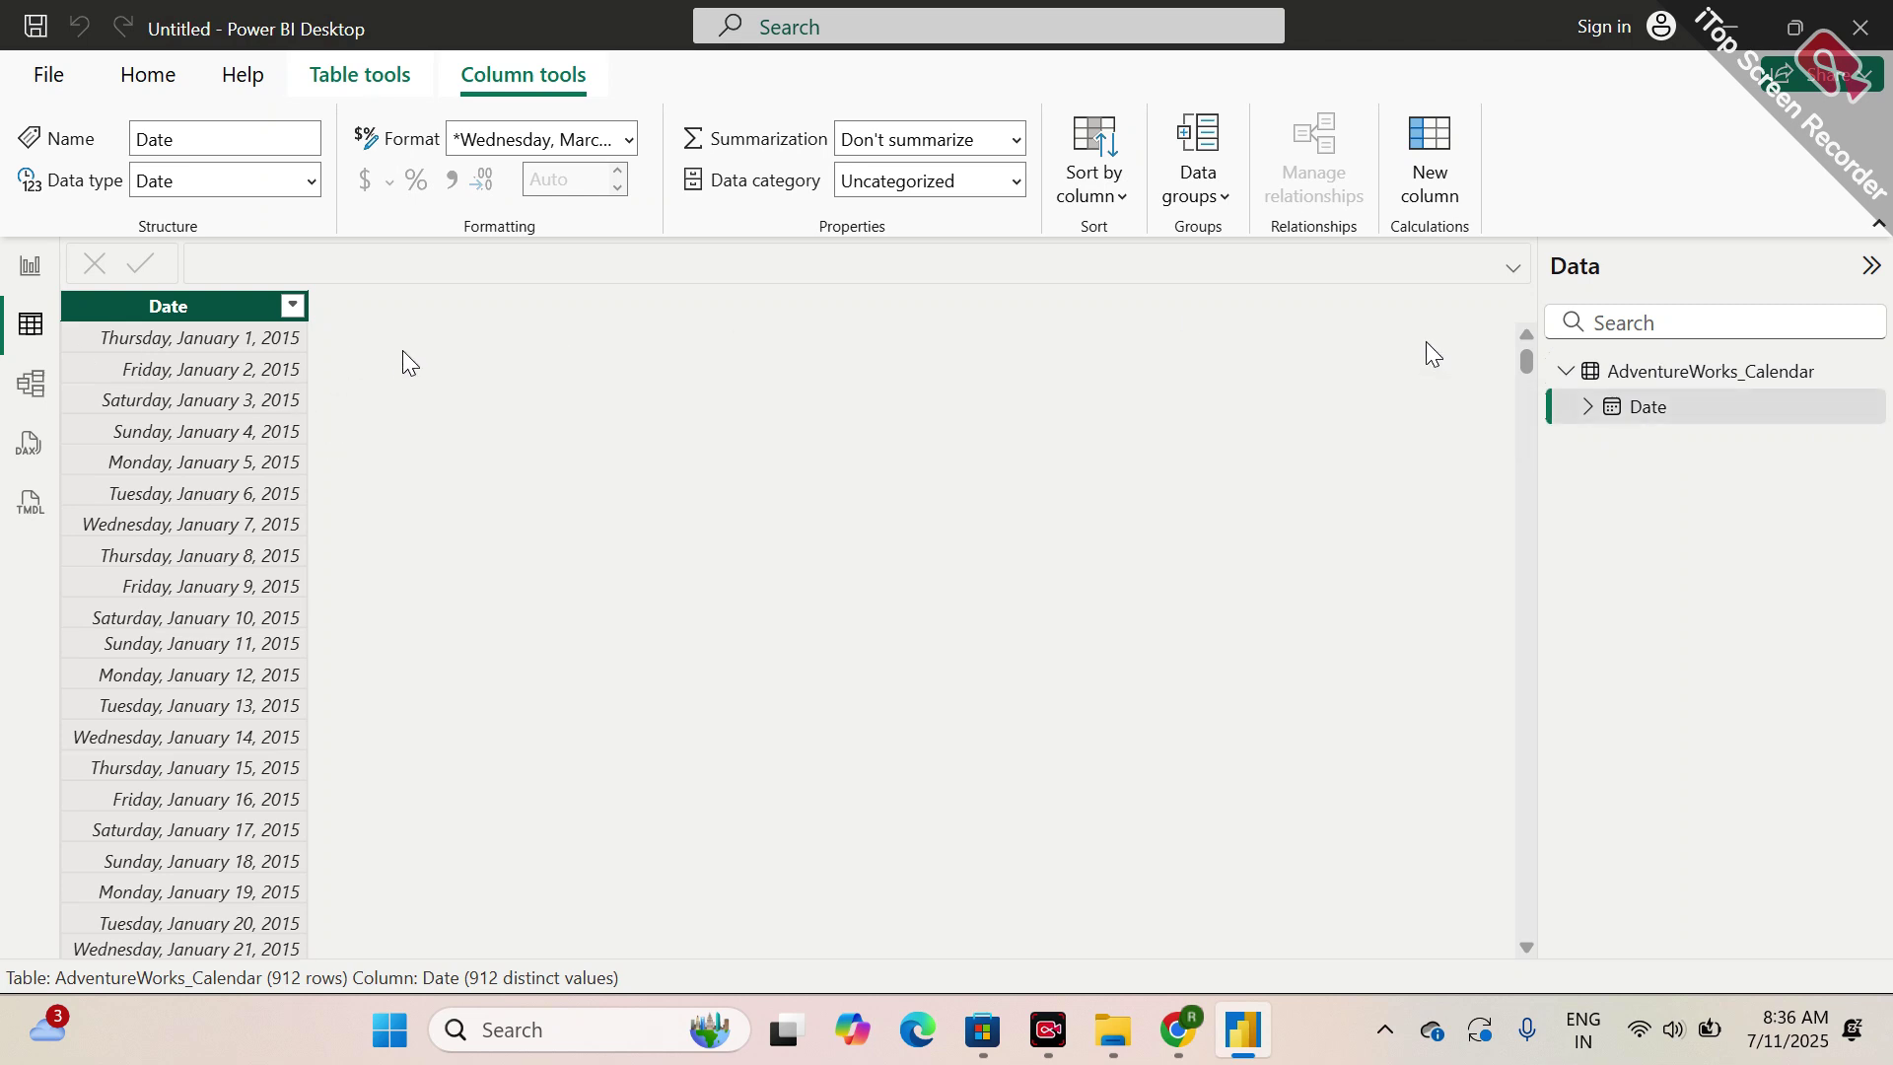
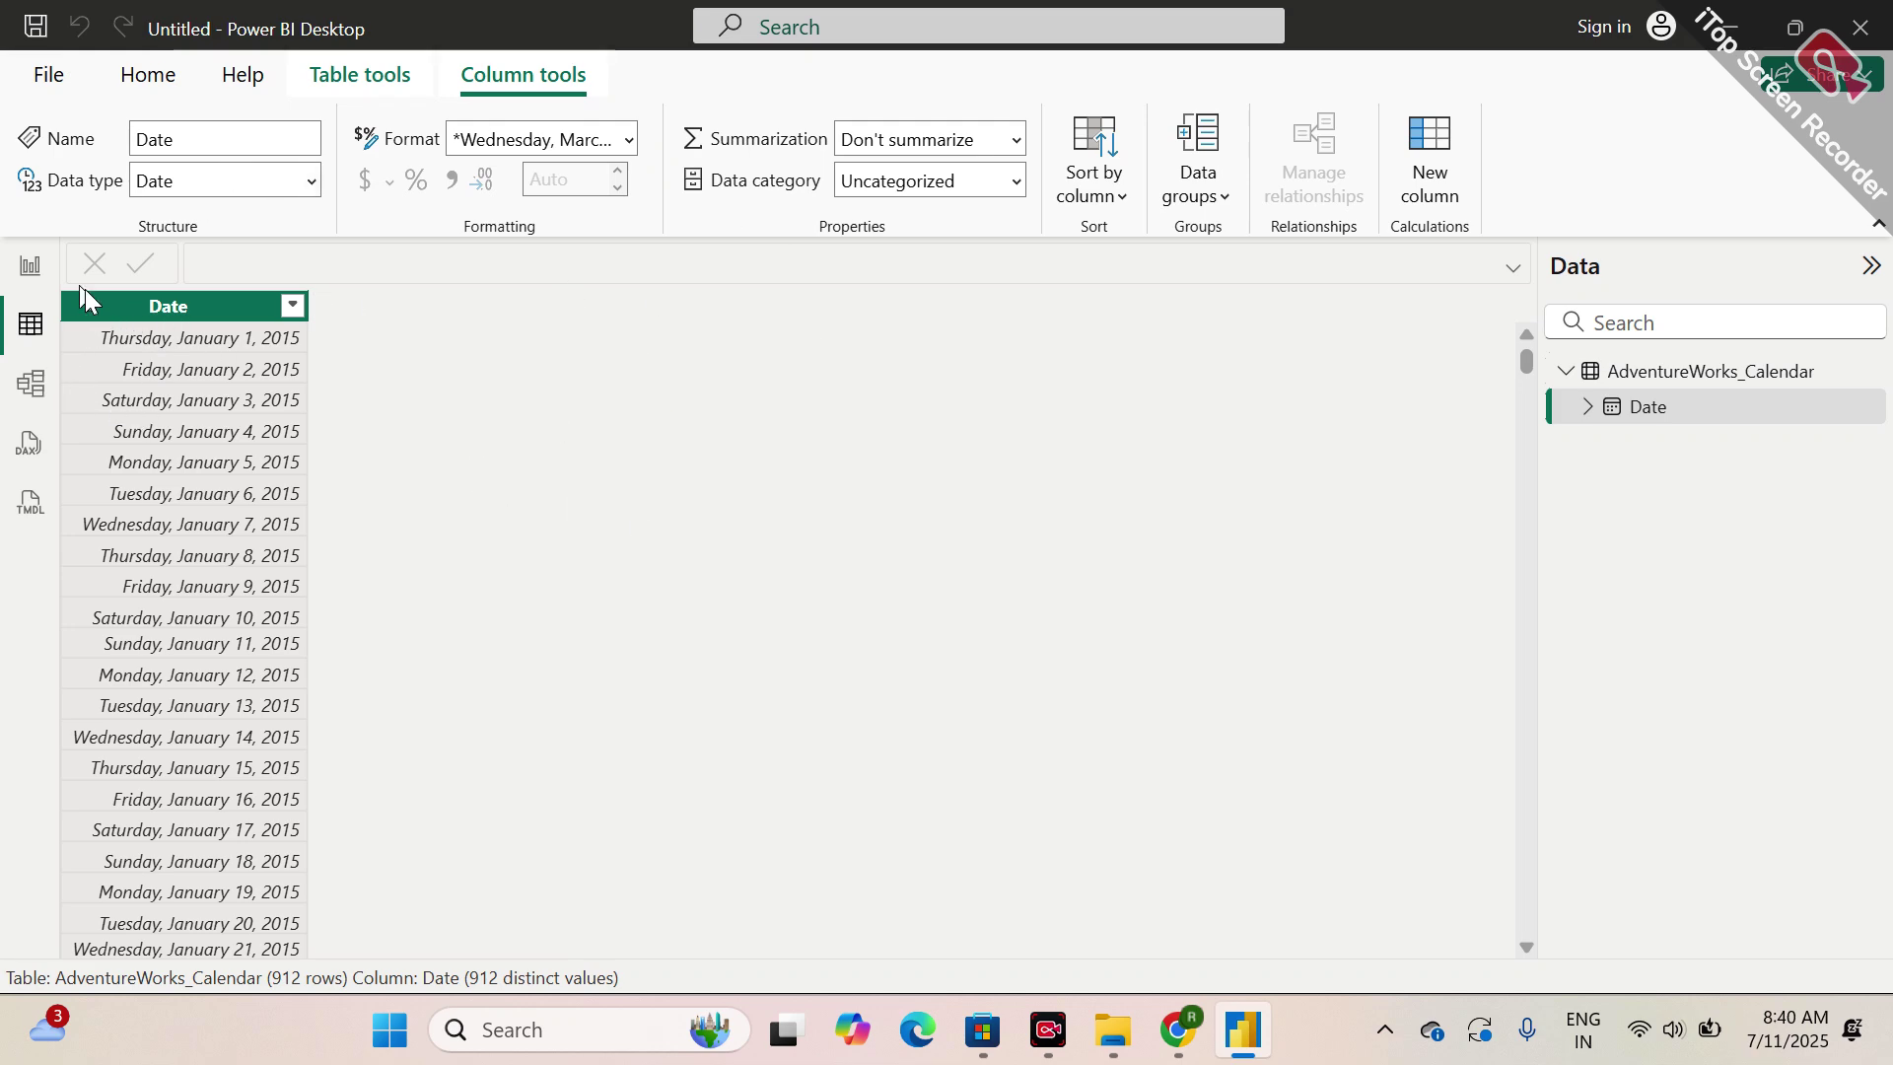
- Return to Report view and delete the AdventureWorks_Calendar table from the model
click(31, 265)
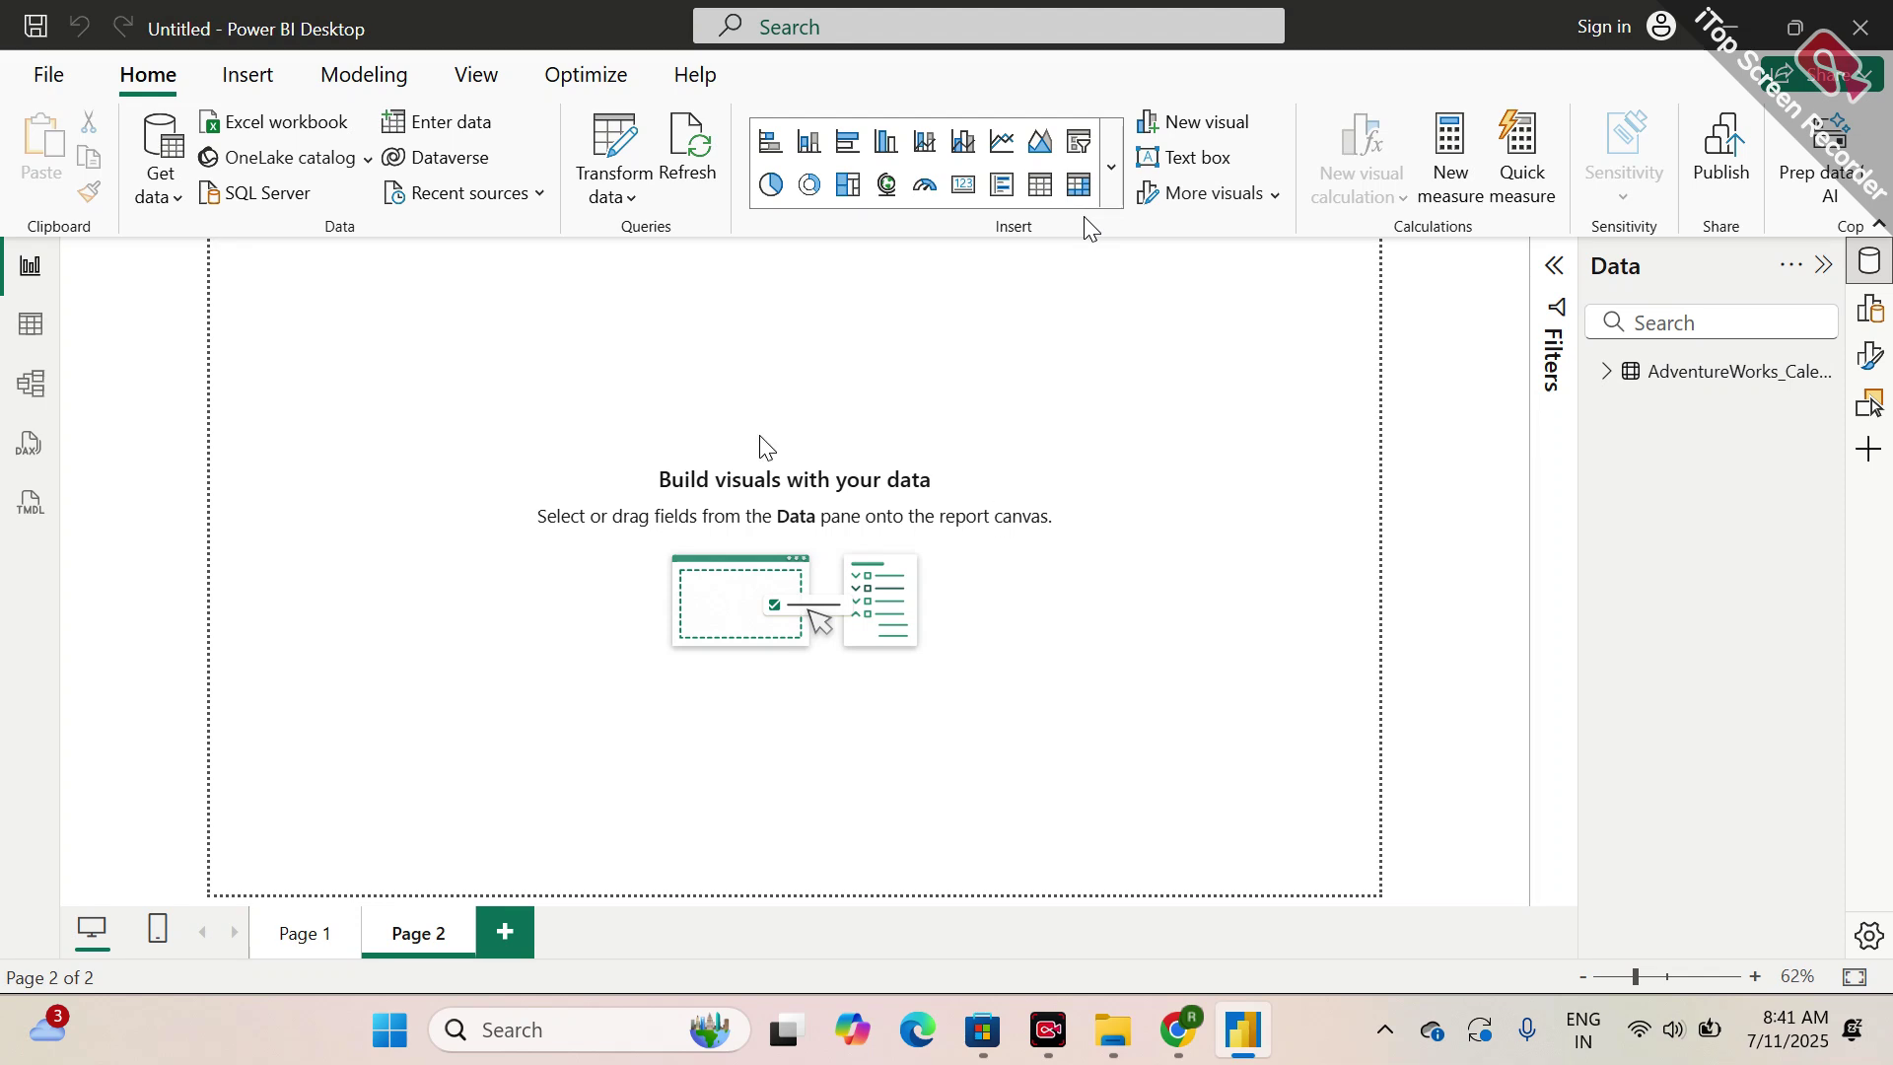
right_click(1694, 376)
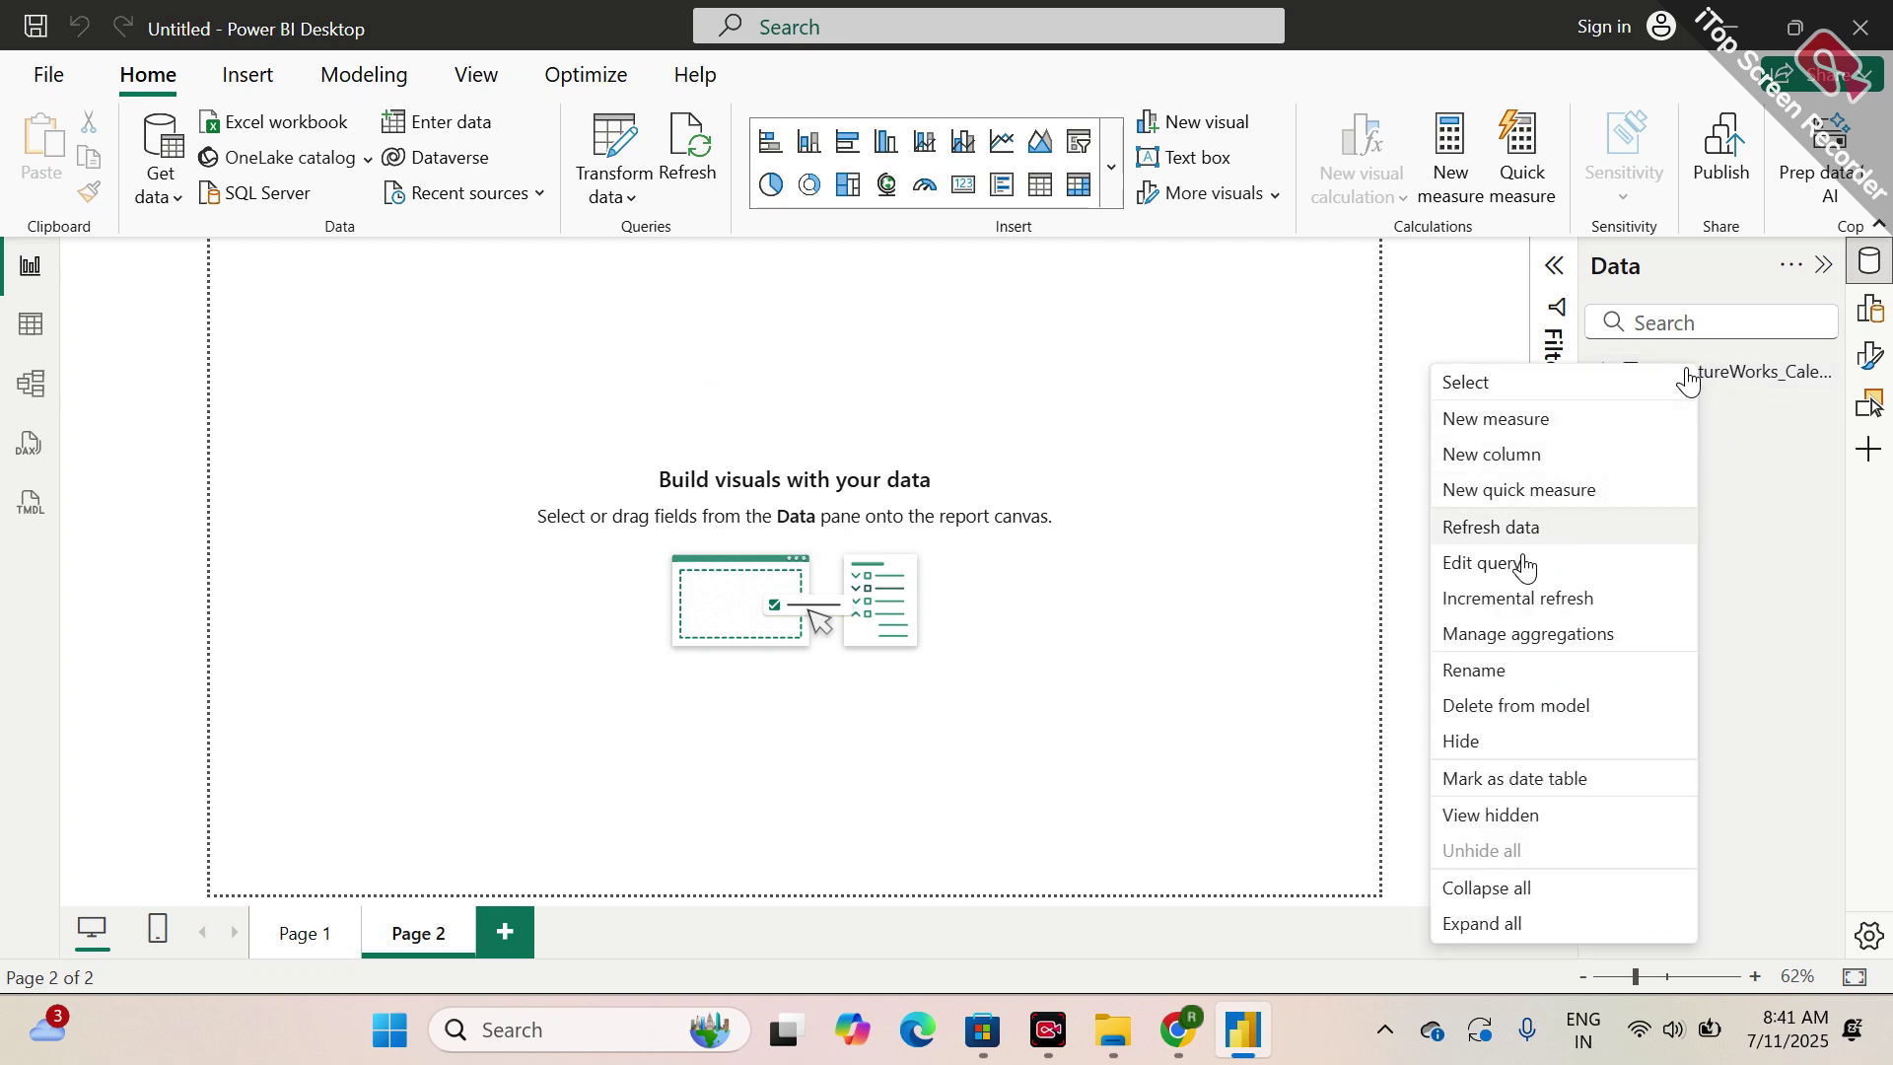
click(1500, 705)
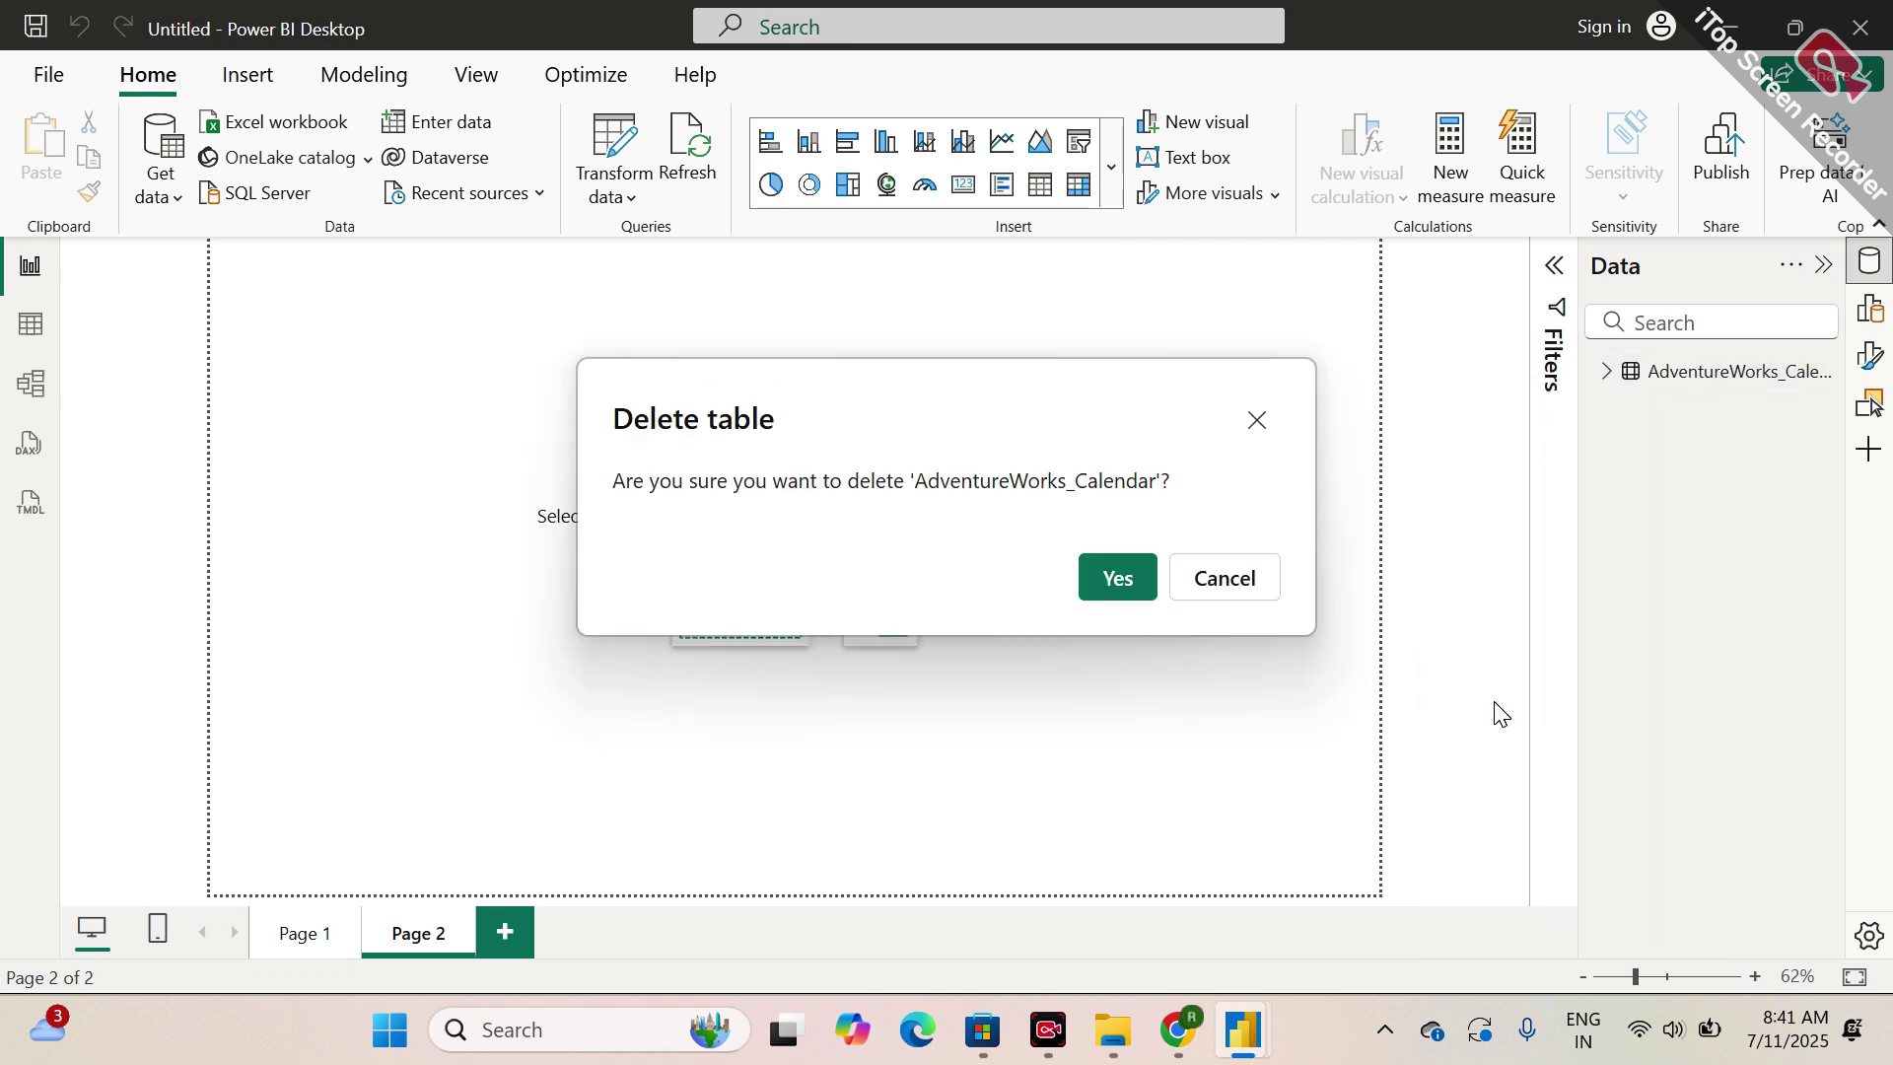
click(1104, 571)
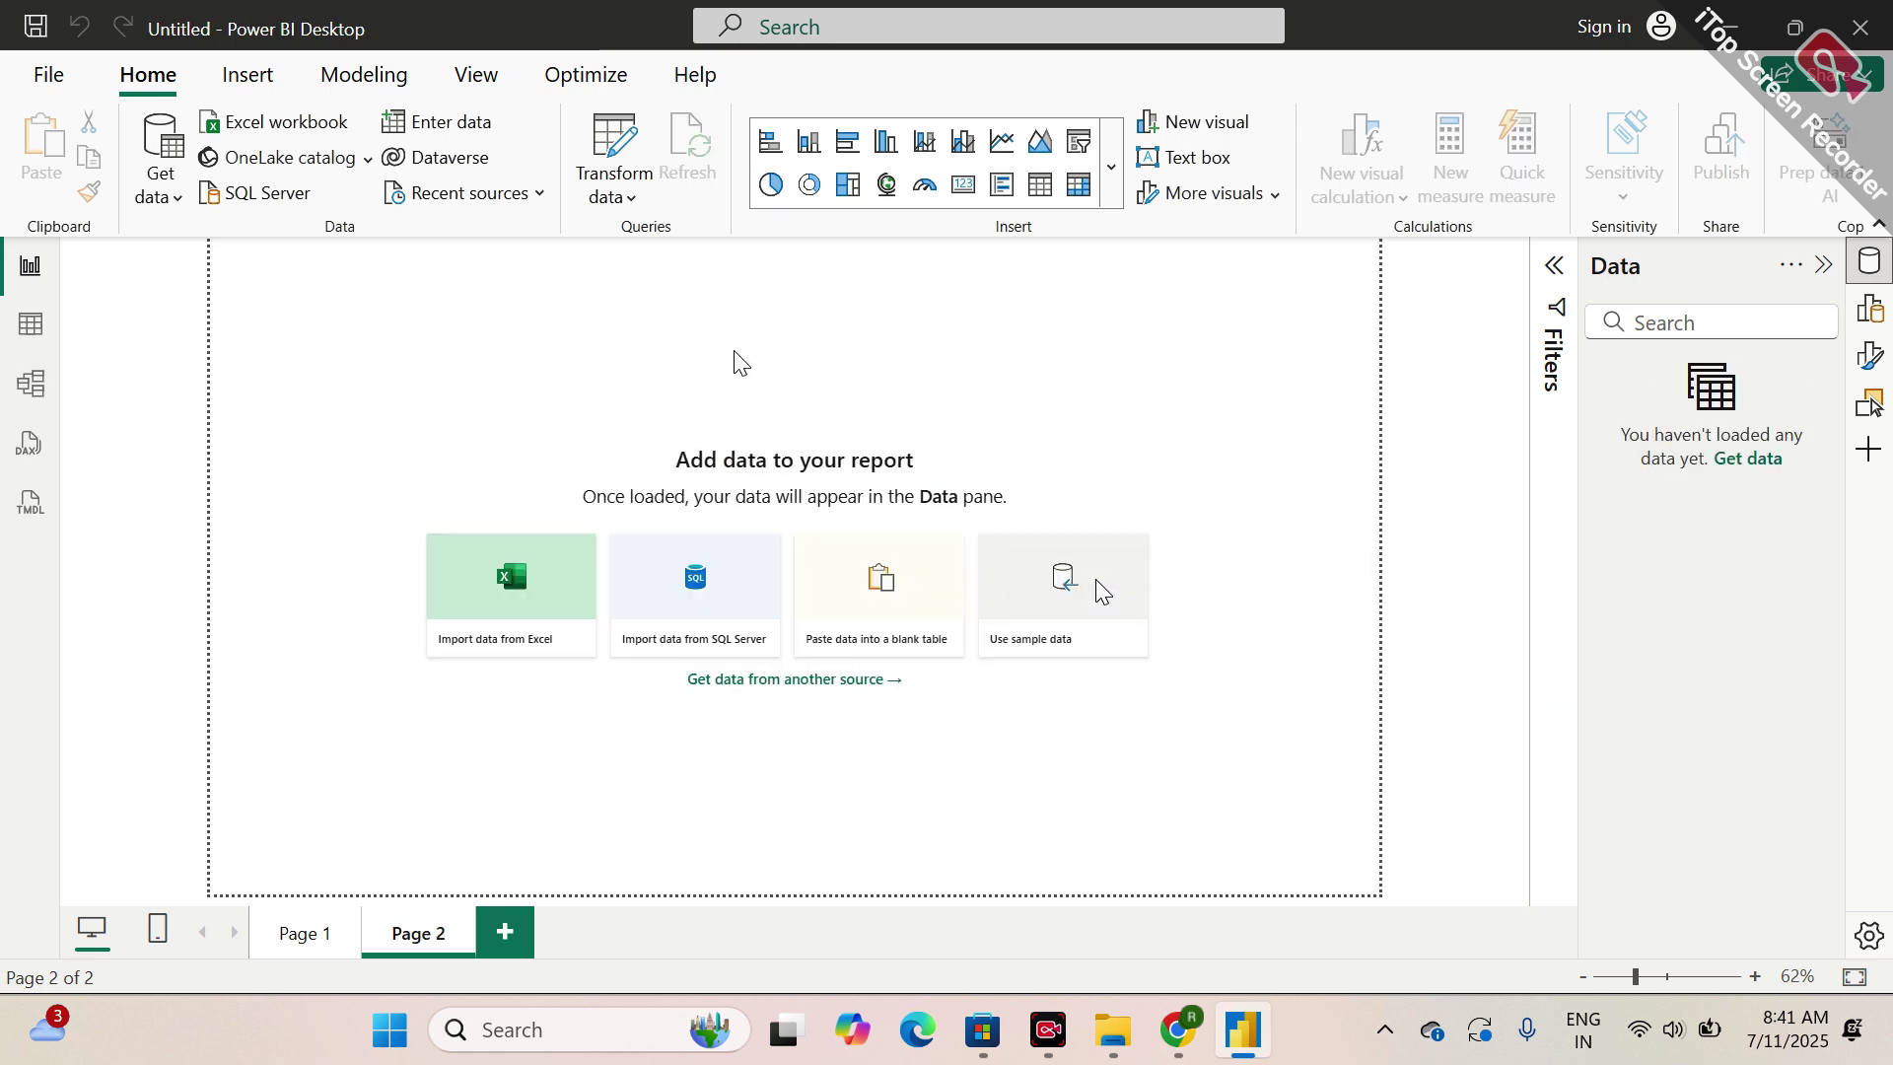
- Connect to AdventureWorks_Calendar as a Text/CSV source and open it for transformation in Power Query Editor
click(176, 201)
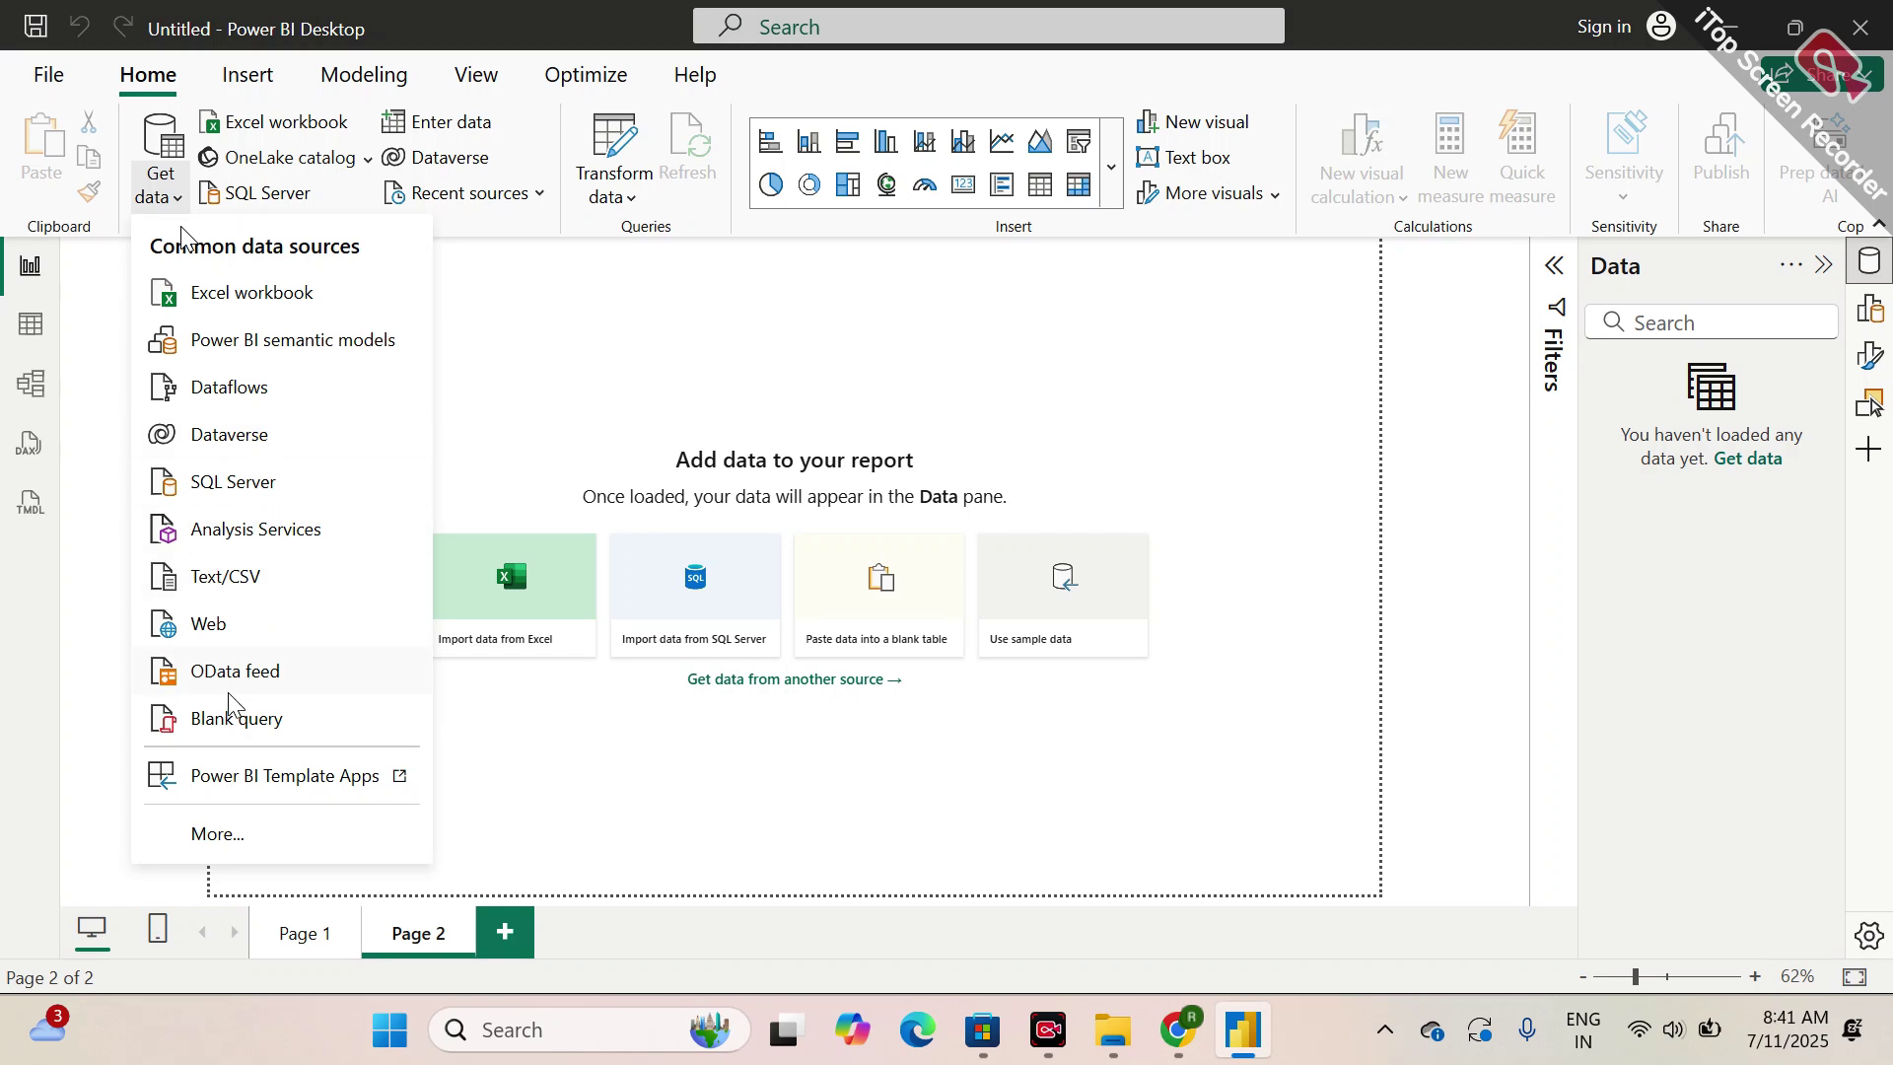
click(242, 584)
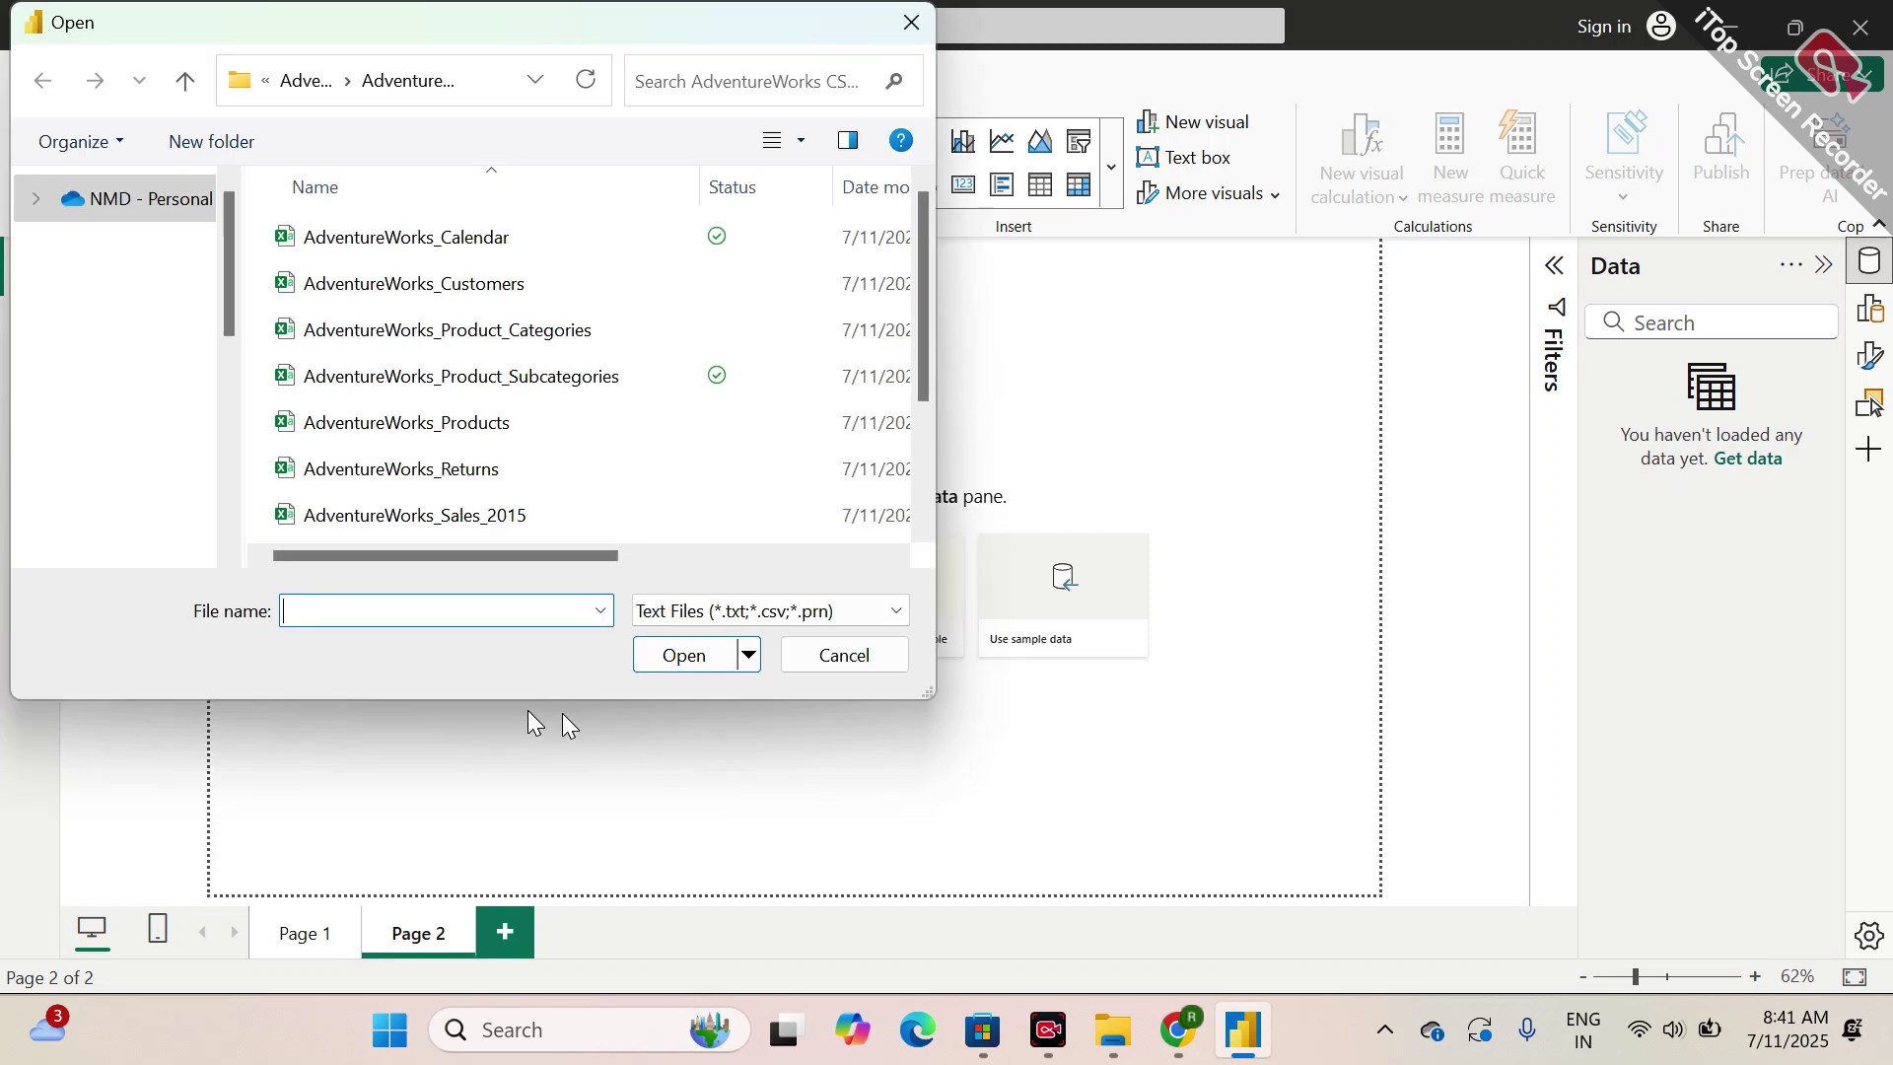
click(459, 242)
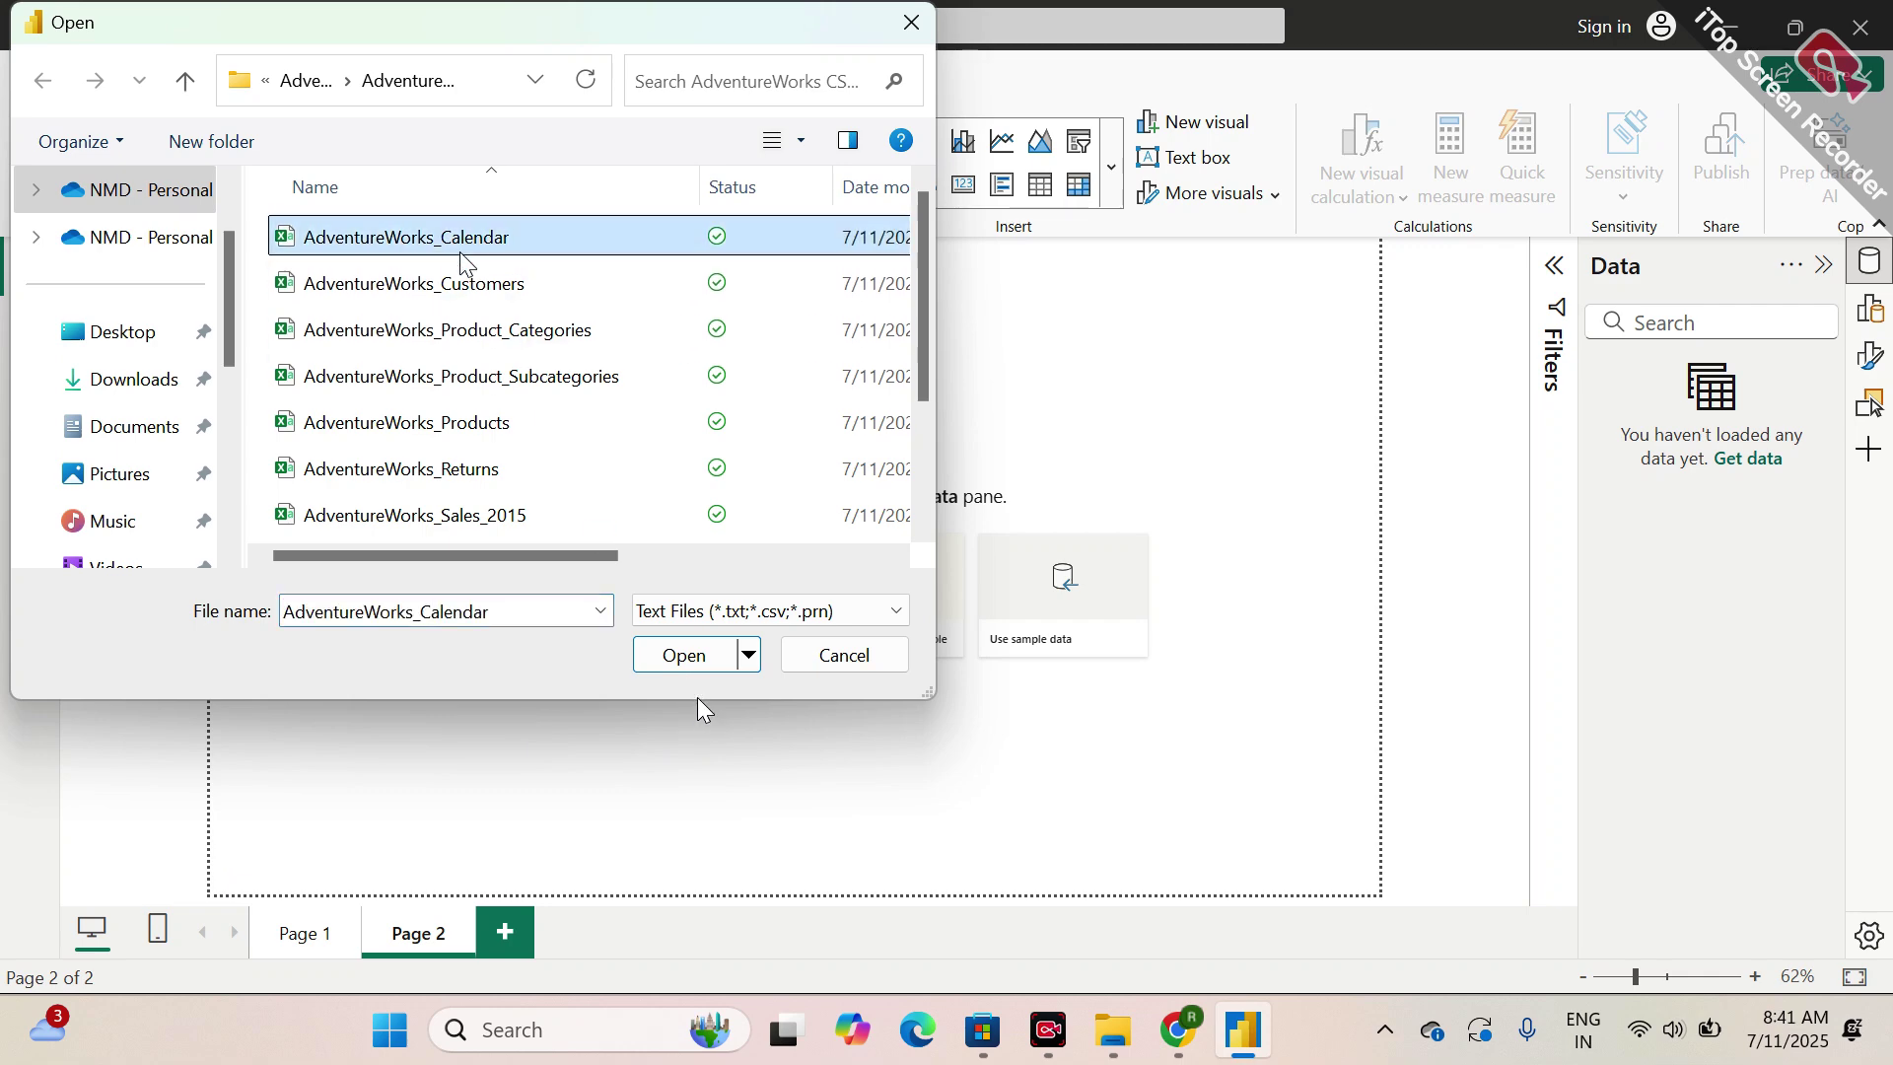
click(679, 659)
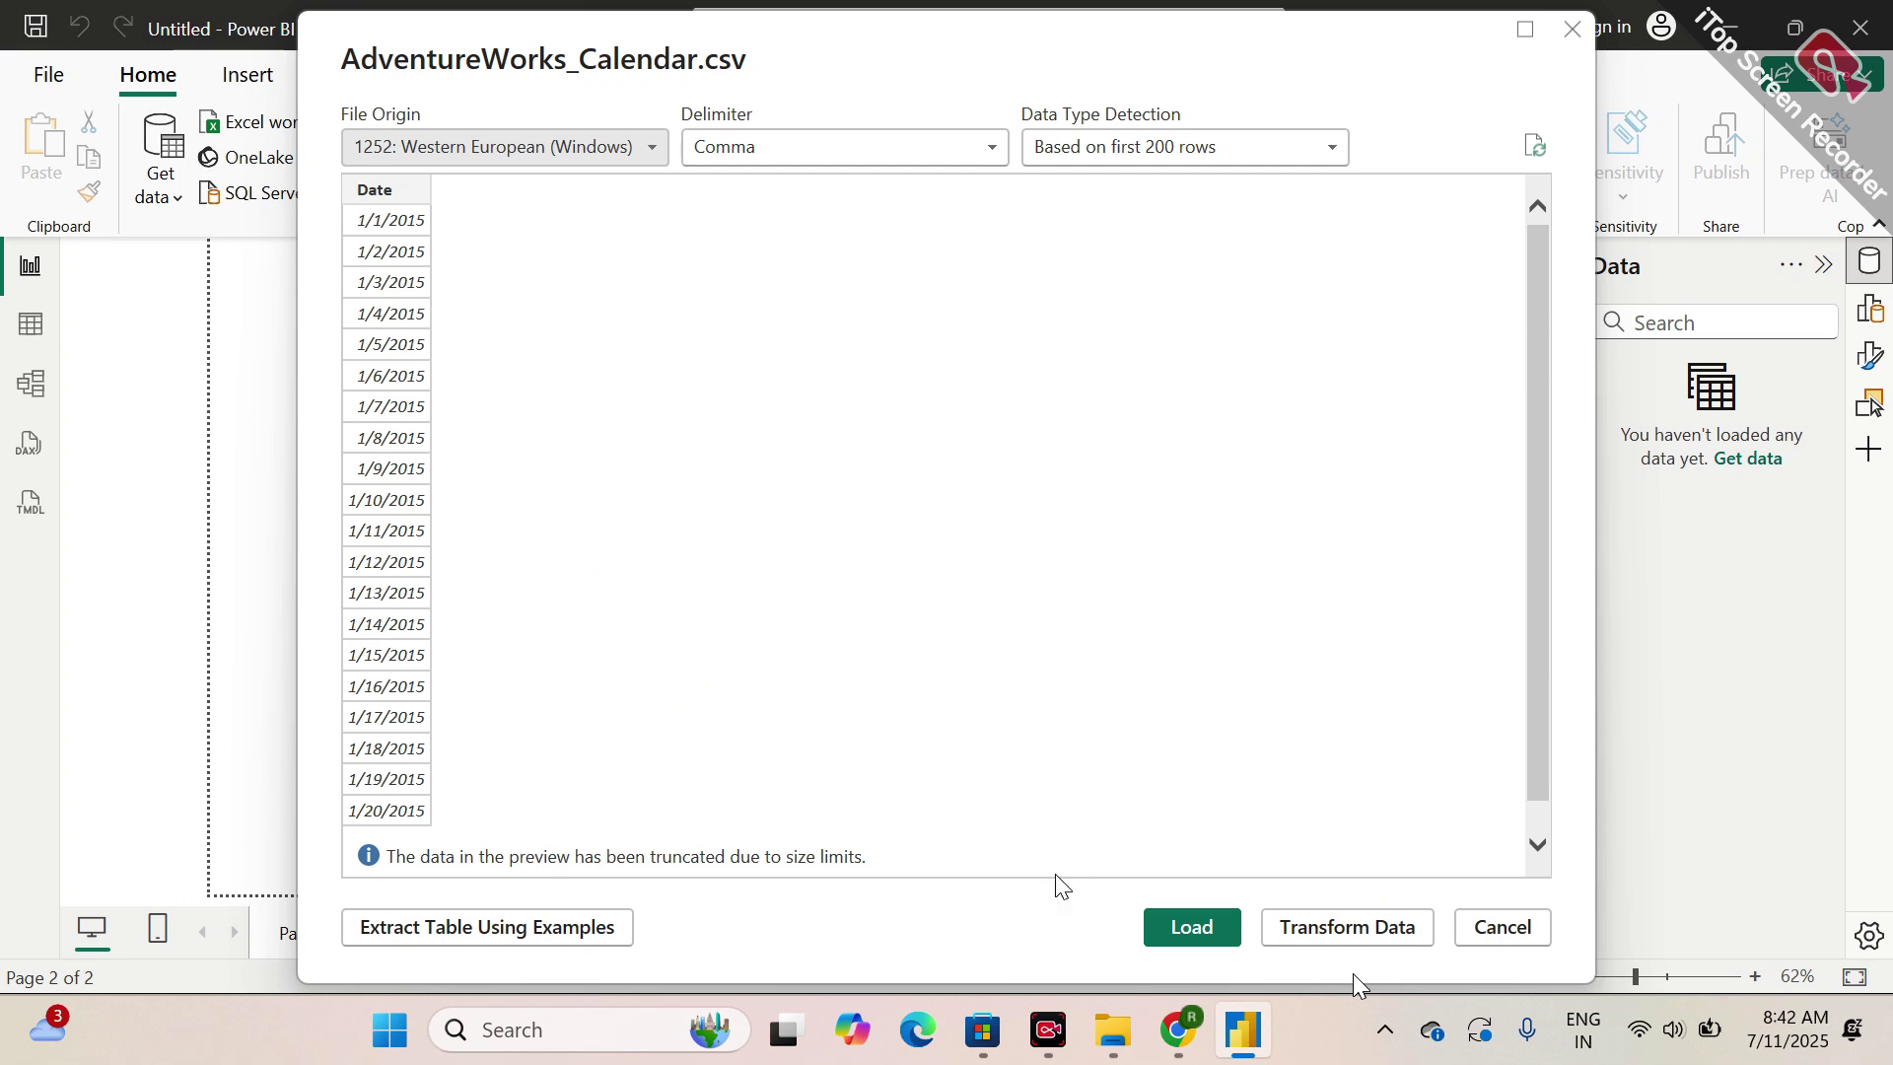
click(1325, 931)
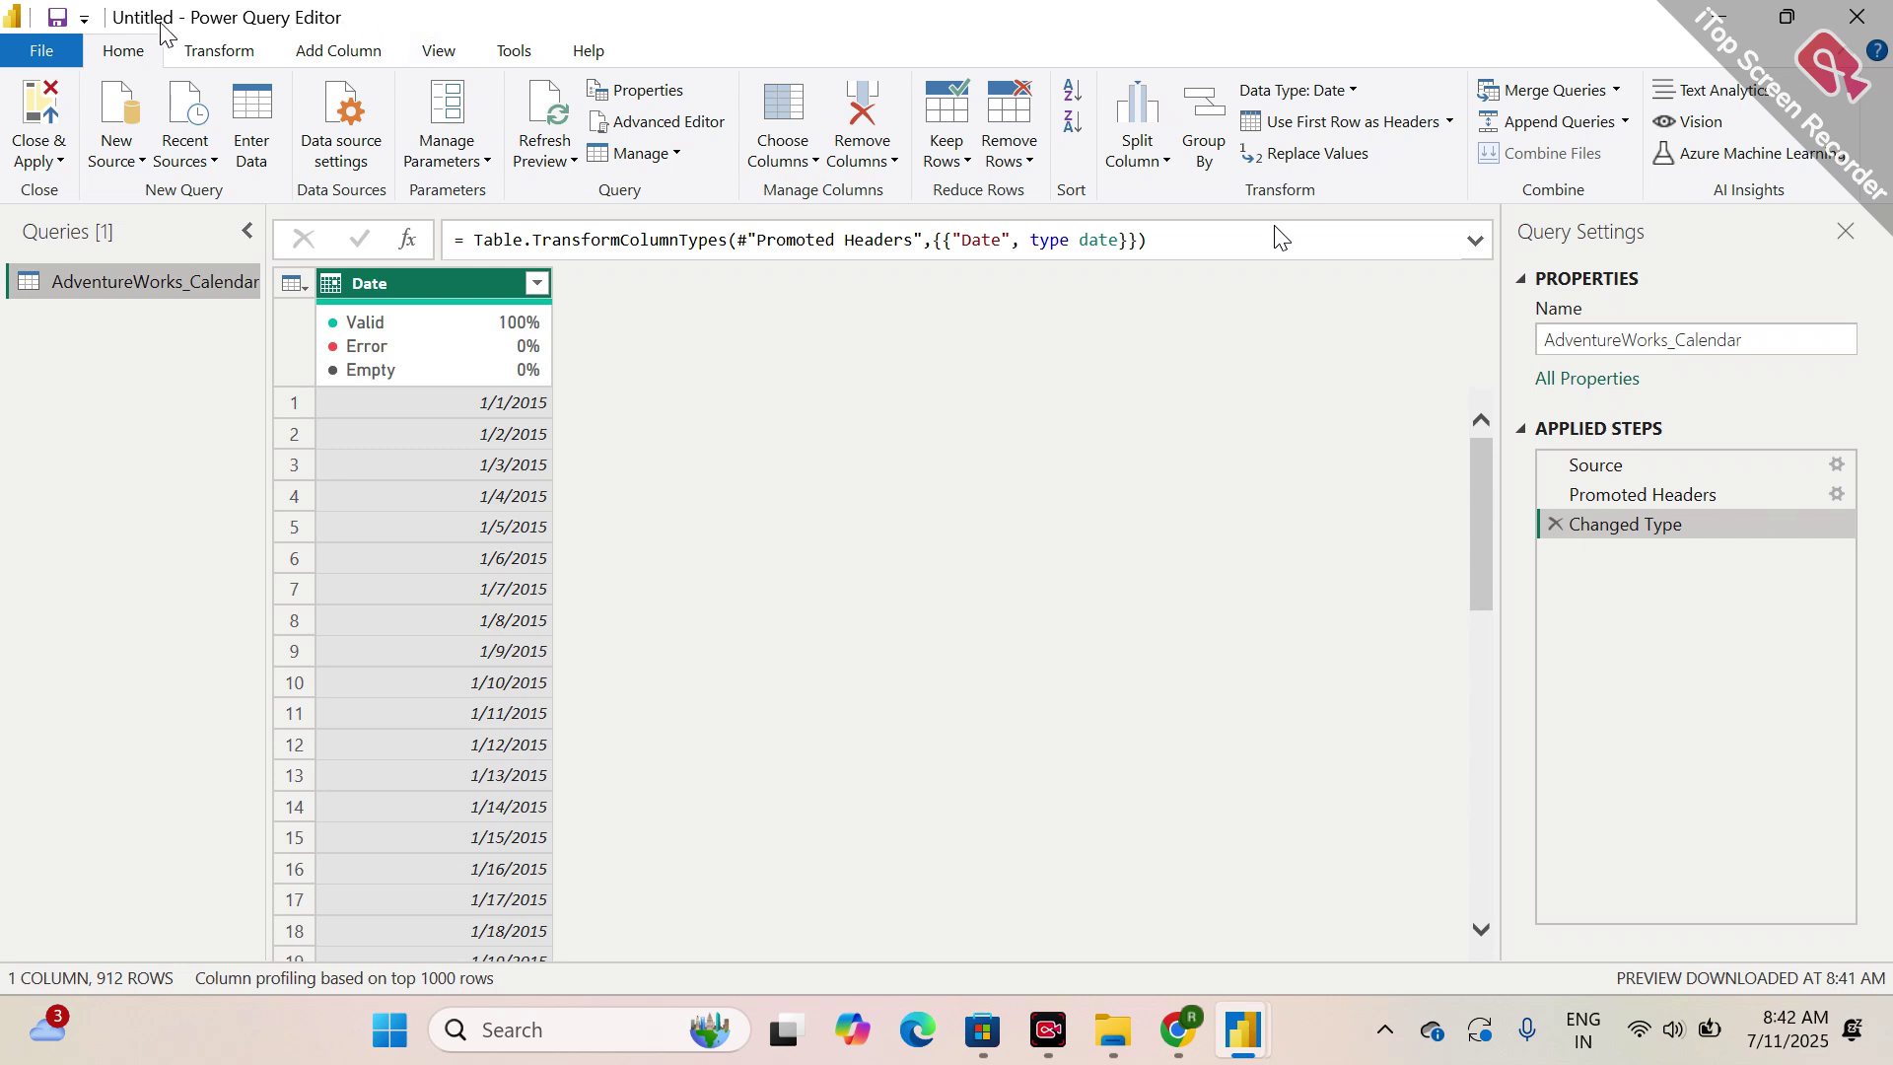
- Review the Transform and Add Column commands, the data types available for the Date column, and the calendar query's rows
click(220, 50)
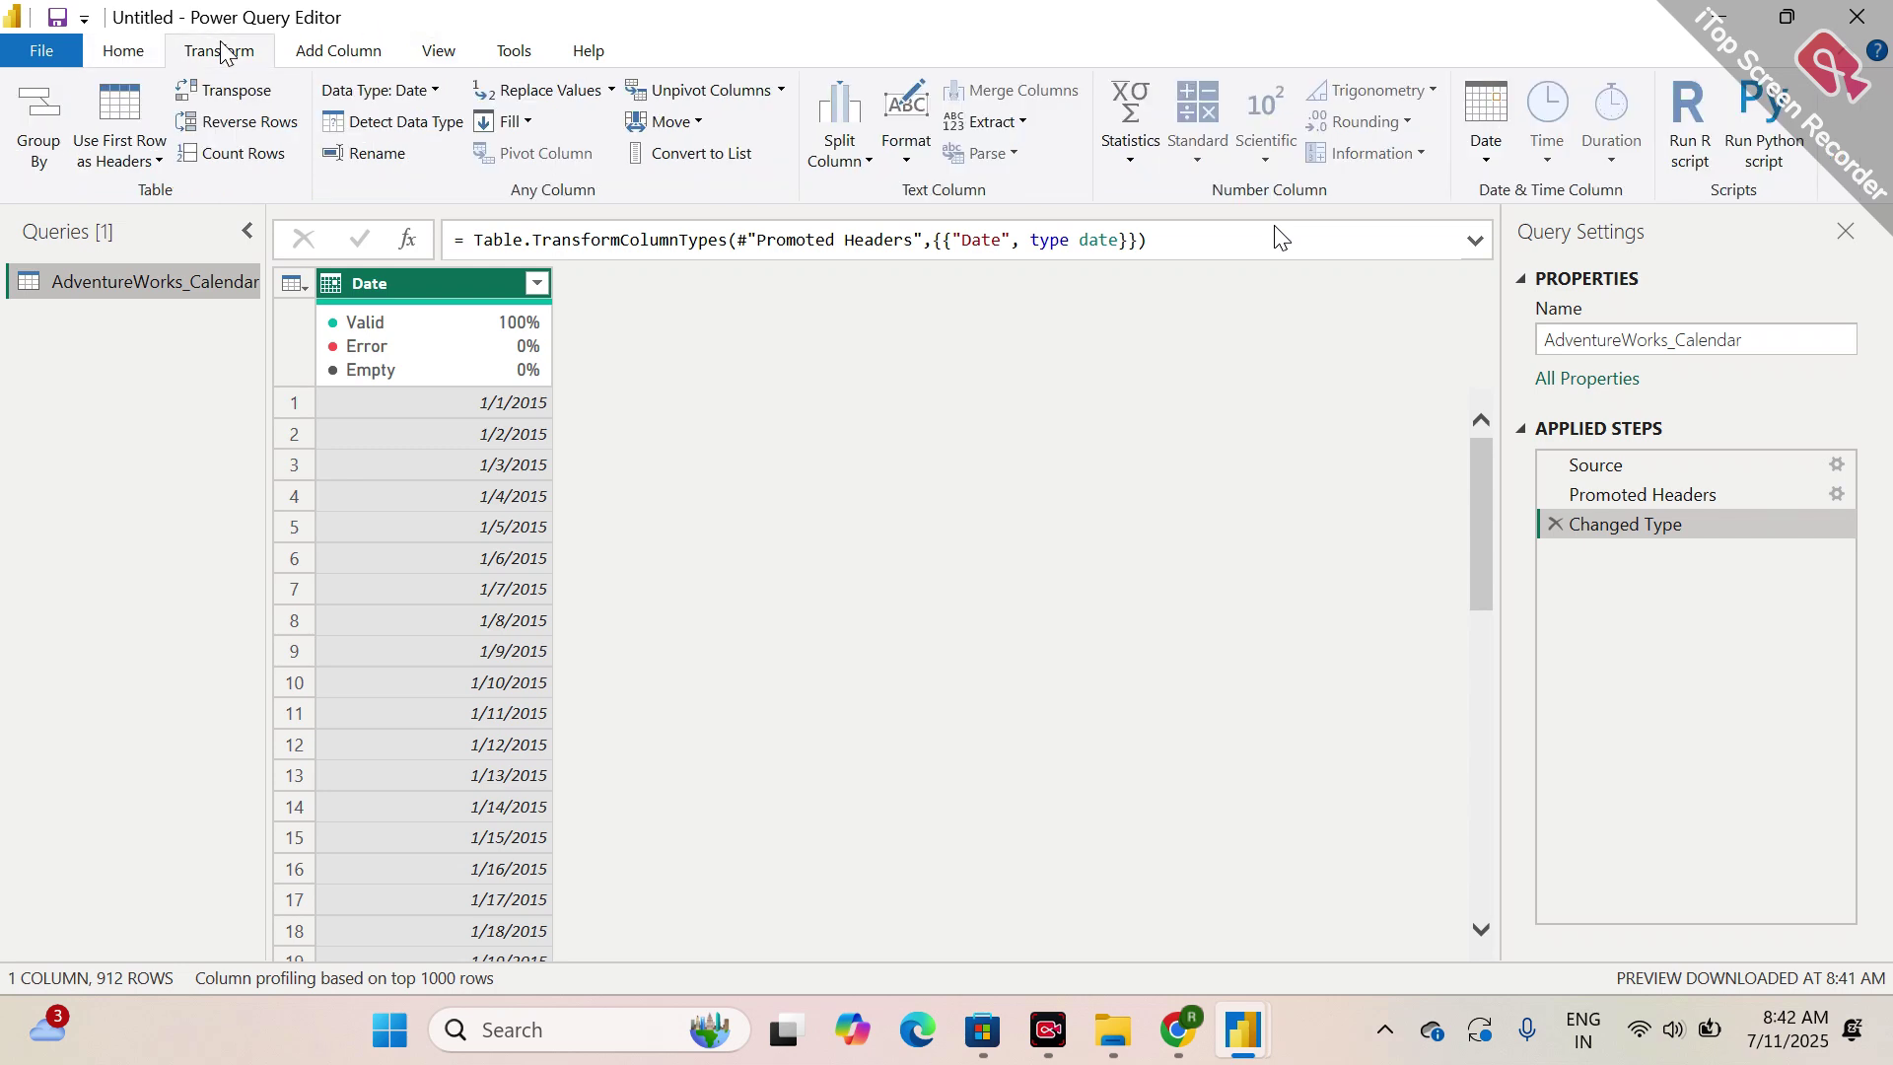
click(336, 49)
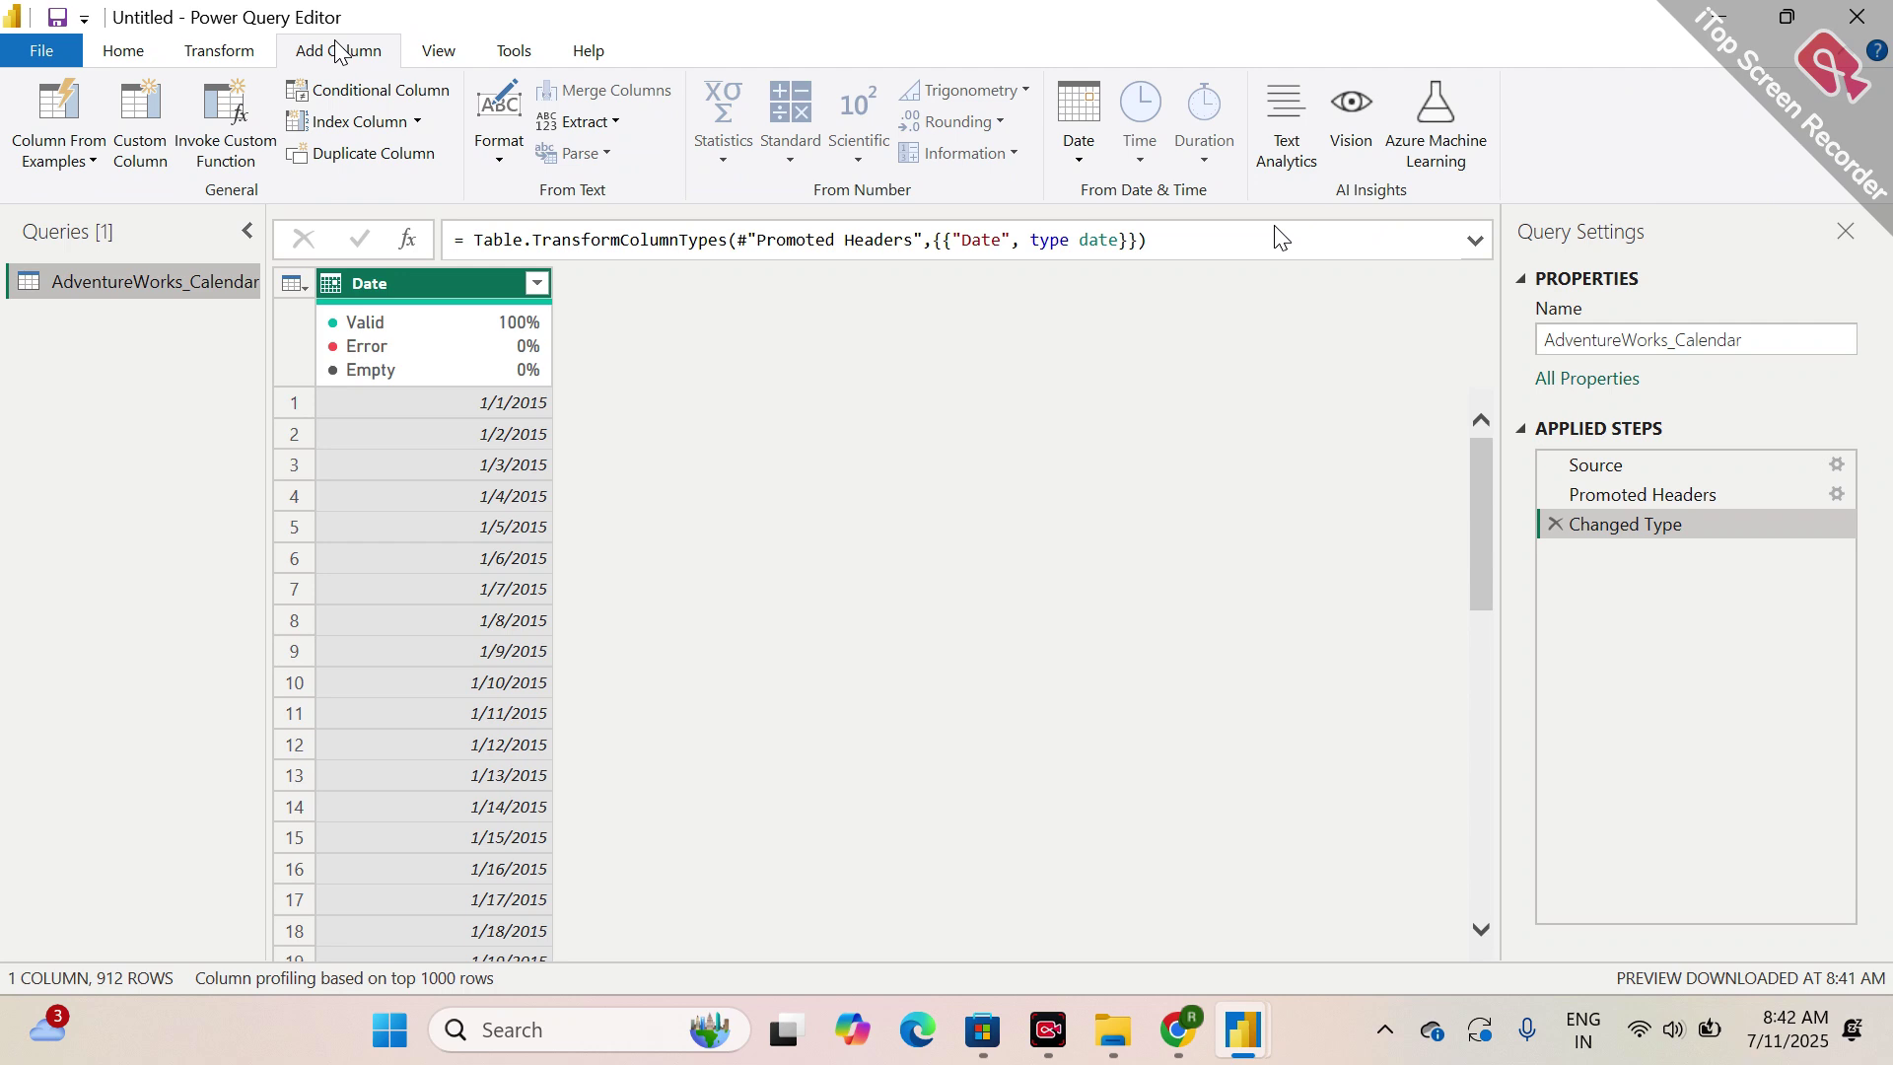
click(138, 49)
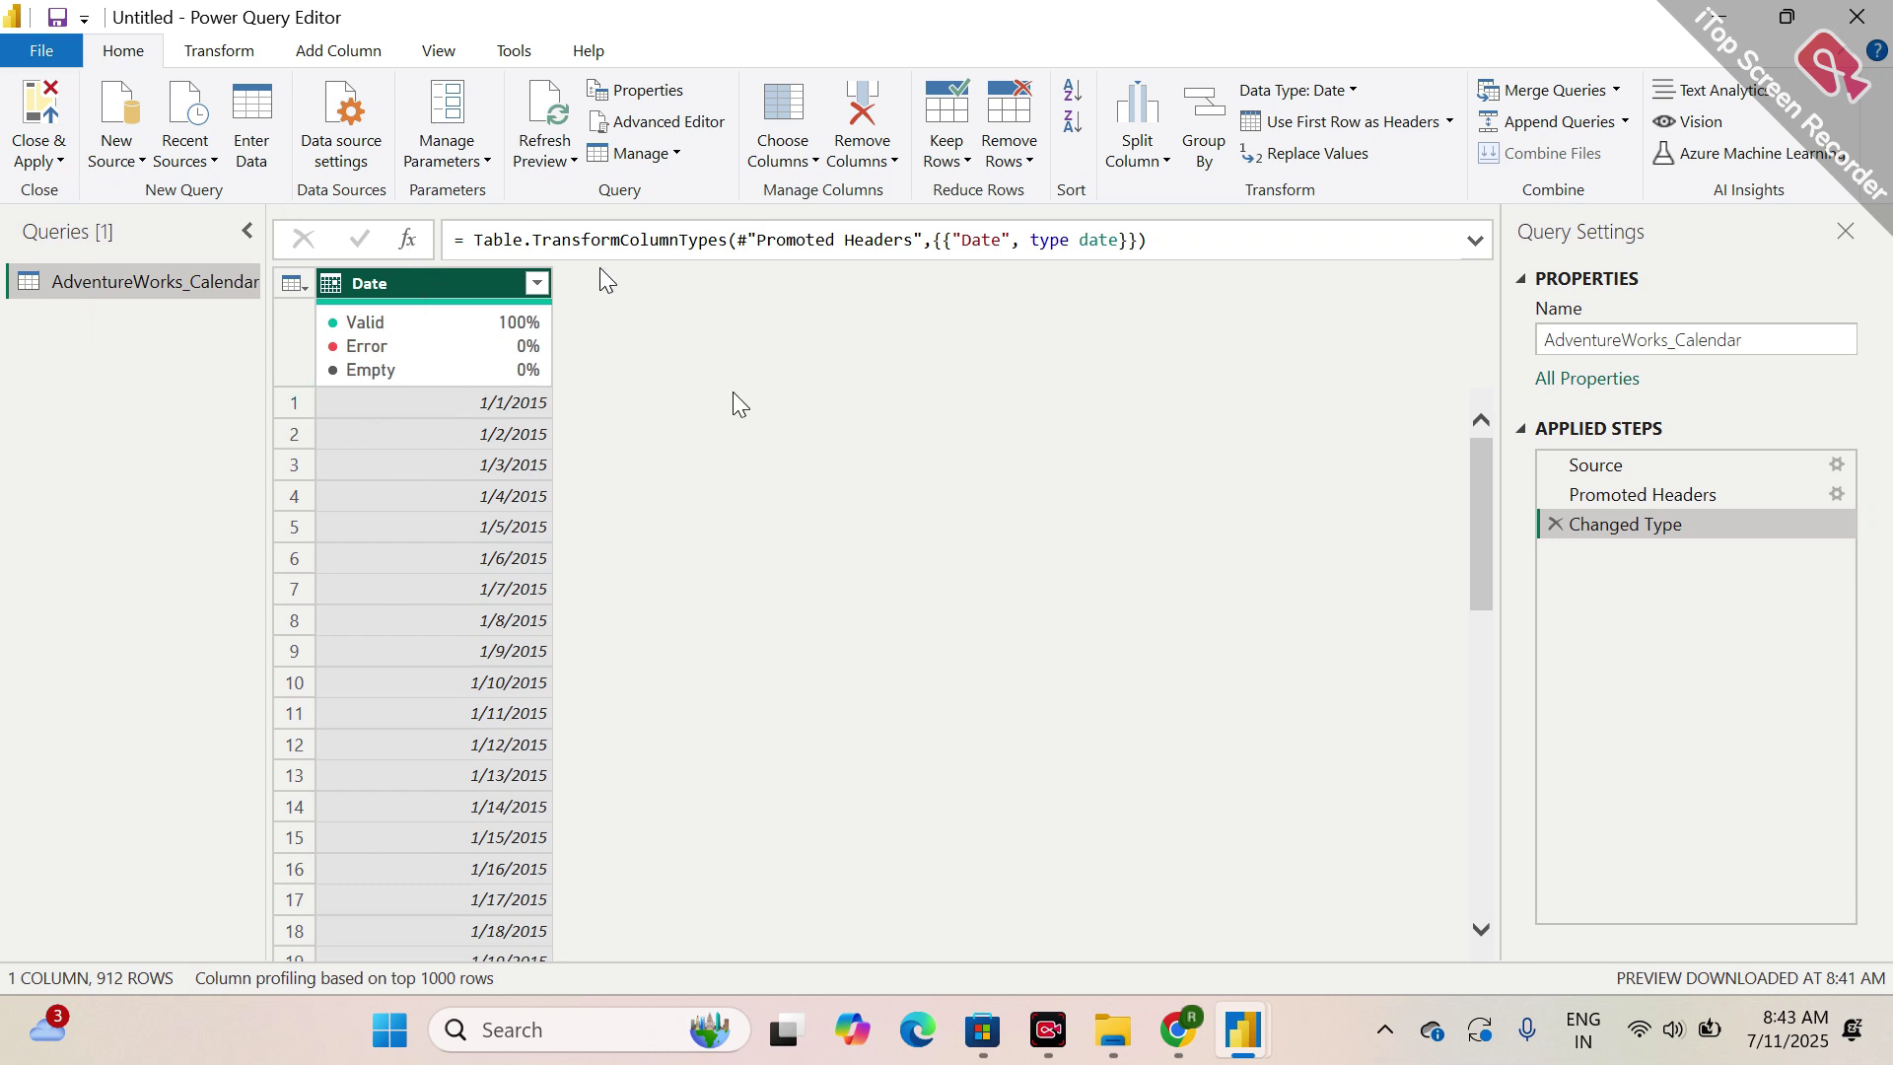
click(331, 286)
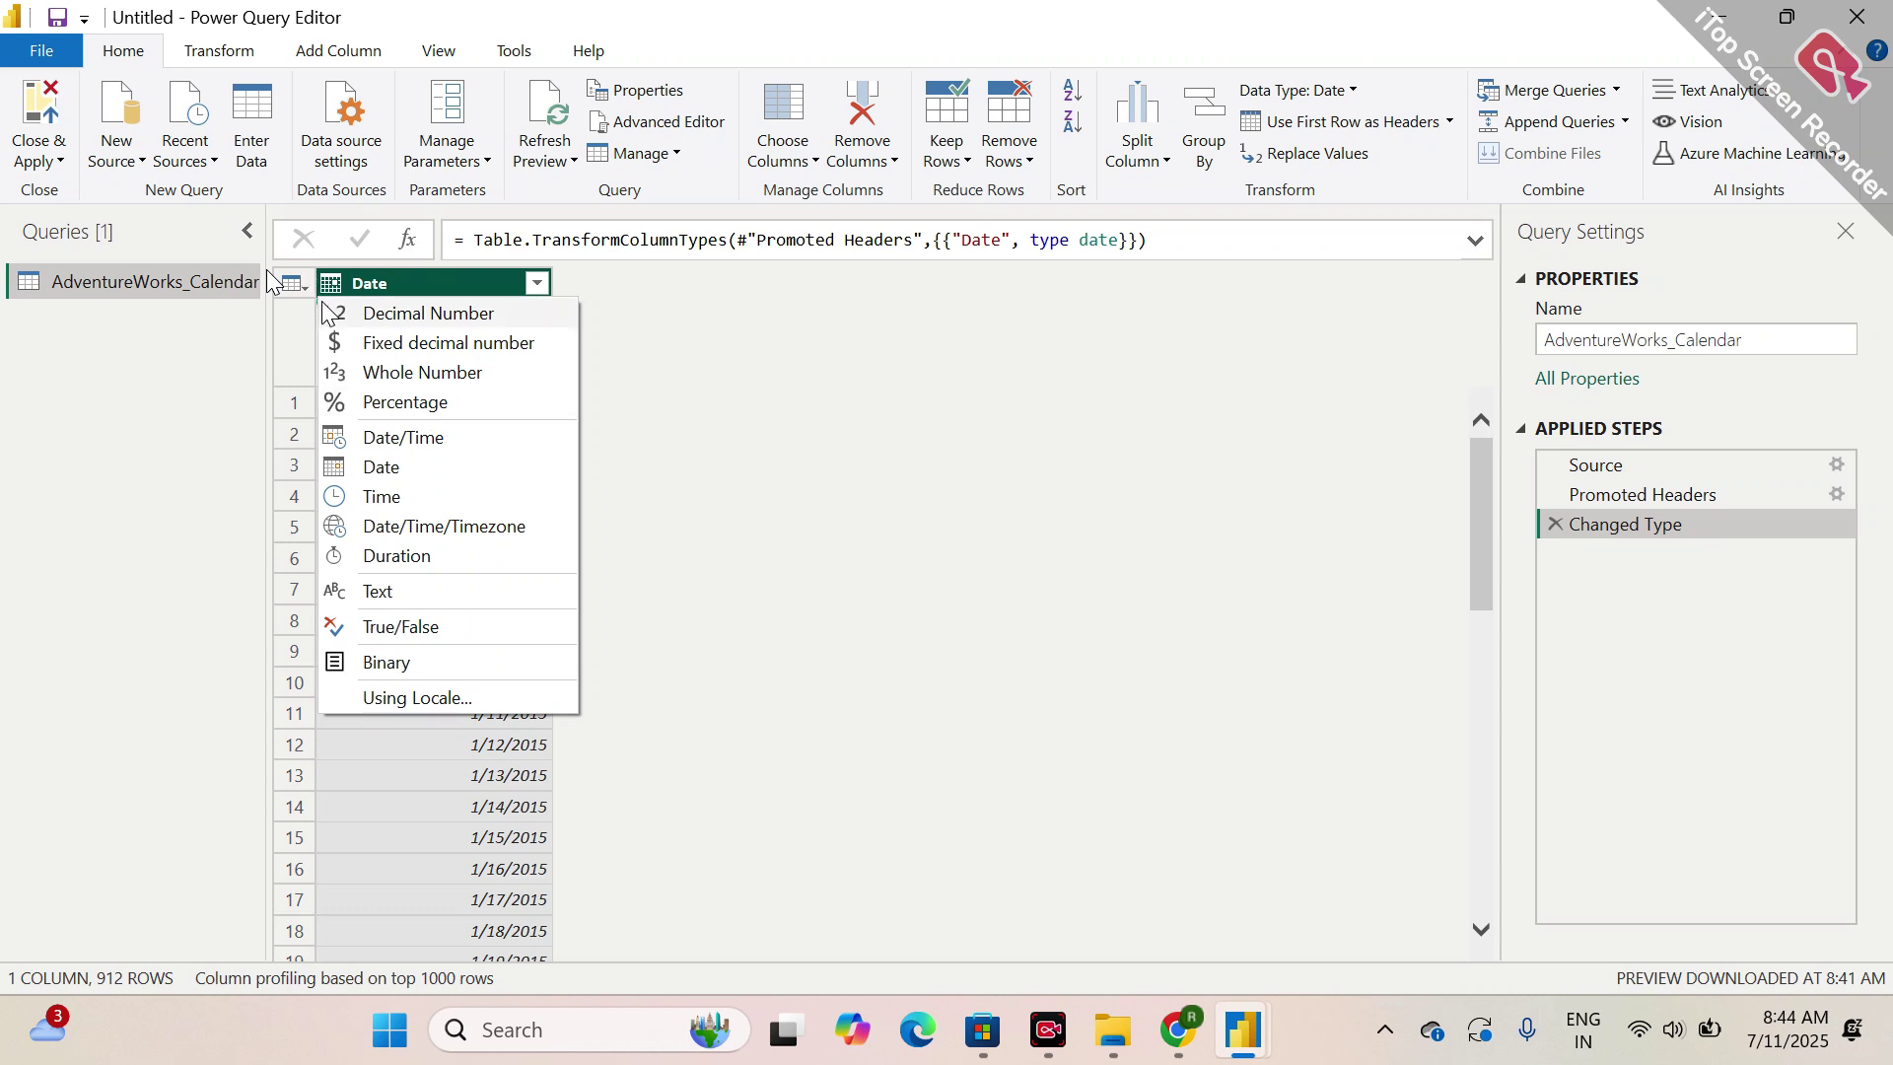
click(657, 266)
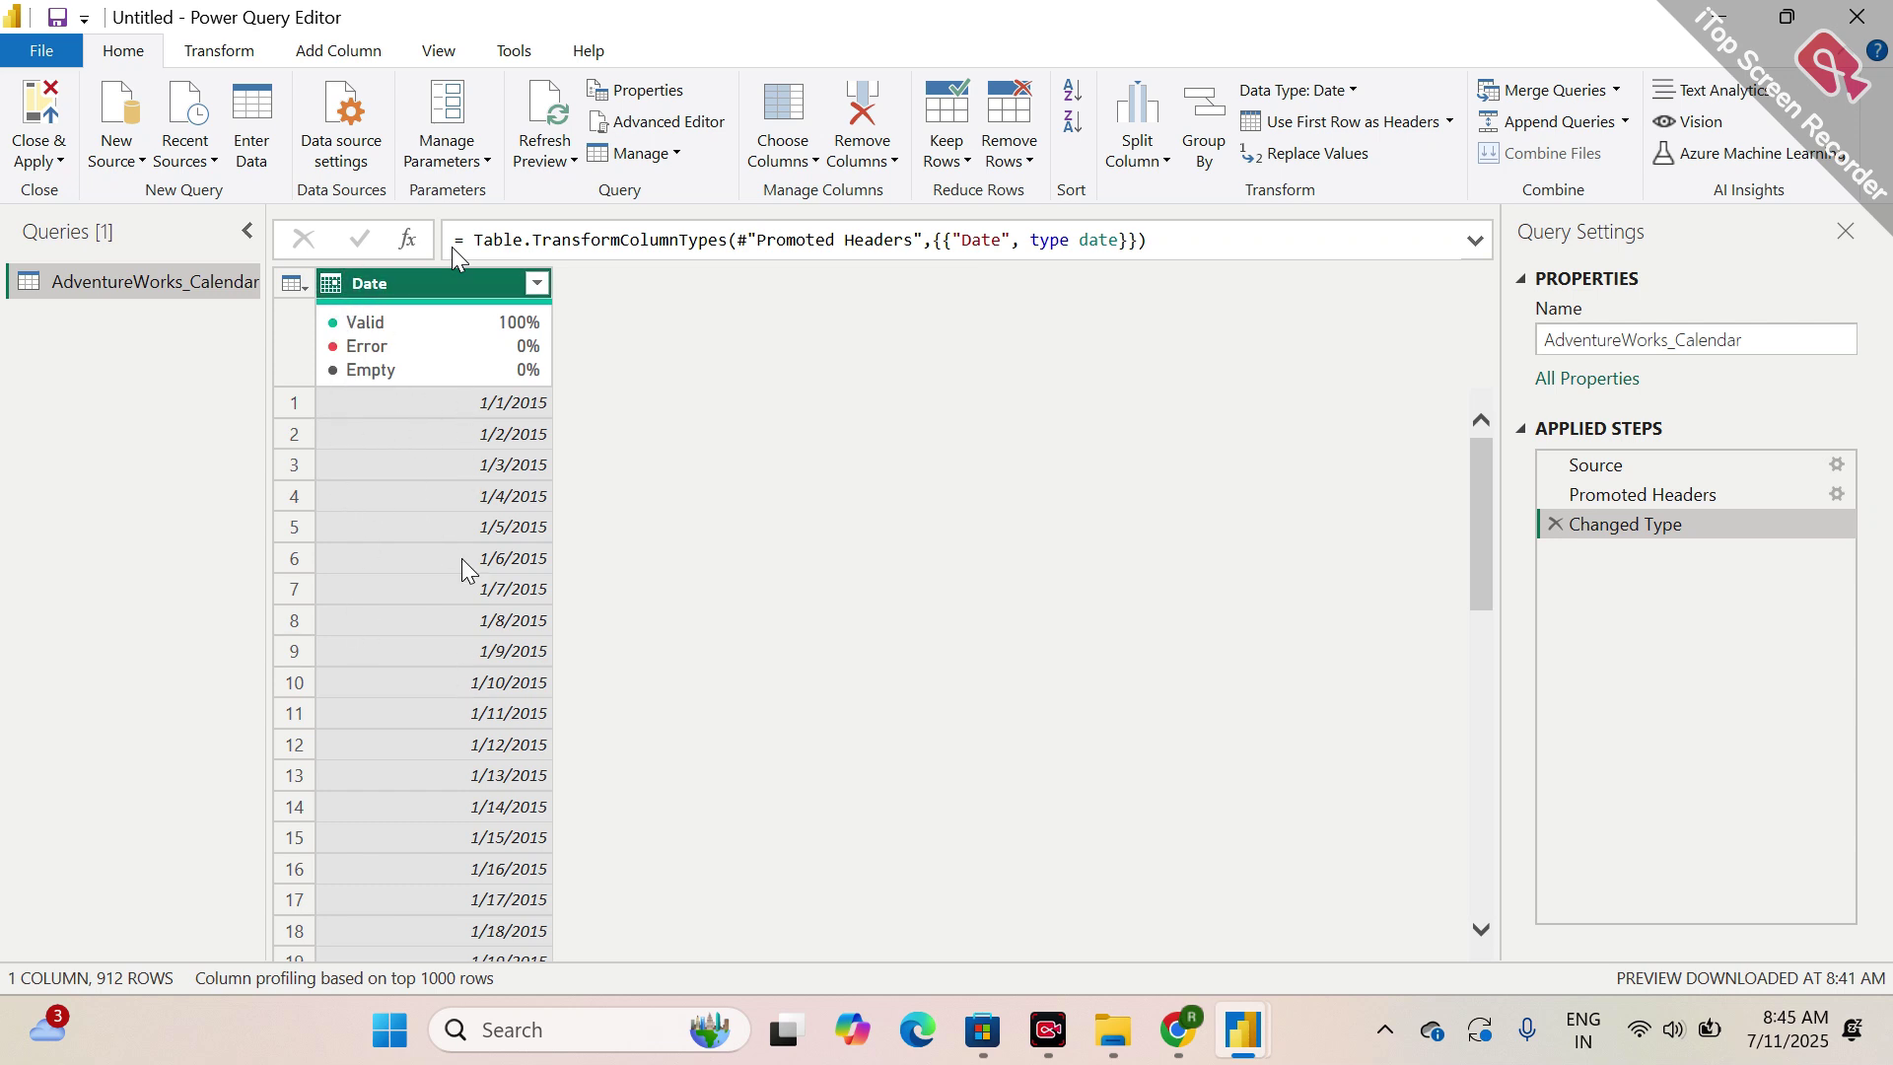
scroll(439, 739, down, 1)
scroll(438, 739, down, 1)
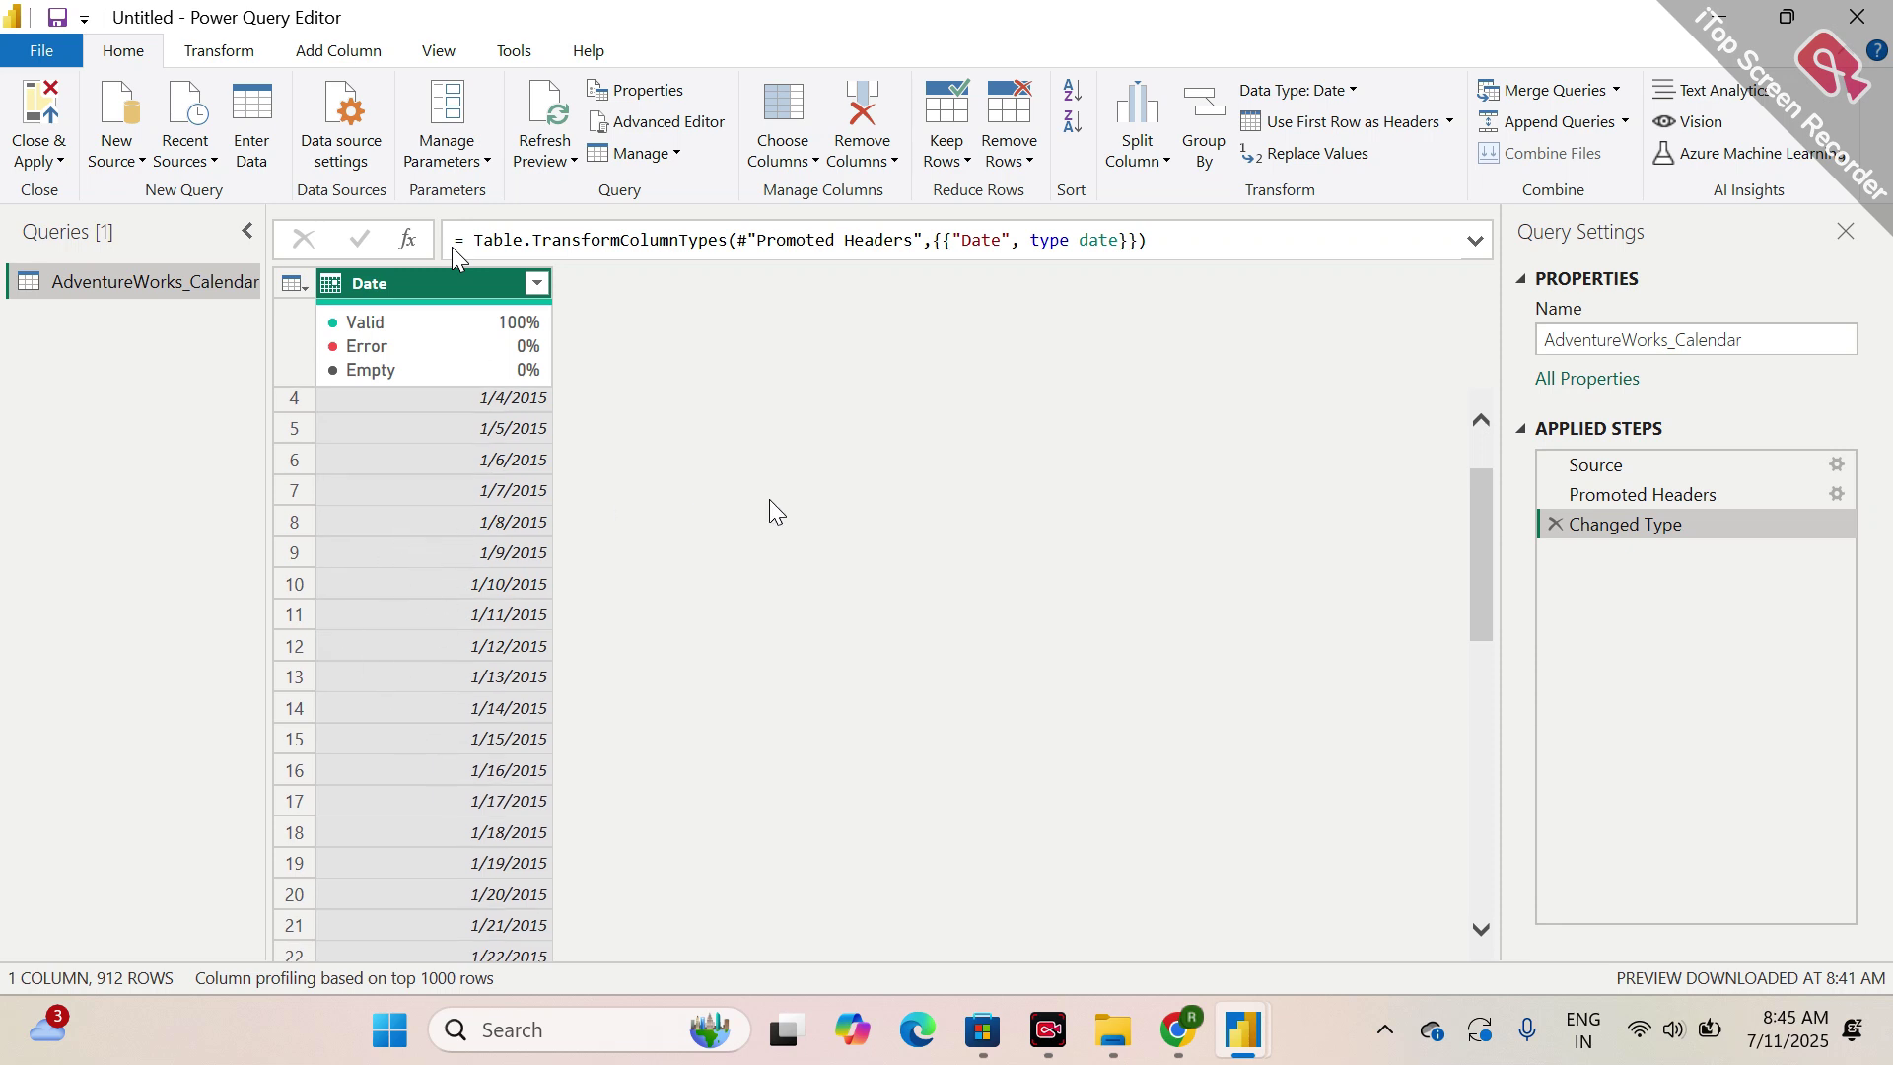
scroll(766, 424, up, 1)
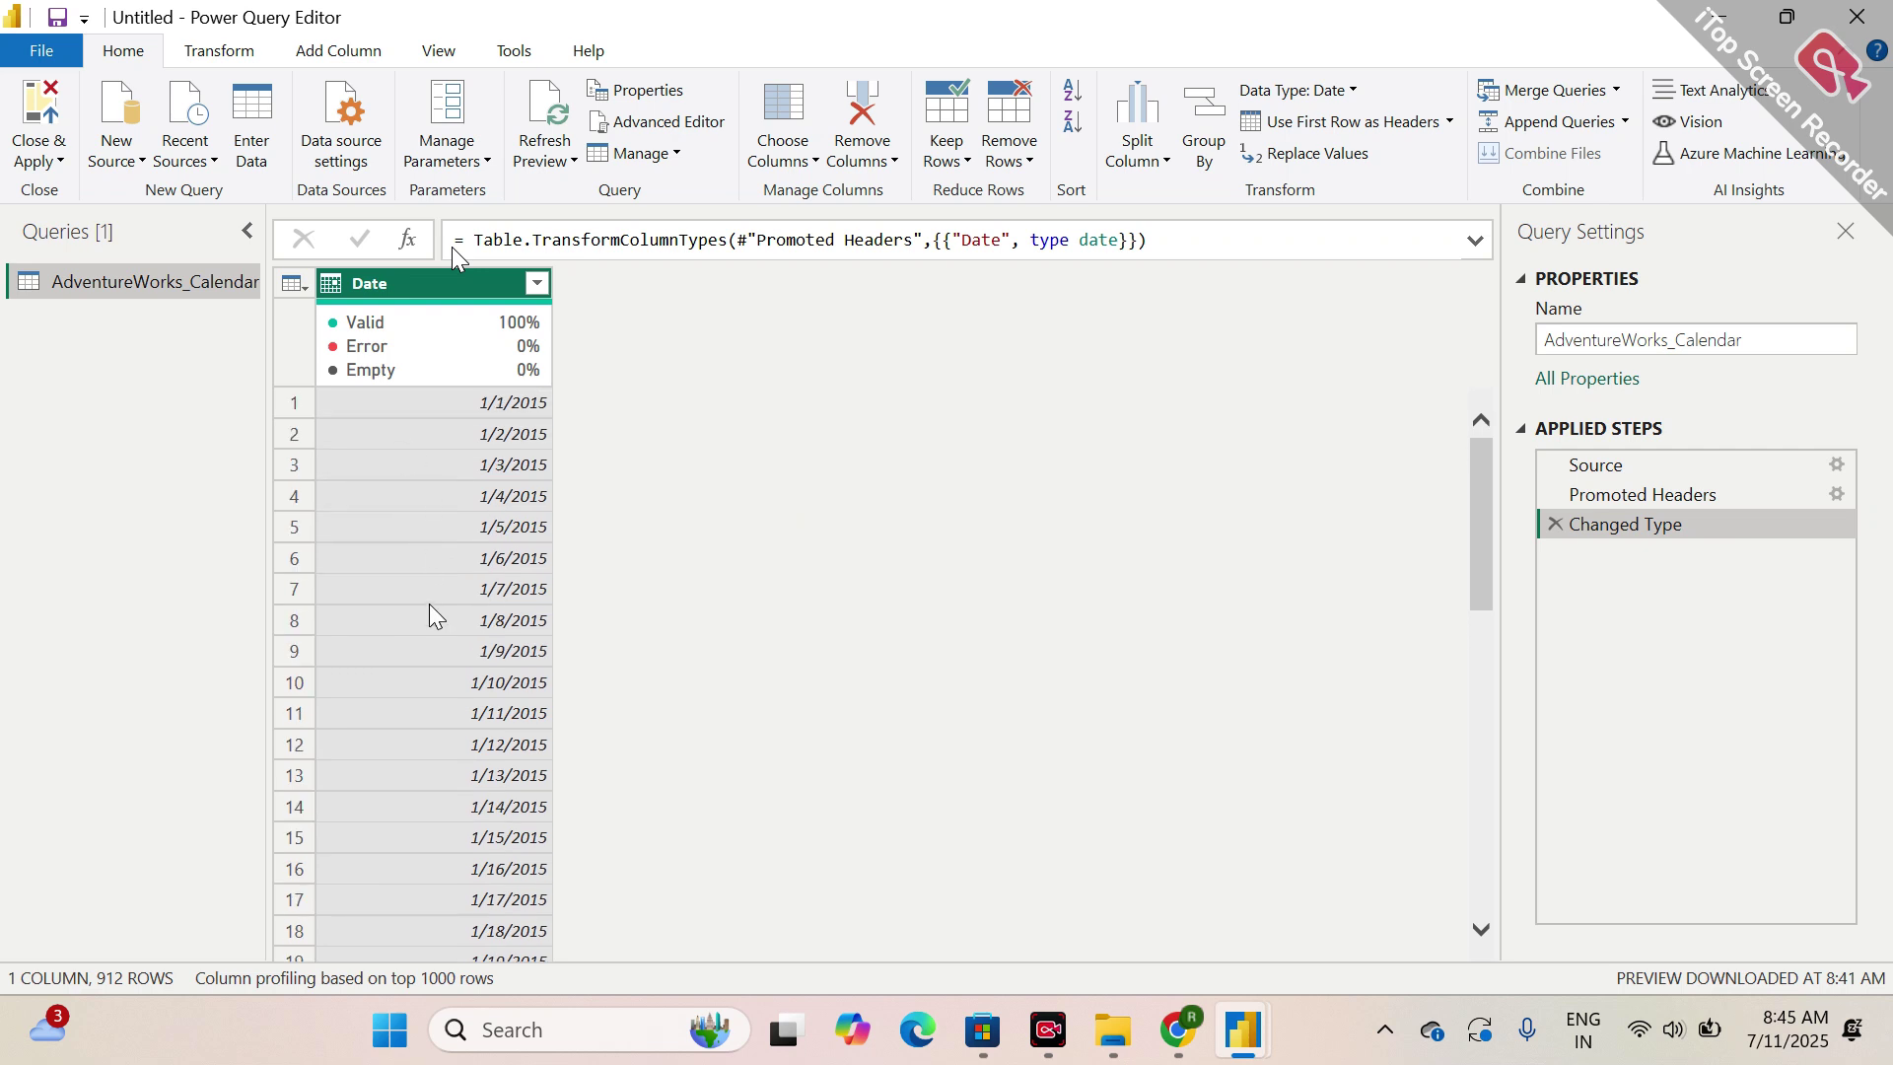
scroll(430, 613, down, 9)
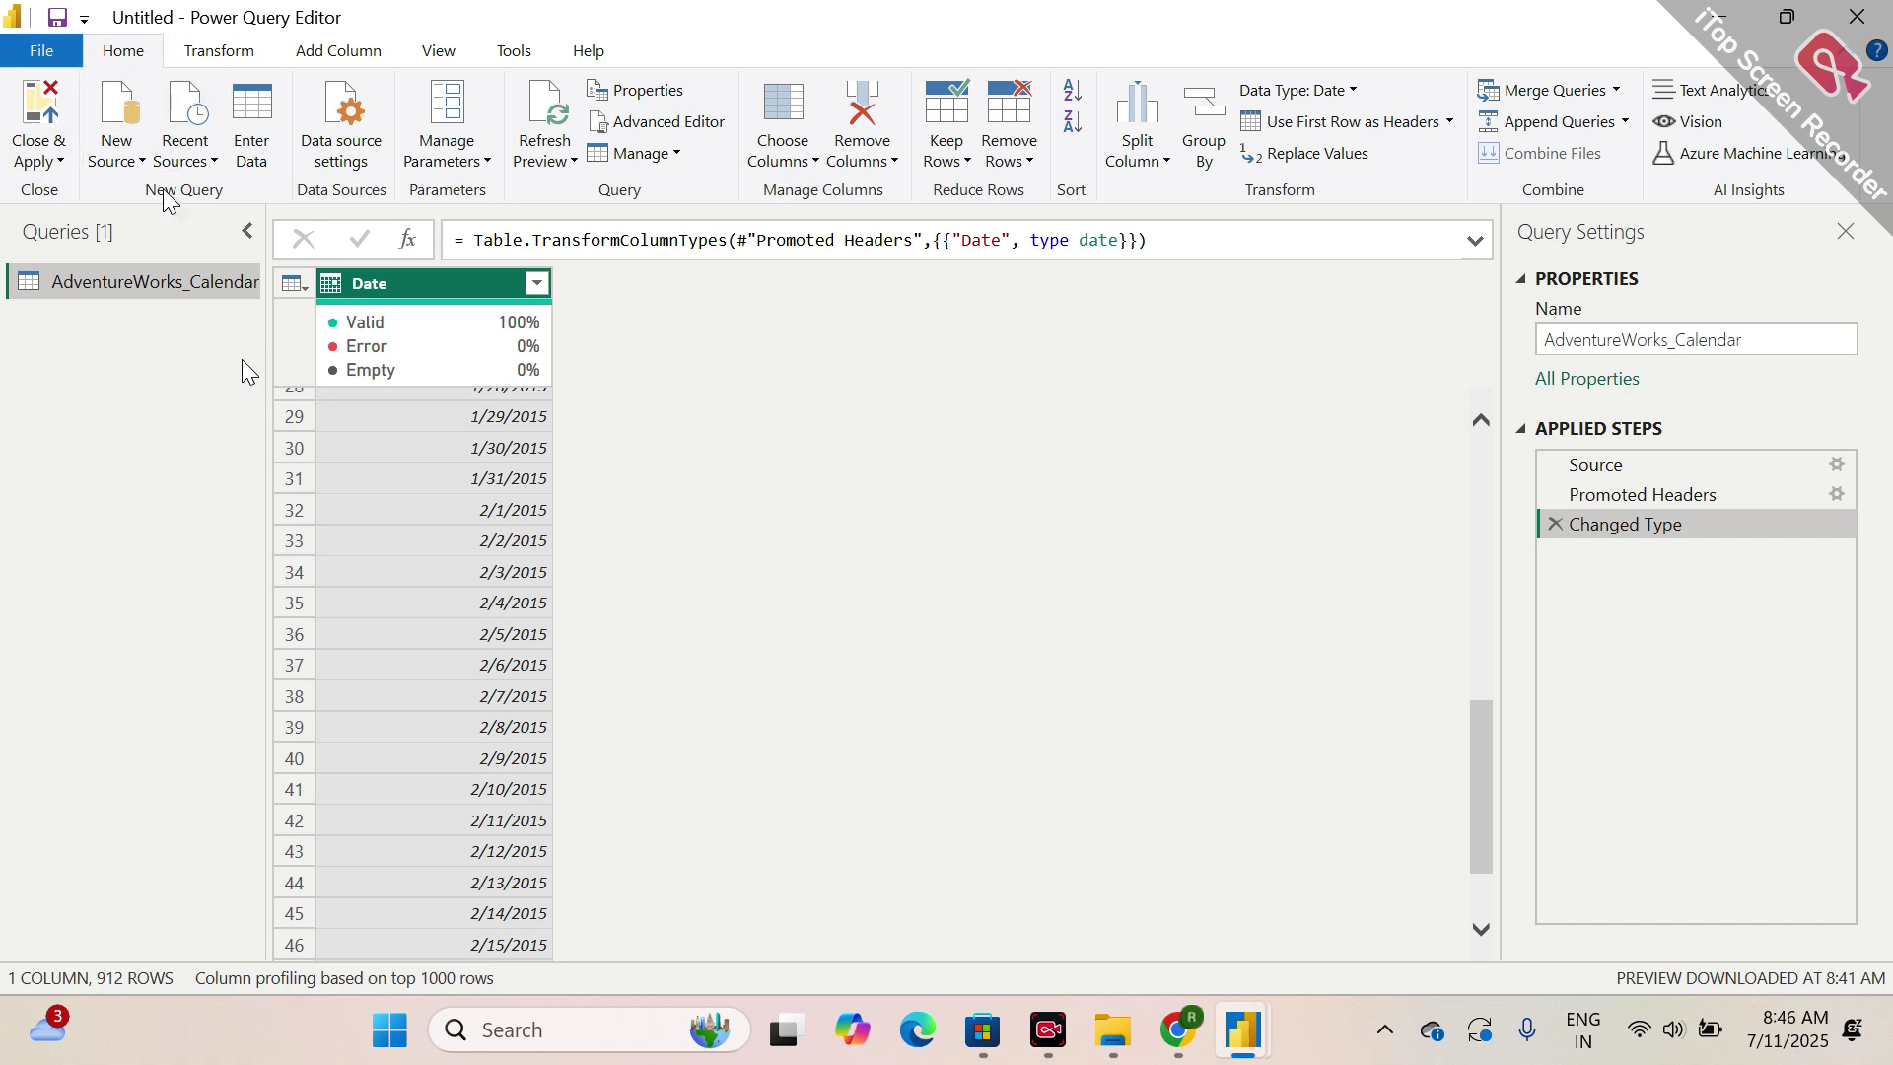
- Open the Options dialog at the current file's Regional Settings
click(44, 55)
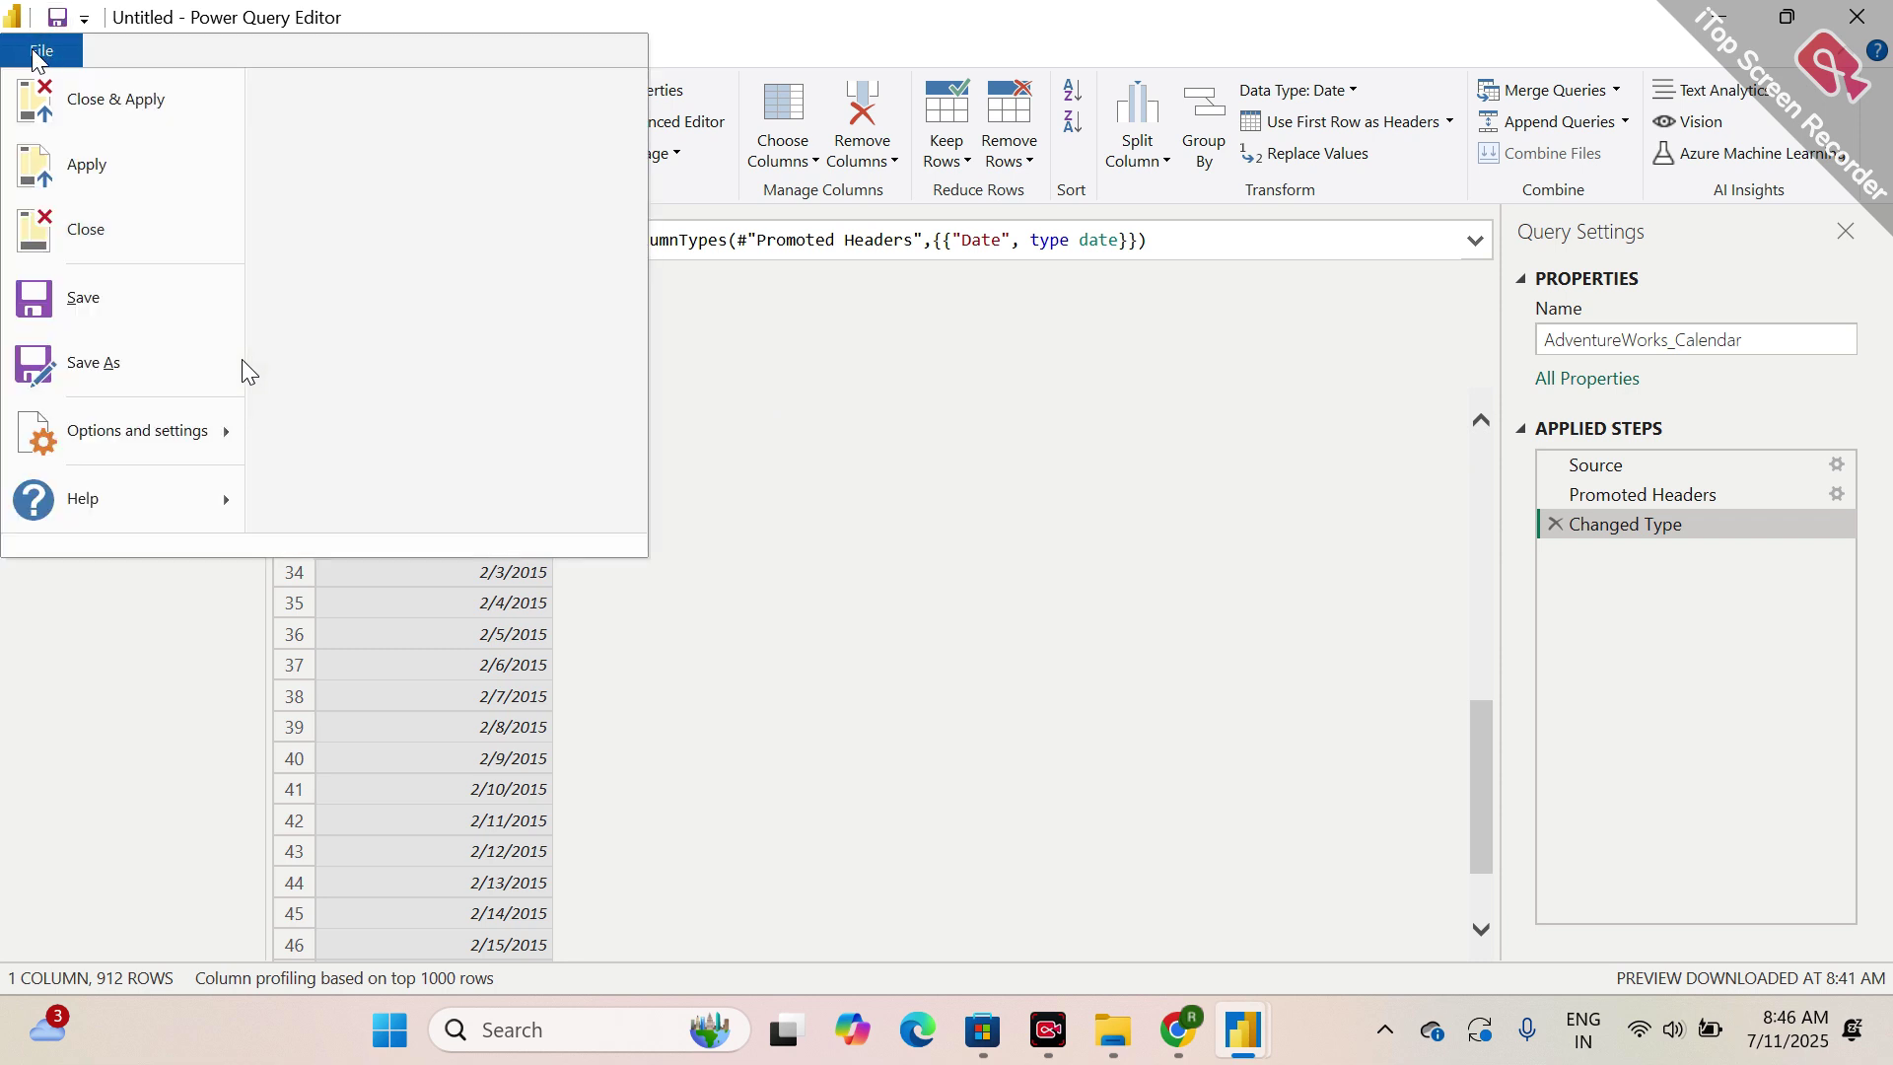
mouse_move(143, 437)
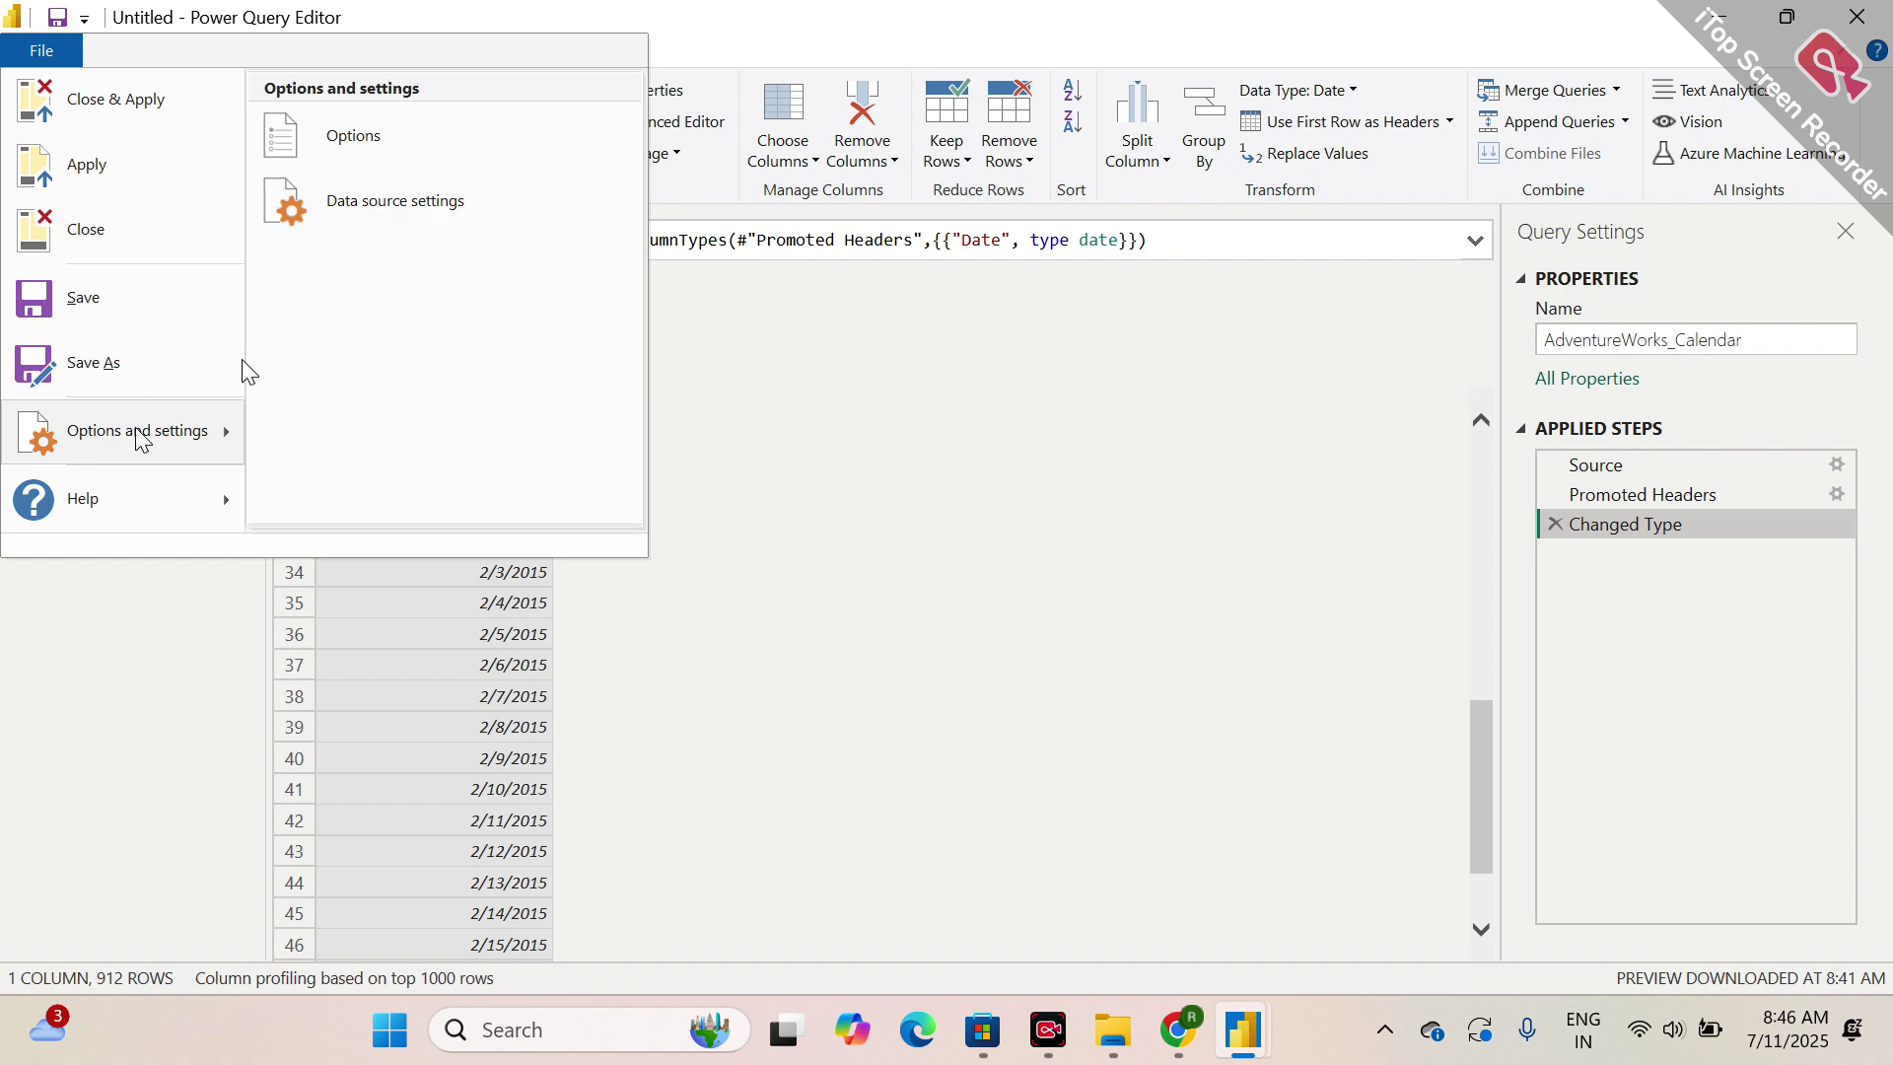
click(355, 135)
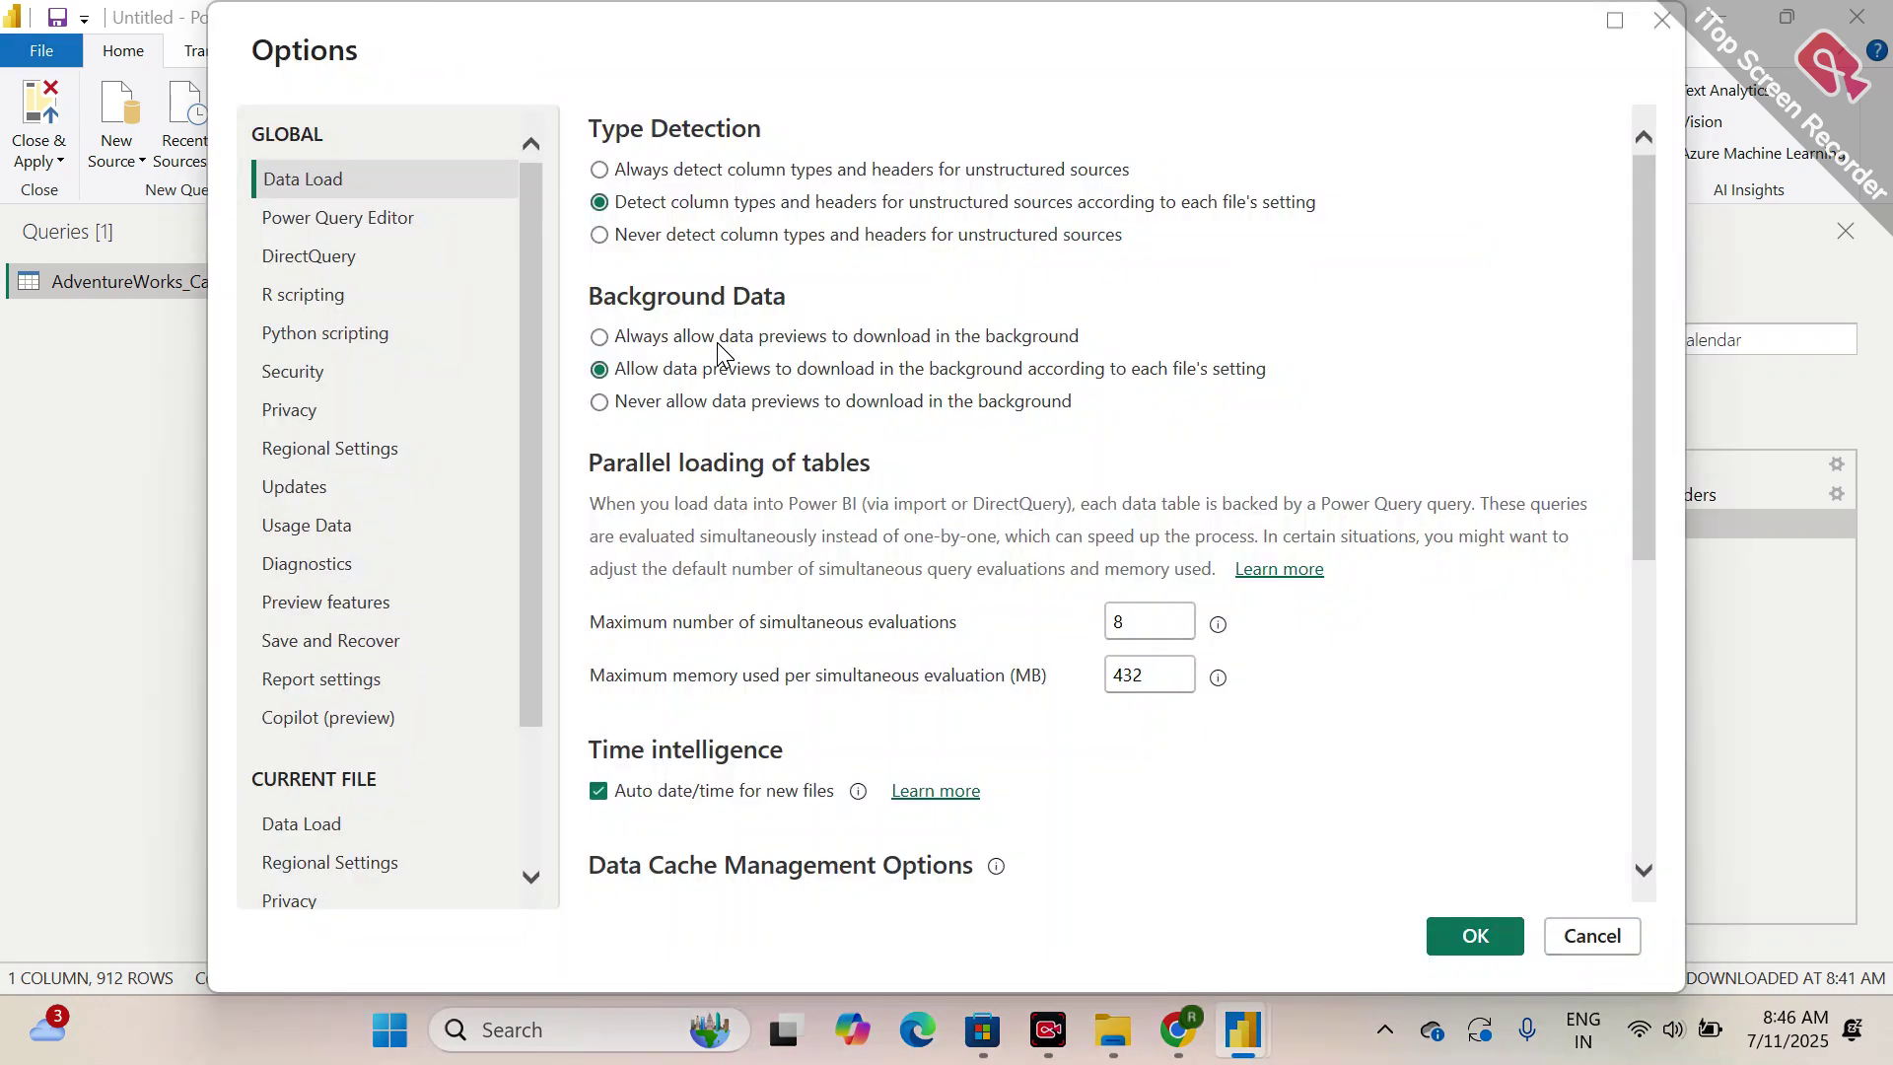
scroll(444, 599, down, 3)
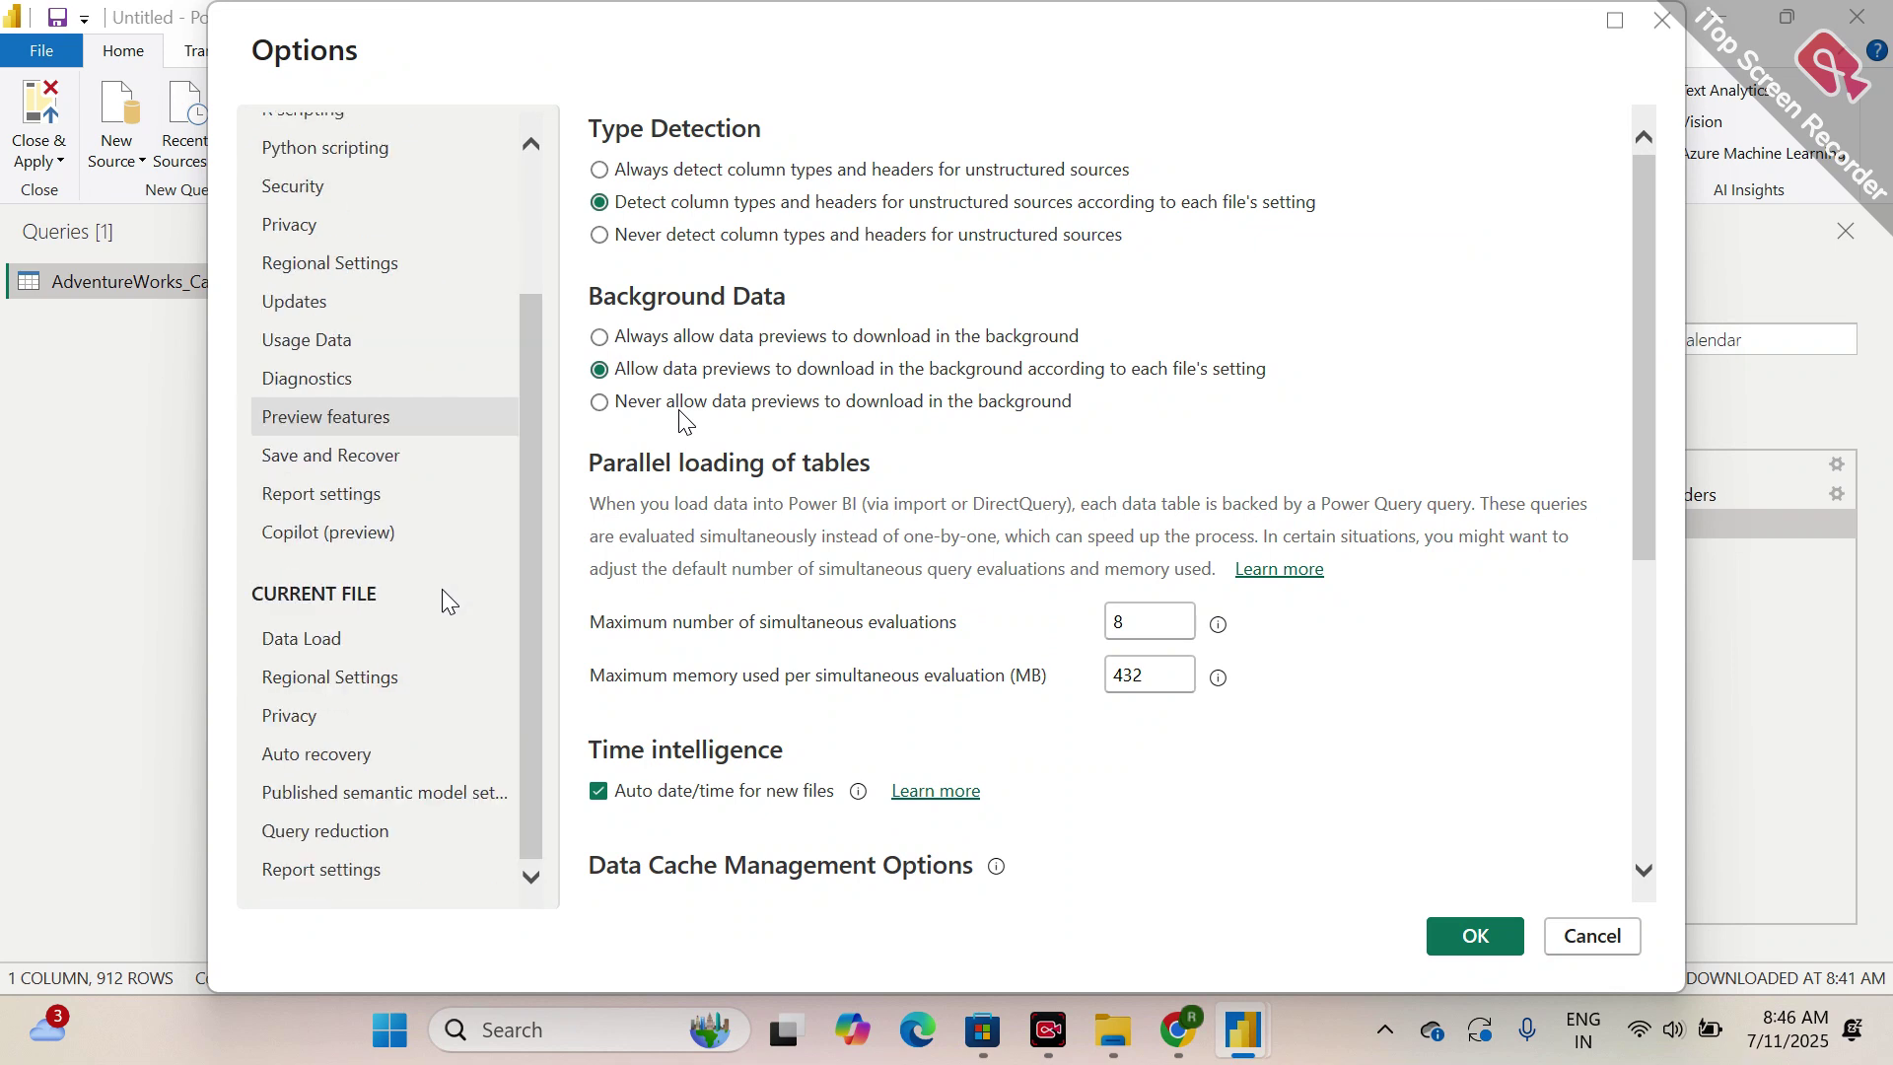
click(314, 678)
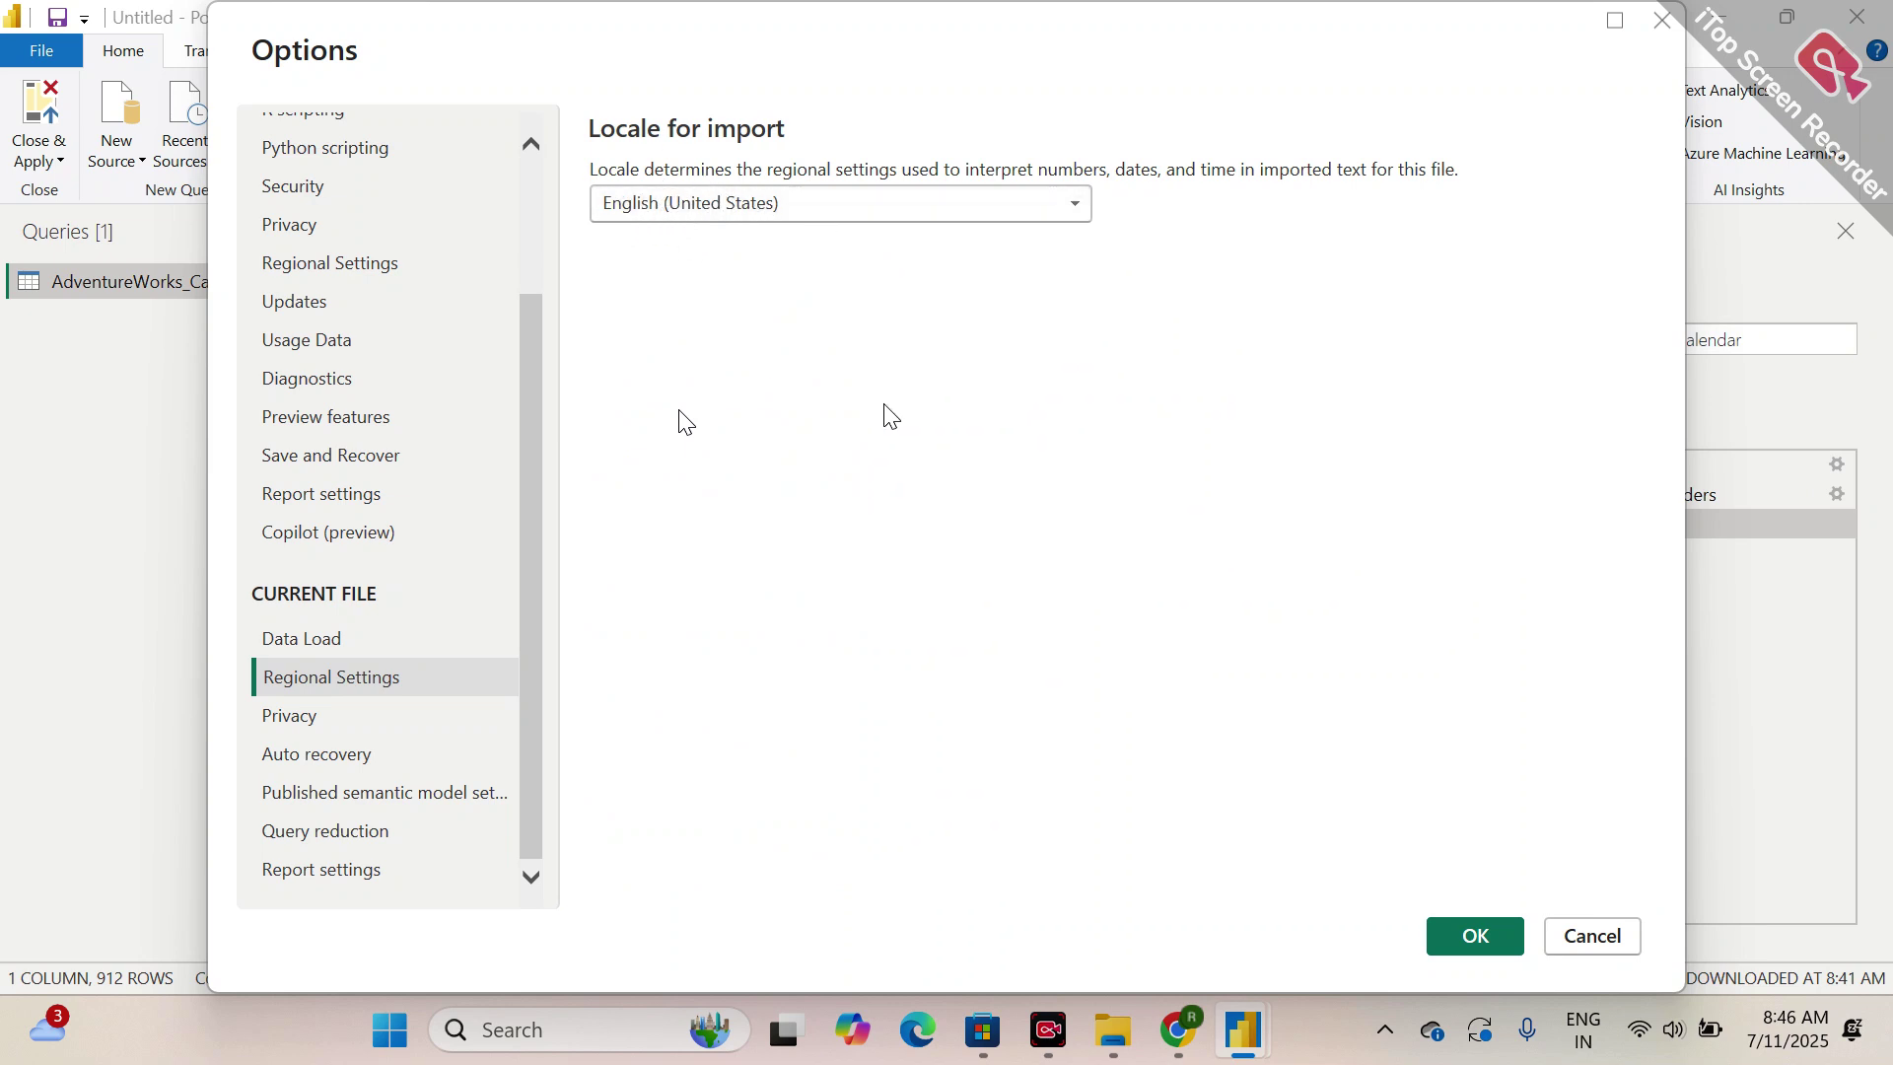
- Set the current file's locale for import to English (India) and confirm the options
click(1027, 199)
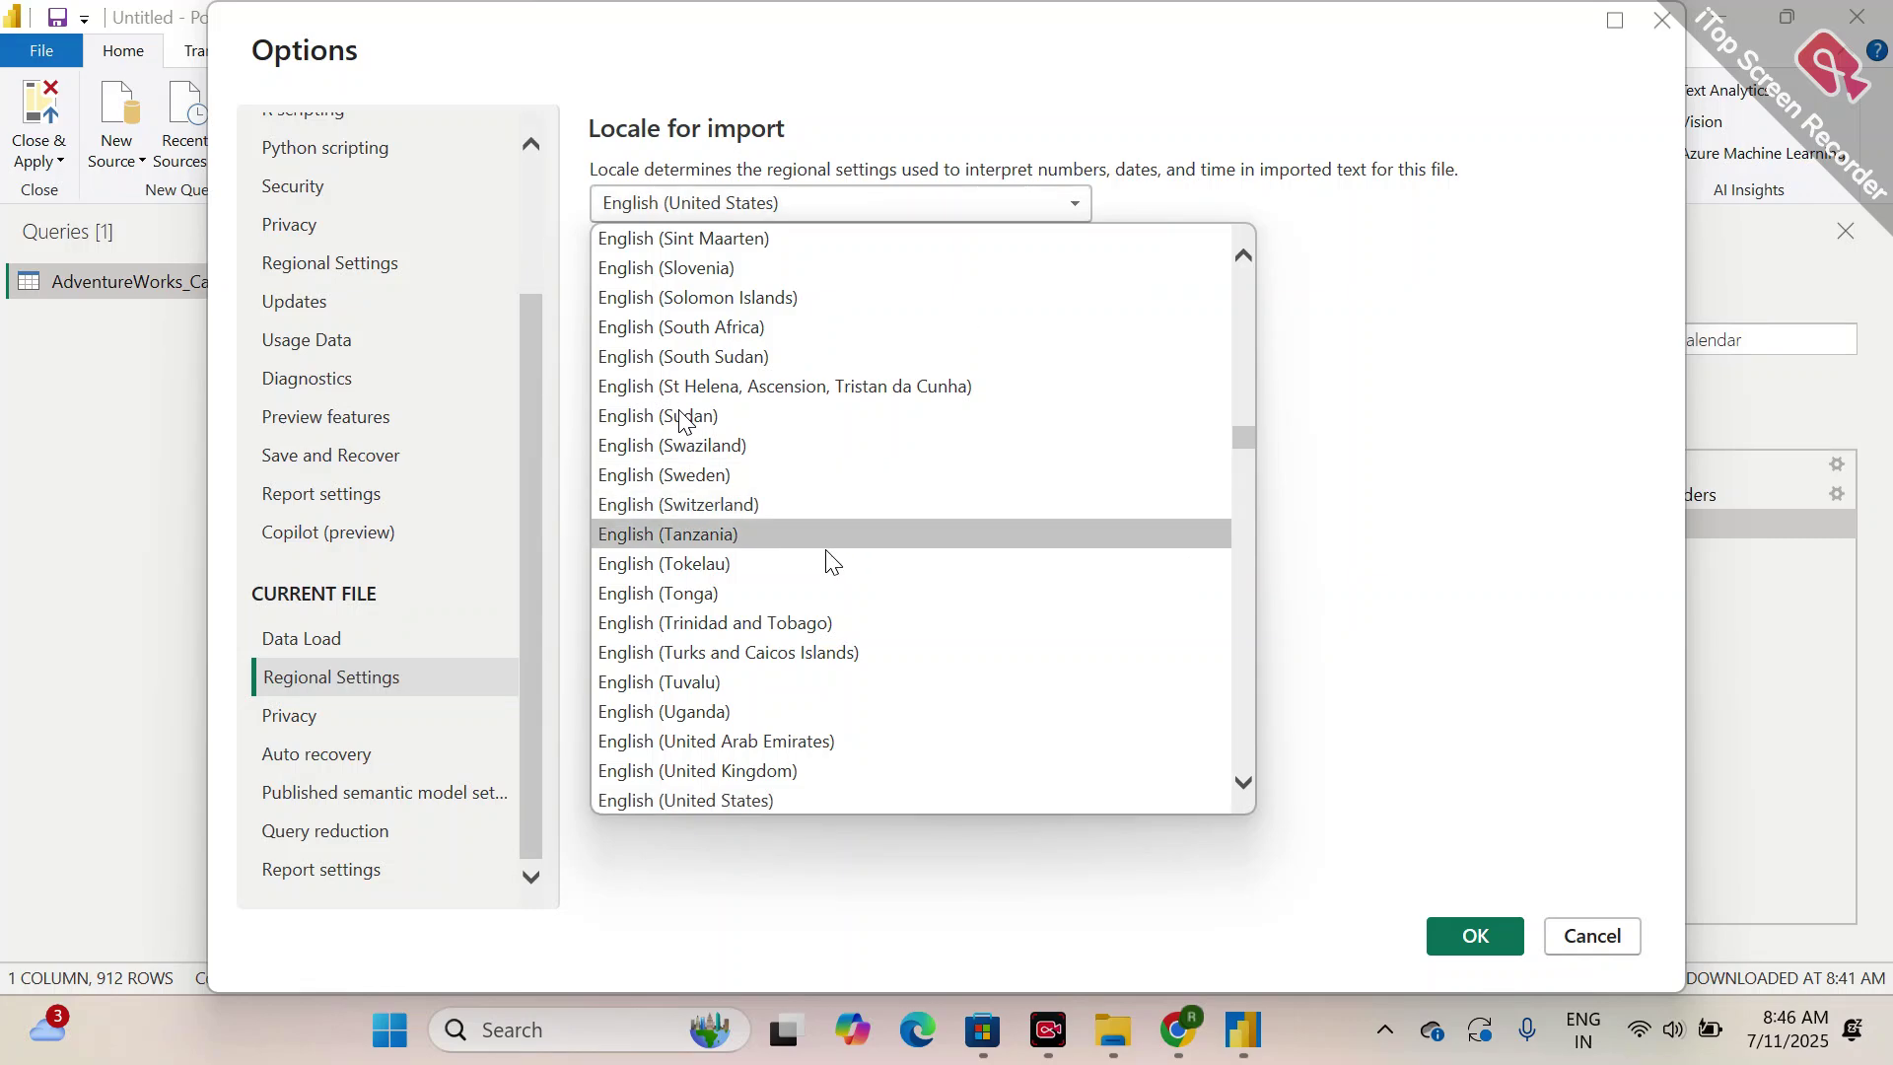
scroll(806, 660, down, 1)
scroll(806, 660, down, 20)
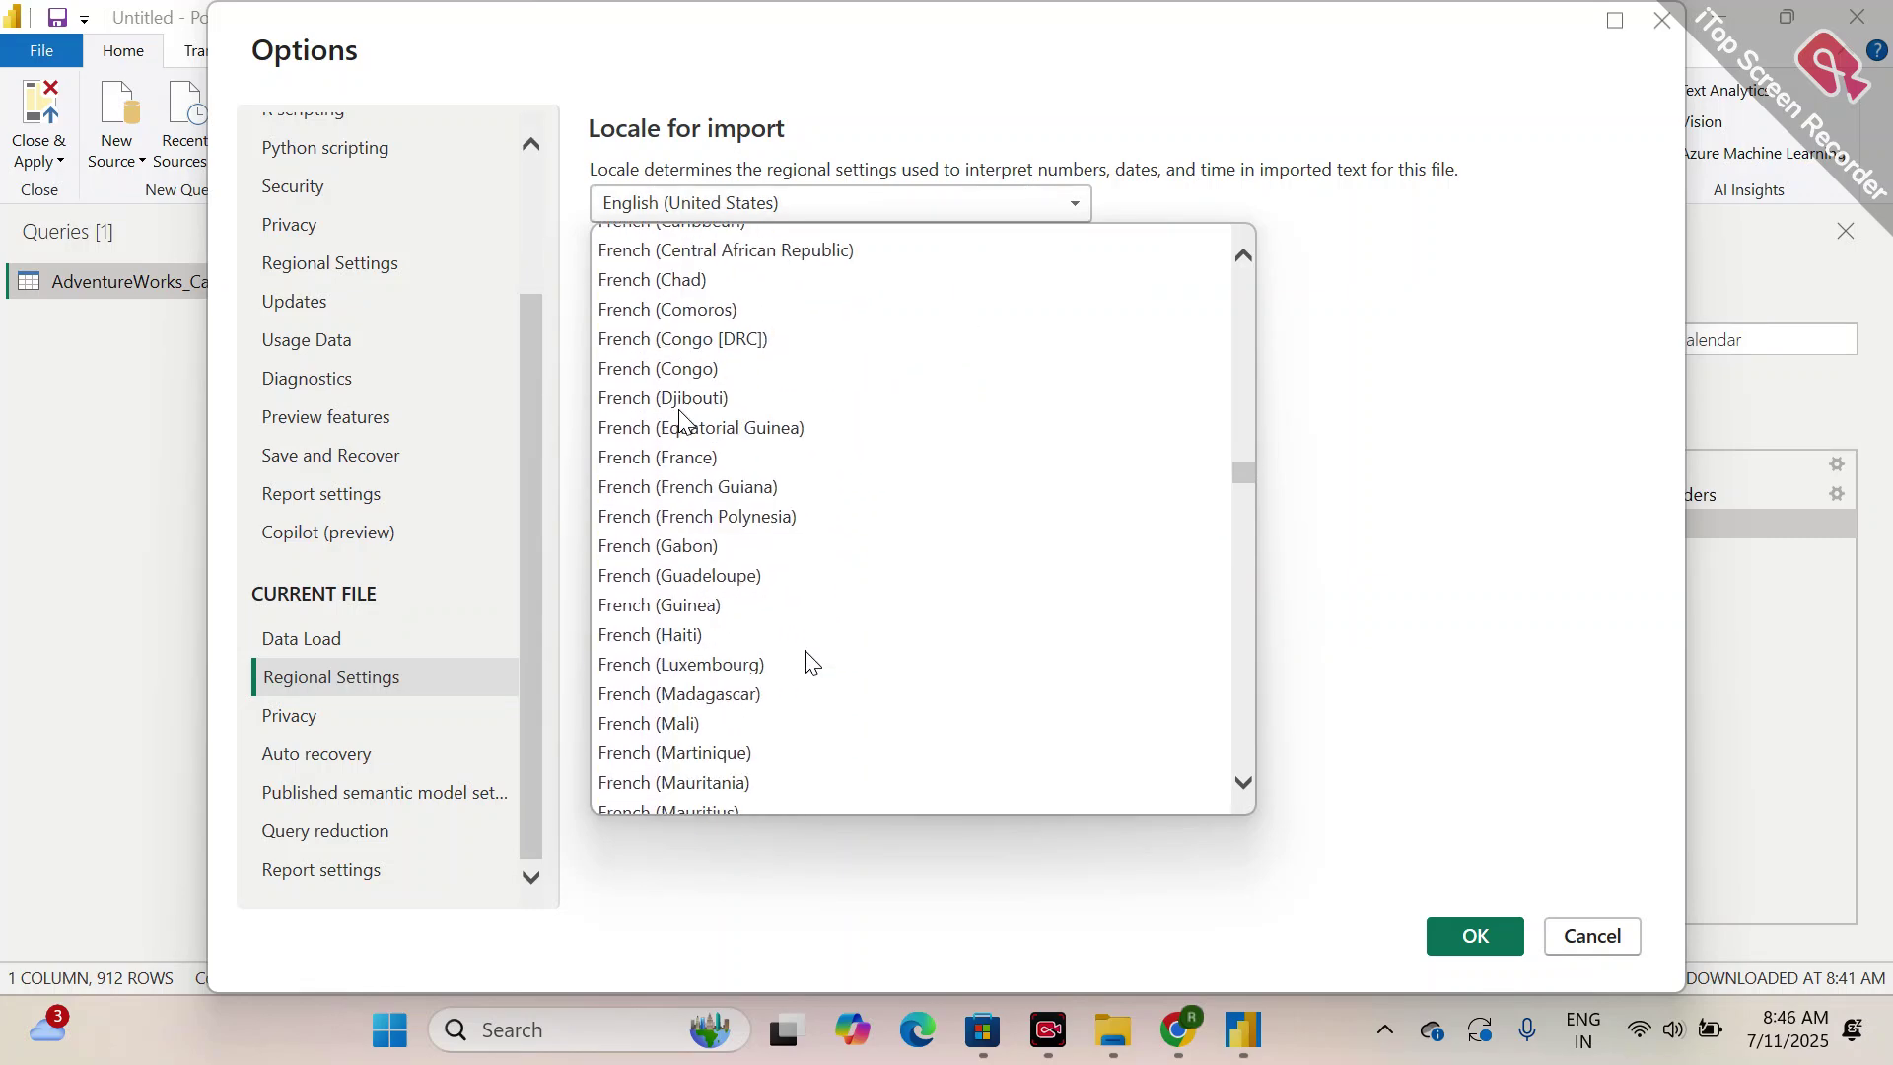
scroll(806, 660, down, 20)
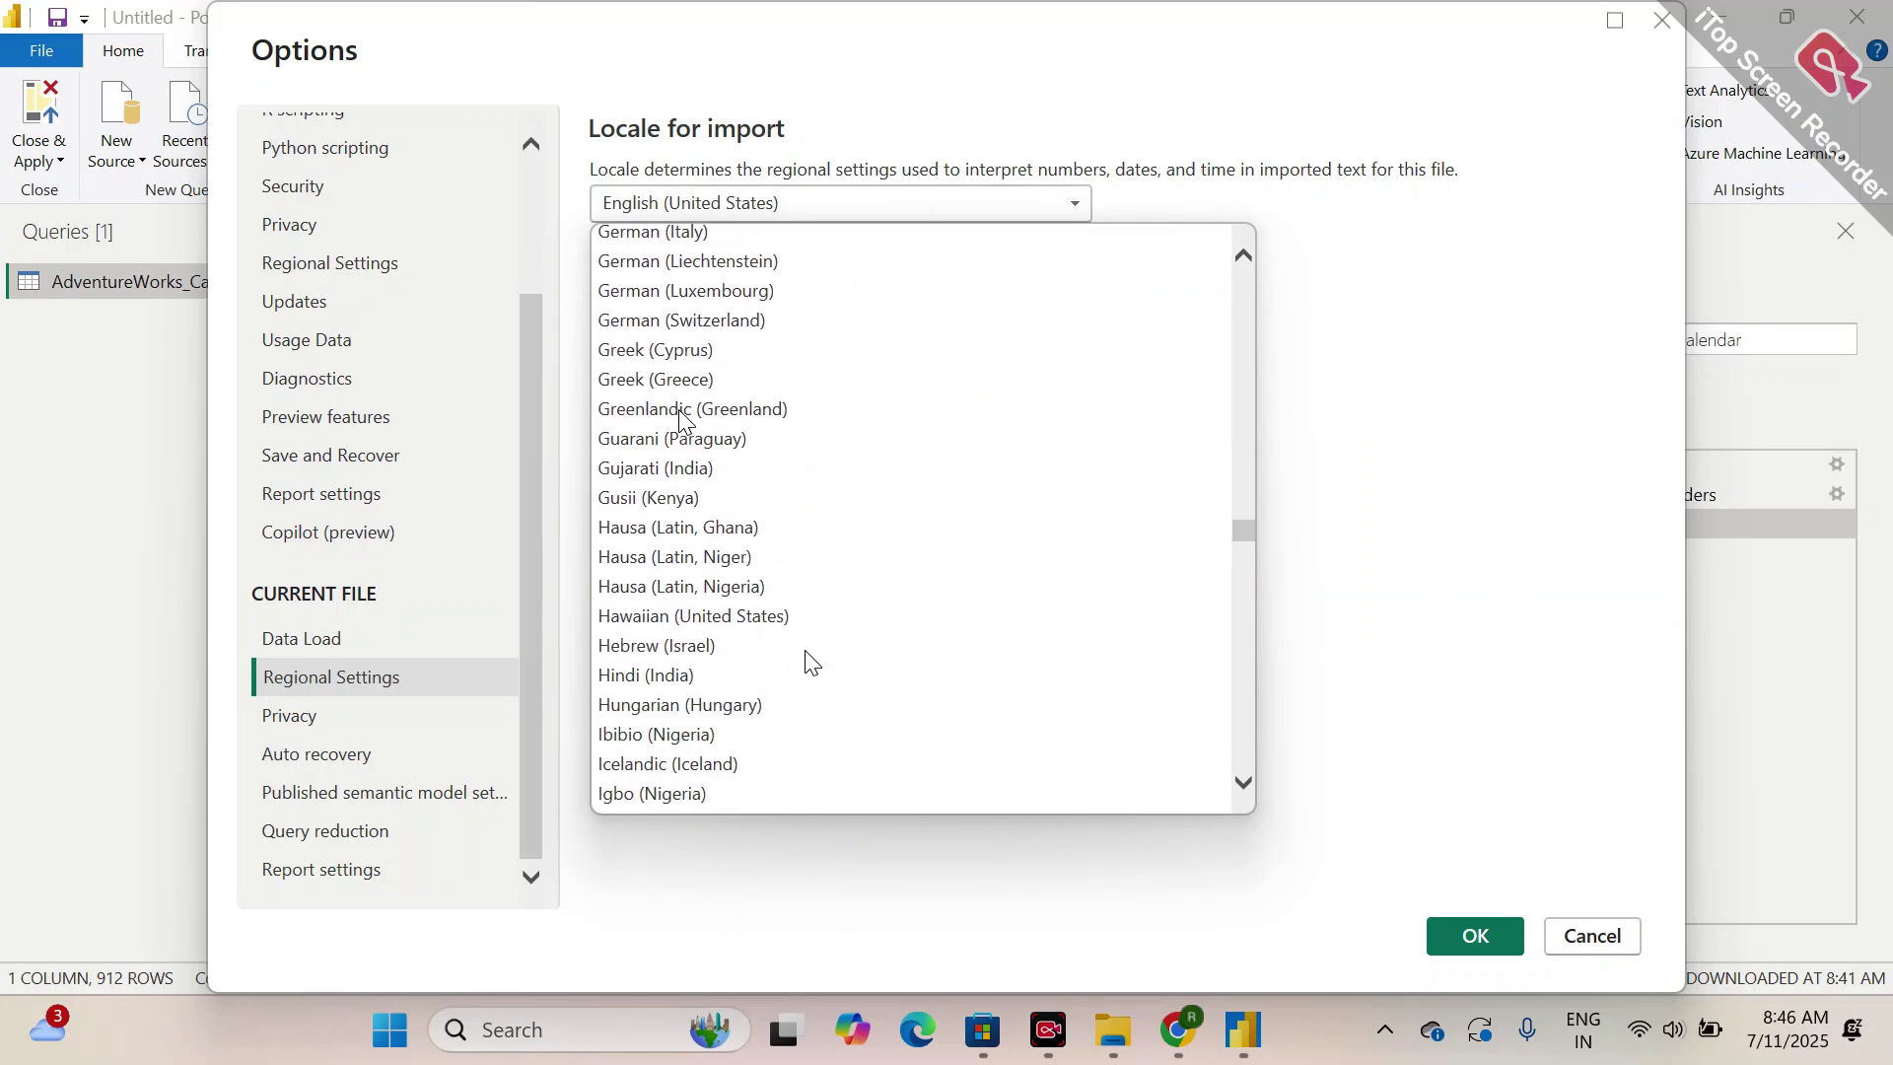
scroll(783, 579, down, 4)
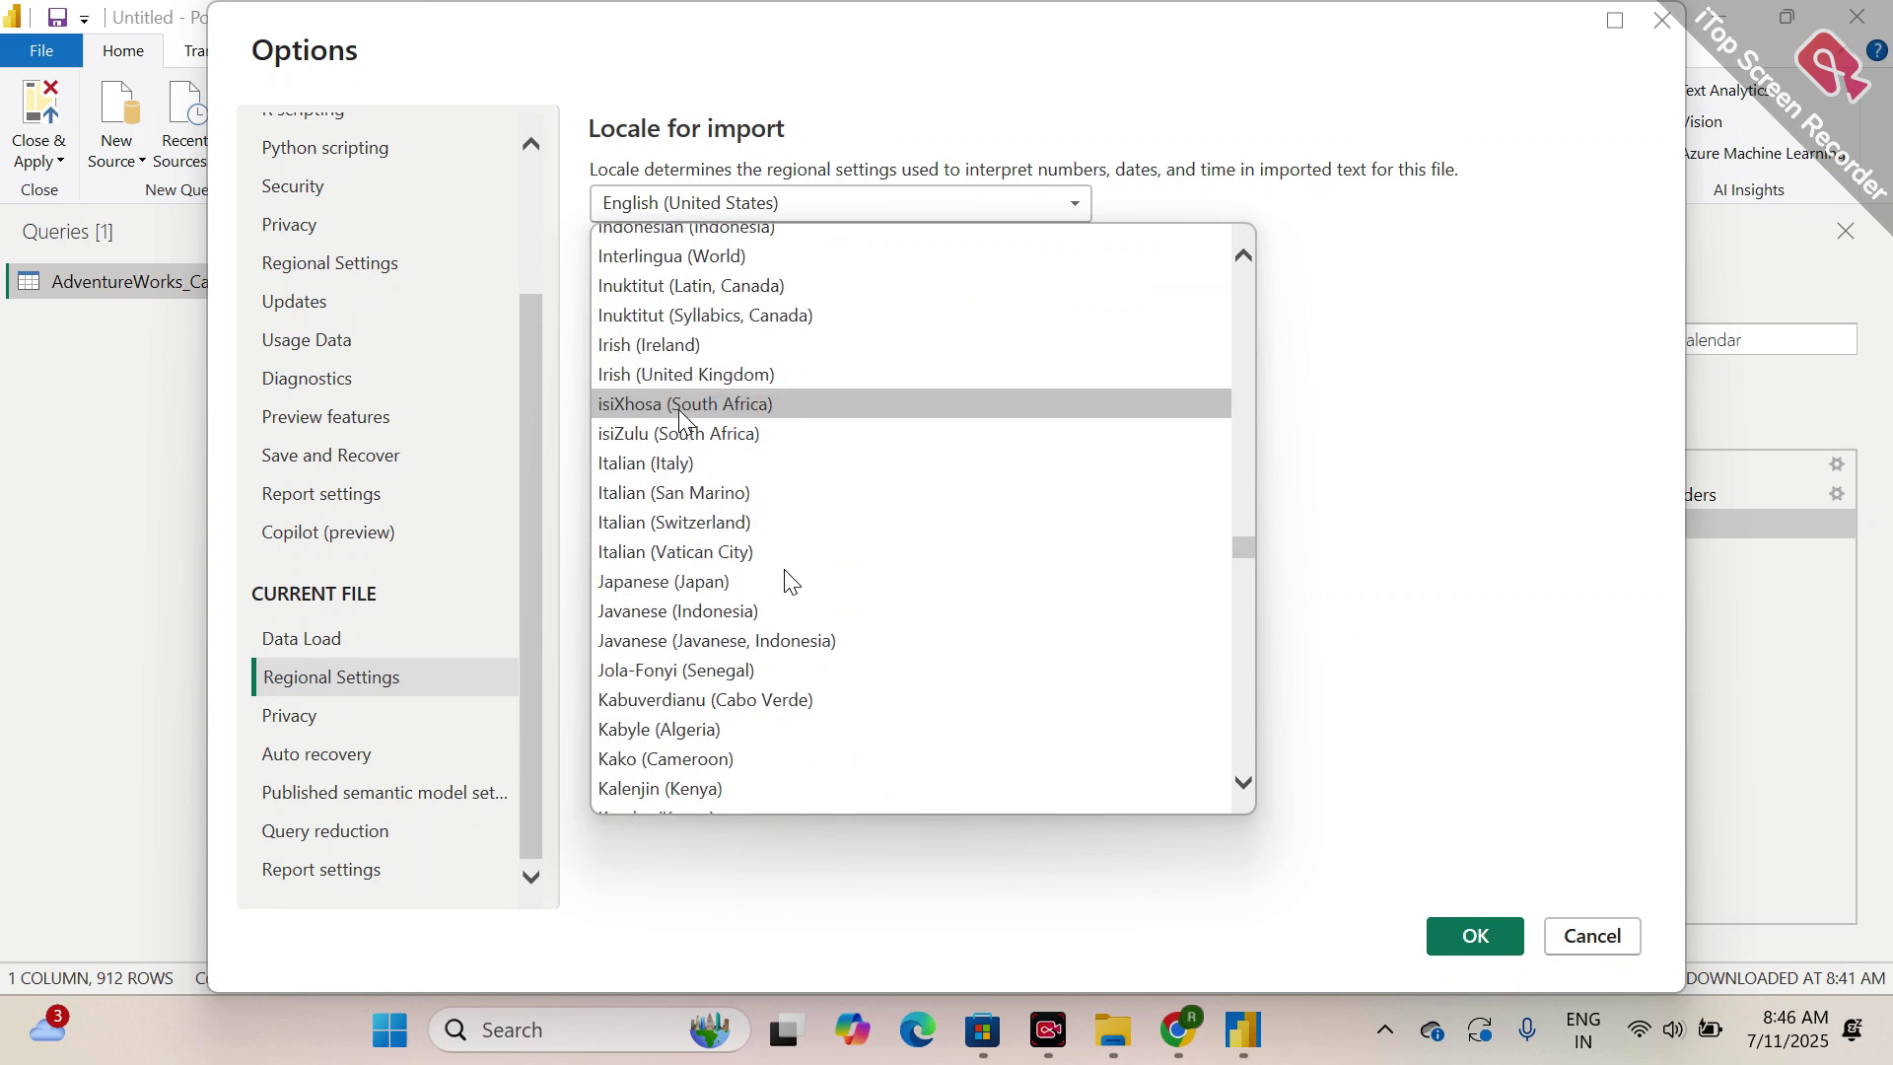
scroll(741, 602, down, 14)
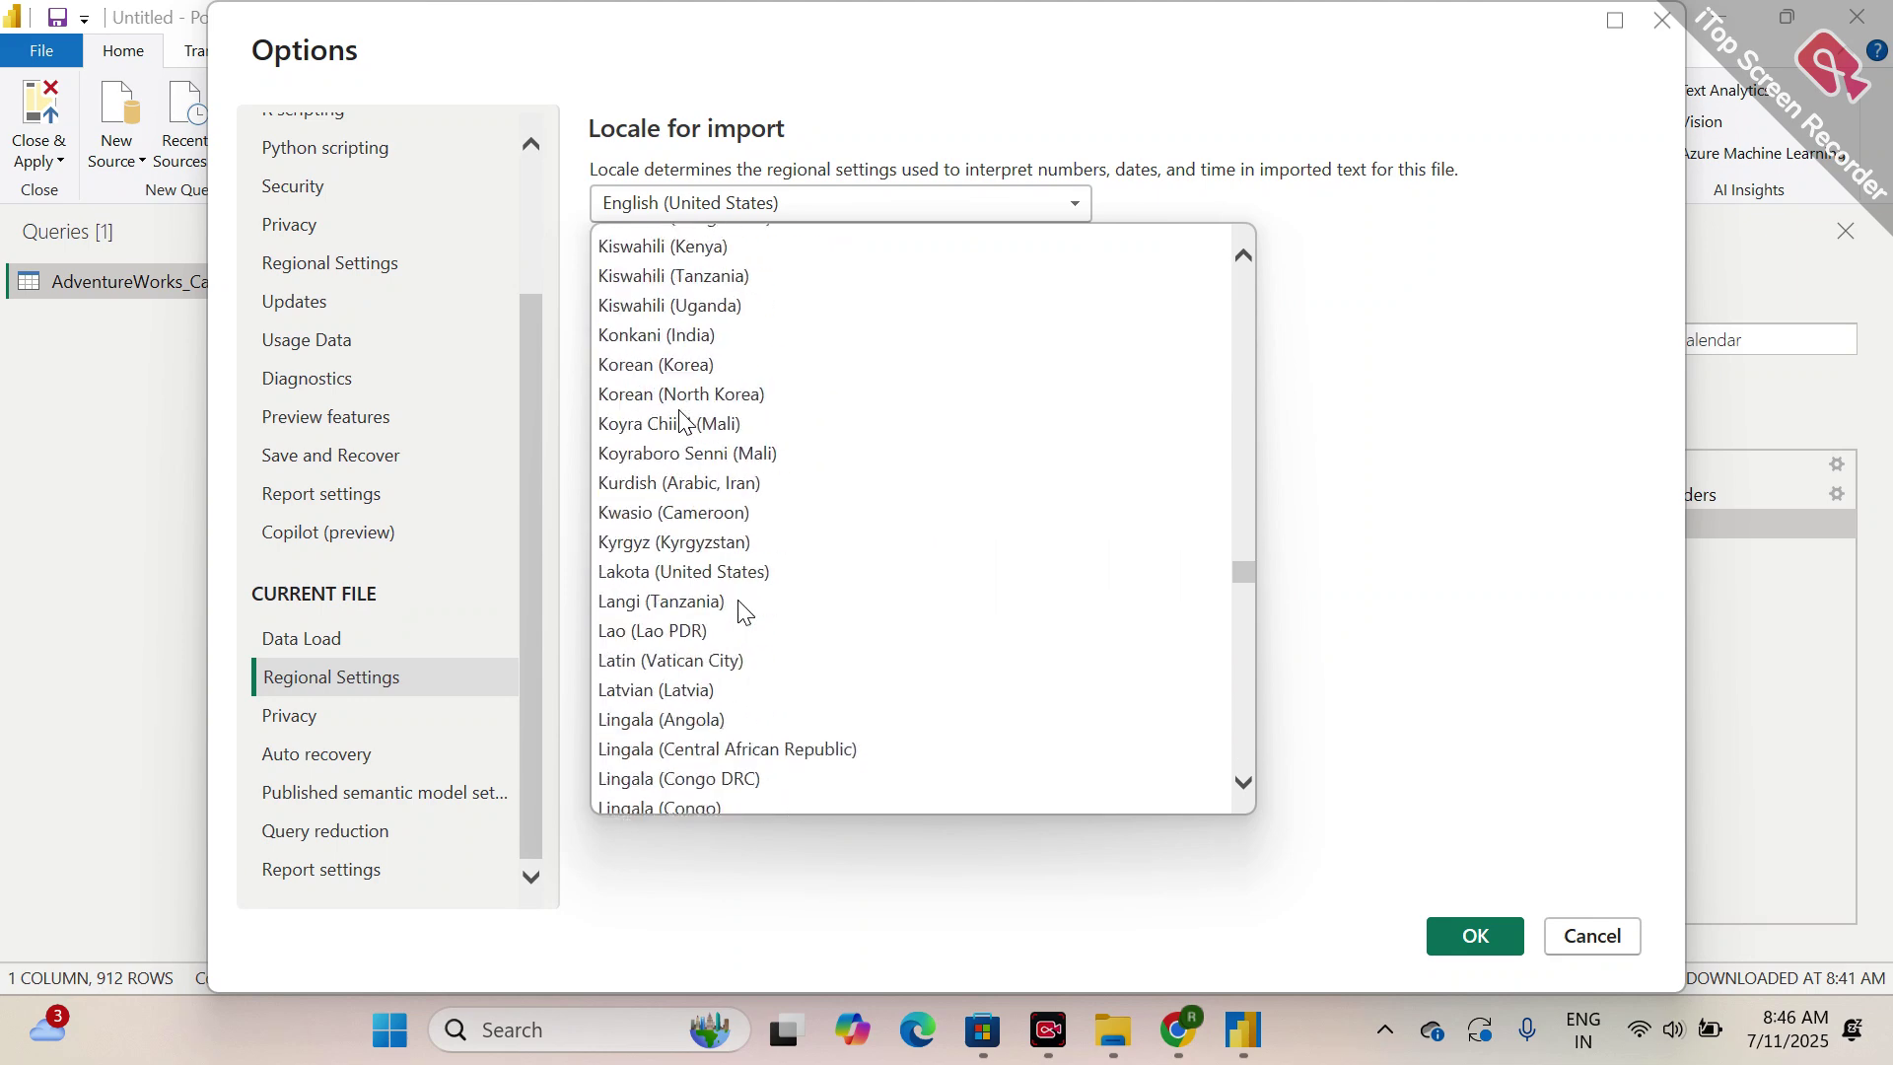
scroll(741, 610, down, 20)
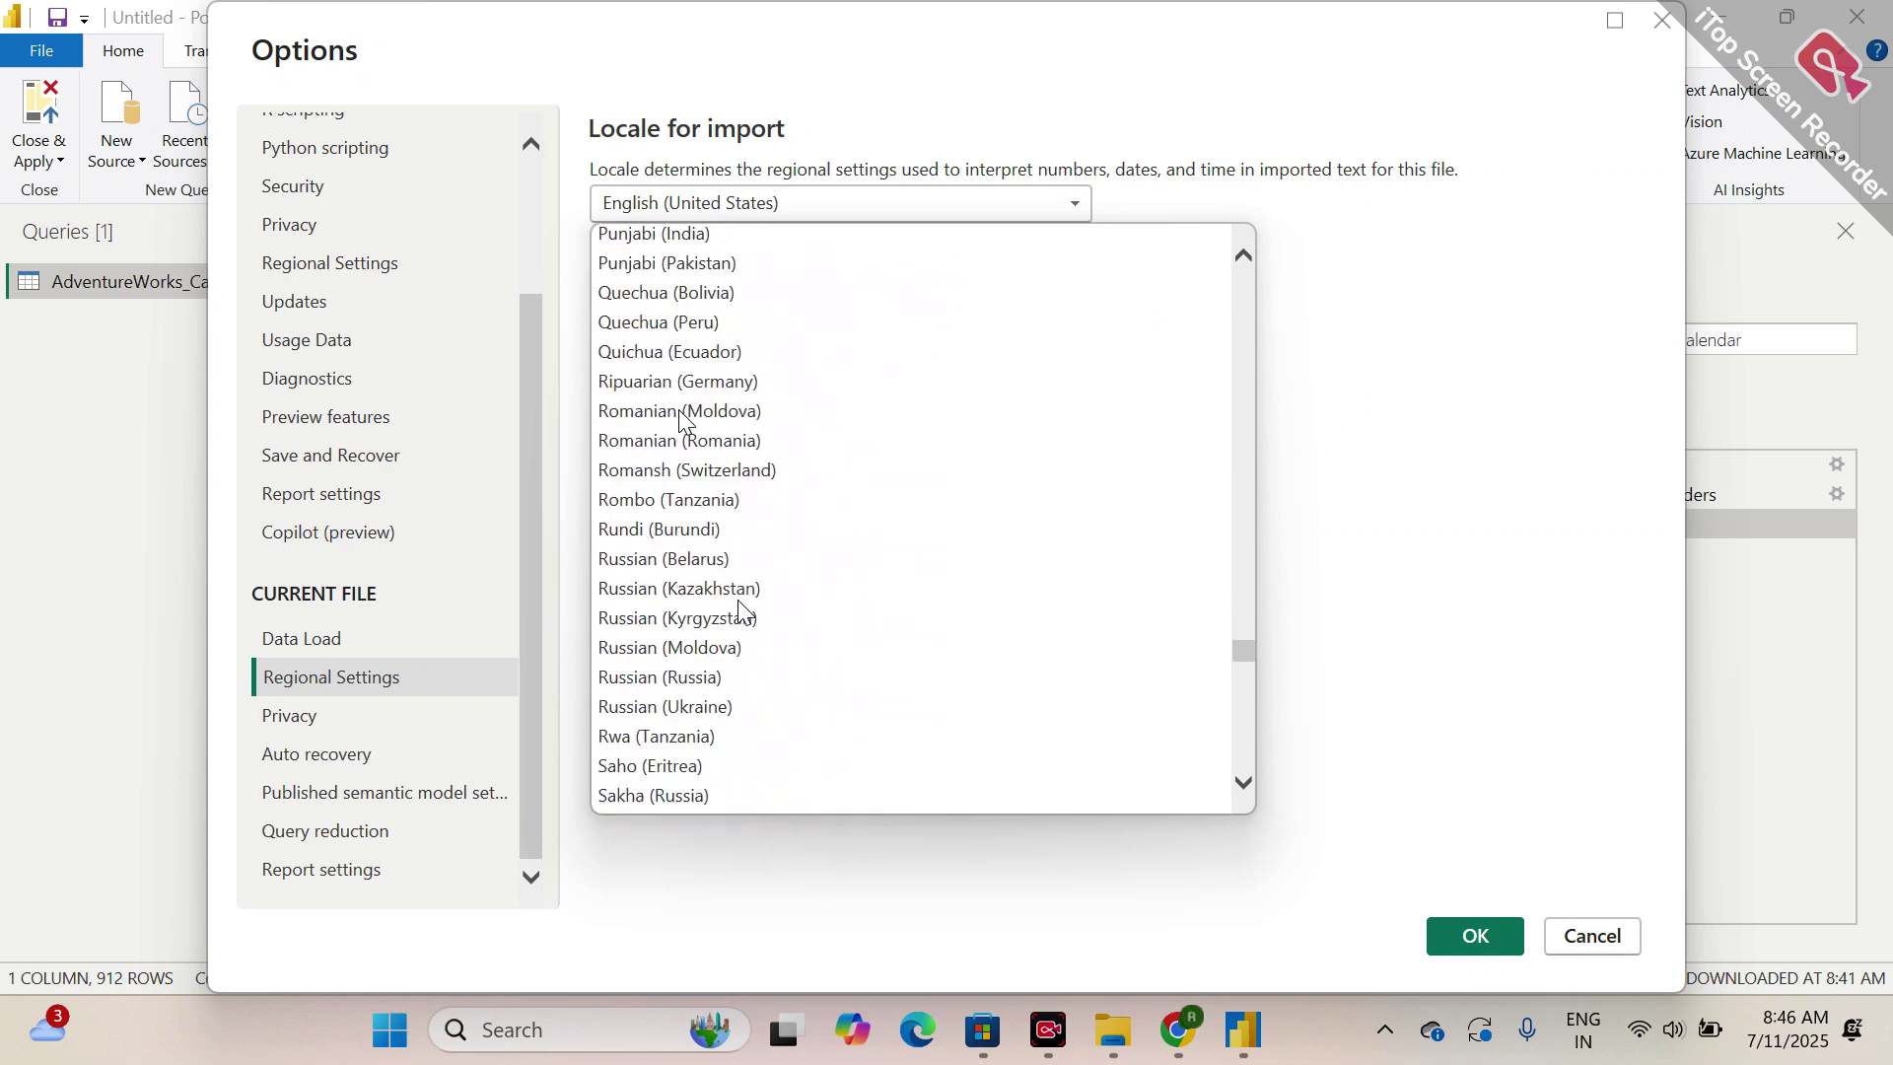
scroll(738, 602, down, 20)
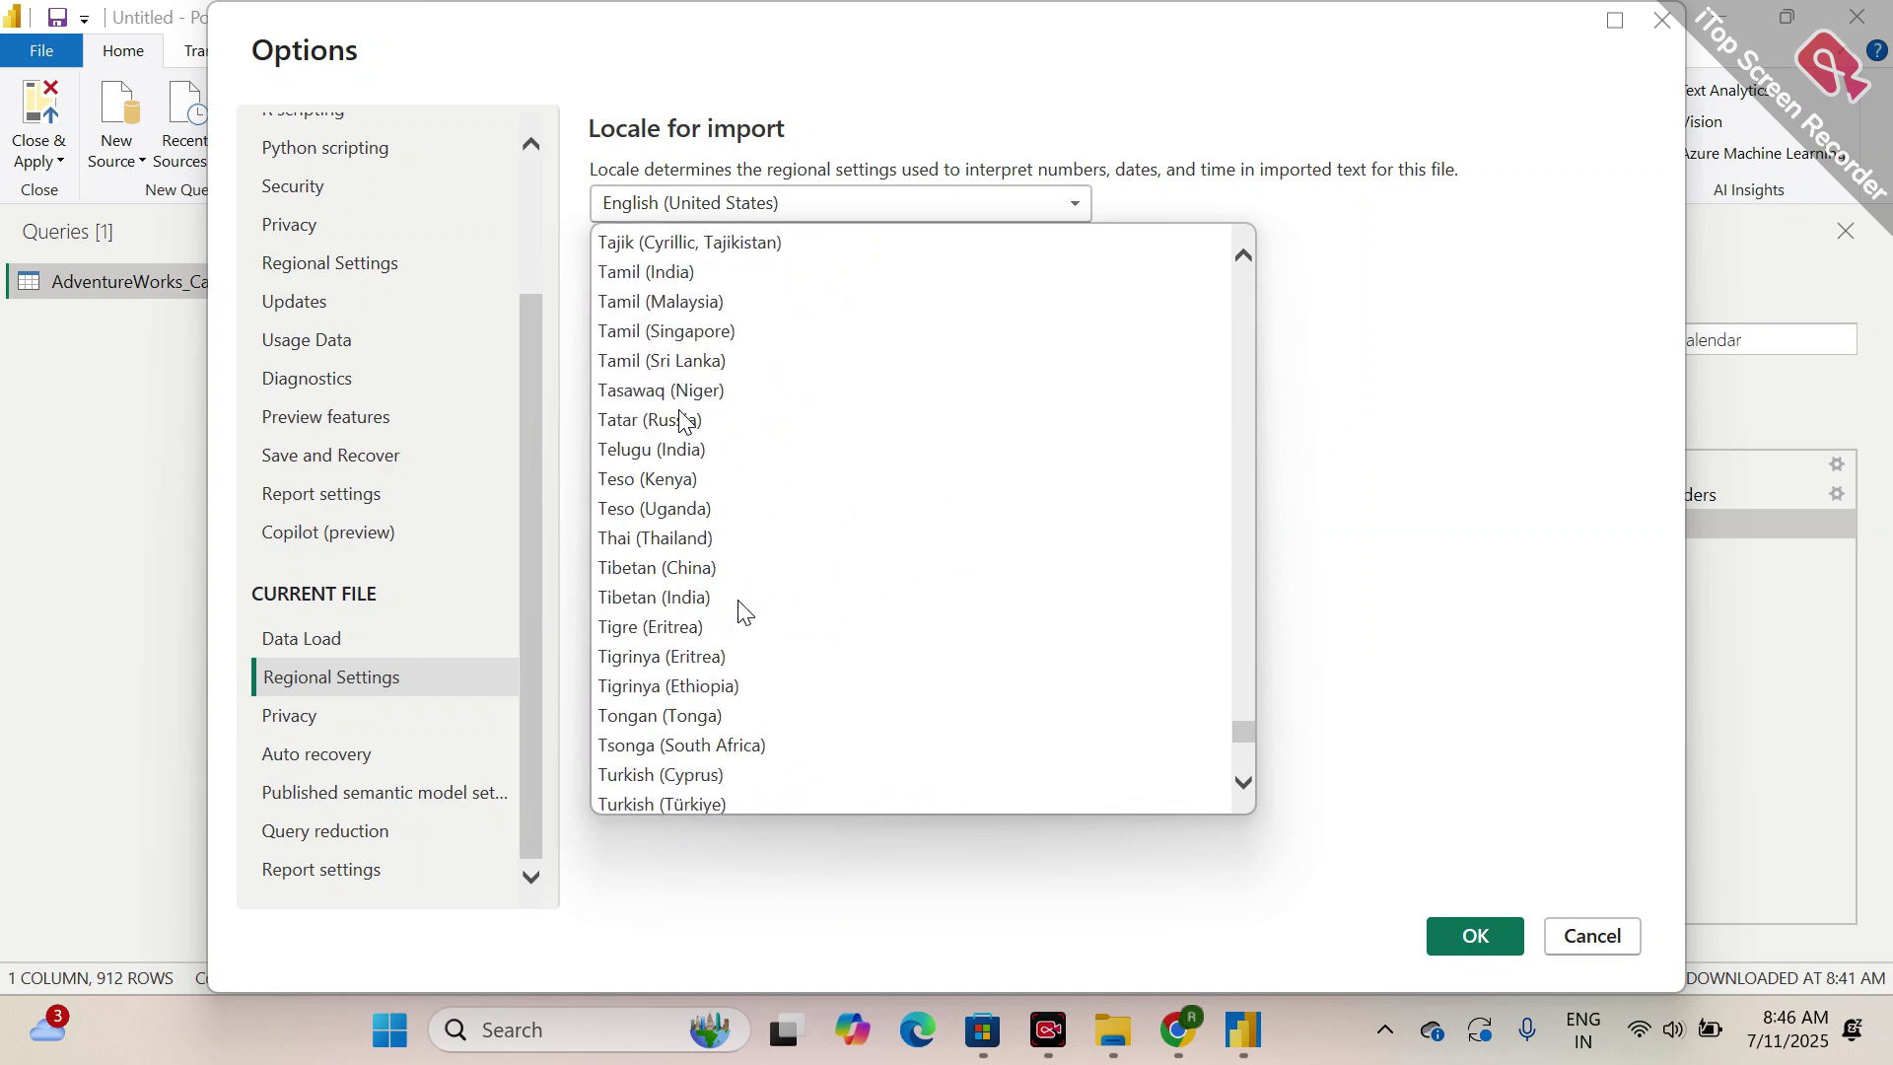
key(e)
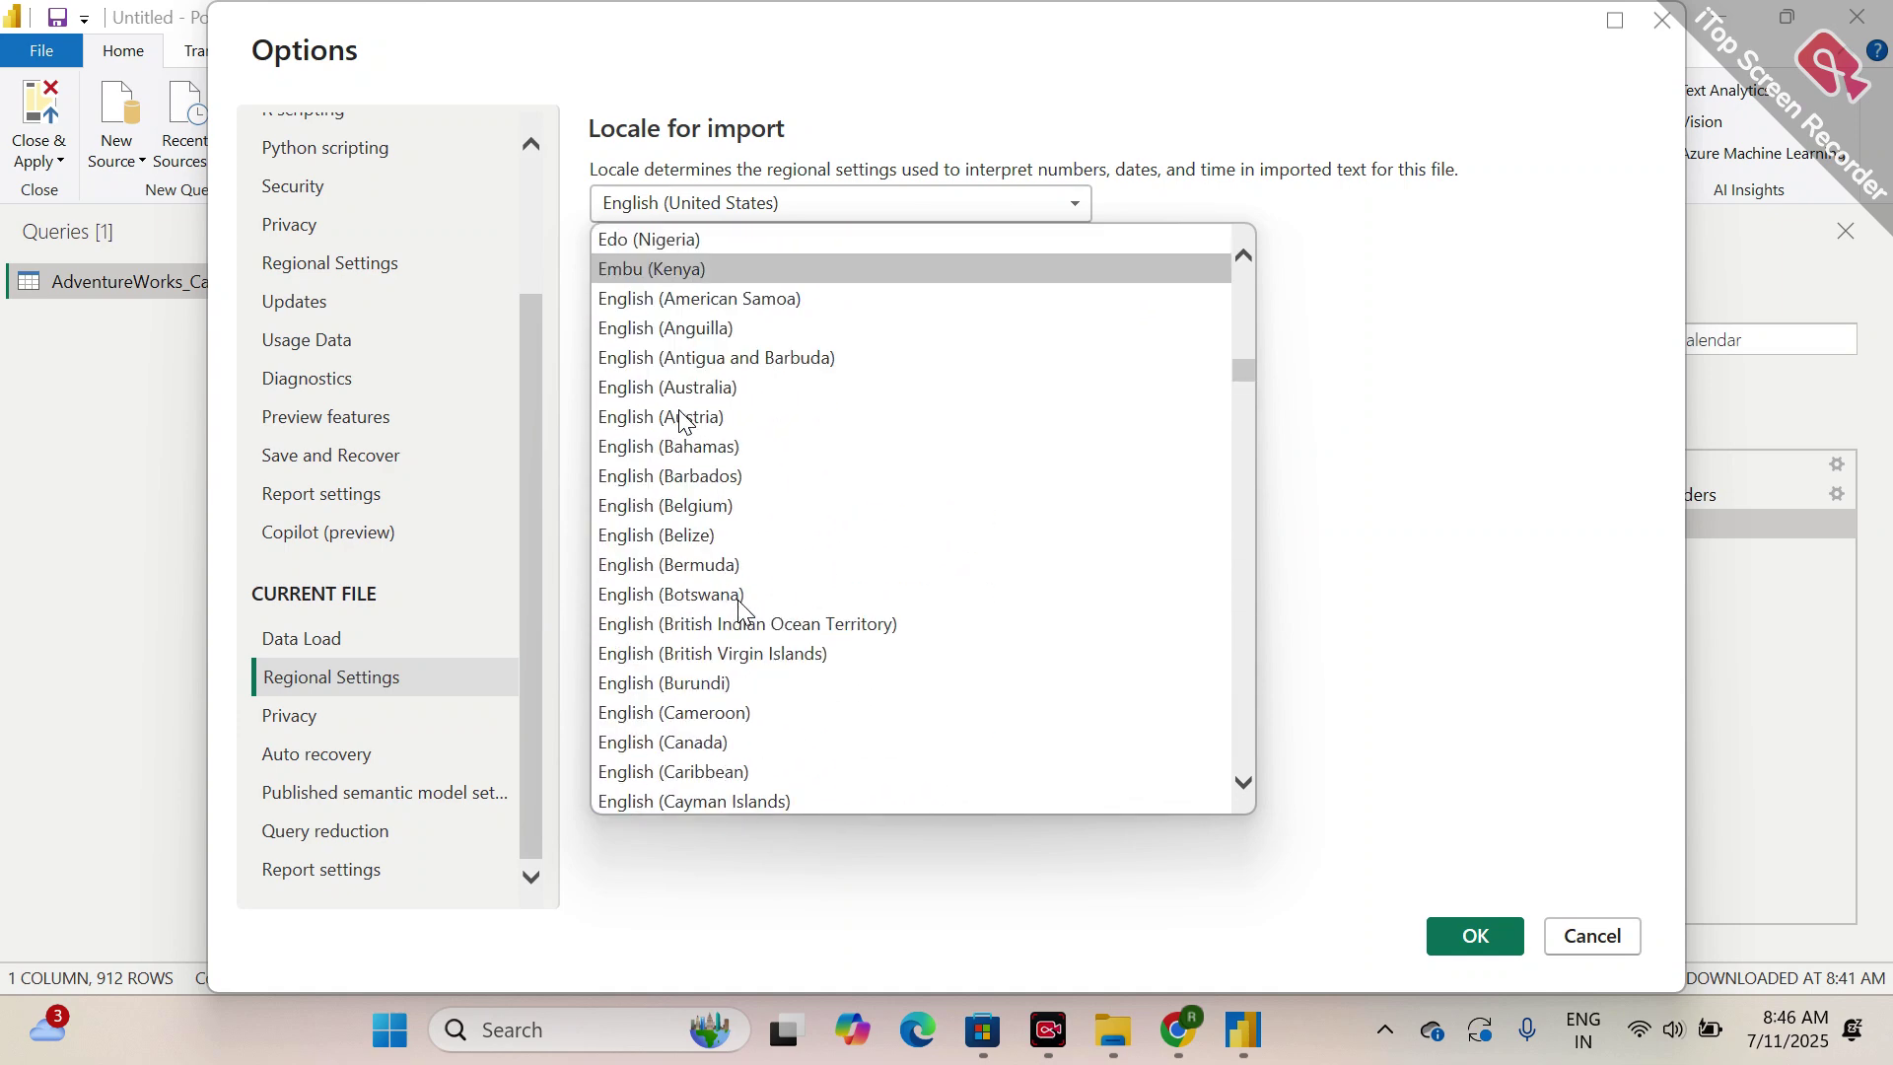
scroll(734, 619, down, 2)
scroll(732, 618, down, 6)
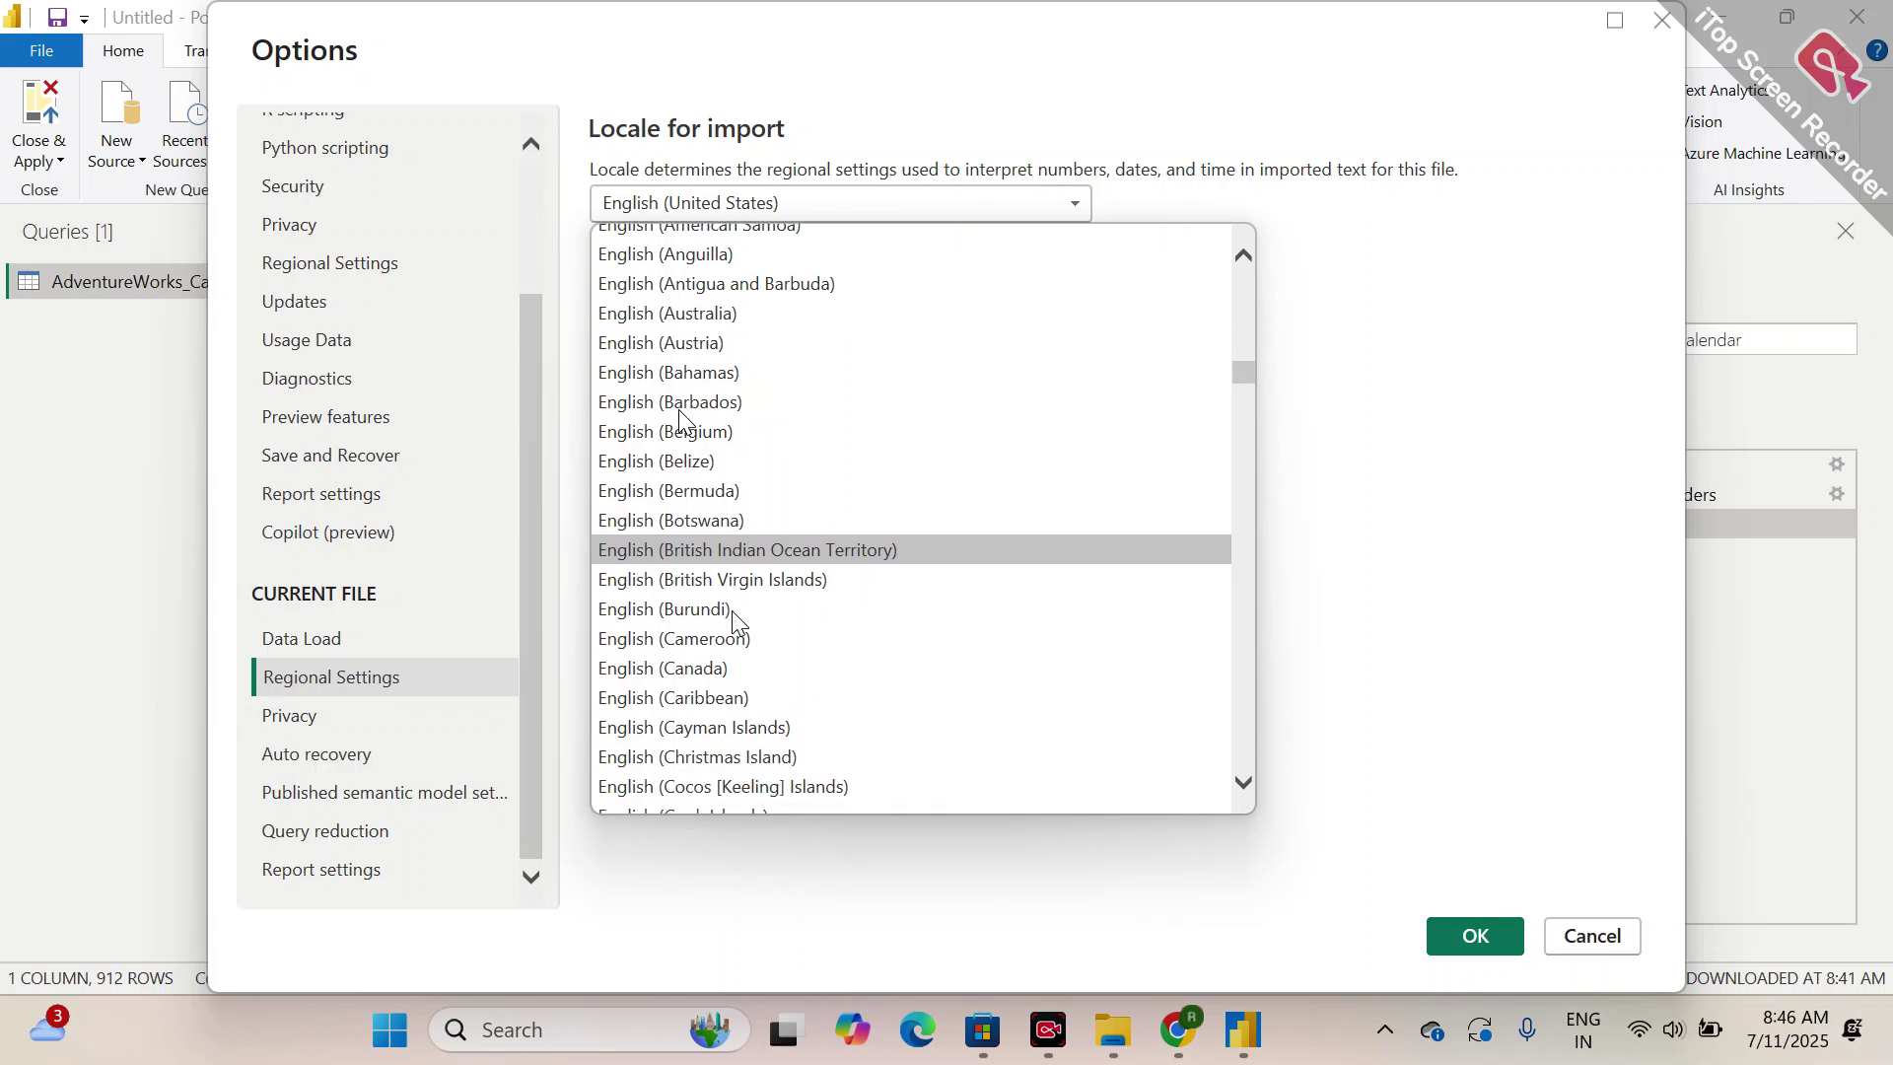
scroll(734, 619, down, 4)
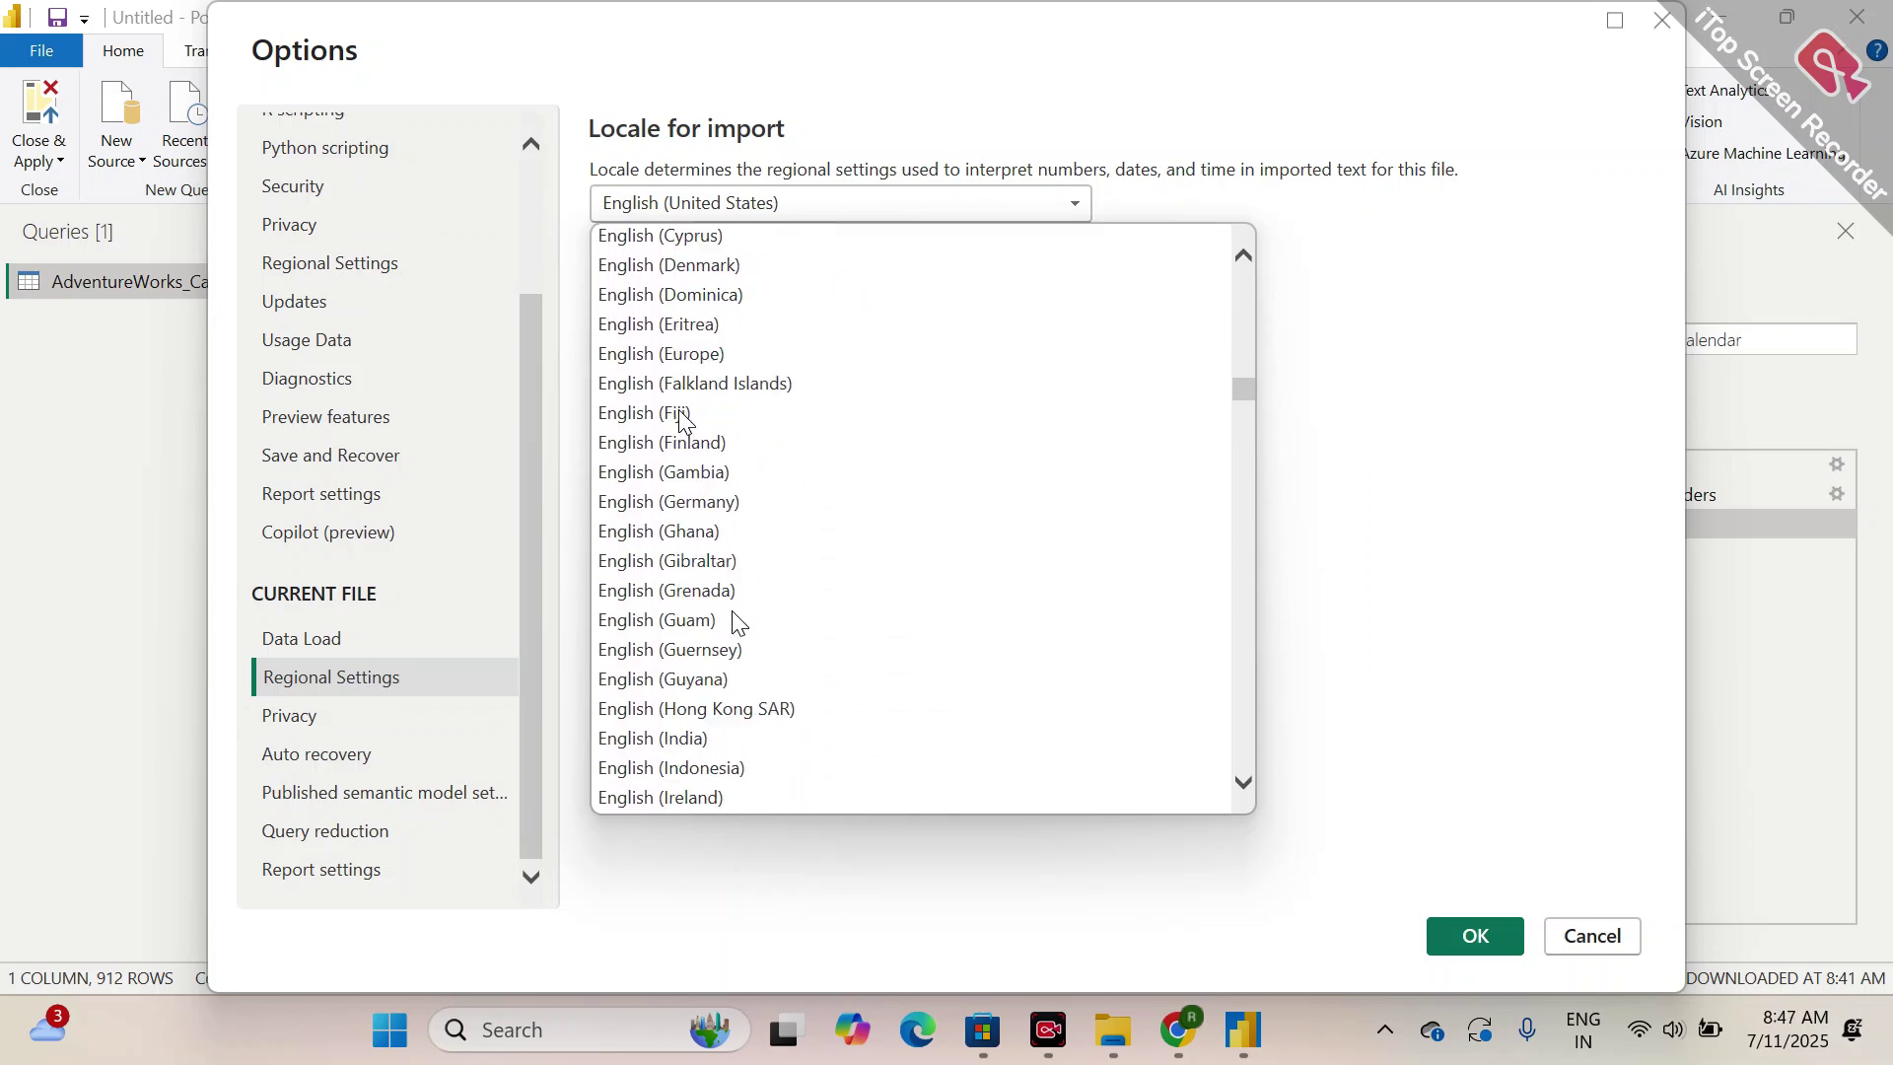
click(695, 604)
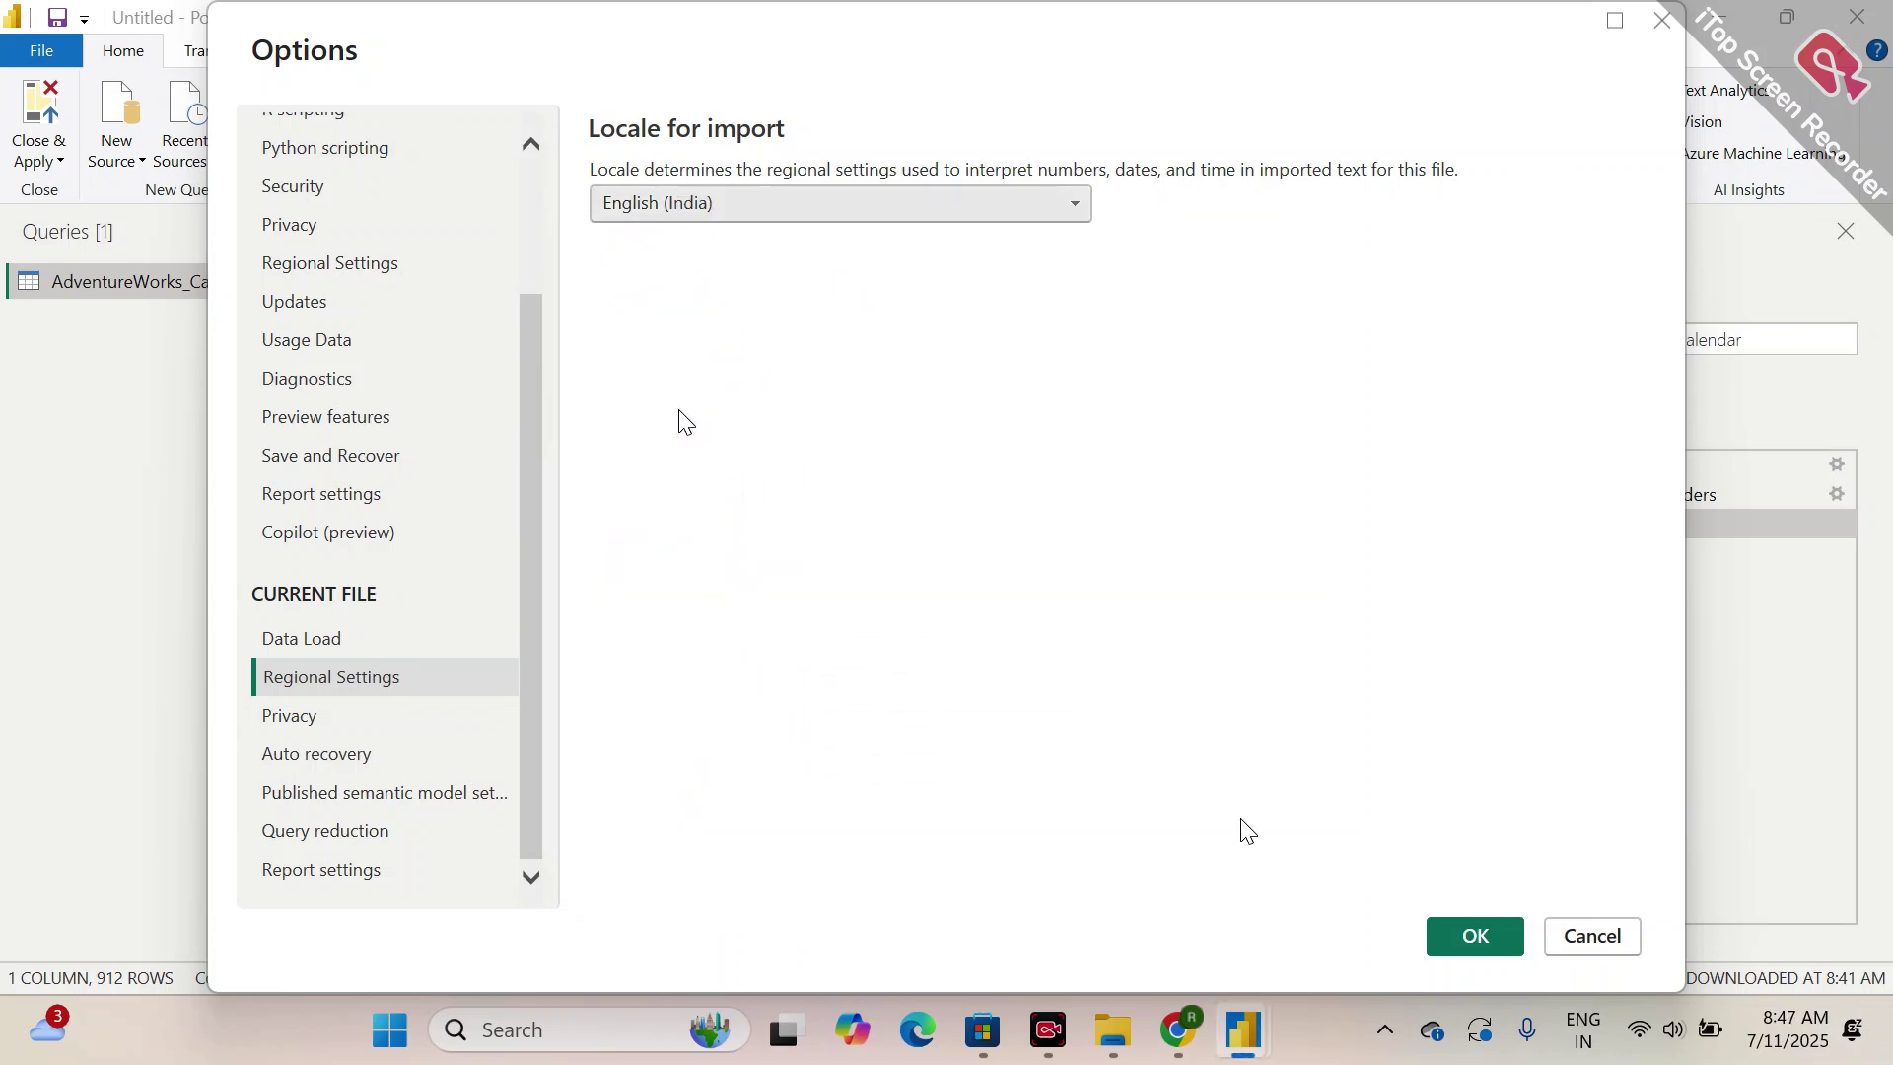
click(1468, 941)
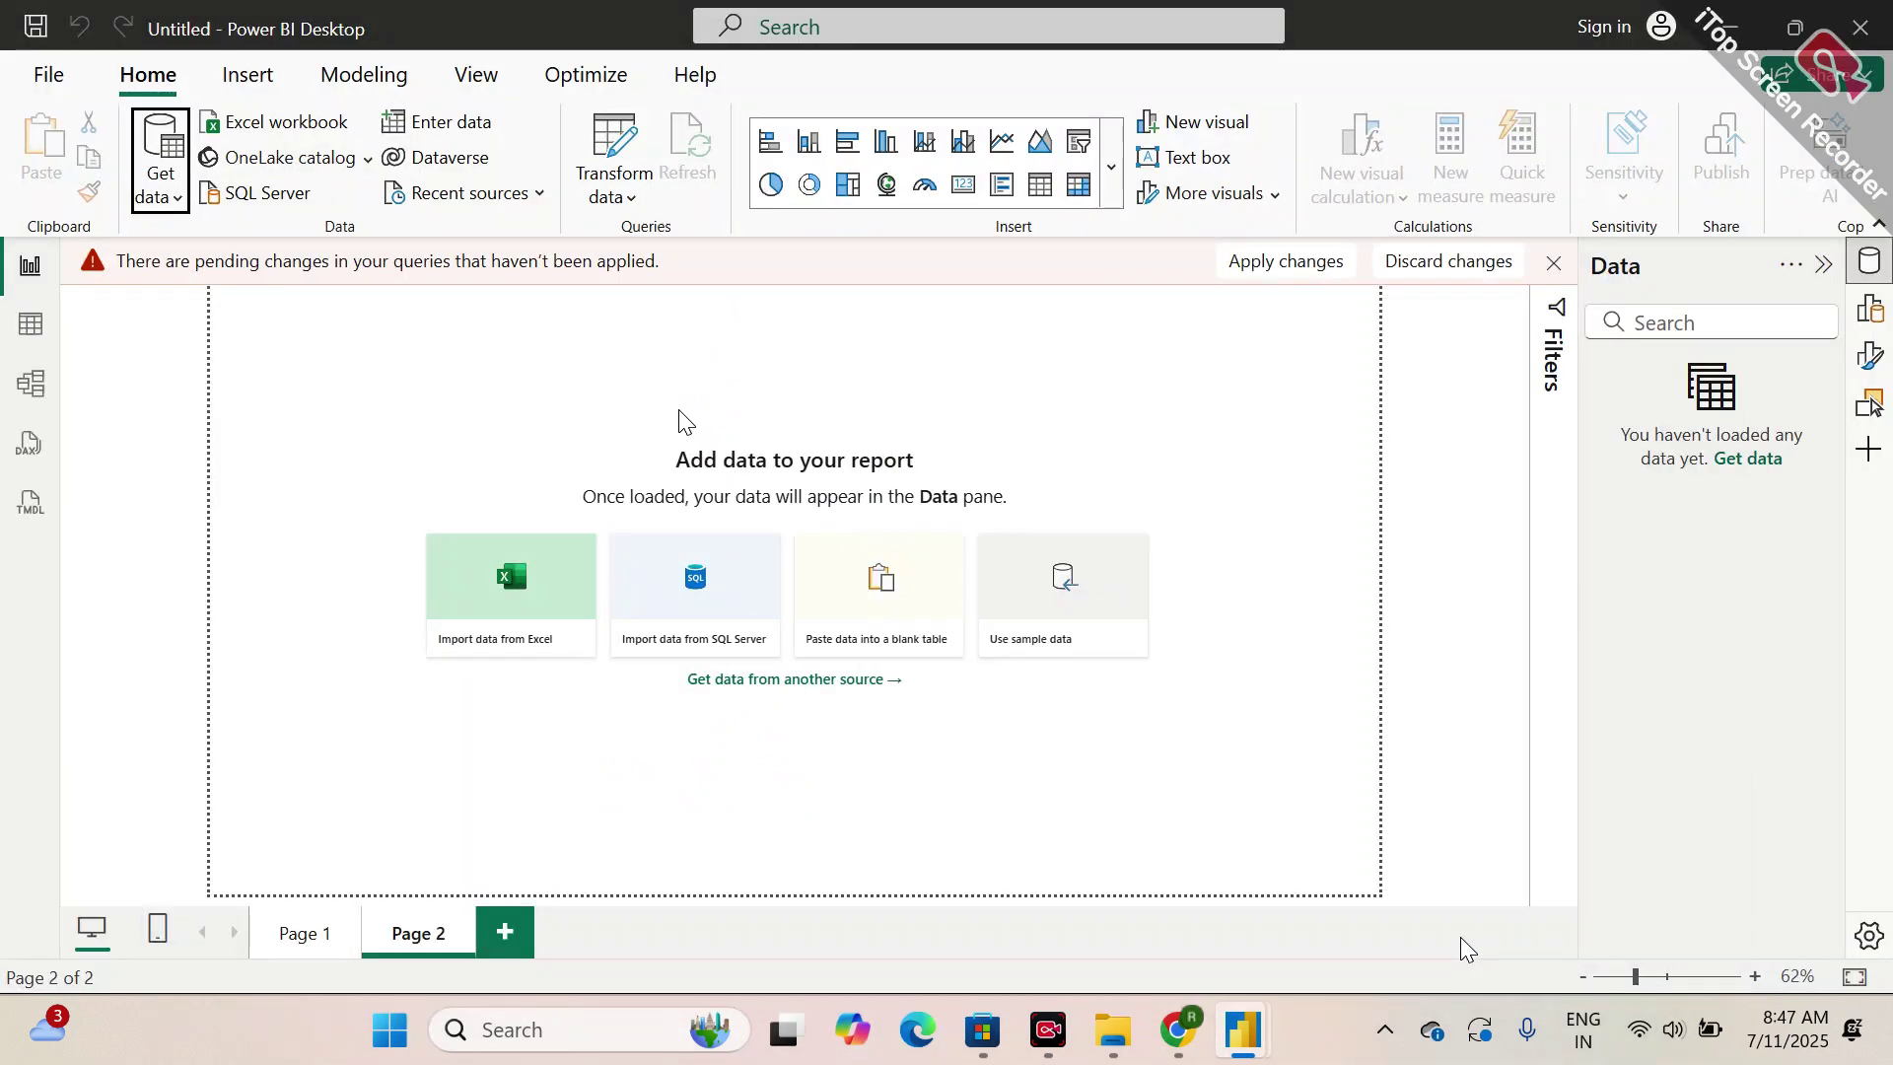
- Apply the pending query changes and inspect the AdventureWorks_Calendar Date column's rows and filter values in Table view
click(1308, 263)
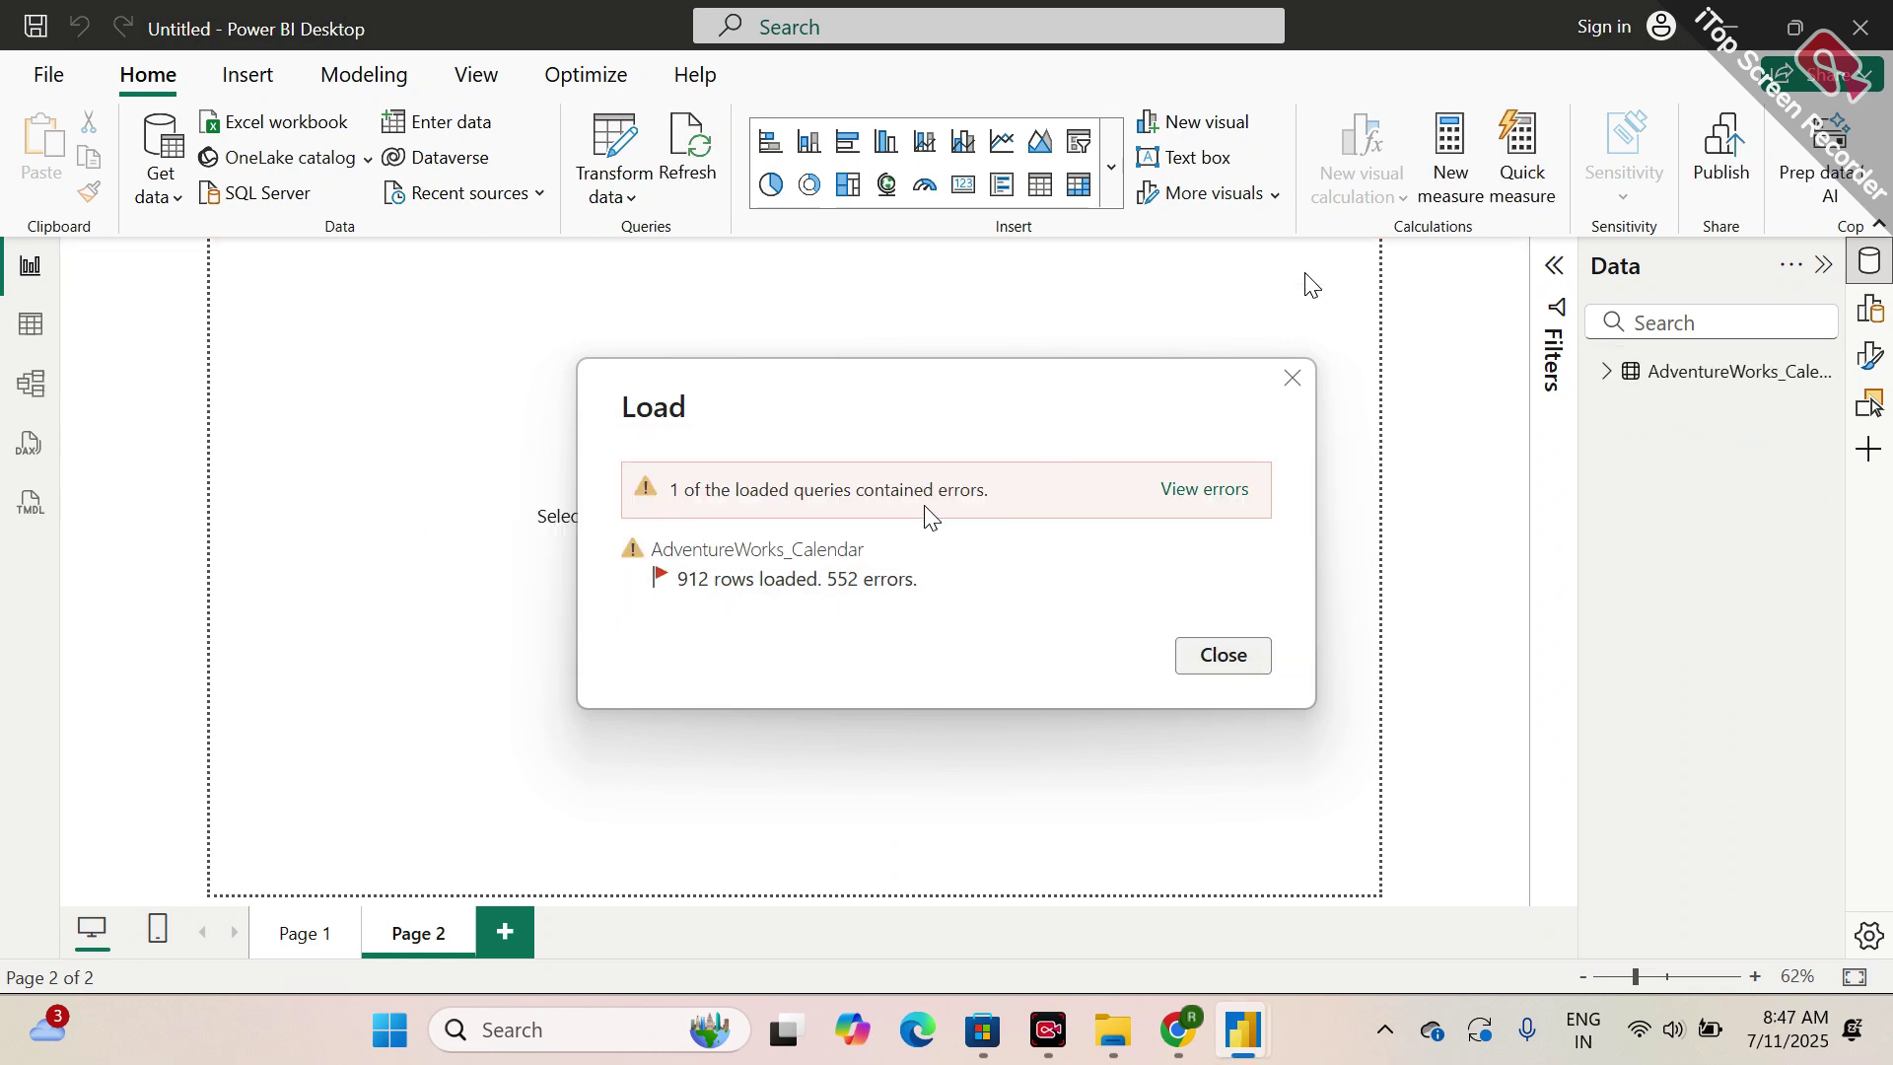
click(1220, 655)
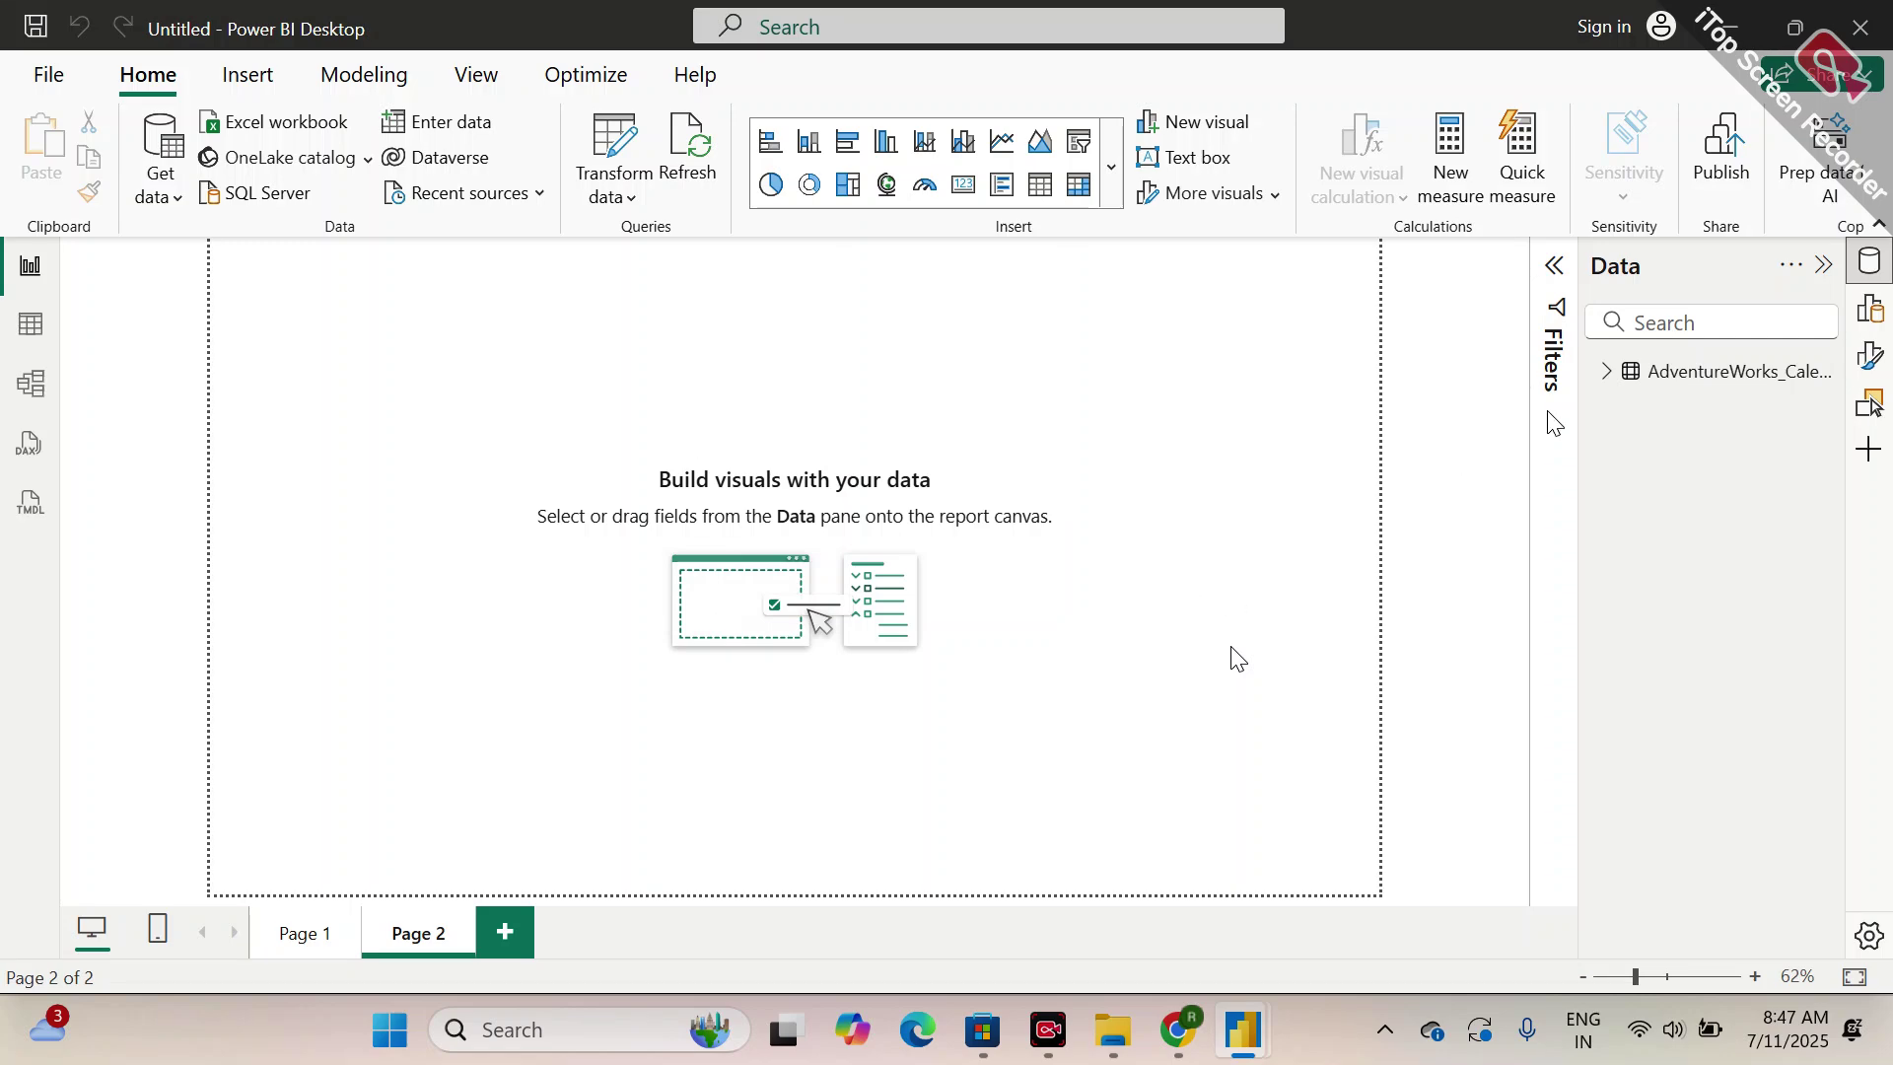
click(31, 324)
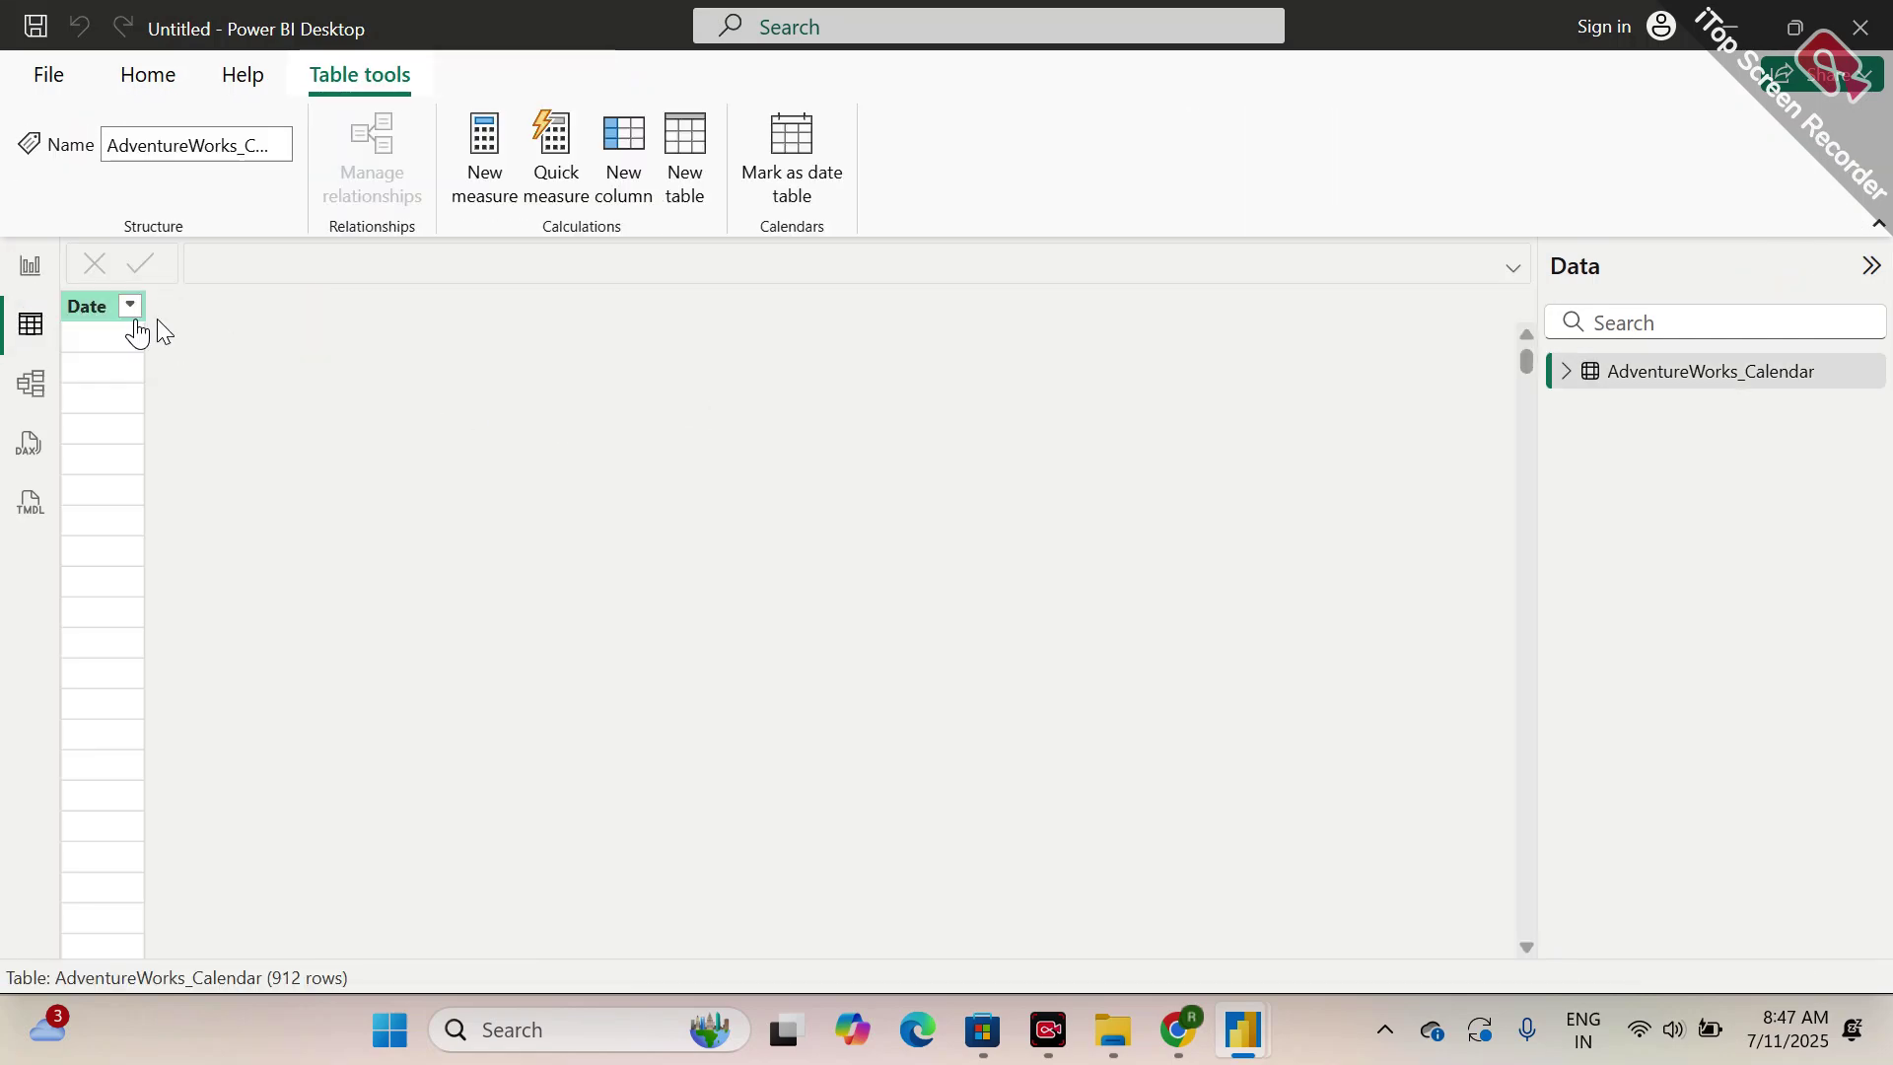
scroll(116, 726, down, 20)
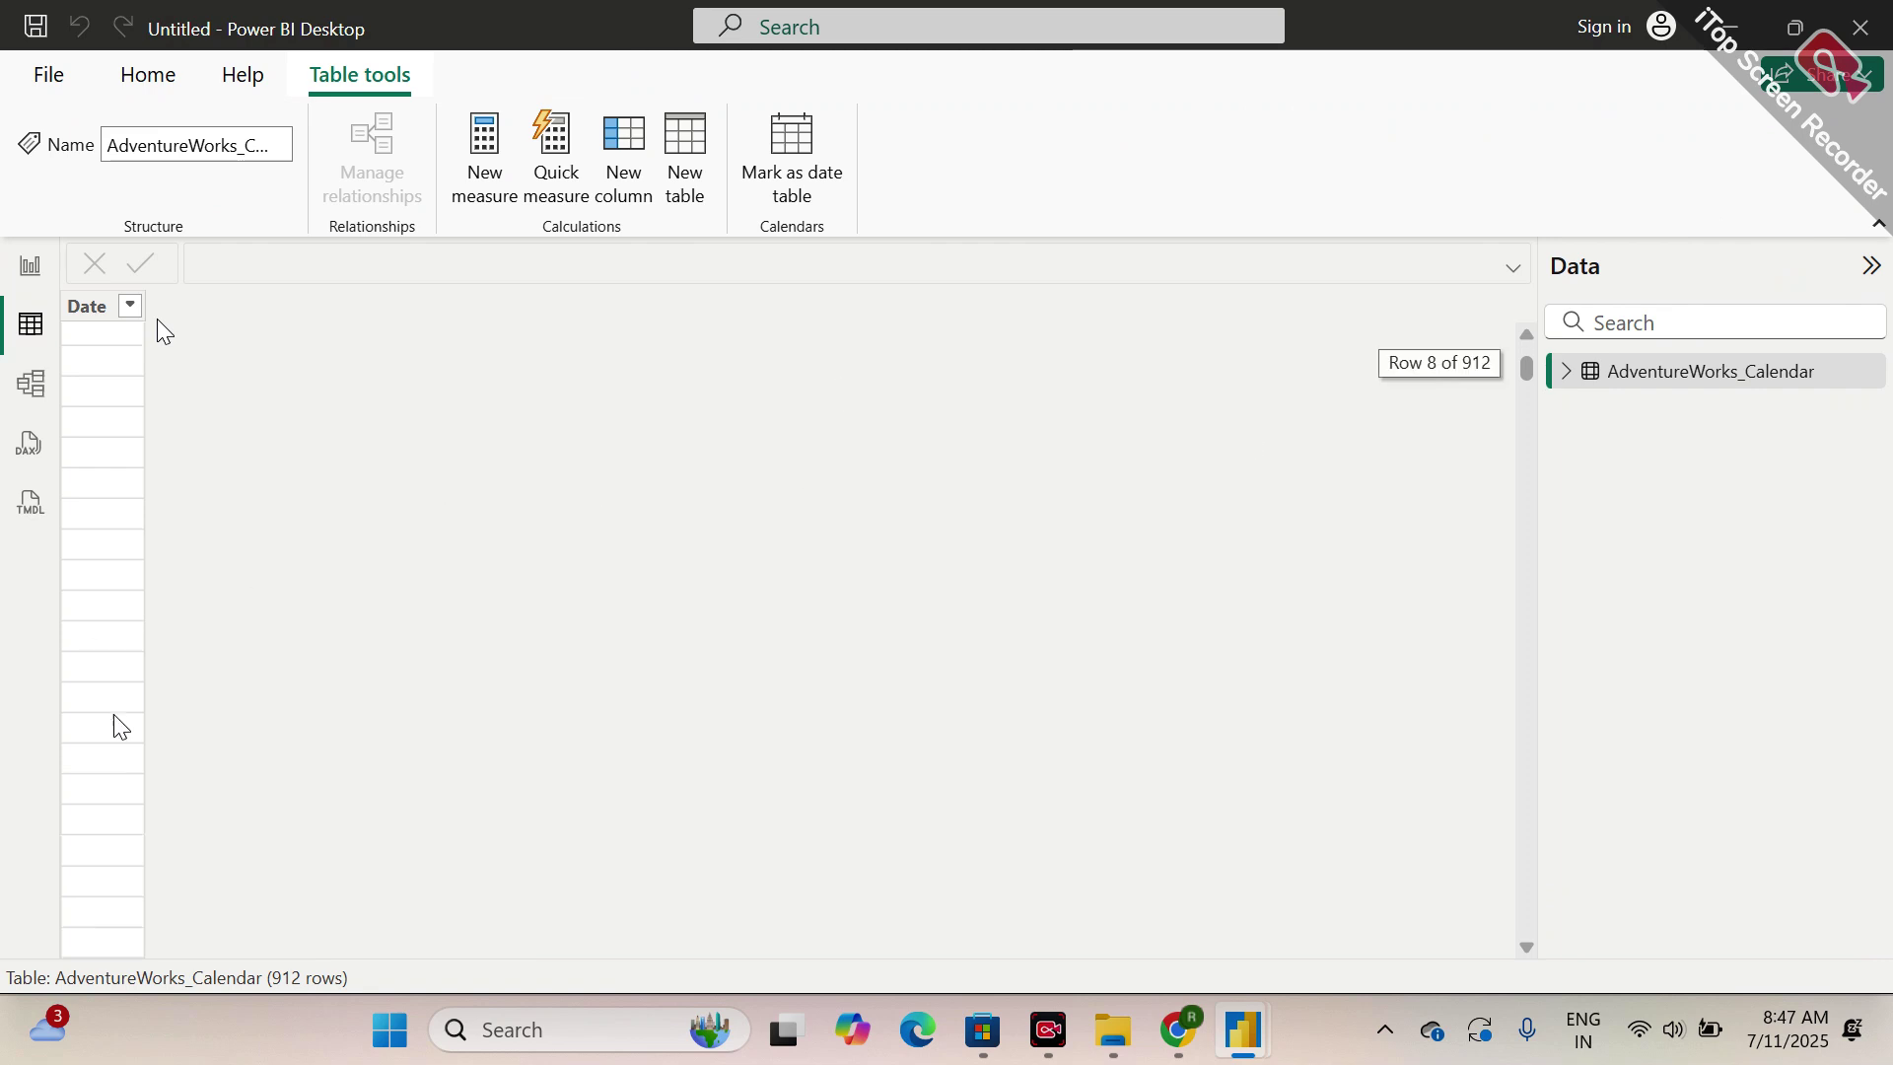
scroll(157, 318, down, 10)
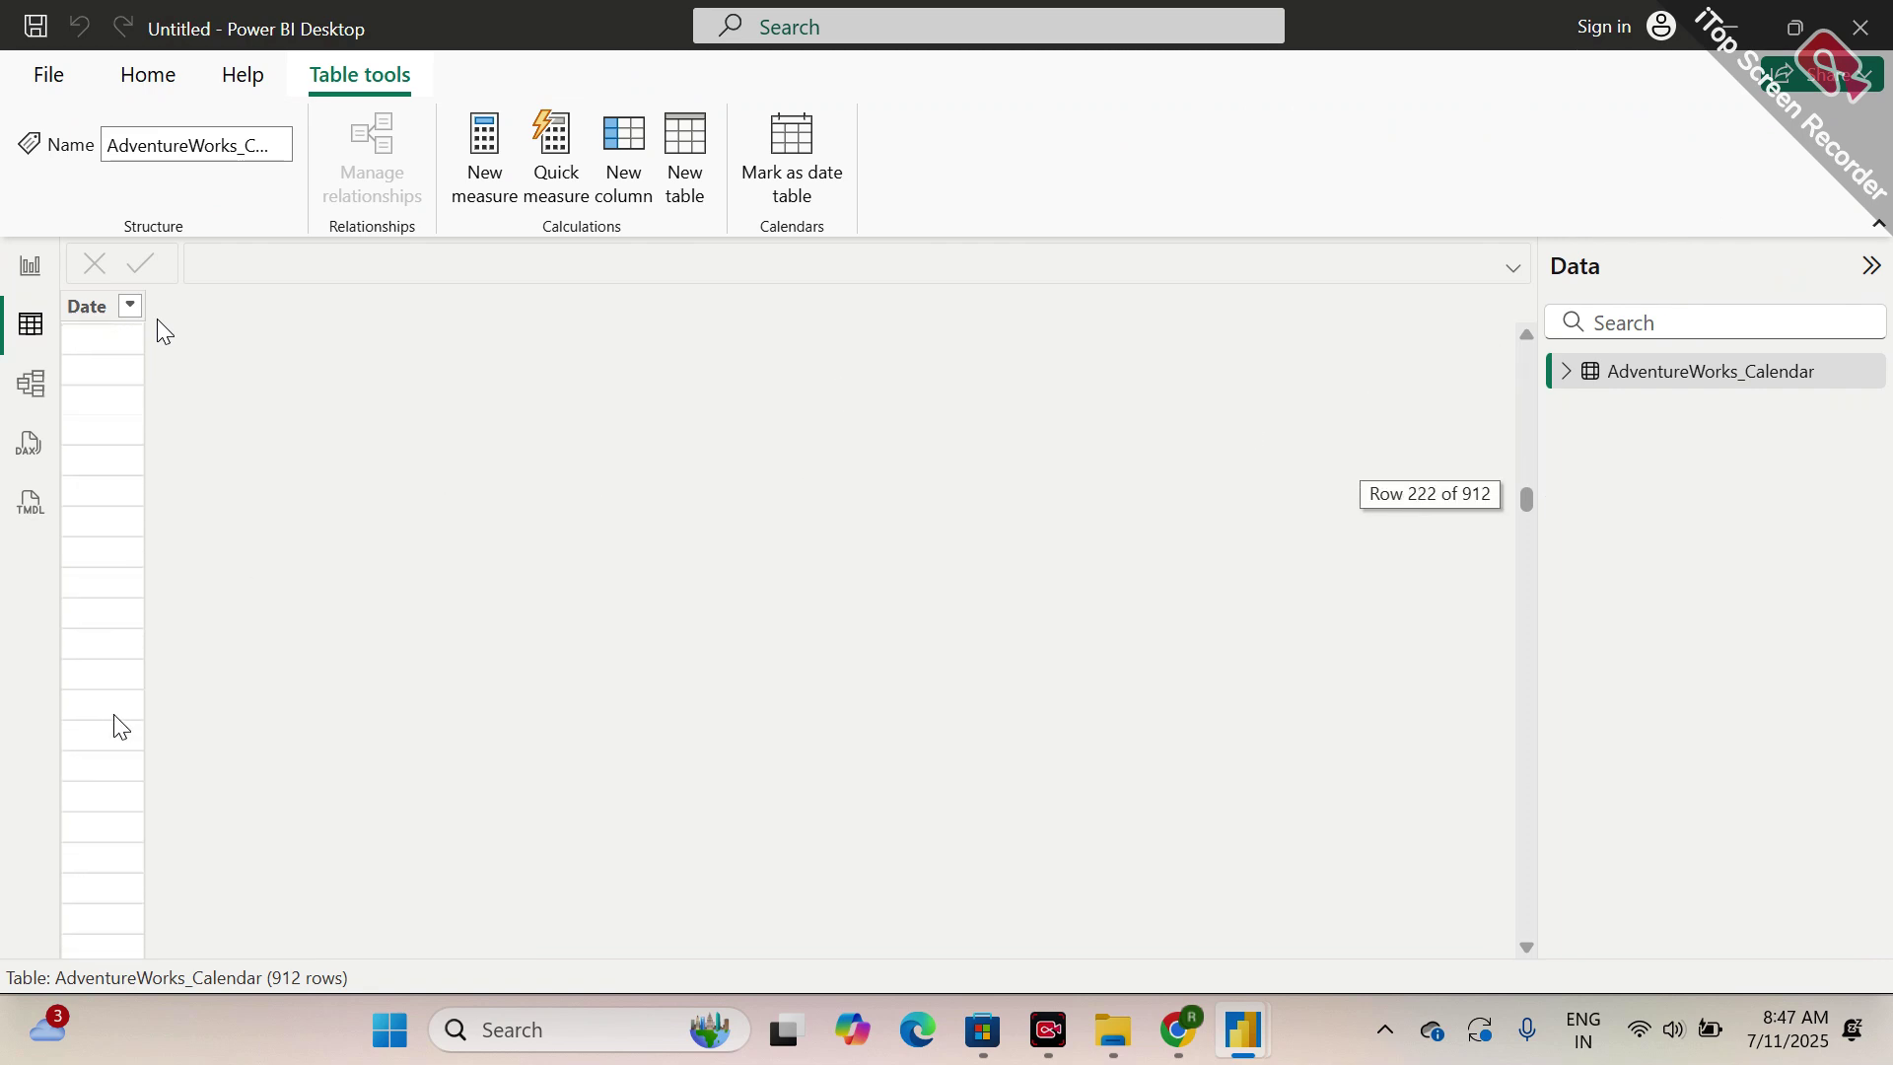
click(131, 307)
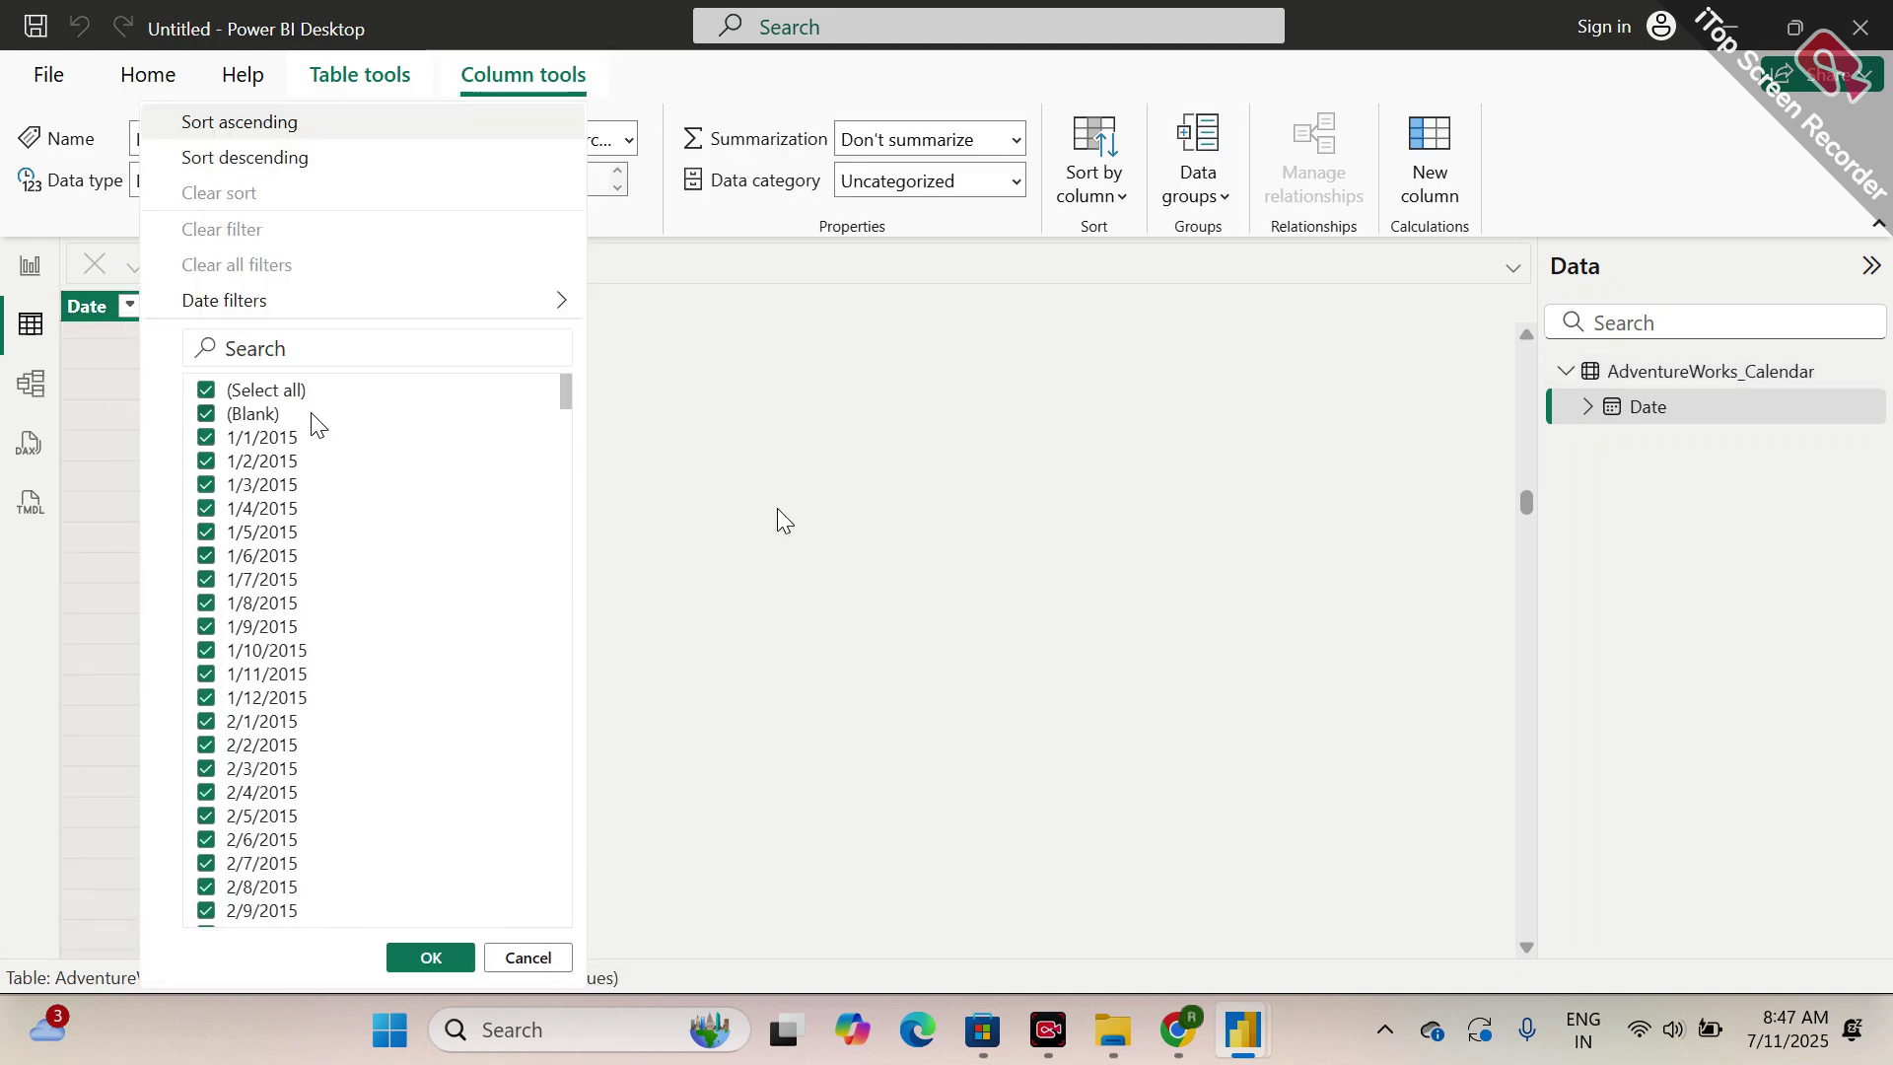
key(Escape)
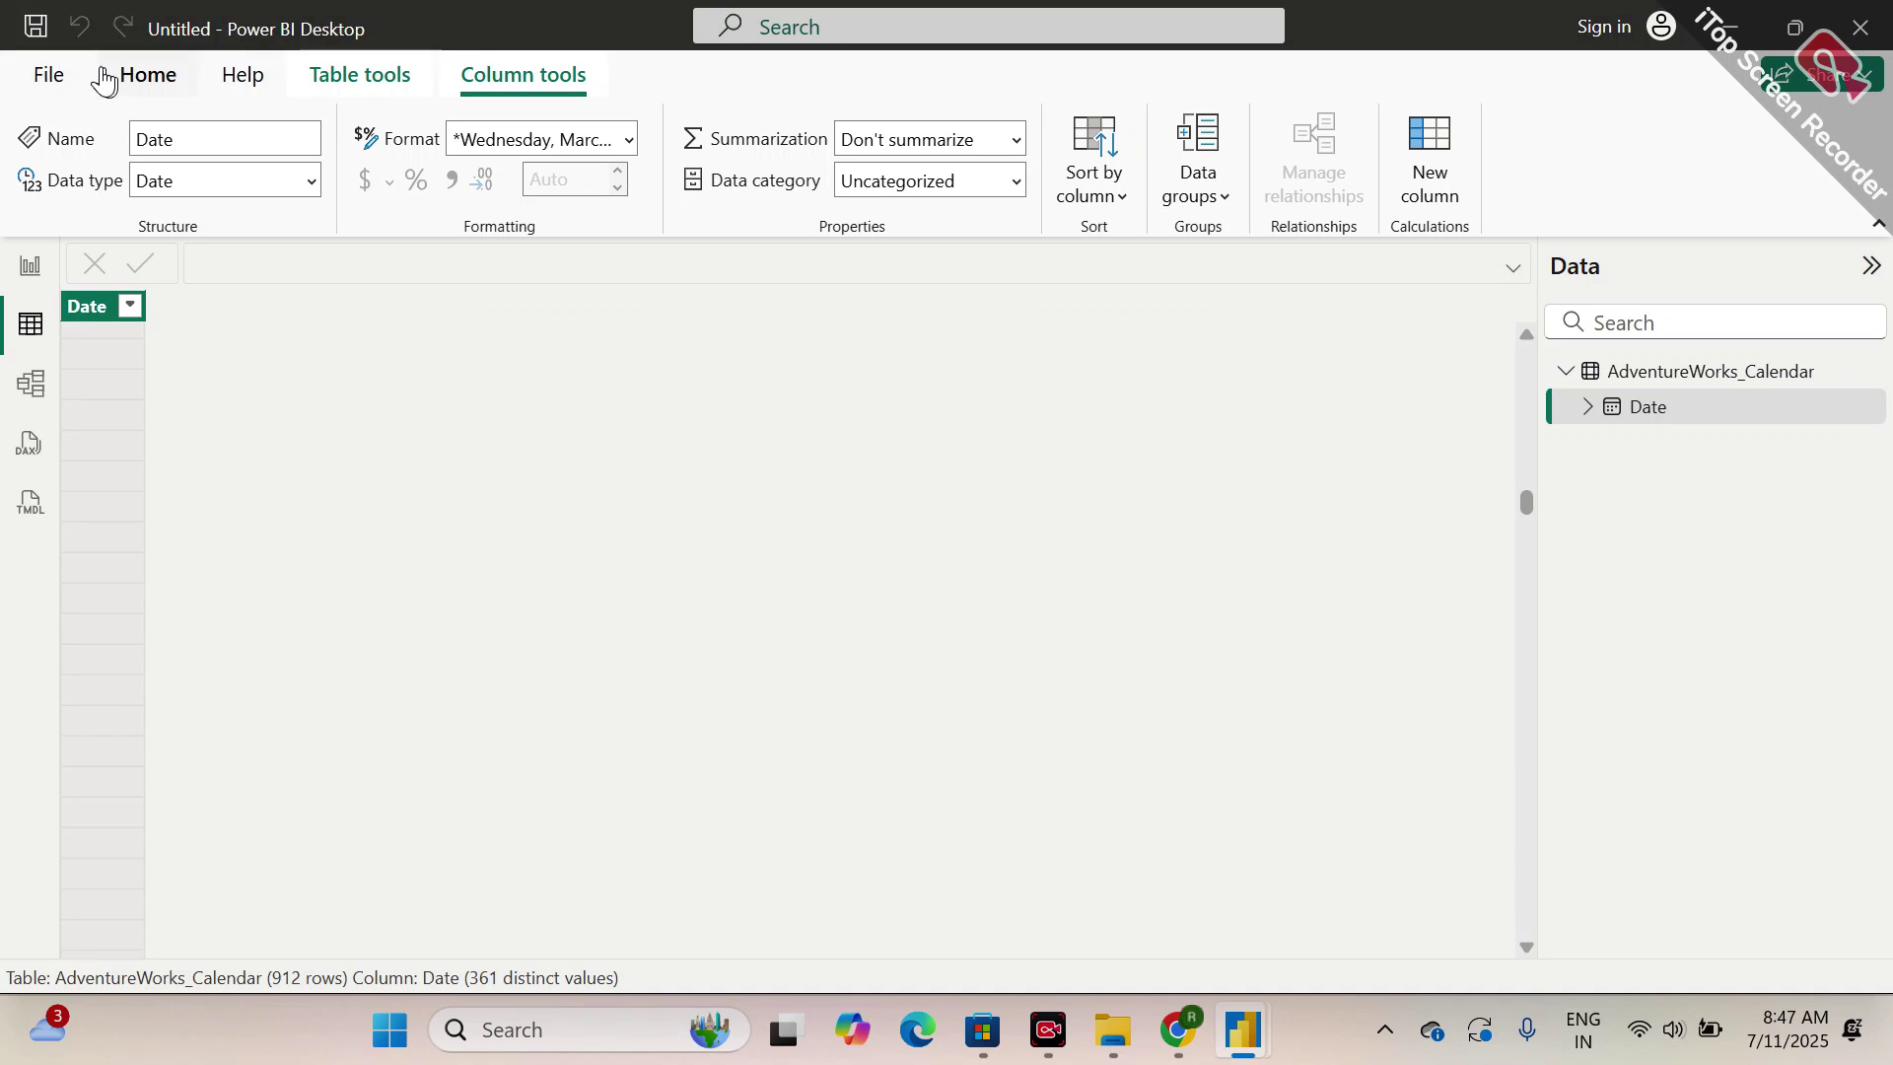
- Reopen the AdventureWorks_Calendar query in Power Query Editor and look through its Date rows at the Changed Type step
click(143, 75)
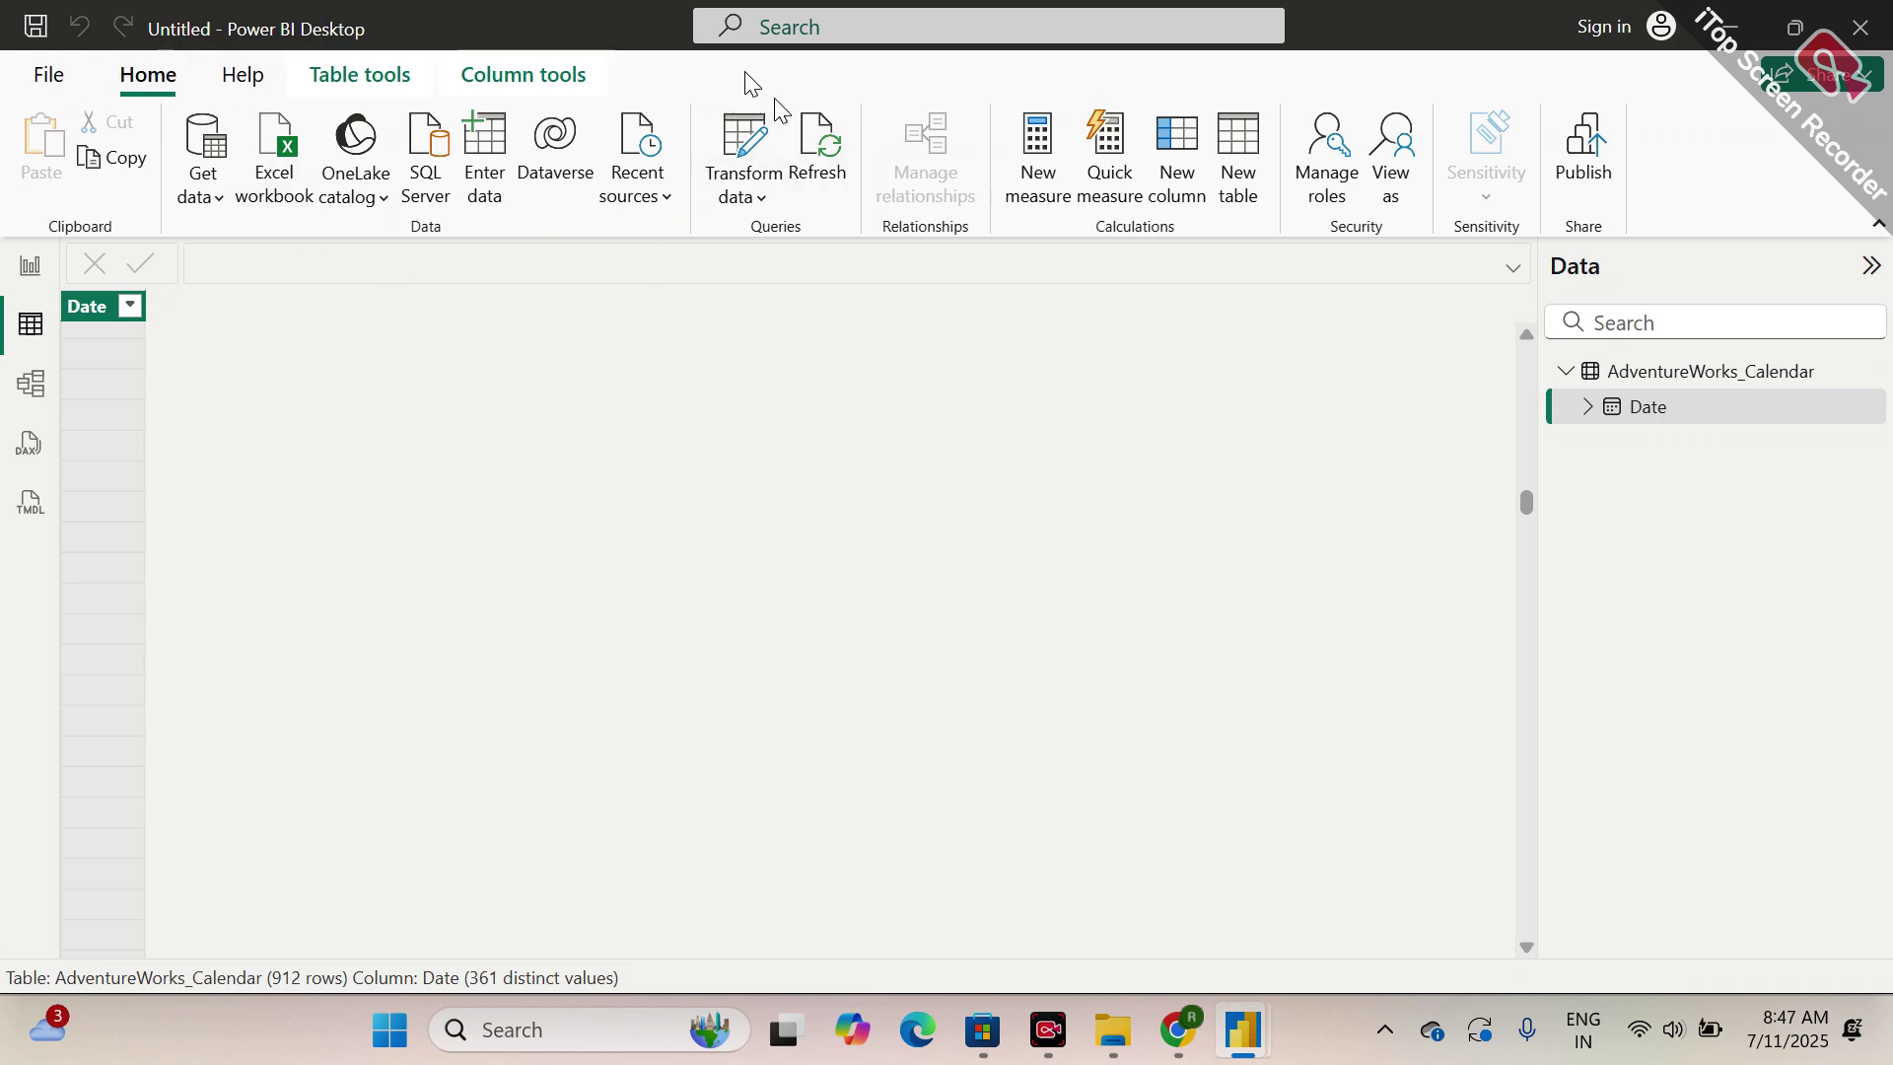
click(764, 203)
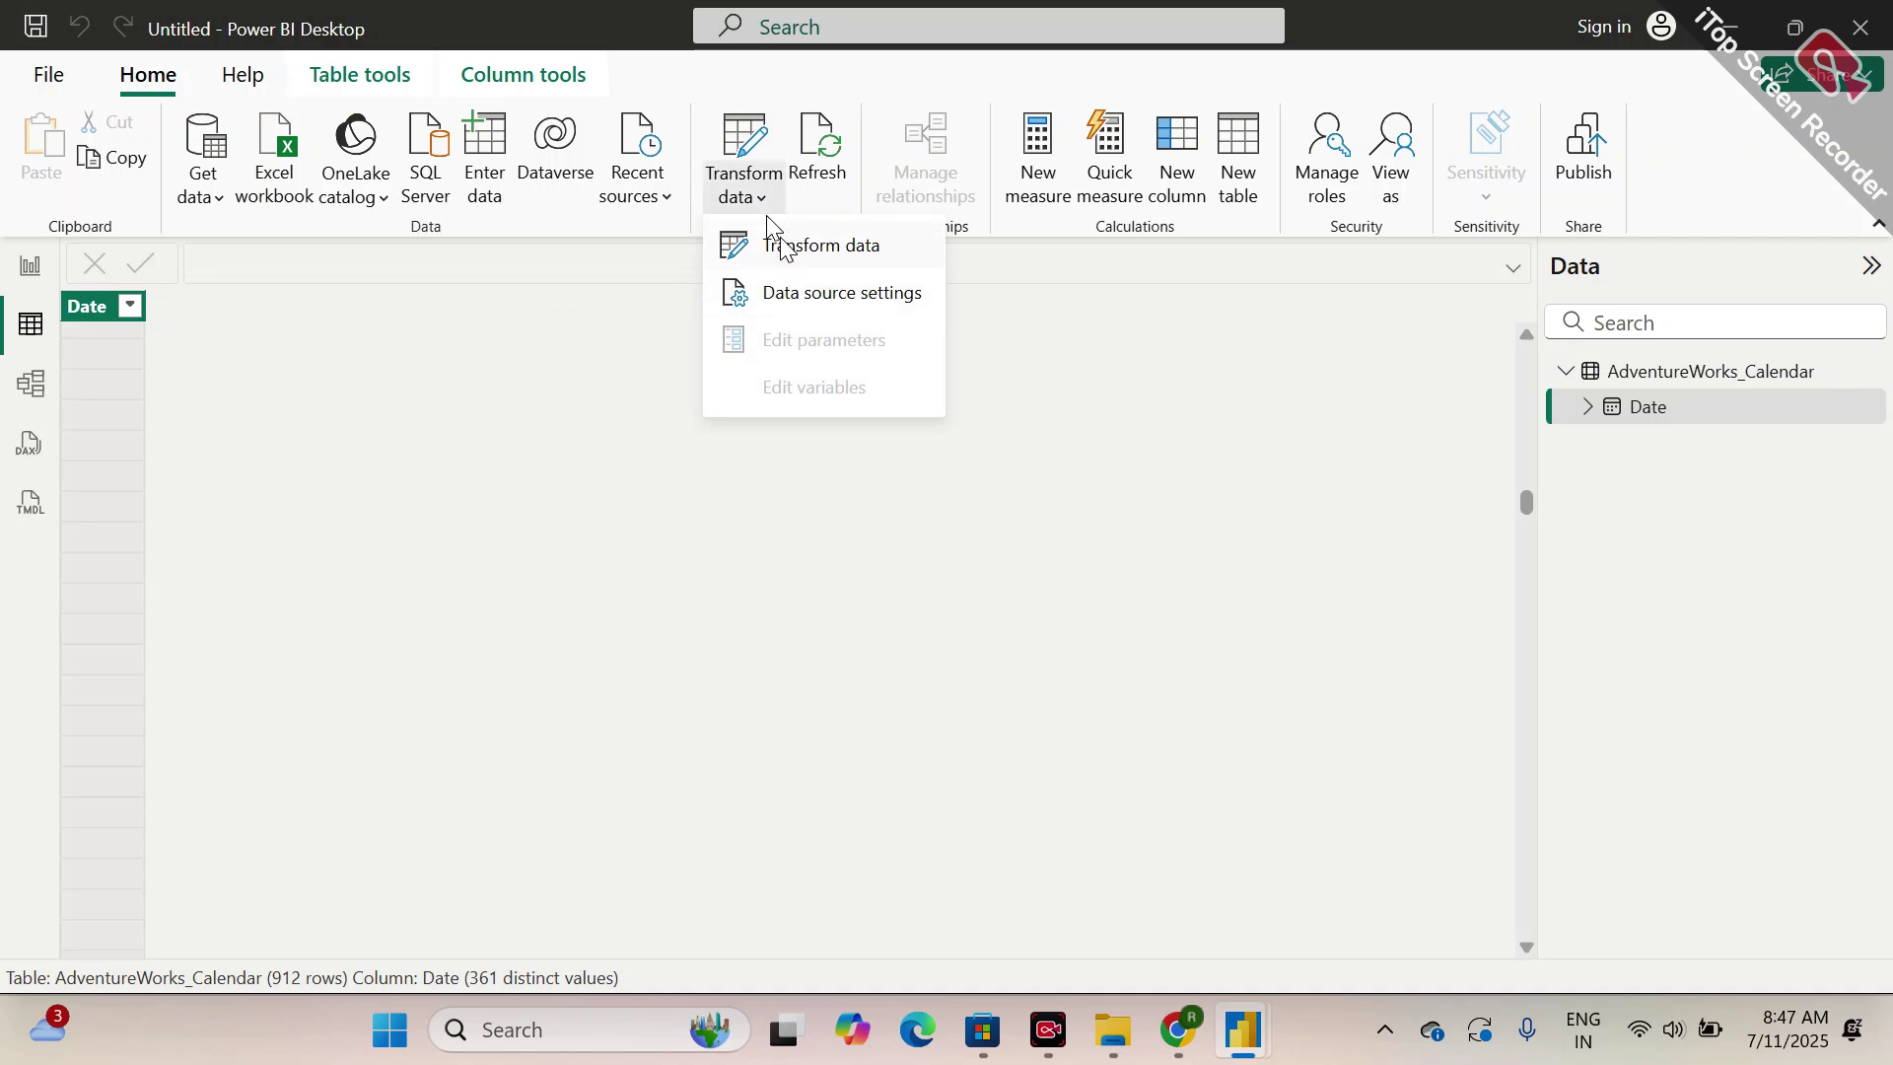
click(834, 255)
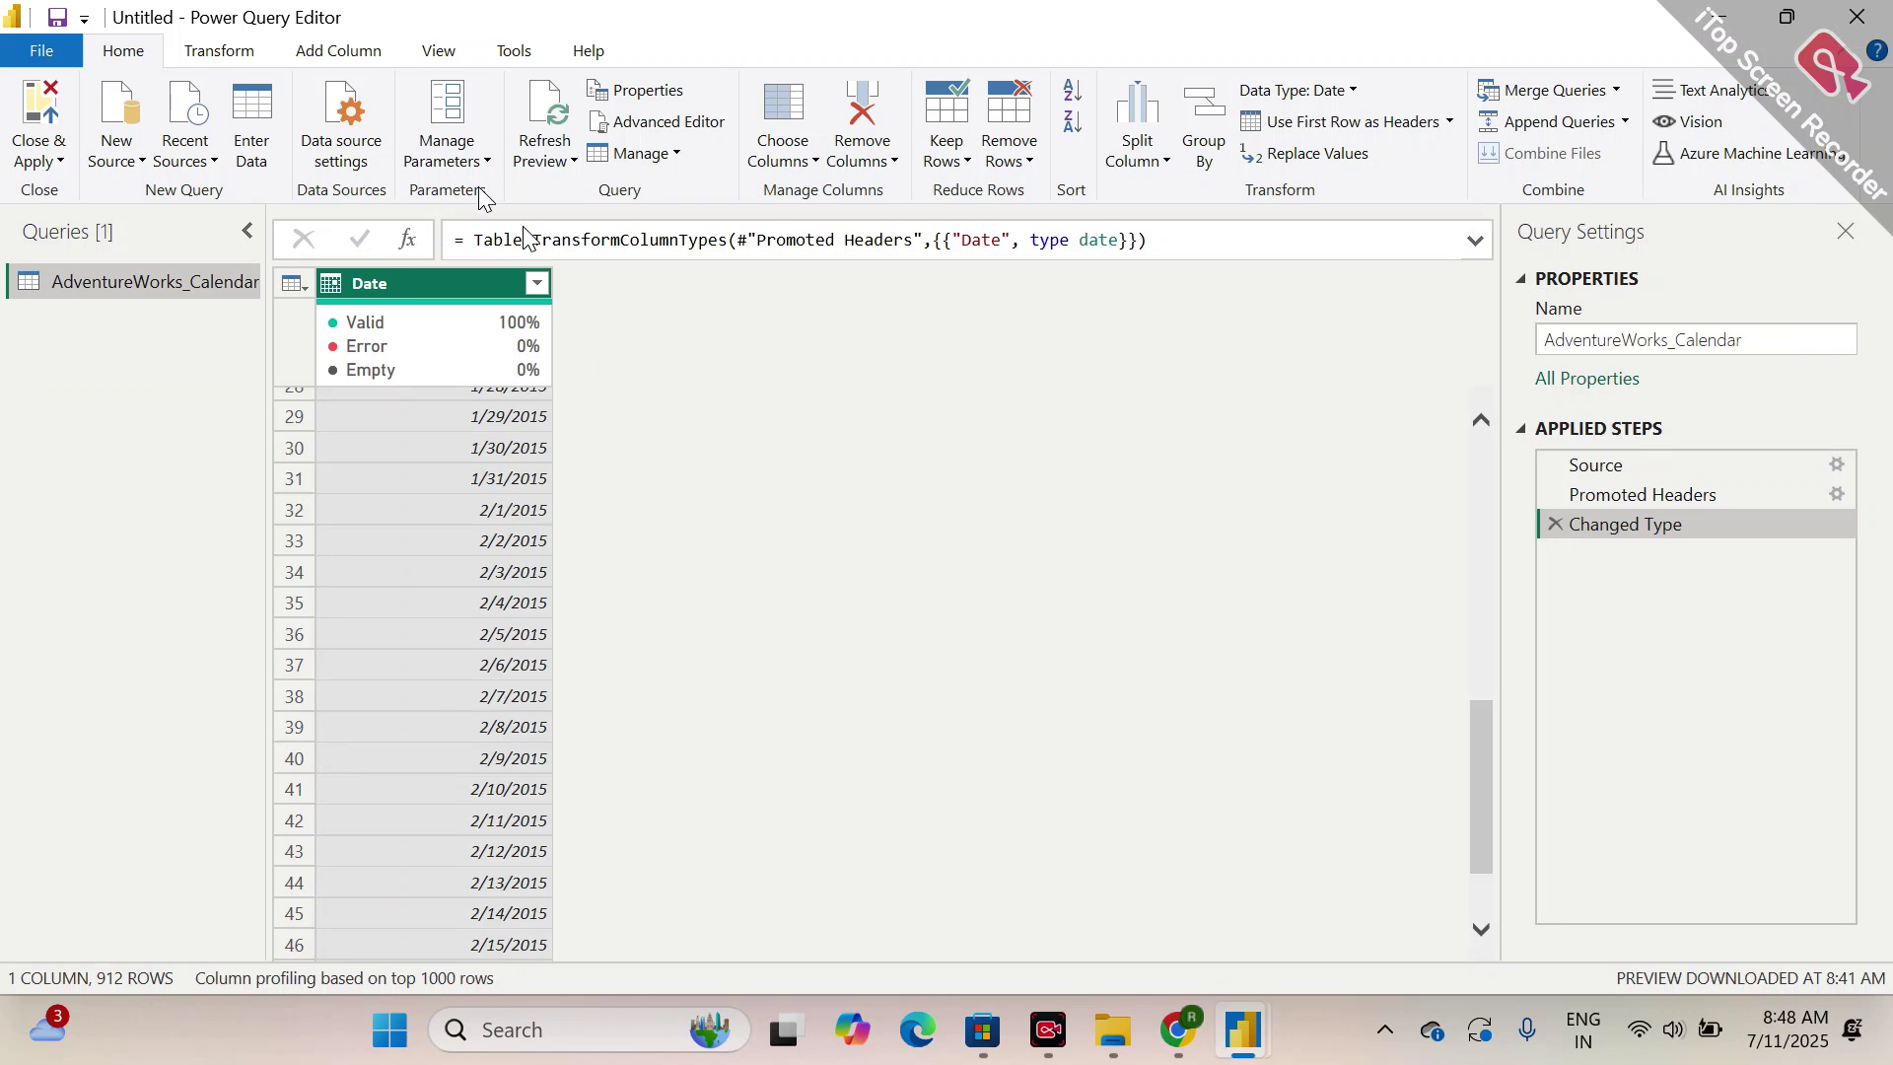
scroll(530, 702, up, 9)
scroll(530, 702, down, 19)
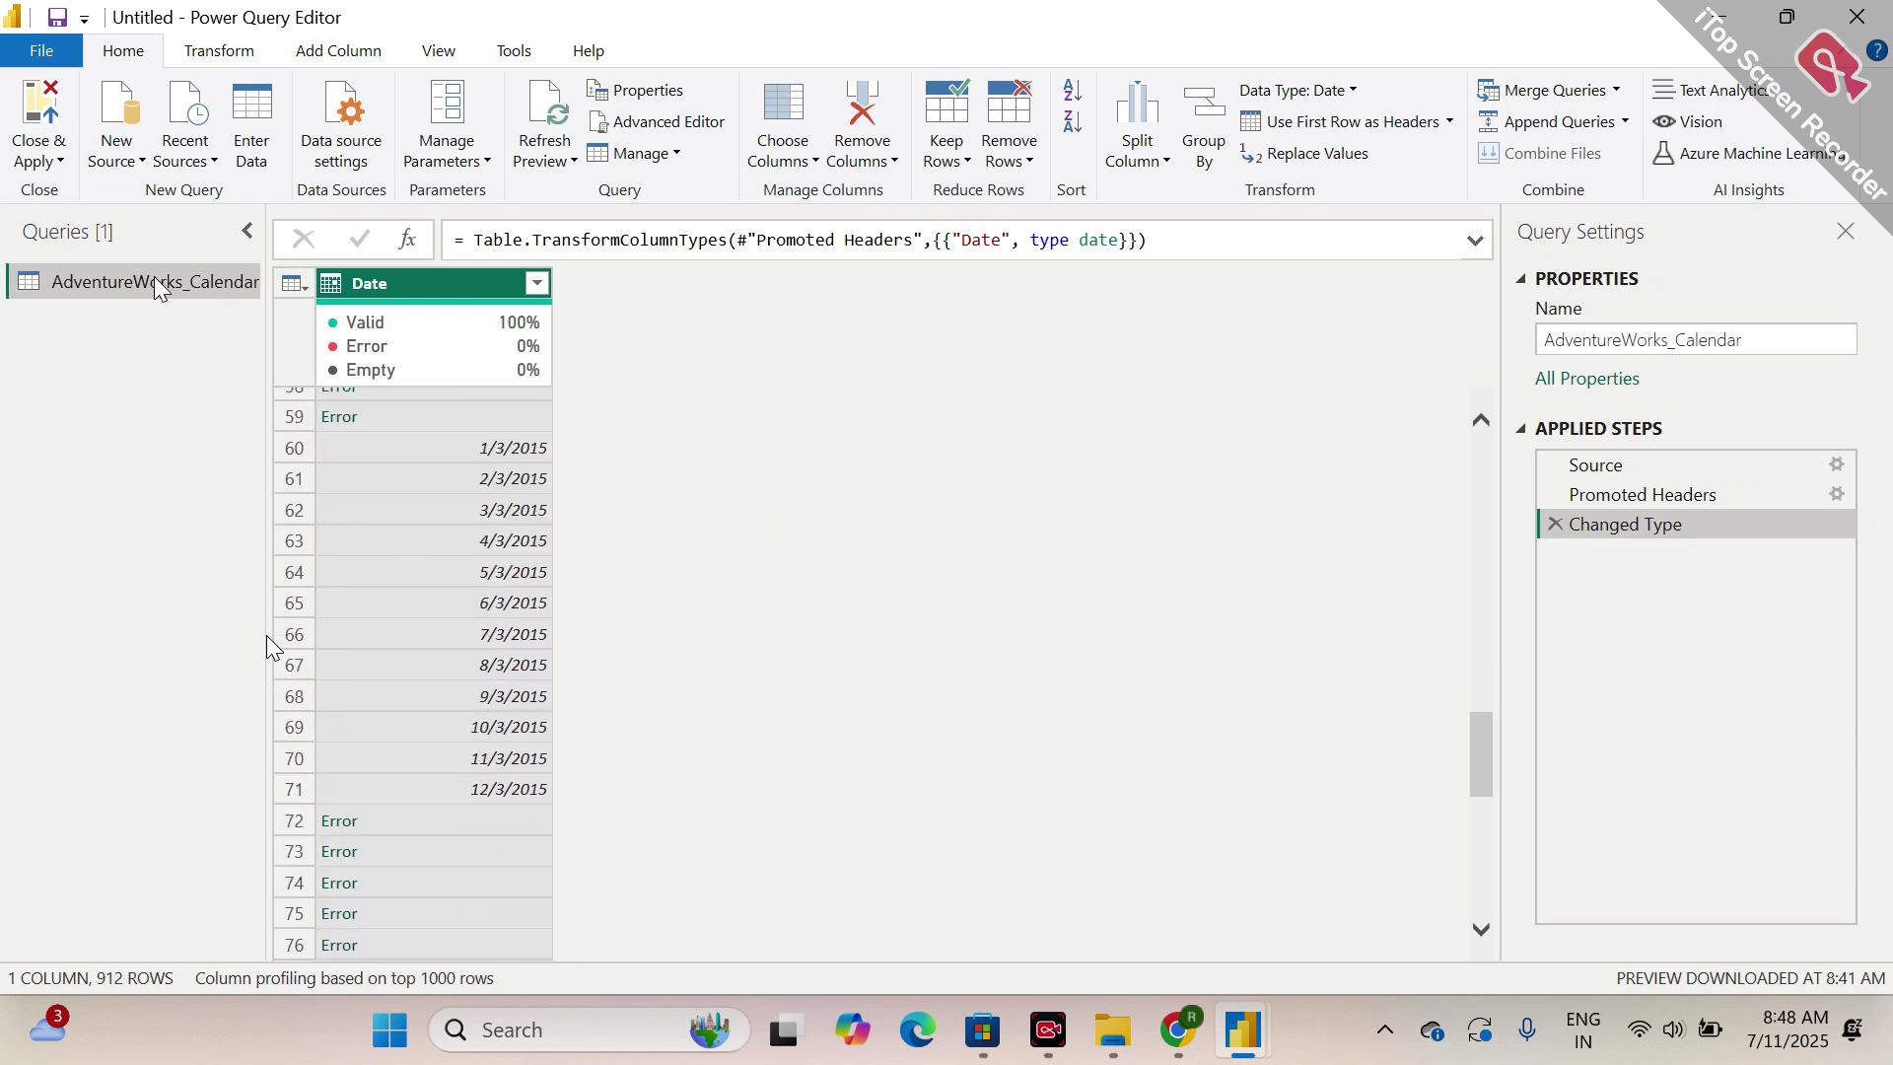
- Examine the calendar query's dates at the Promoted Headers and Source steps to compare their original text format
click(1631, 496)
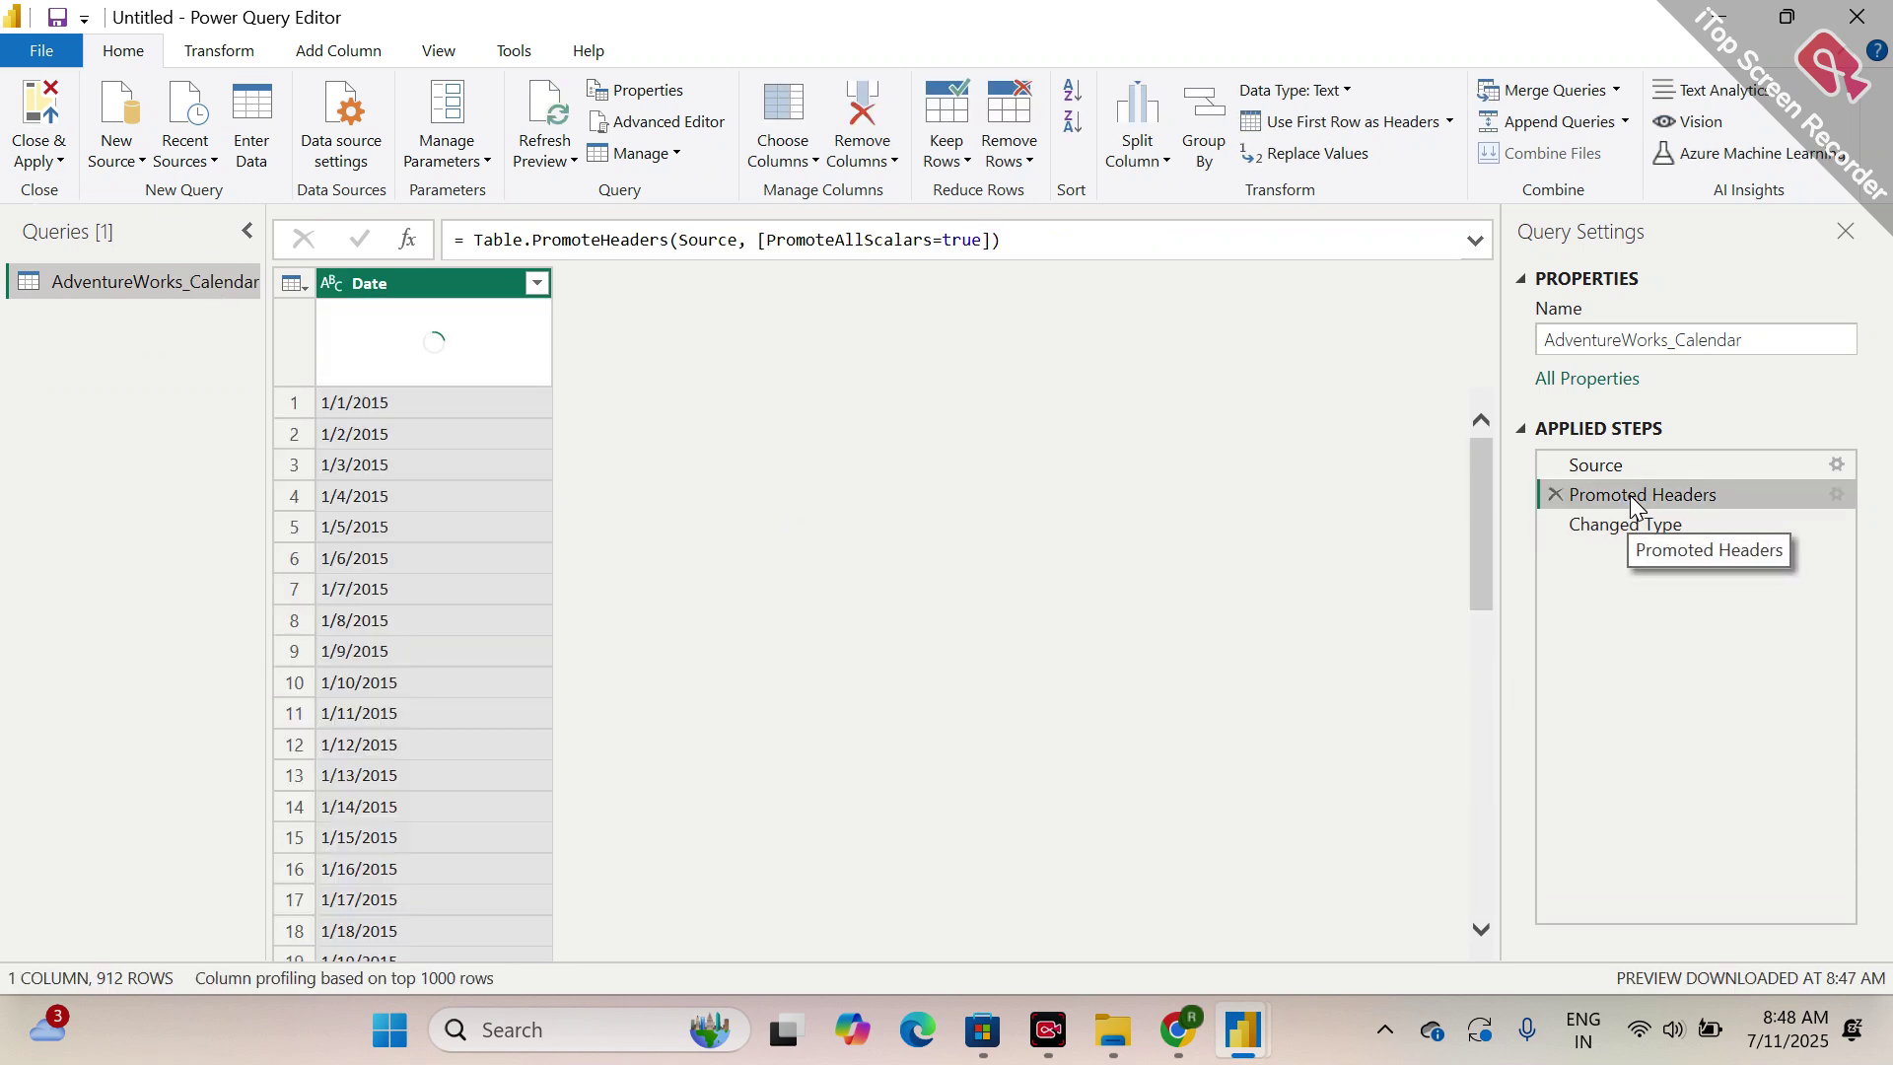
click(1617, 465)
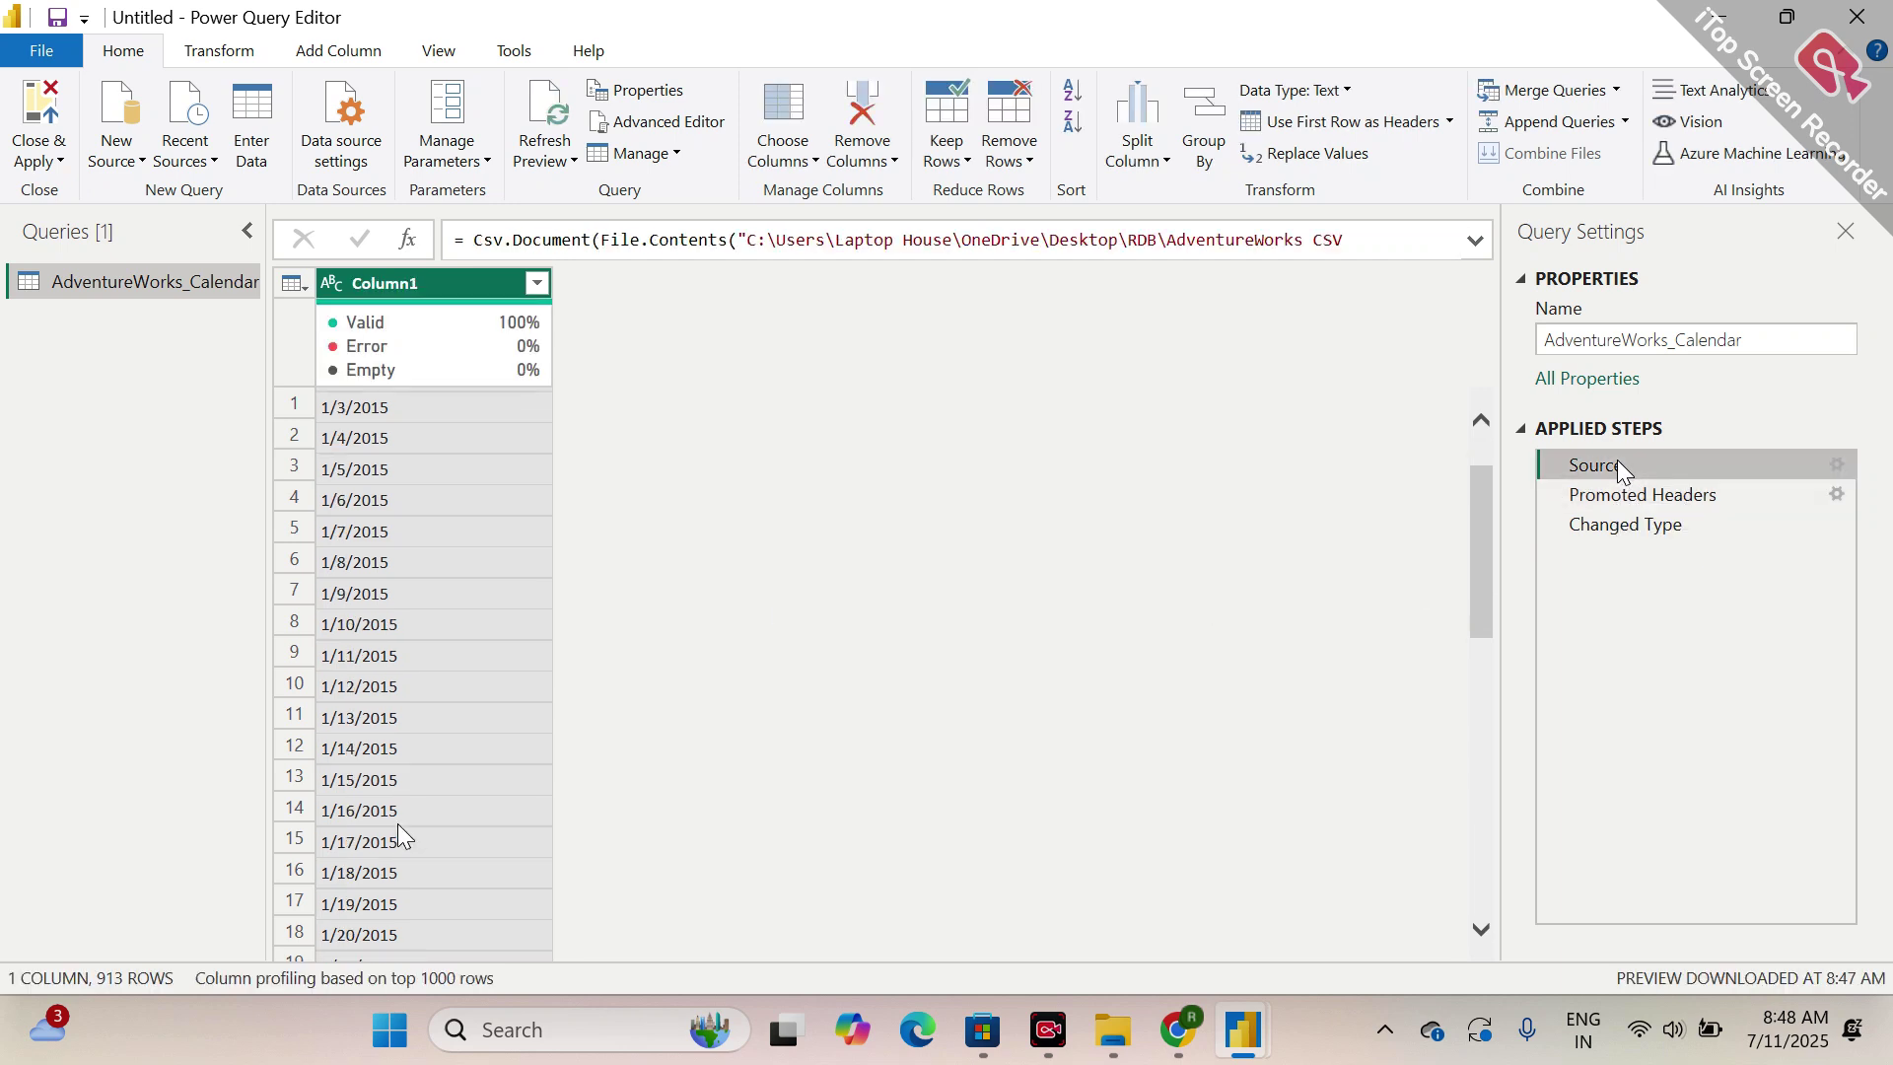
scroll(399, 833, down, 20)
scroll(399, 833, down, 20)
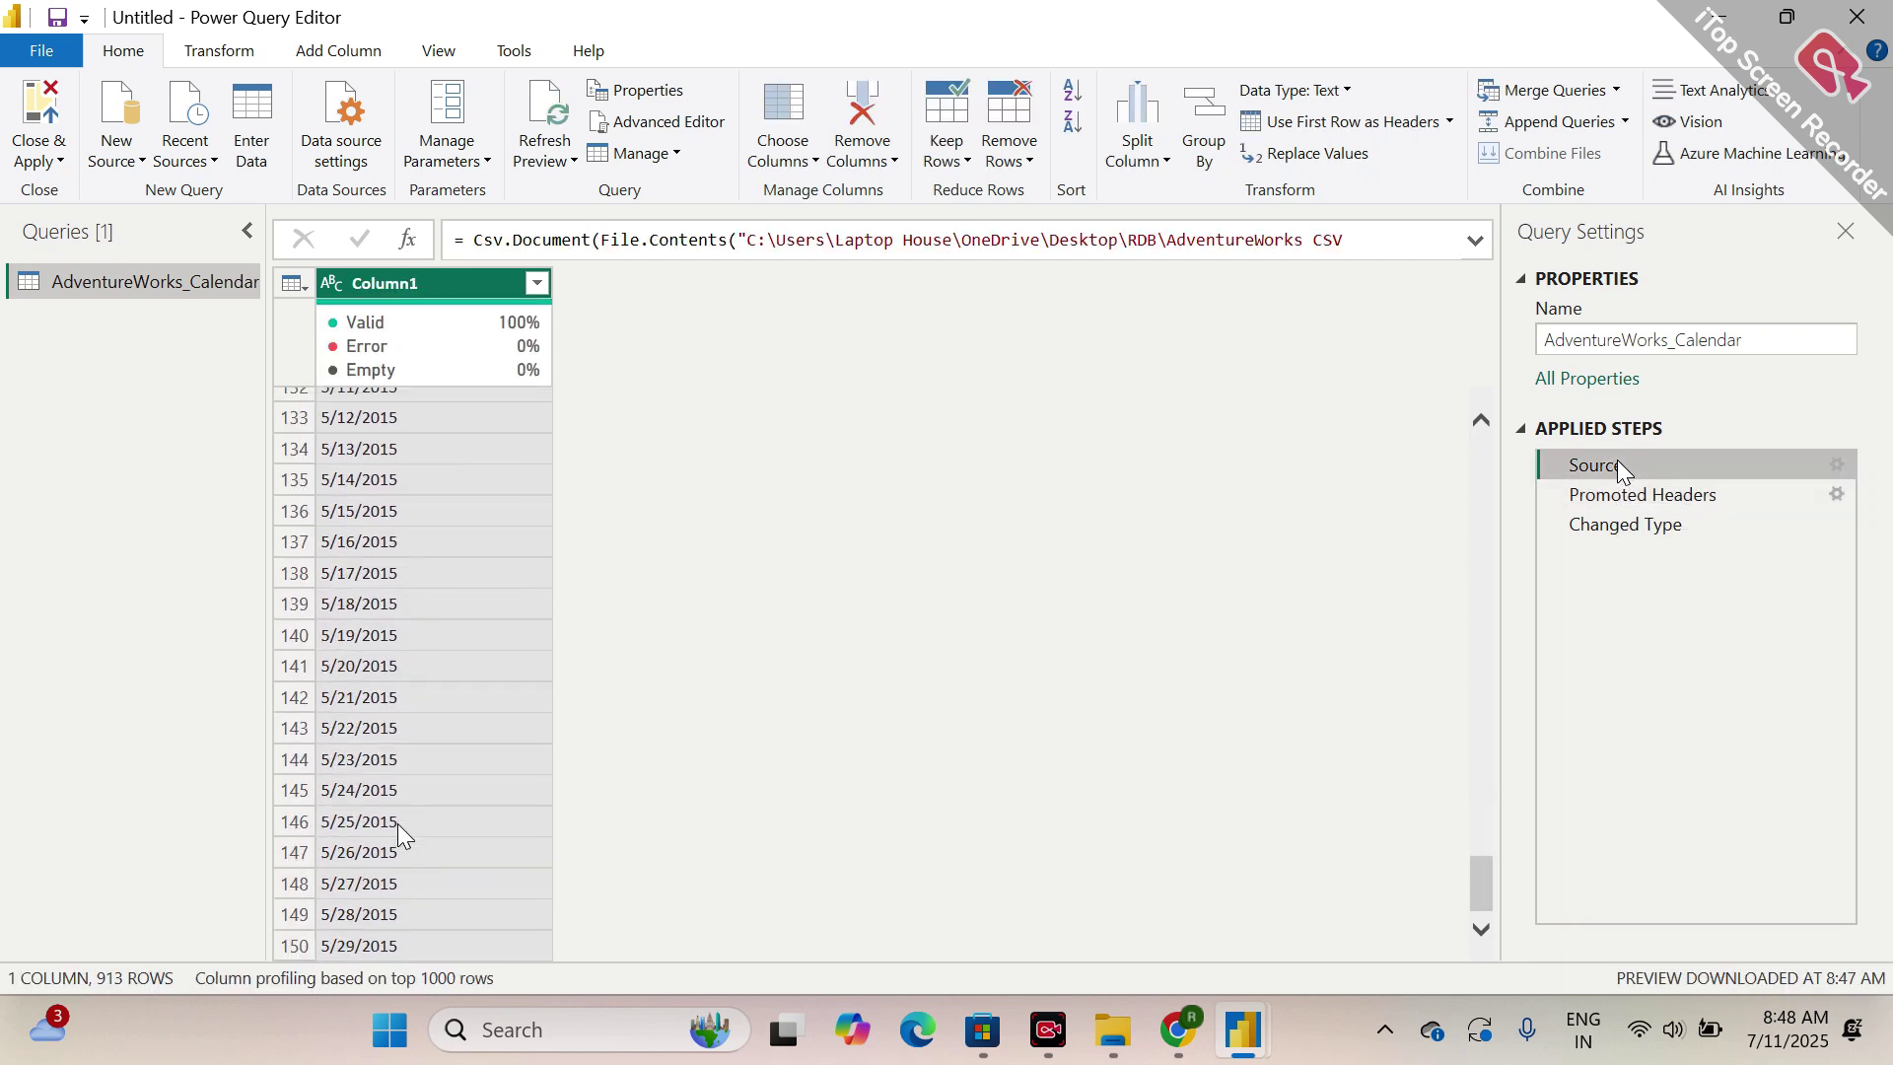
scroll(399, 832, down, 20)
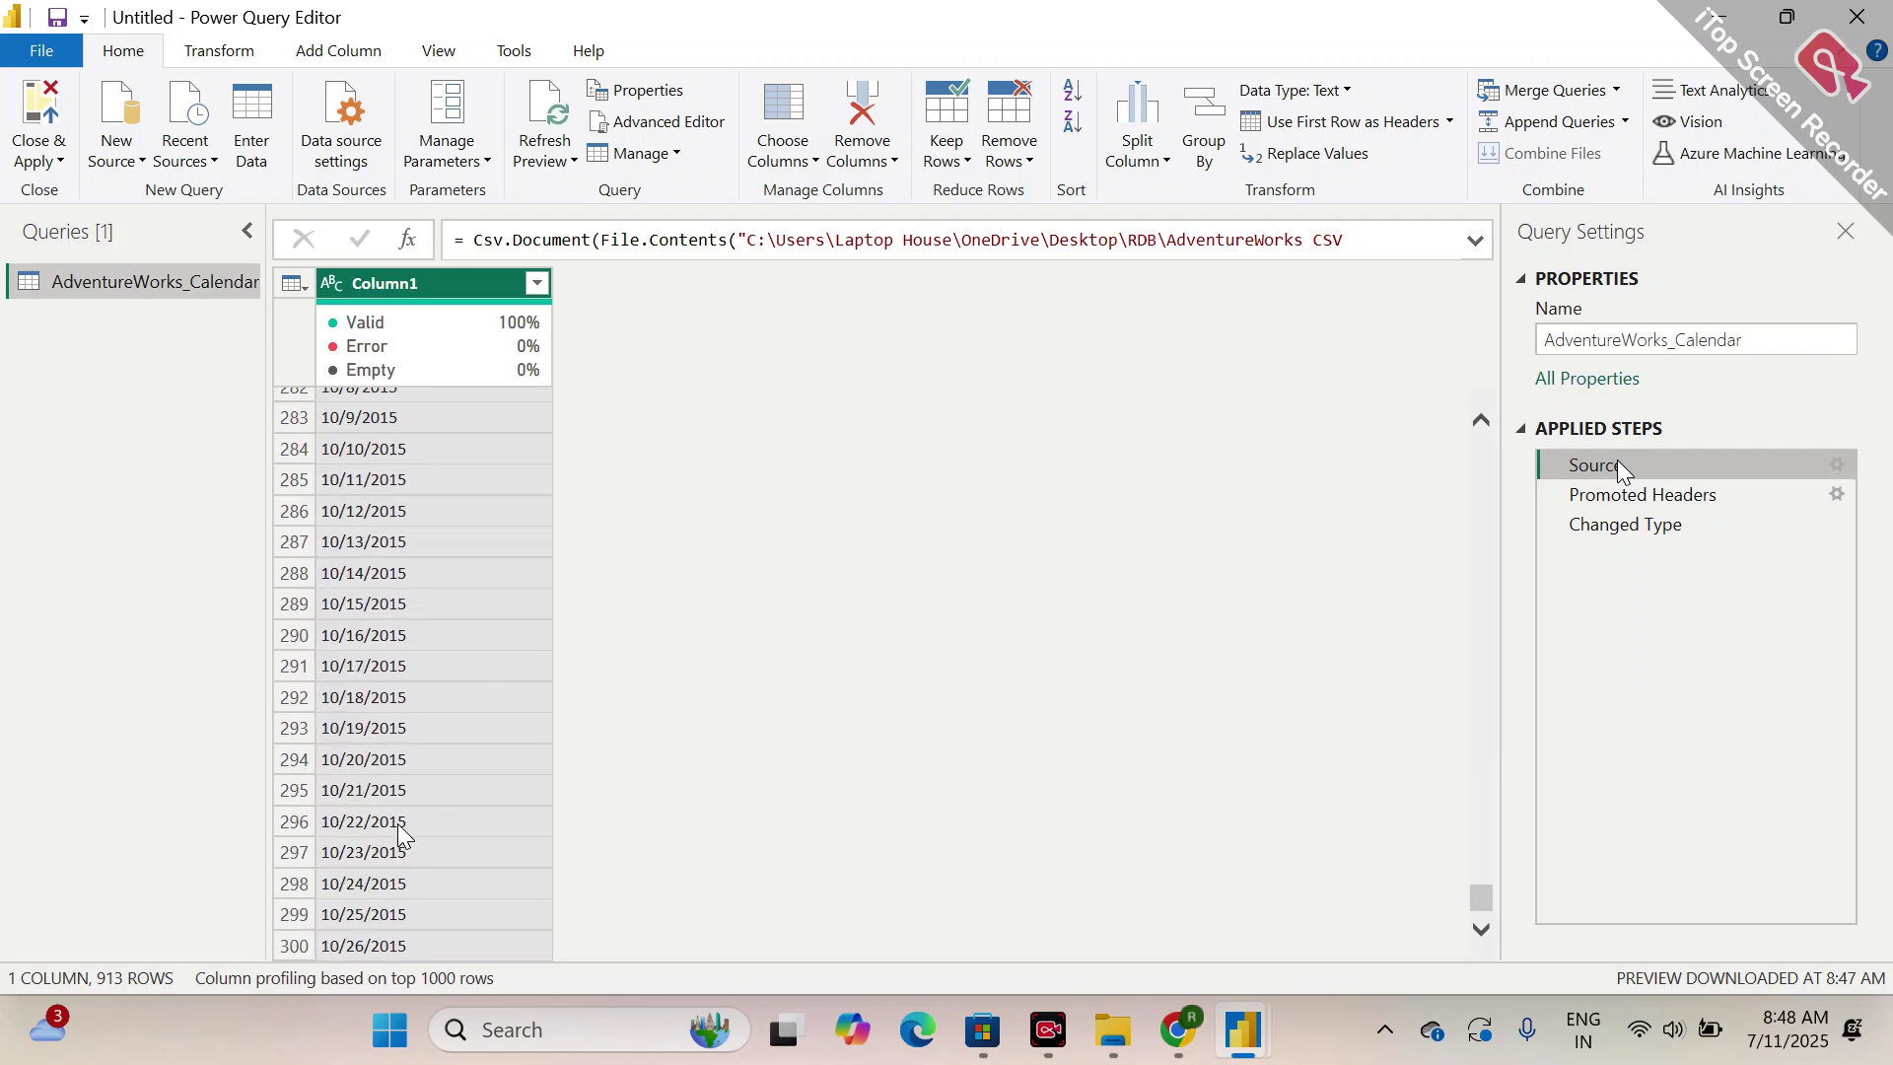
scroll(399, 832, down, 7)
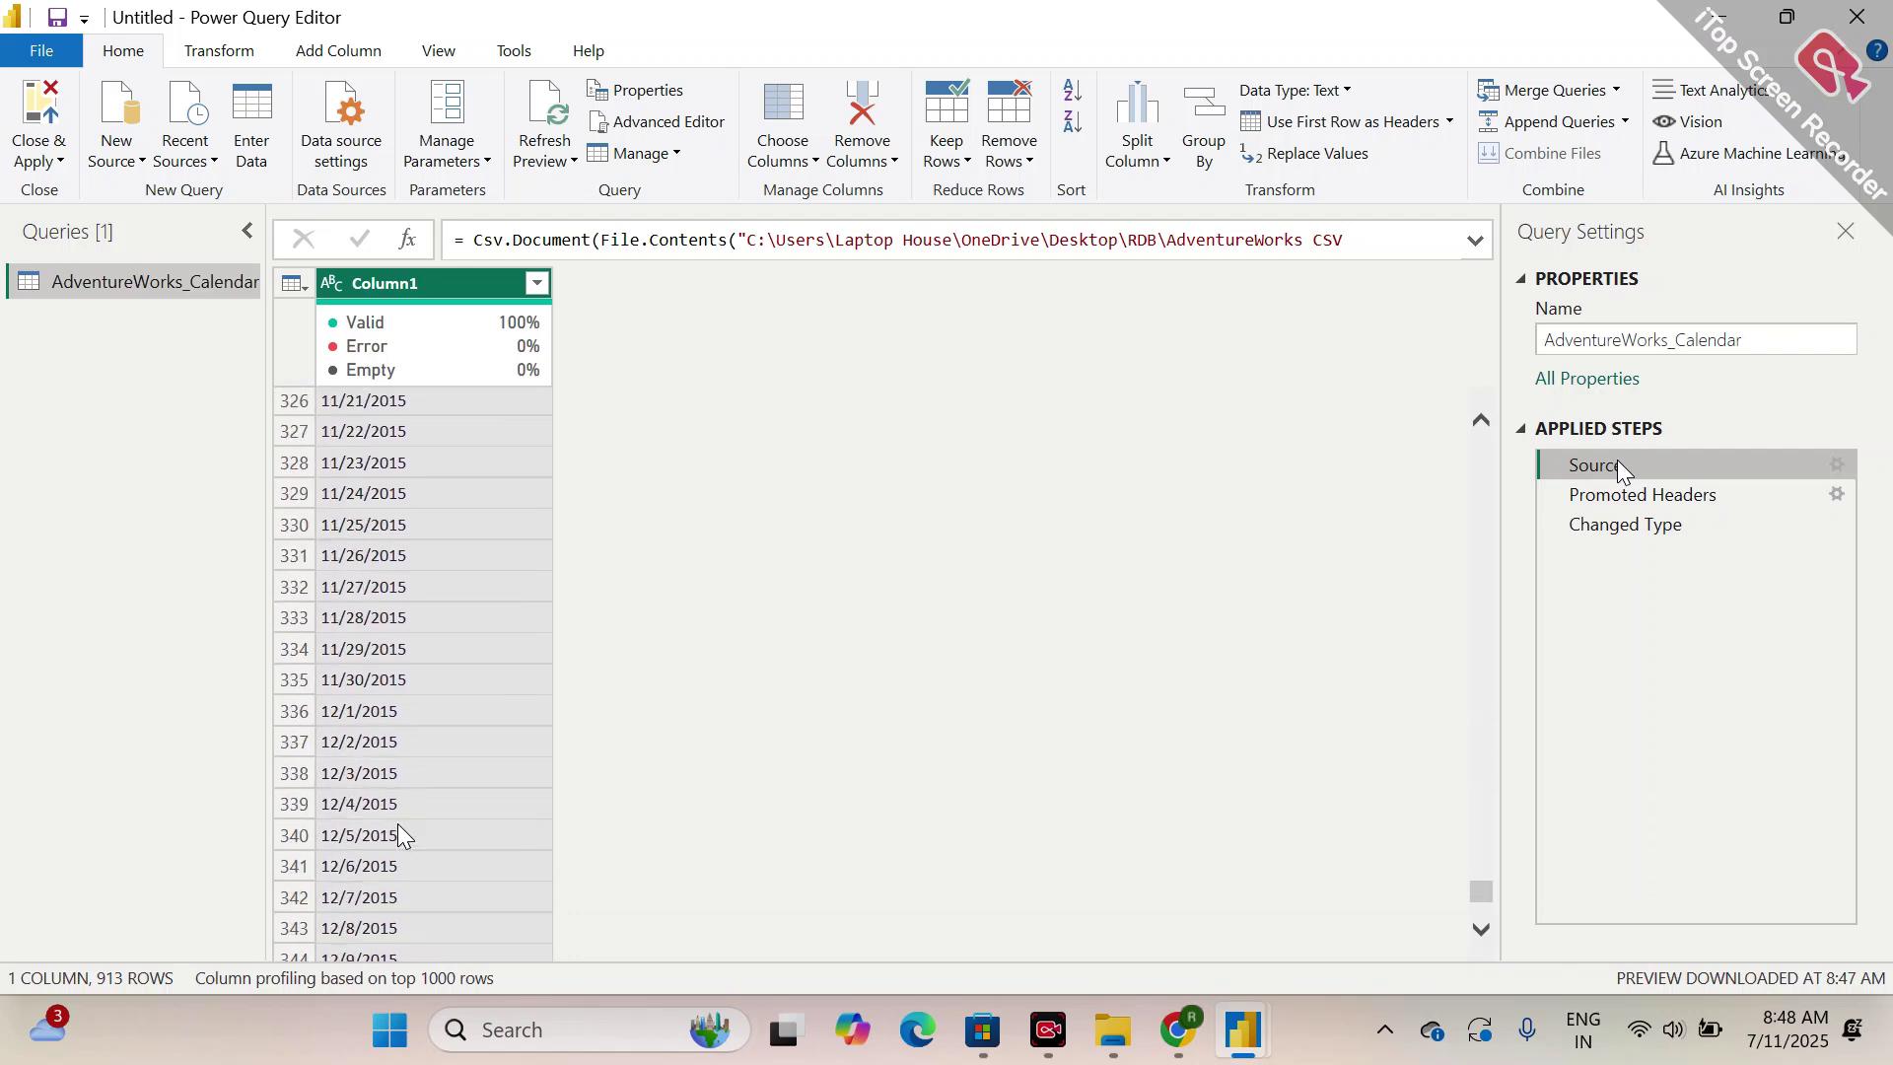
scroll(399, 833, down, 2)
scroll(399, 833, up, 2)
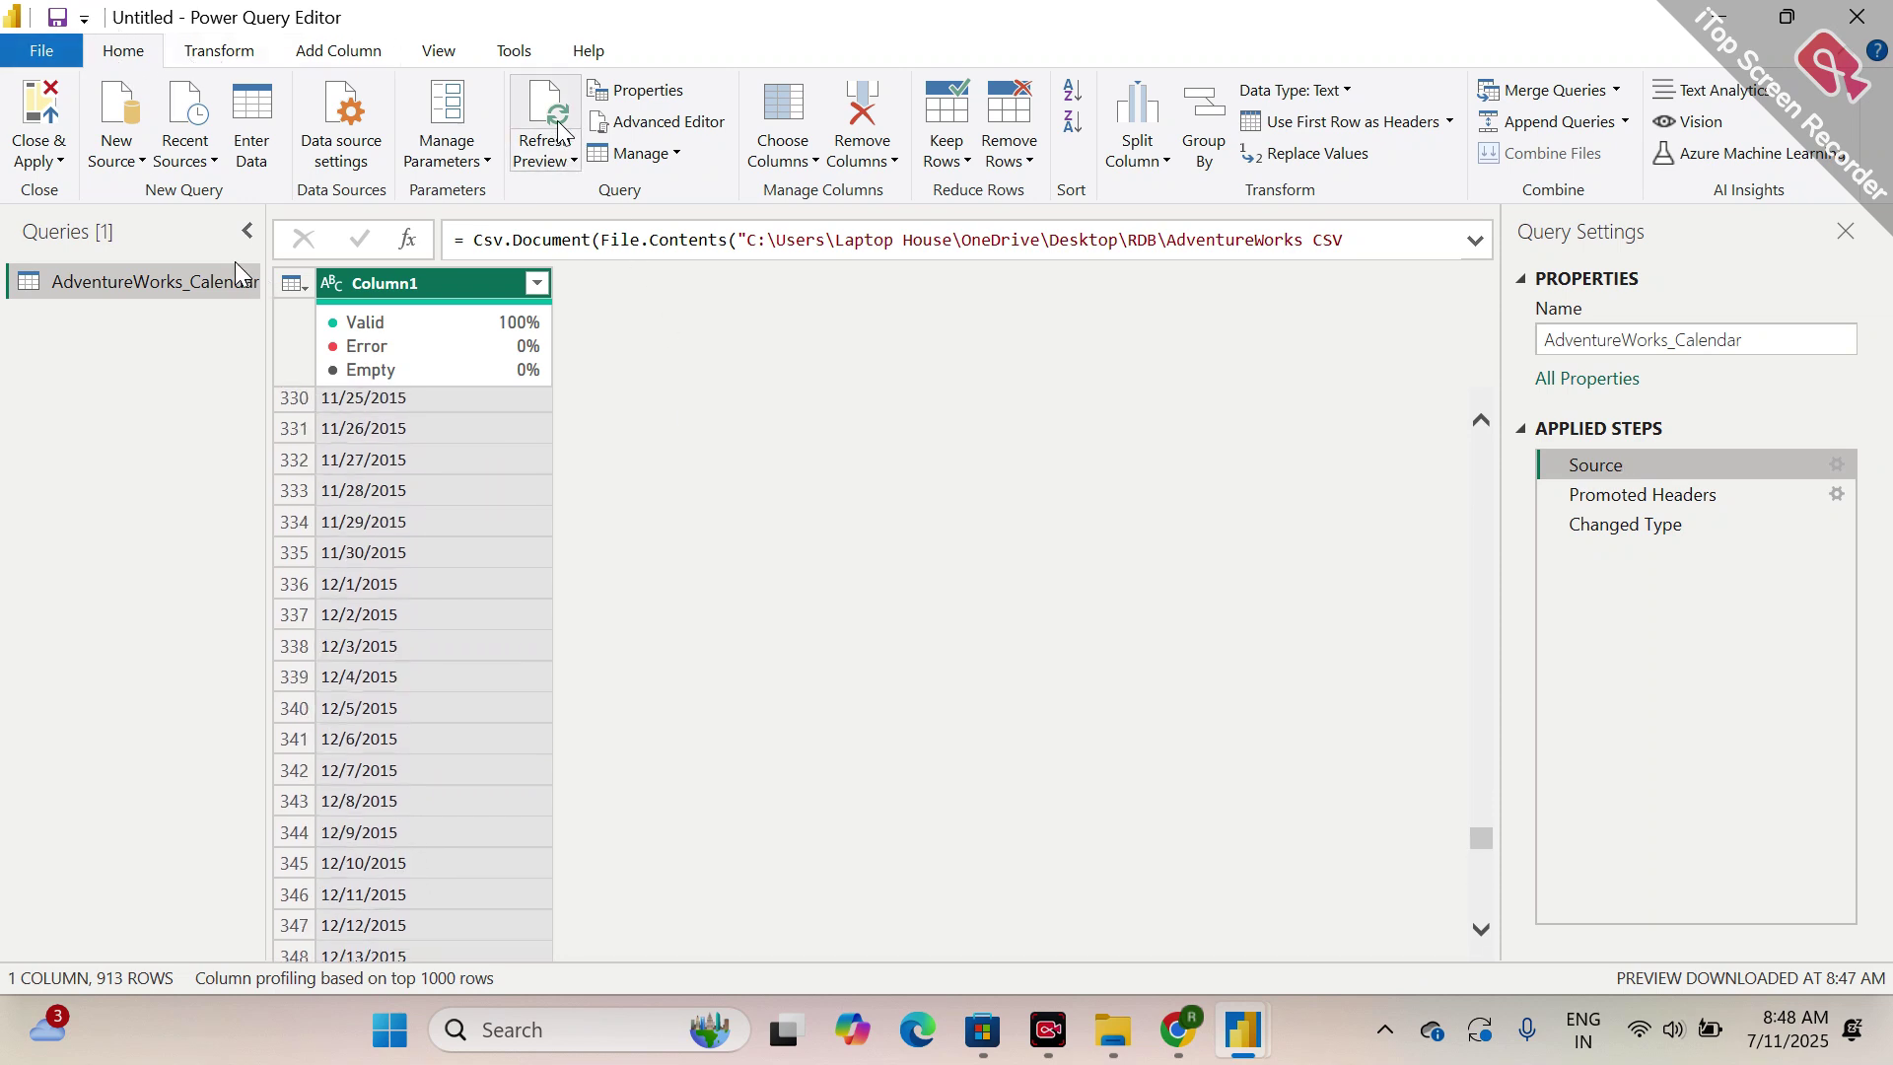
- Refresh the preview of the AdventureWorks_Calendar query
click(572, 160)
click(608, 188)
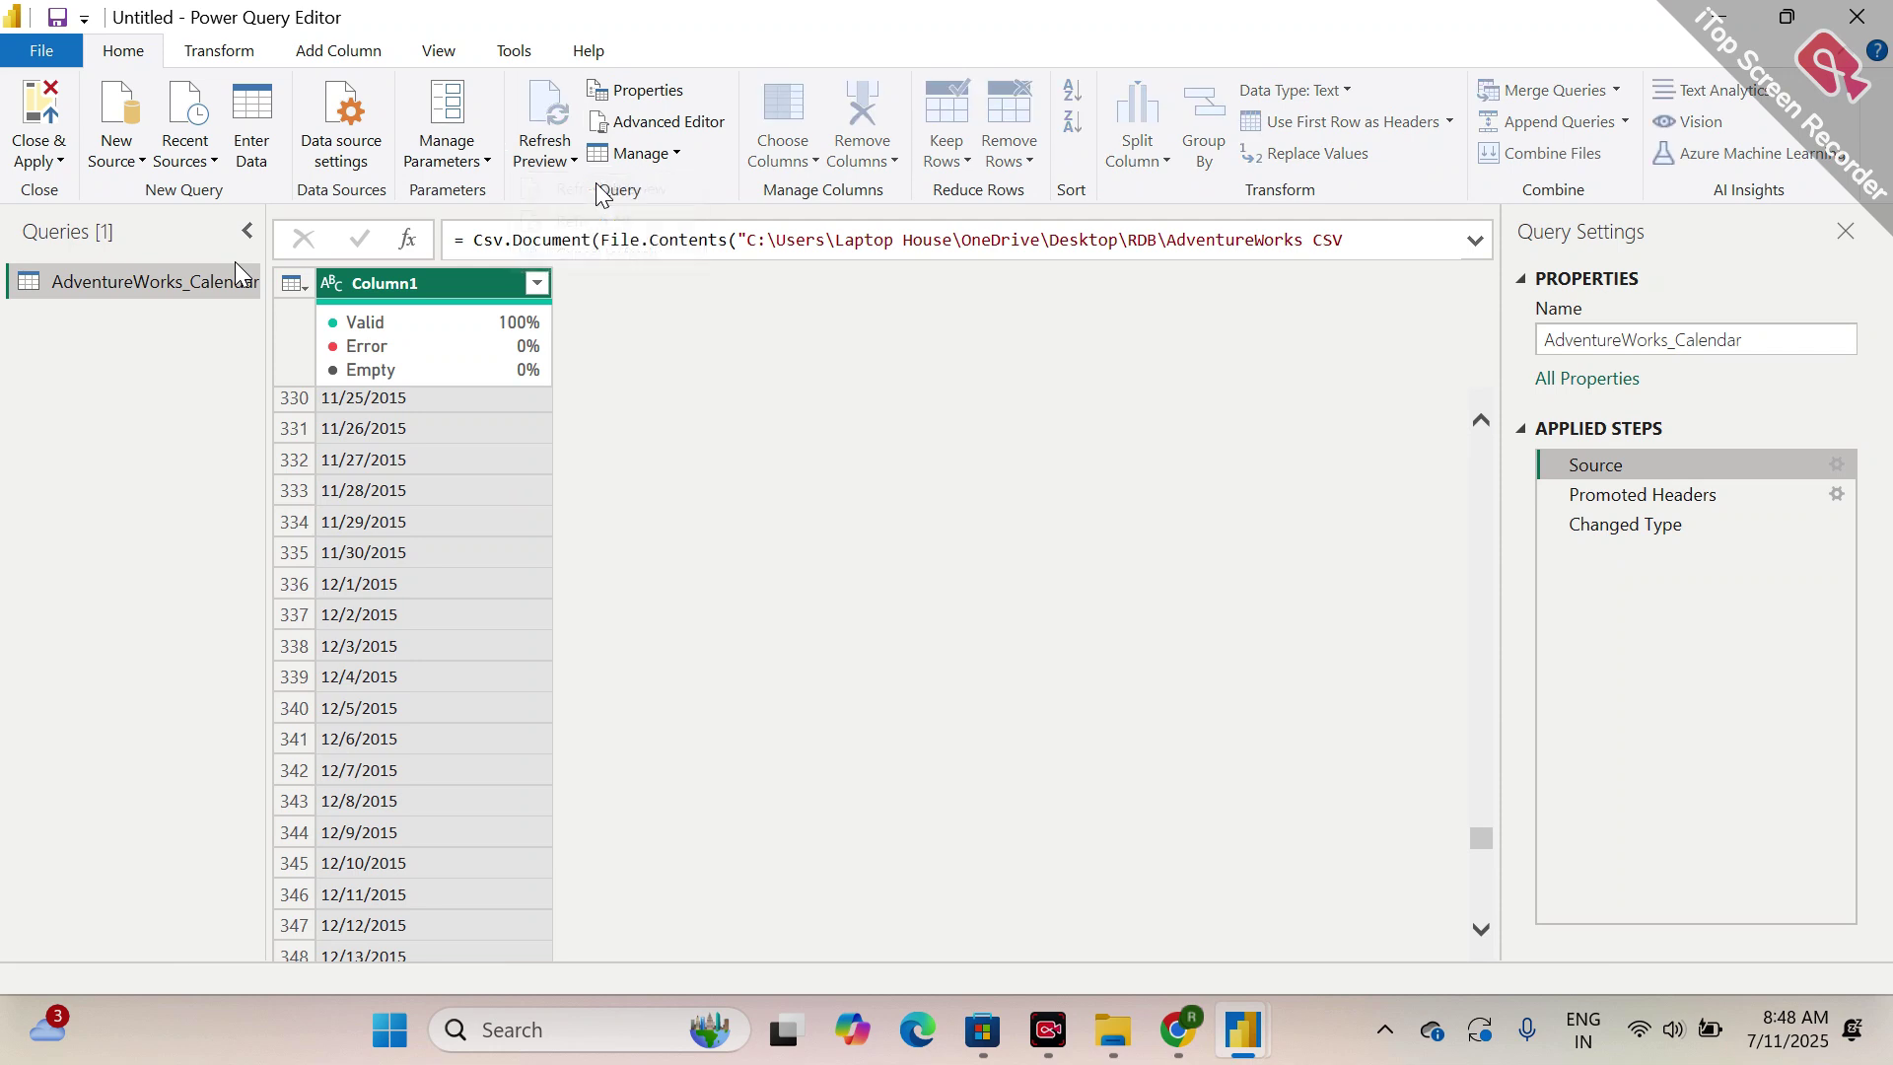
- Compare the calendar query's date rows at the Source step with those at the Changed Type step
scroll(433, 711, down, 18)
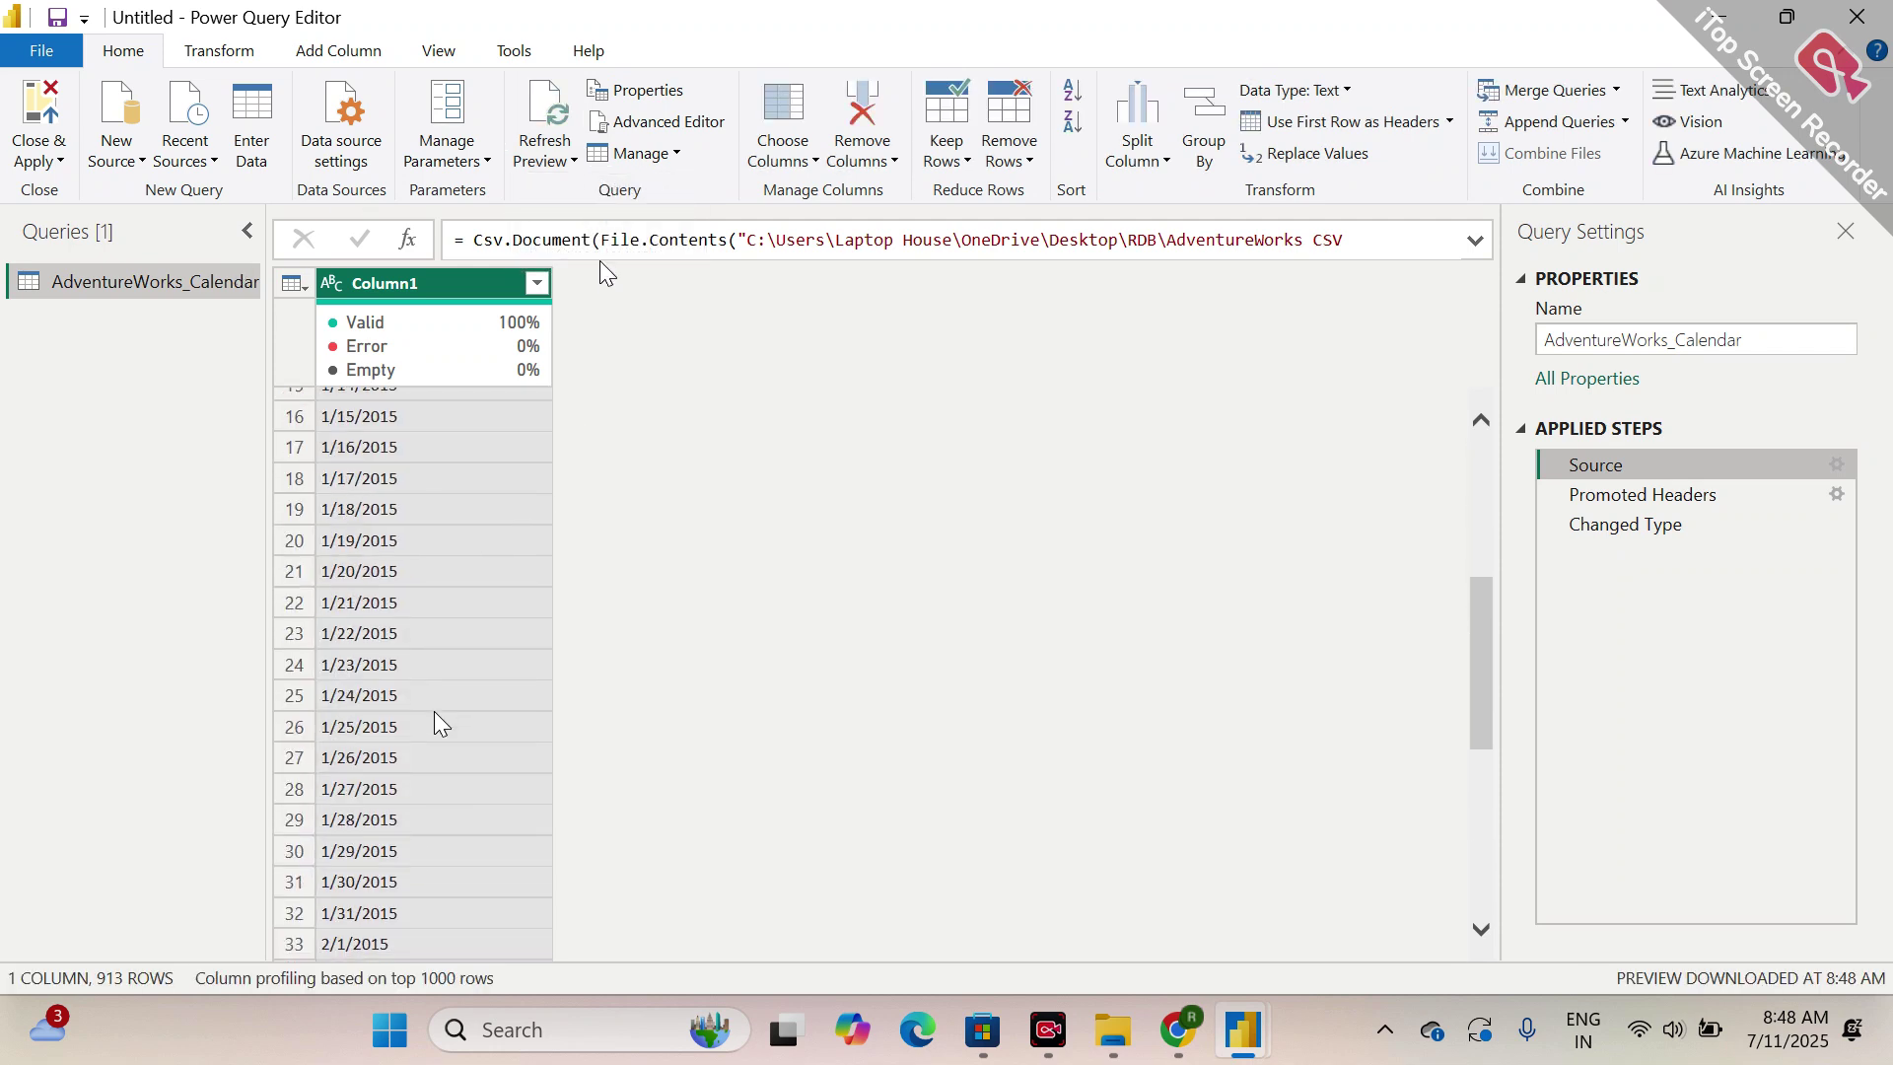
scroll(436, 722, down, 8)
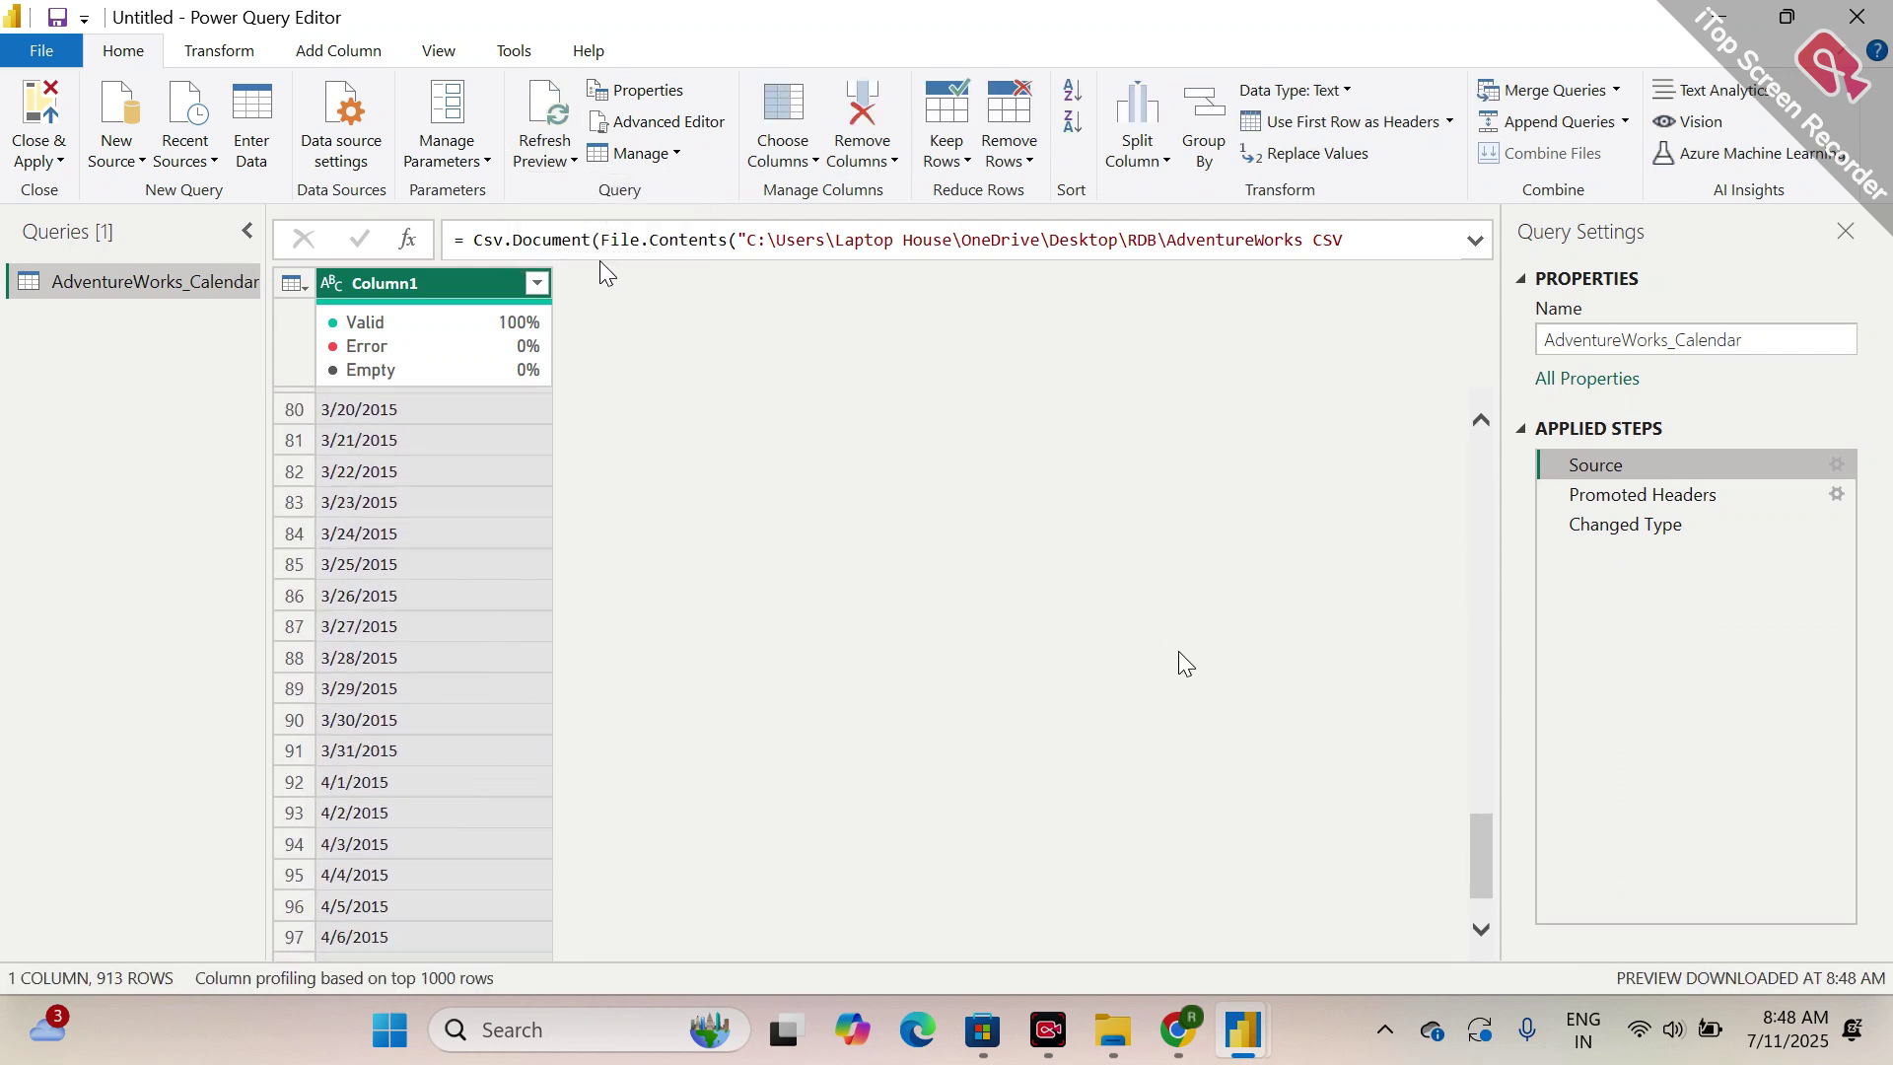
click(1670, 514)
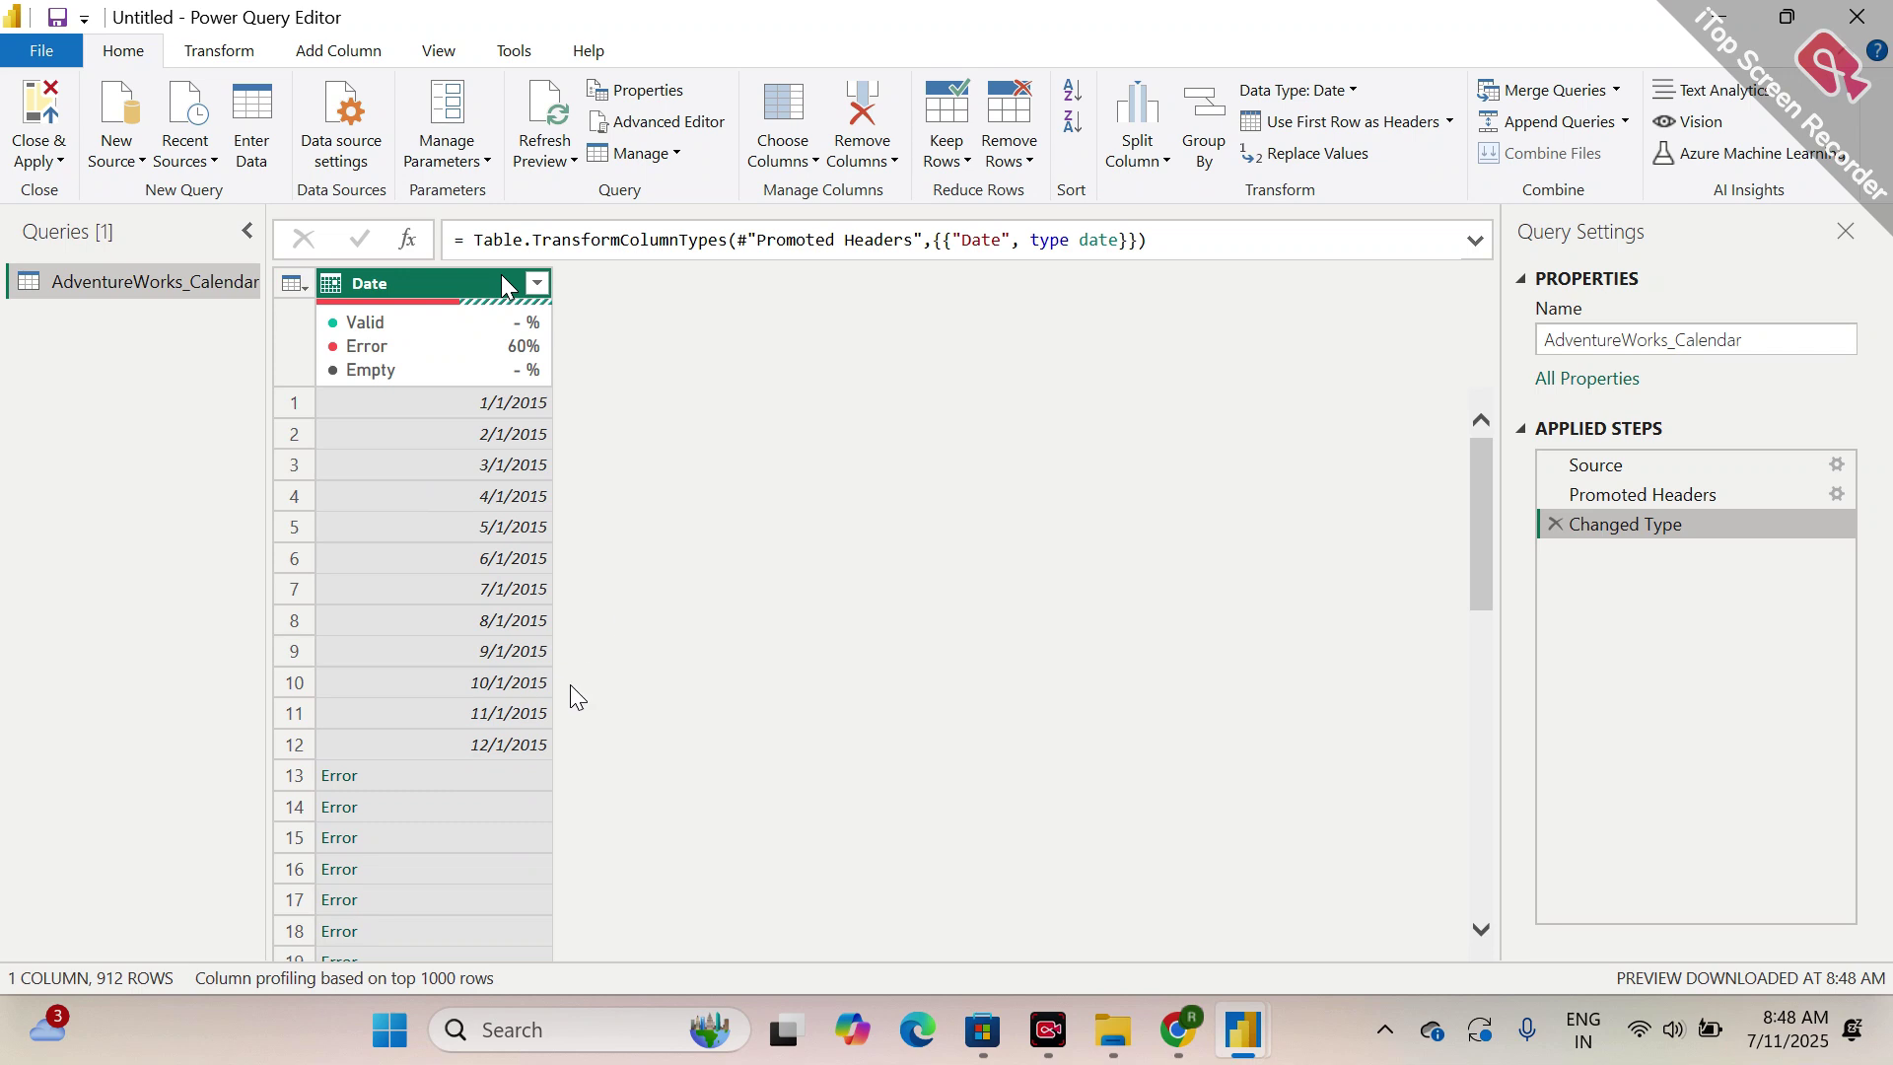
scroll(569, 685, down, 2)
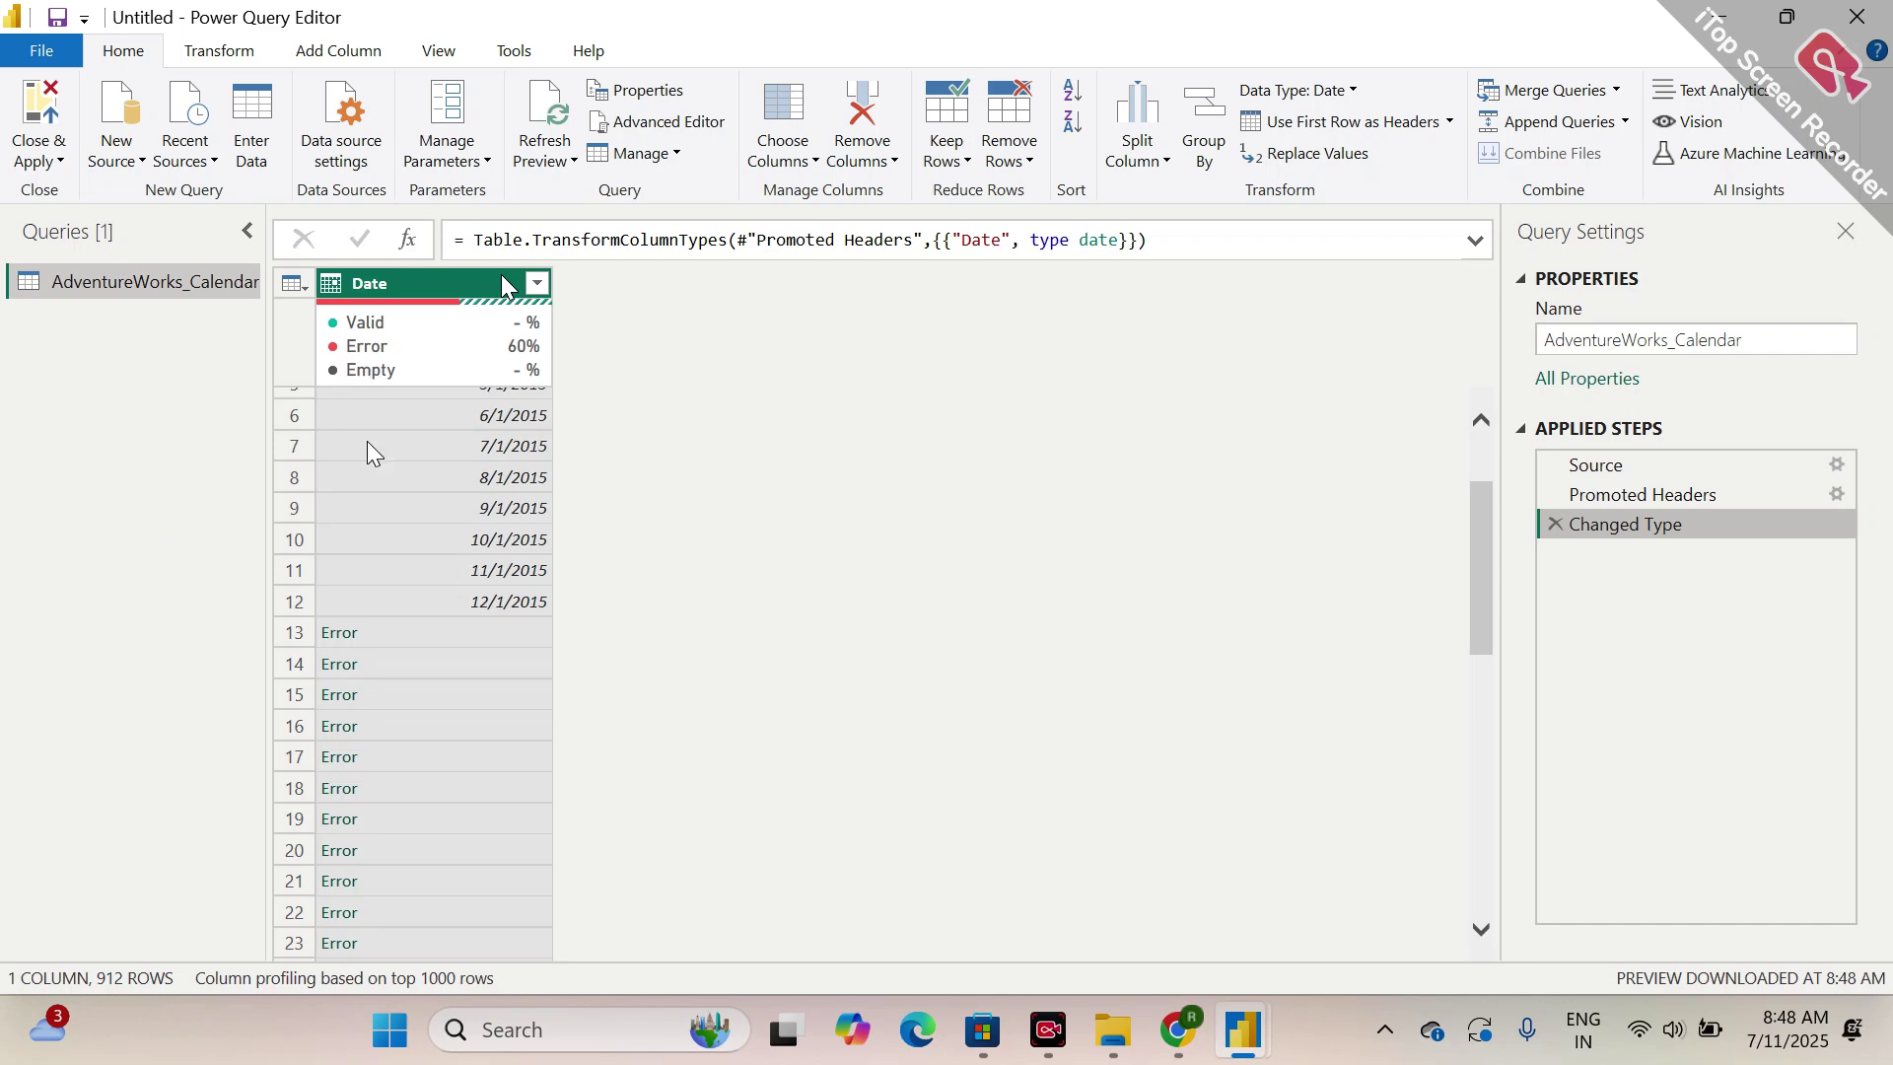
scroll(503, 547, up, 1)
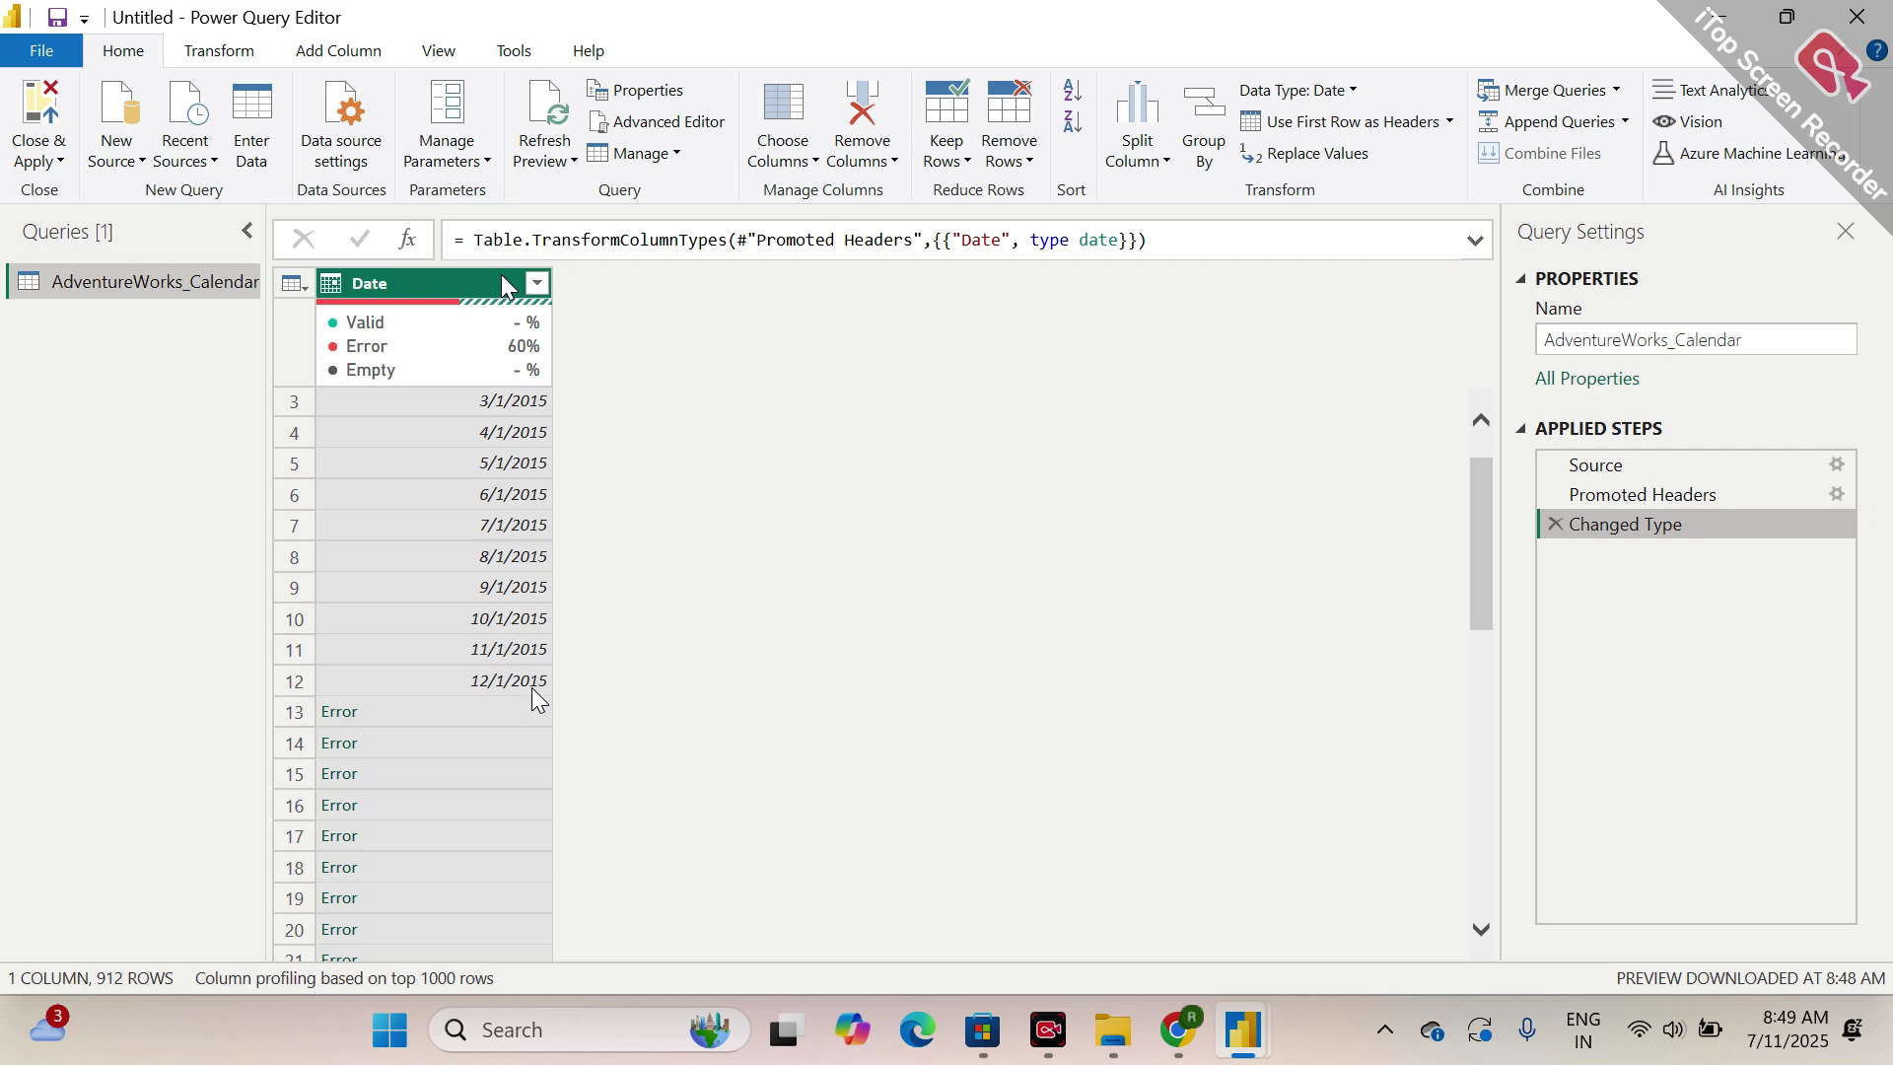
- Inspect the error details of the Date value in row 13 at the Changed Type step
click(428, 713)
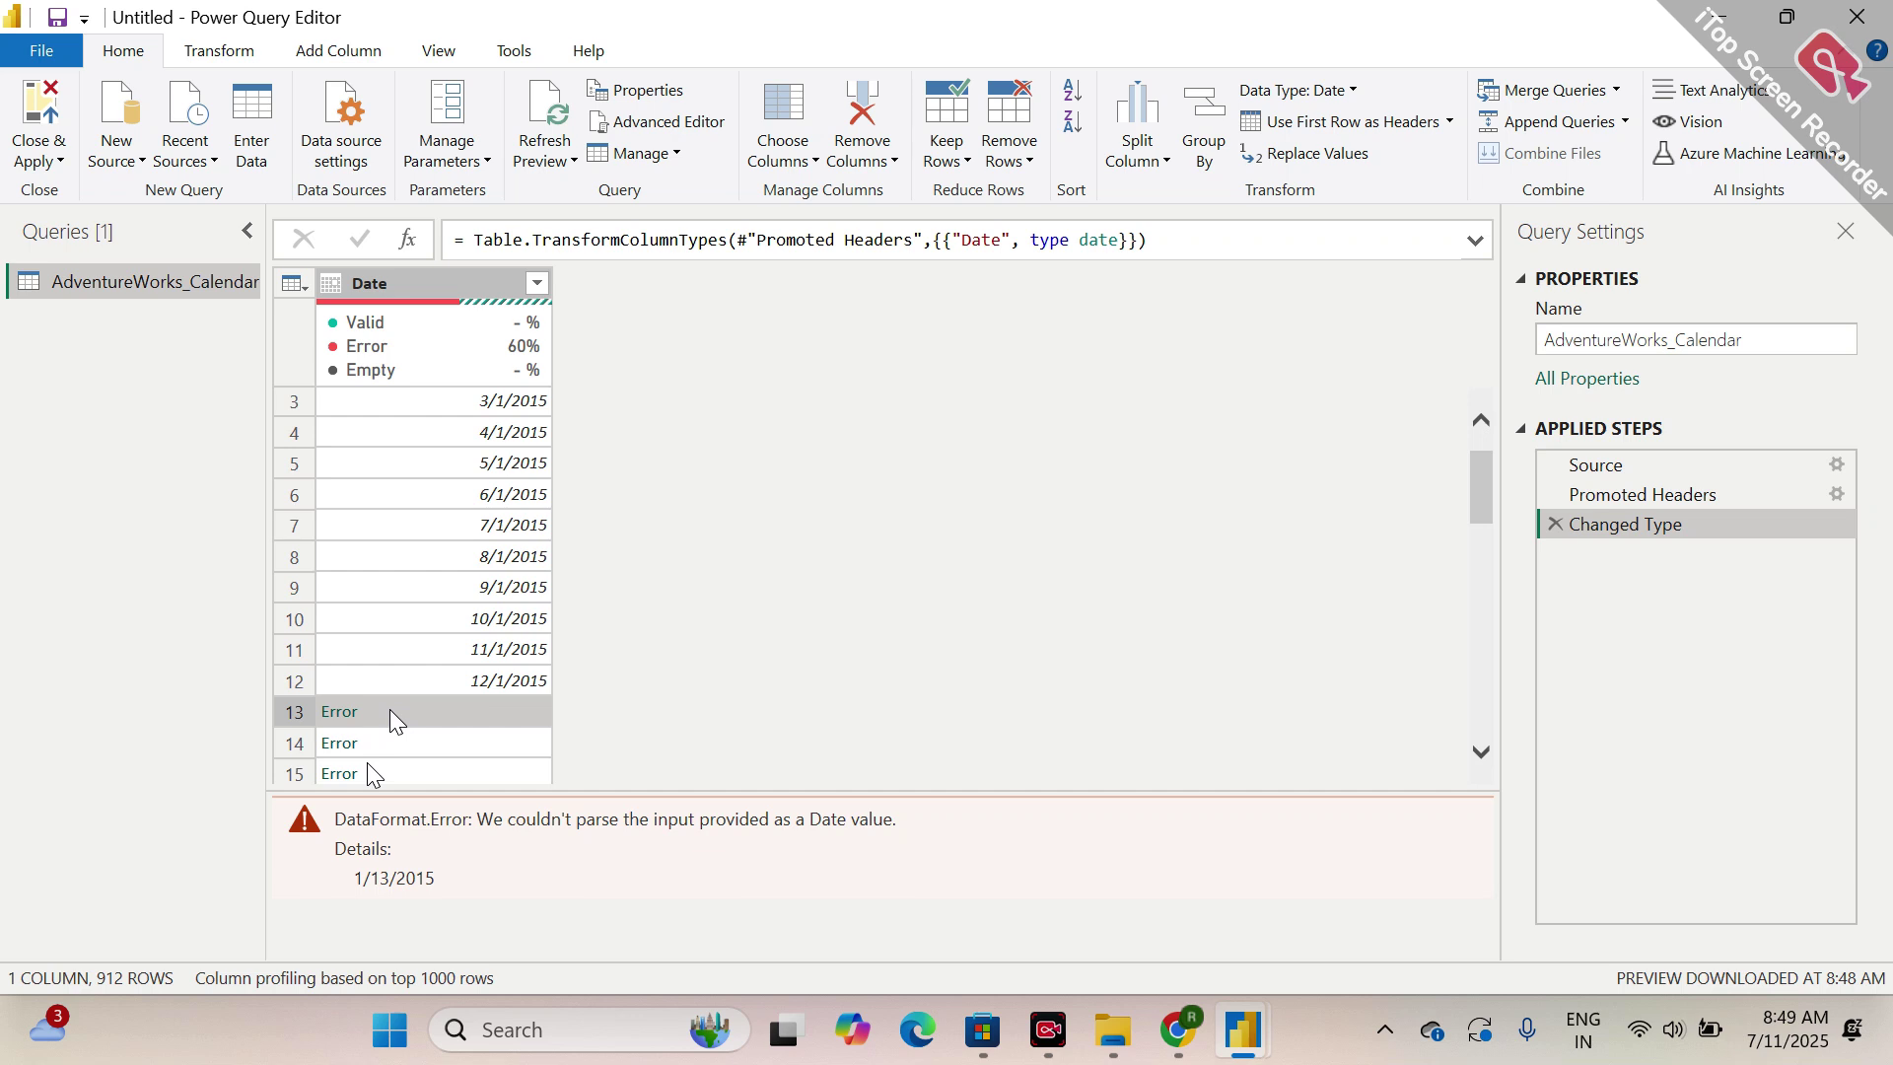
scroll(843, 567, down, 3)
scroll(843, 567, up, 3)
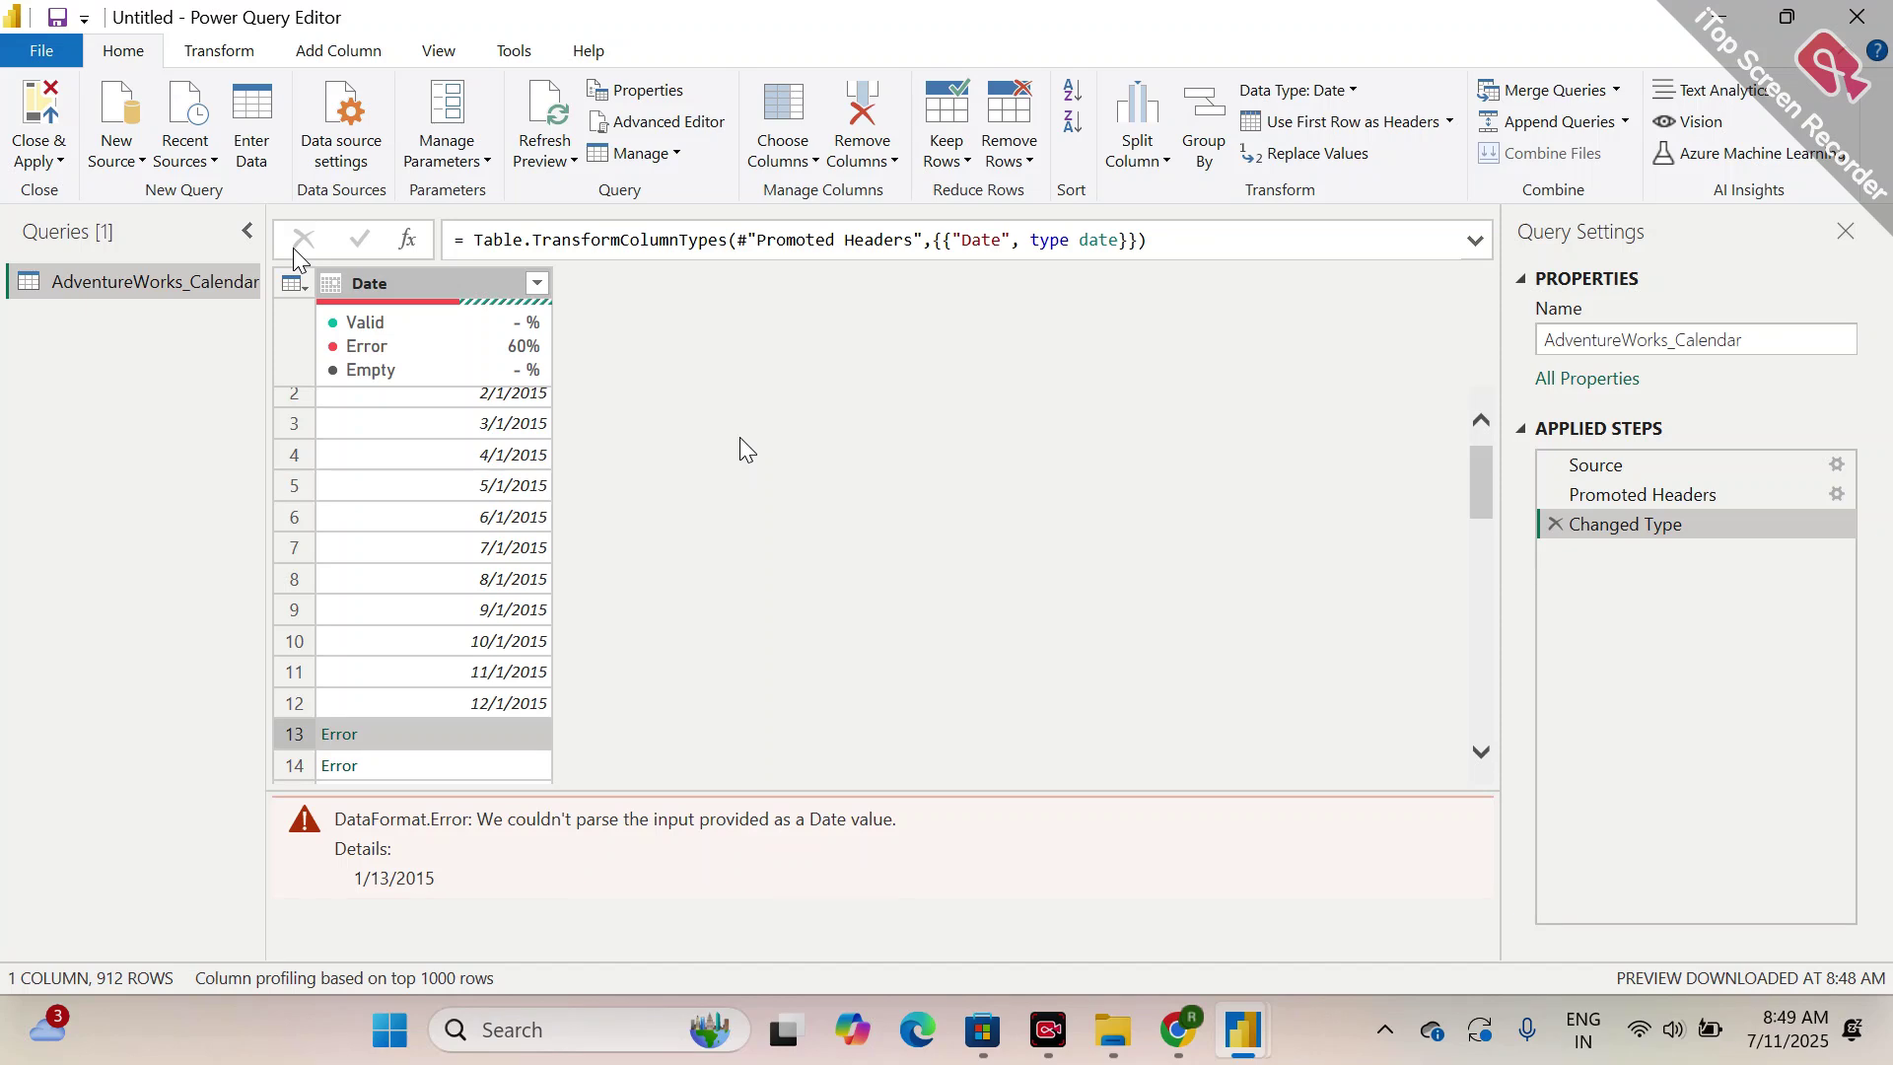
- Open the current file's Regional Settings in the Options dialog
click(45, 55)
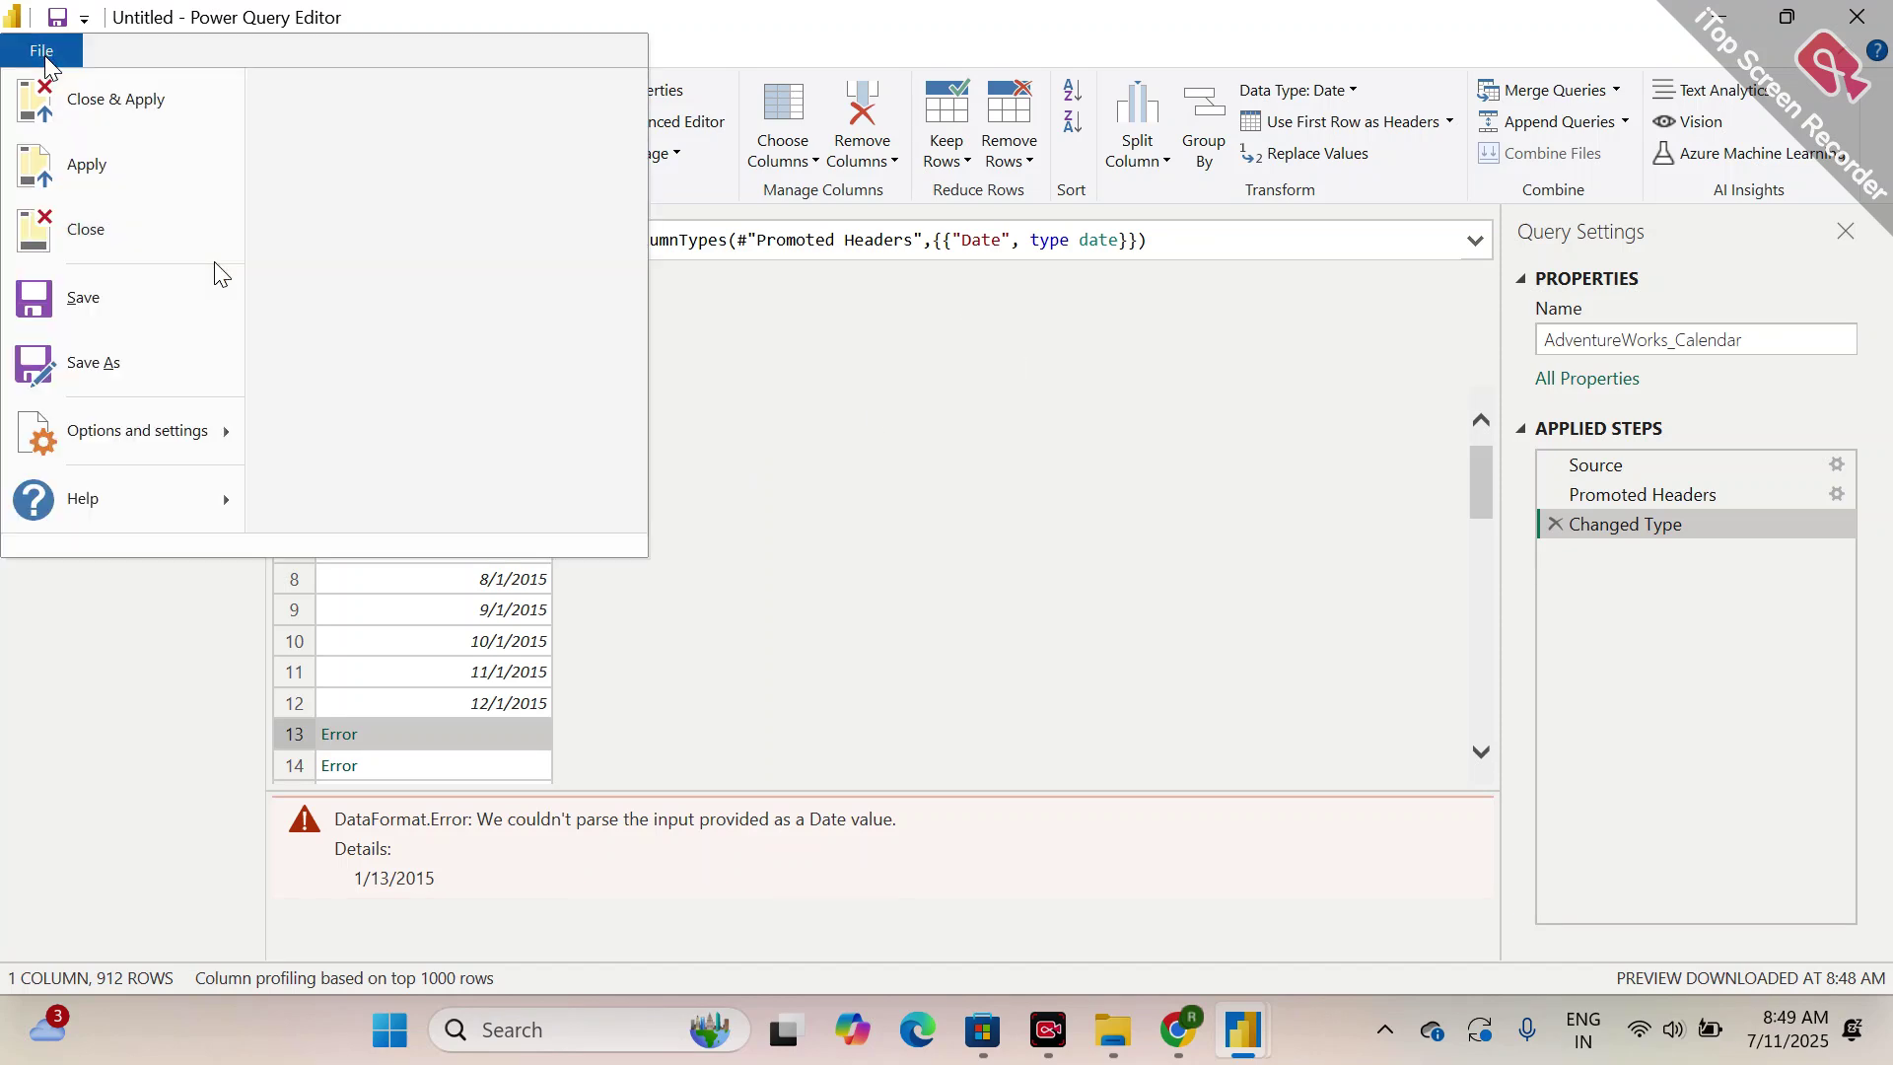
mouse_move(143, 438)
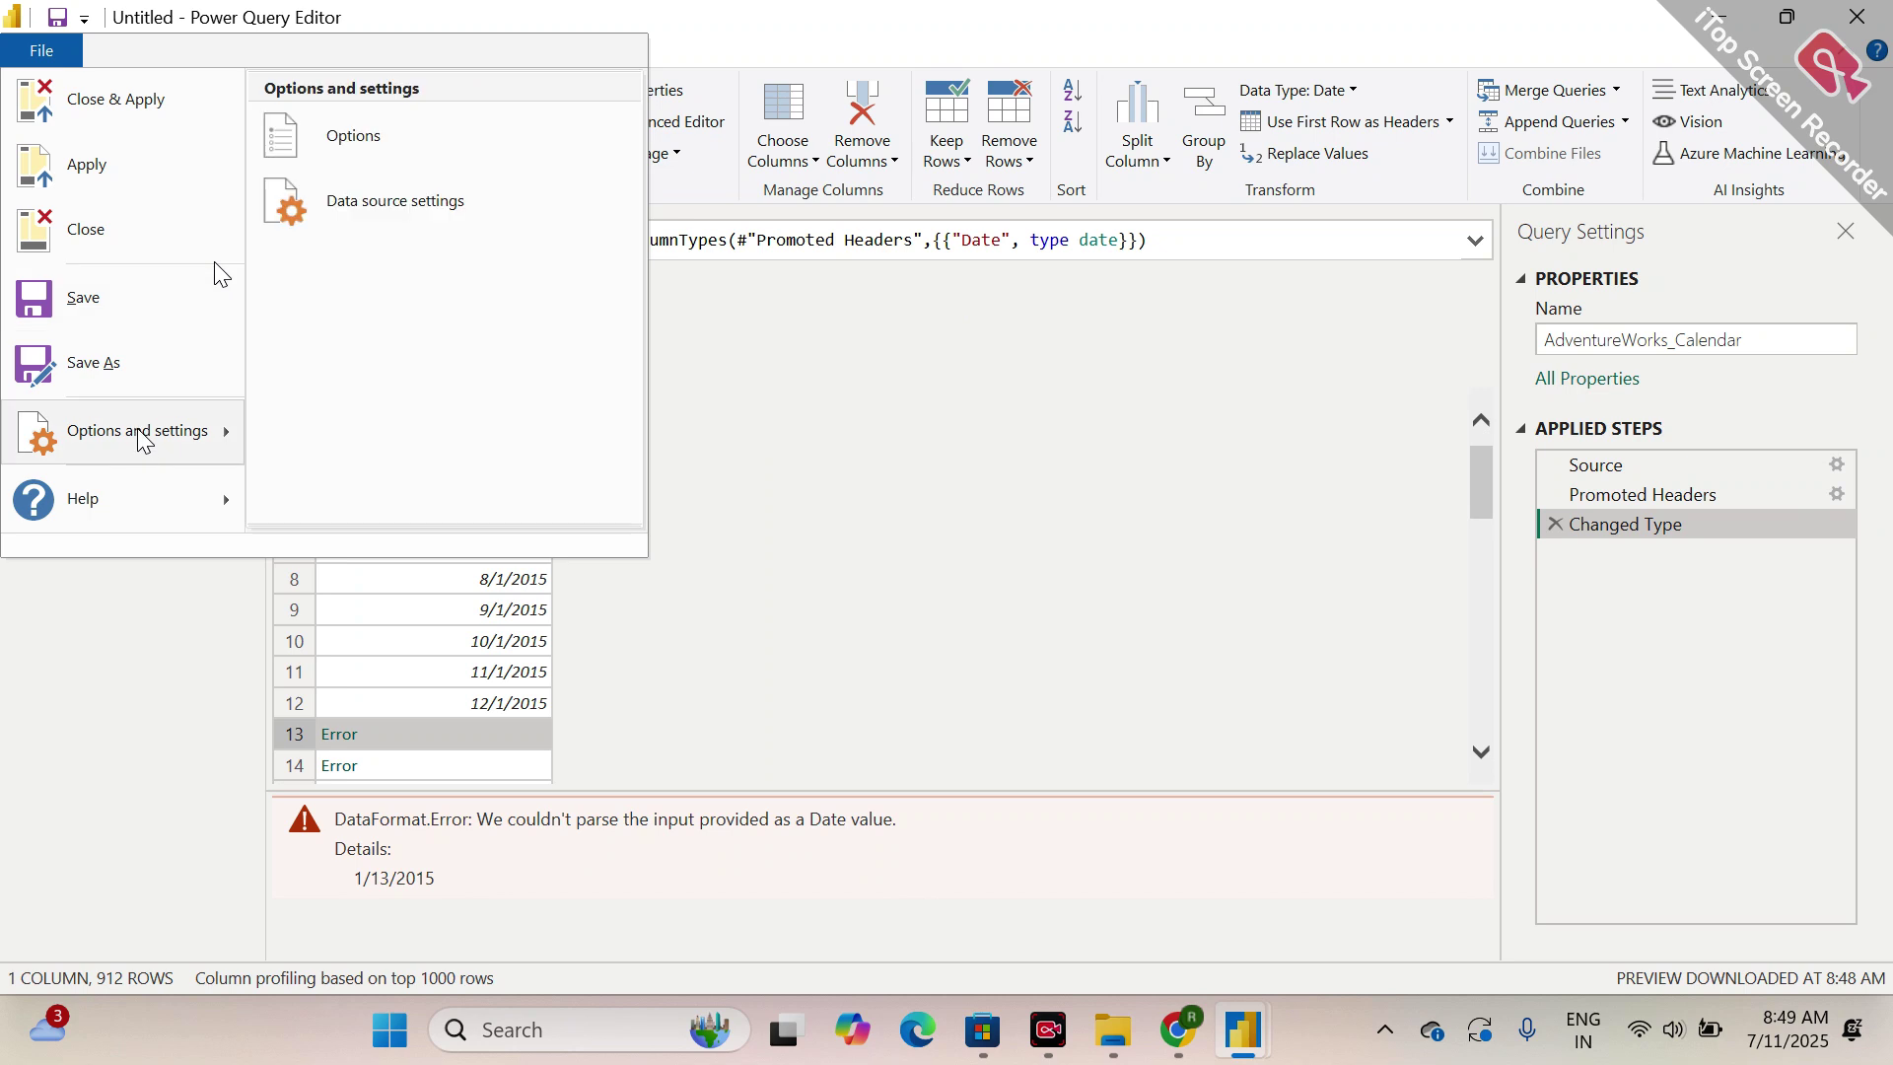
click(364, 147)
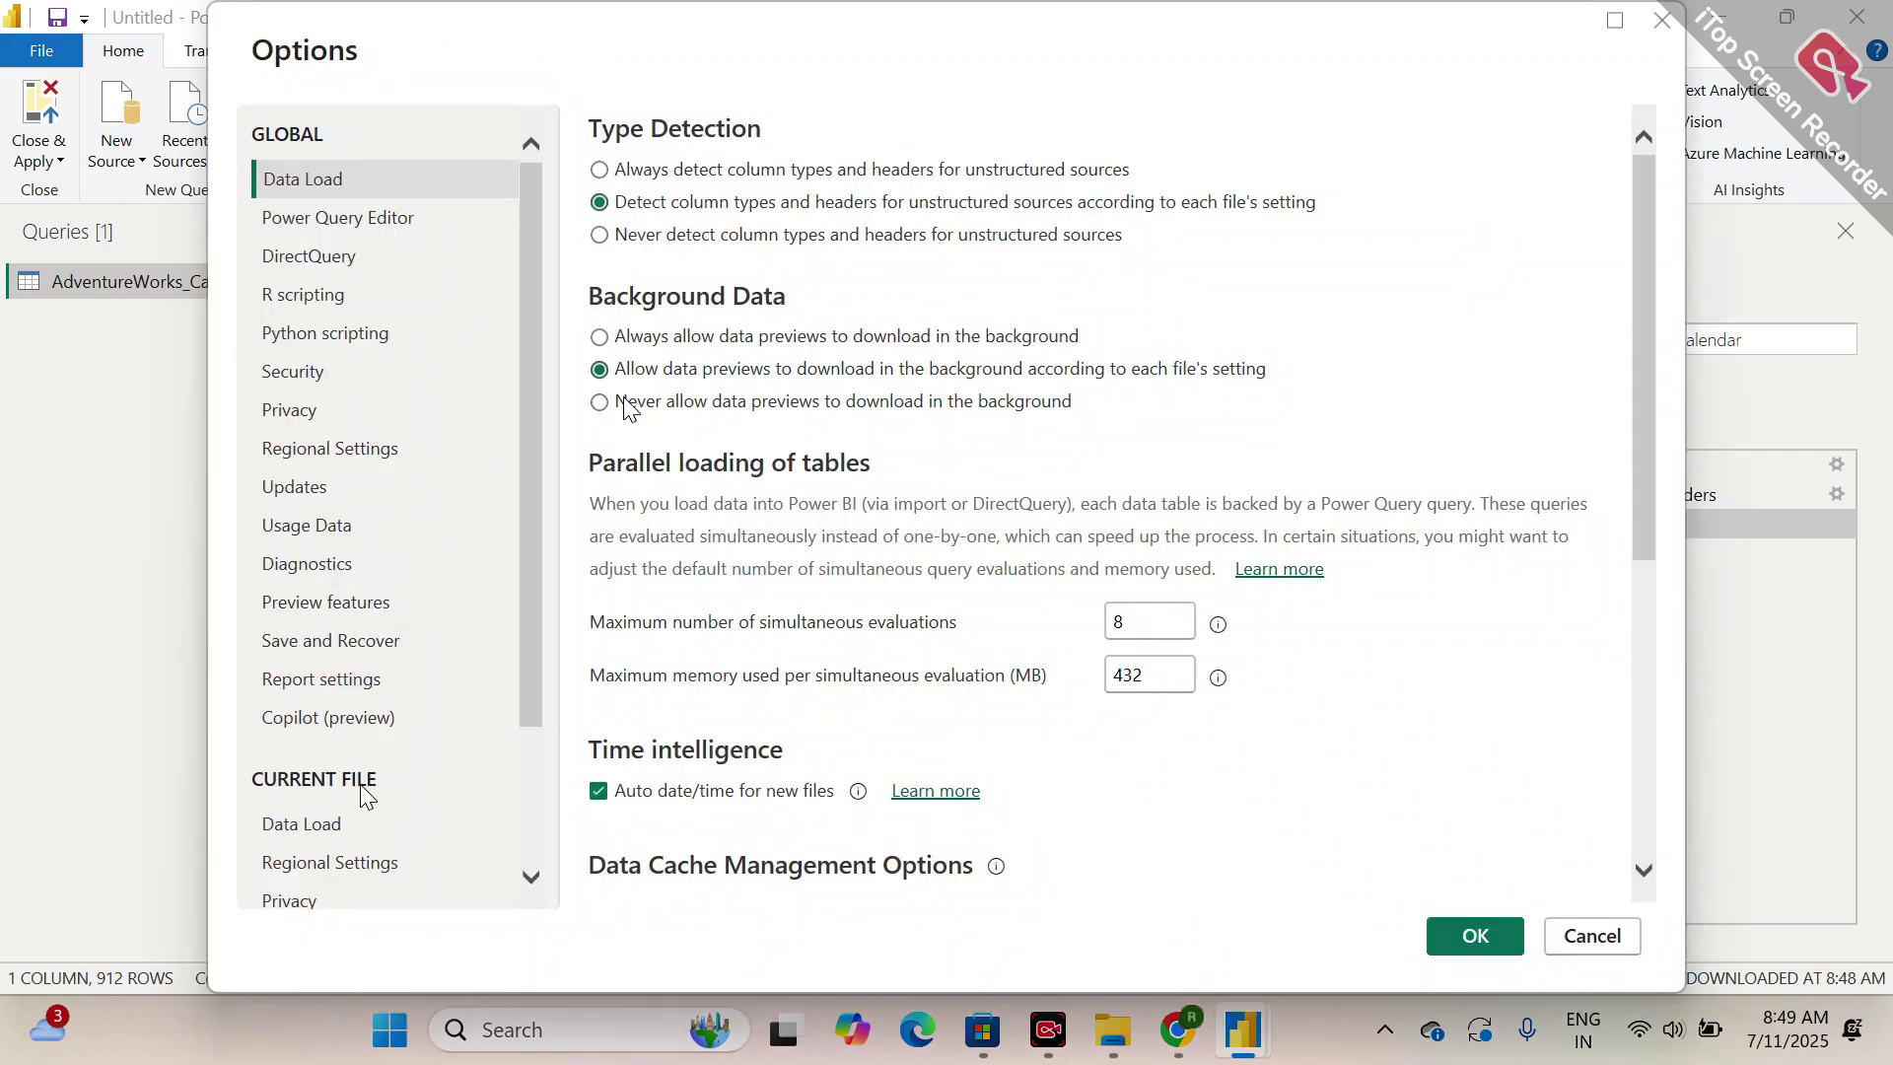
scroll(363, 791, down, 3)
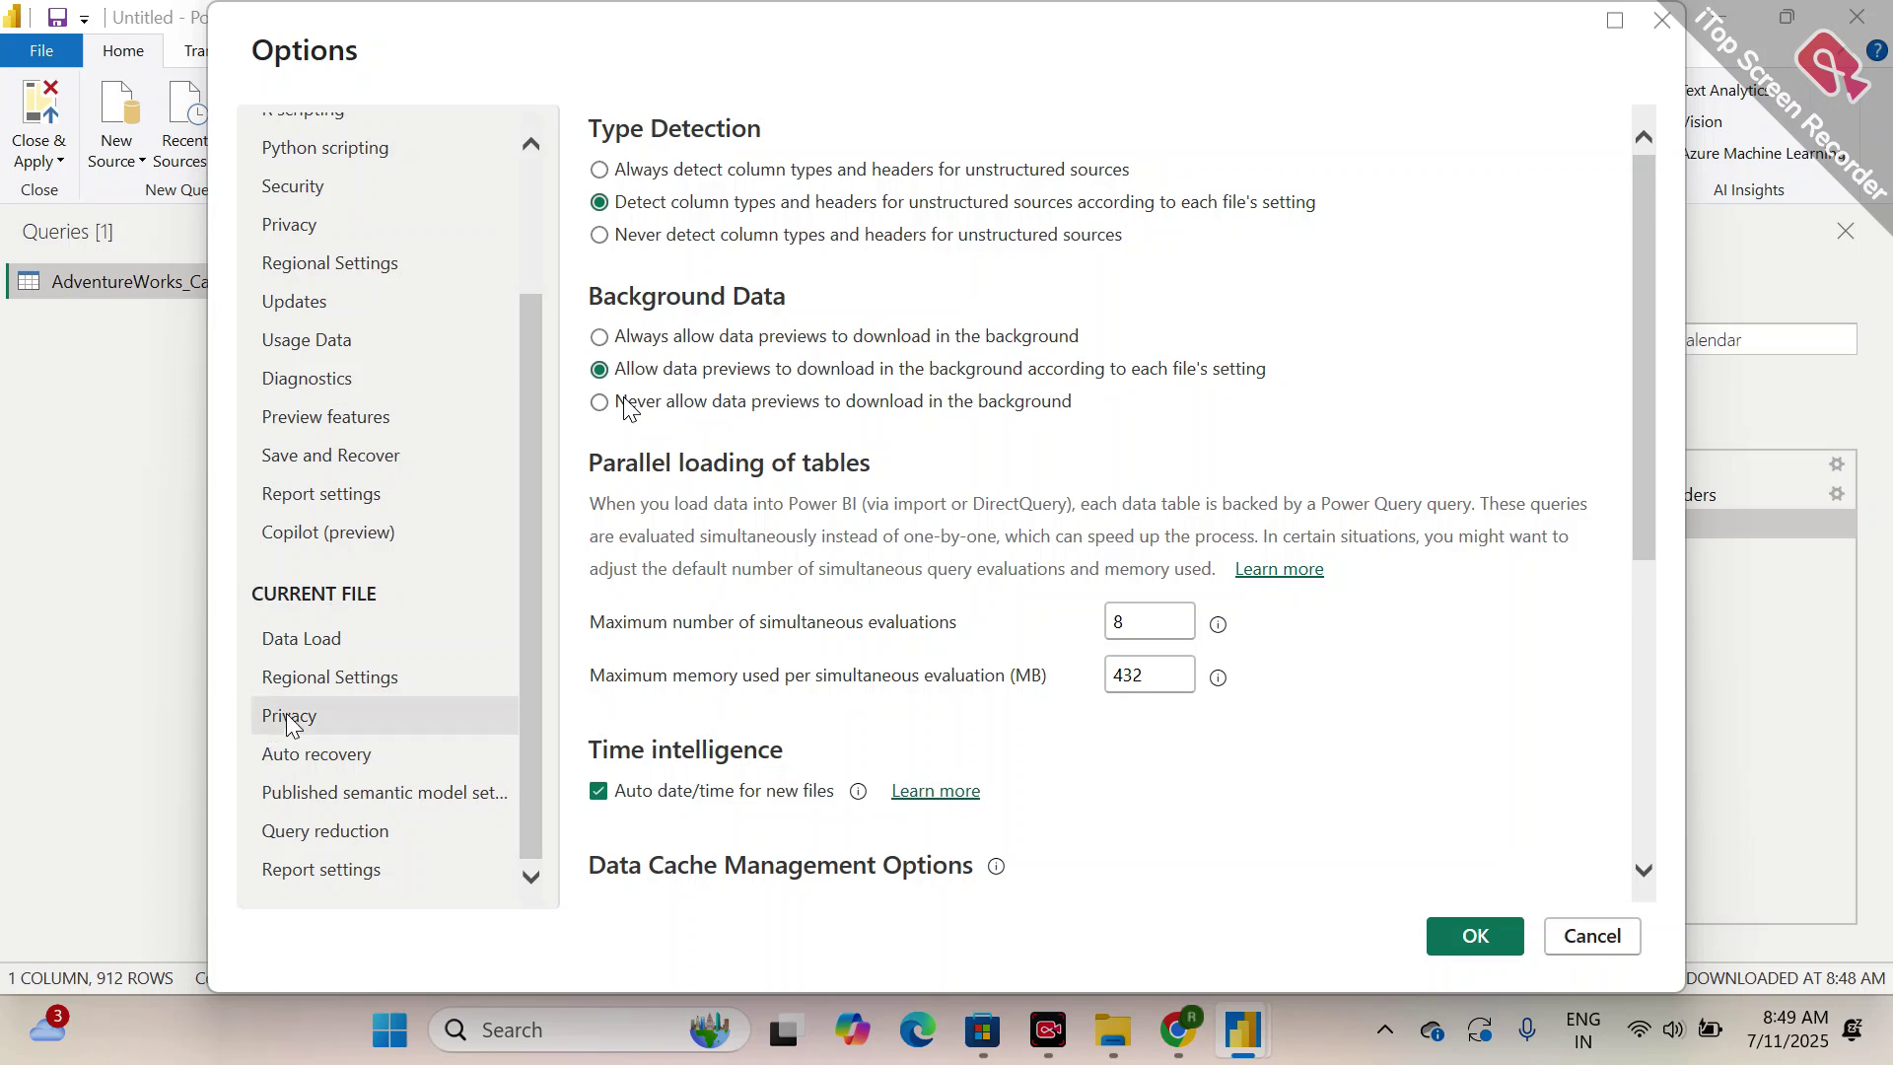
click(314, 690)
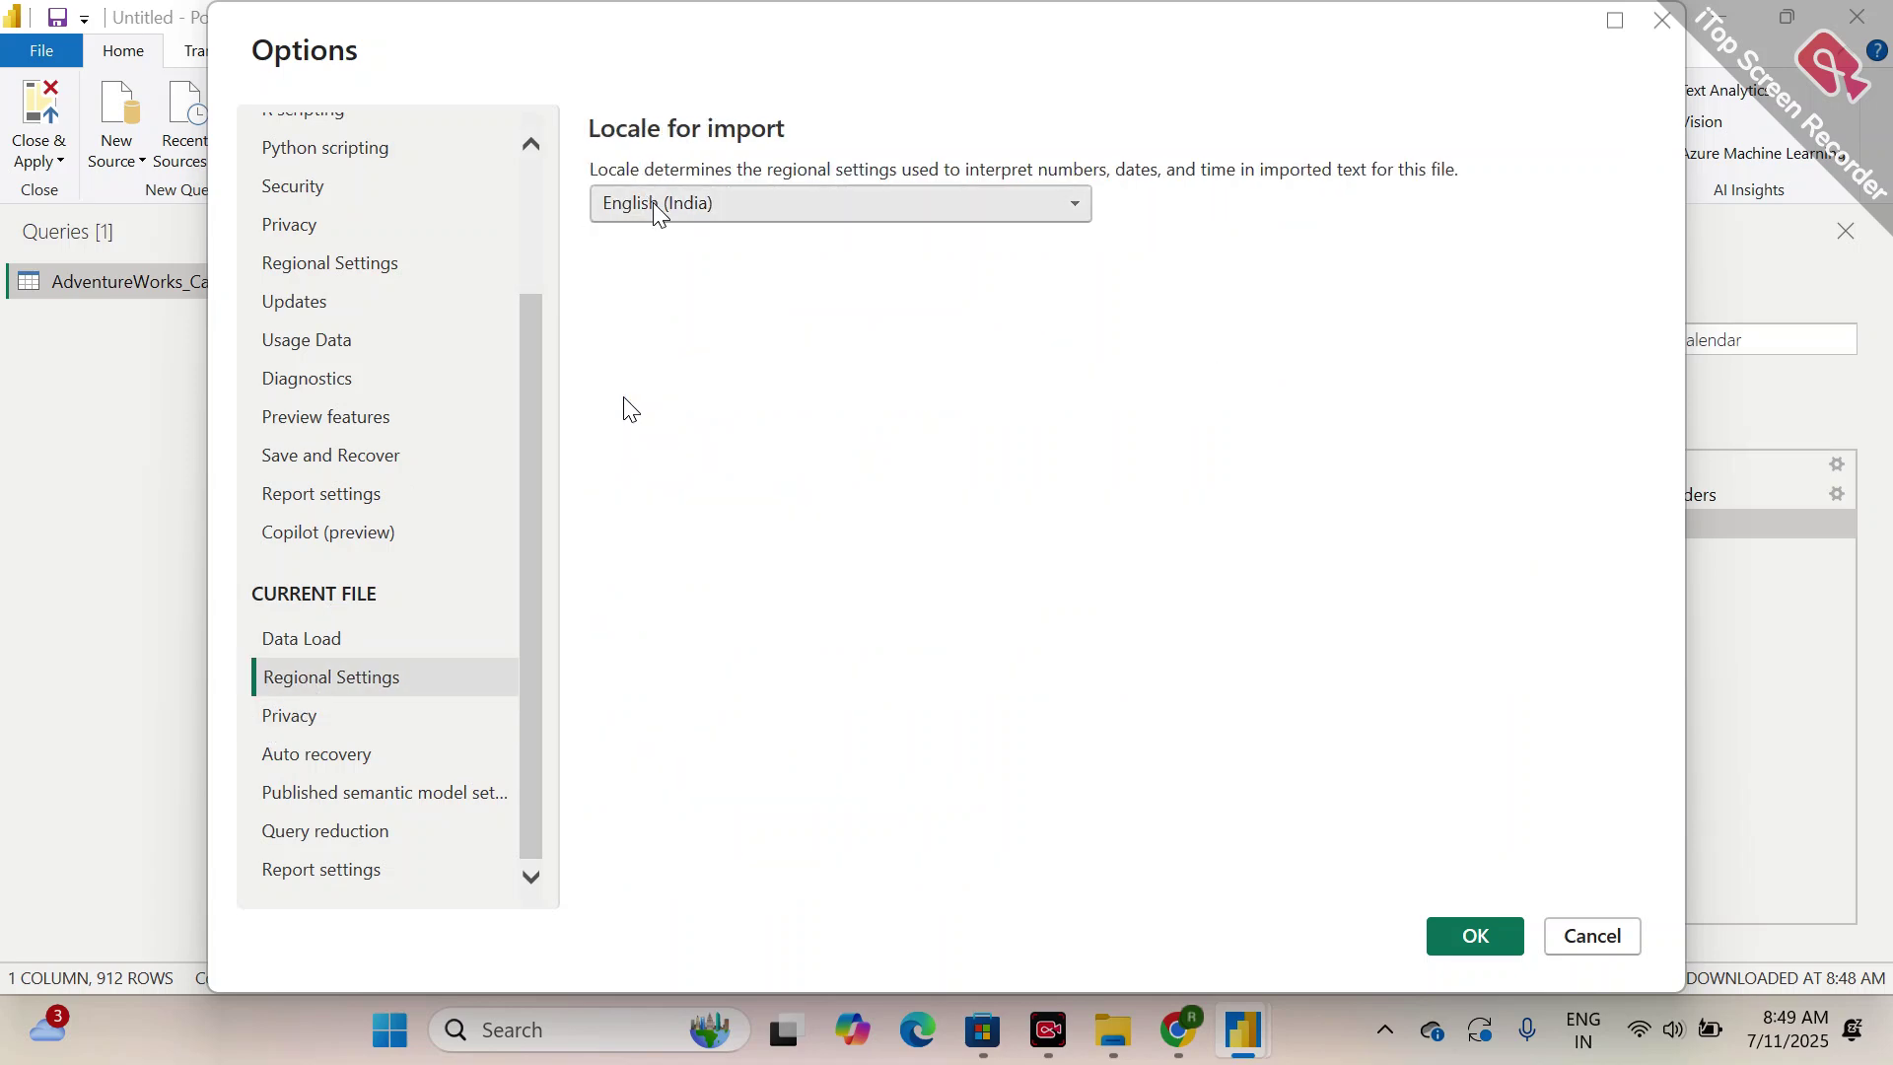
- Look through the English locales available for the current file's import locale
click(702, 204)
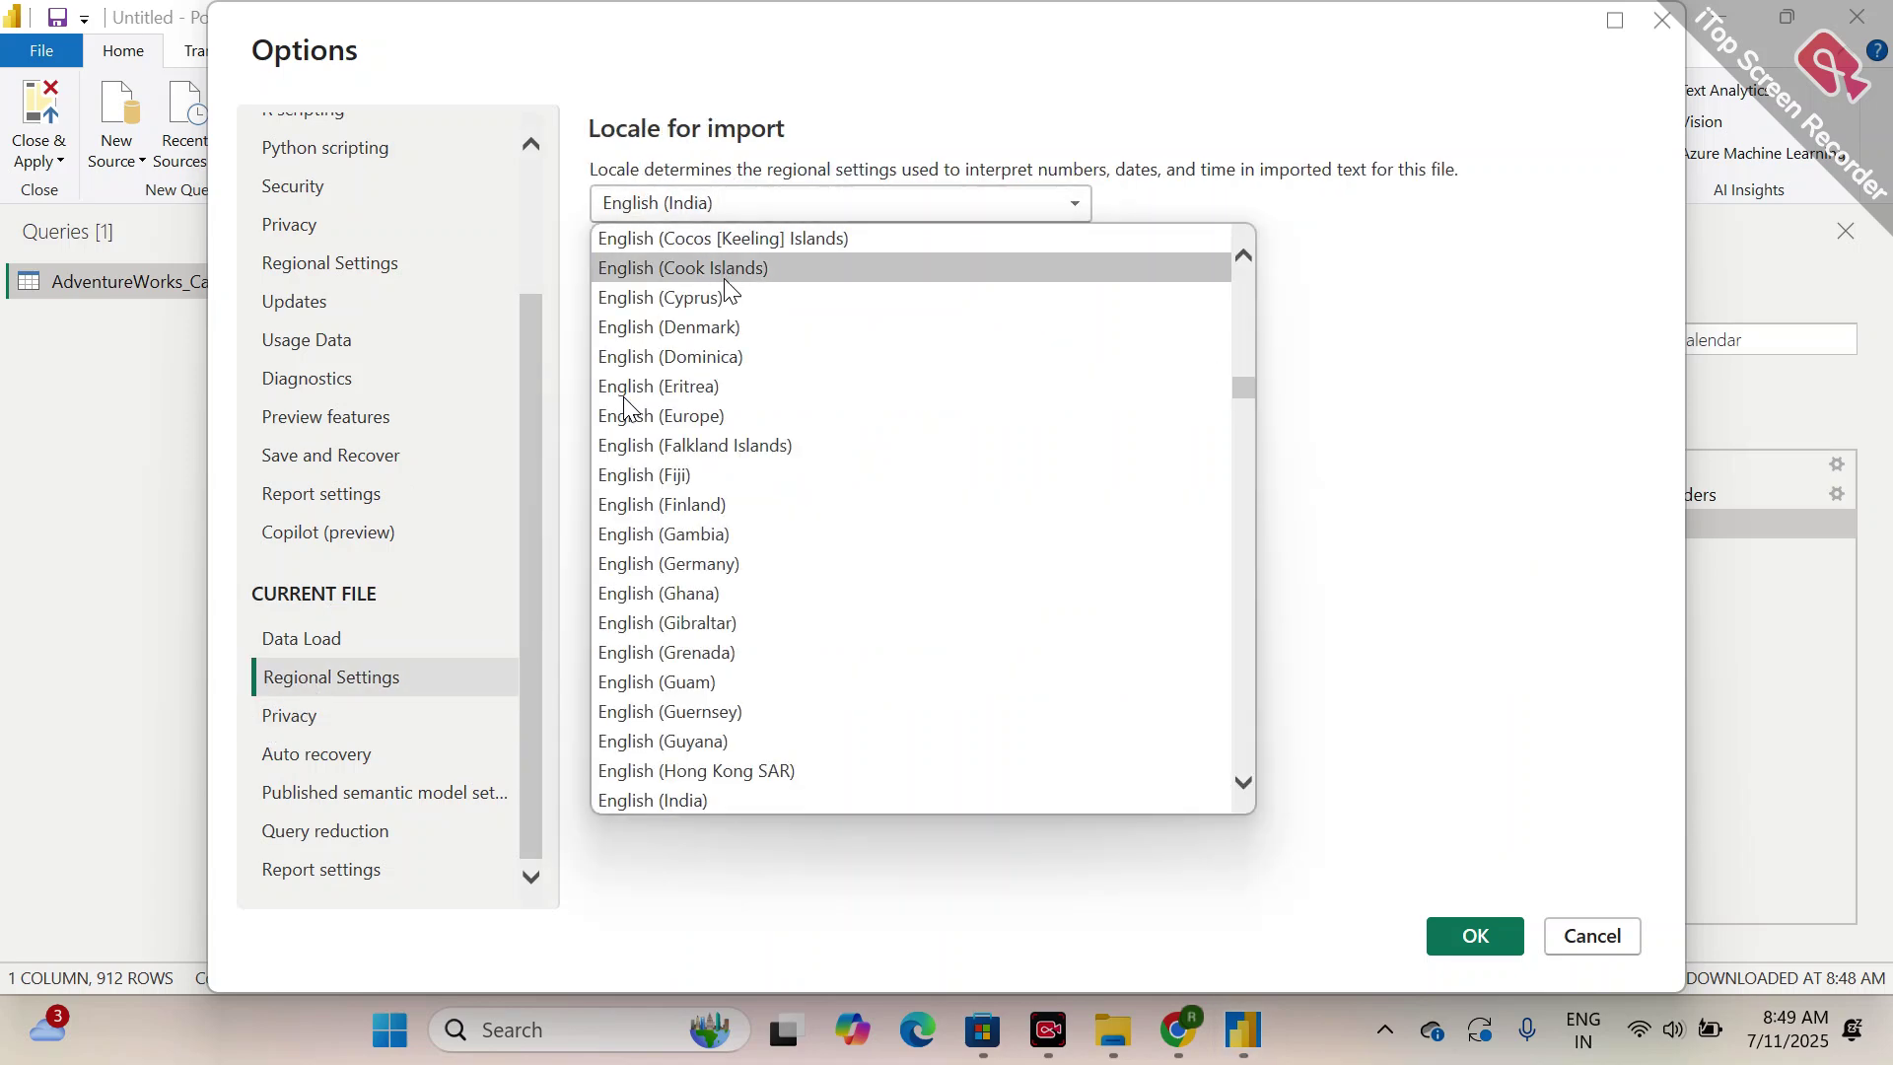
scroll(713, 730, down, 3)
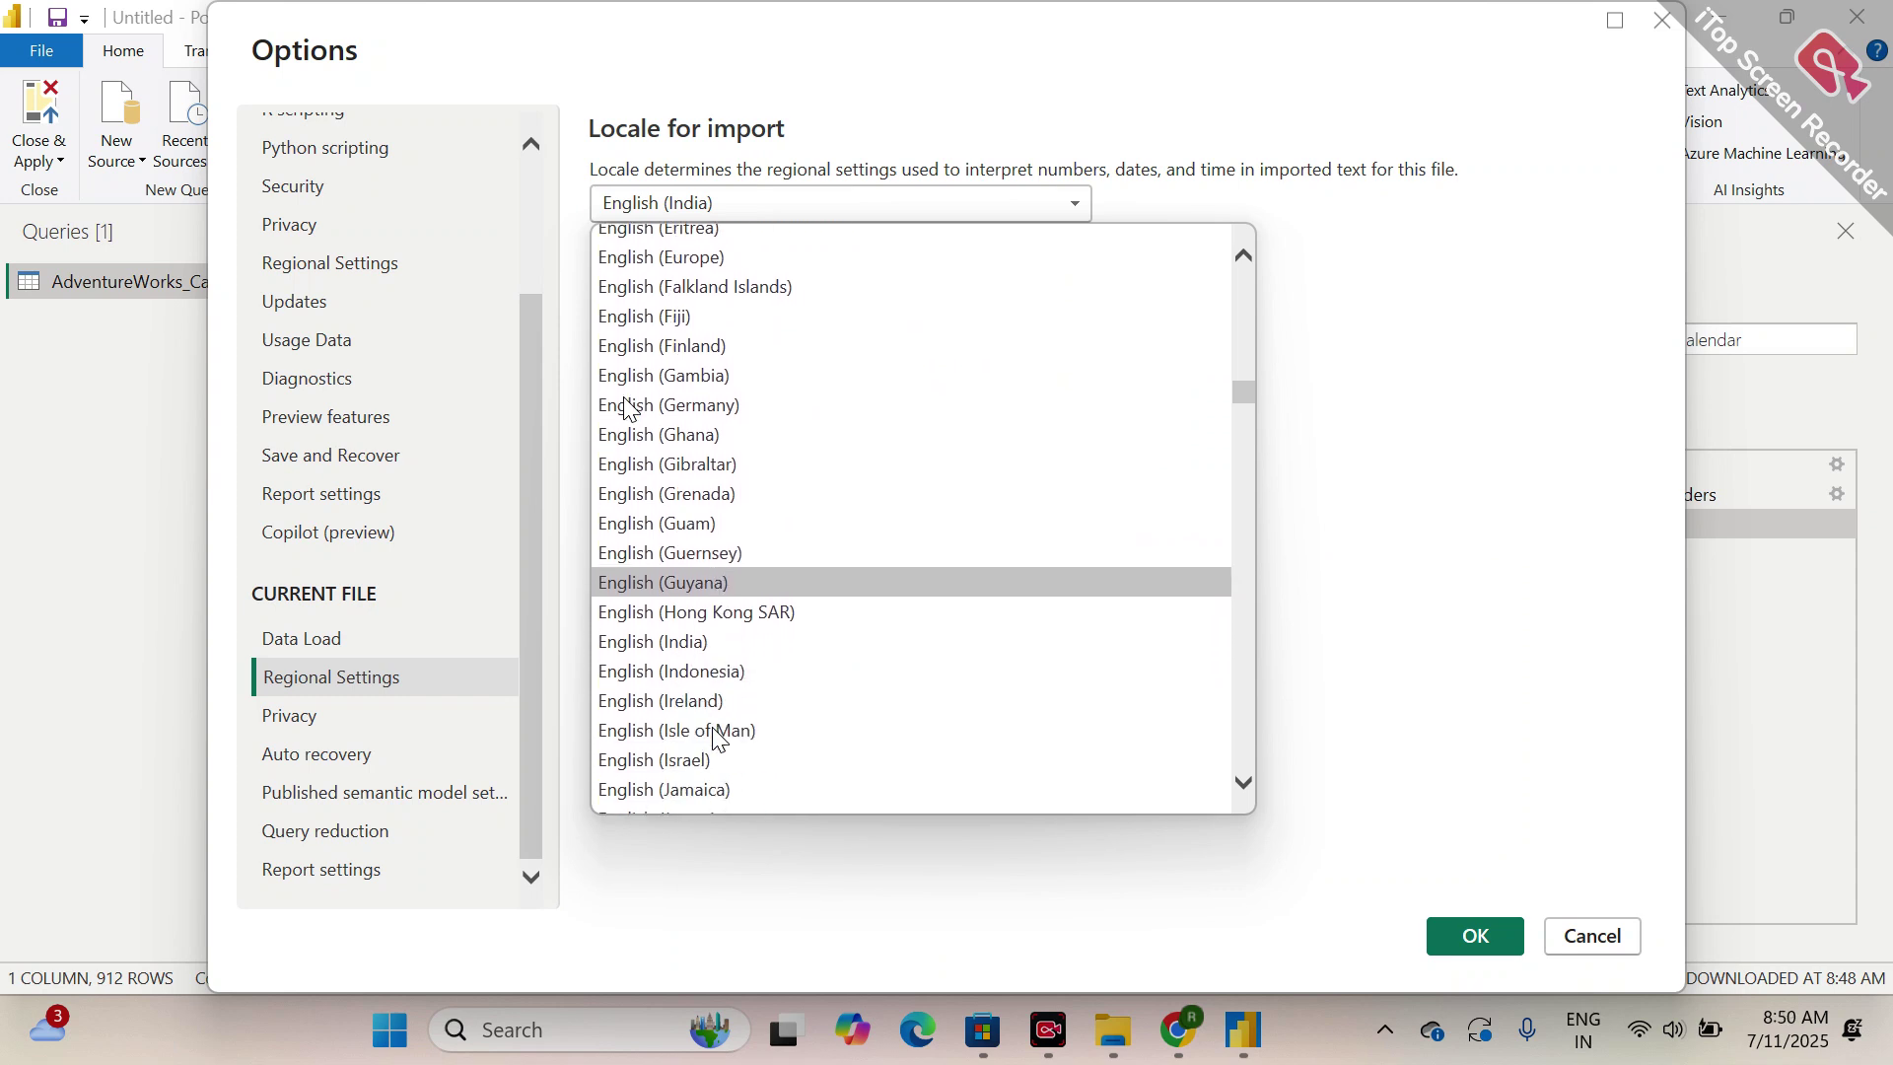
scroll(715, 735, up, 5)
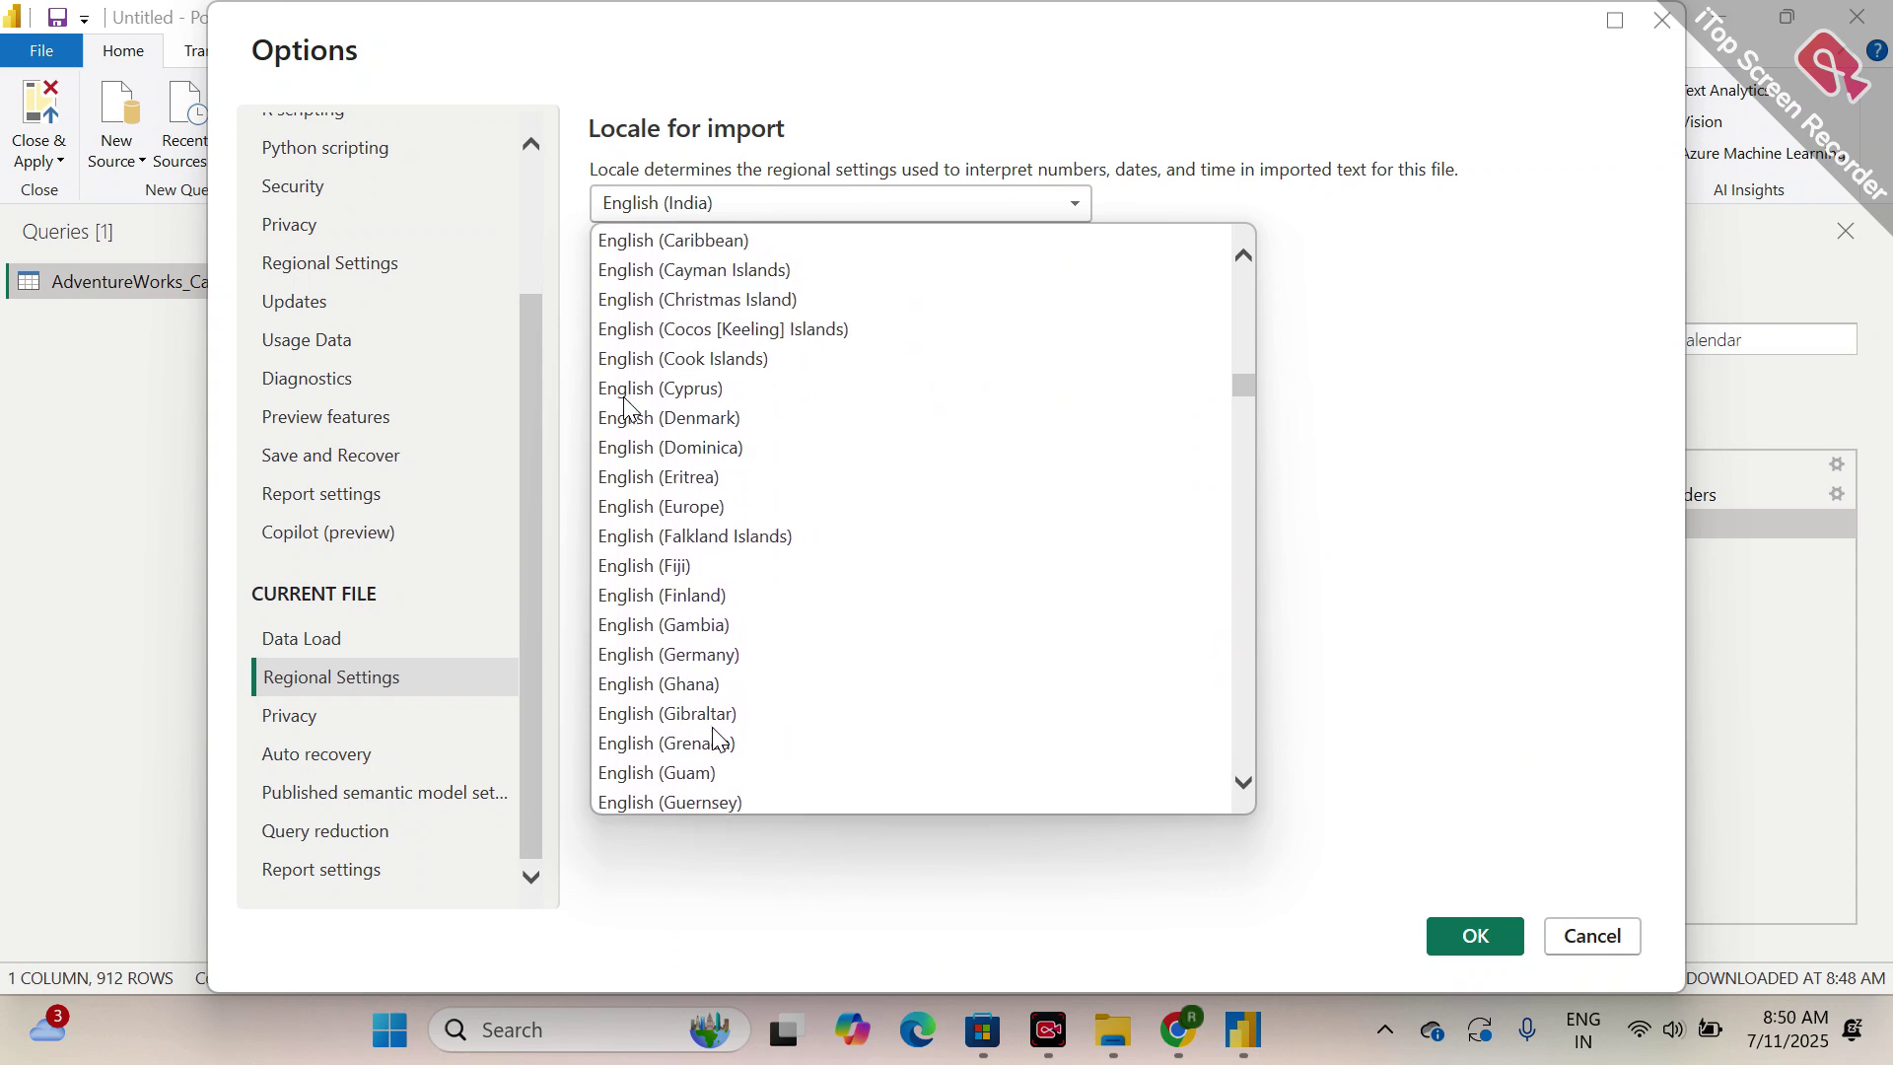
scroll(715, 736, up, 7)
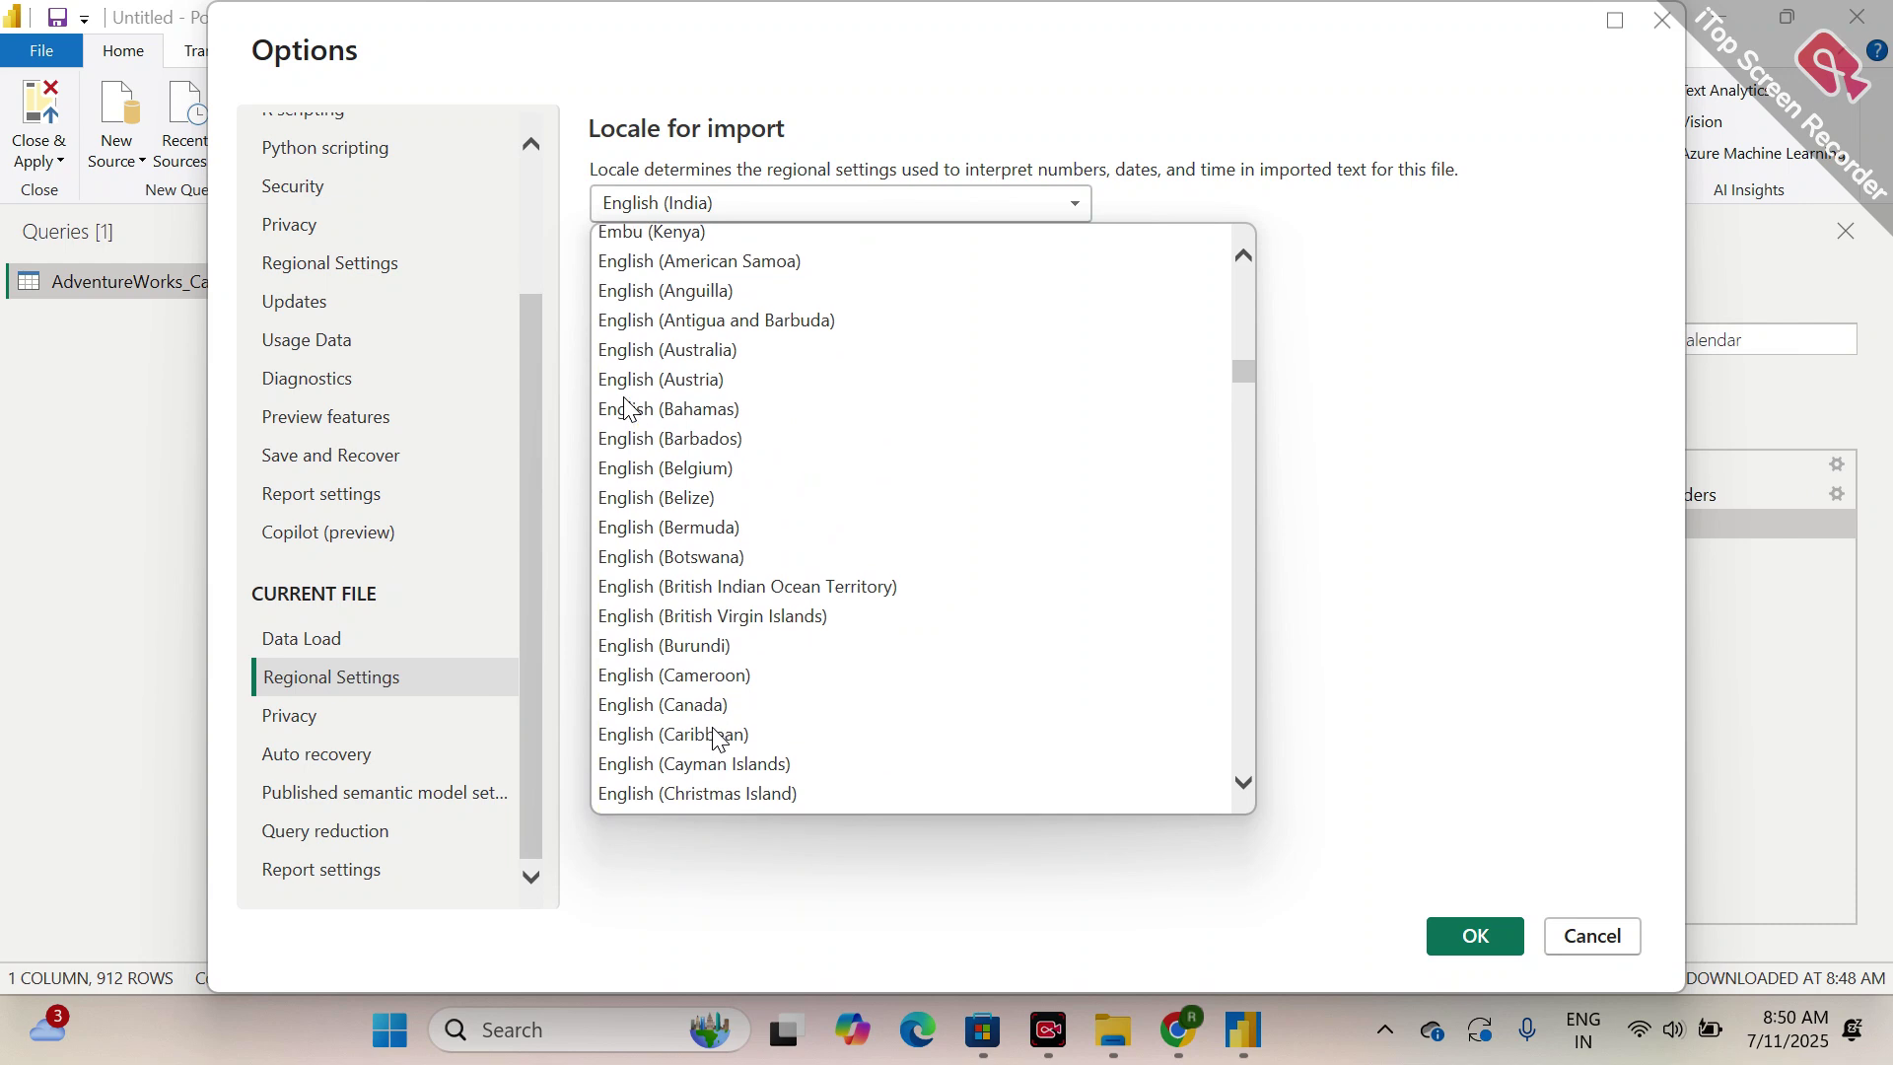
scroll(714, 732, down, 12)
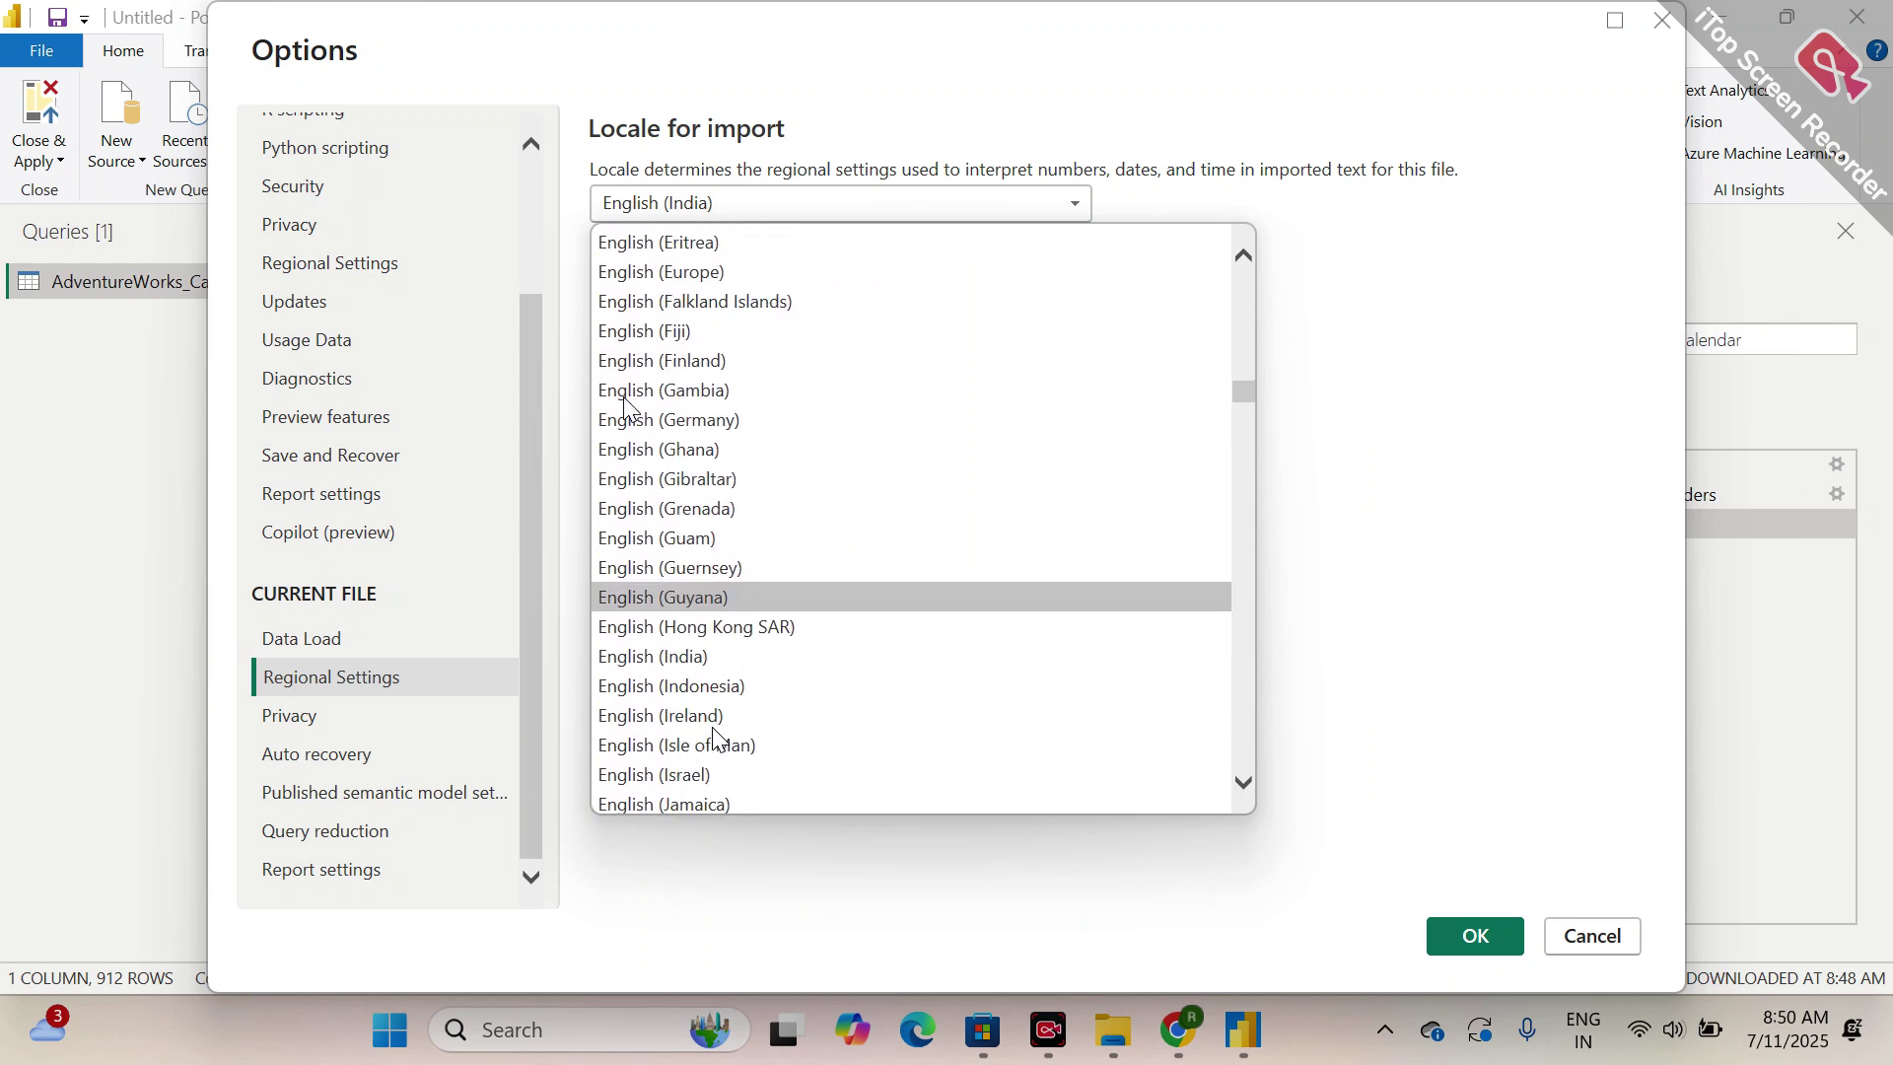
scroll(714, 734, down, 4)
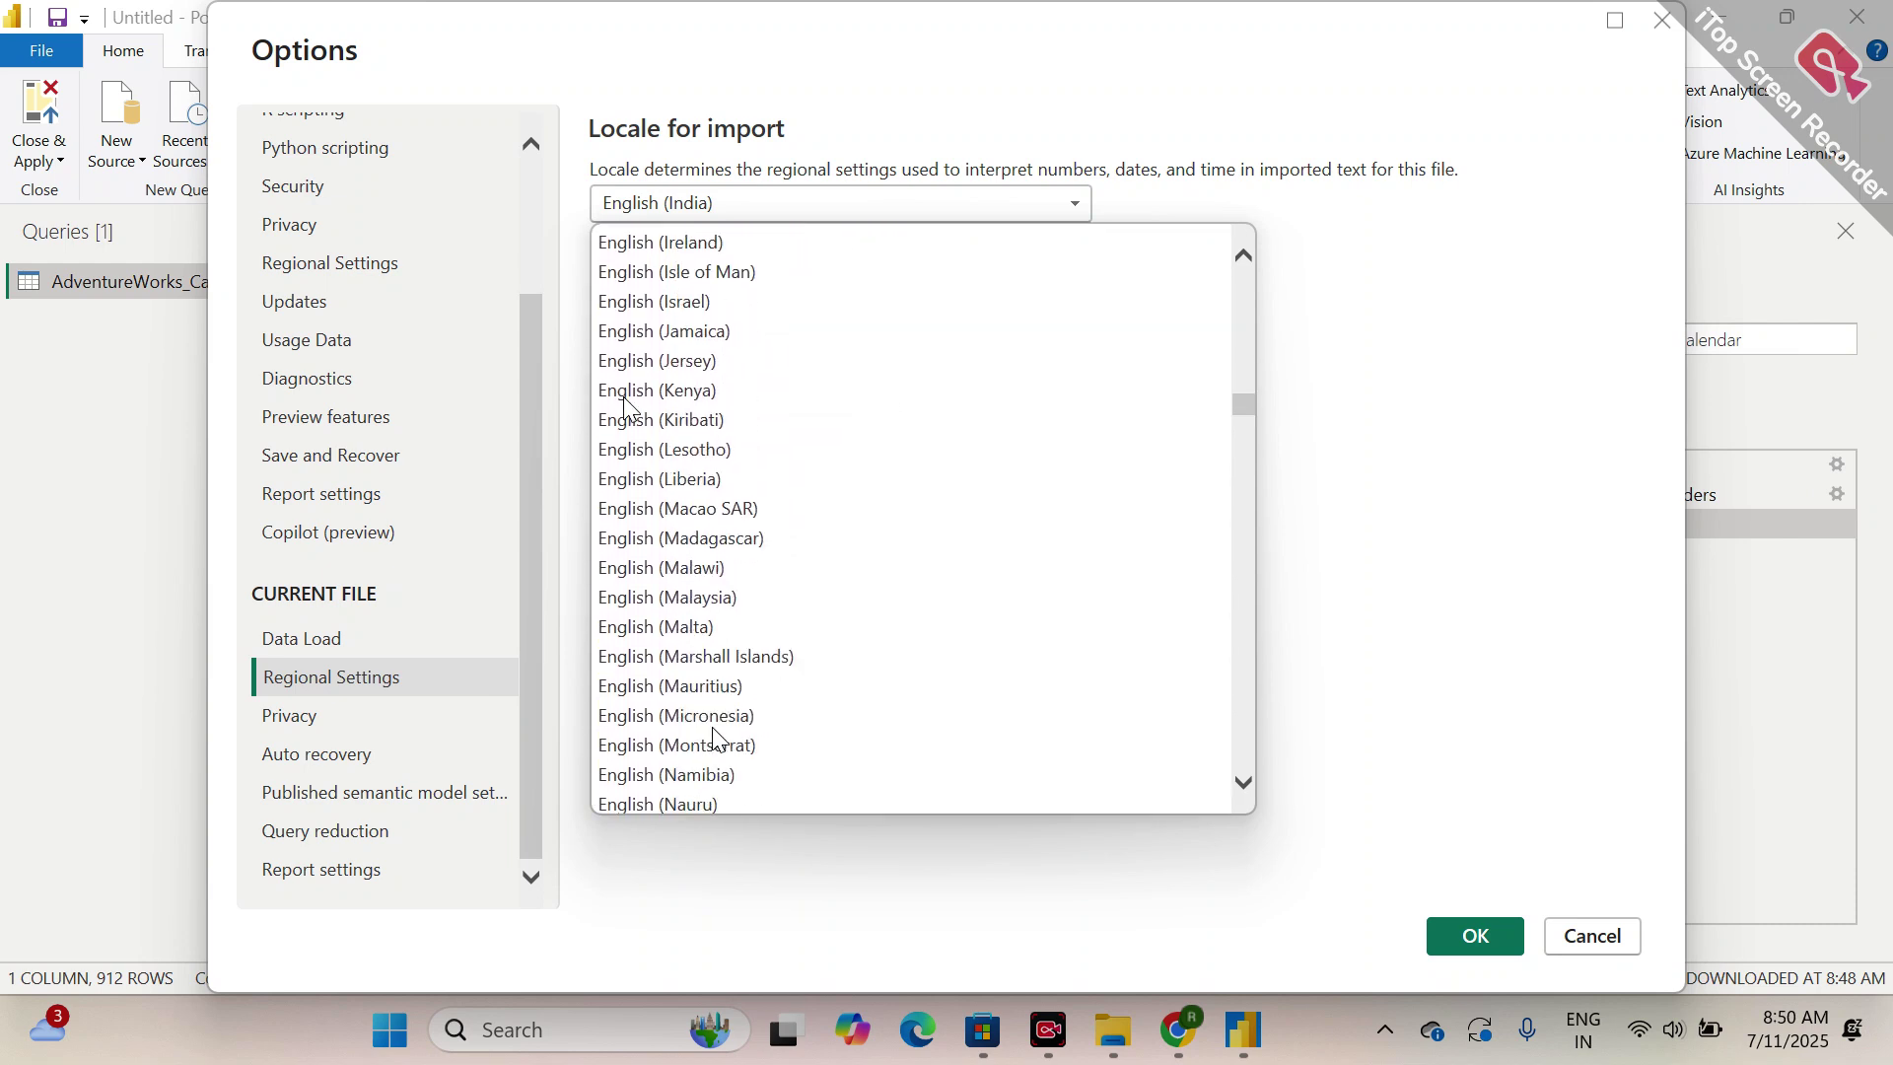
scroll(713, 737, down, 8)
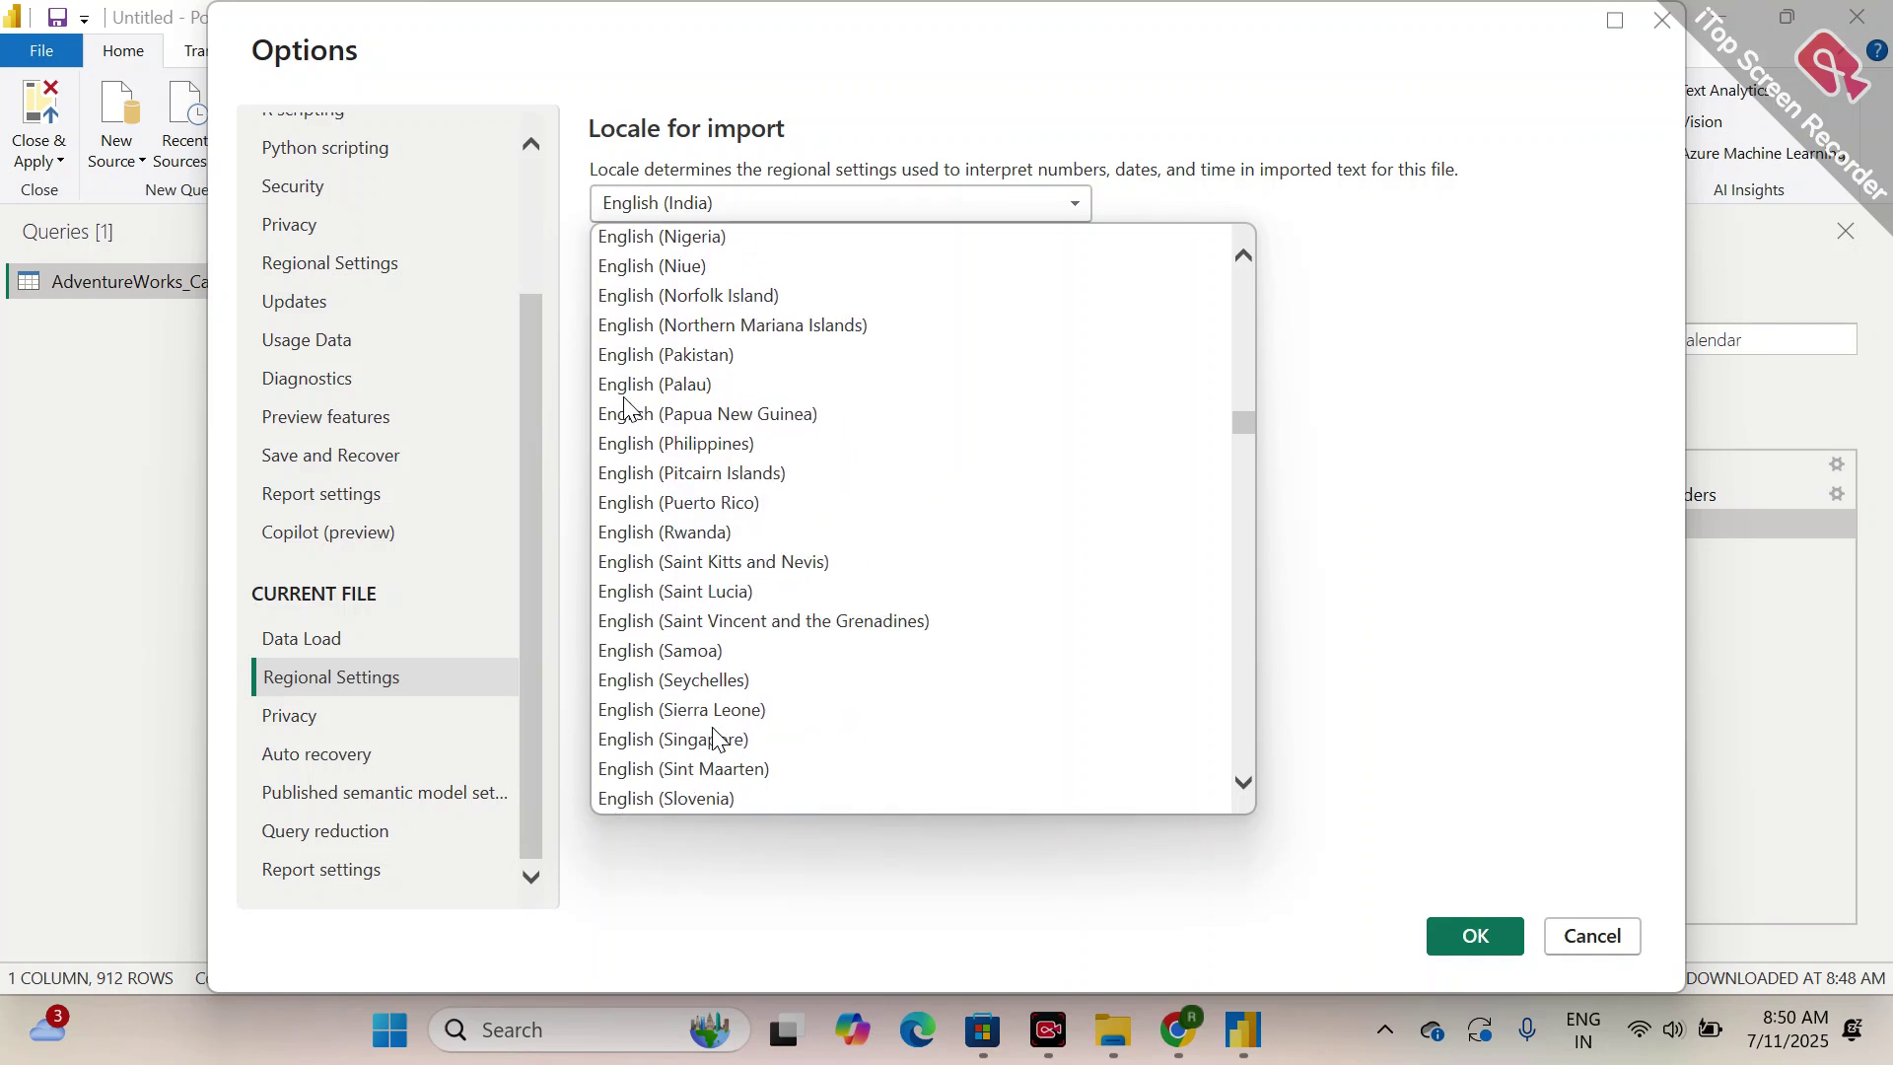
scroll(715, 737, down, 7)
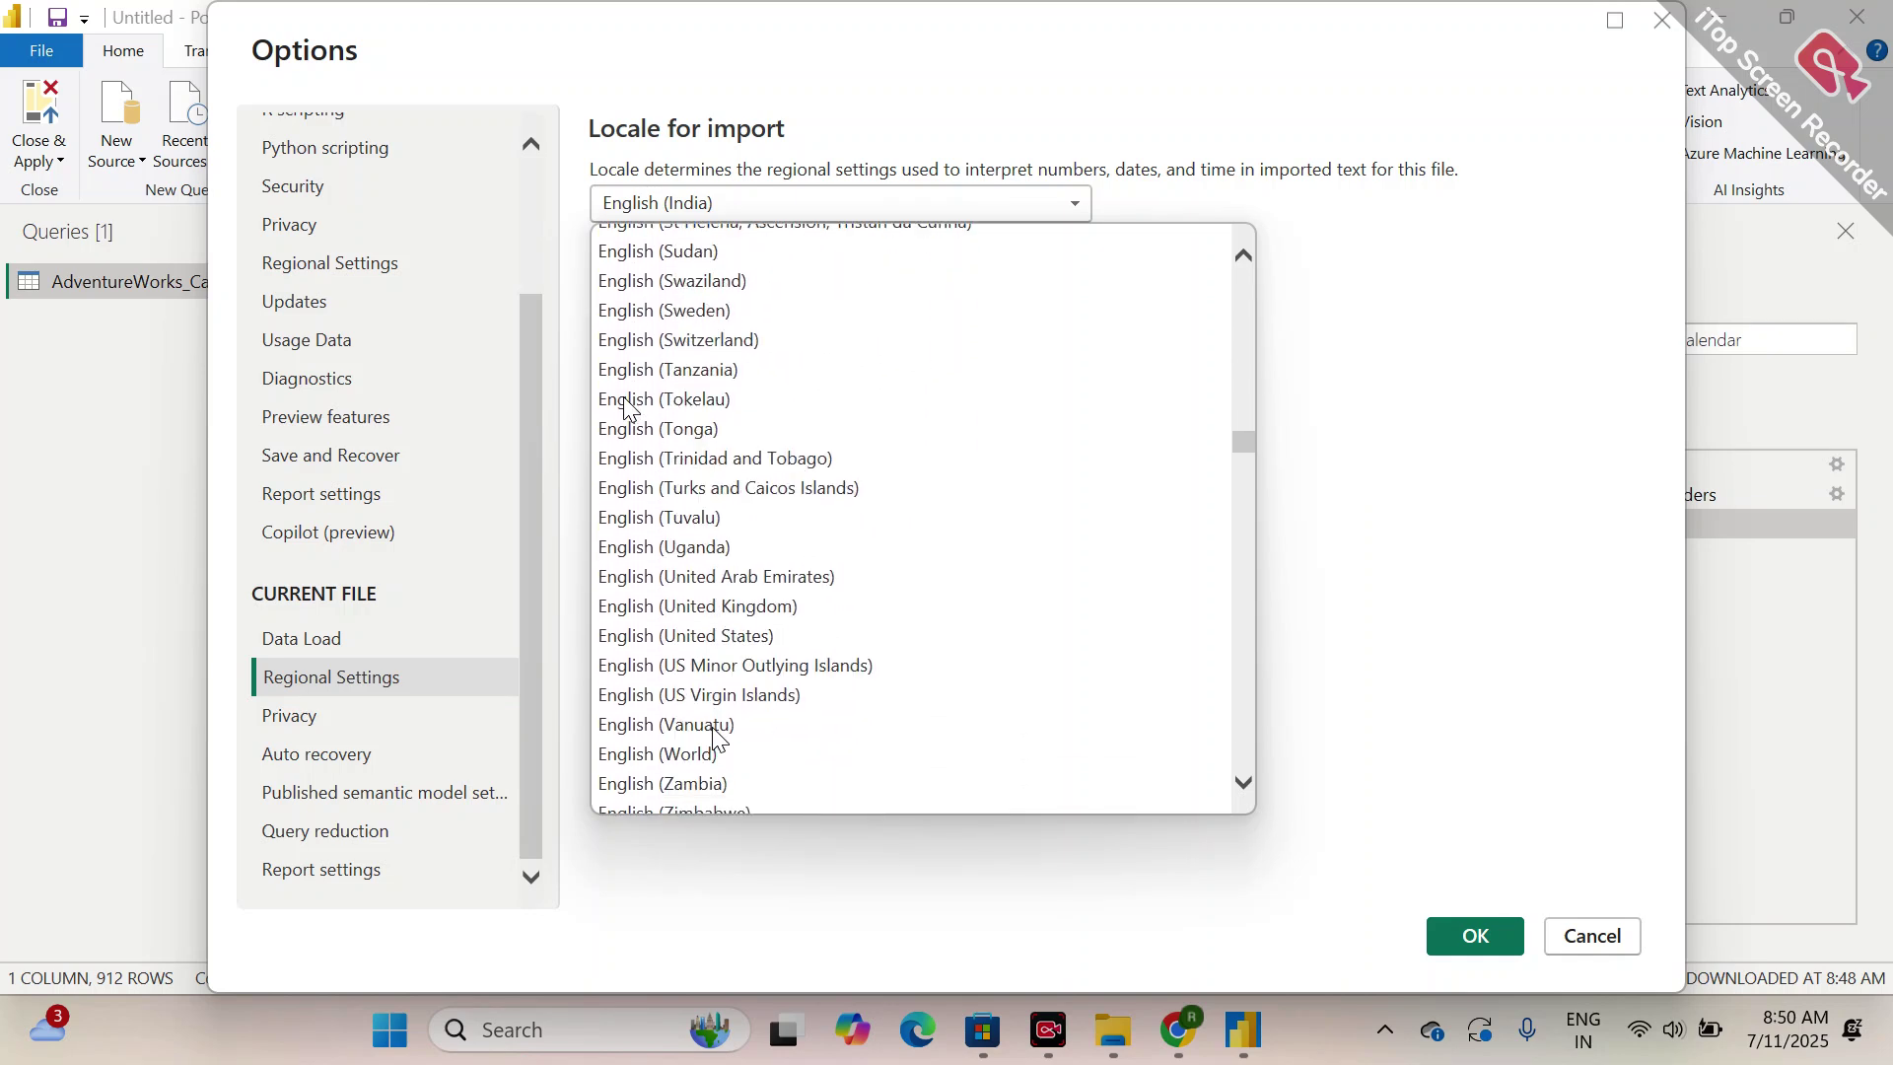
- Set the current file's locale for import to English (United States)
click(719, 640)
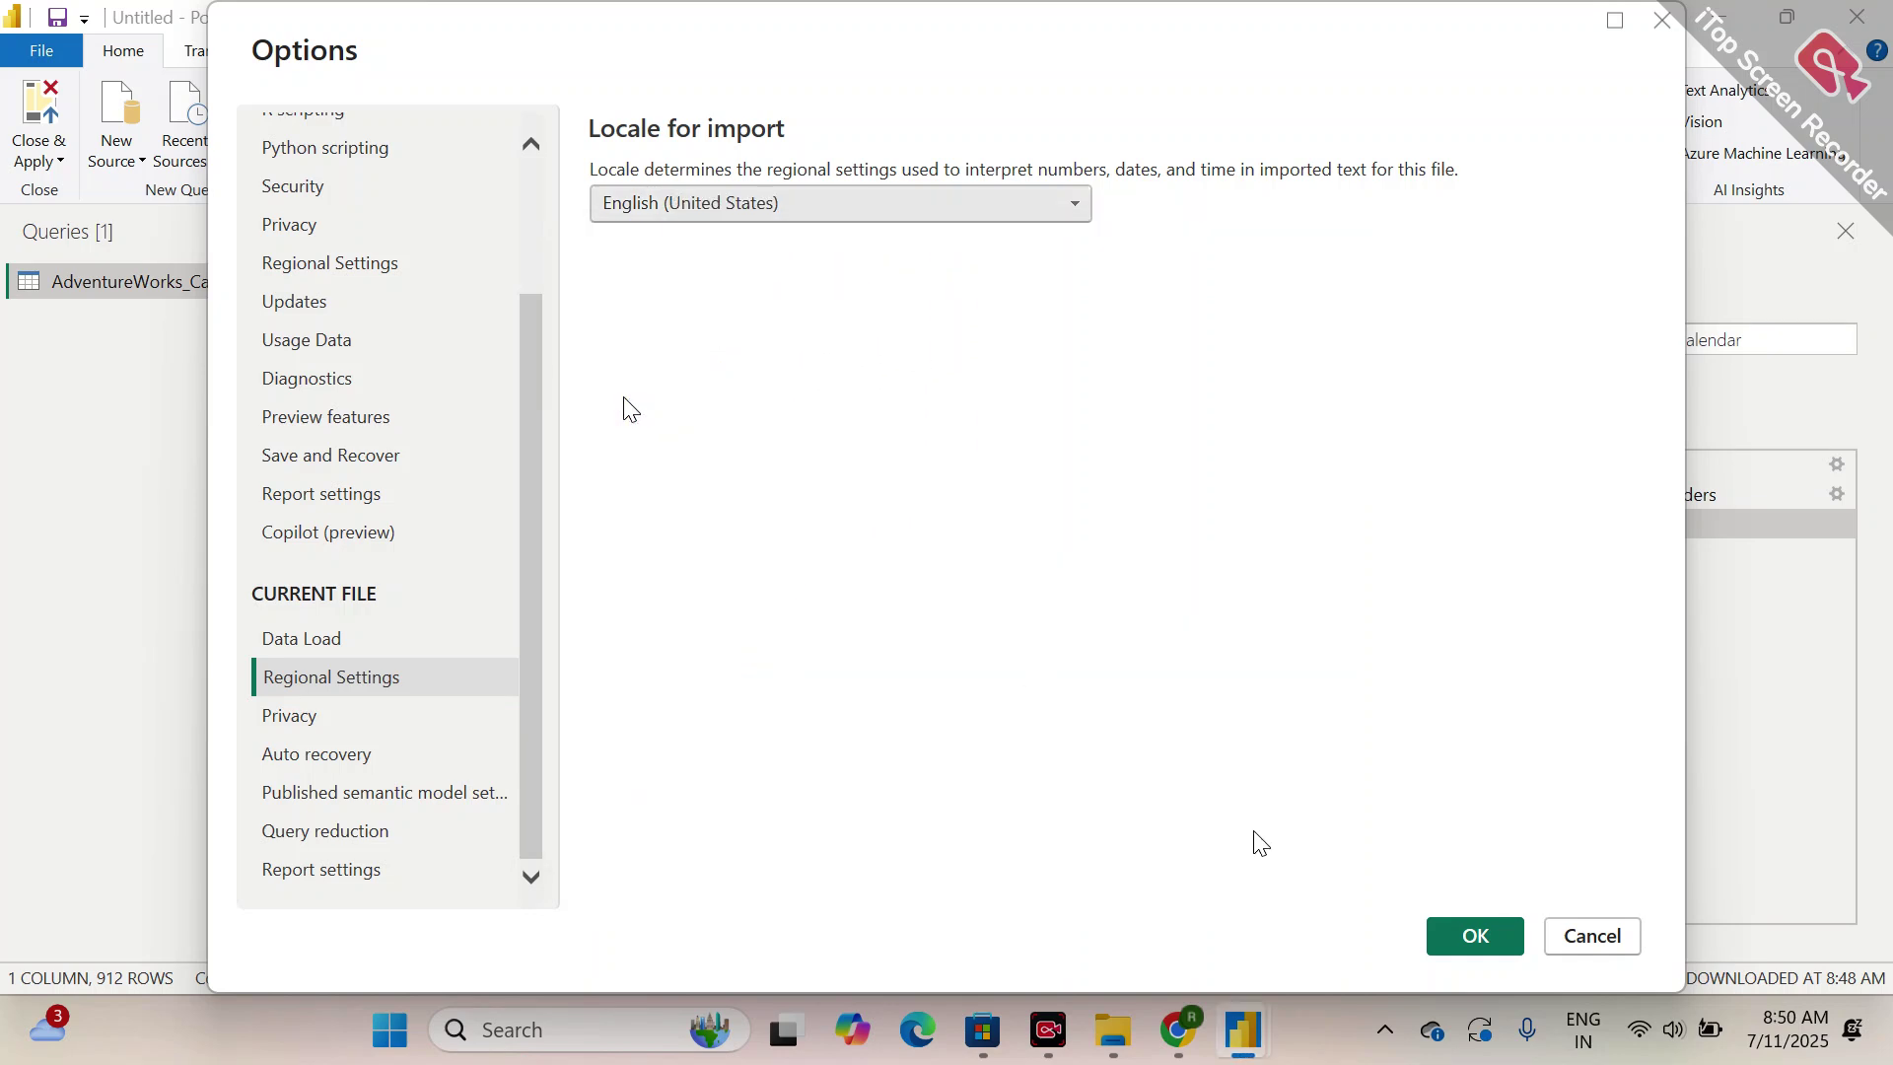
click(1459, 942)
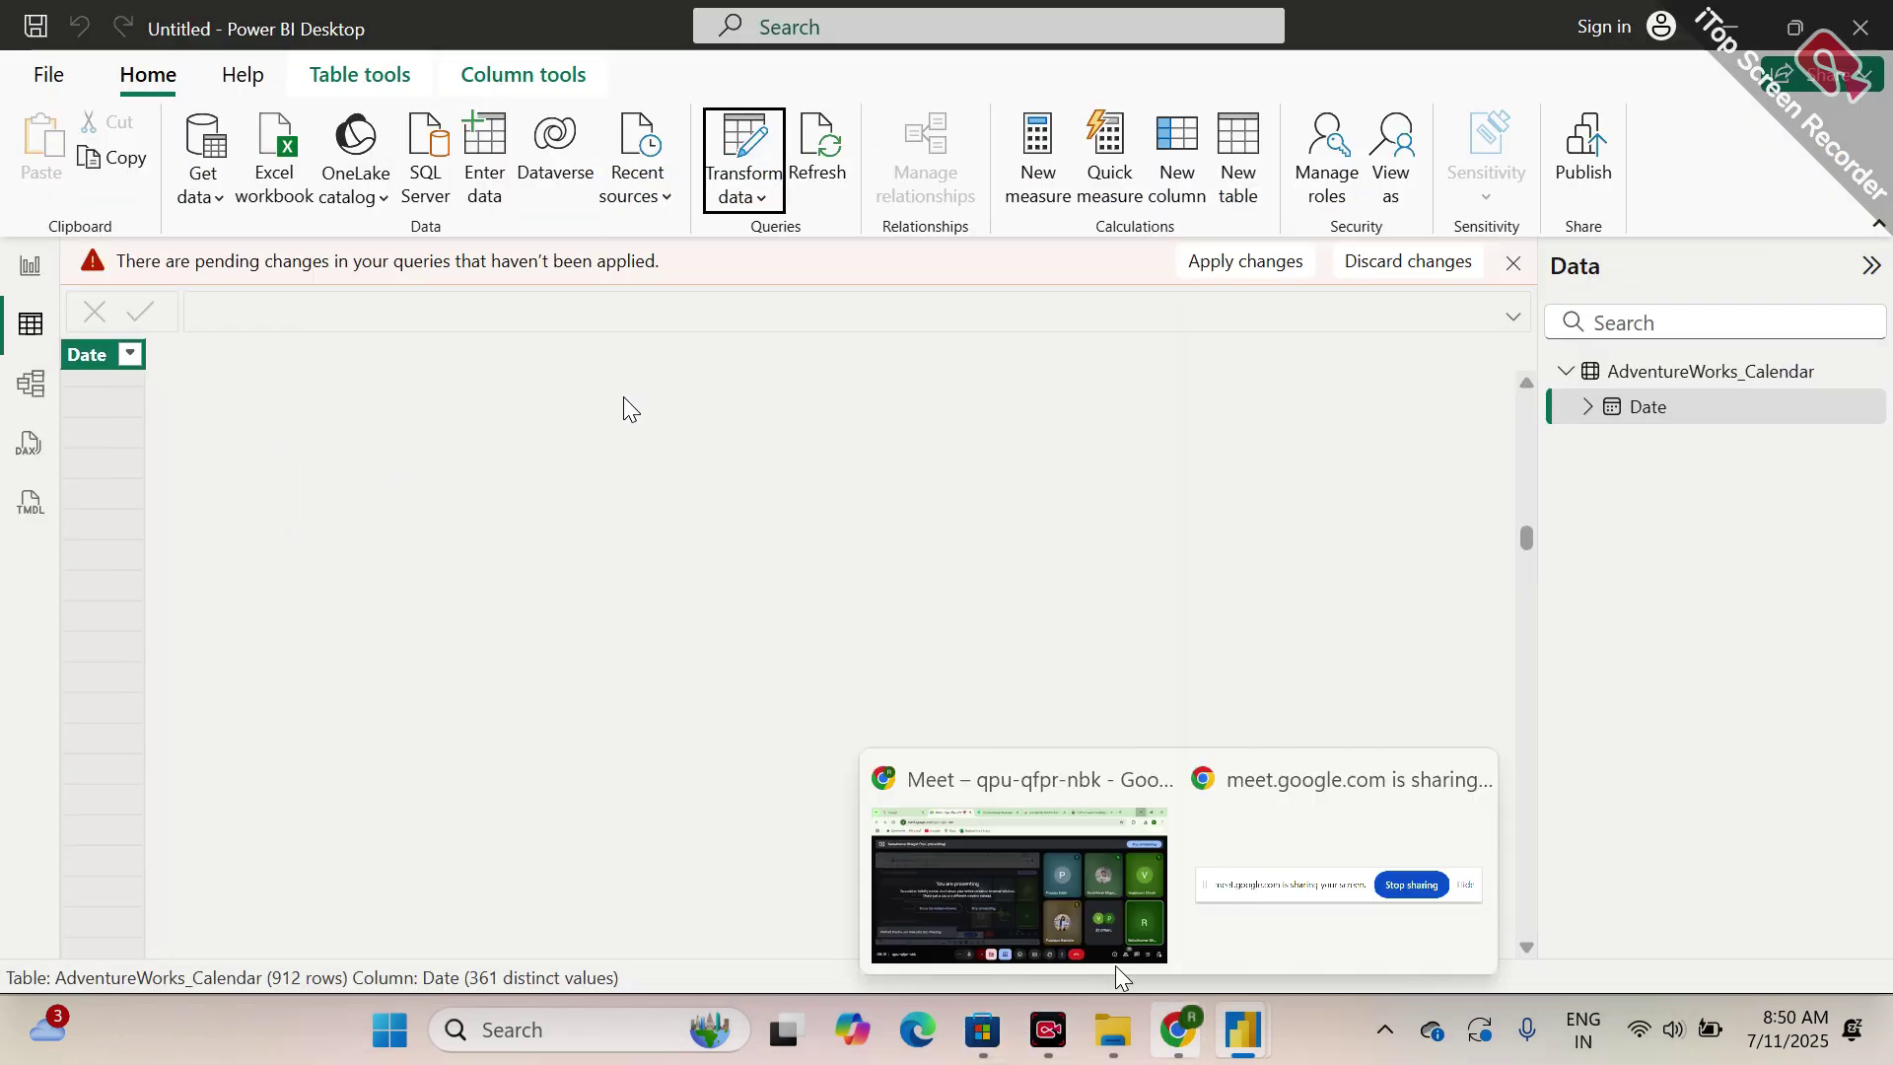
- Switch to the Google Meet call in Chrome and admit the person waiting to join
click(1061, 902)
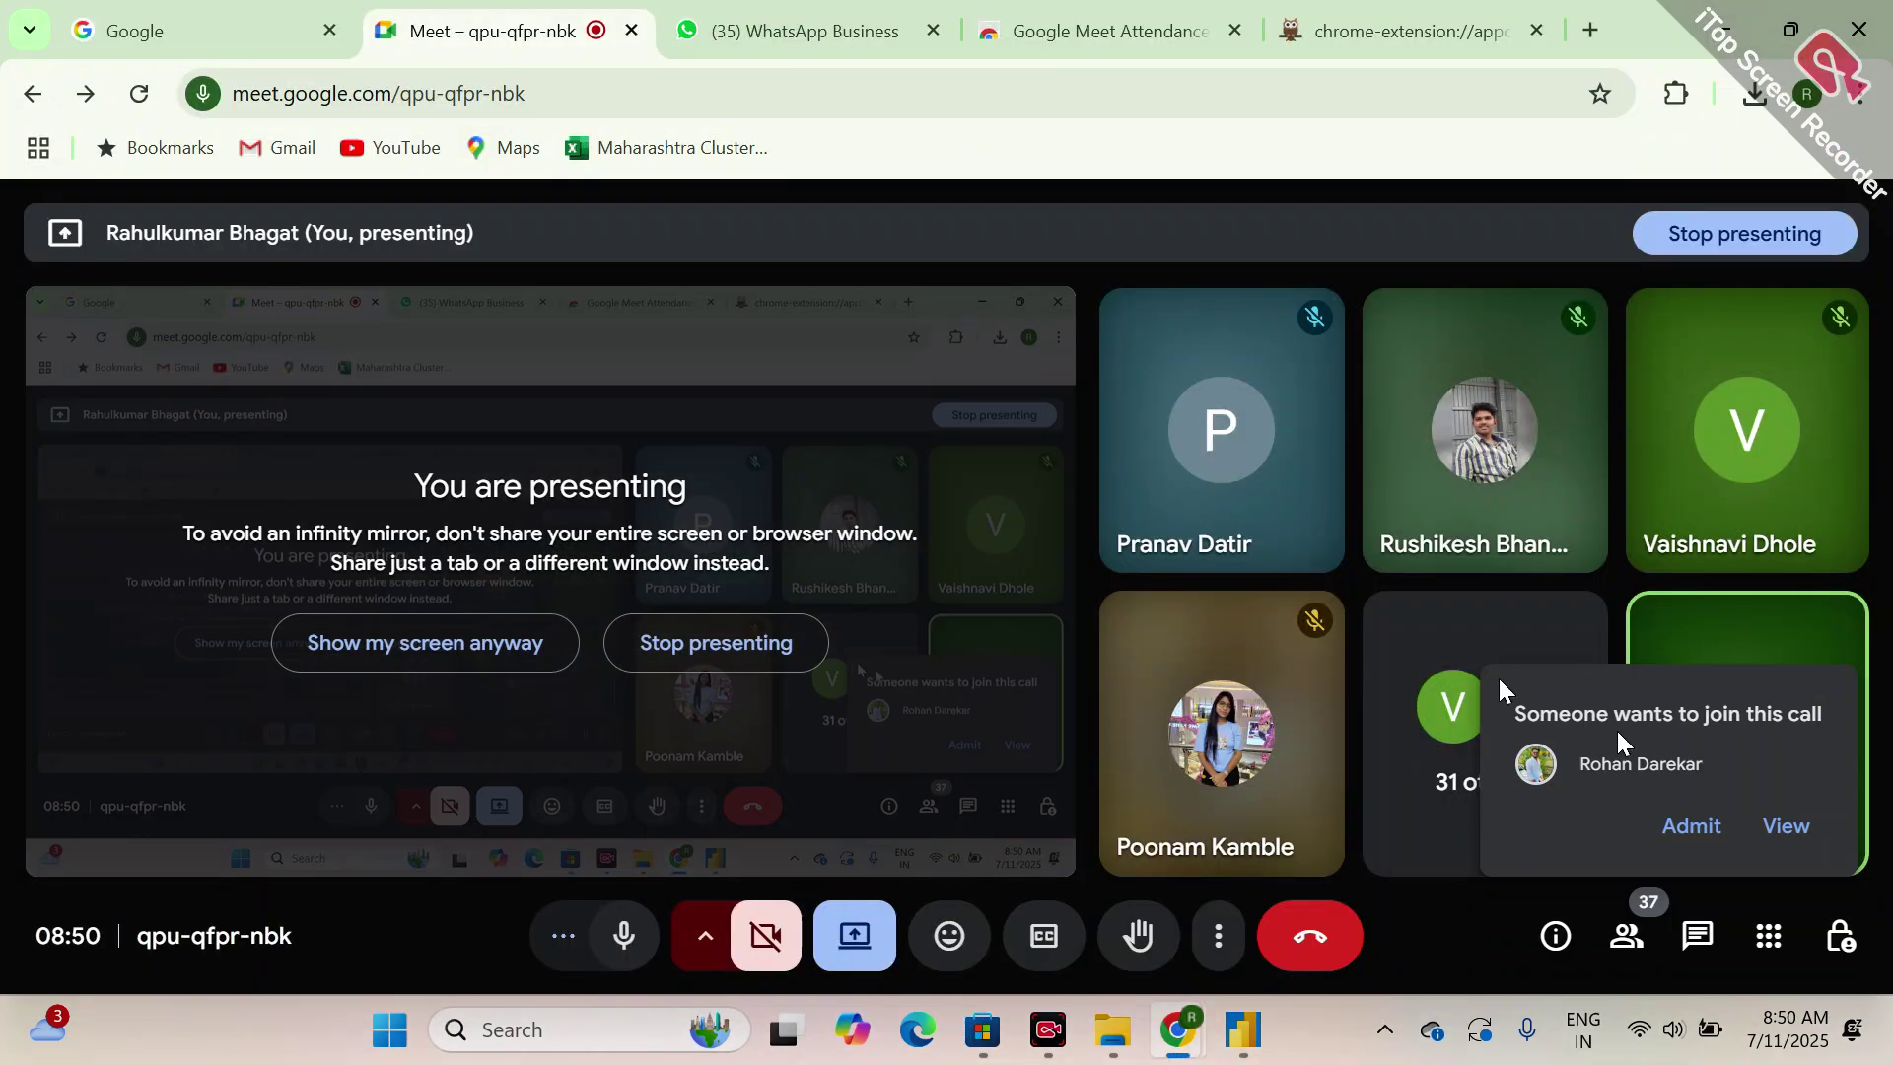
click(1688, 826)
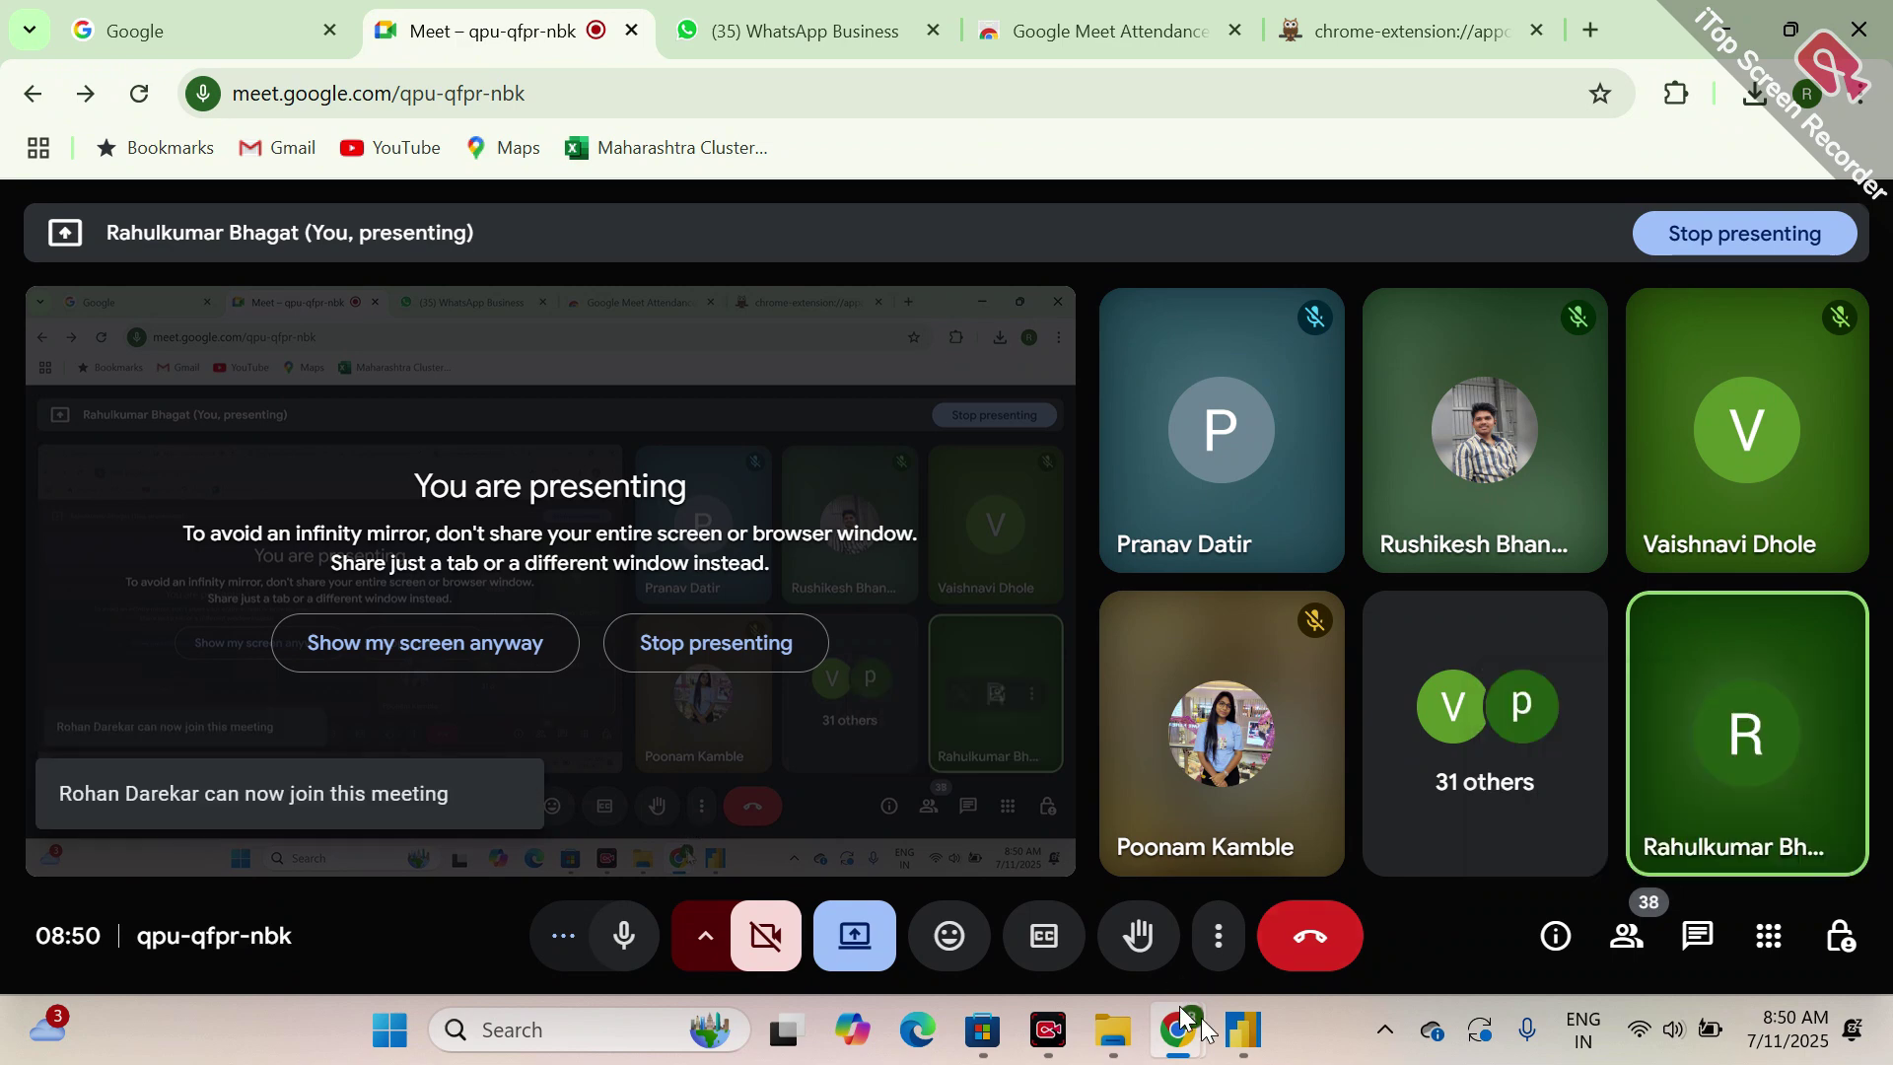
- Return to Power Query Editor and refresh the preview of the AdventureWorks_Calendar query
mouse_move(1244, 1030)
click(1288, 886)
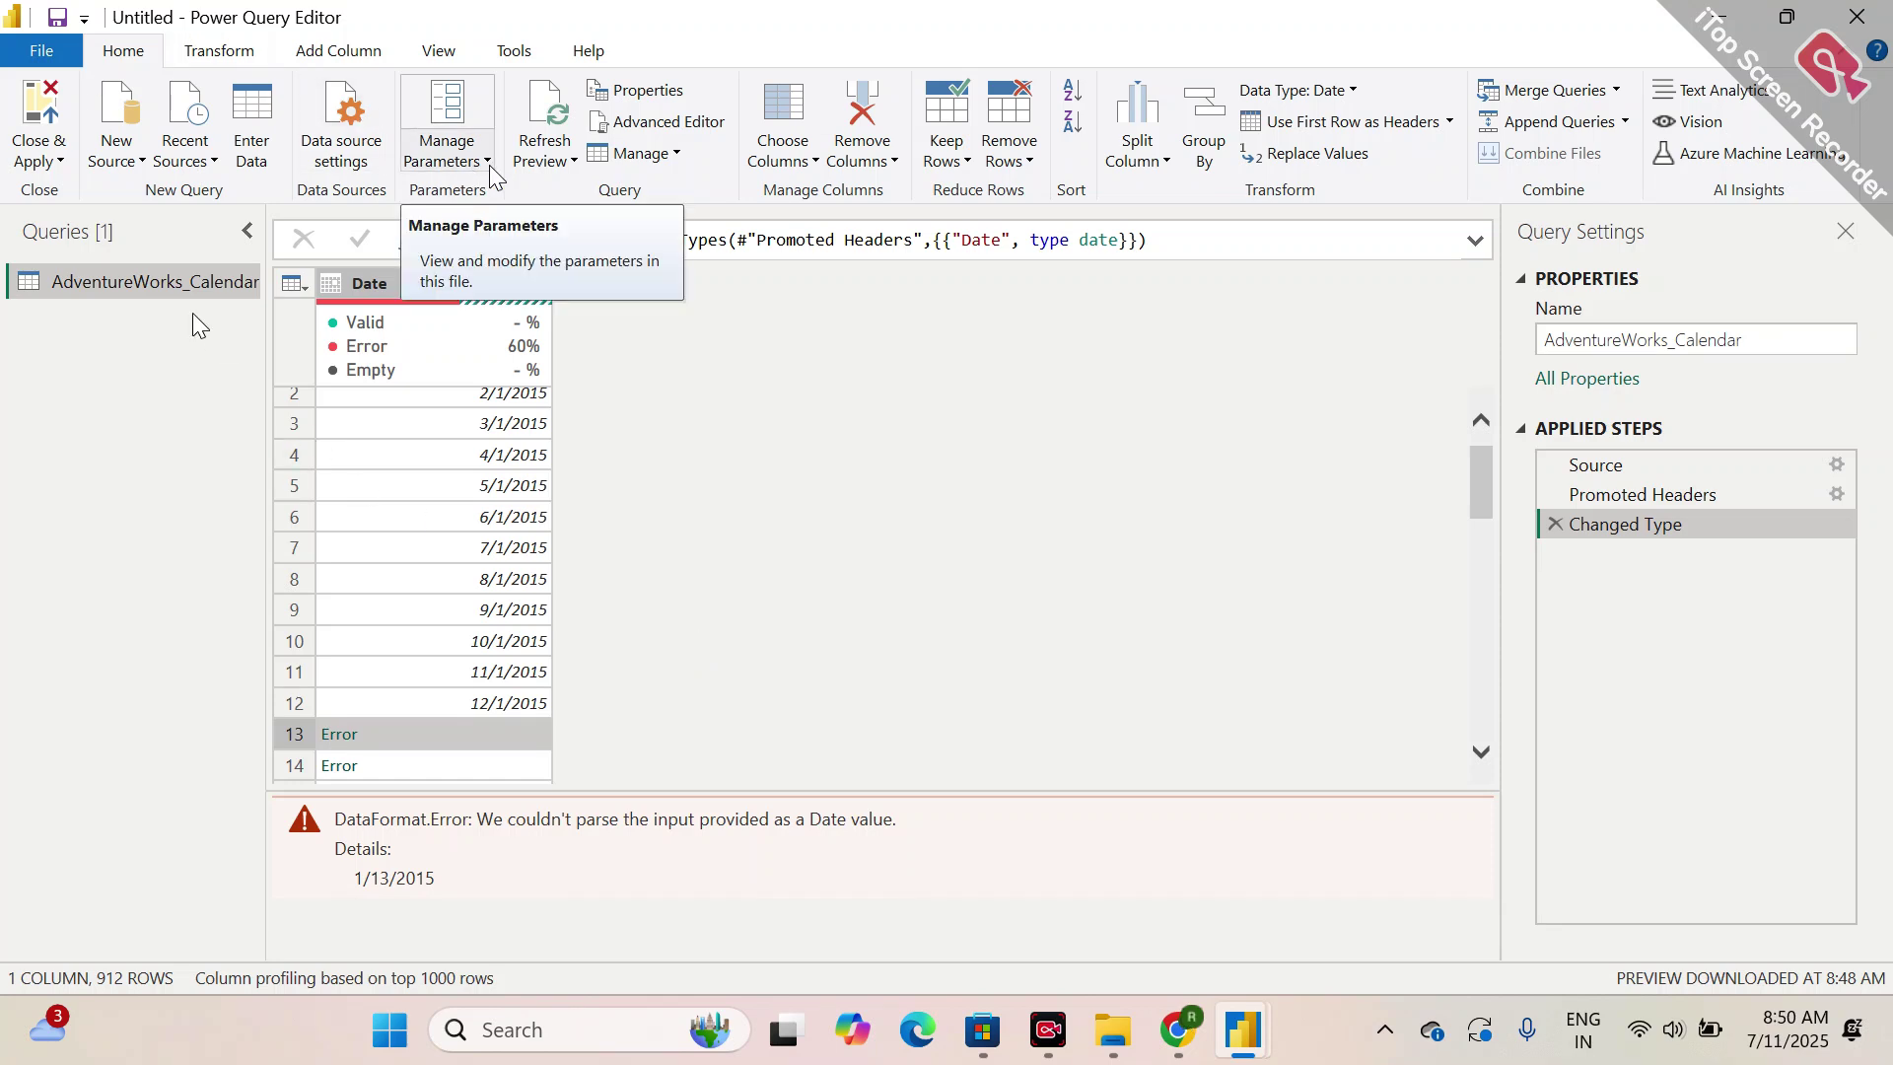
click(569, 160)
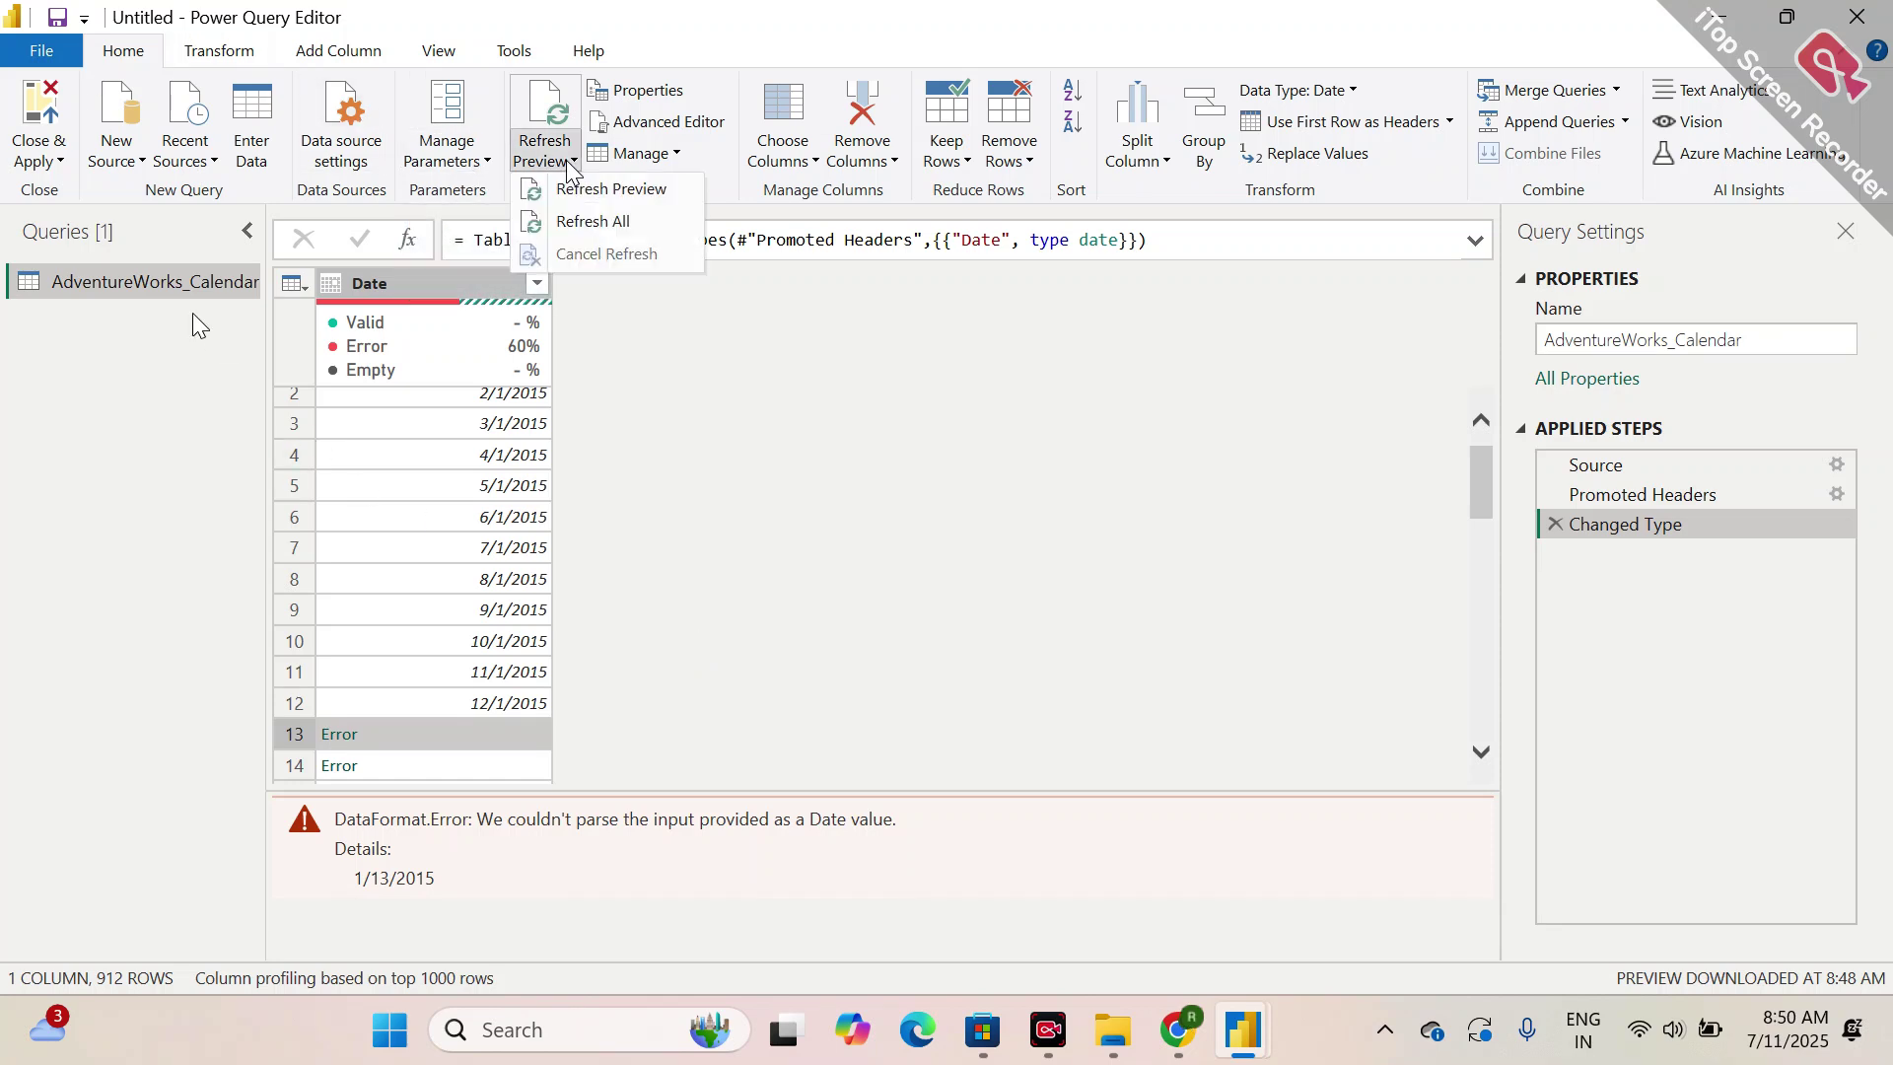
click(603, 192)
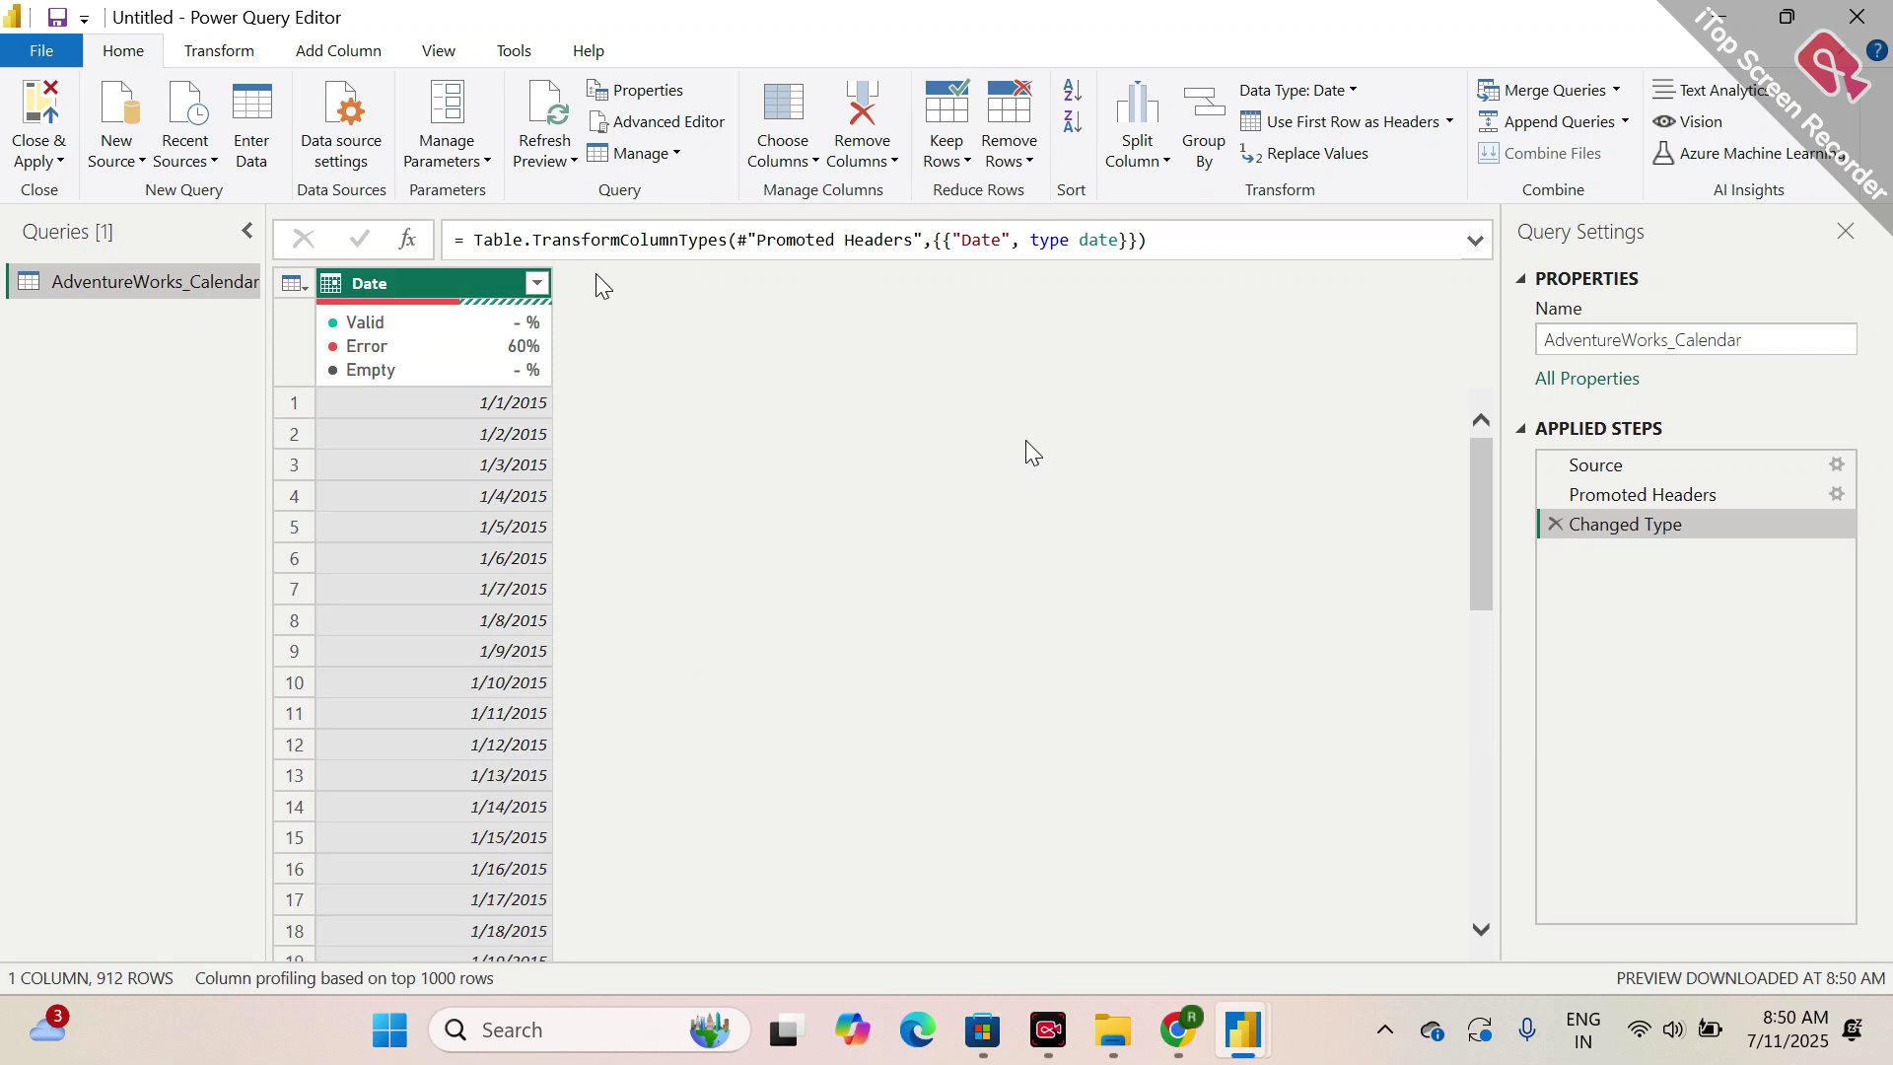
- Examine the calendar data at the Source, Promoted Headers and Changed Type steps and look at the preview refresh options
click(1589, 467)
click(1610, 499)
click(1596, 515)
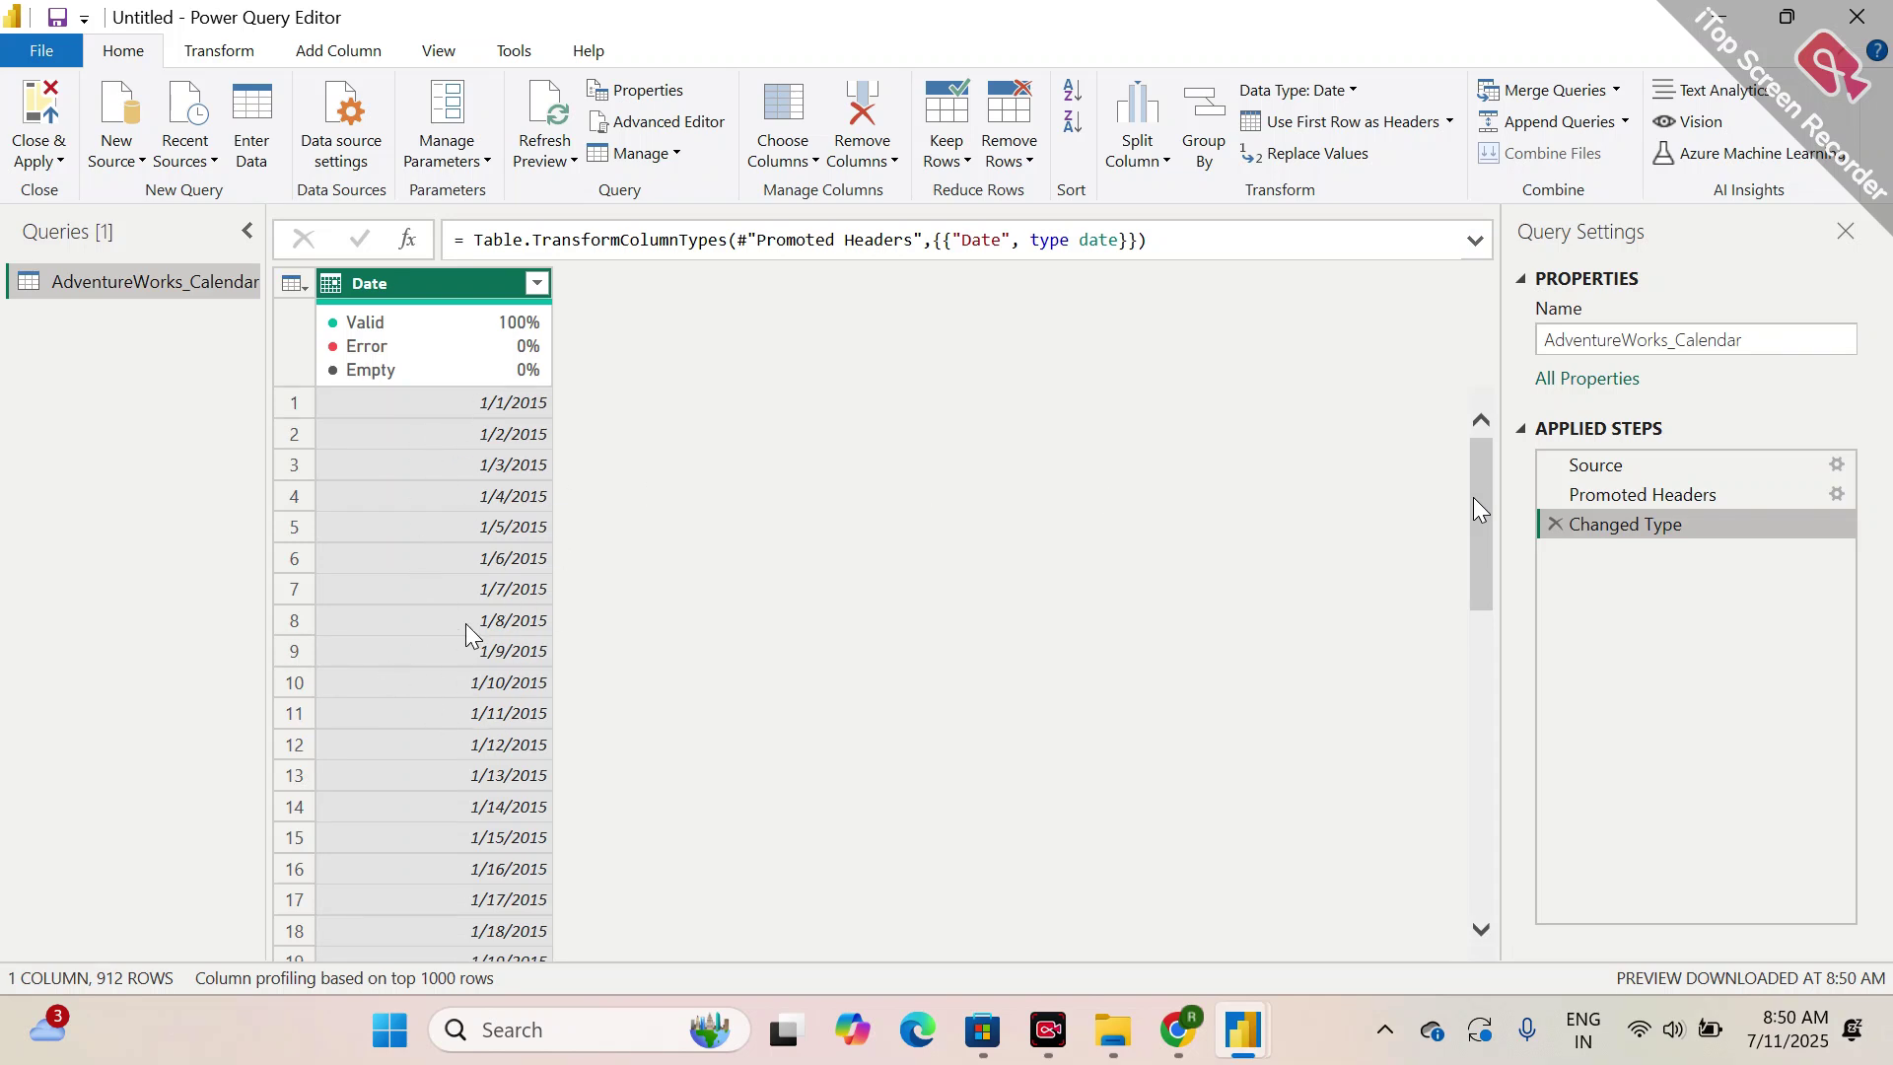
click(1602, 467)
click(1661, 496)
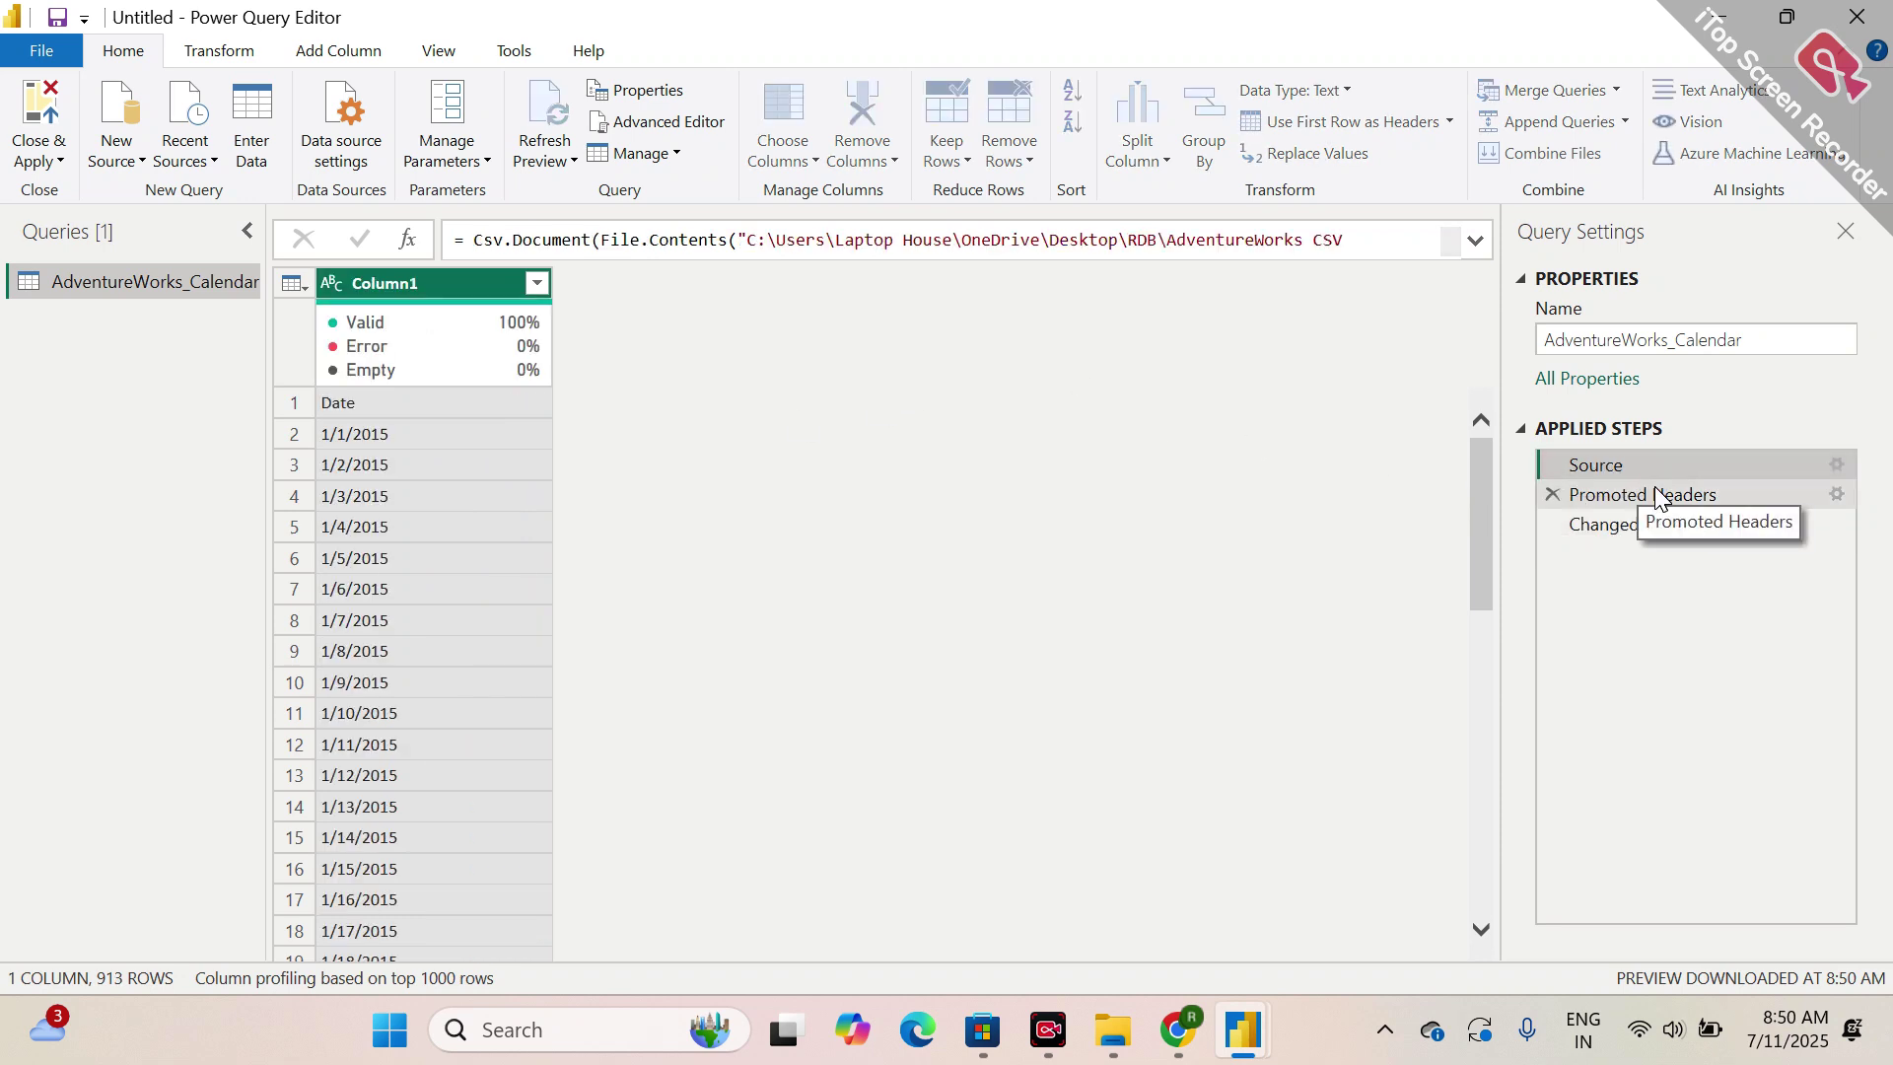
click(1597, 525)
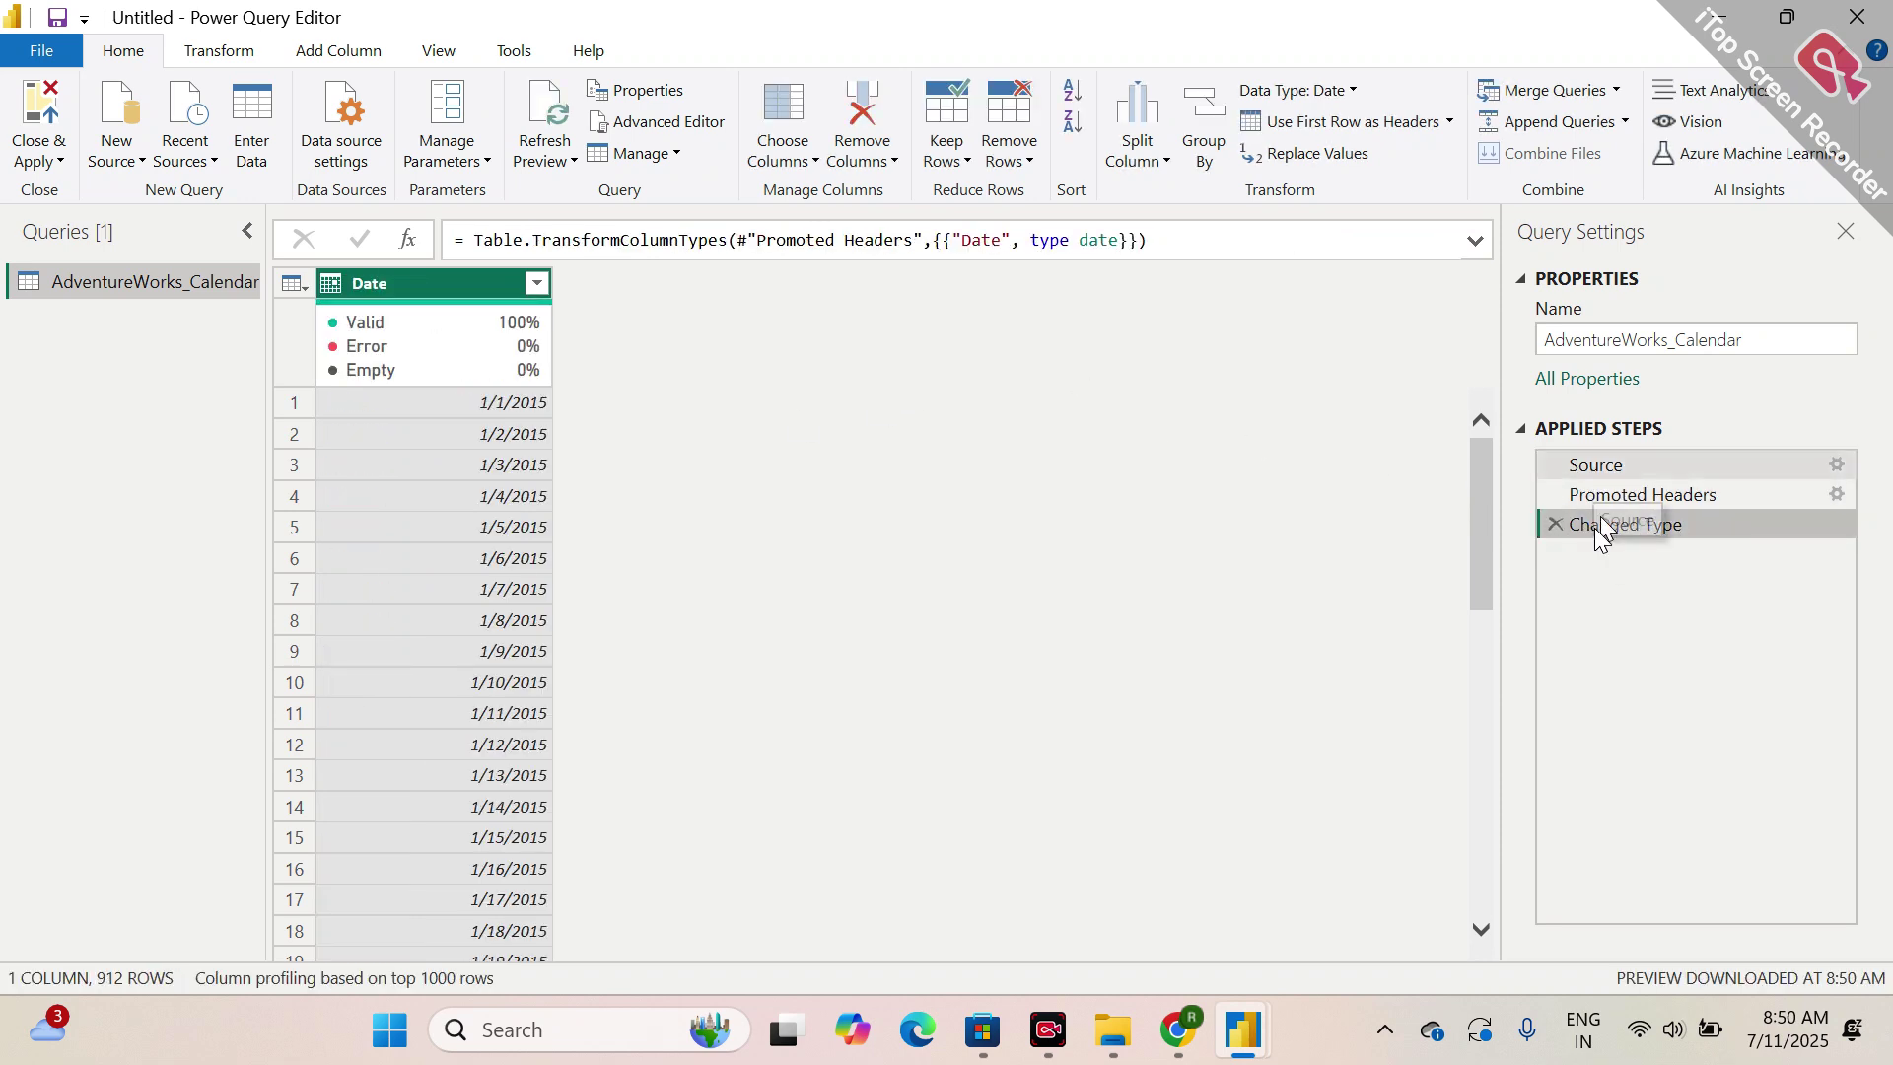
click(1602, 464)
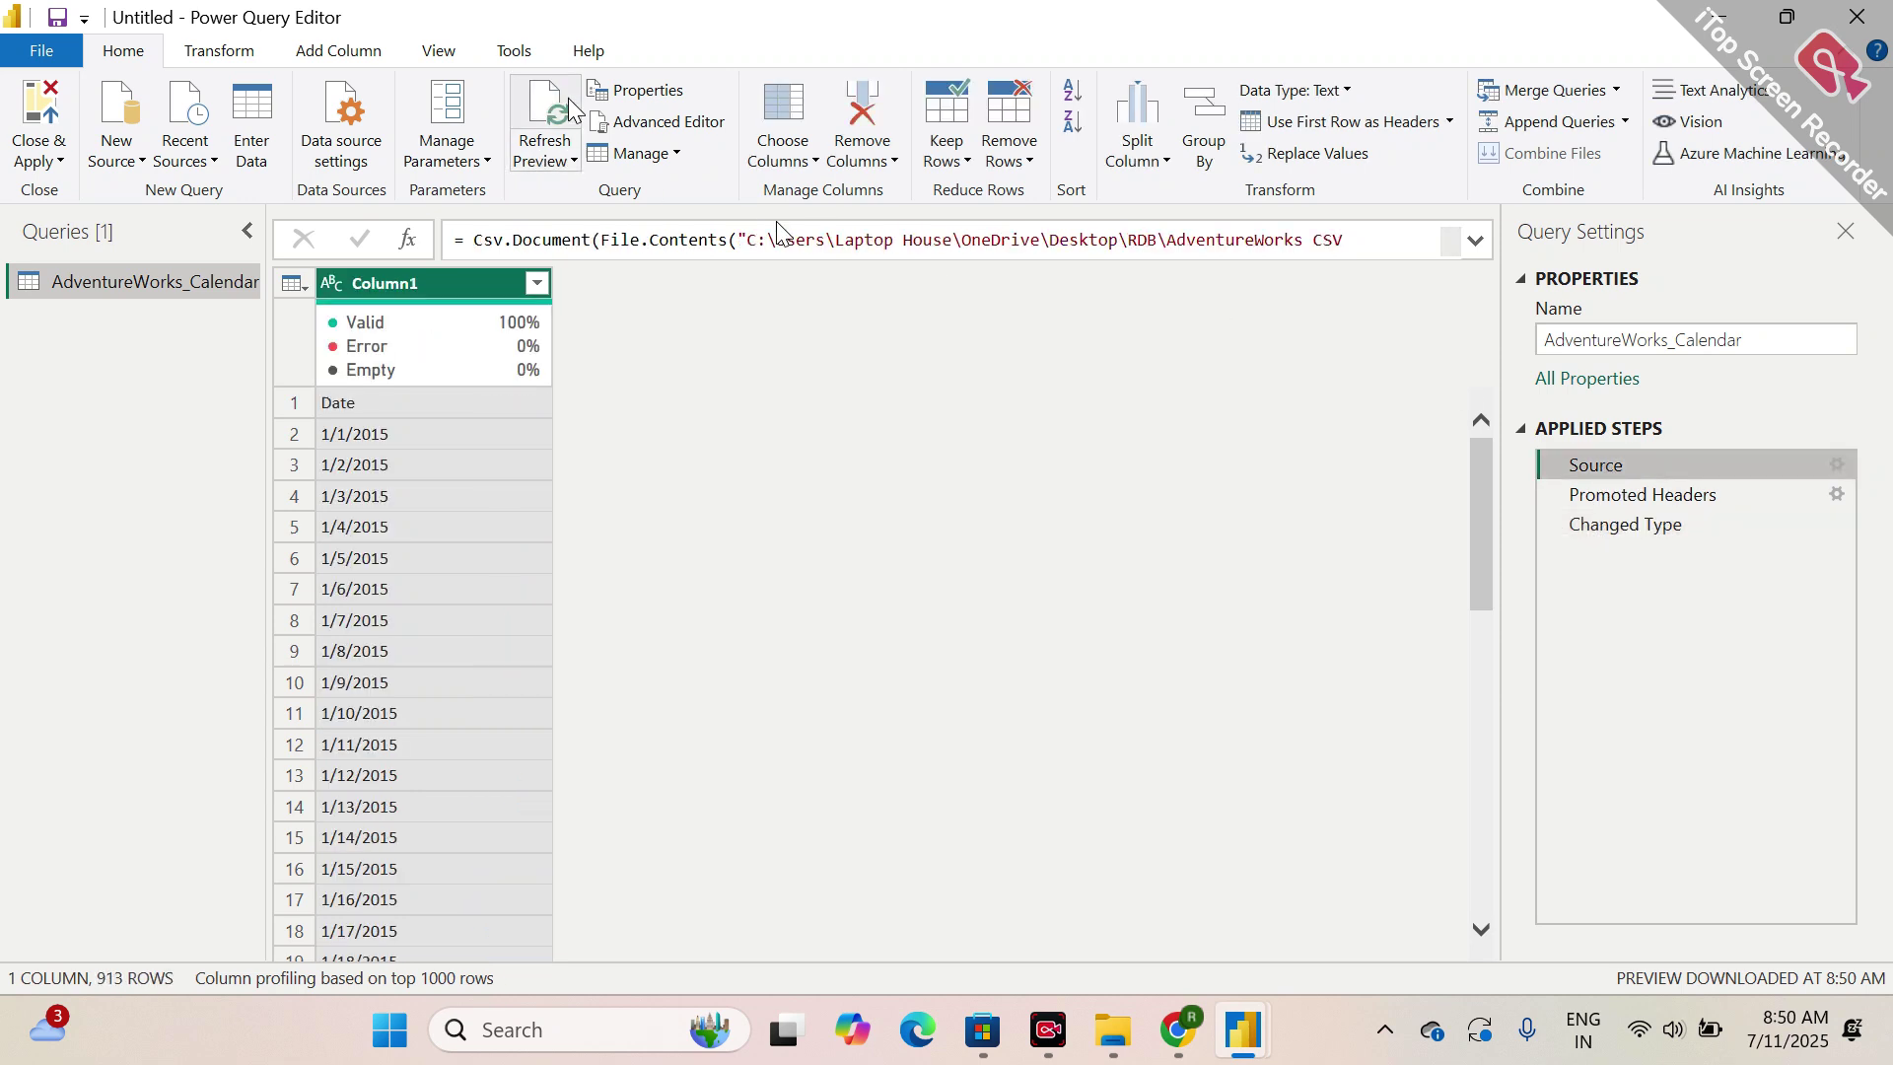
click(573, 161)
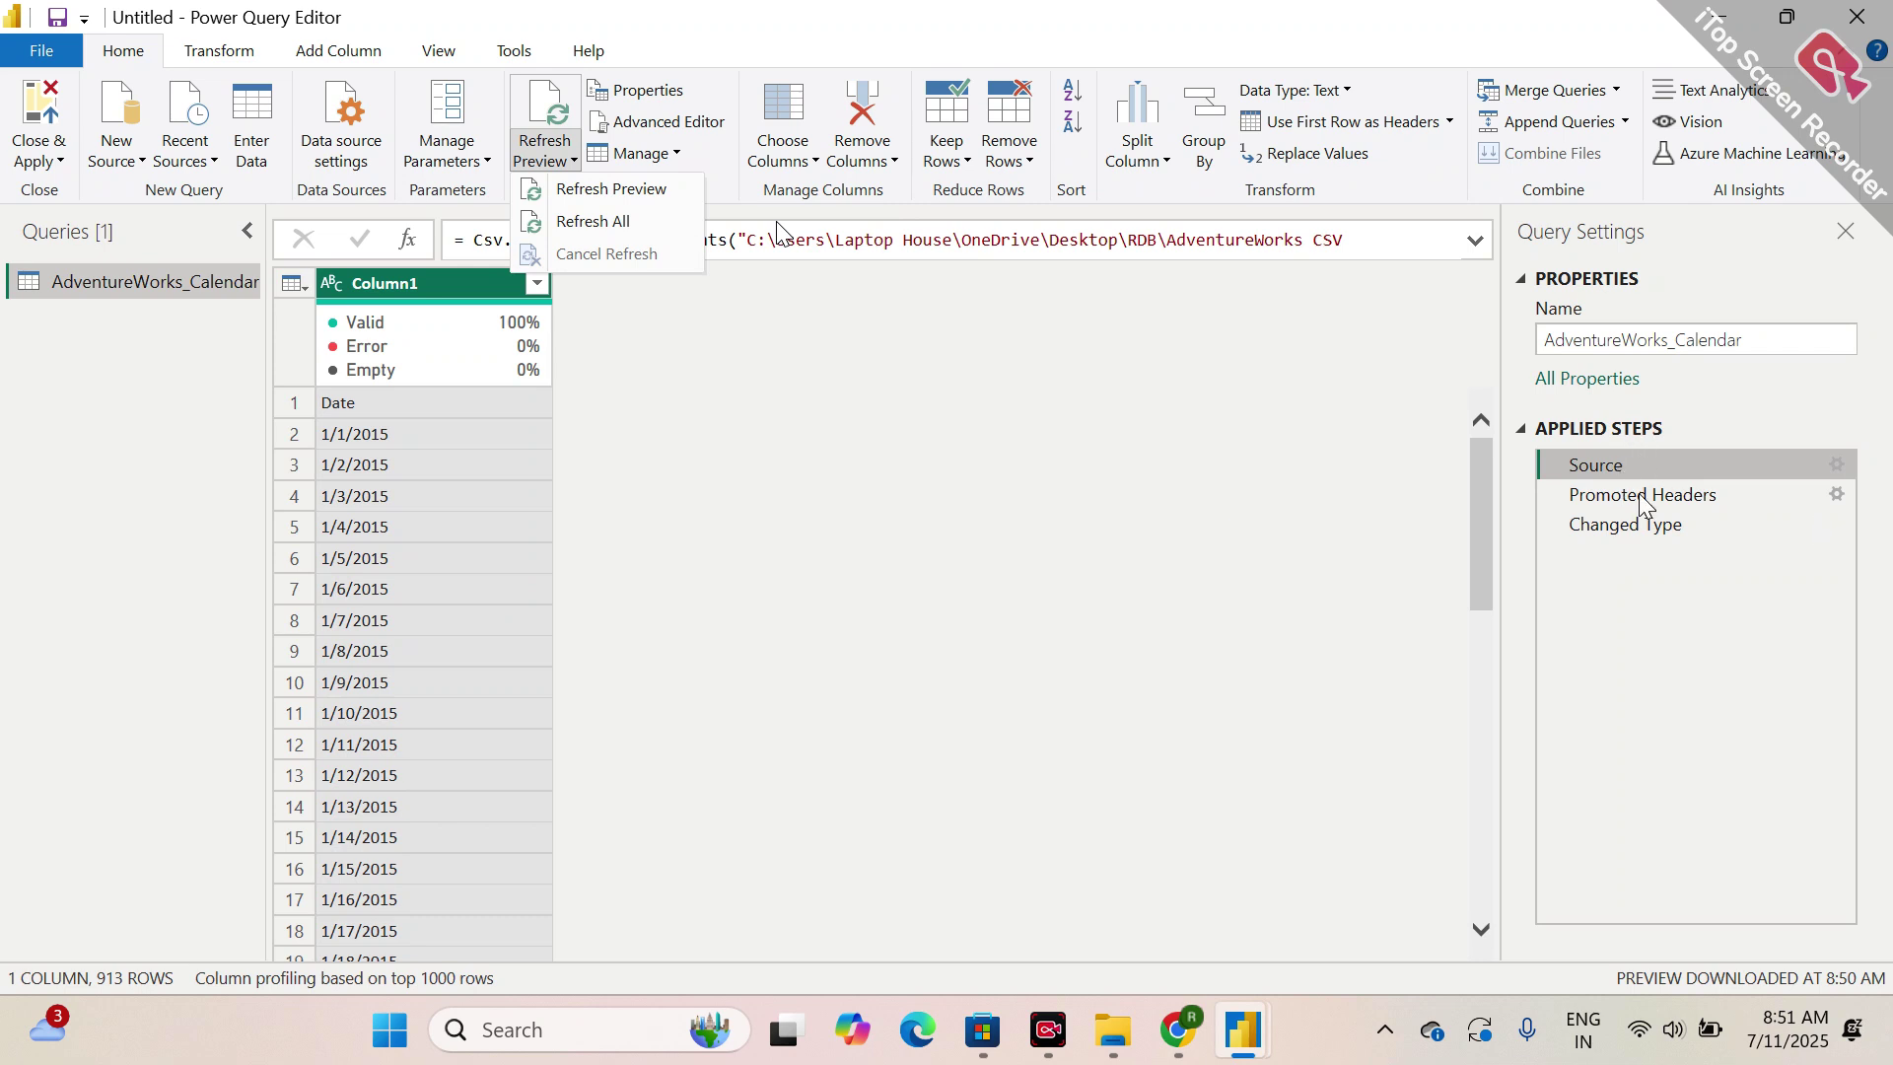
click(1627, 535)
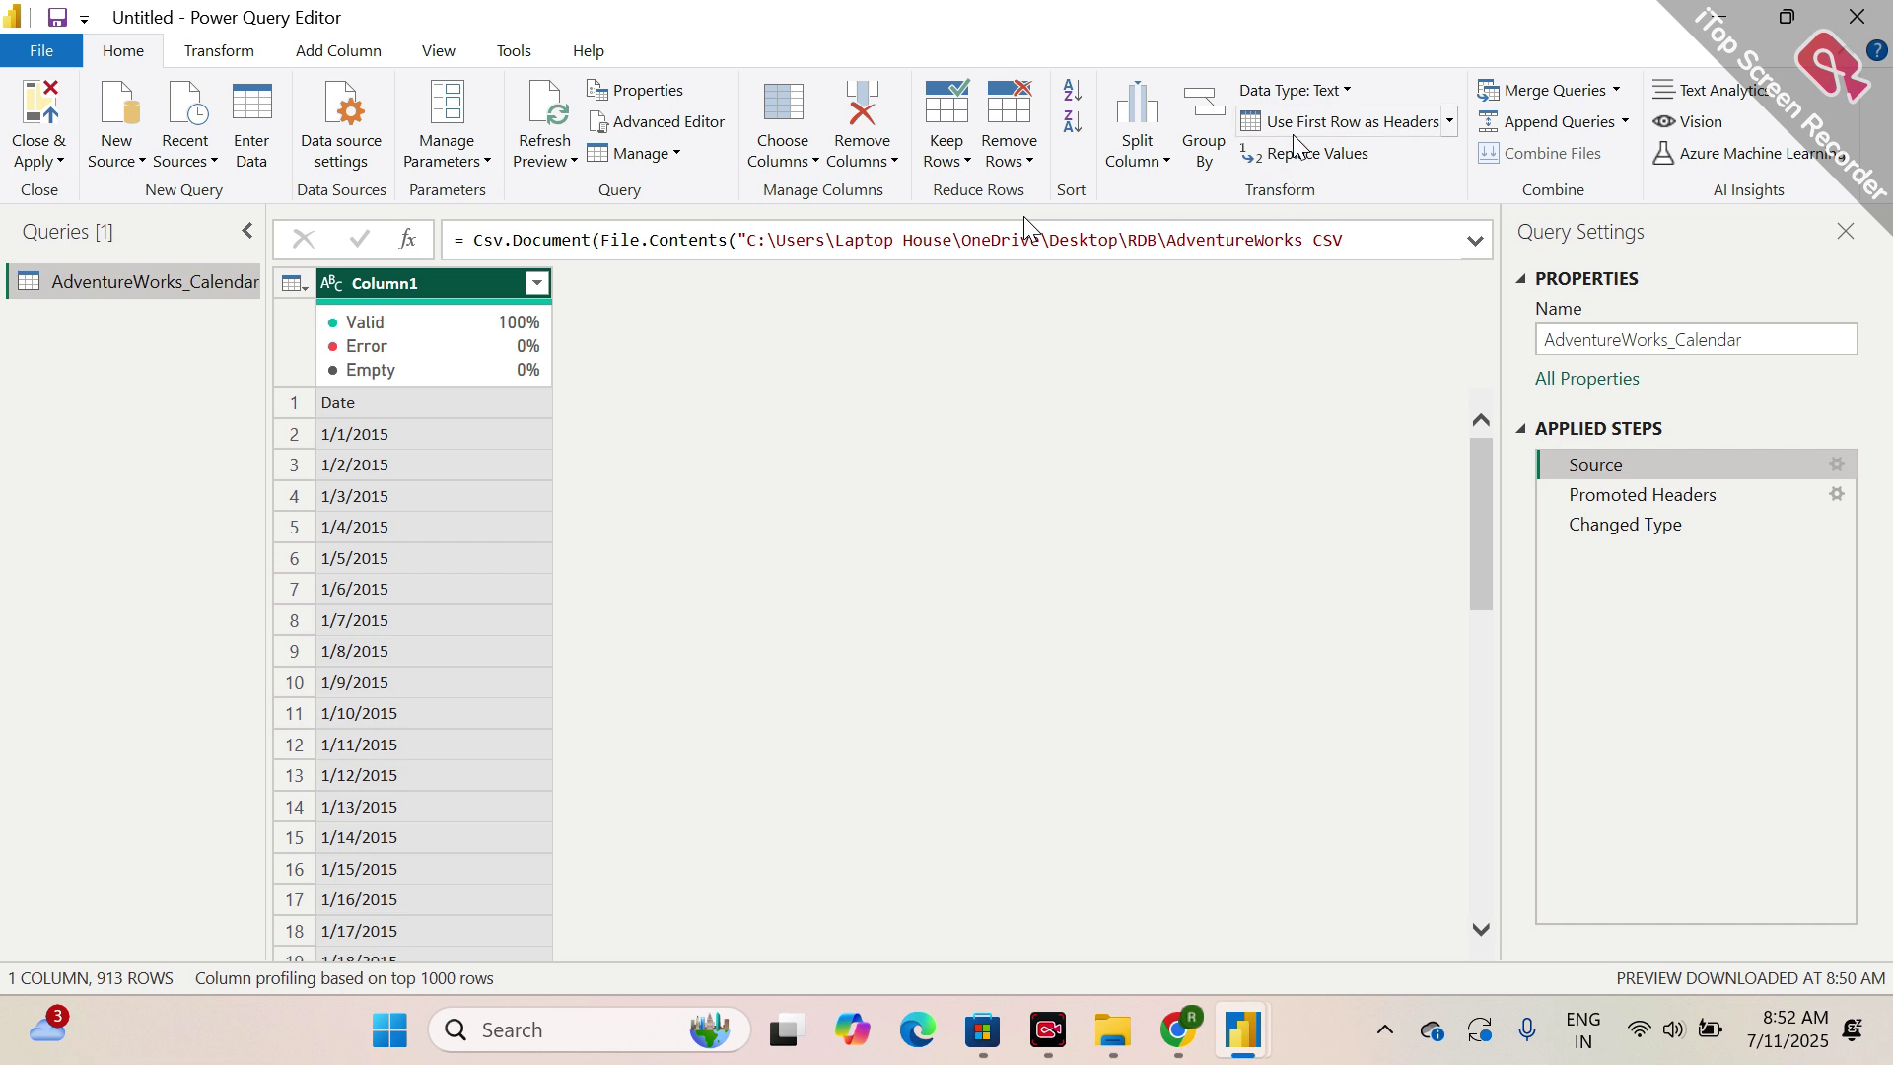
click(1449, 122)
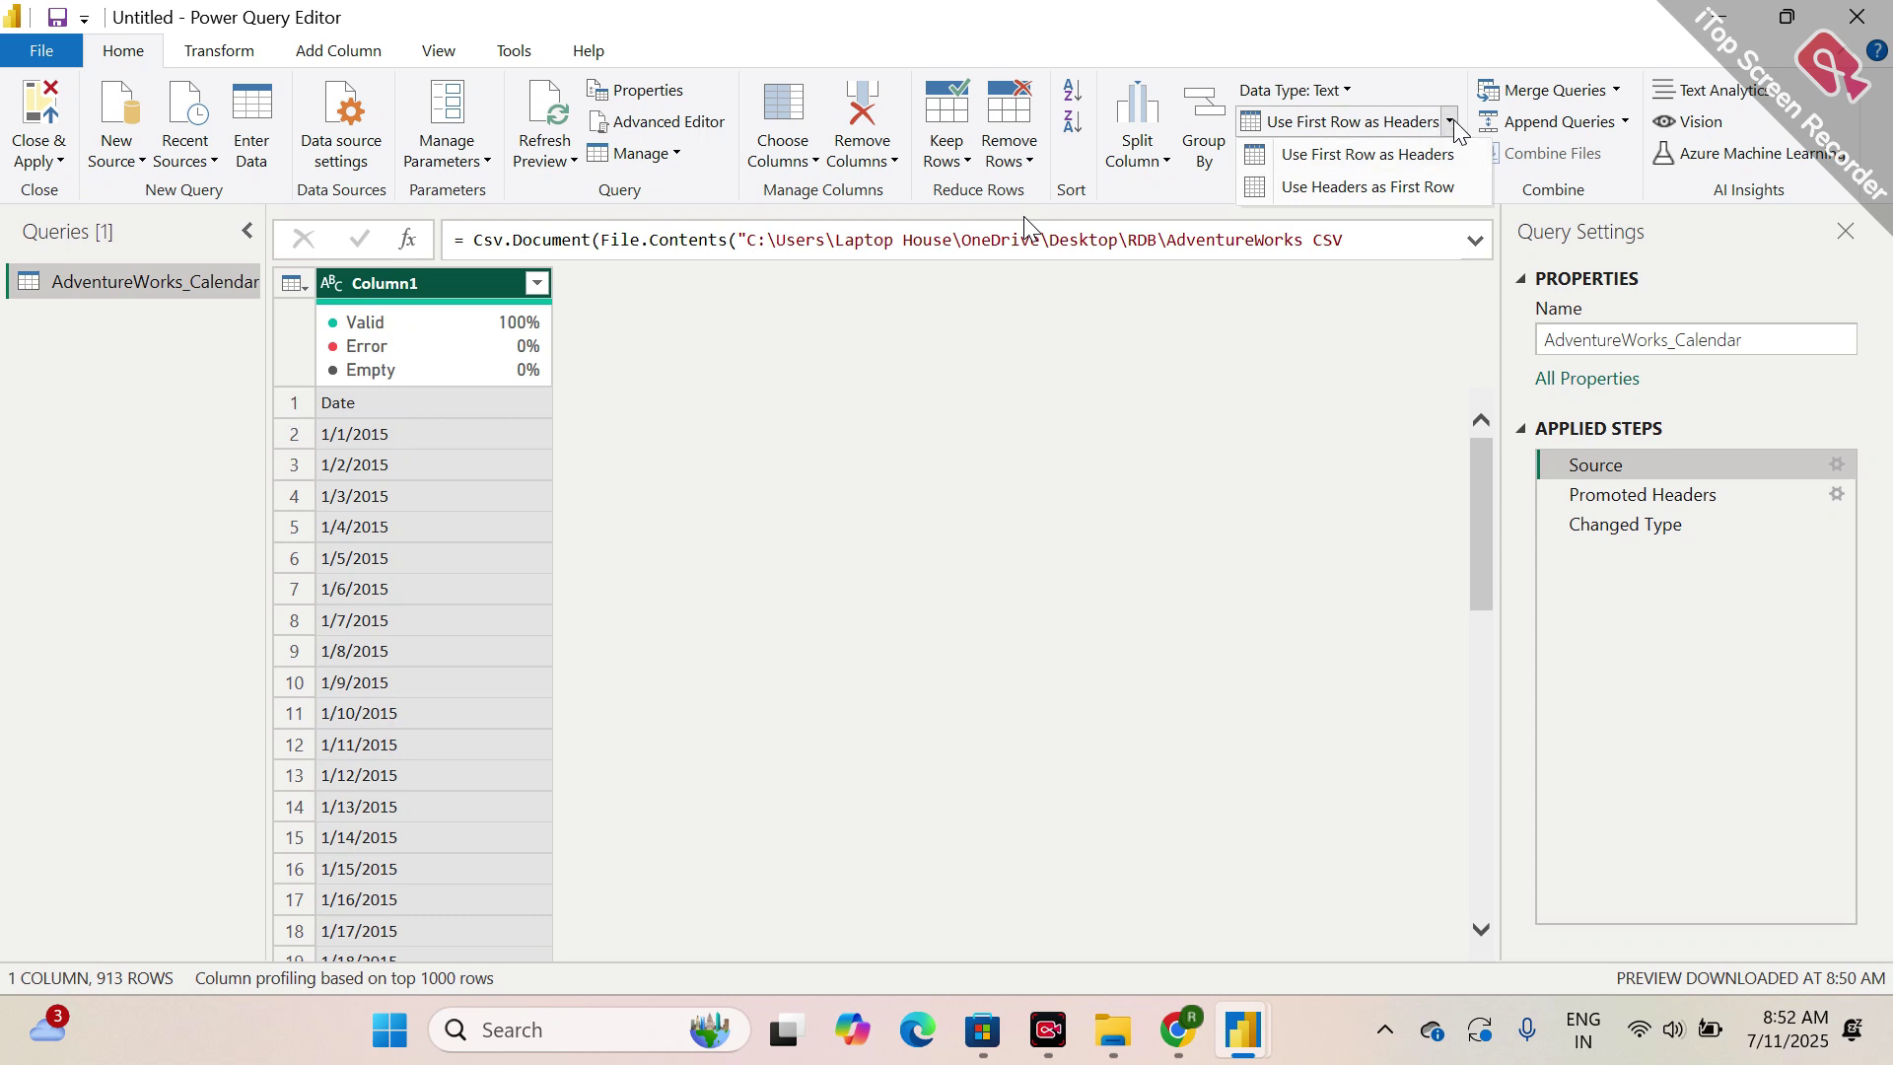
click(1360, 158)
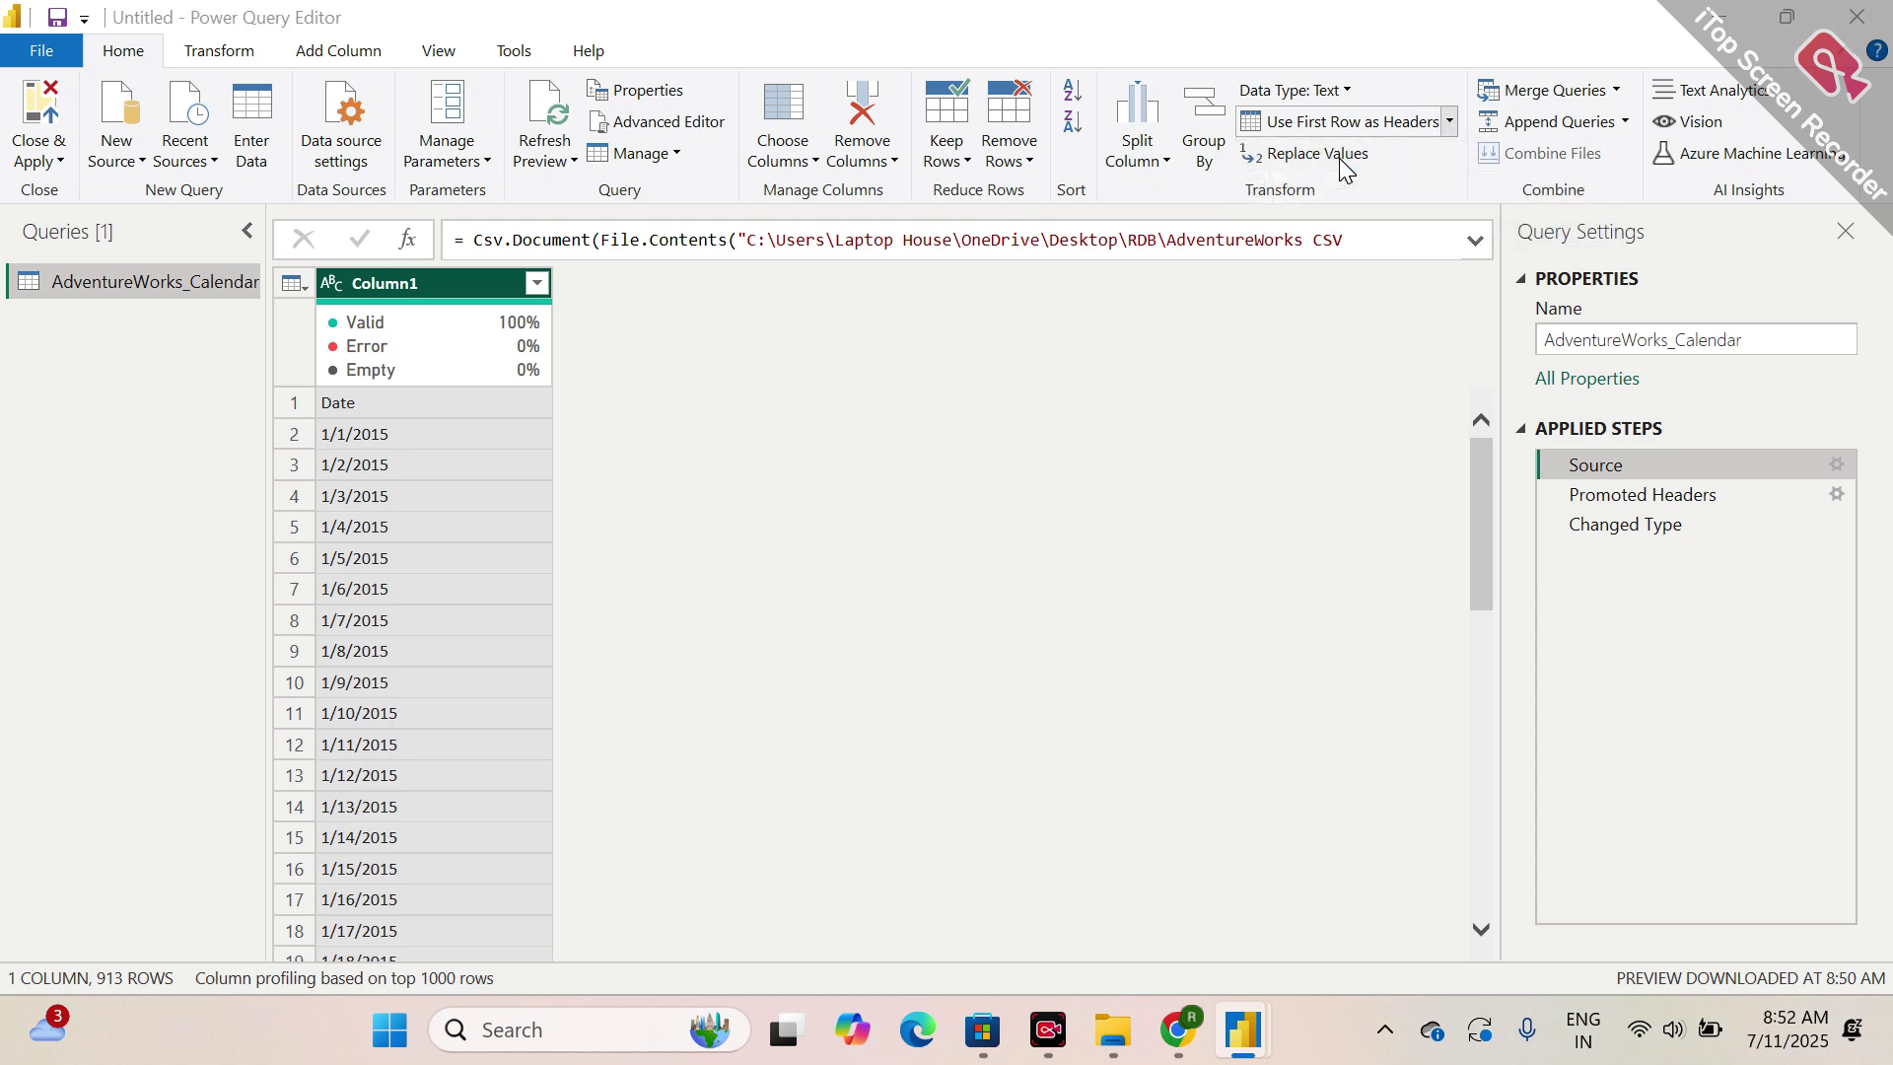
click(1331, 575)
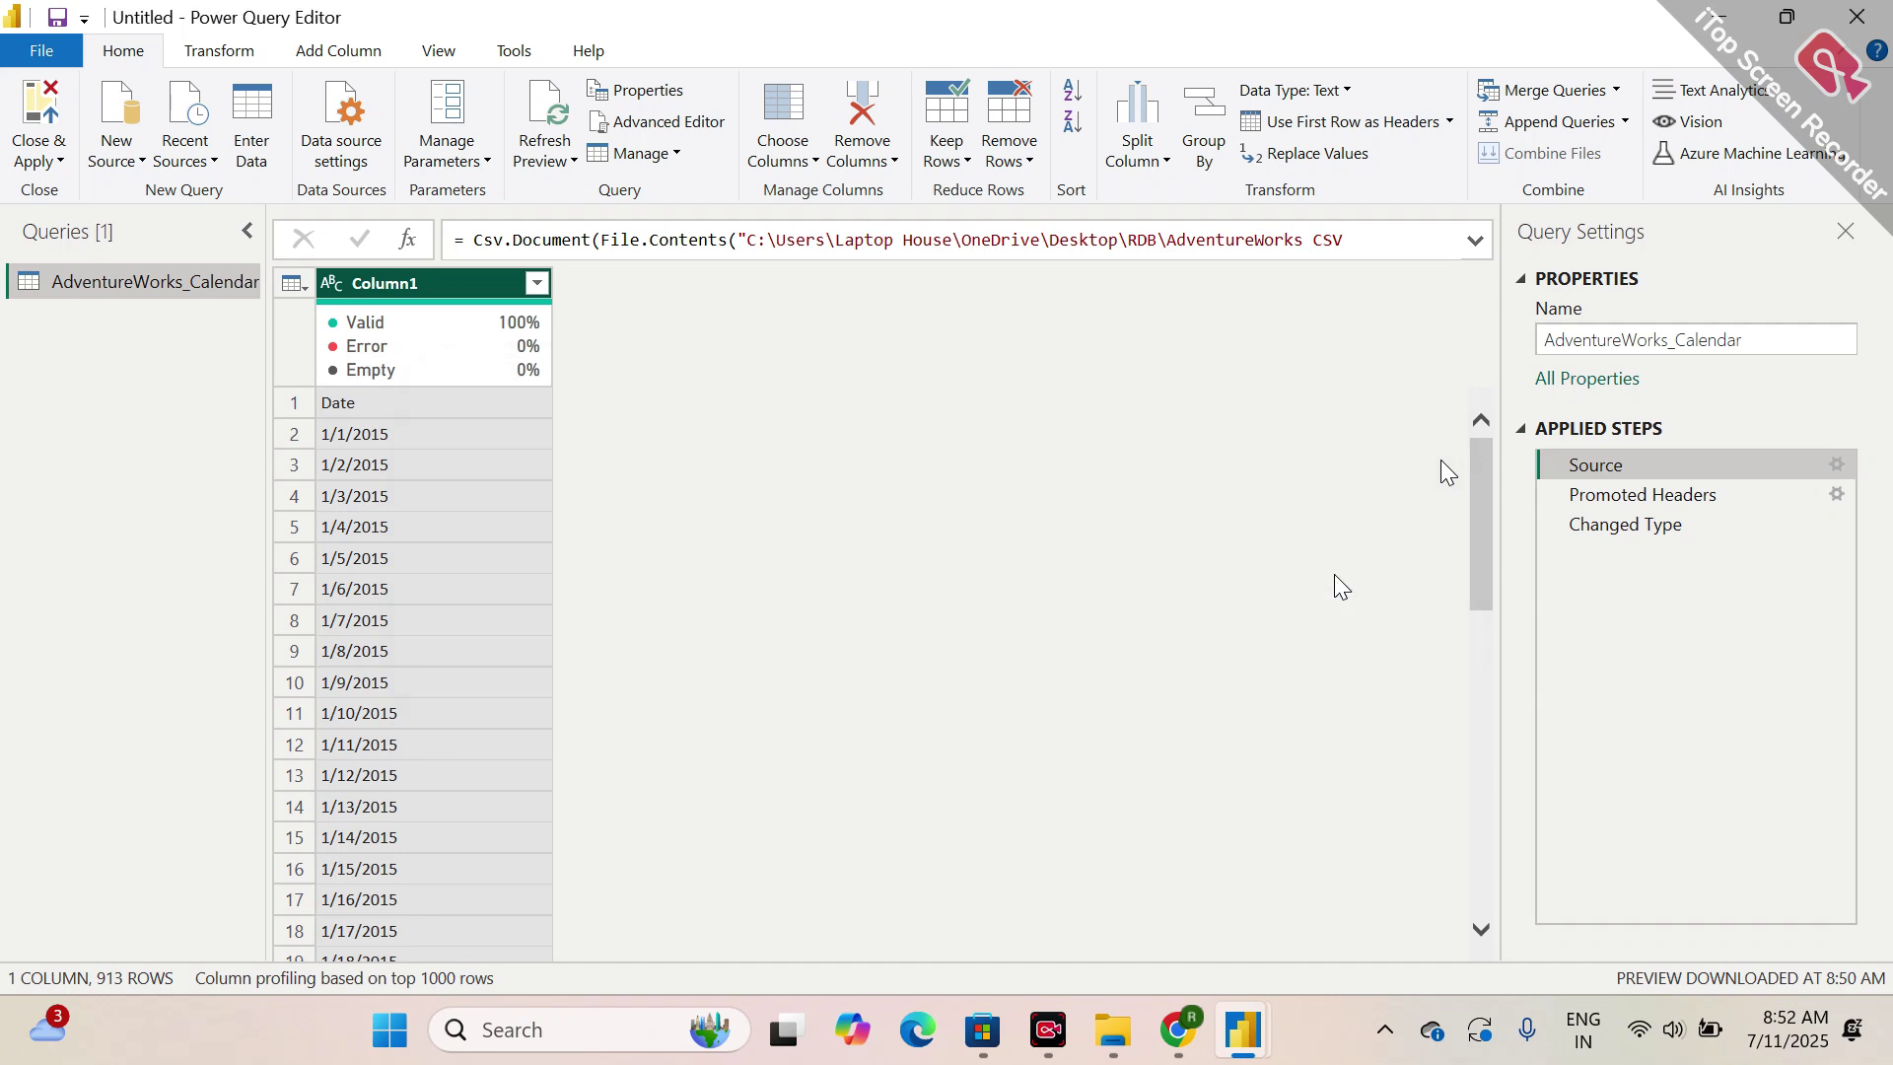
click(1345, 116)
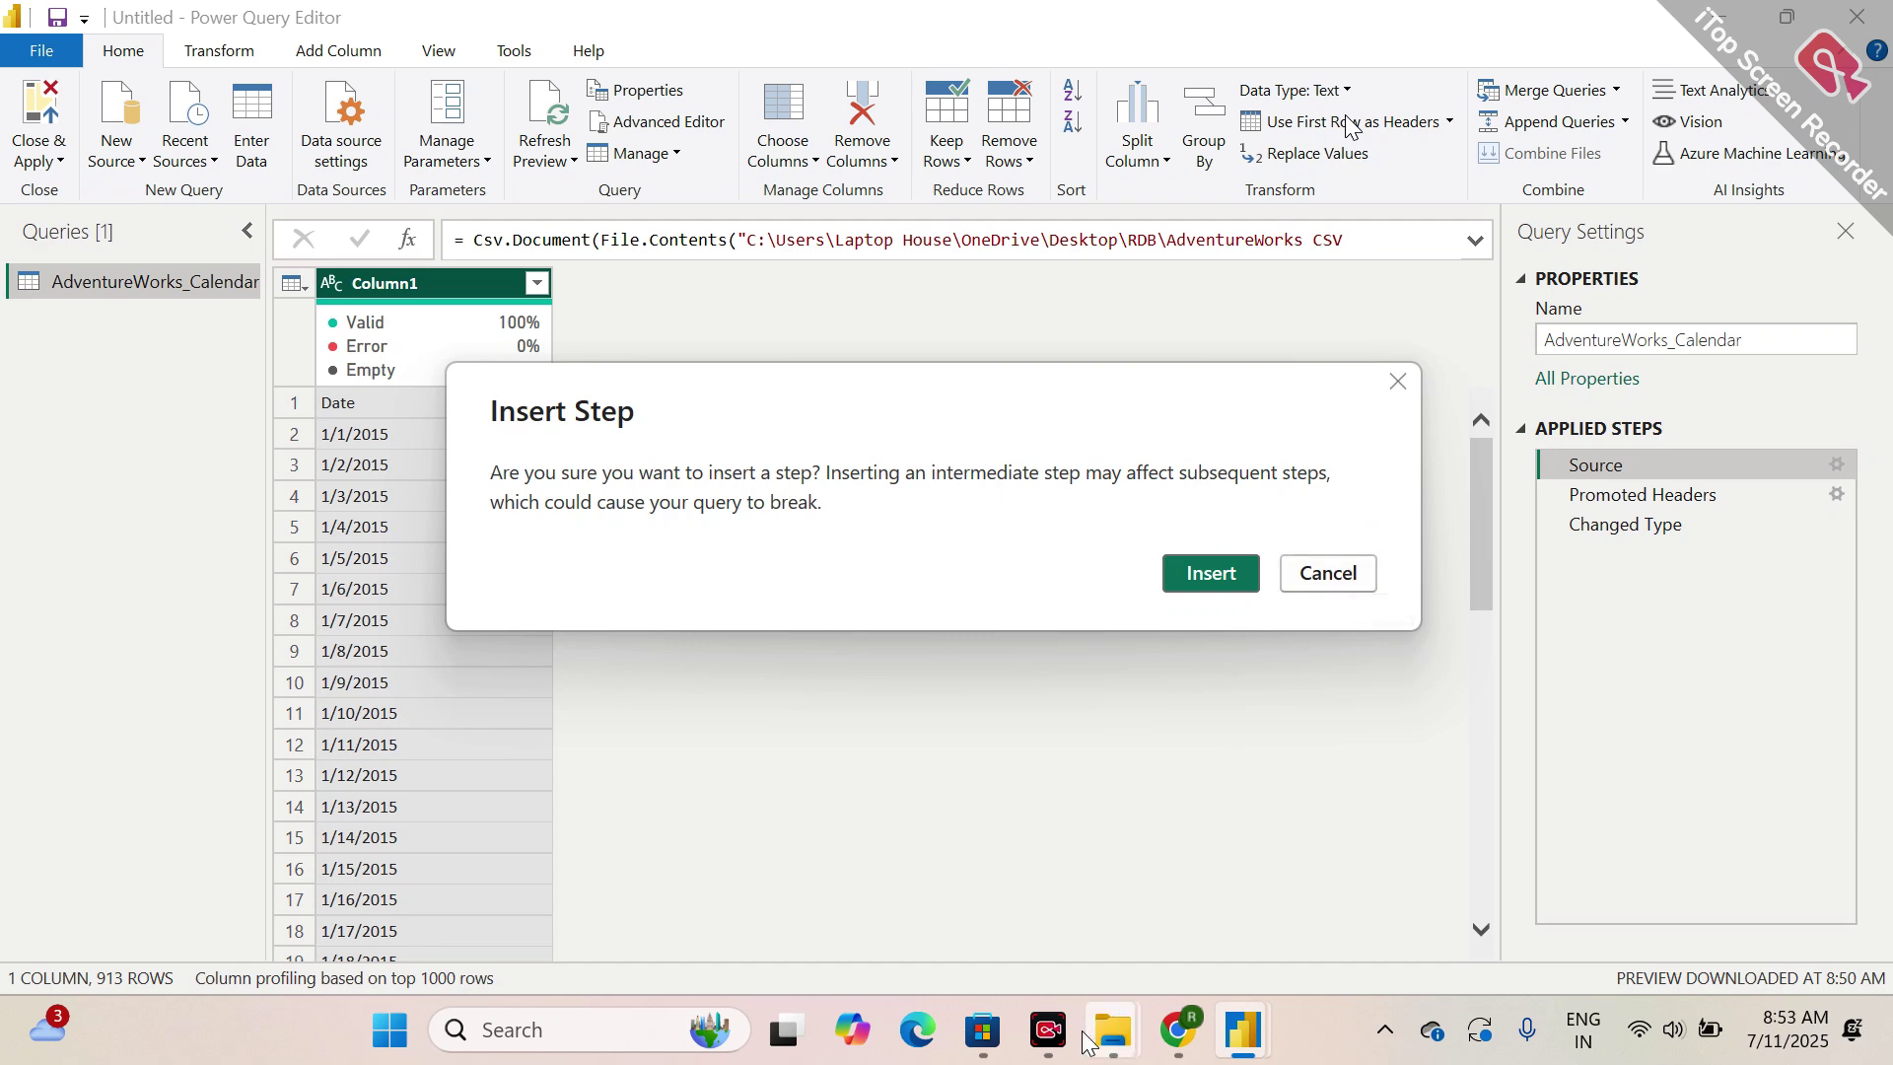
- Admit the new person waiting in the Google Meet call and return to Power Query Editor
mouse_move(1177, 1029)
click(1111, 927)
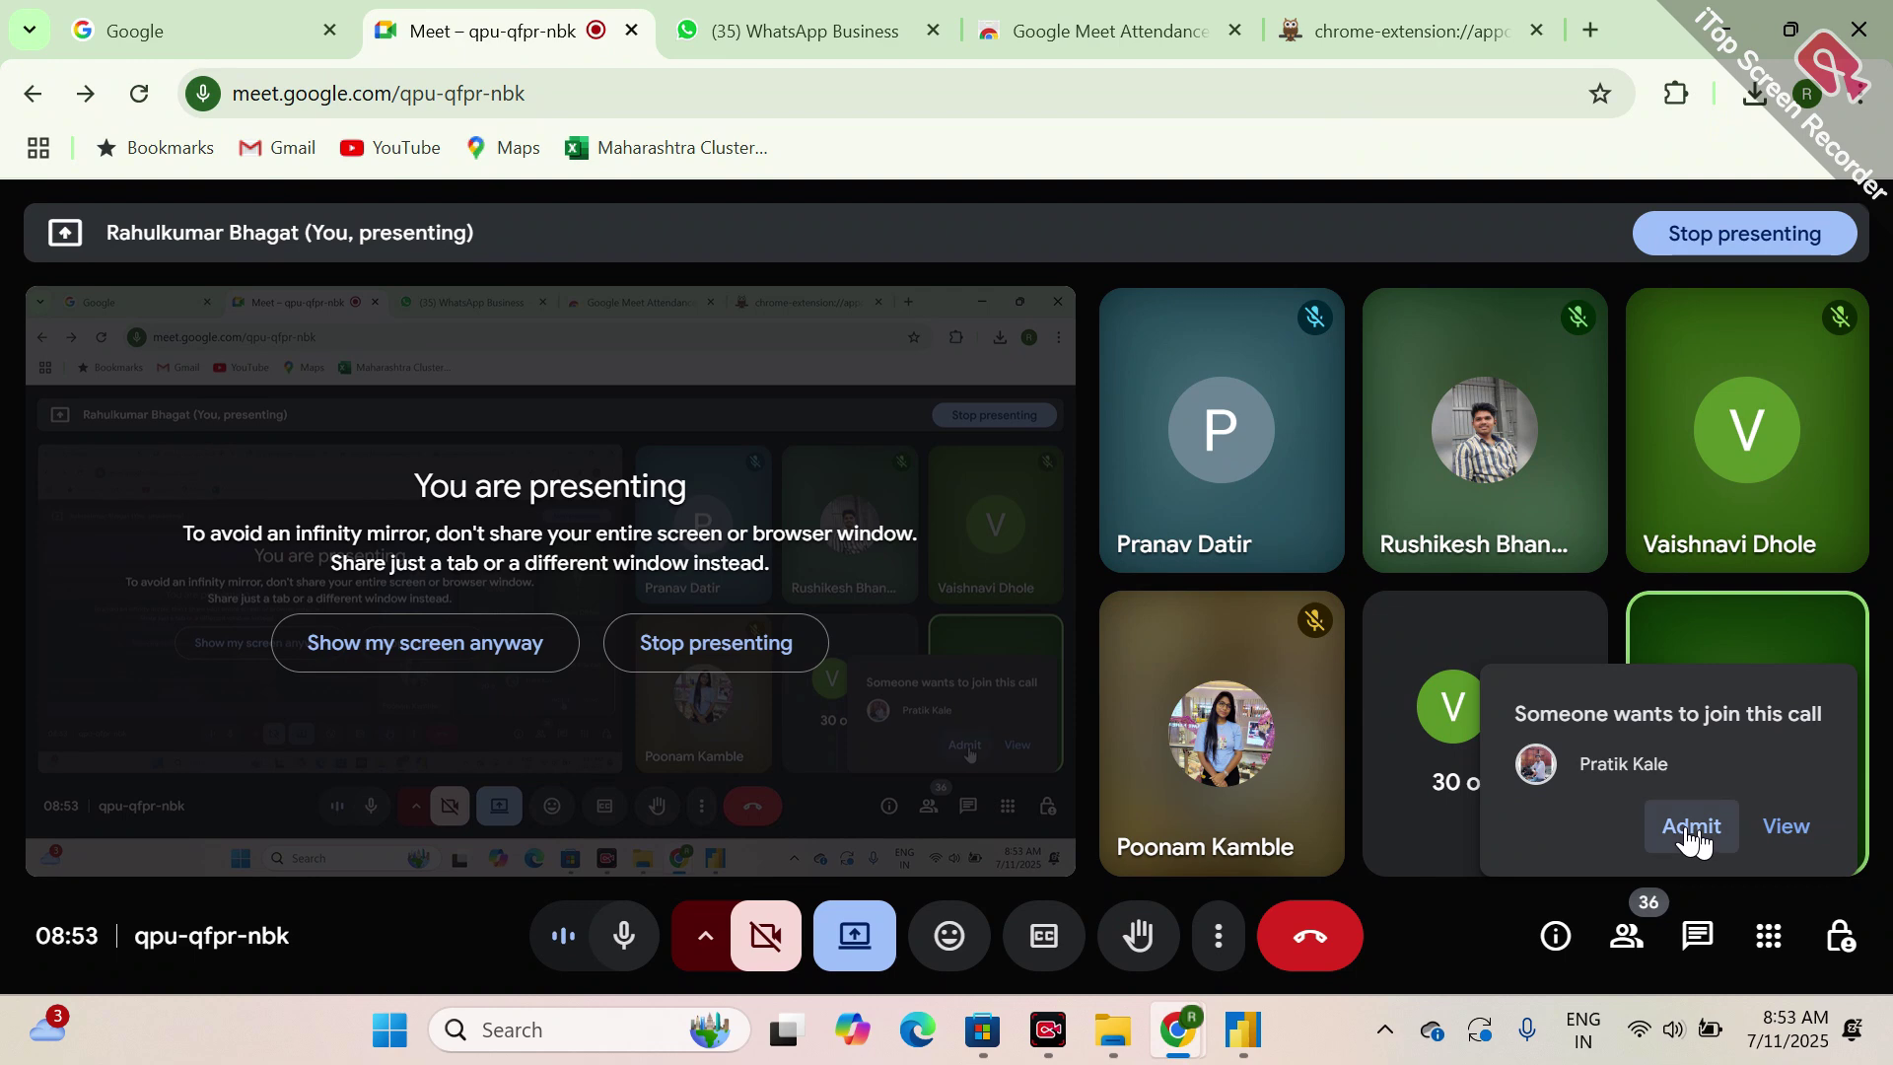
click(1690, 830)
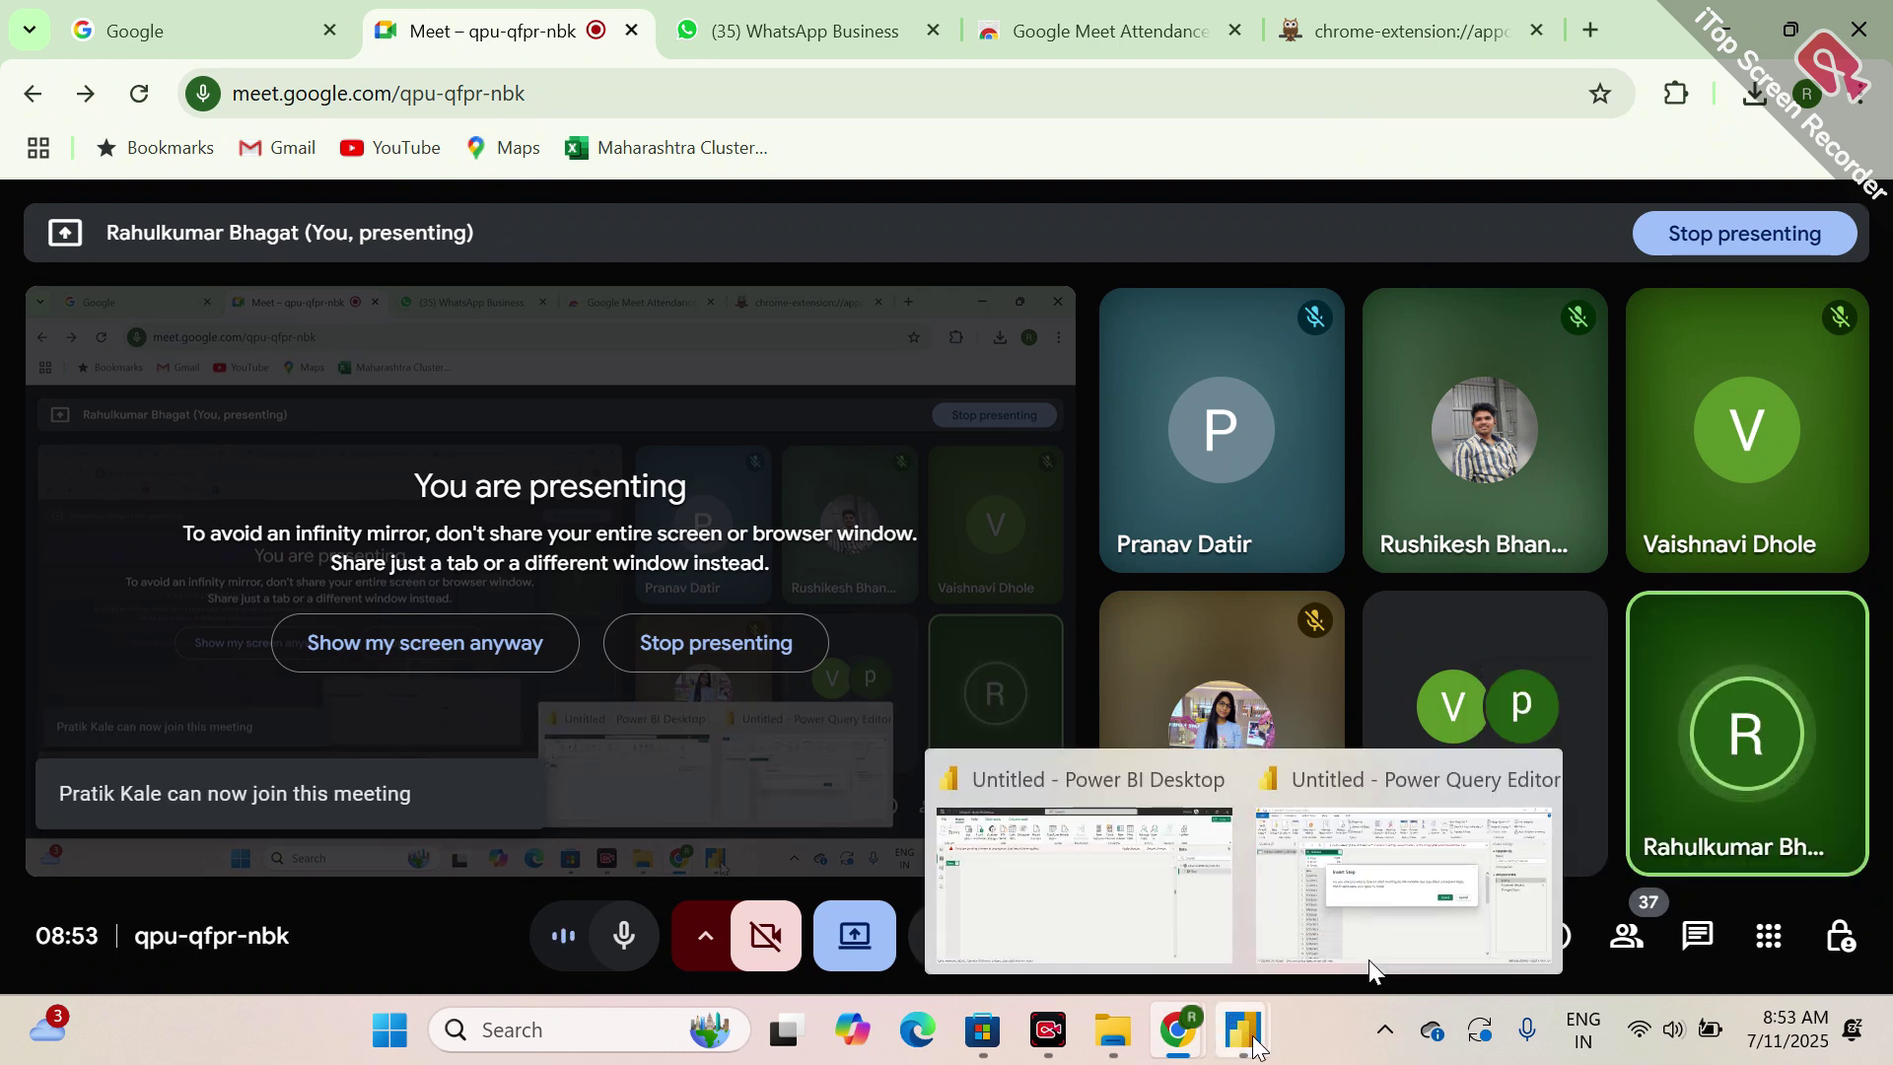
click(1368, 959)
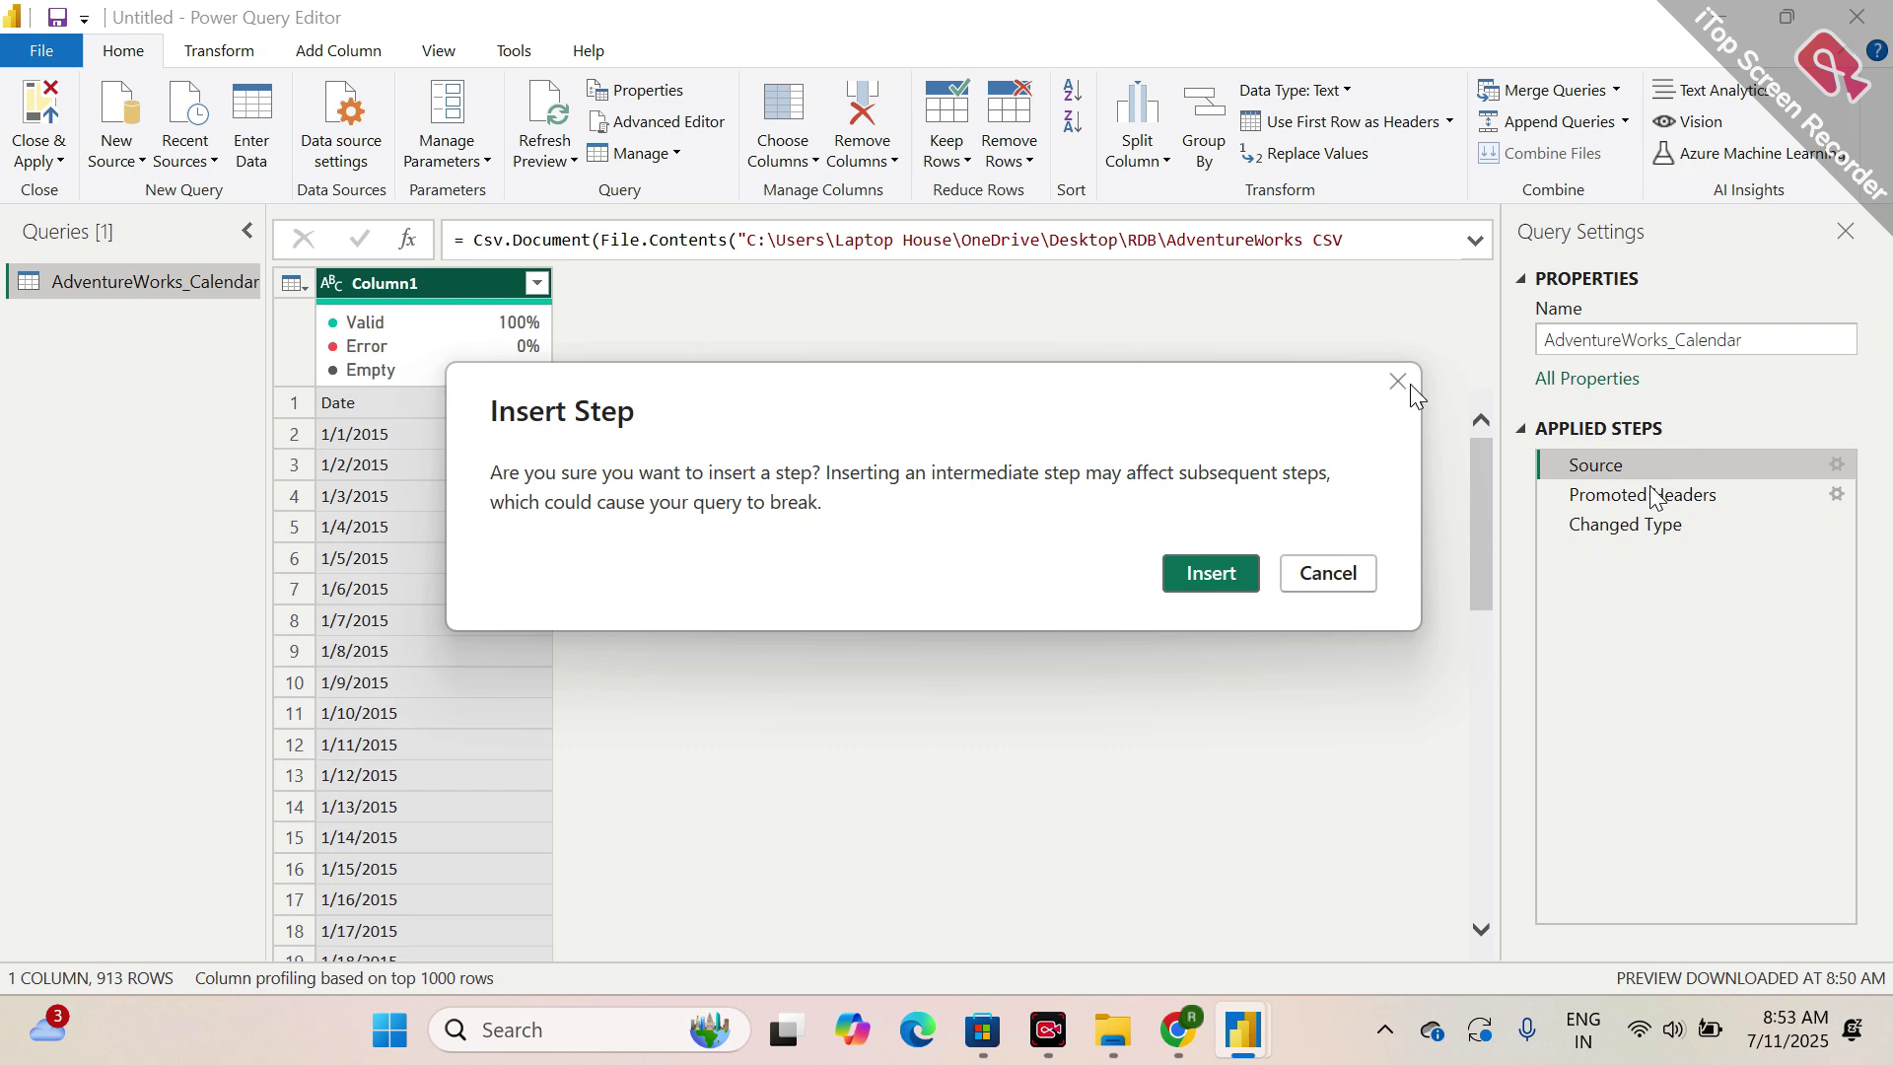
- Delete the Changed Type and Promoted Headers steps from the calendar query and use the first row as headers again
click(1339, 575)
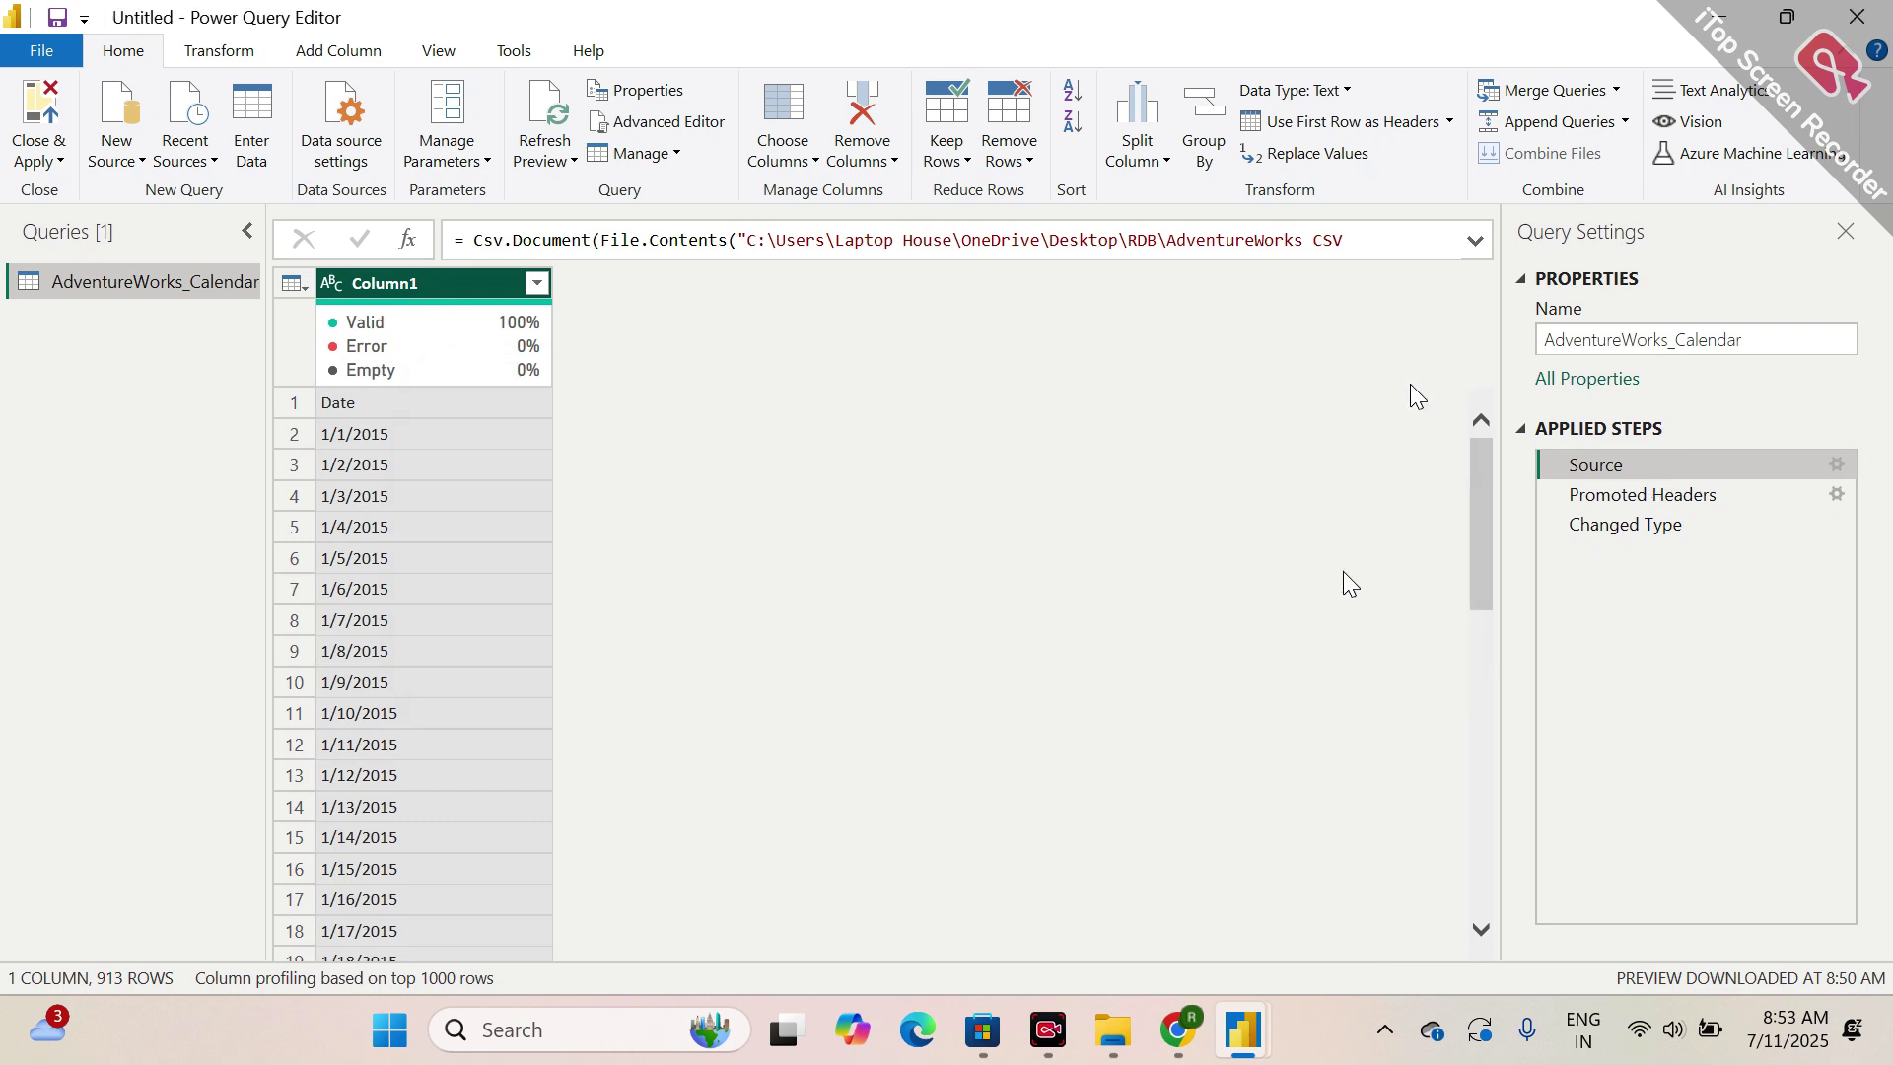
click(1633, 524)
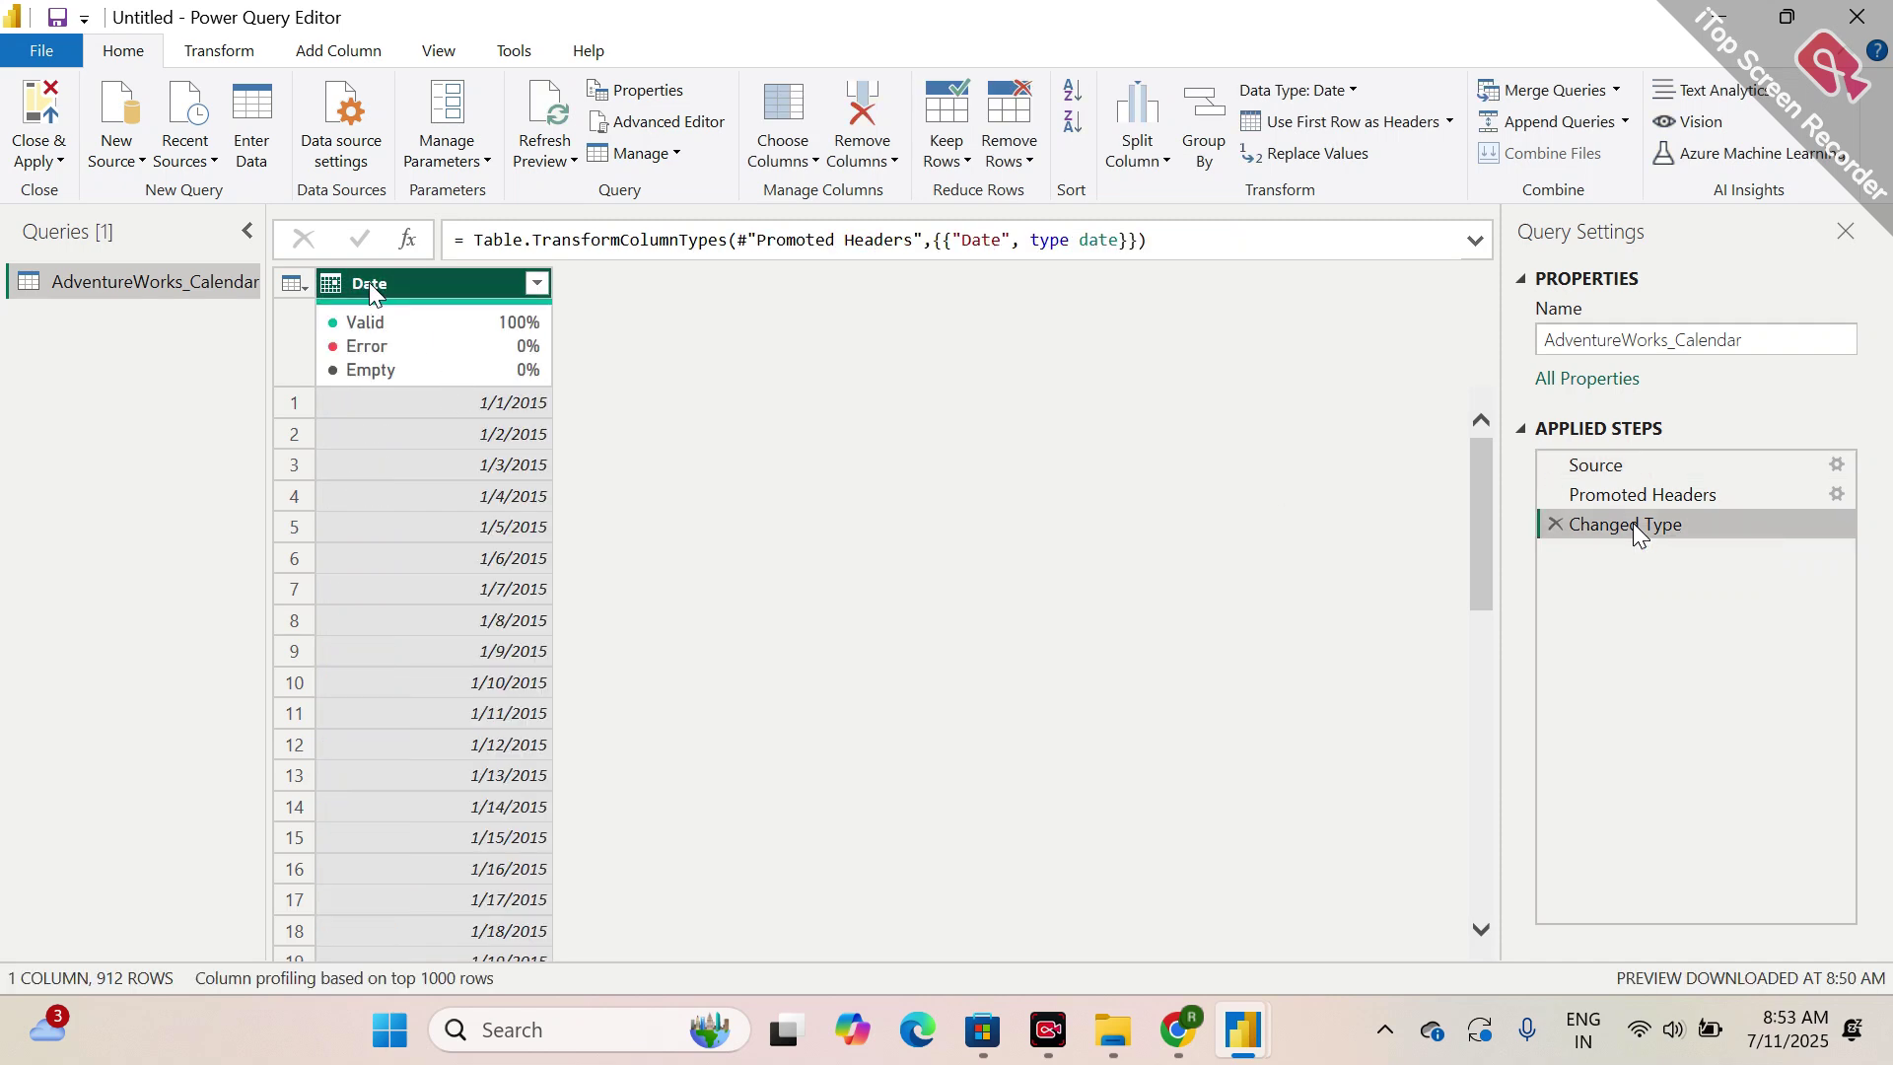
click(1555, 523)
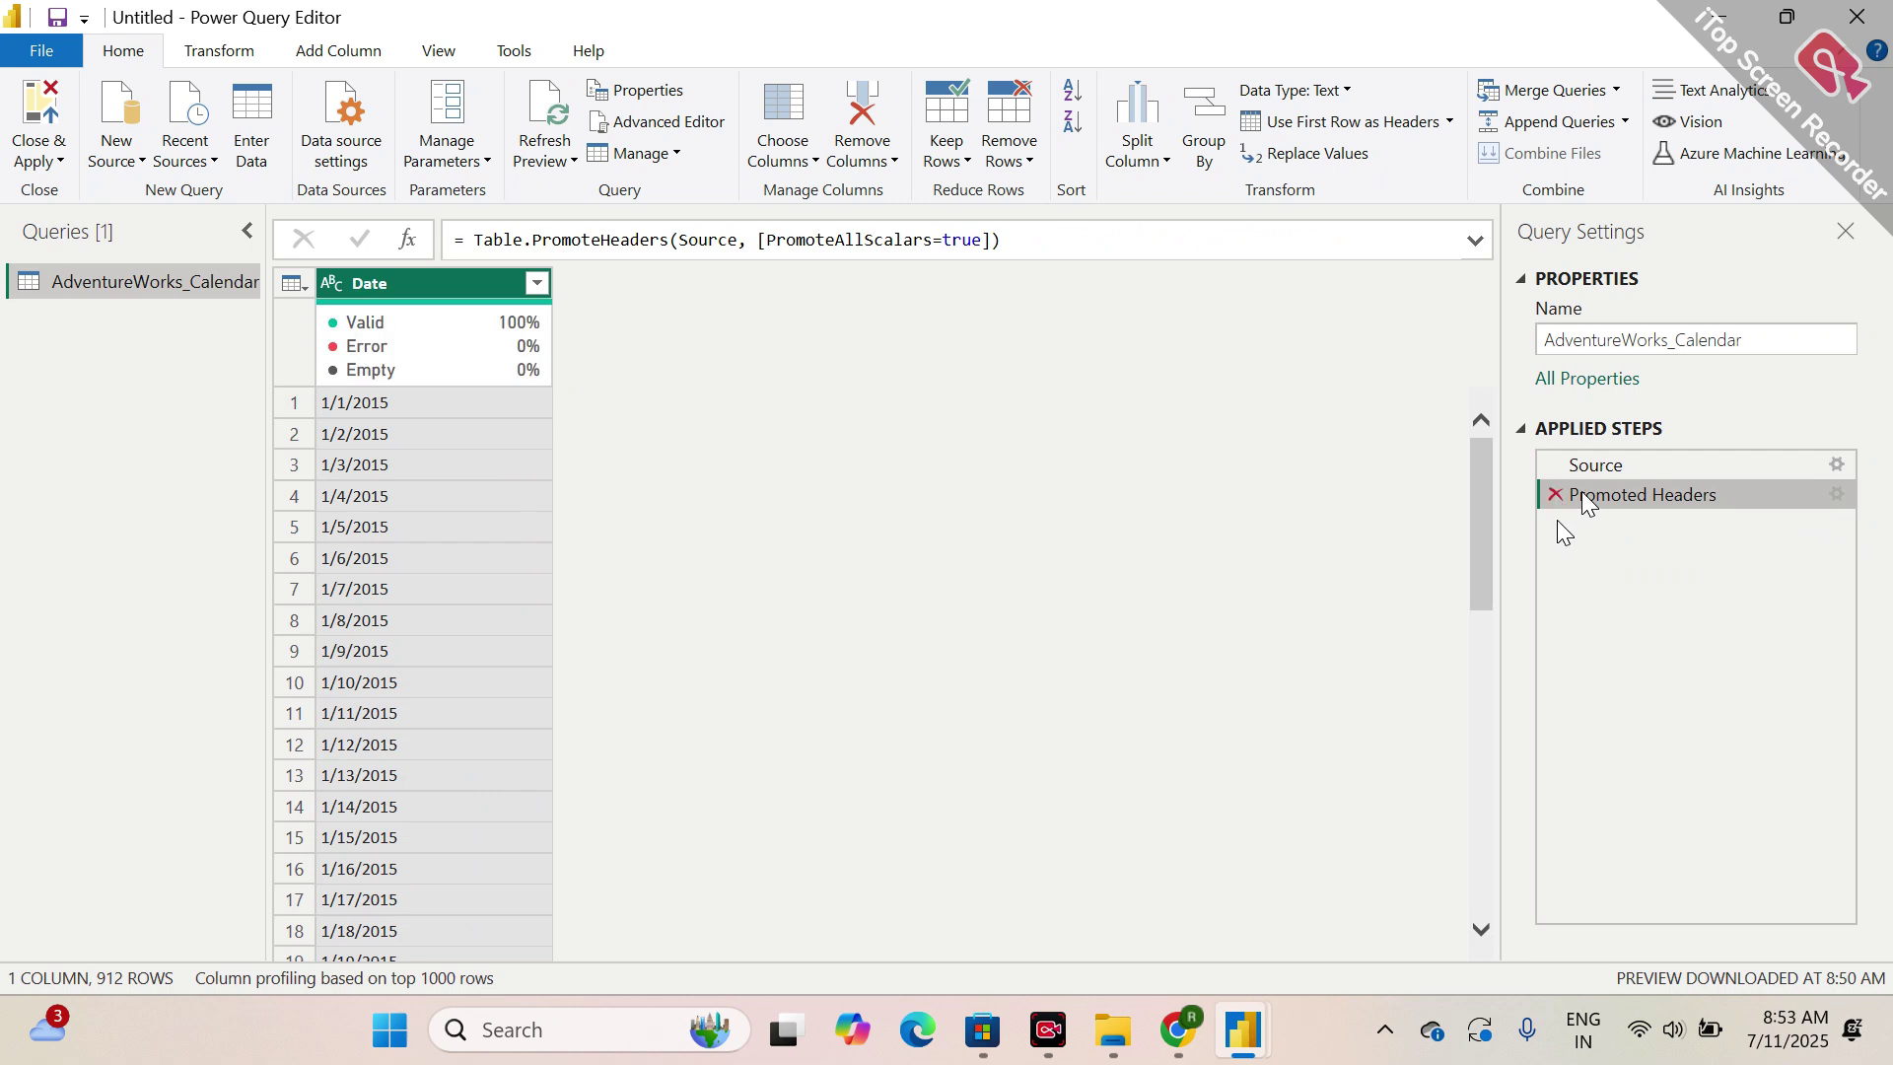
click(1557, 493)
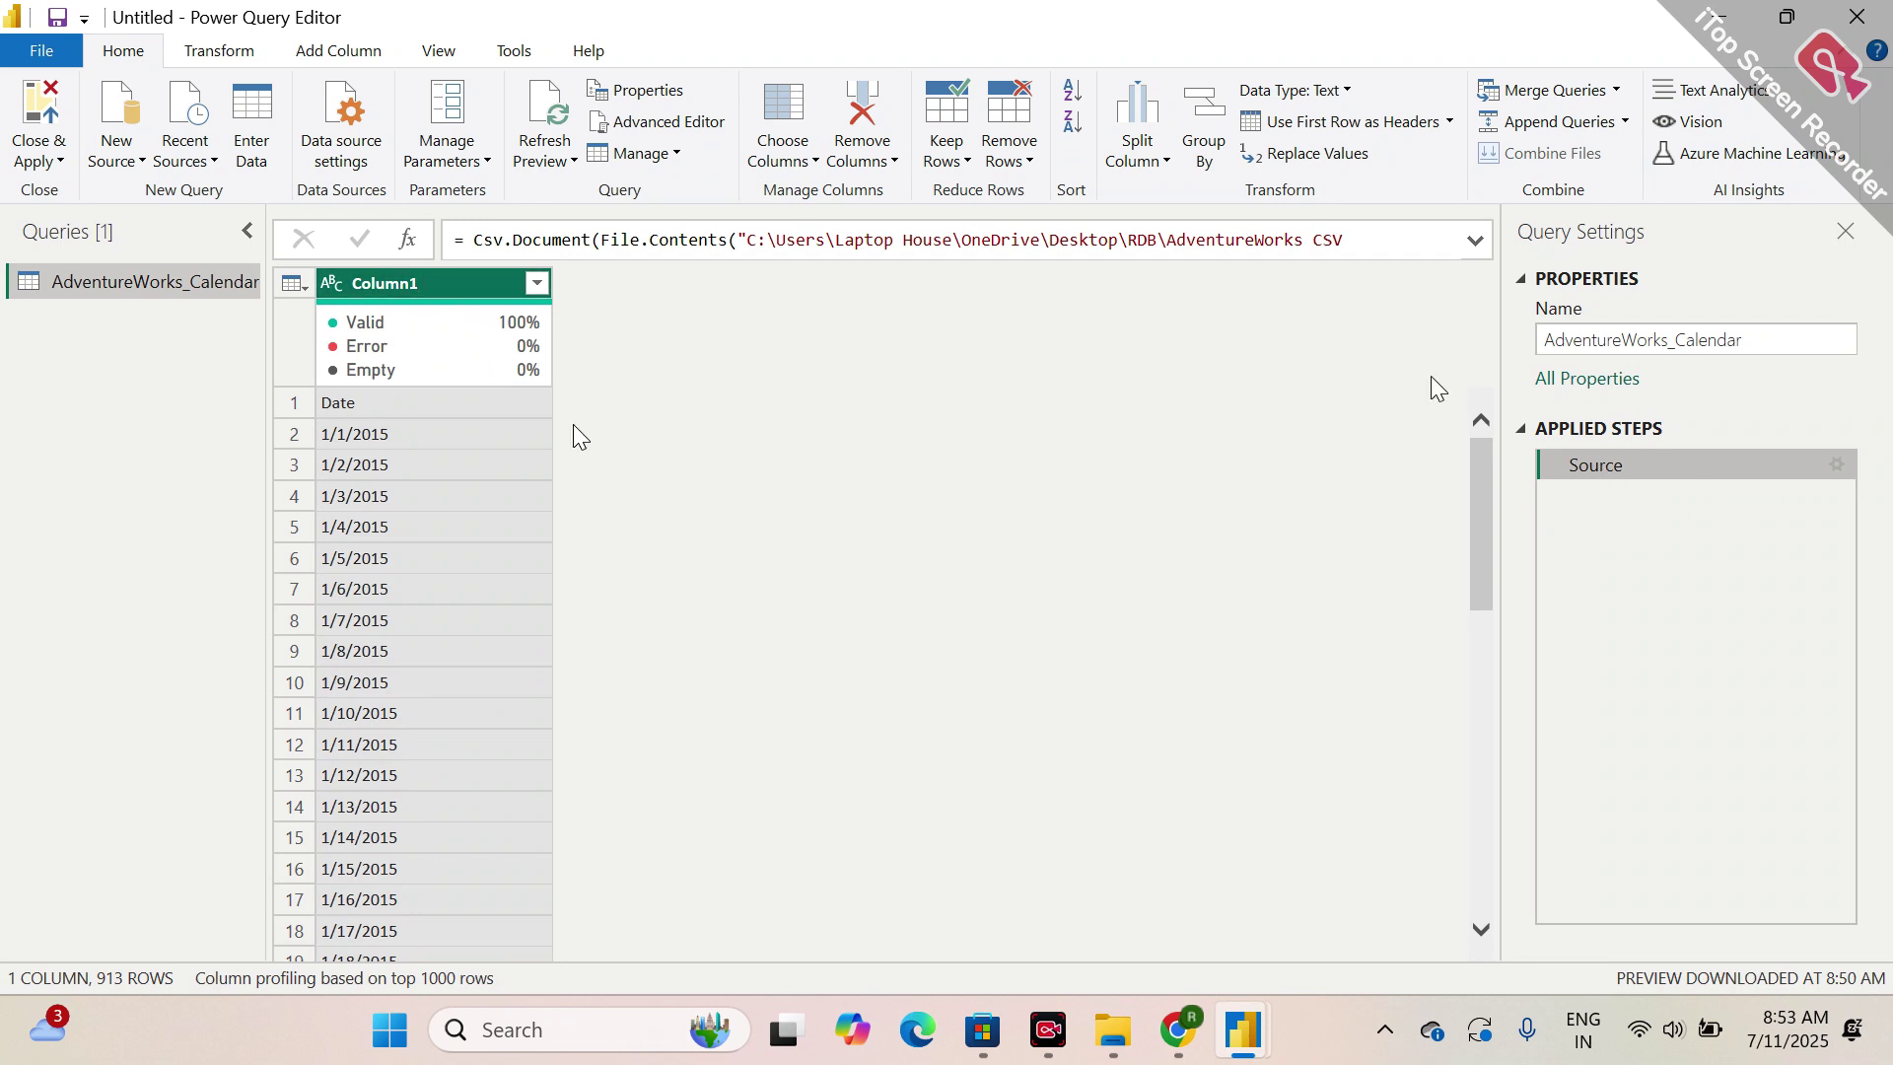
click(1332, 123)
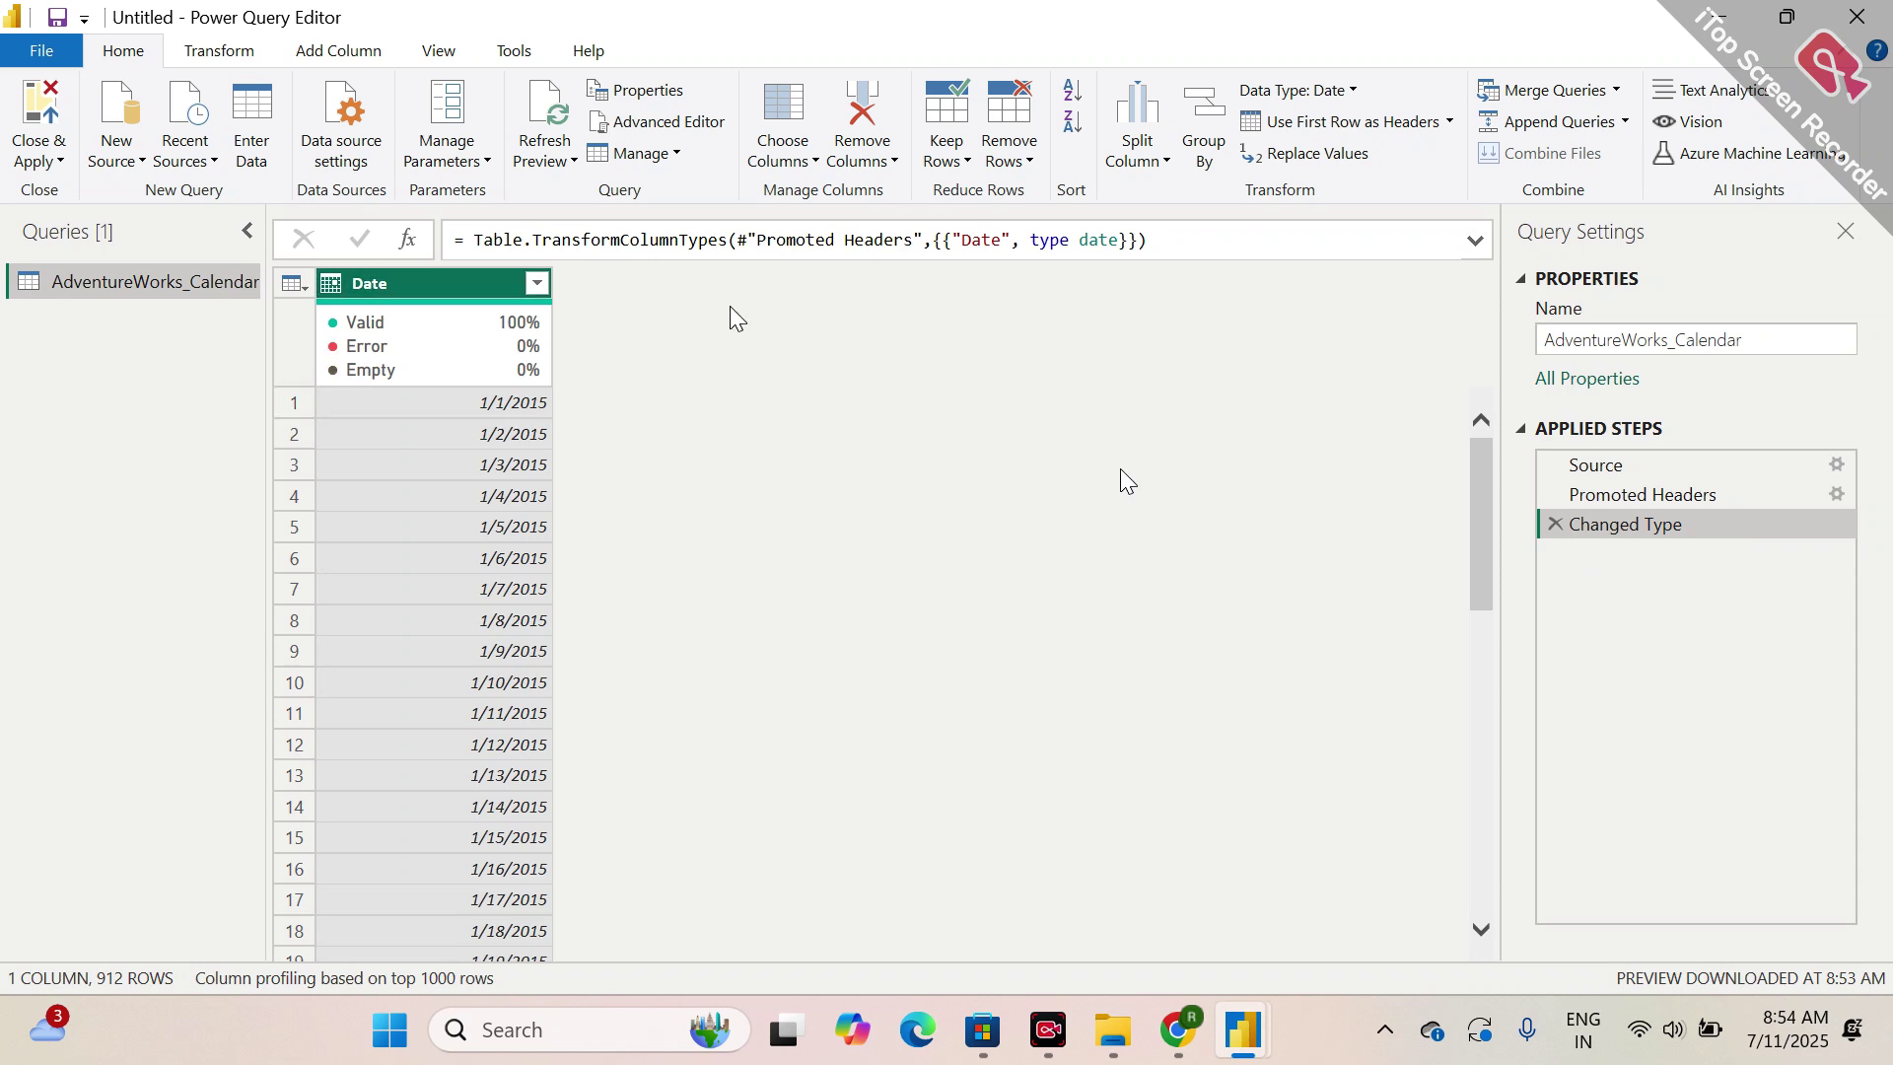
- Compare the column at the Promoted Headers, Changed Type and Source steps and look through the data types available for it
click(1642, 486)
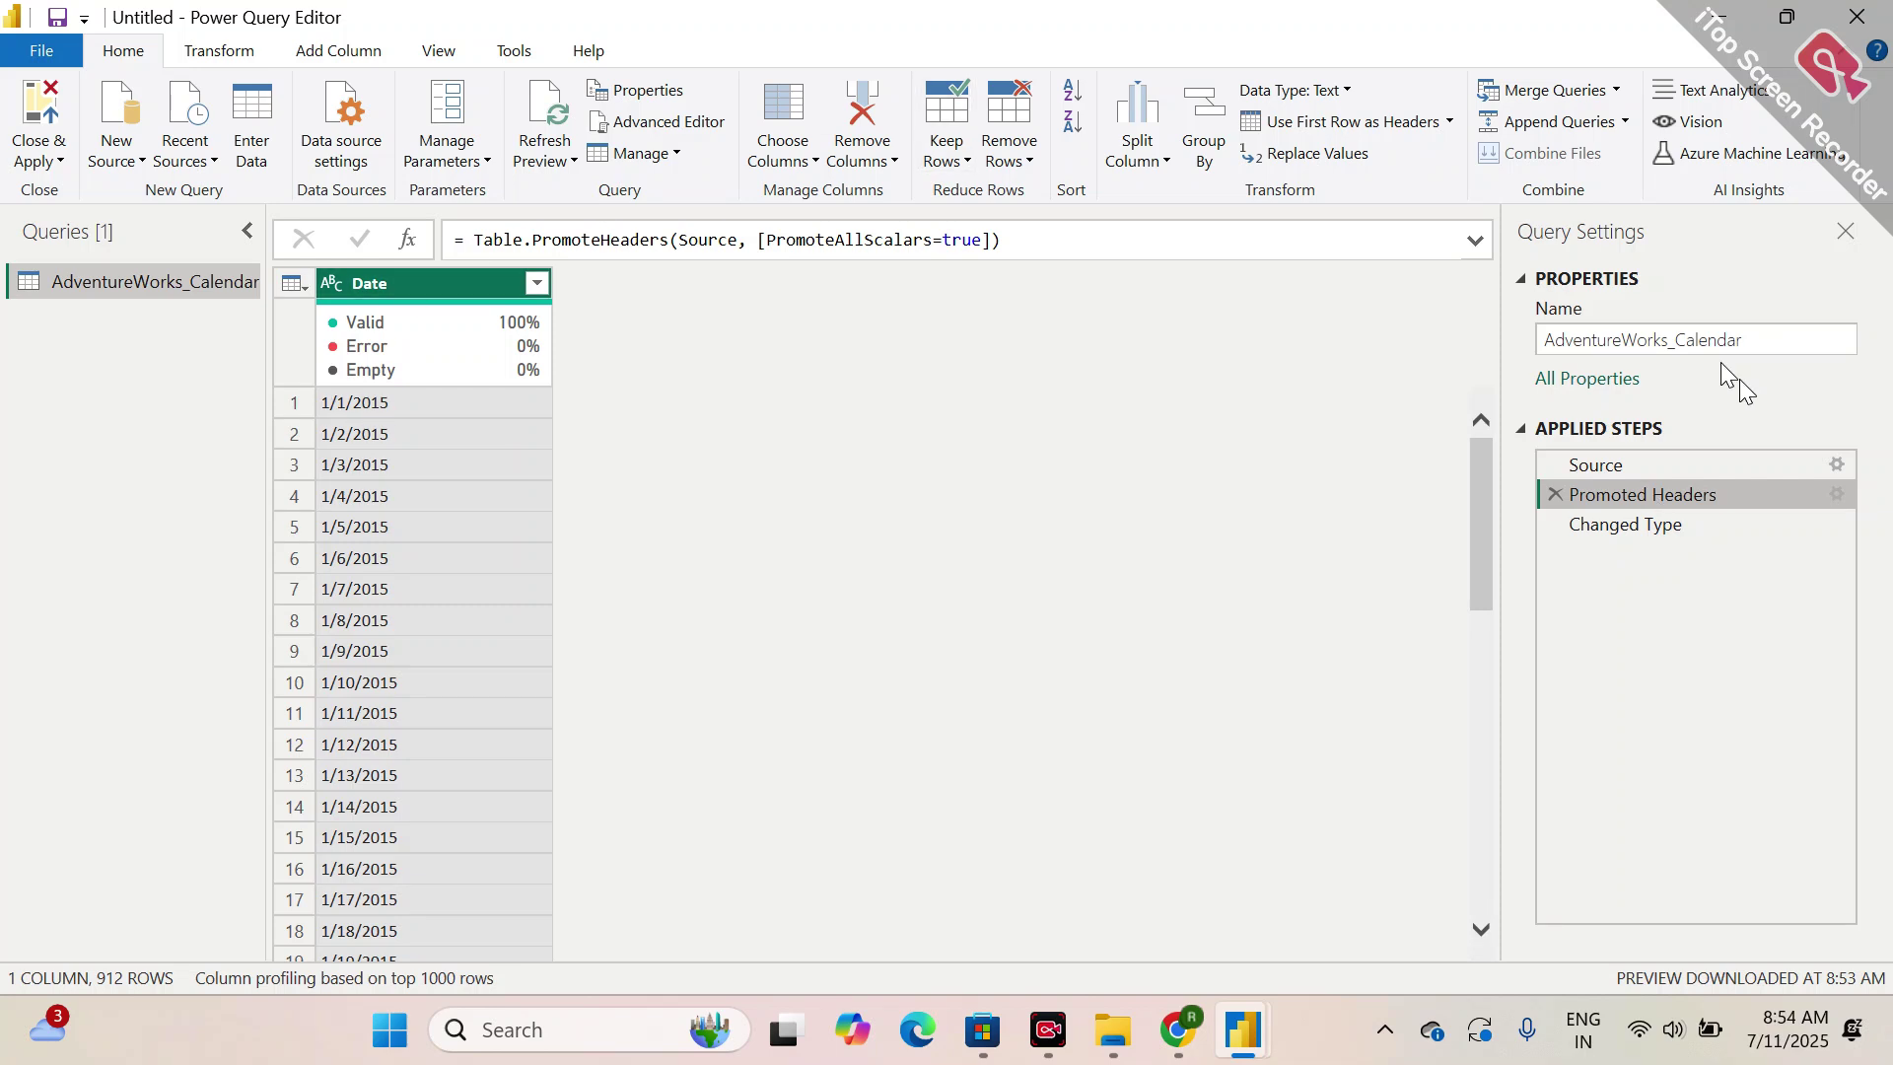
click(1624, 525)
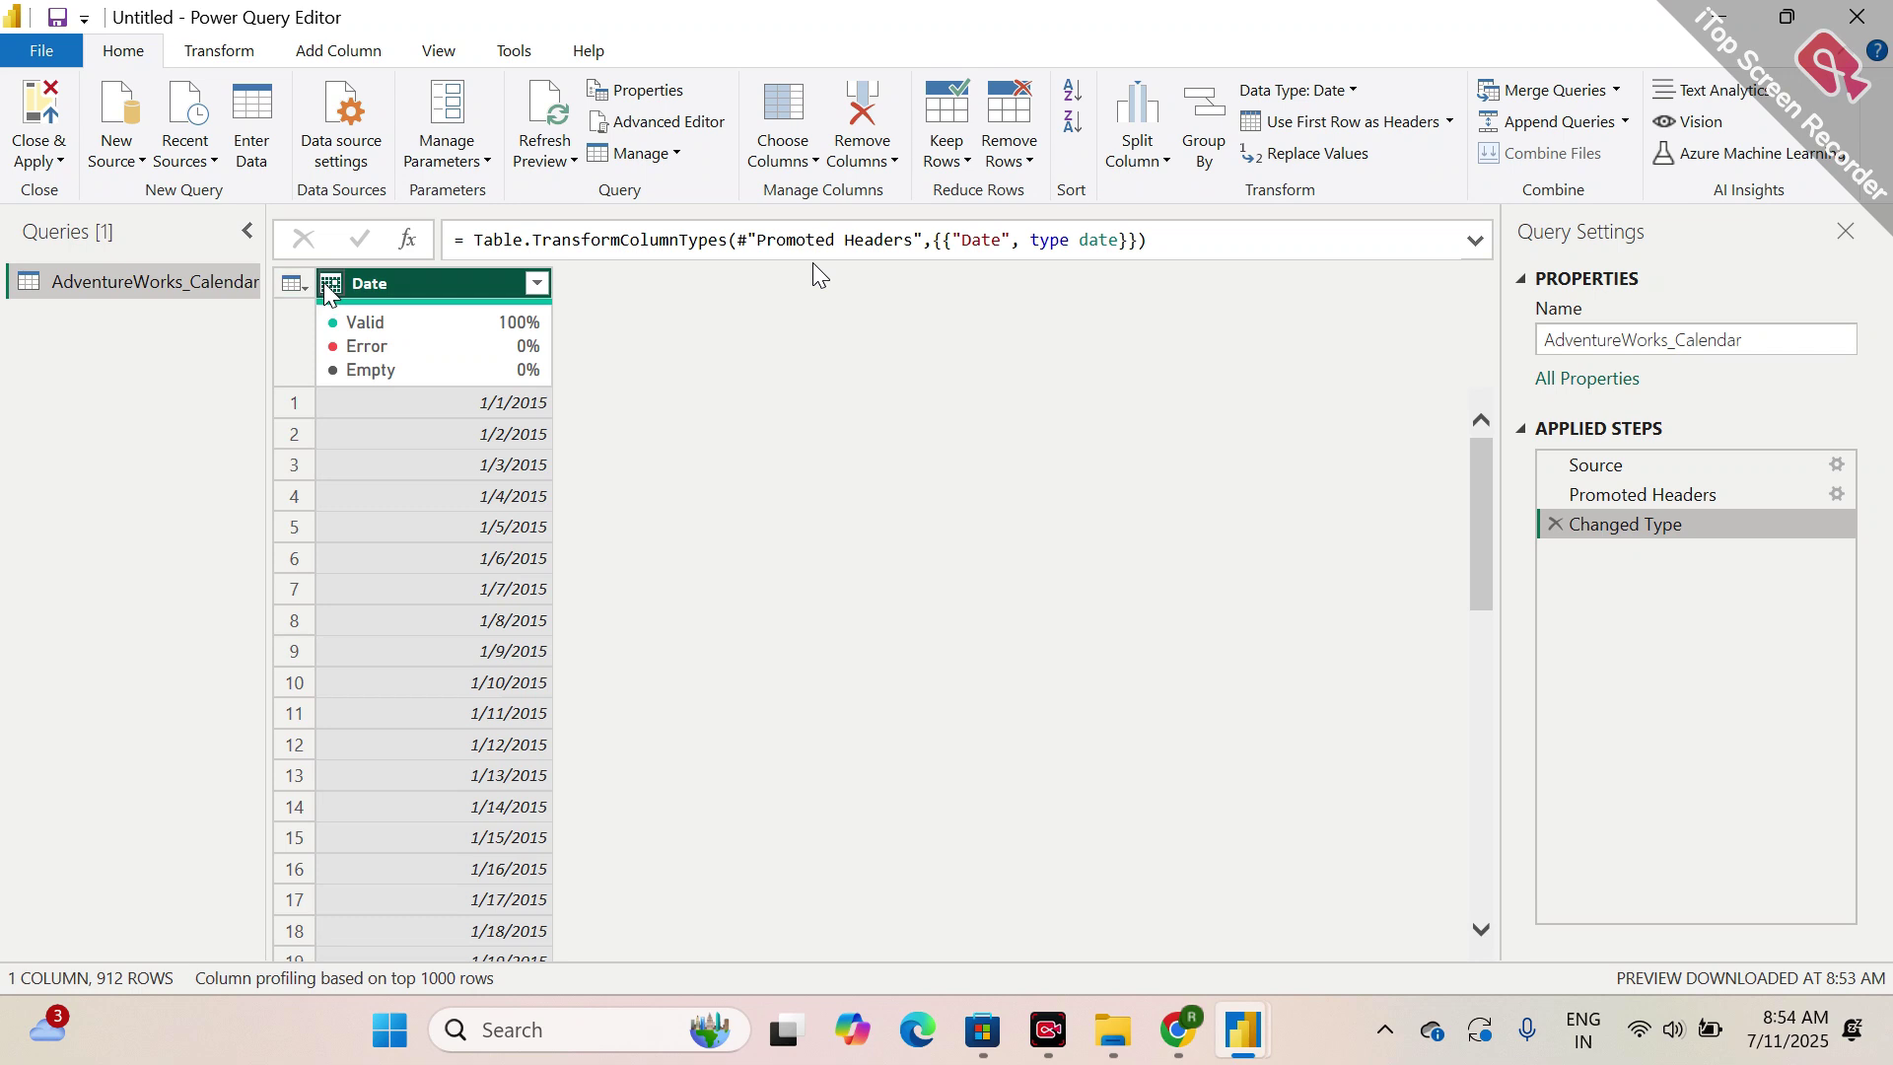
click(330, 285)
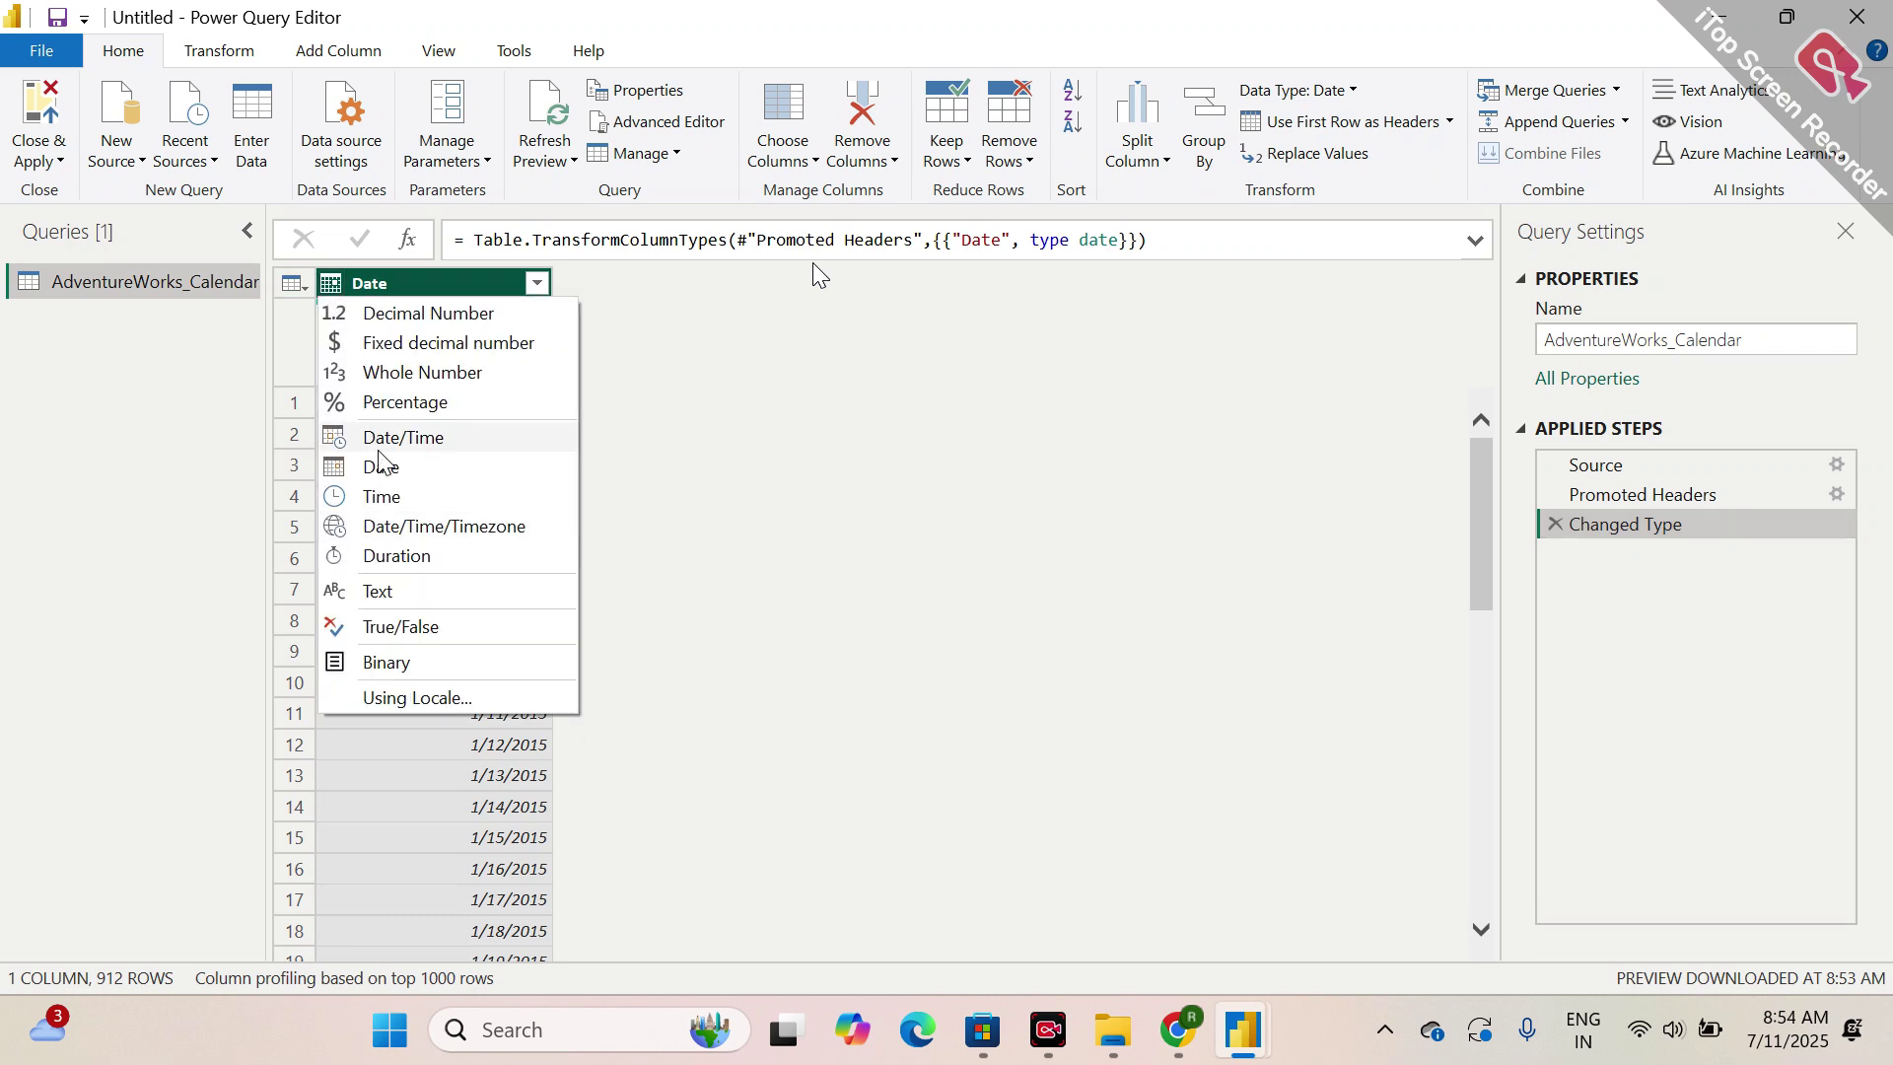
click(912, 465)
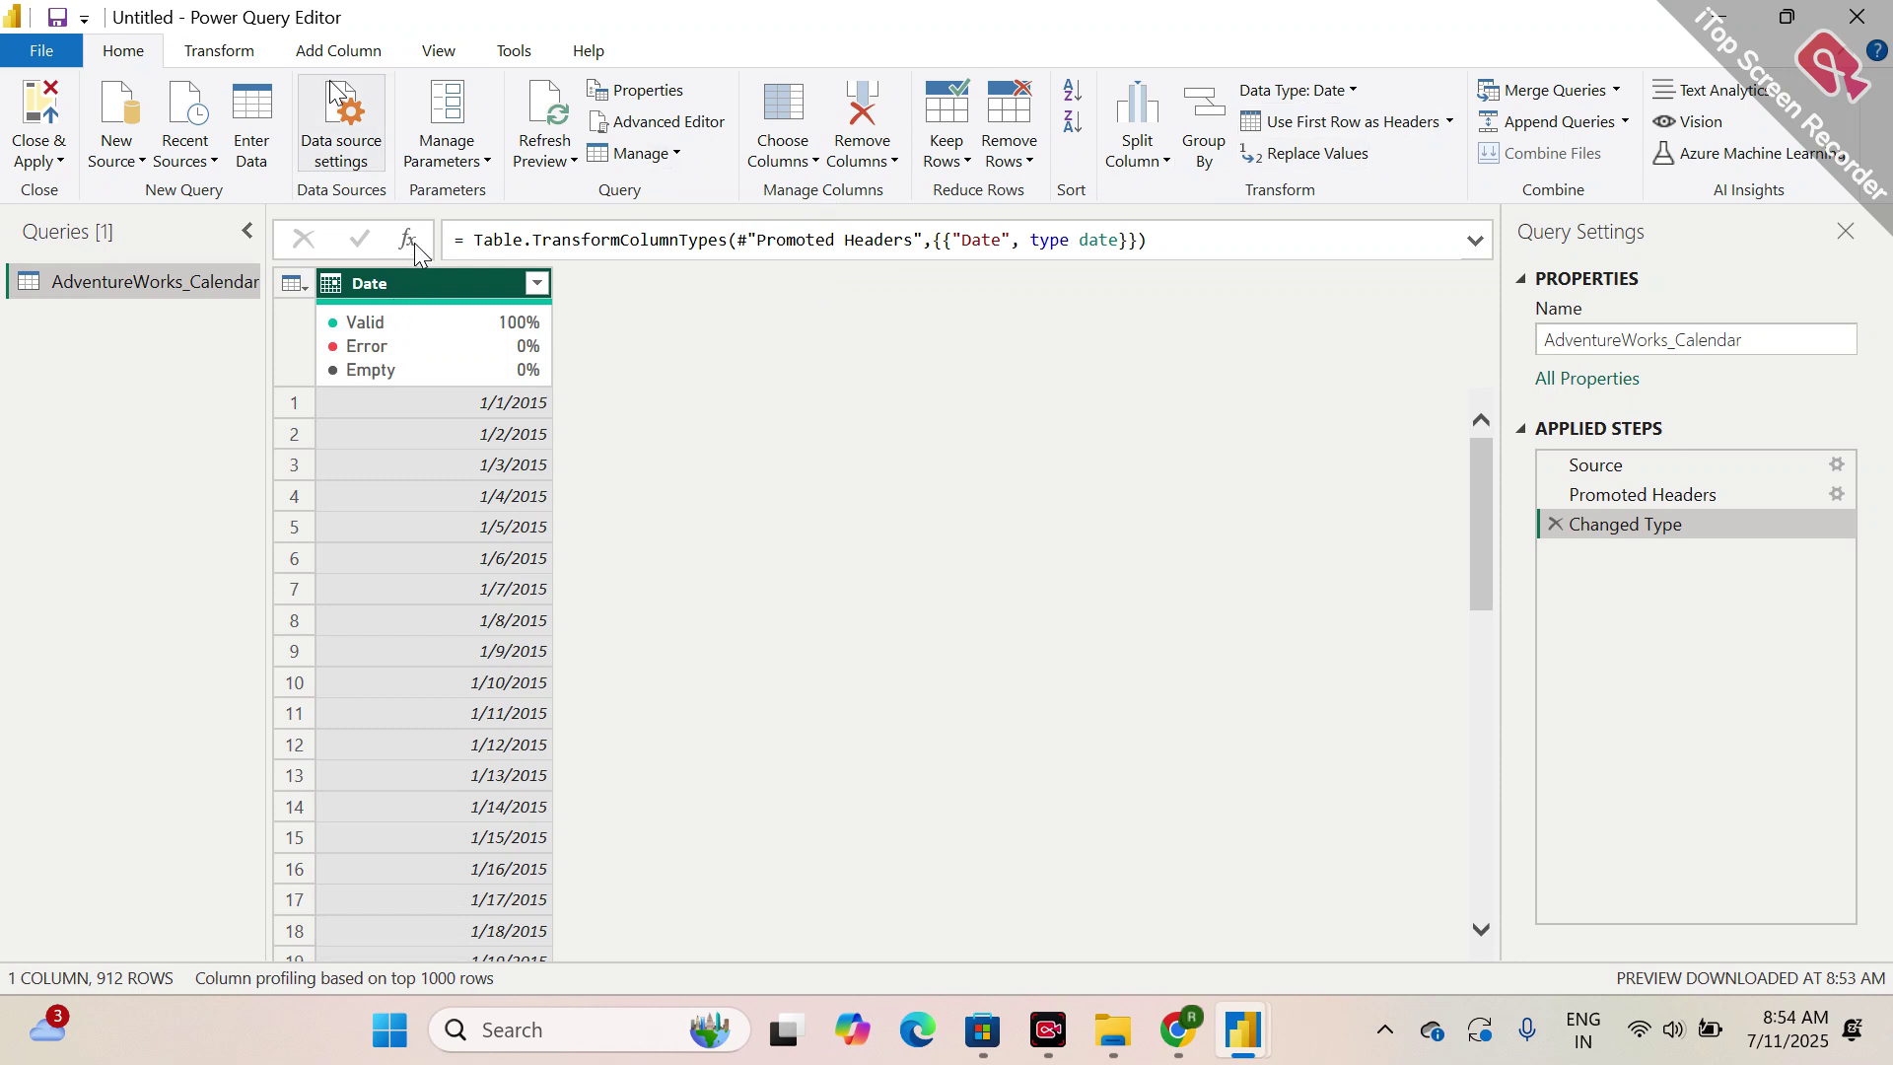
click(1631, 466)
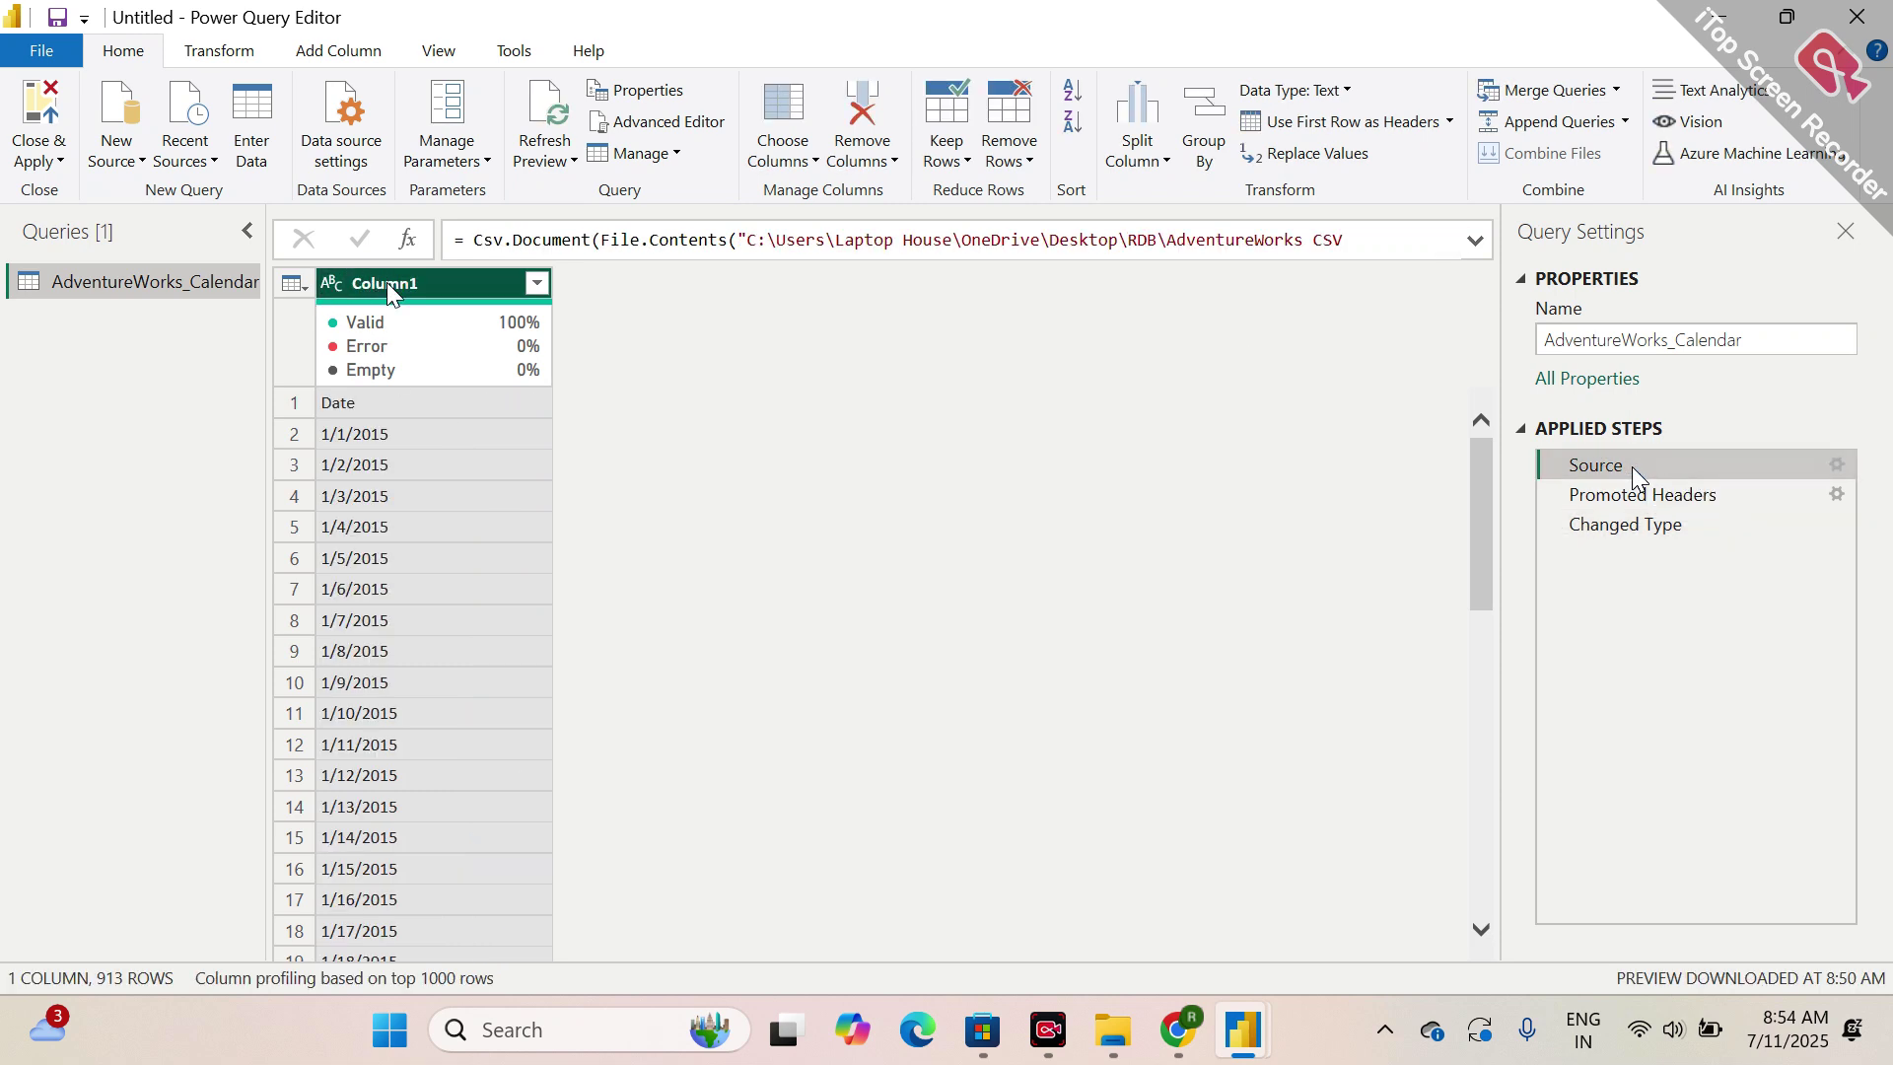
- Look through the date transformation options available for the Date column at the Changed Type step
click(240, 57)
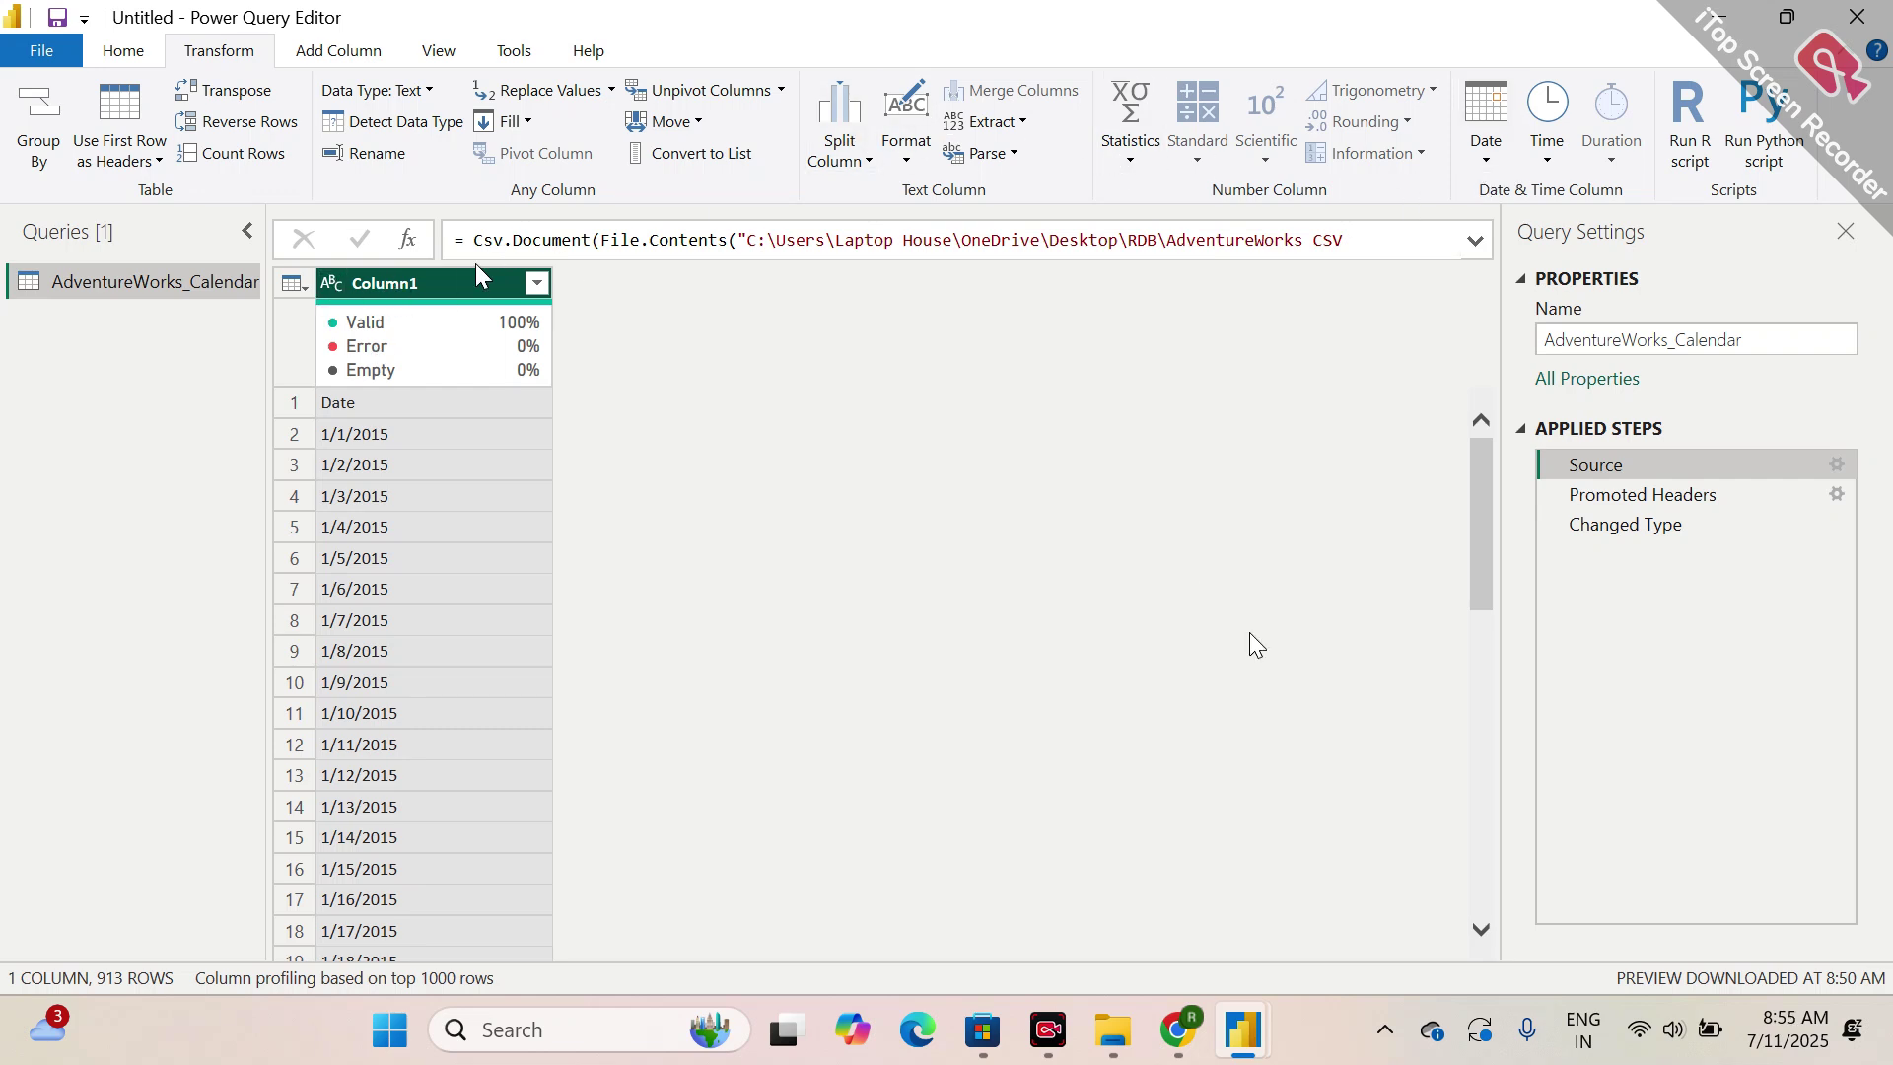
click(1634, 526)
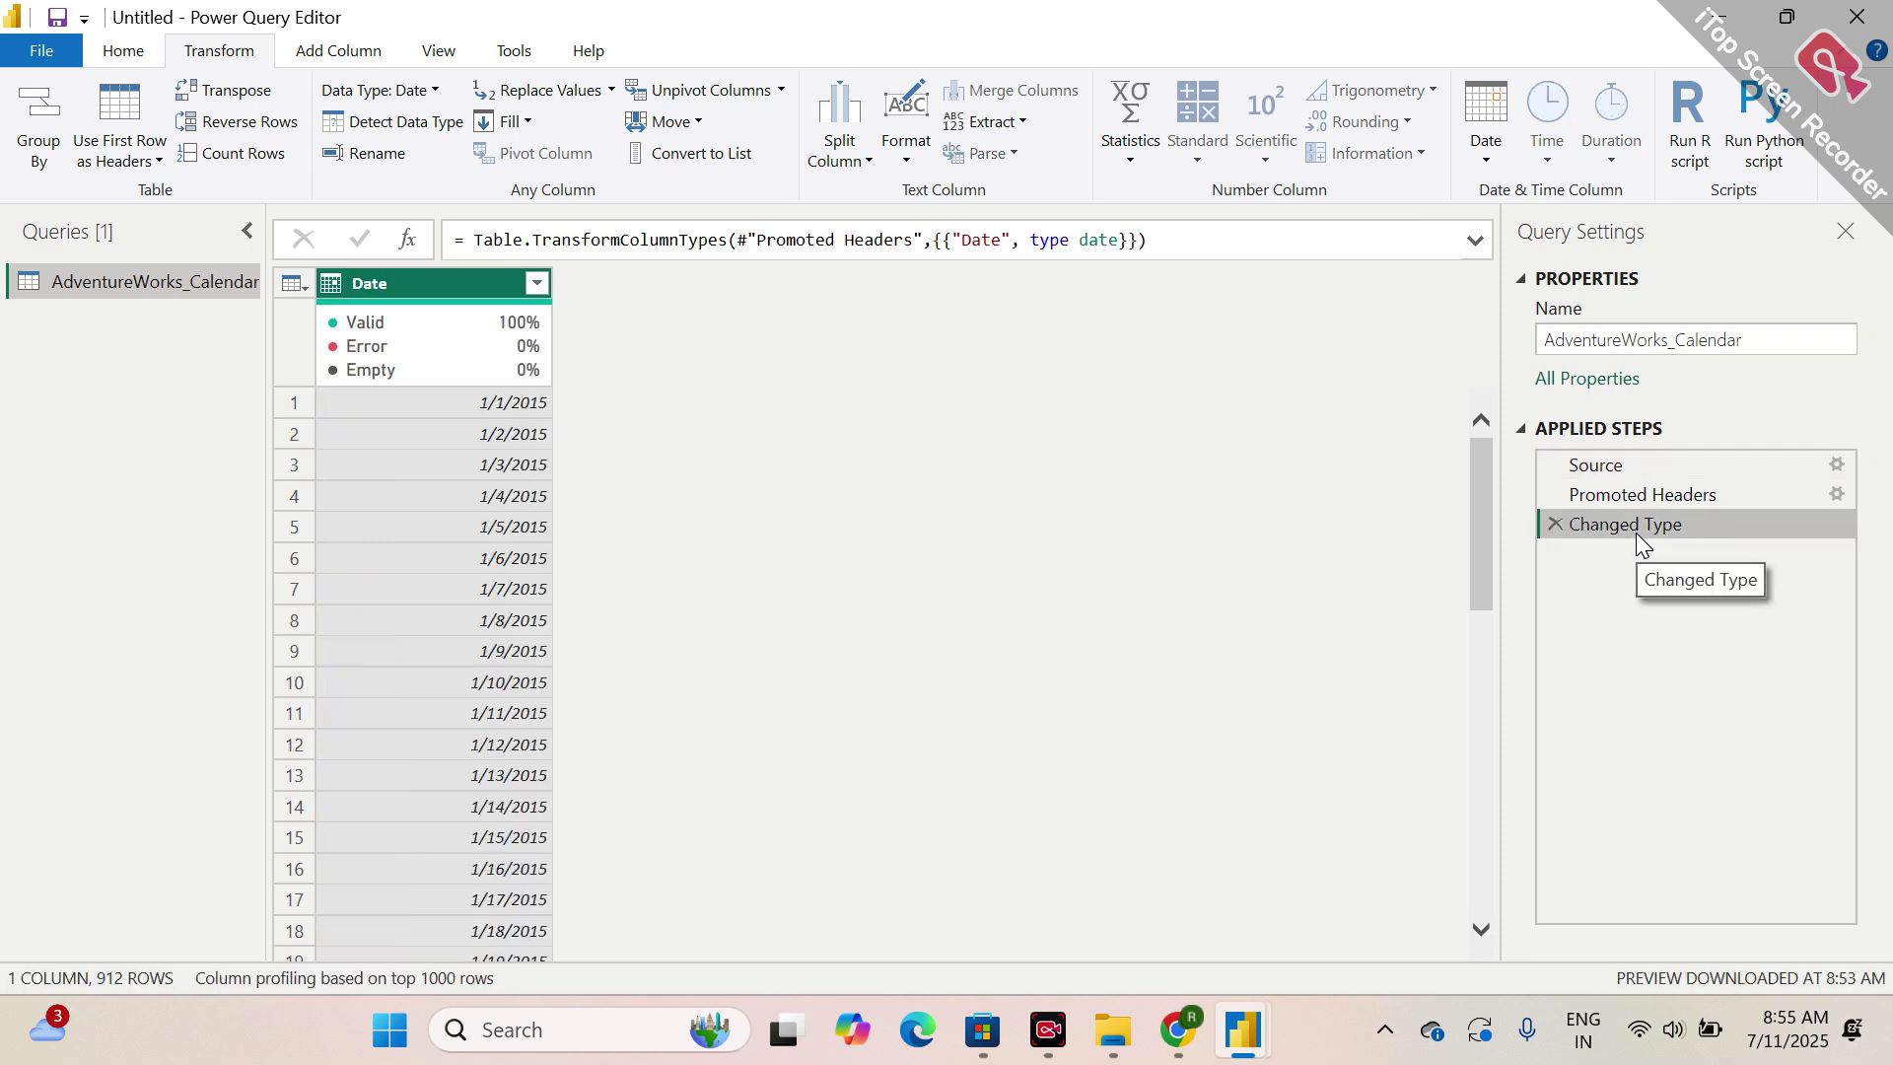
click(1486, 165)
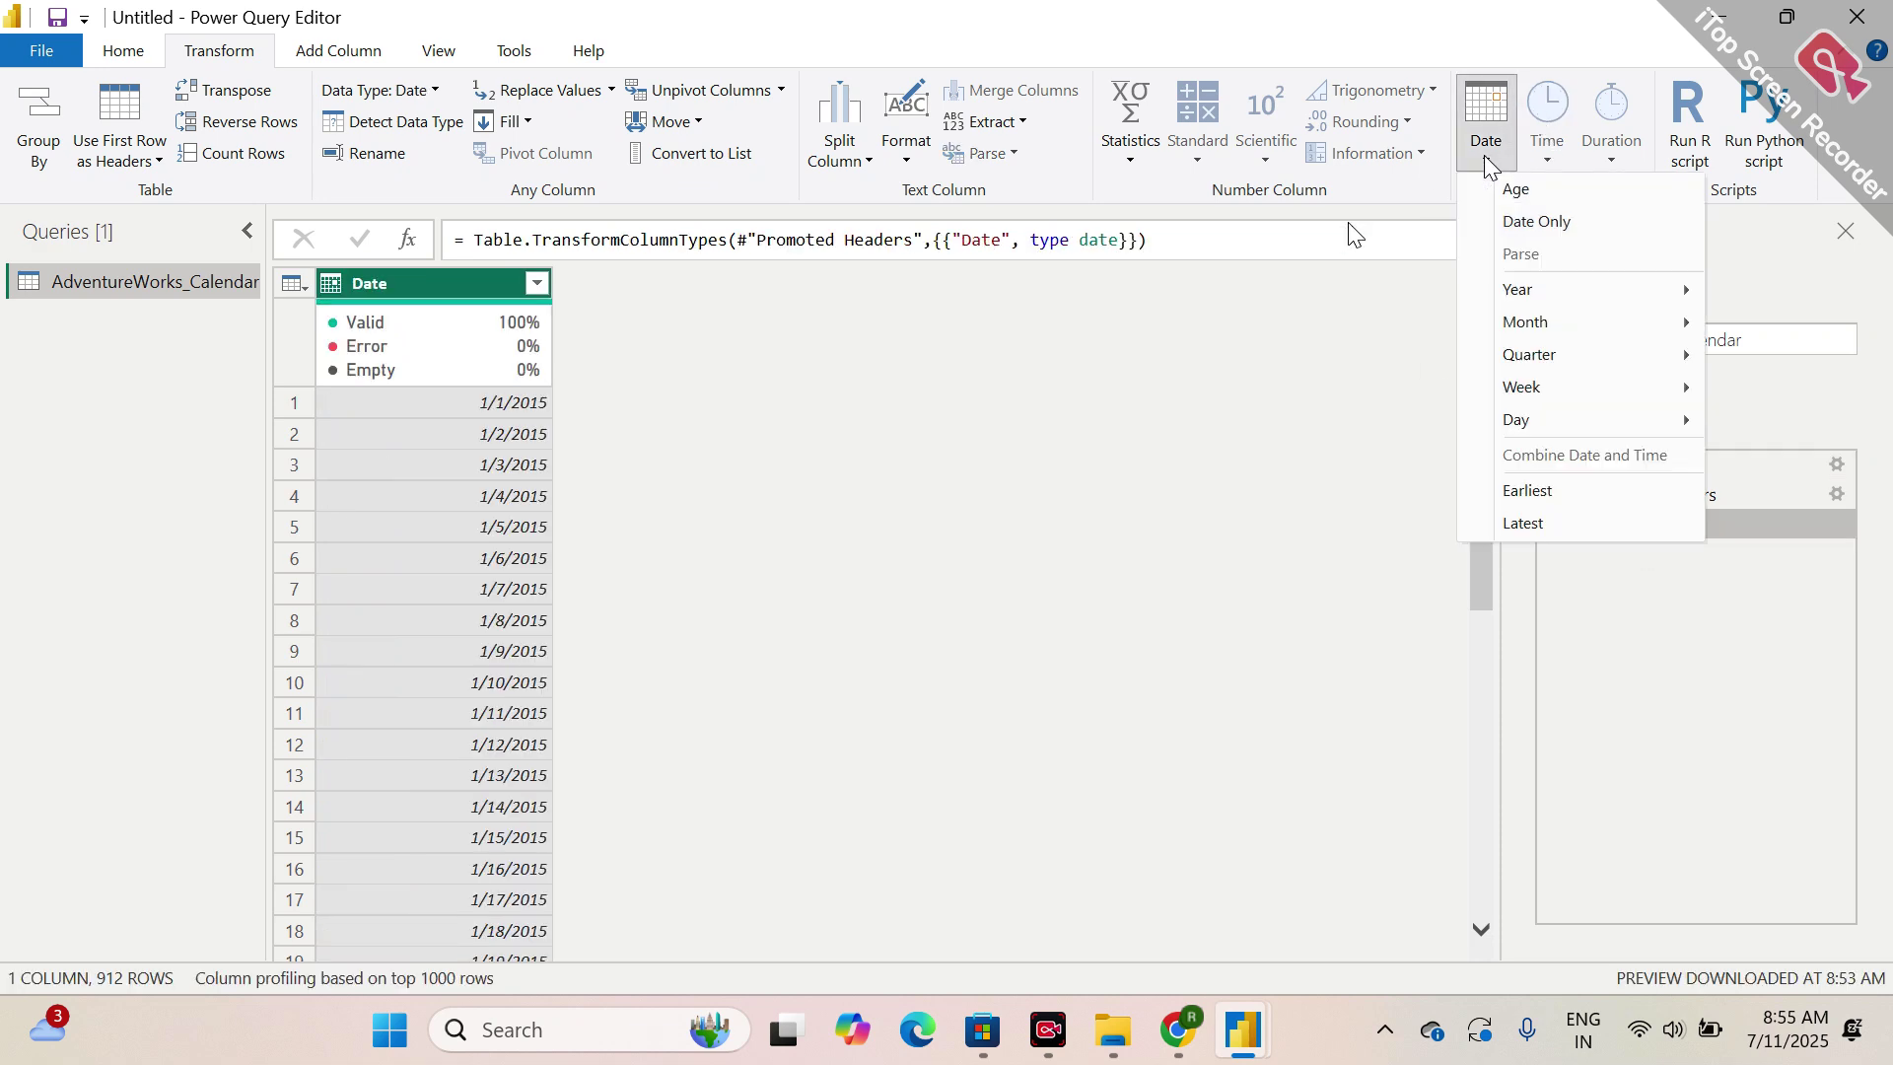
click(1356, 477)
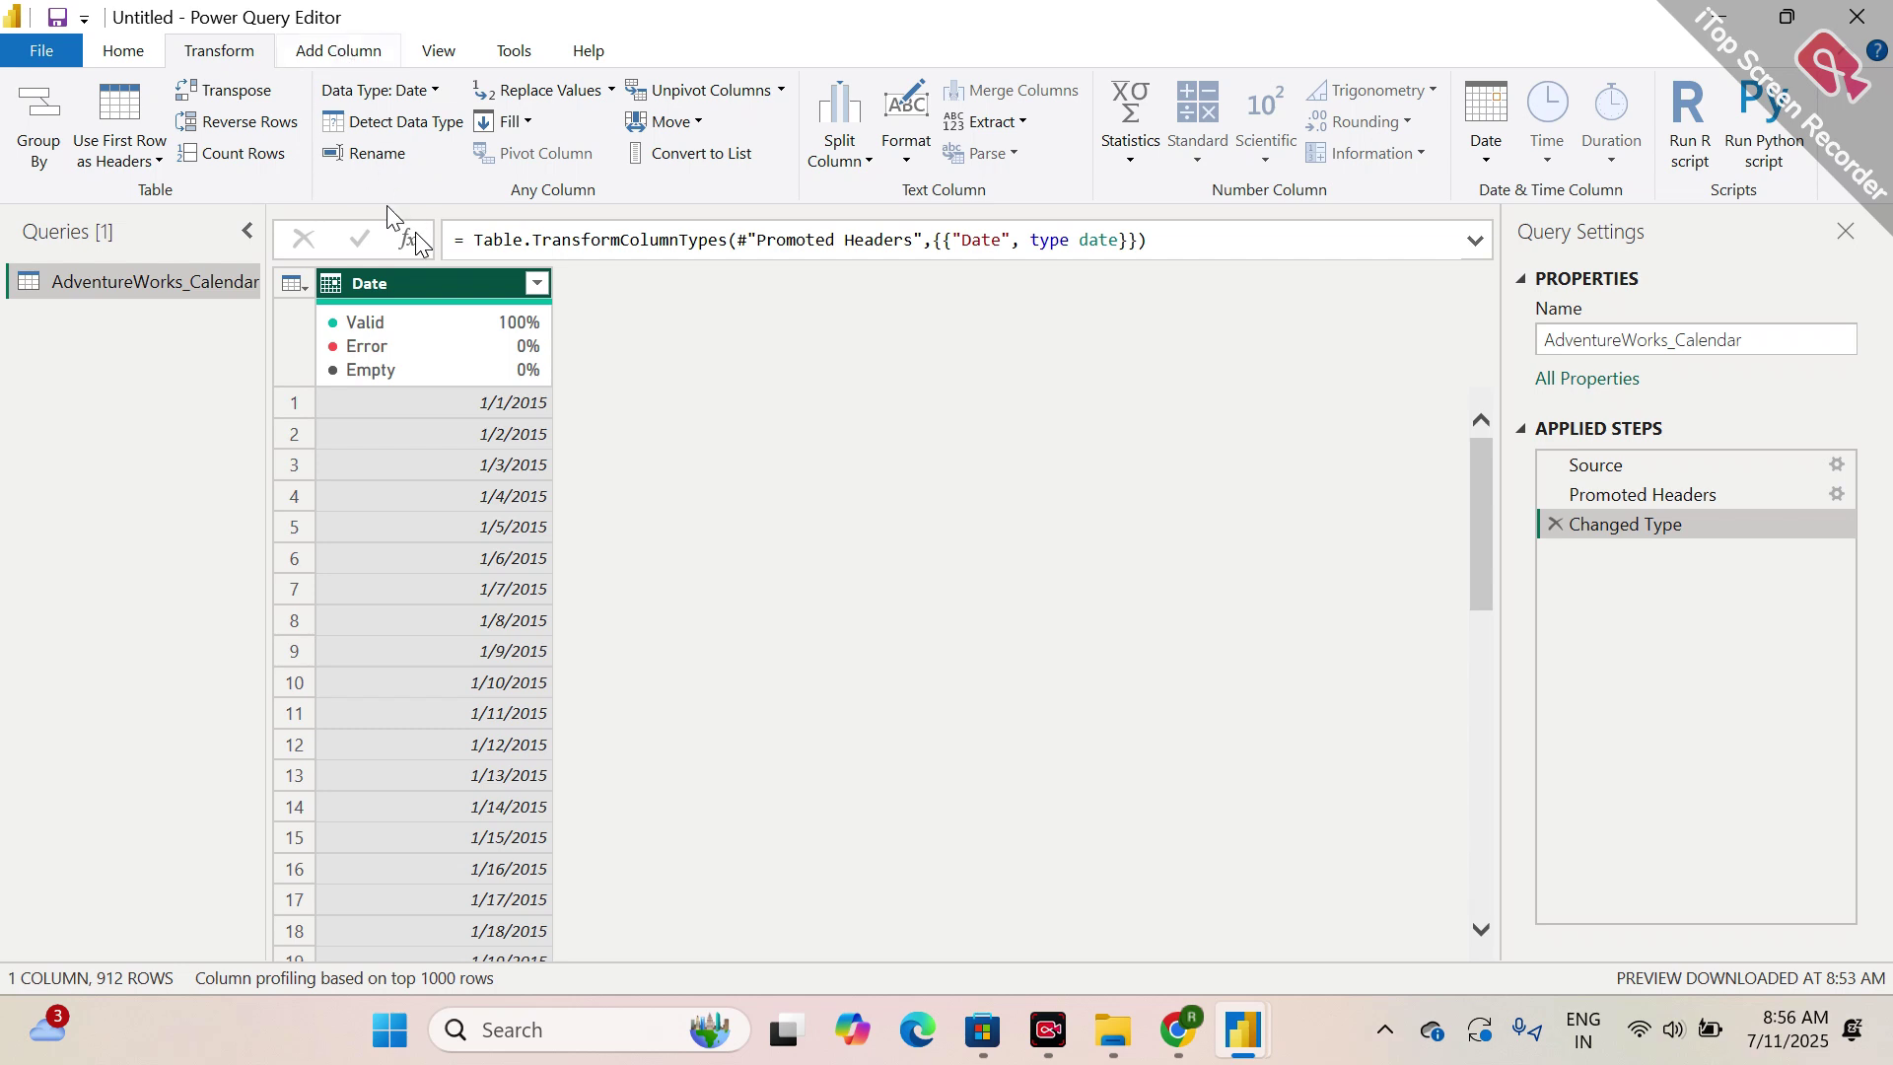
mouse_move(462, 301)
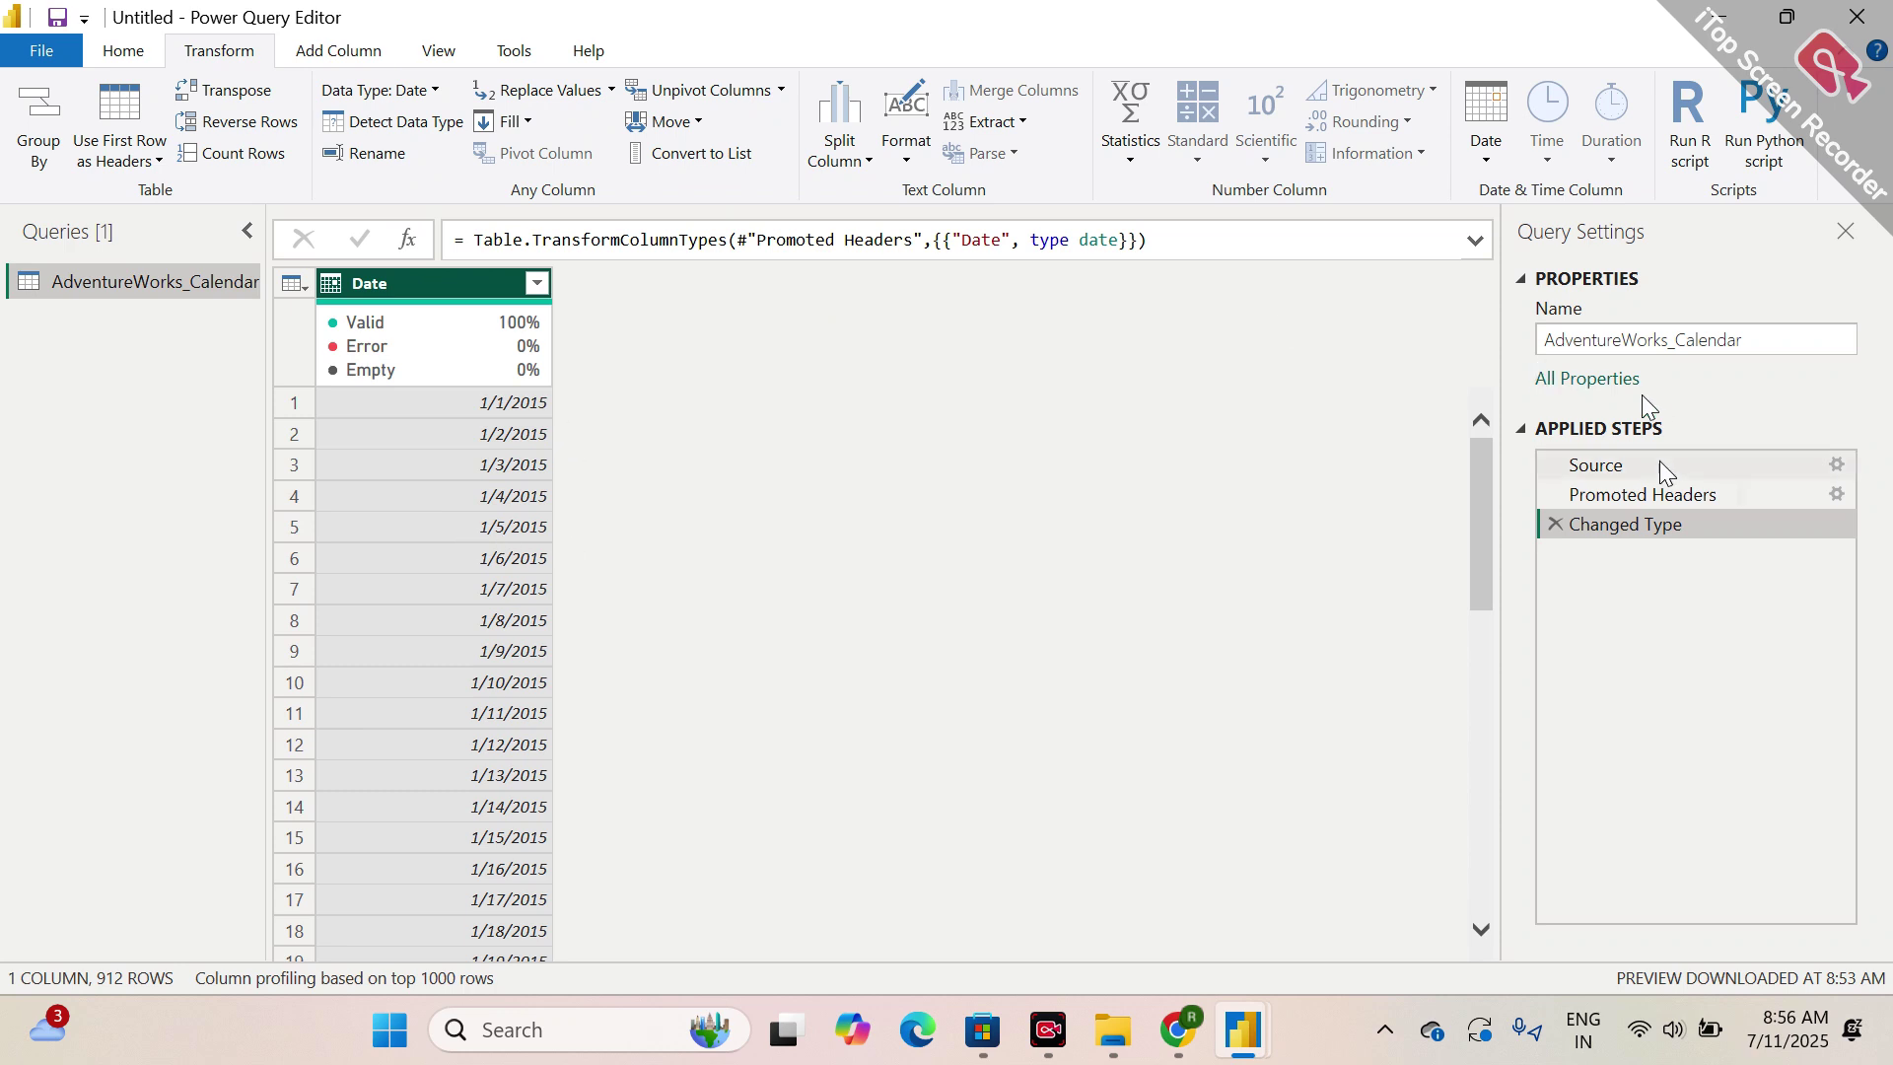
- Review the column at the Source step along with the general and transformation commands available for it
click(1629, 472)
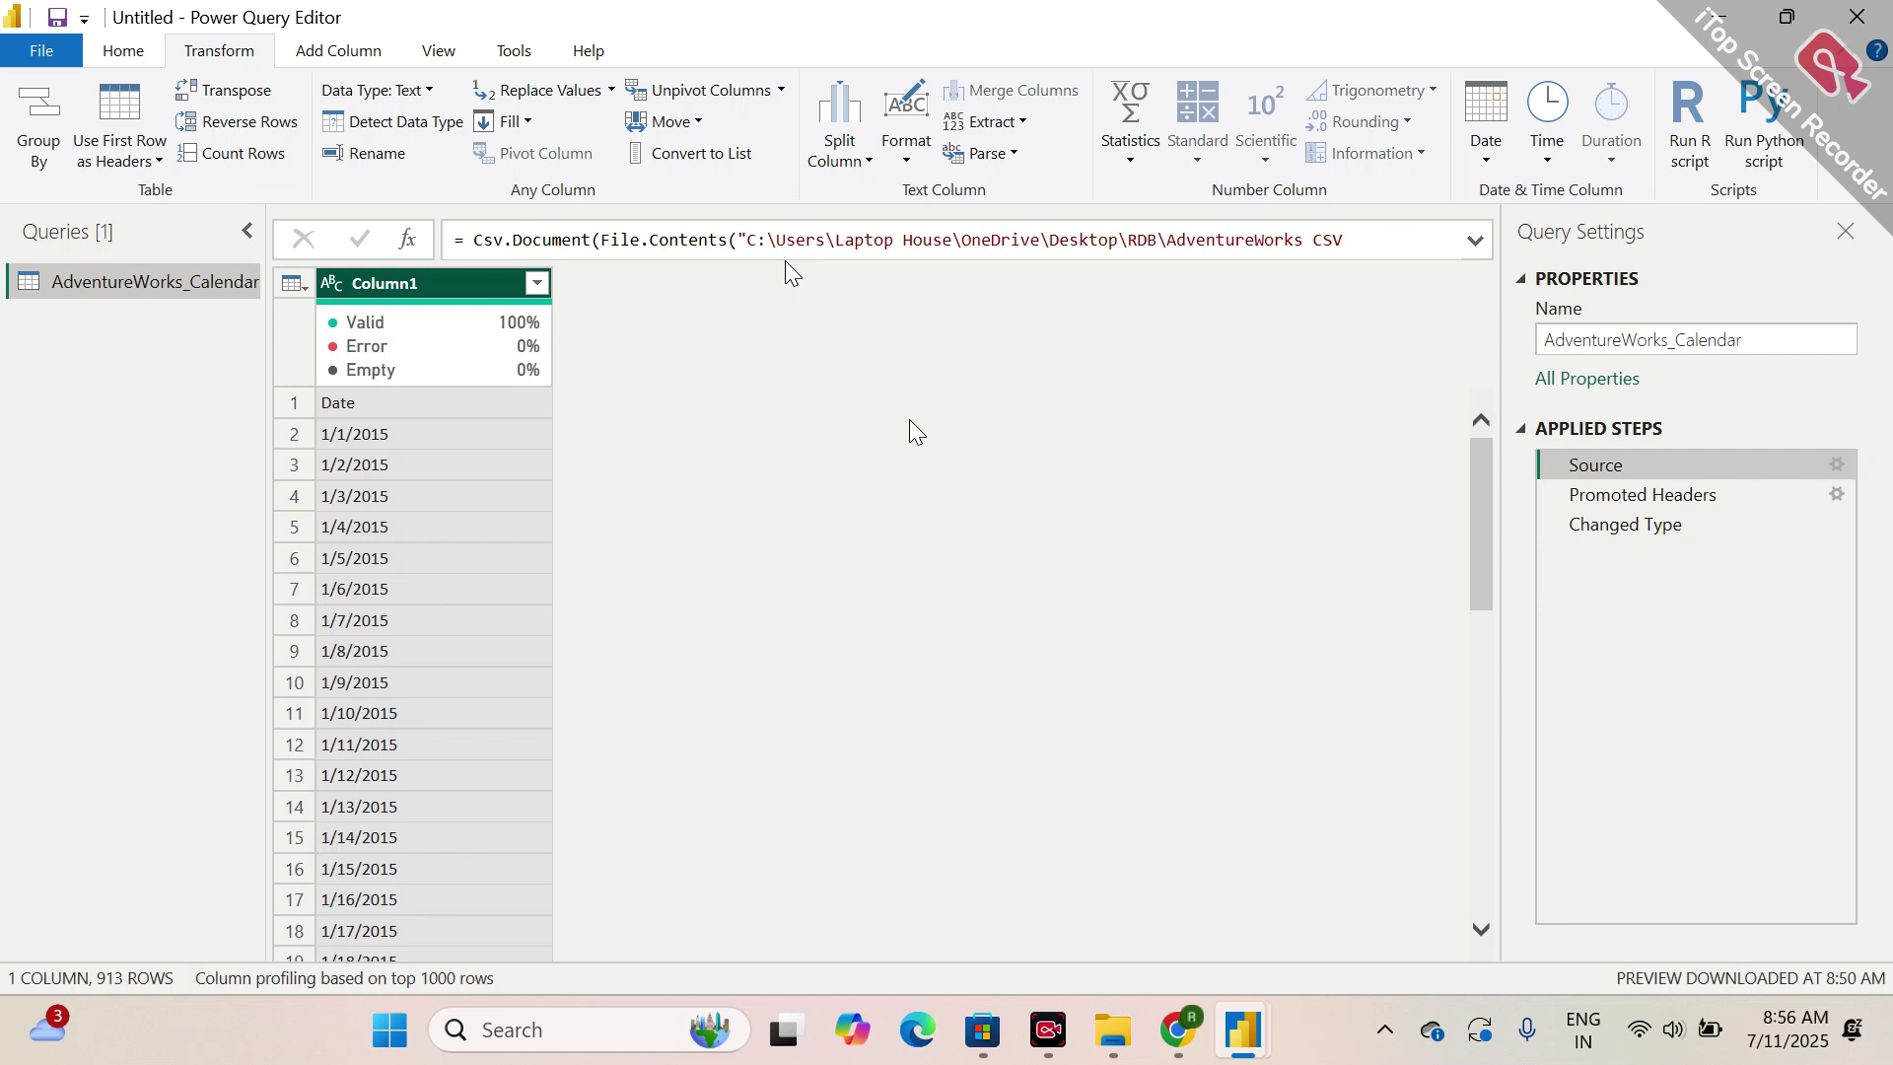
mouse_move(401, 360)
click(125, 52)
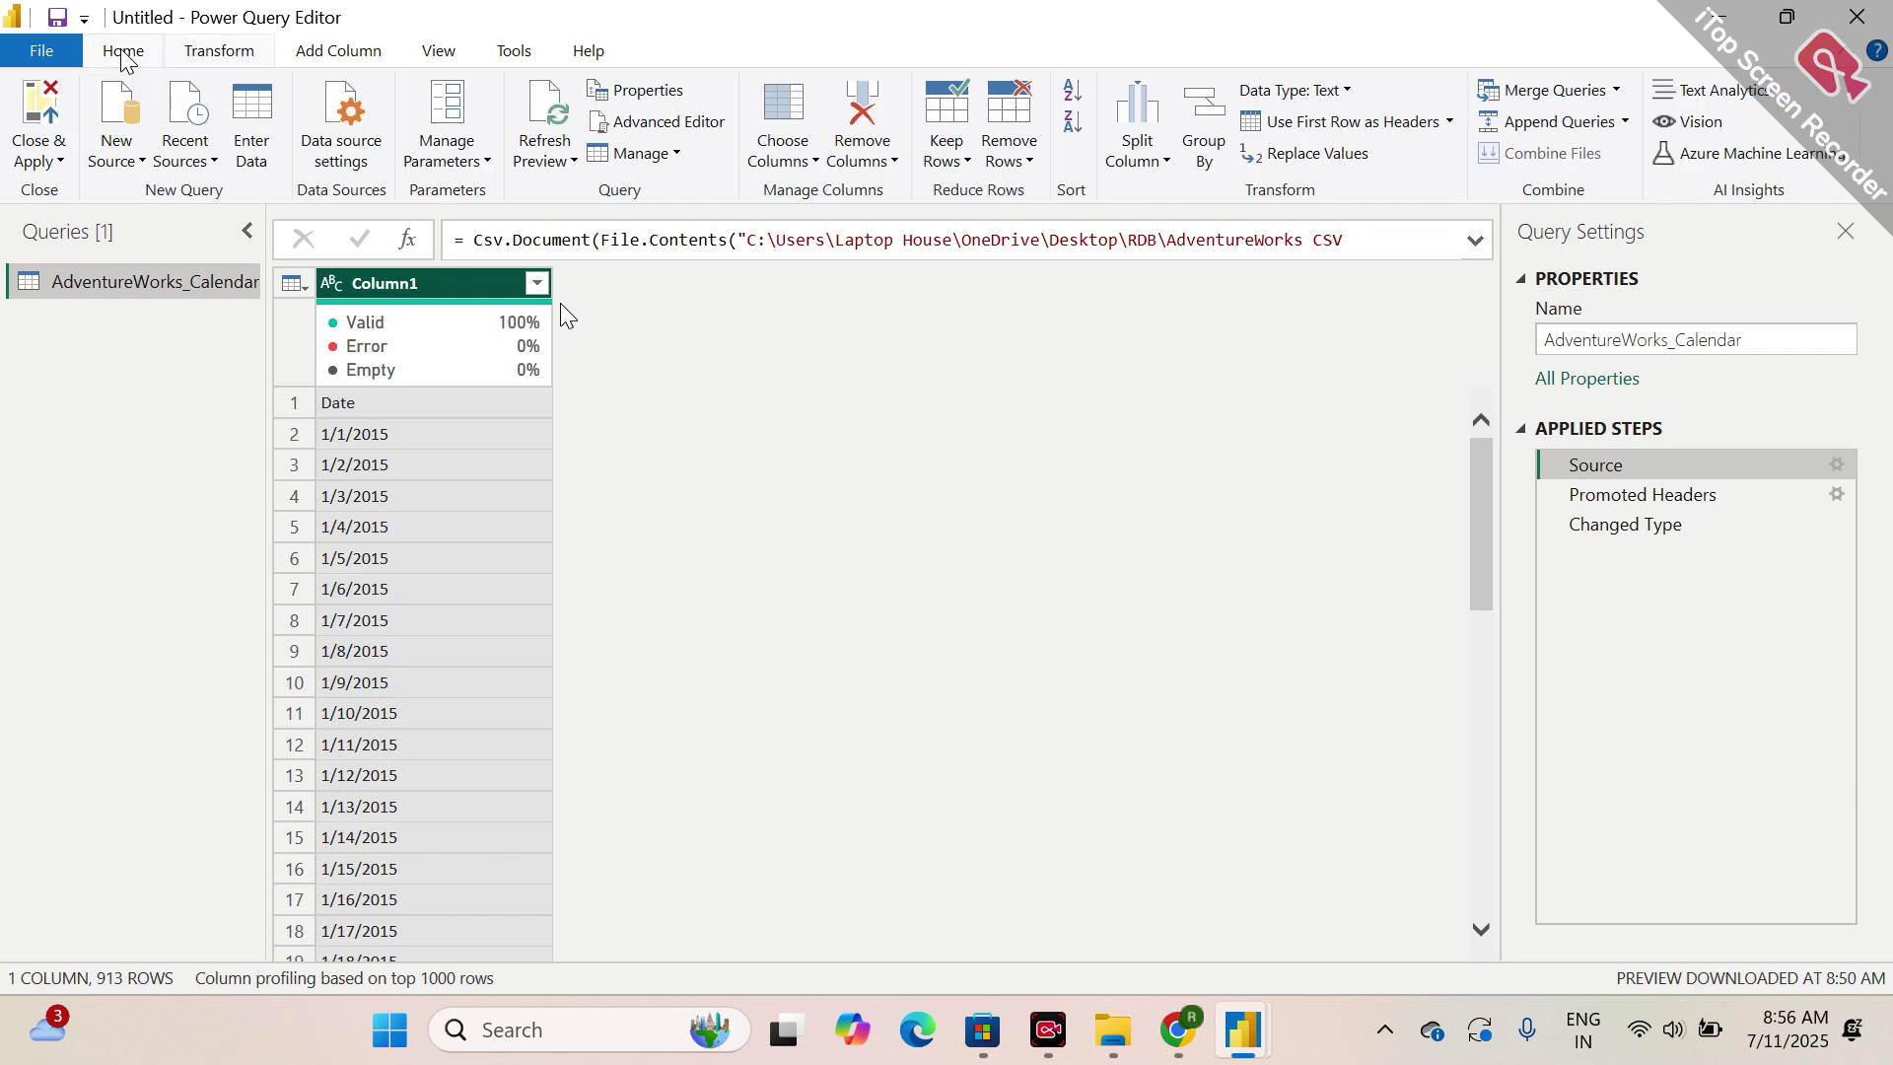
click(230, 55)
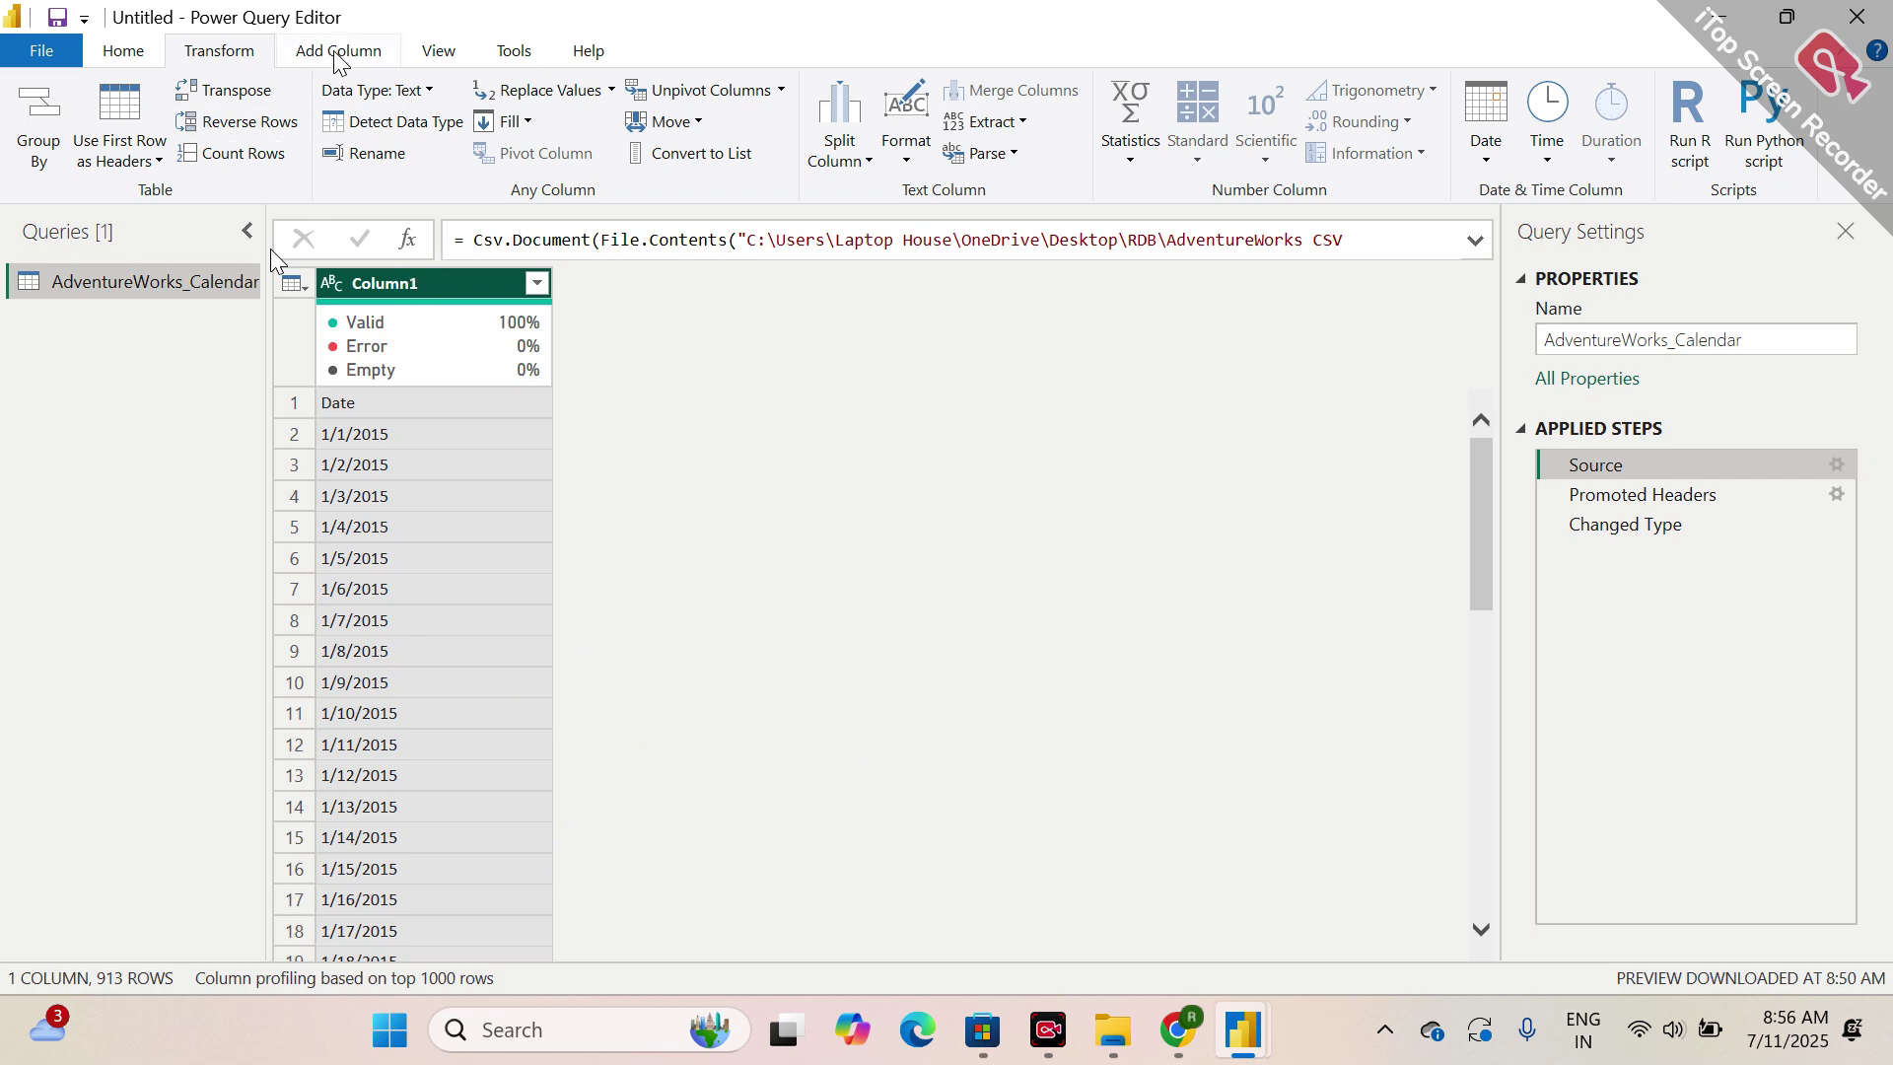
- Add a new column at the Changed Type step that extracts the month from the Date column
click(1615, 525)
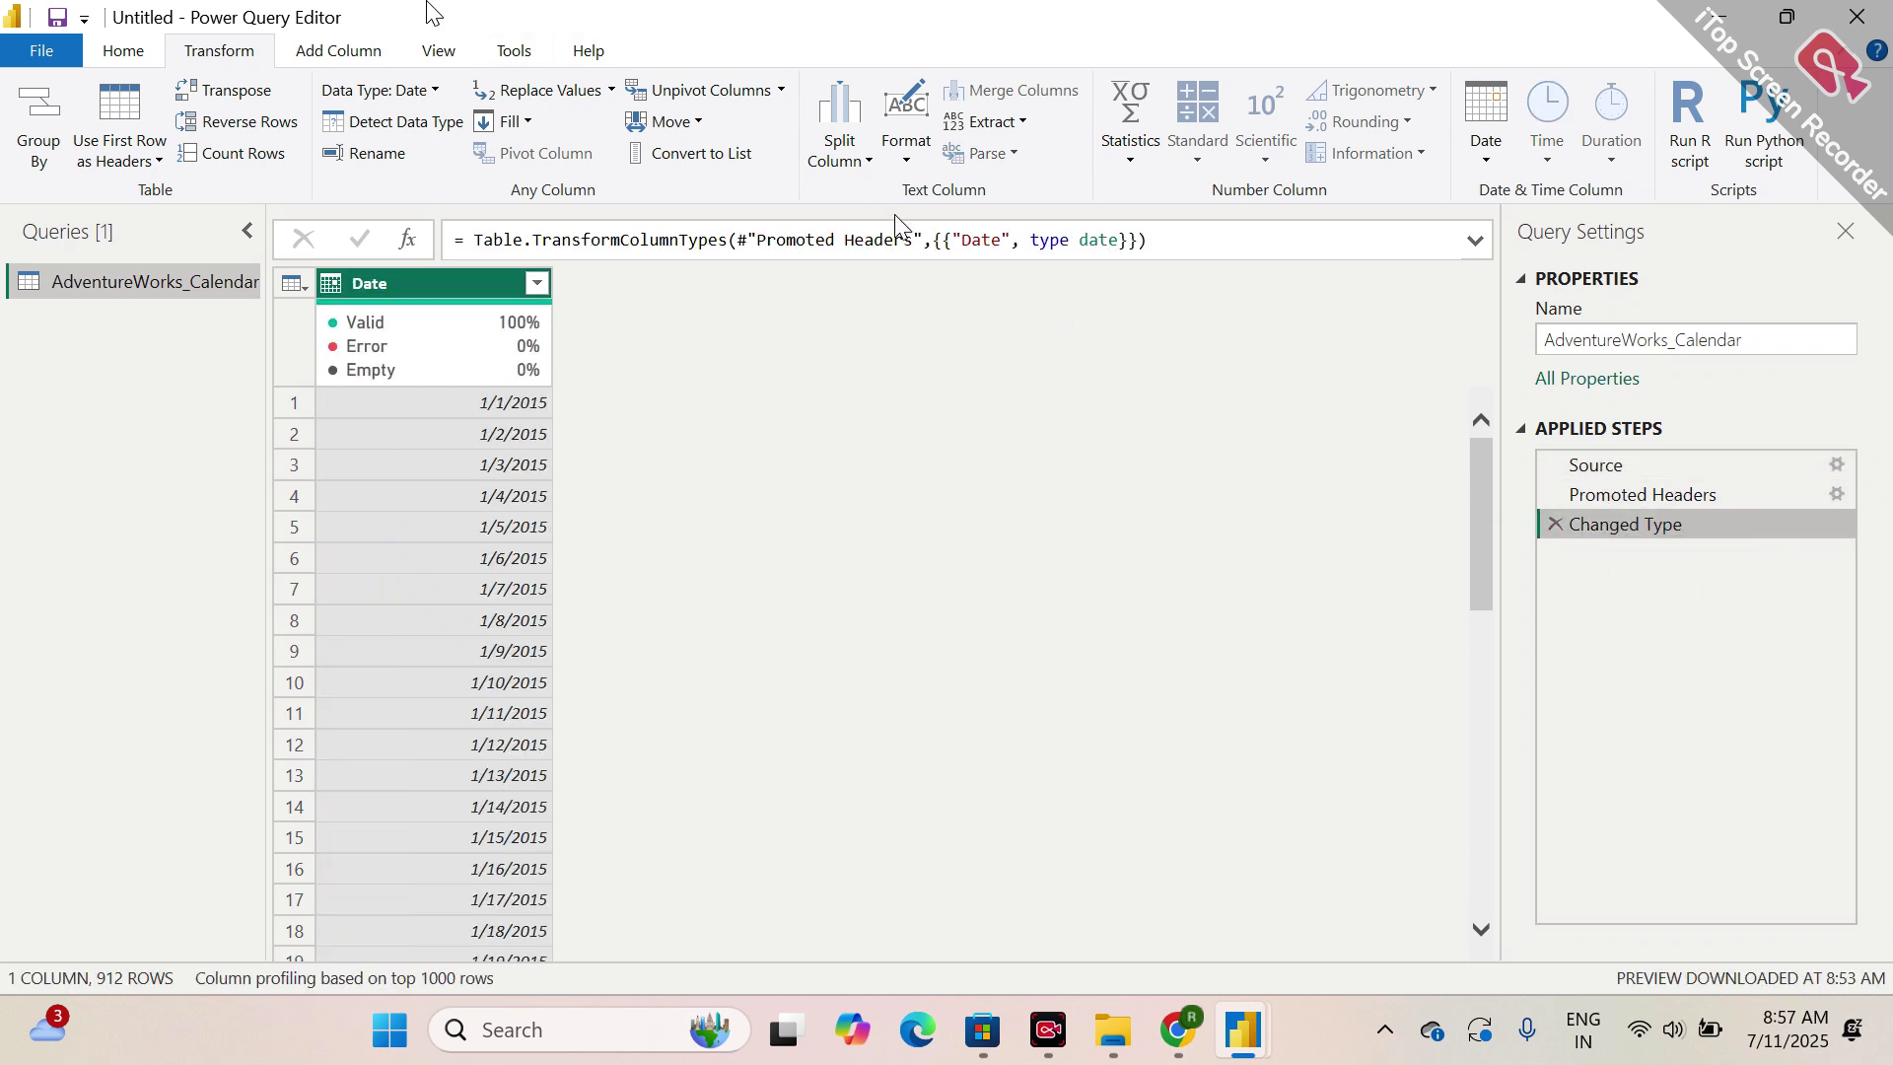
click(335, 51)
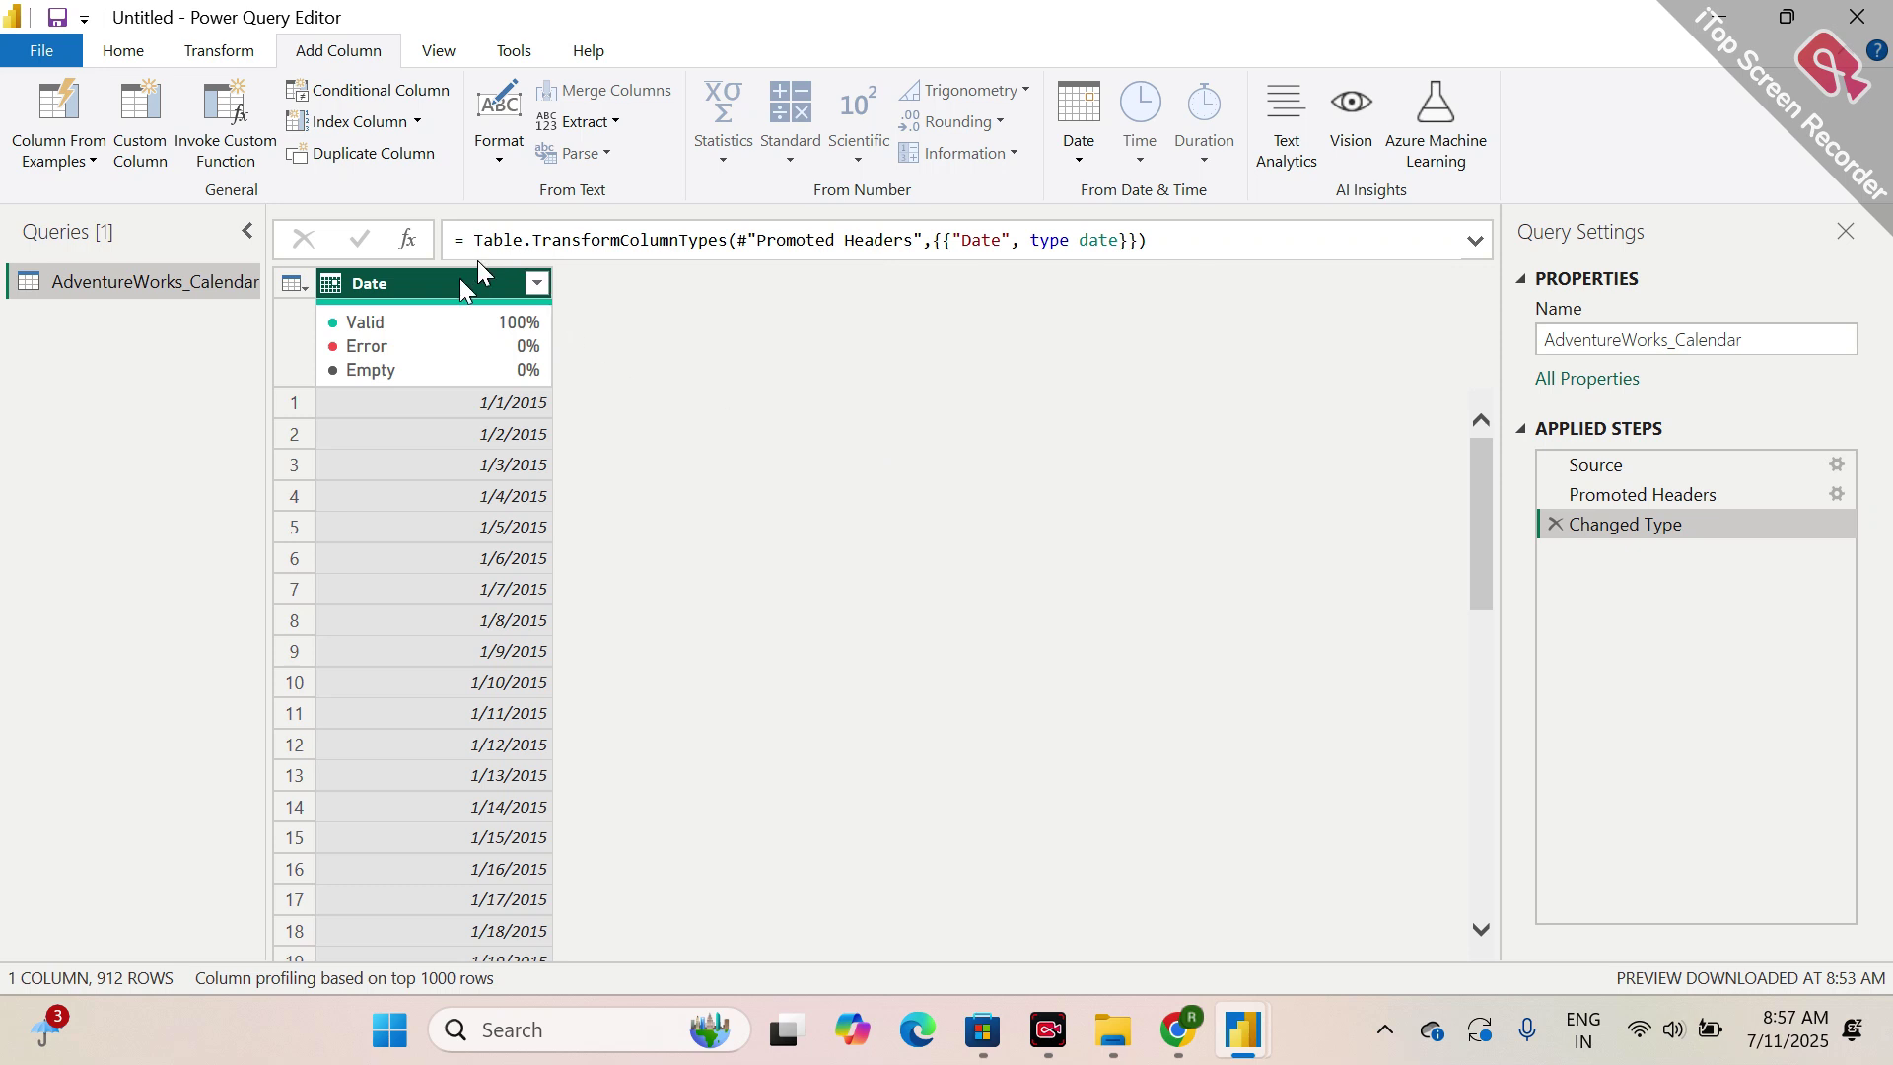
mouse_move(449, 340)
click(1081, 155)
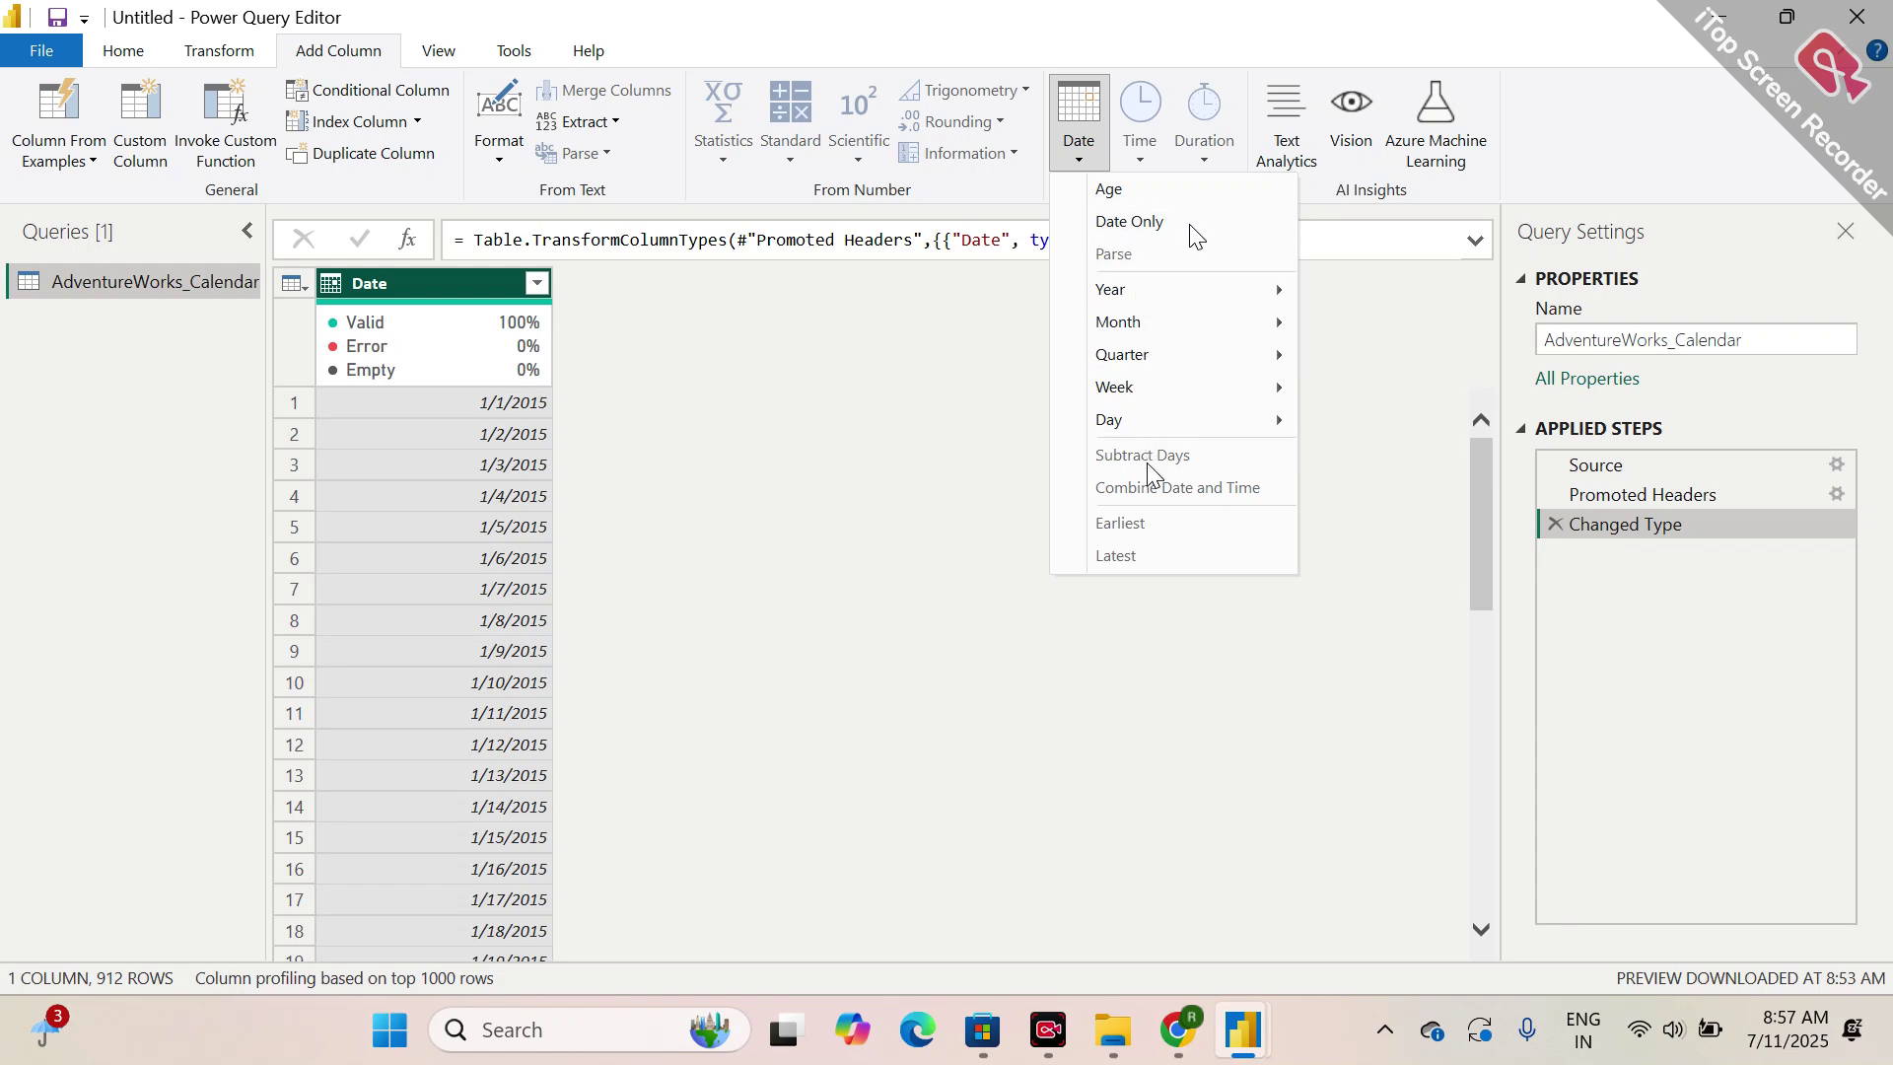
mouse_move(1105, 324)
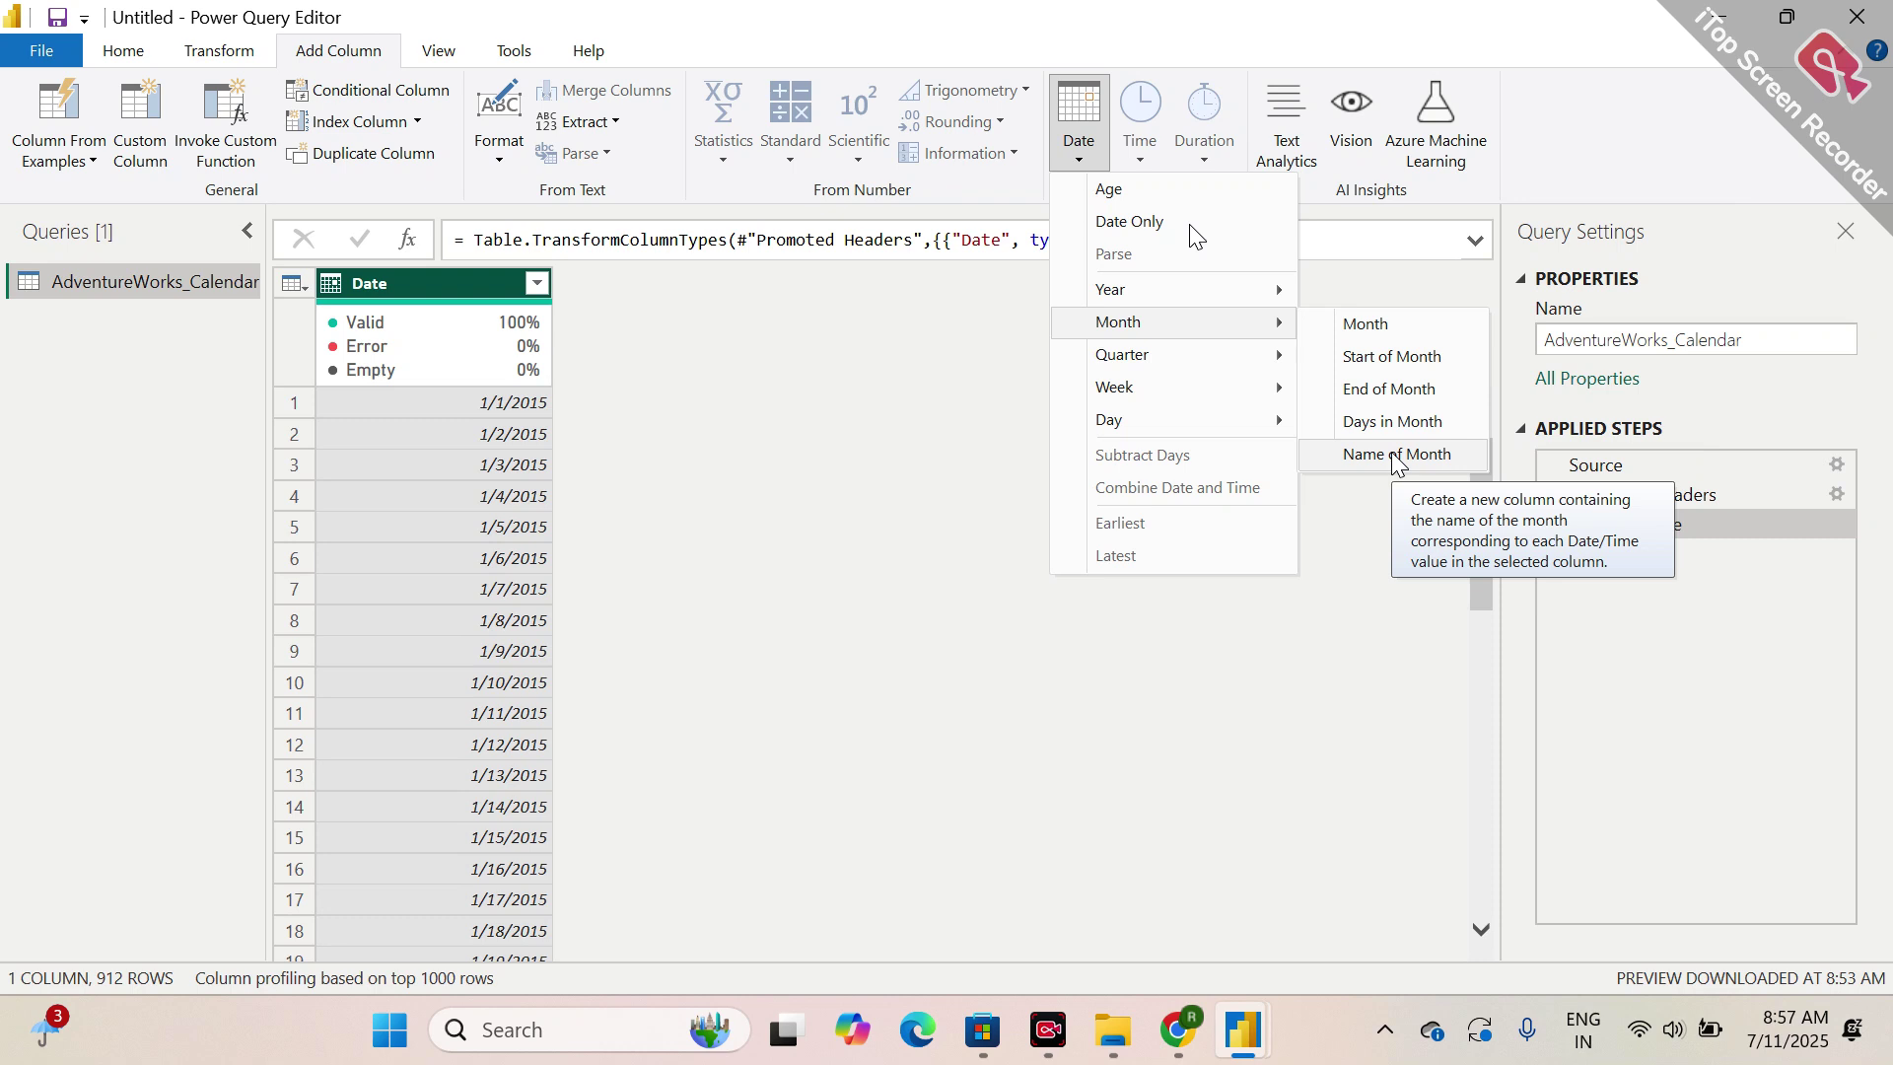
click(1378, 325)
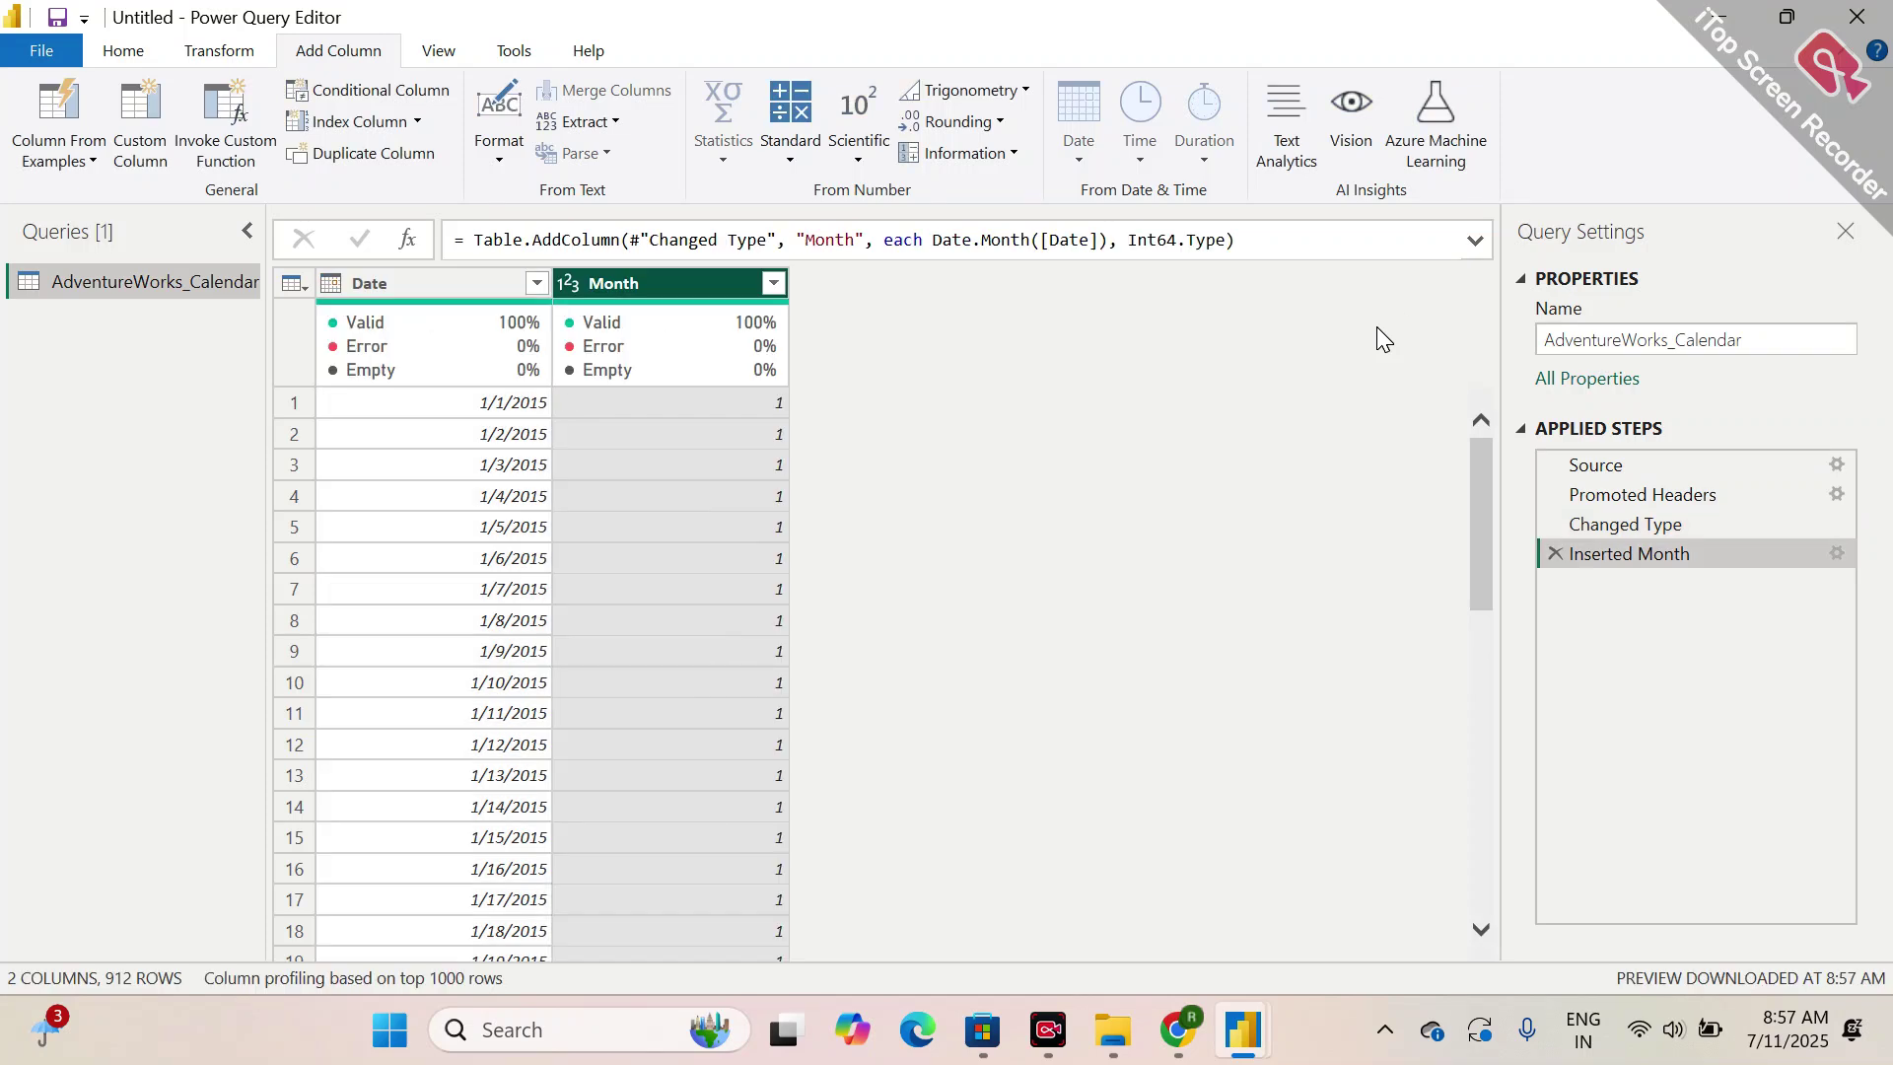
- Check the extracted months against their dates and rename the Month column as Month Number
scroll(776, 640, down, 2)
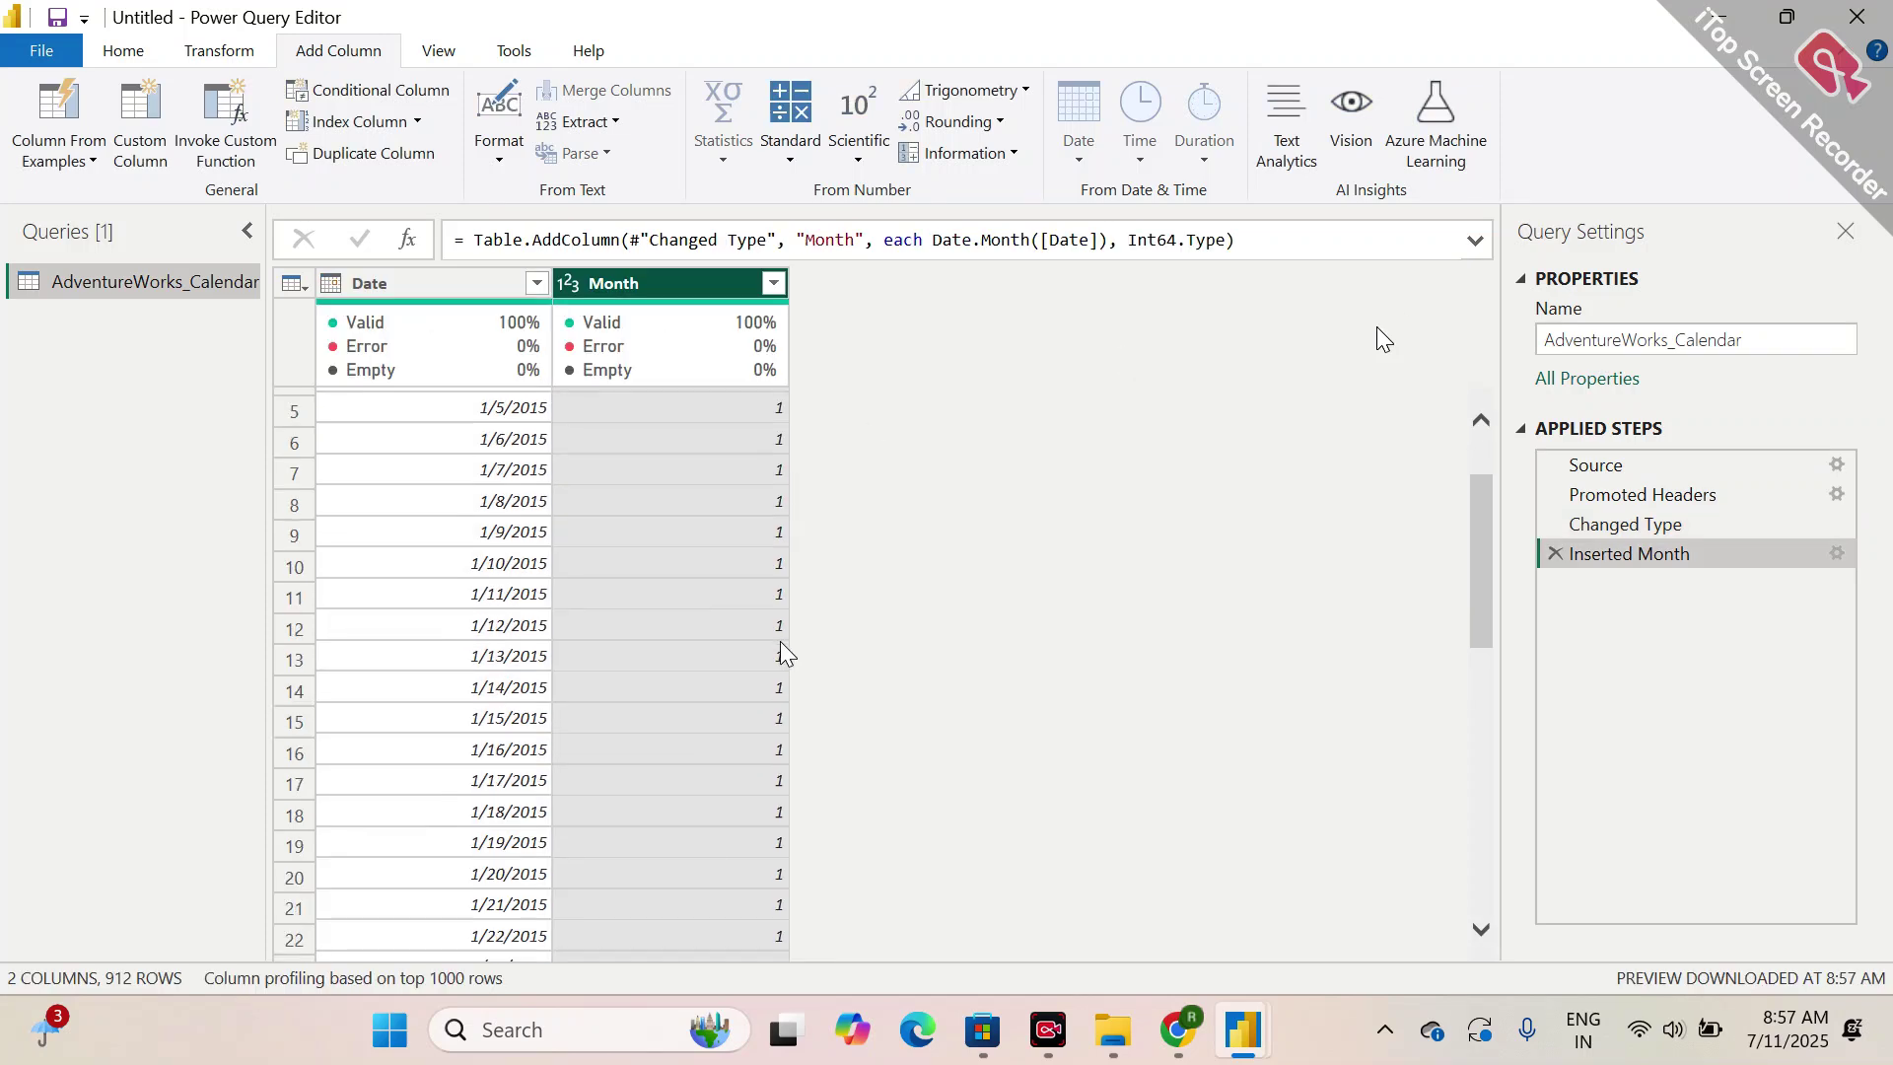
scroll(771, 730, down, 6)
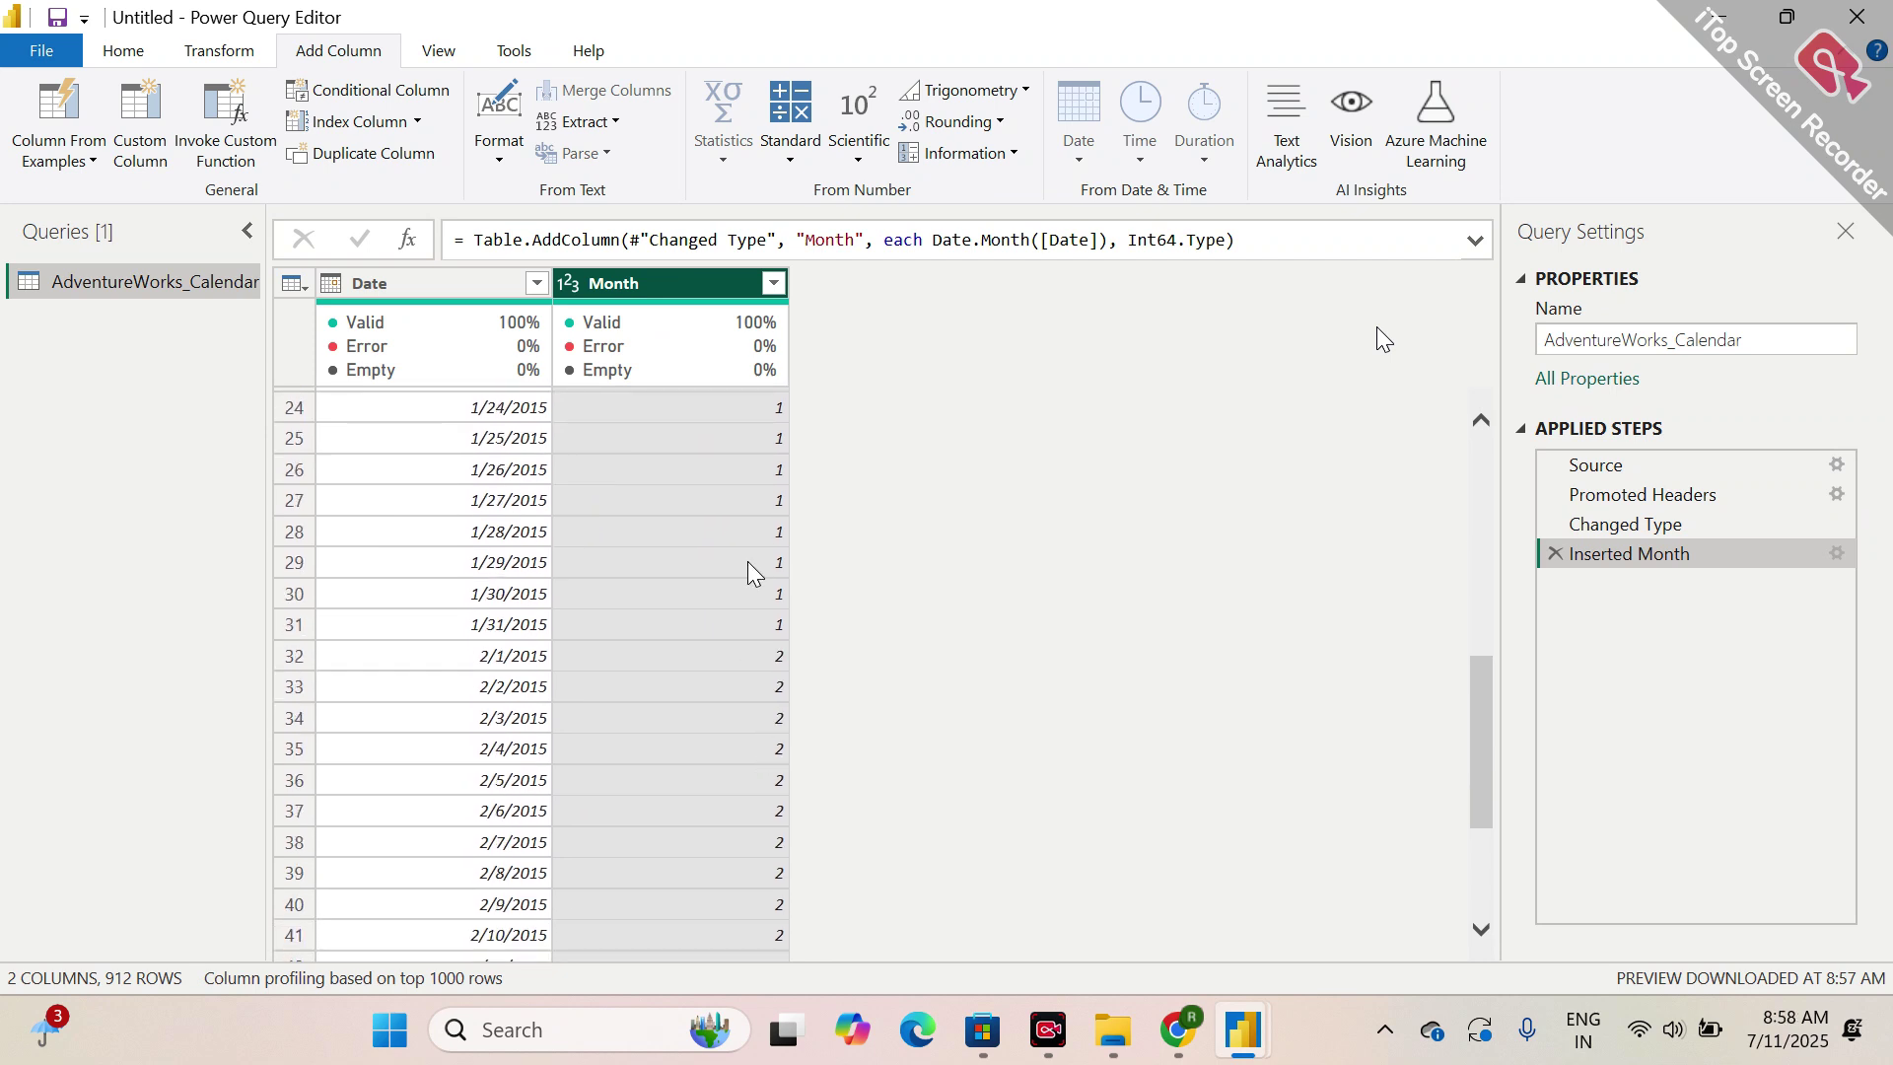
scroll(752, 567, up, 1)
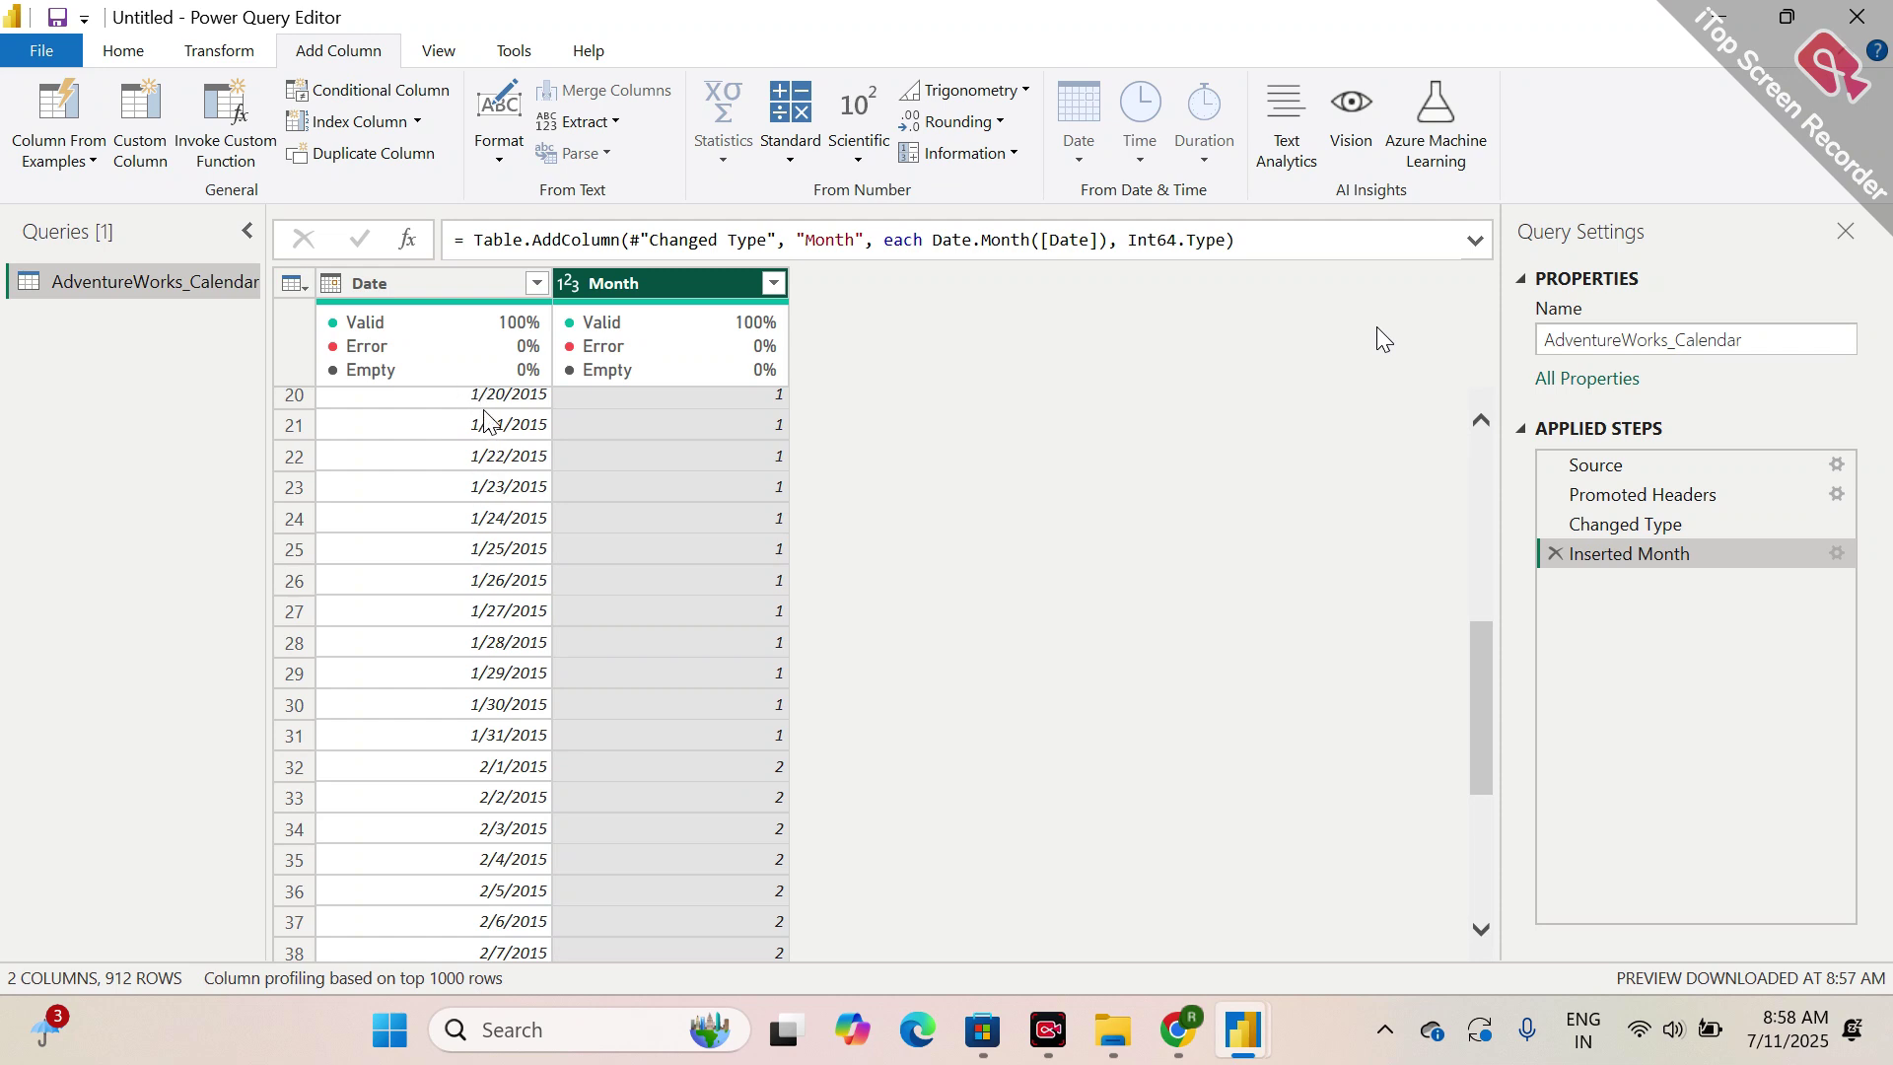
scroll(474, 690, down, 2)
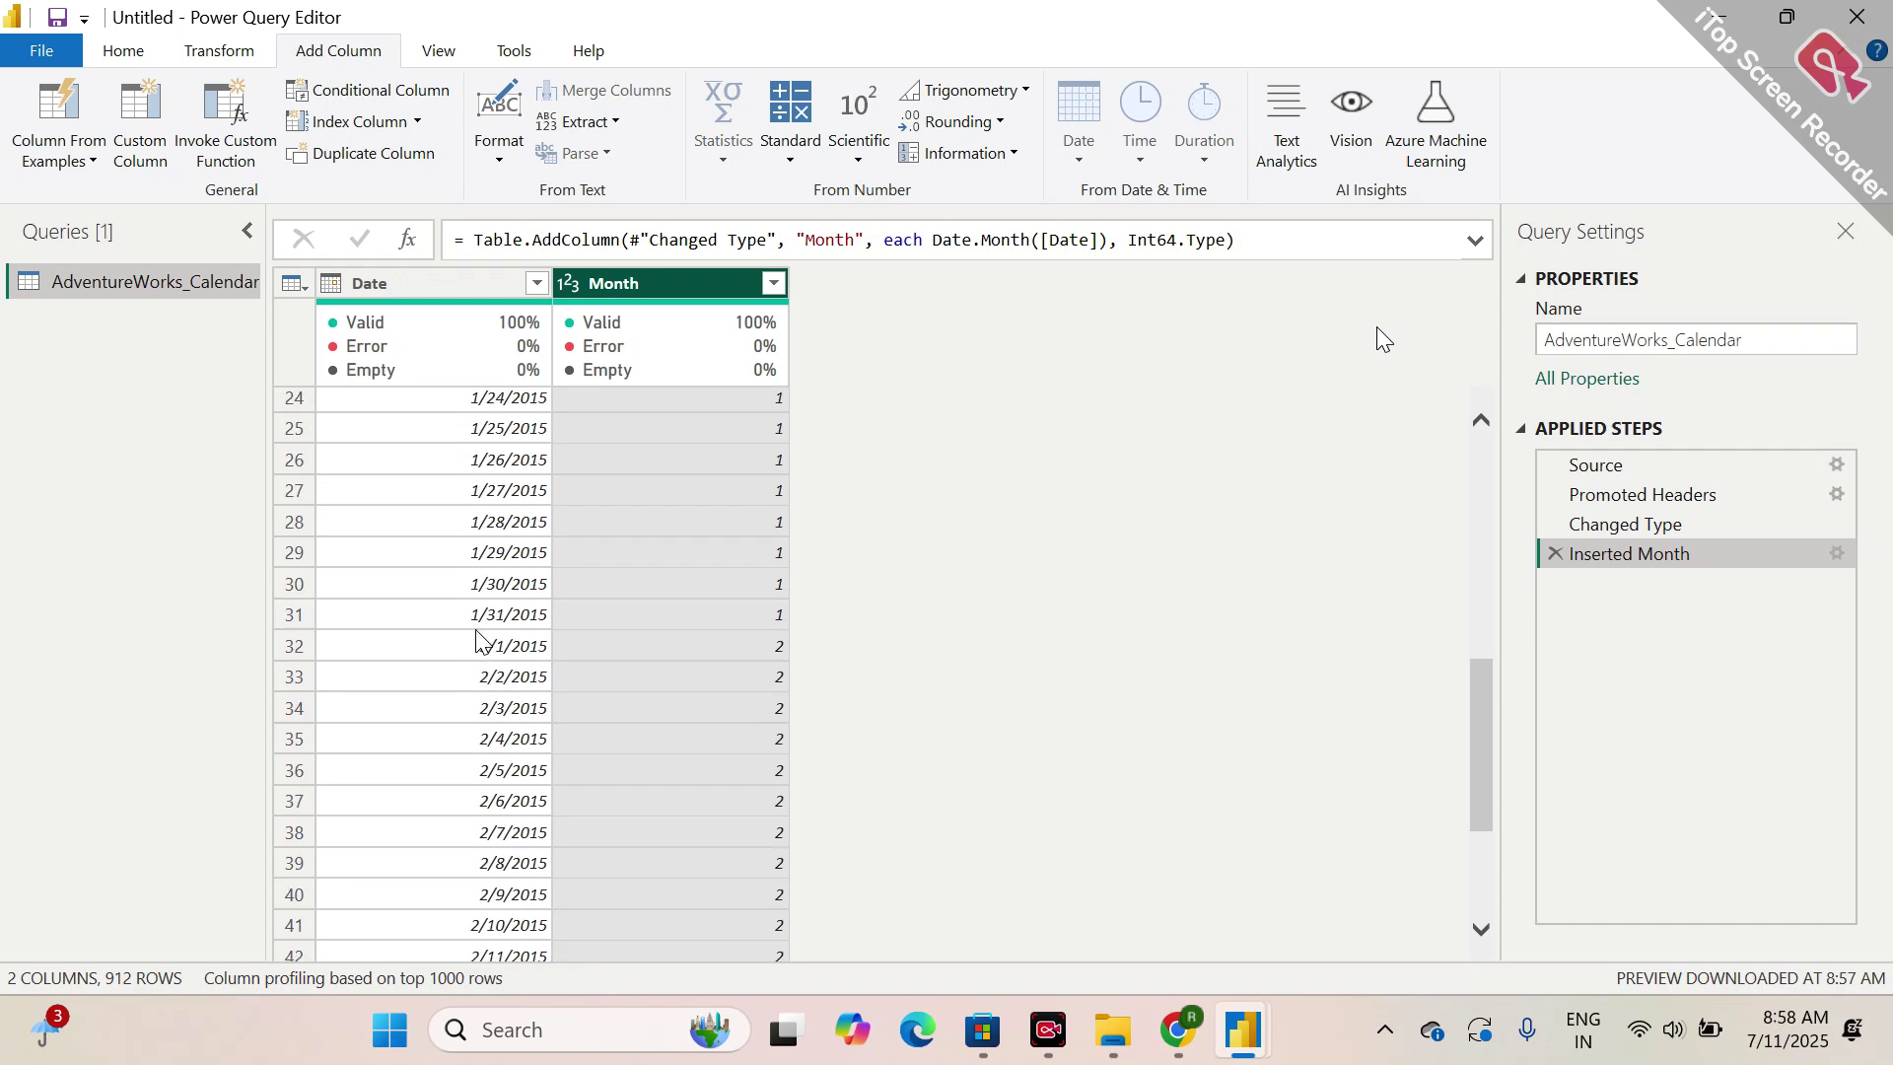
scroll(764, 650, down, 1)
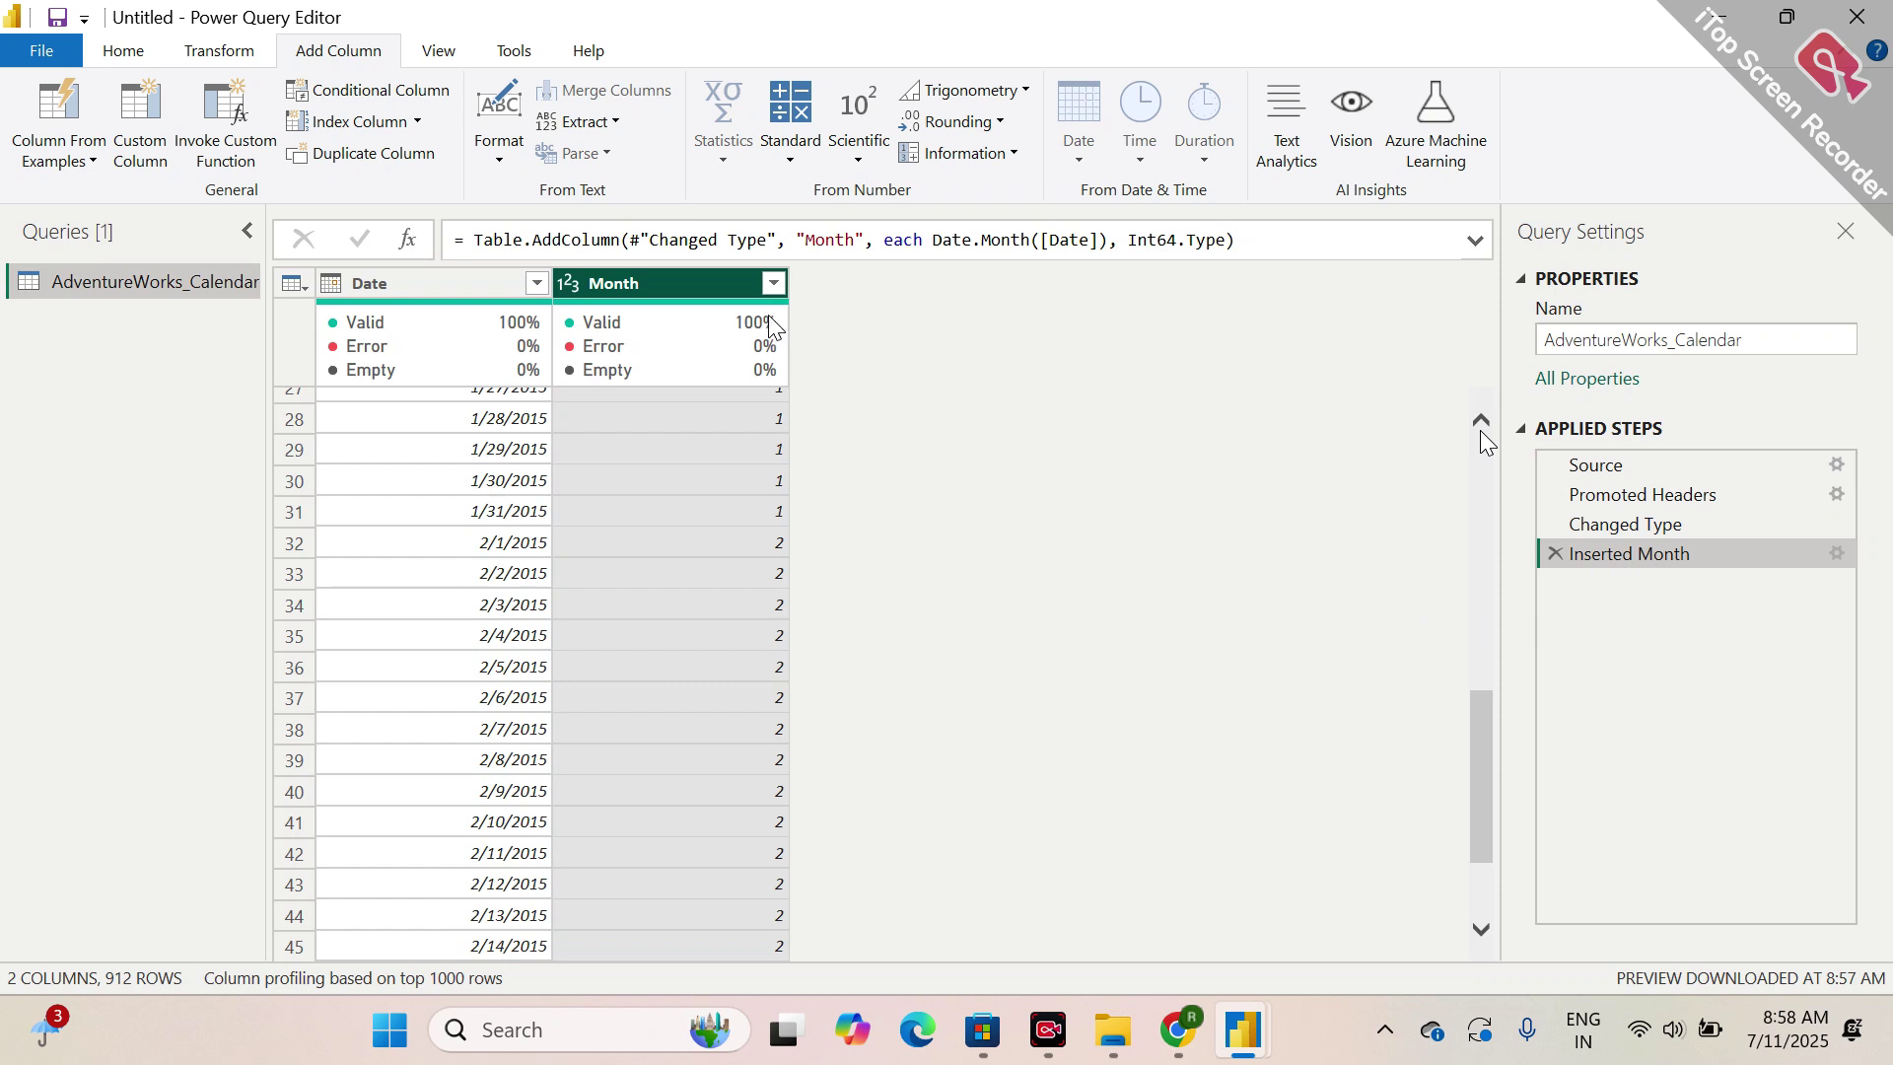
double_click(646, 283)
click(655, 283)
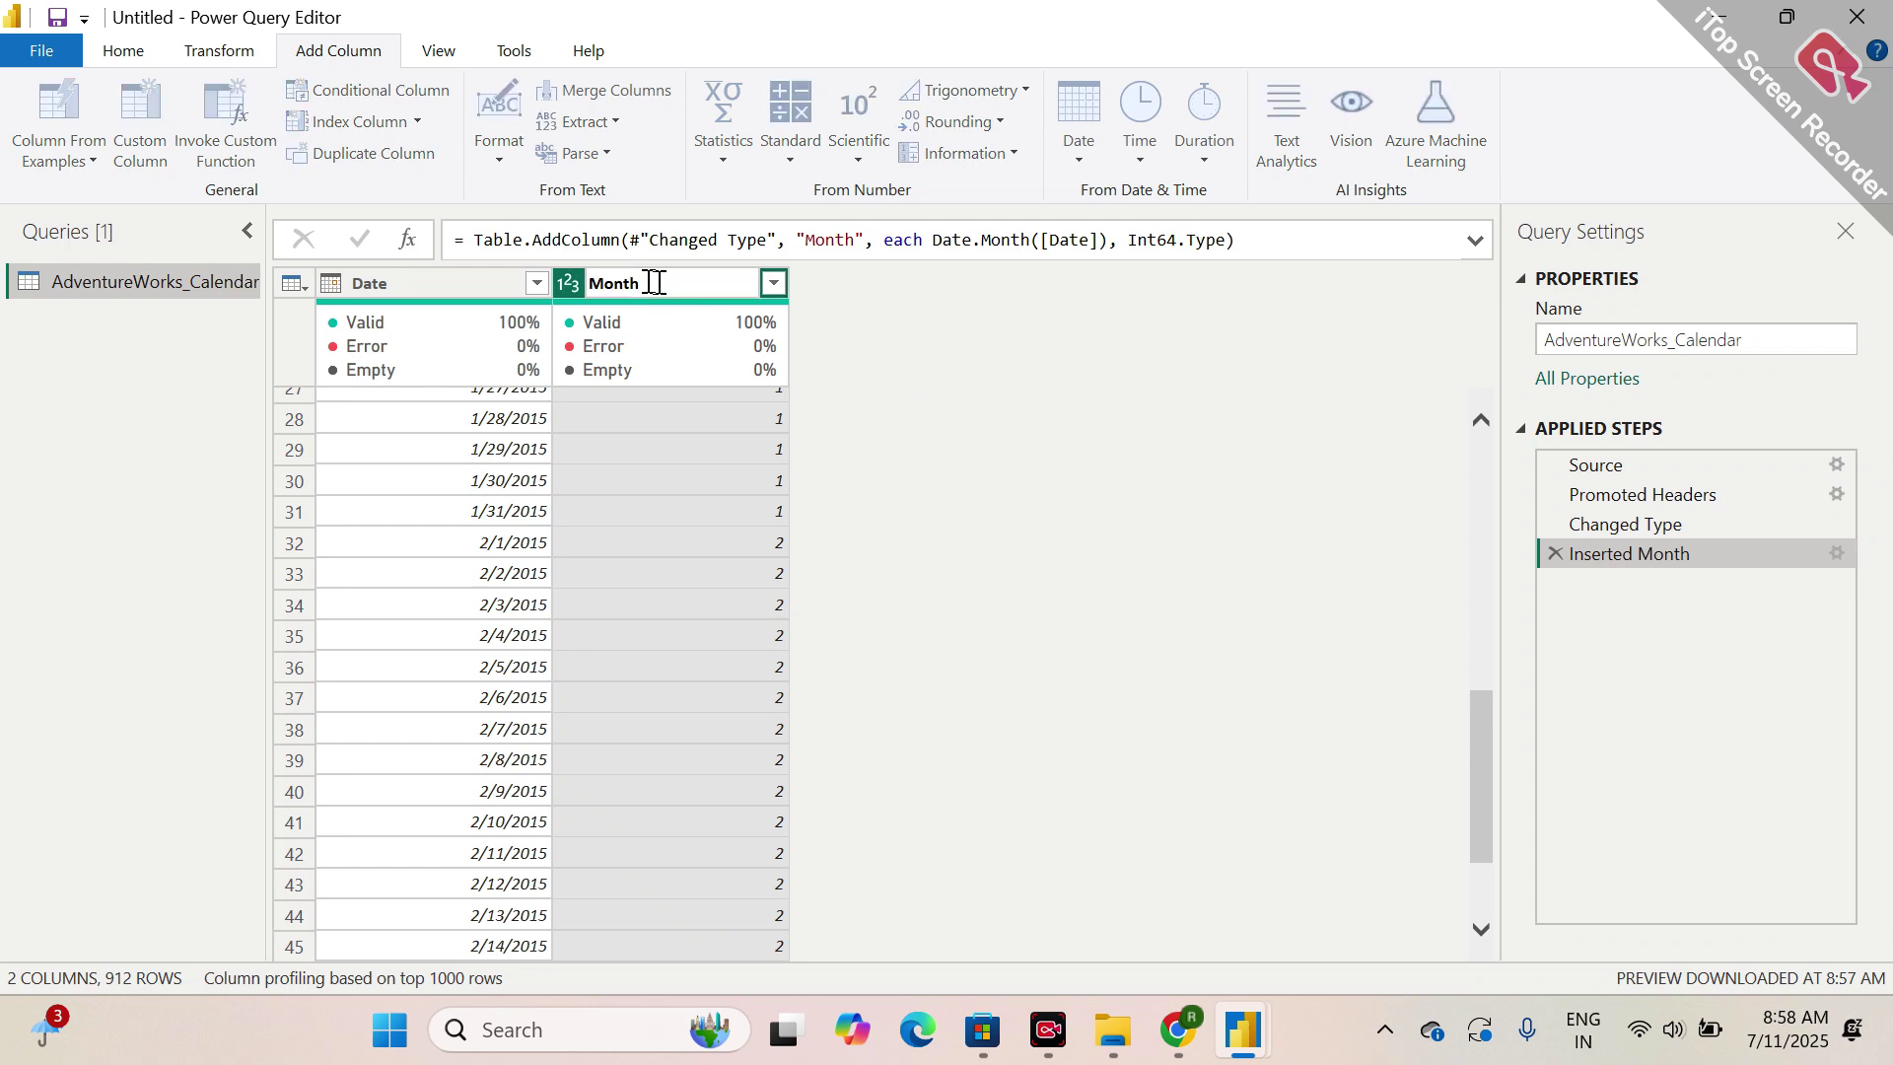
text(Number)
key(Return)
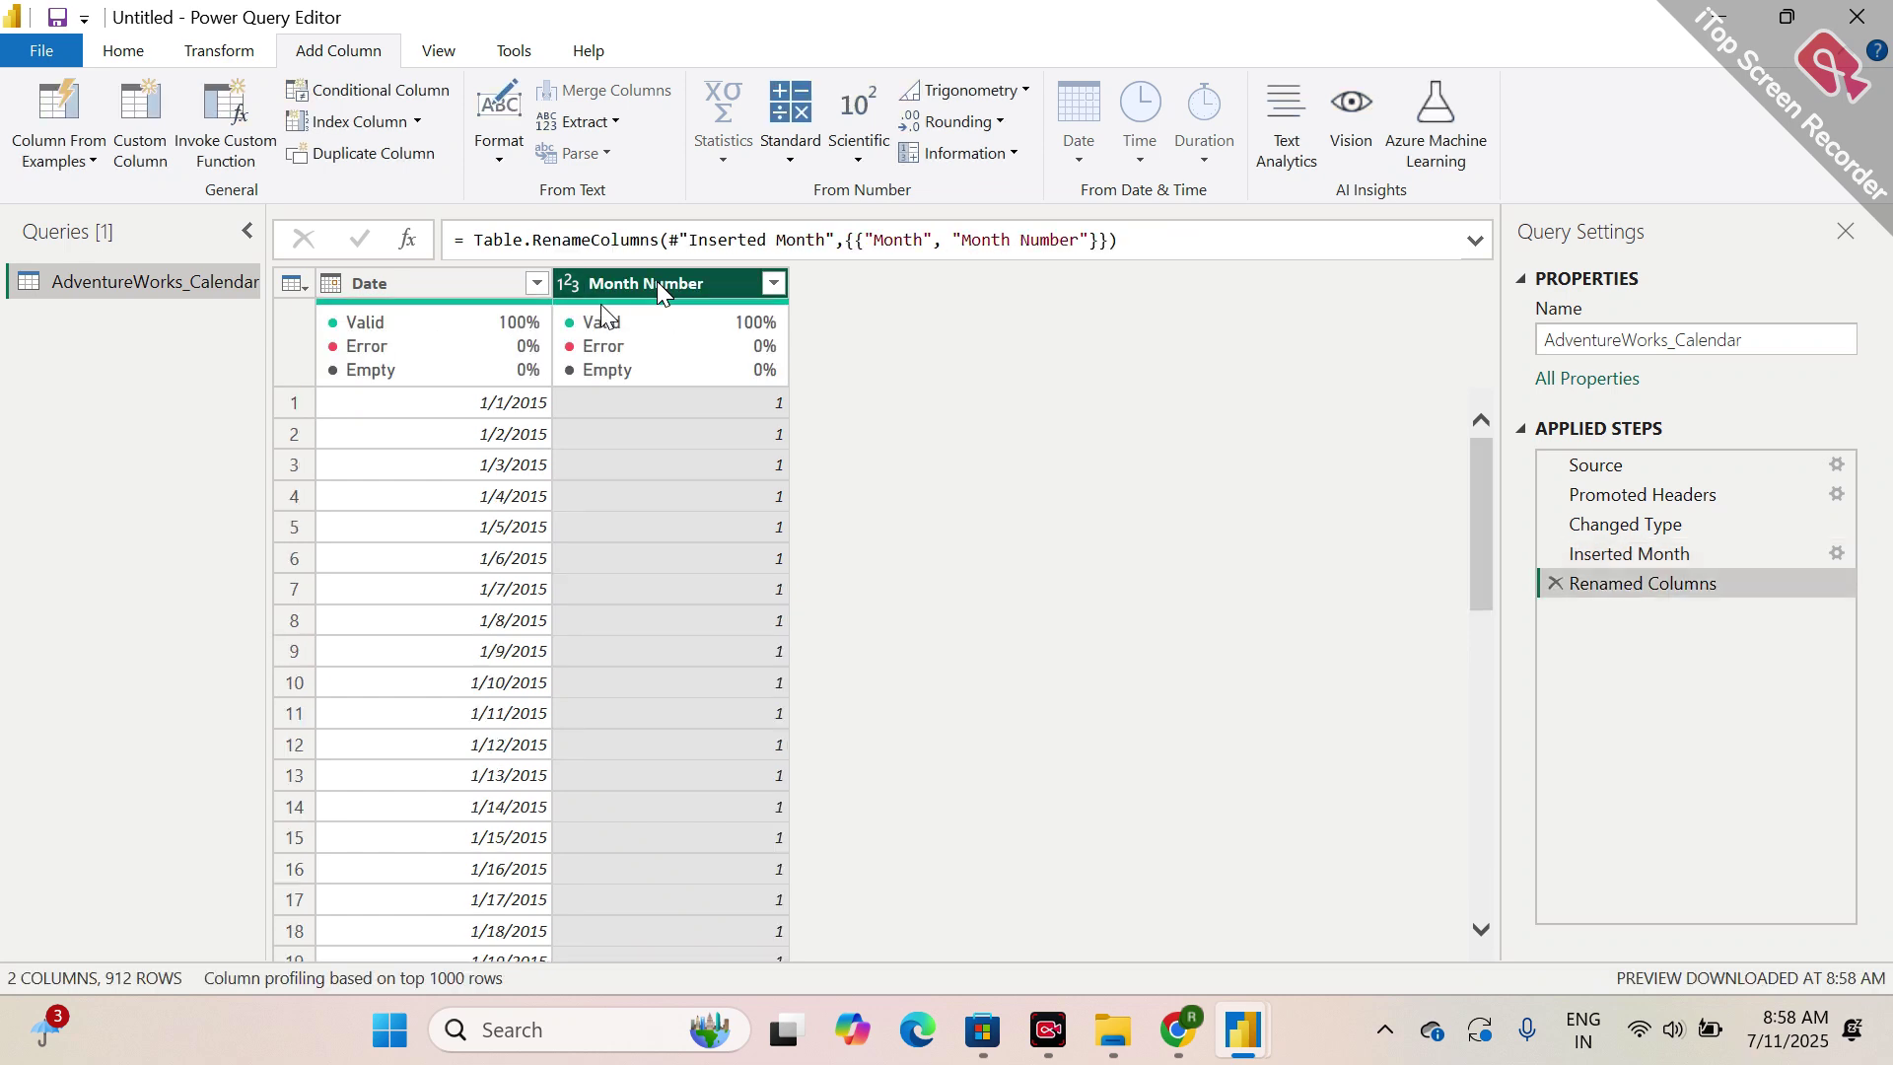
- Examine the formulas behind the Renamed Columns, Source and Promoted Headers steps in the expanded formula bar, ending on Renamed Columns
click(1628, 595)
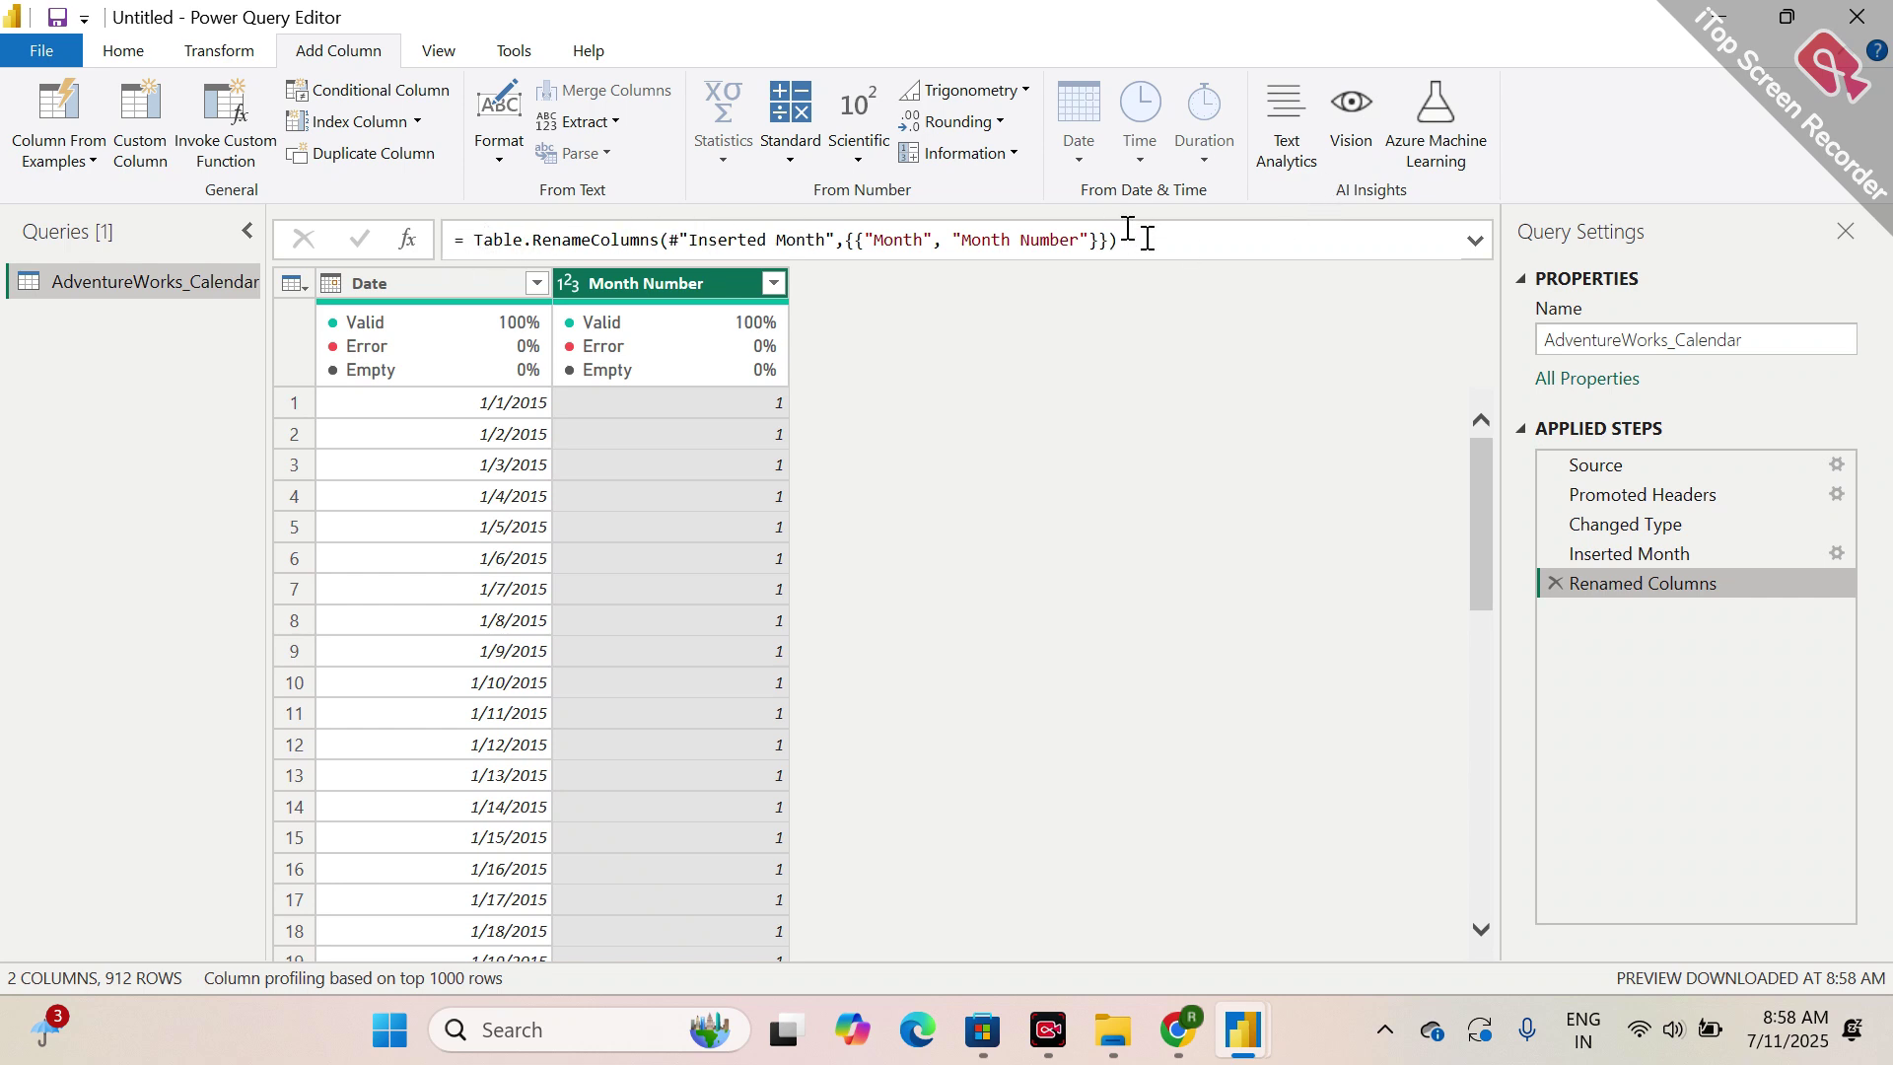
drag(1124, 240, 441, 239)
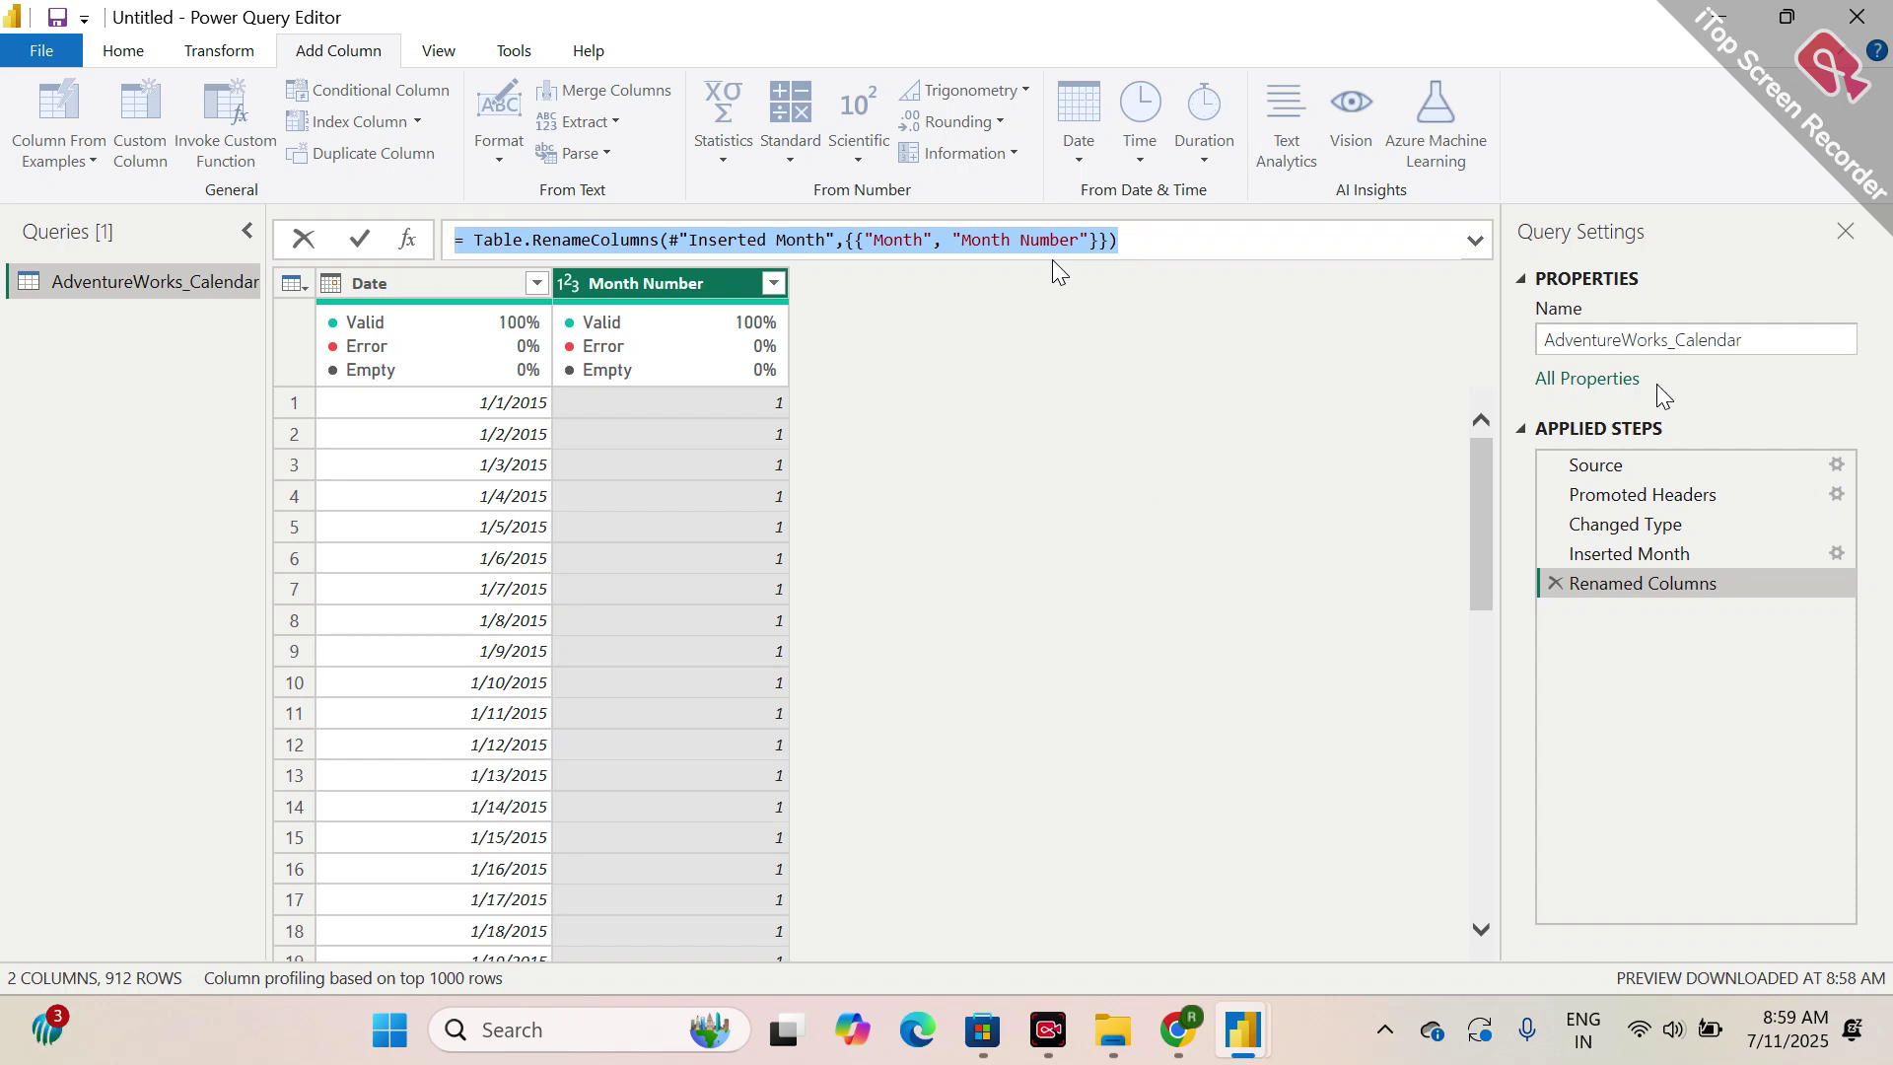
click(1475, 241)
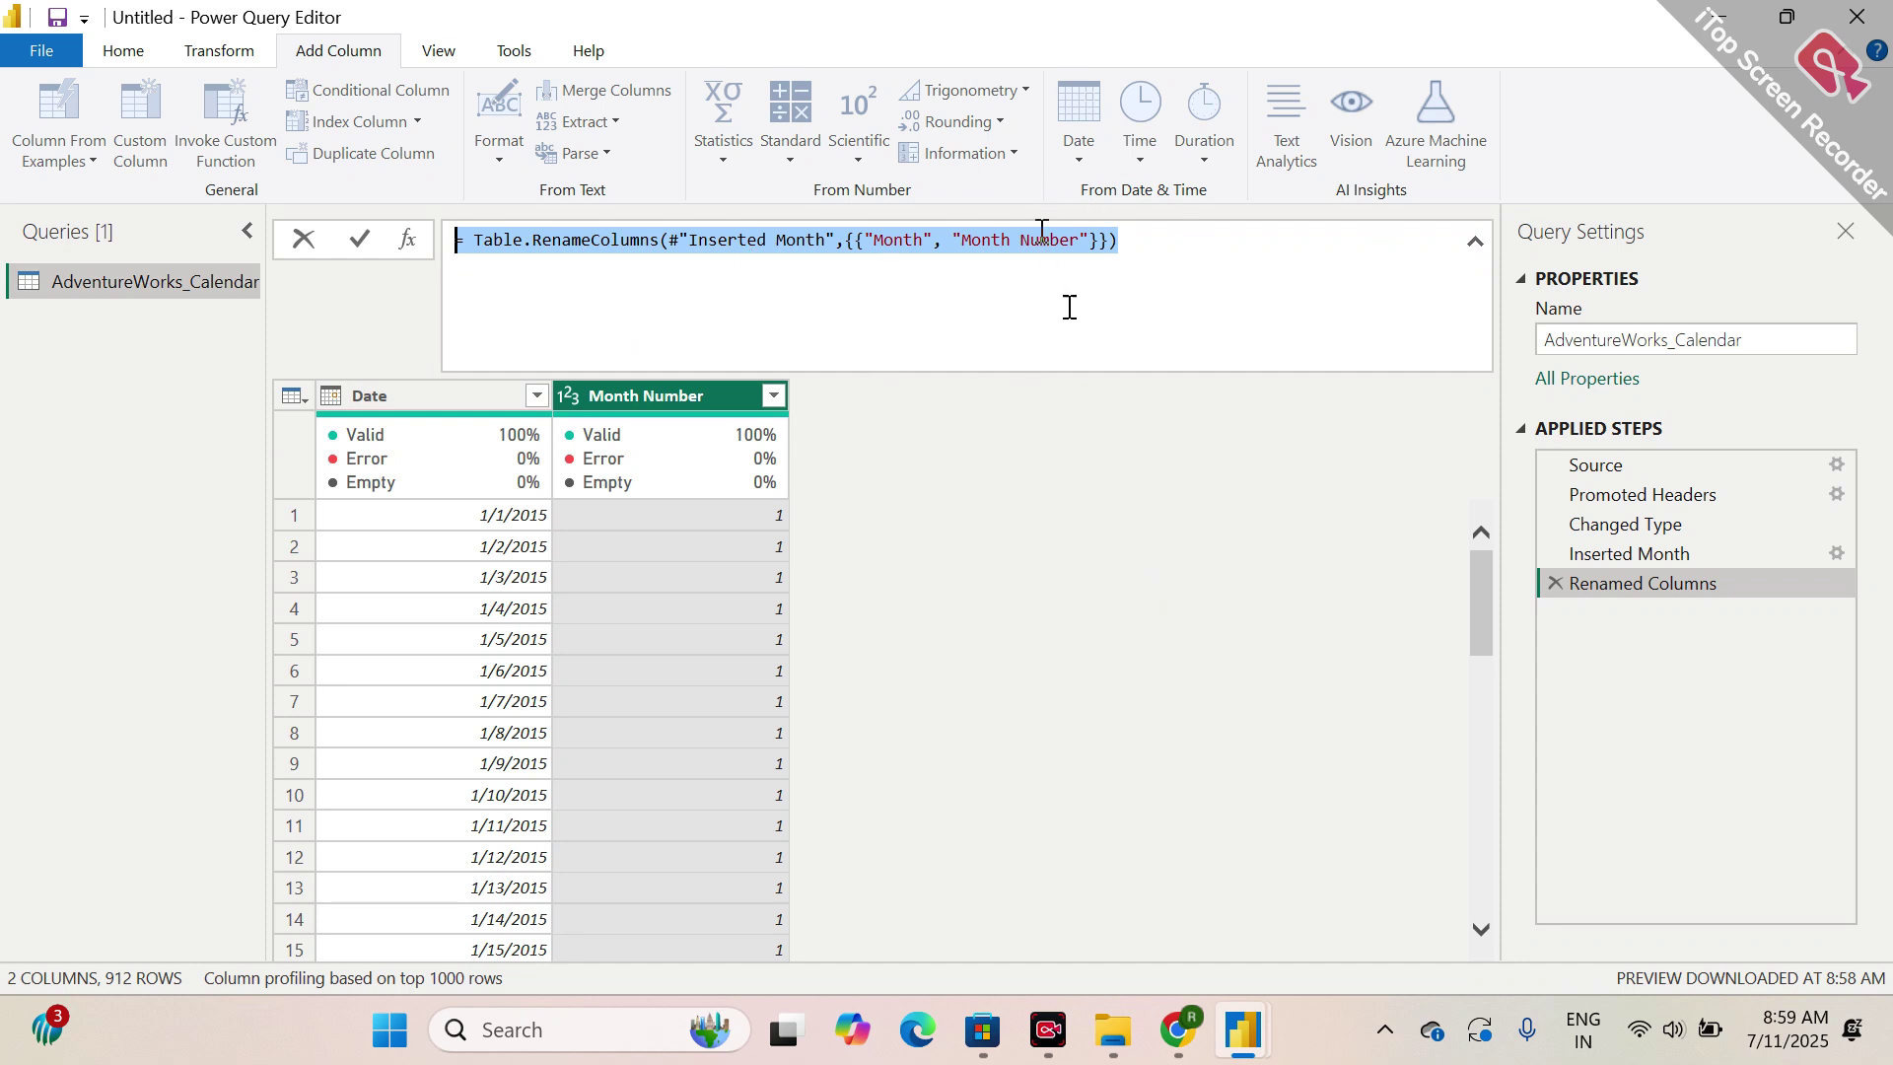
click(1628, 473)
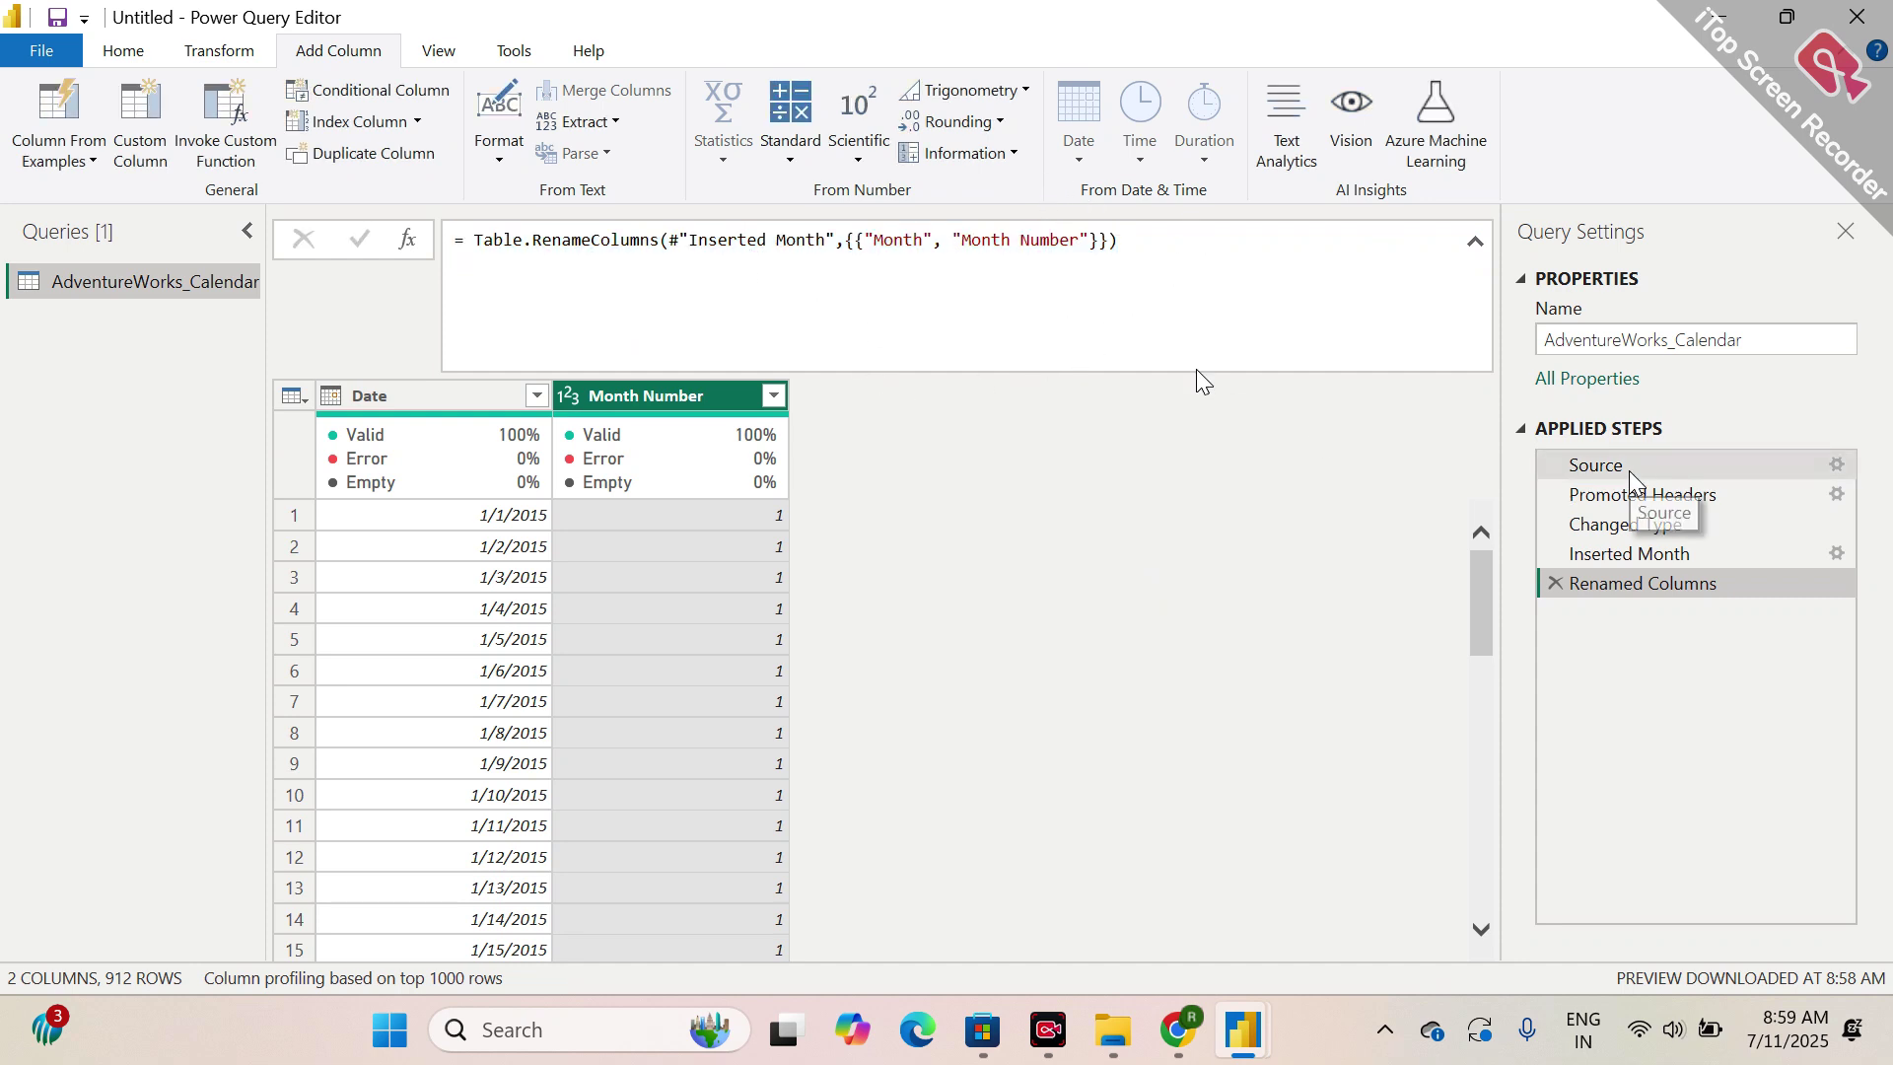
click(1629, 470)
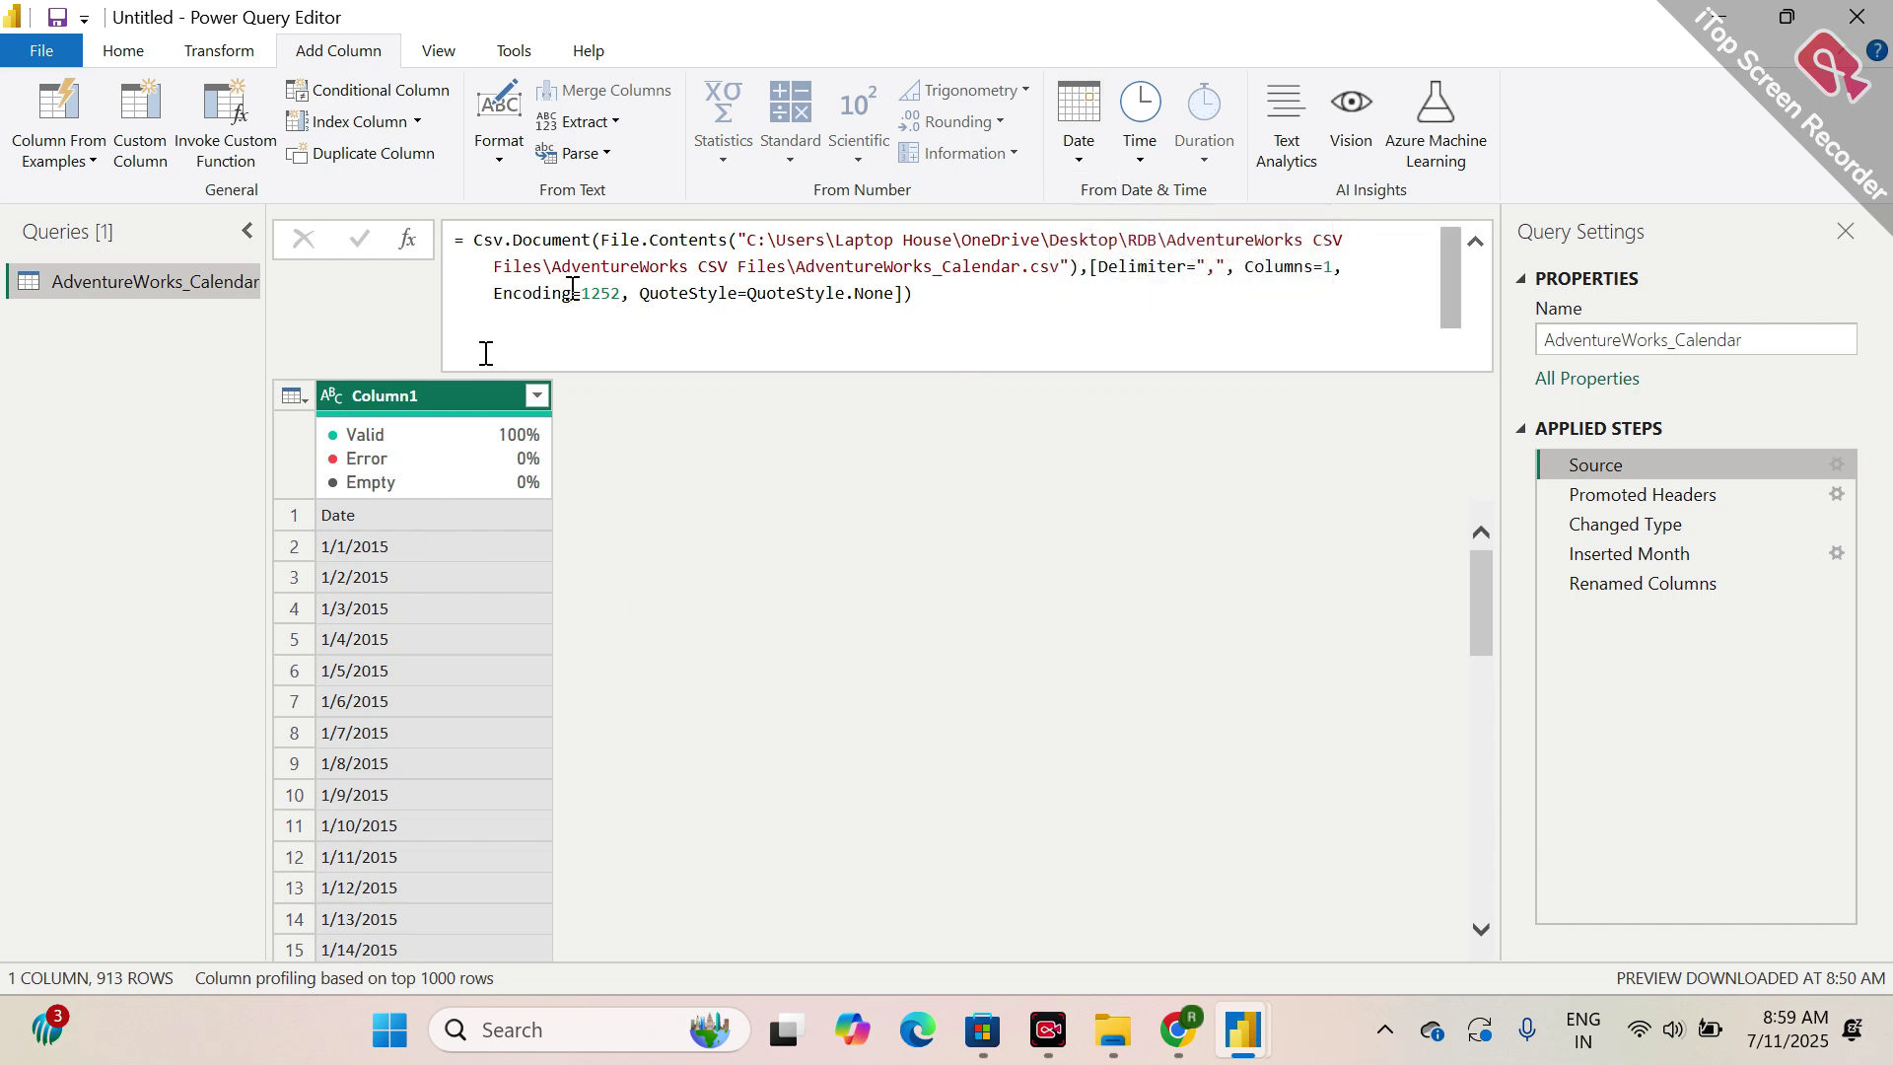
click(1619, 497)
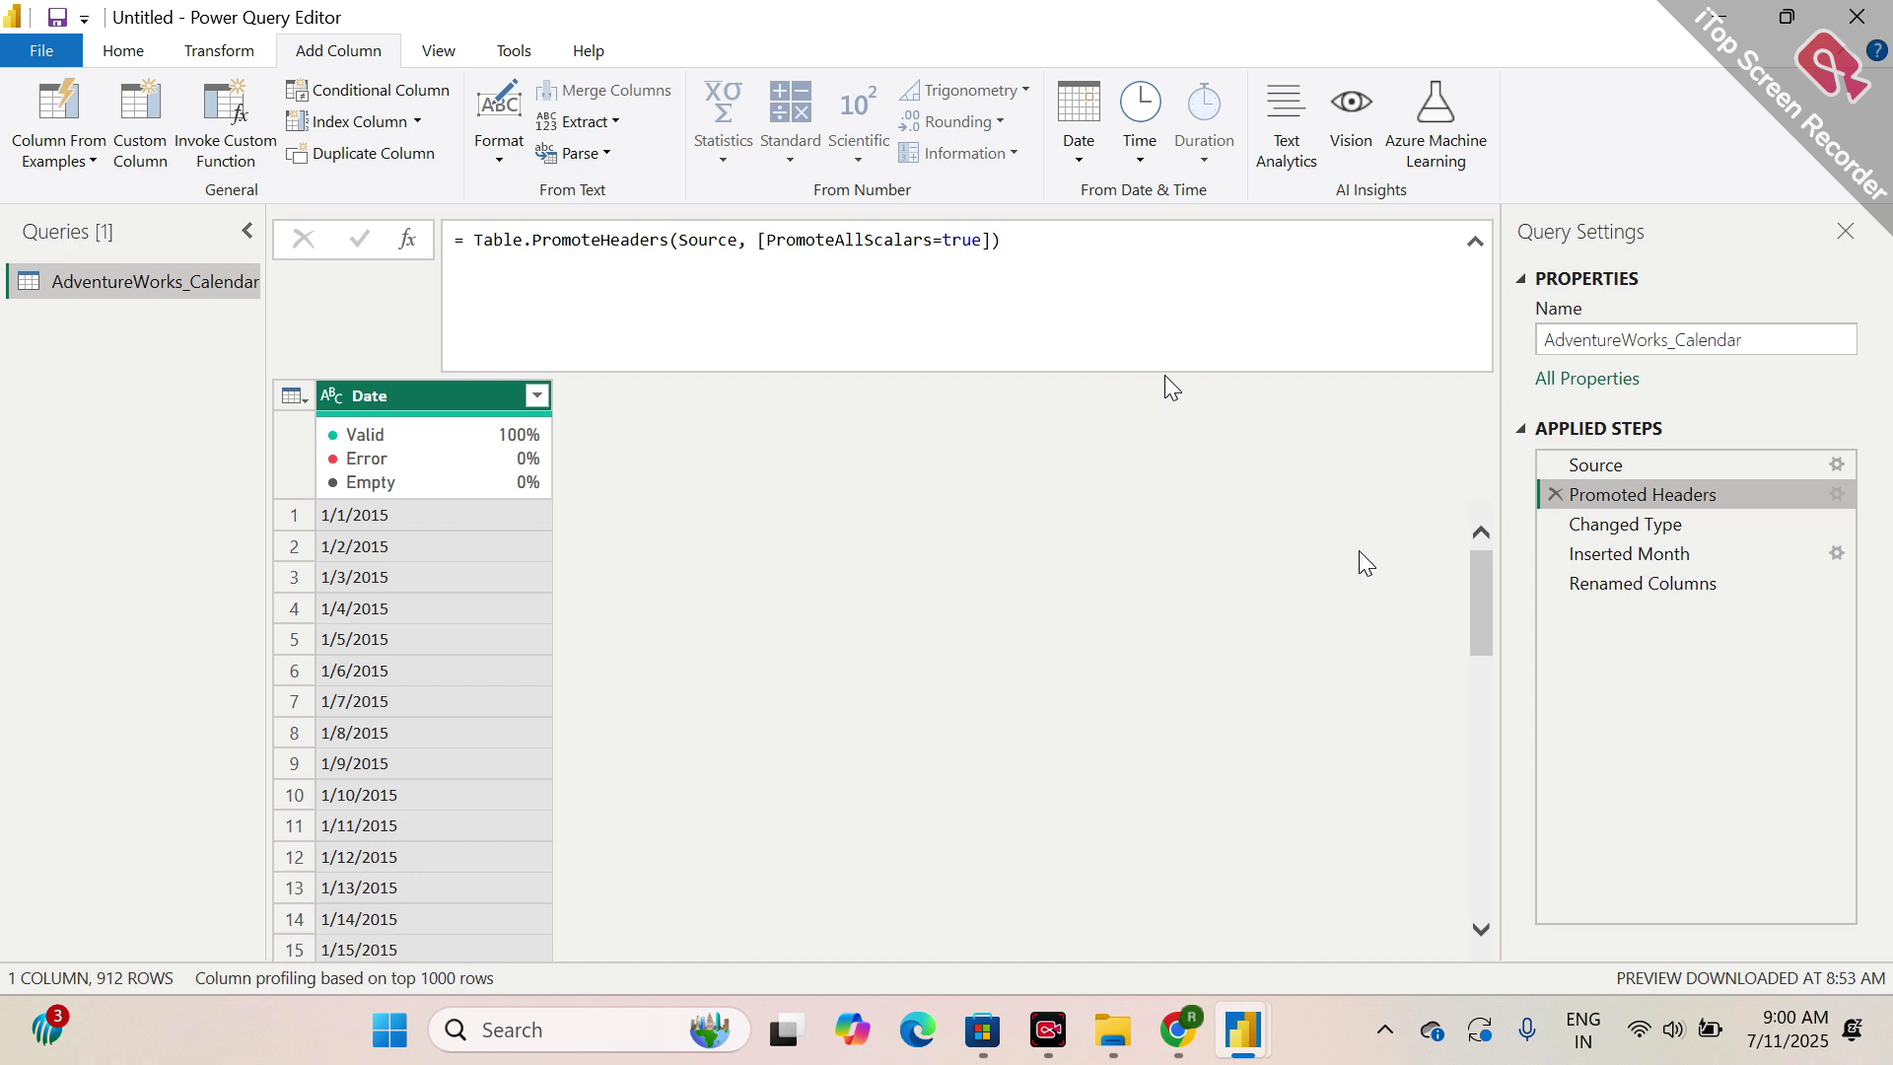
click(1639, 589)
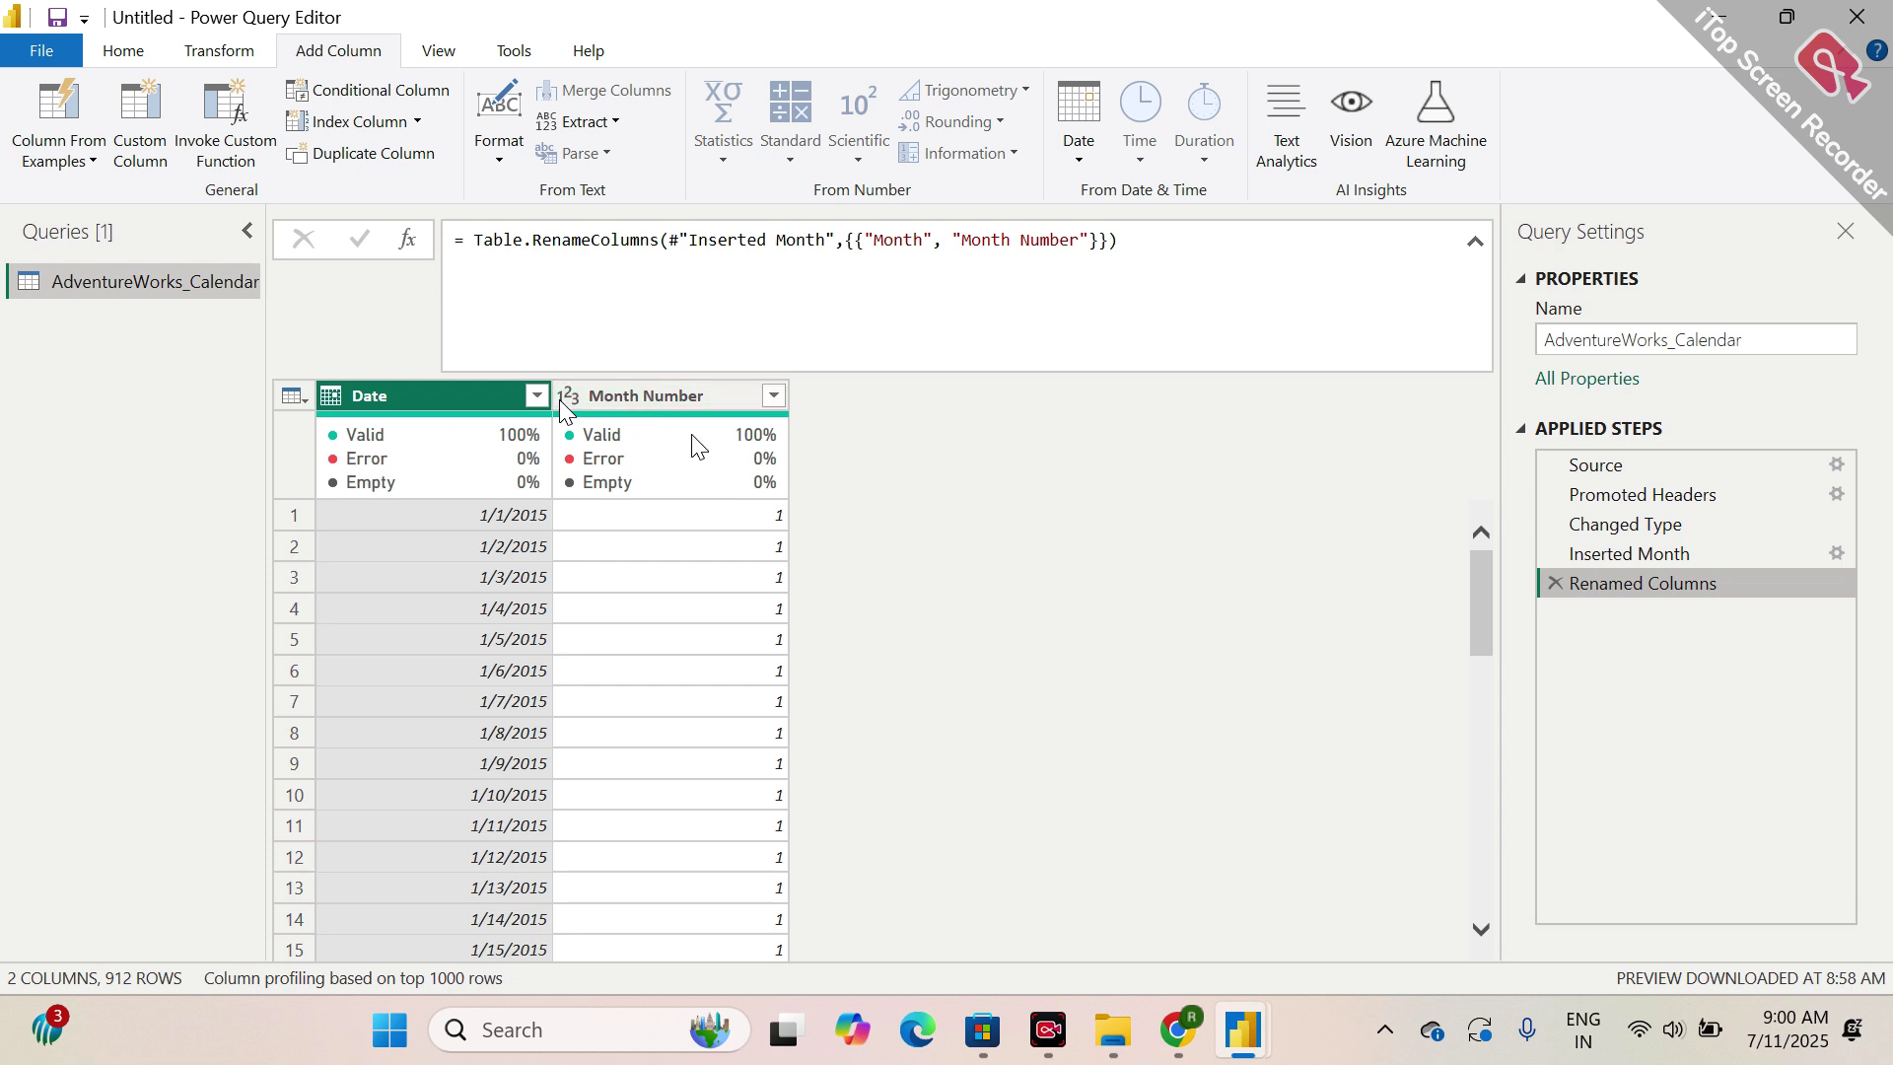
- Compare the Date and Month Number columns by selecting each one in turn
mouse_move(682, 493)
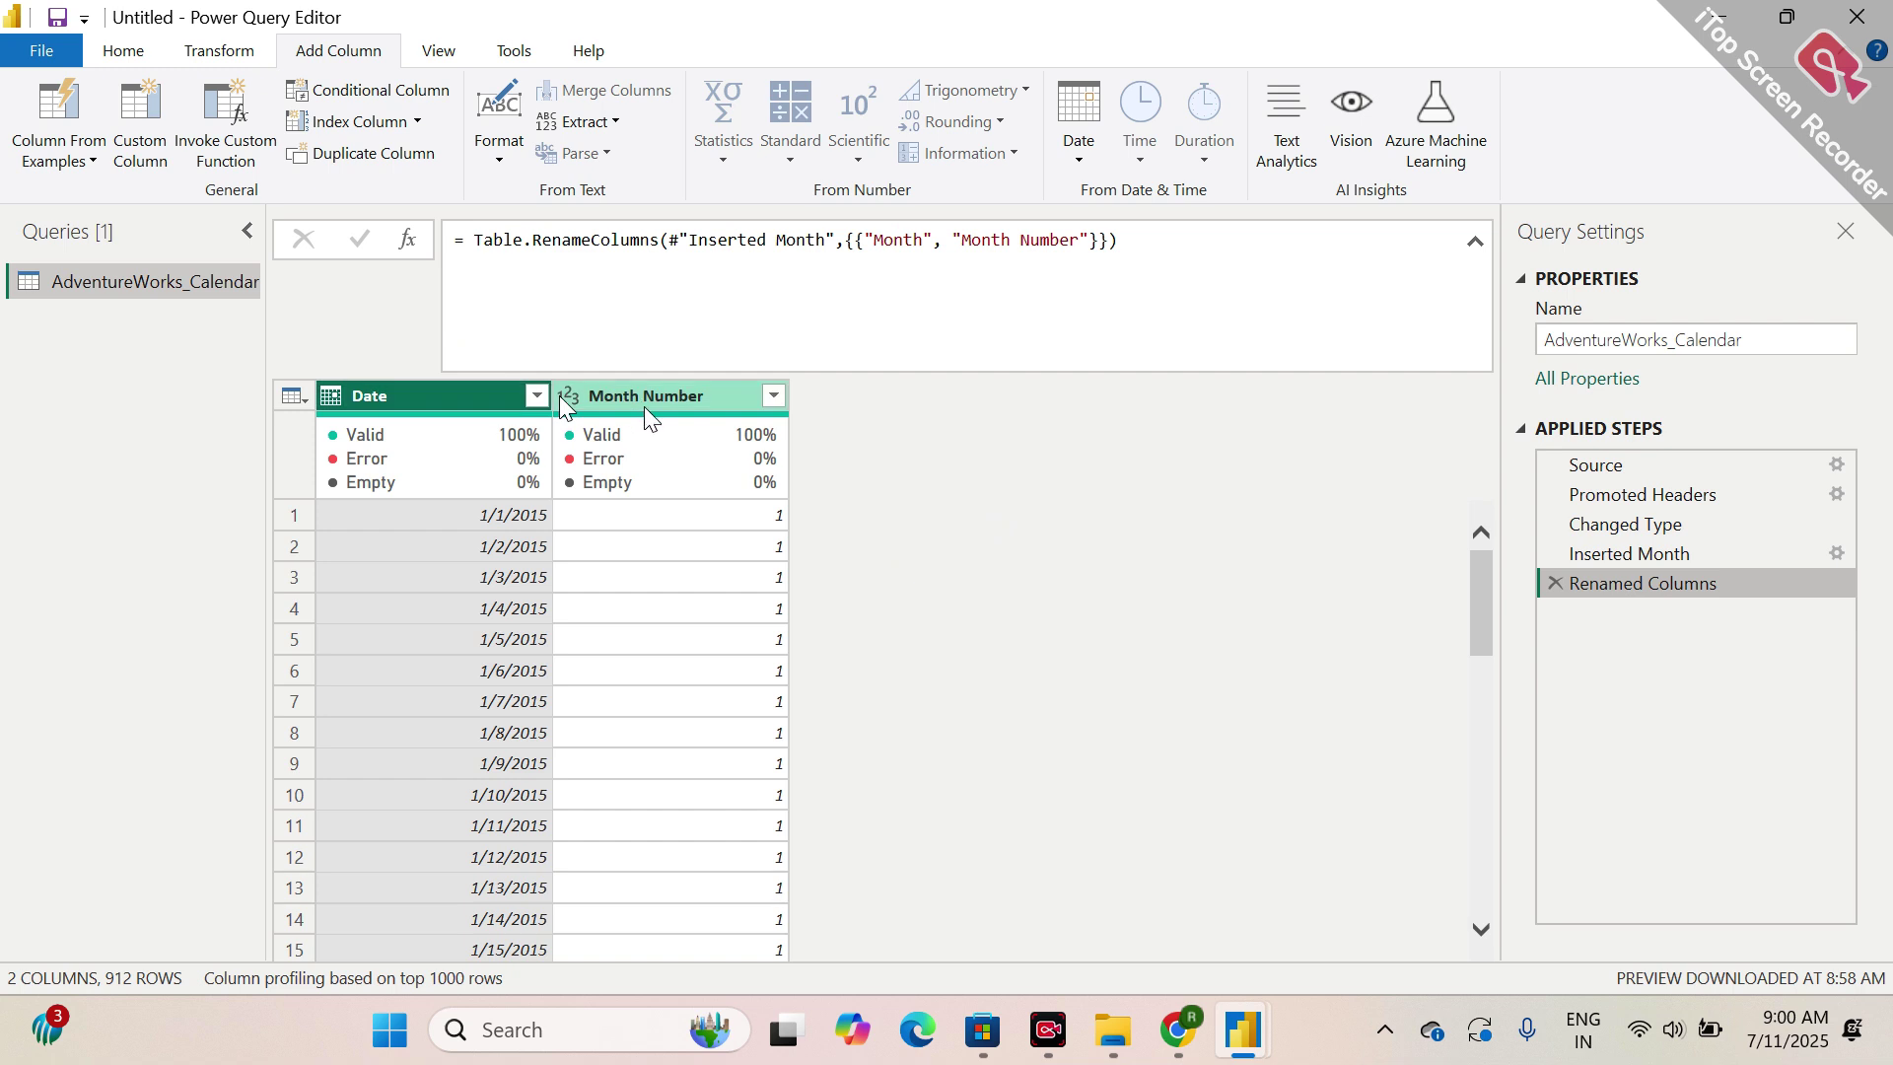
mouse_move(646, 434)
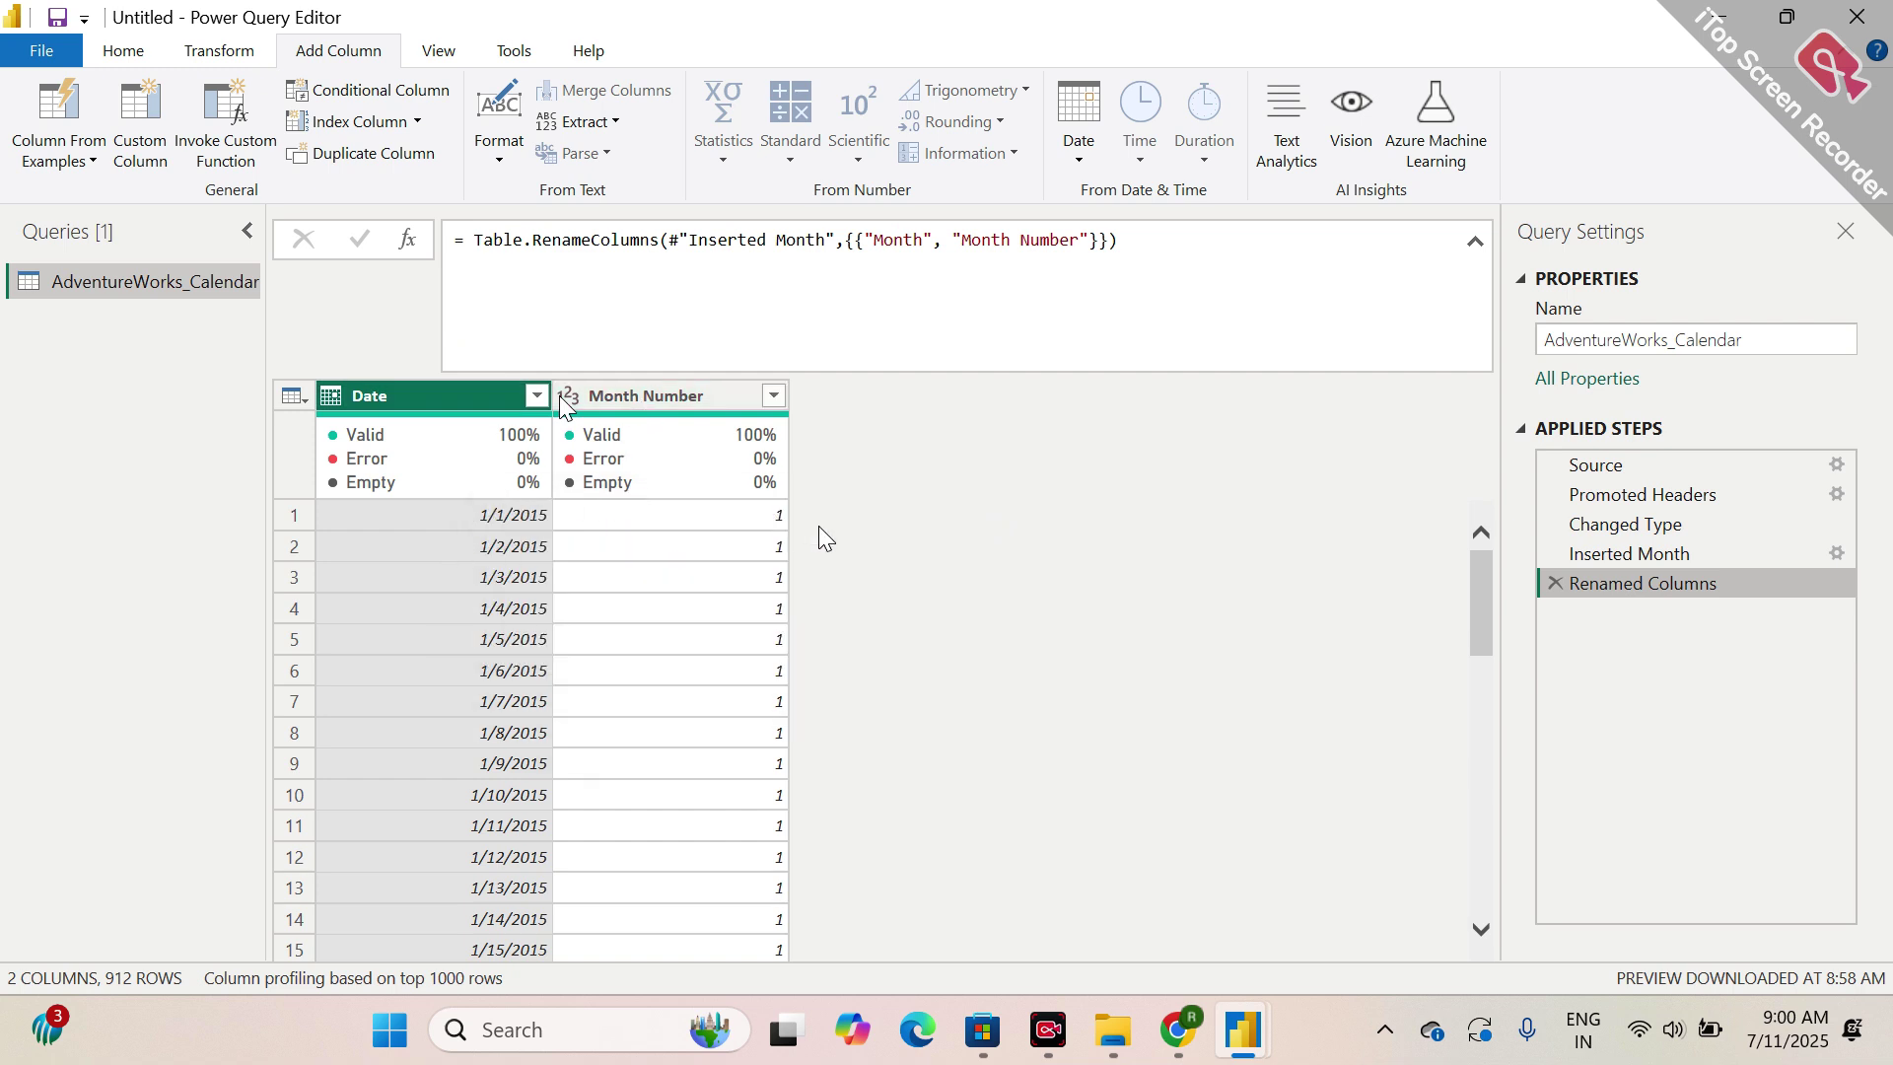
click(689, 410)
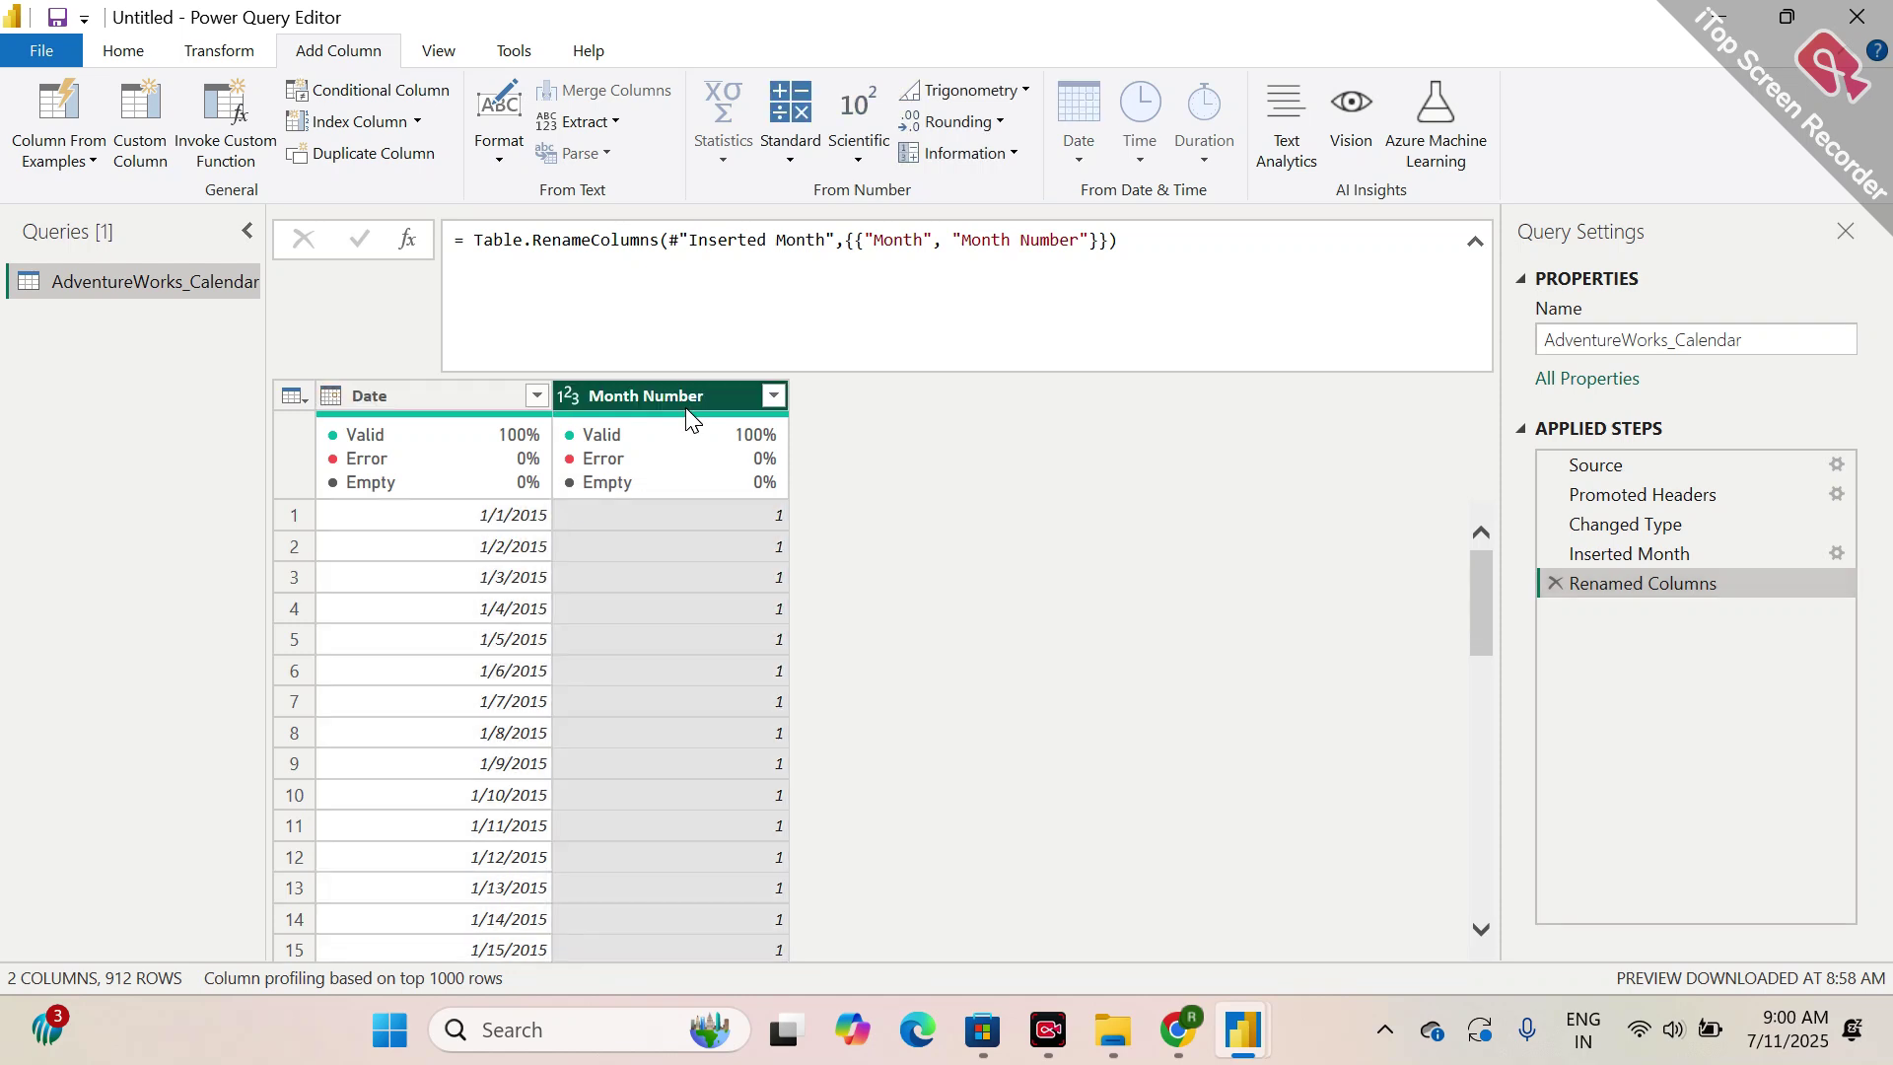
ctrl+click(476, 409)
click(476, 410)
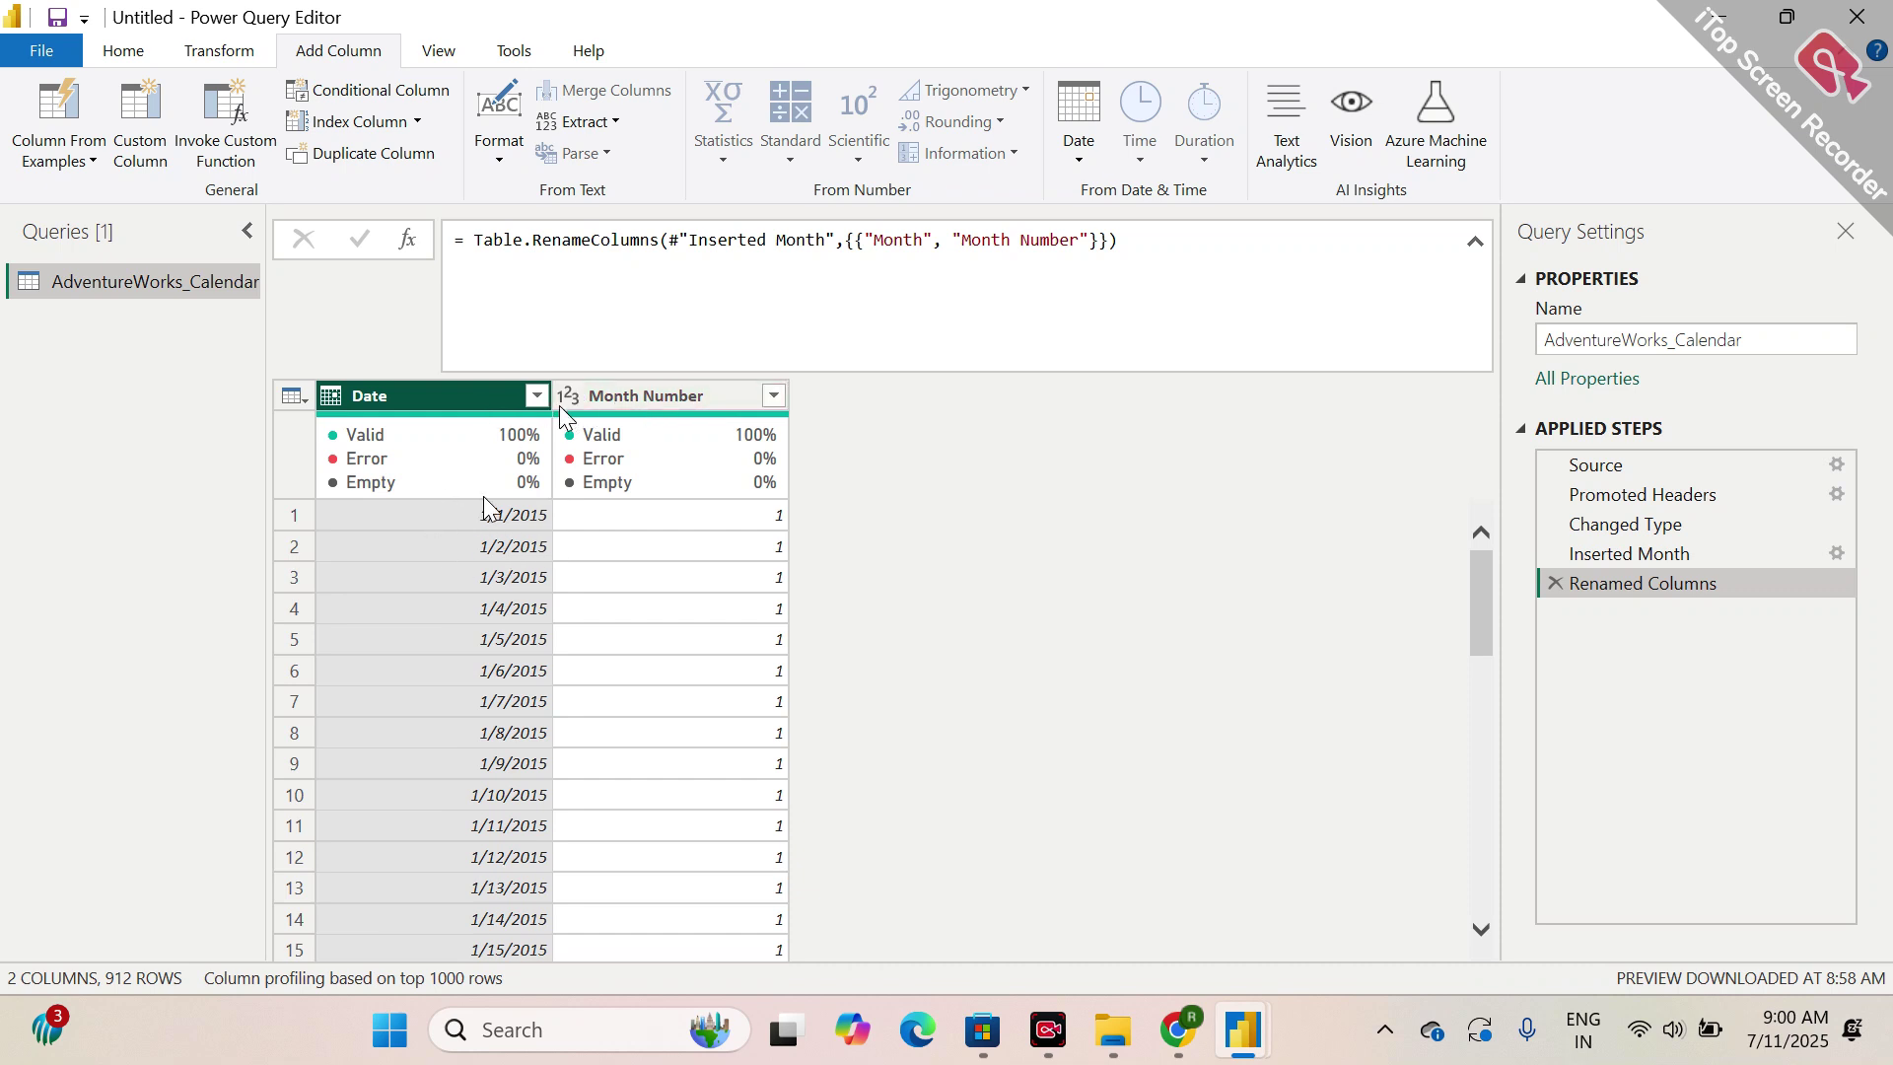
click(670, 398)
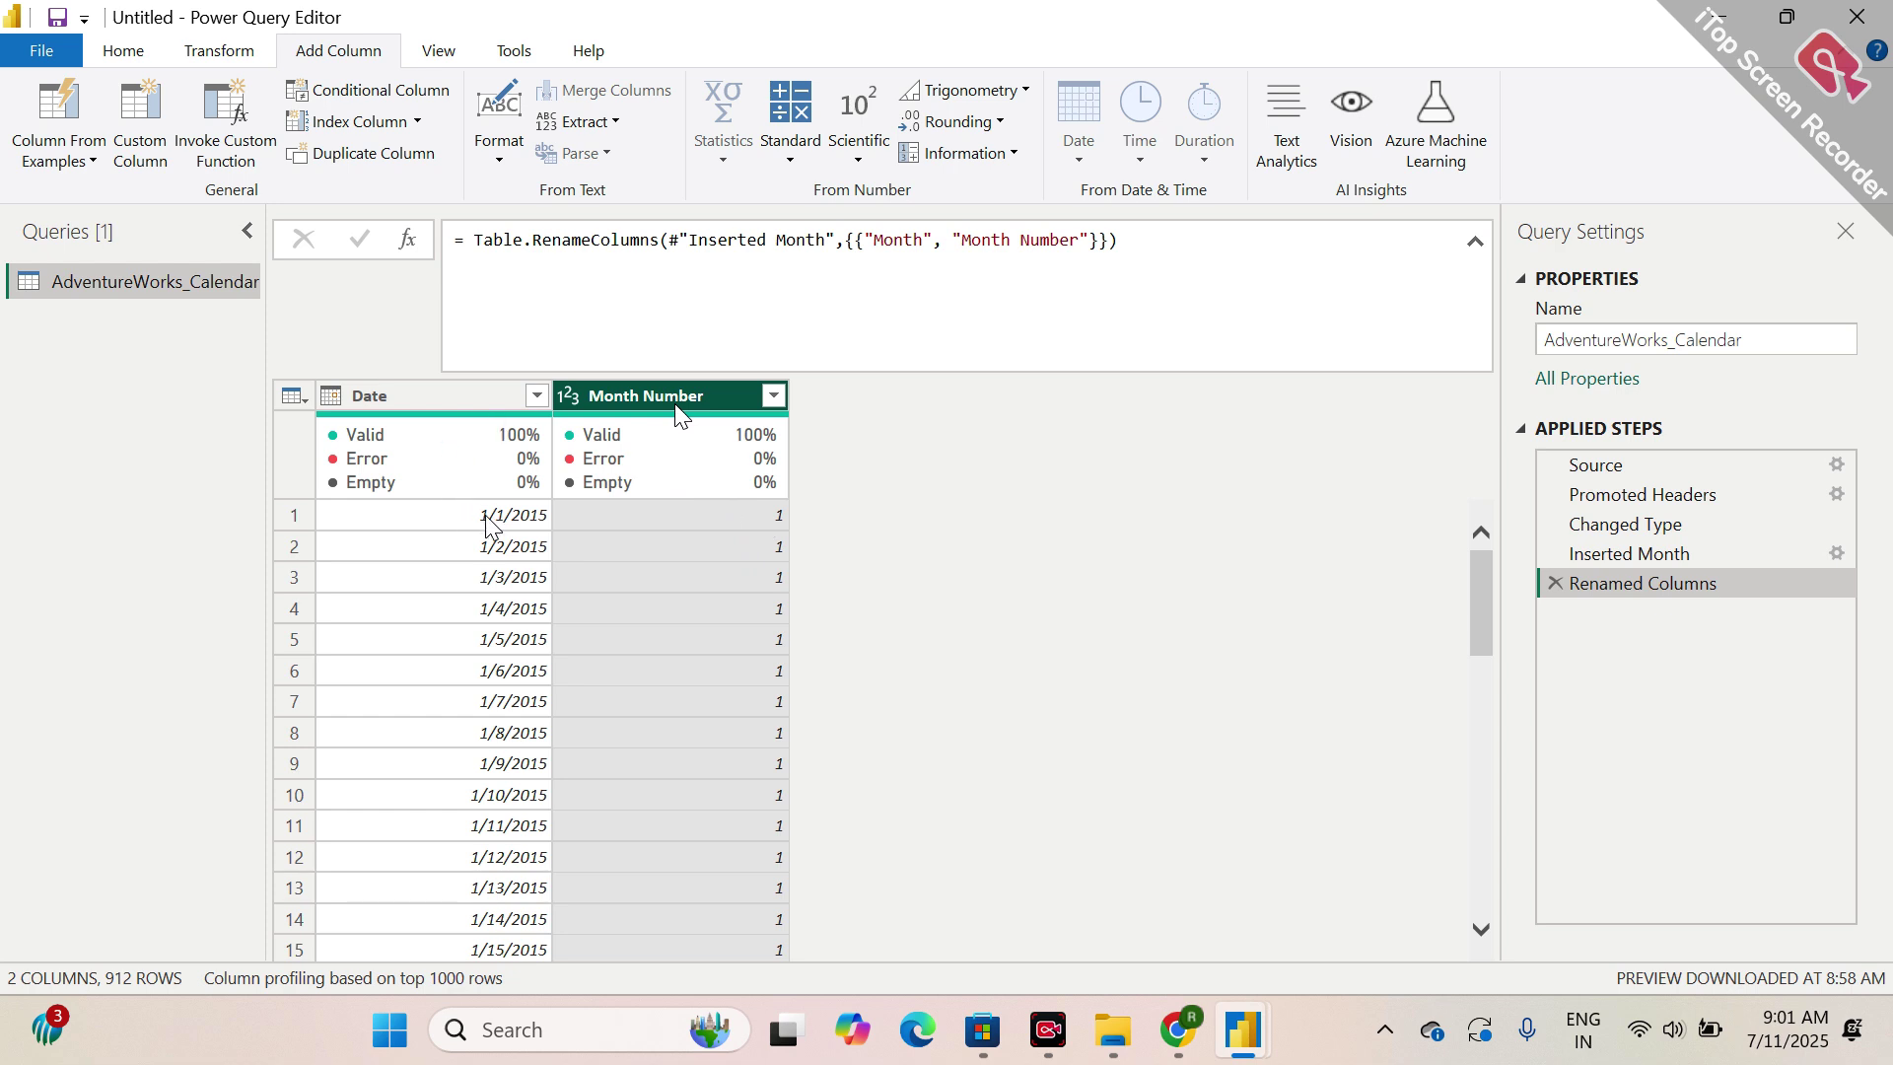
click(483, 399)
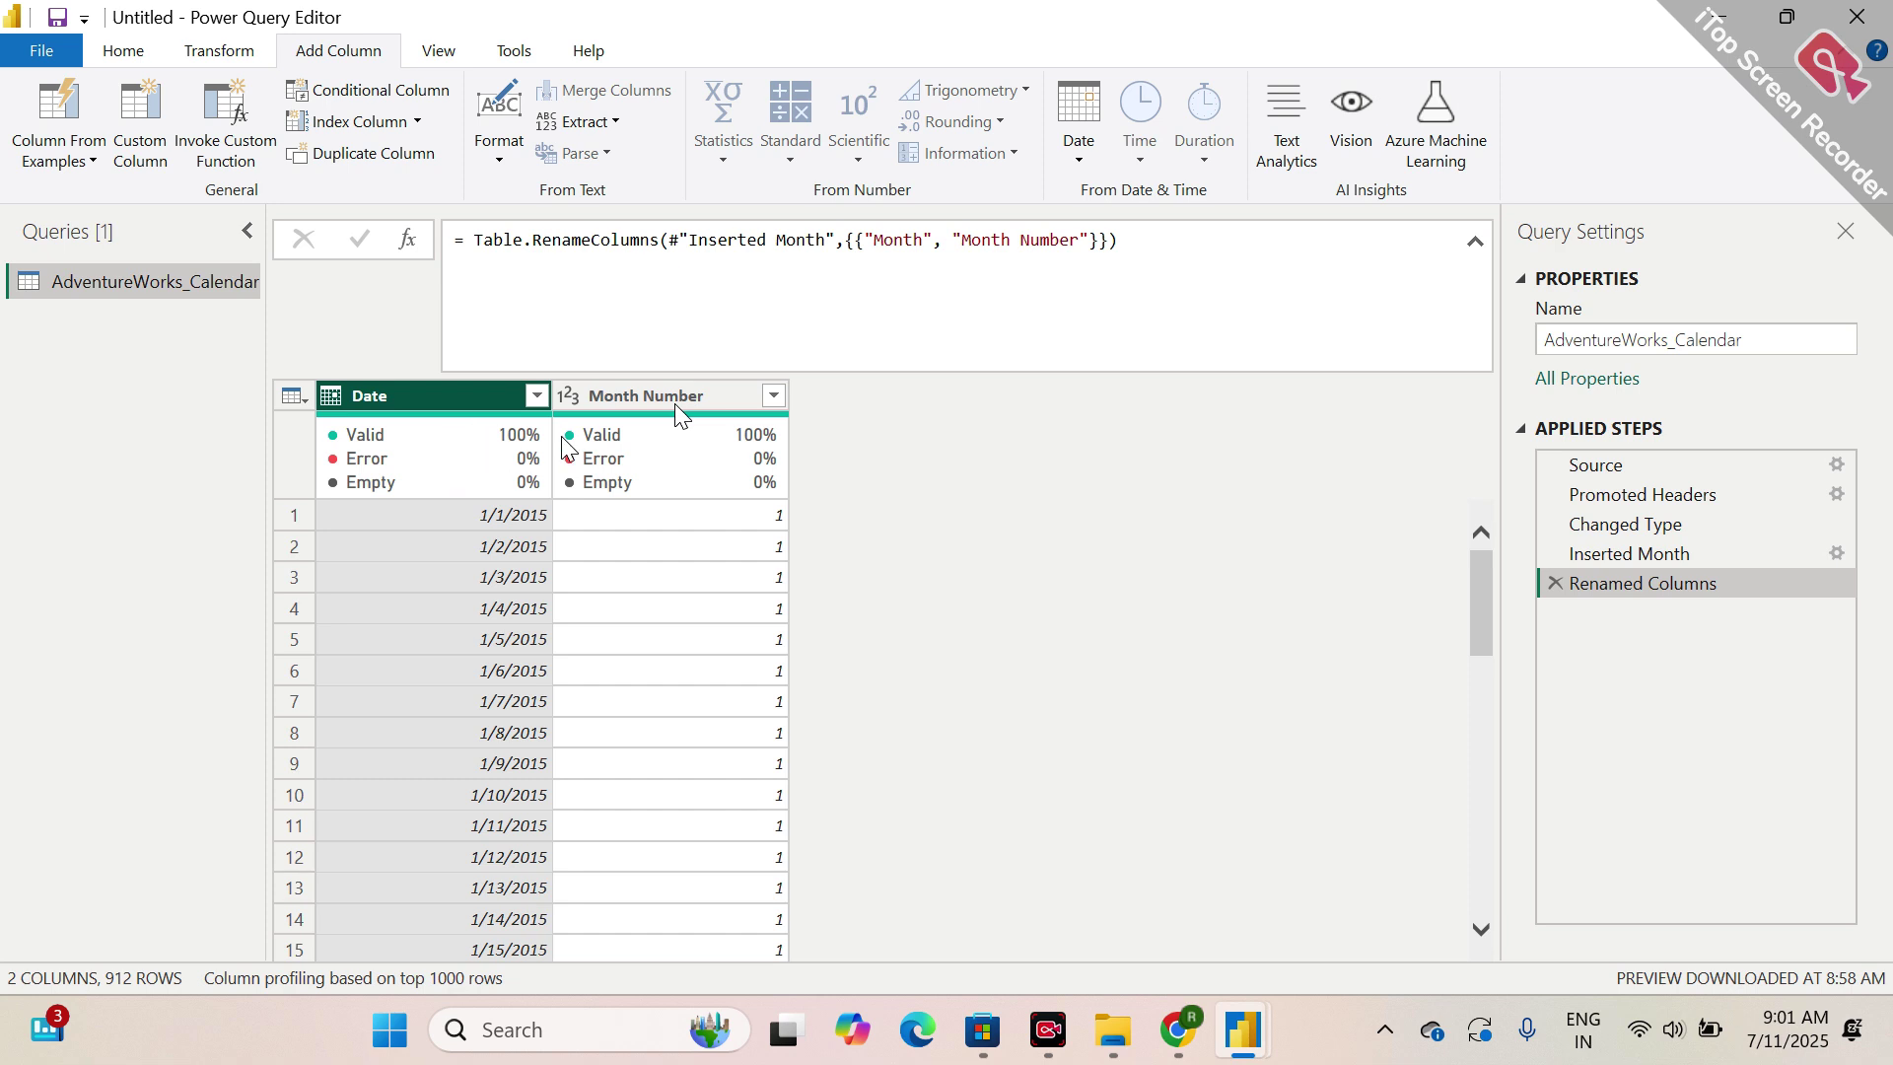
click(502, 518)
- Add a Month Name column from the Date column and check its values across January and February
click(483, 412)
click(1083, 161)
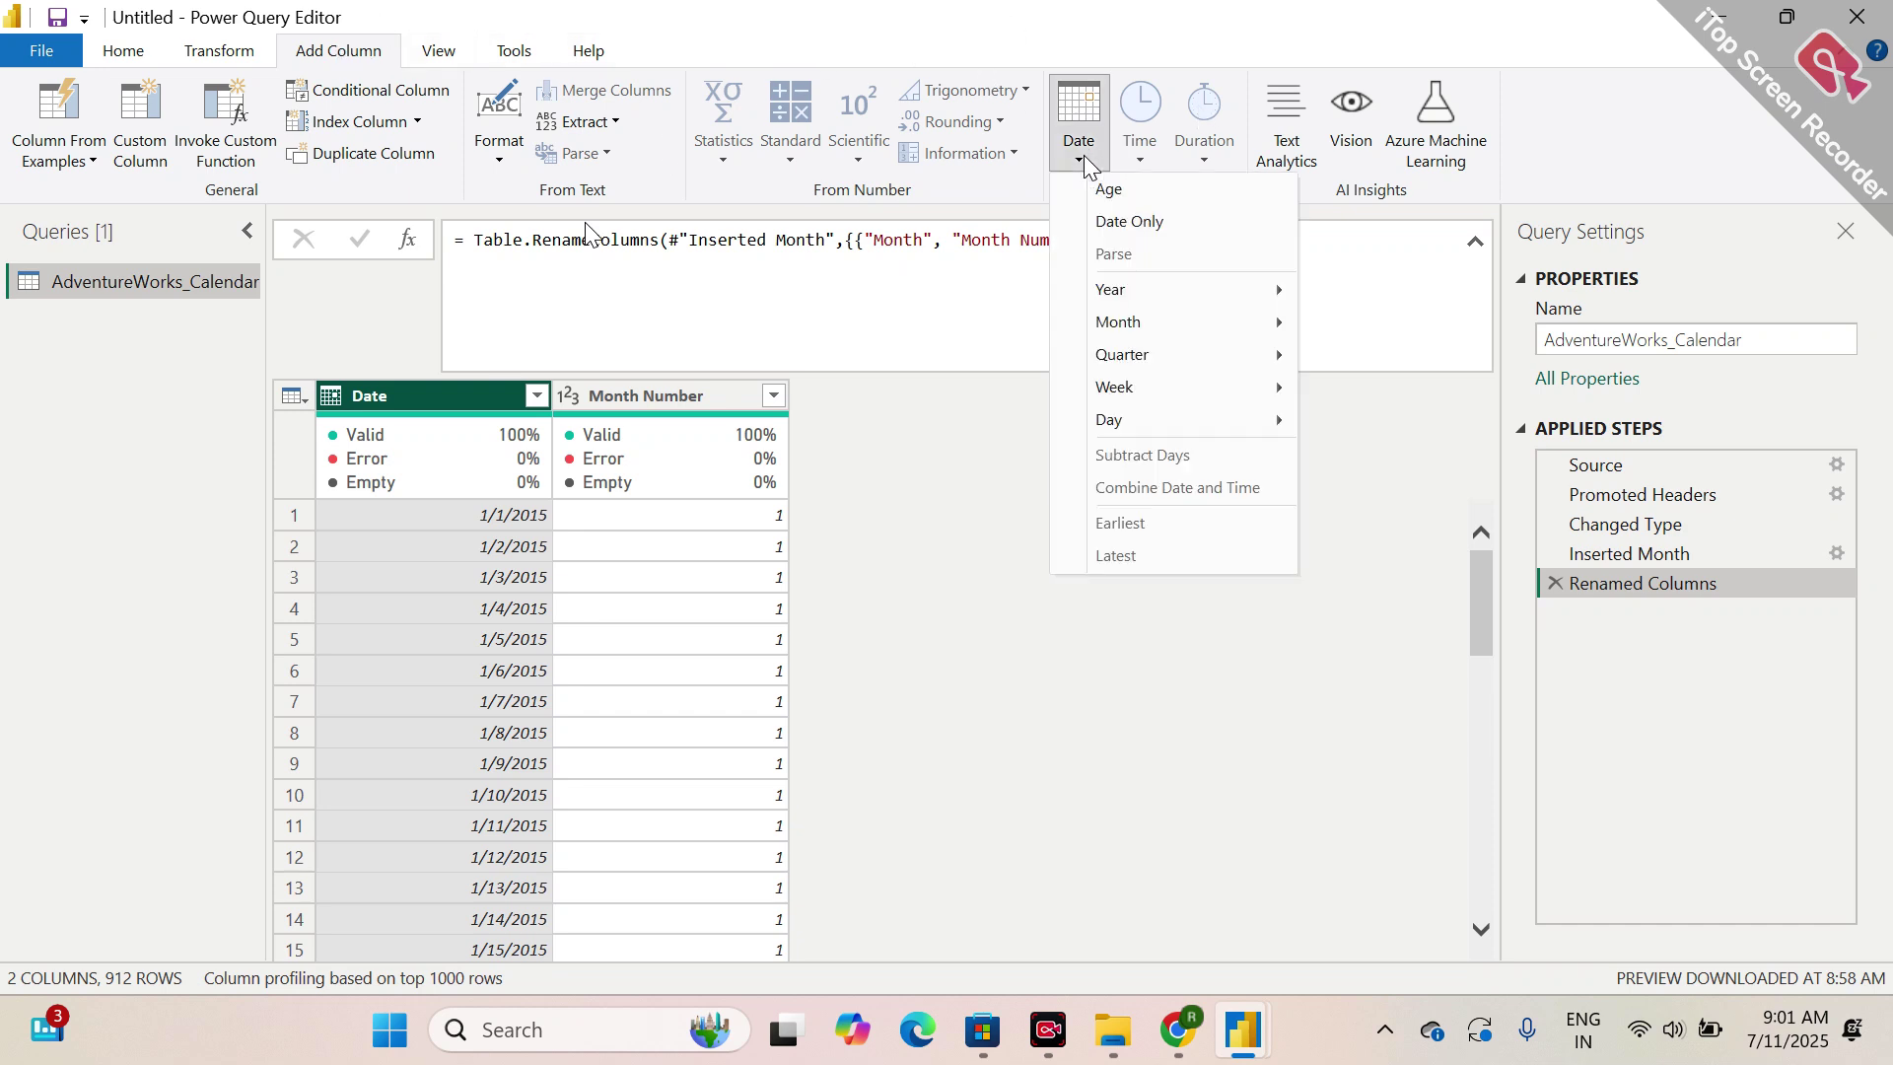
mouse_move(1239, 322)
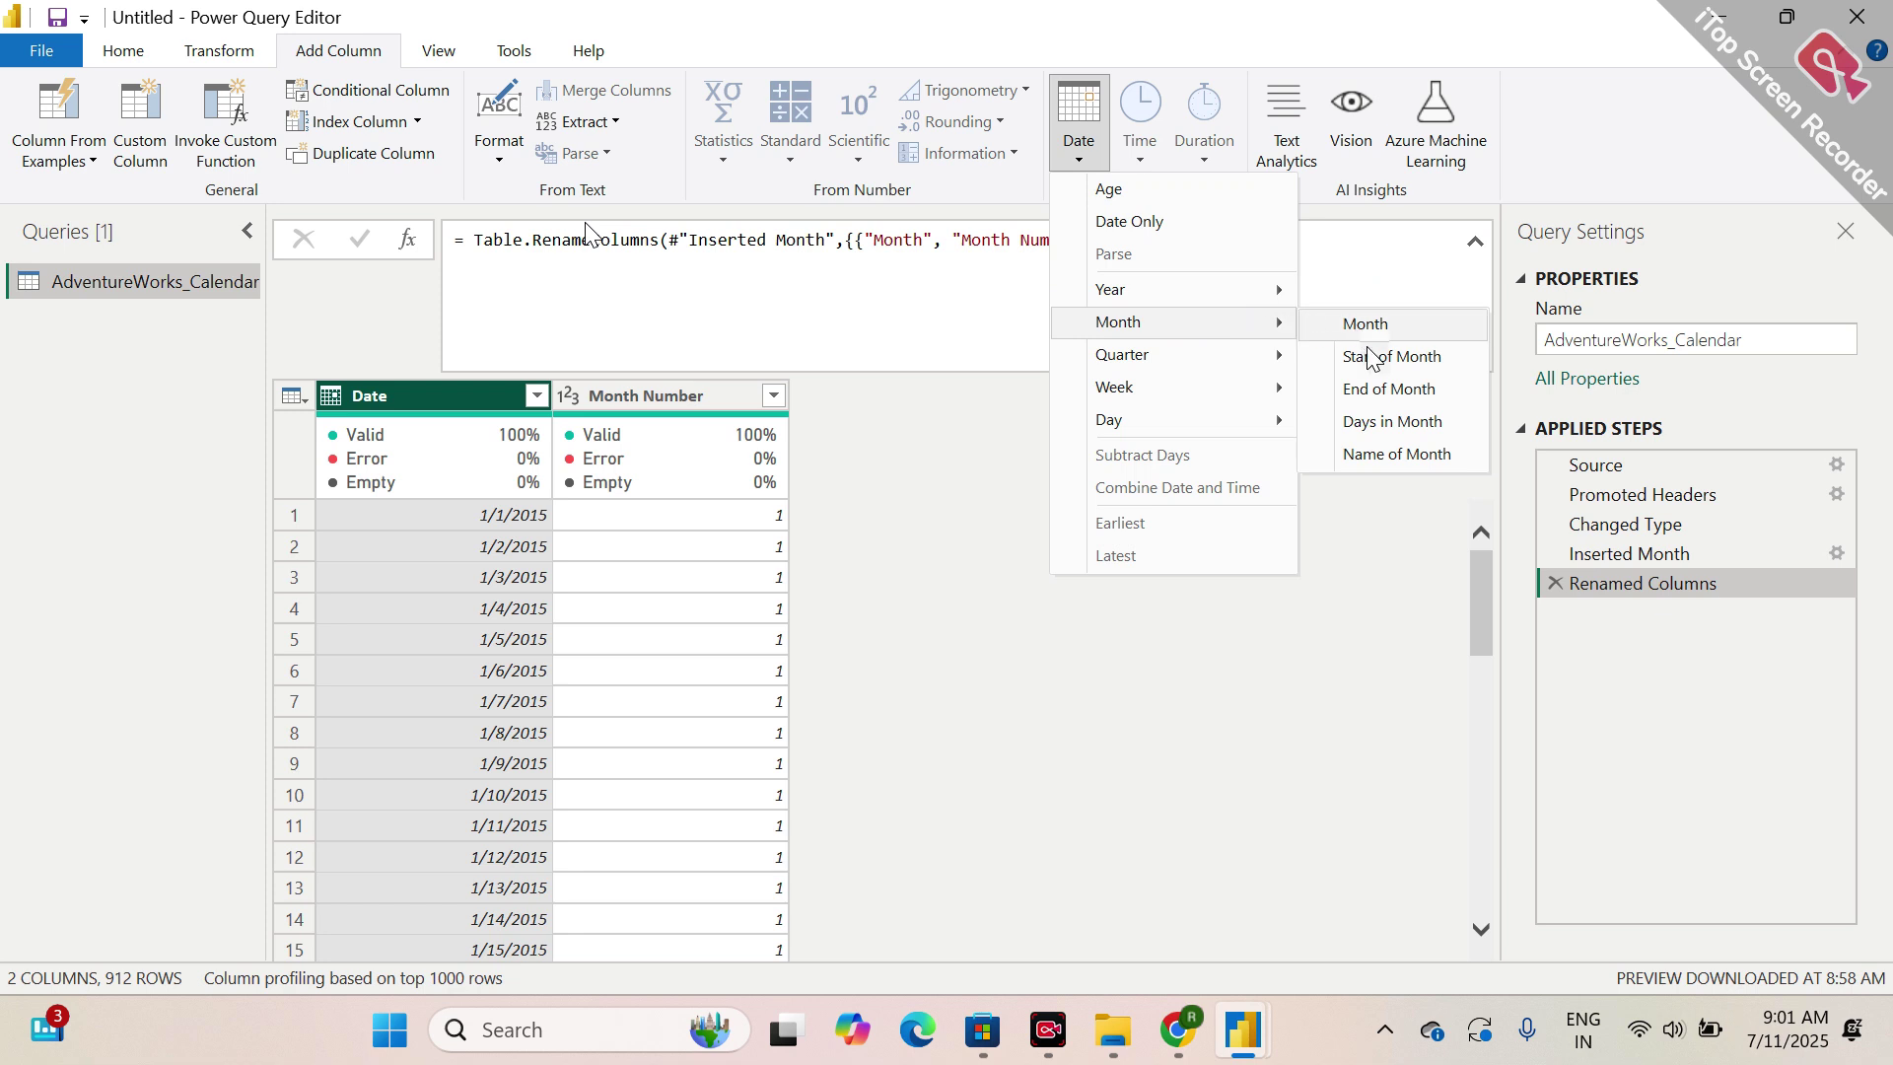
click(1388, 454)
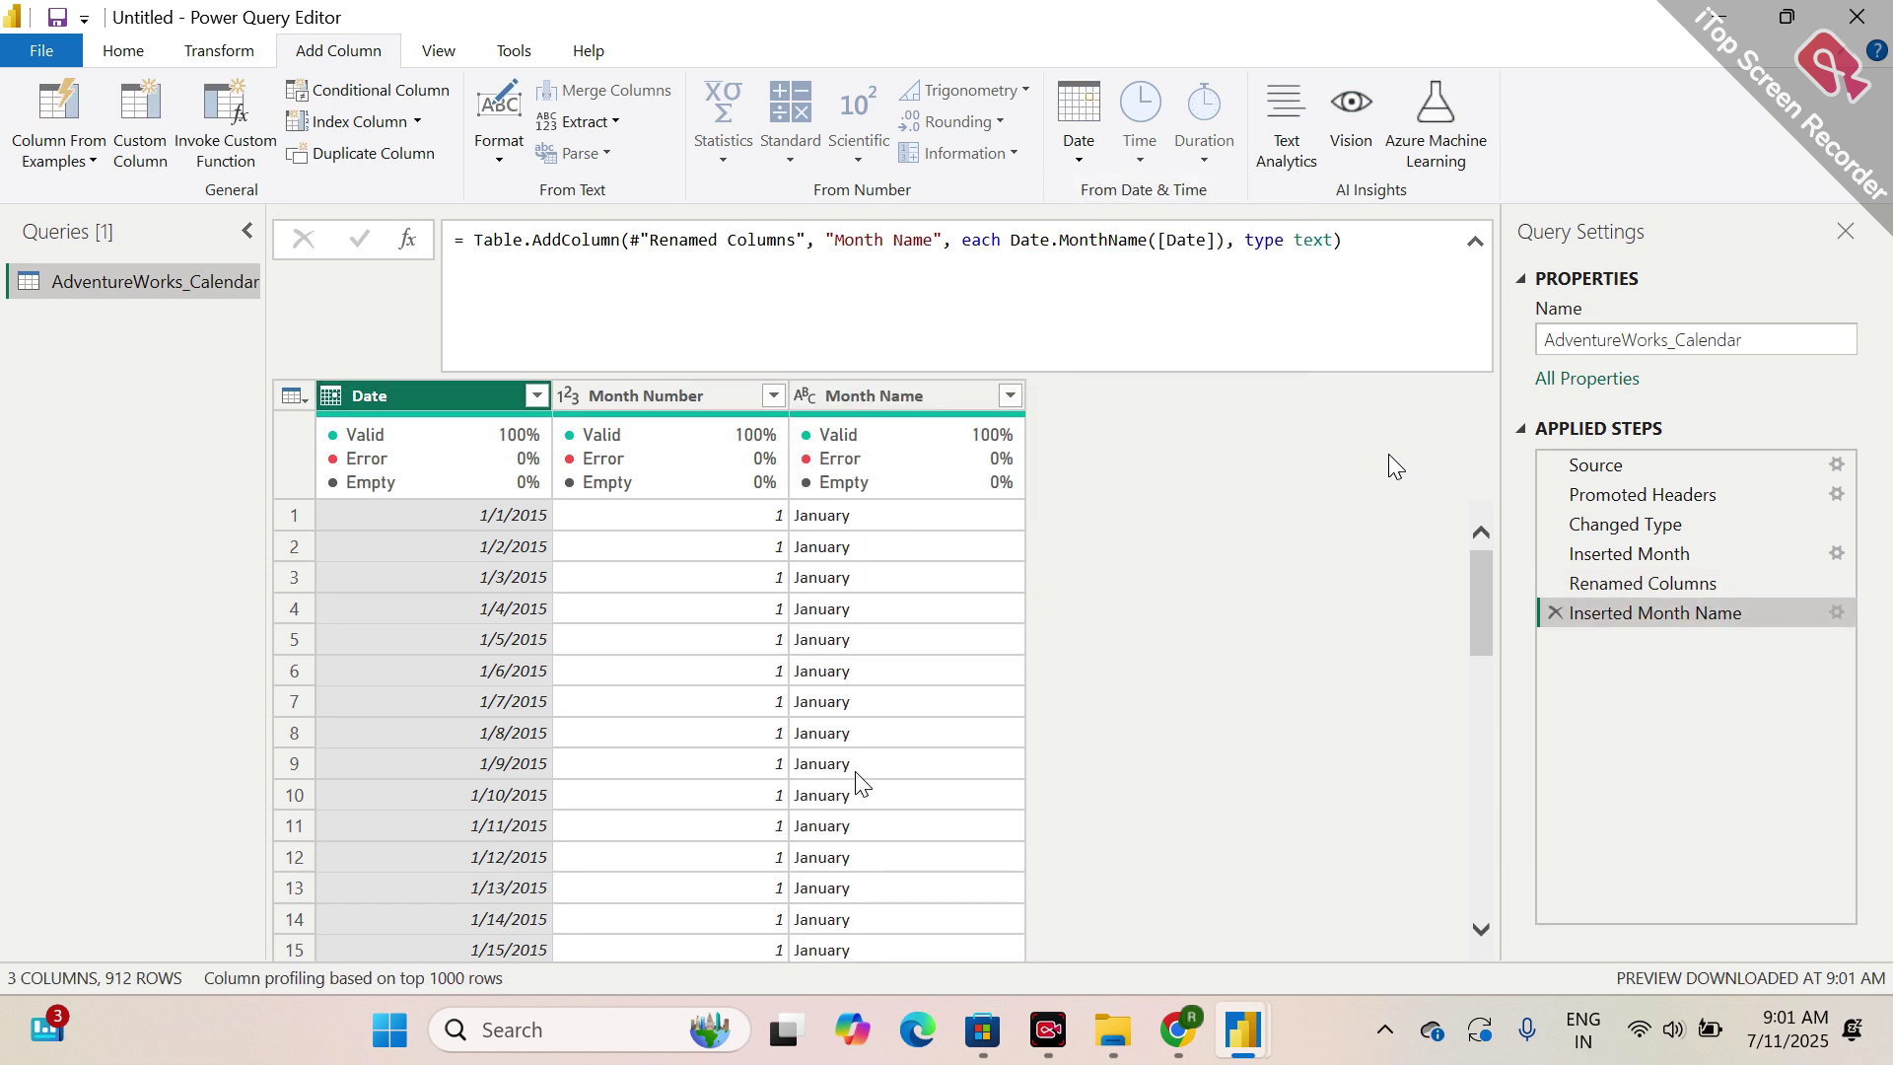
scroll(856, 779, down, 5)
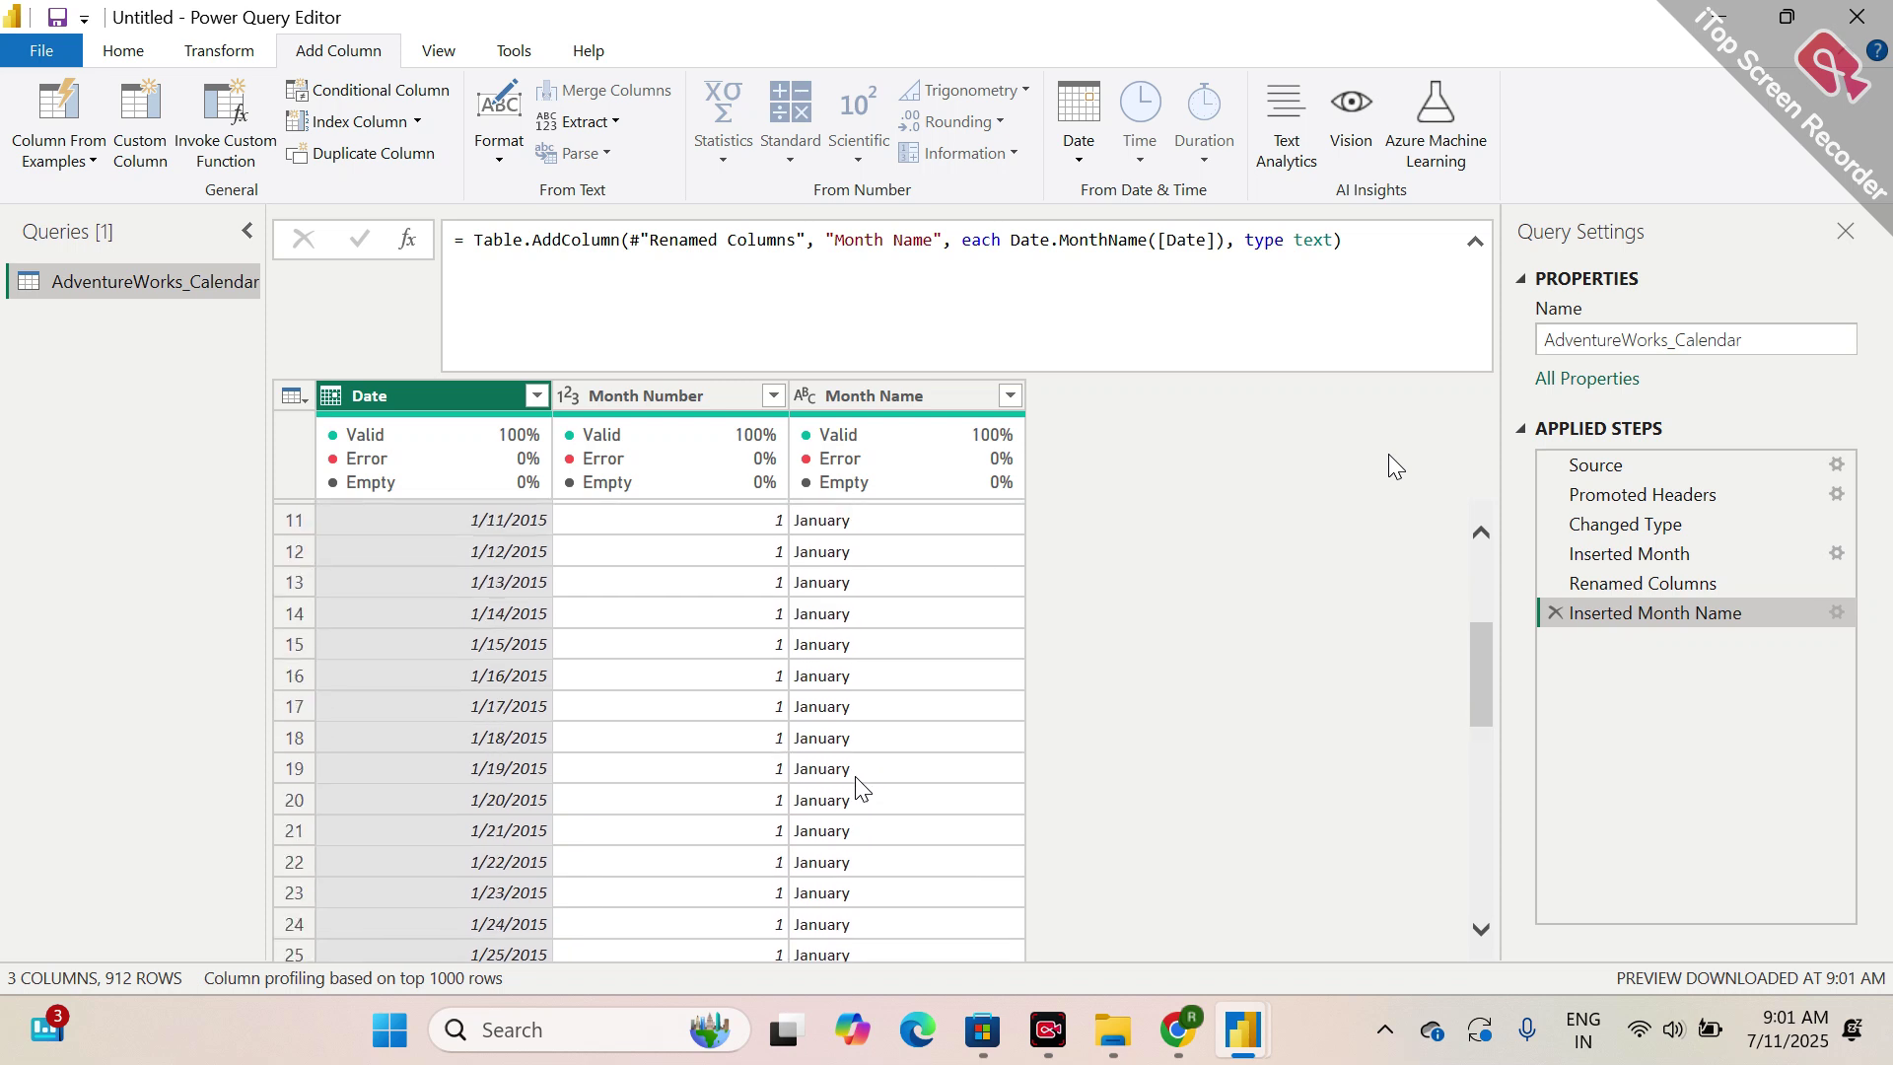
scroll(901, 796, down, 2)
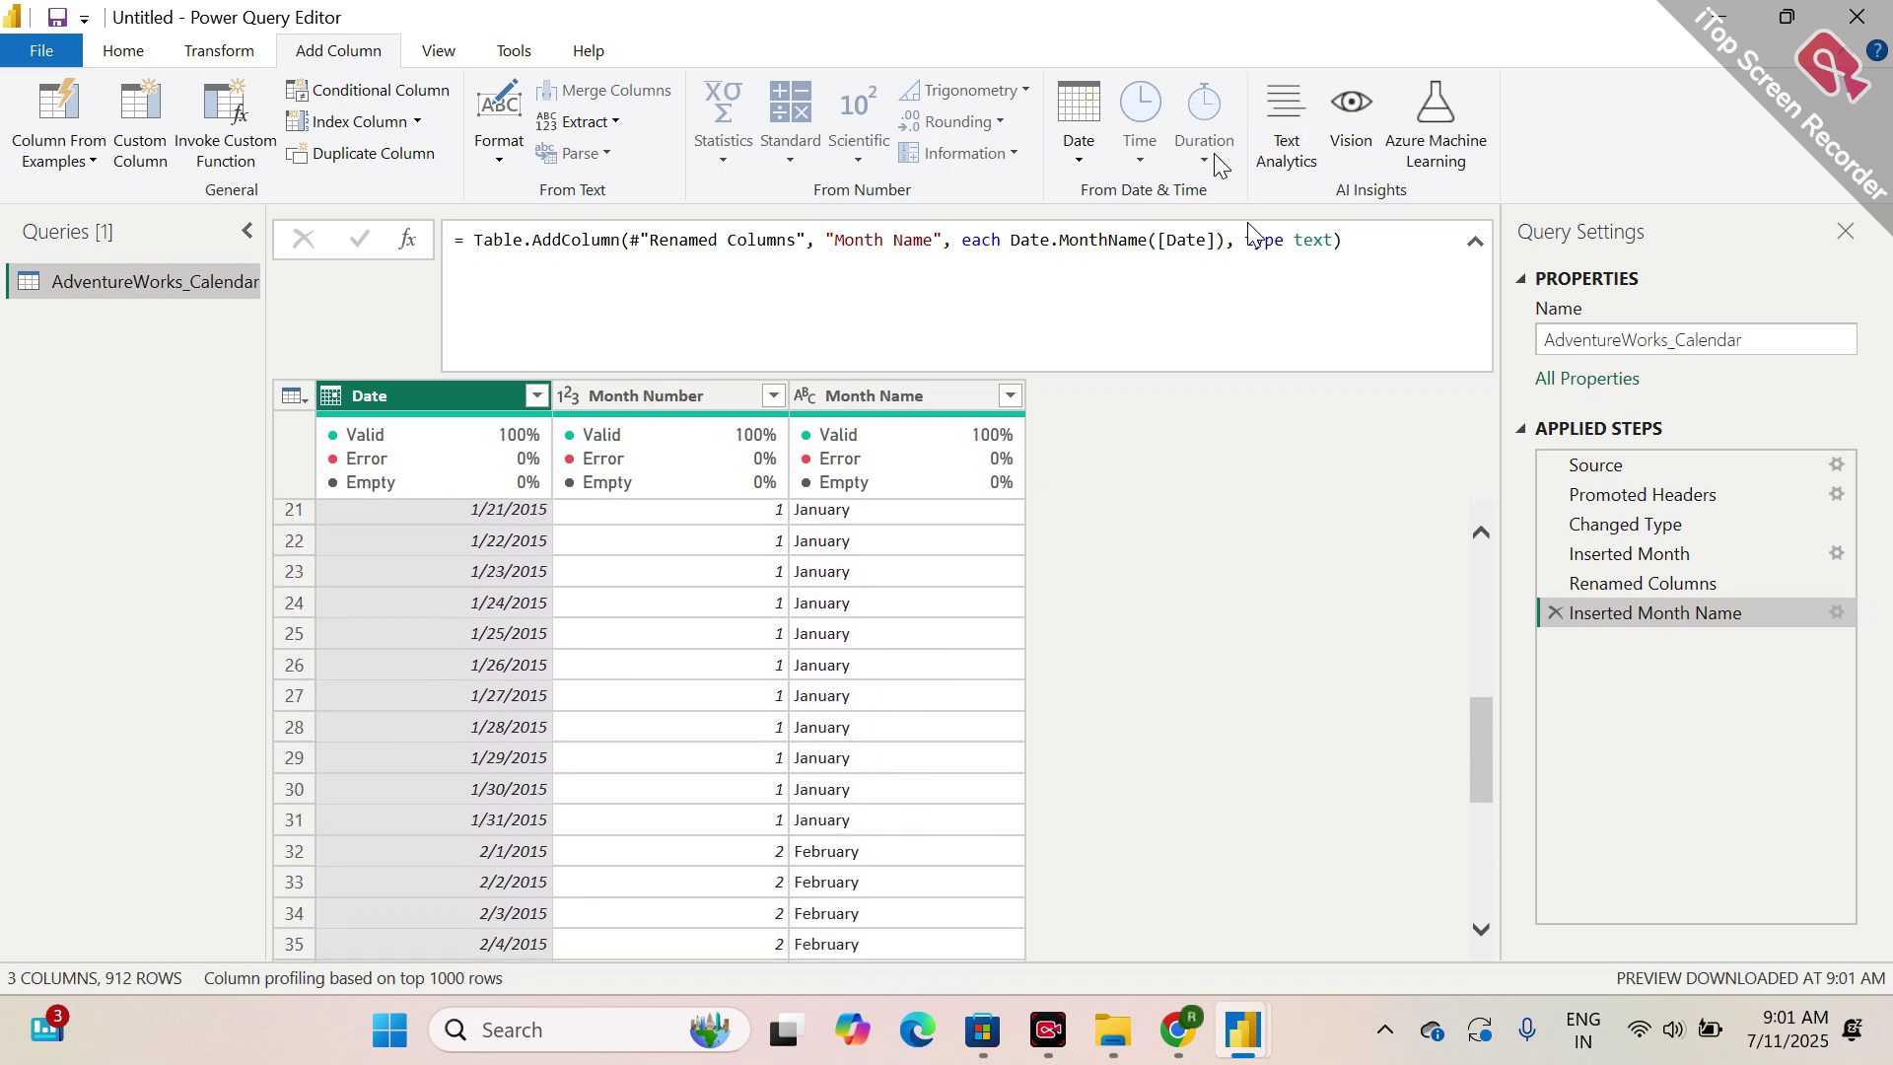
- Add a Year column extracted from the Date column
click(1084, 158)
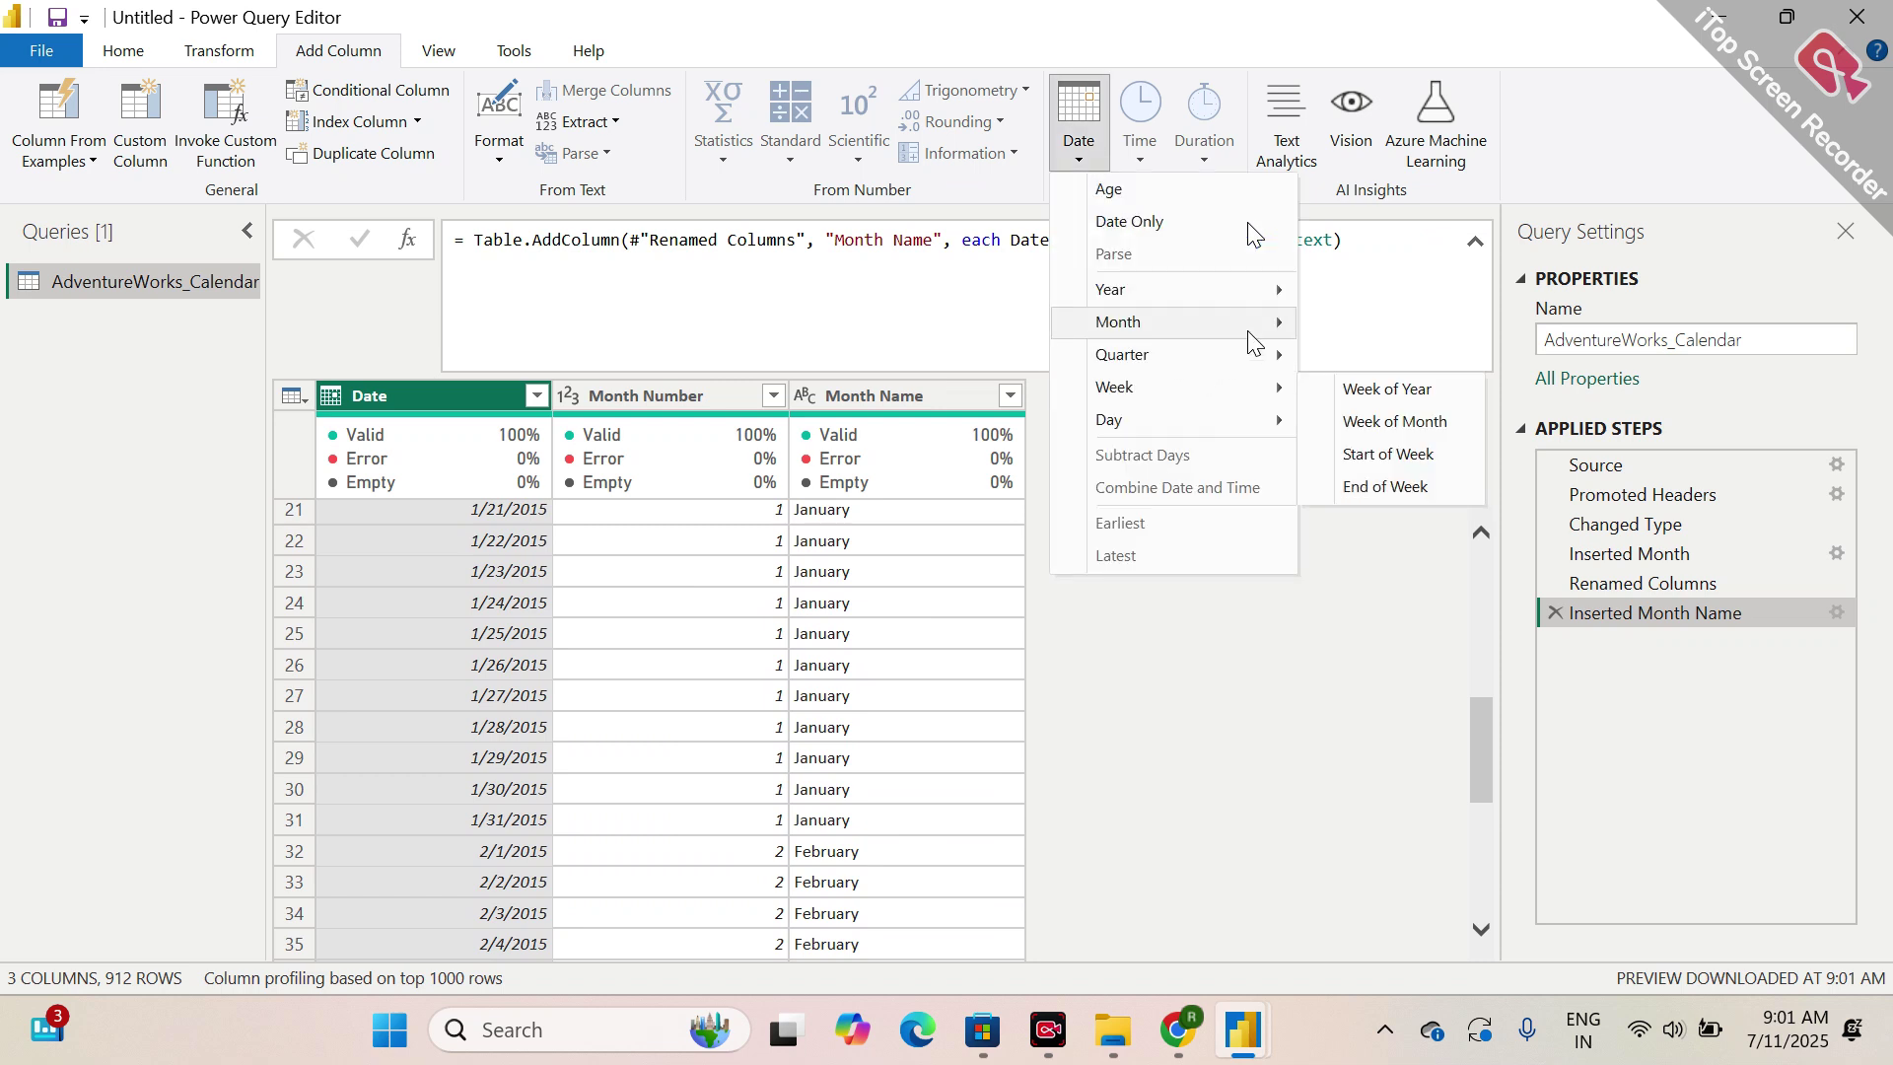
mouse_move(1252, 323)
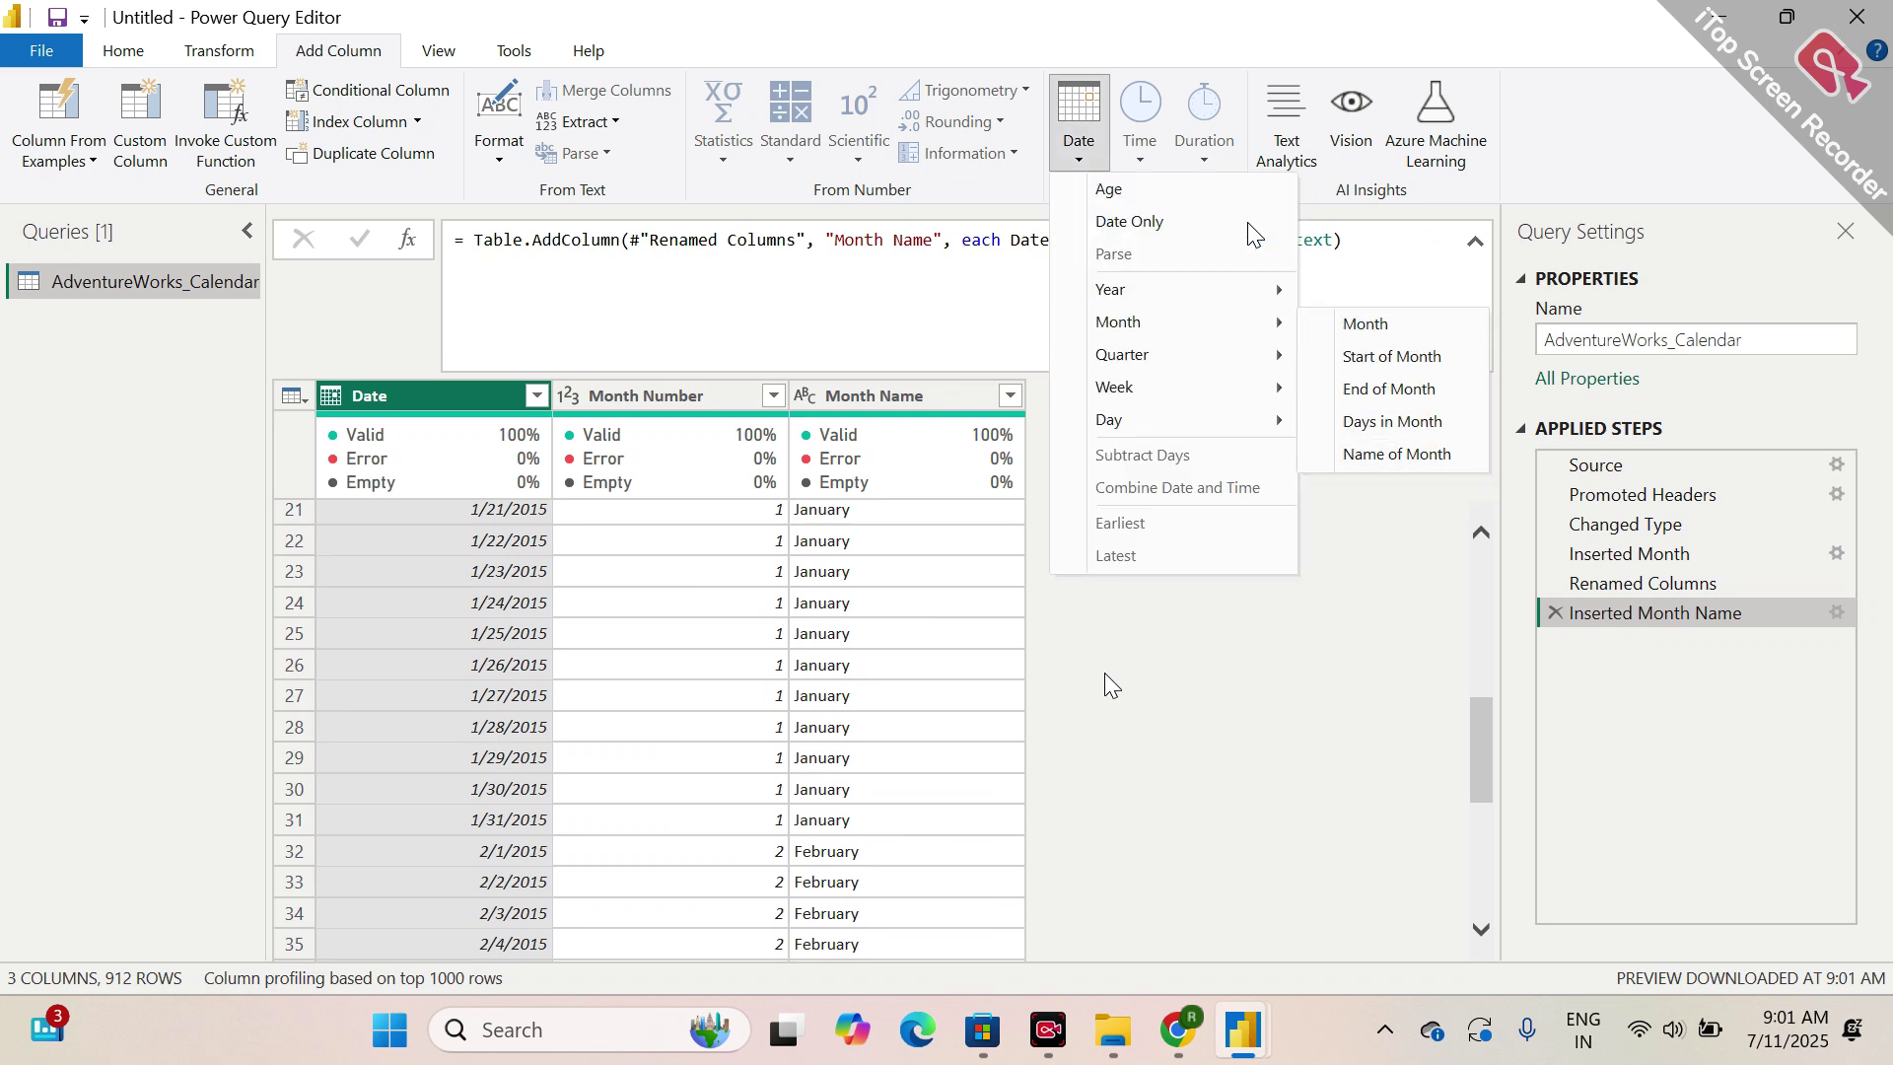
click(1287, 649)
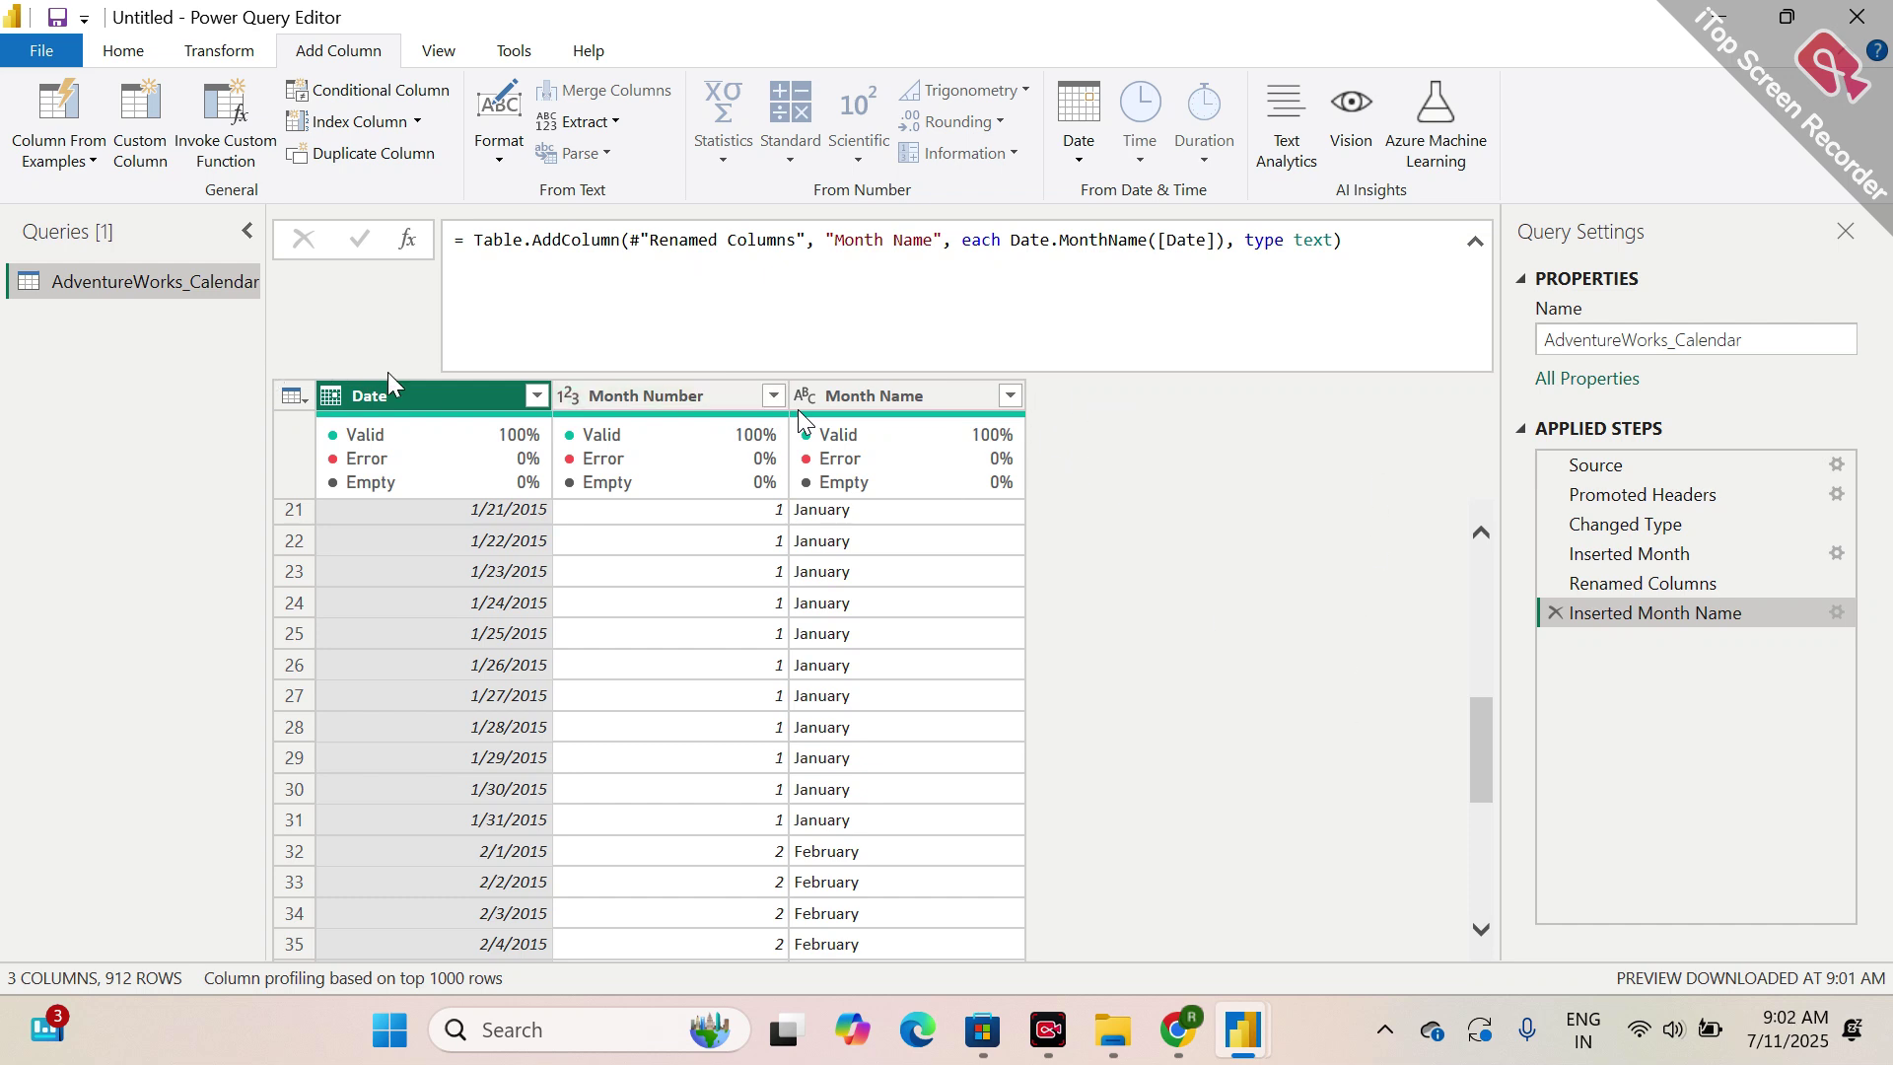
click(1084, 156)
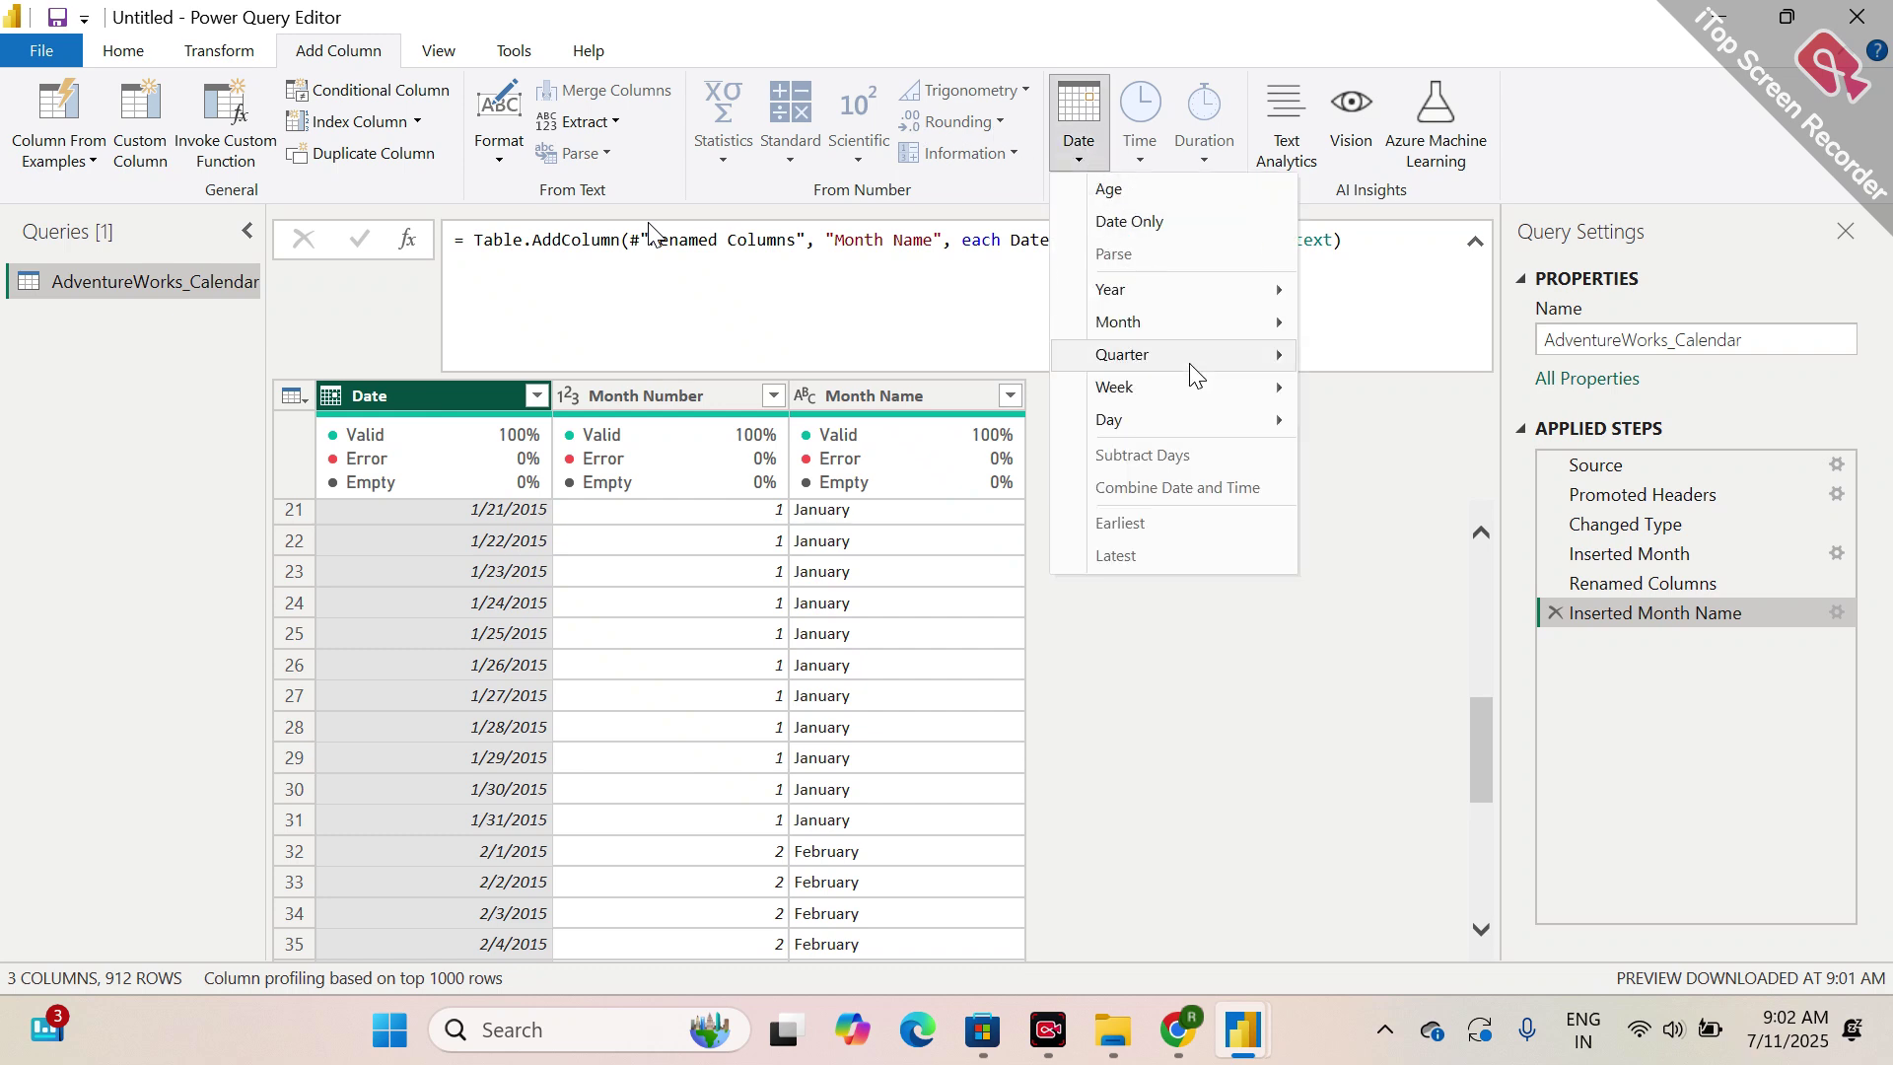
mouse_move(1266, 290)
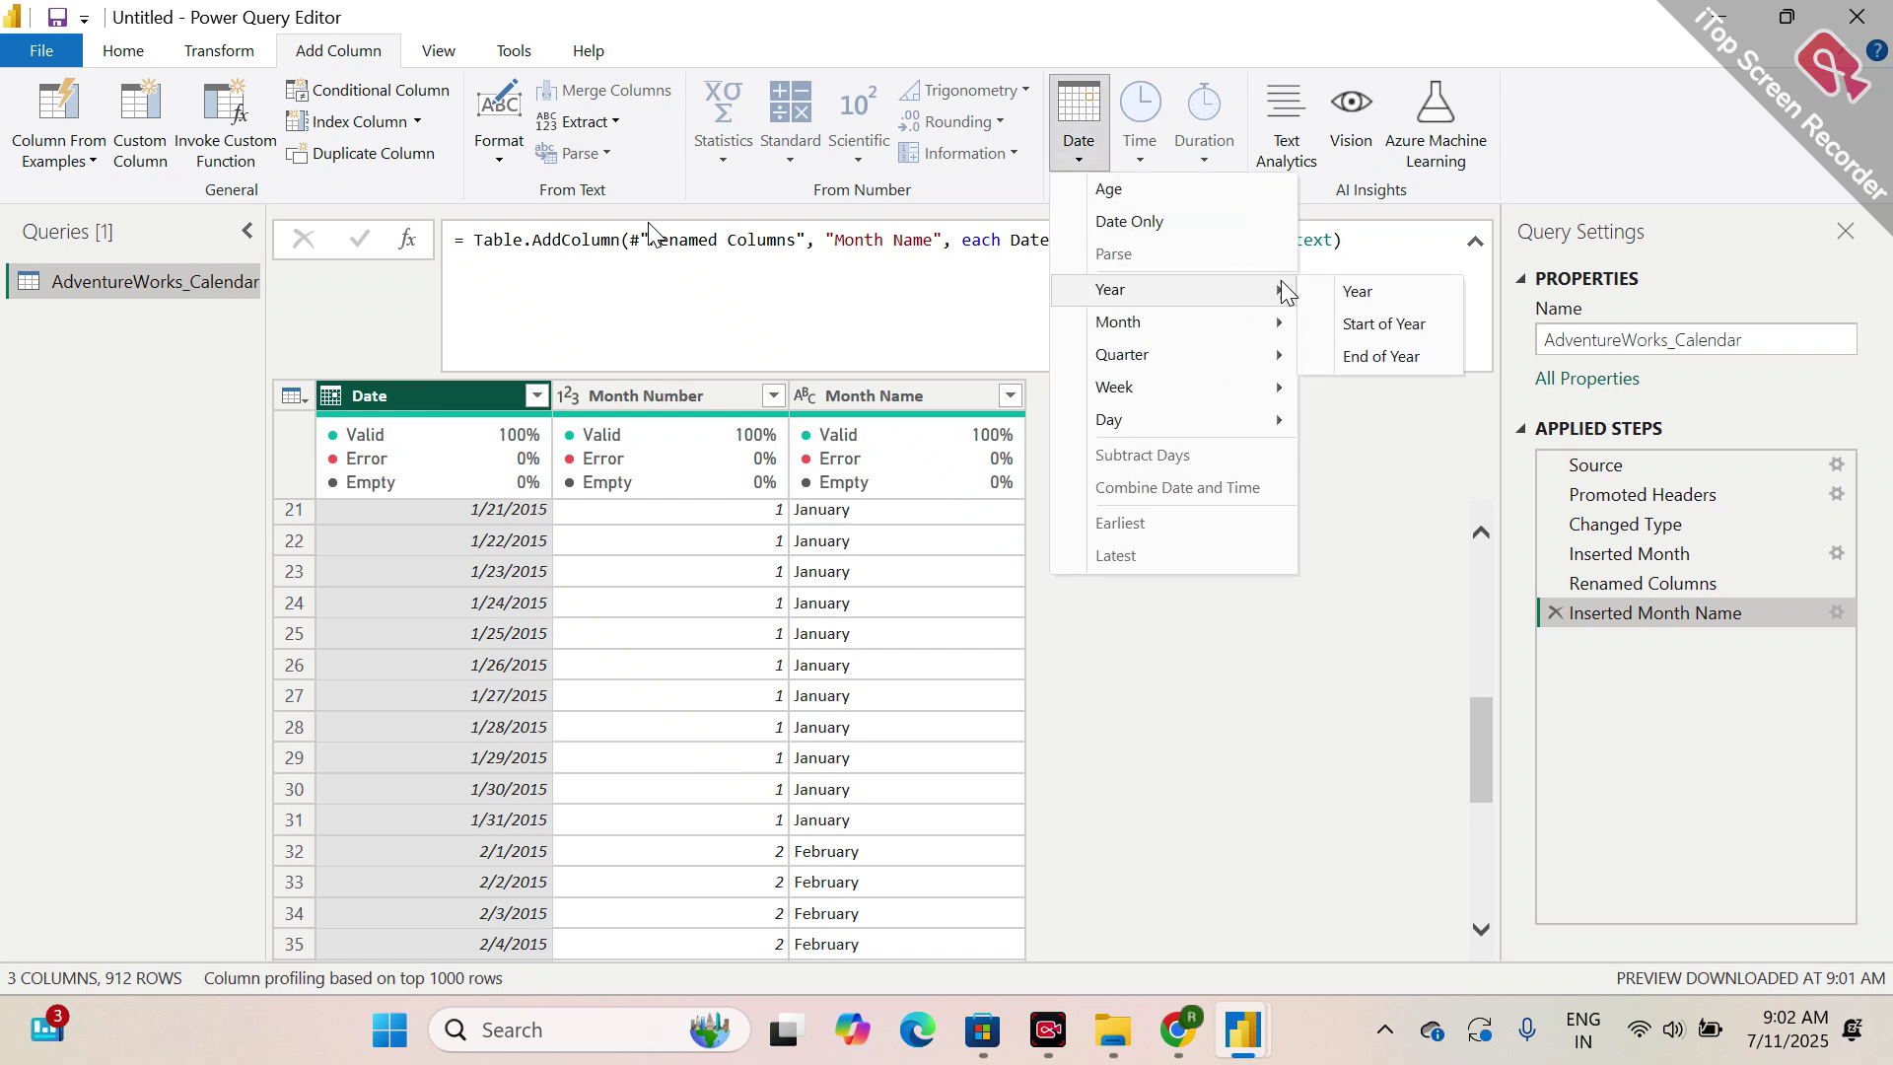
click(1358, 293)
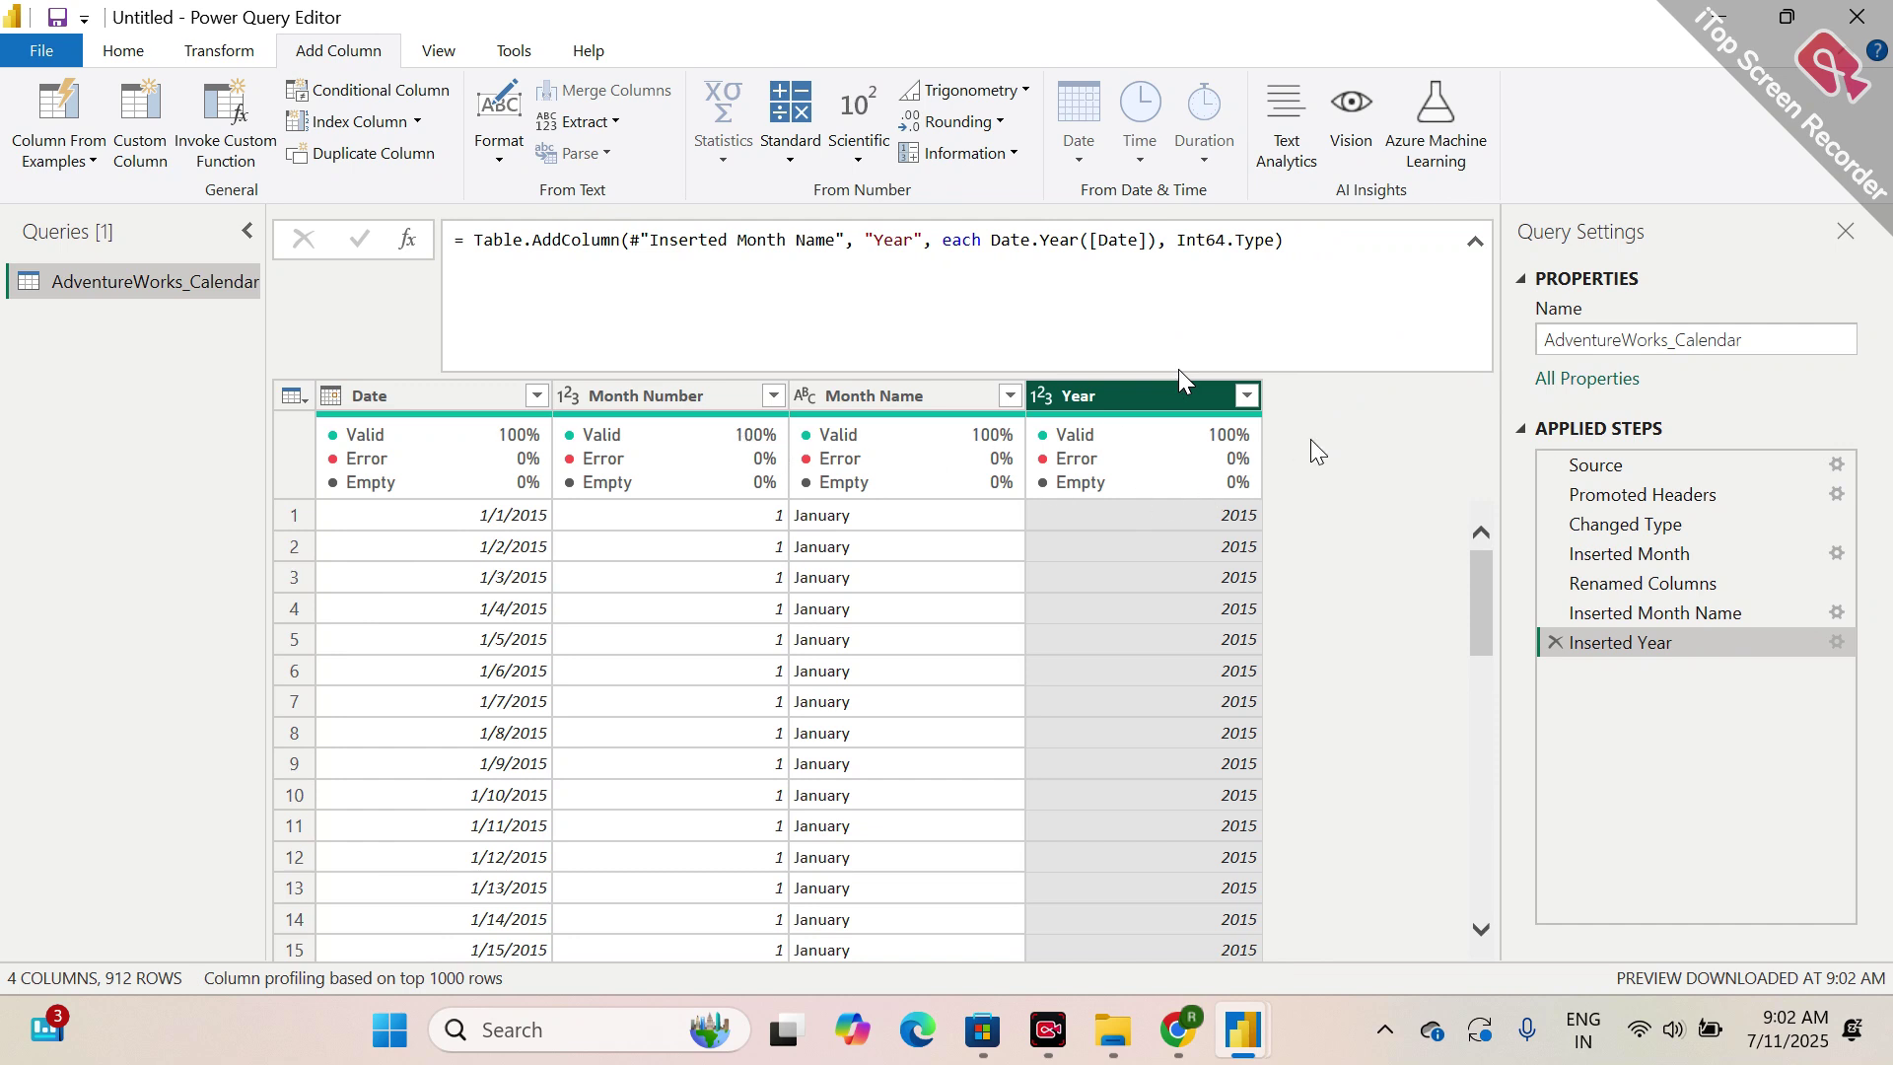
- Add a Quarter of Year column from the Date column and check its values across January and February
click(406, 400)
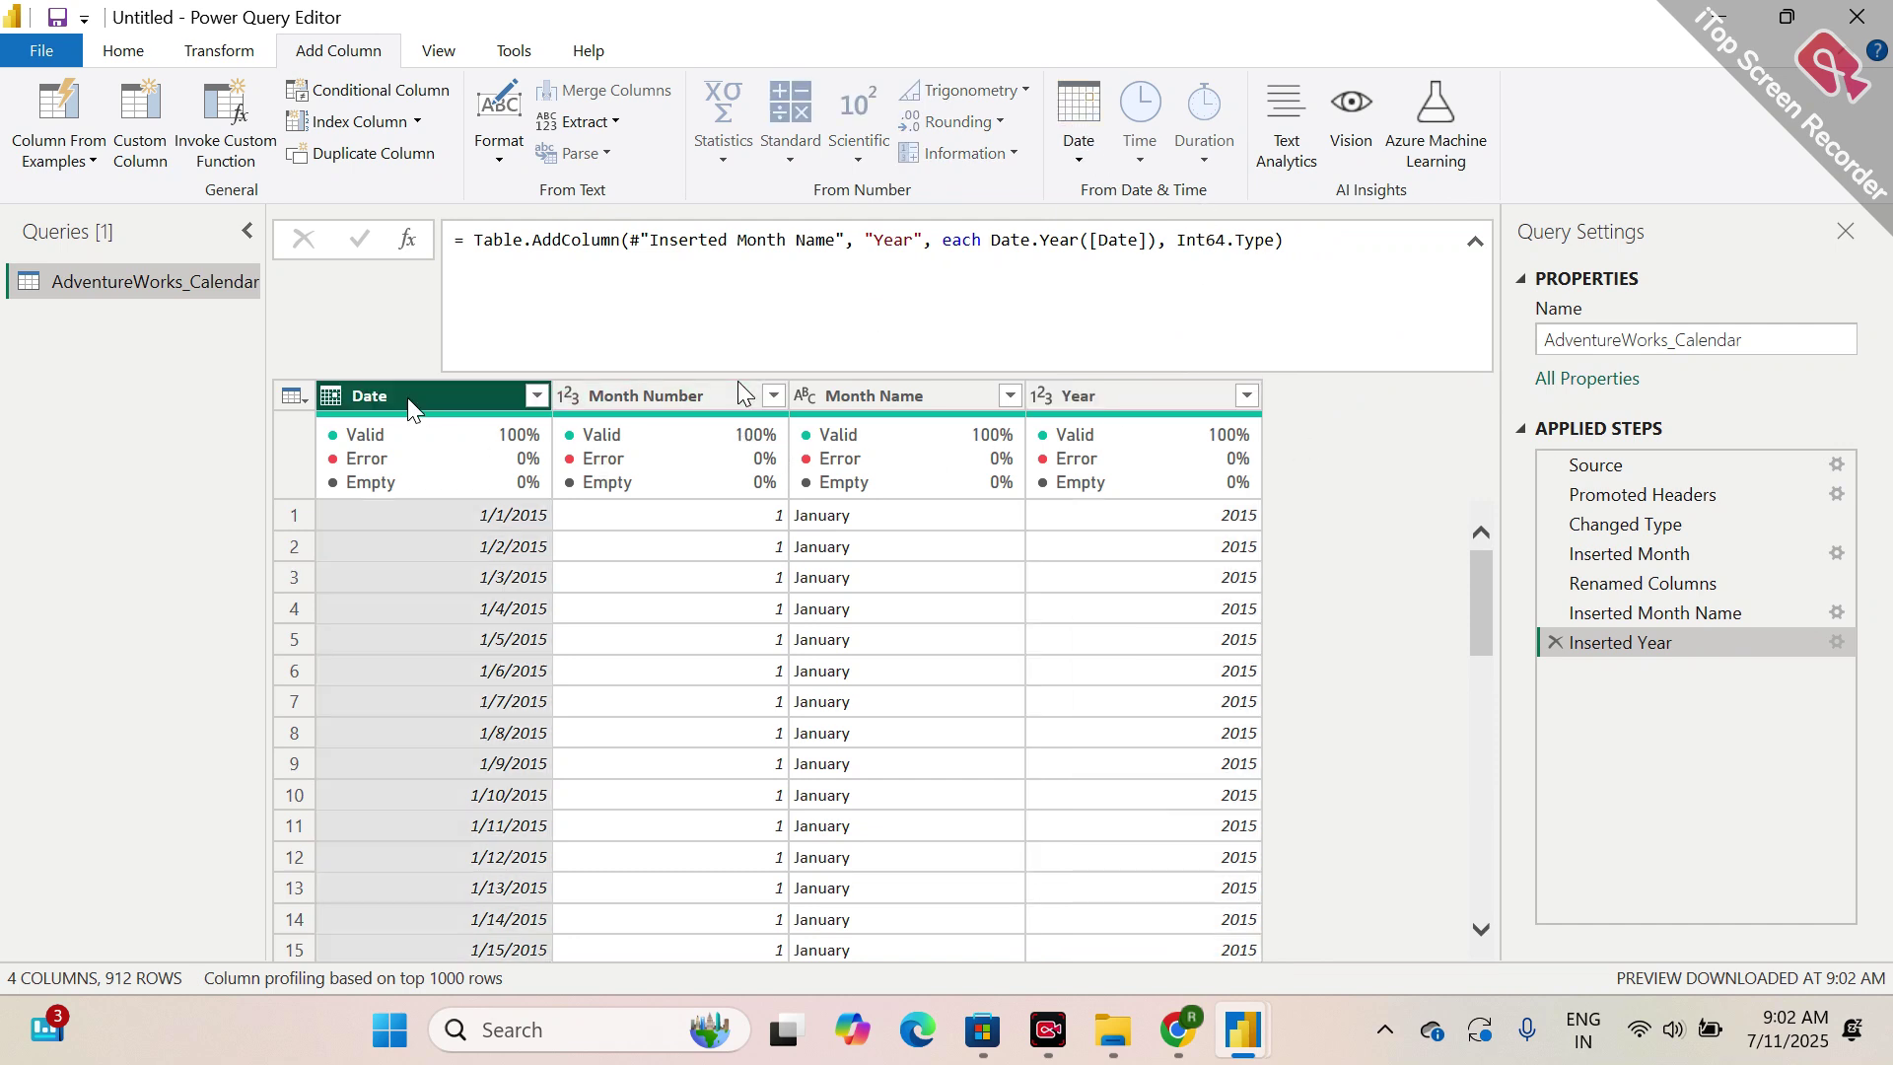
click(1081, 158)
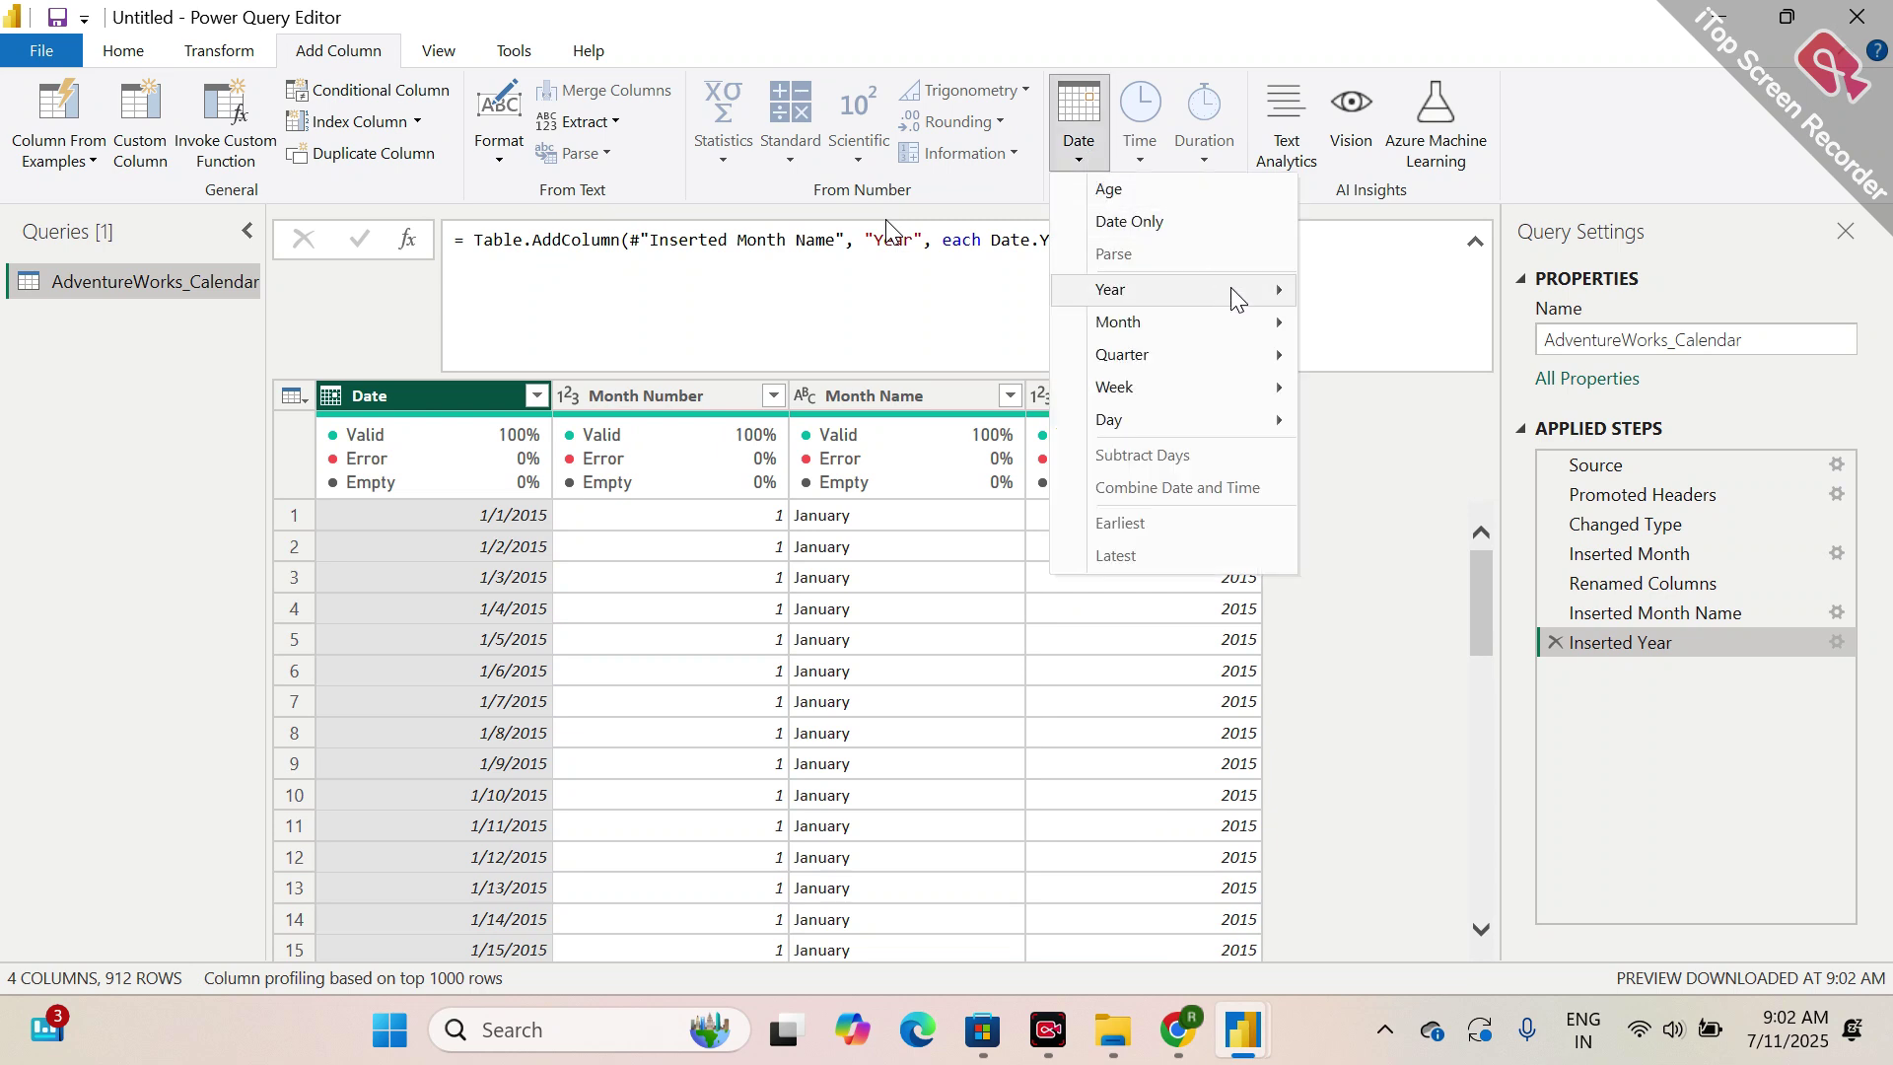
mouse_move(1232, 290)
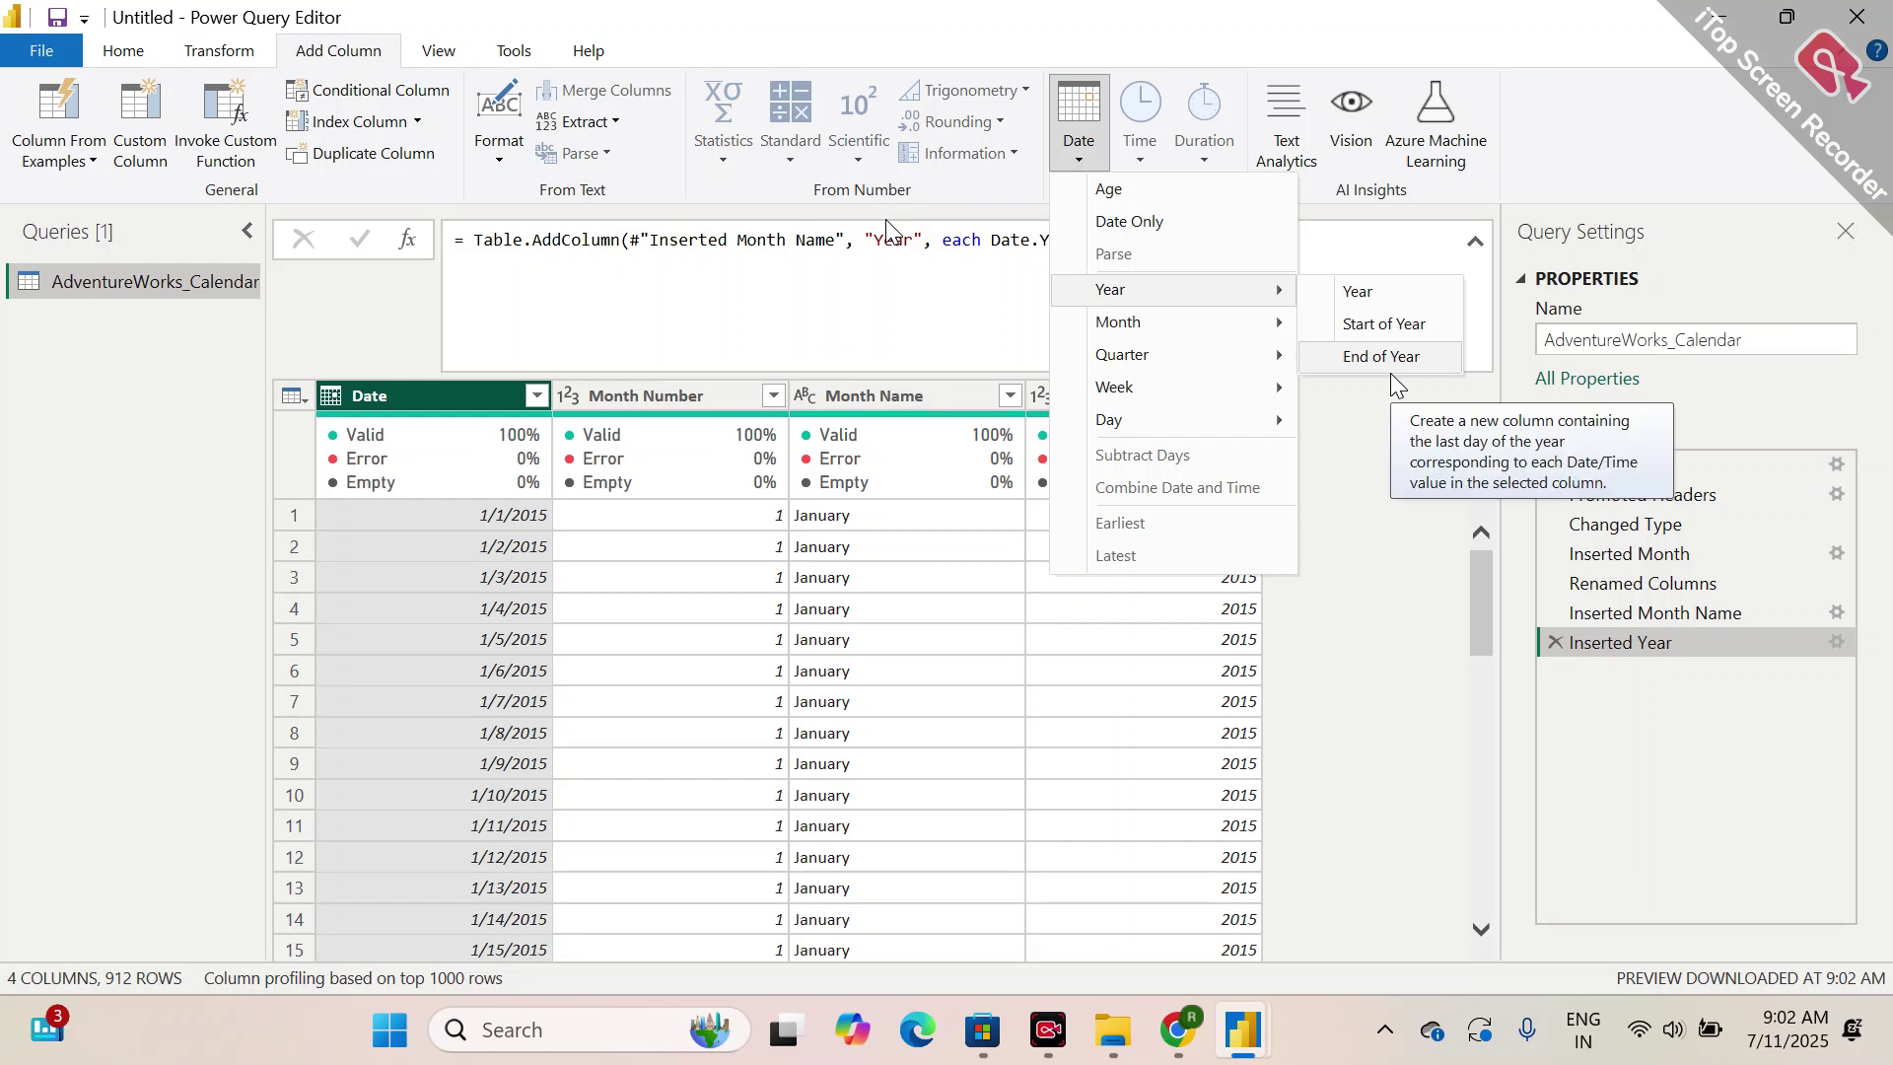
mouse_move(1193, 357)
mouse_move(1254, 335)
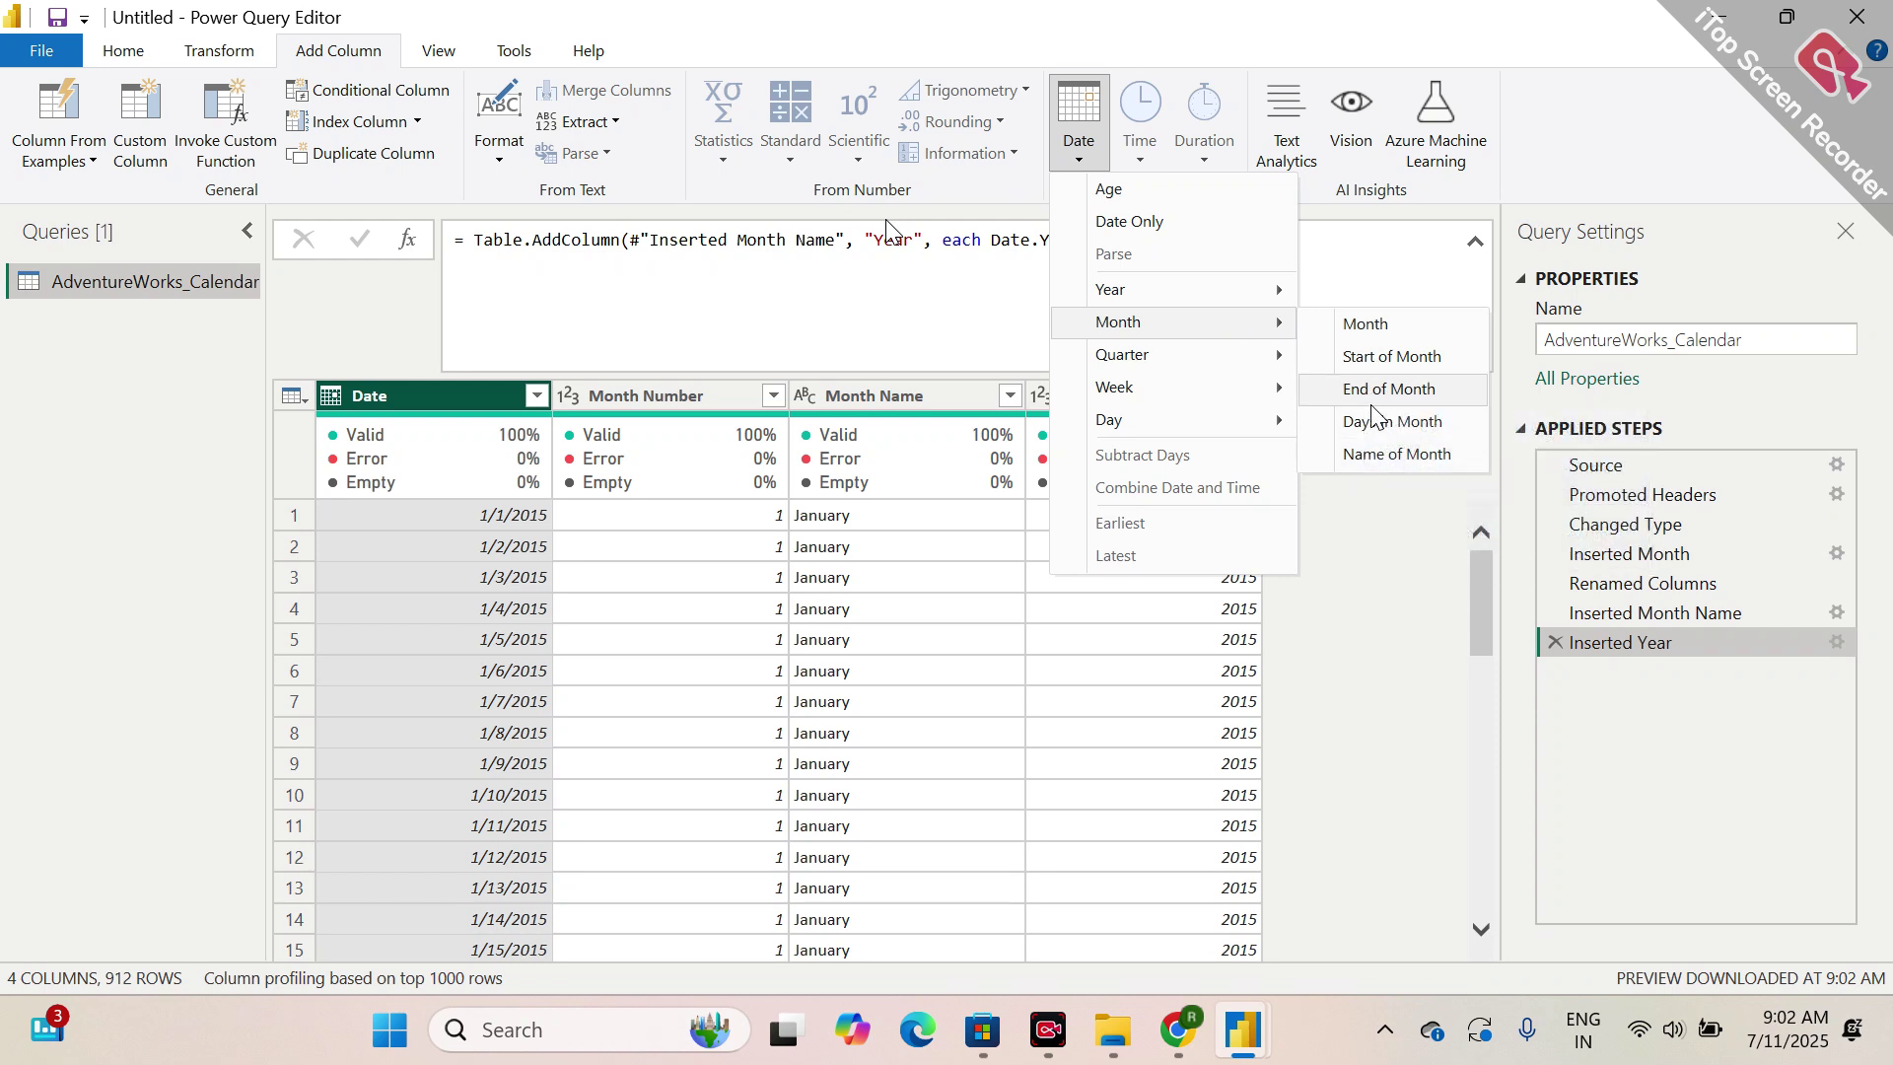
mouse_move(1173, 289)
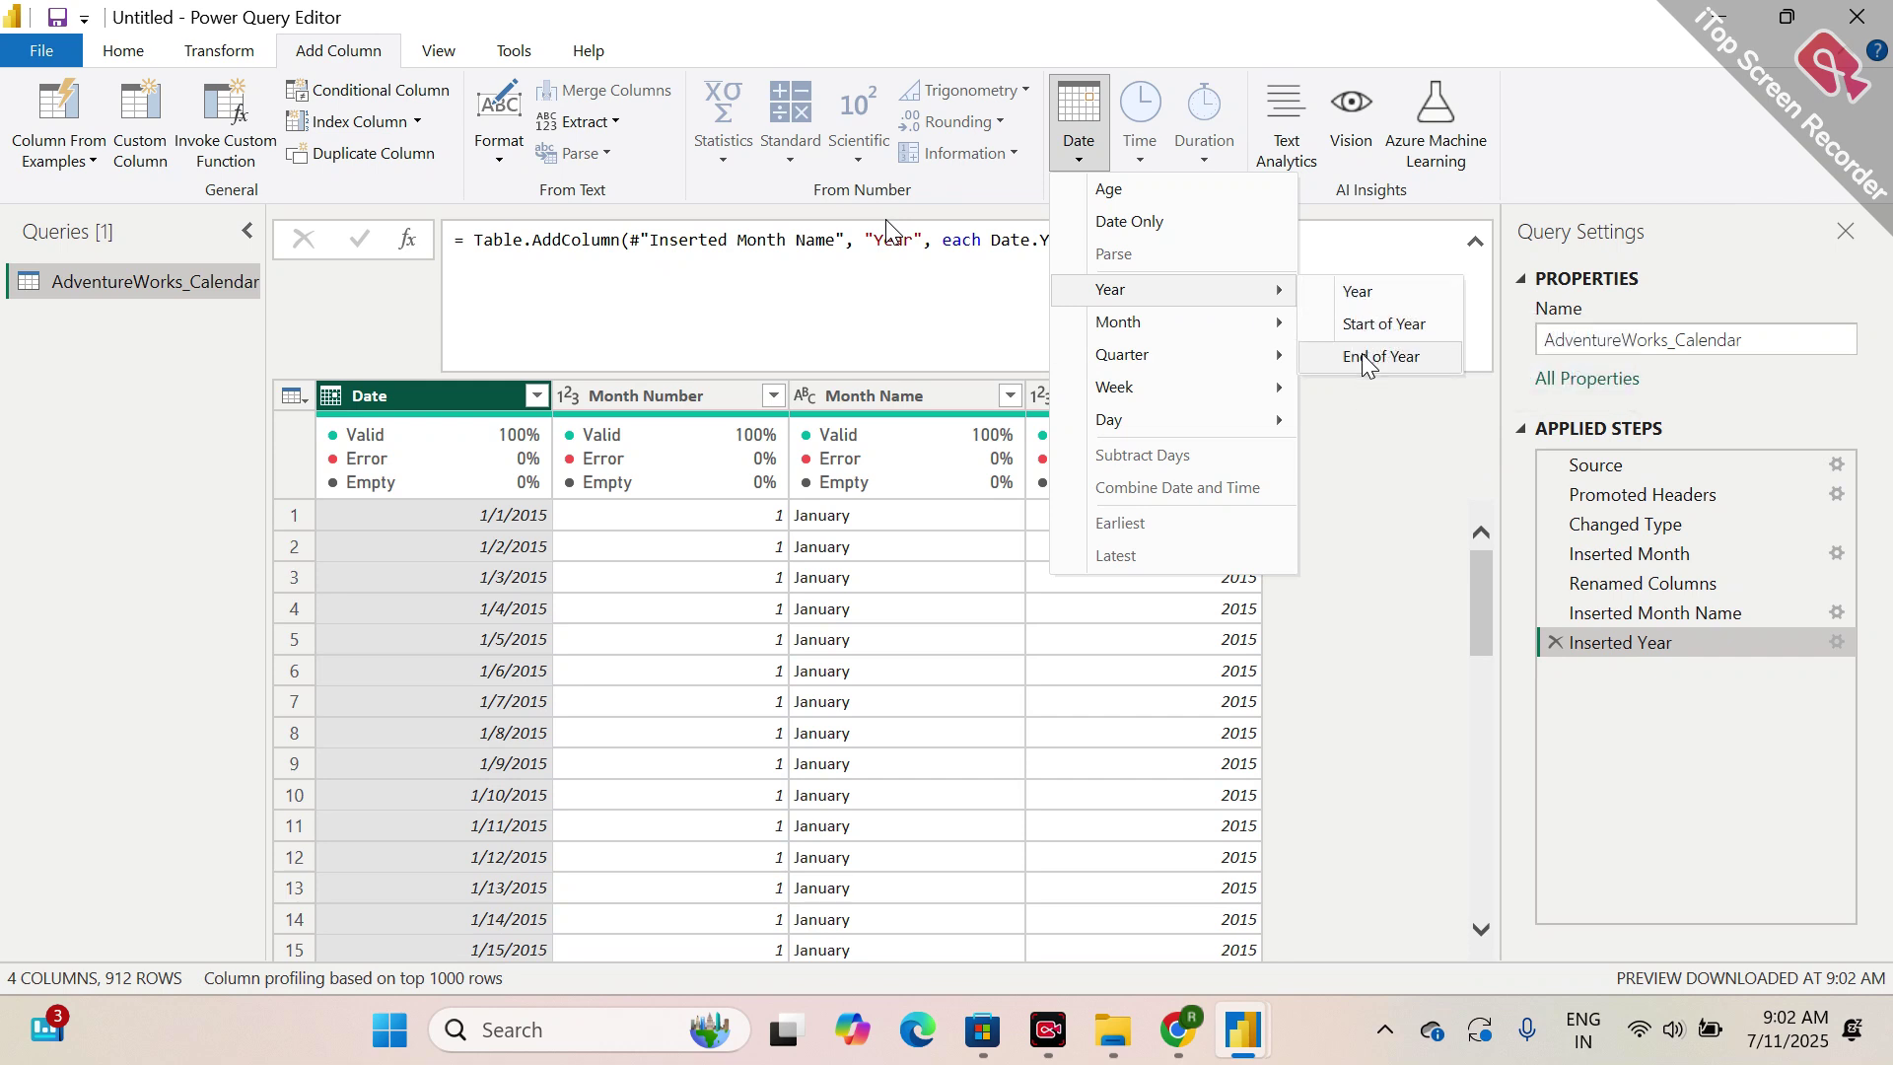
click(1393, 590)
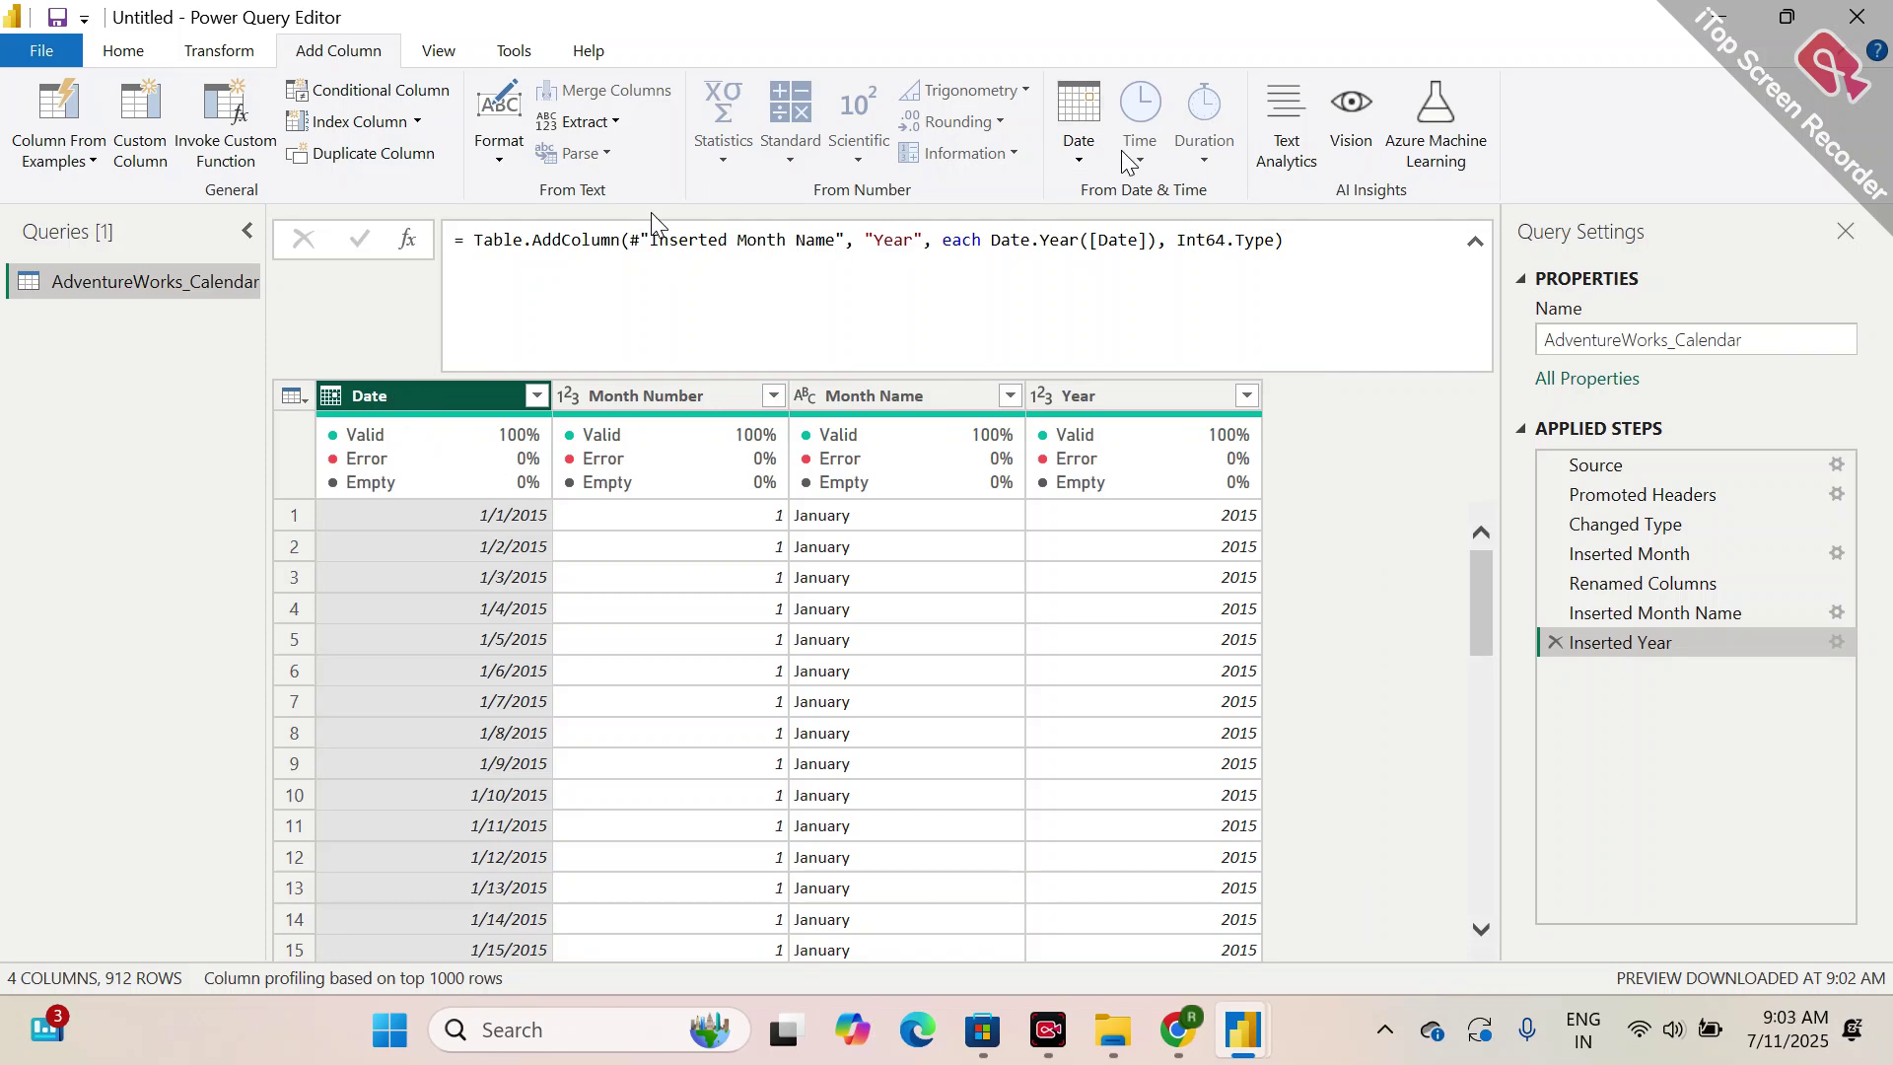
click(1081, 160)
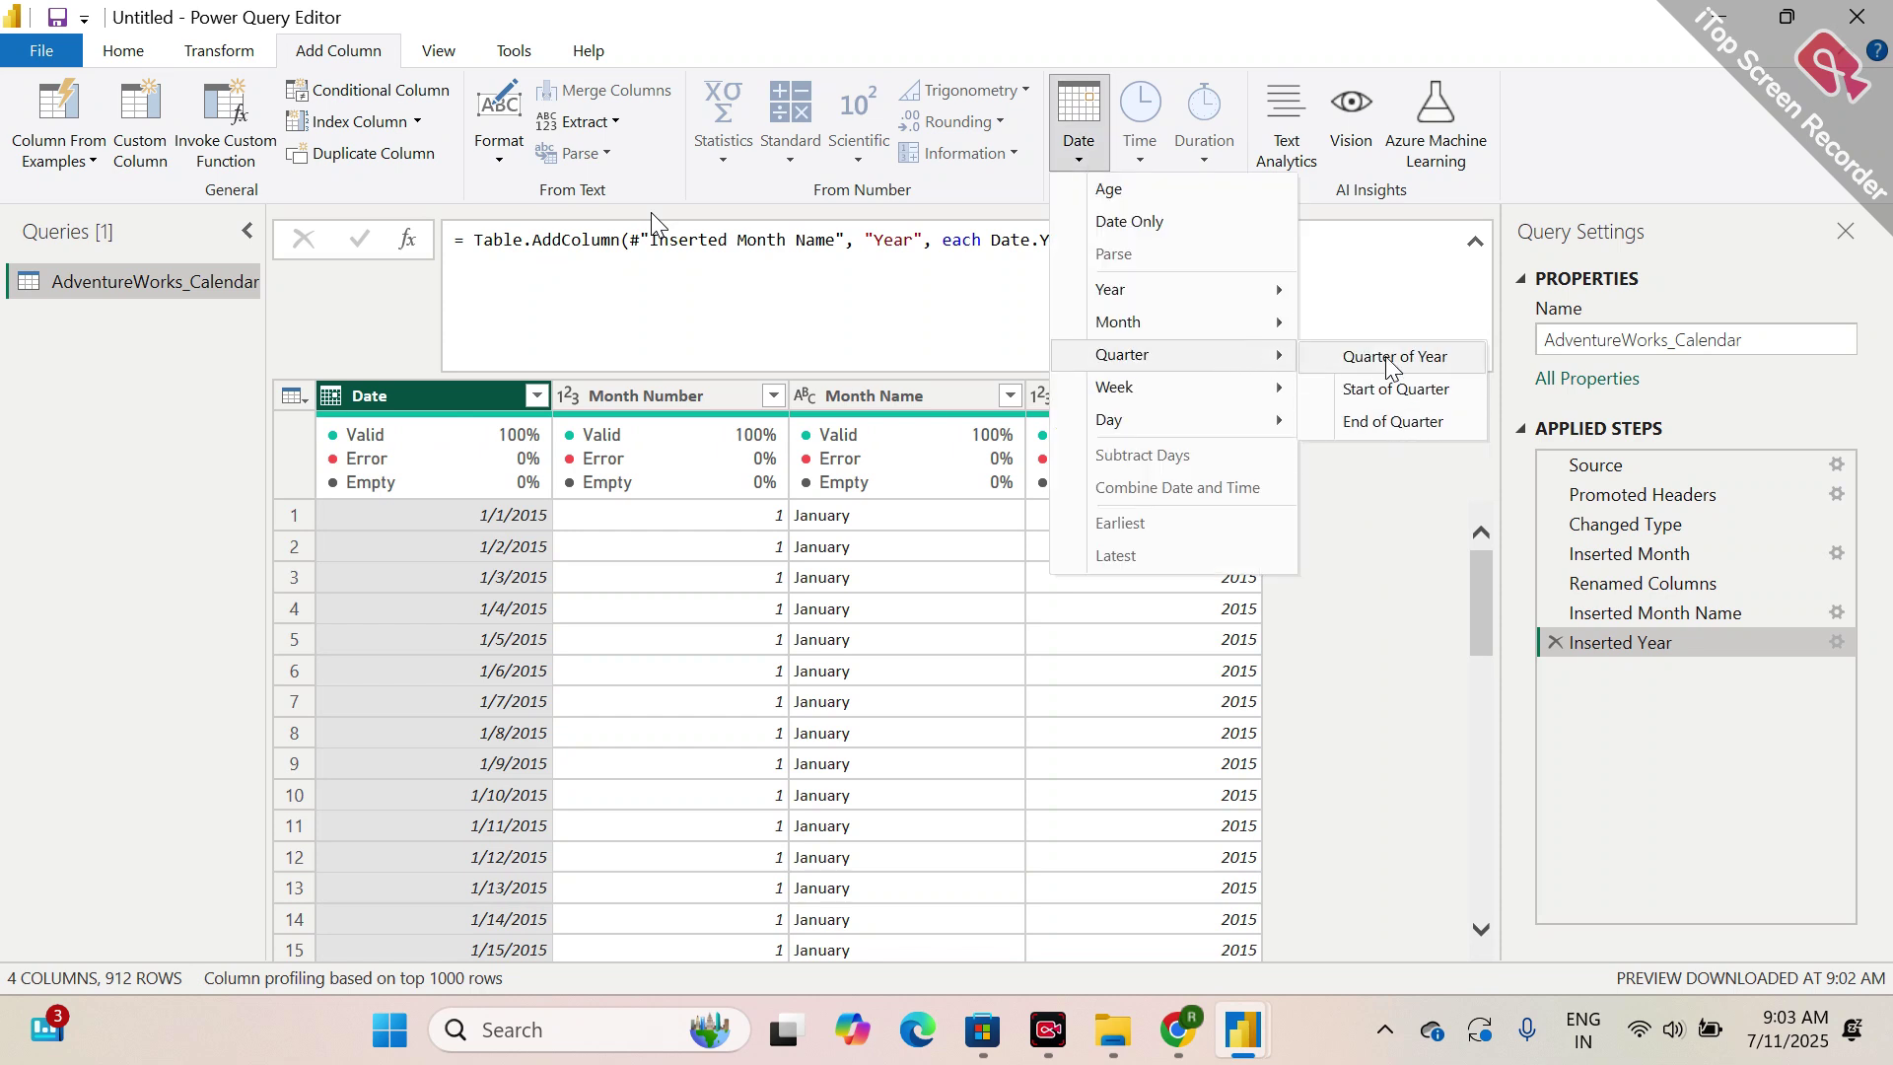
click(1415, 365)
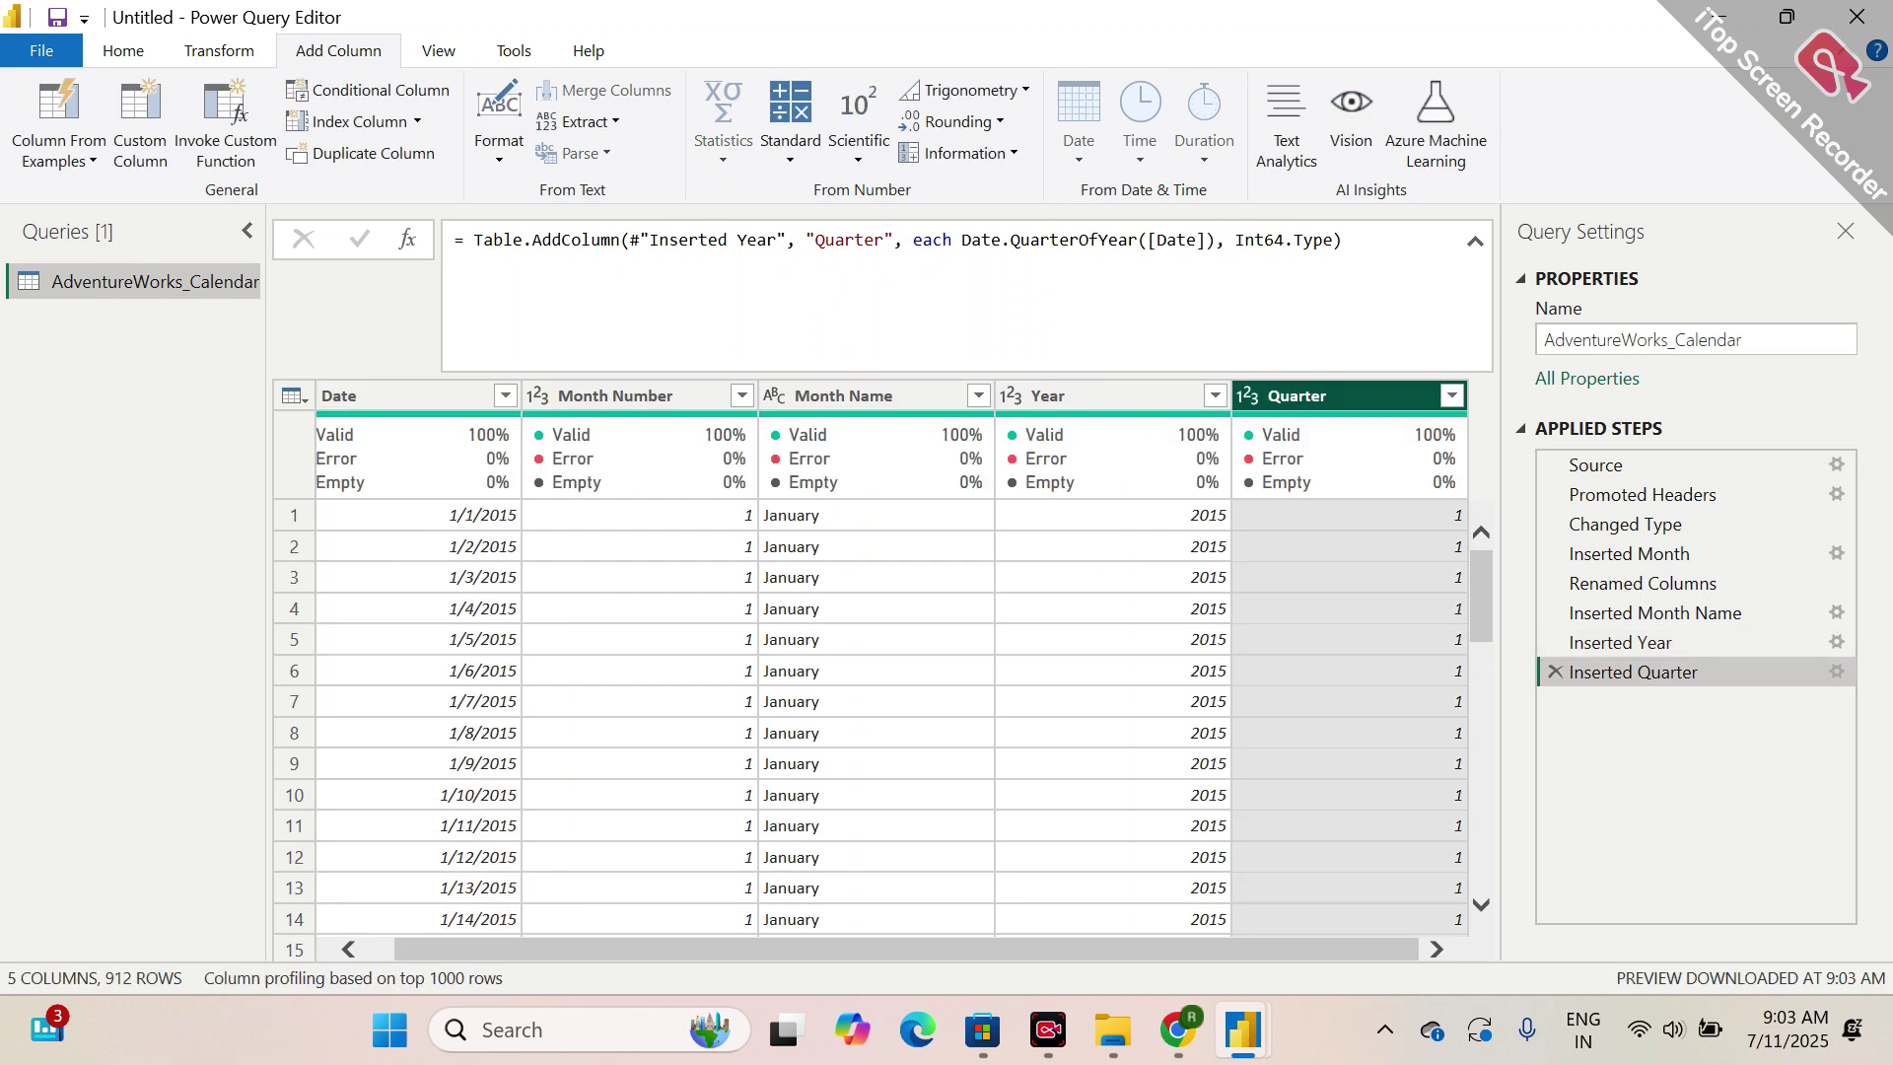
scroll(1390, 724, down, 7)
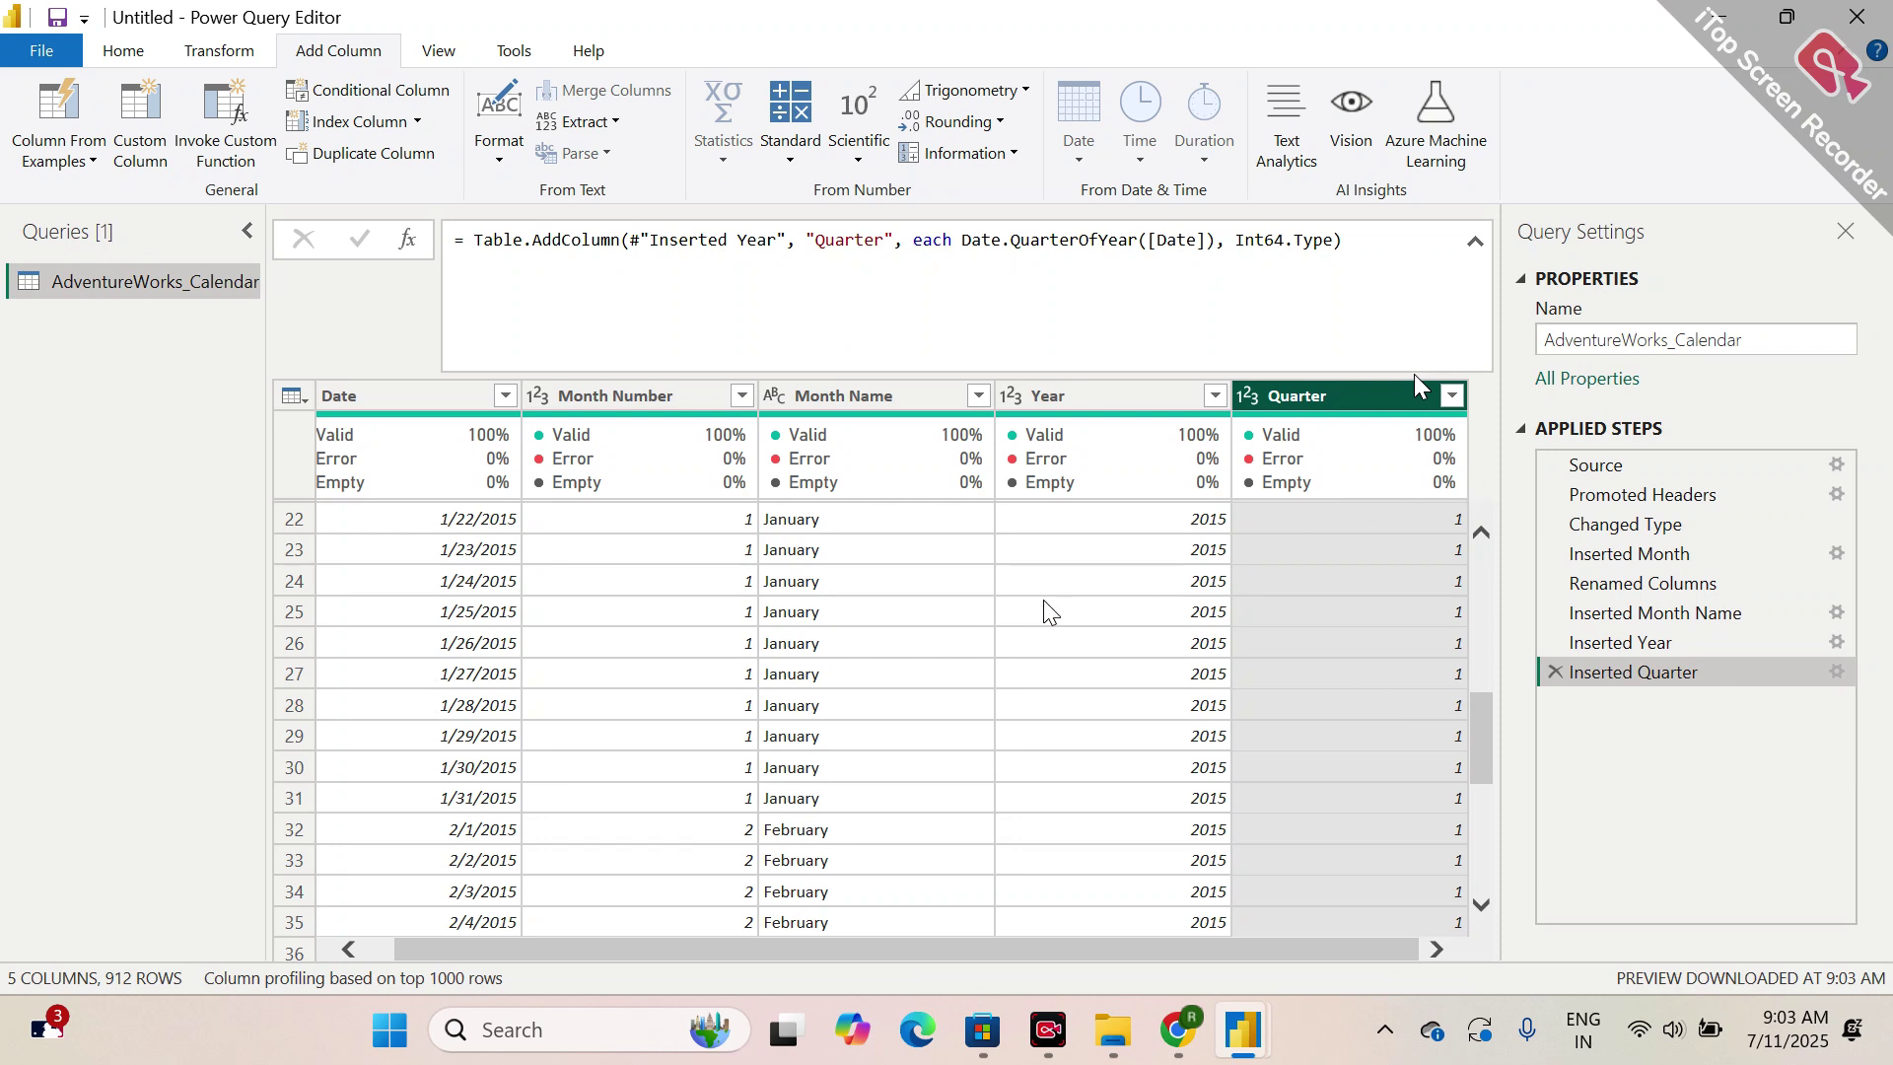
scroll(1355, 814, down, 4)
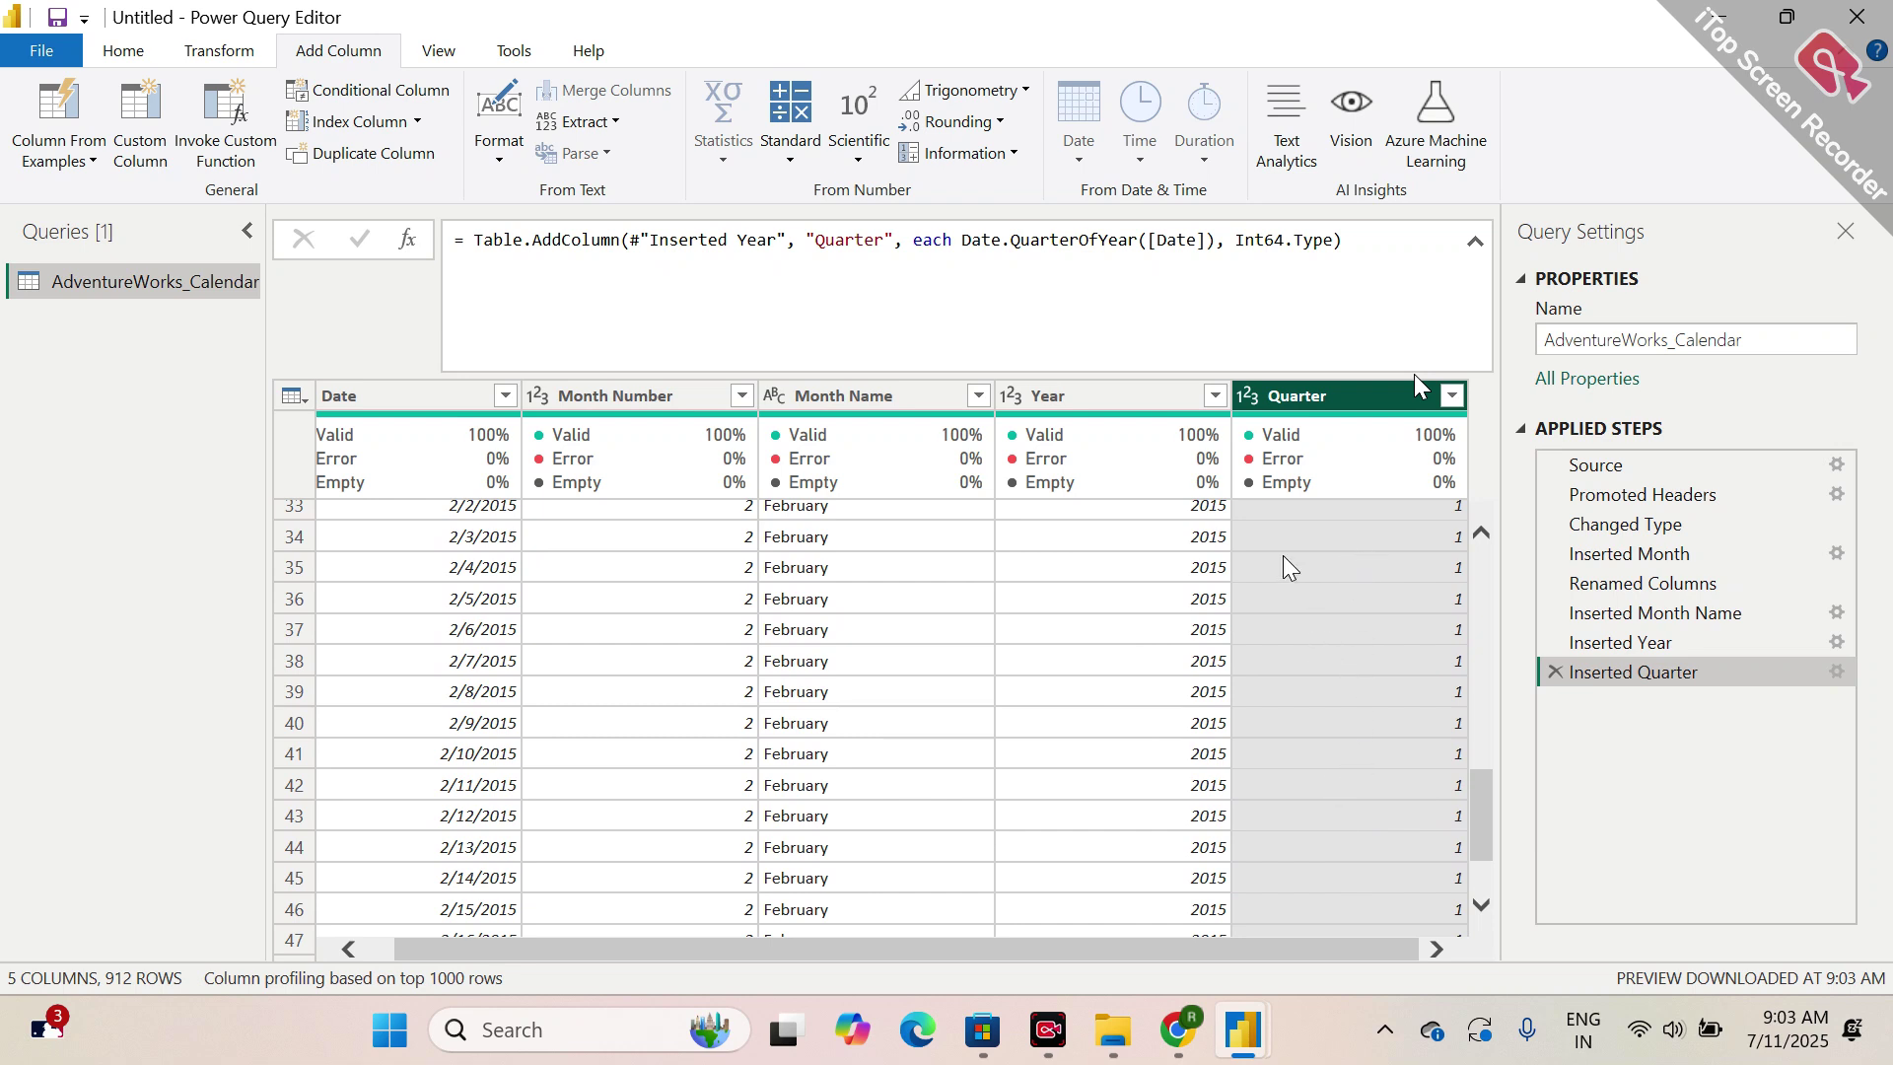
scroll(1335, 595, up, 10)
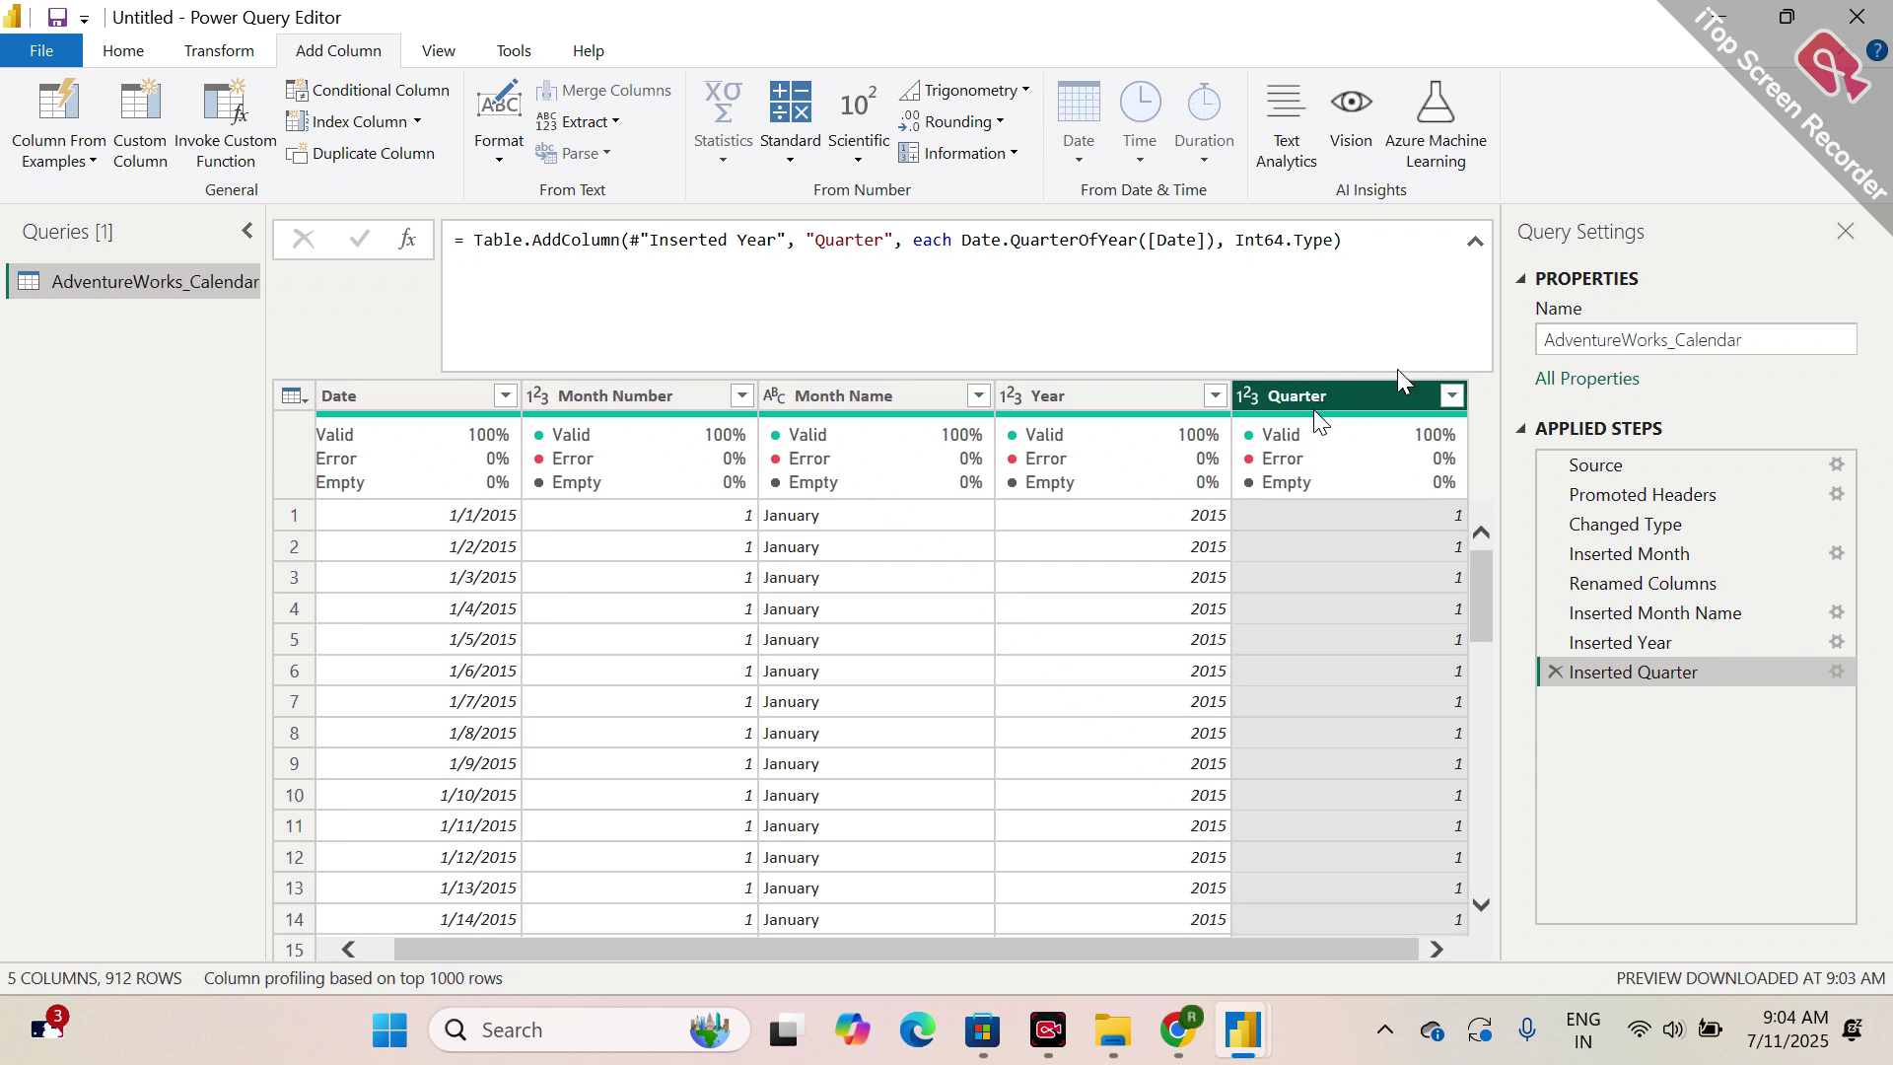
- Start a column from examples based on all columns and enter Q-1 as the sample value for the first row
click(88, 163)
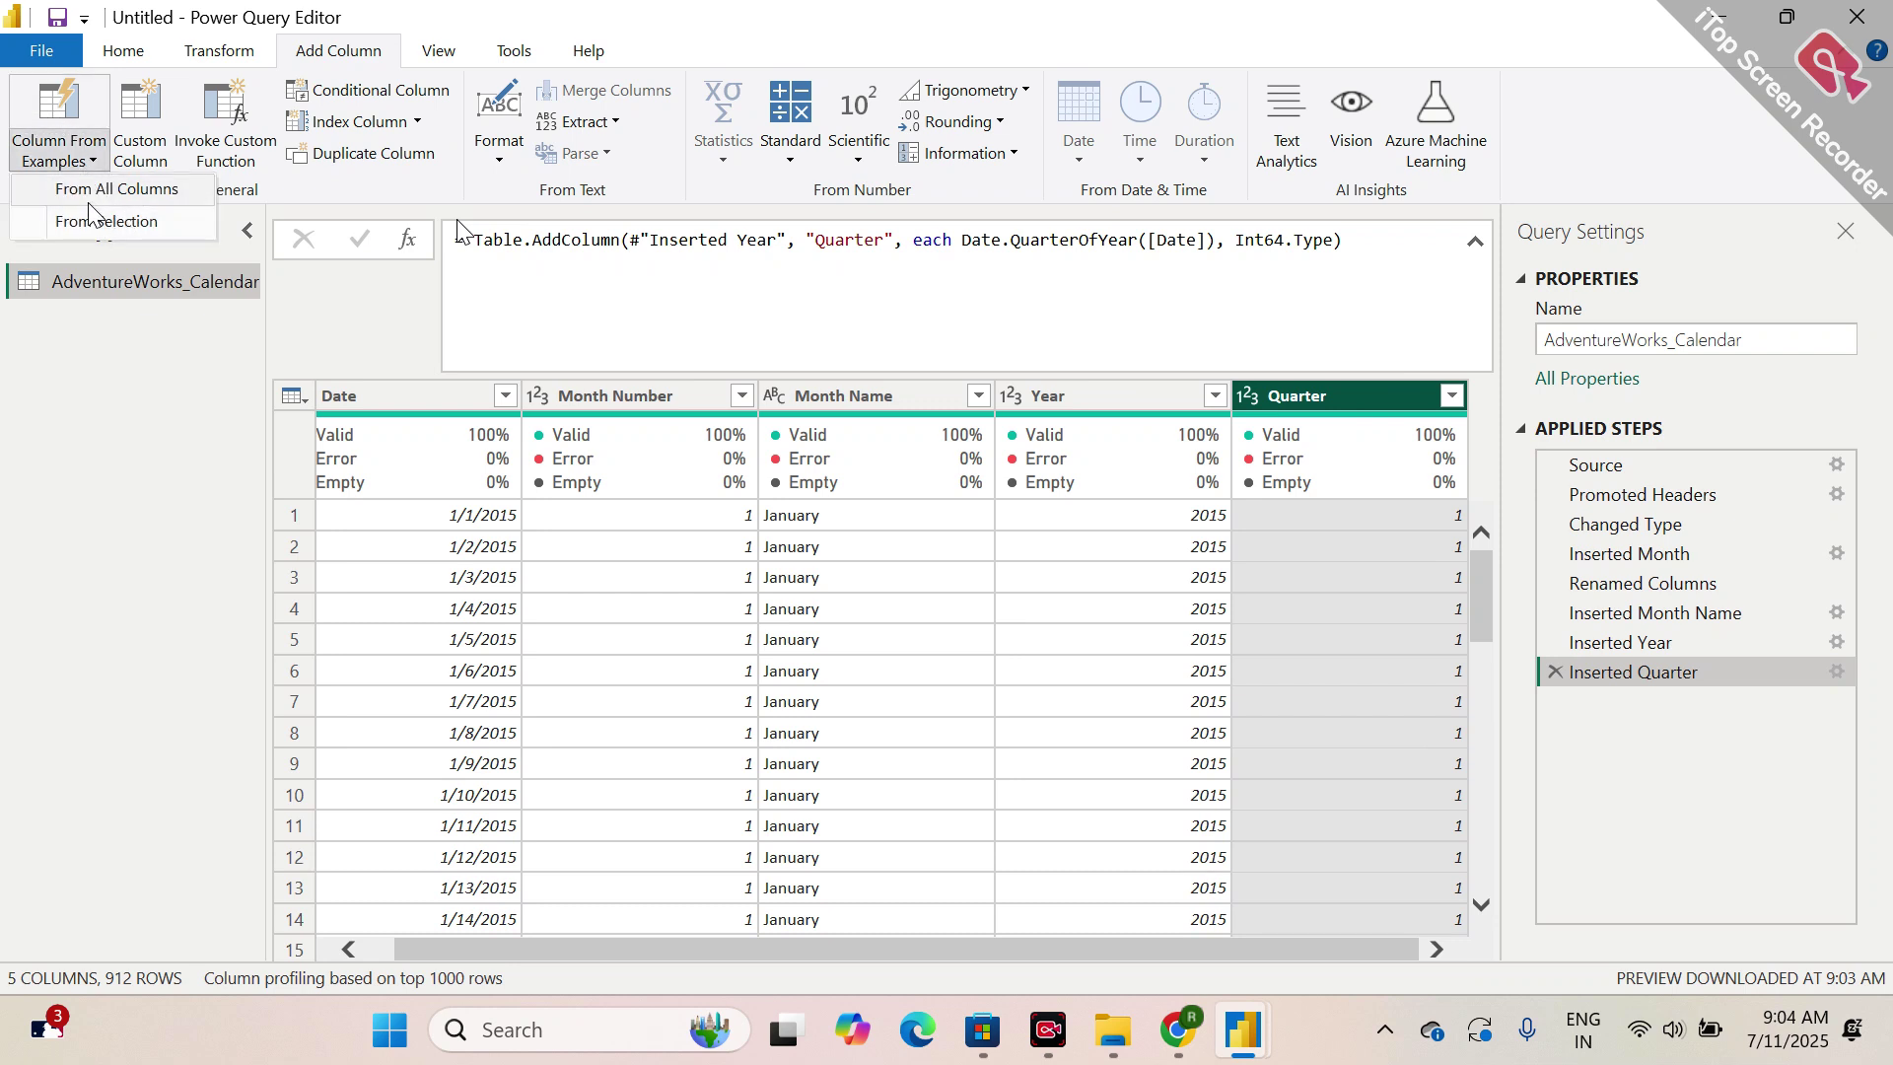
click(69, 110)
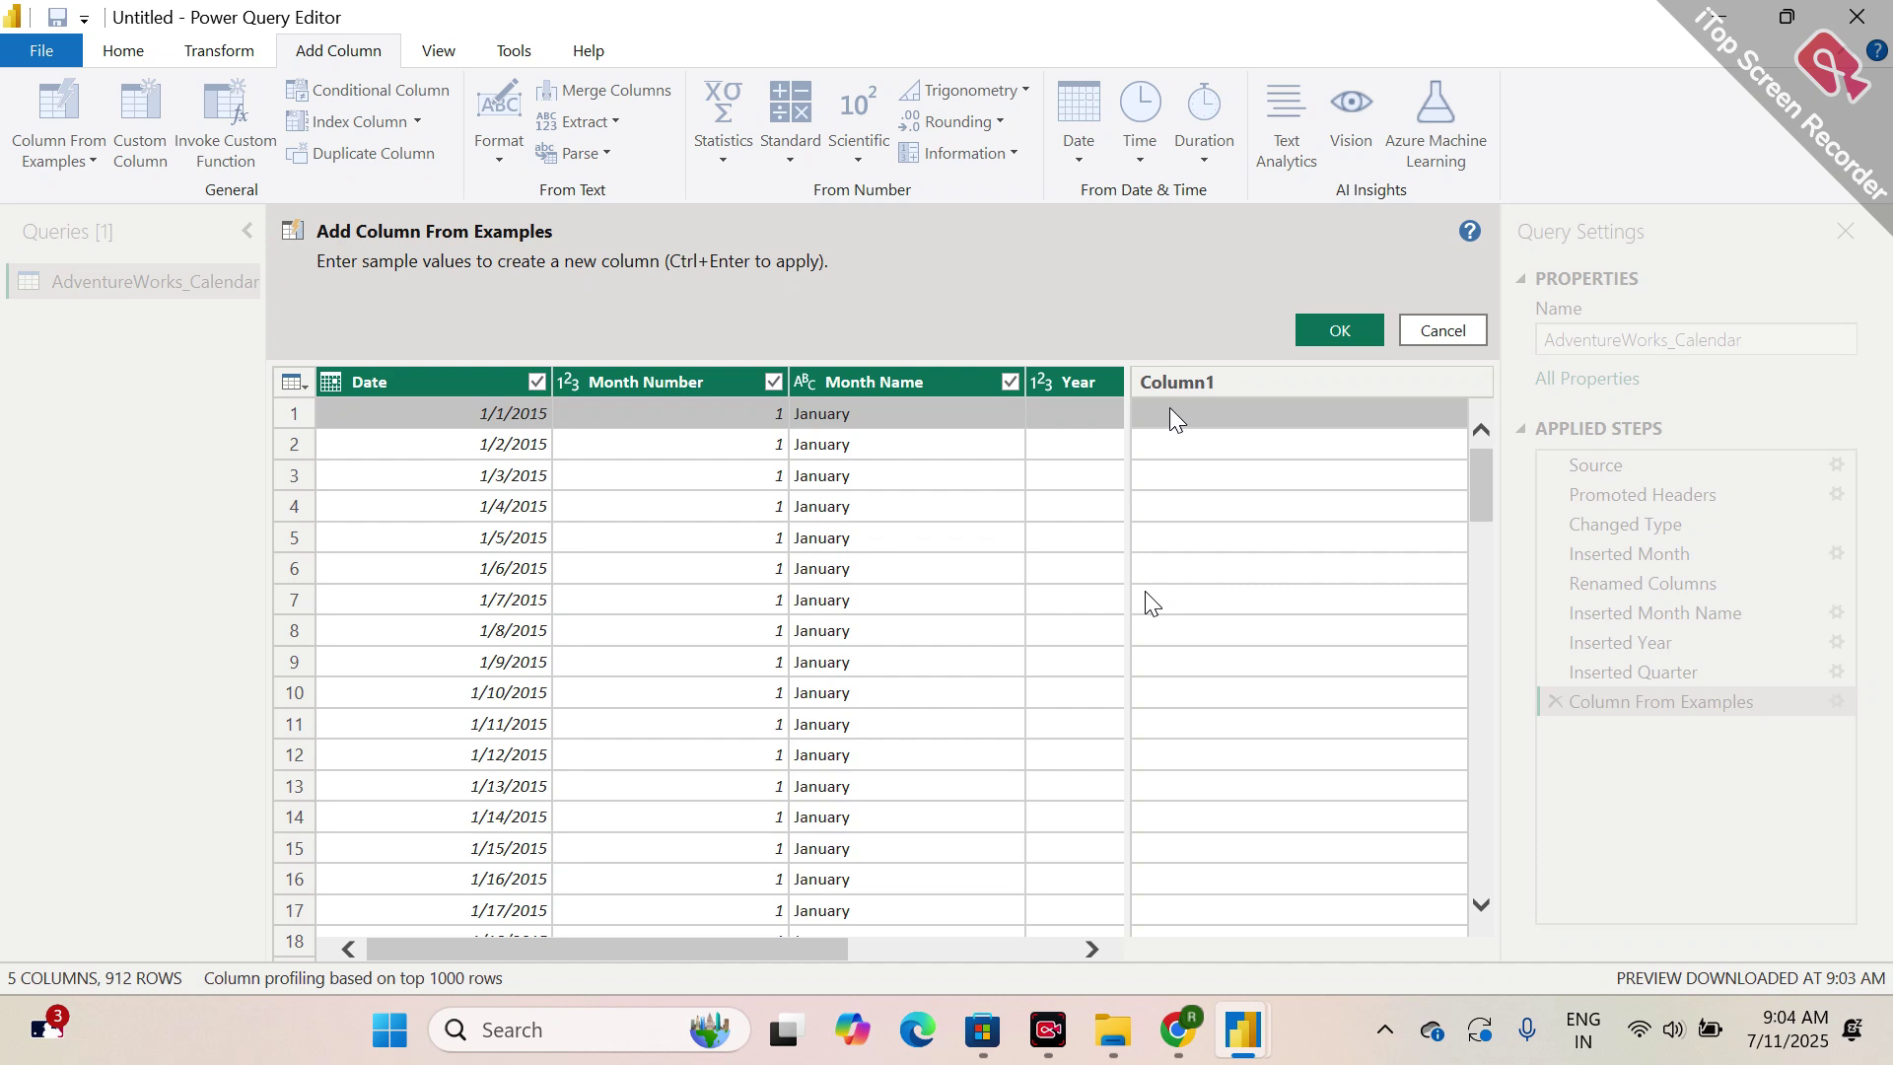
double_click(1233, 412)
click(1233, 412)
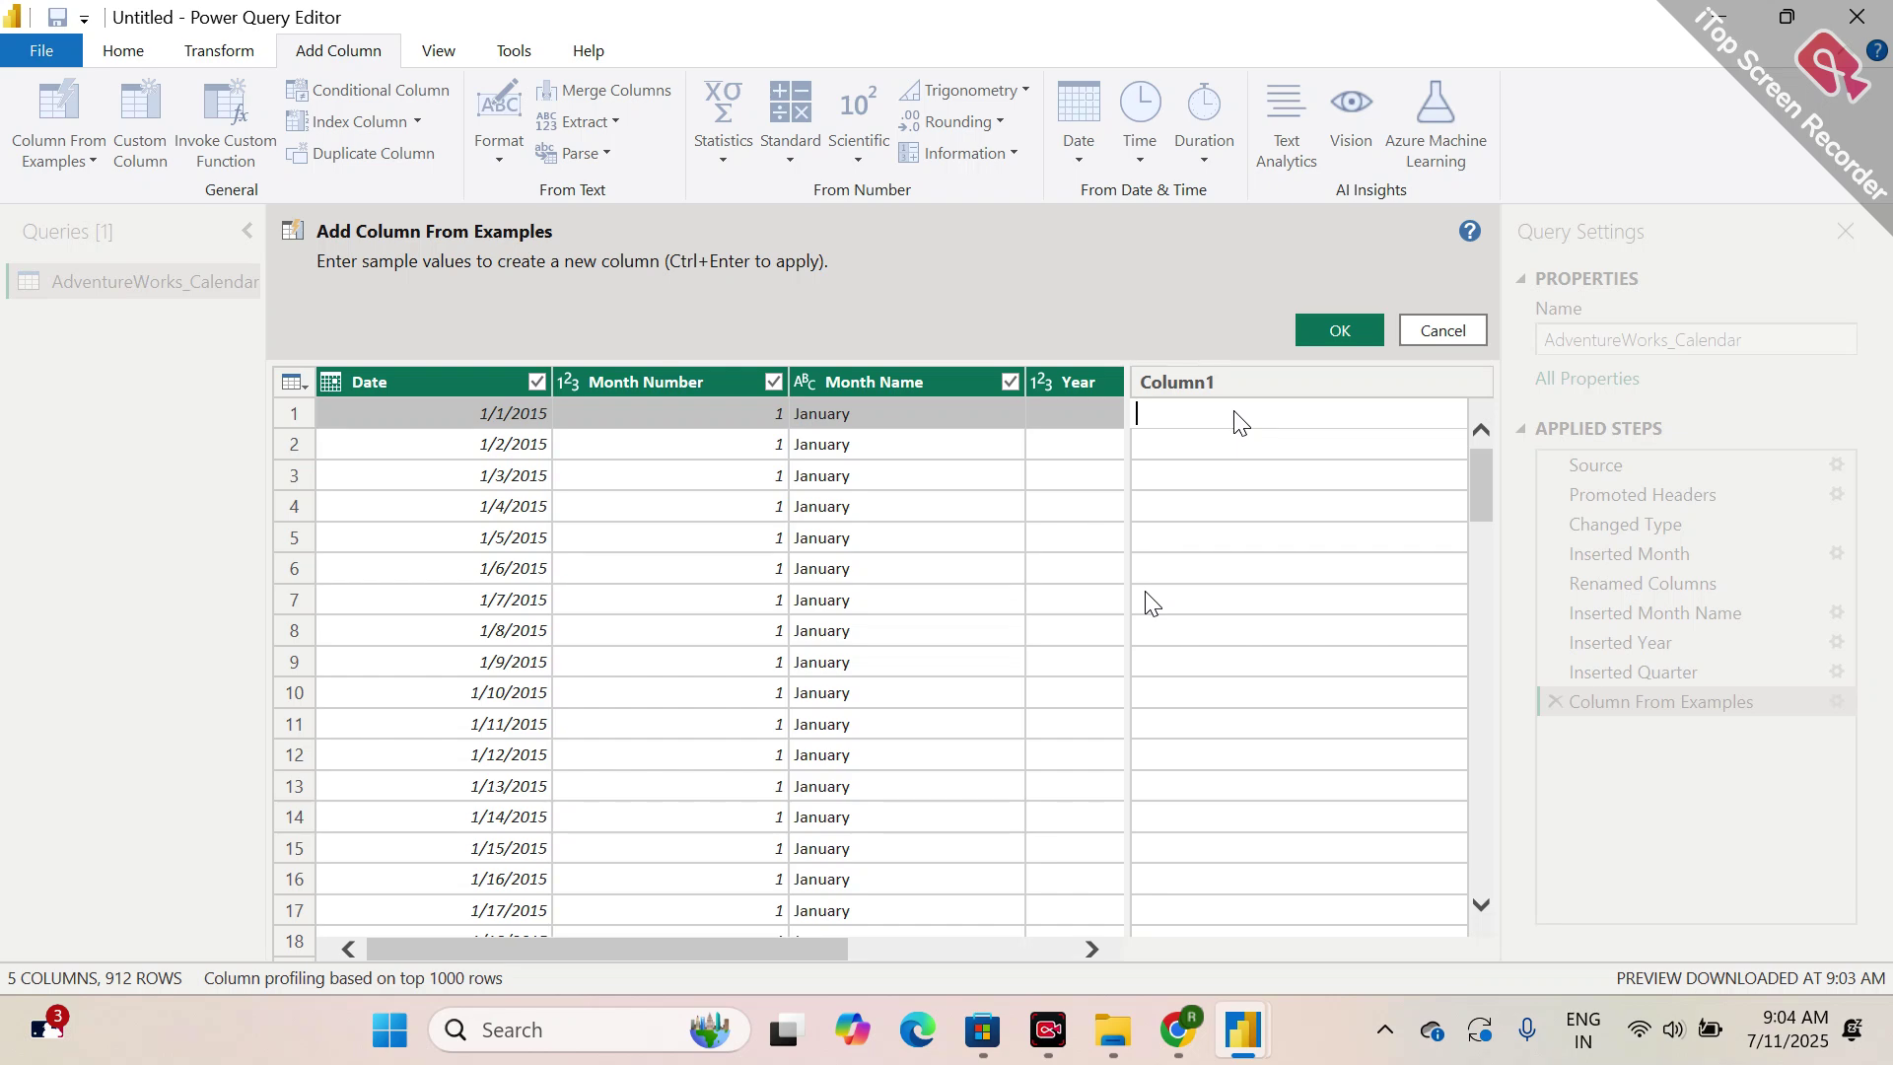
text(Q-1)
click(1188, 456)
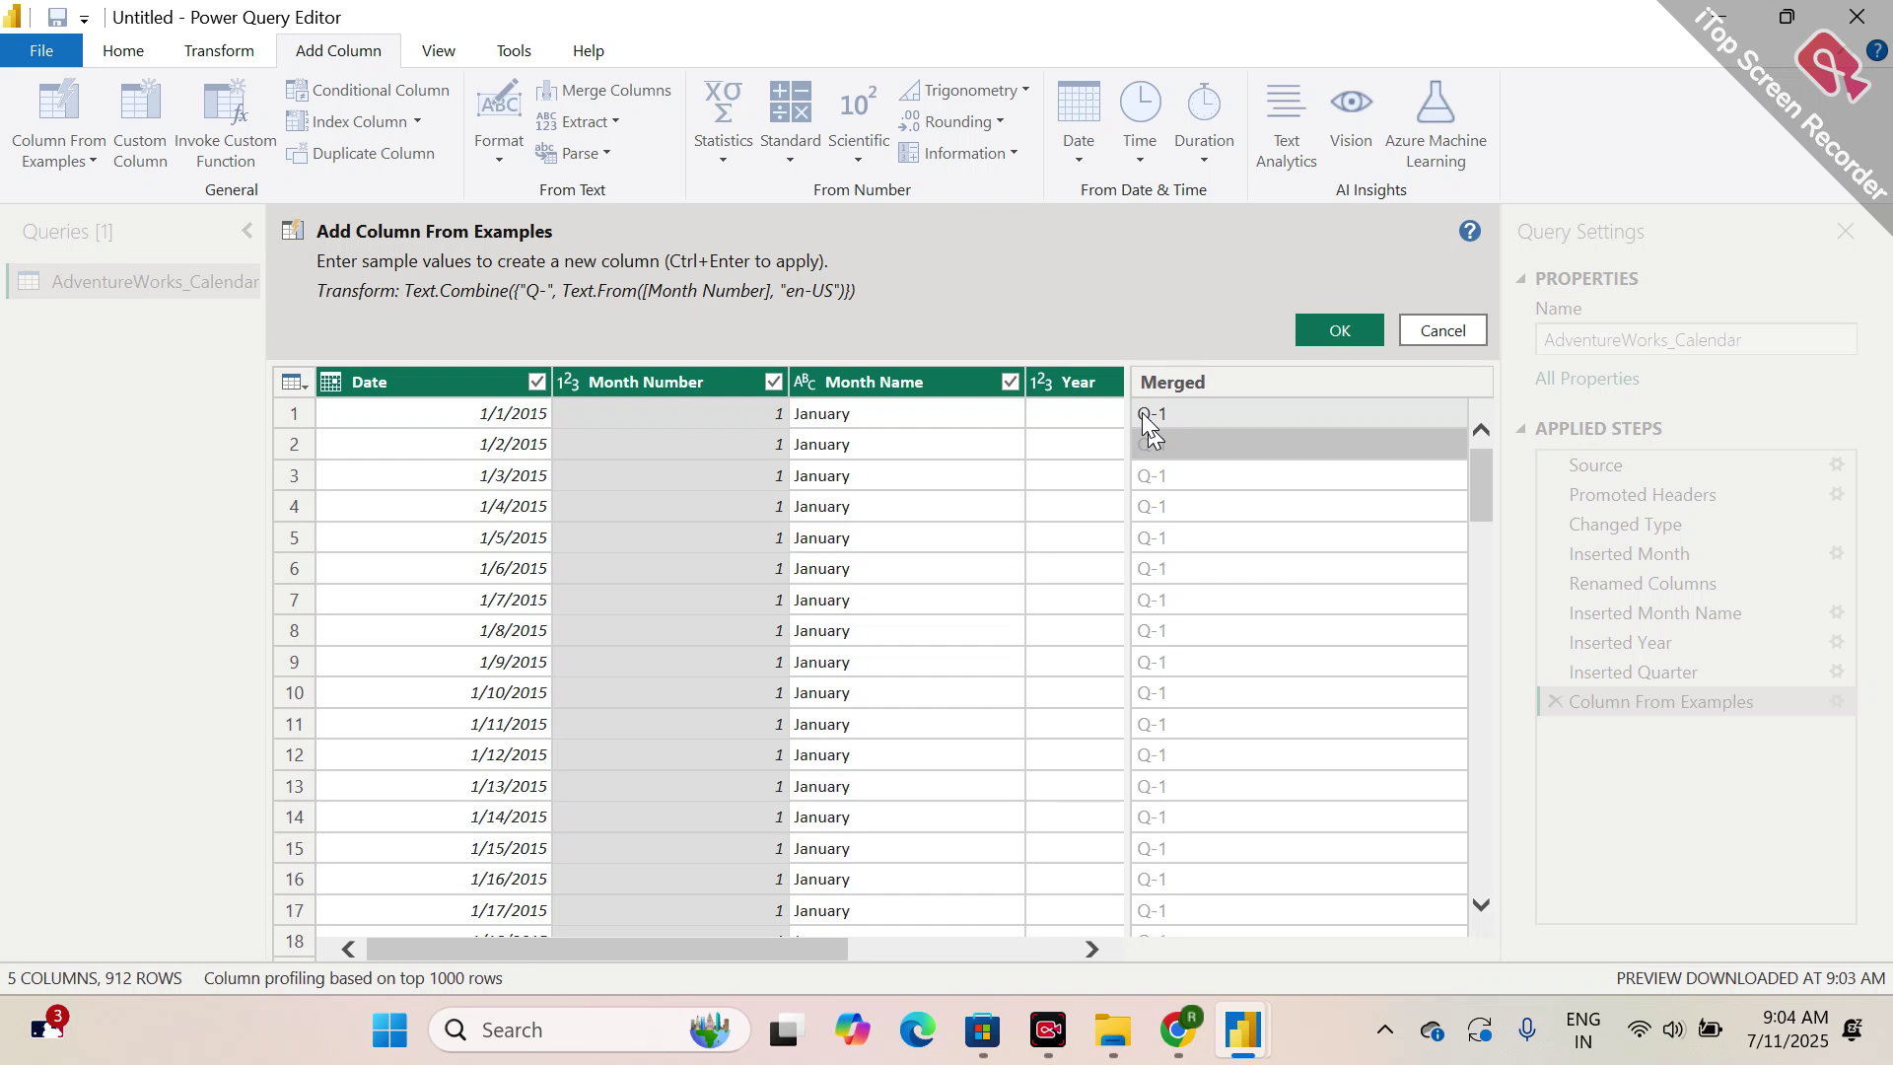
- Check the suggested Q- values against the month numbers from January through April
drag(1167, 434, 1185, 723)
scroll(1185, 721, down, 7)
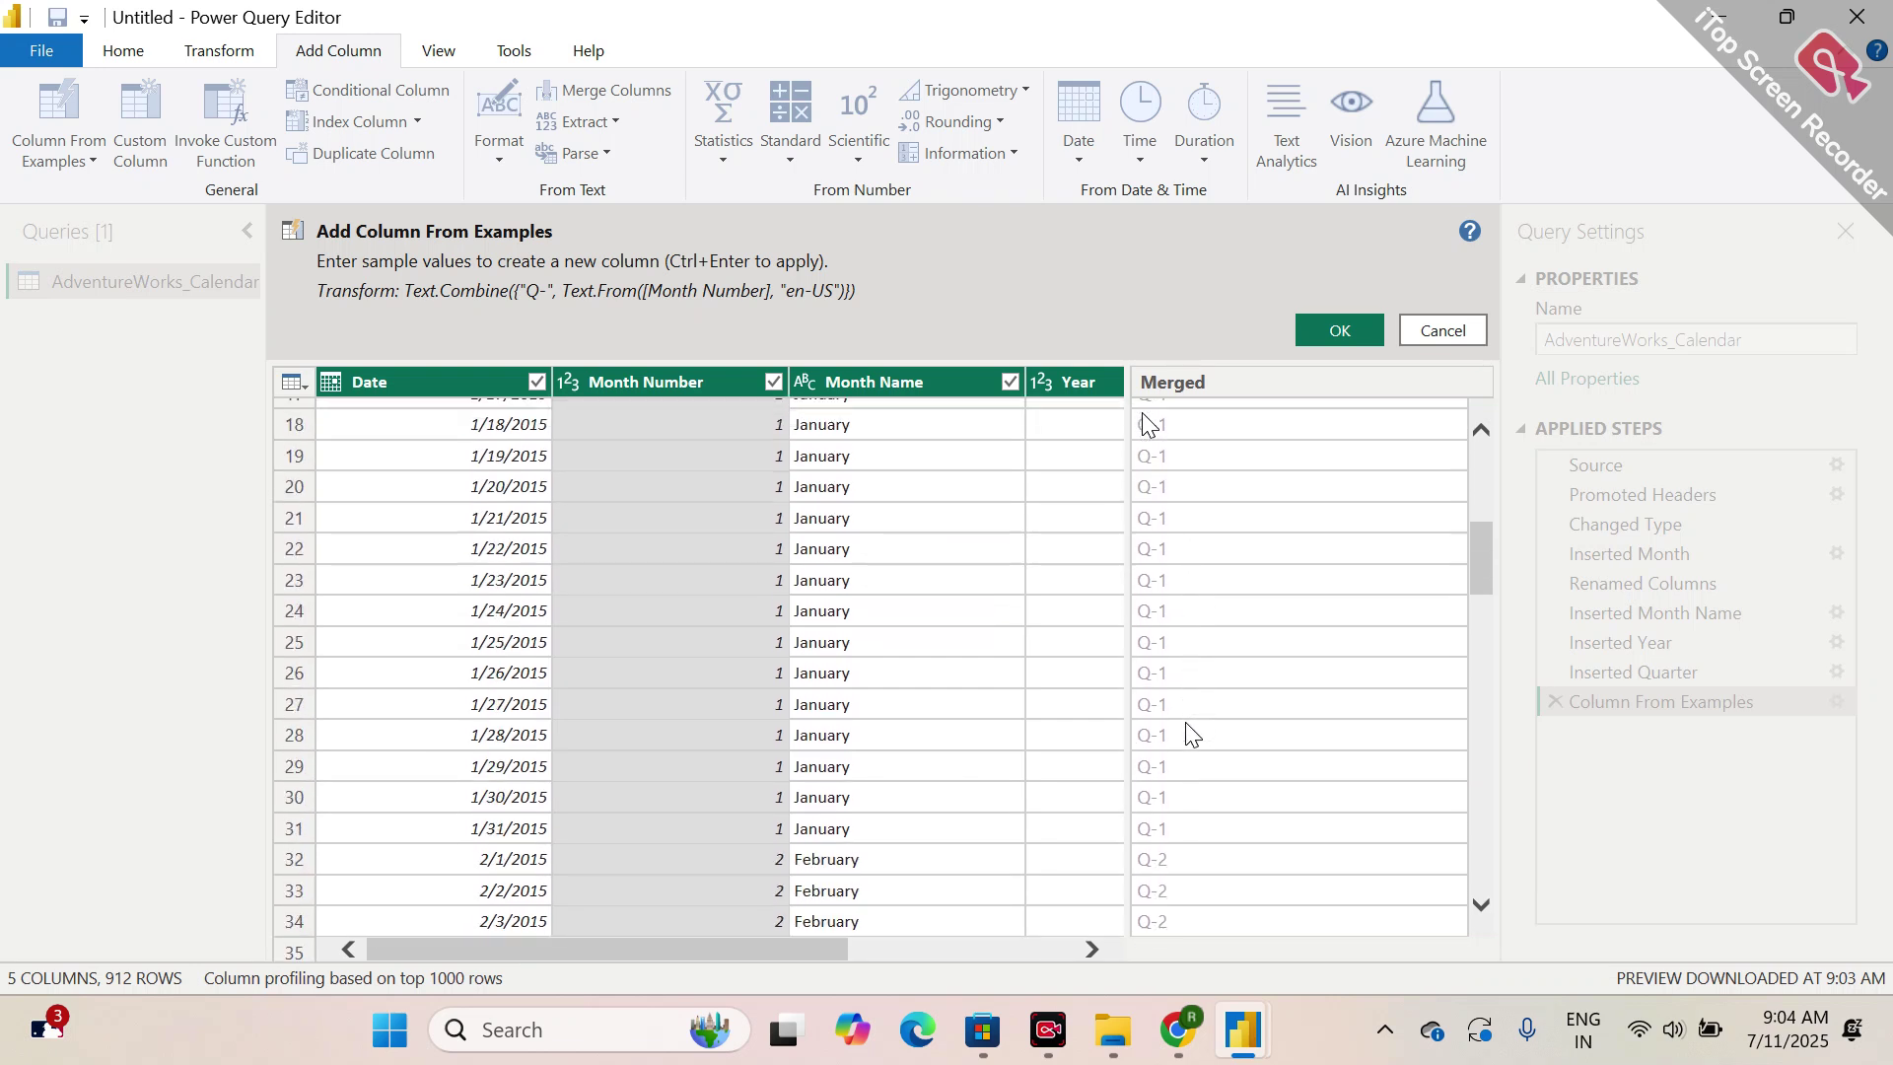
mouse_move(1141, 412)
mouse_down()
mouse_move(1161, 621)
mouse_move(1144, 718)
mouse_up()
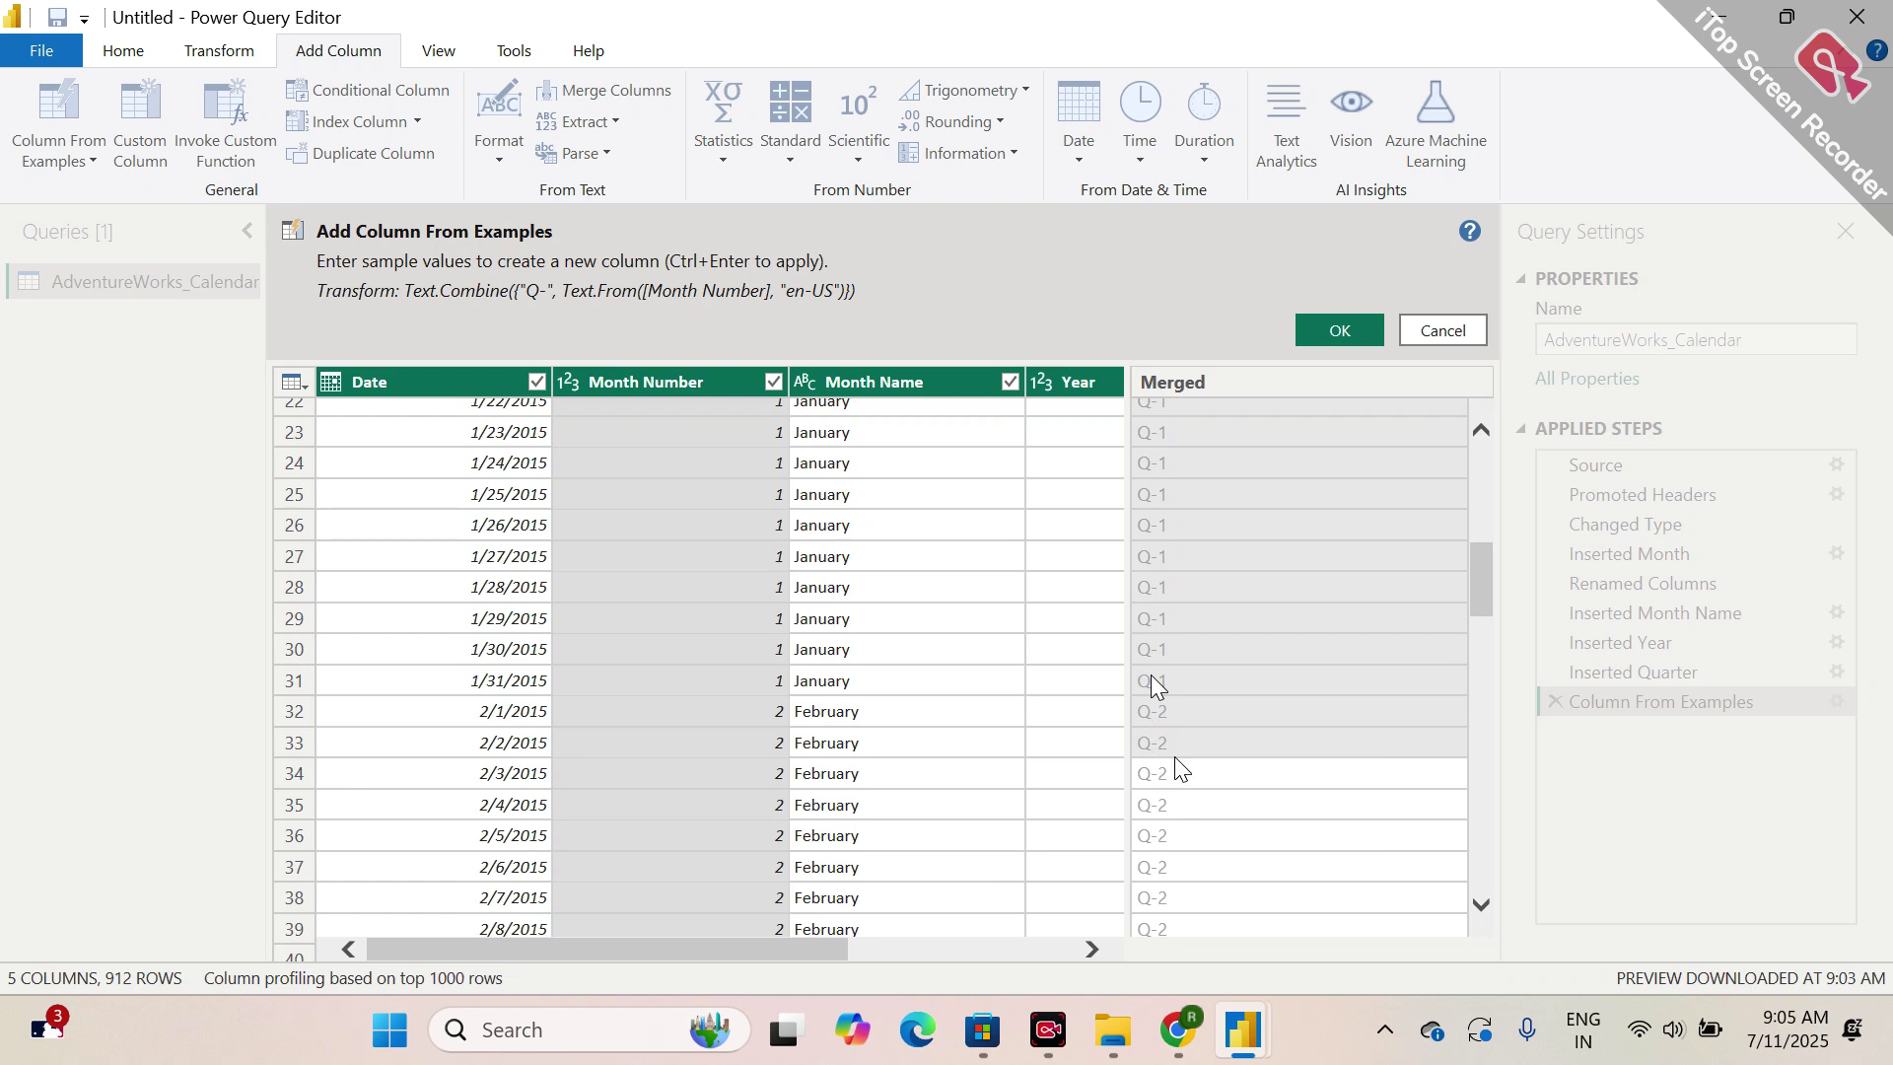
scroll(1173, 759, down, 3)
mouse_move(1170, 382)
mouse_down()
mouse_move(1194, 747)
mouse_move(741, 791)
mouse_move(929, 760)
mouse_move(1159, 769)
mouse_up()
scroll(1195, 749, down, 10)
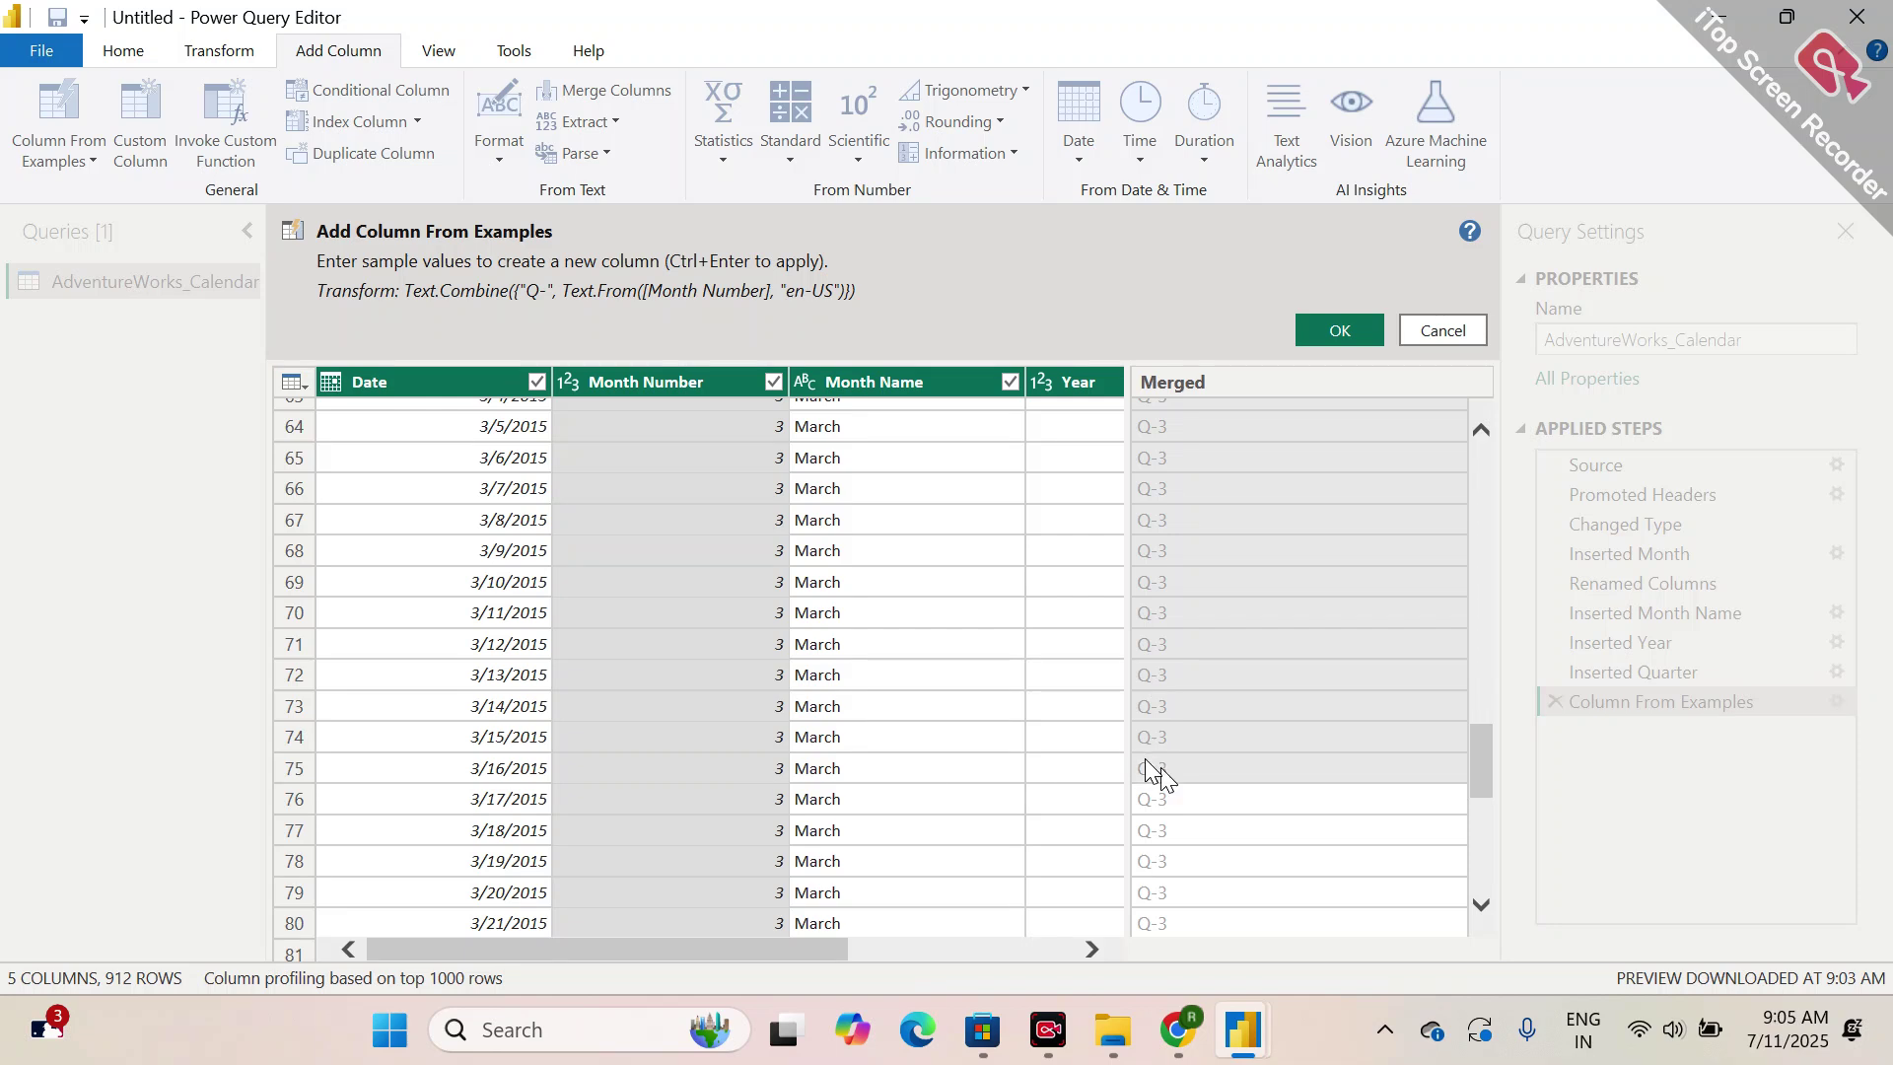
scroll(1147, 761, down, 7)
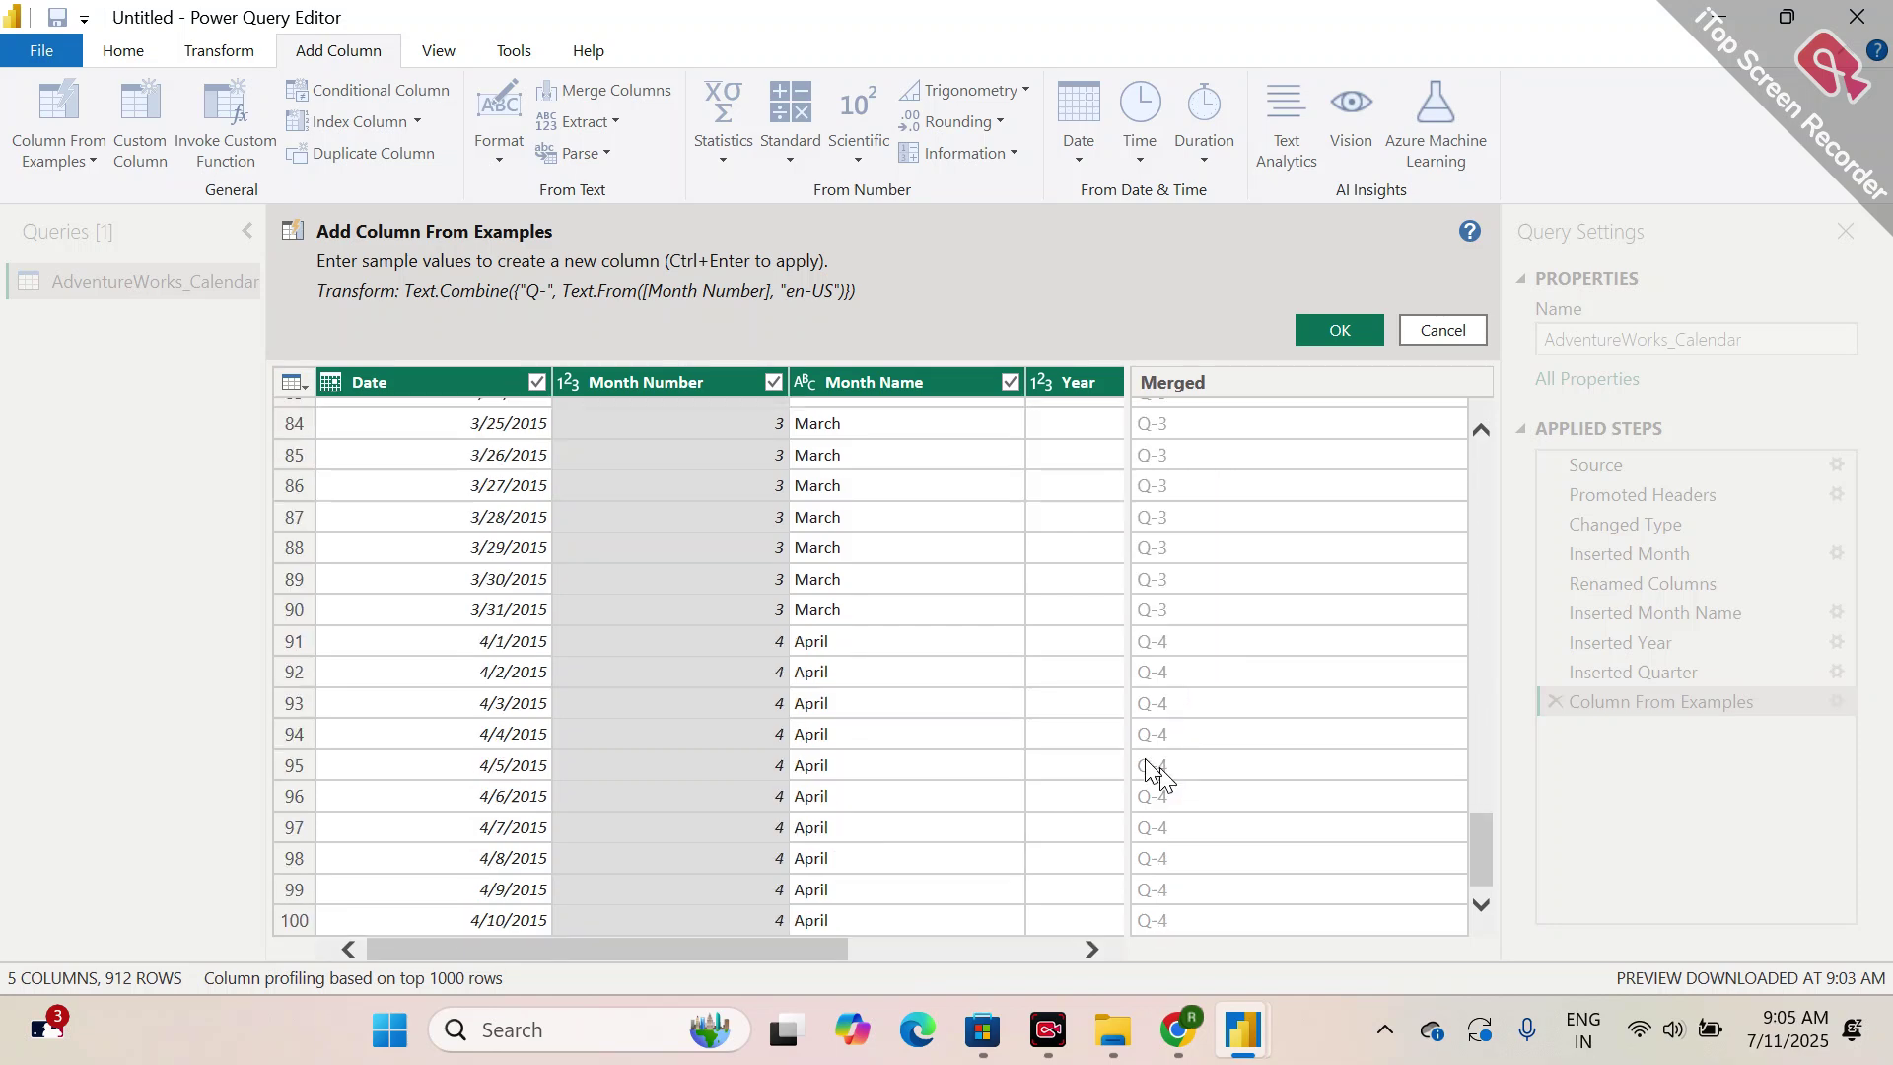
mouse_move(1160, 769)
mouse_down()
mouse_move(1158, 645)
mouse_move(1159, 873)
mouse_move(726, 803)
mouse_move(760, 660)
mouse_move(1142, 645)
mouse_move(764, 675)
mouse_move(1144, 705)
mouse_move(1205, 687)
mouse_up()
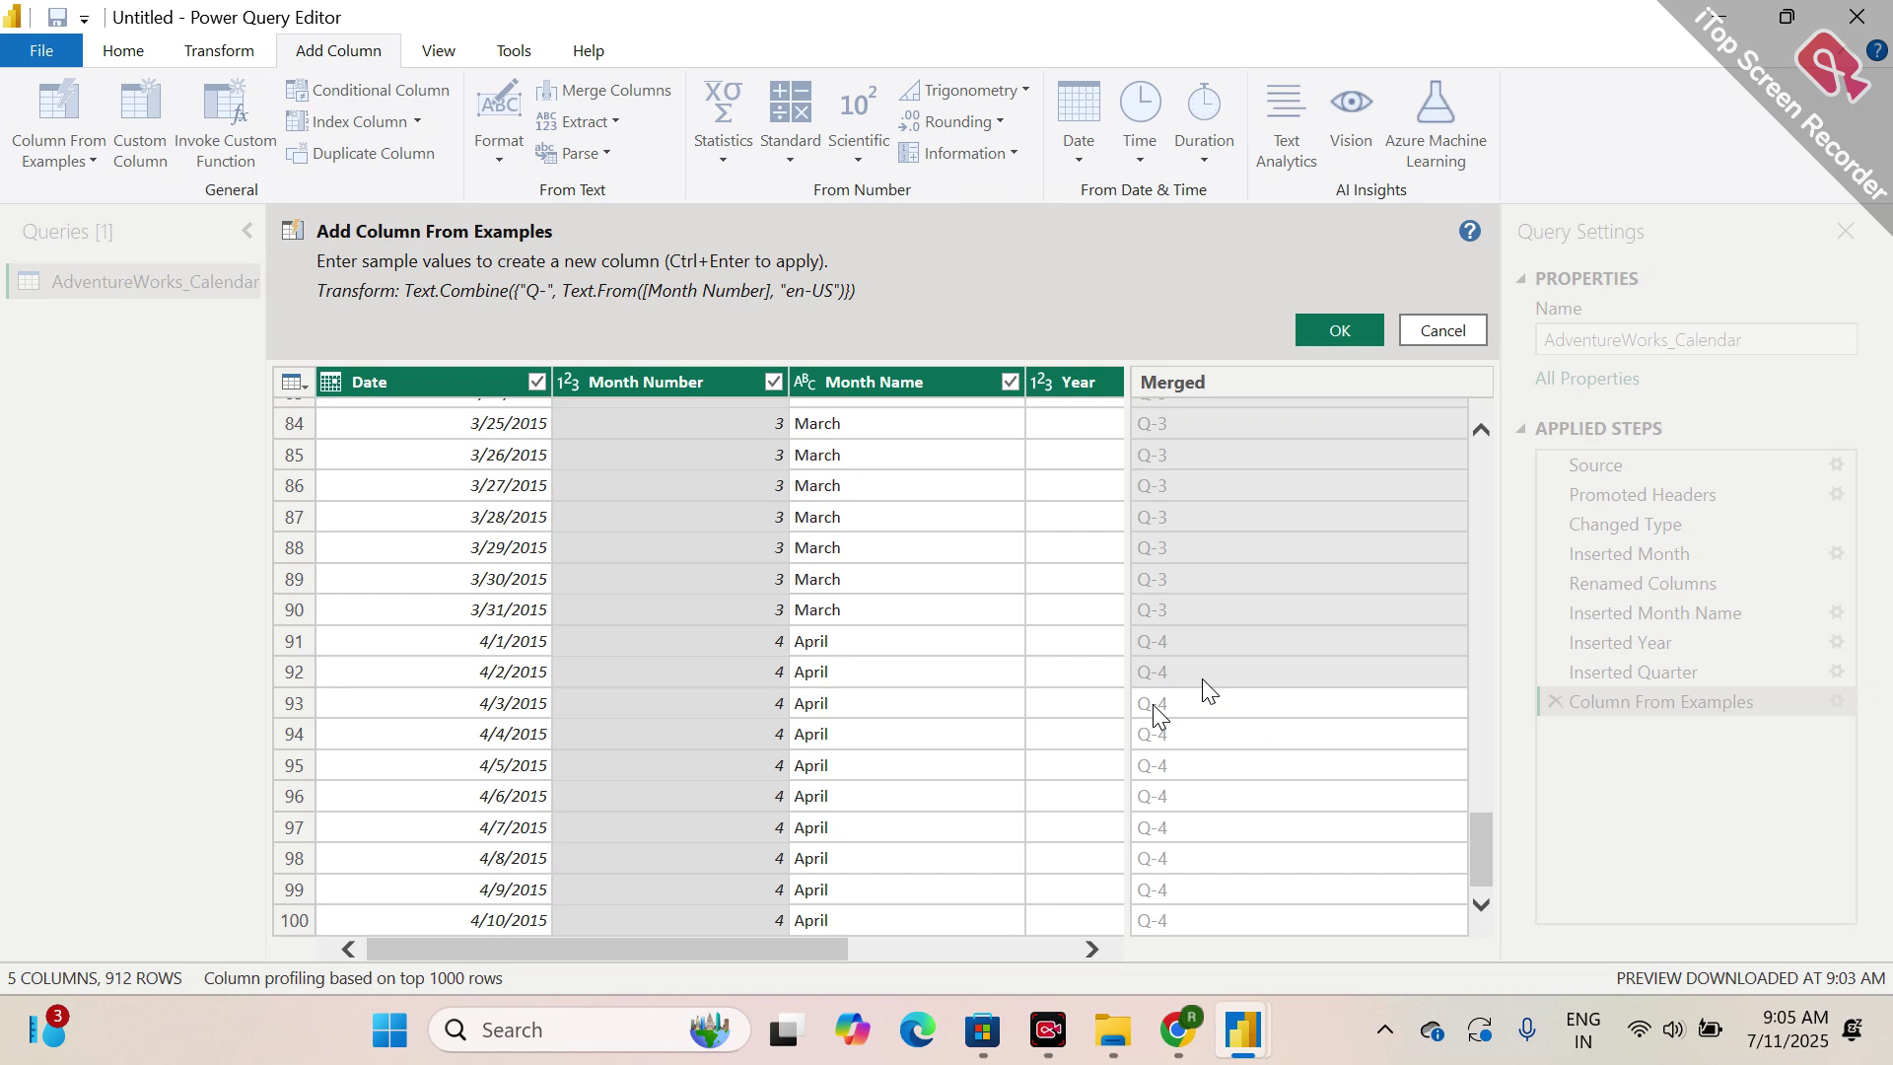
- Exclude Month Number from the example's source columns and create the Q- prefixed column, checking its values against the Quarter column
click(774, 382)
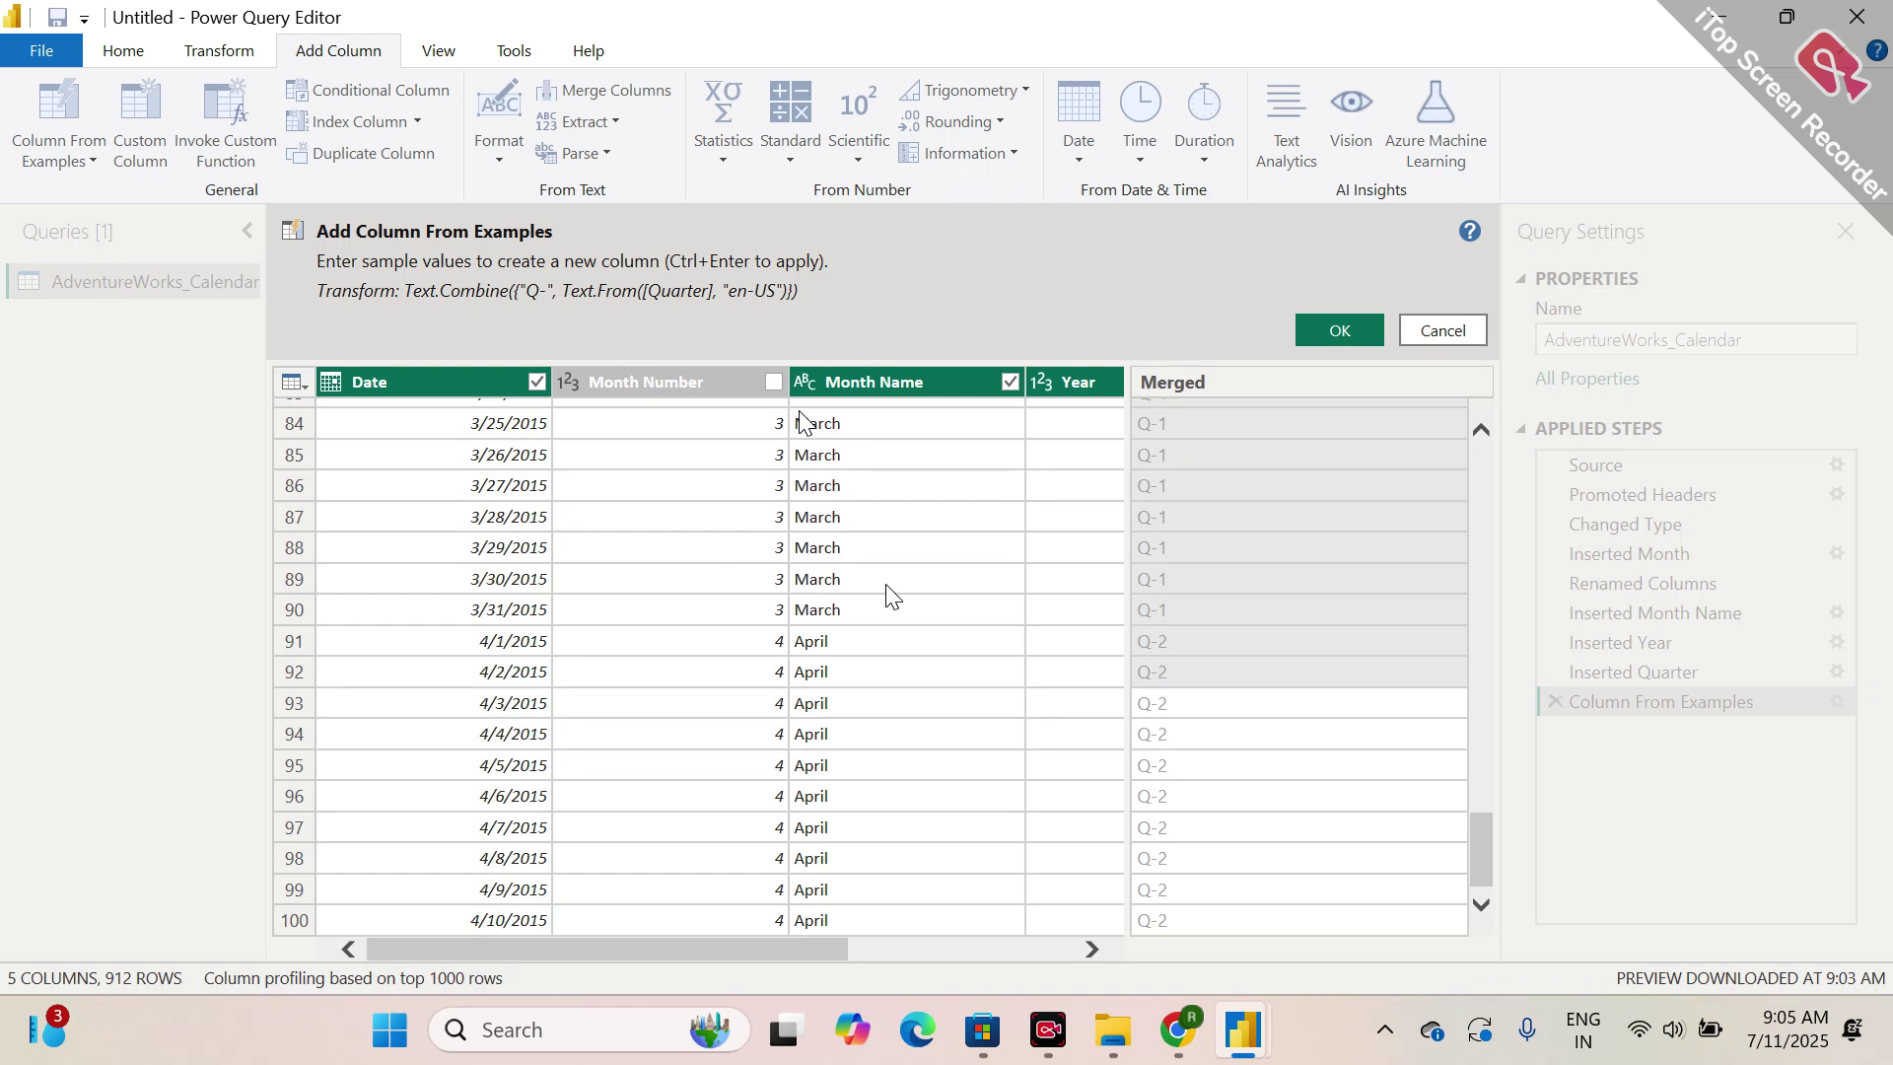
scroll(941, 601, right, 3)
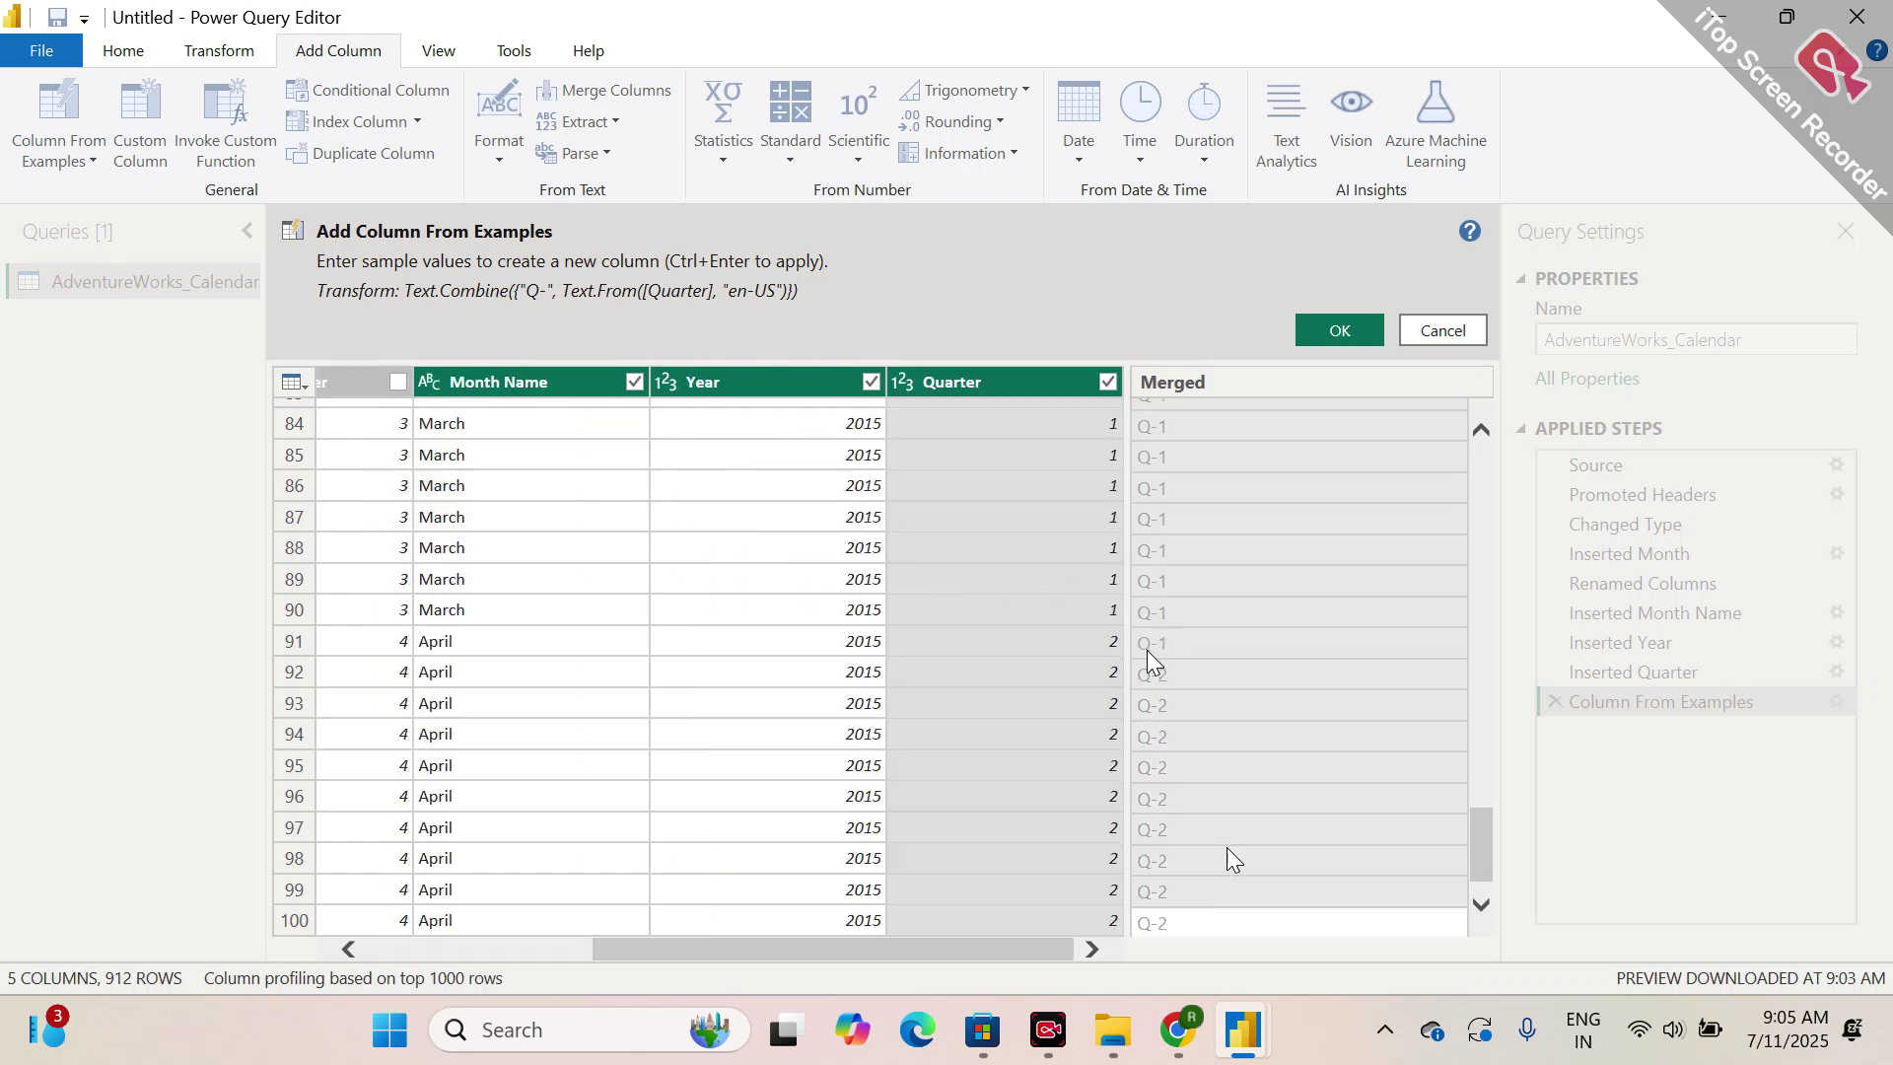
scroll(1229, 853, up, 1)
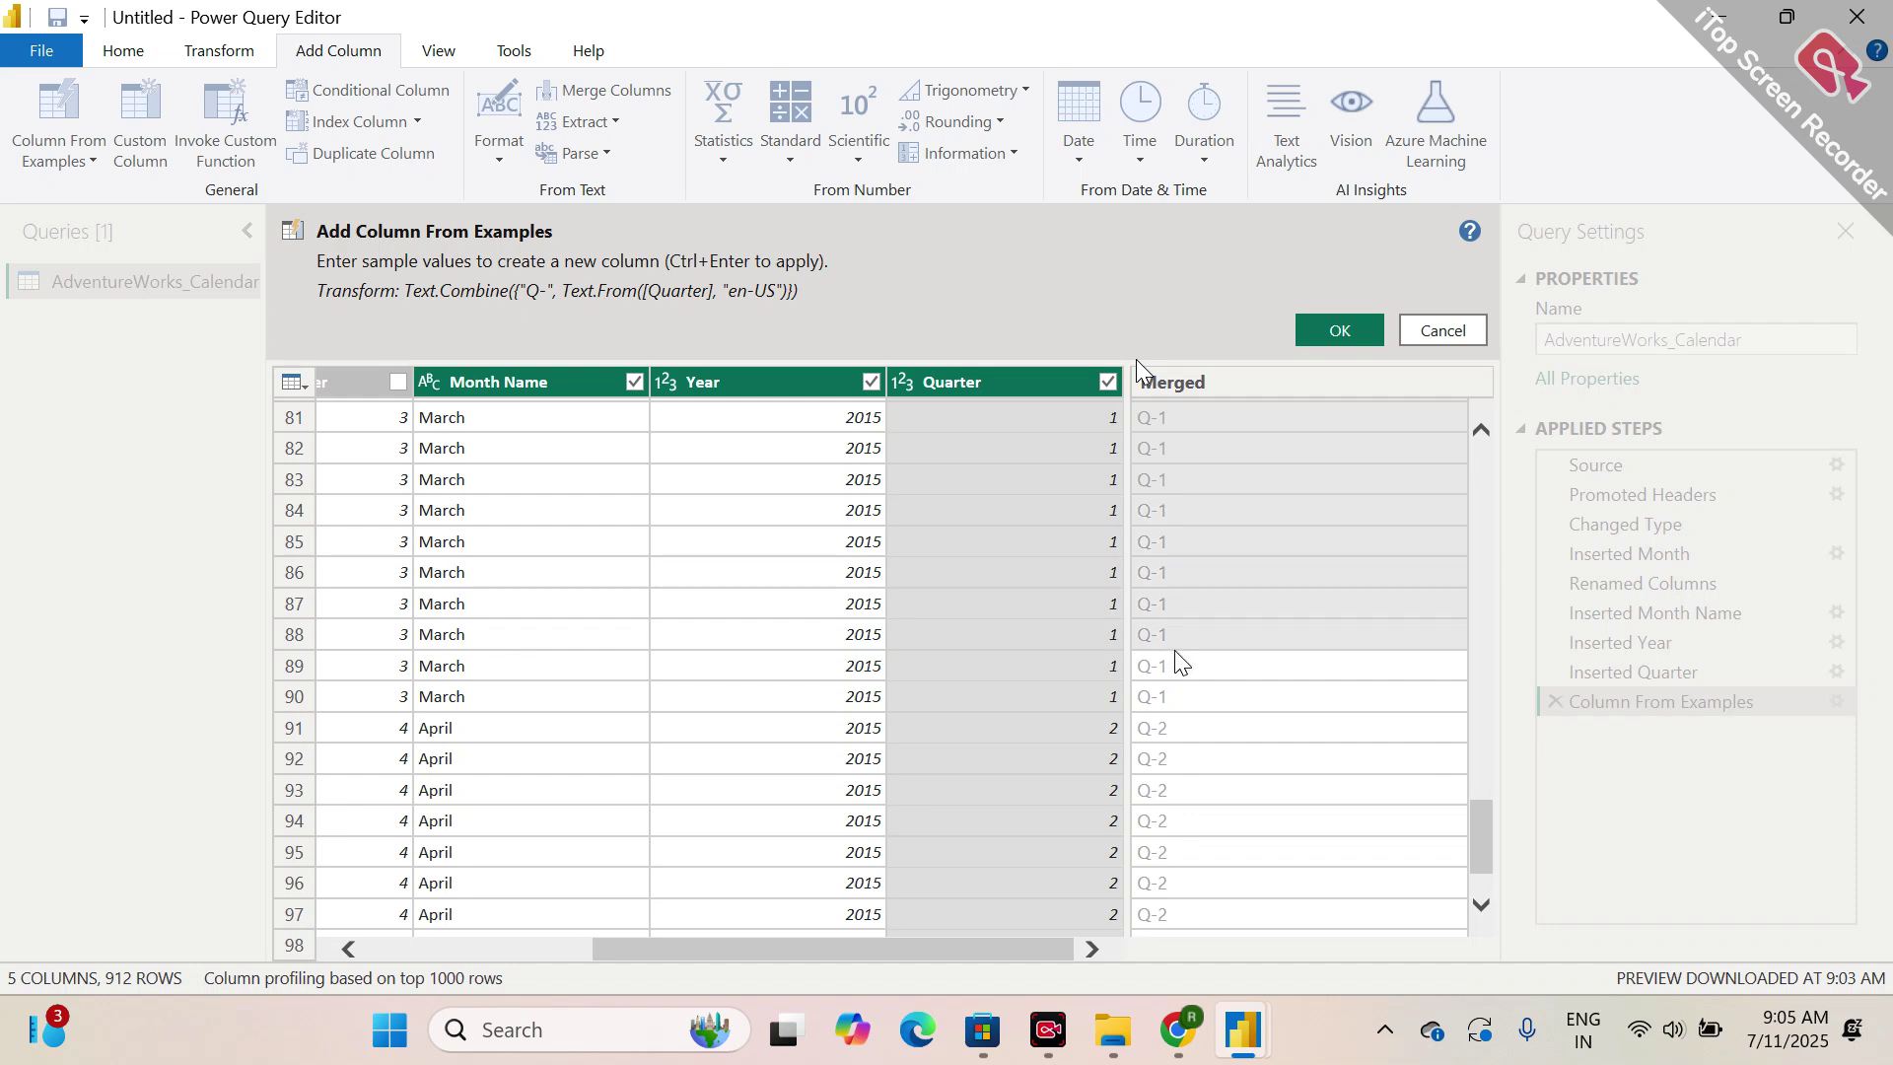
click(1148, 729)
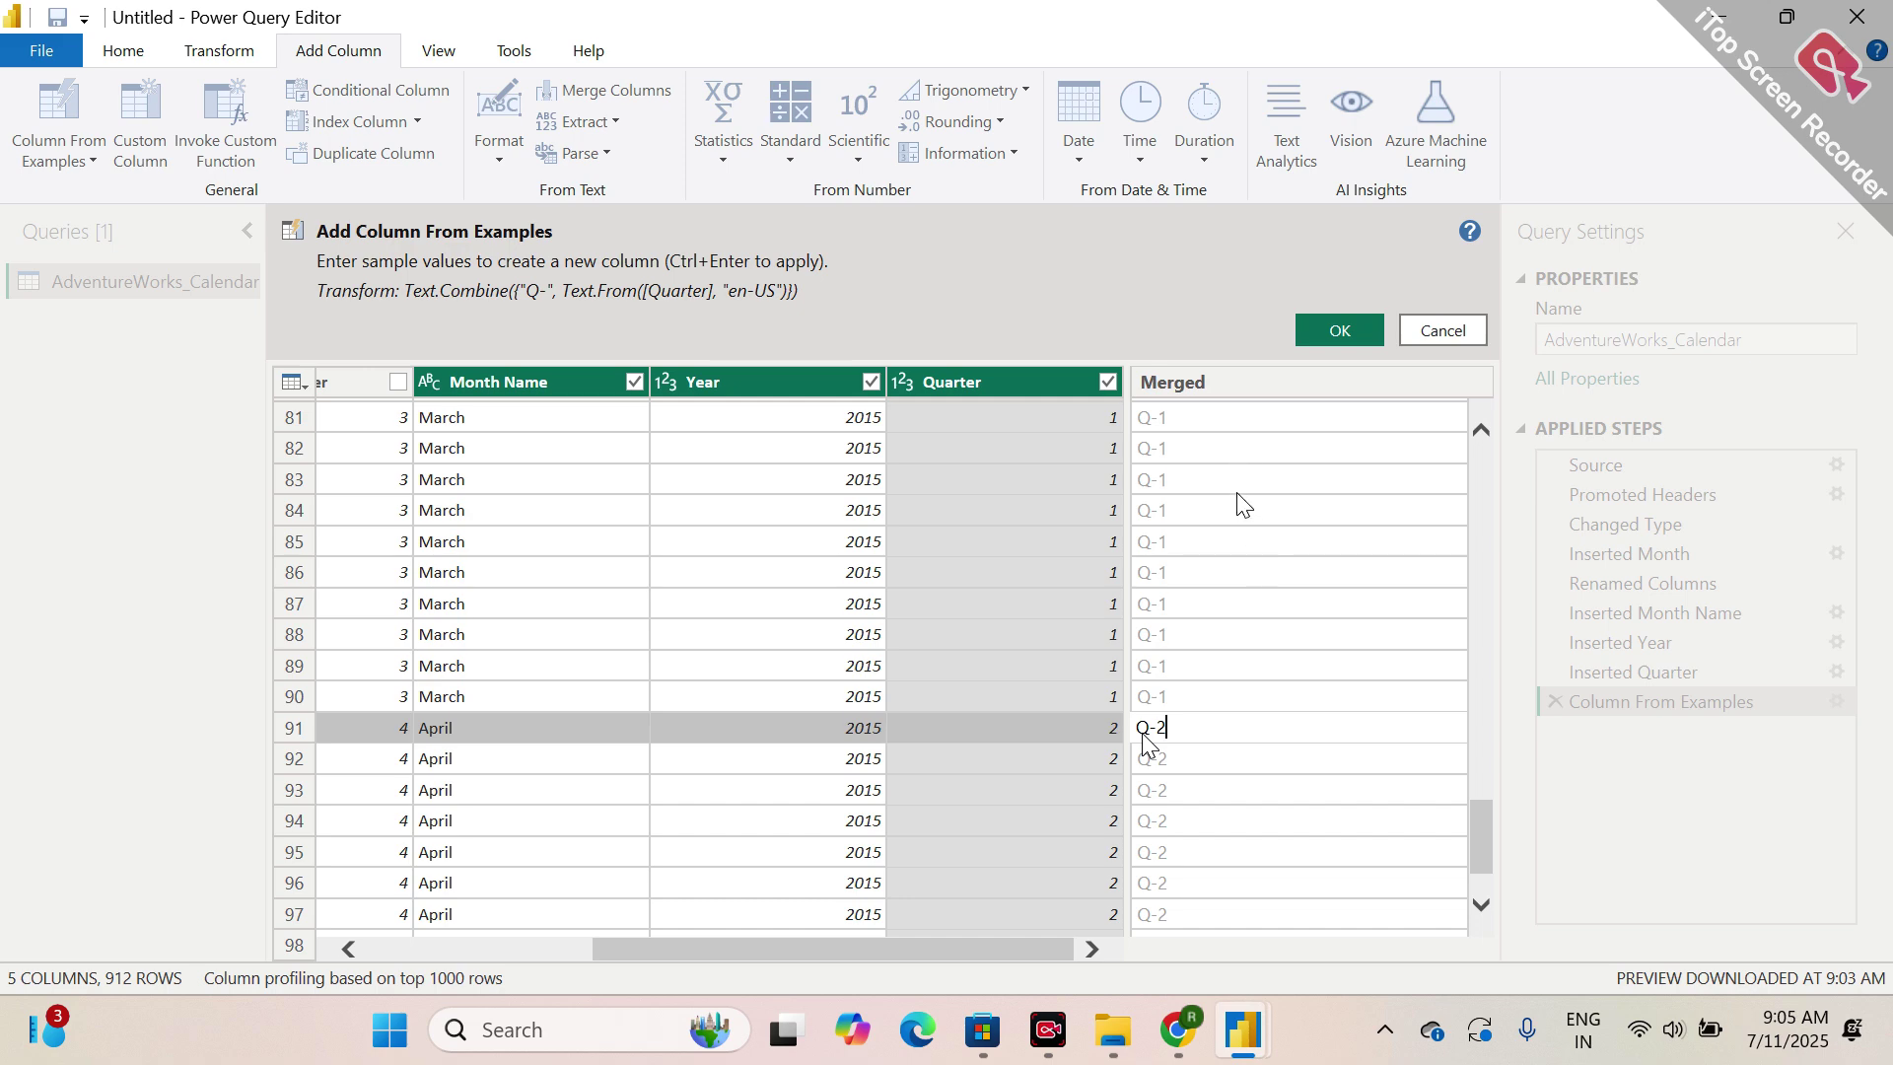
click(1340, 331)
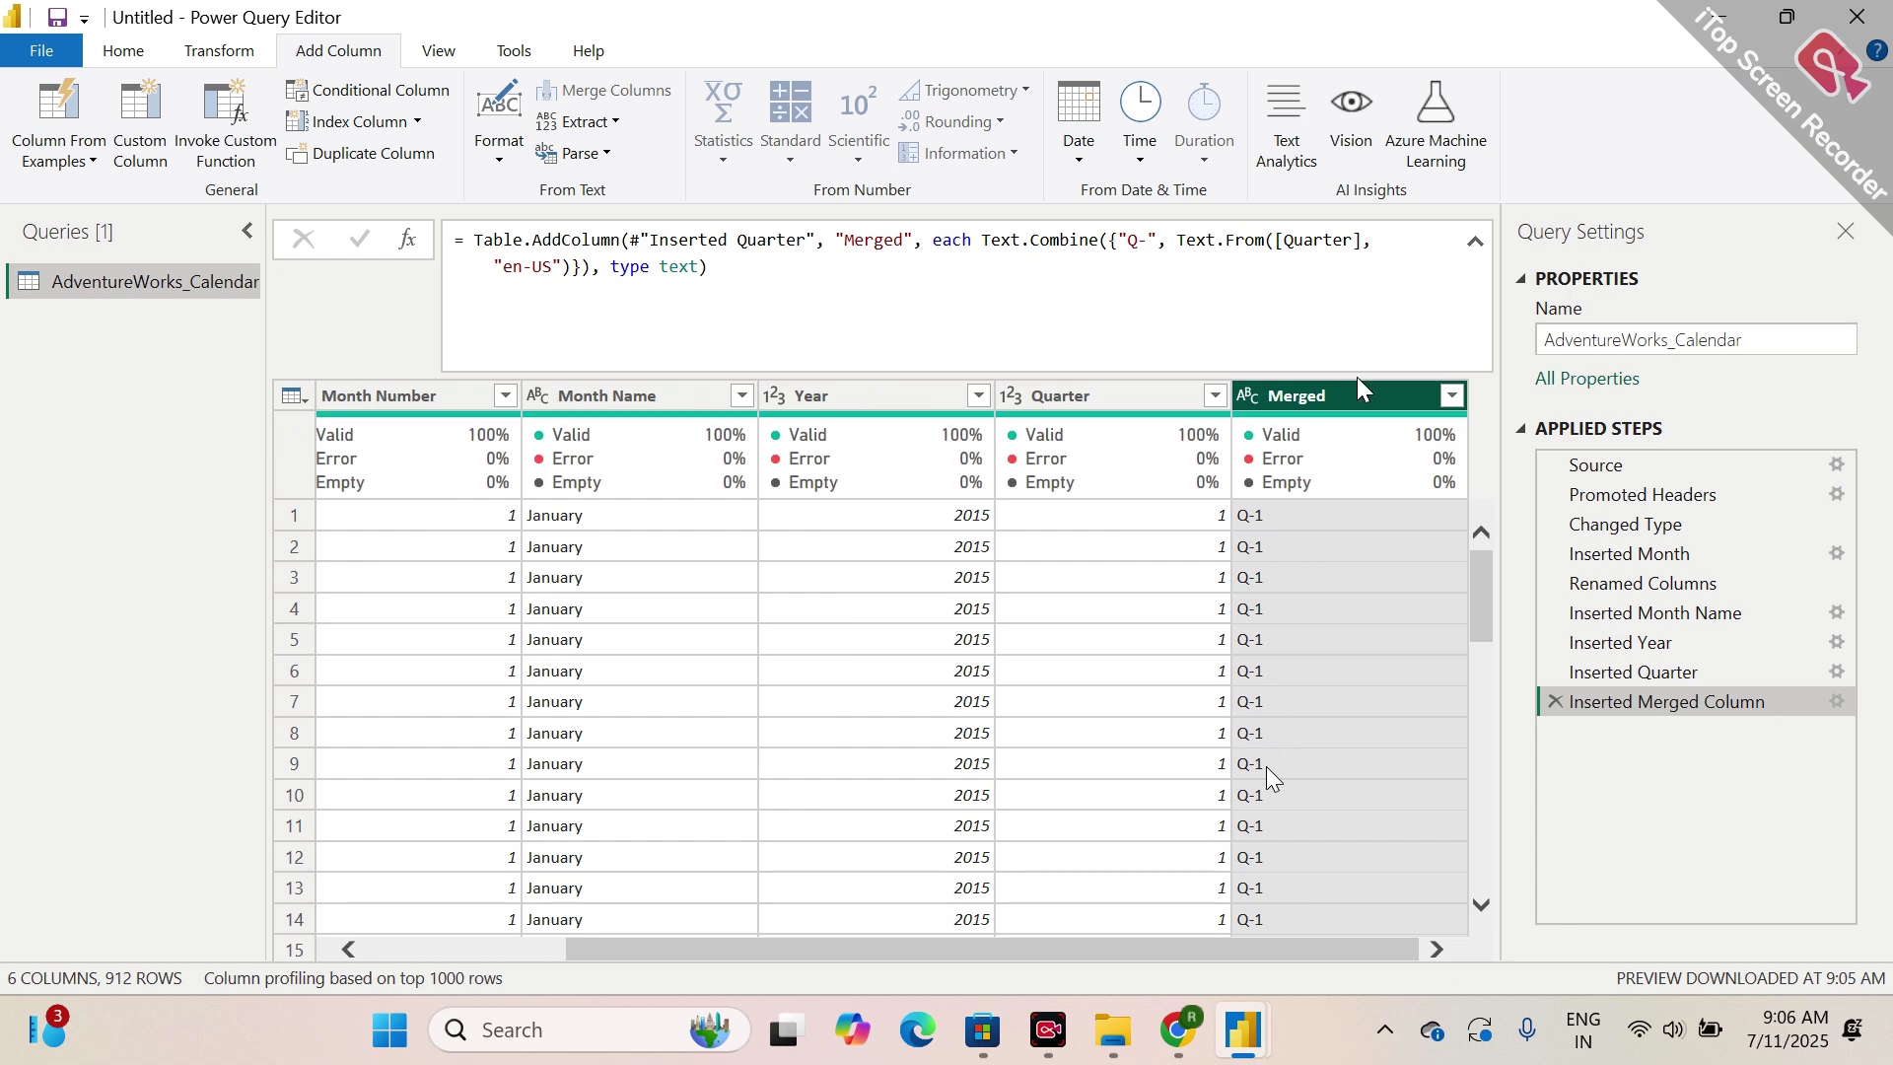
scroll(1272, 749, down, 5)
scroll(1297, 734, down, 5)
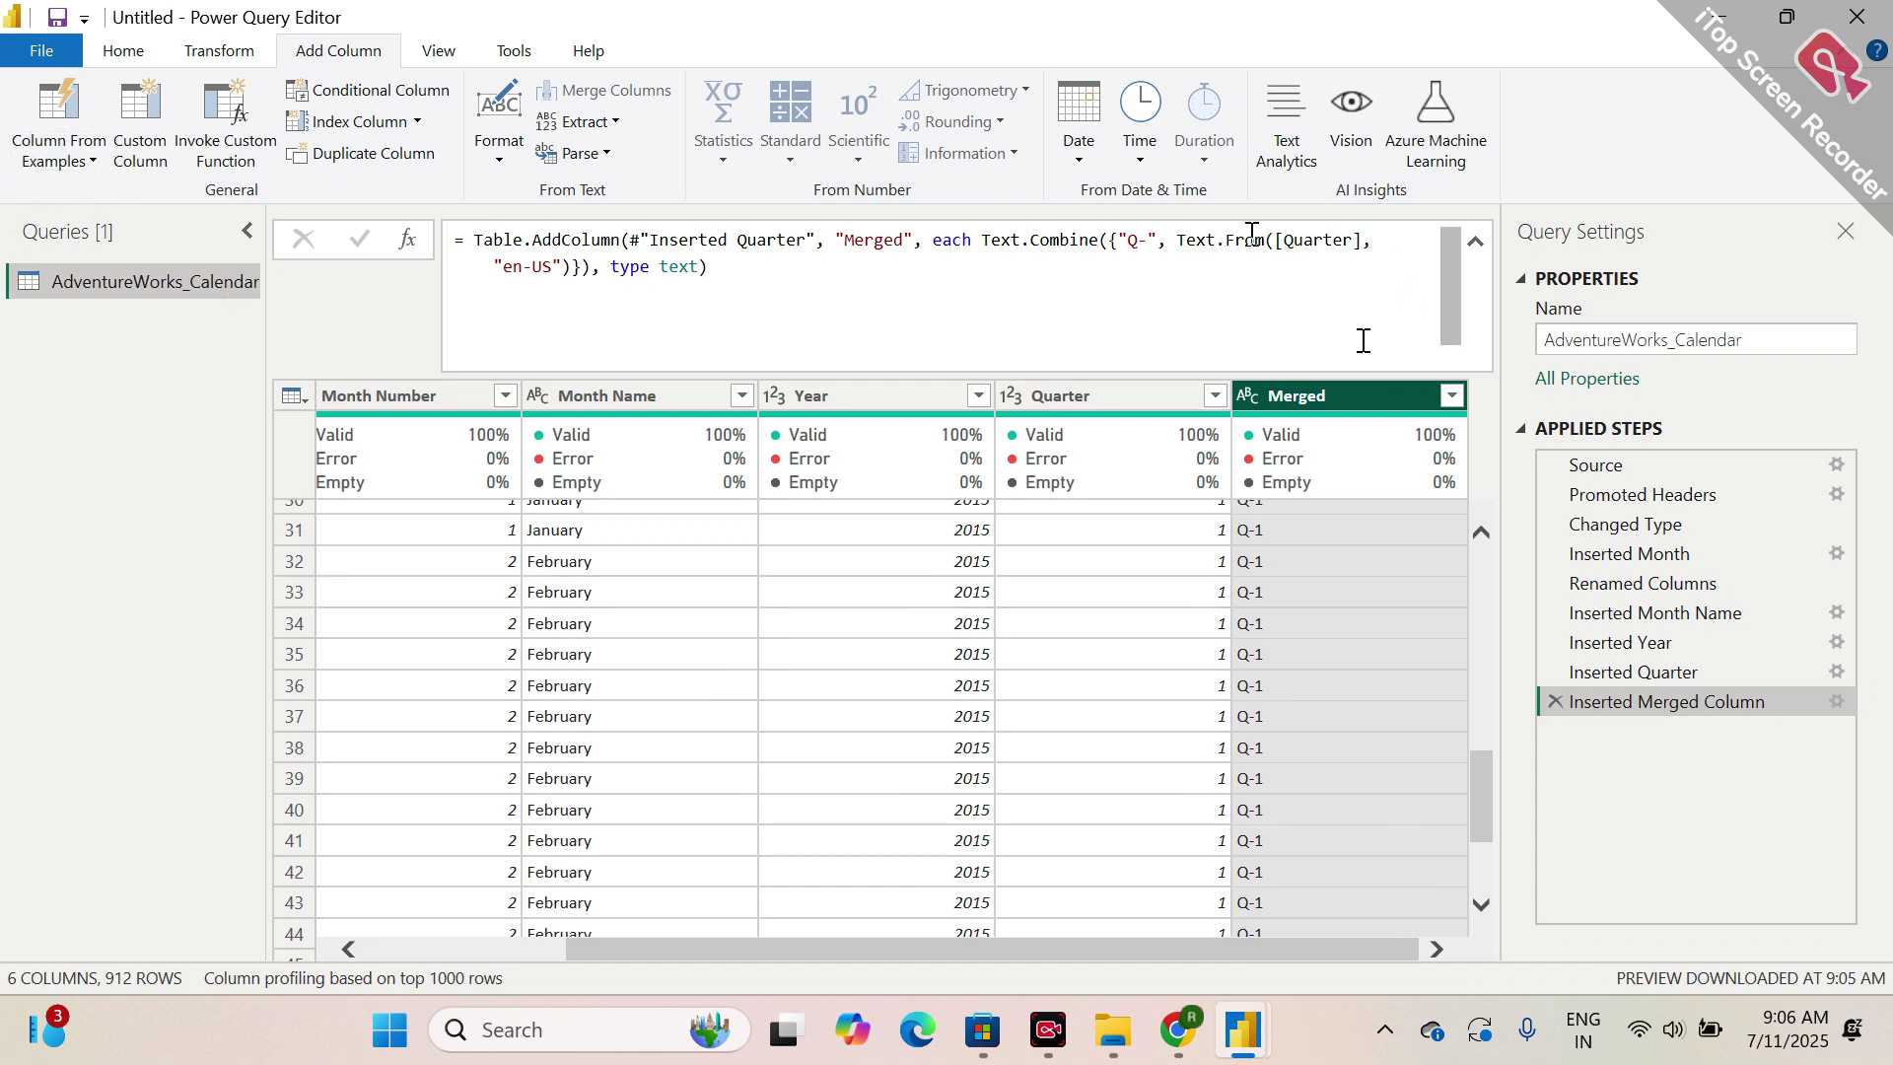
- Rename the Merged column as Qtr Name and select the Date column
double_click(1337, 404)
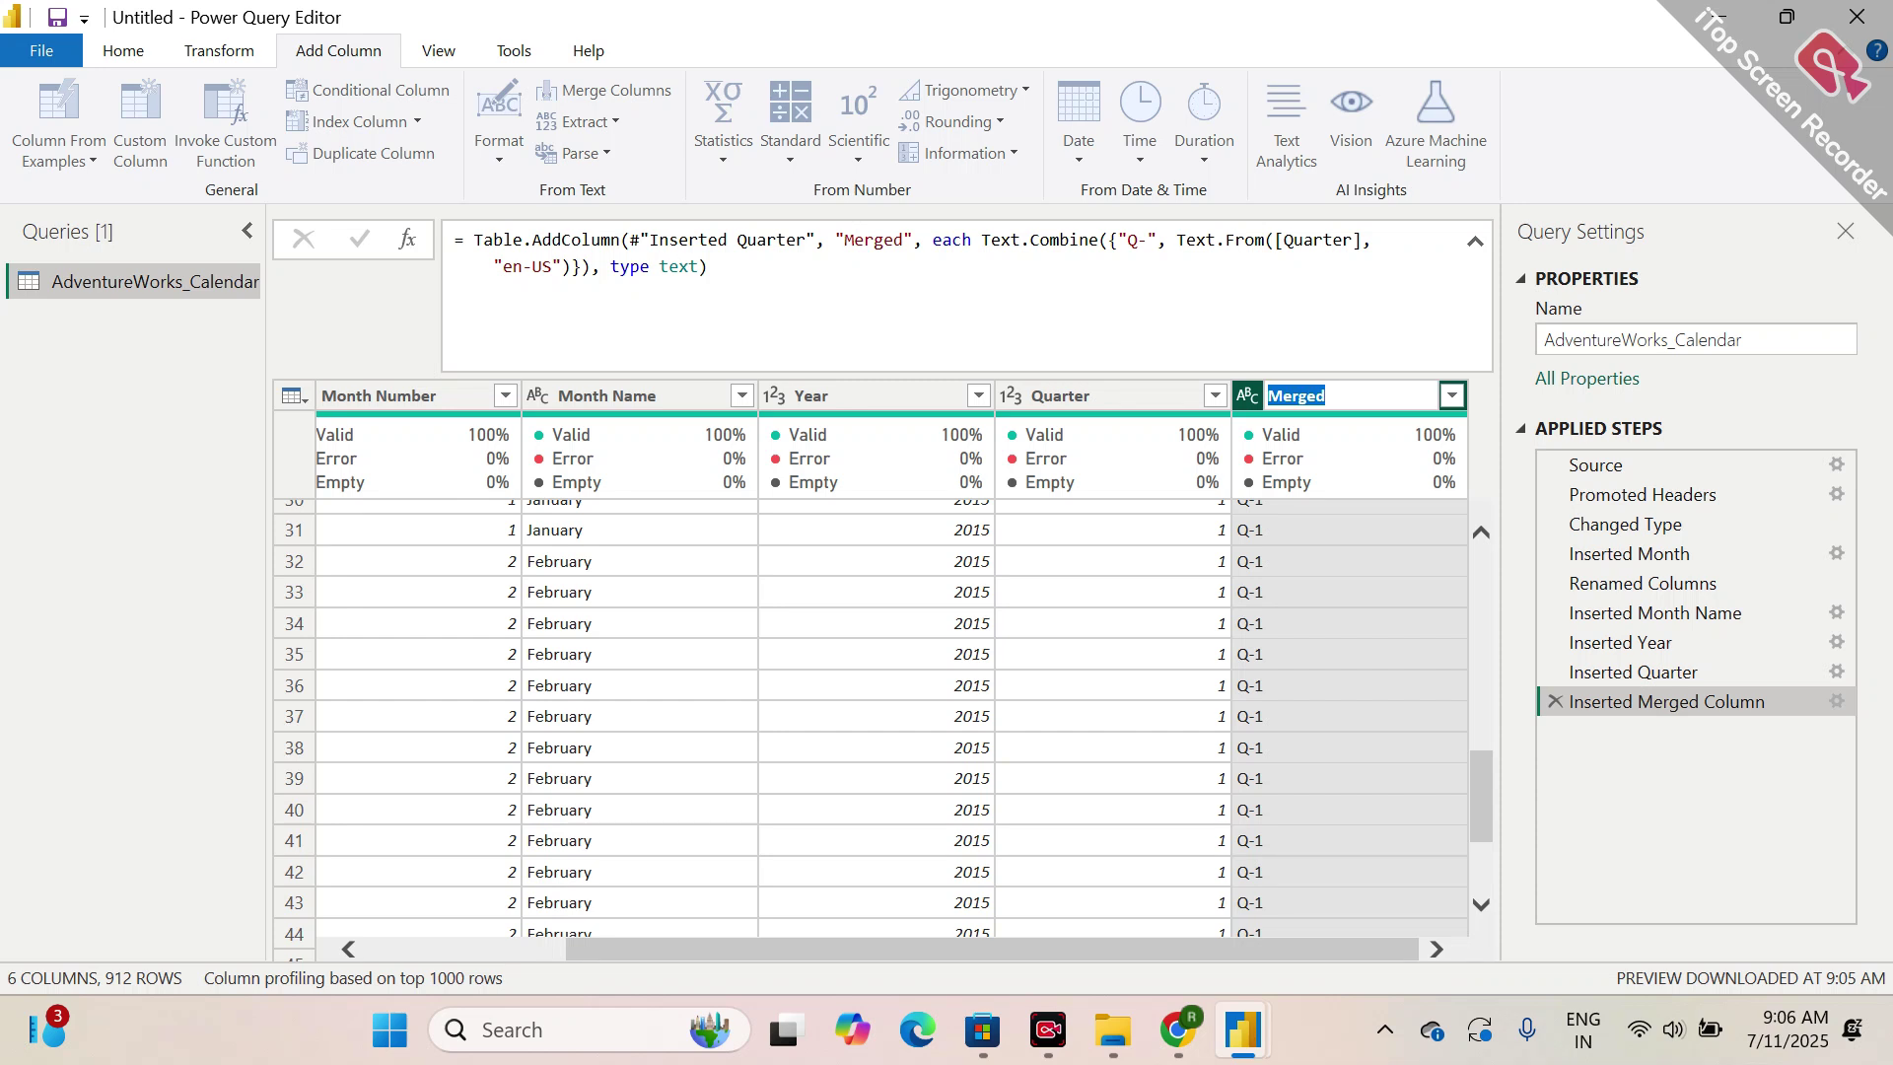
key(BackSpace)
text(Qtr Name)
key(Return)
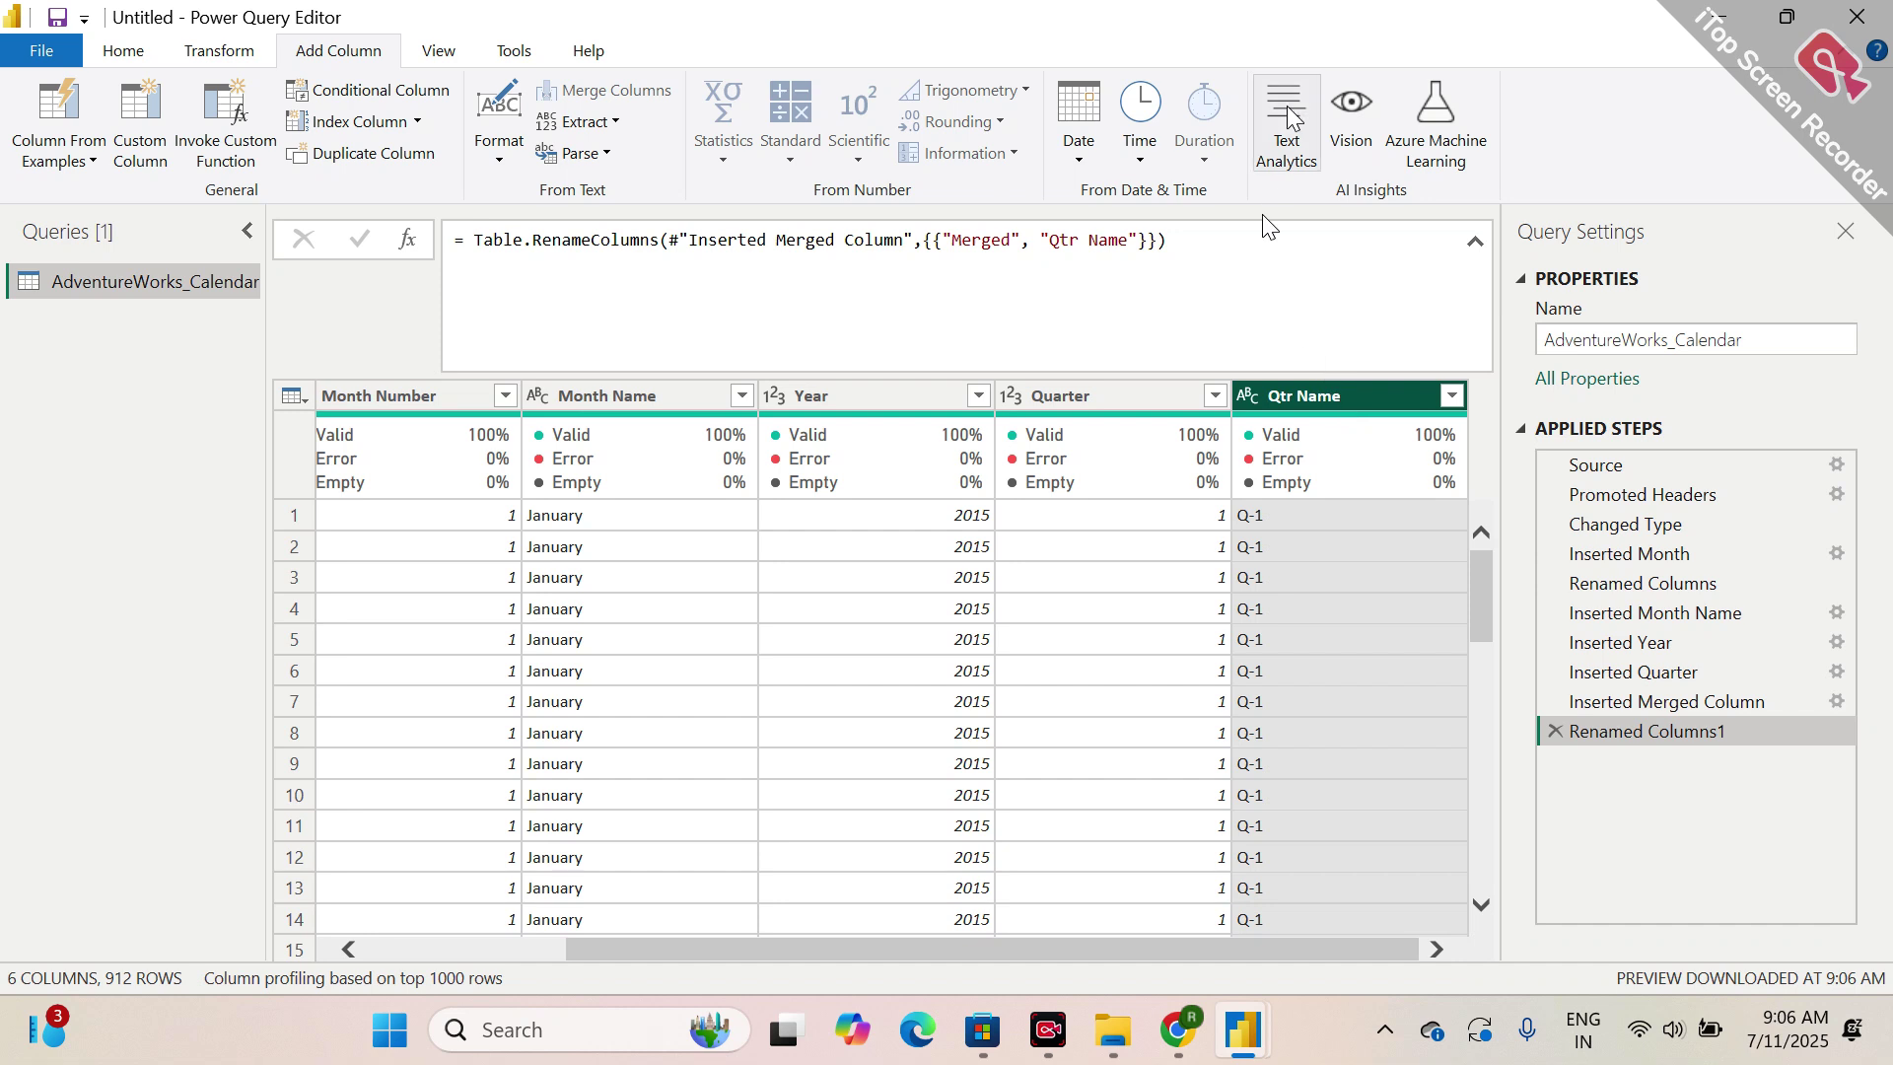
scroll(937, 645, left, 2)
click(404, 404)
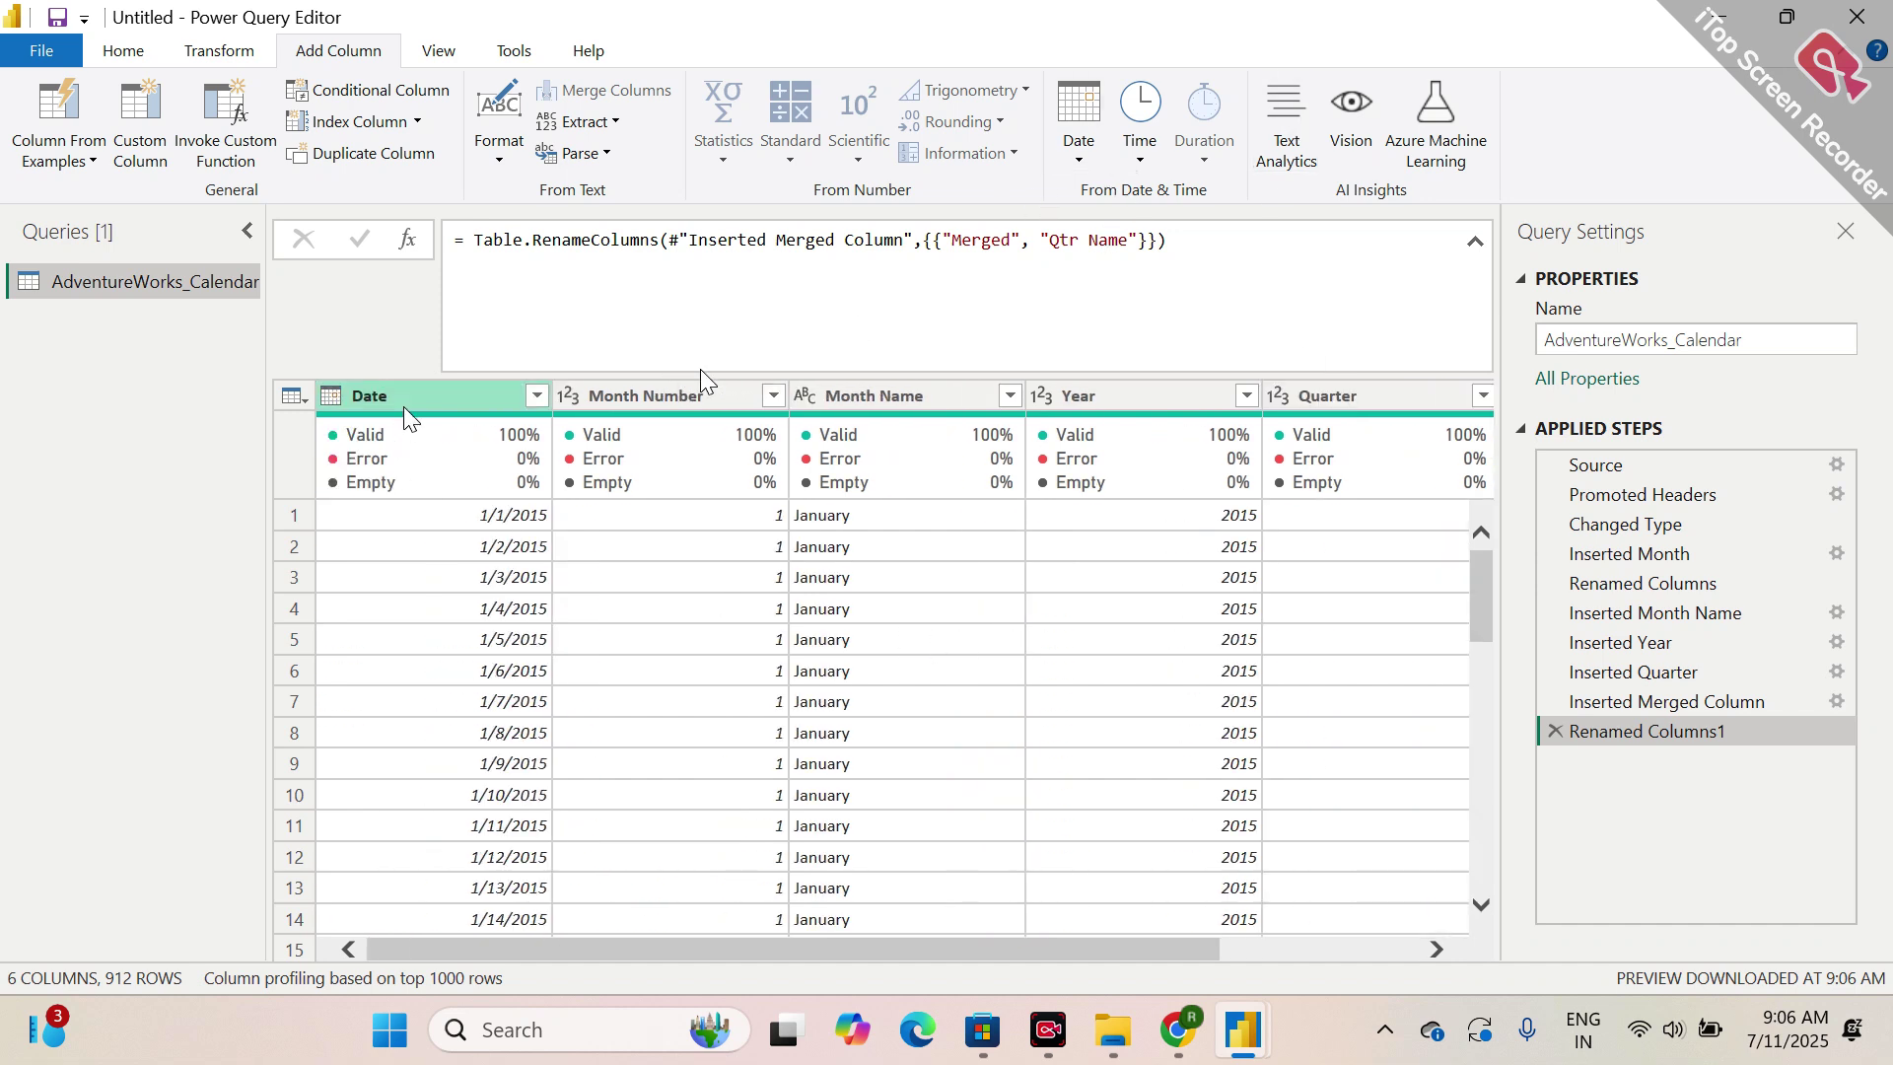
- Add a Start of Month column derived from the Date column
click(1082, 145)
mouse_move(1212, 322)
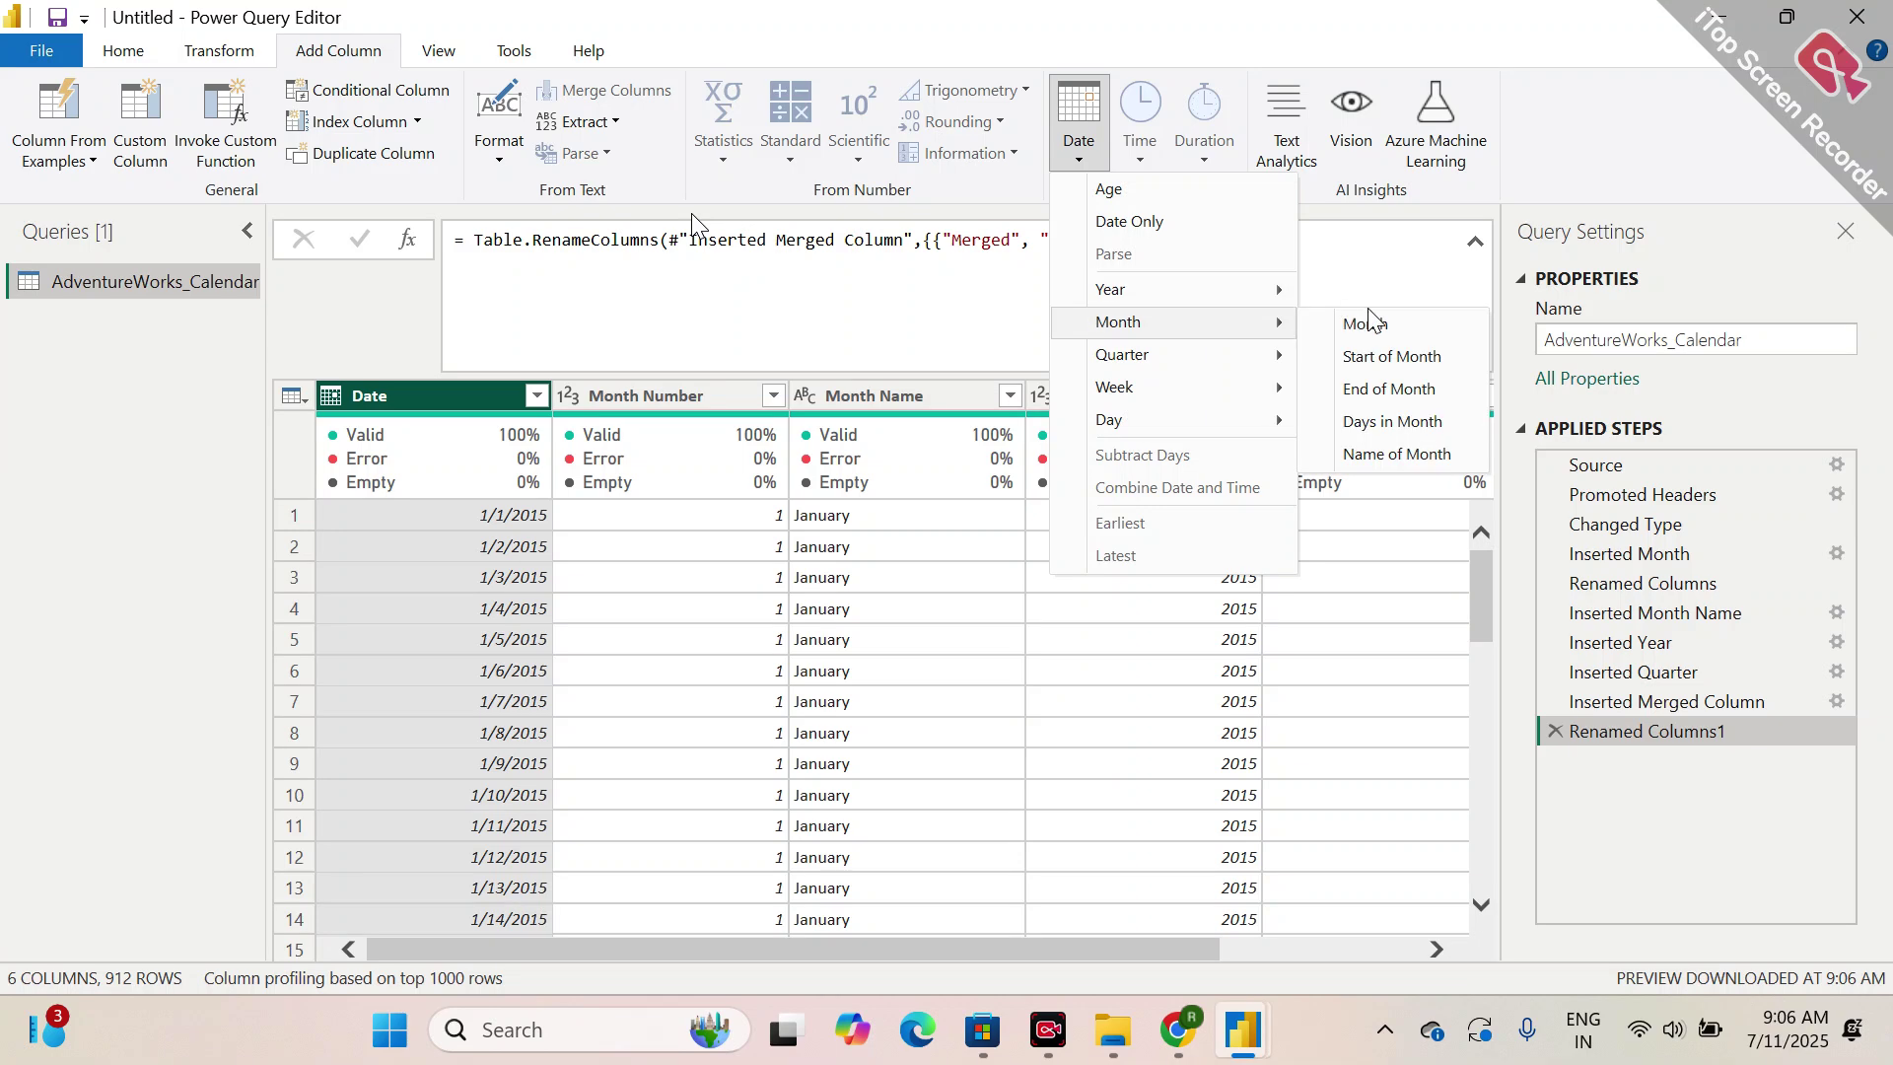
click(1391, 356)
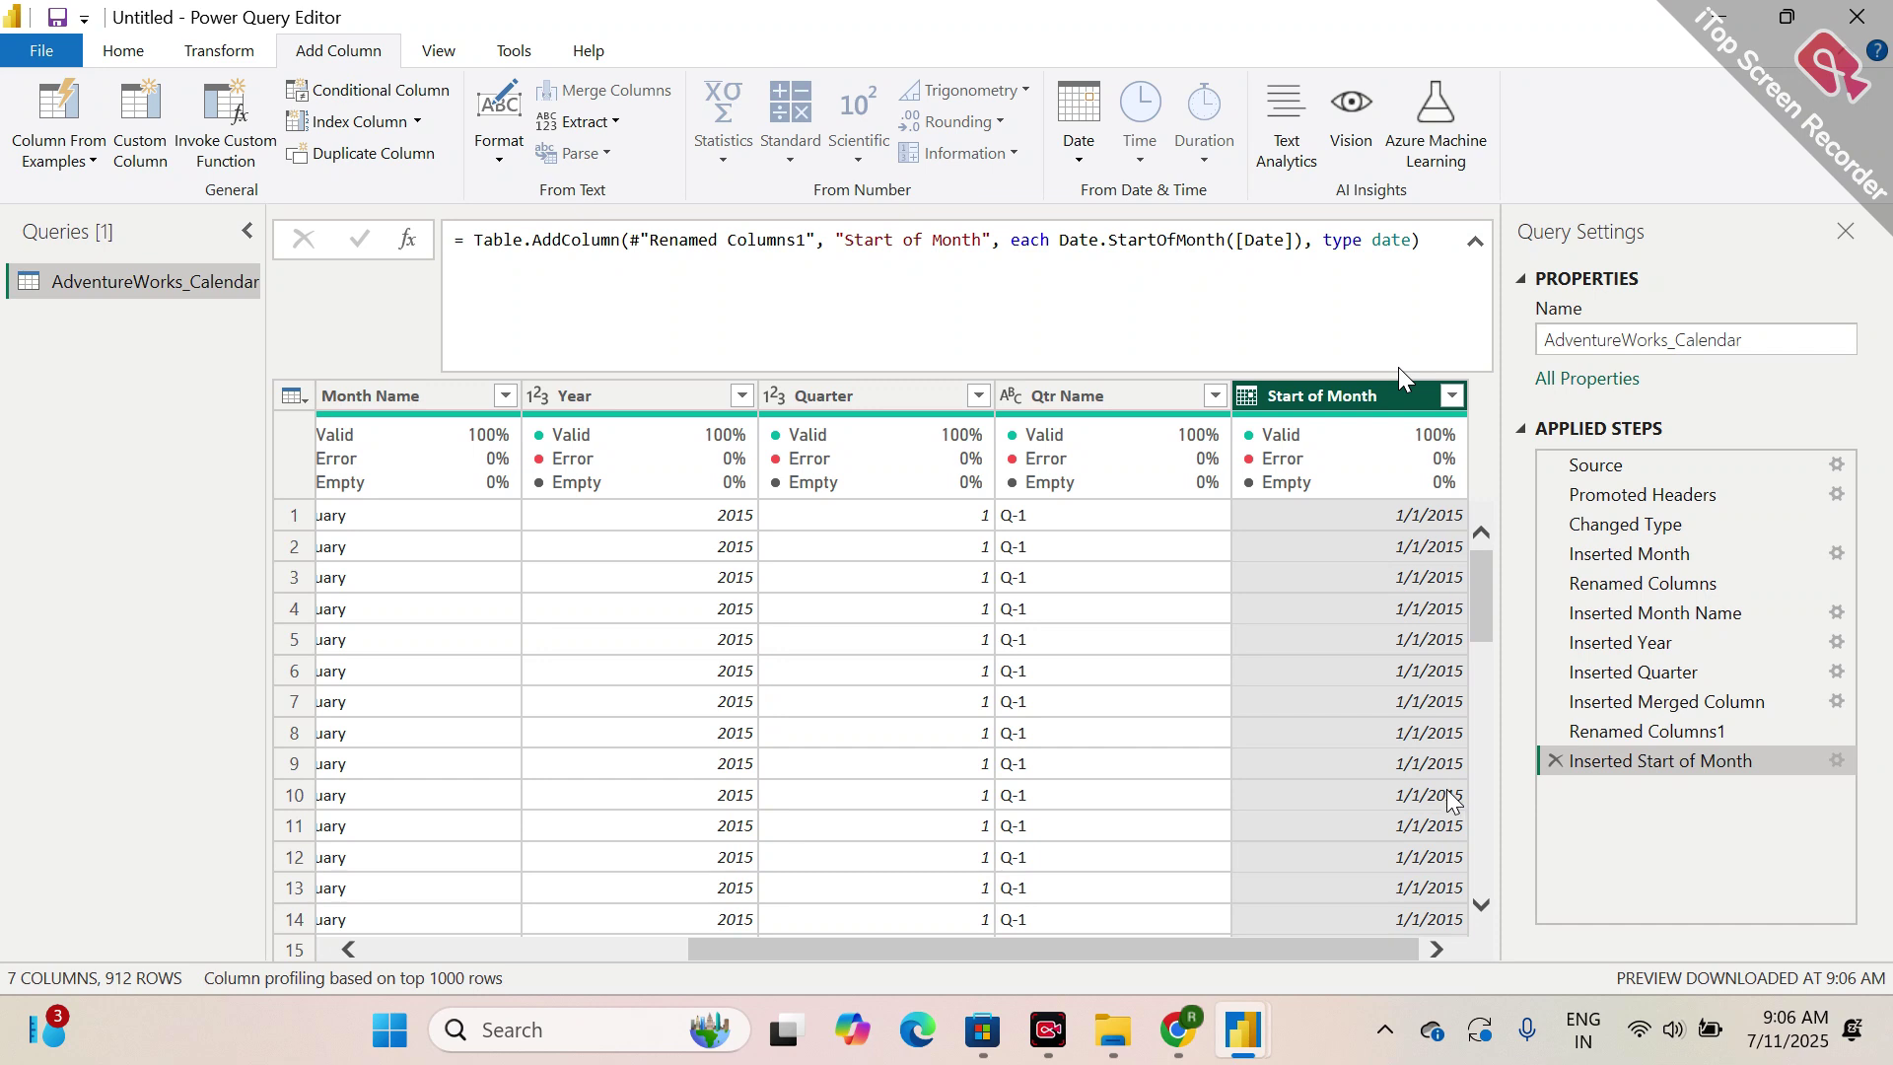
- Compare the Start of Month values with the Date and Month Name columns across the January and February rows
scroll(1451, 800, down, 6)
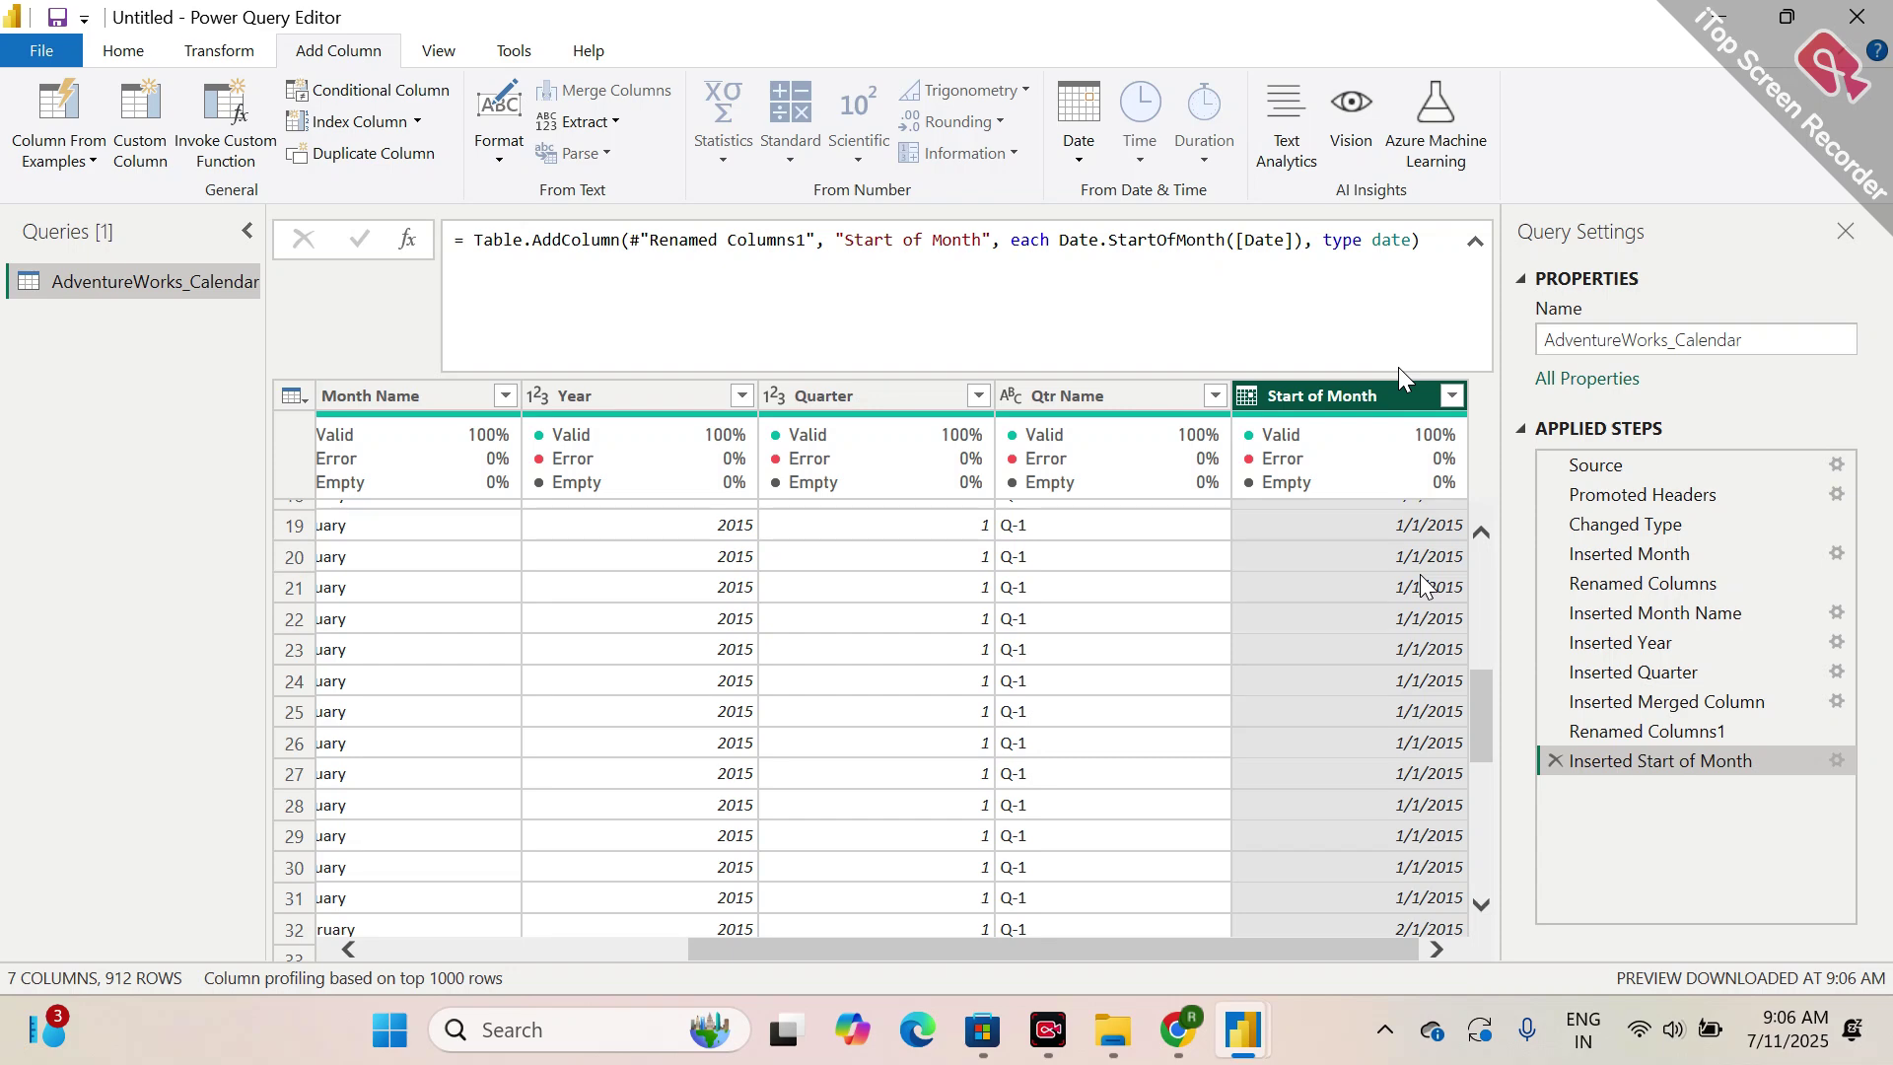
scroll(1392, 662, down, 2)
scroll(1391, 658, down, 3)
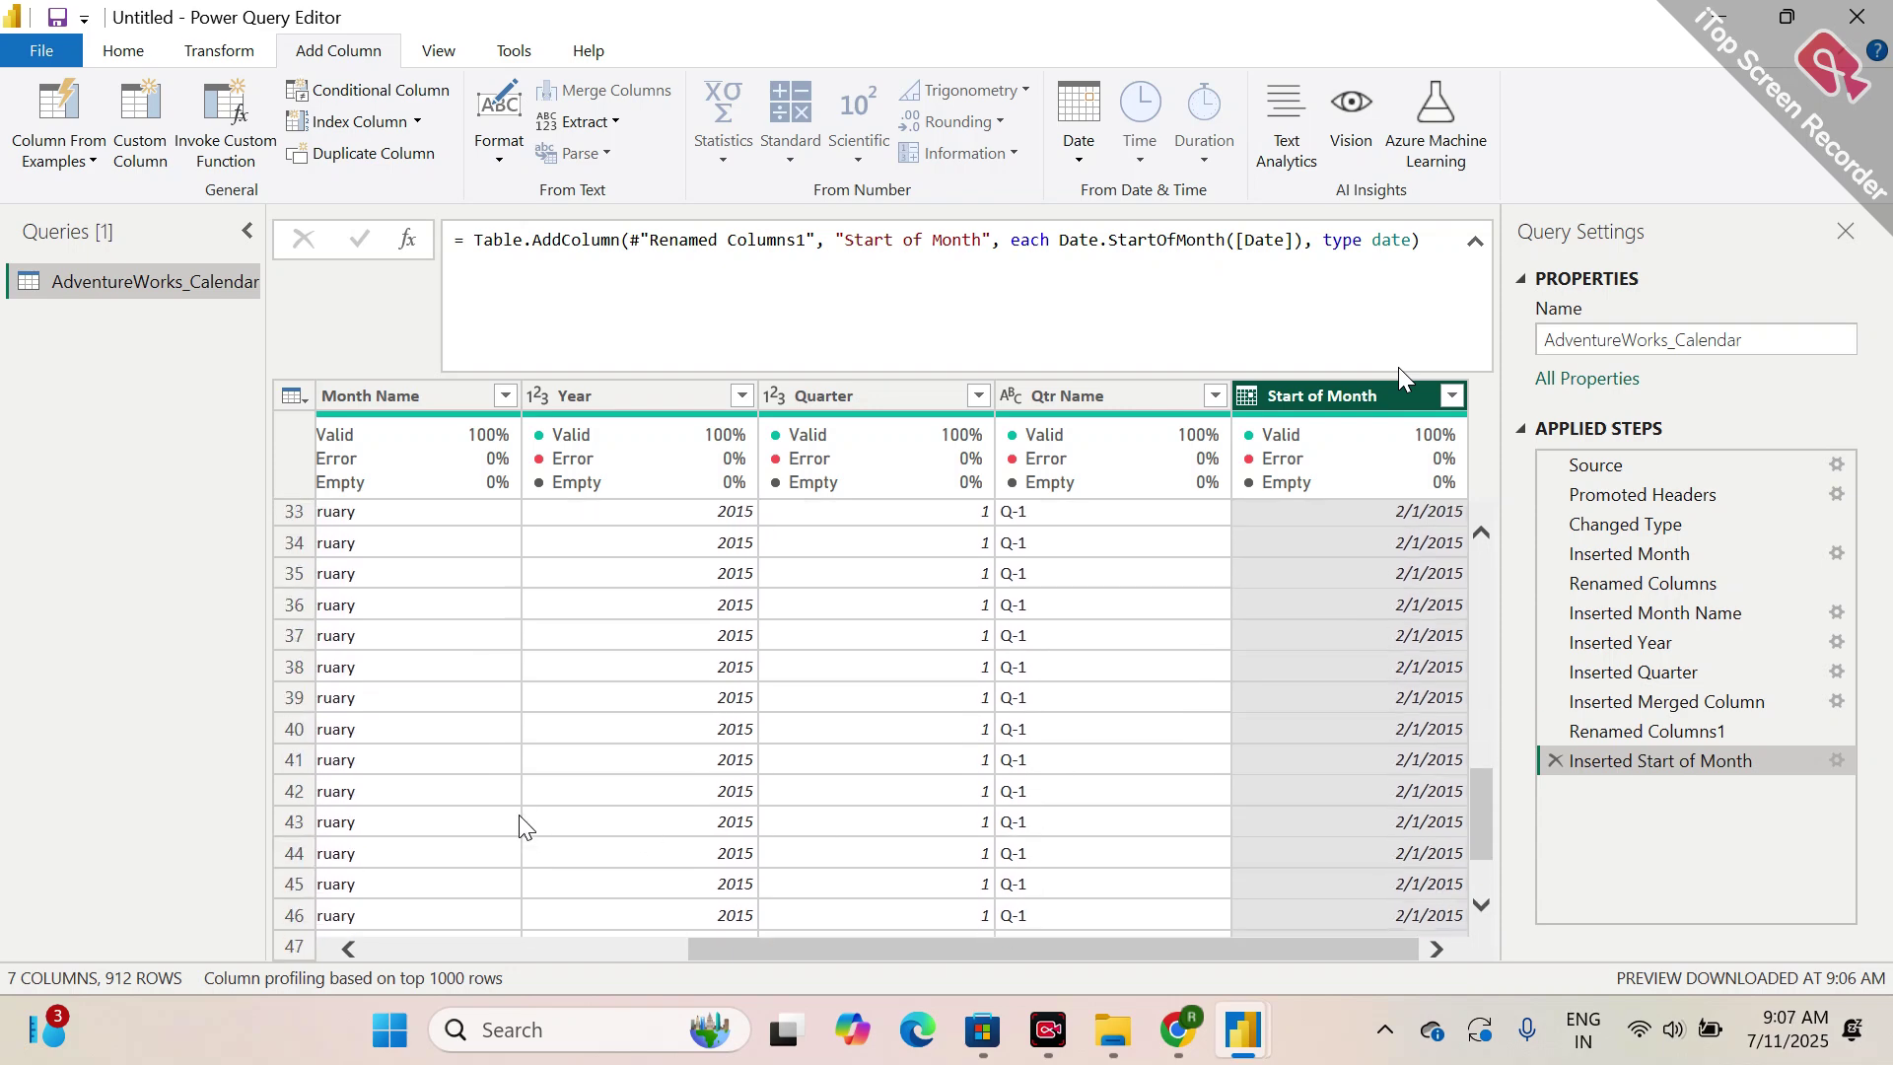
scroll(523, 826, left, 2)
scroll(522, 826, right, 3)
scroll(468, 572, left, 5)
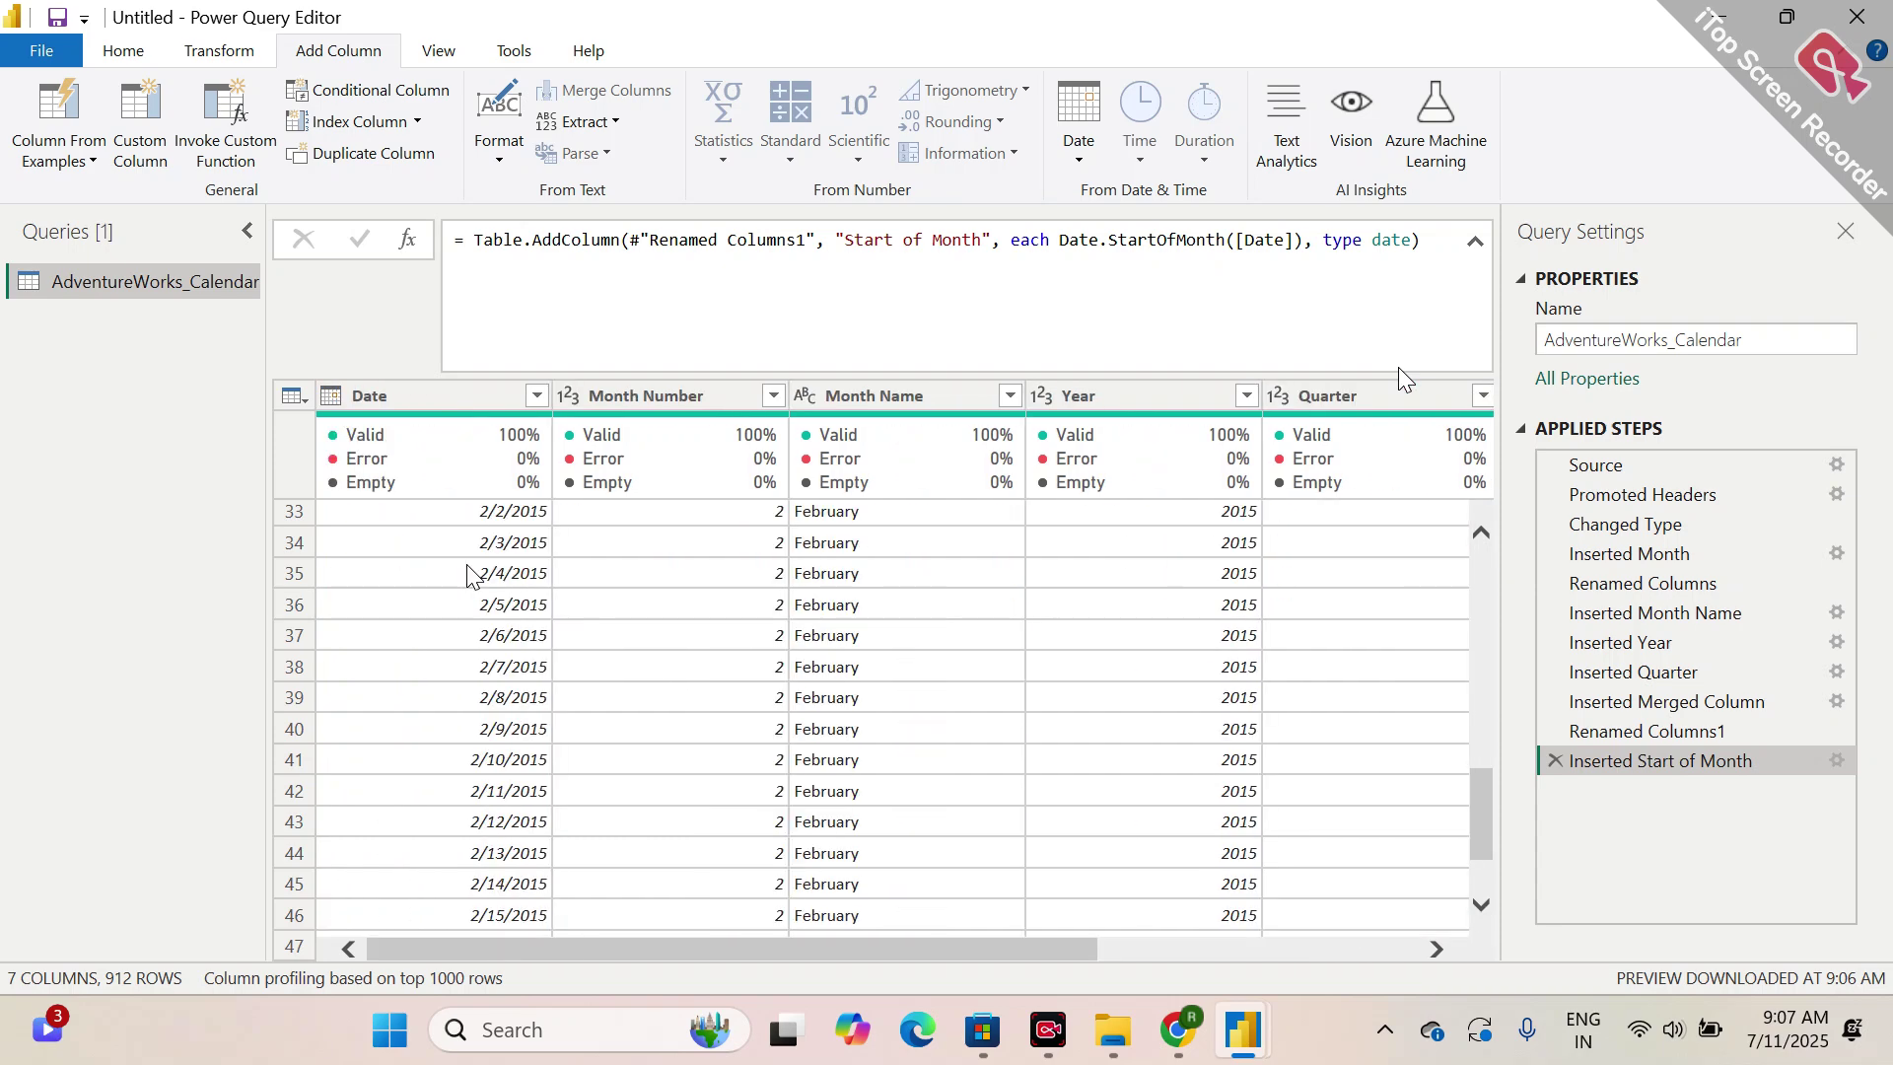
scroll(499, 650, up, 10)
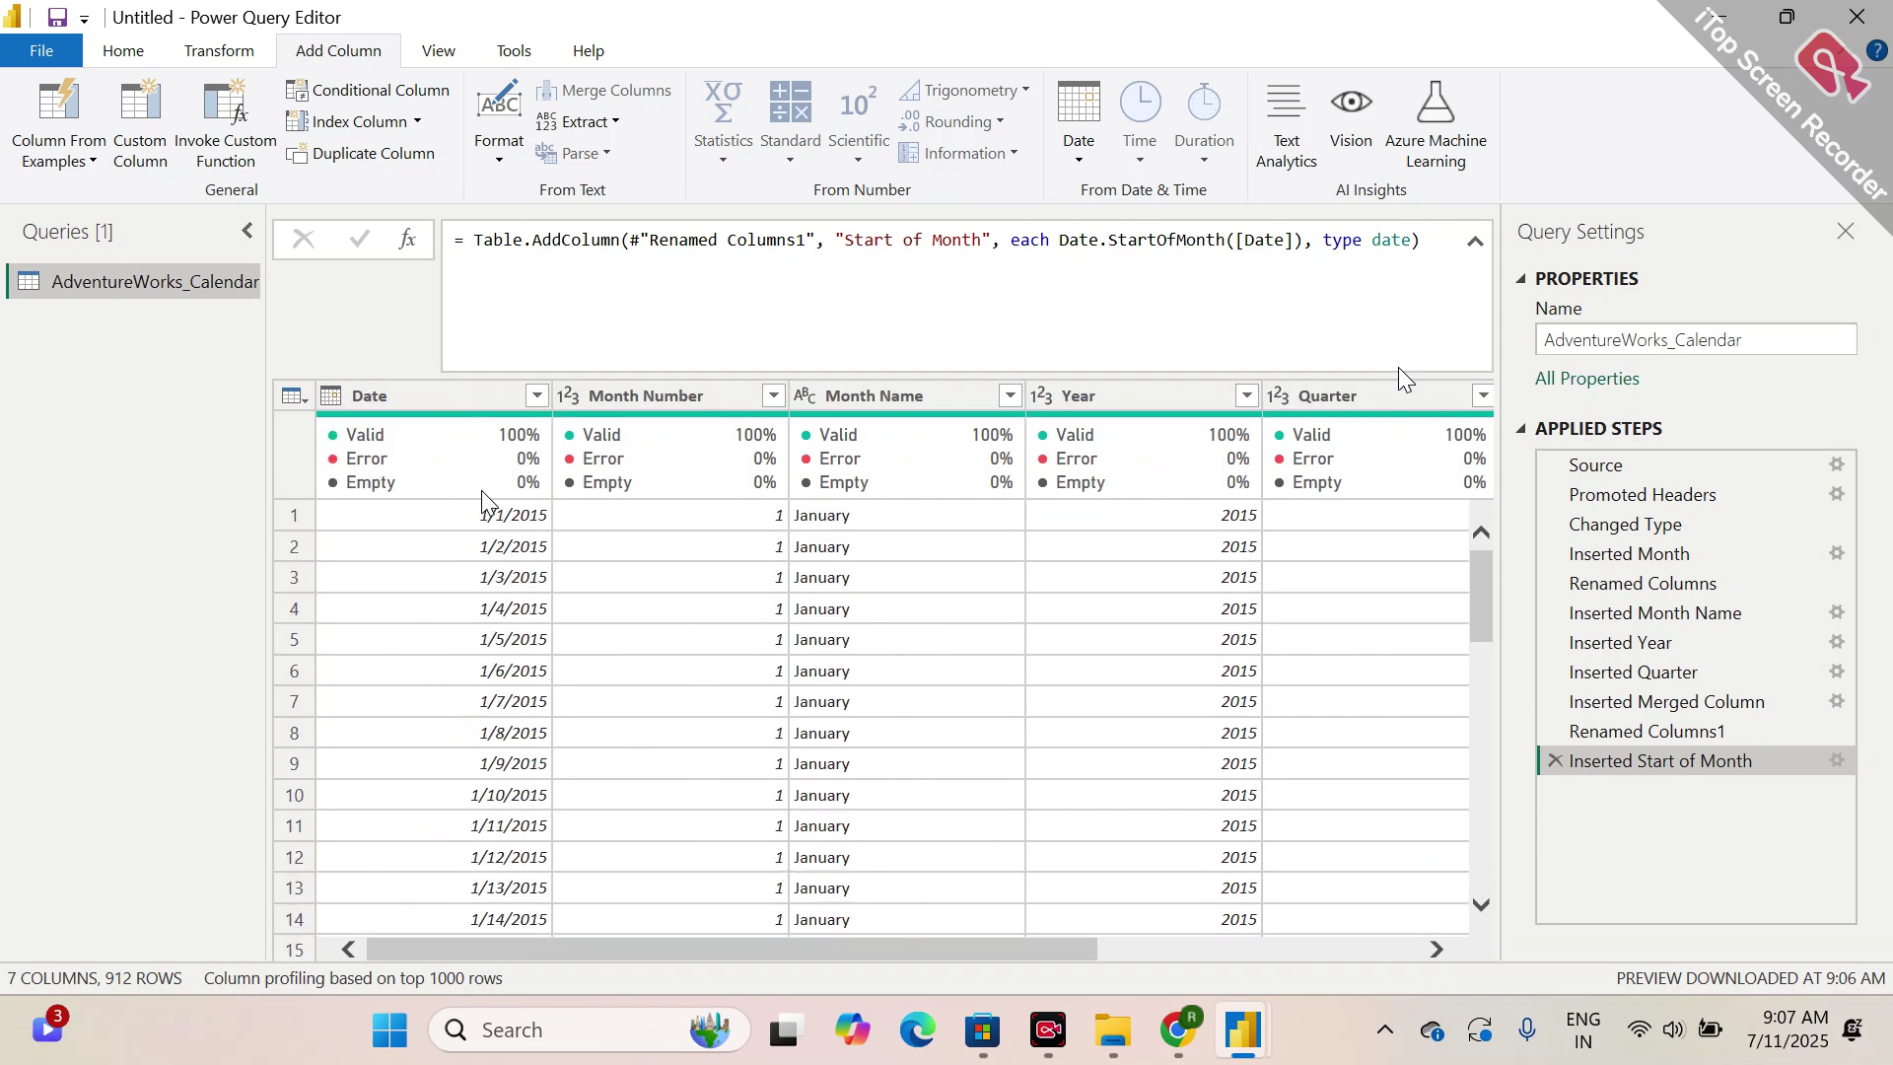
scroll(480, 880, down, 3)
scroll(480, 880, down, 4)
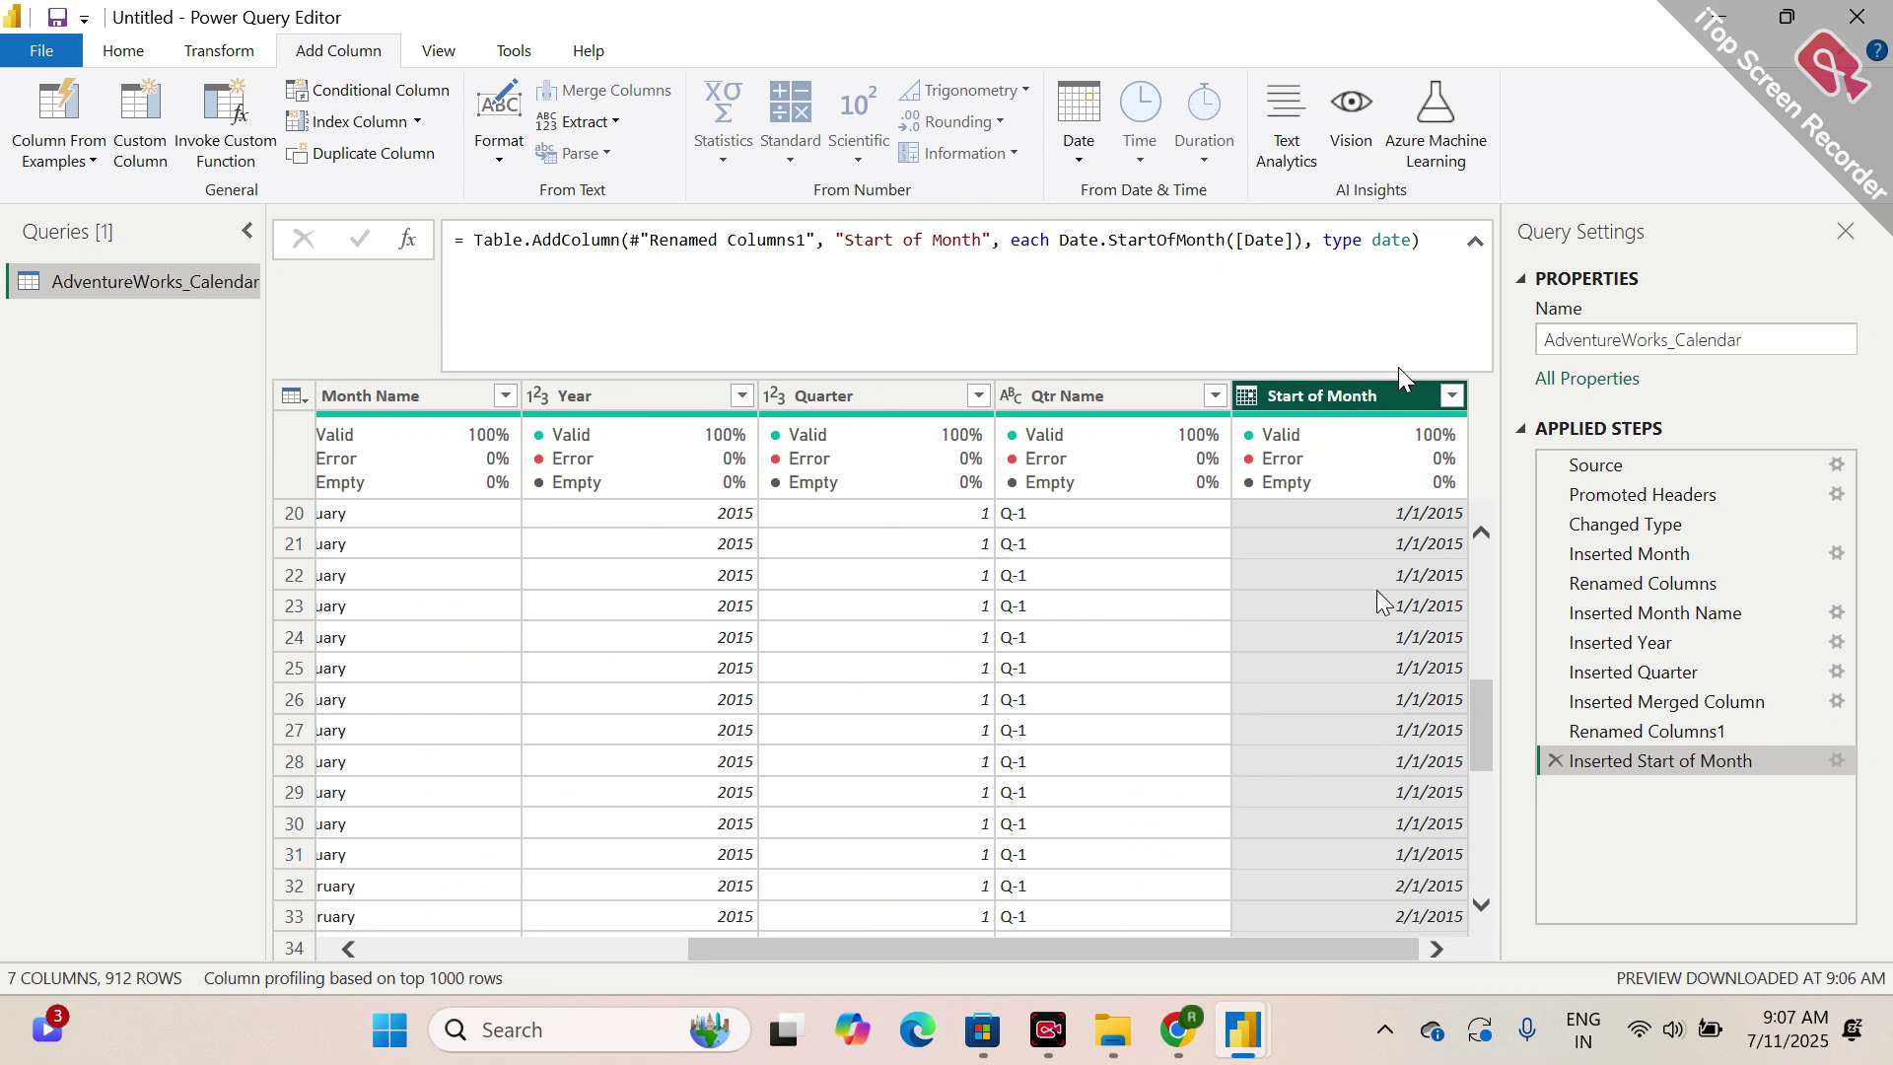
scroll(1005, 698, left, 5)
scroll(1081, 685, right, 3)
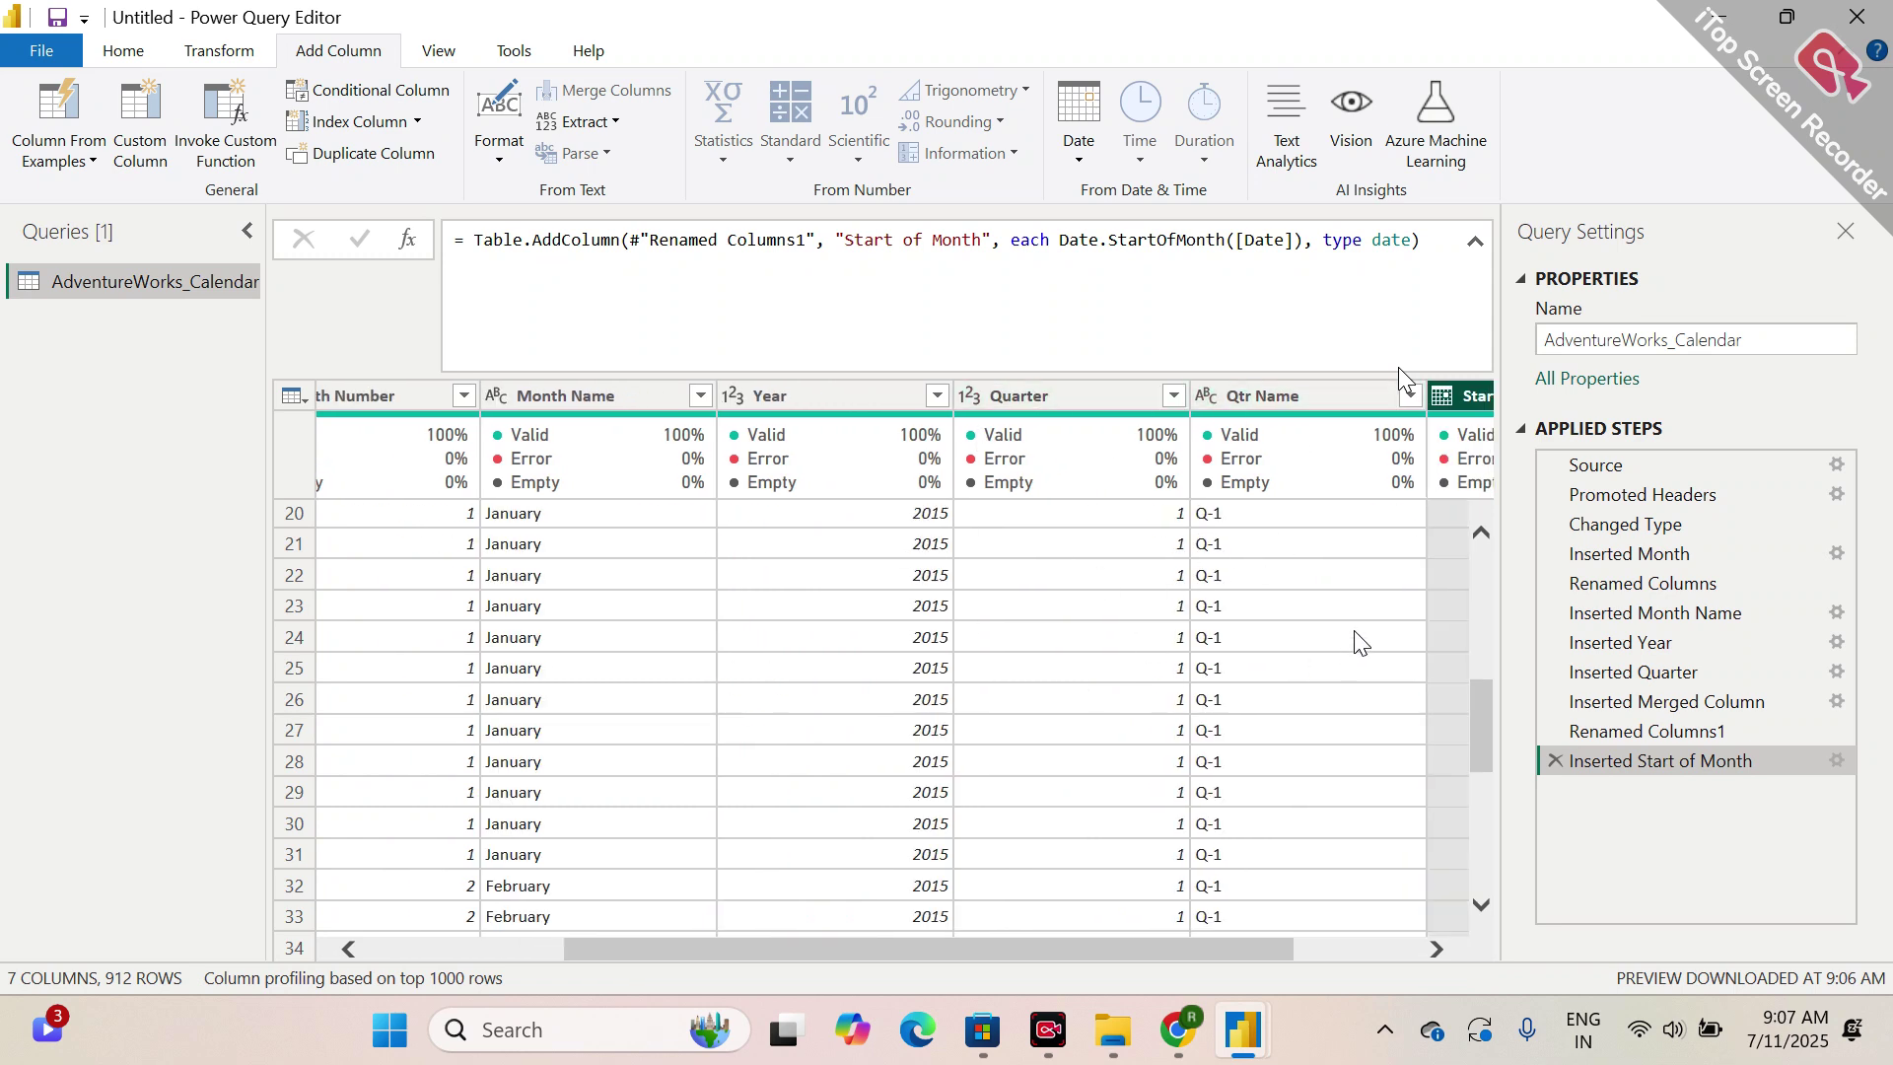
- Add a Name of Day column derived from the Start of Month column and return to the Date column
click(1081, 157)
mouse_move(1175, 414)
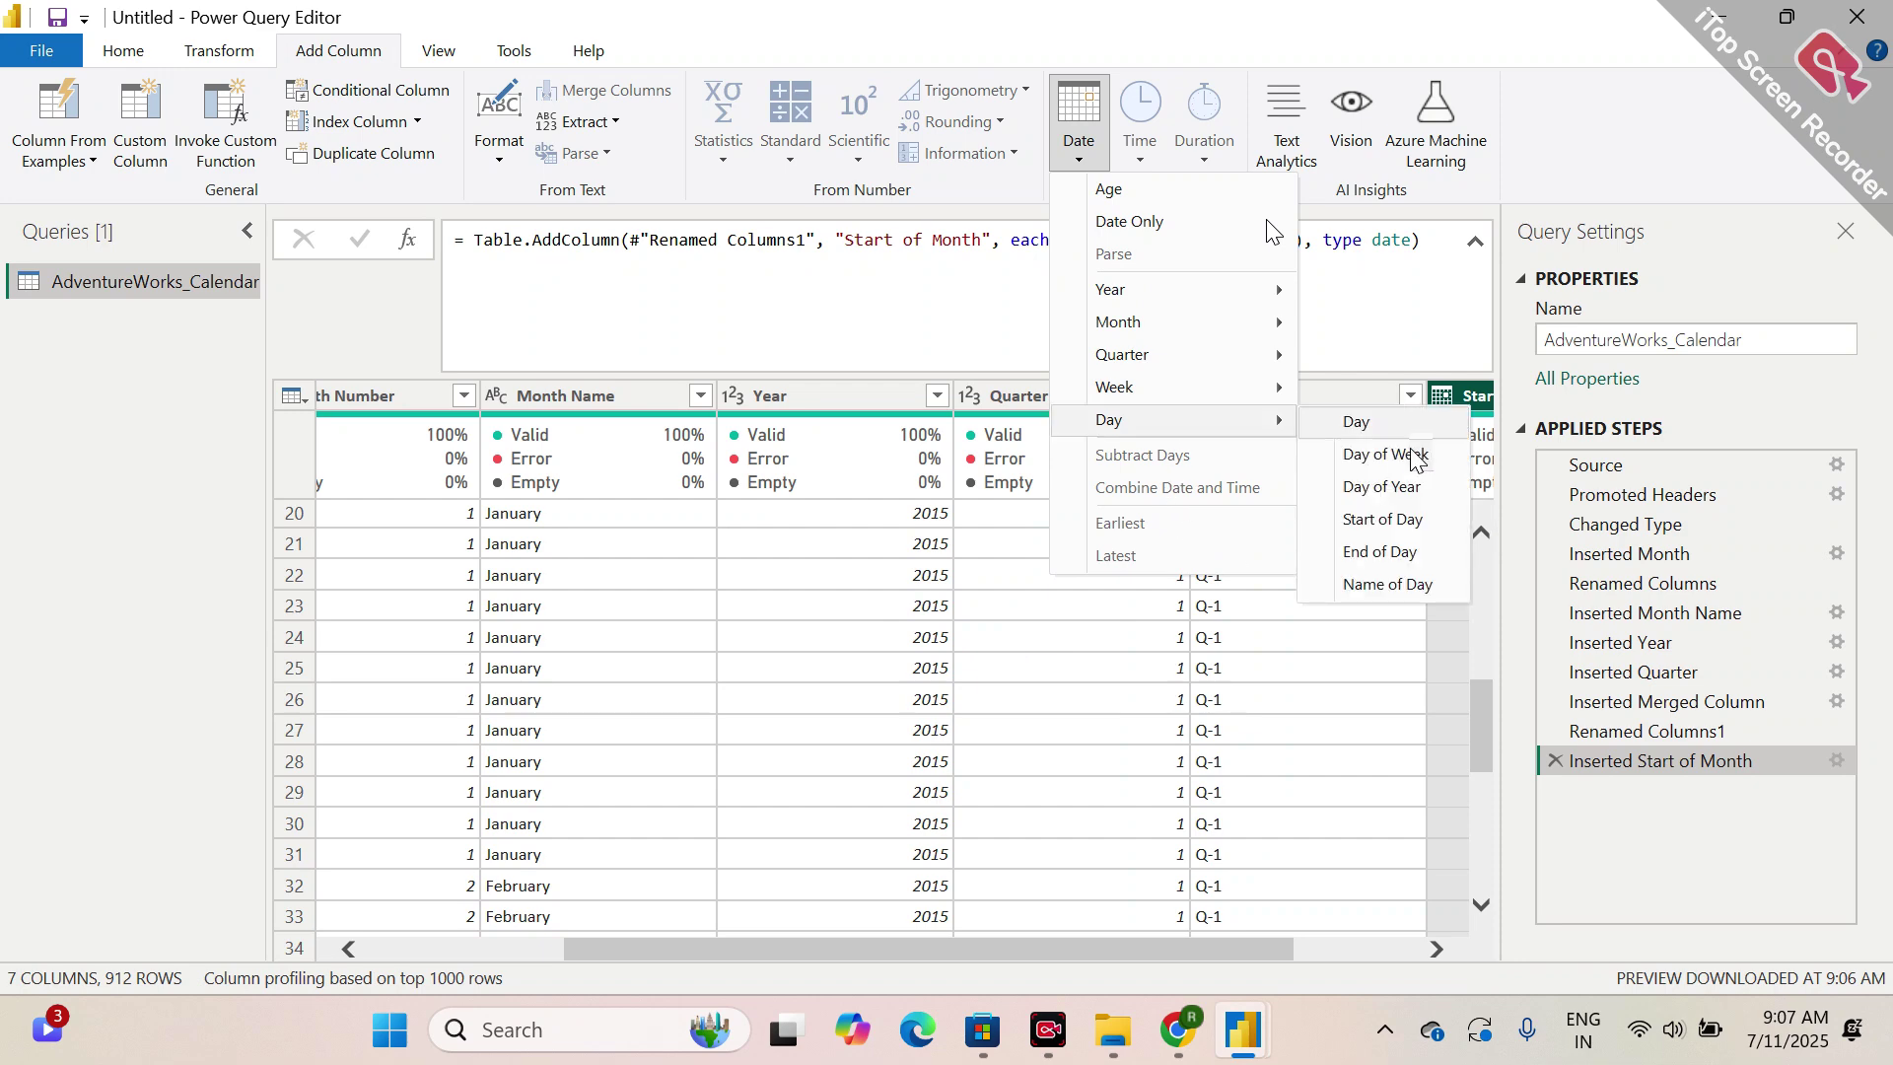
click(1383, 582)
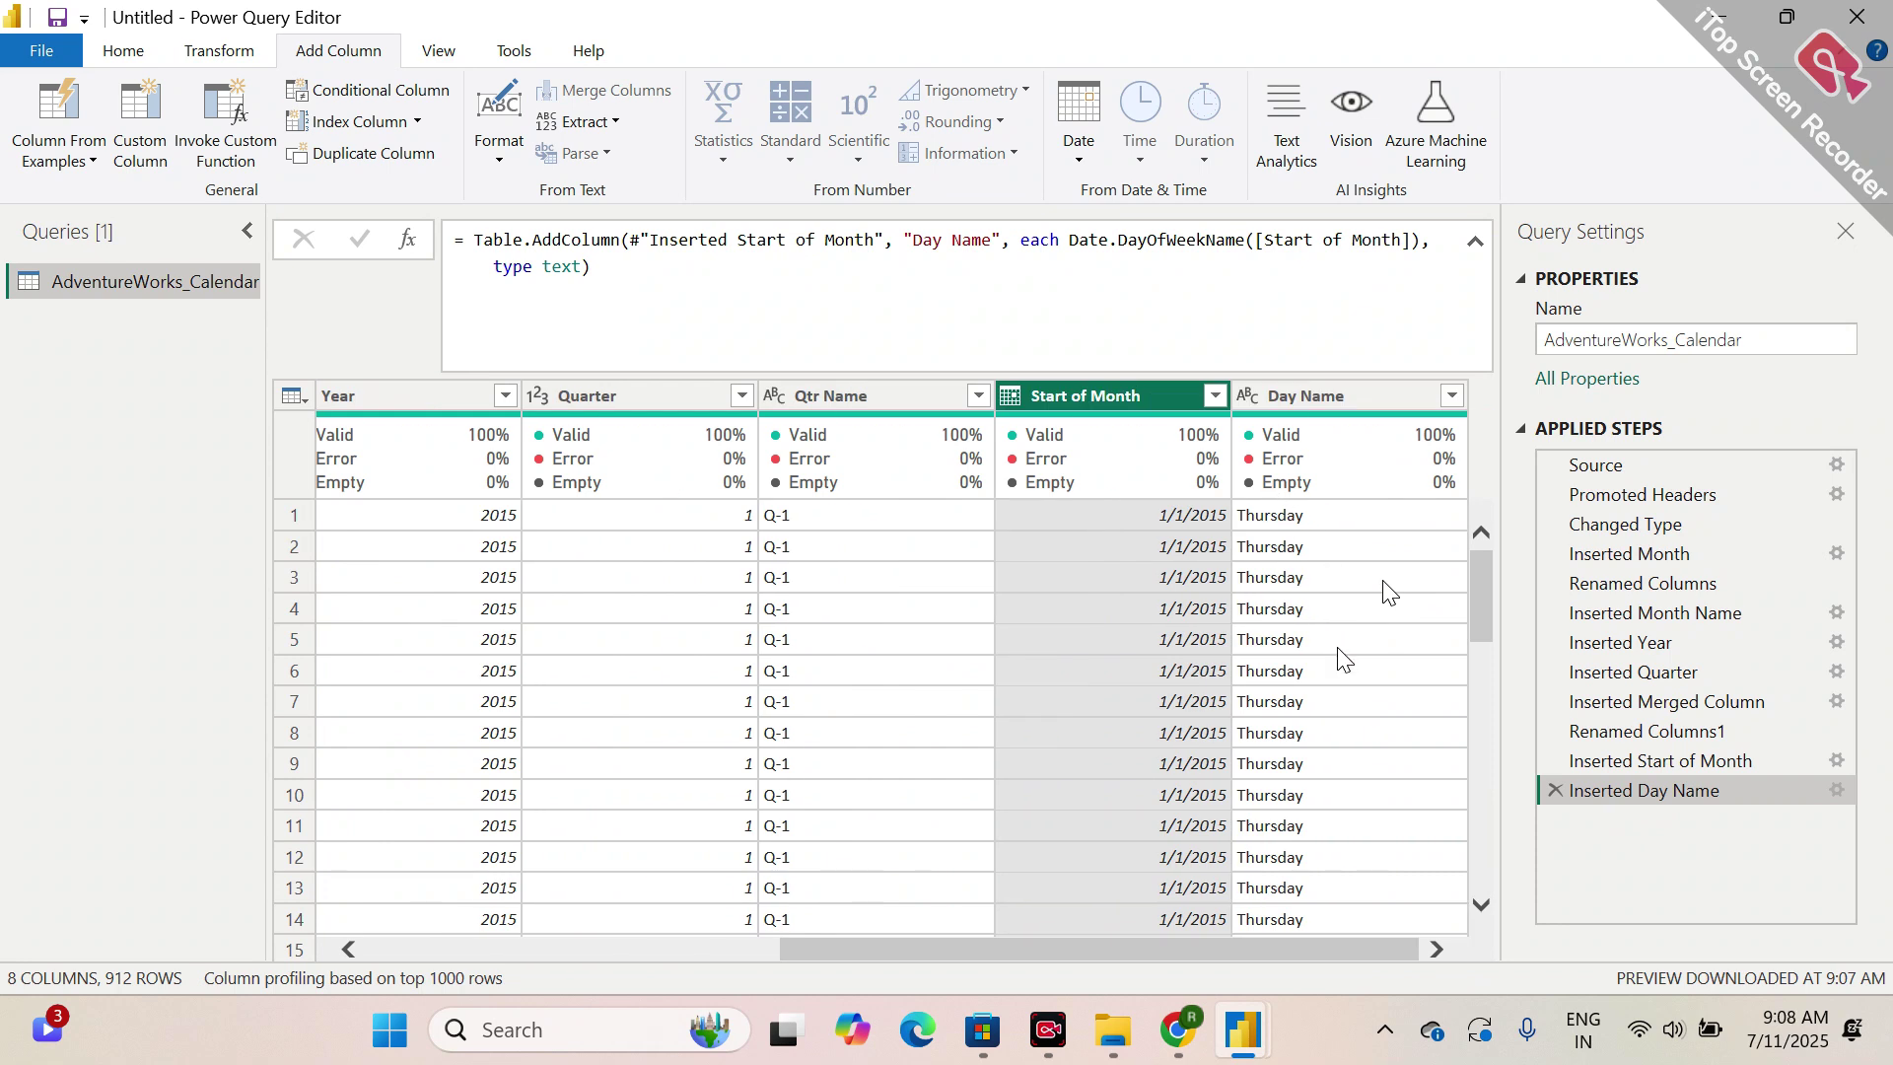
scroll(970, 722, left, 7)
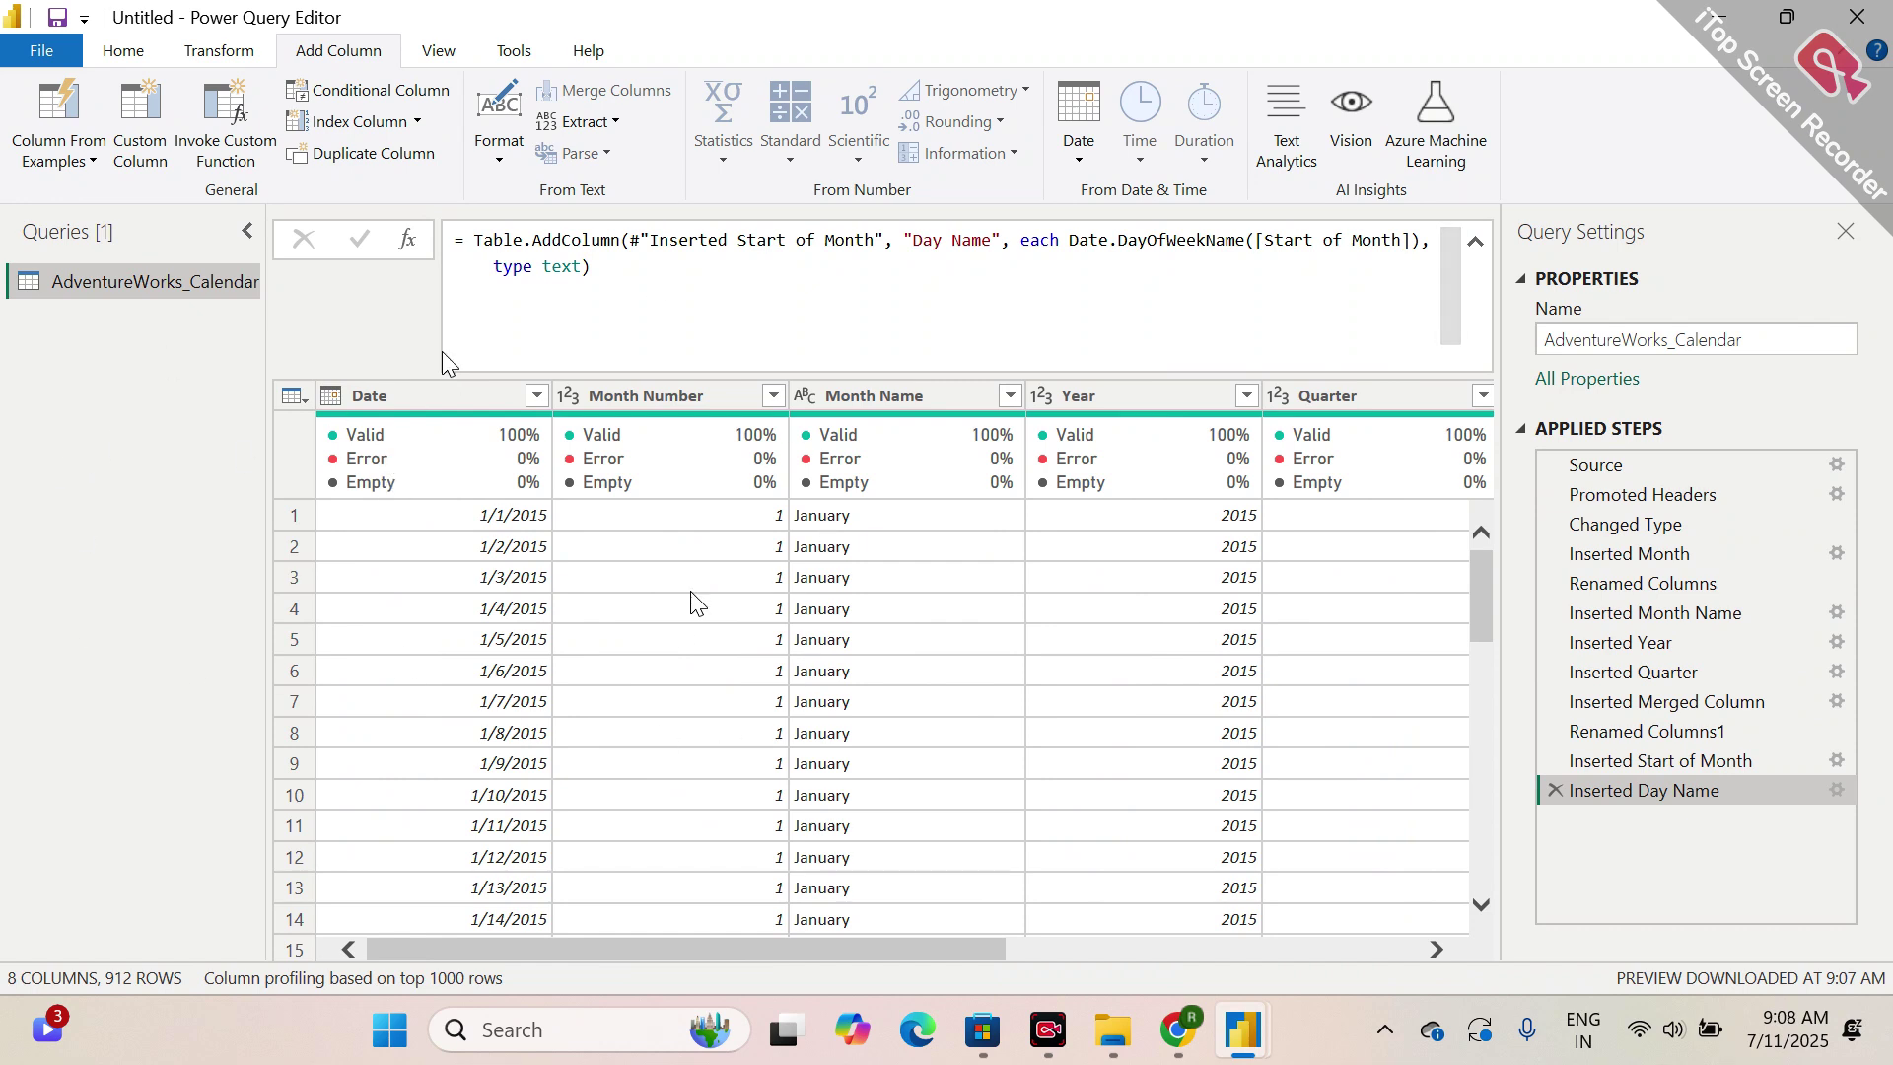
- Review the full M code of the AdventureWorks_Calendar query in the Advanced Editor and leave it without changes
click(132, 59)
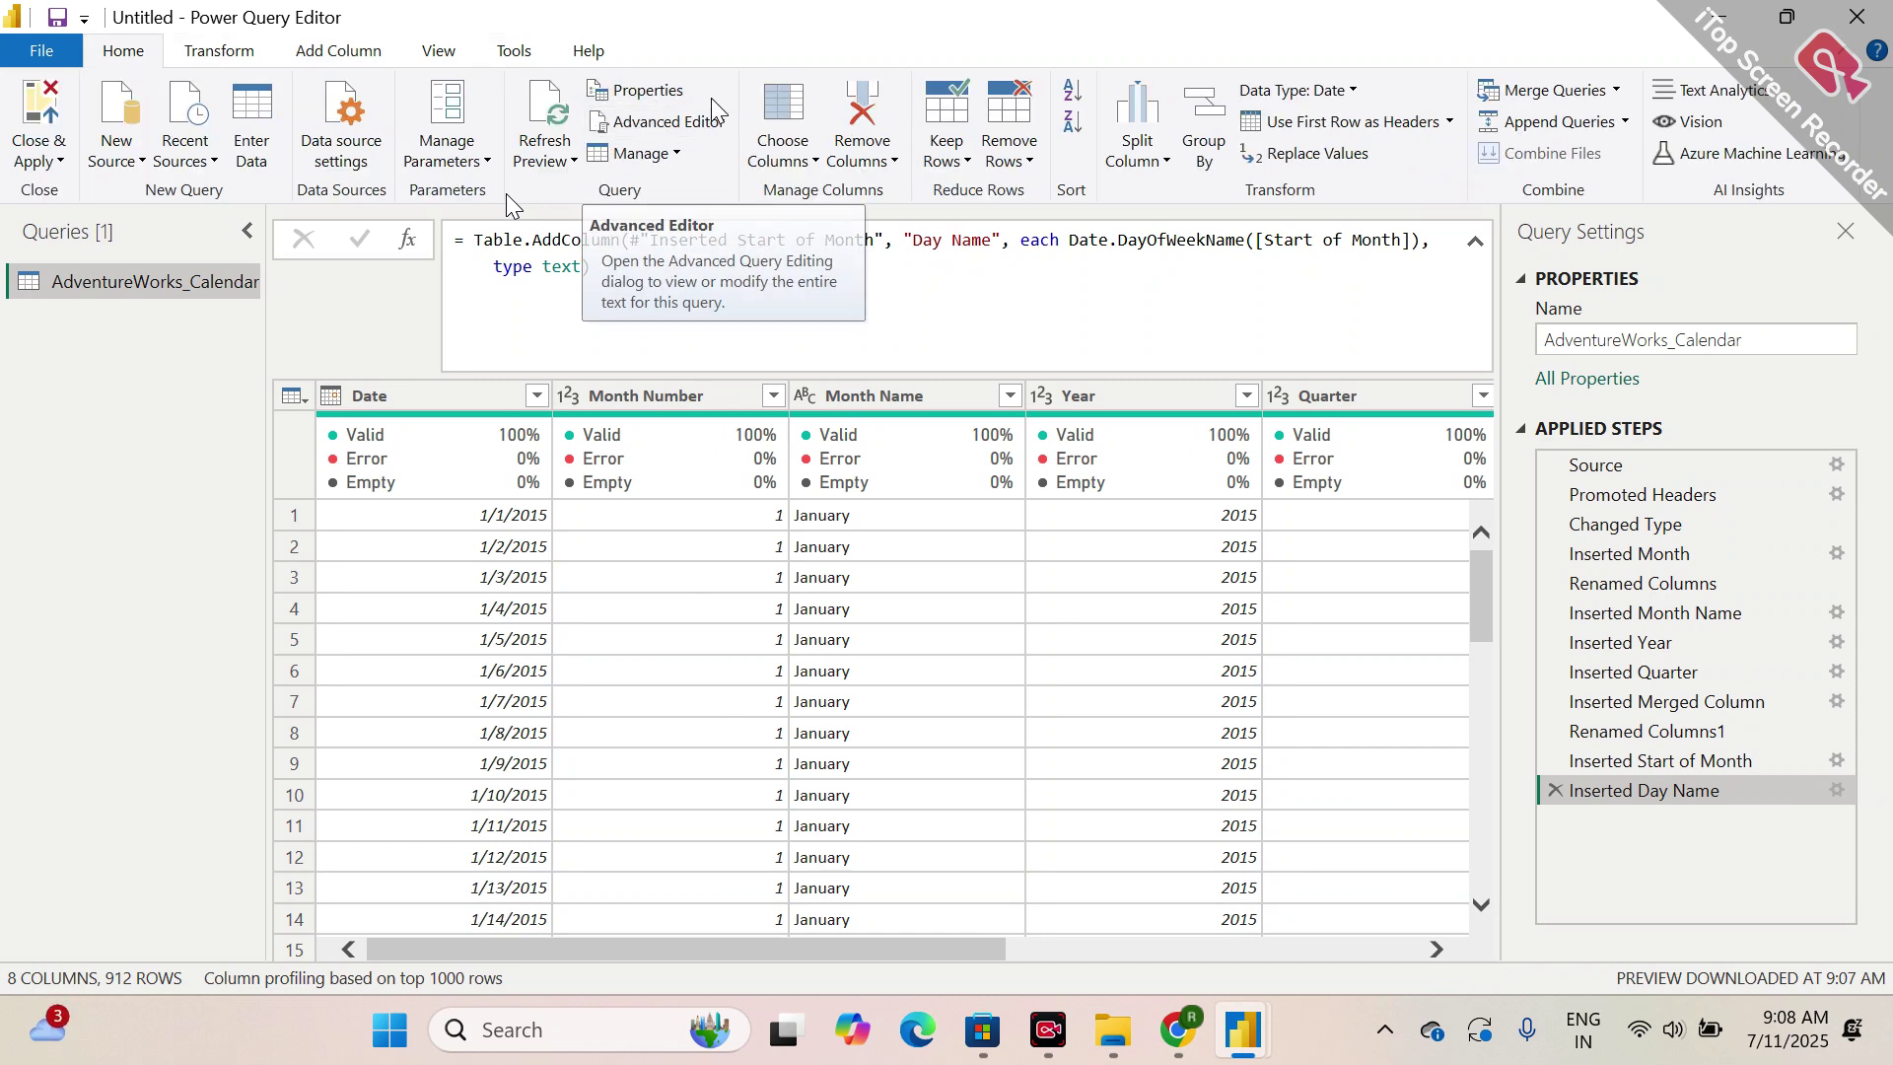
click(688, 123)
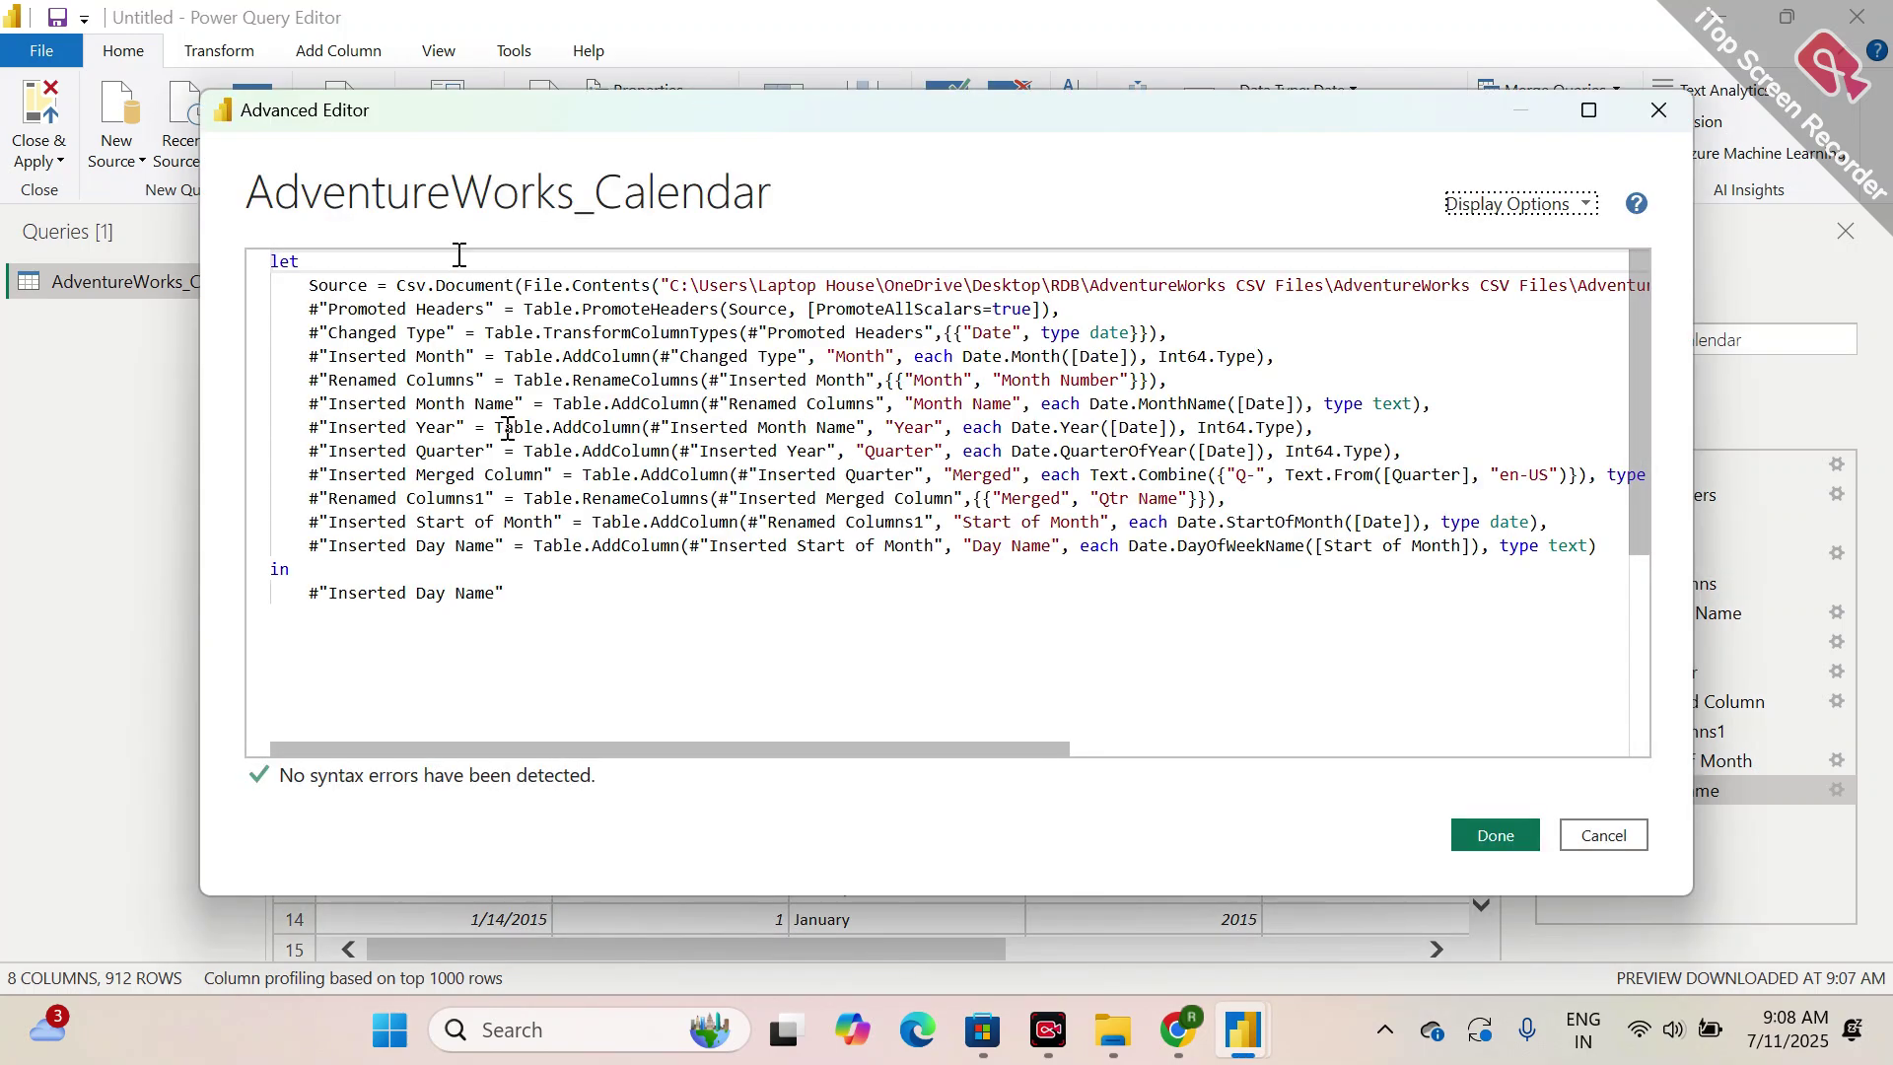
drag(537, 604, 268, 299)
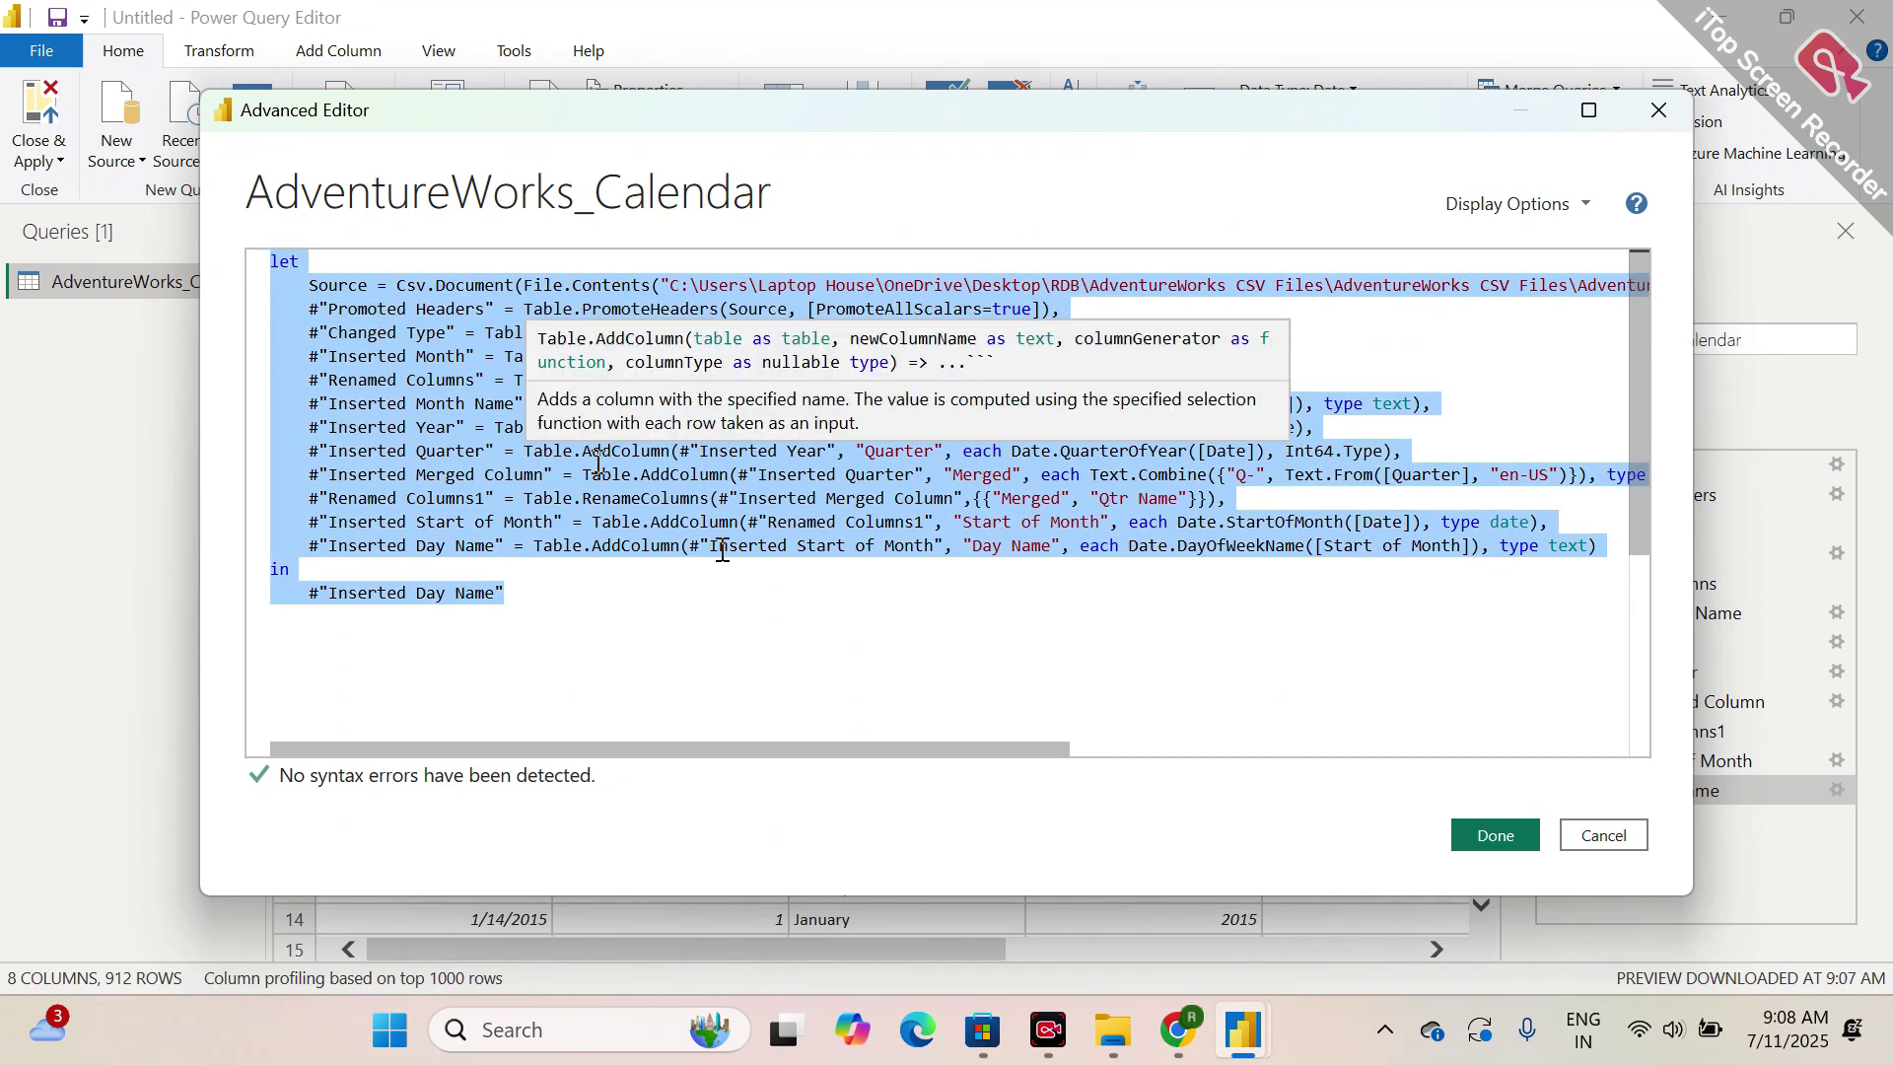
click(807, 667)
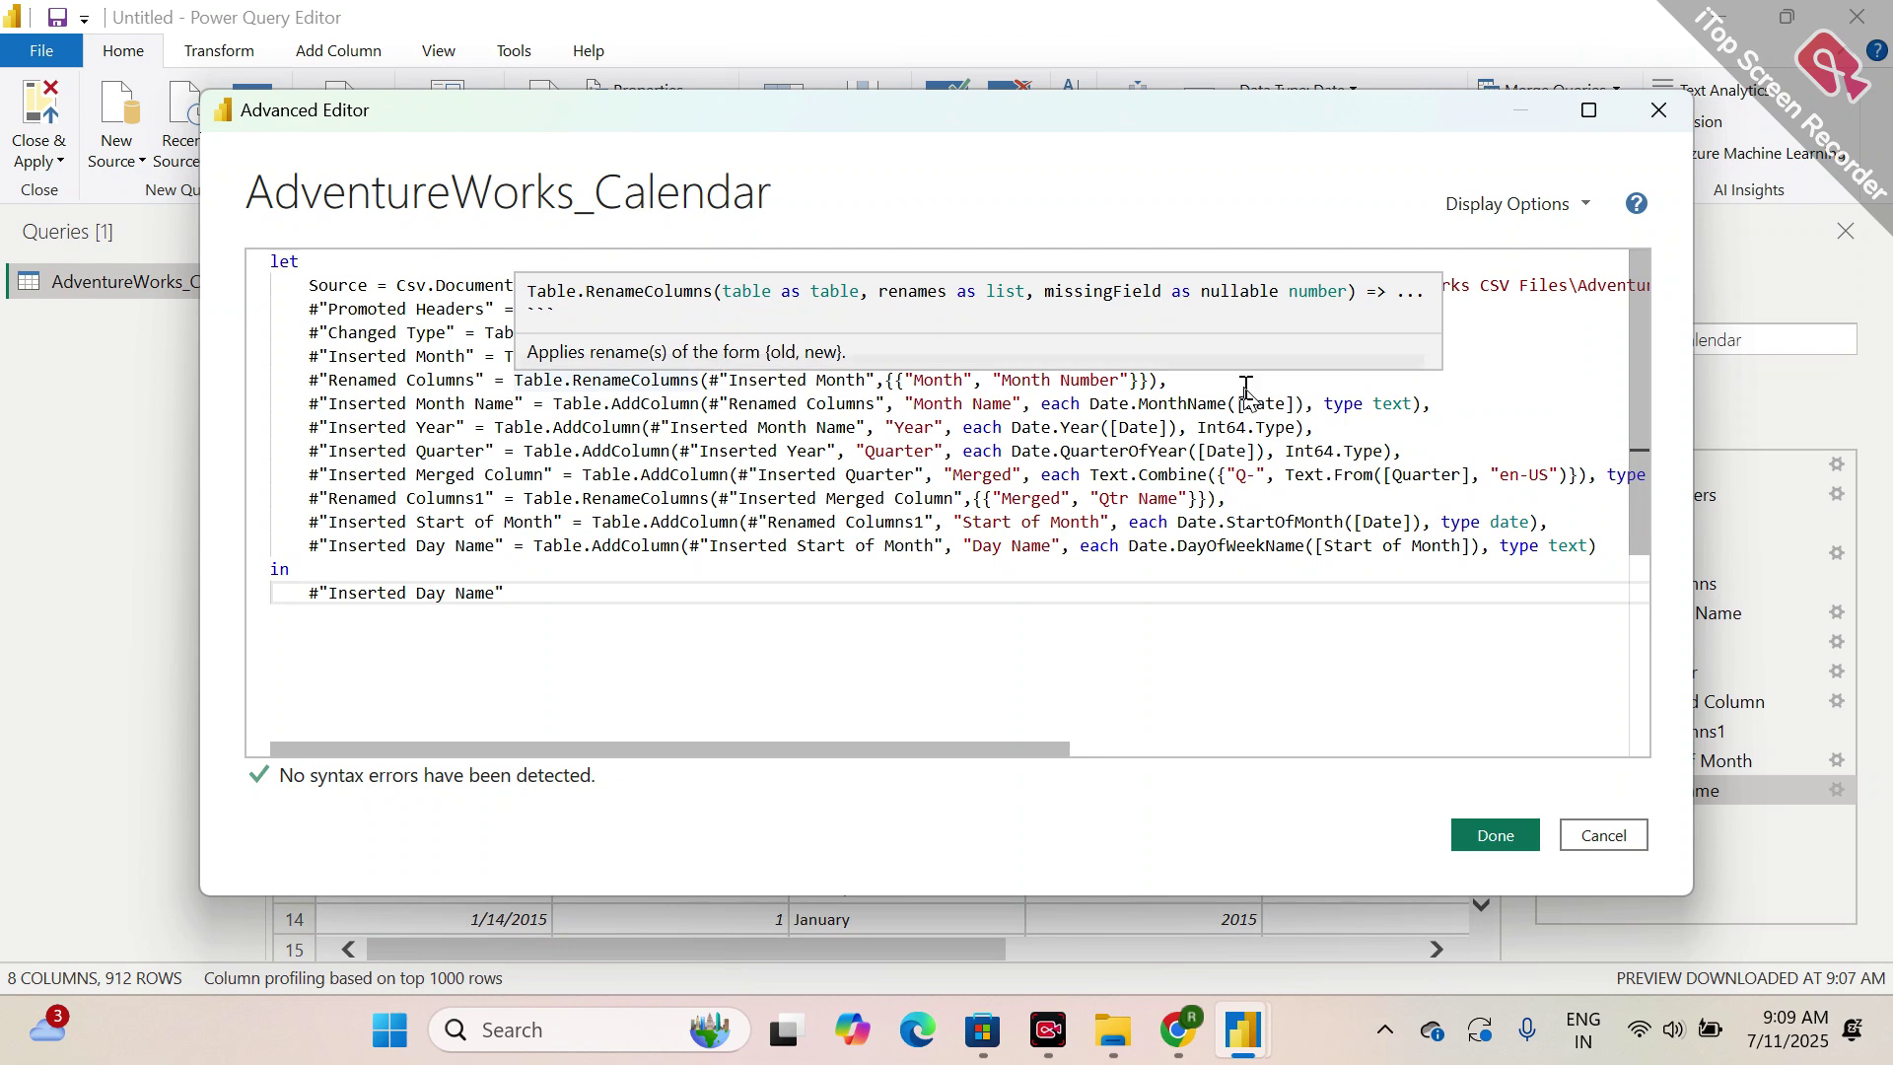
click(1605, 836)
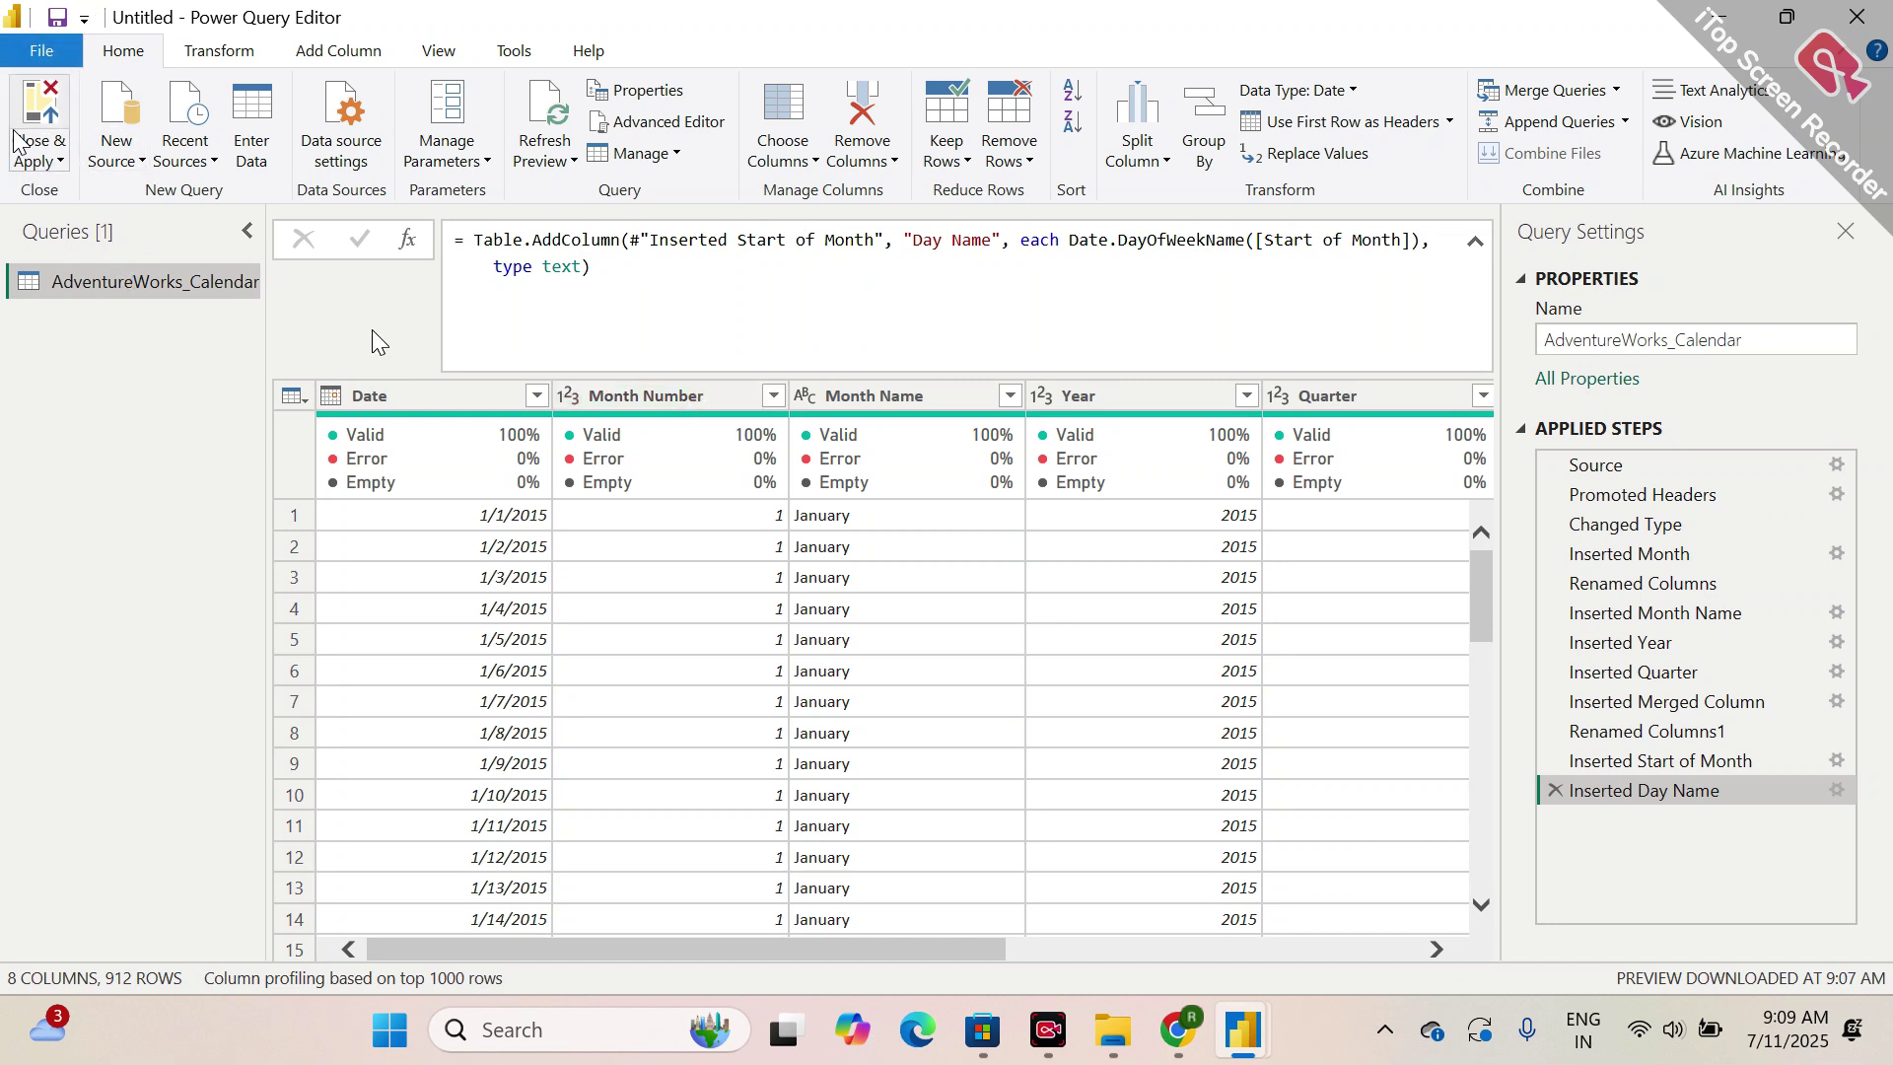
- Close the query editor with the changes applied to the model and switch to the Report view
click(60, 163)
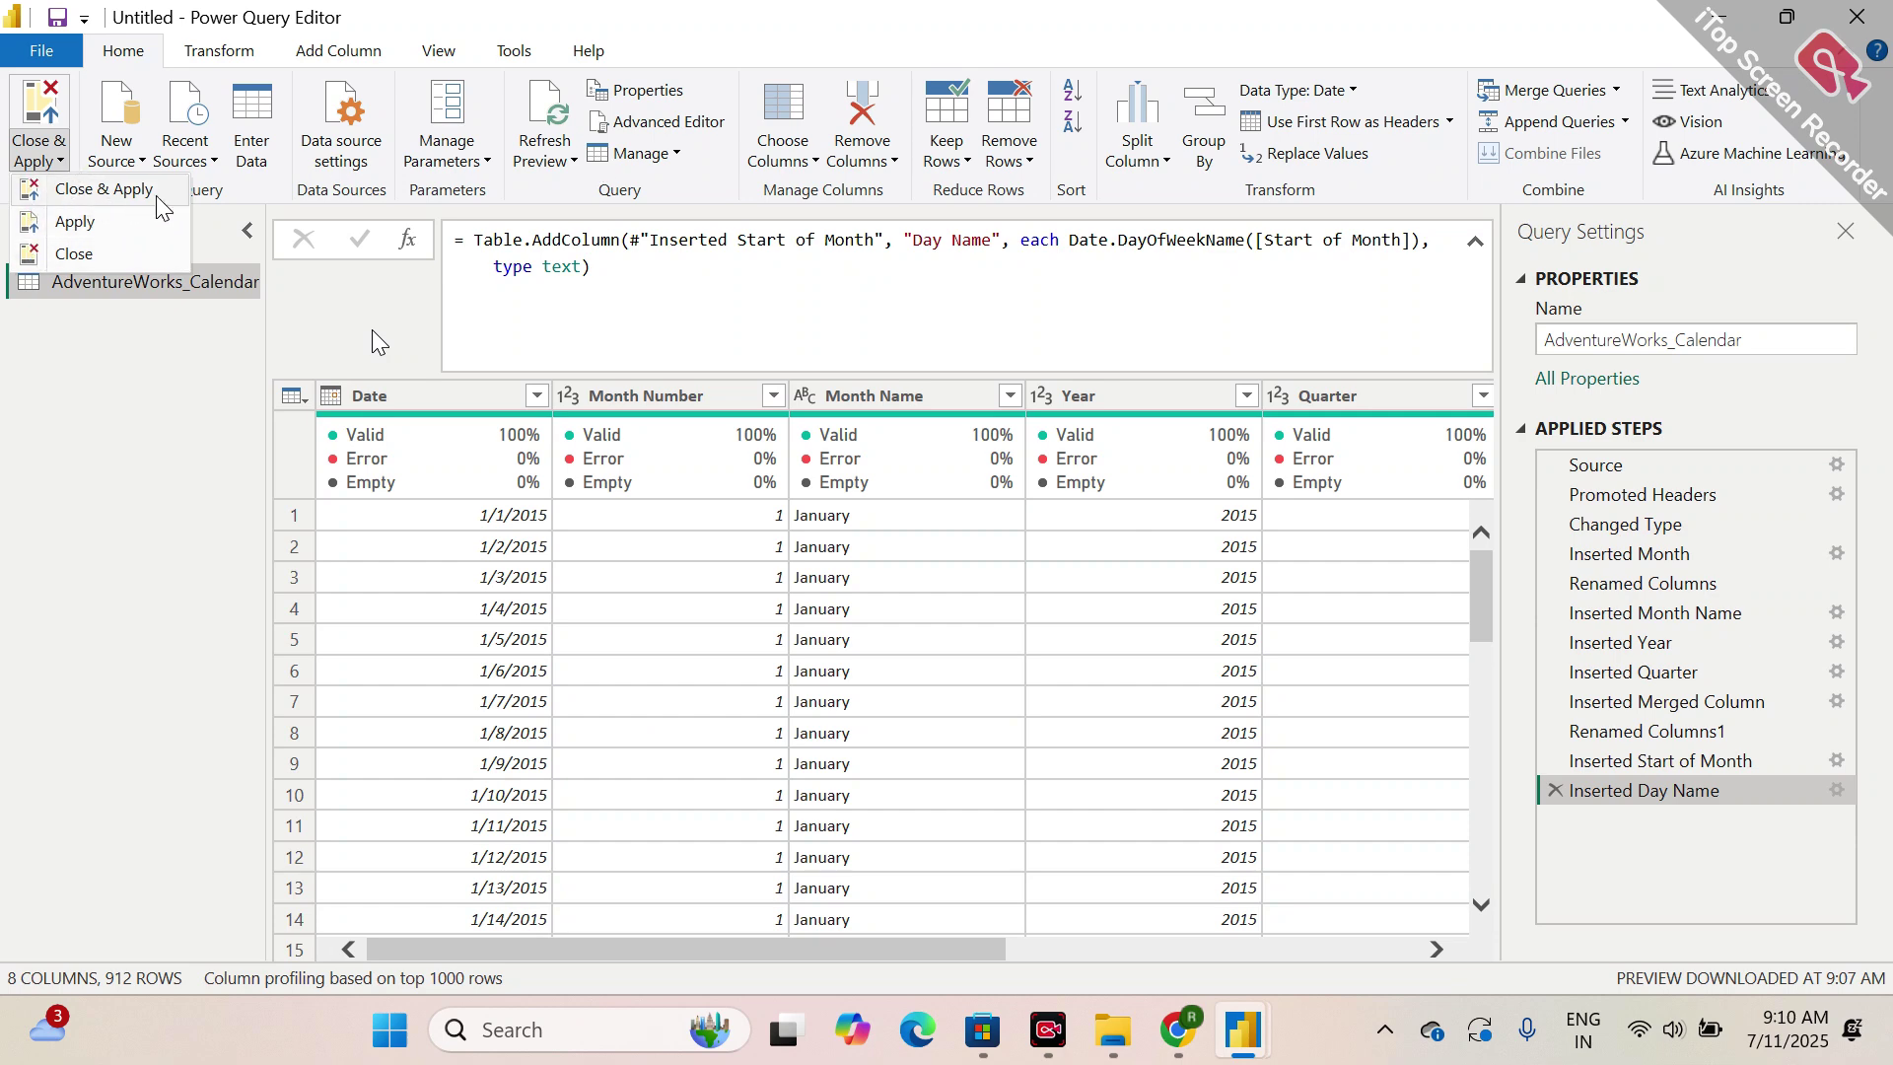
click(107, 195)
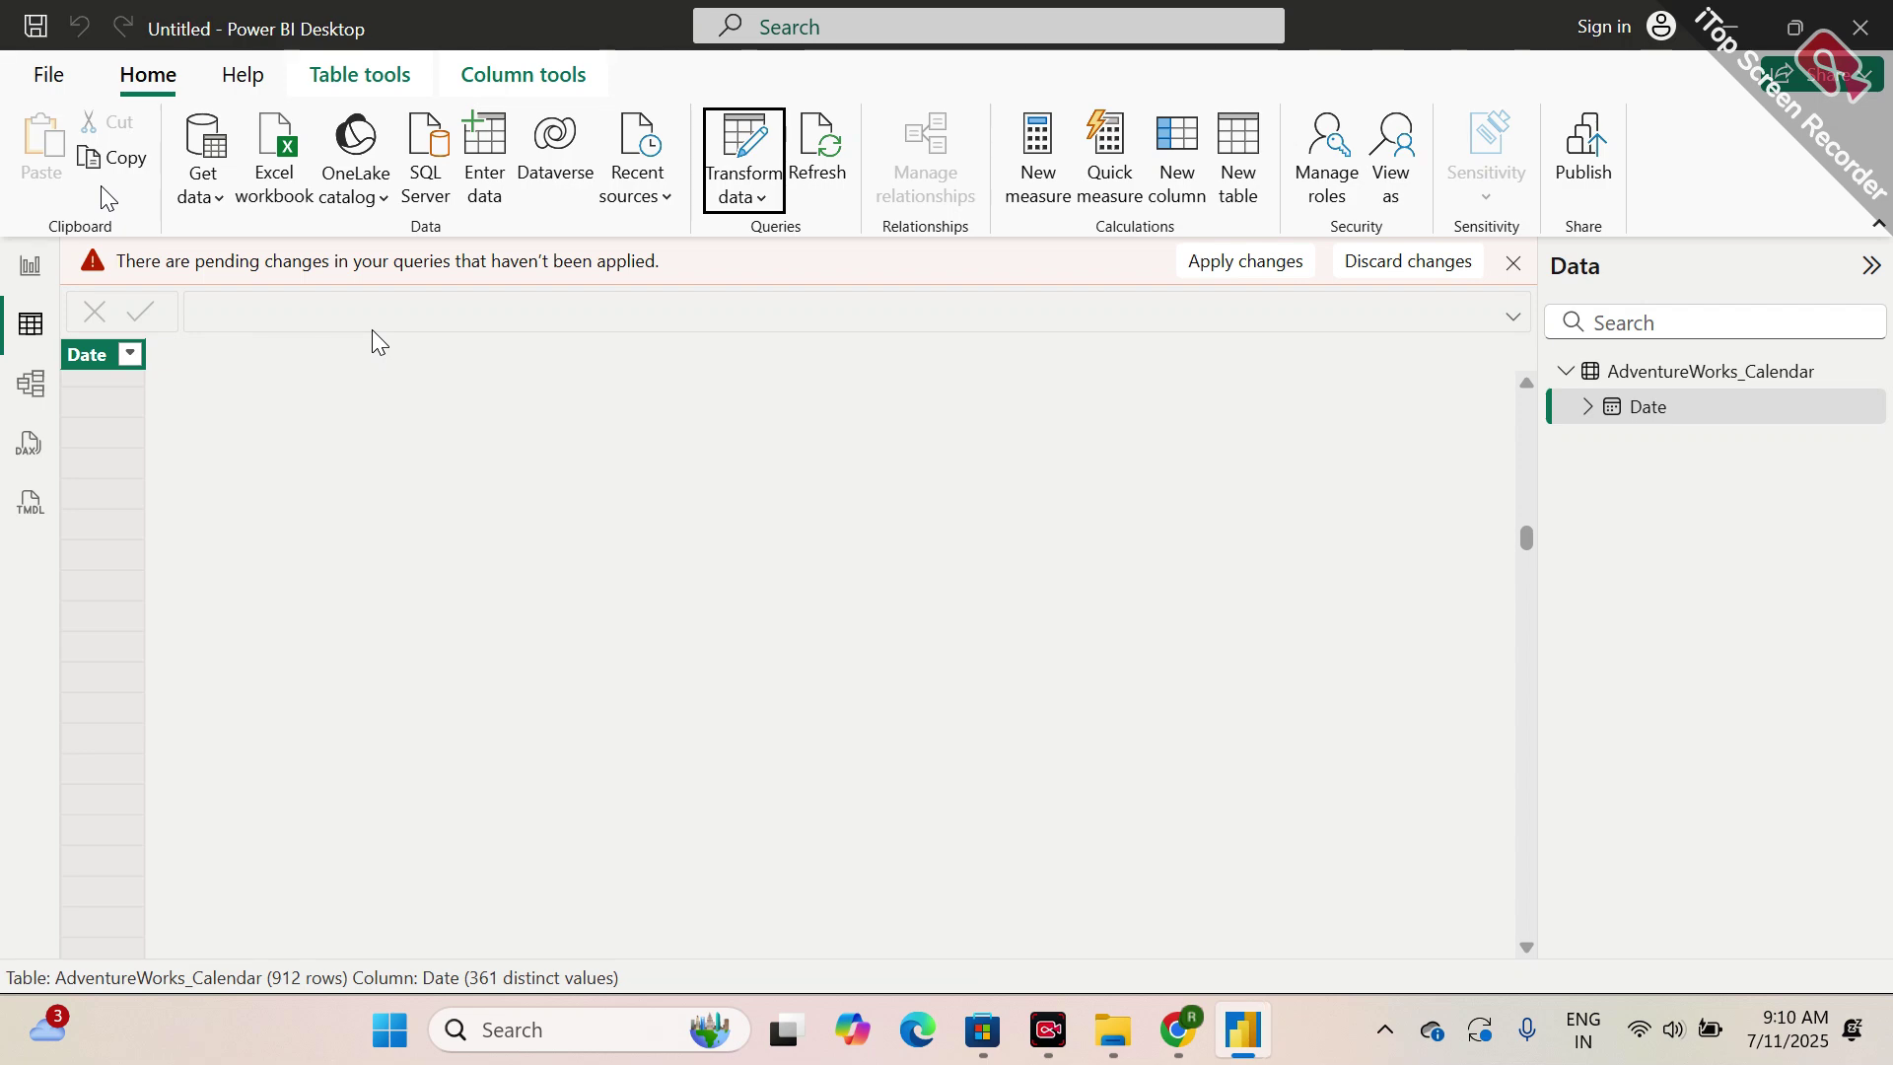
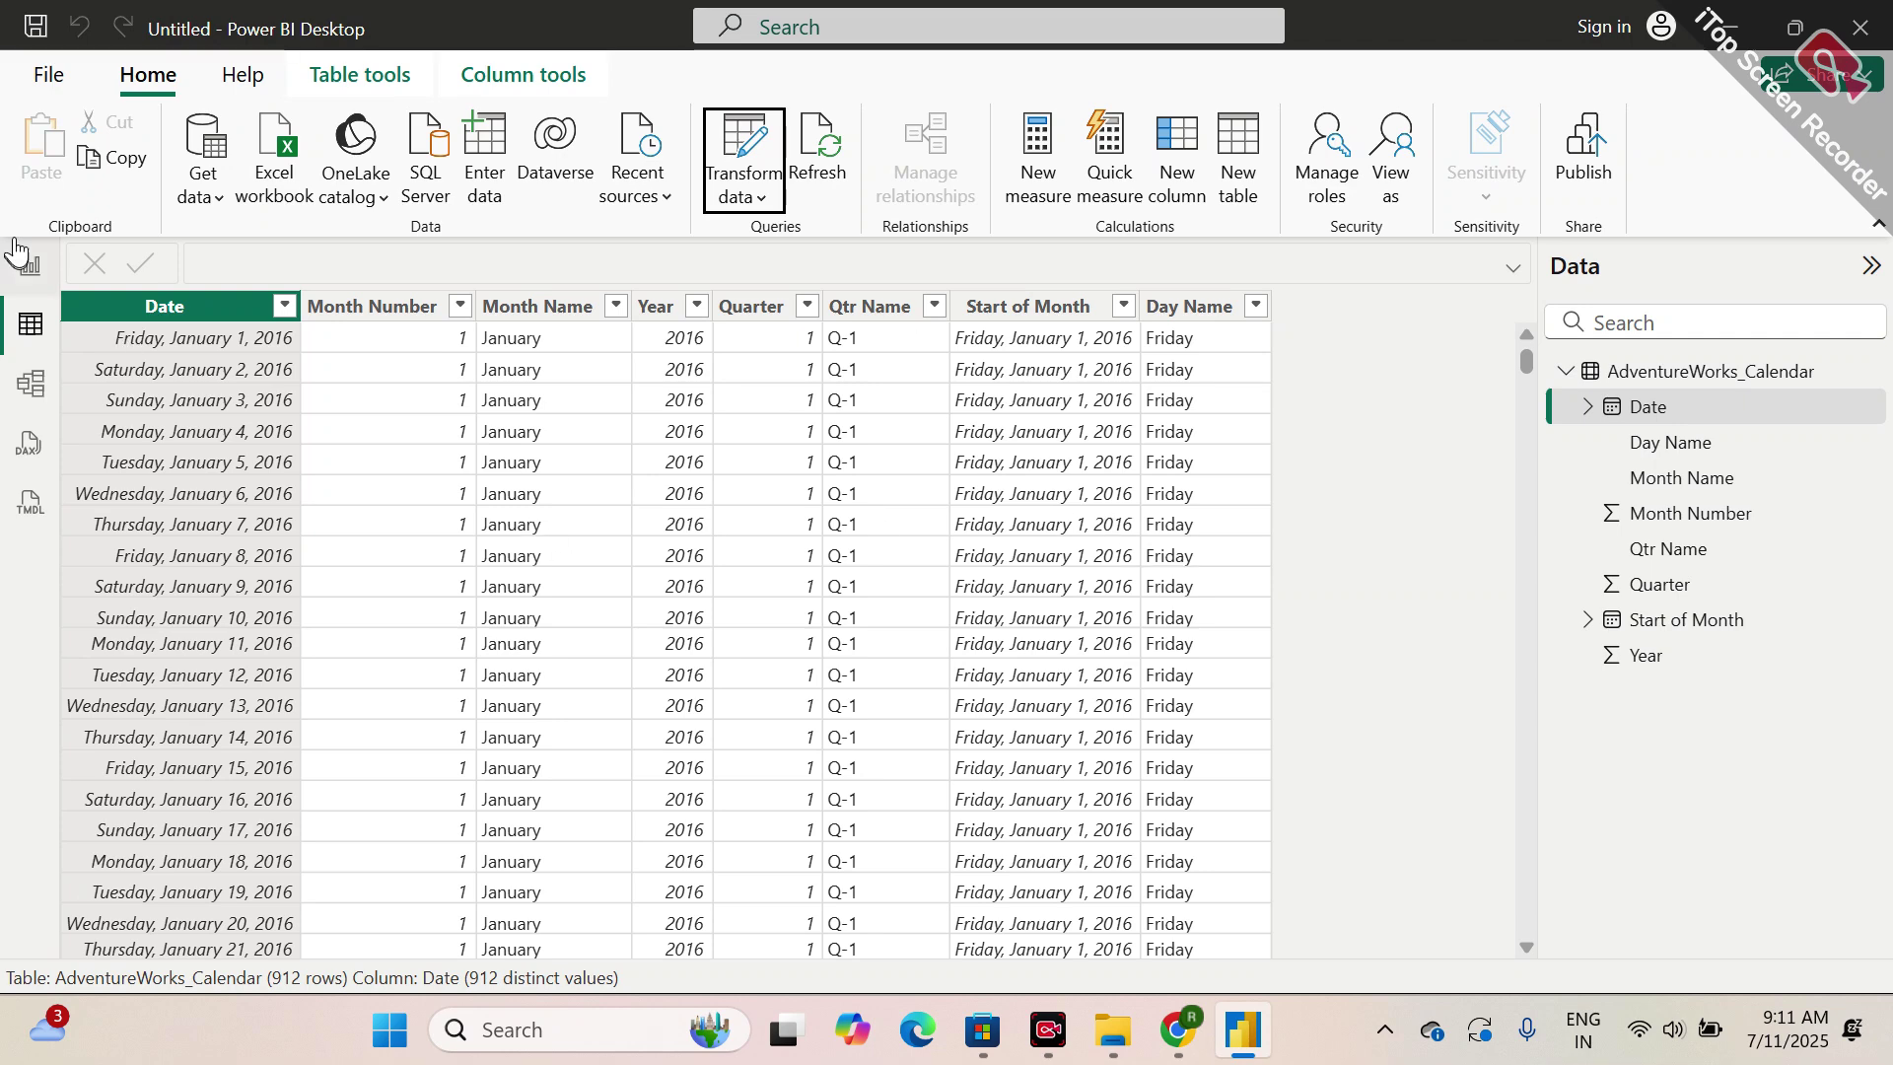
click(23, 265)
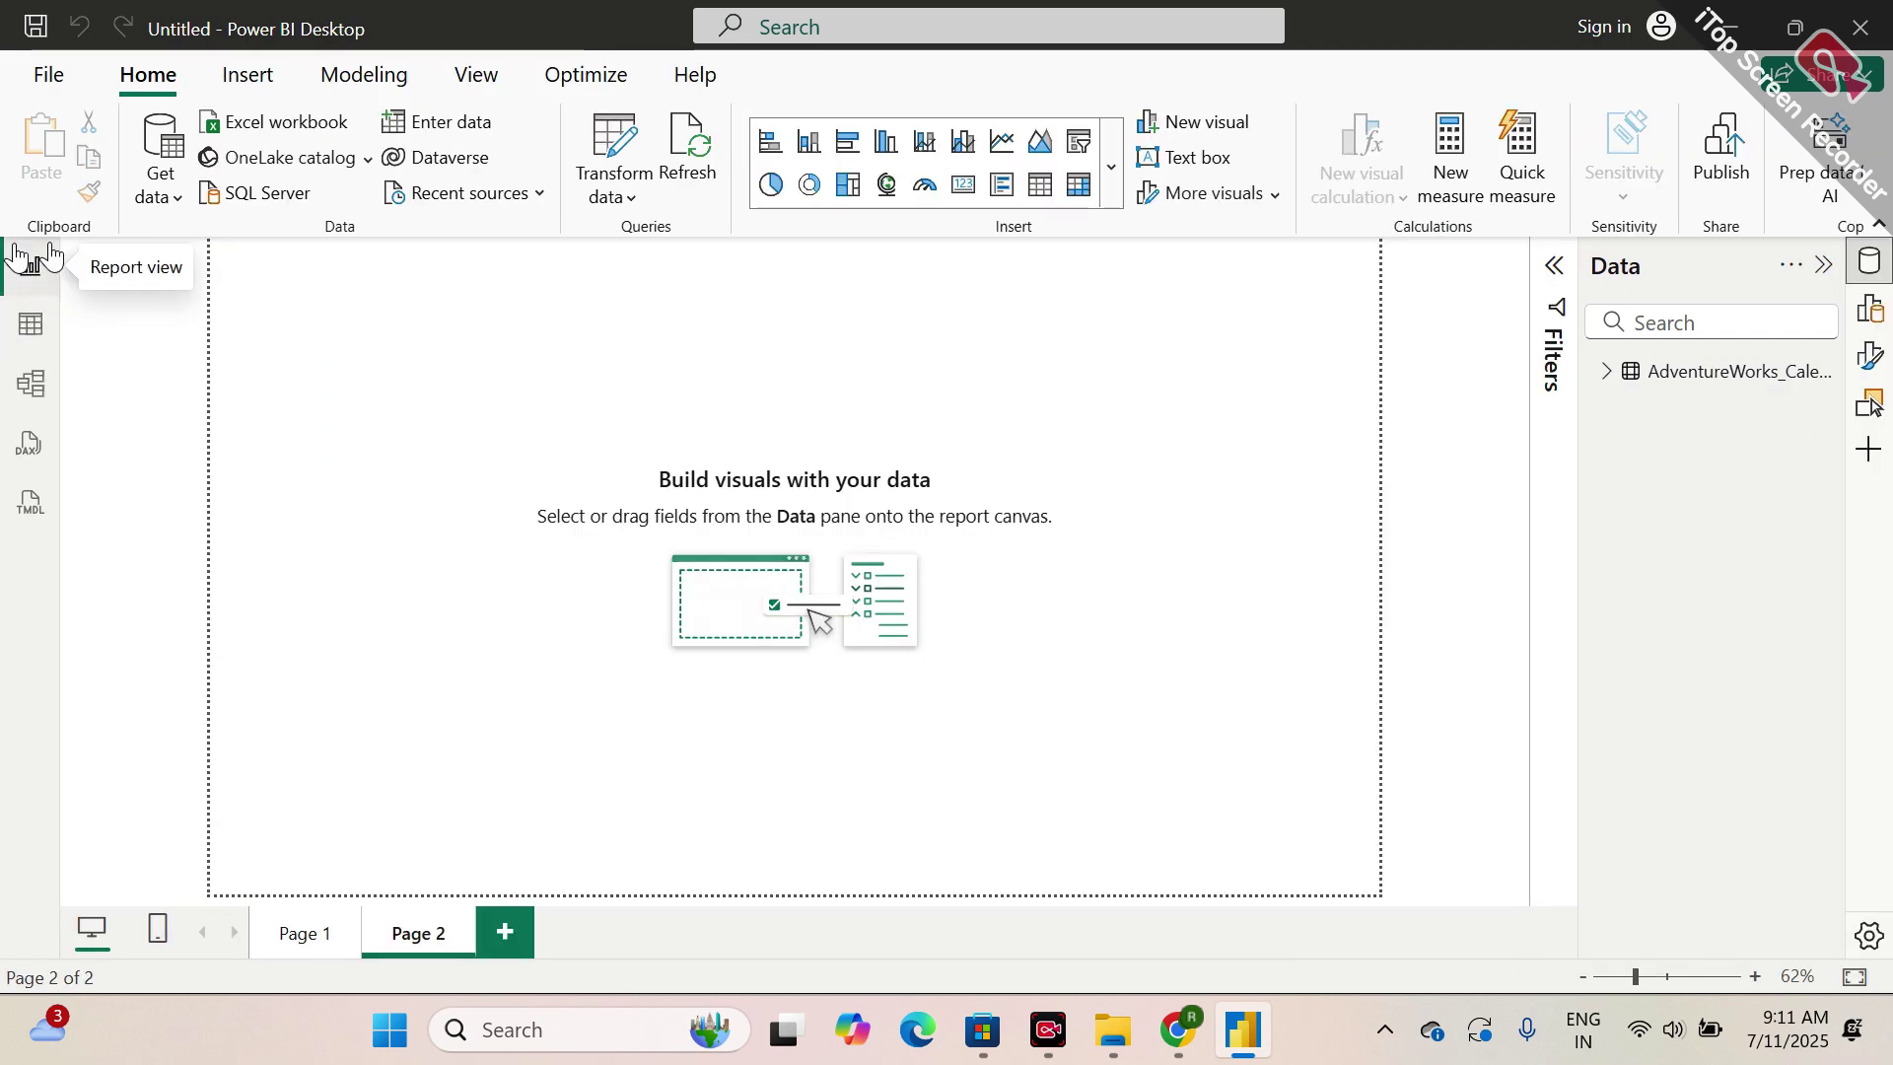
- Show the Data and Build panes and expand the AdventureWorks_Calendar table's fields
click(1866, 266)
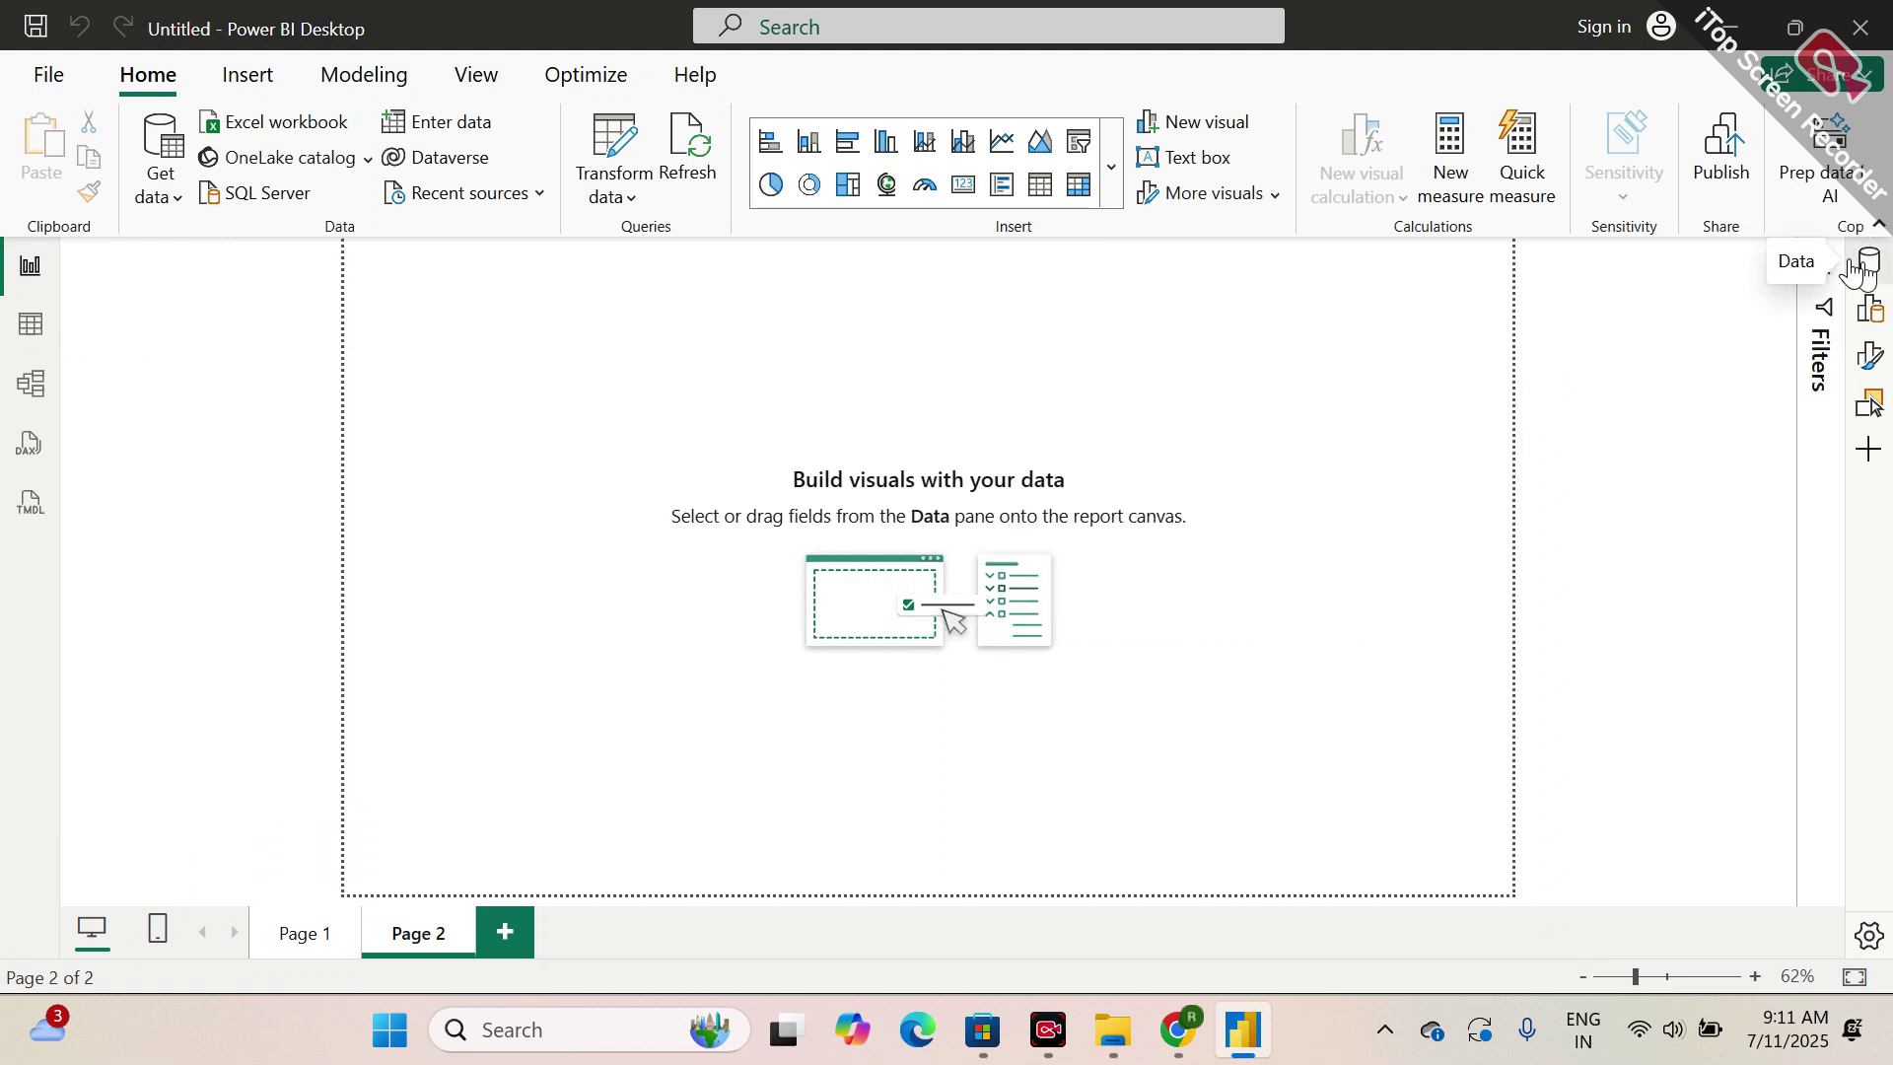
click(1853, 274)
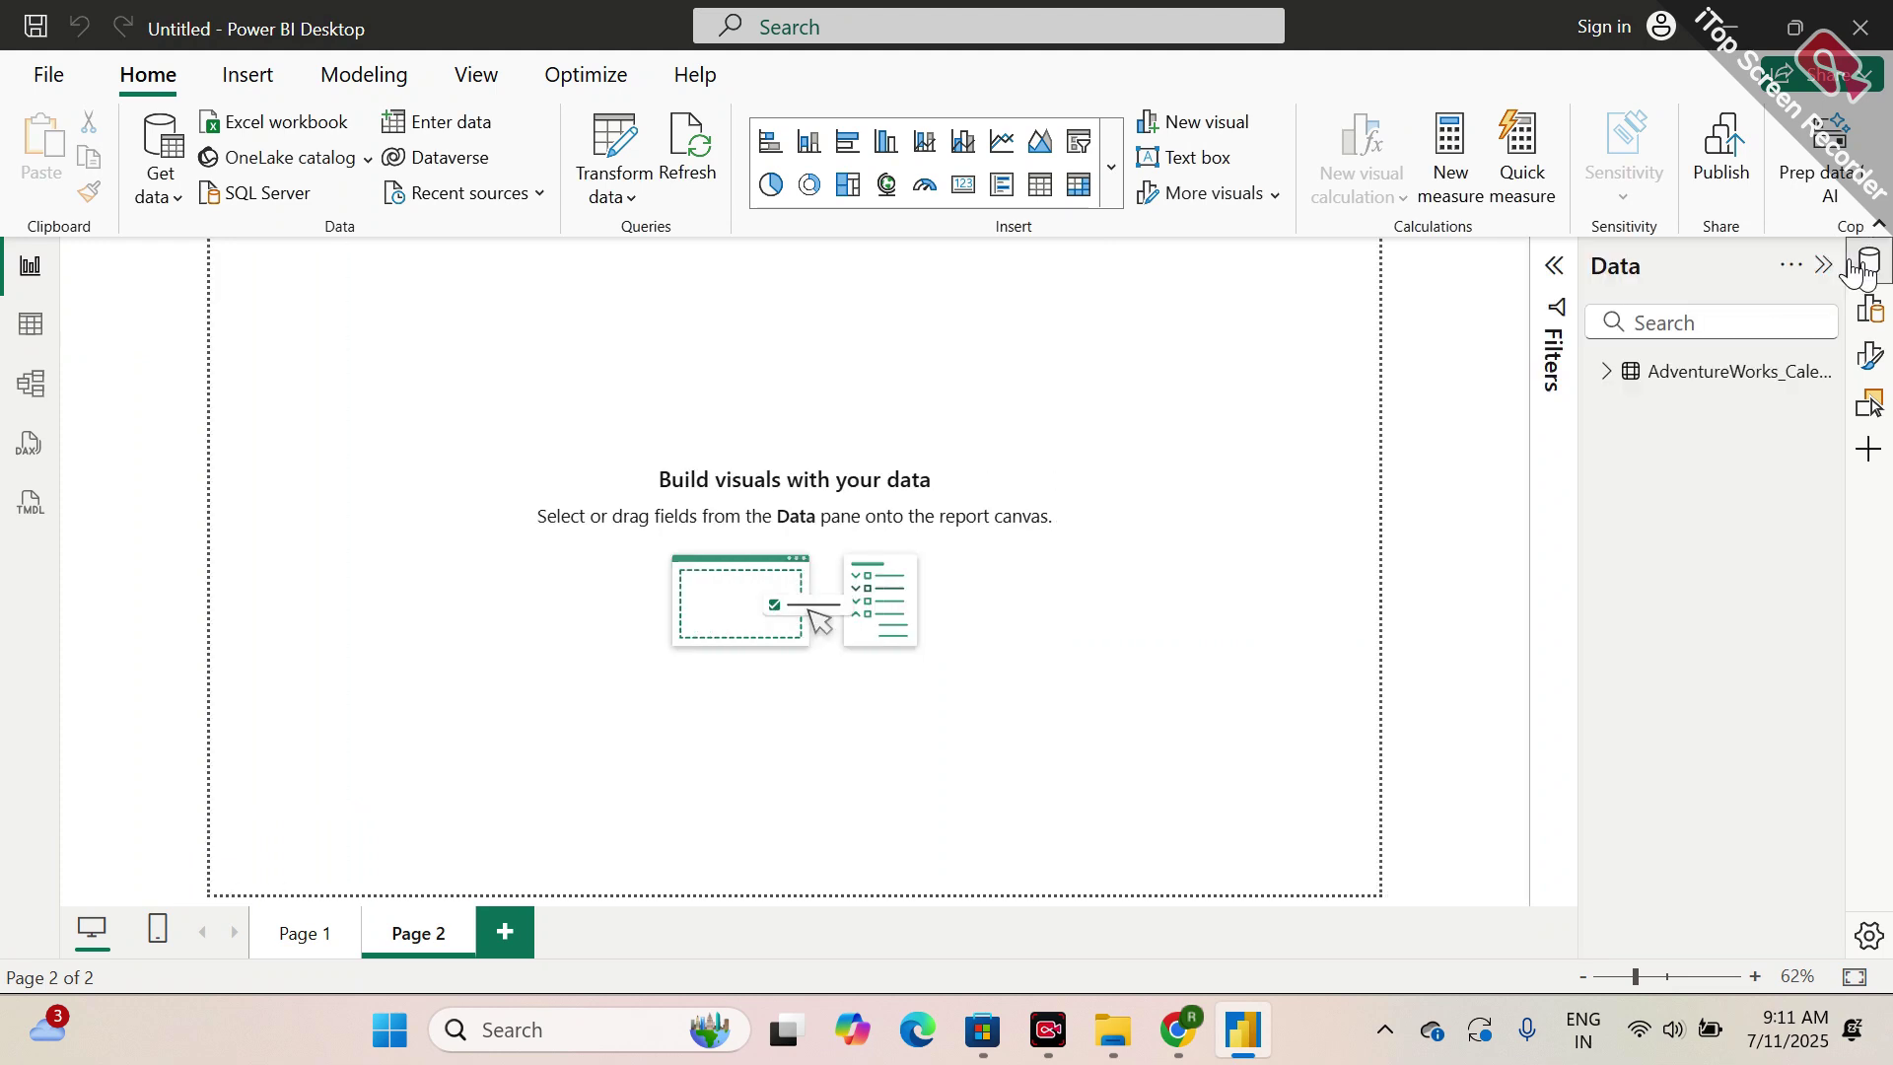
click(1868, 306)
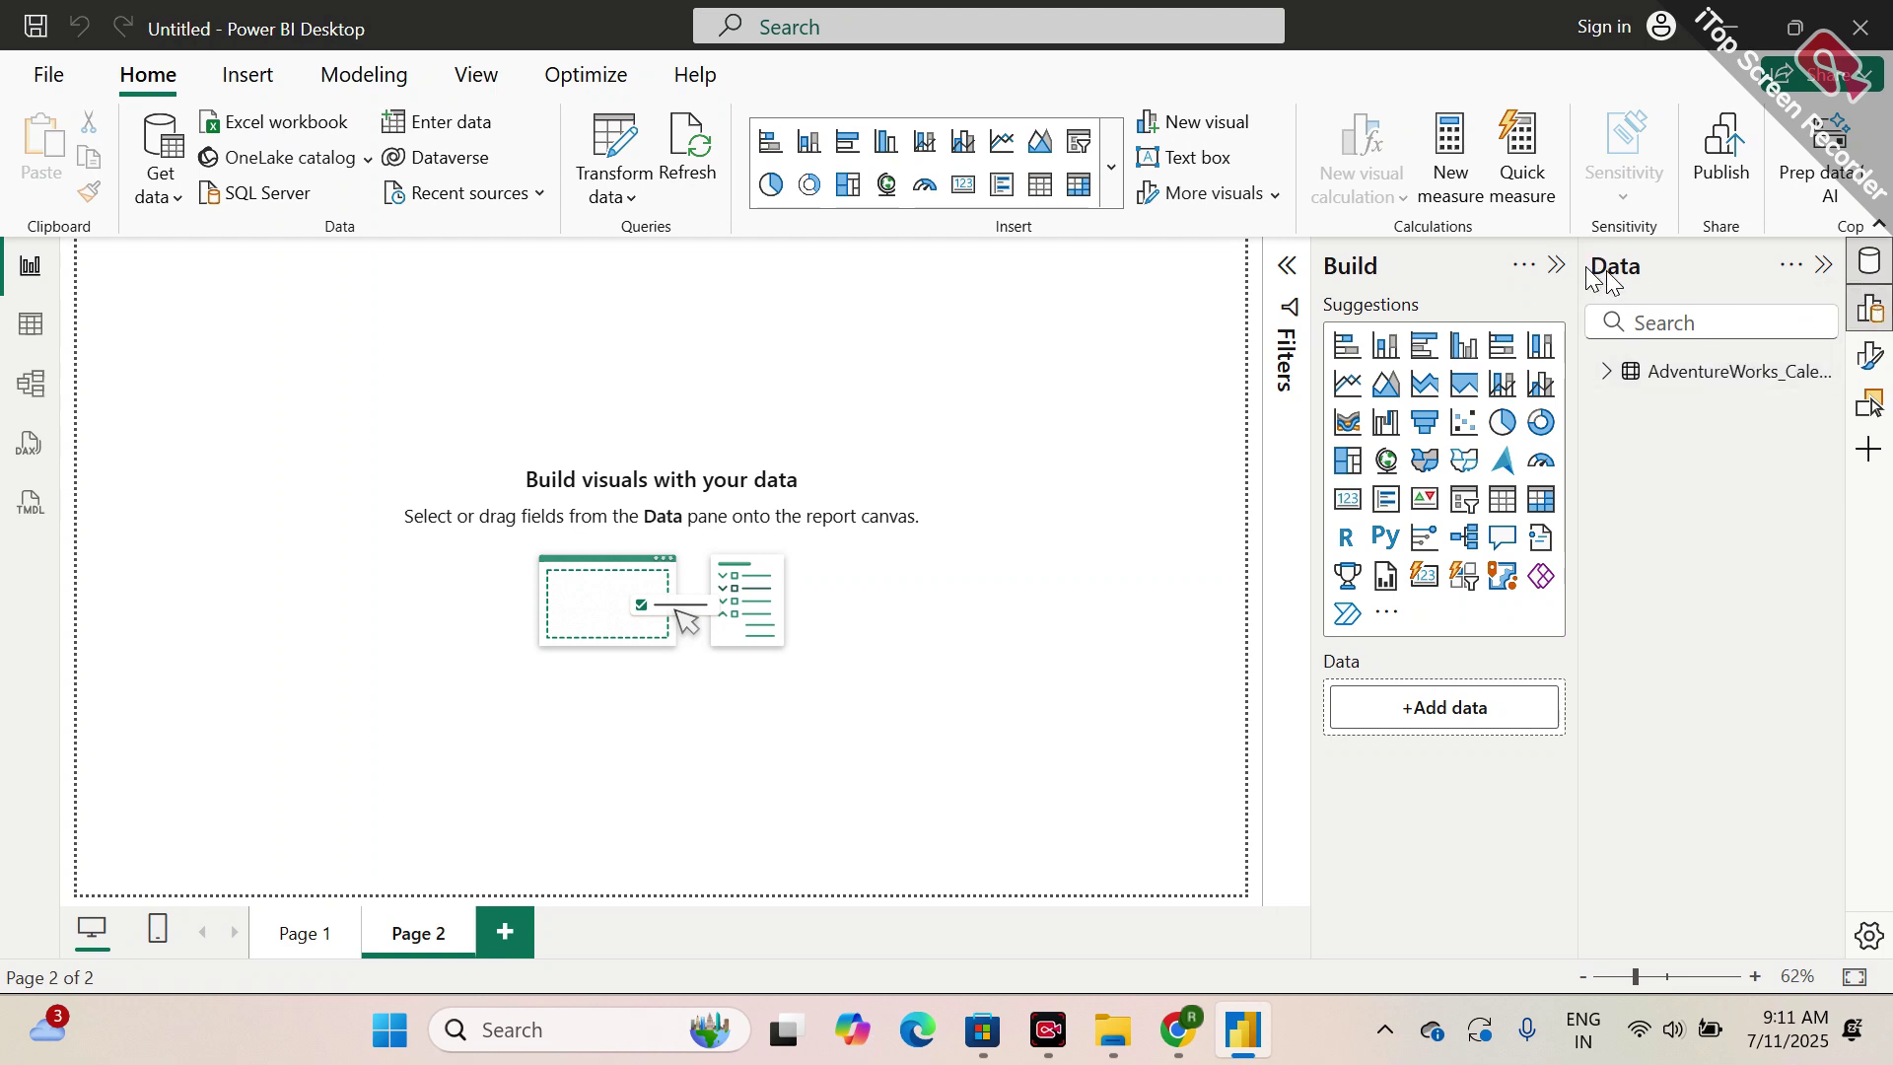
click(1609, 373)
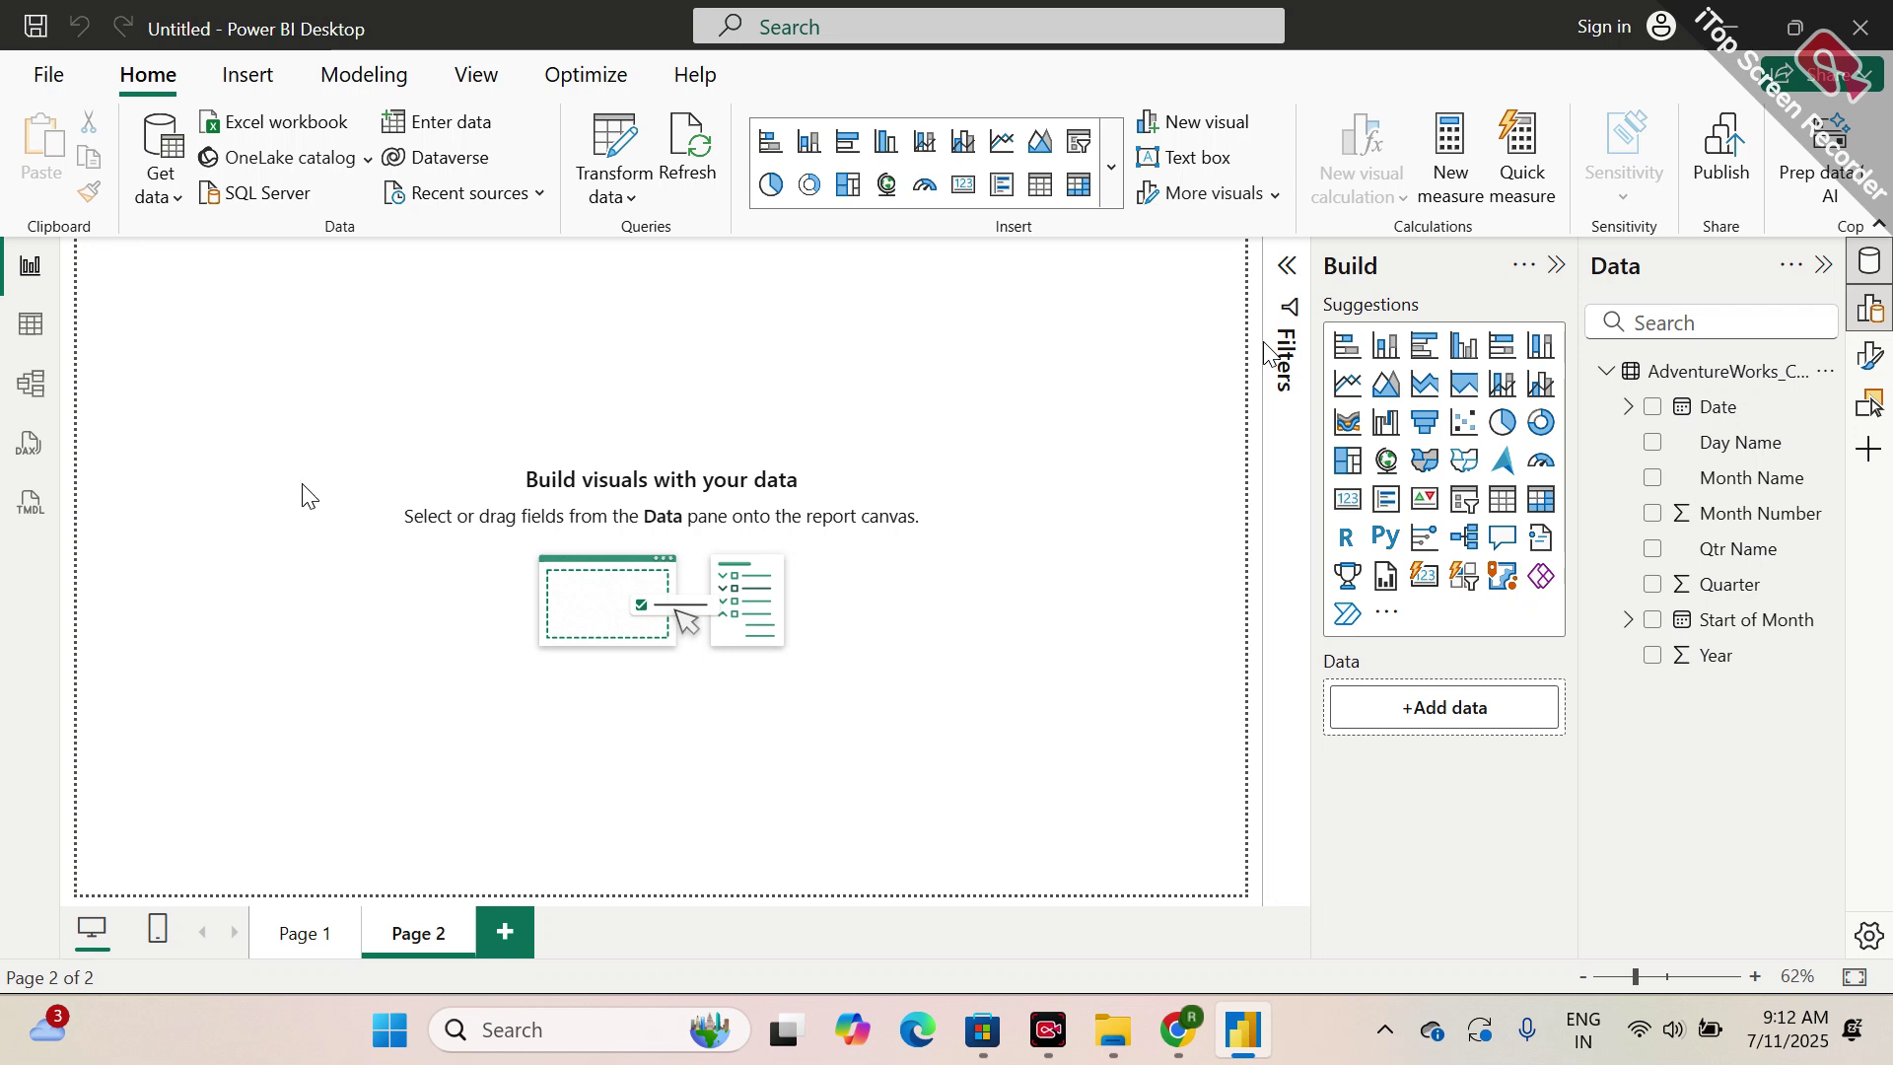
- Start saving the report as DA3 Morning and browse this device for another save location
key(ctrl+s)
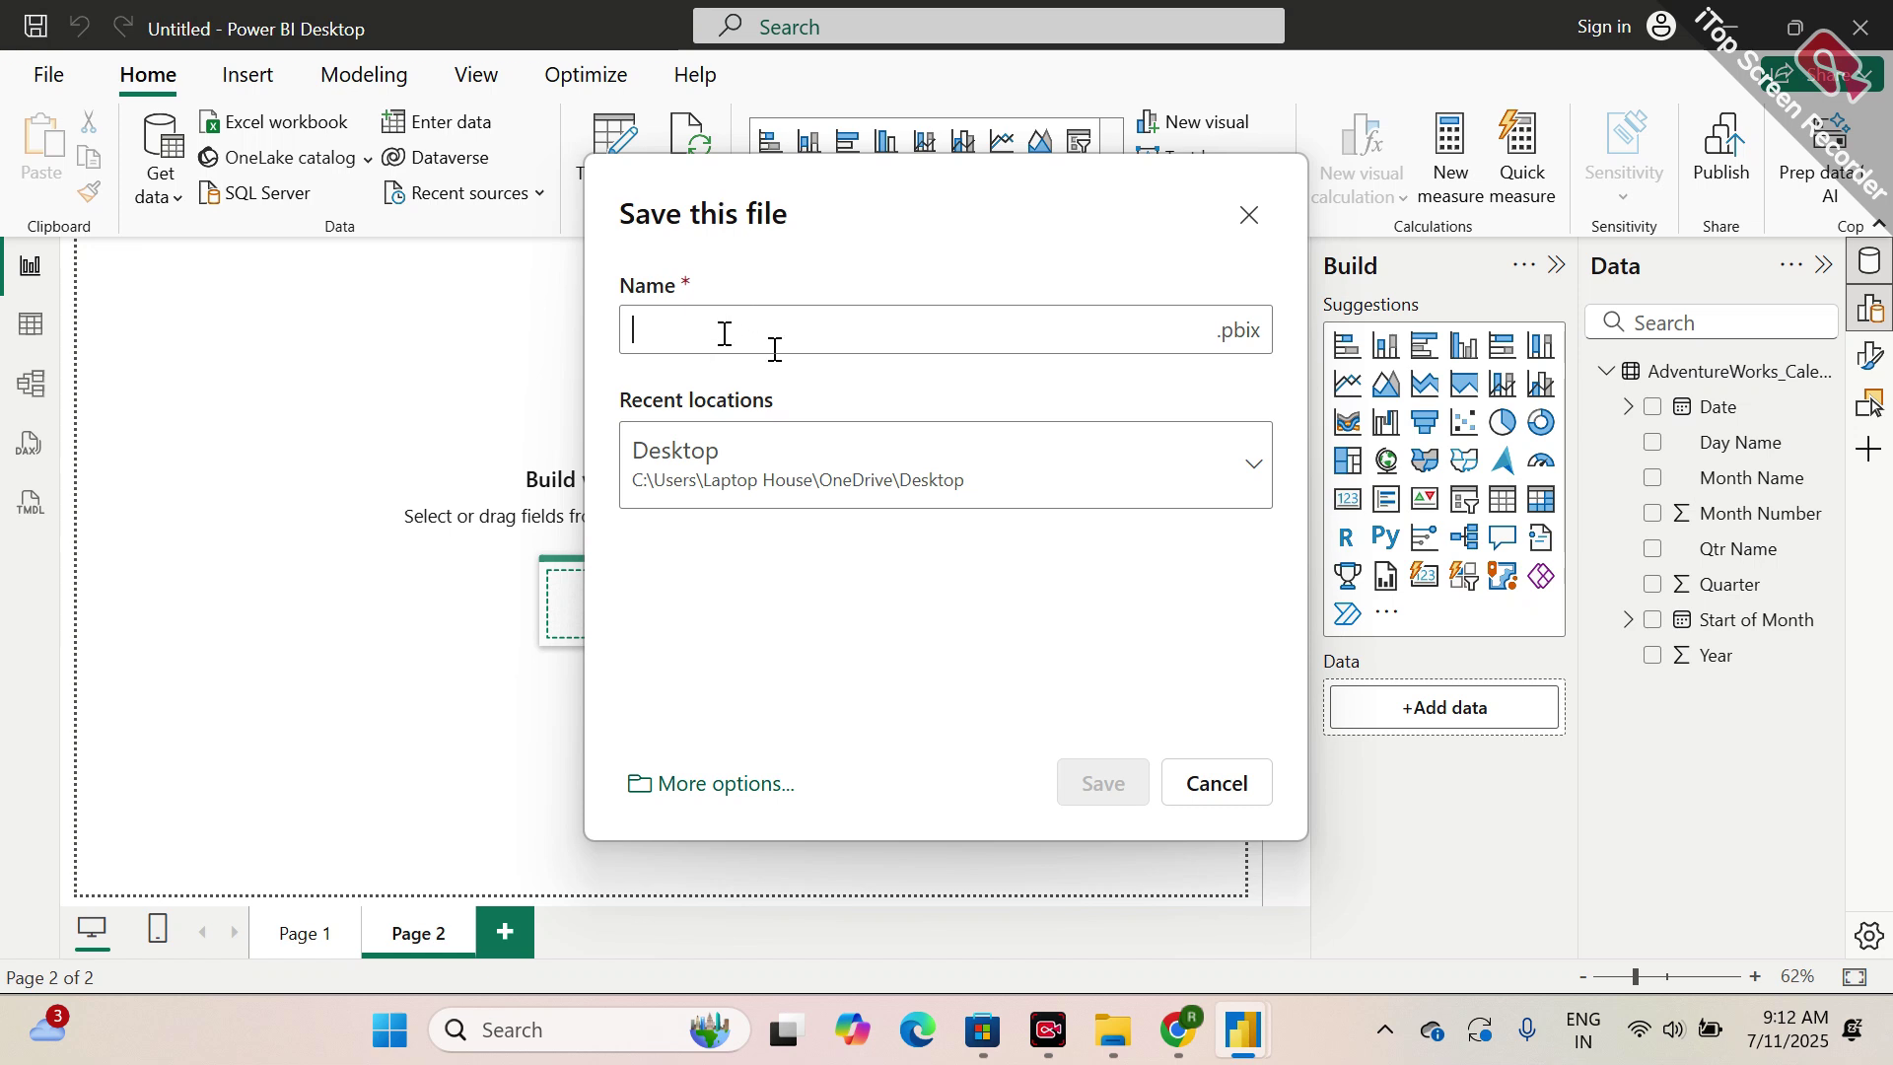
text(DA3 Morning)
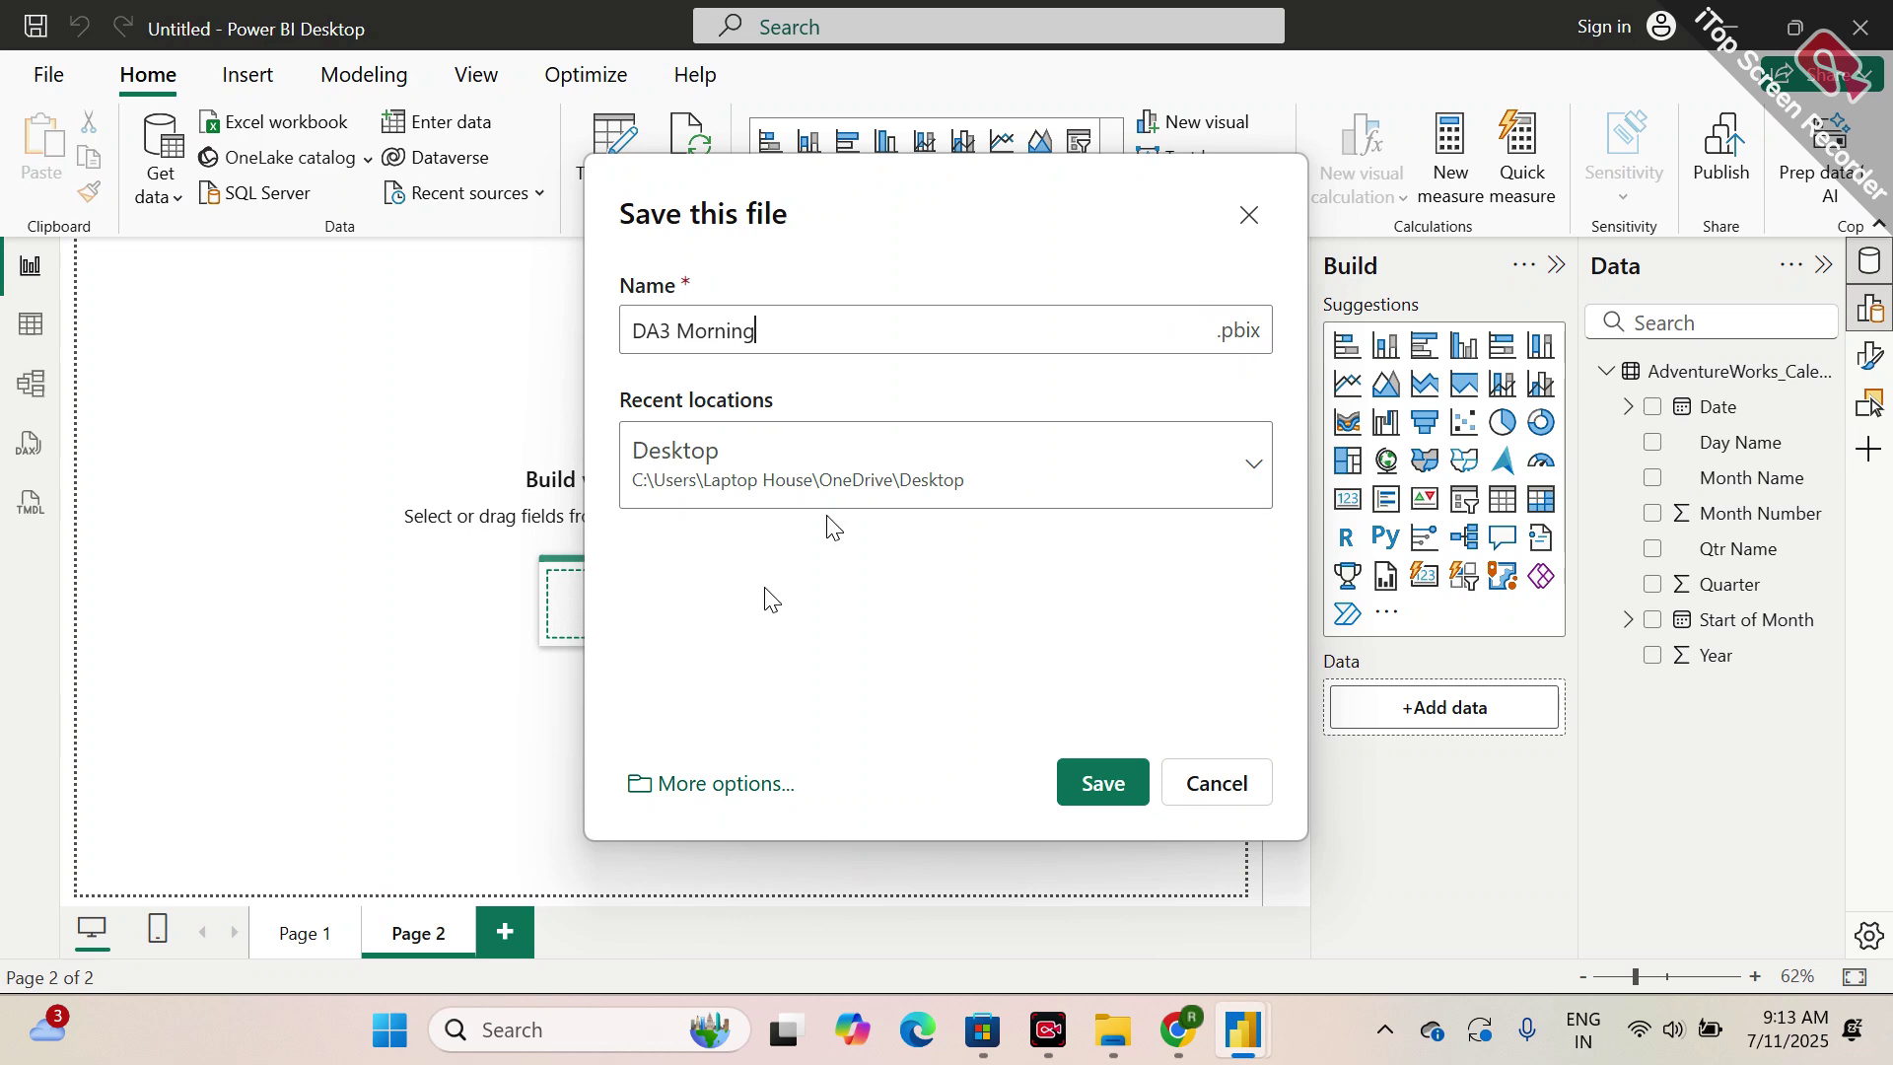
click(1002, 461)
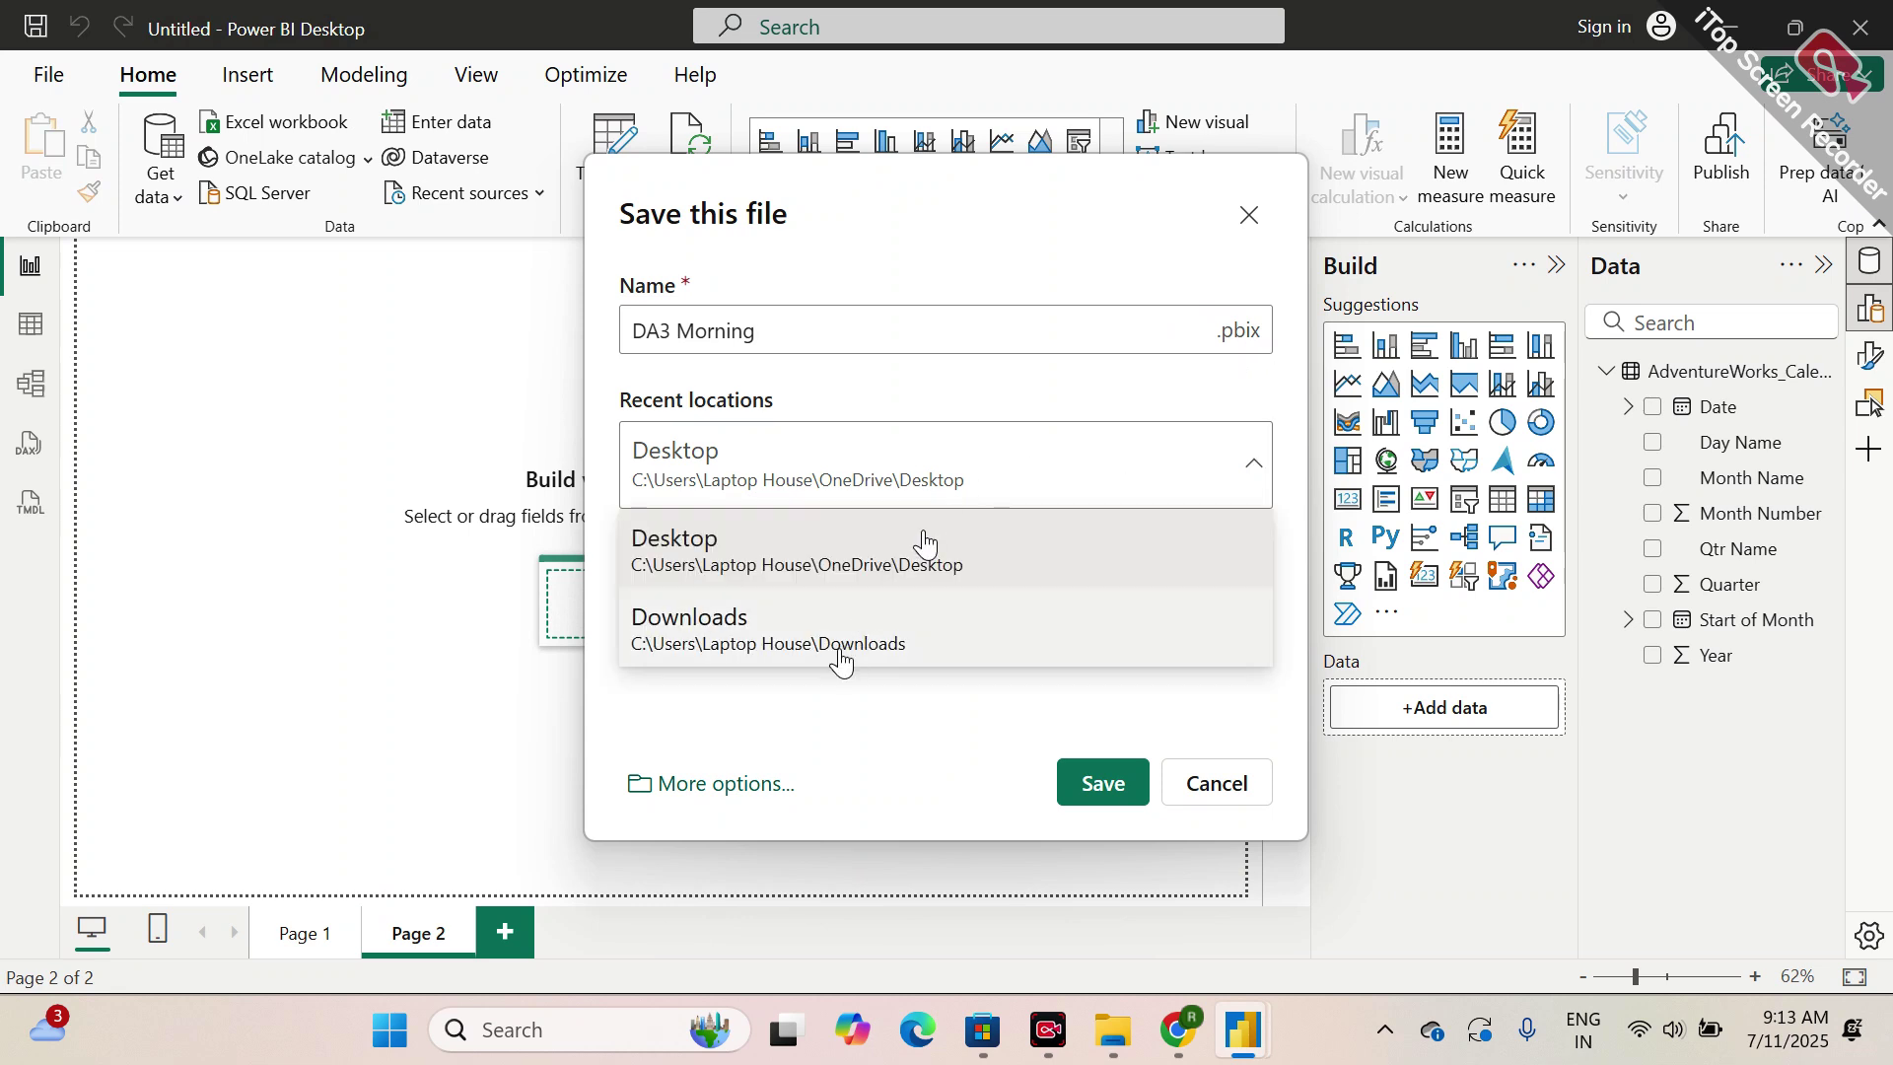
click(759, 786)
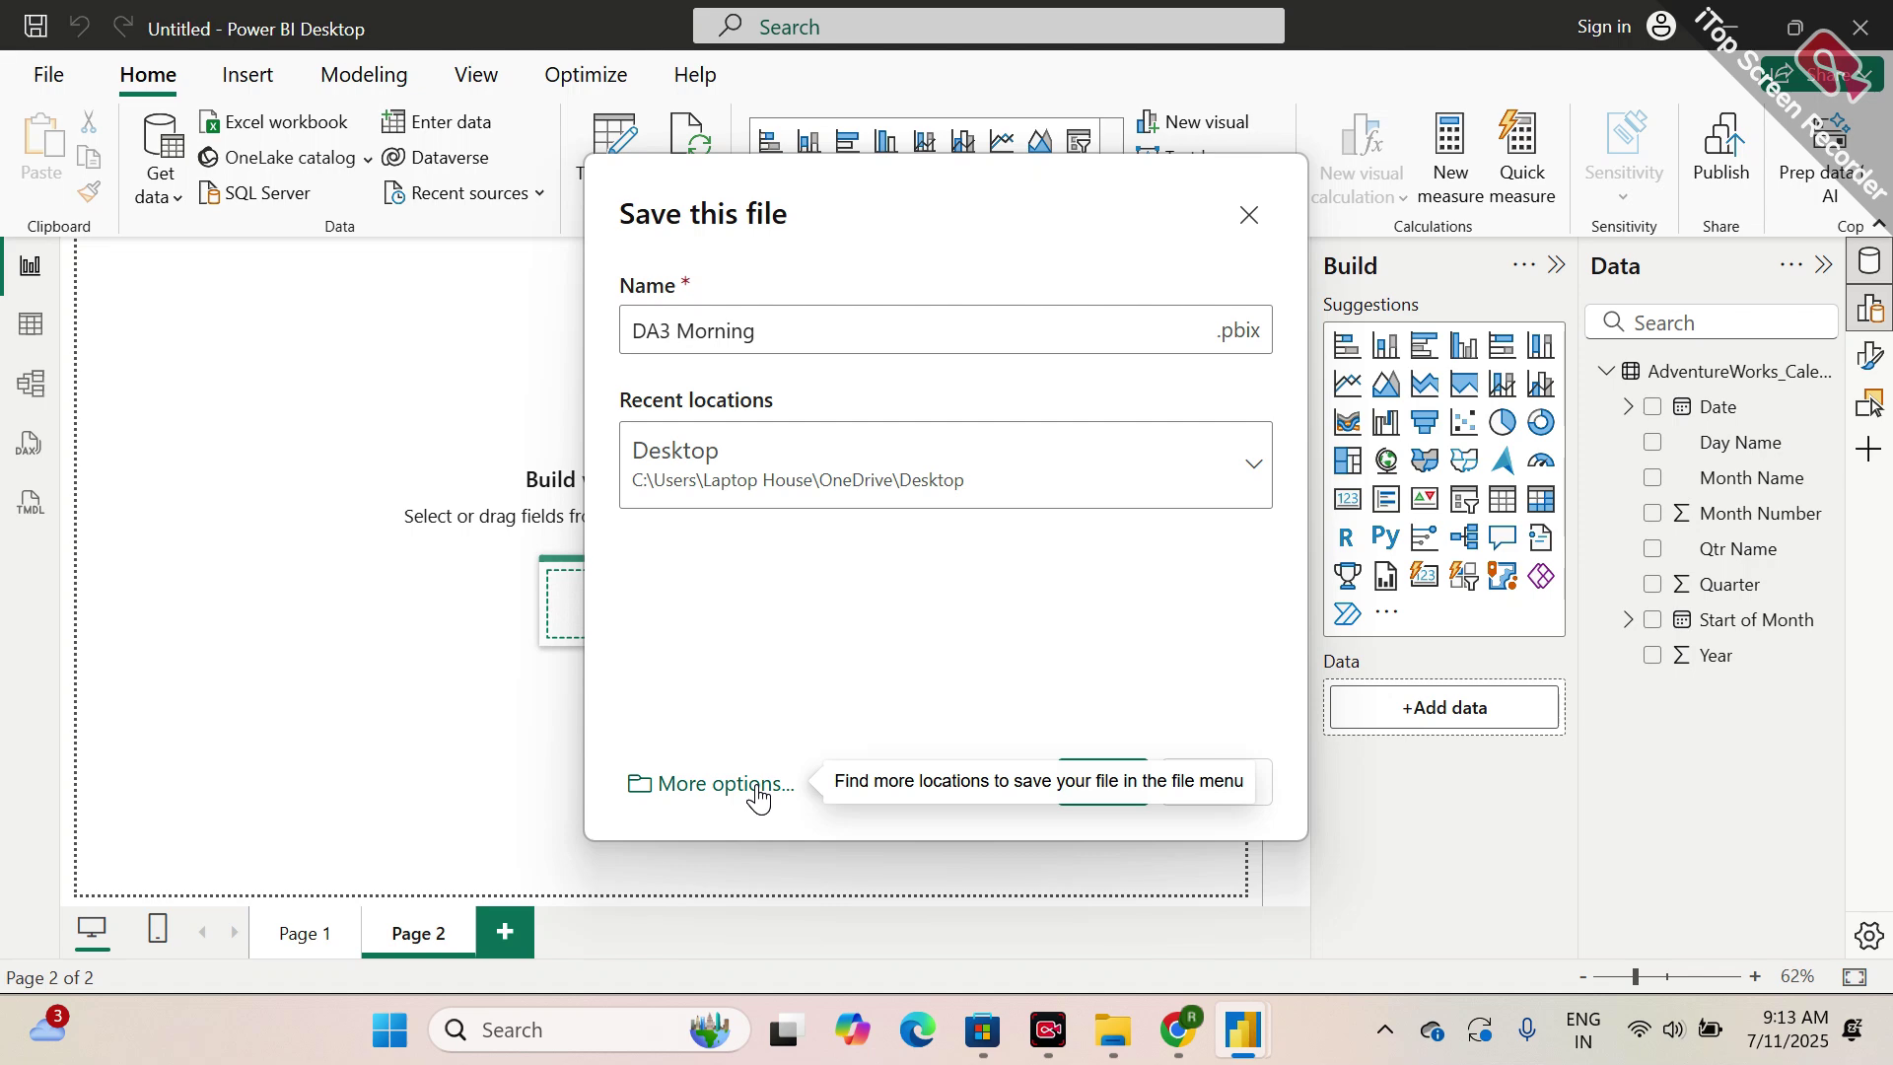
click(757, 789)
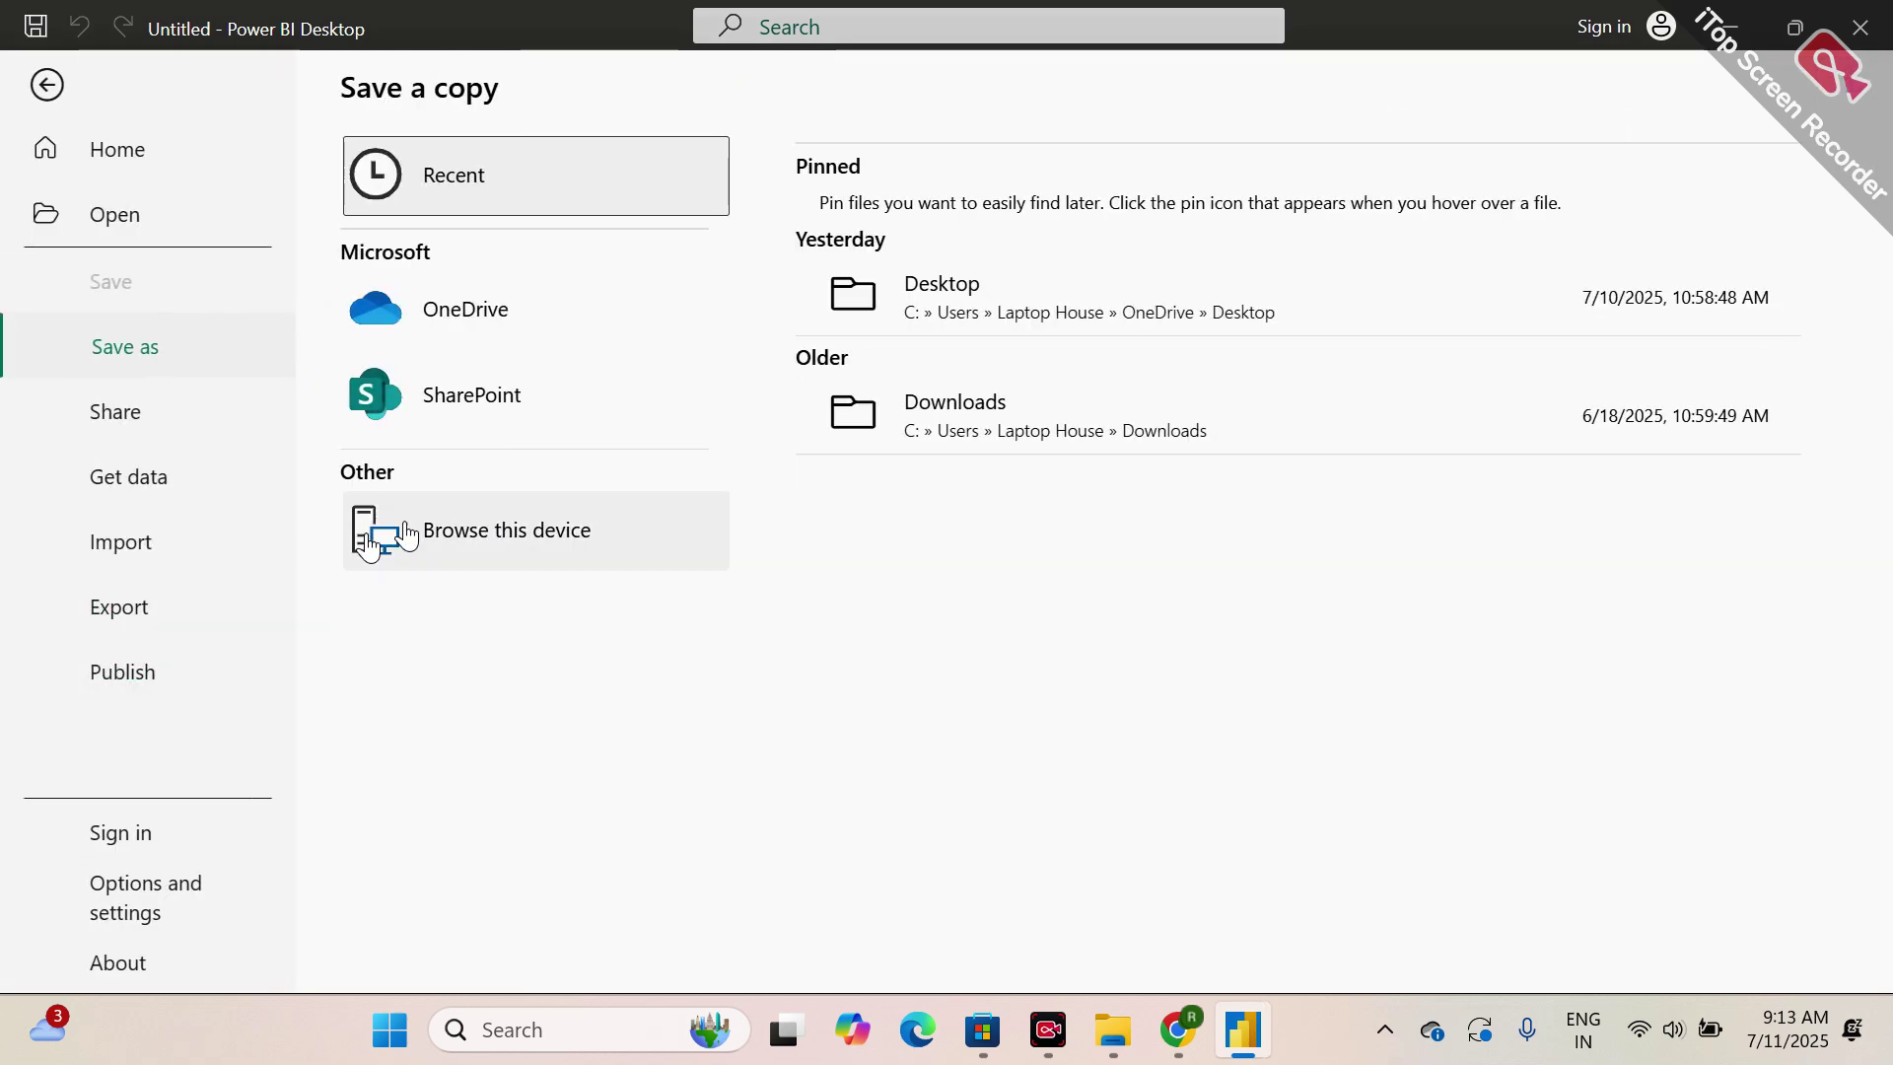
click(541, 561)
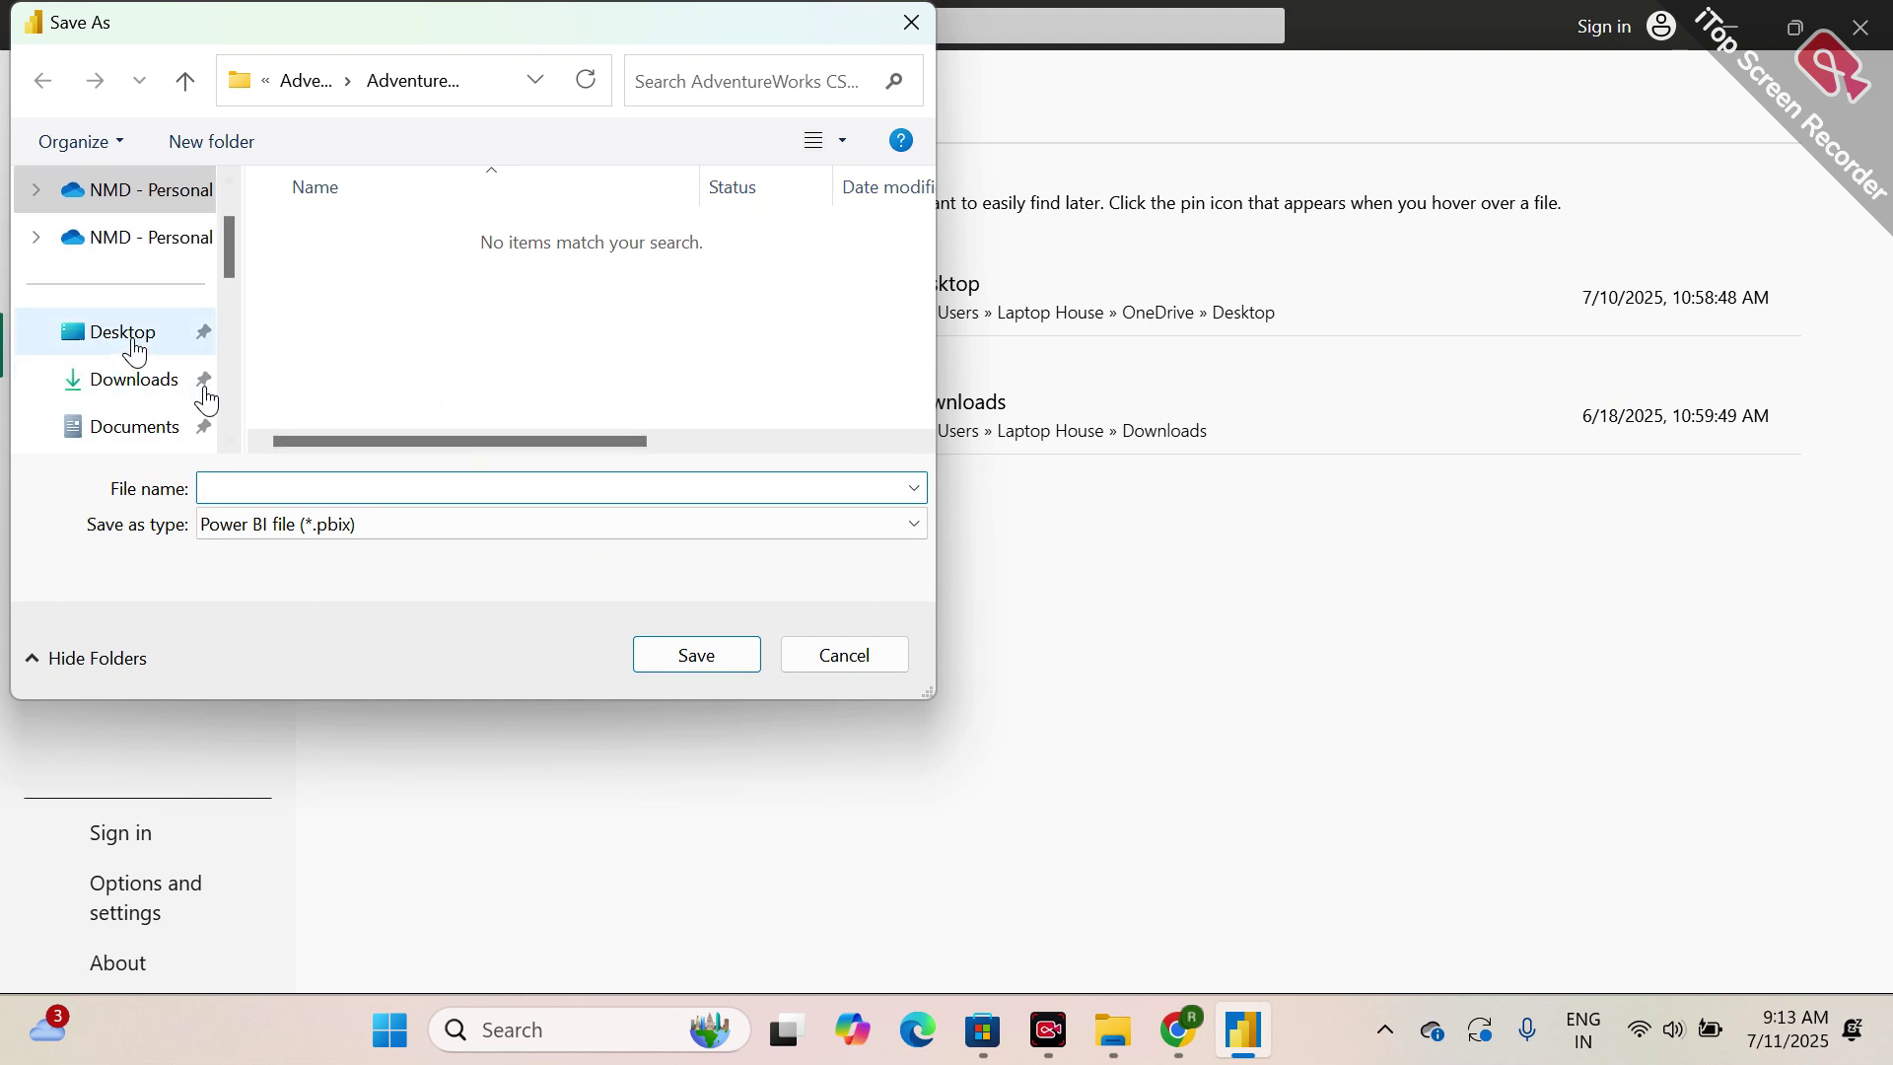
- Save the report as DA3 Morning in the RDB folder on the Desktop and close Power BI Desktop
click(131, 342)
double_click(320, 296)
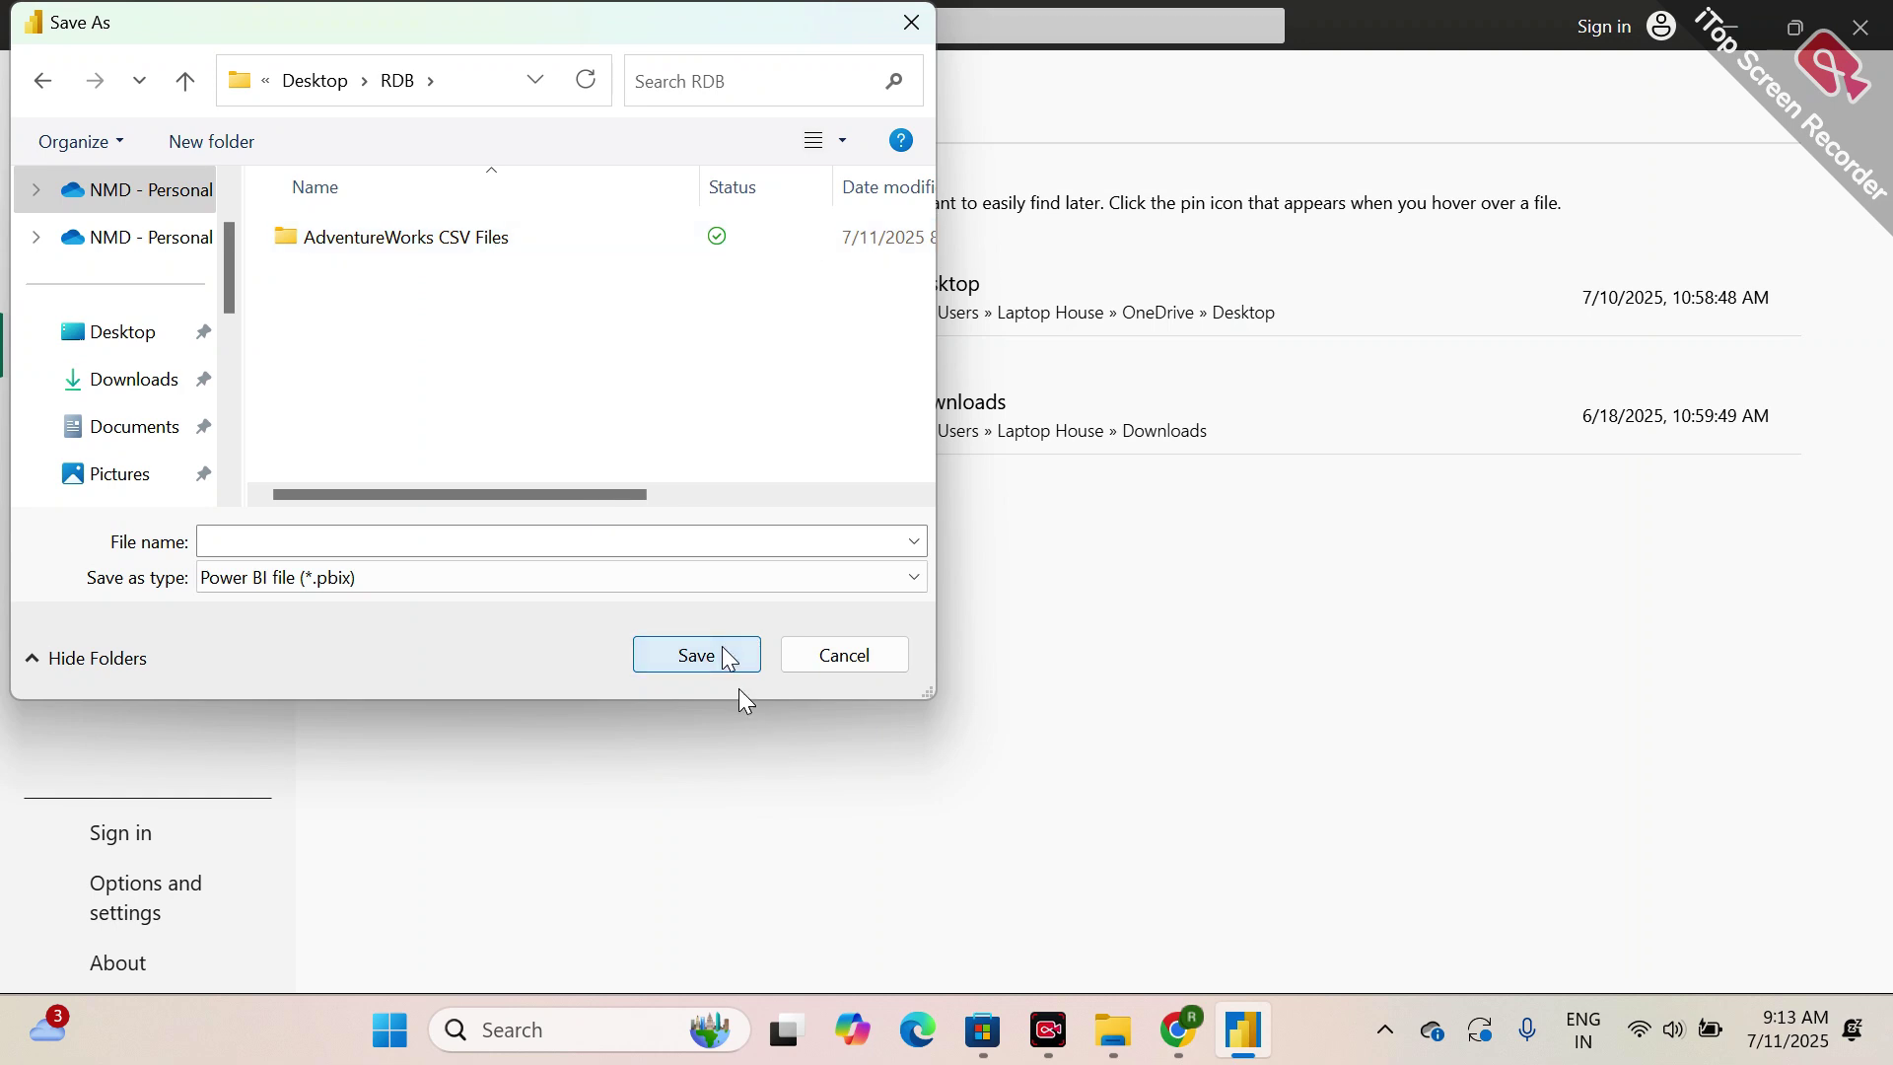
click(615, 549)
text(D)
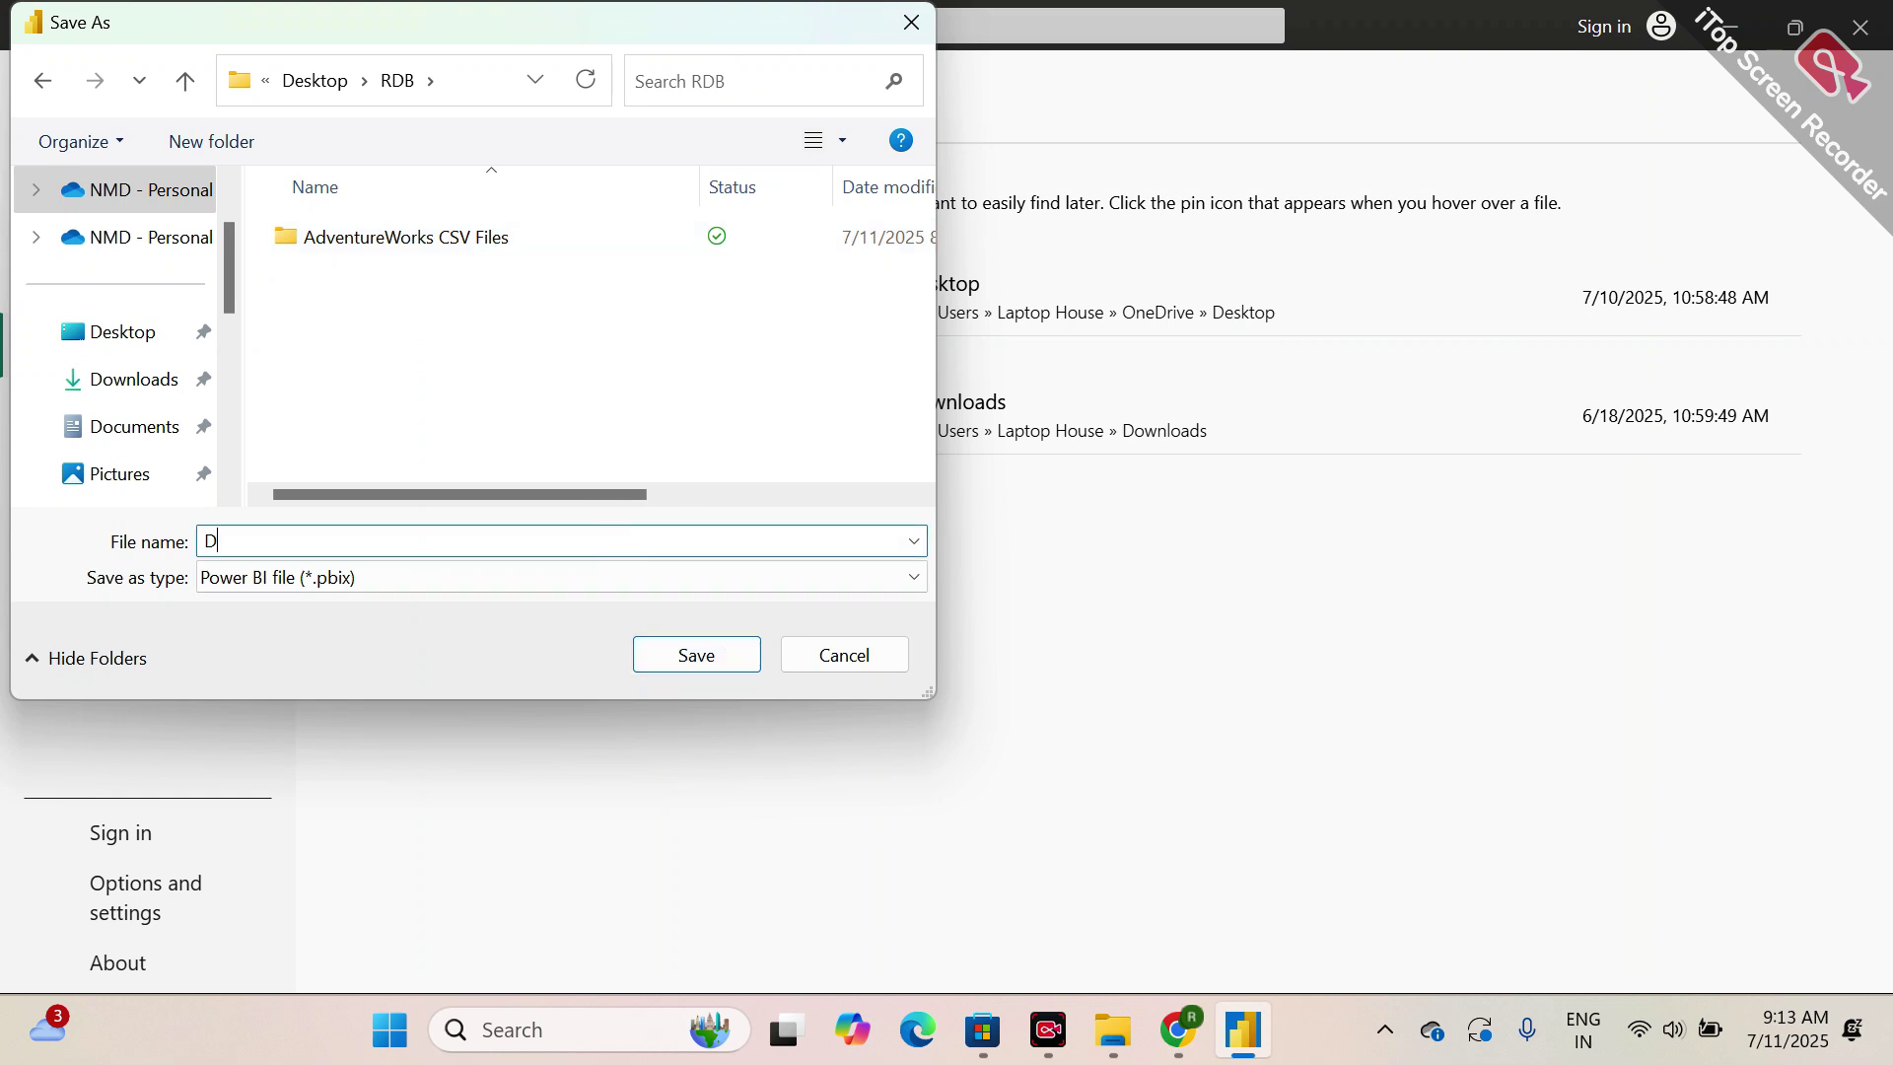
text(A3 Morning)
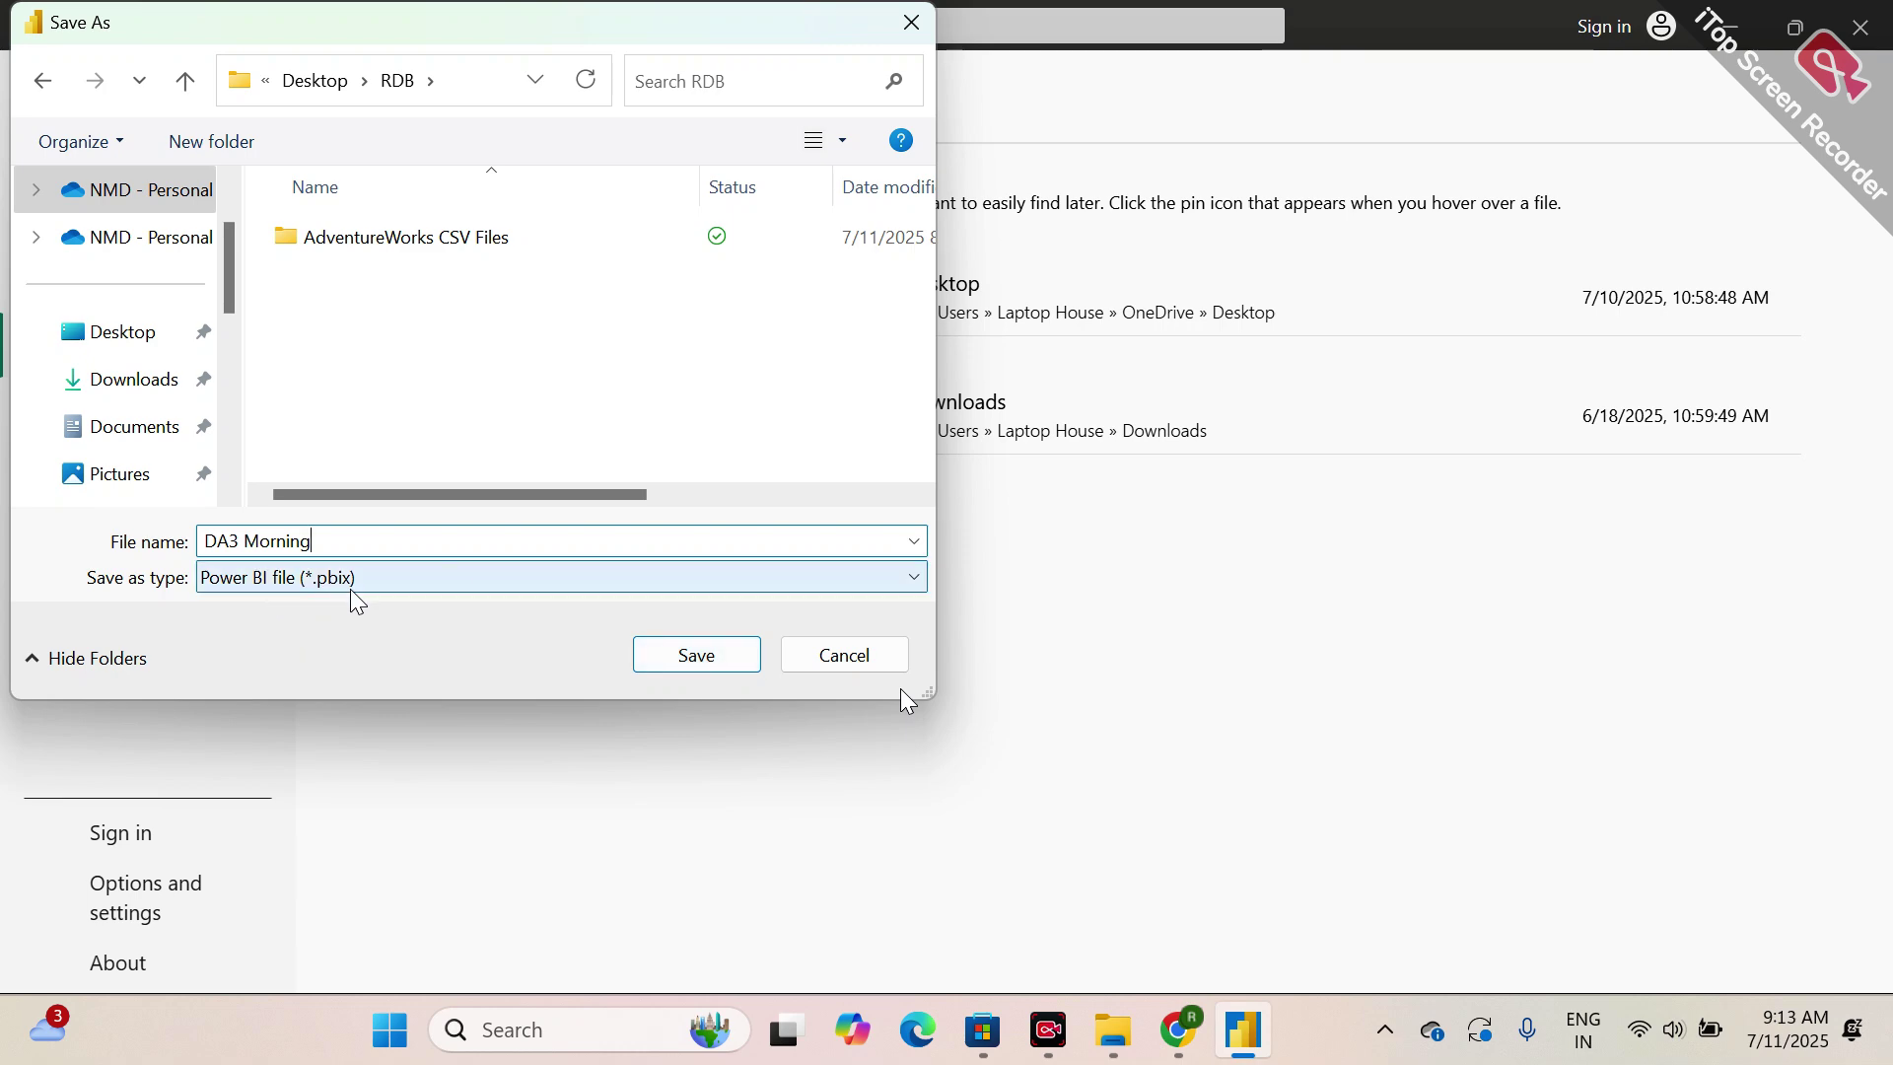
click(667, 670)
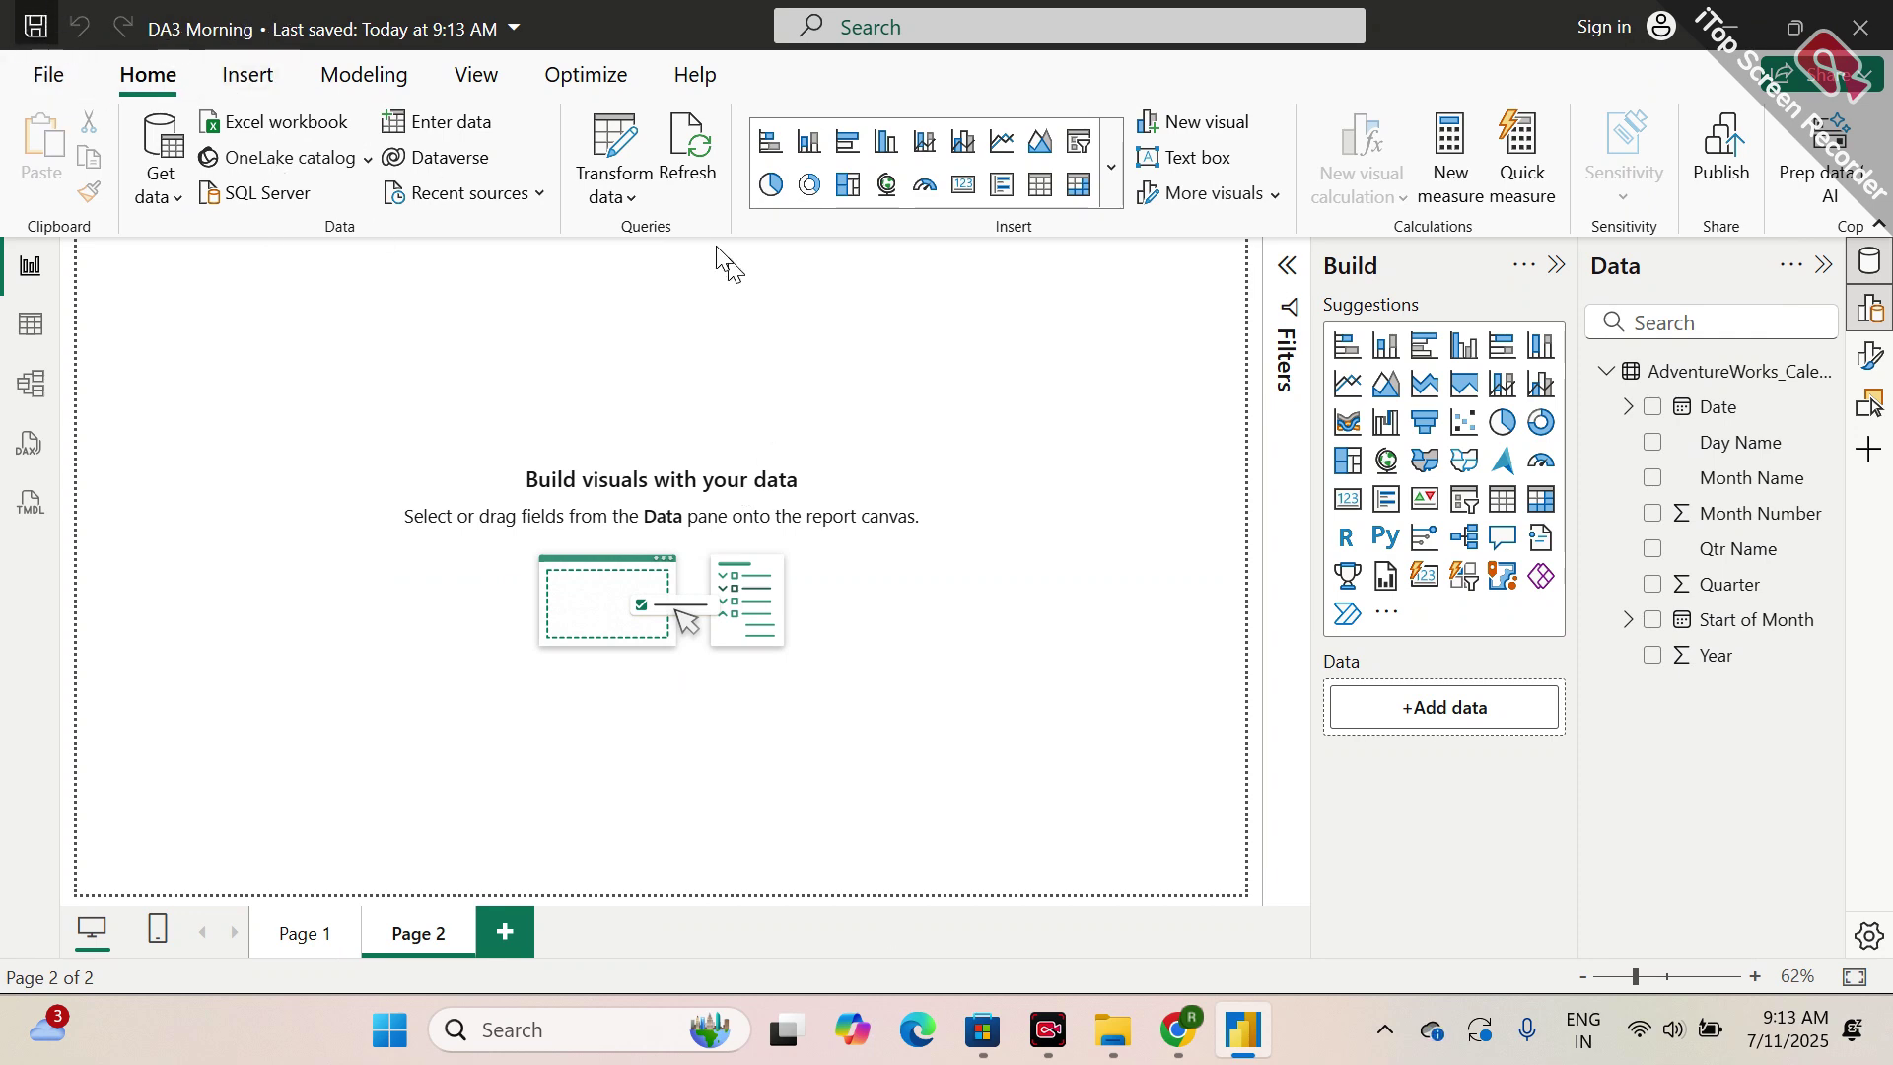
click(1867, 24)
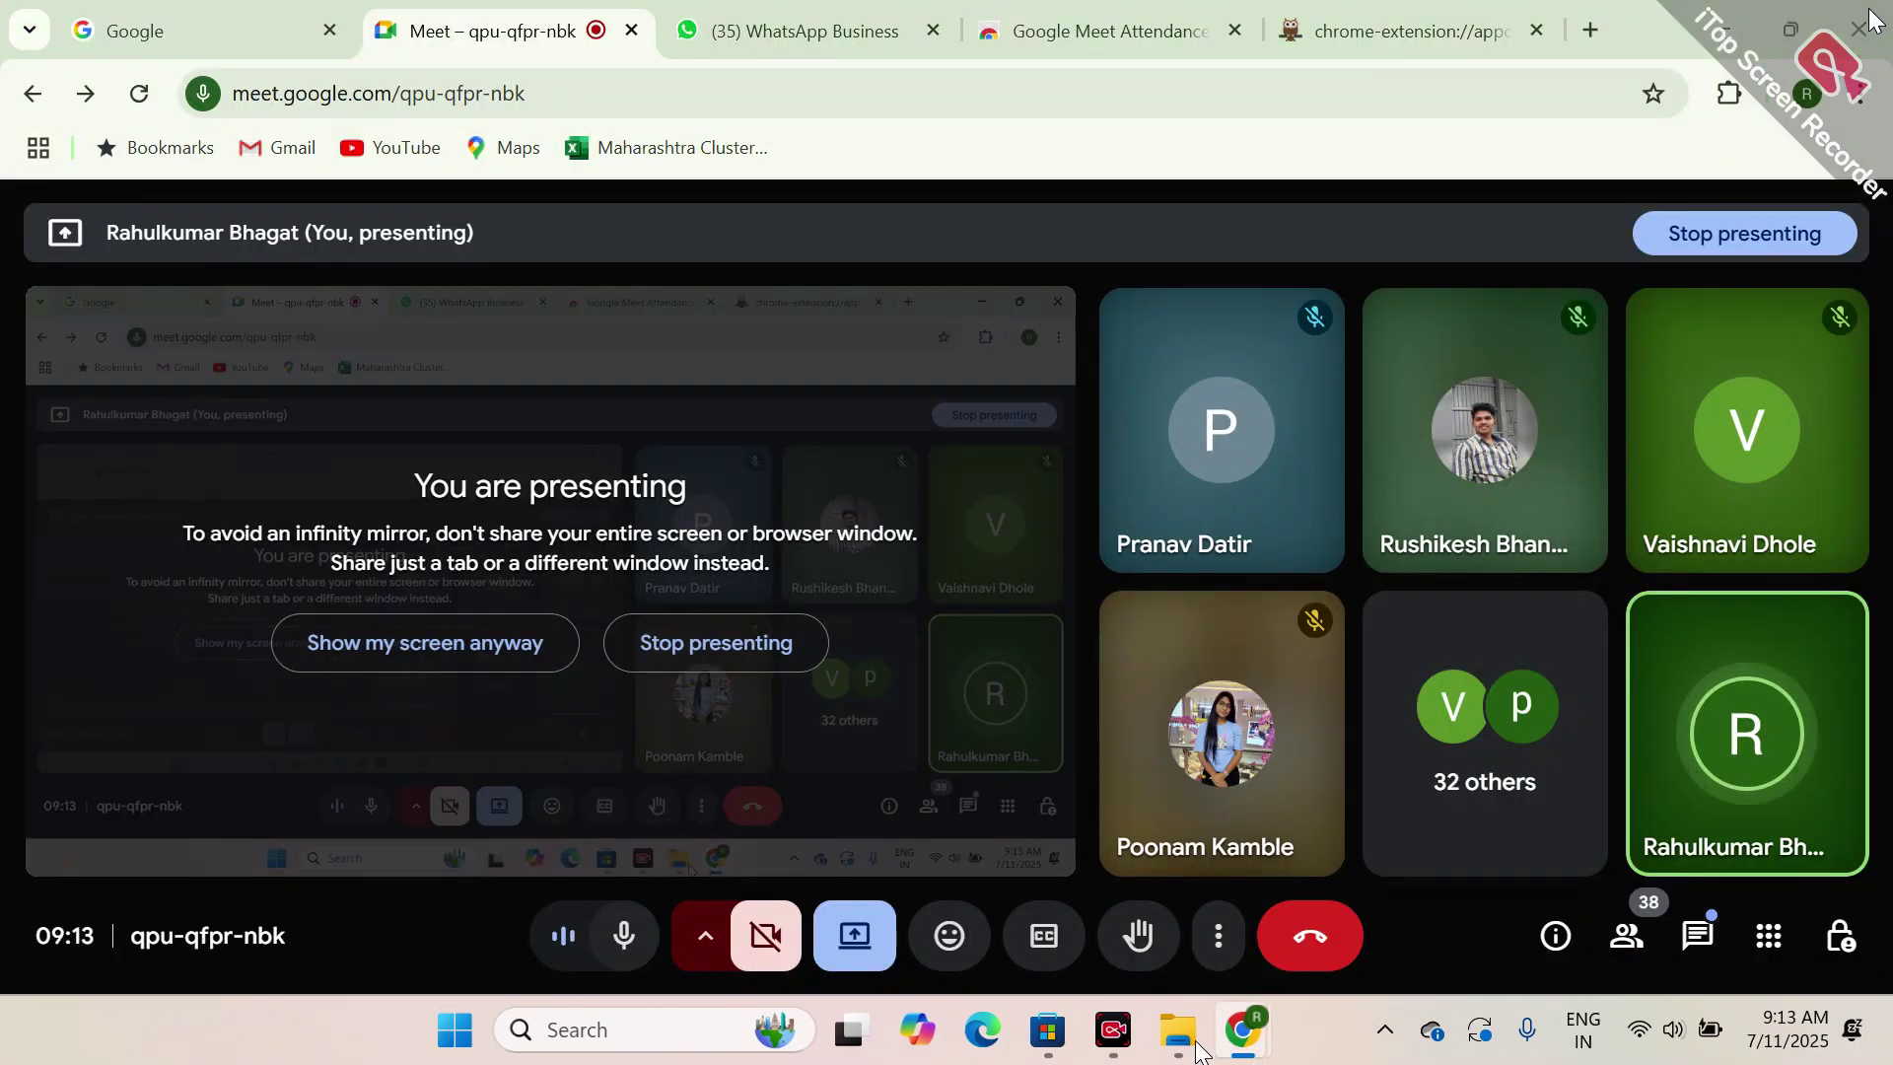
- Switch to File Explorer and go back from the AdventureWorks CSV Files folder to the RDB folder
mouse_move(1196, 1048)
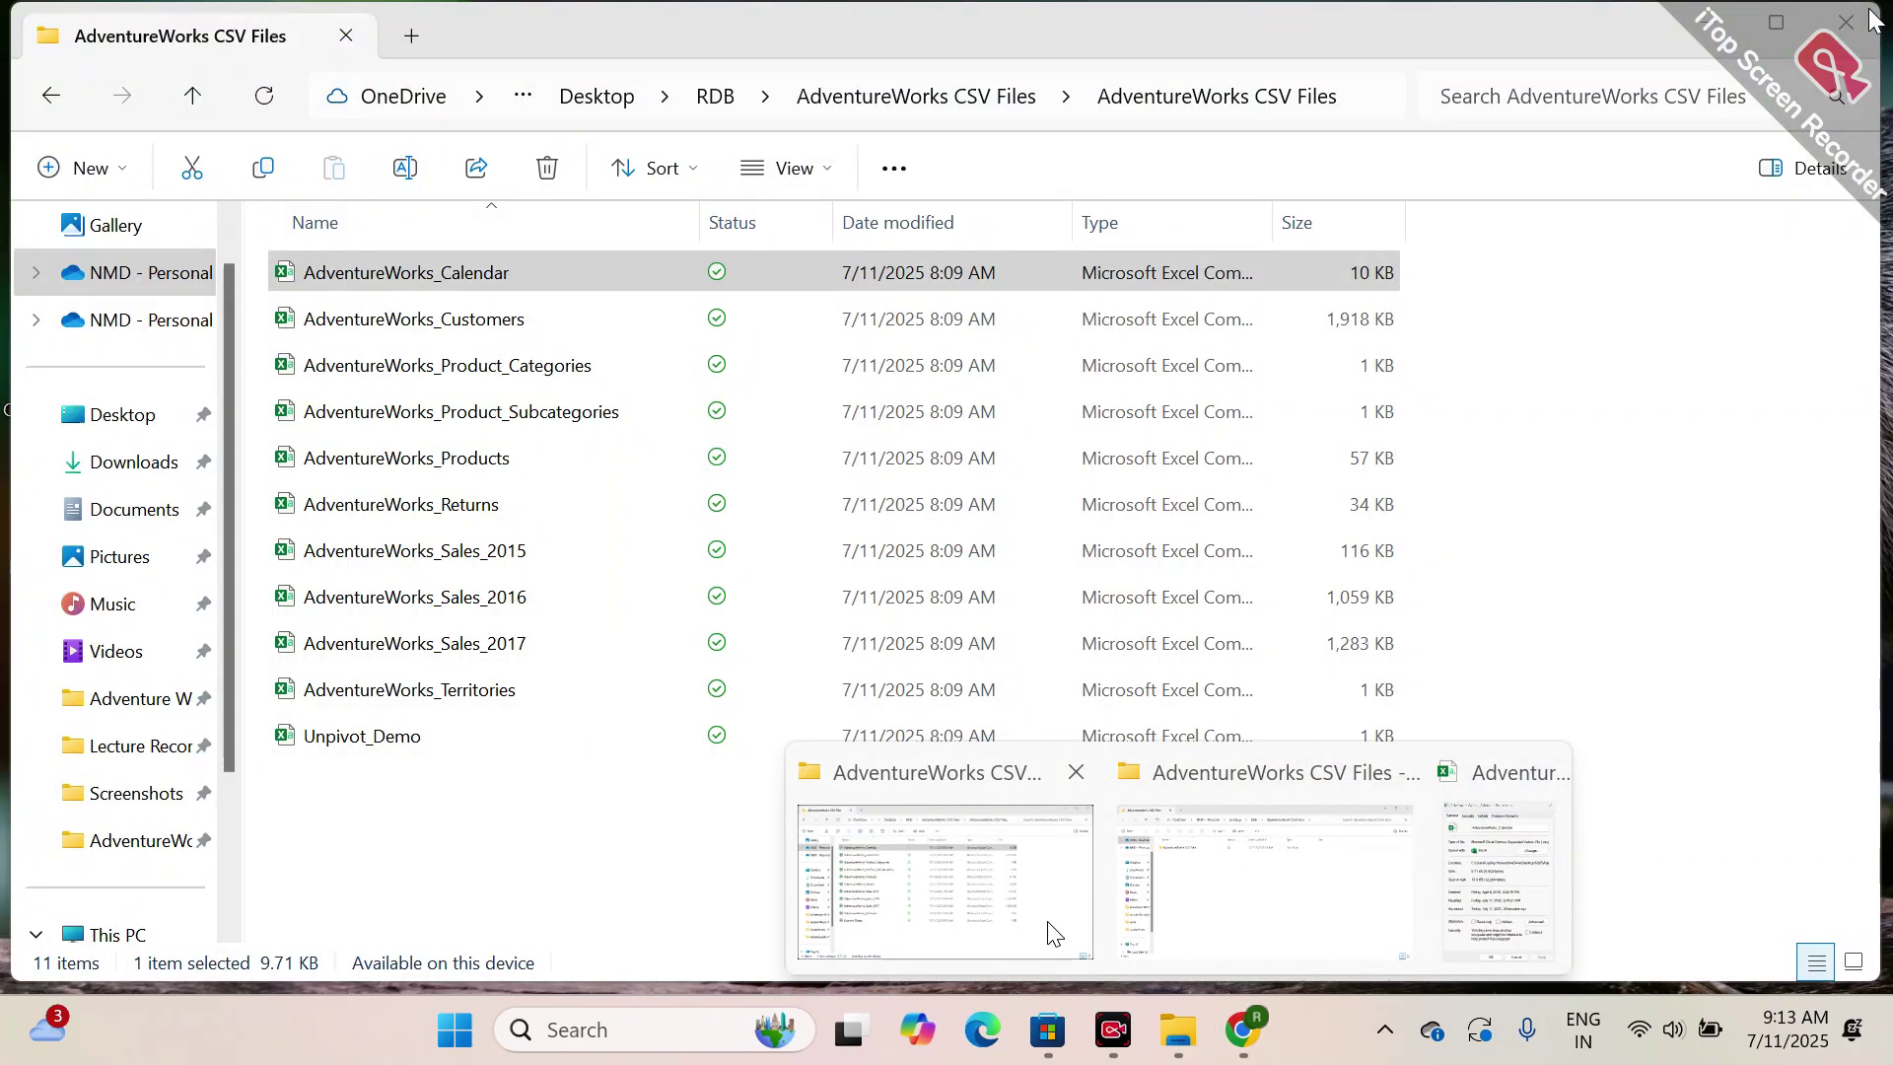
click(1047, 930)
click(63, 103)
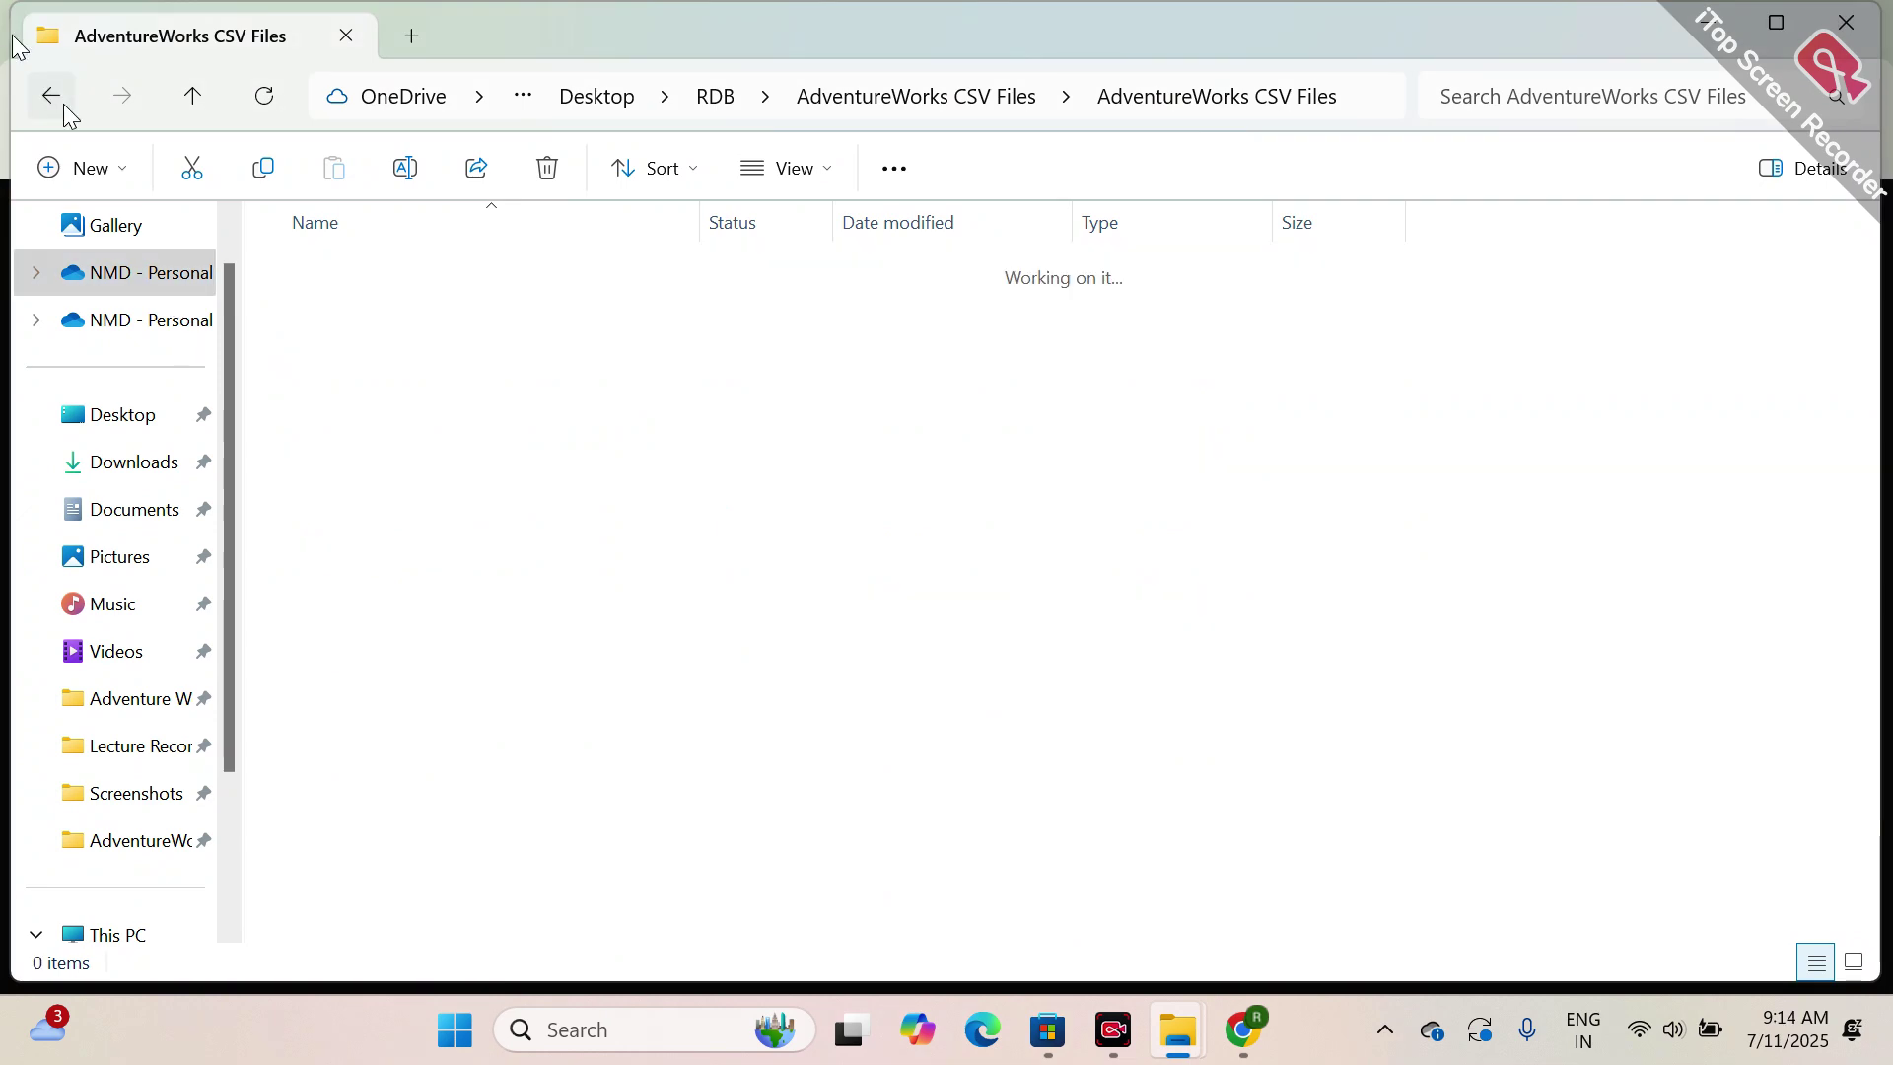
click(63, 103)
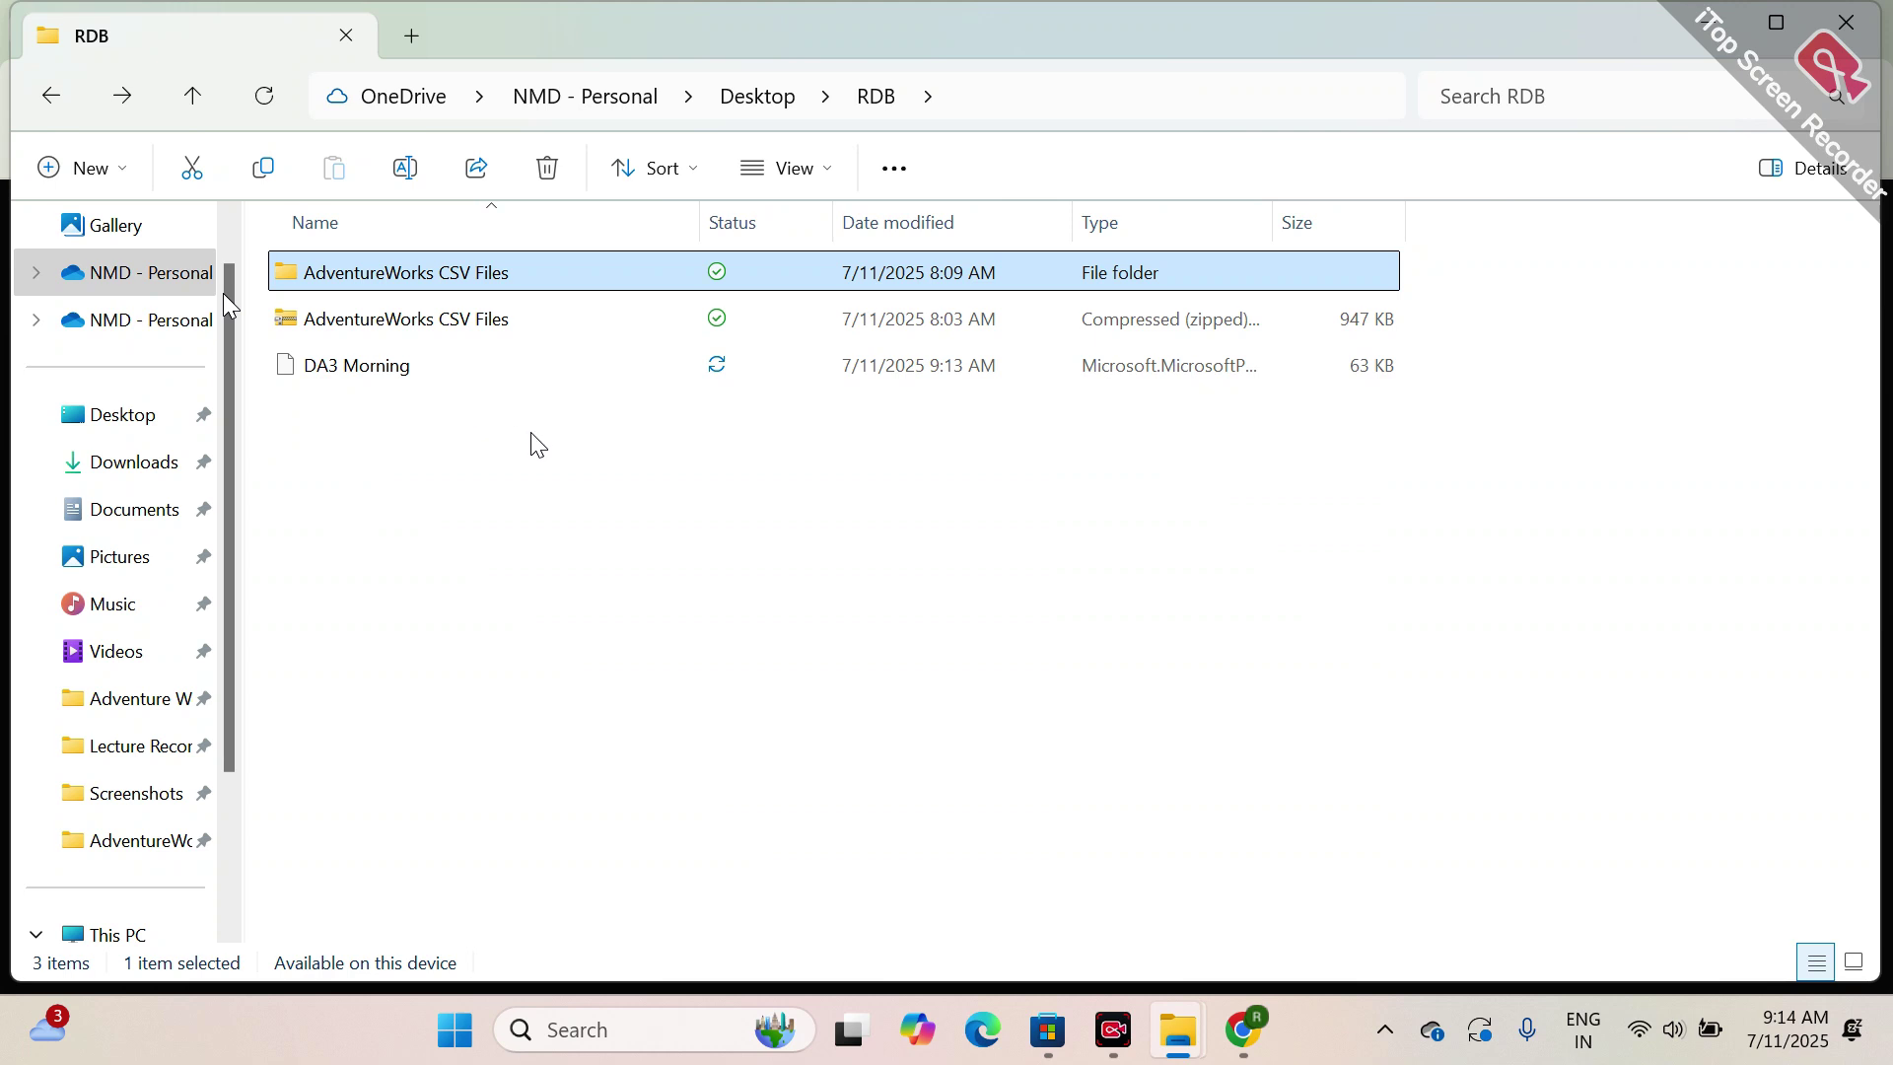
right_click(601, 528)
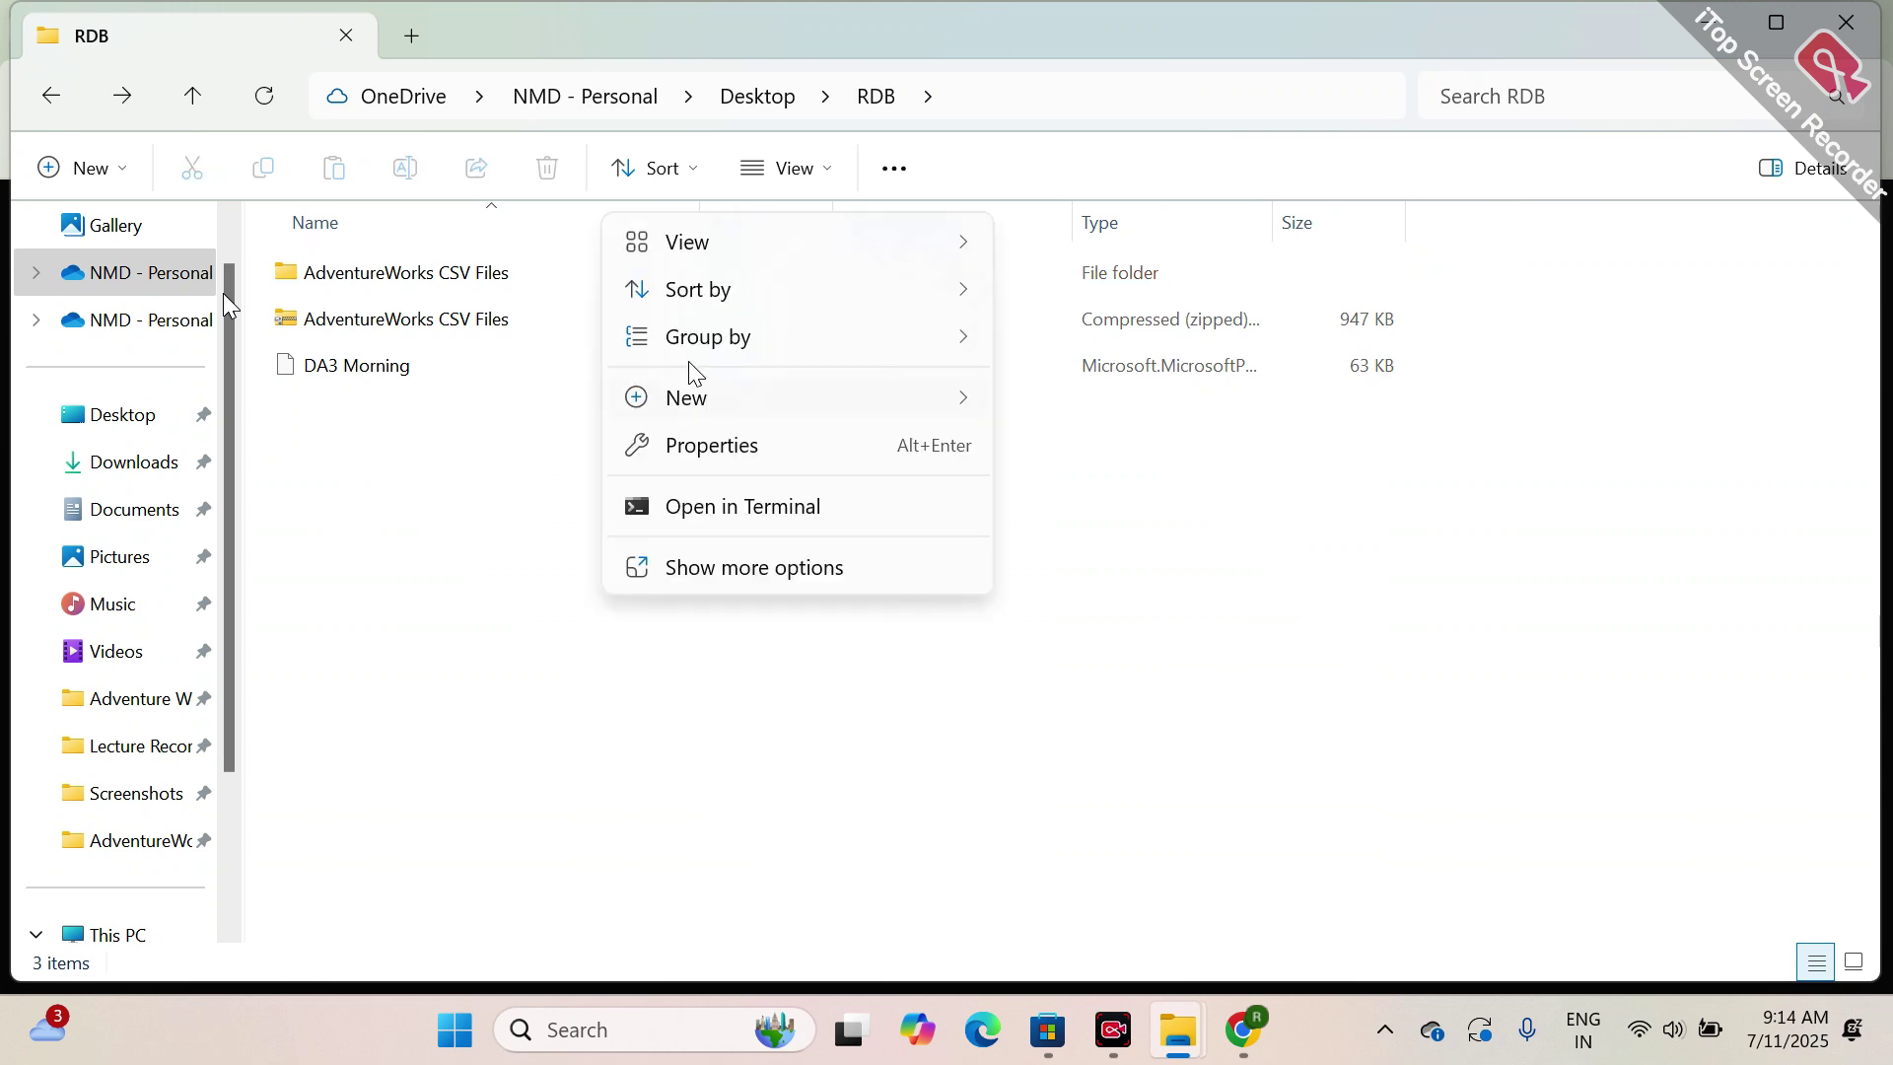
mouse_move(710, 416)
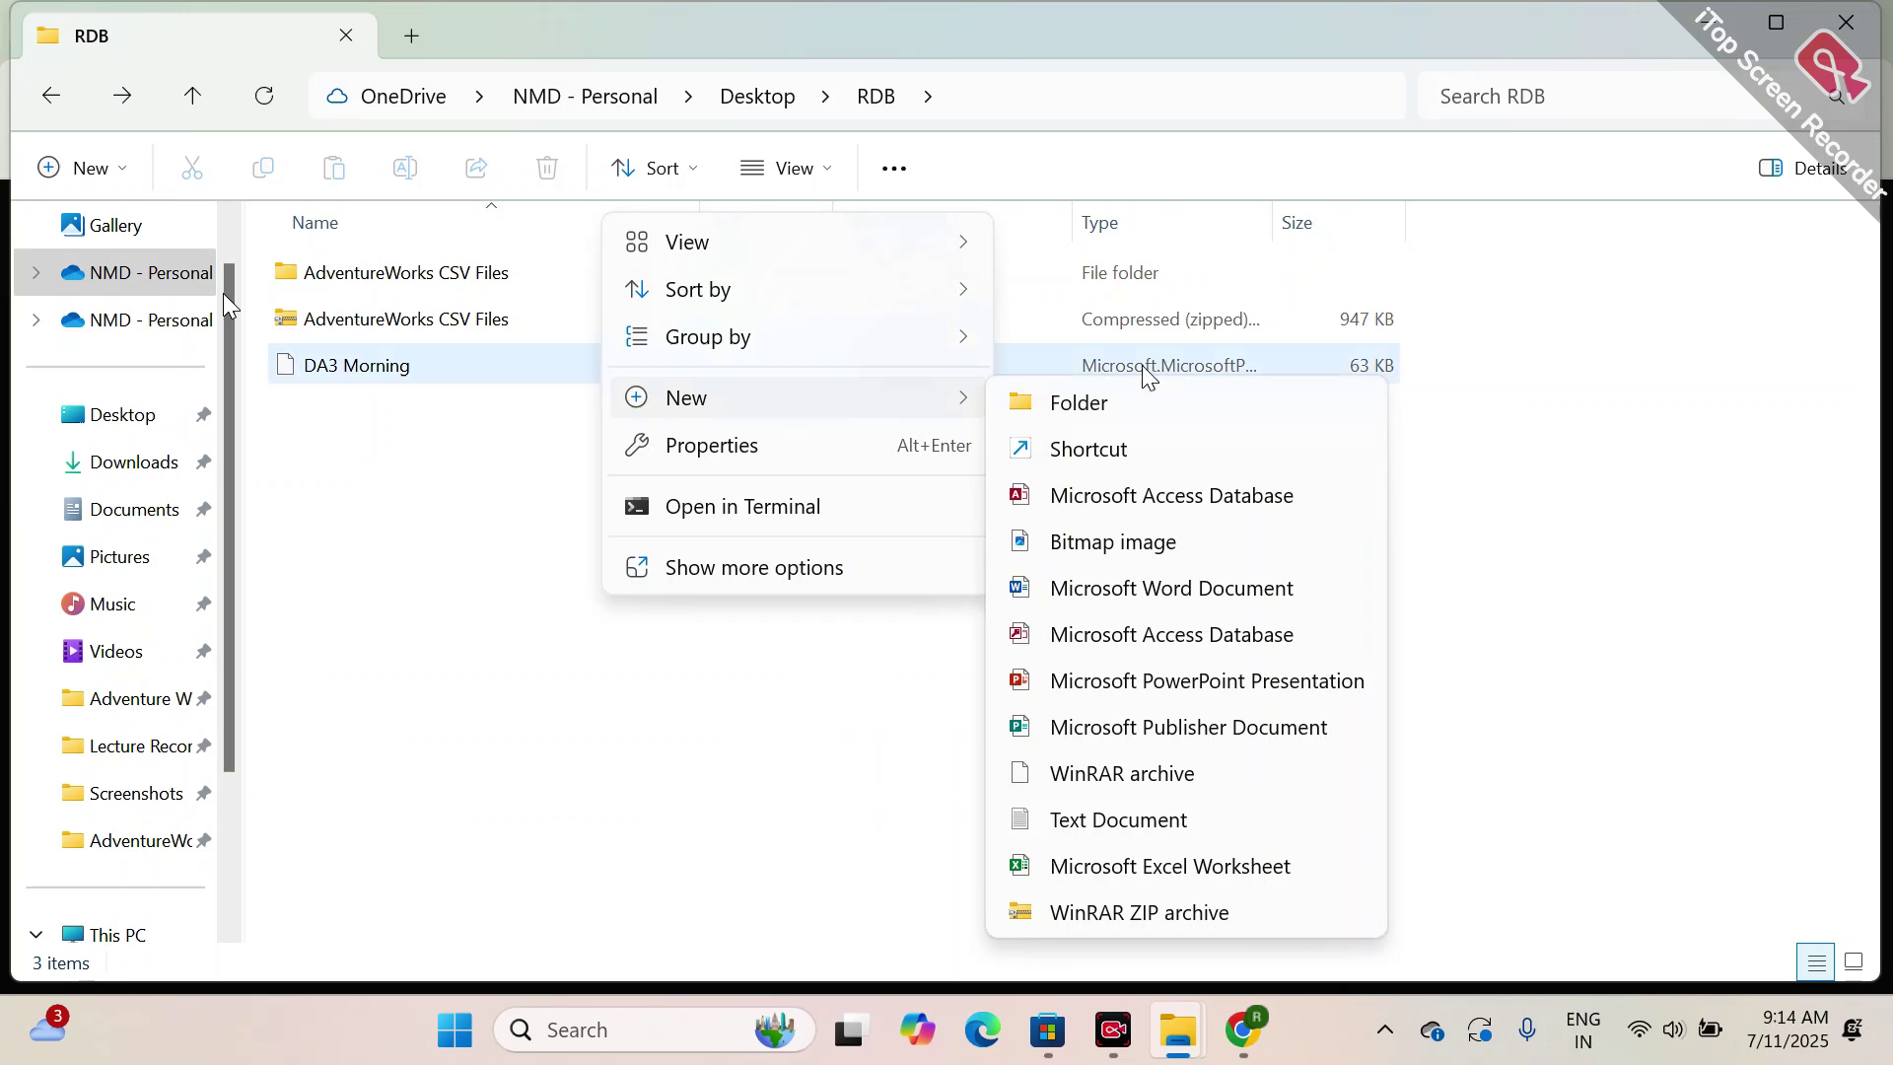
click(415, 555)
- Open the saved DA3 Morning report from the RDB folder in Power BI Desktop
click(1161, 357)
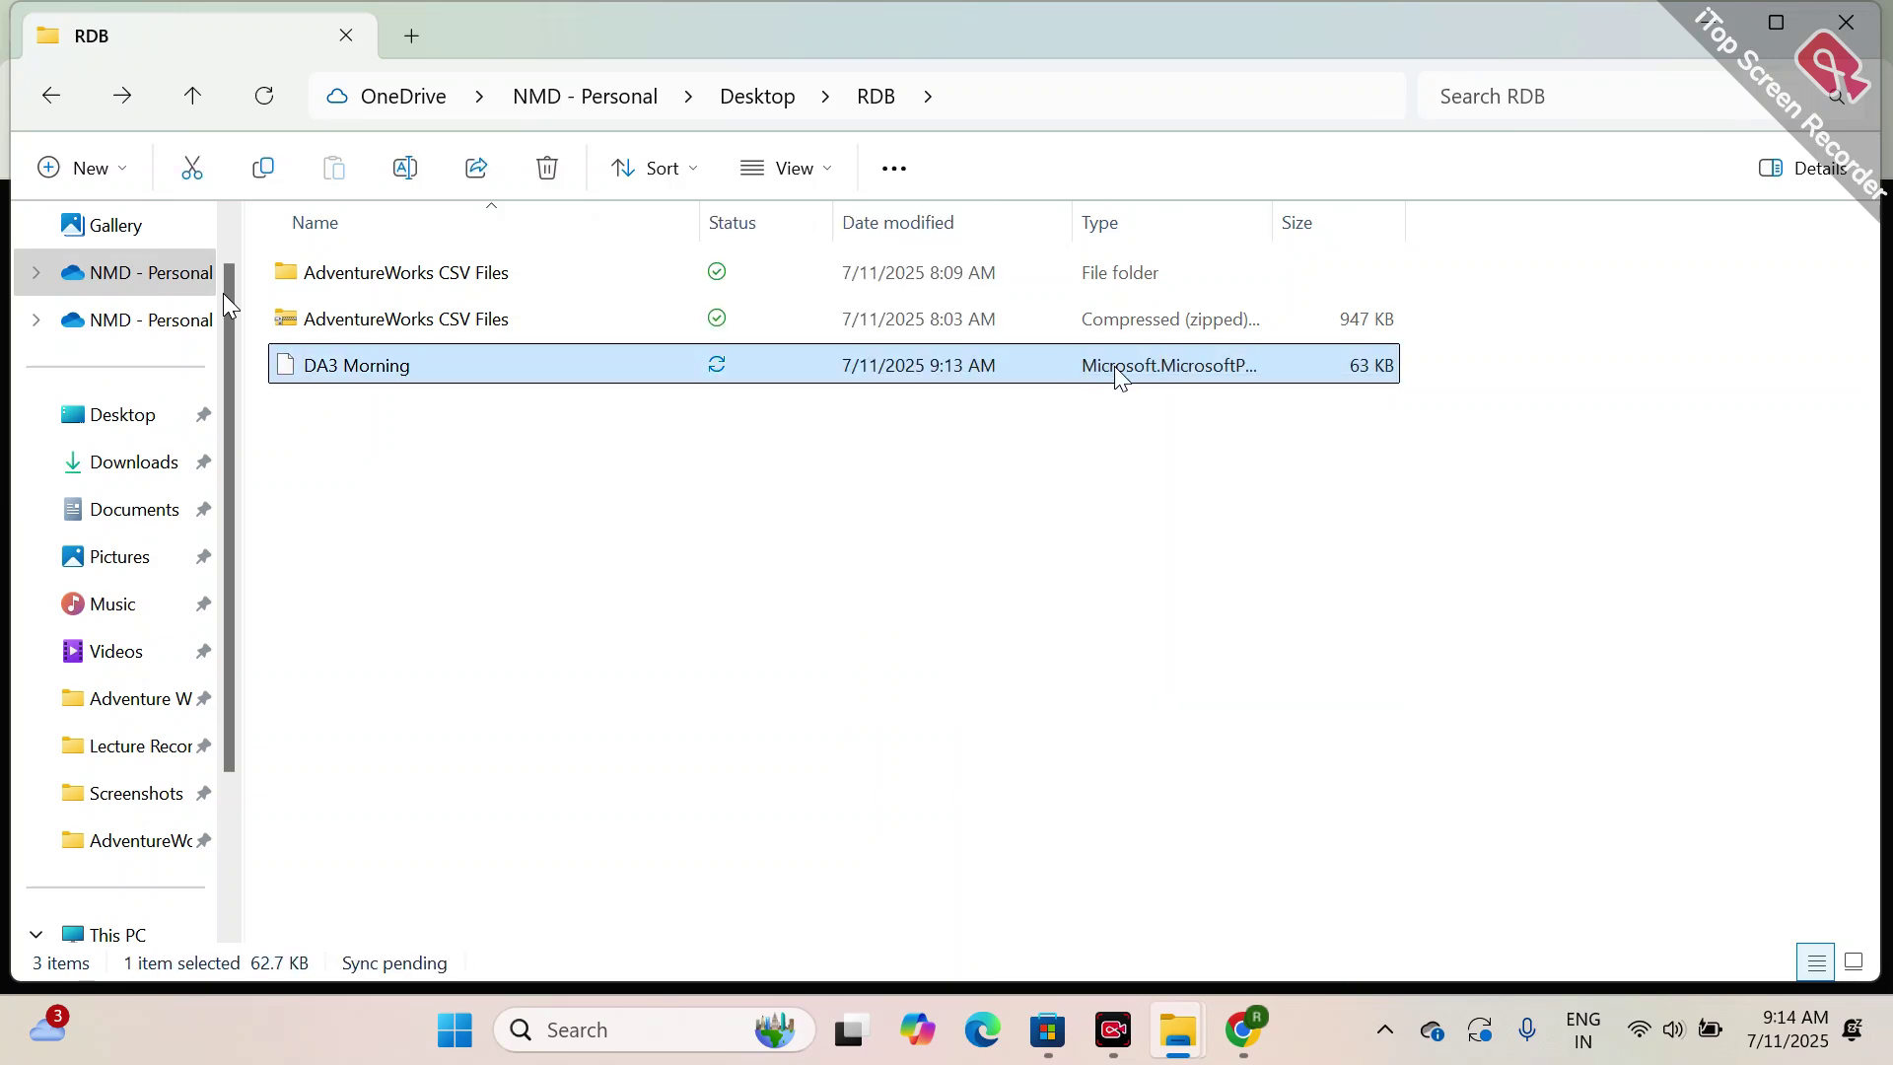
double_click(1121, 369)
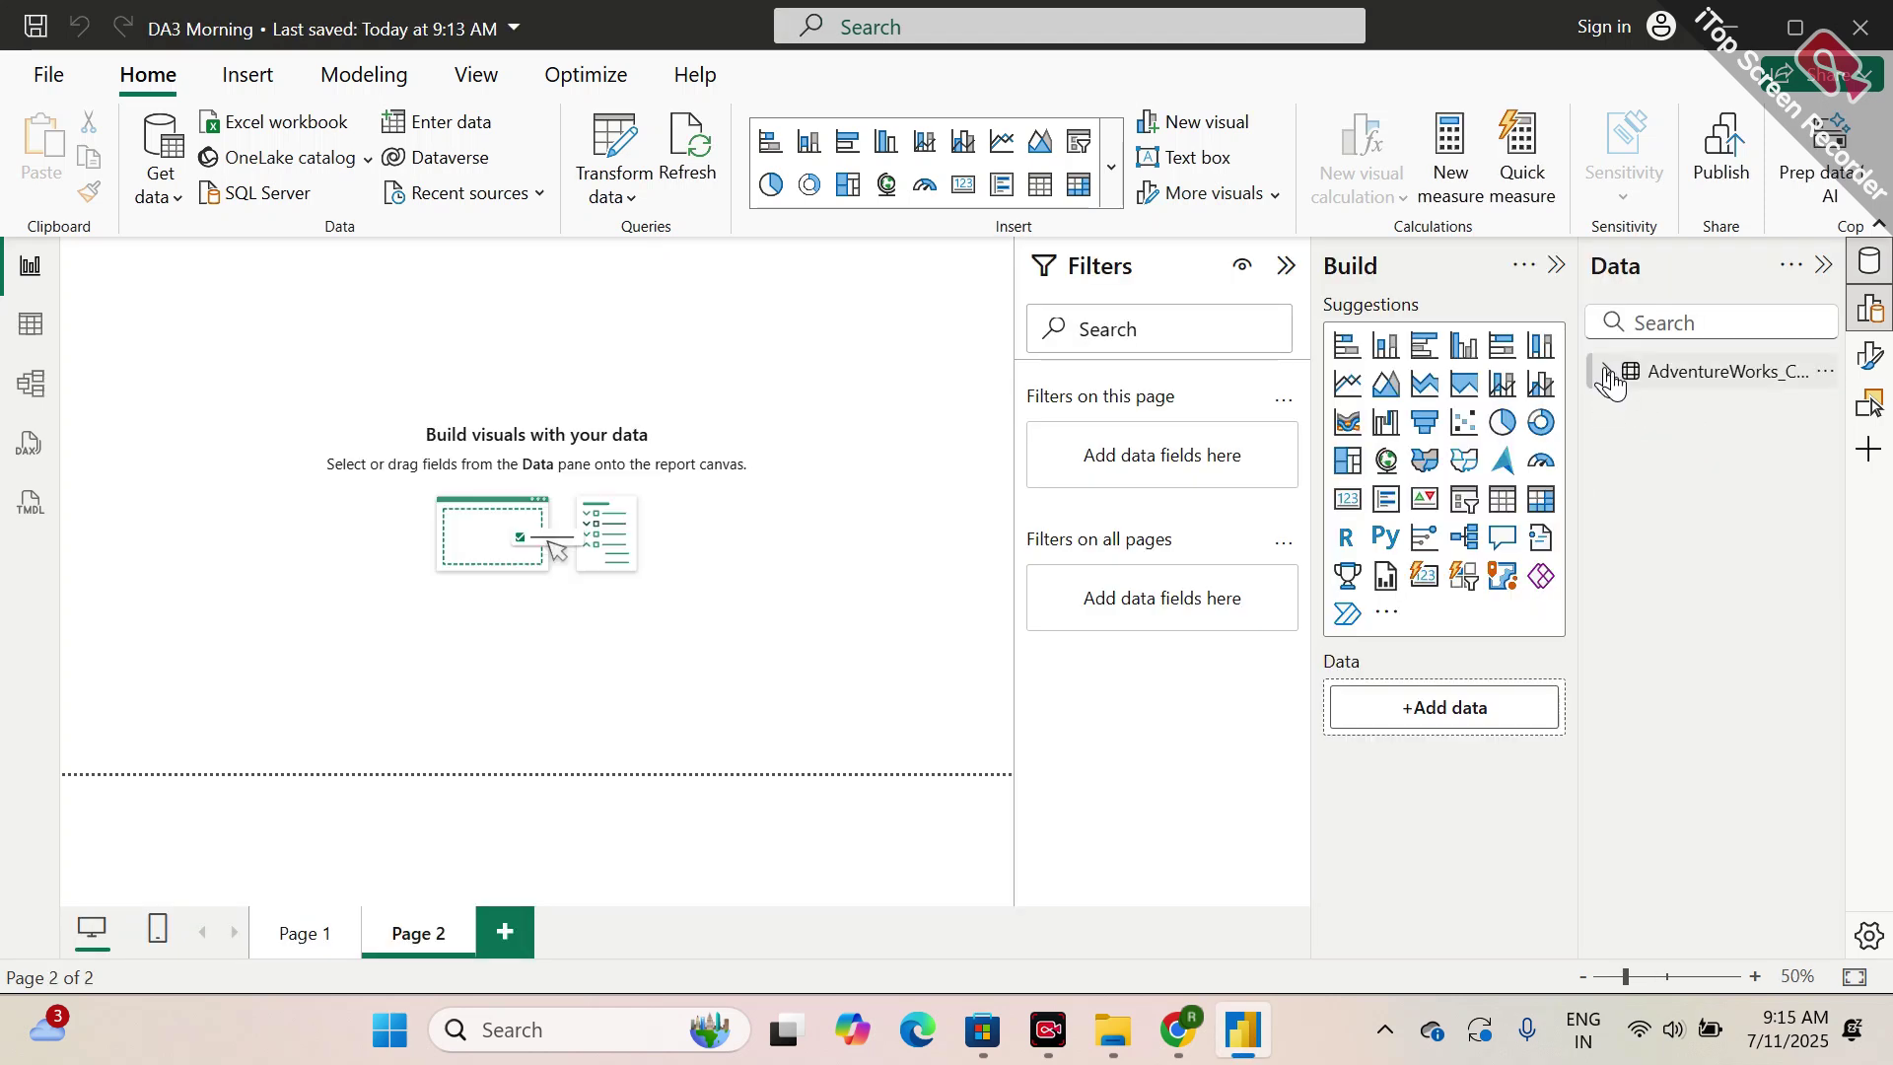
- Review the AdventureWorks_Calendar table's field list and its rows in the Table view, and return to the Report view
click(1606, 372)
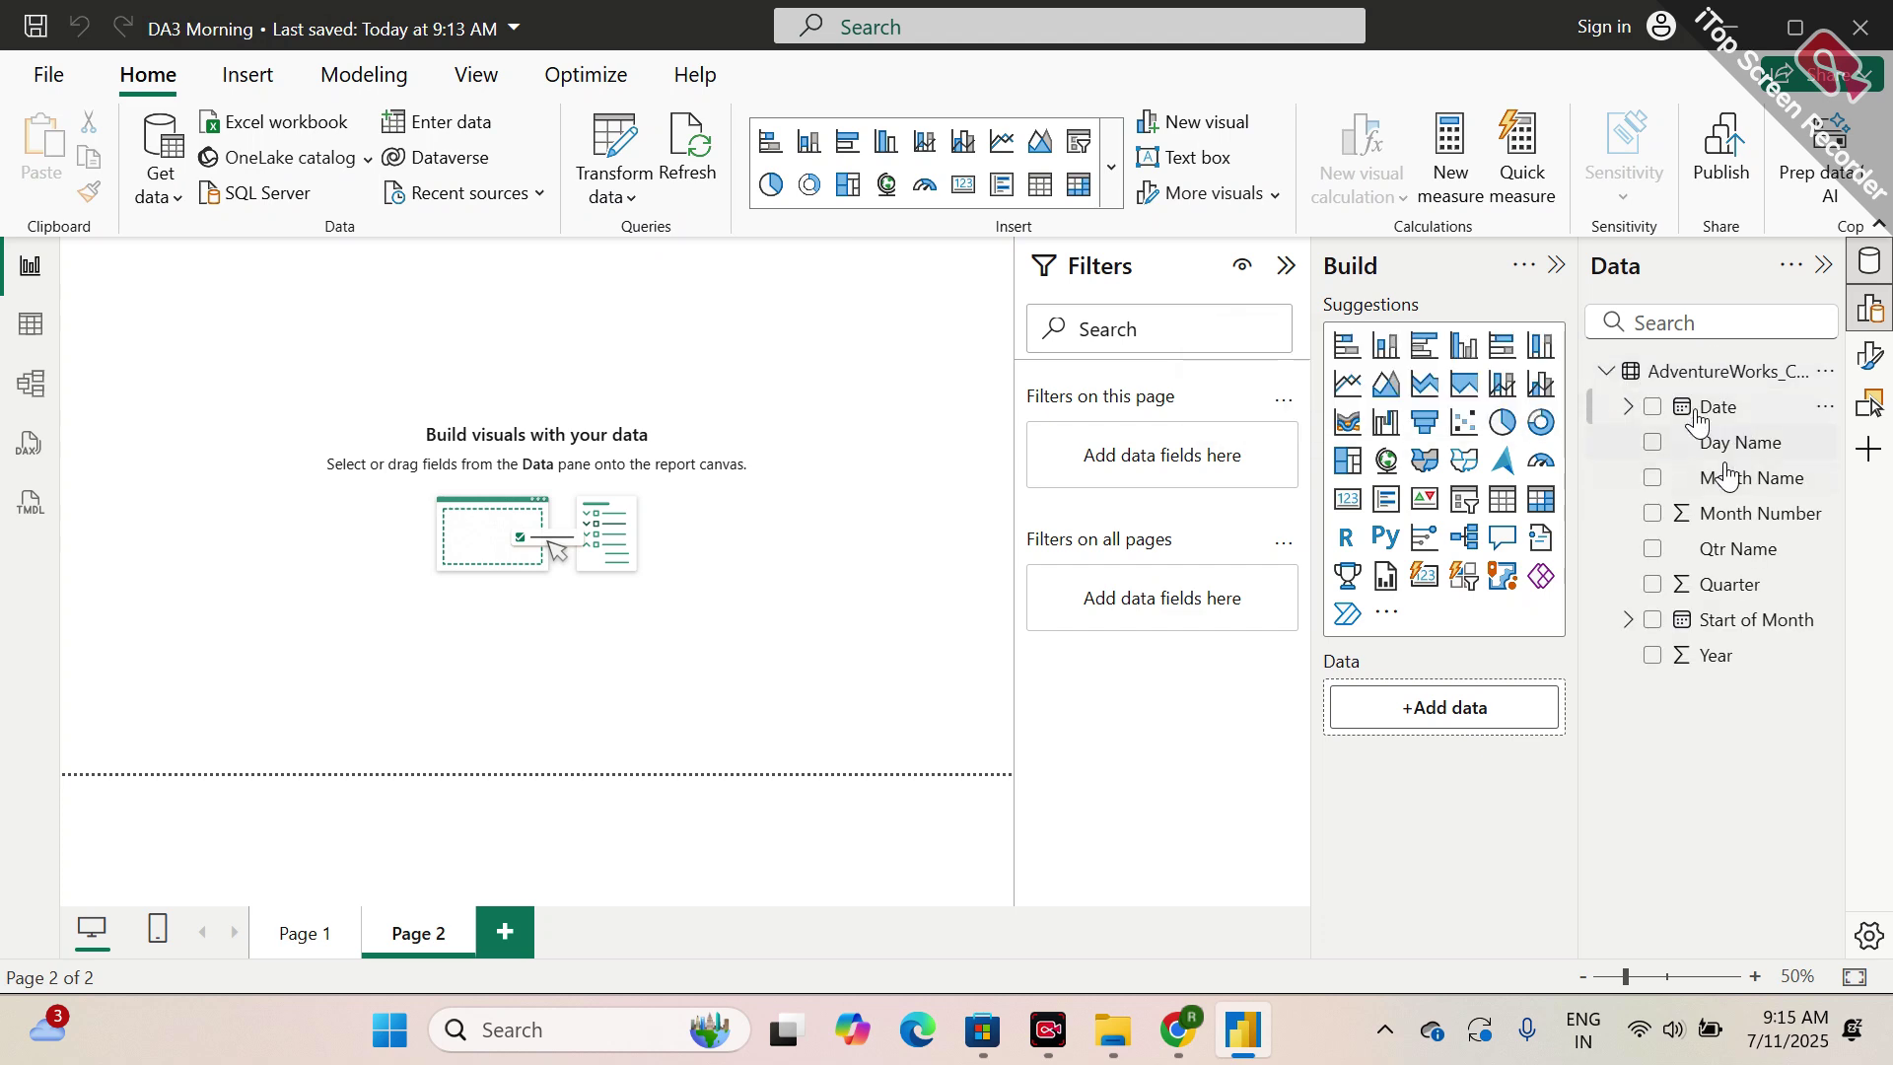
click(1605, 372)
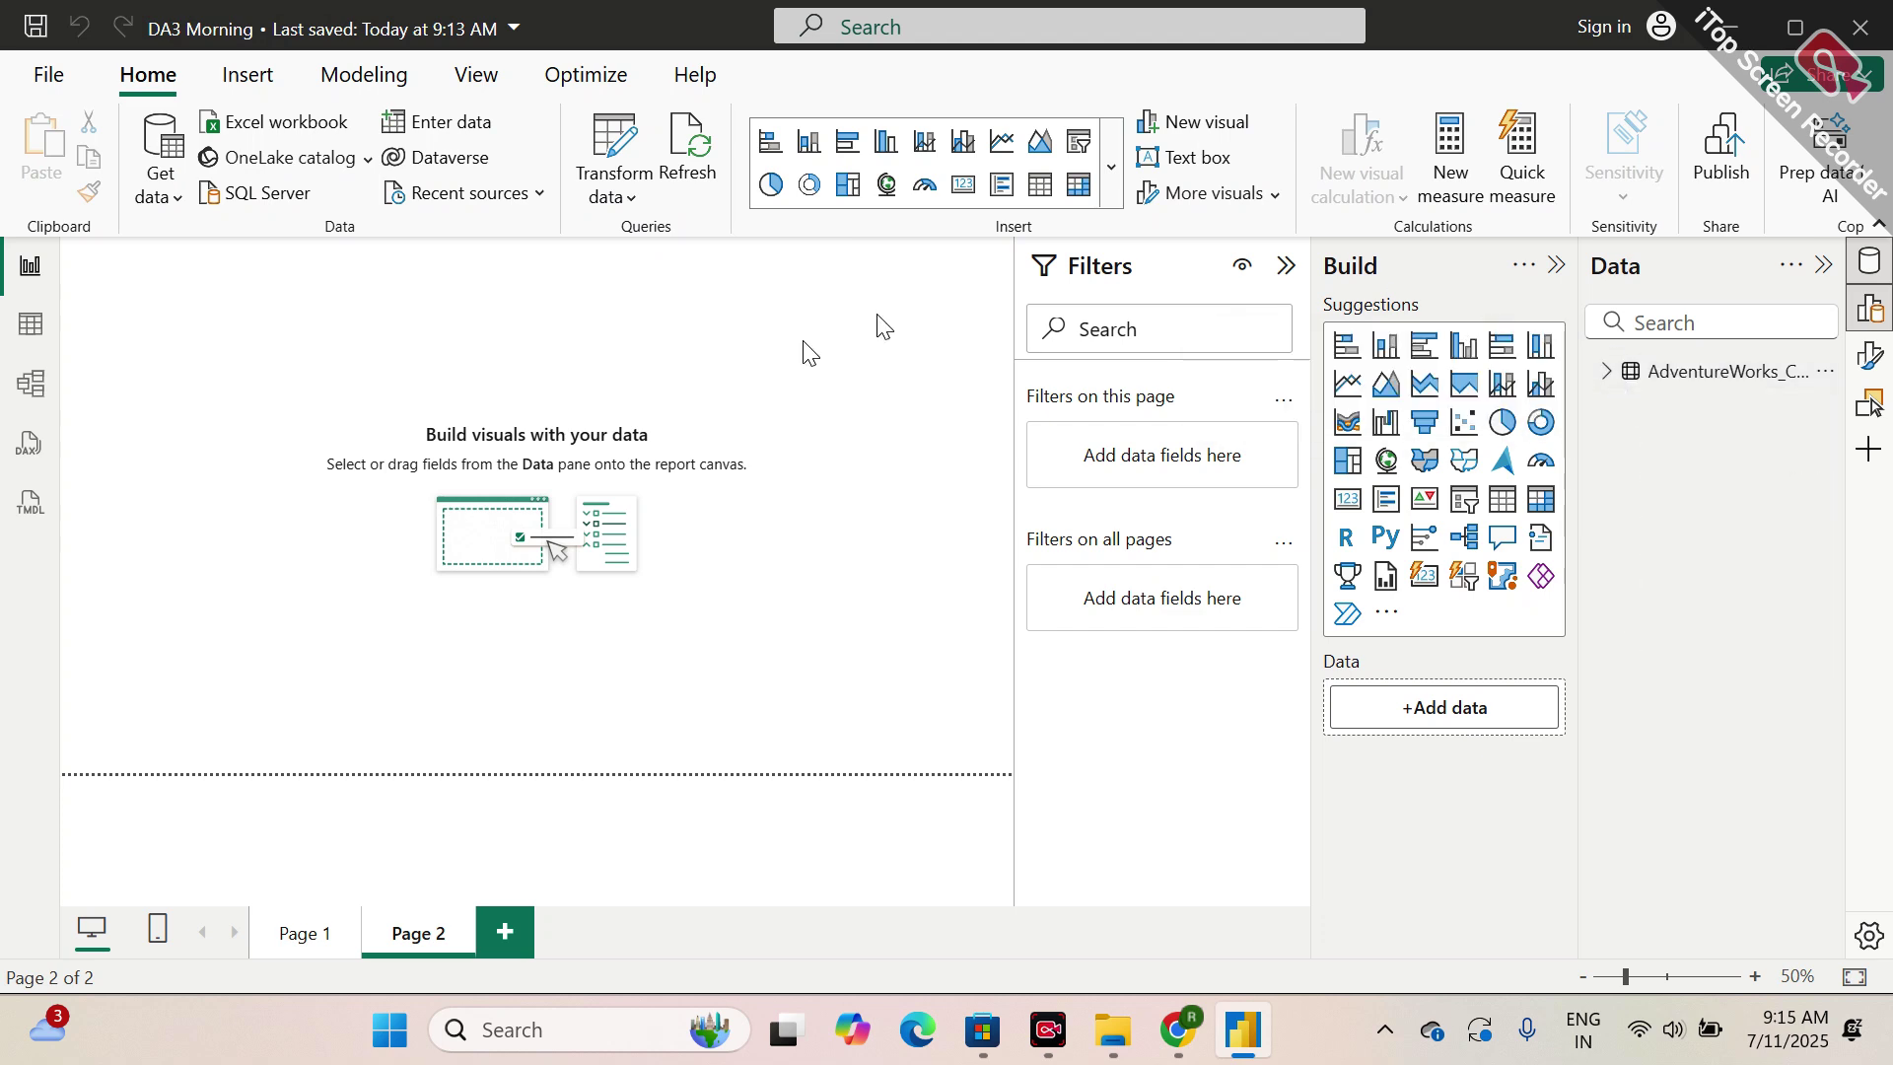
click(36, 325)
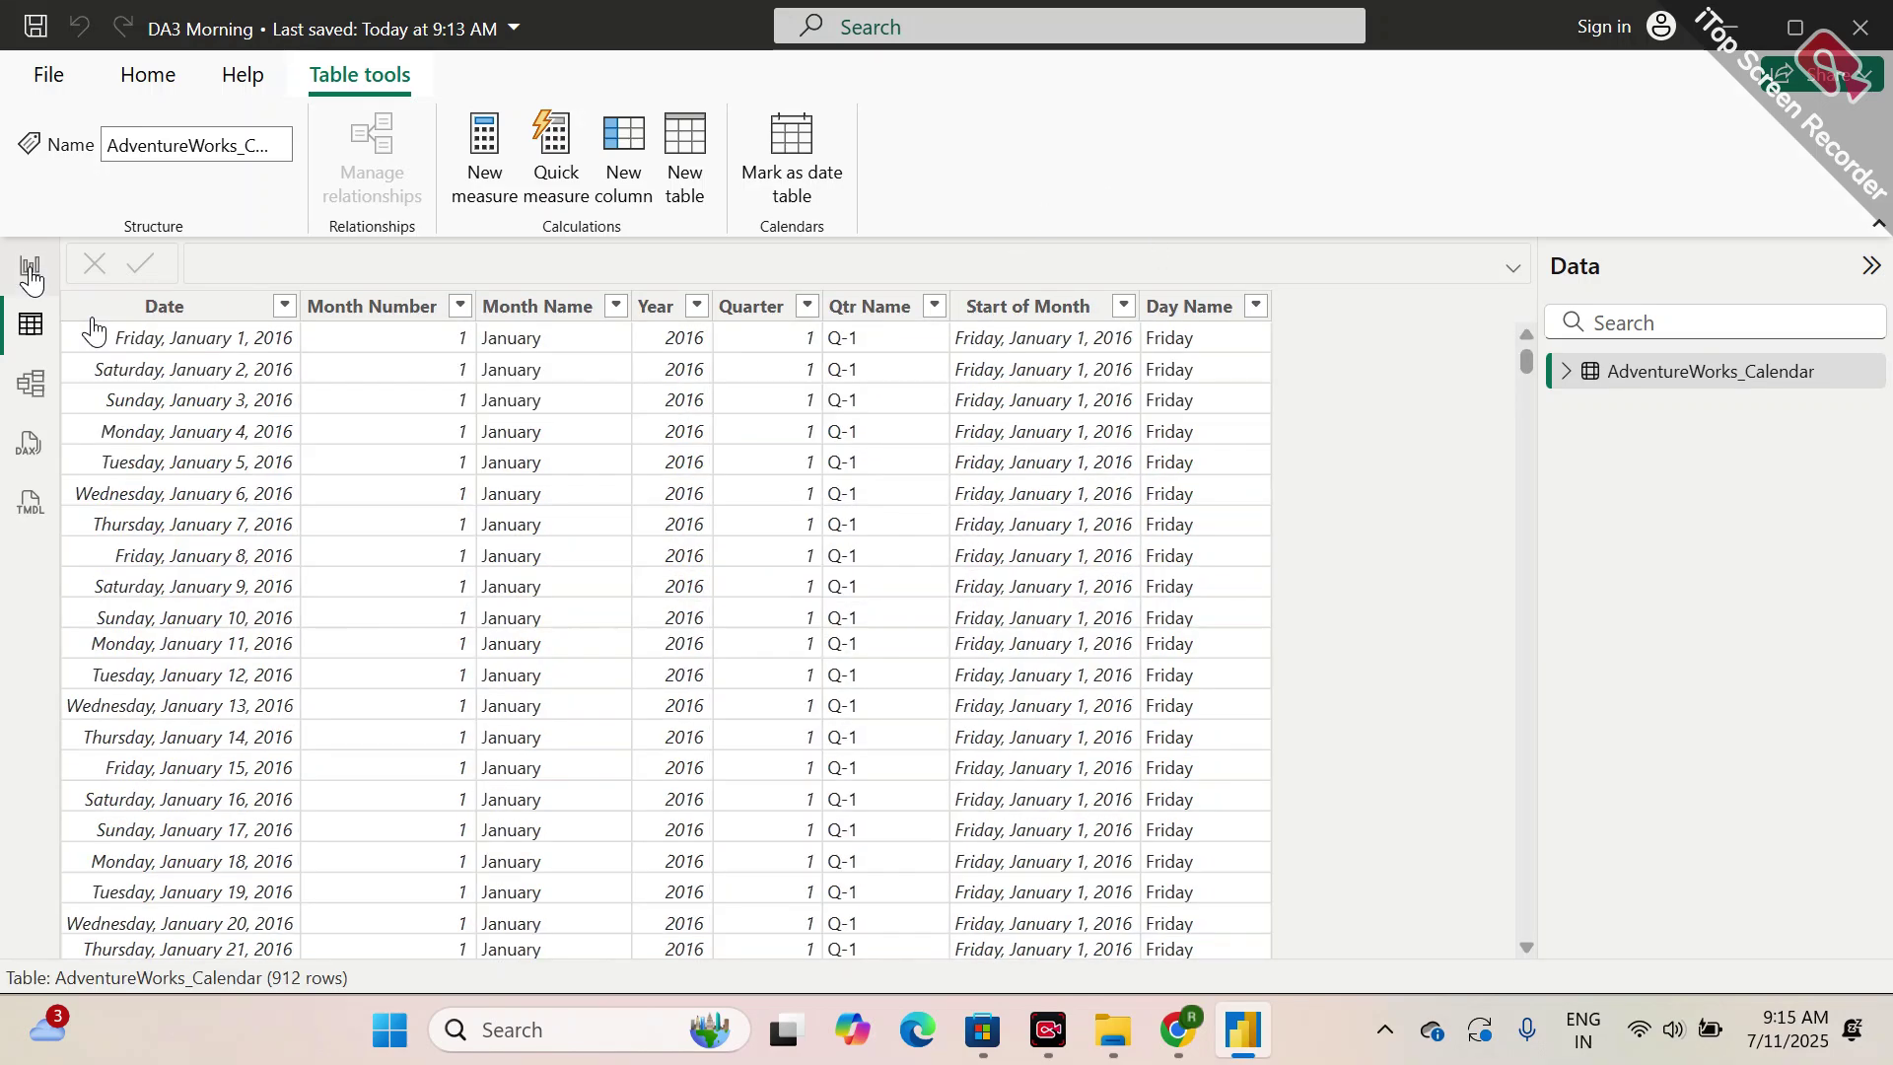
click(30, 271)
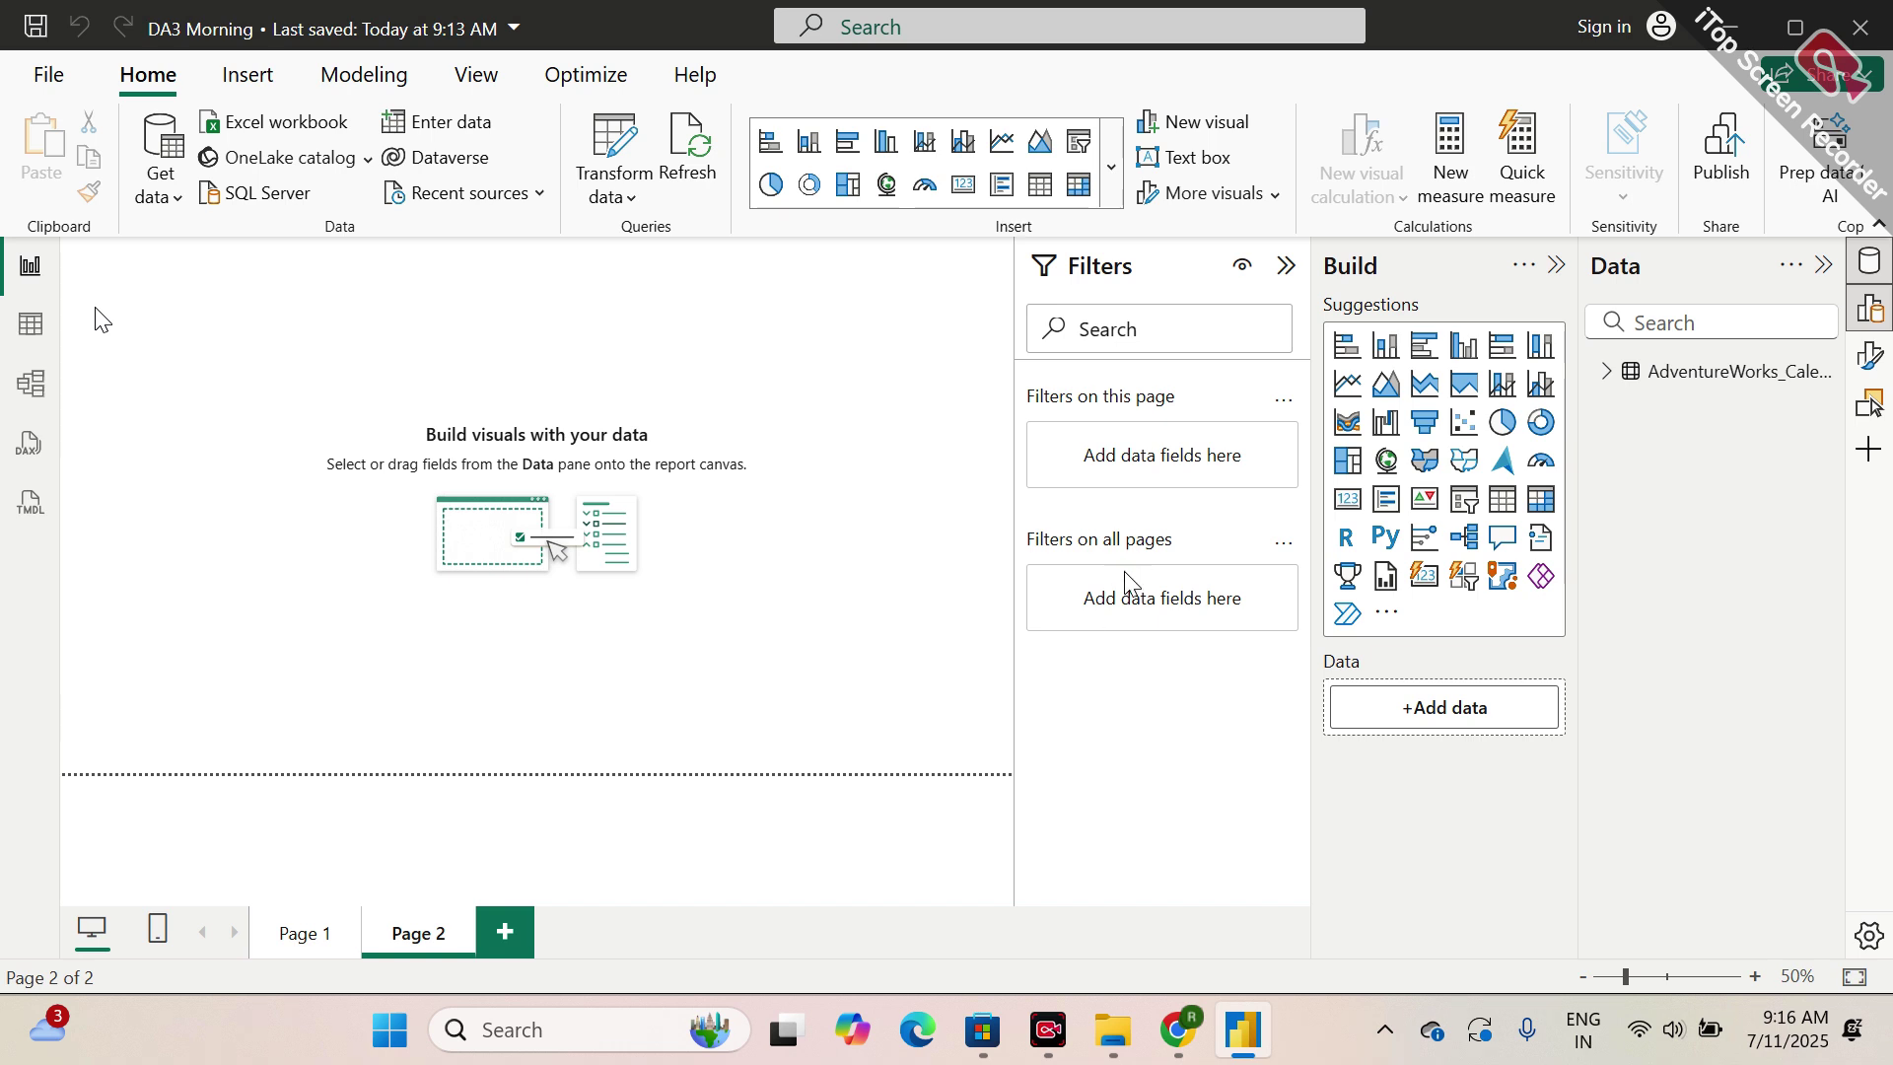
- Switch to the Google Meet call in Chrome and show the list of people in the meeting
mouse_move(1176, 1030)
click(1007, 873)
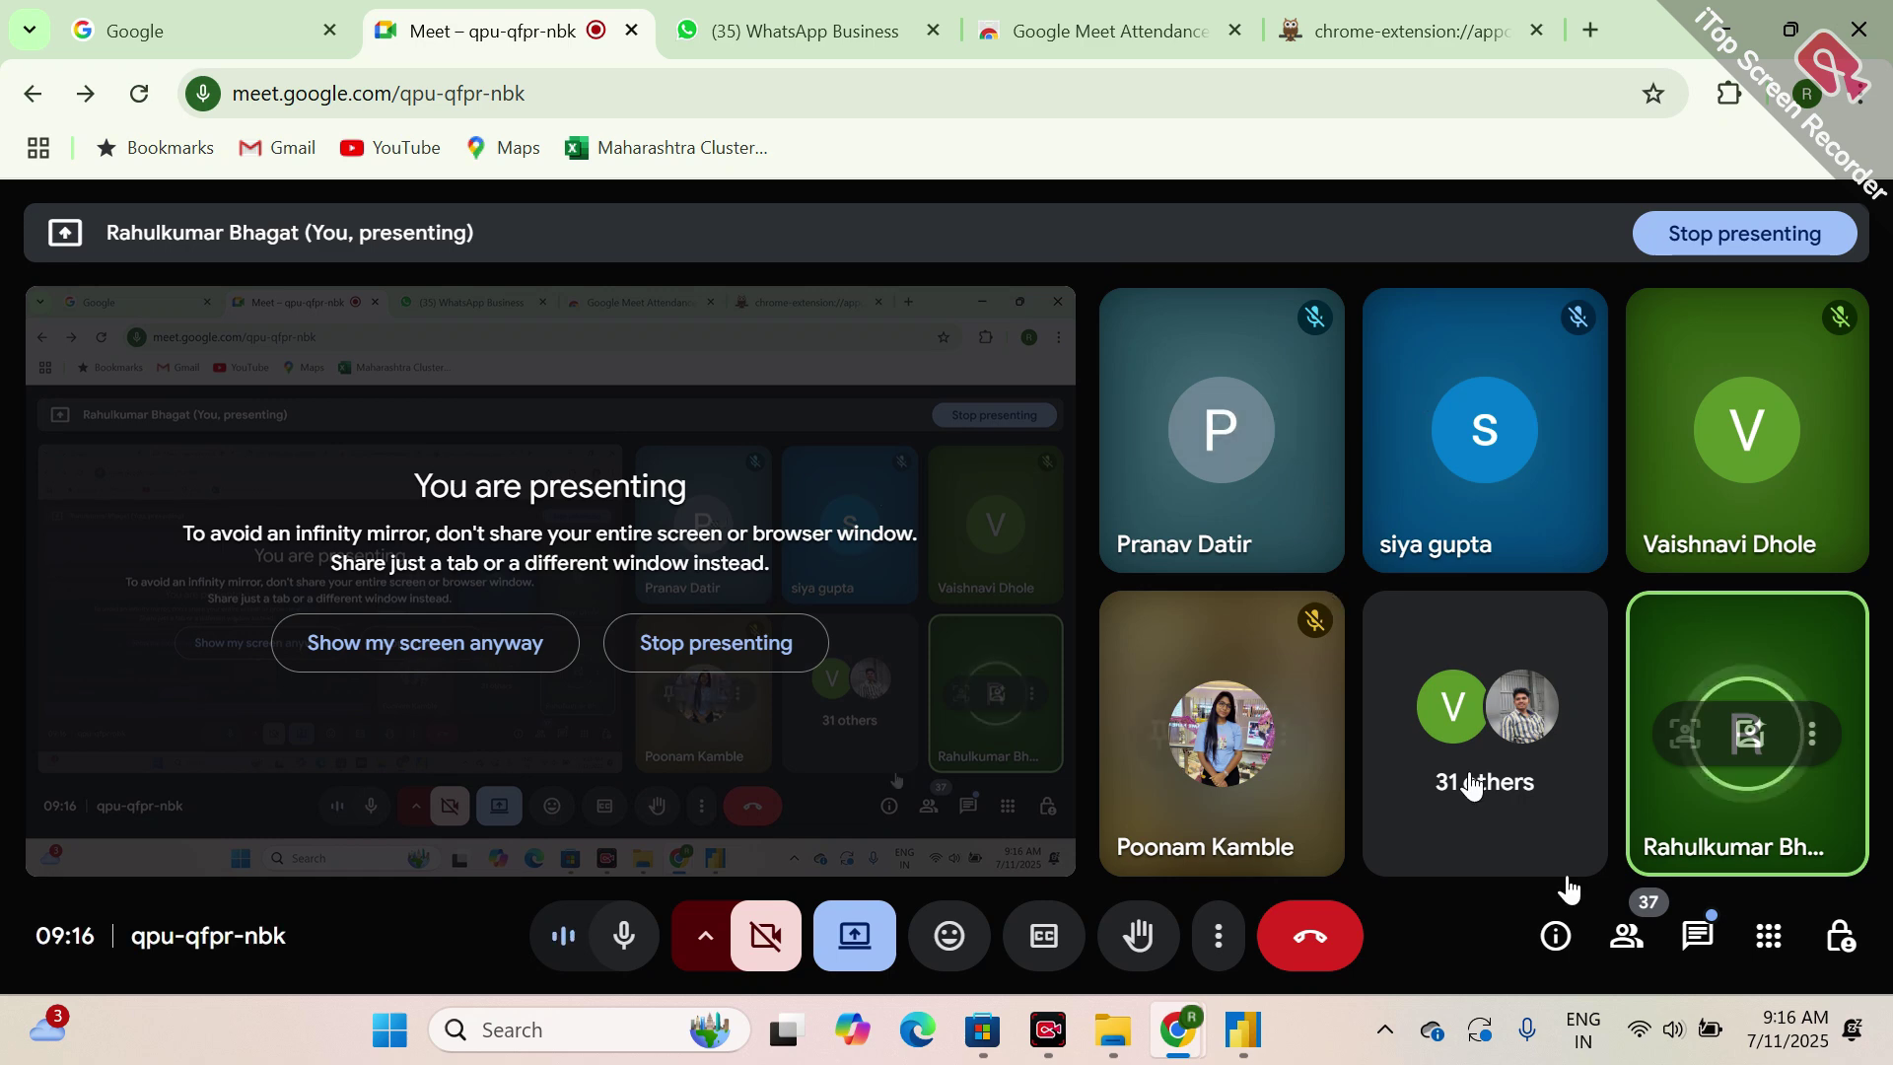
click(1621, 937)
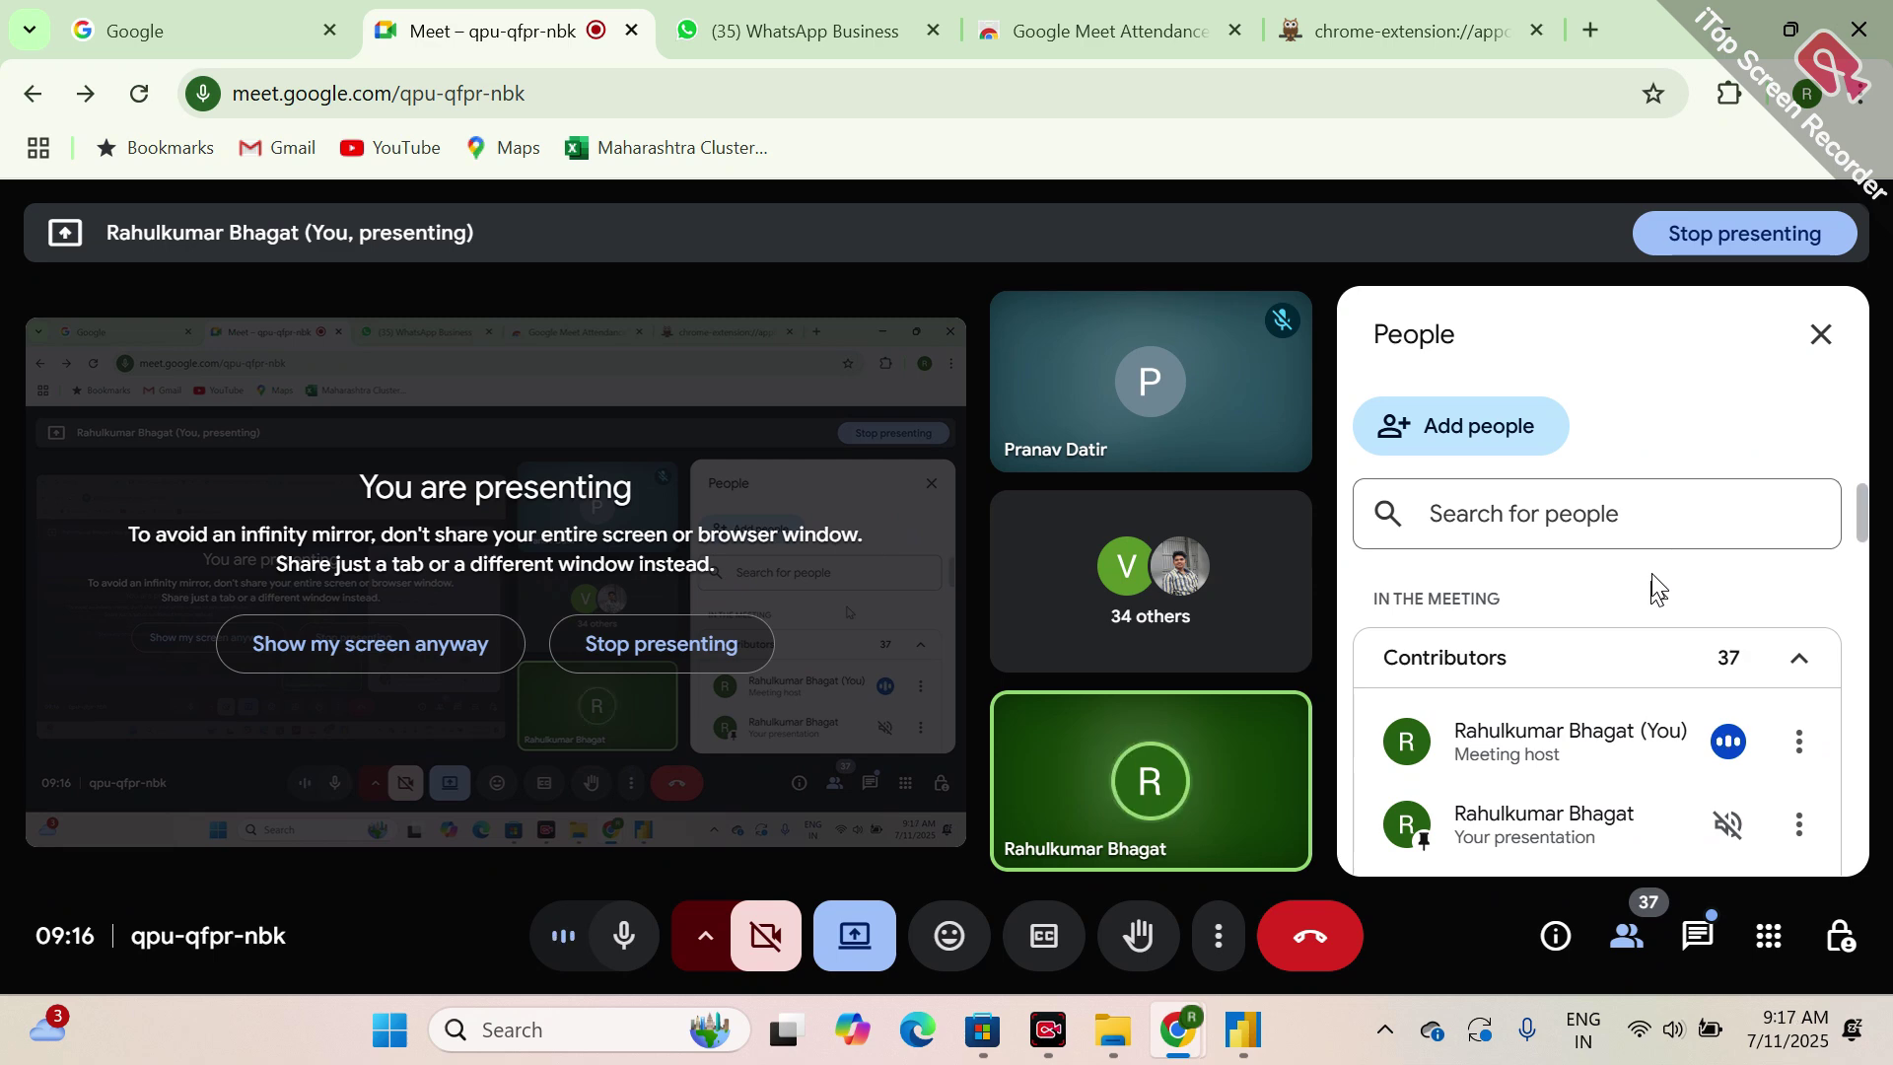
scroll(1652, 587, down, 2)
scroll(1652, 587, down, 2)
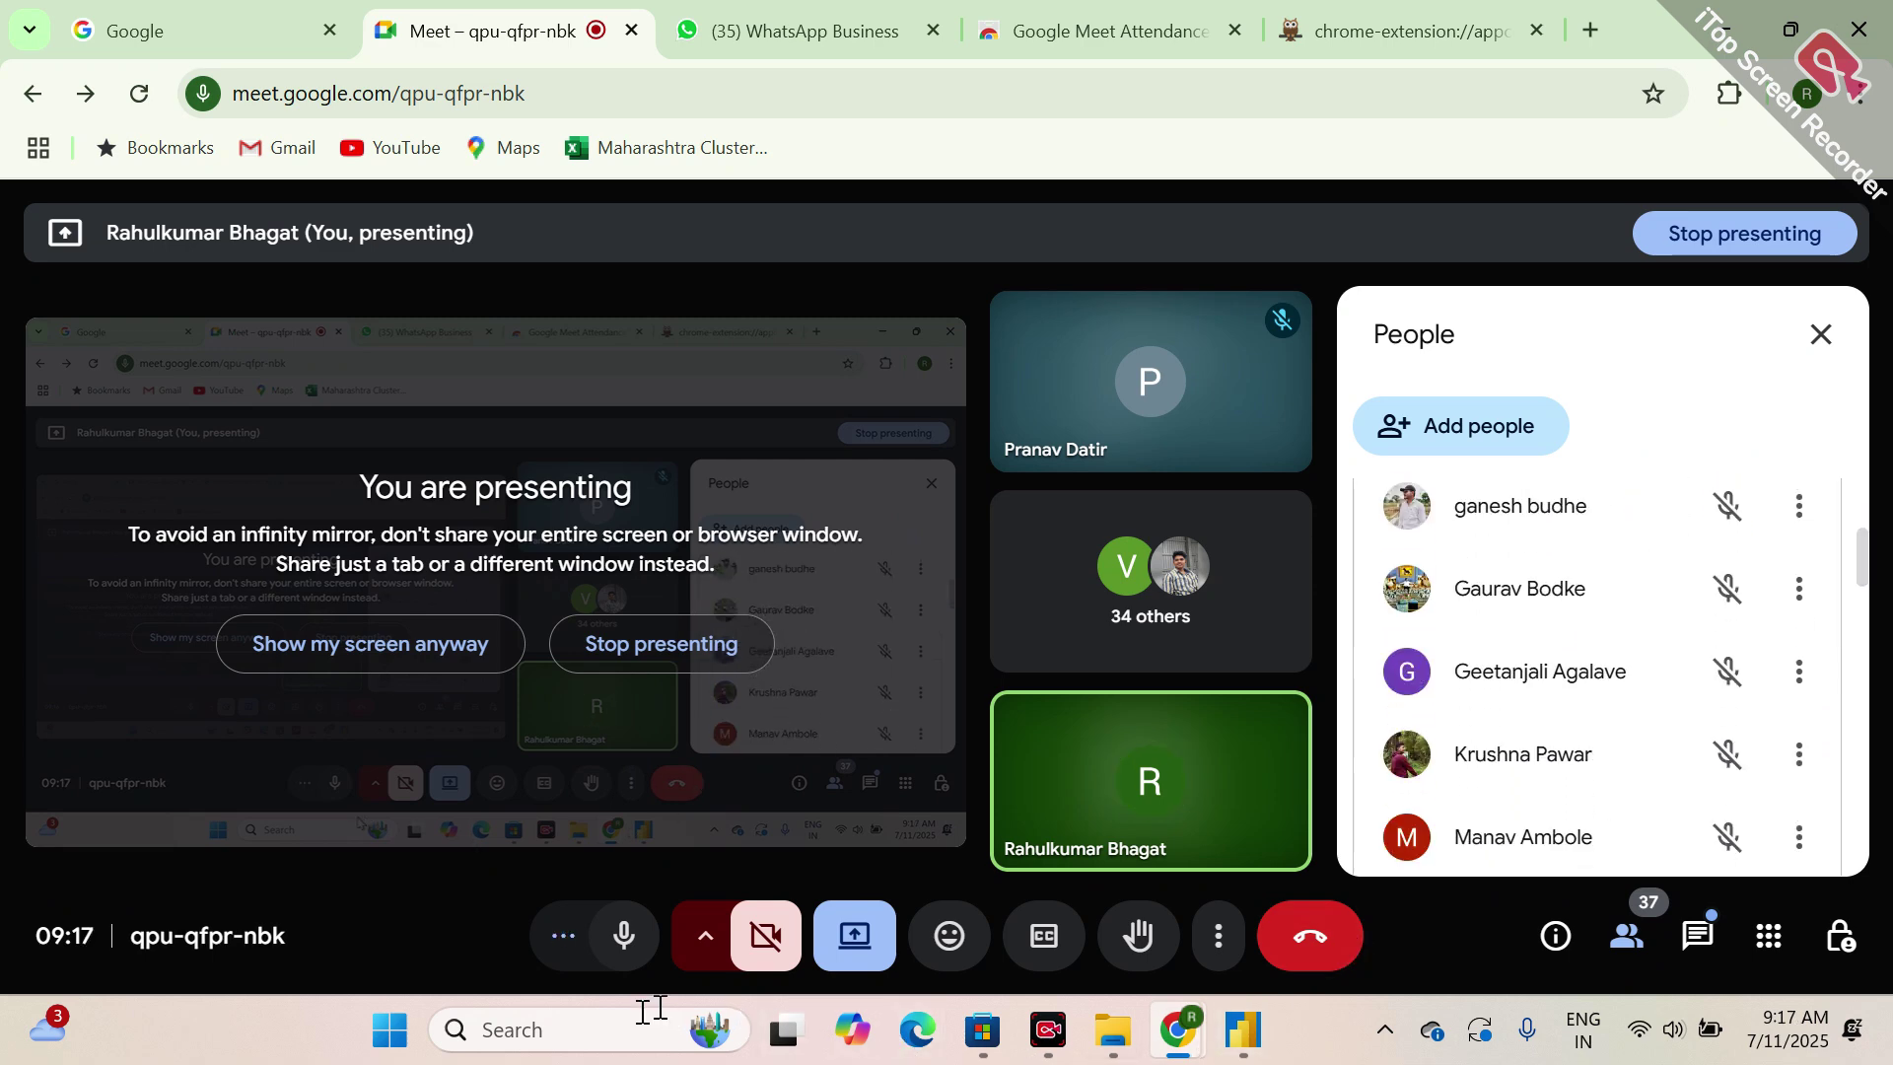
- Open Snipping Tool and capture a rectangular snip of the participant names visible in the Meet people list
click(607, 1048)
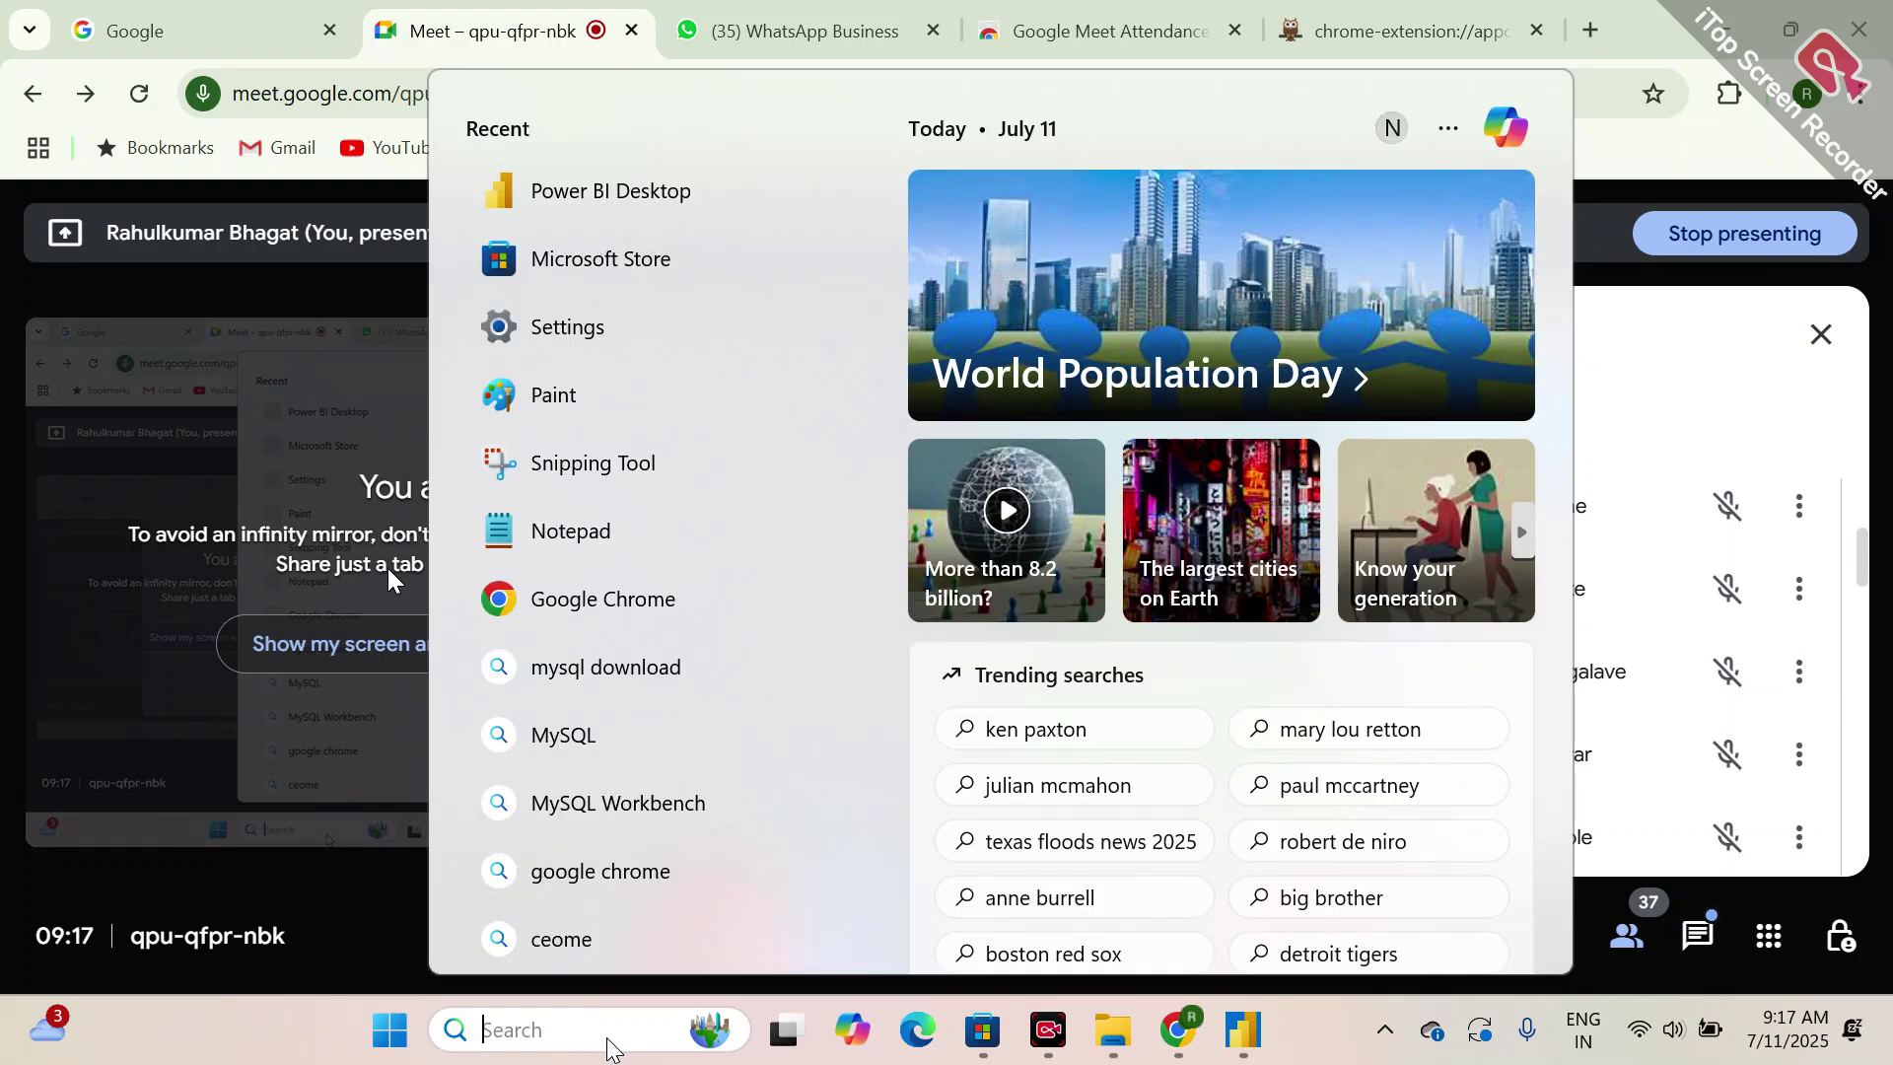
click(555, 474)
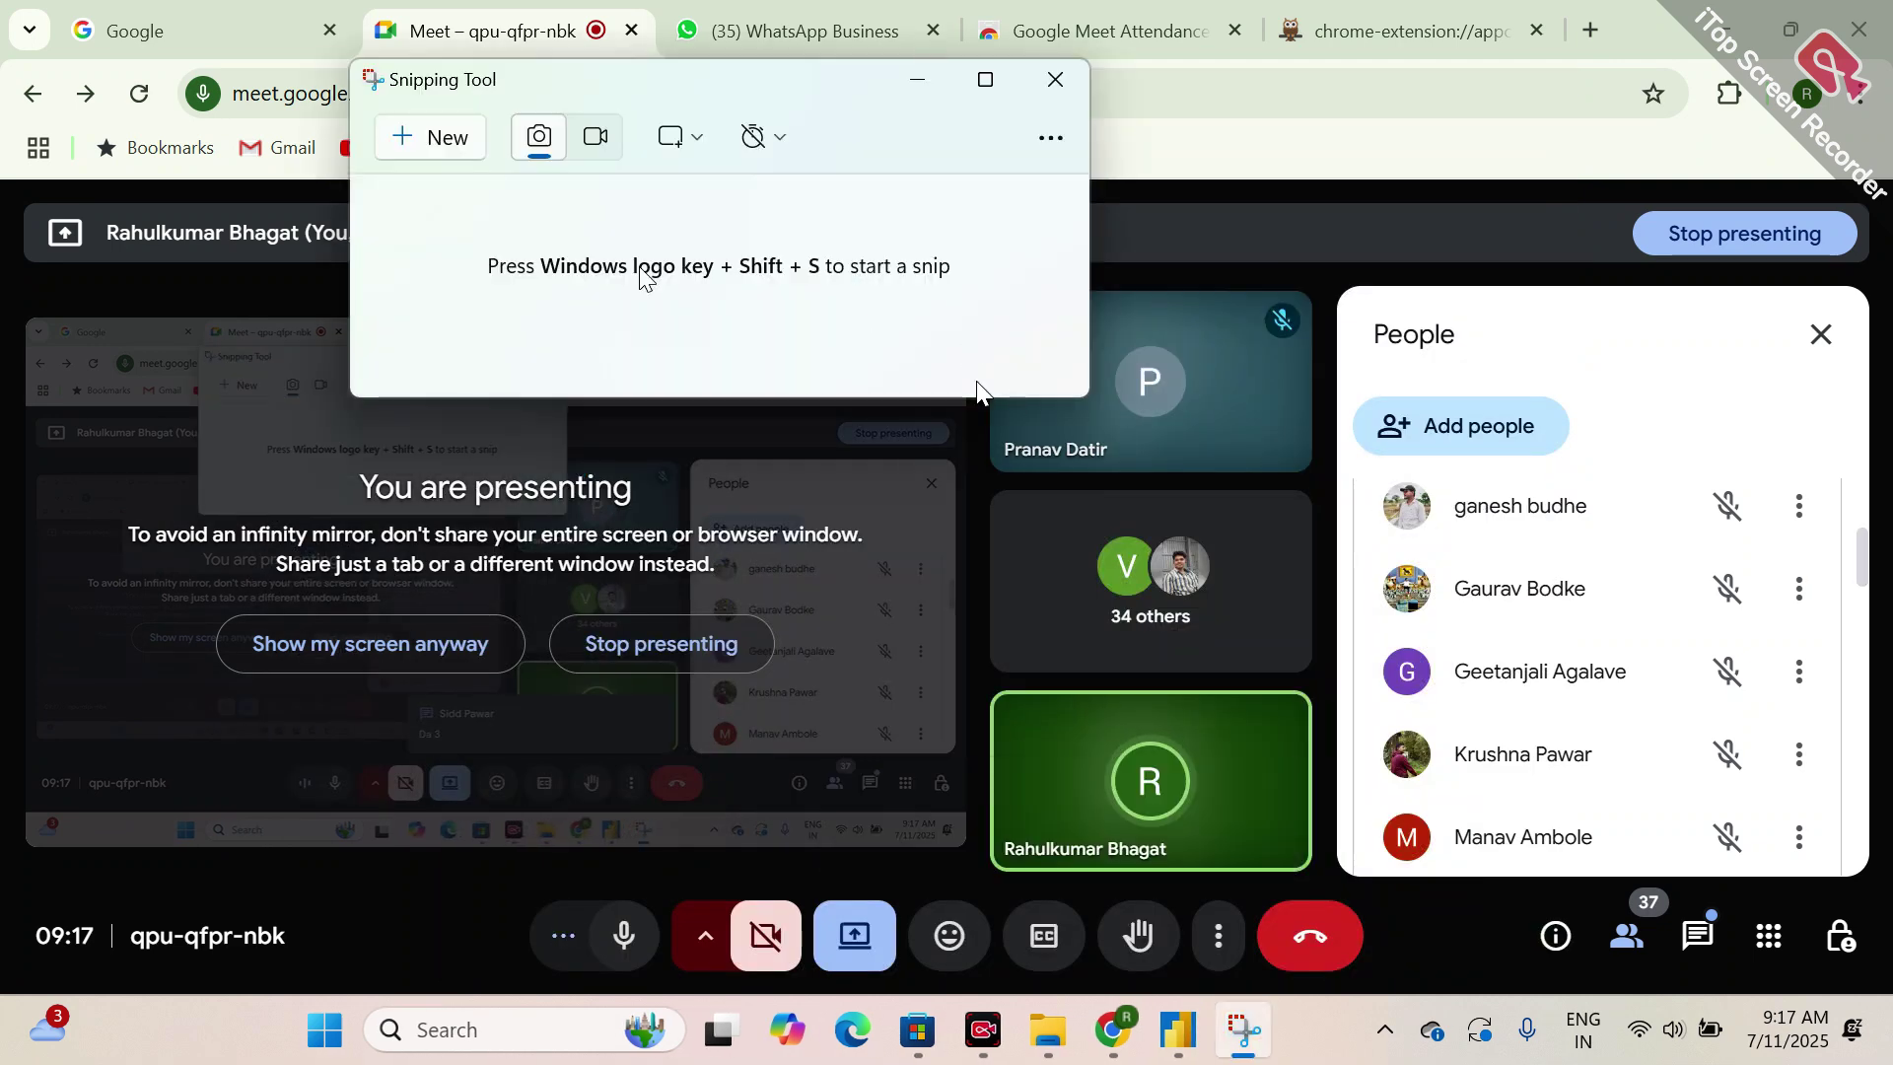
click(431, 138)
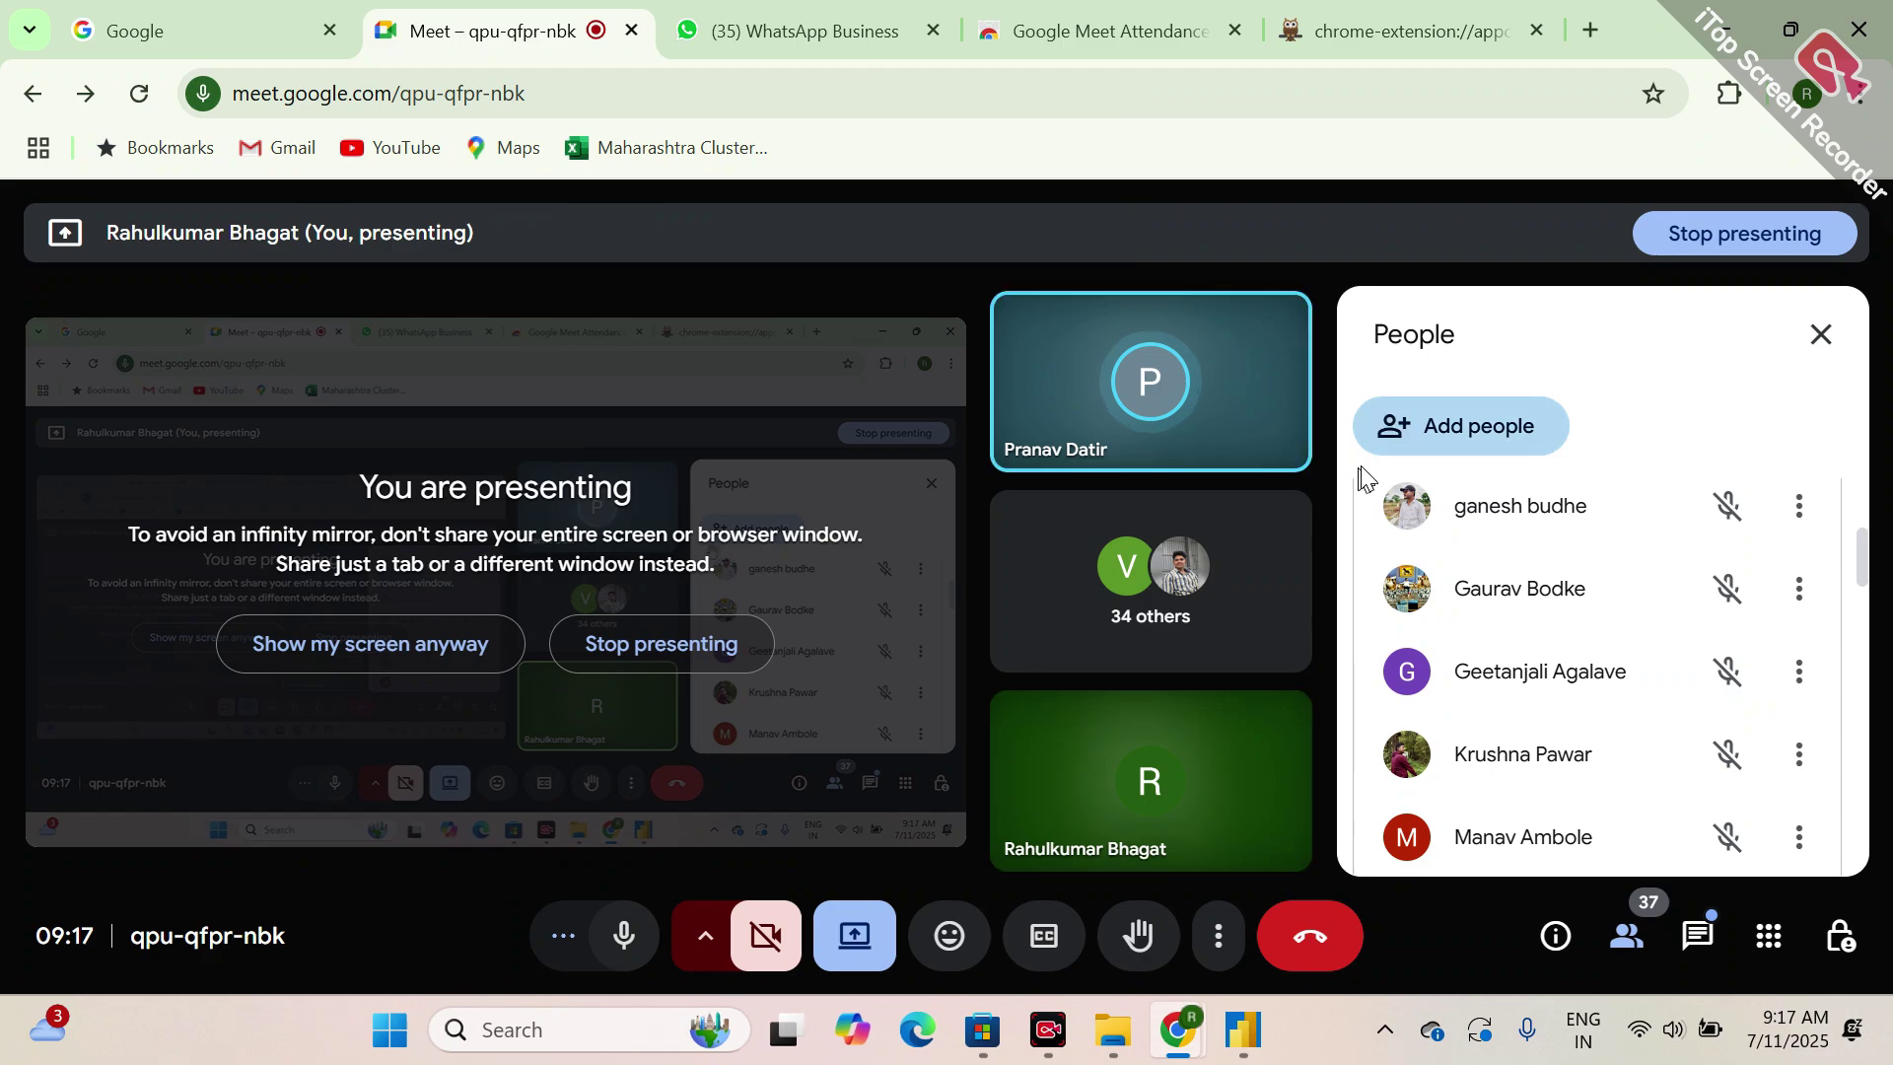
key(super+shift+s)
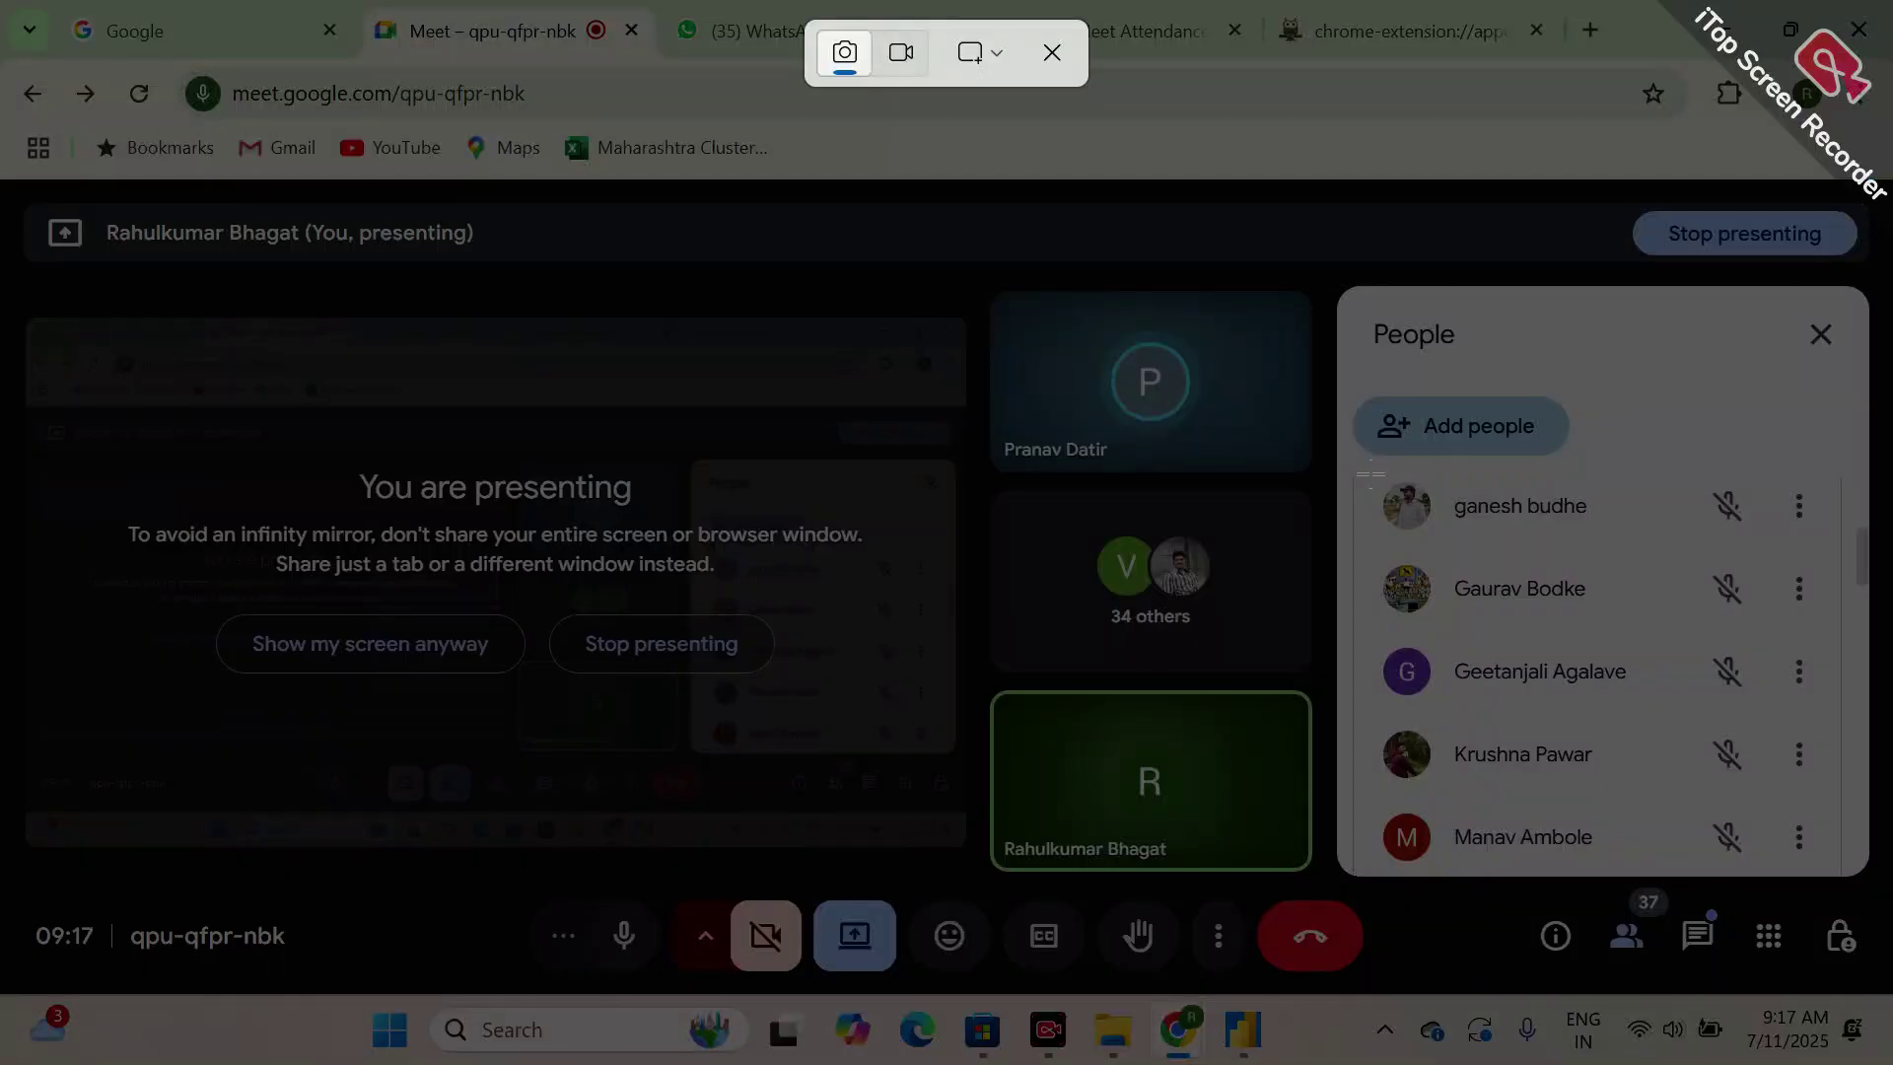
drag(1368, 472, 1666, 868)
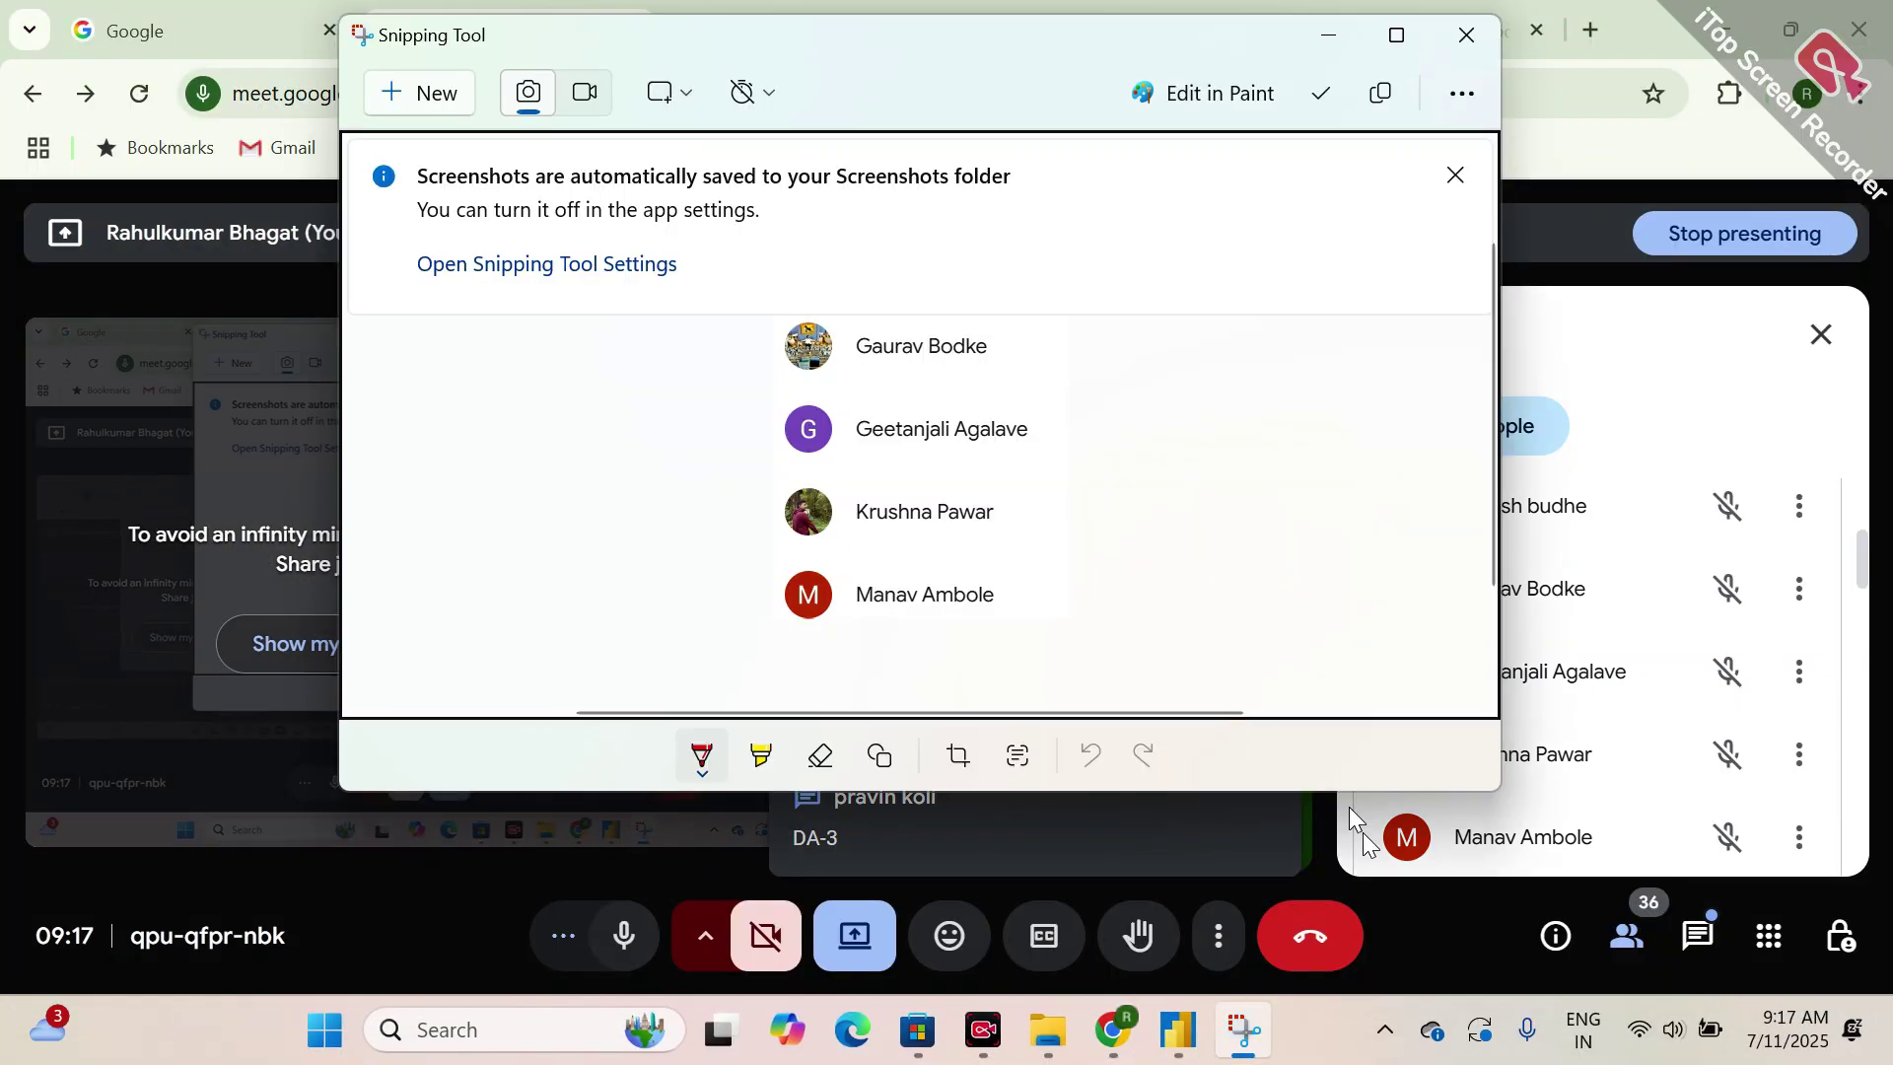
- Open Paint and paste the captured participant names into the blank canvas
click(550, 1031)
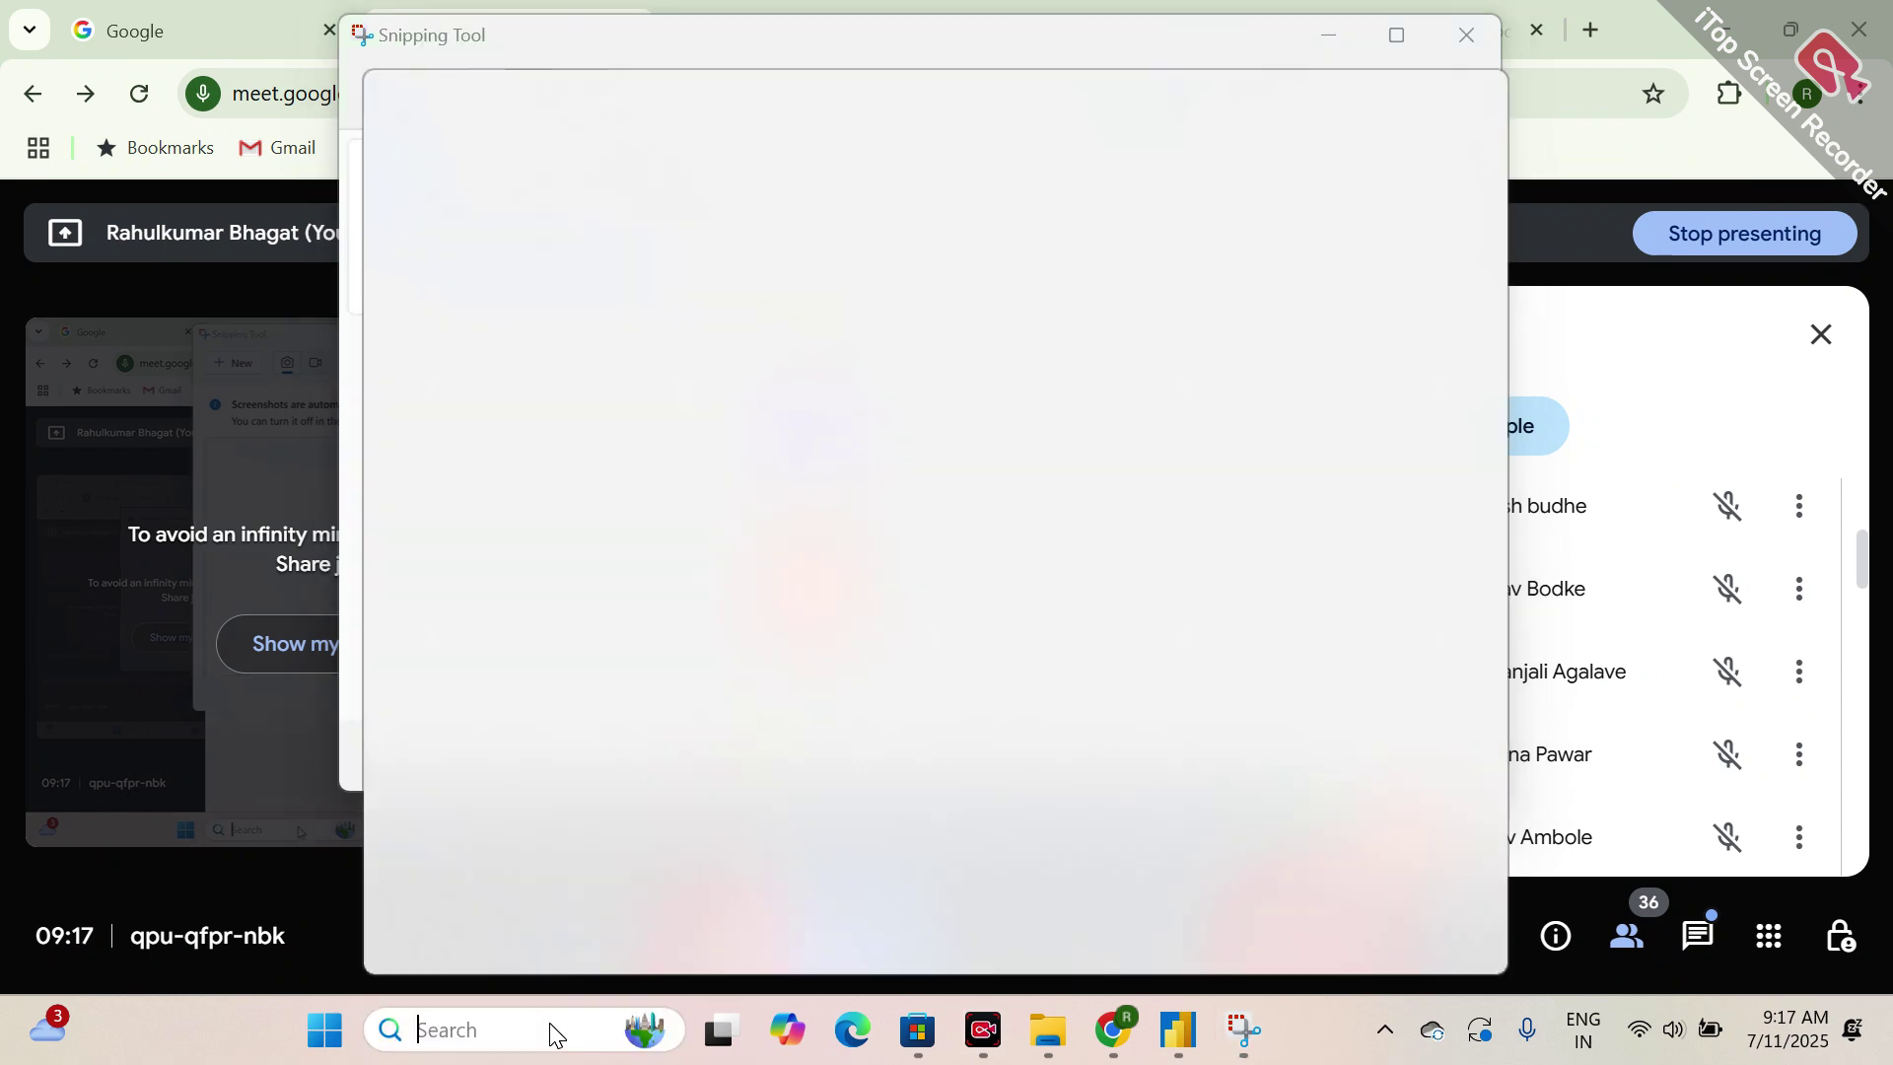
text(paint)
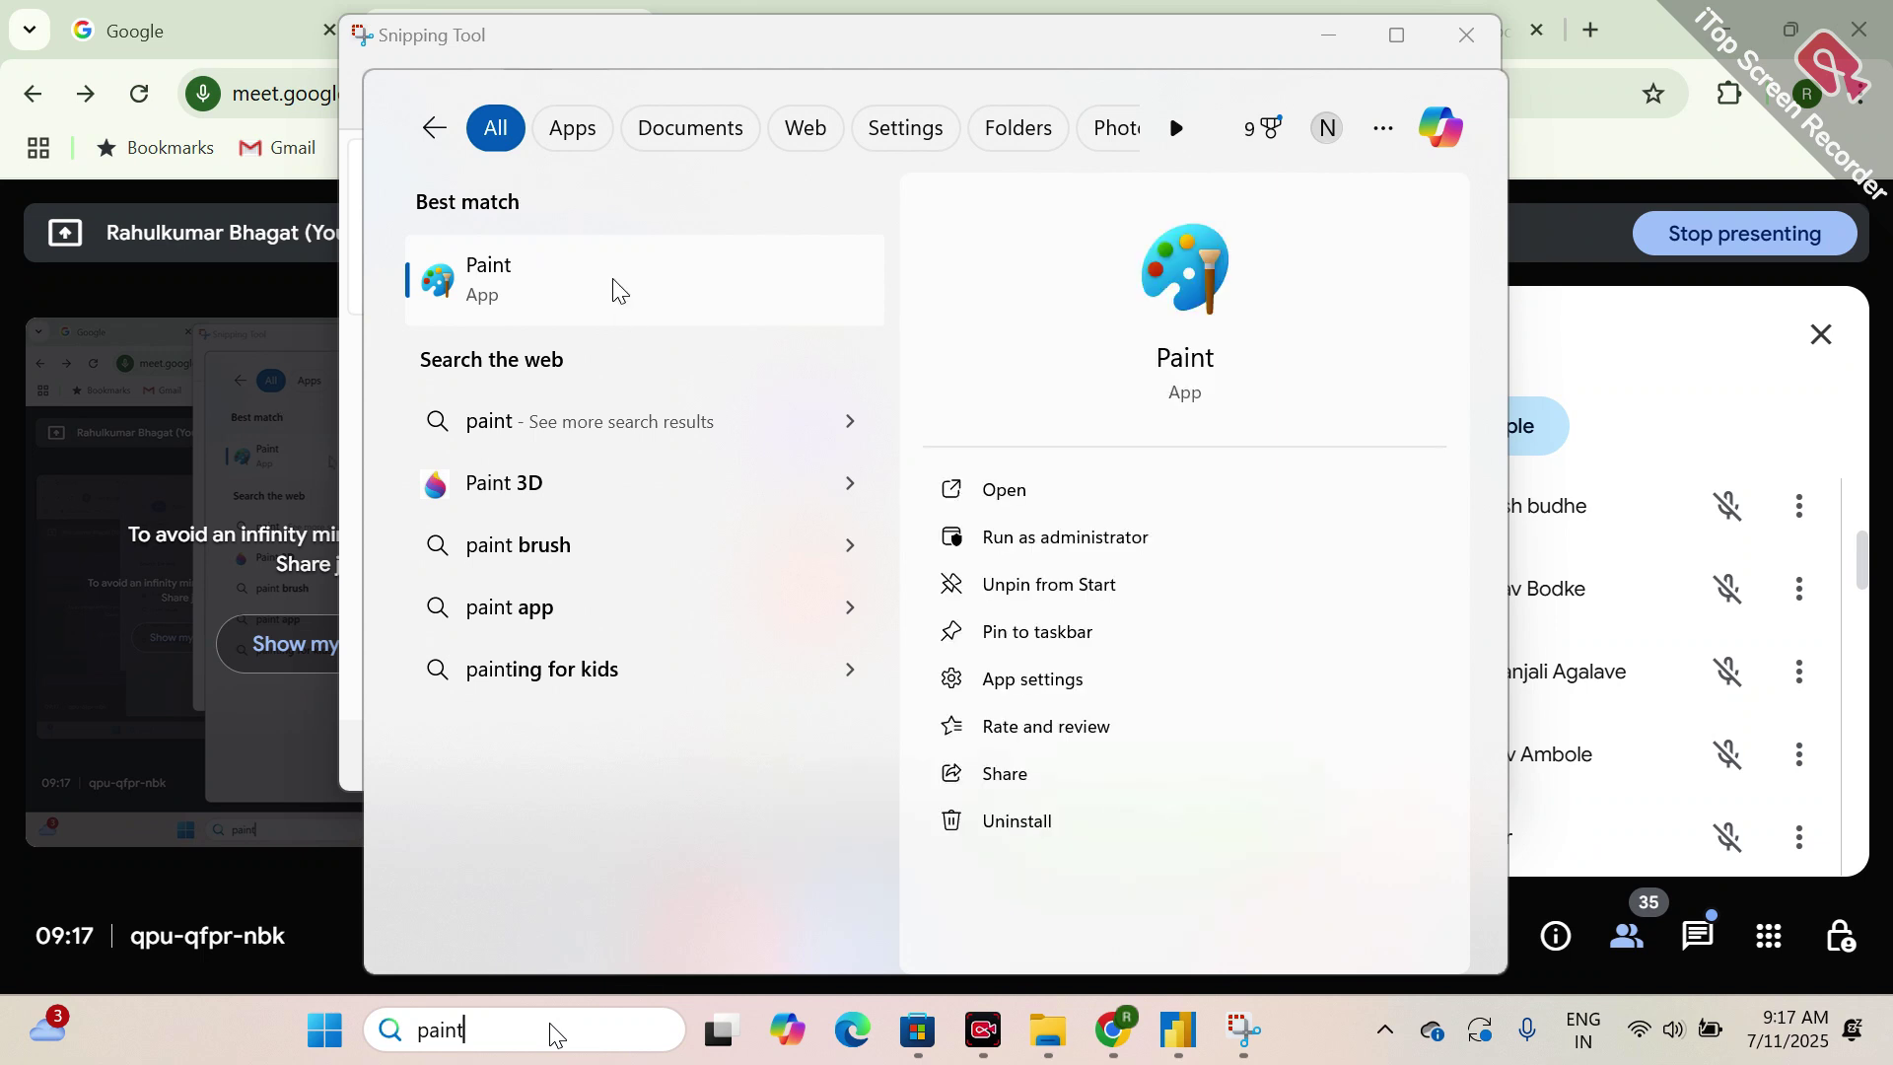
click(605, 295)
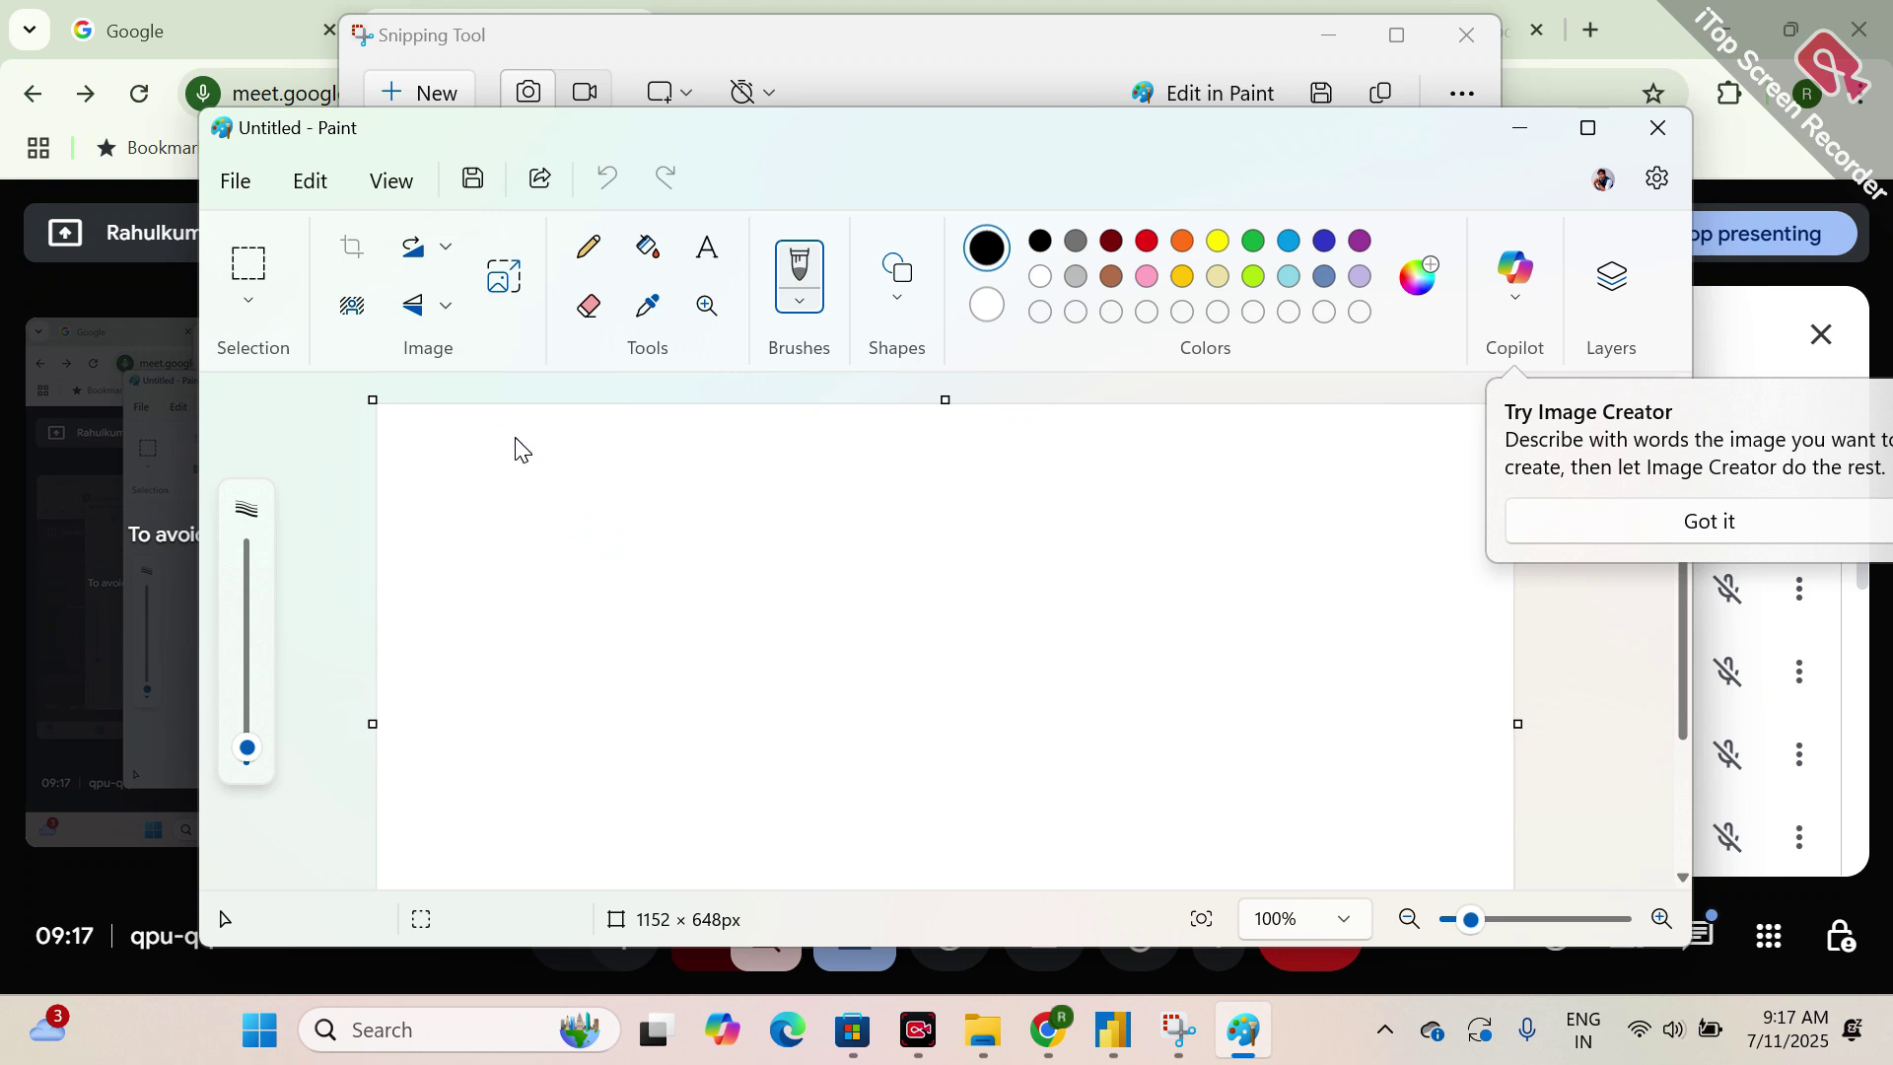
key(ctrl+v)
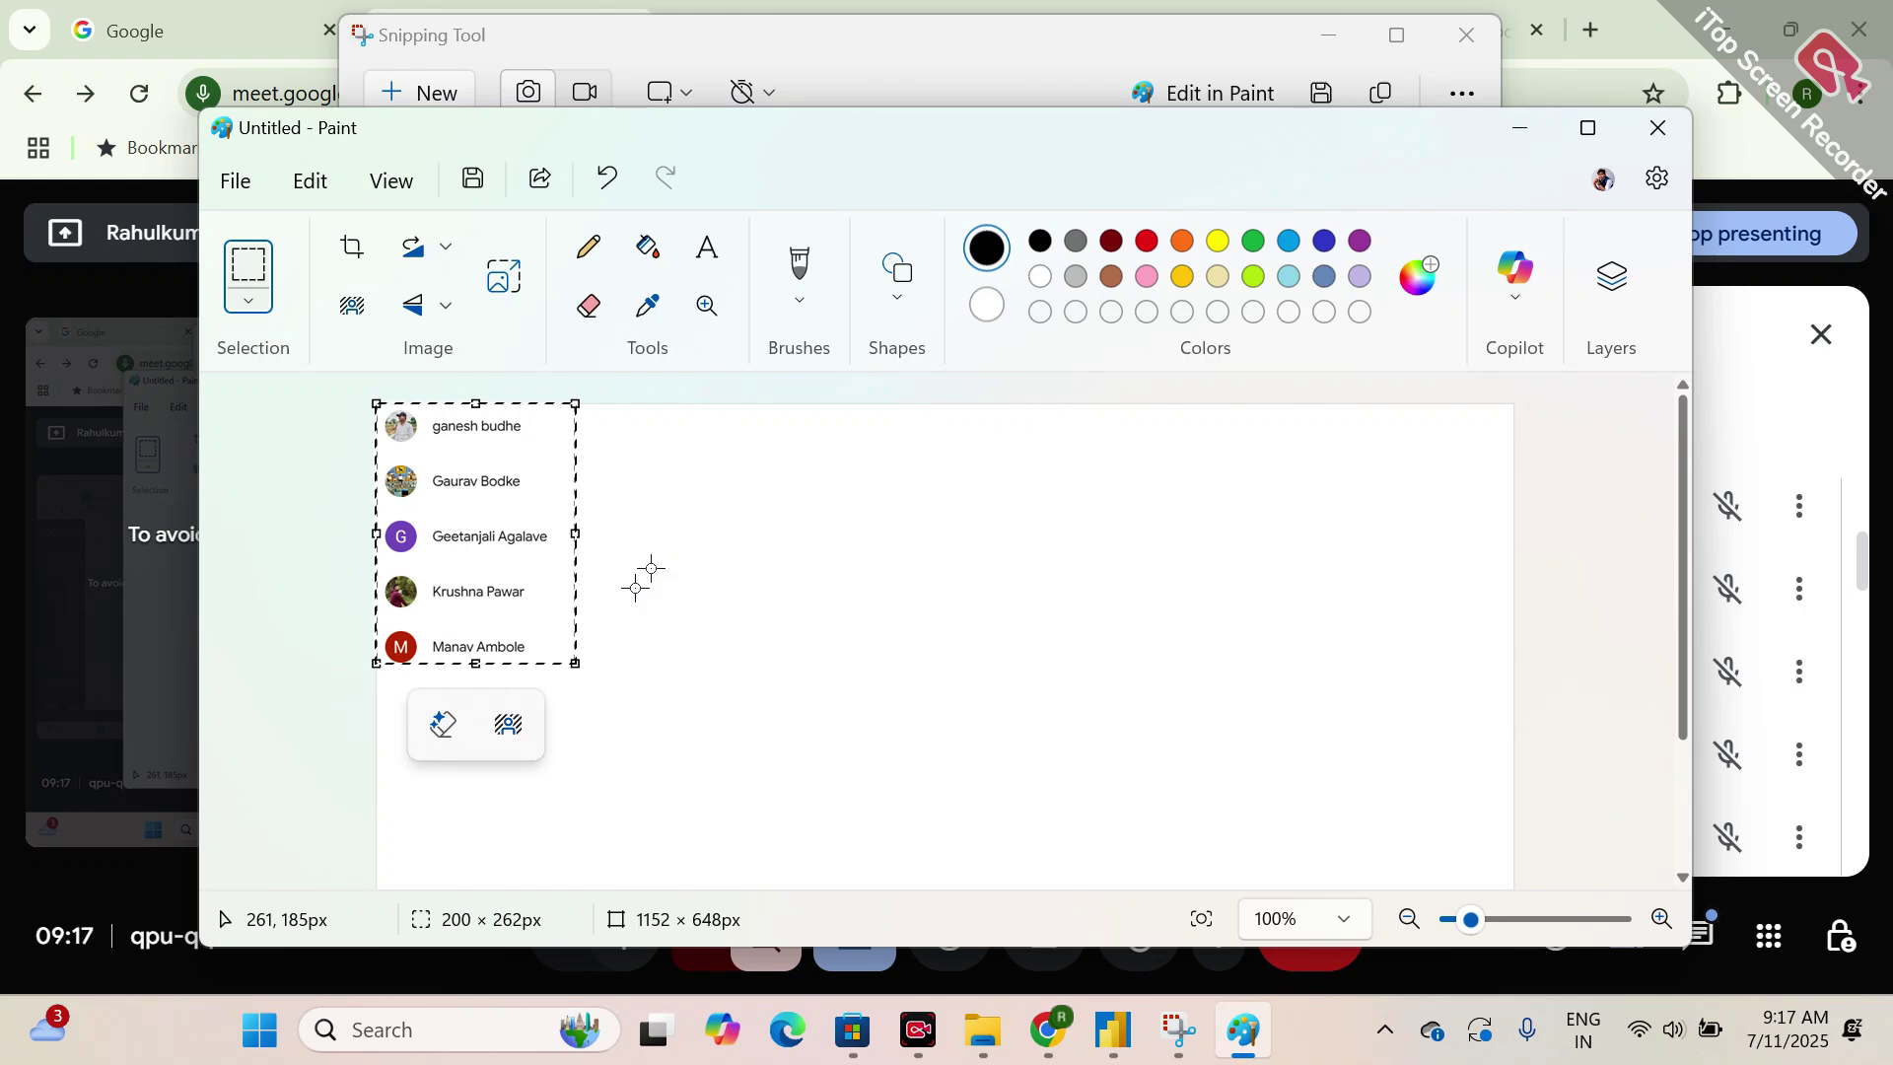
click(636, 589)
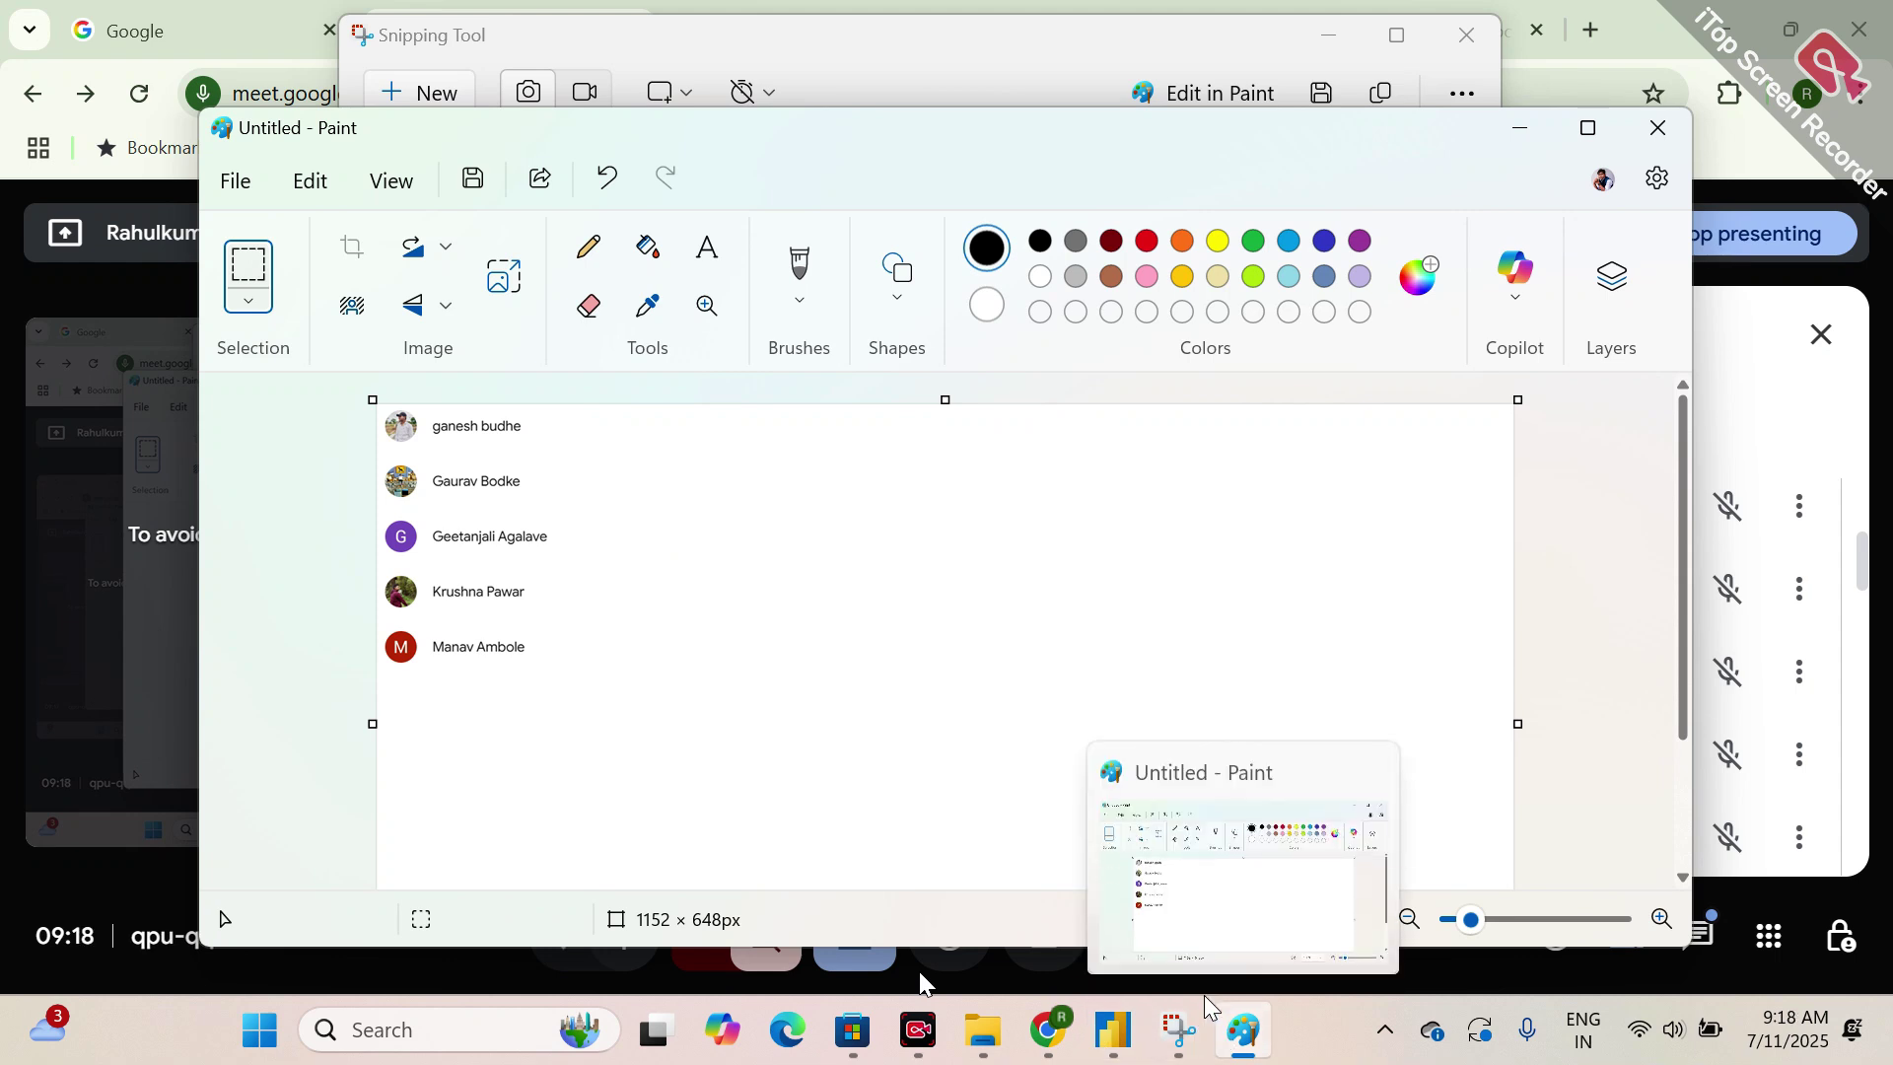
mouse_move(1102, 1037)
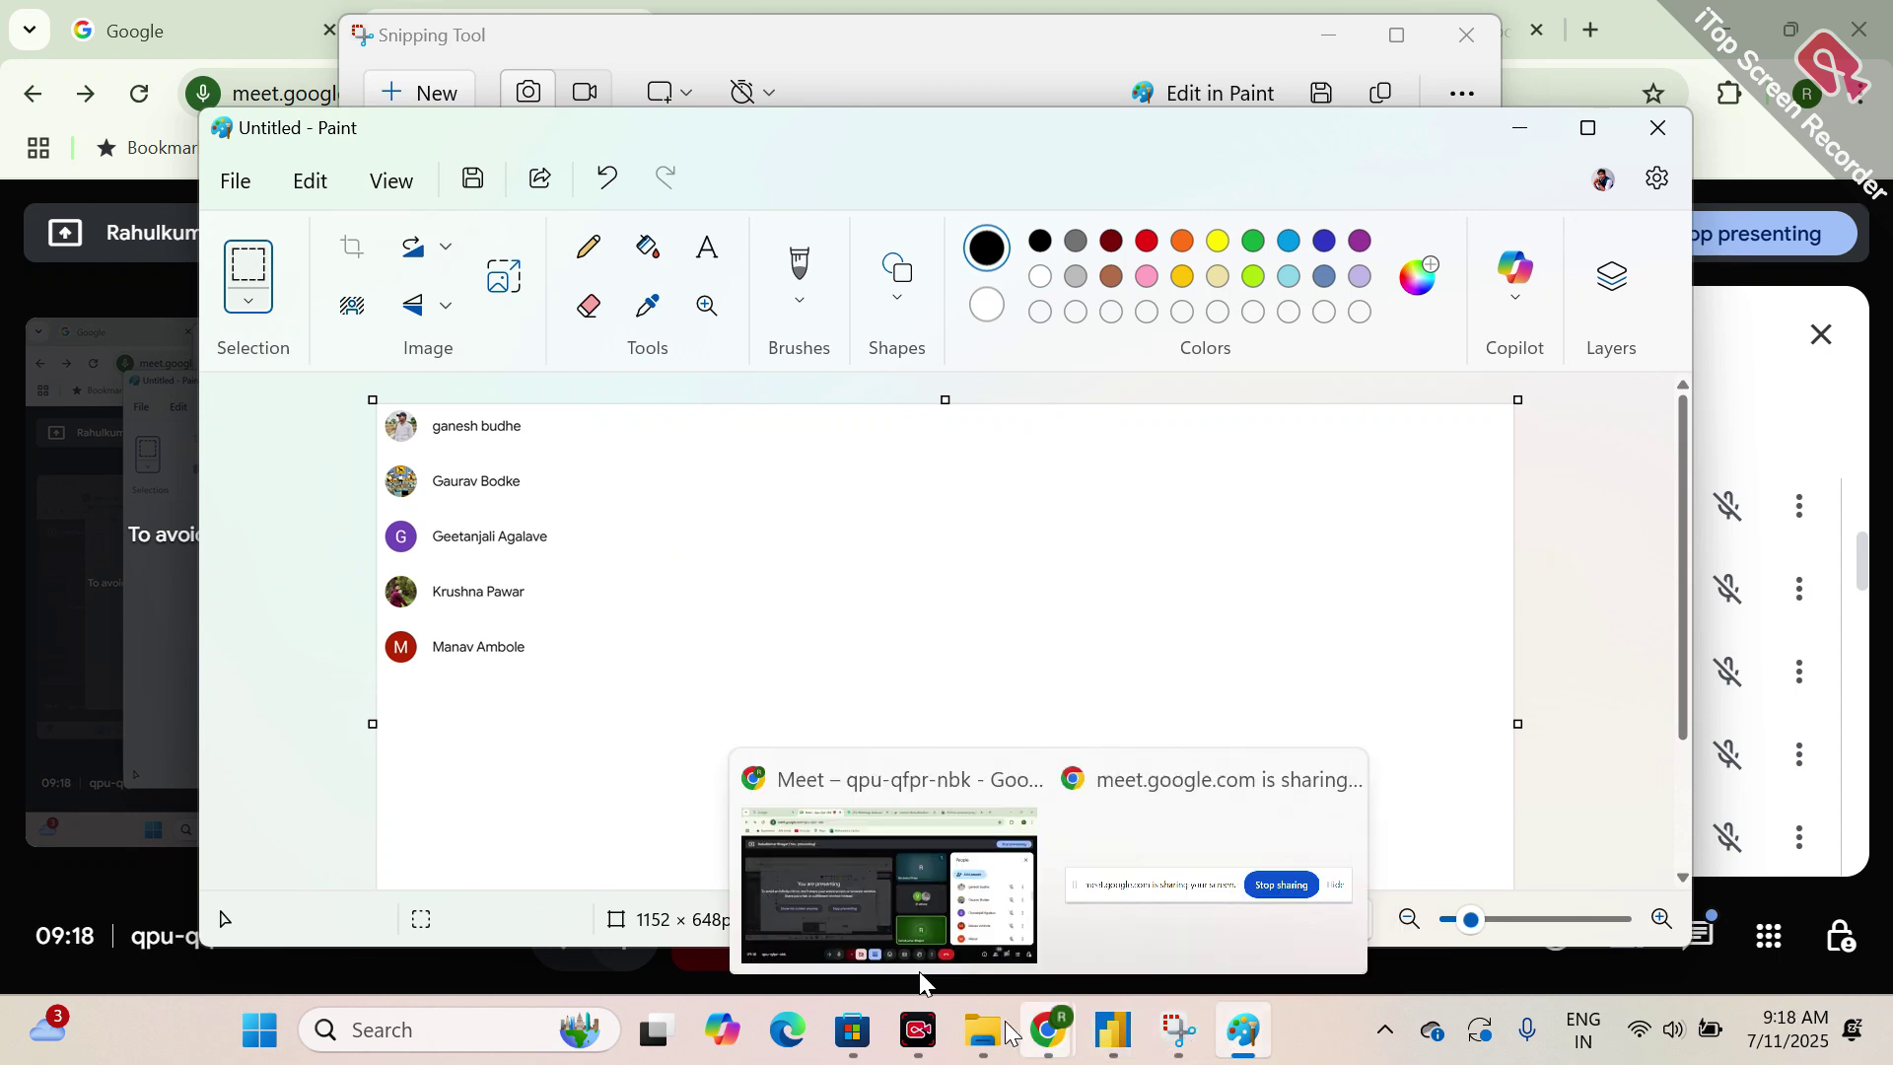
mouse_move(983, 1030)
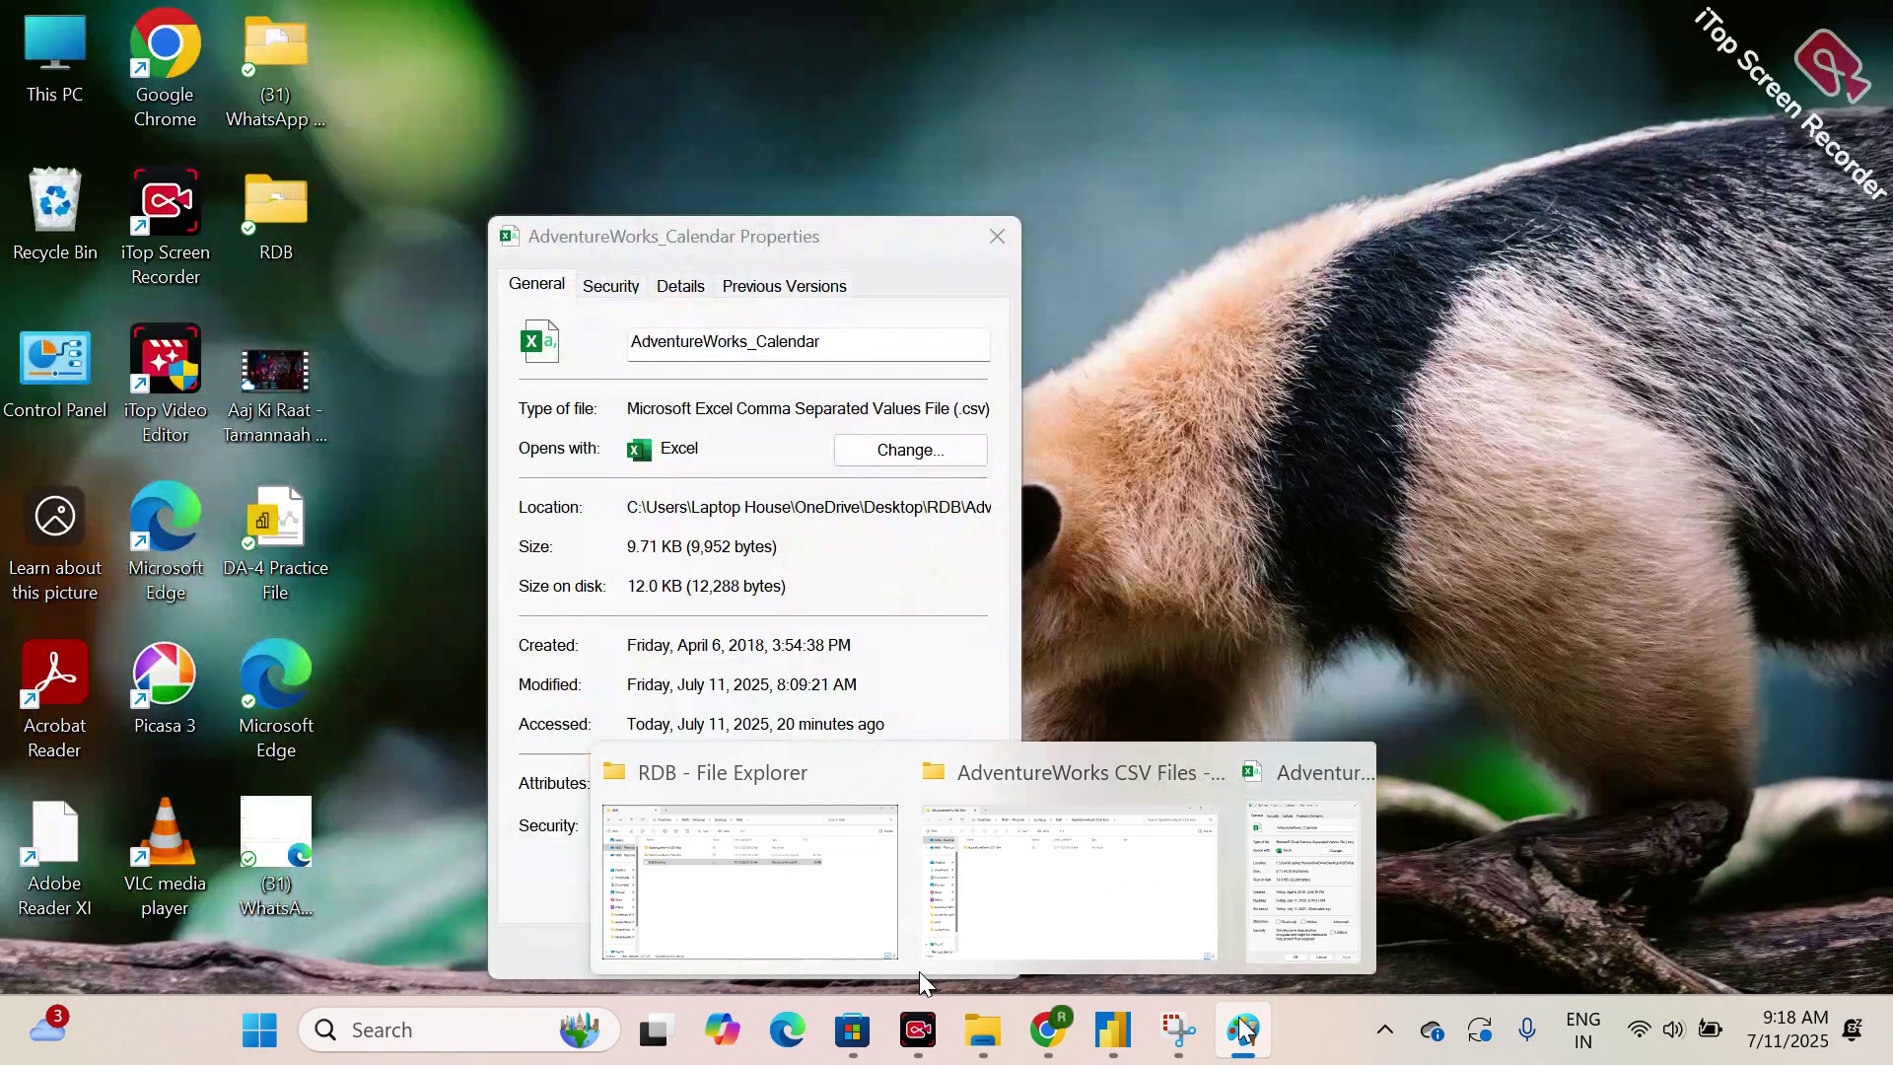
mouse_move(1229, 1047)
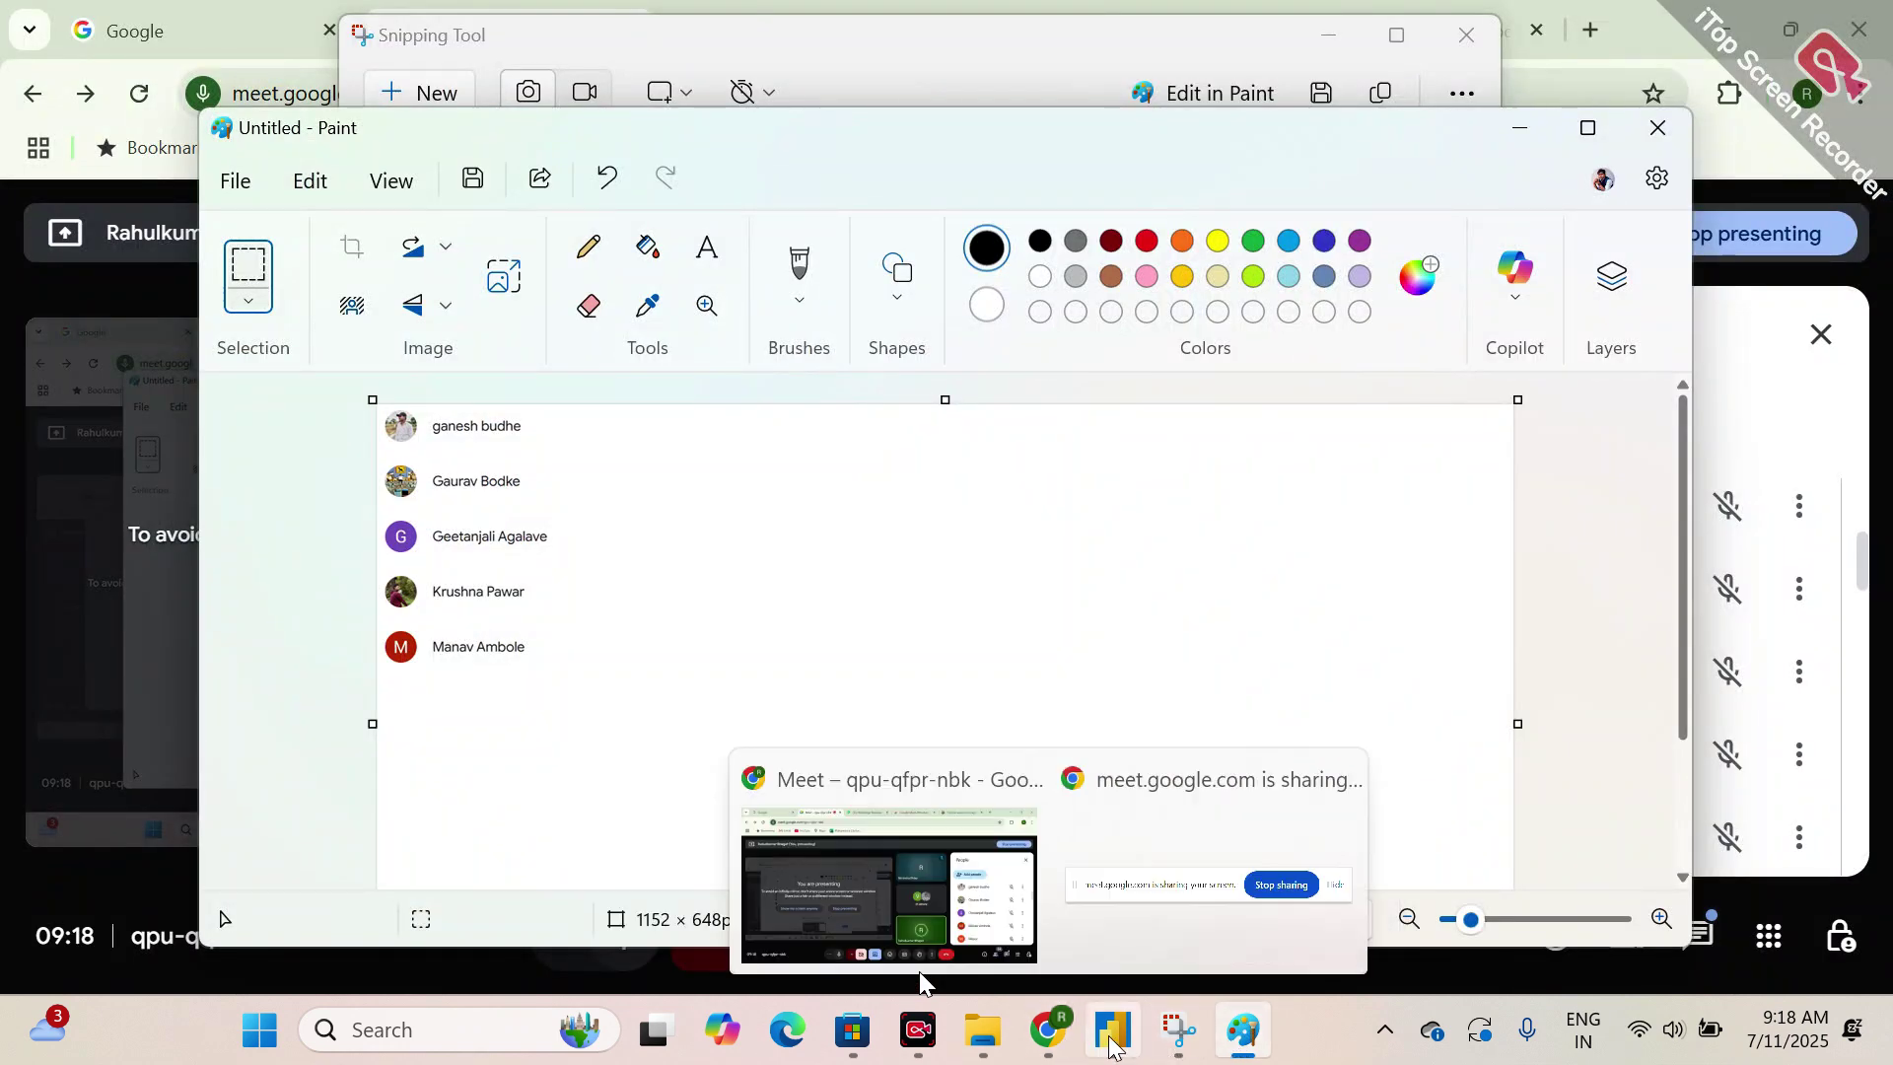
mouse_move(1106, 905)
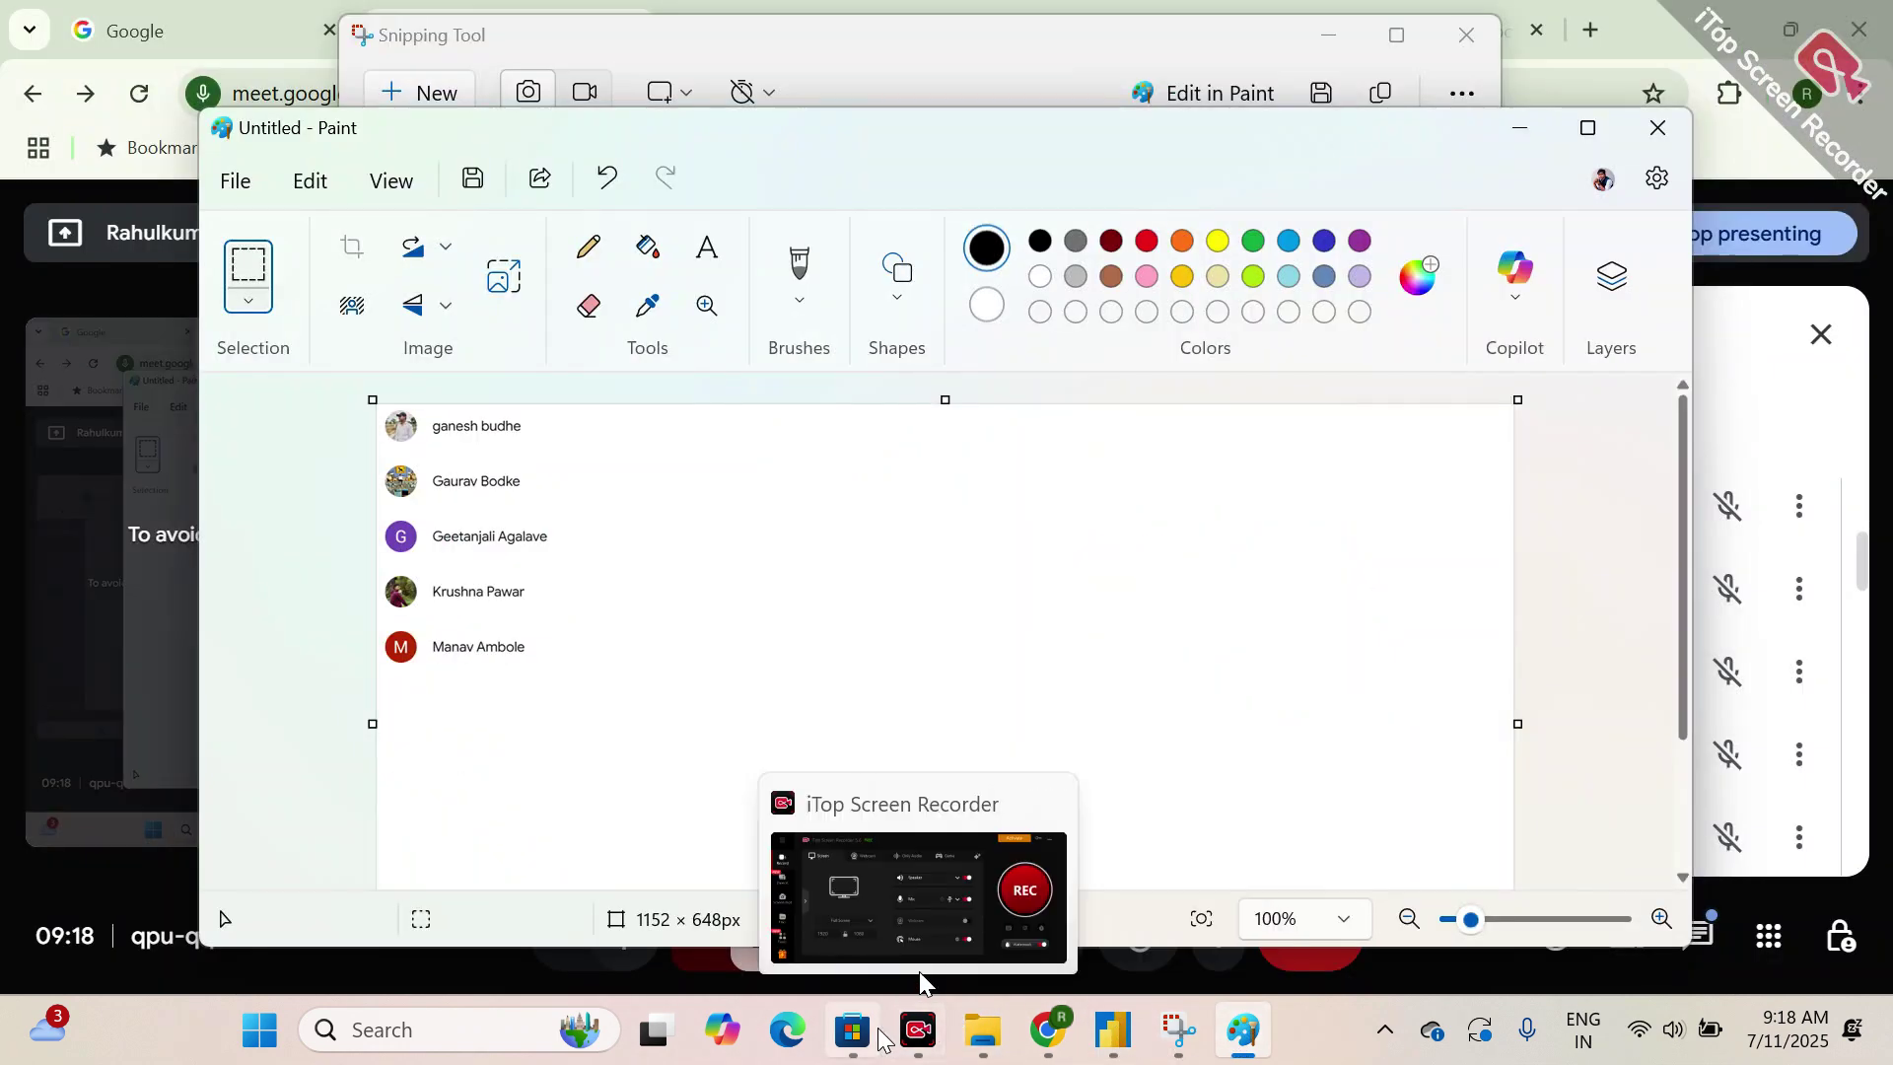
mouse_move(878, 1031)
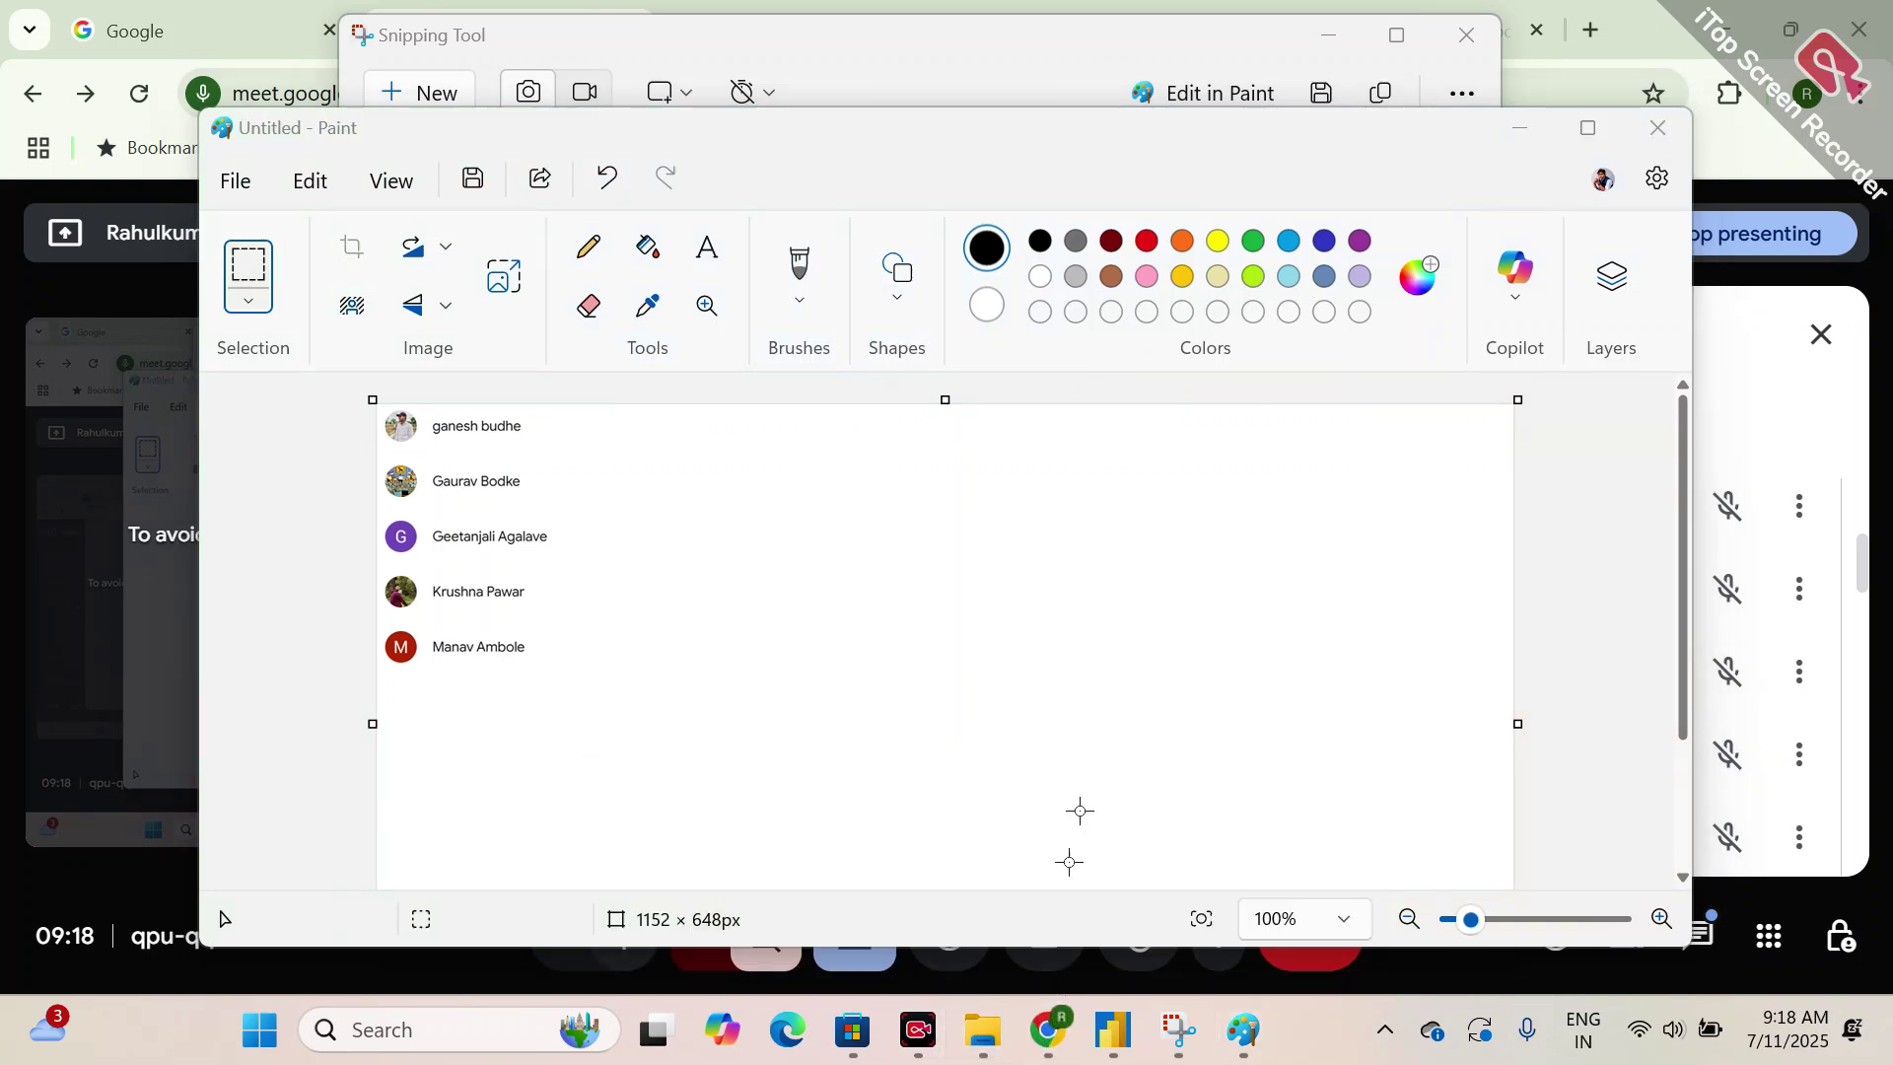
- Minimize Paint and capture a snip of the next group of names further down the Meet people list with Snipping Tool
click(1511, 138)
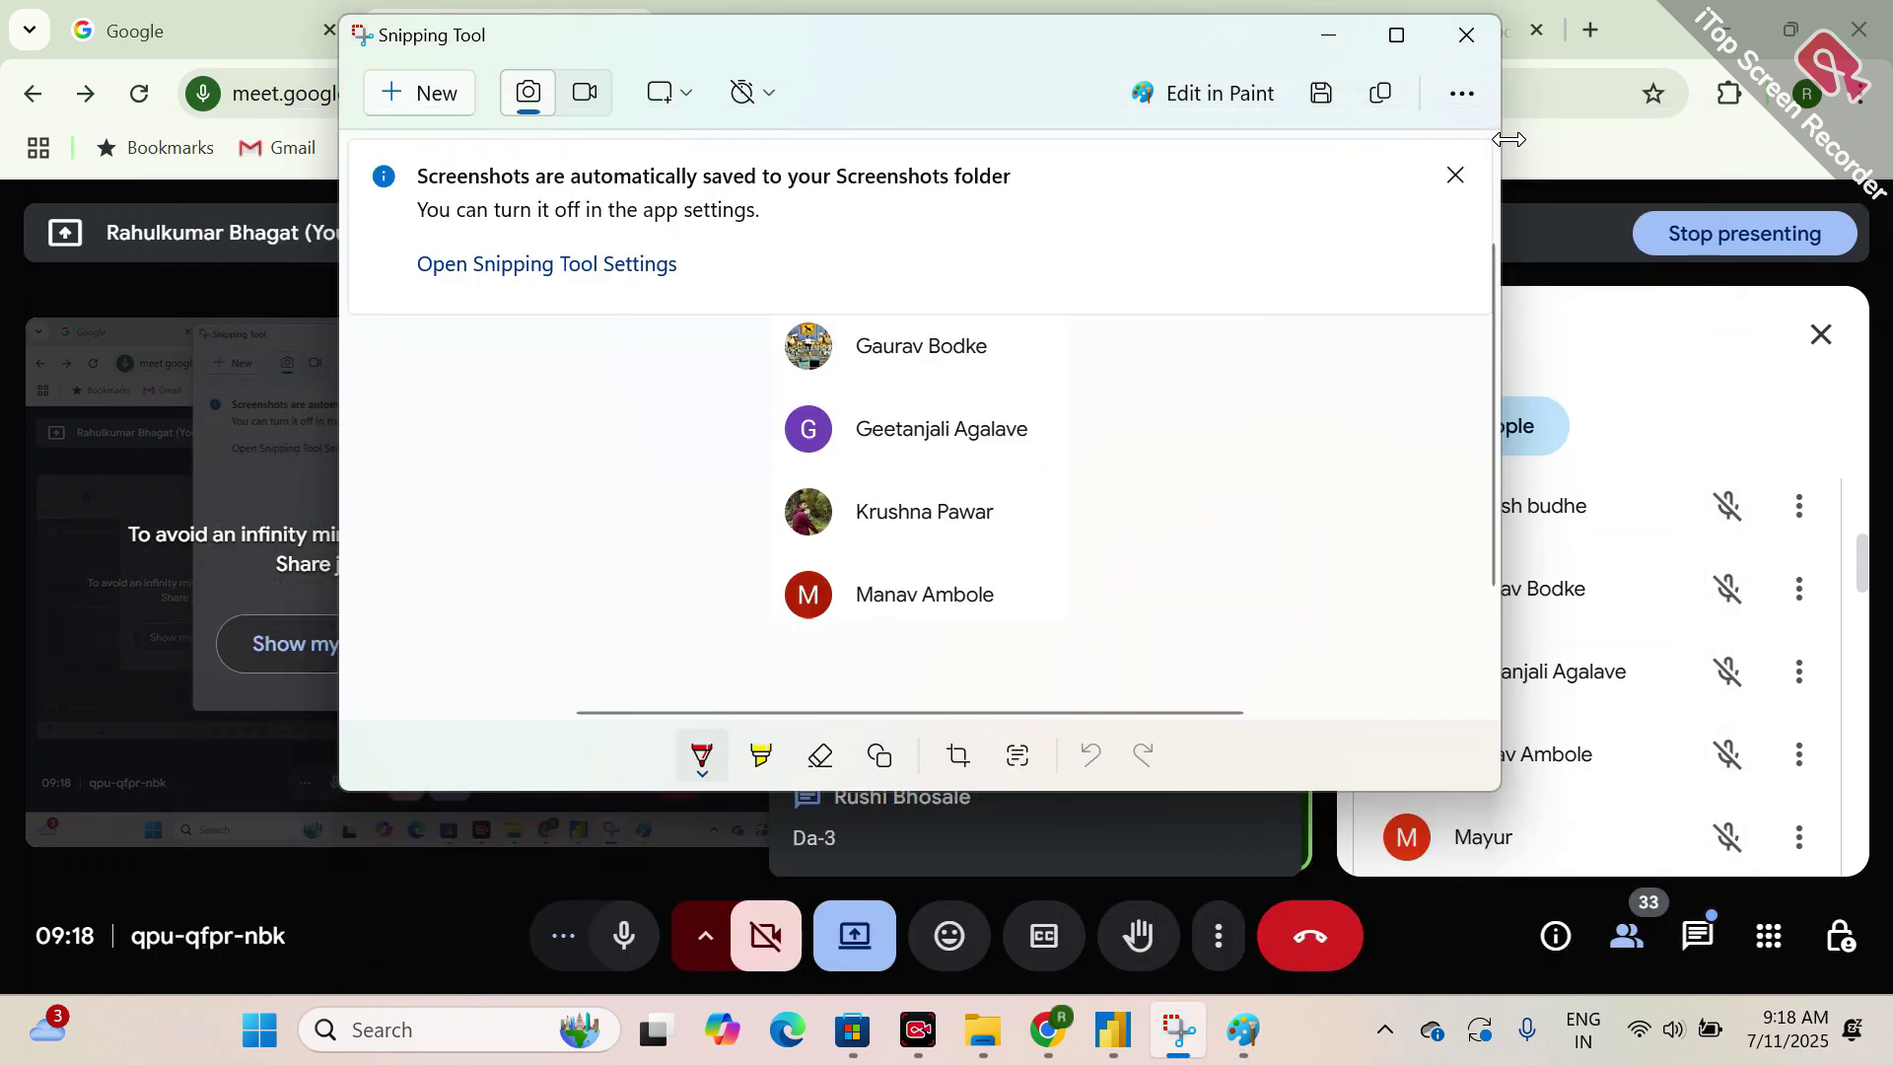
click(1352, 37)
scroll(1470, 562, down, 2)
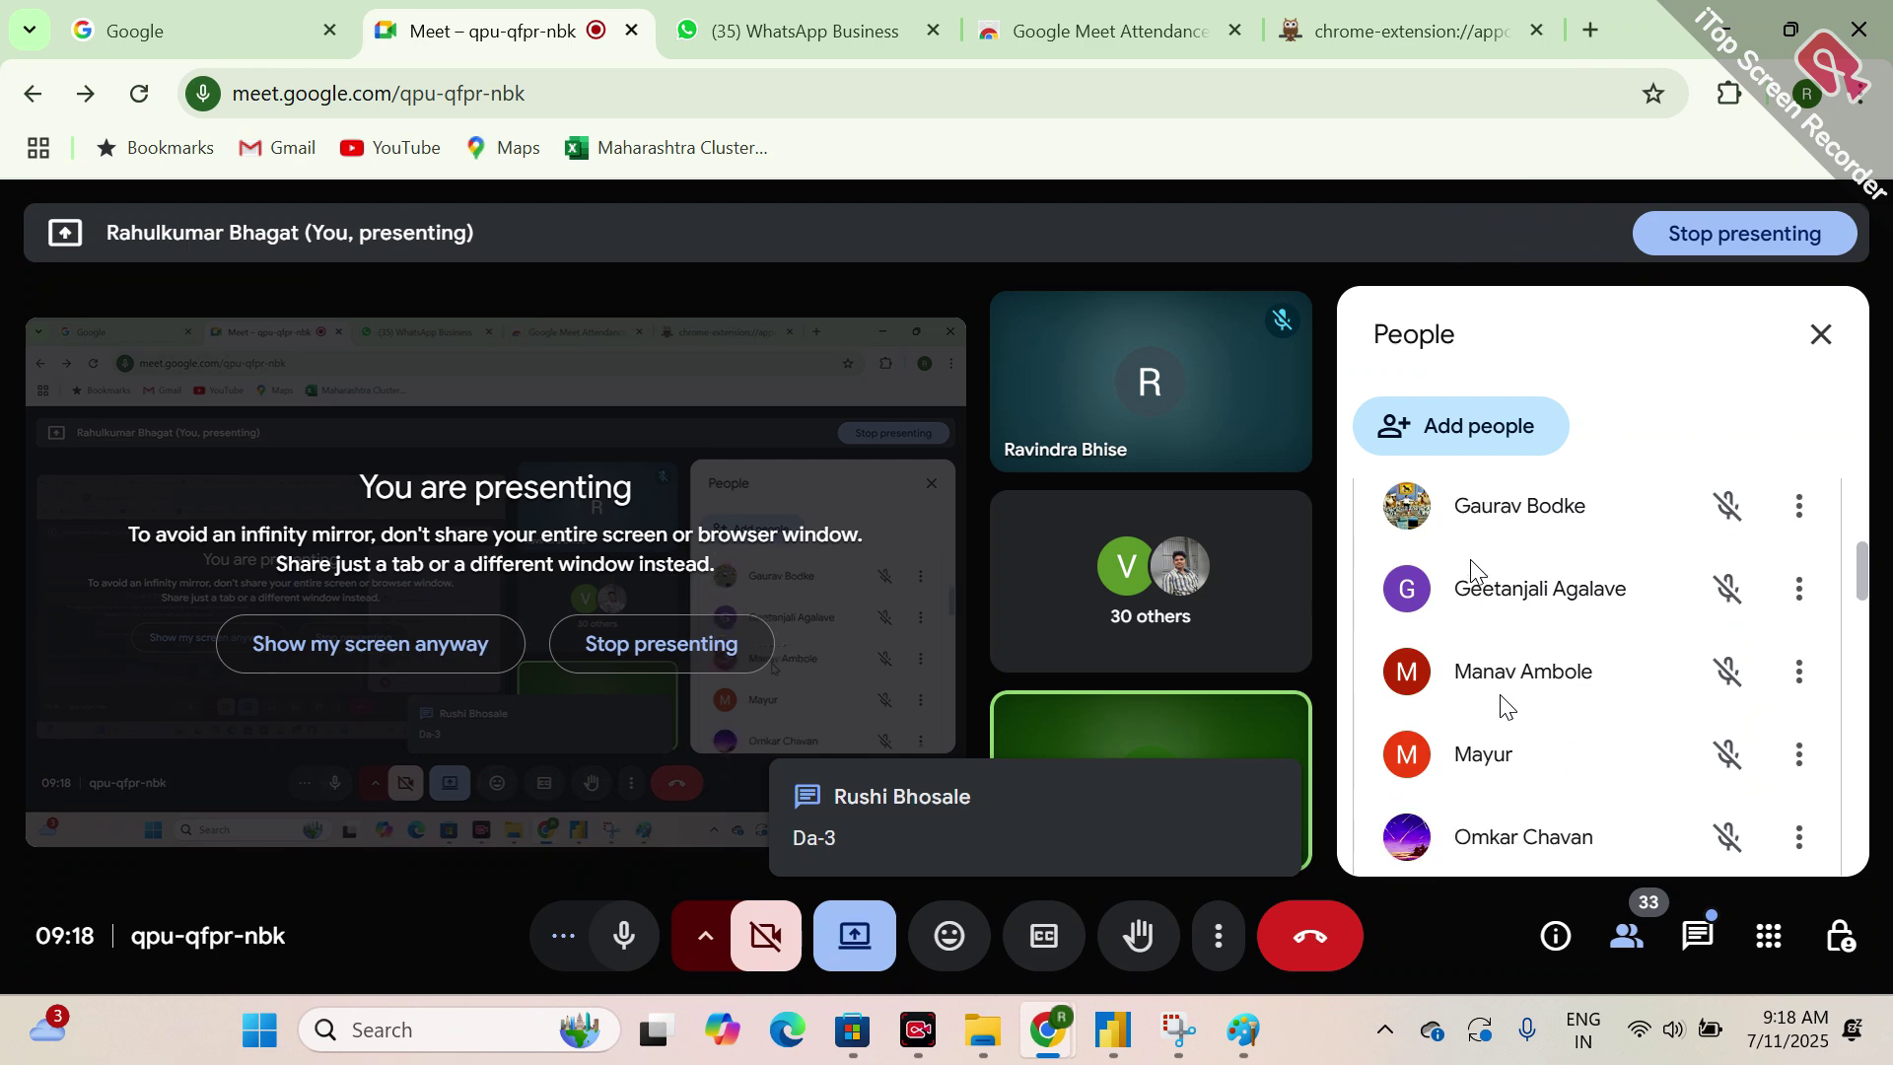
scroll(1470, 562, down, 3)
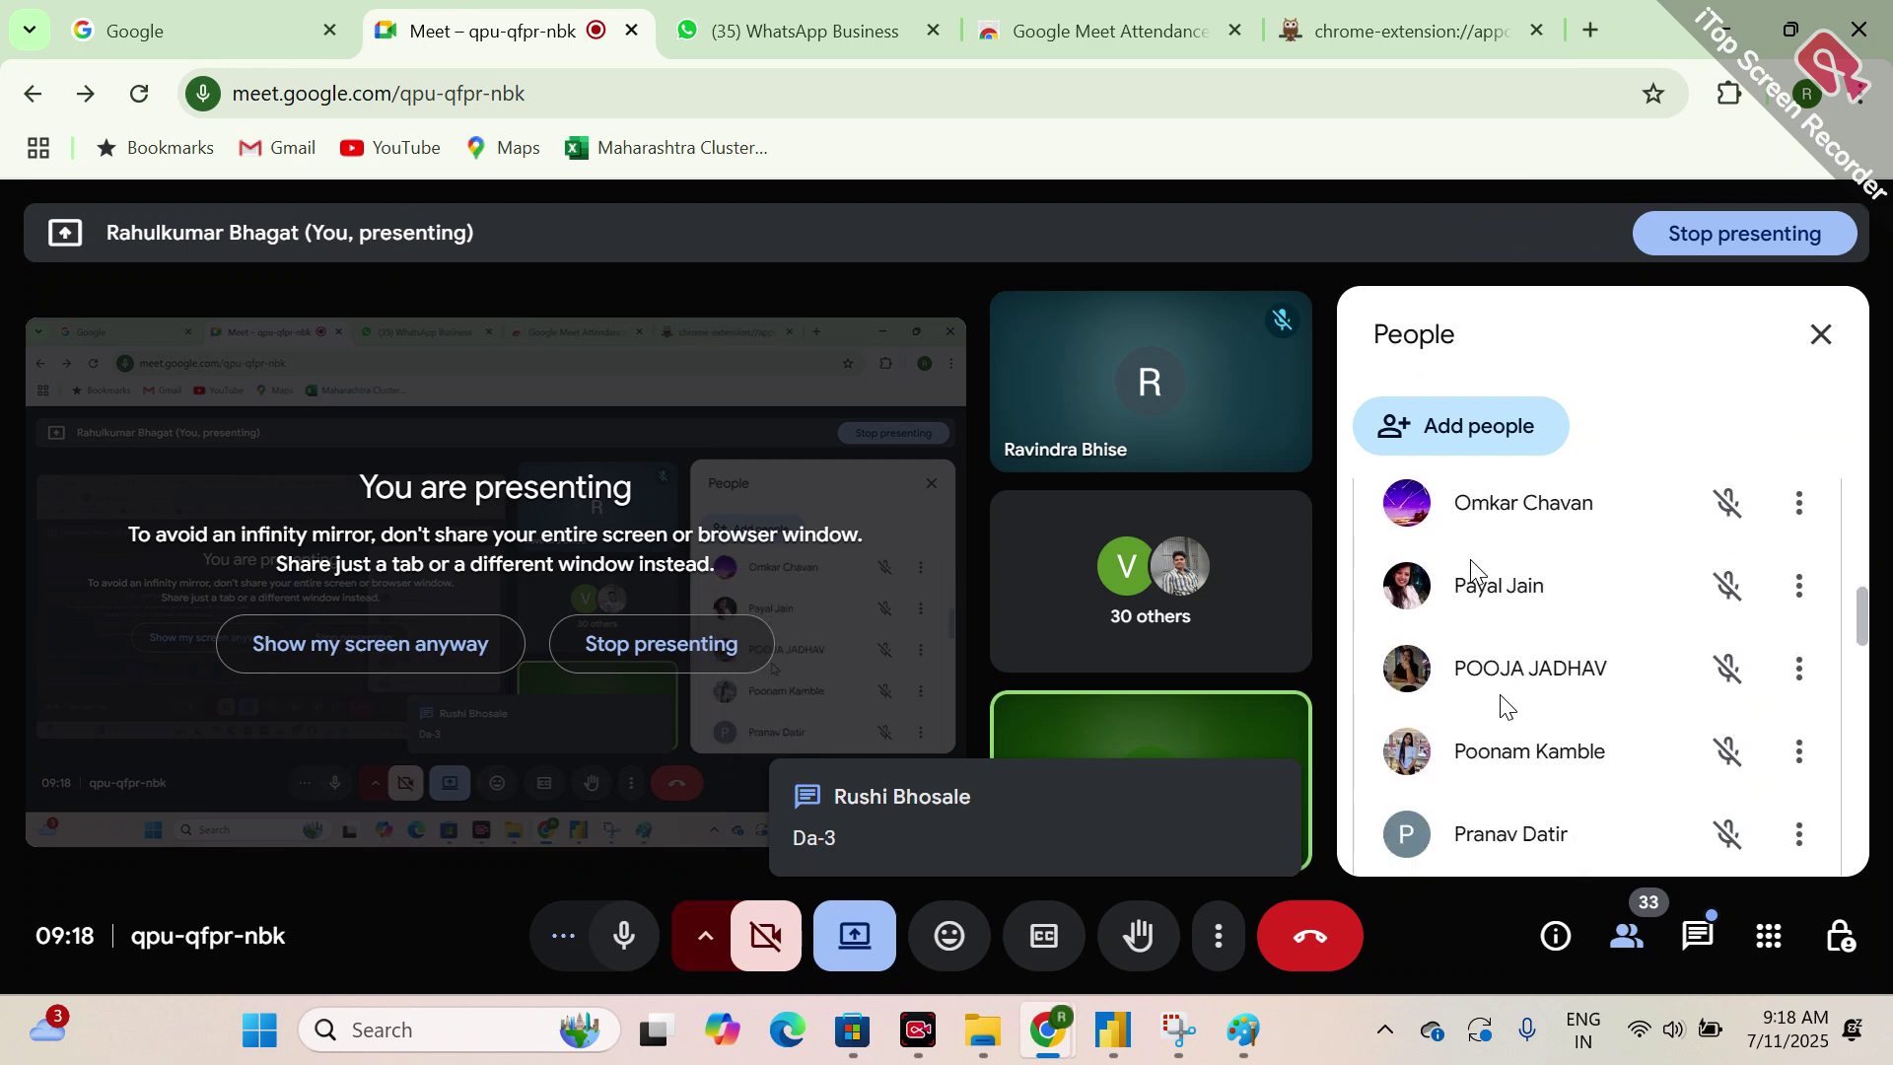
click(1178, 1030)
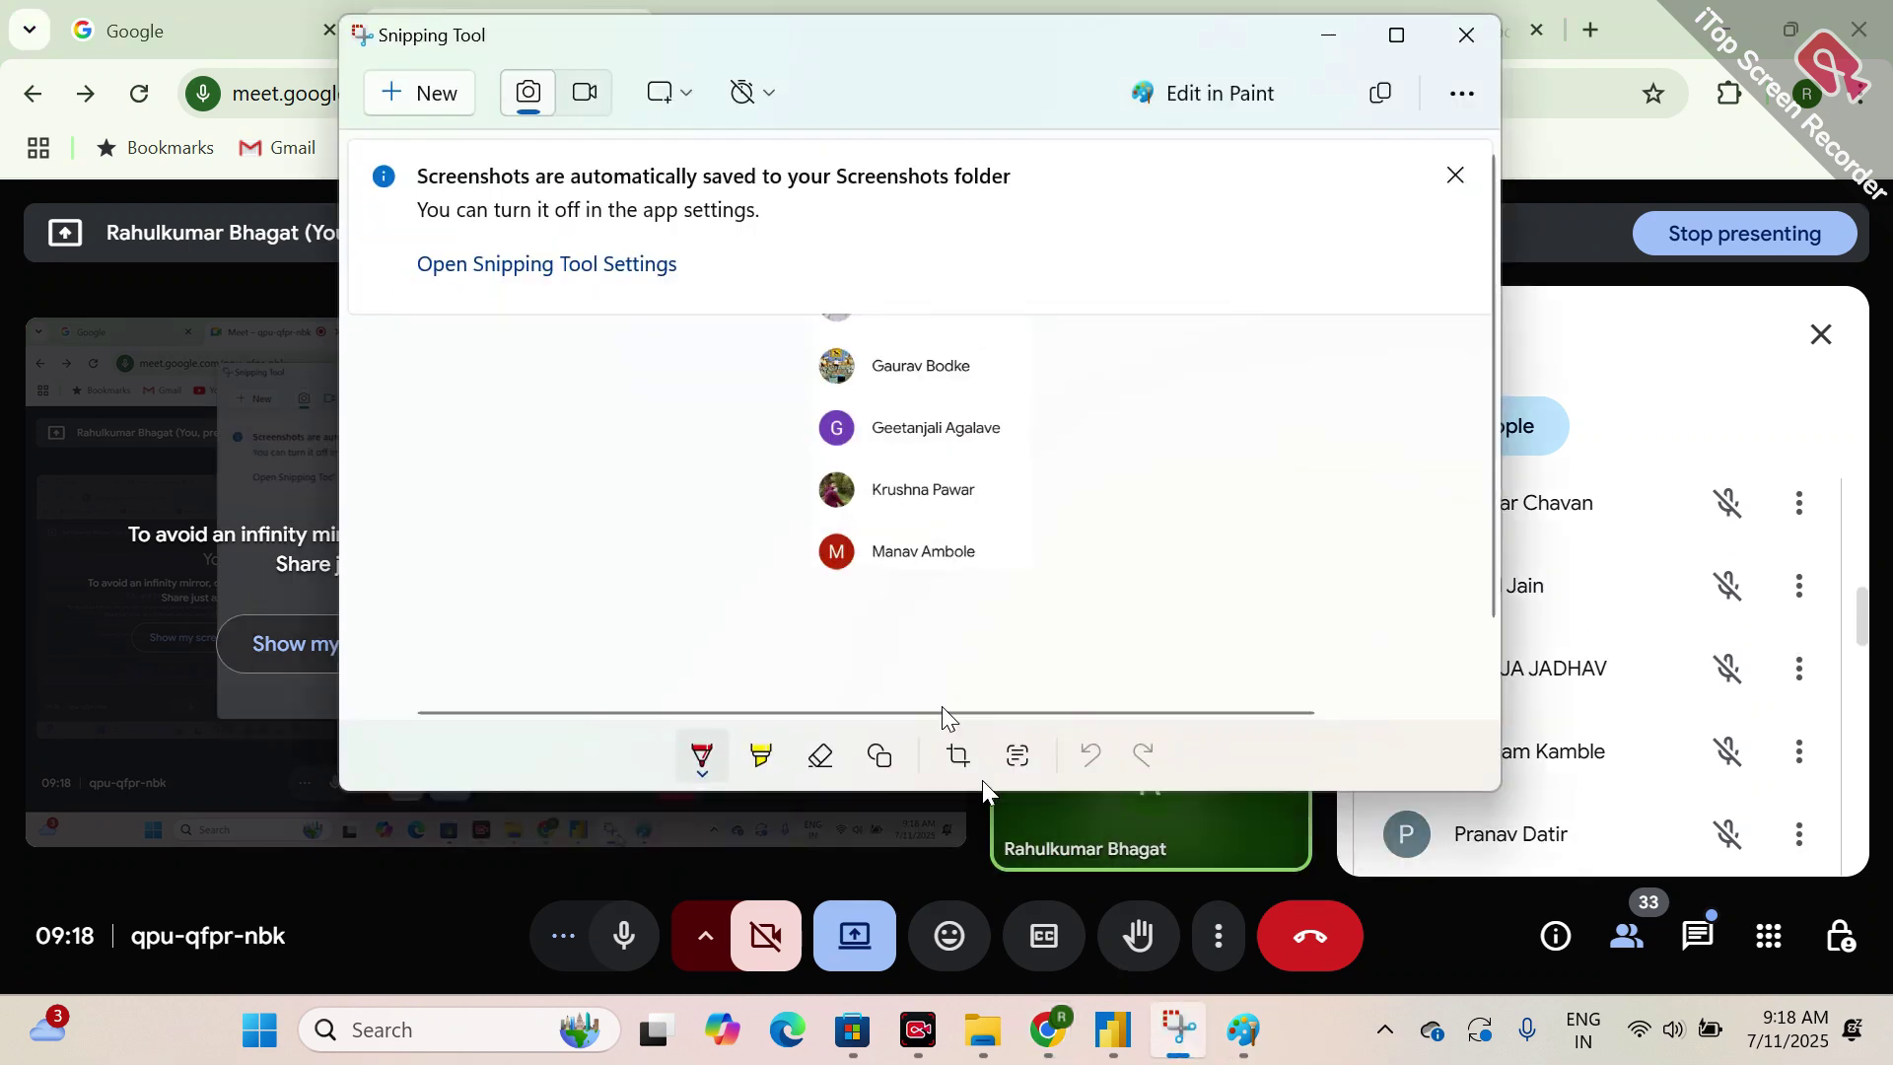
click(449, 80)
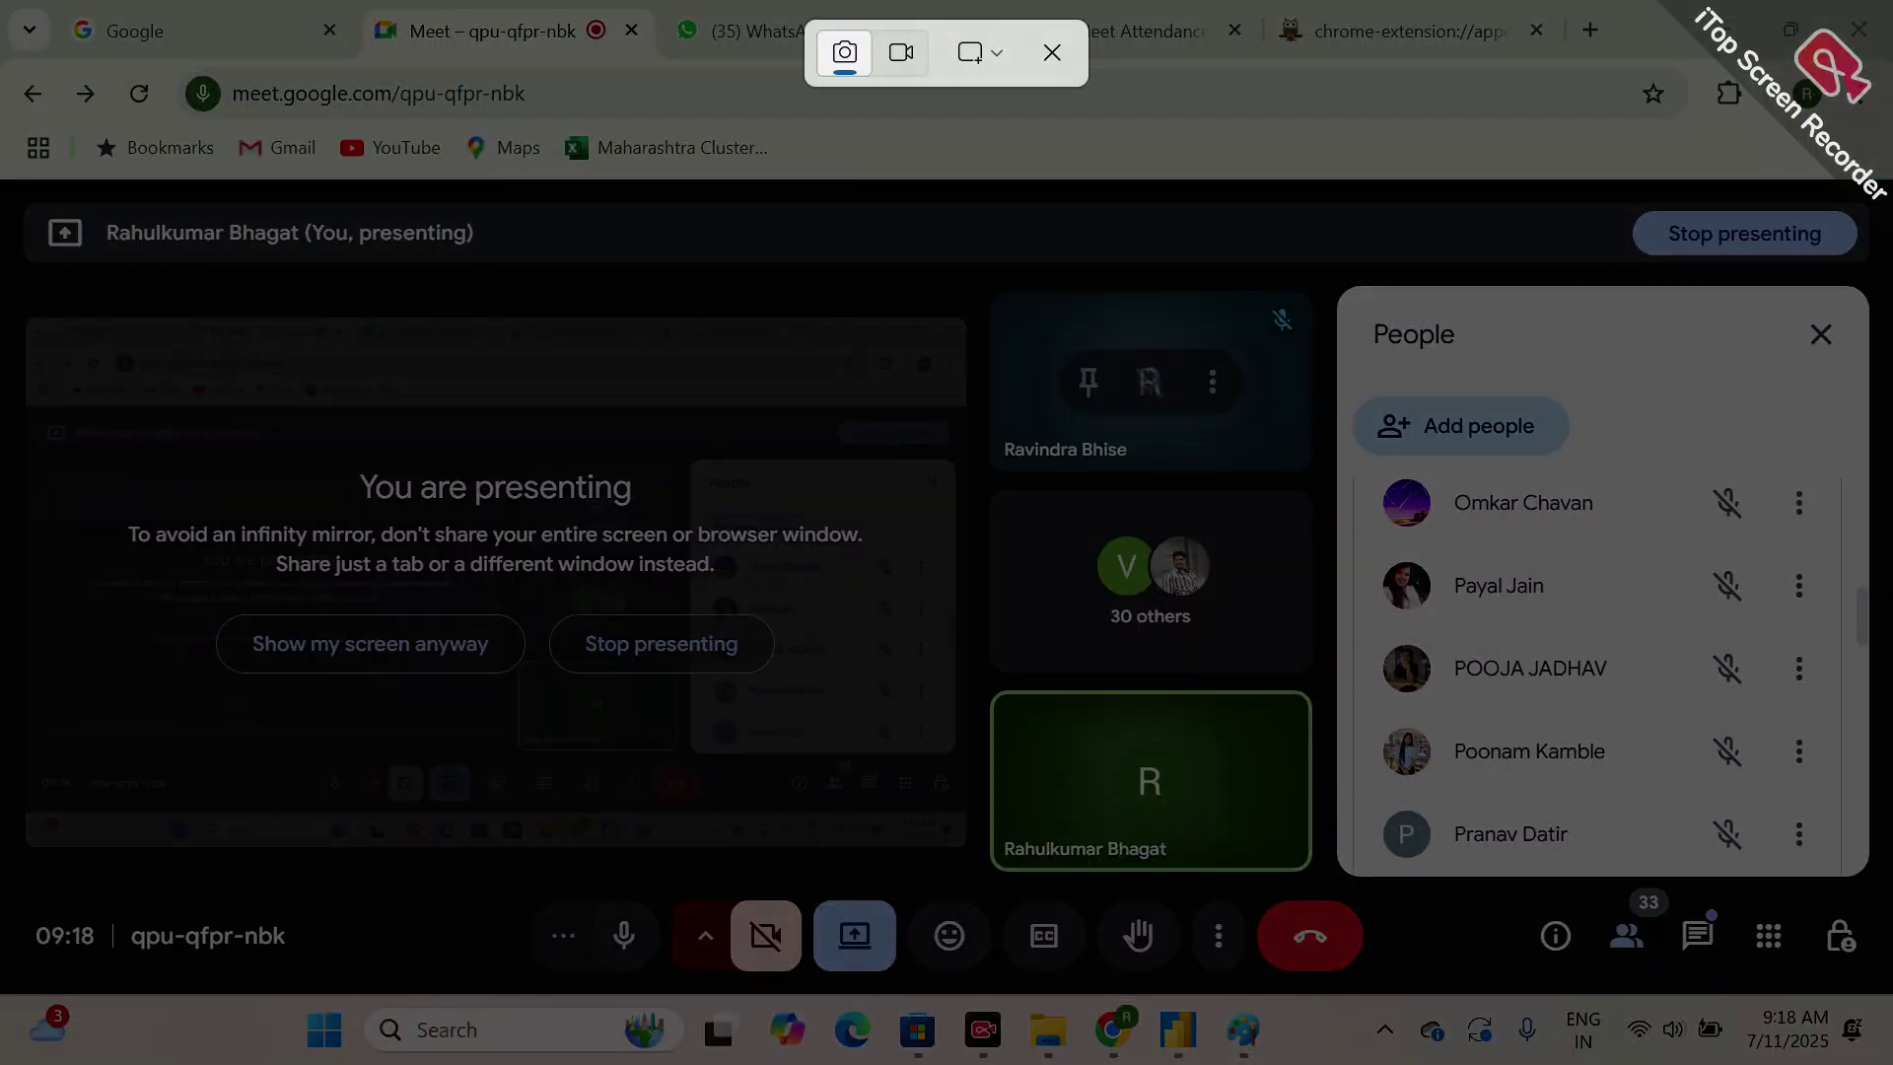
drag(1368, 460, 1644, 861)
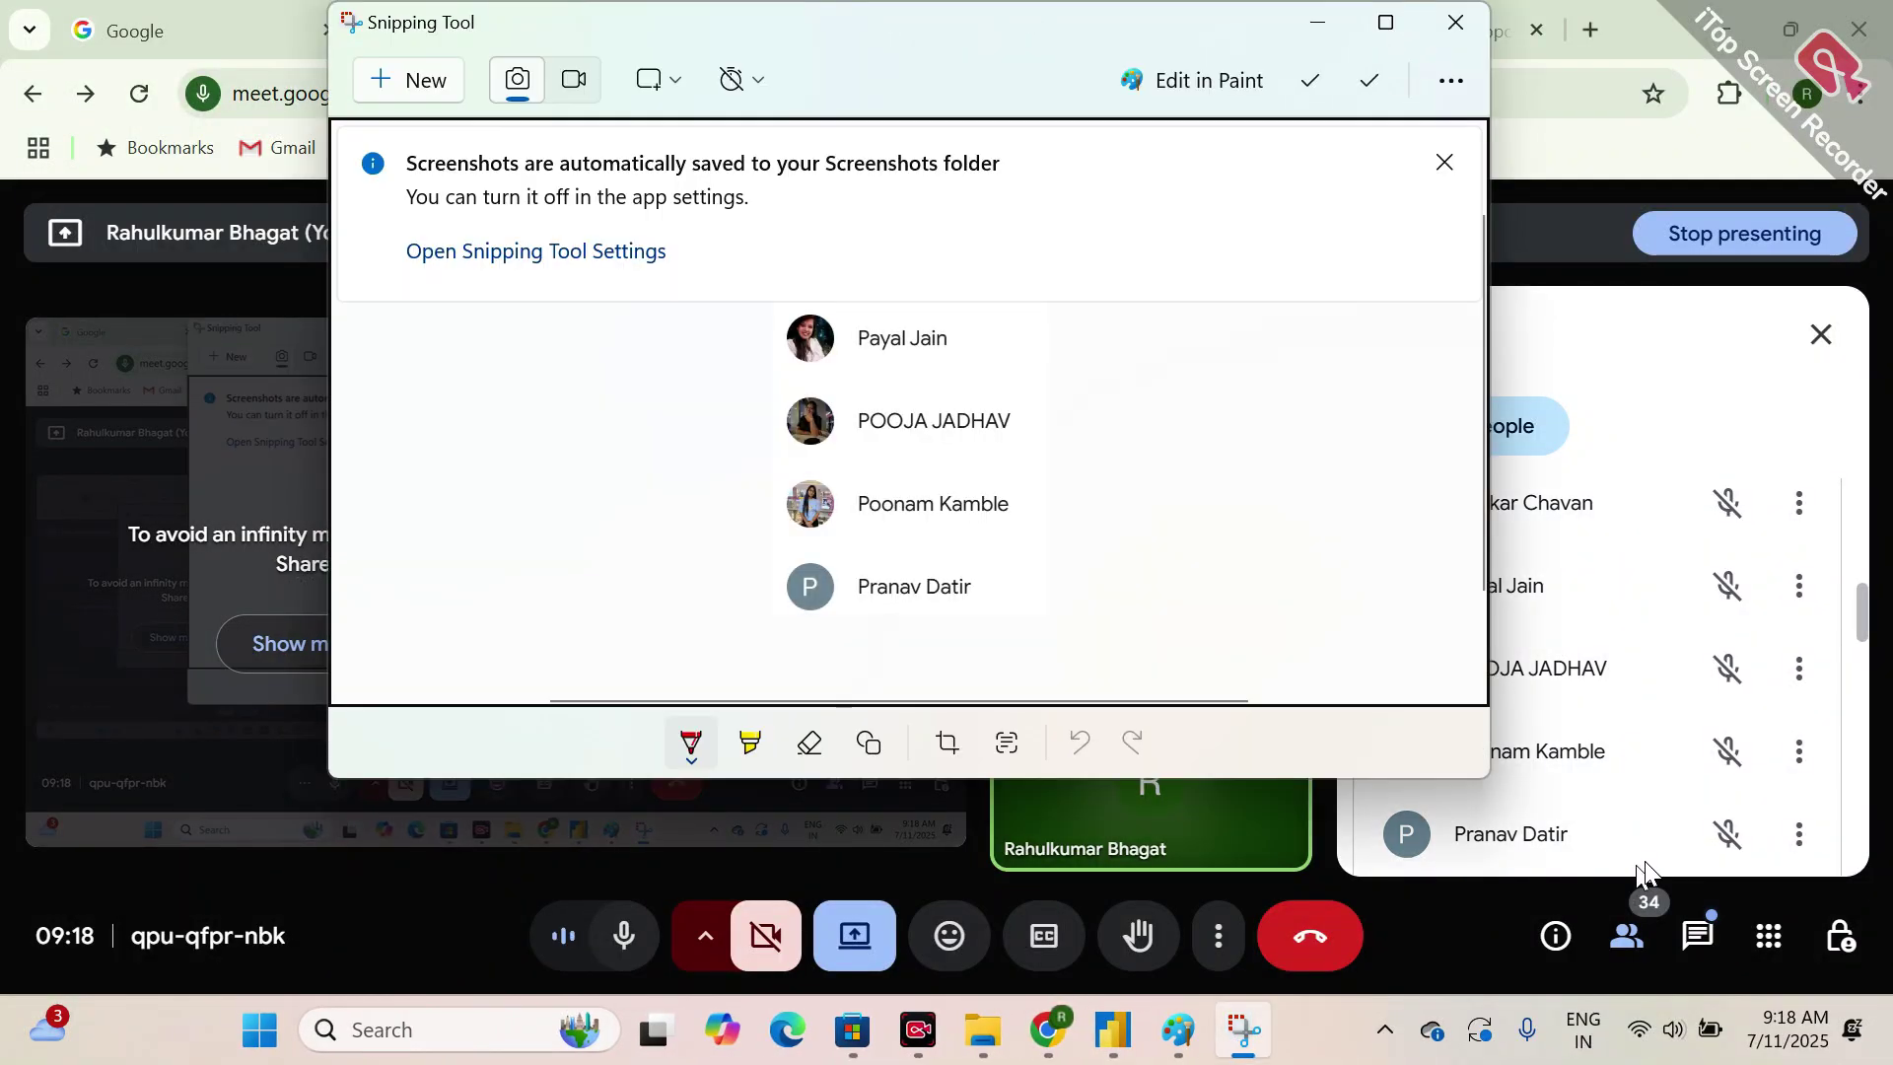
- Paste the second snip of participant names into Paint and place it beside the first column of names
click(1179, 1030)
key(ctrl+v)
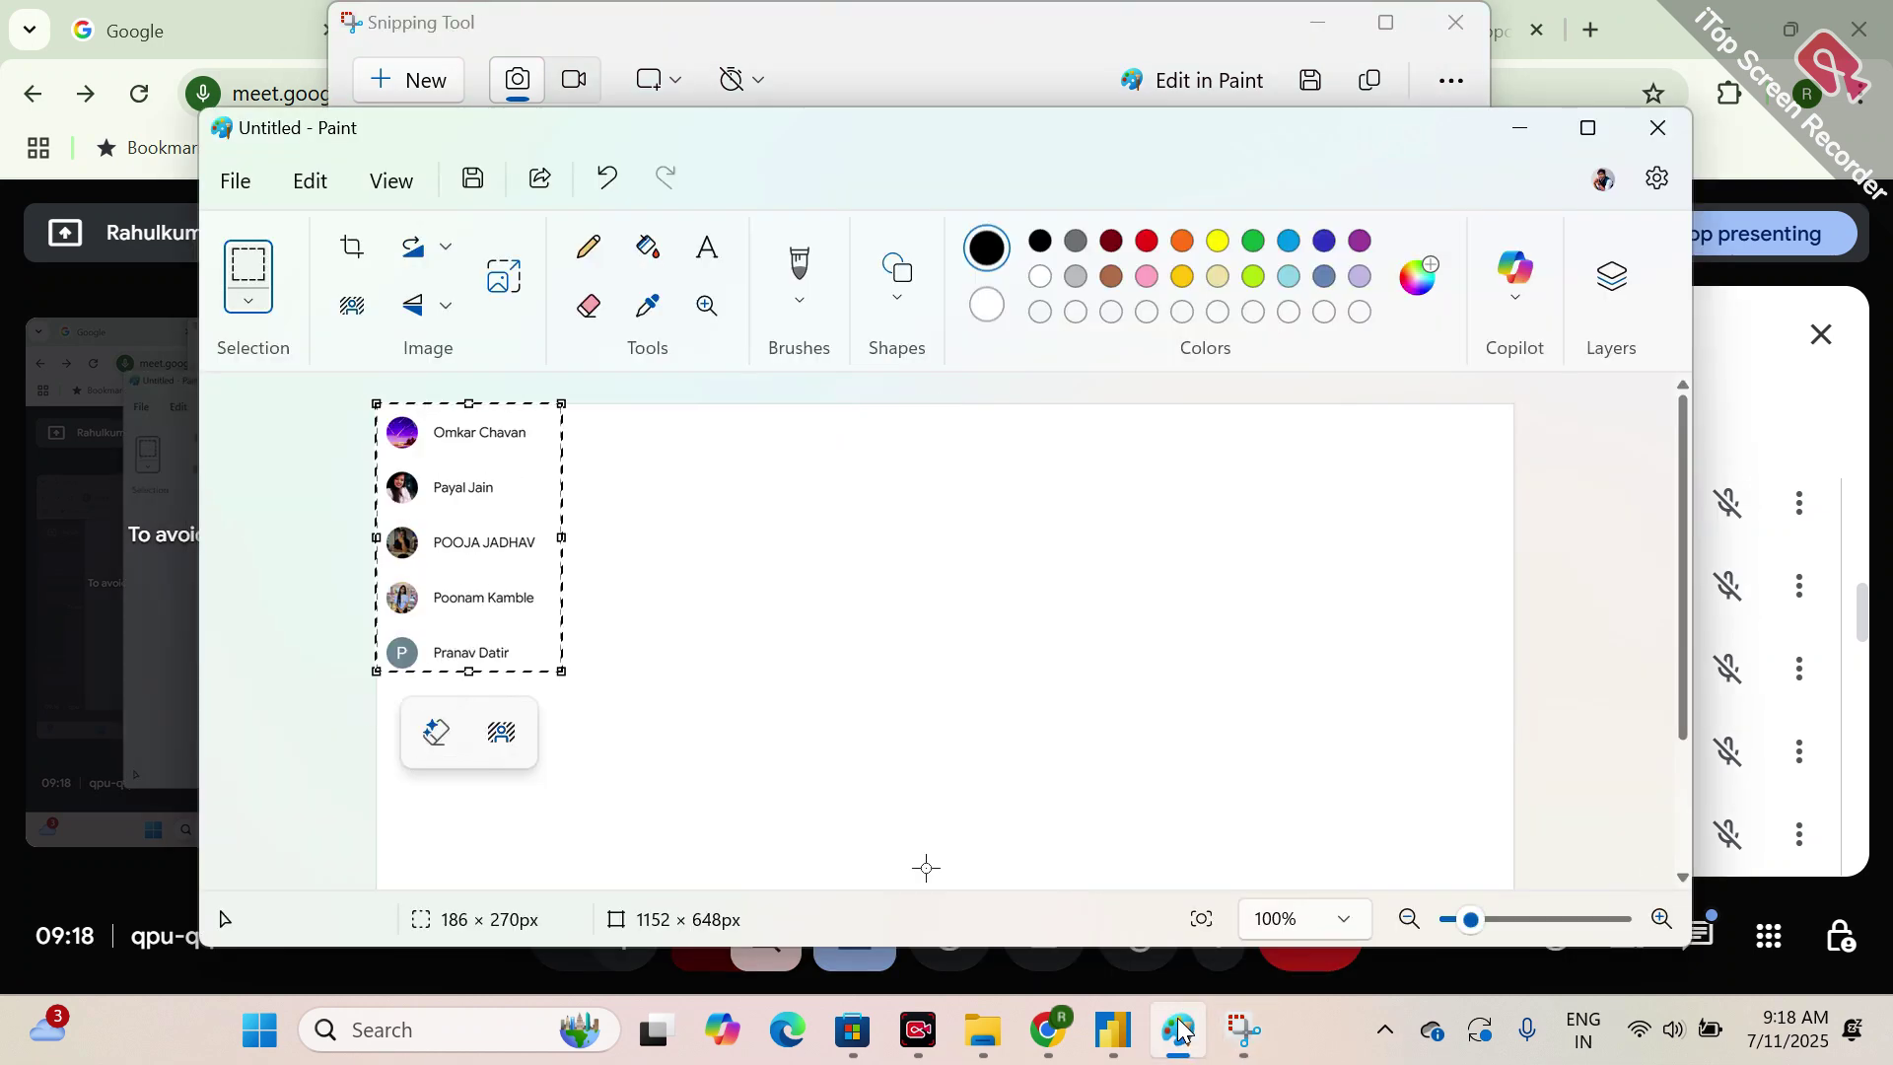
drag(521, 481, 621, 549)
click(786, 567)
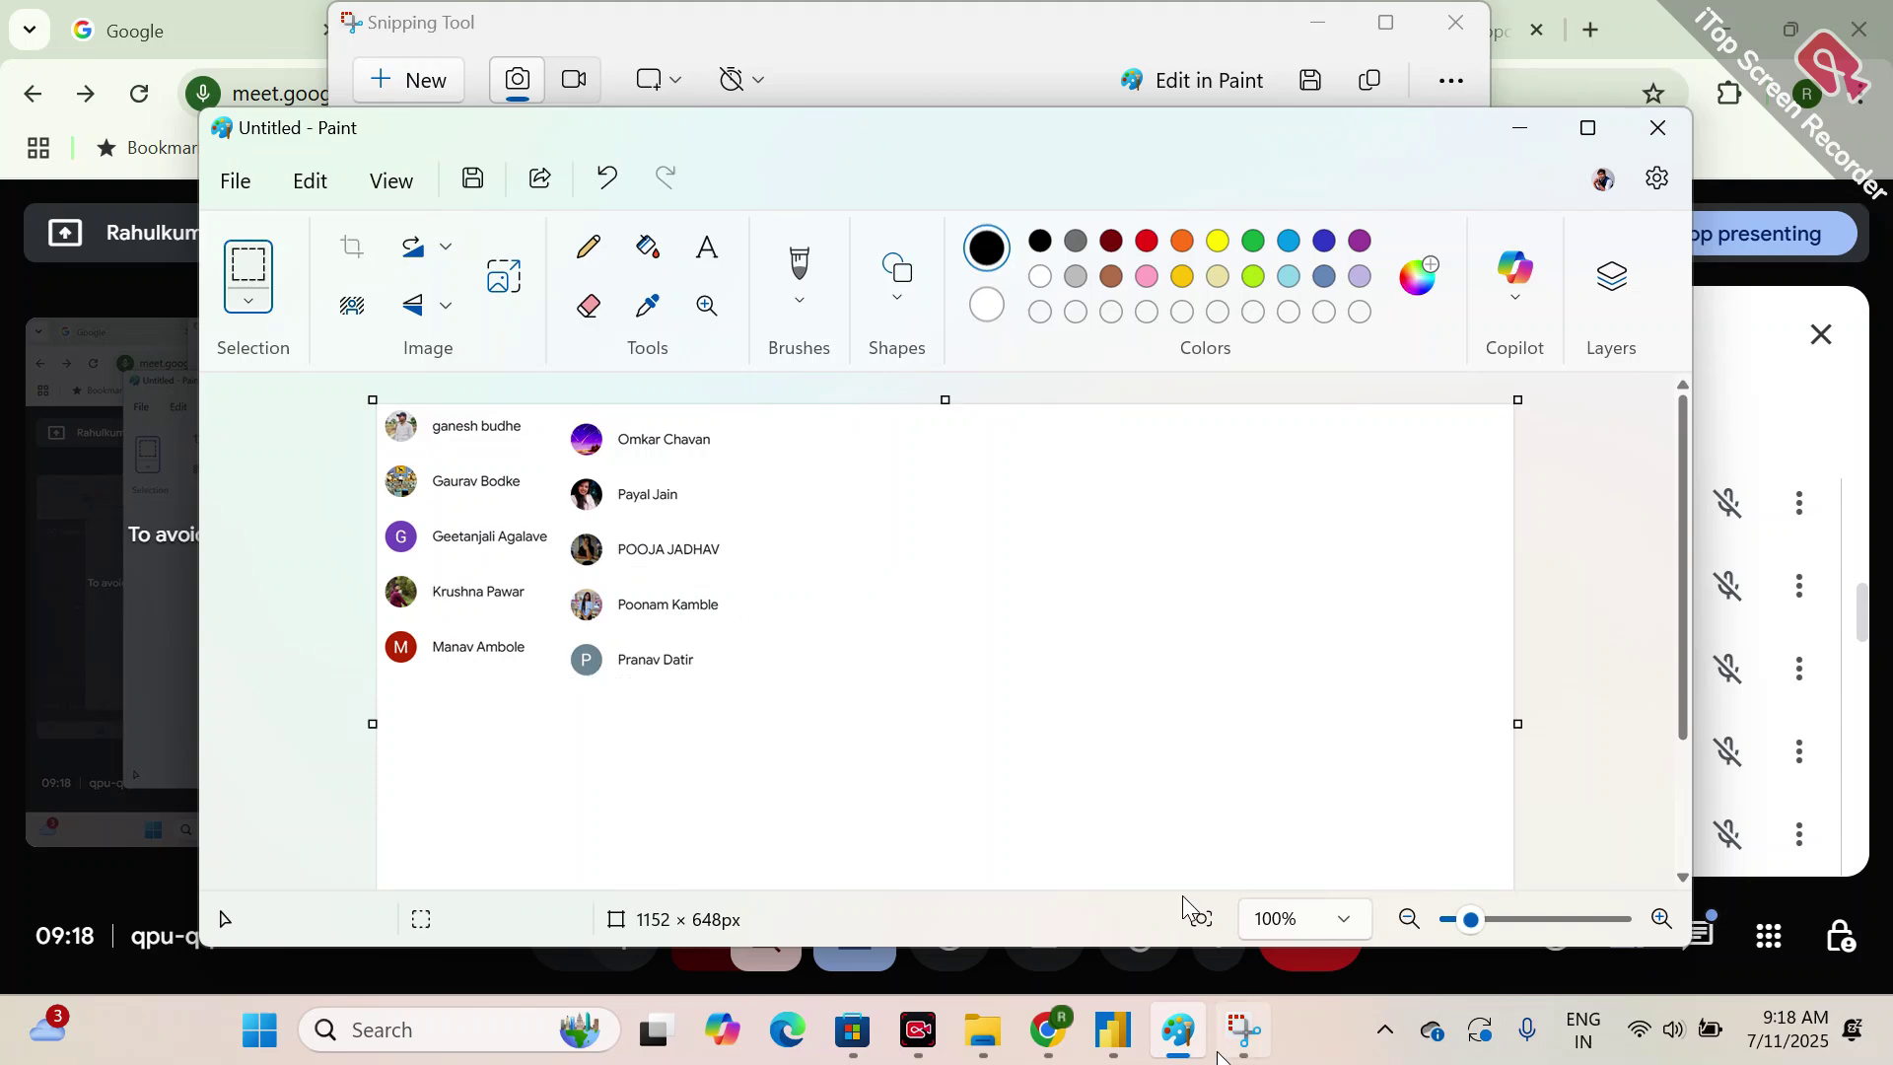
- Minimize Paint, close Snipping Tool's window and capture a new snip of the next five names in the Meet people list
click(1496, 141)
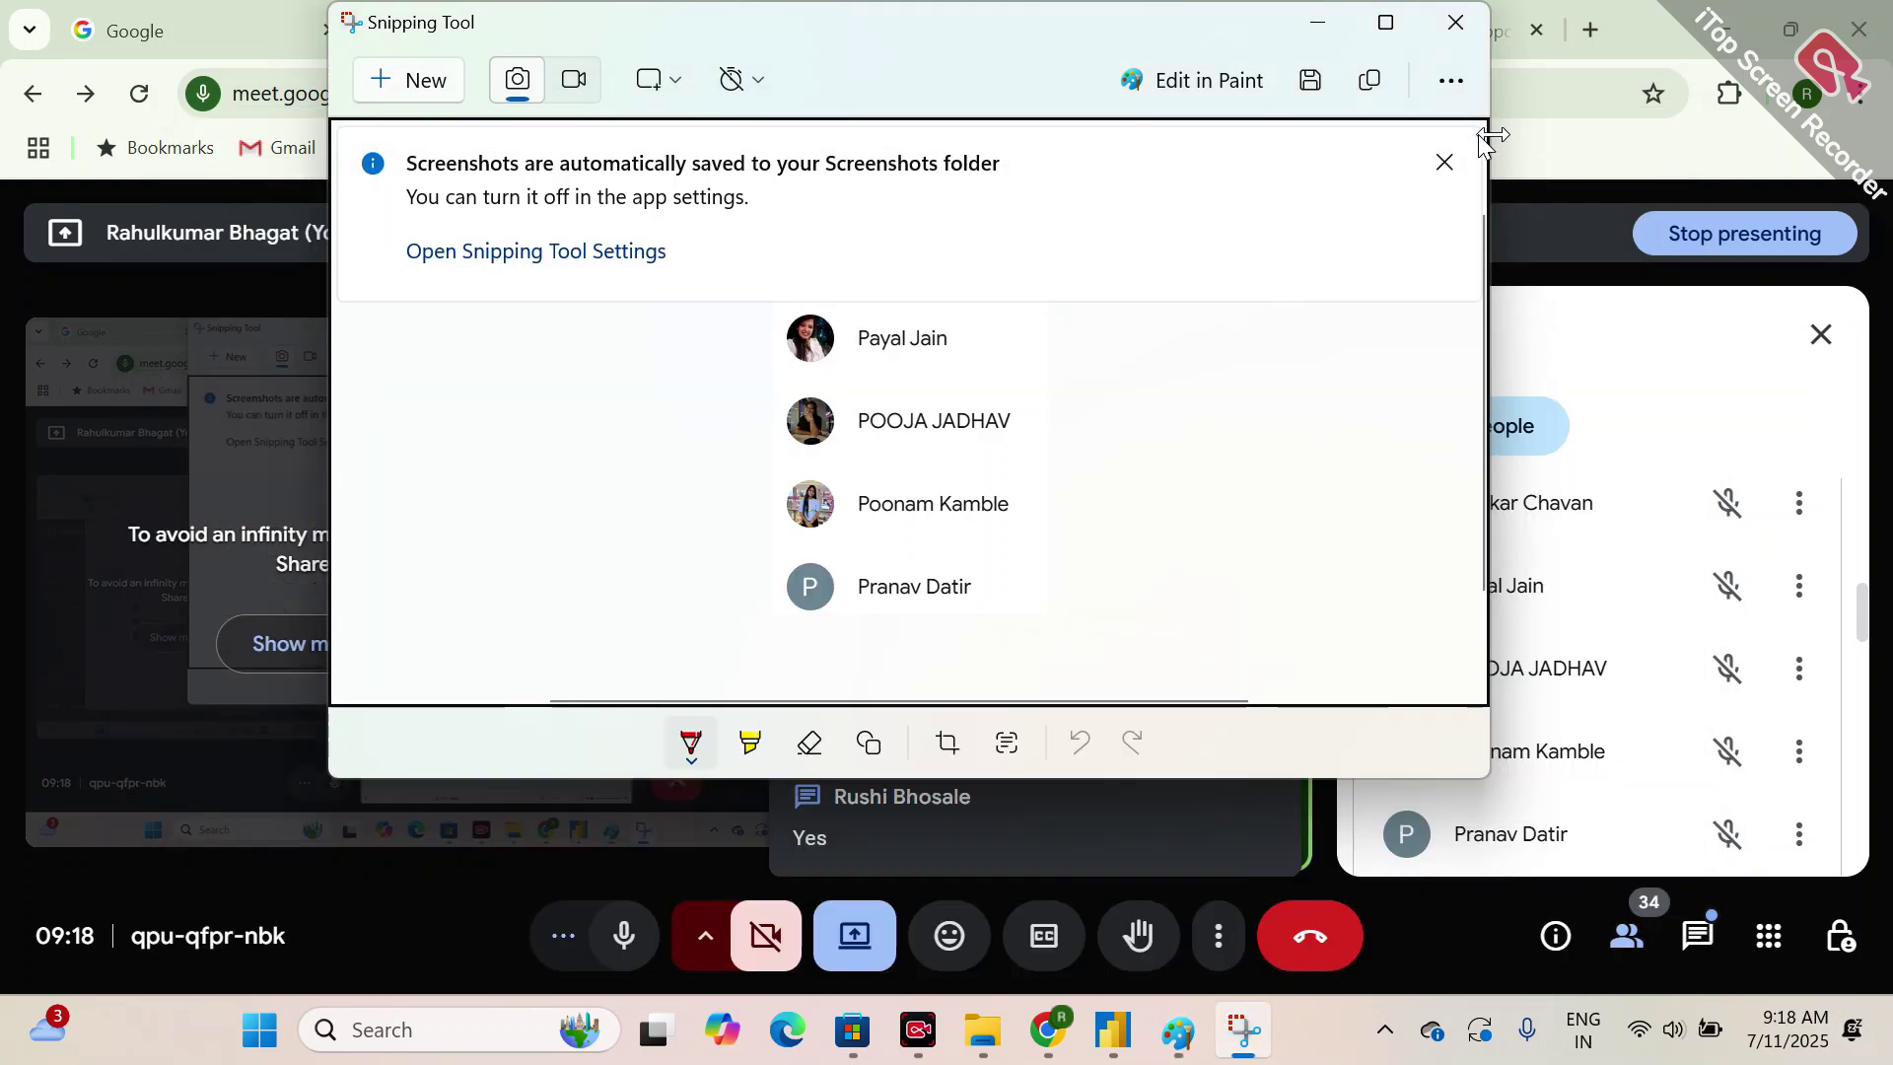
click(1319, 20)
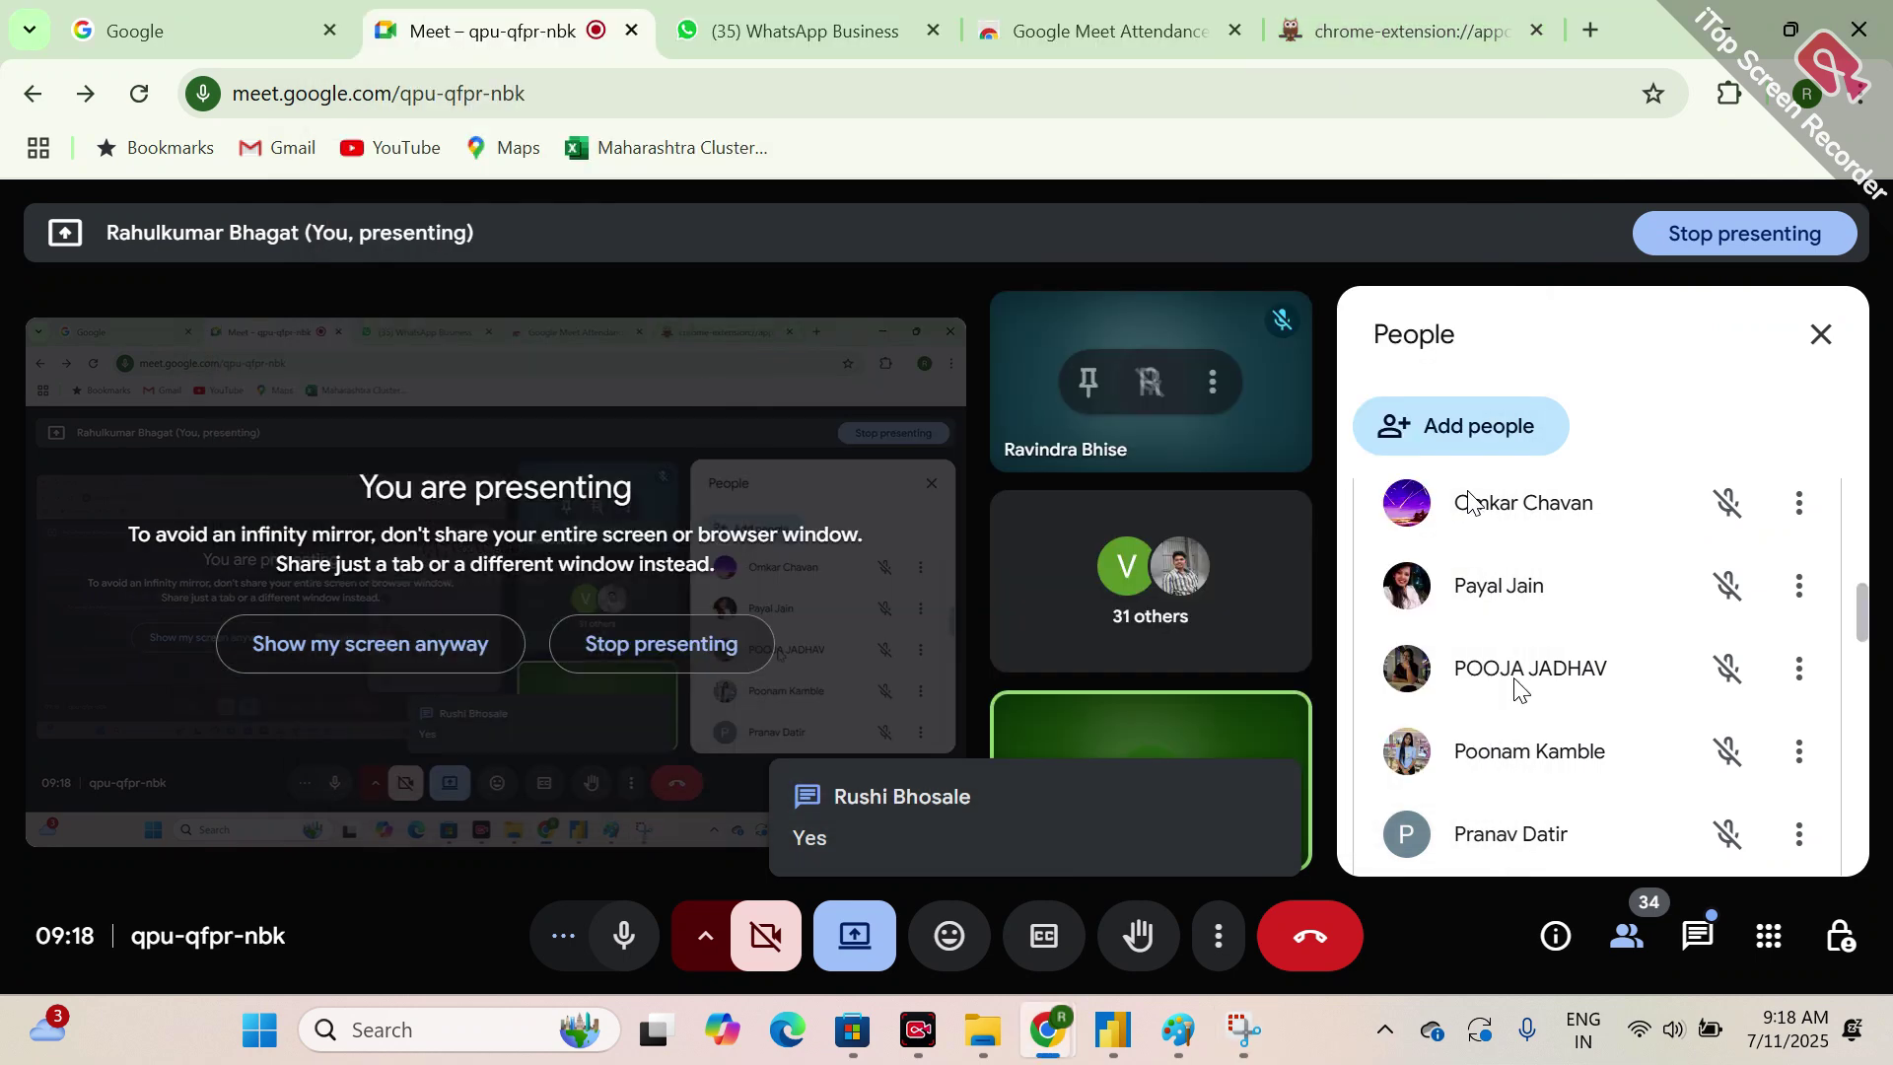
scroll(1469, 500, down, 3)
scroll(1518, 711, down, 1)
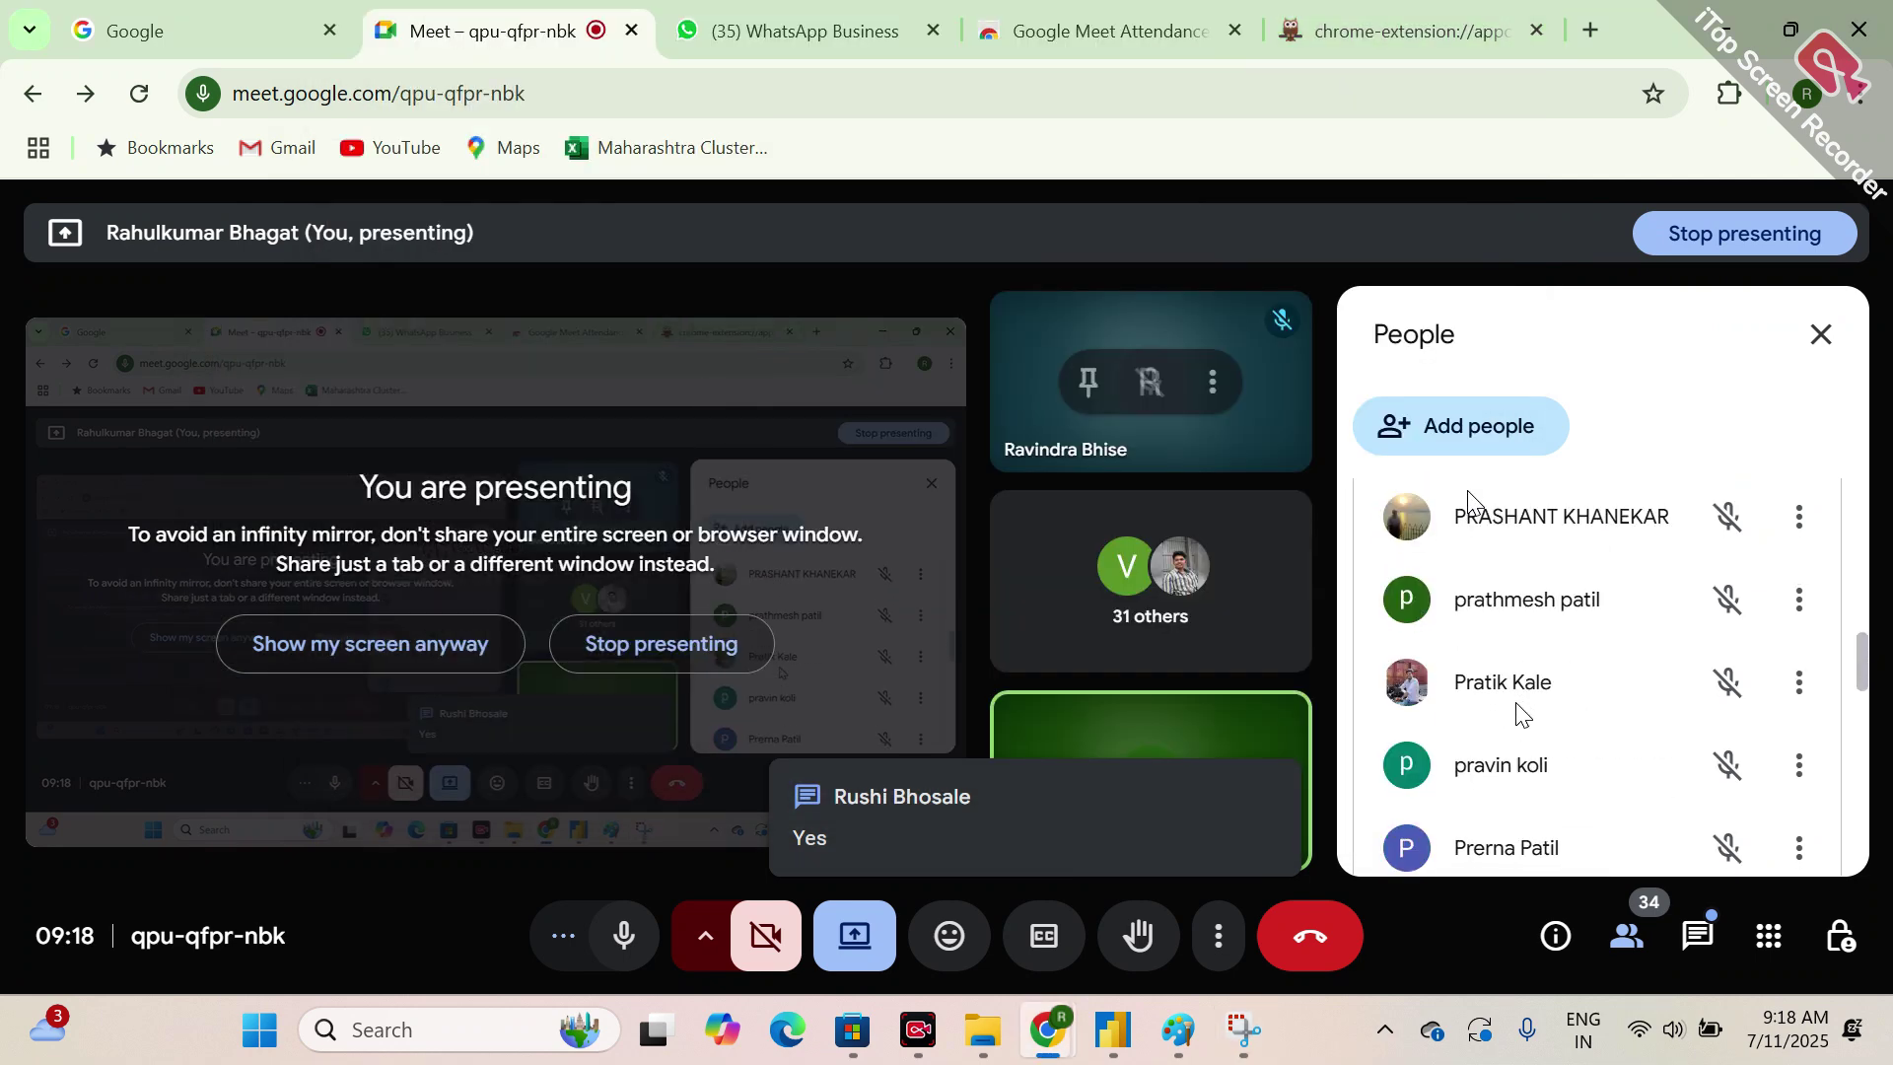
click(1256, 1027)
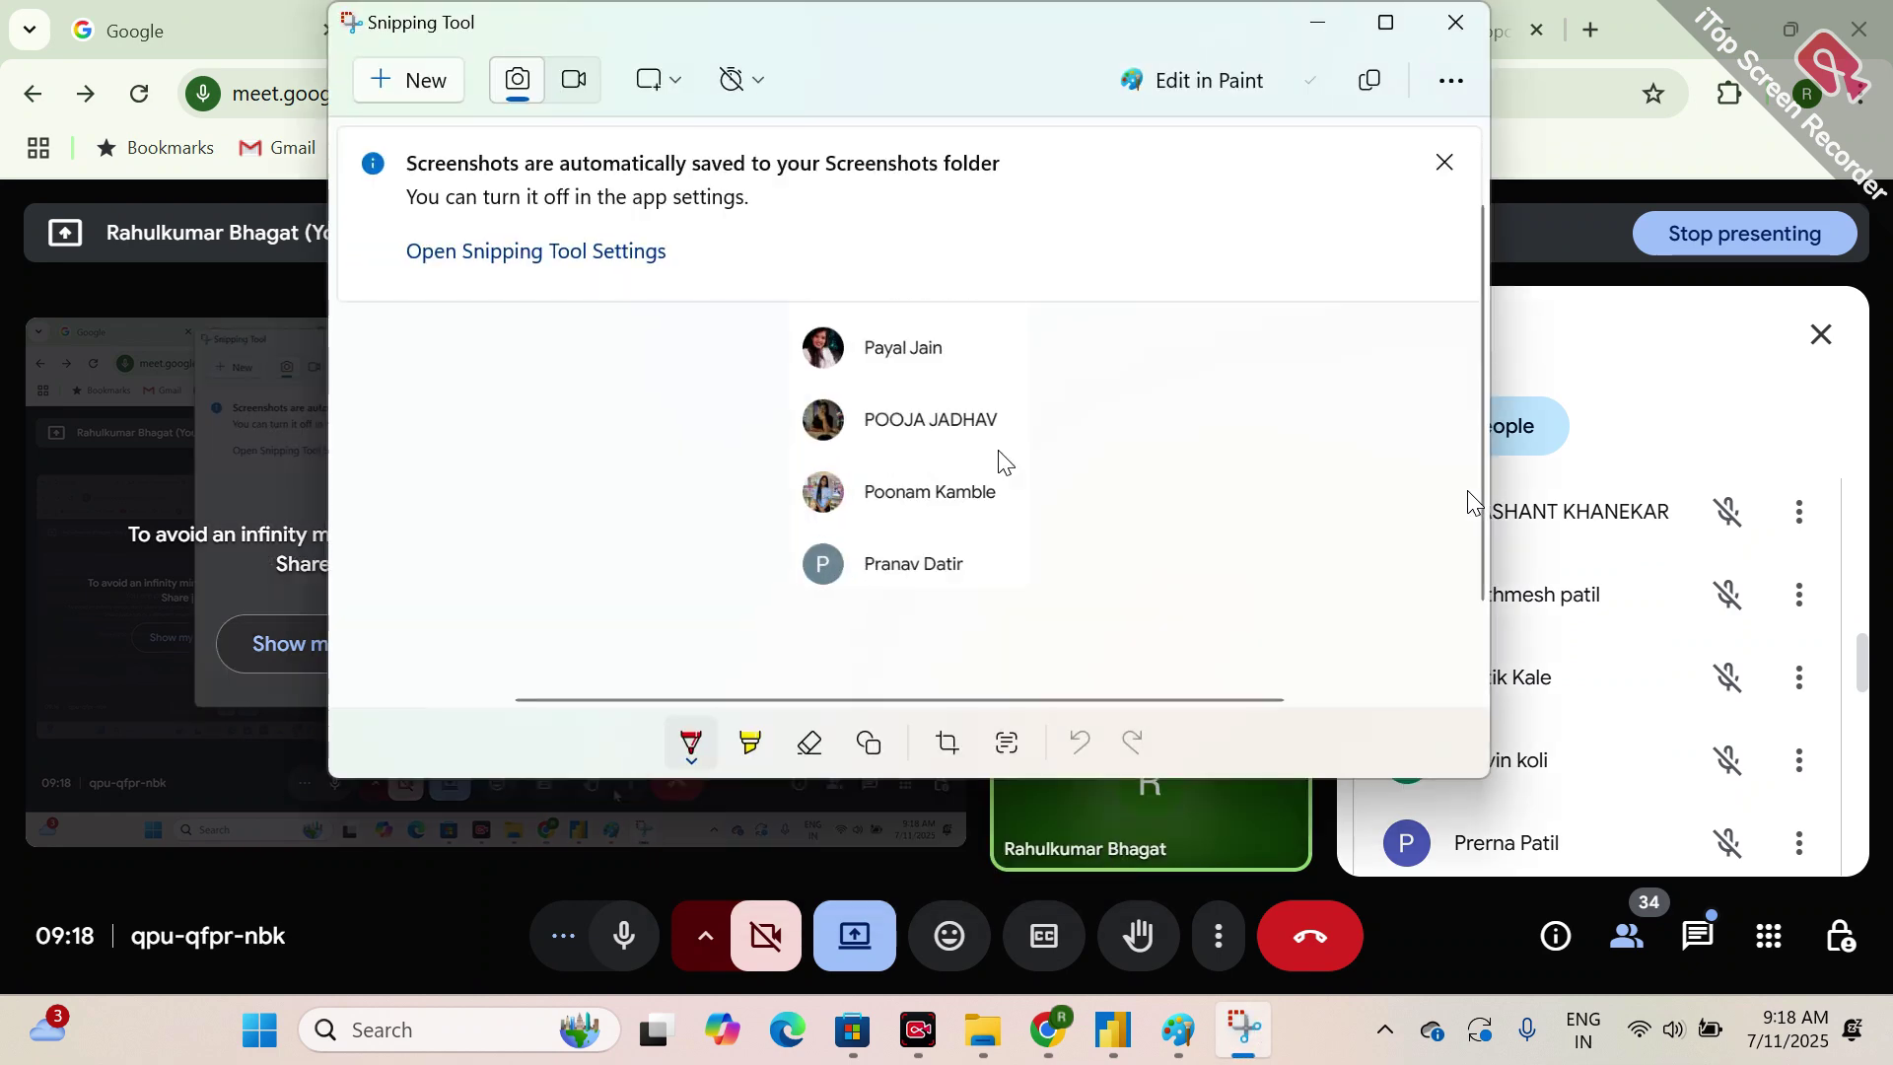
click(1299, 20)
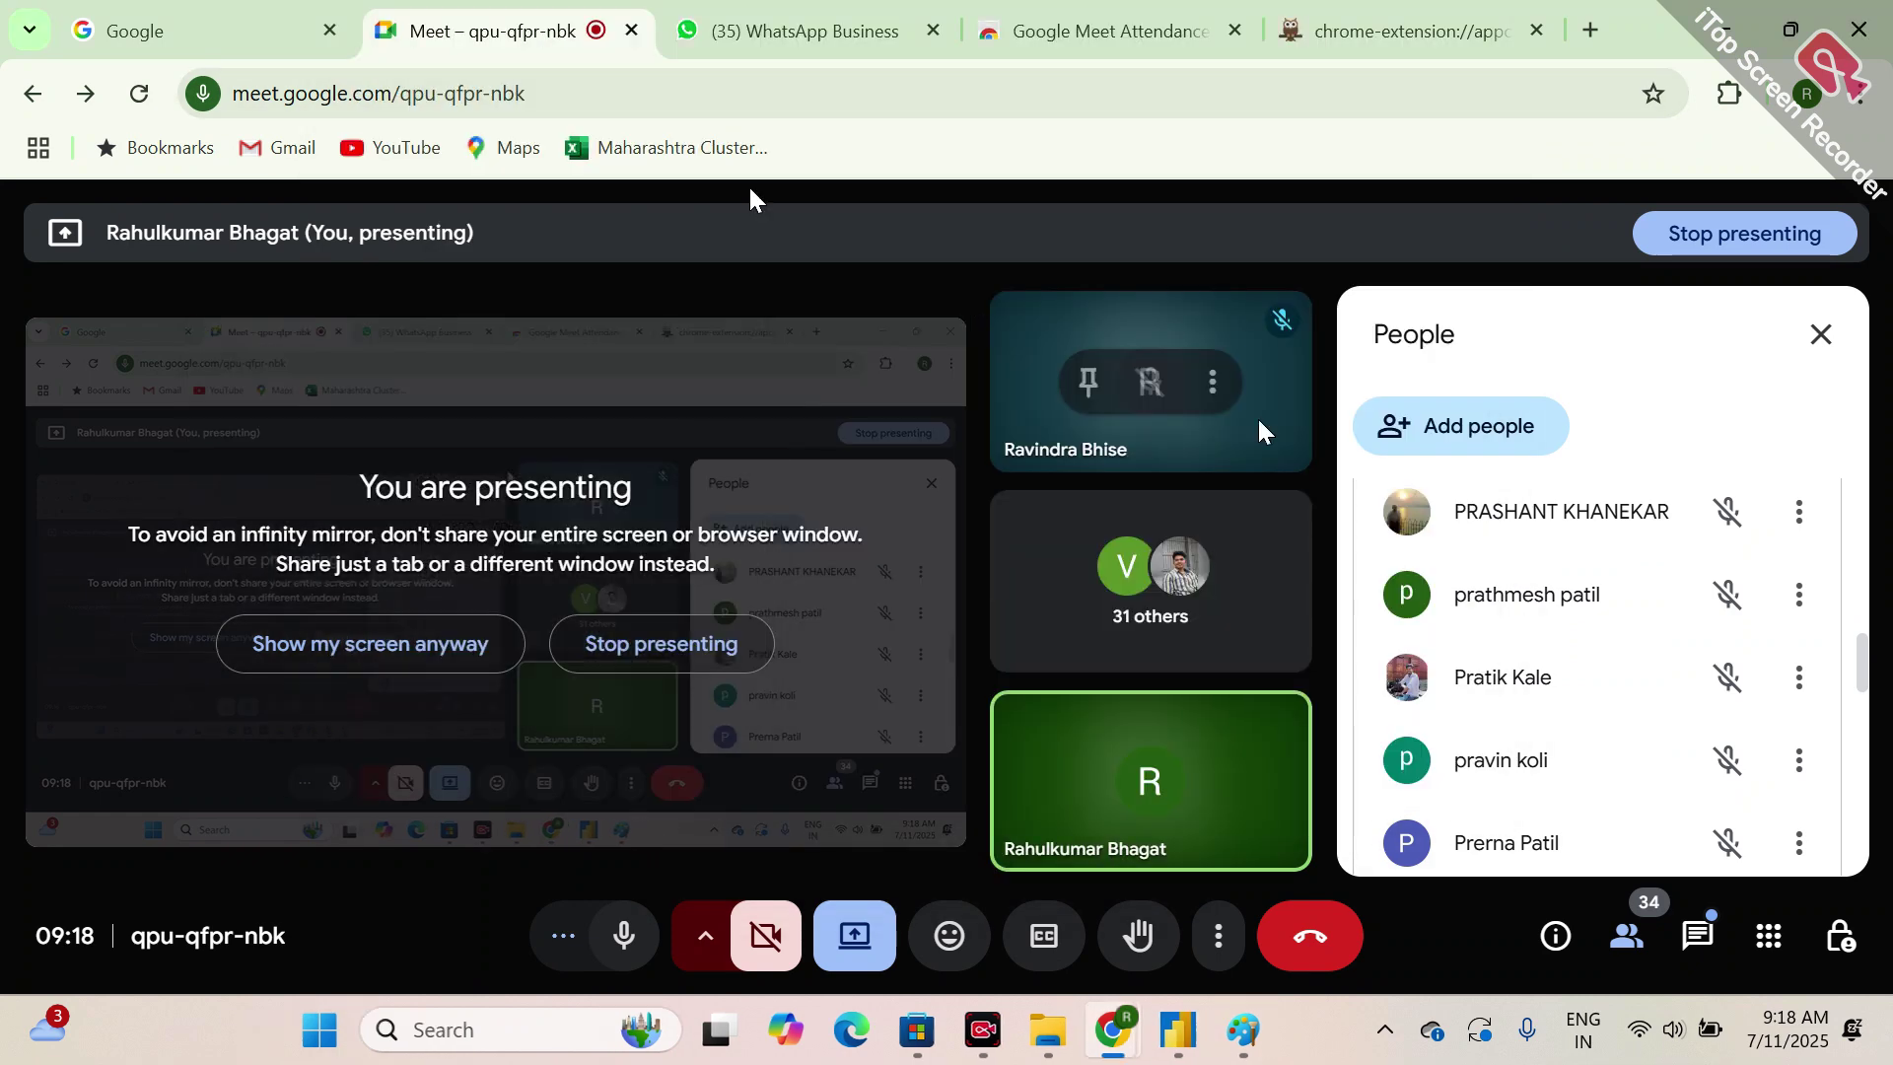
key(super+shift+s)
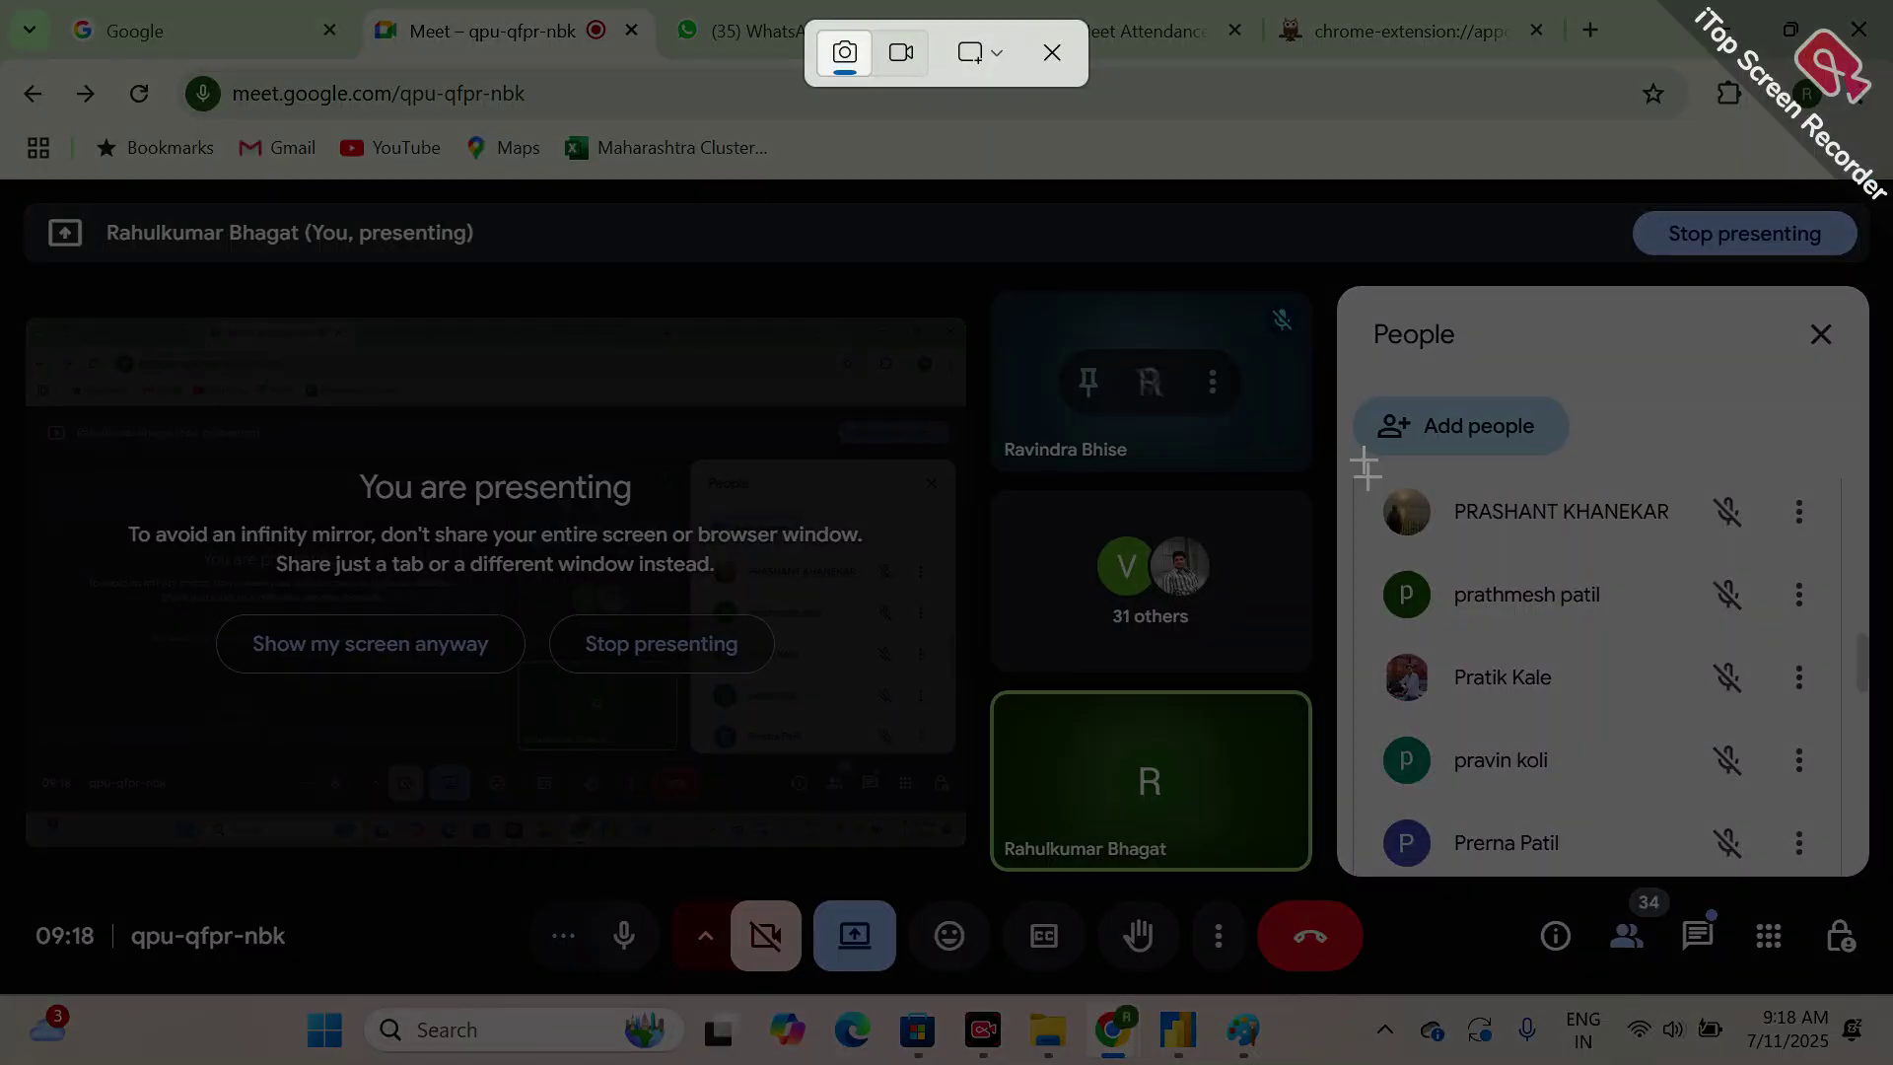
drag(1365, 473, 1694, 876)
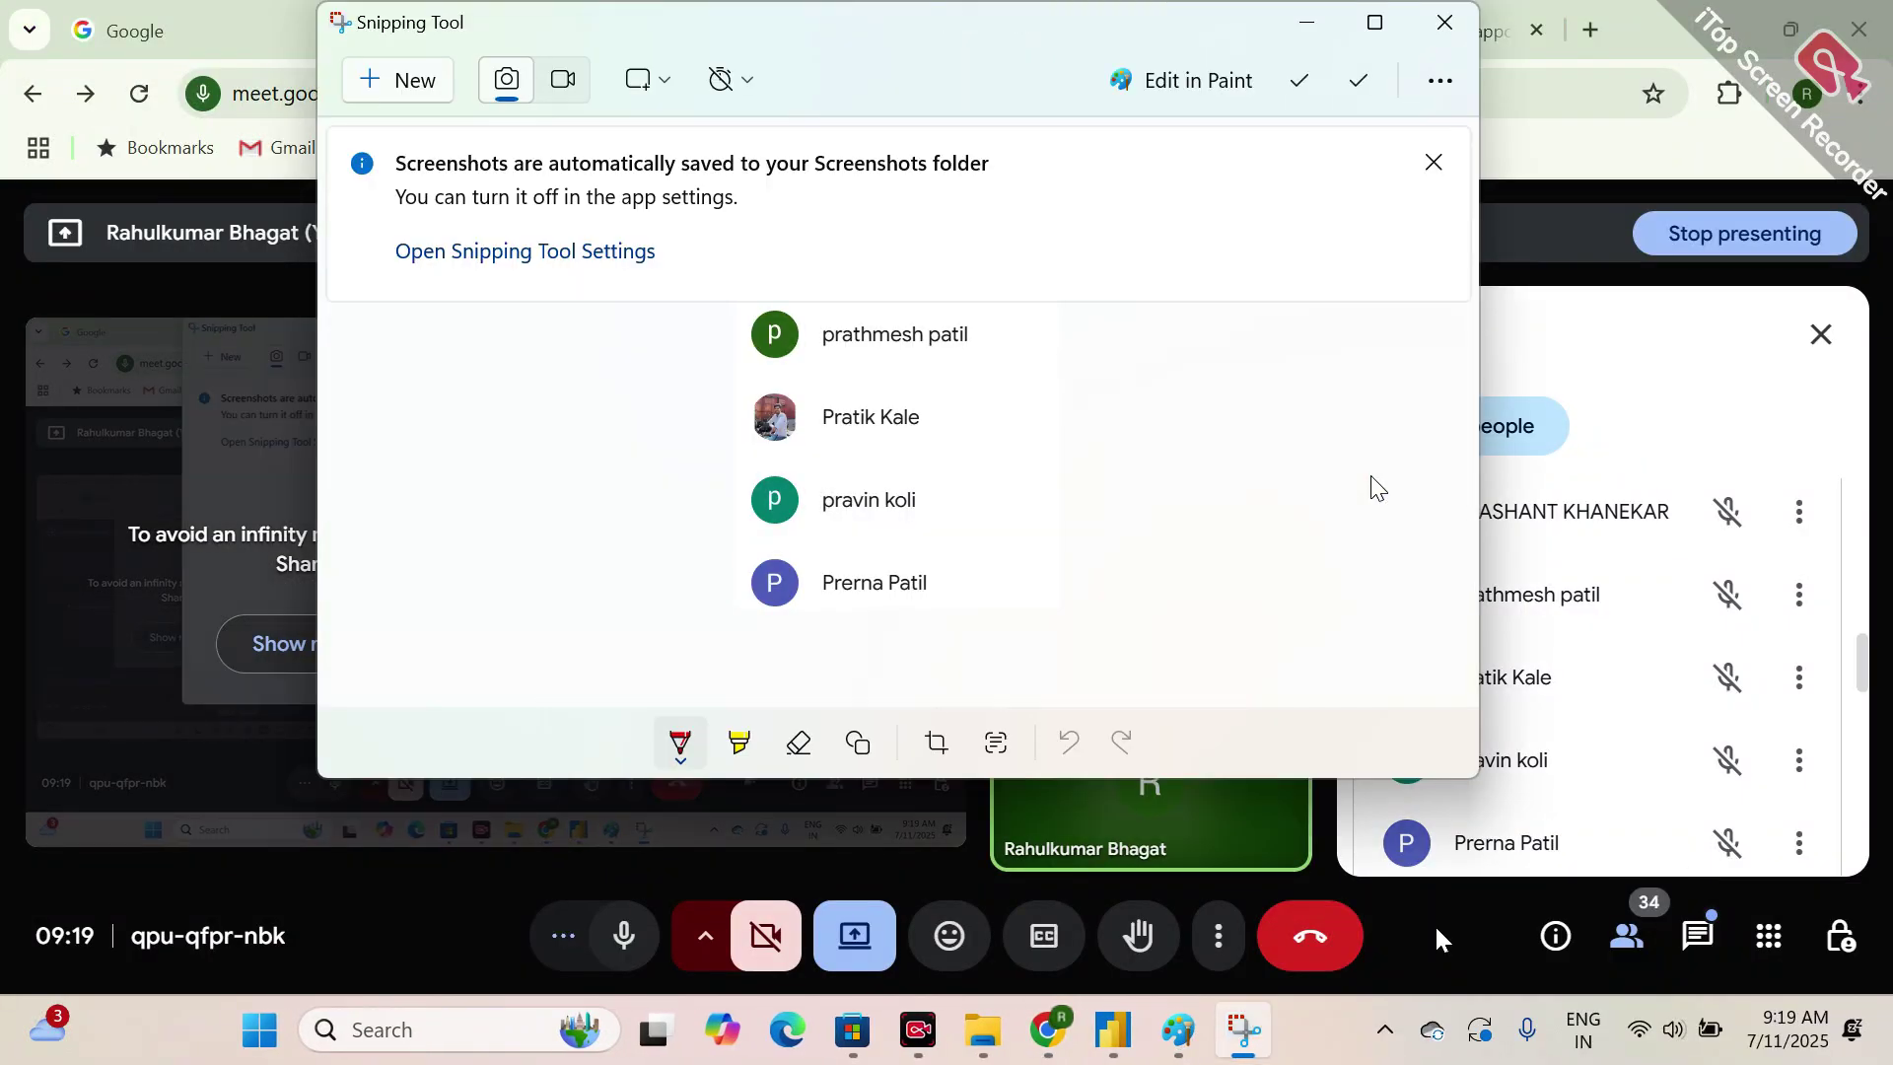
- Paste the third snip of participant names into Paint and place it beside the second column of names
click(1111, 1030)
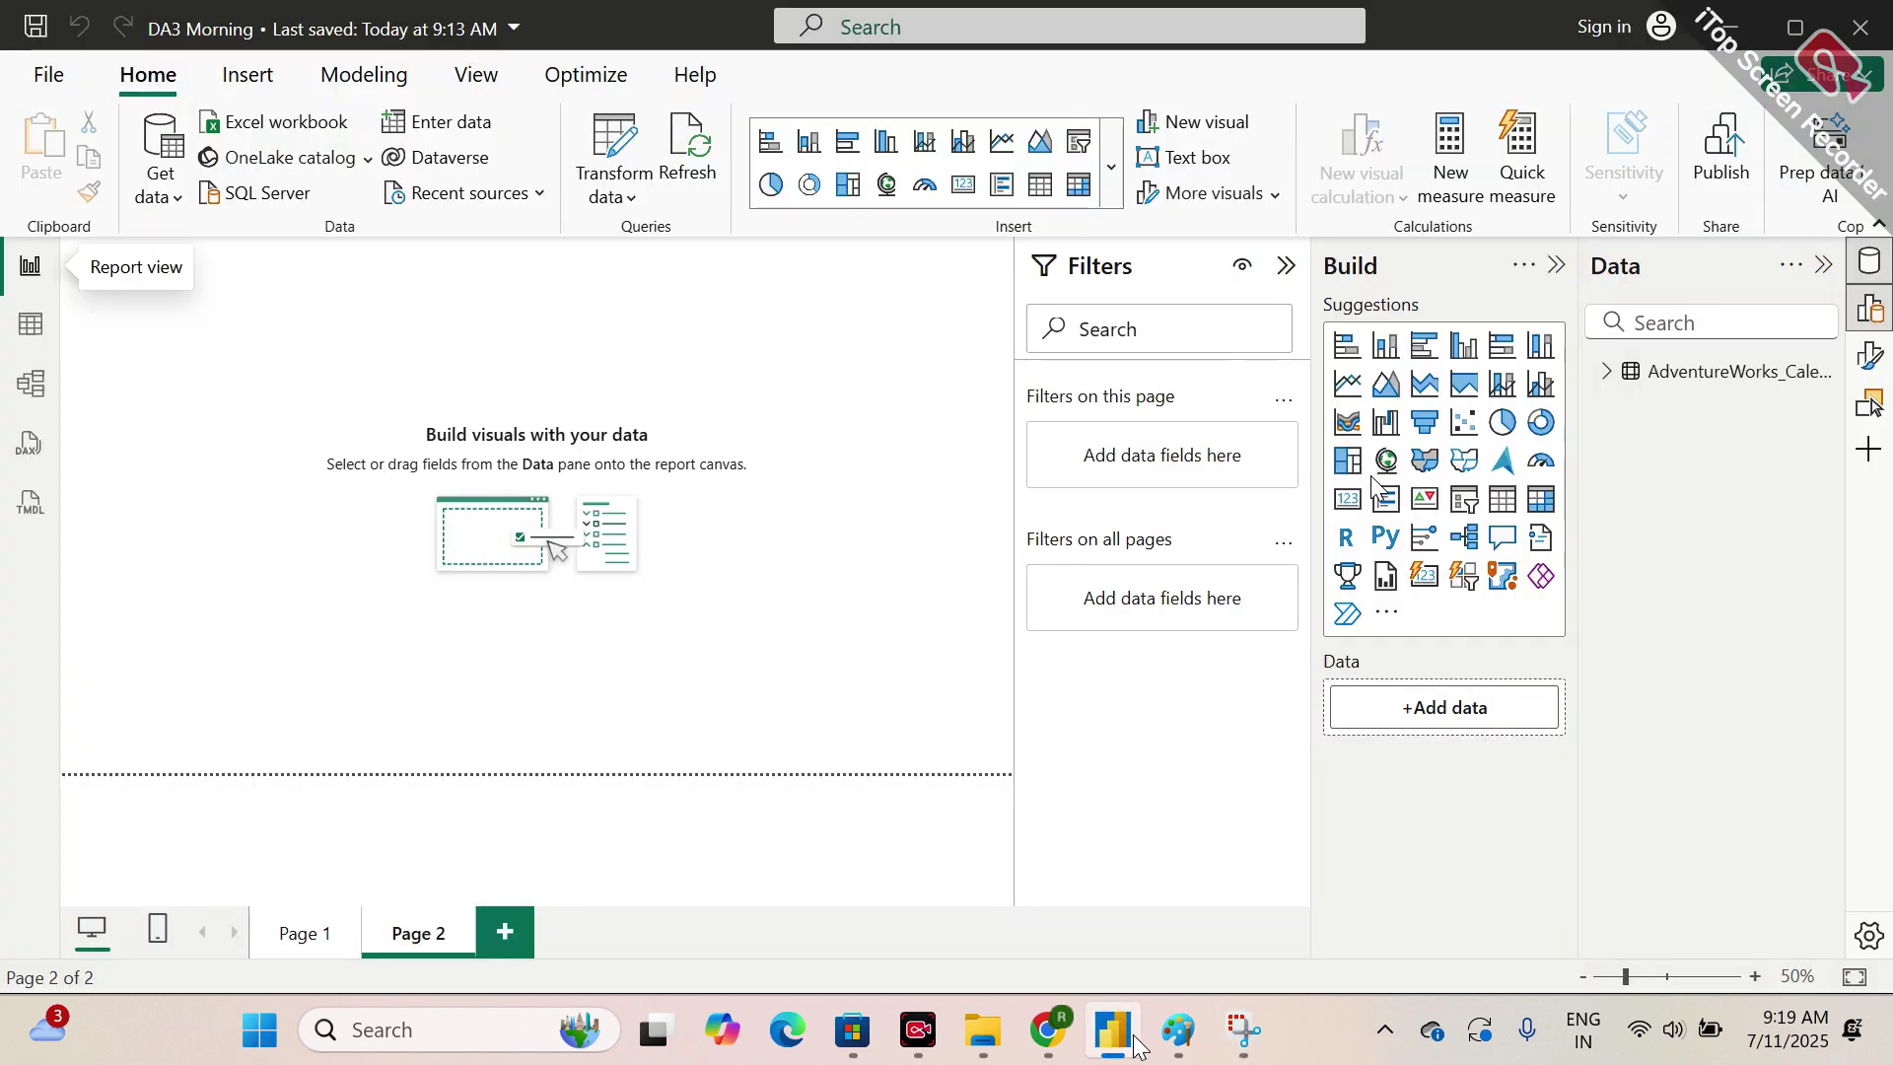
click(1173, 1035)
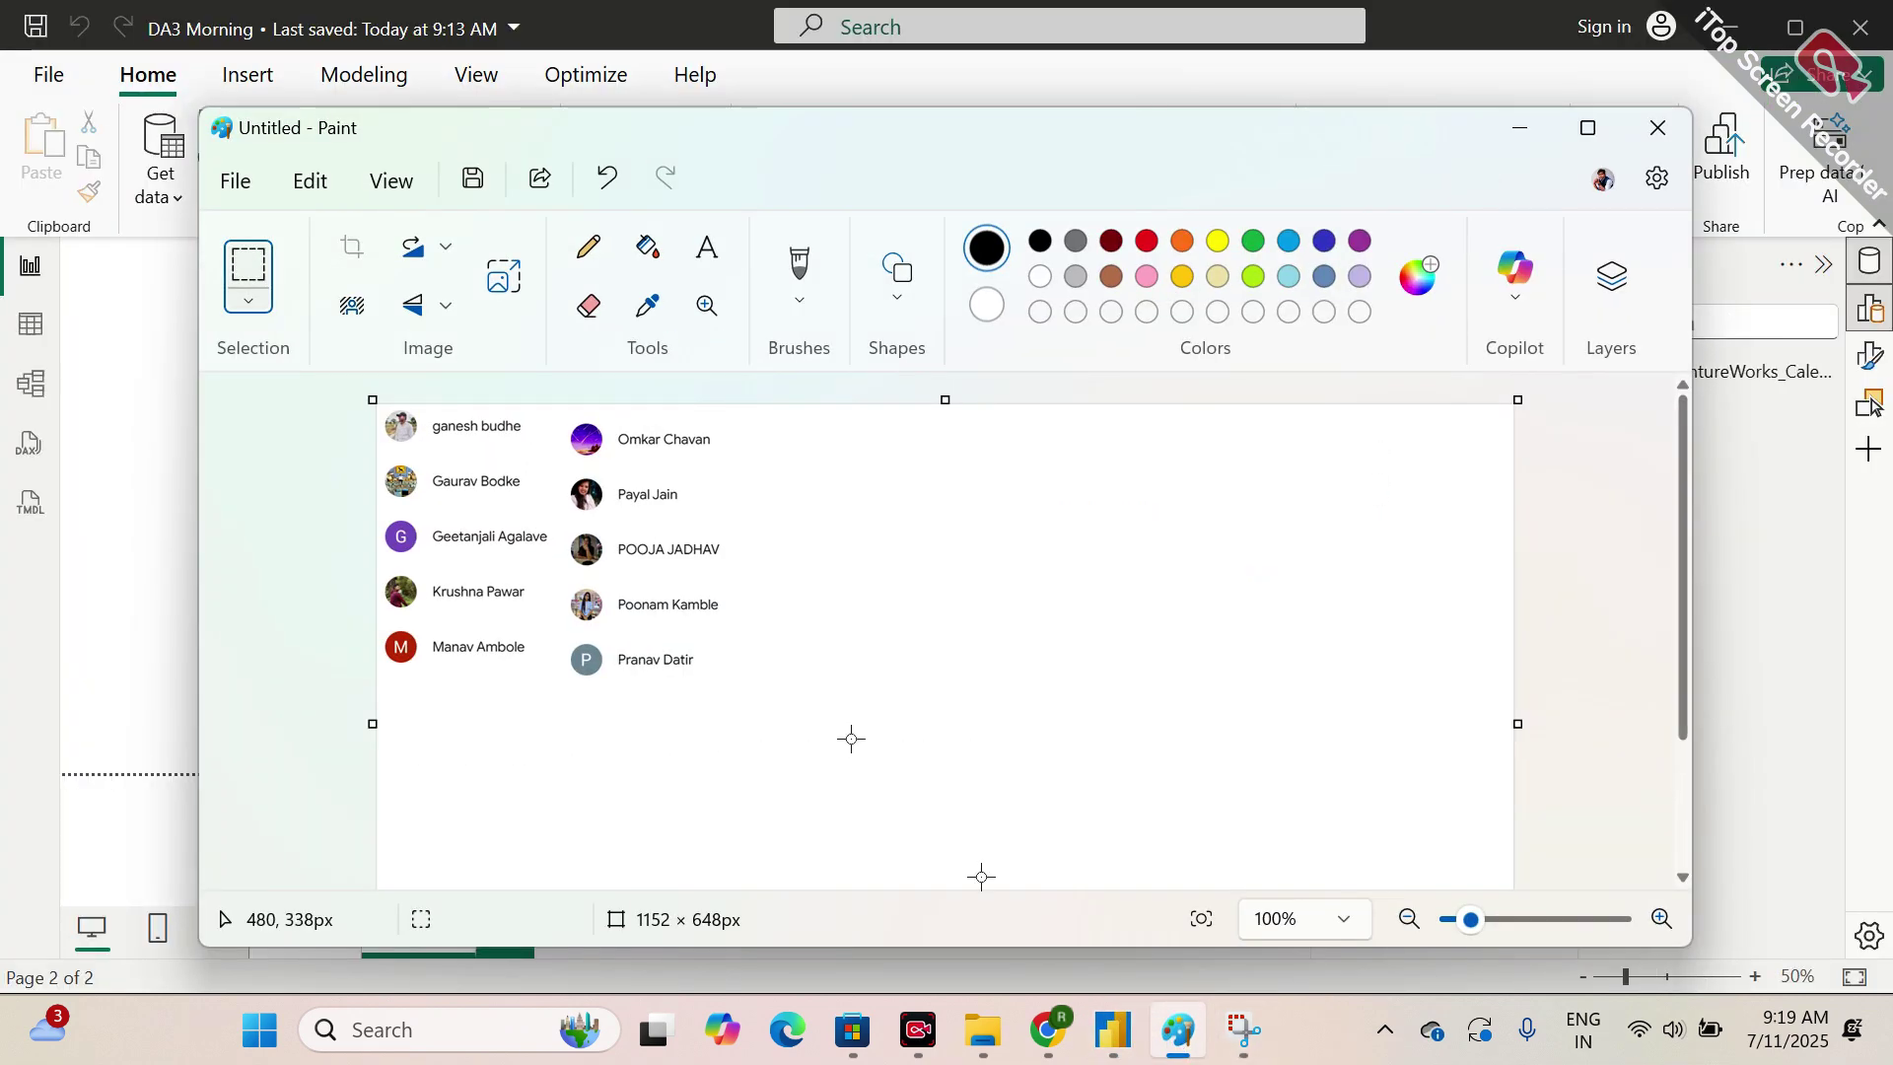
key(ctrl+v)
drag(485, 542, 871, 549)
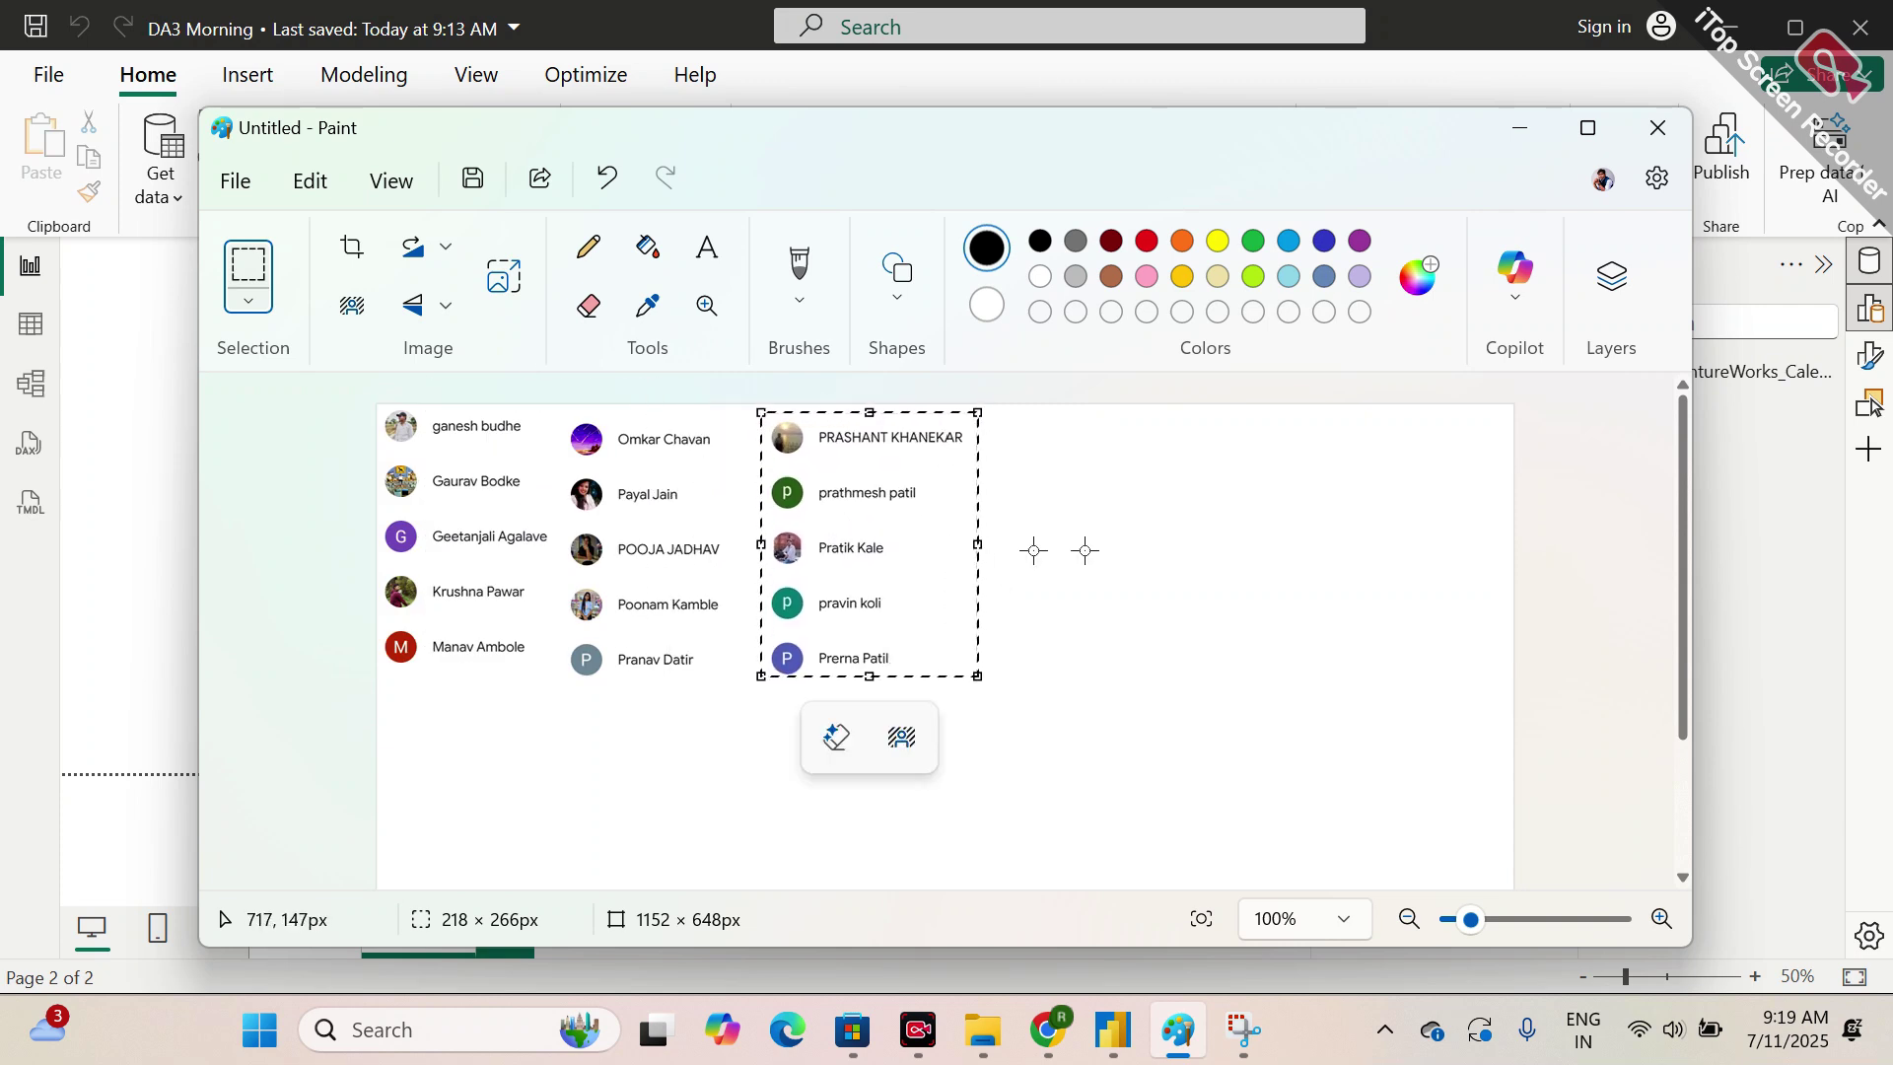
click(1034, 550)
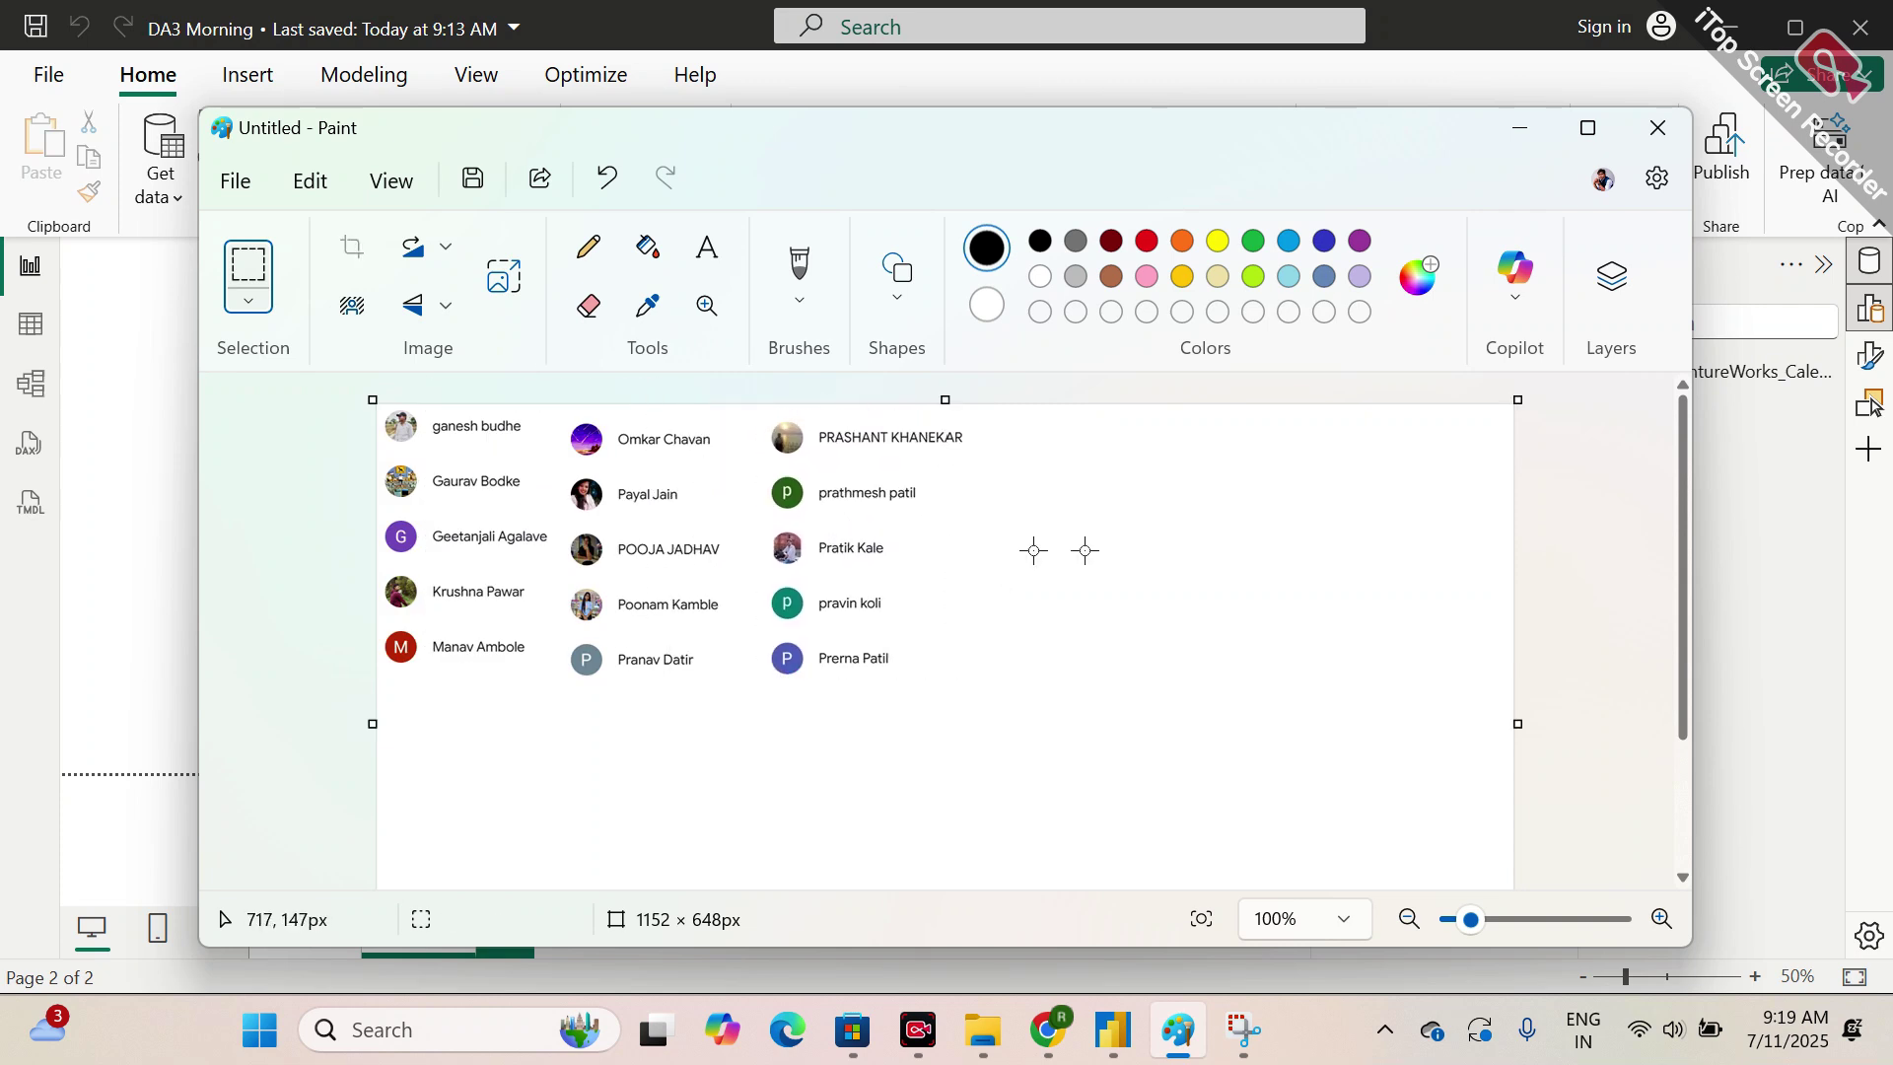
click(1518, 129)
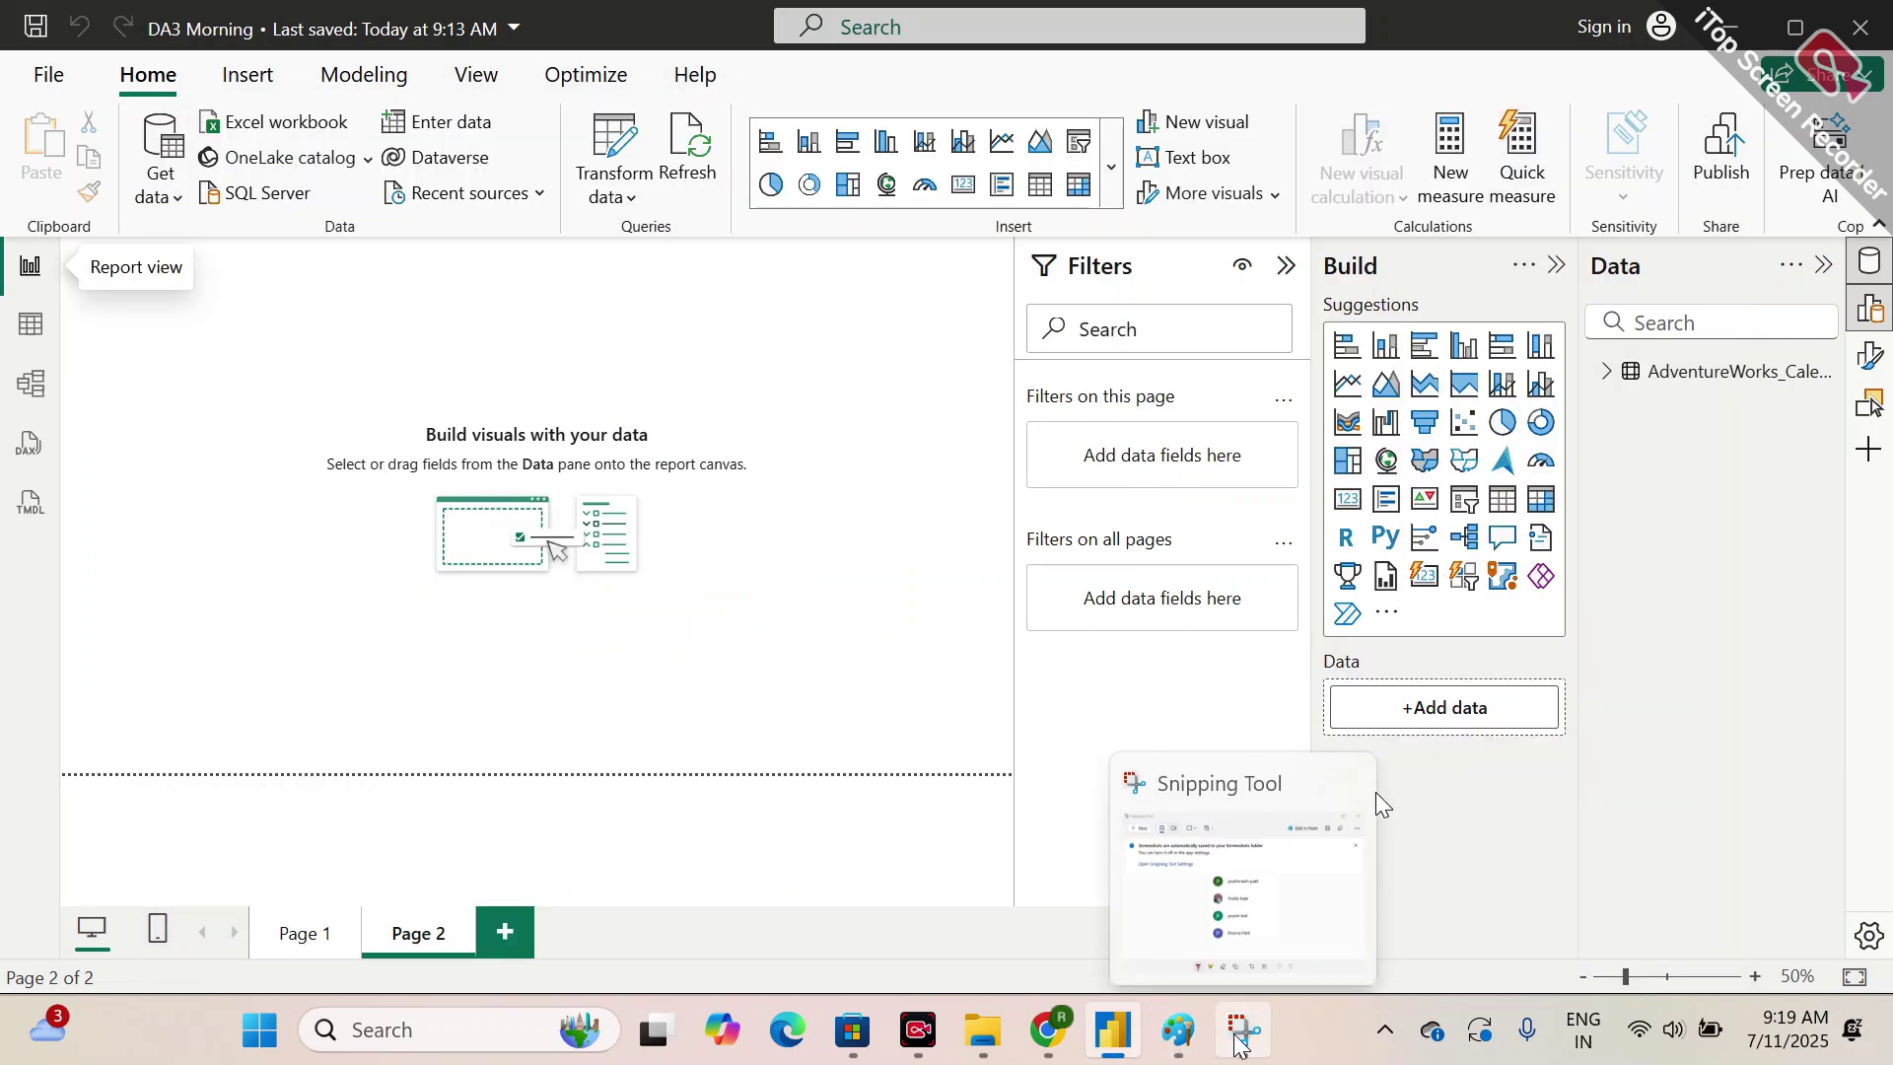
click(1240, 1040)
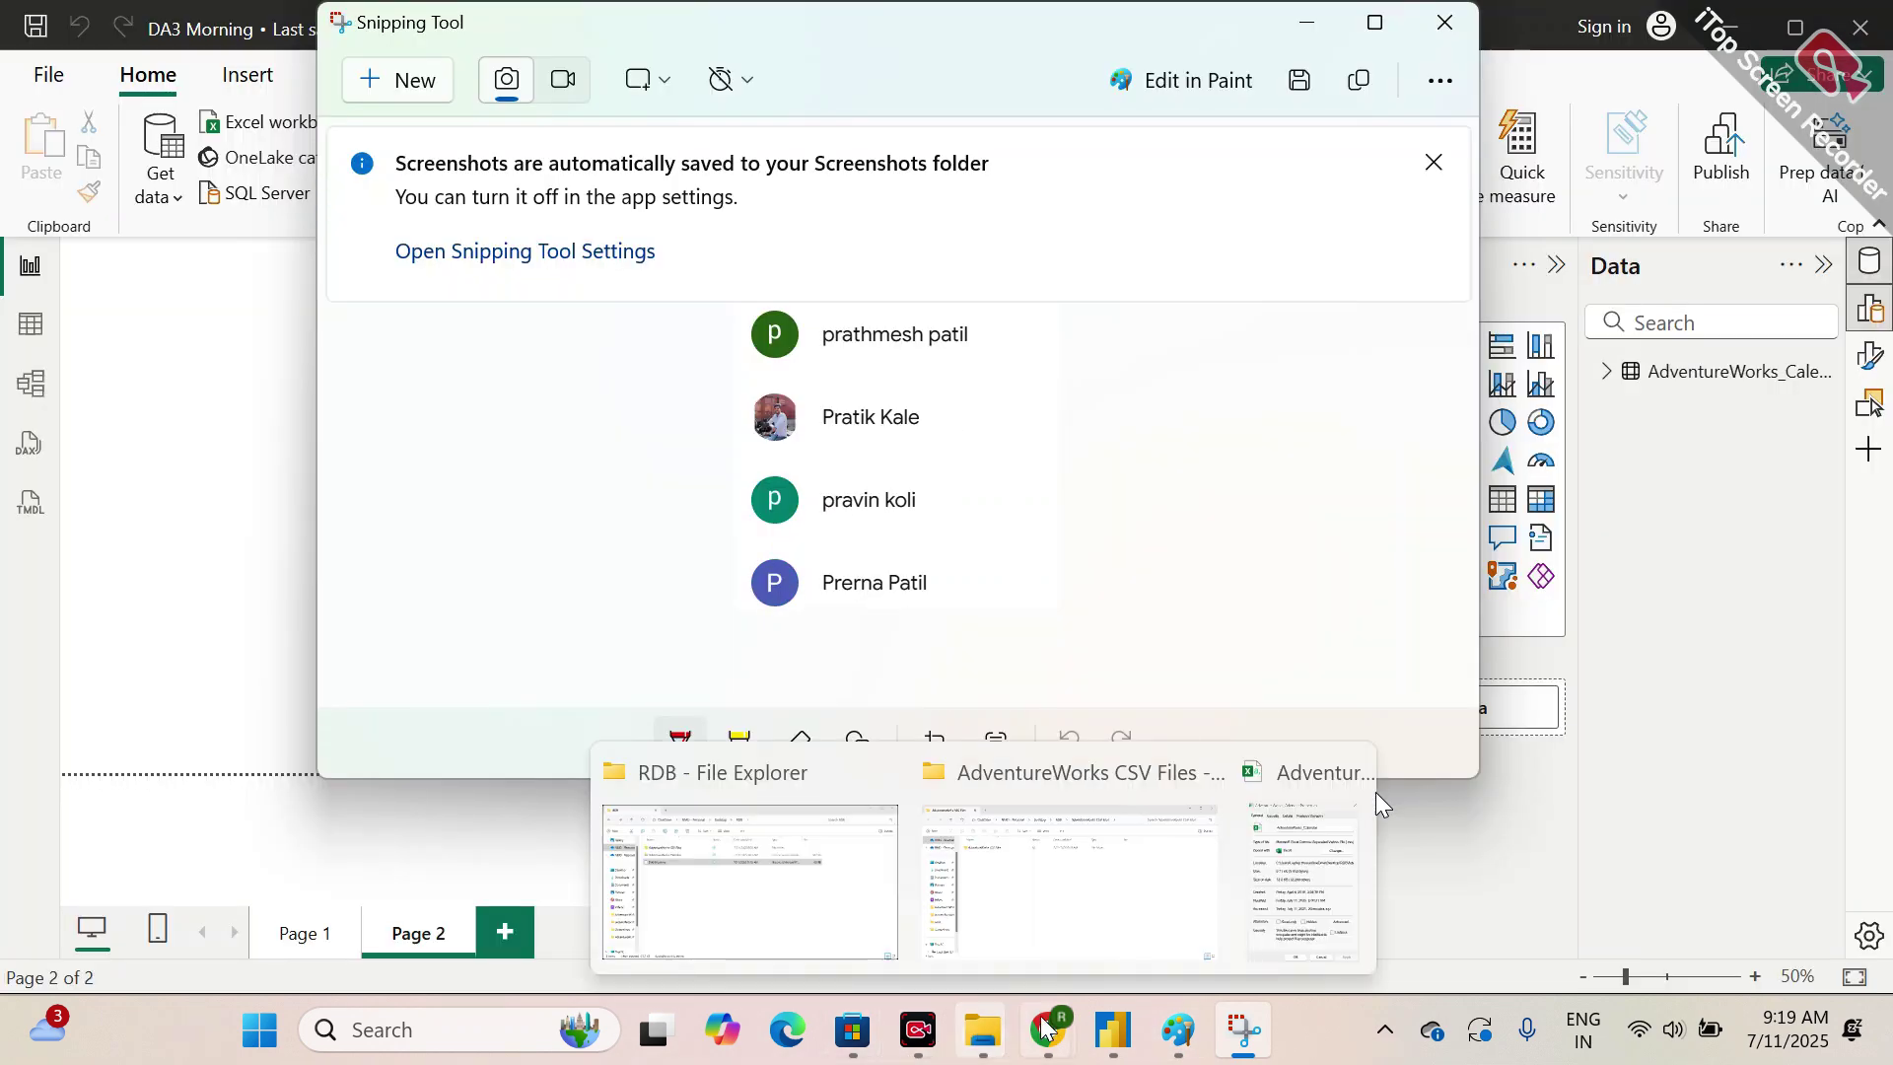
mouse_move(1108, 1030)
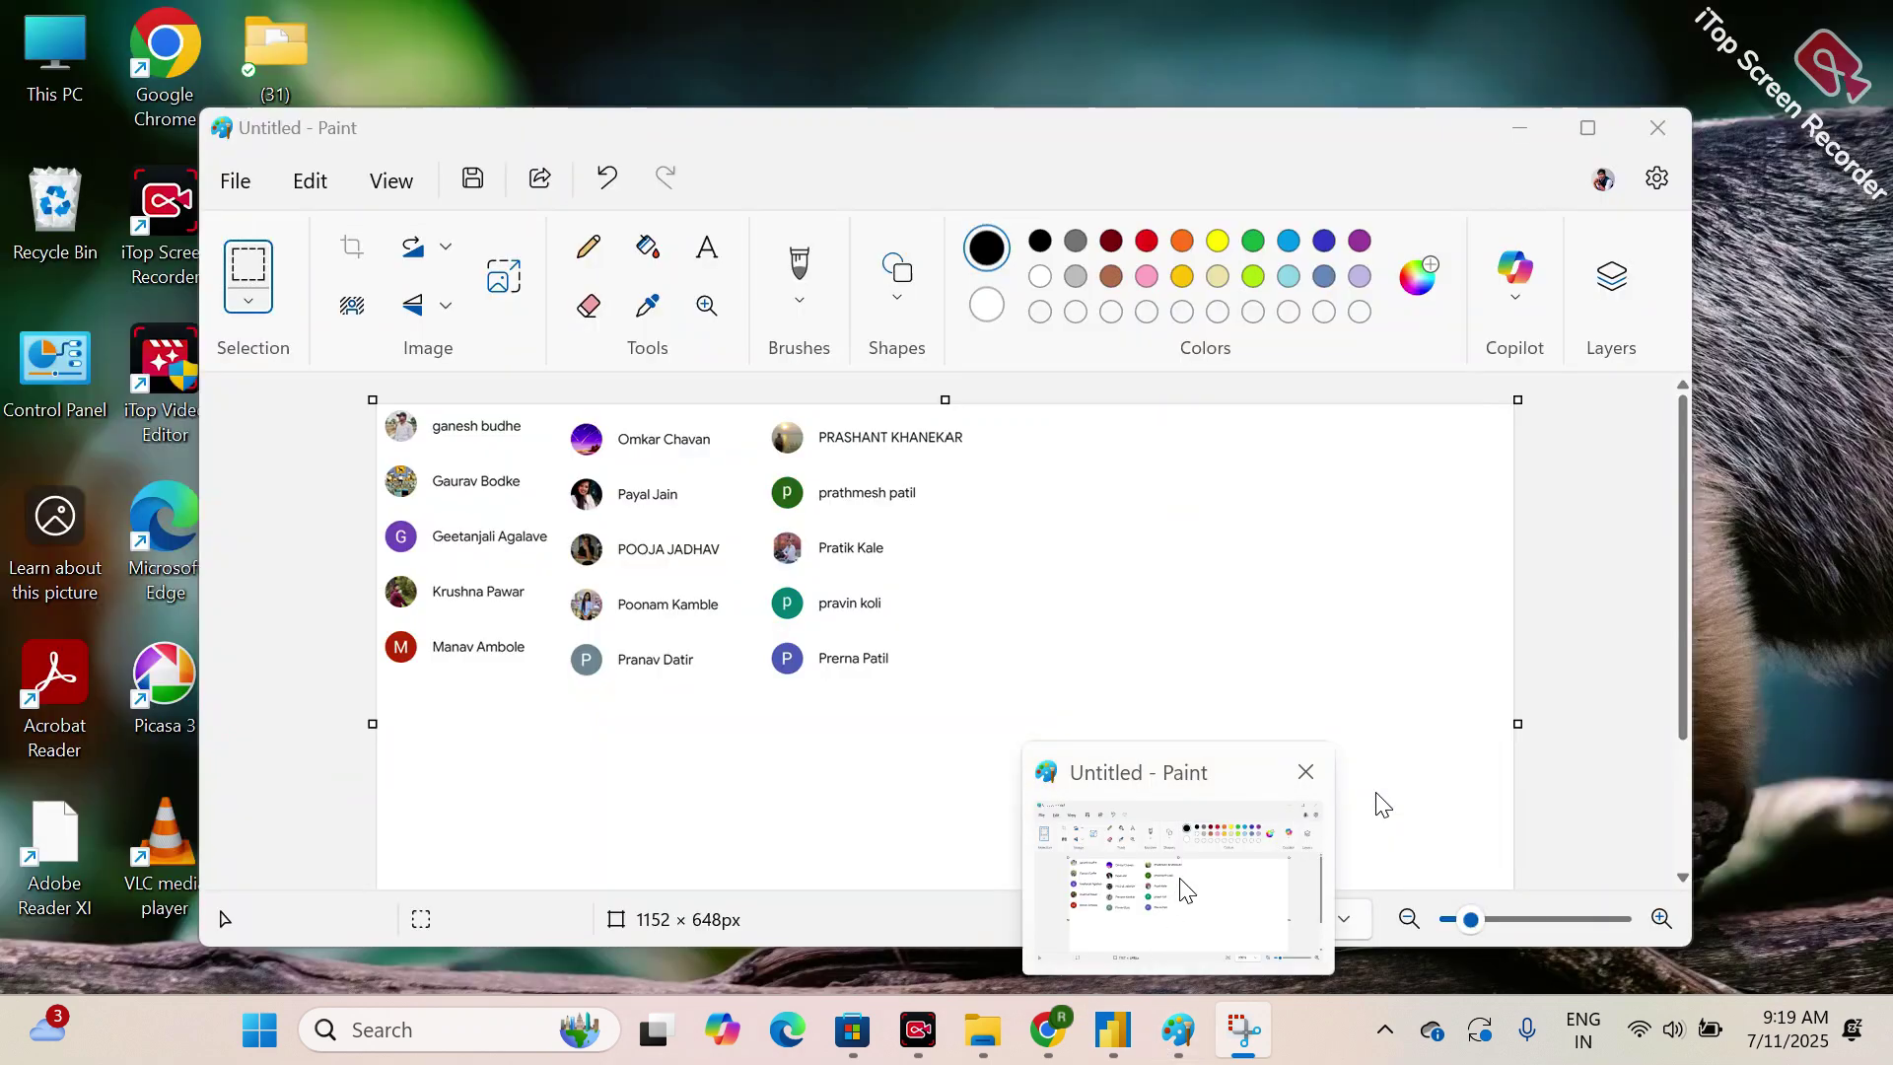
click(1182, 884)
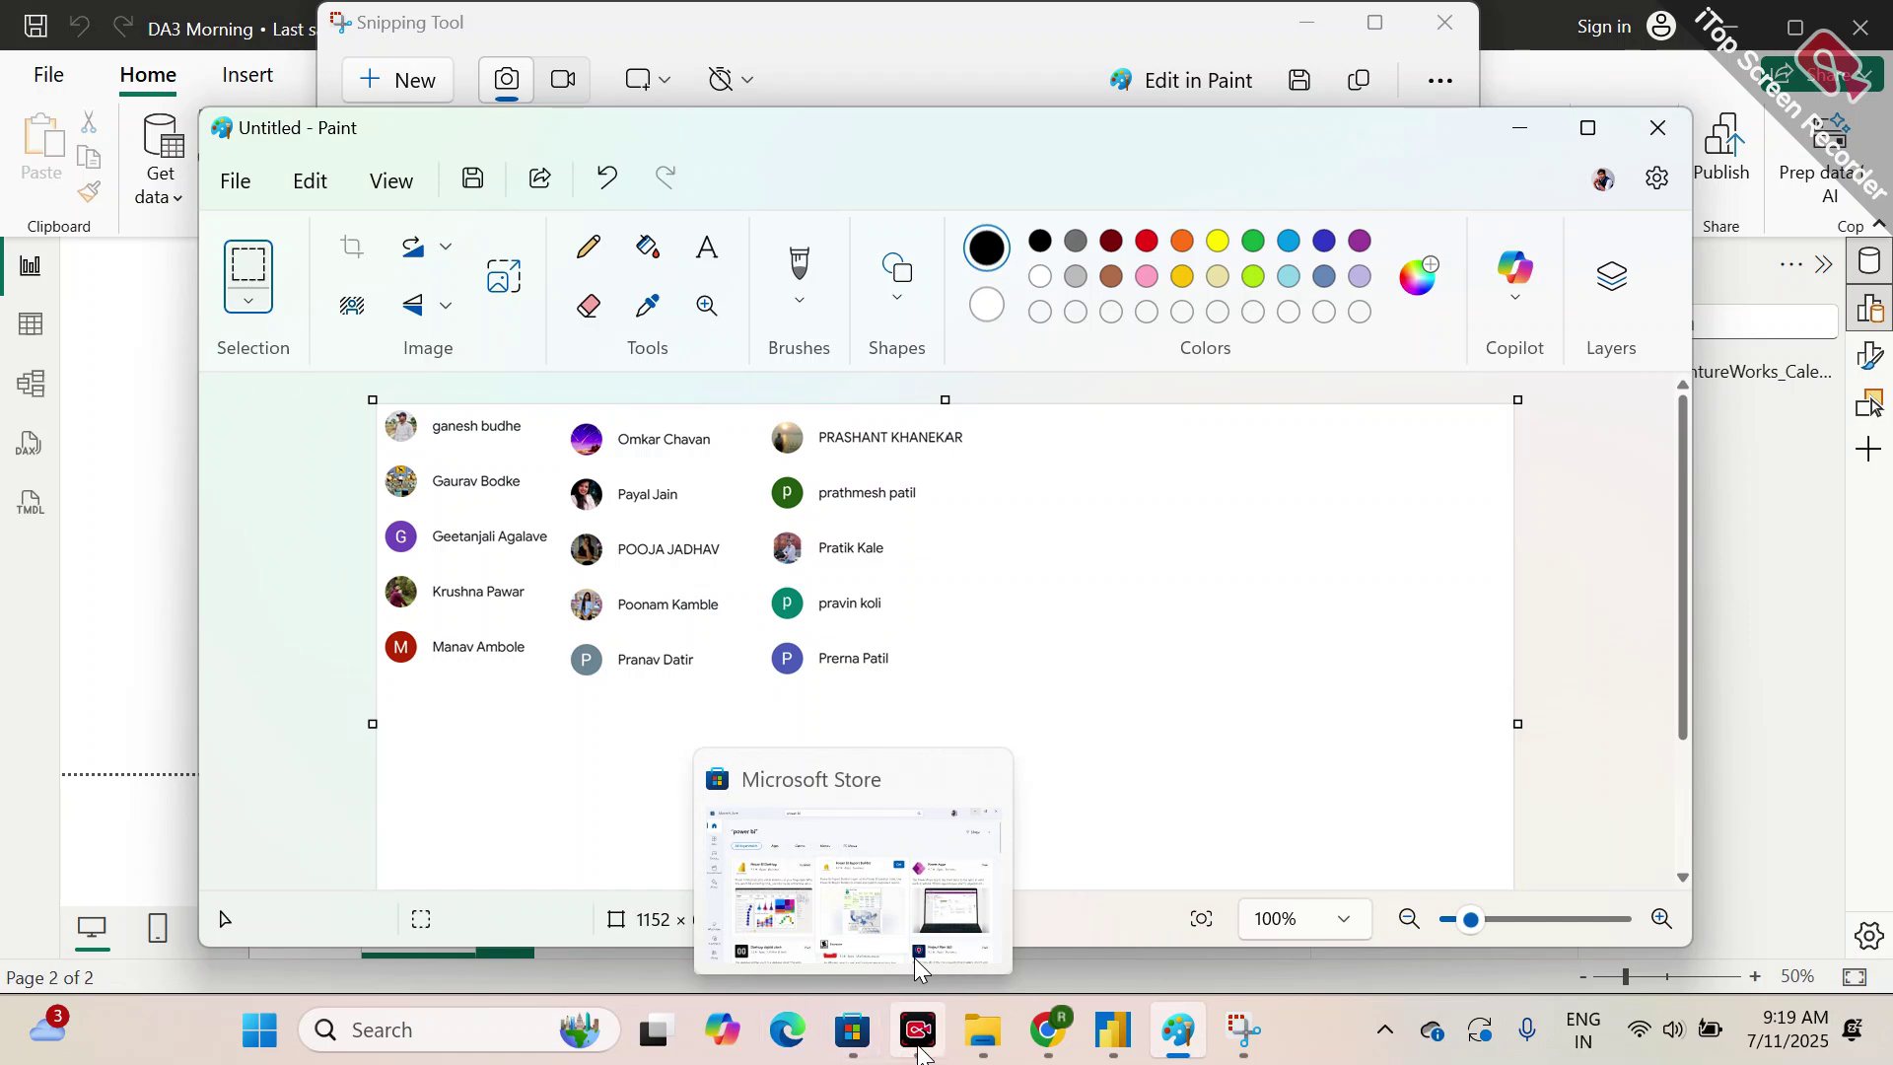
mouse_move(976, 1047)
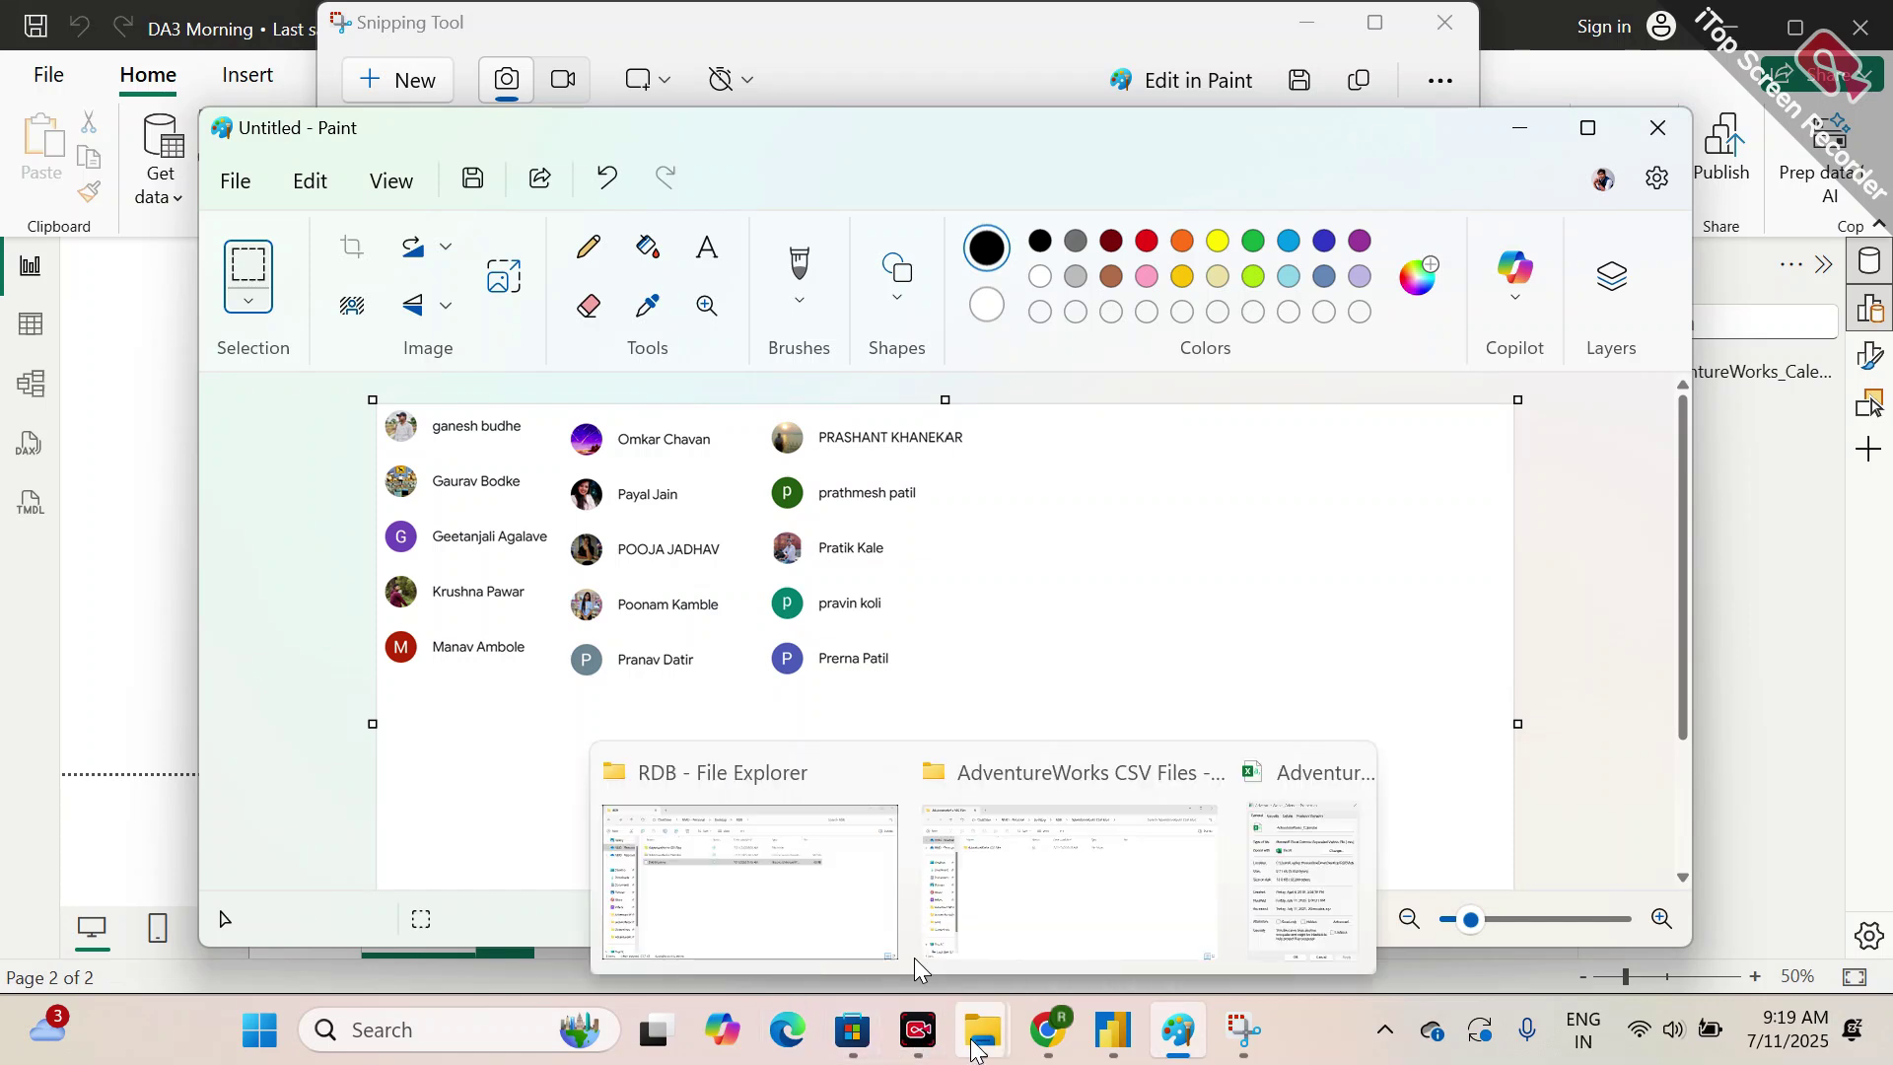
mouse_move(877, 1050)
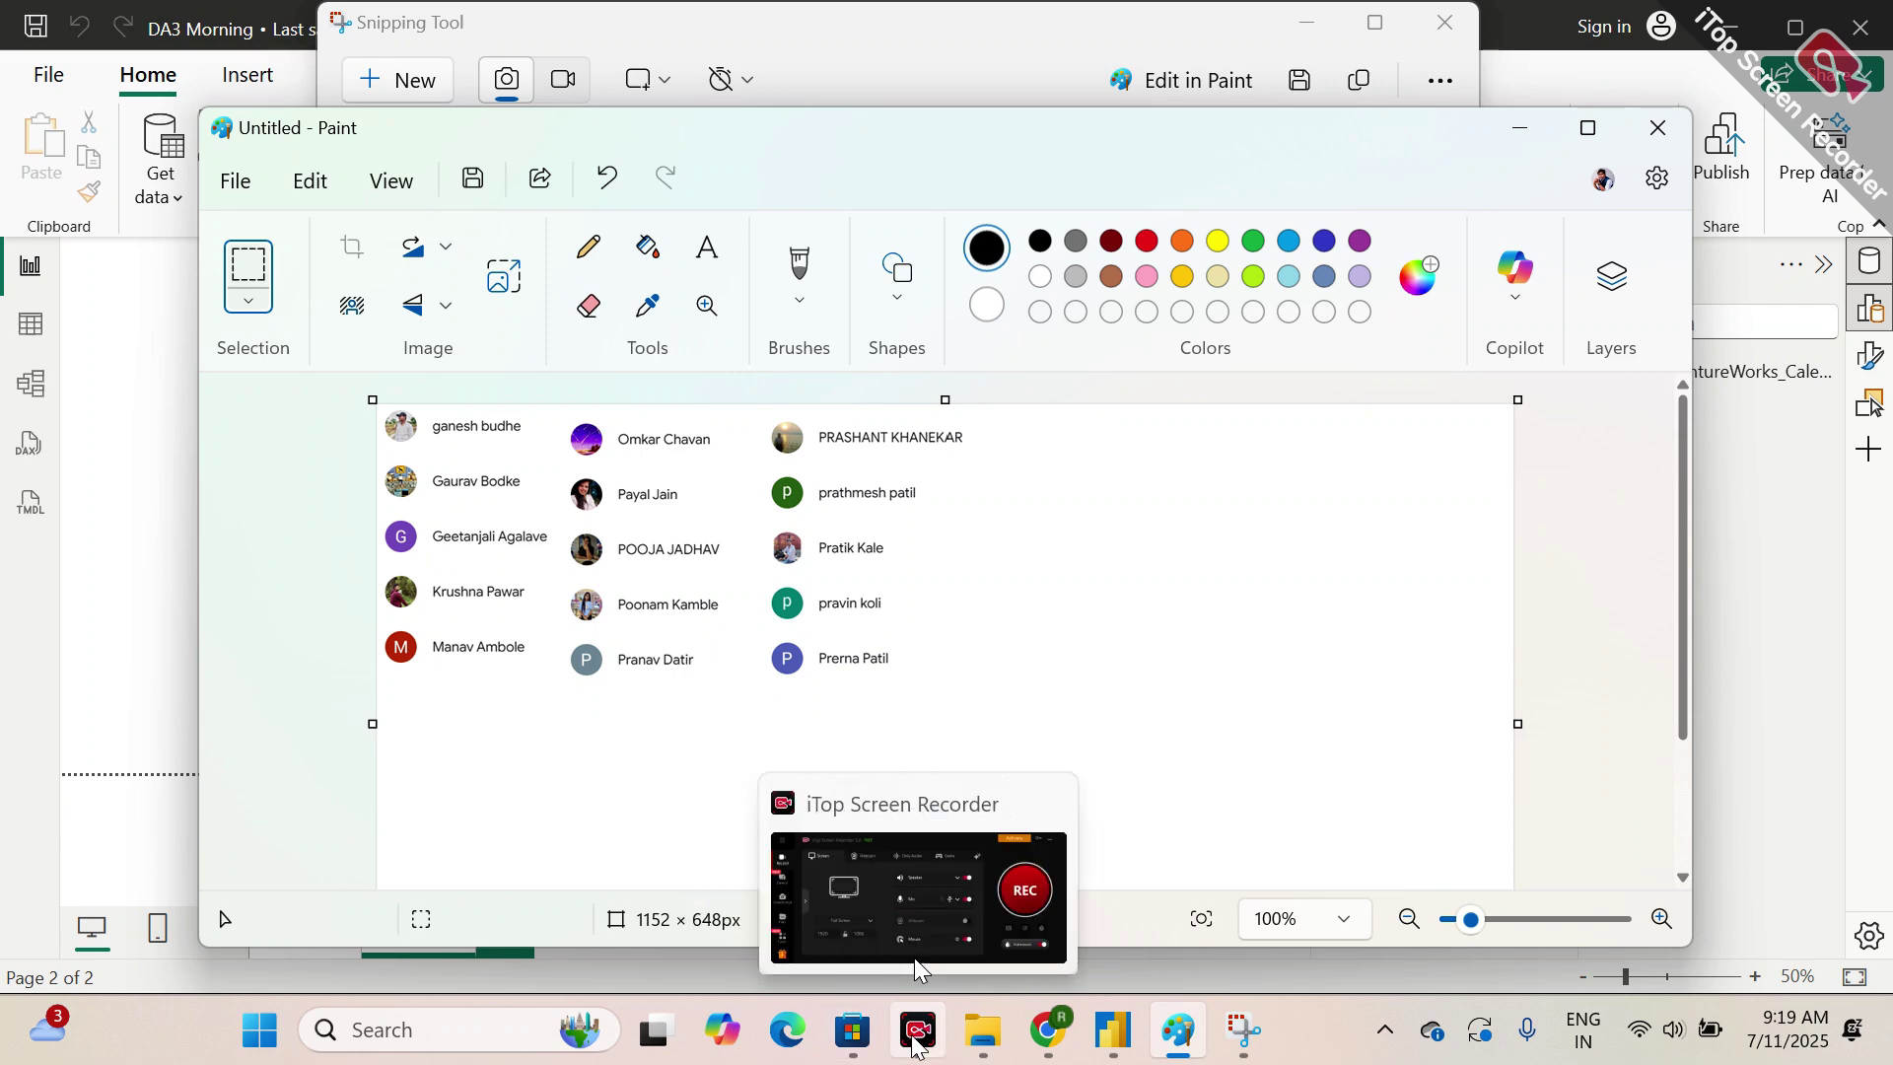
click(1232, 1047)
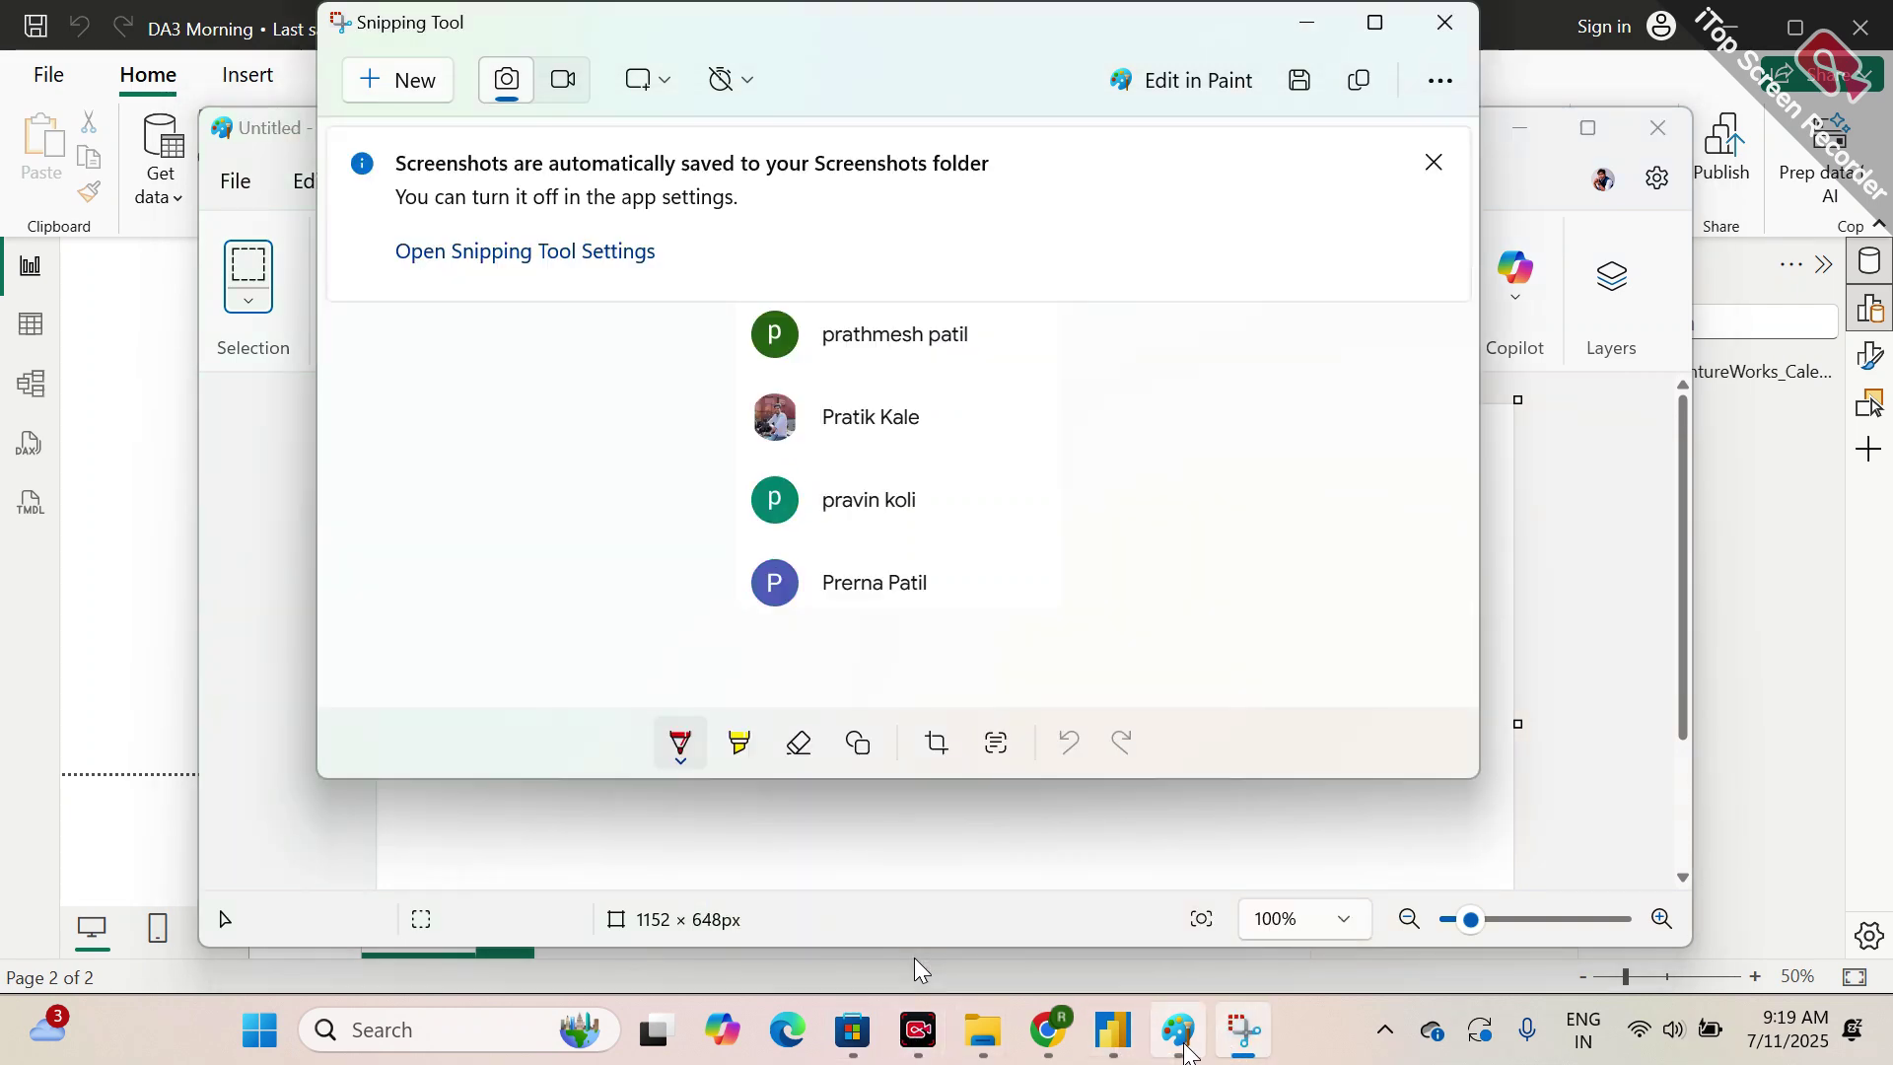
click(1177, 1030)
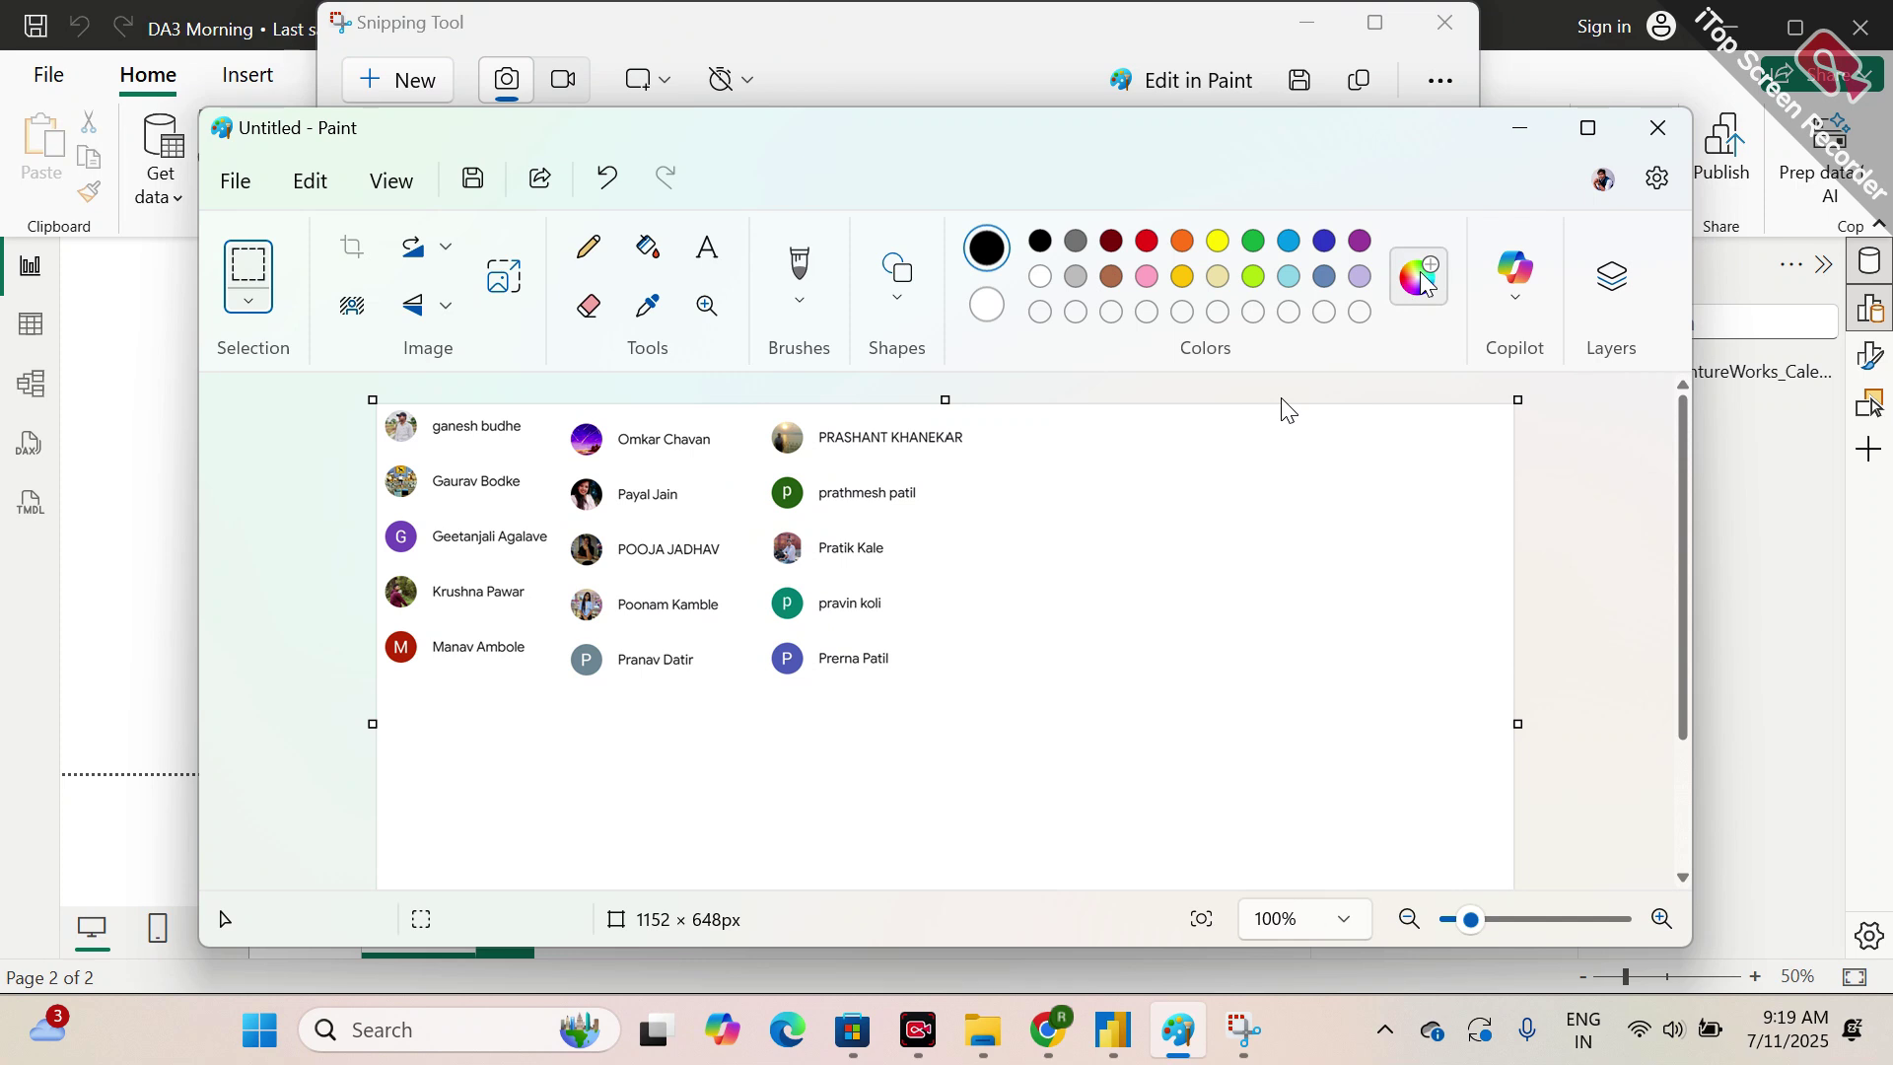
click(1522, 133)
click(1307, 28)
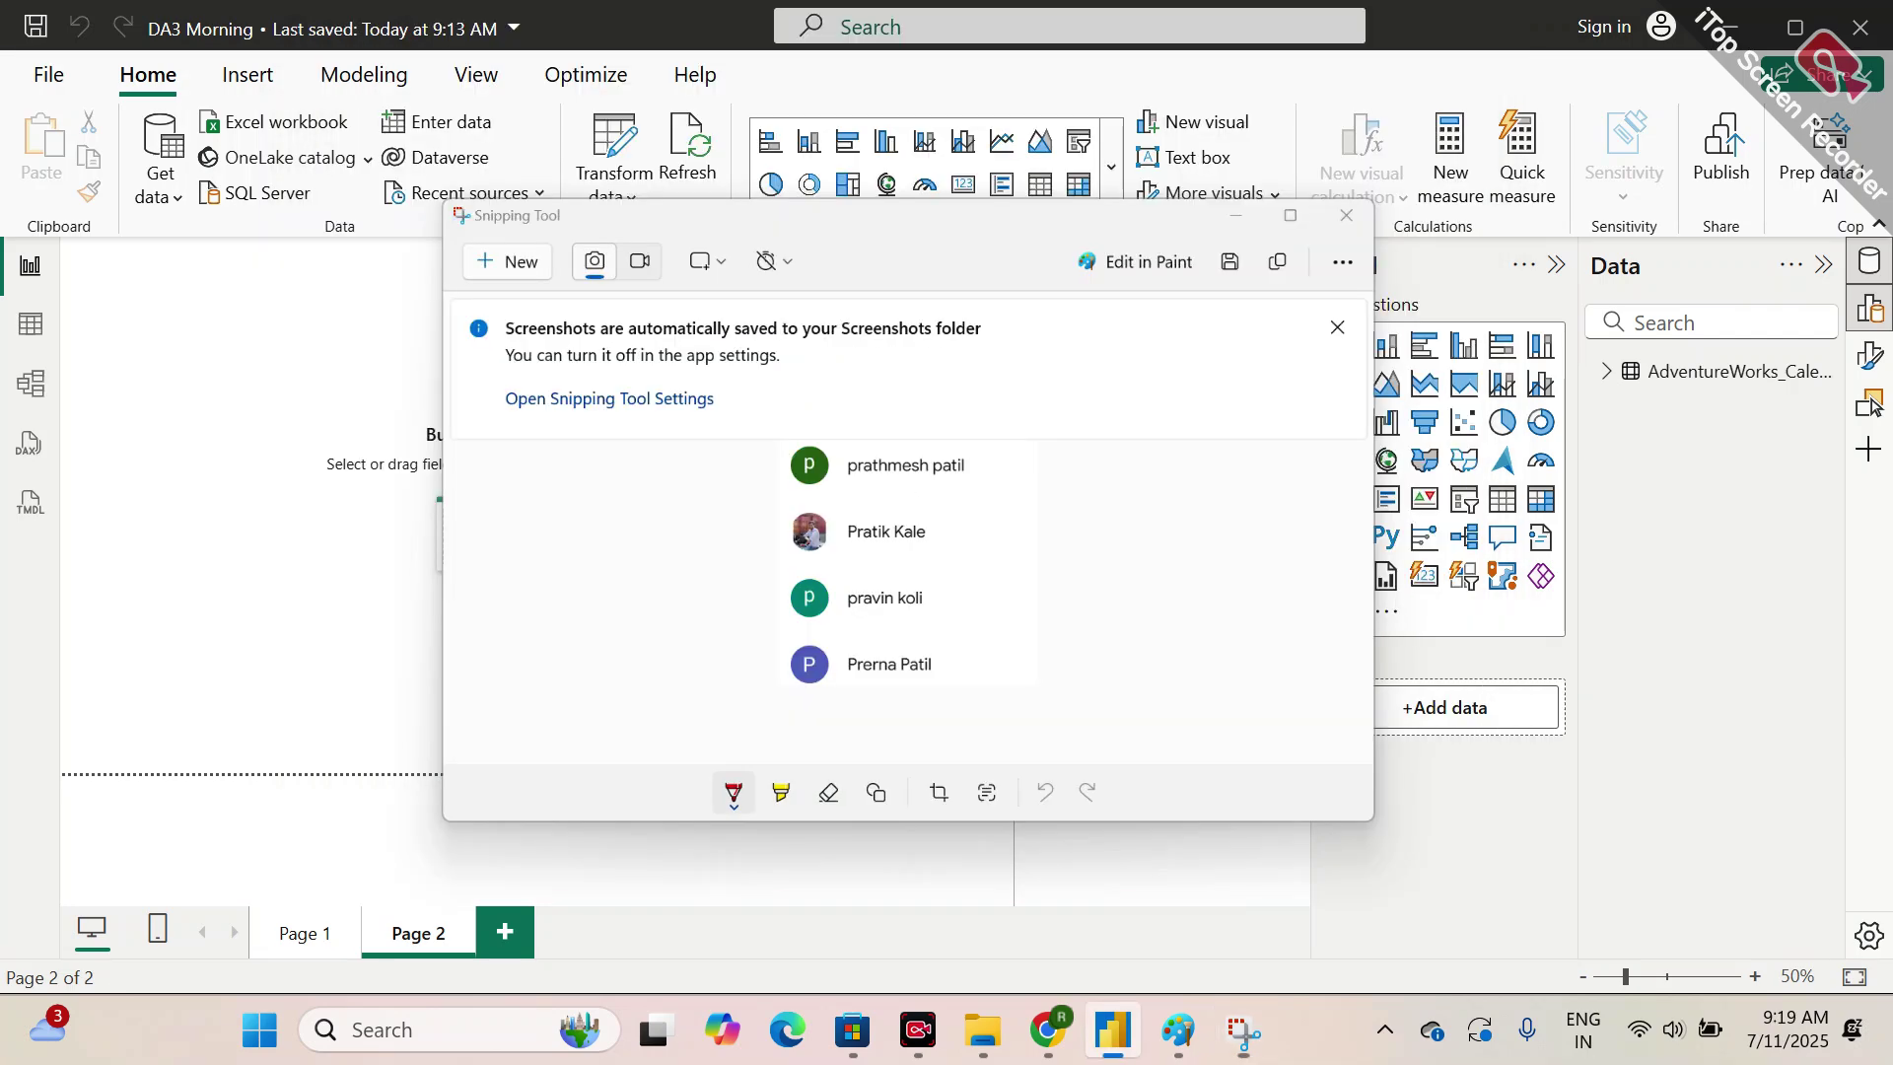
- Switch to the Google Meet call in Chrome and bring the next five uncaptured names in the people list into view
mouse_move(1250, 1040)
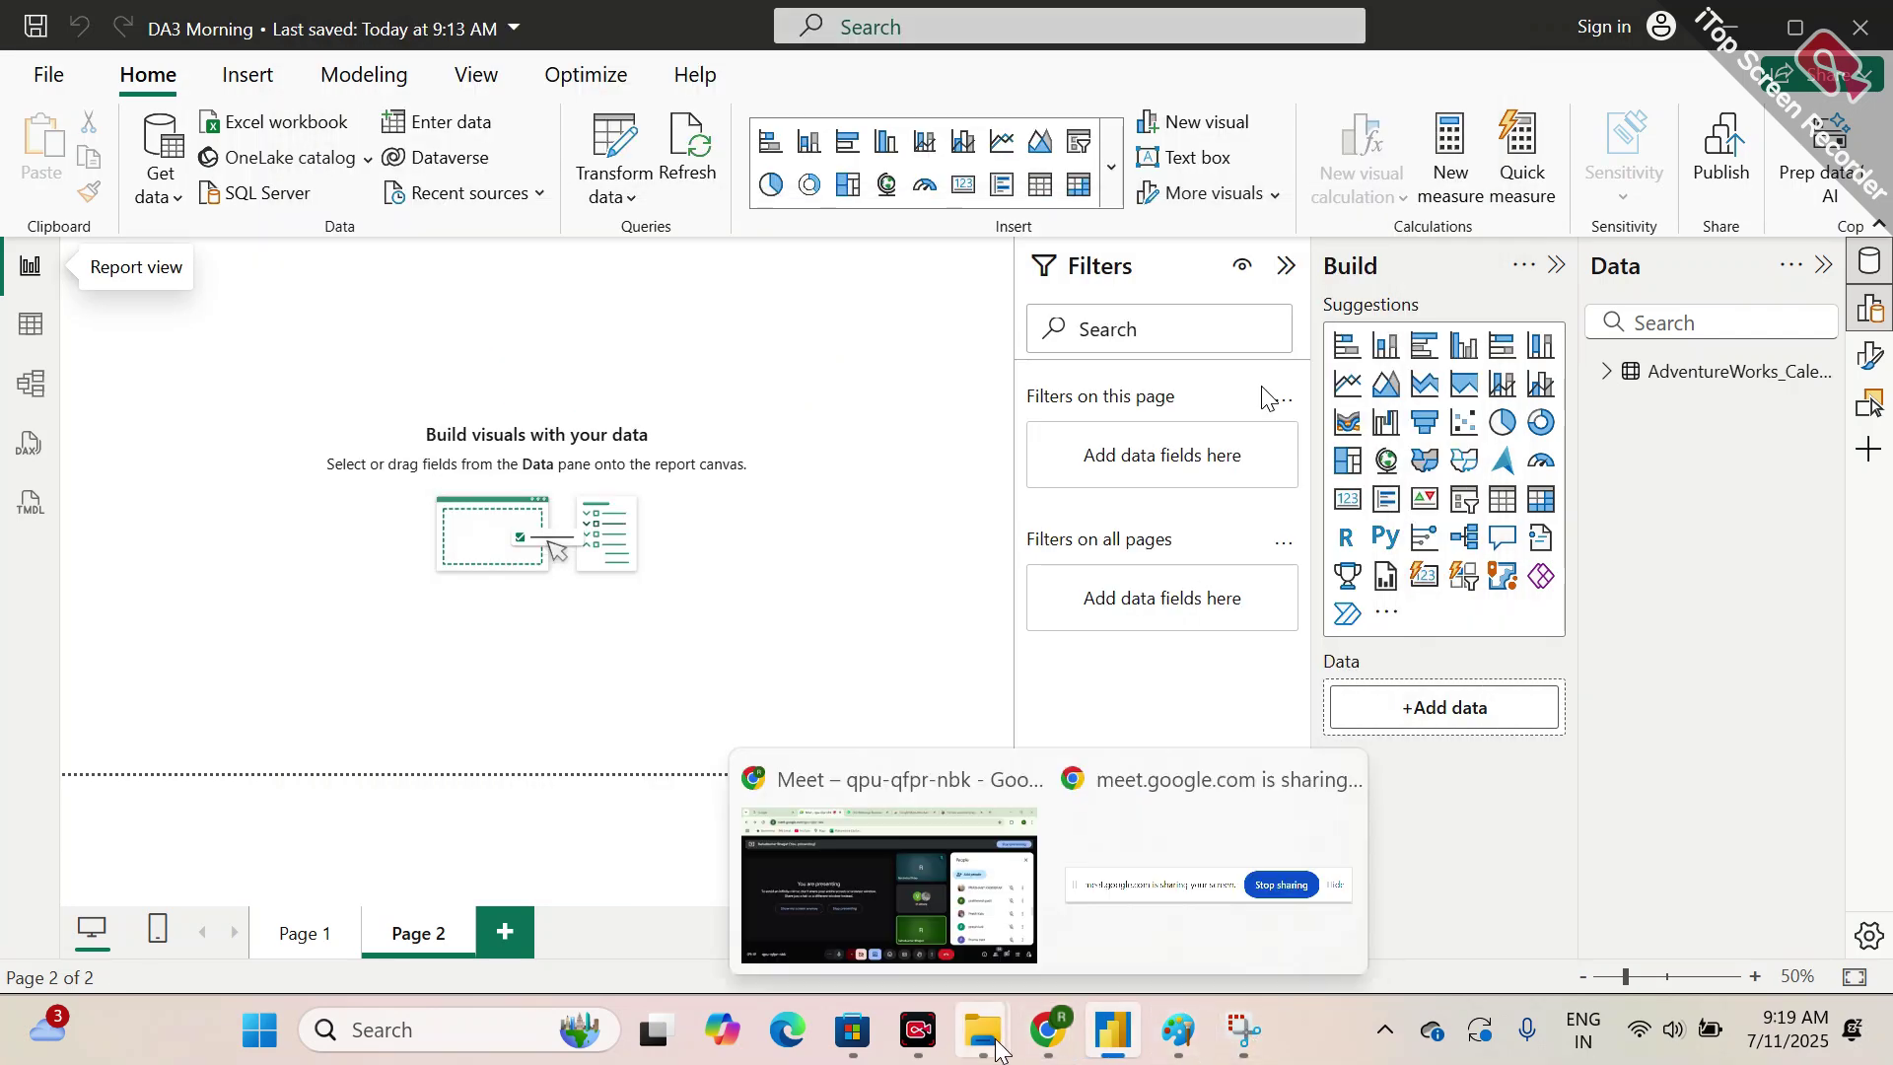
mouse_move(1048, 1035)
click(907, 881)
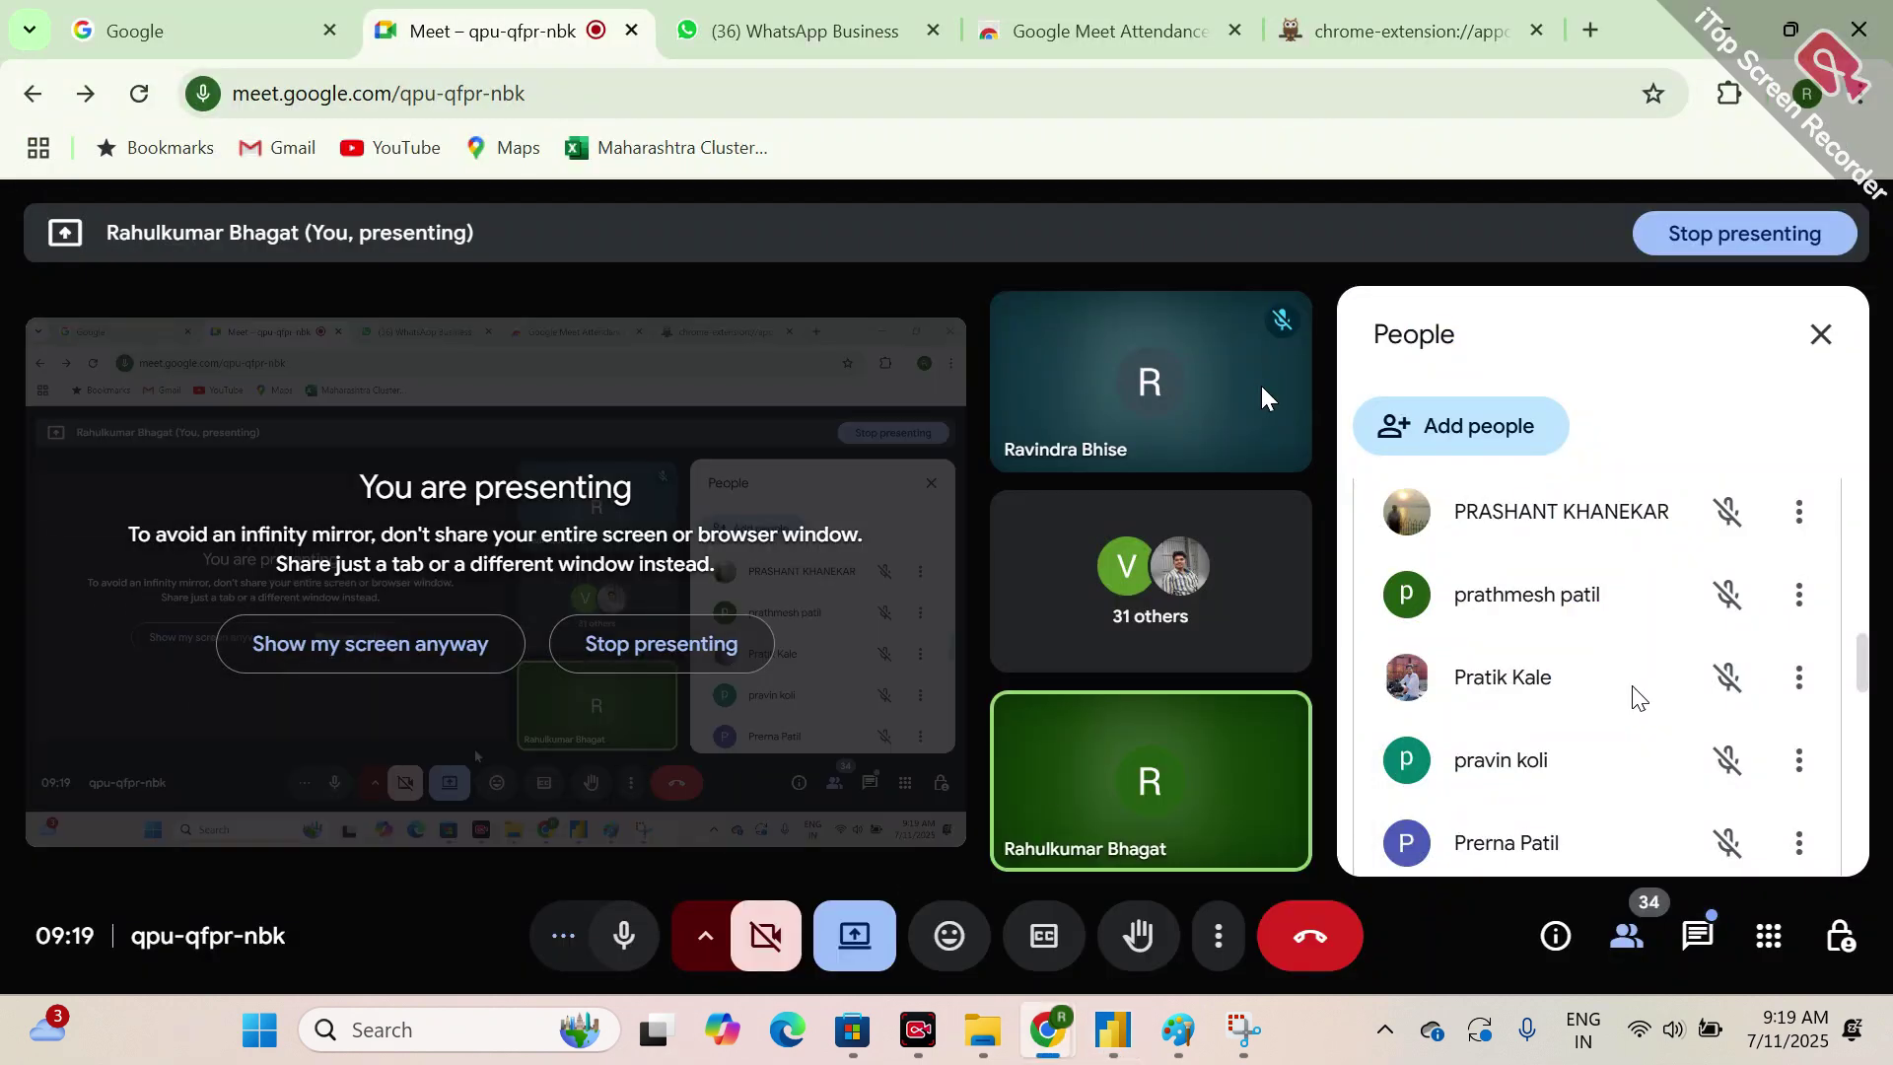
scroll(1627, 739, down, 2)
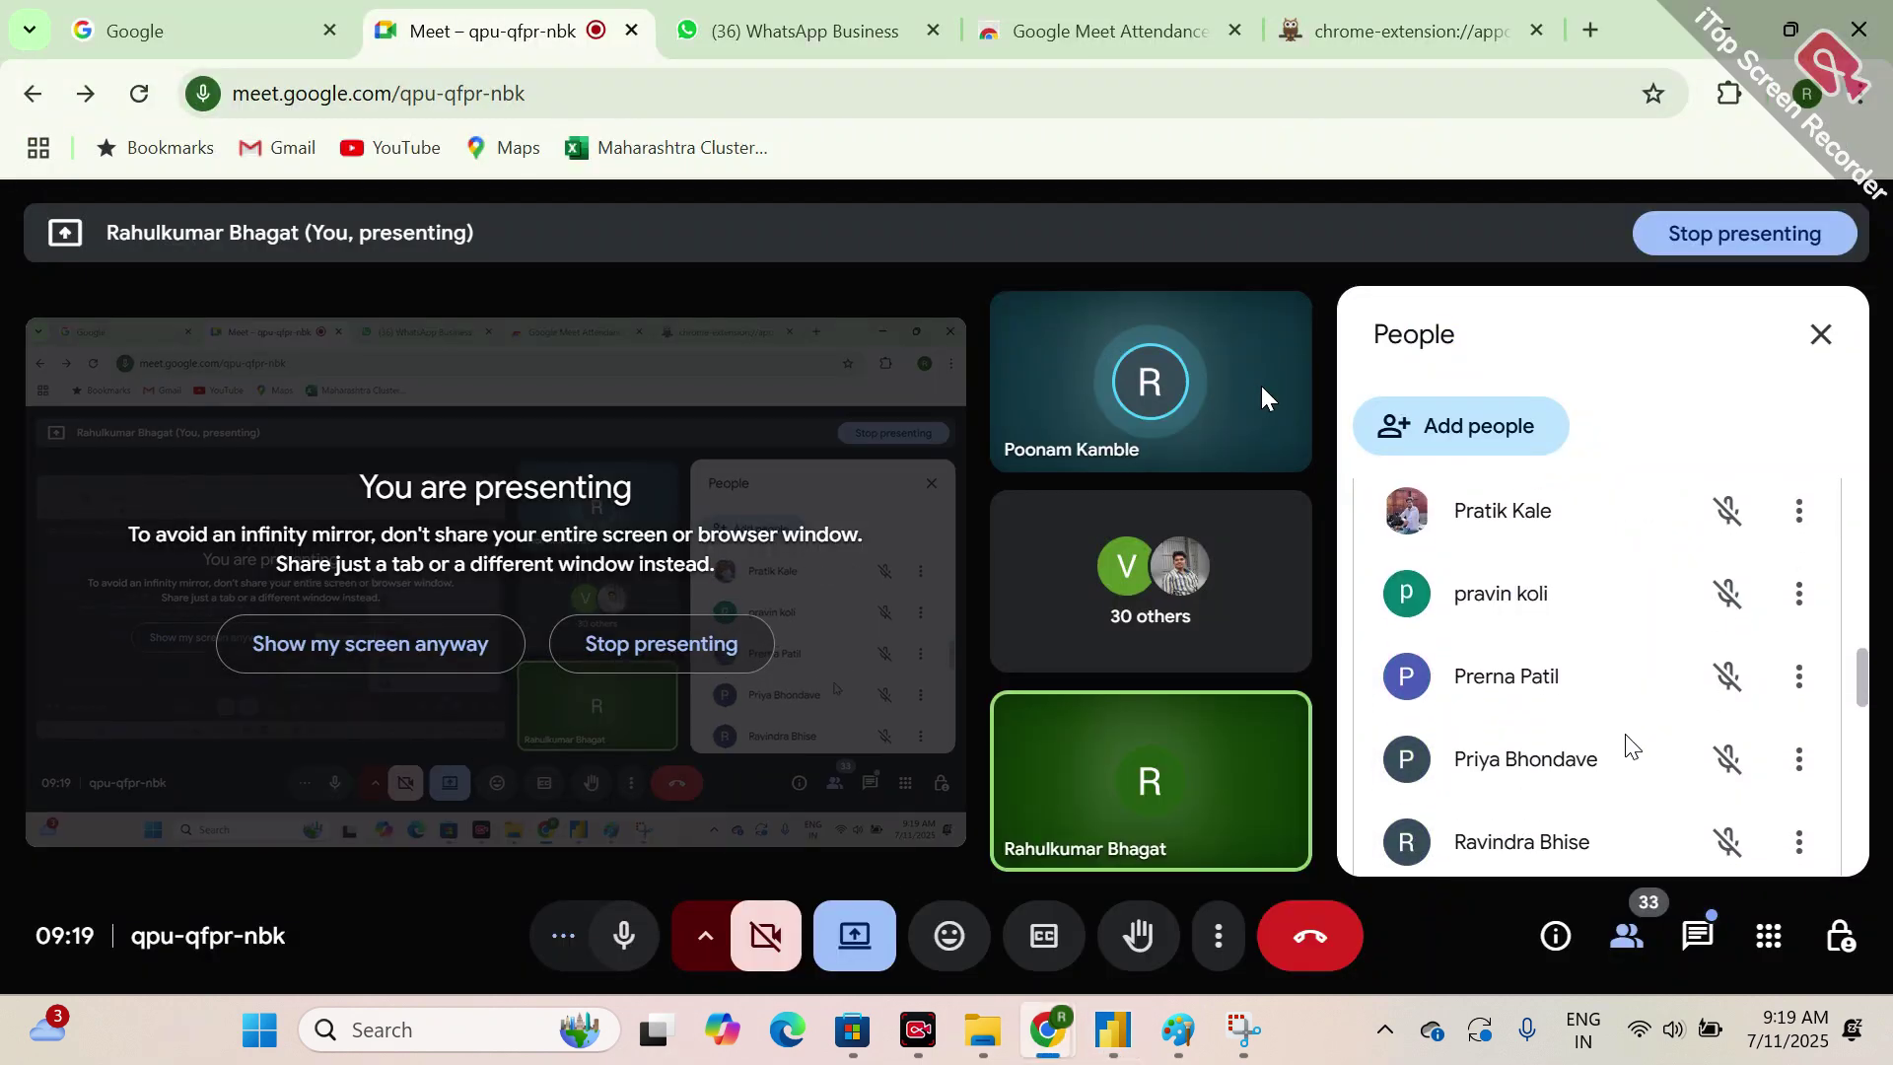
scroll(1626, 746, down, 2)
scroll(1627, 746, down, 1)
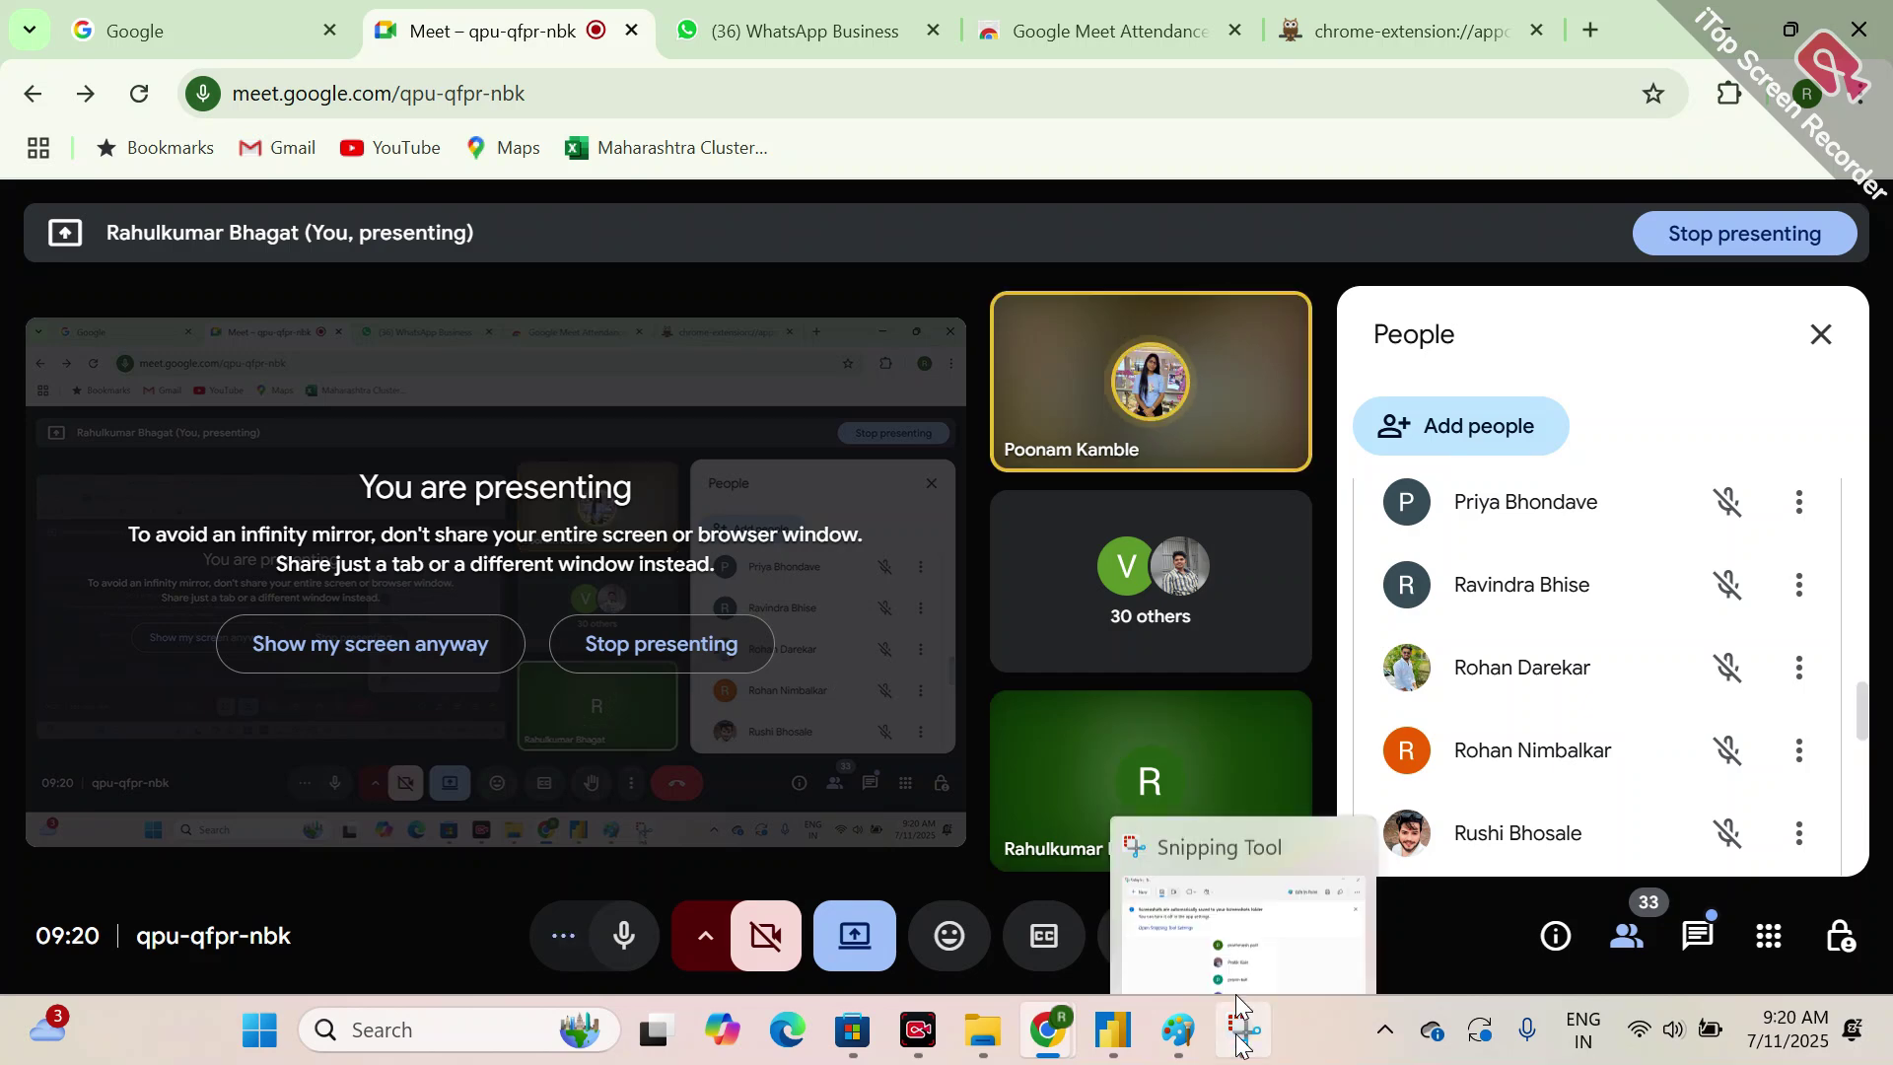
click(1178, 1048)
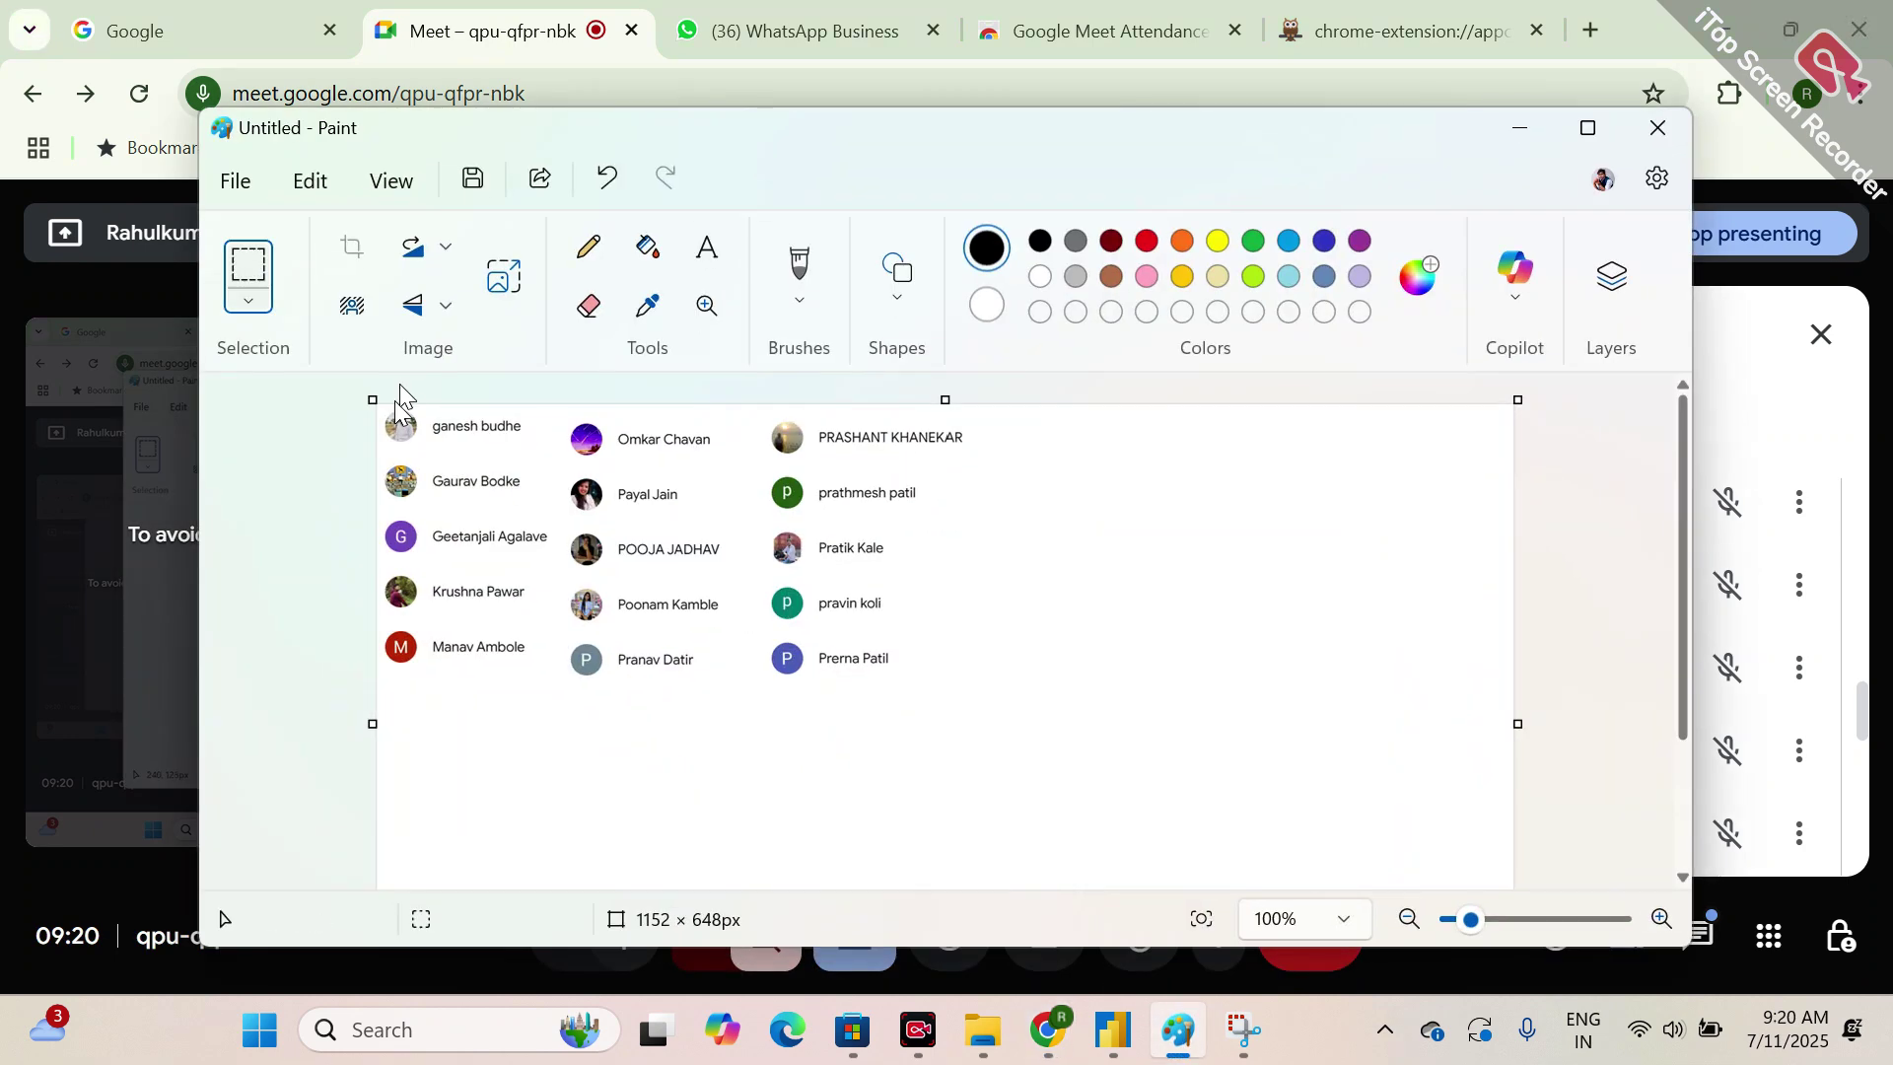
click(239, 183)
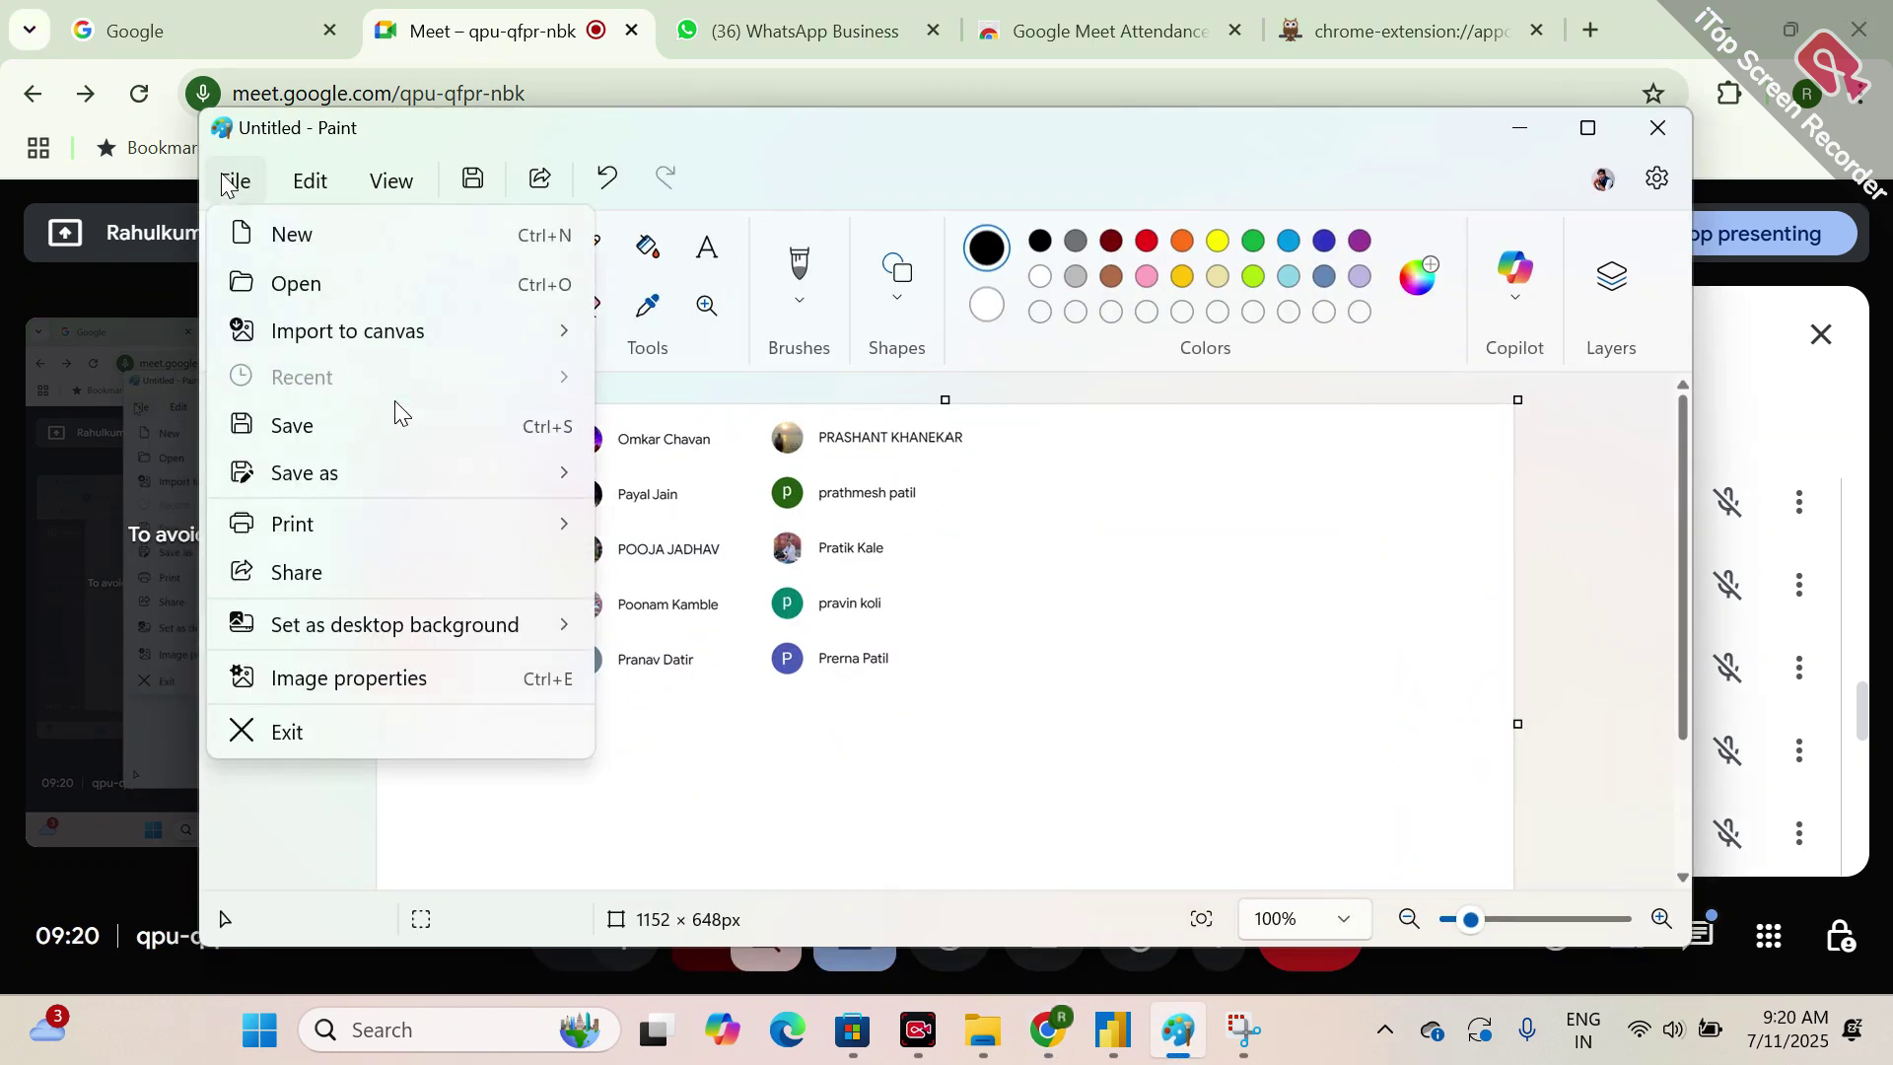
click(286, 233)
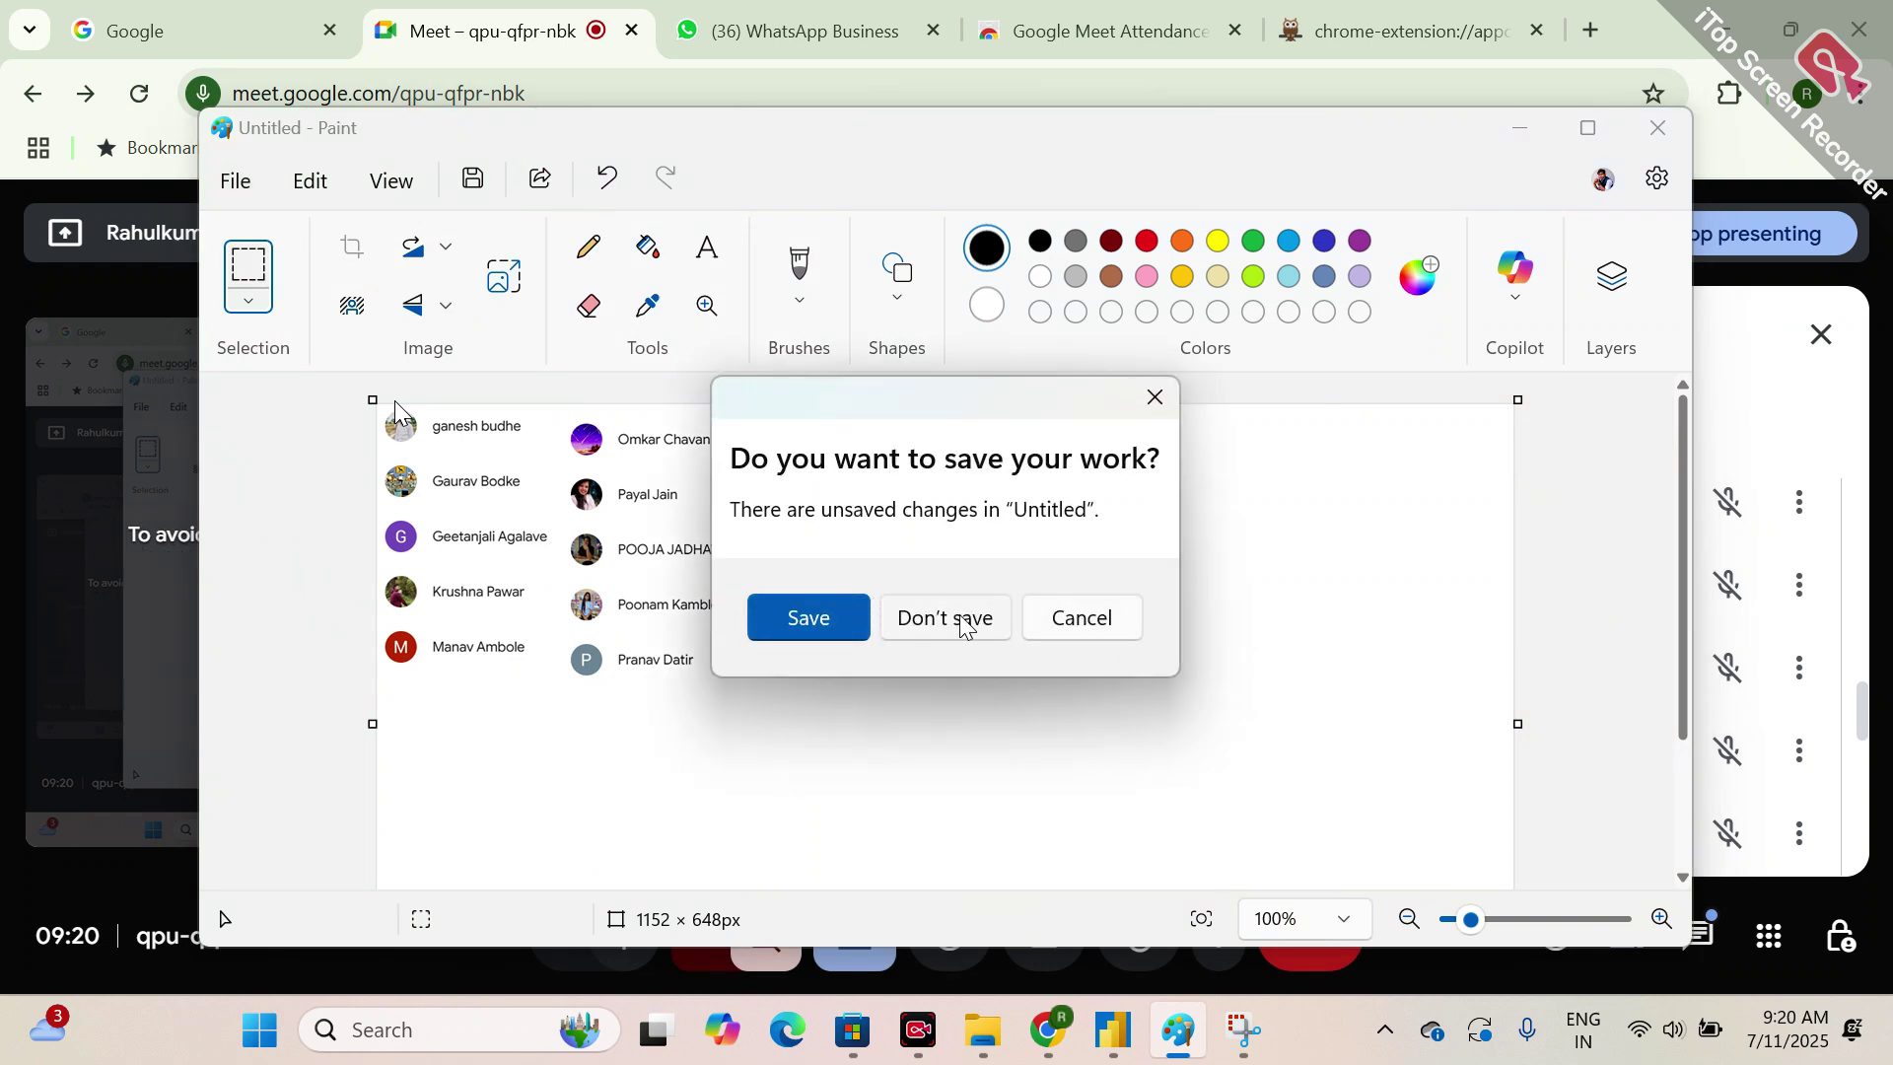
click(1068, 619)
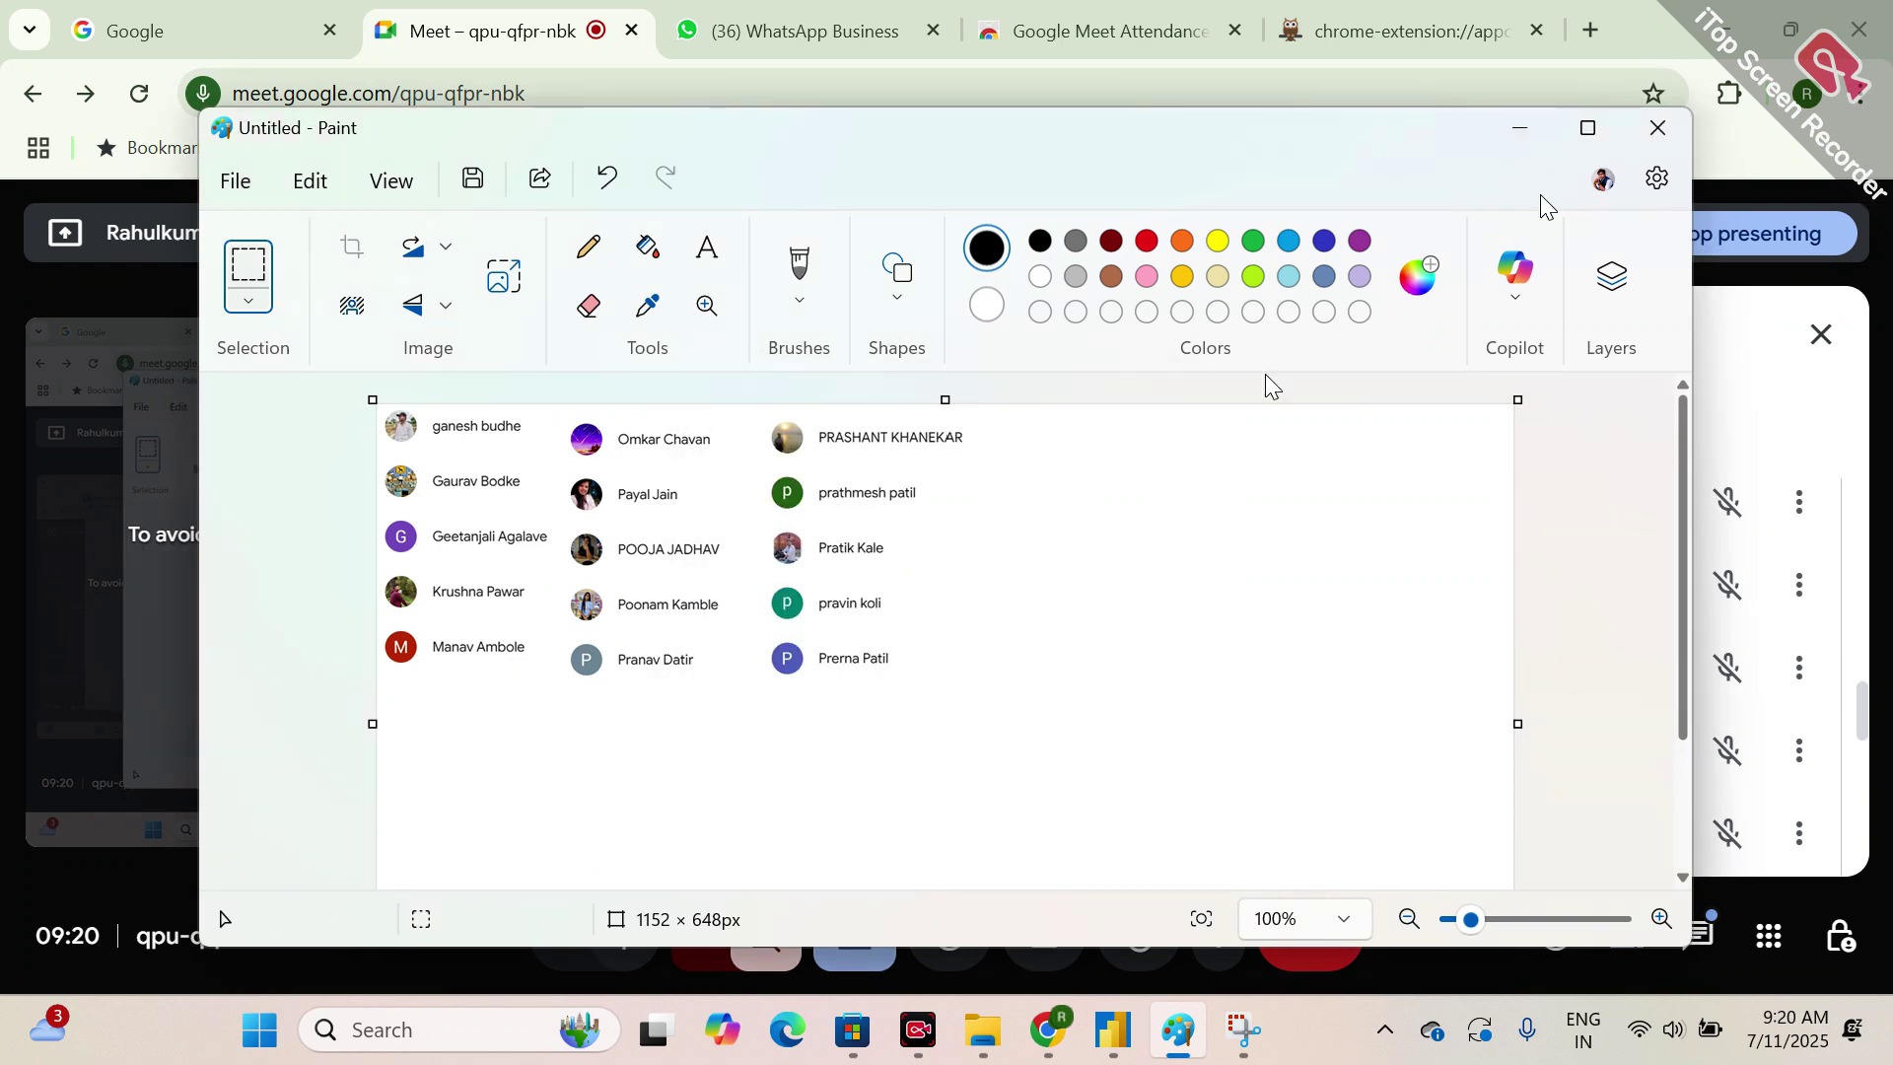
click(1515, 132)
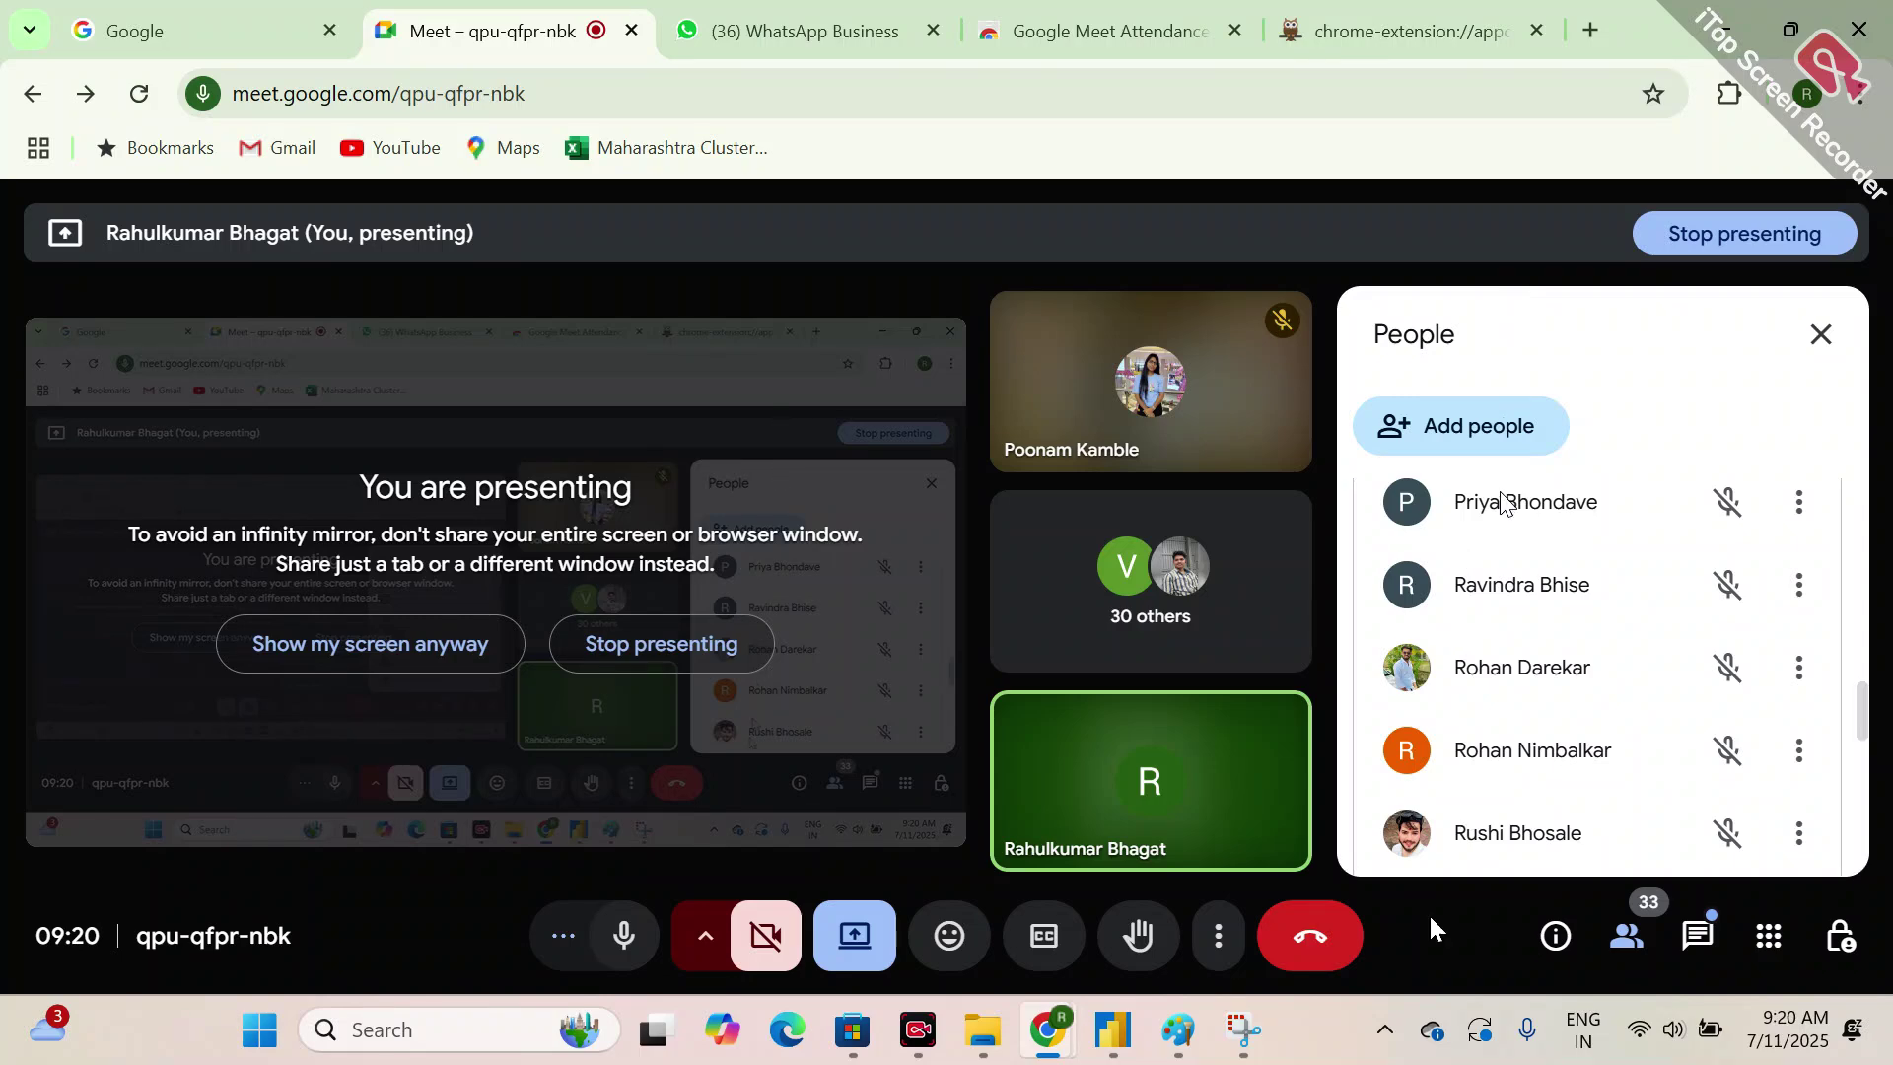
- Close the Snipping Tool window holding the previous snip so the Meet people list is unobstructed
click(1242, 1030)
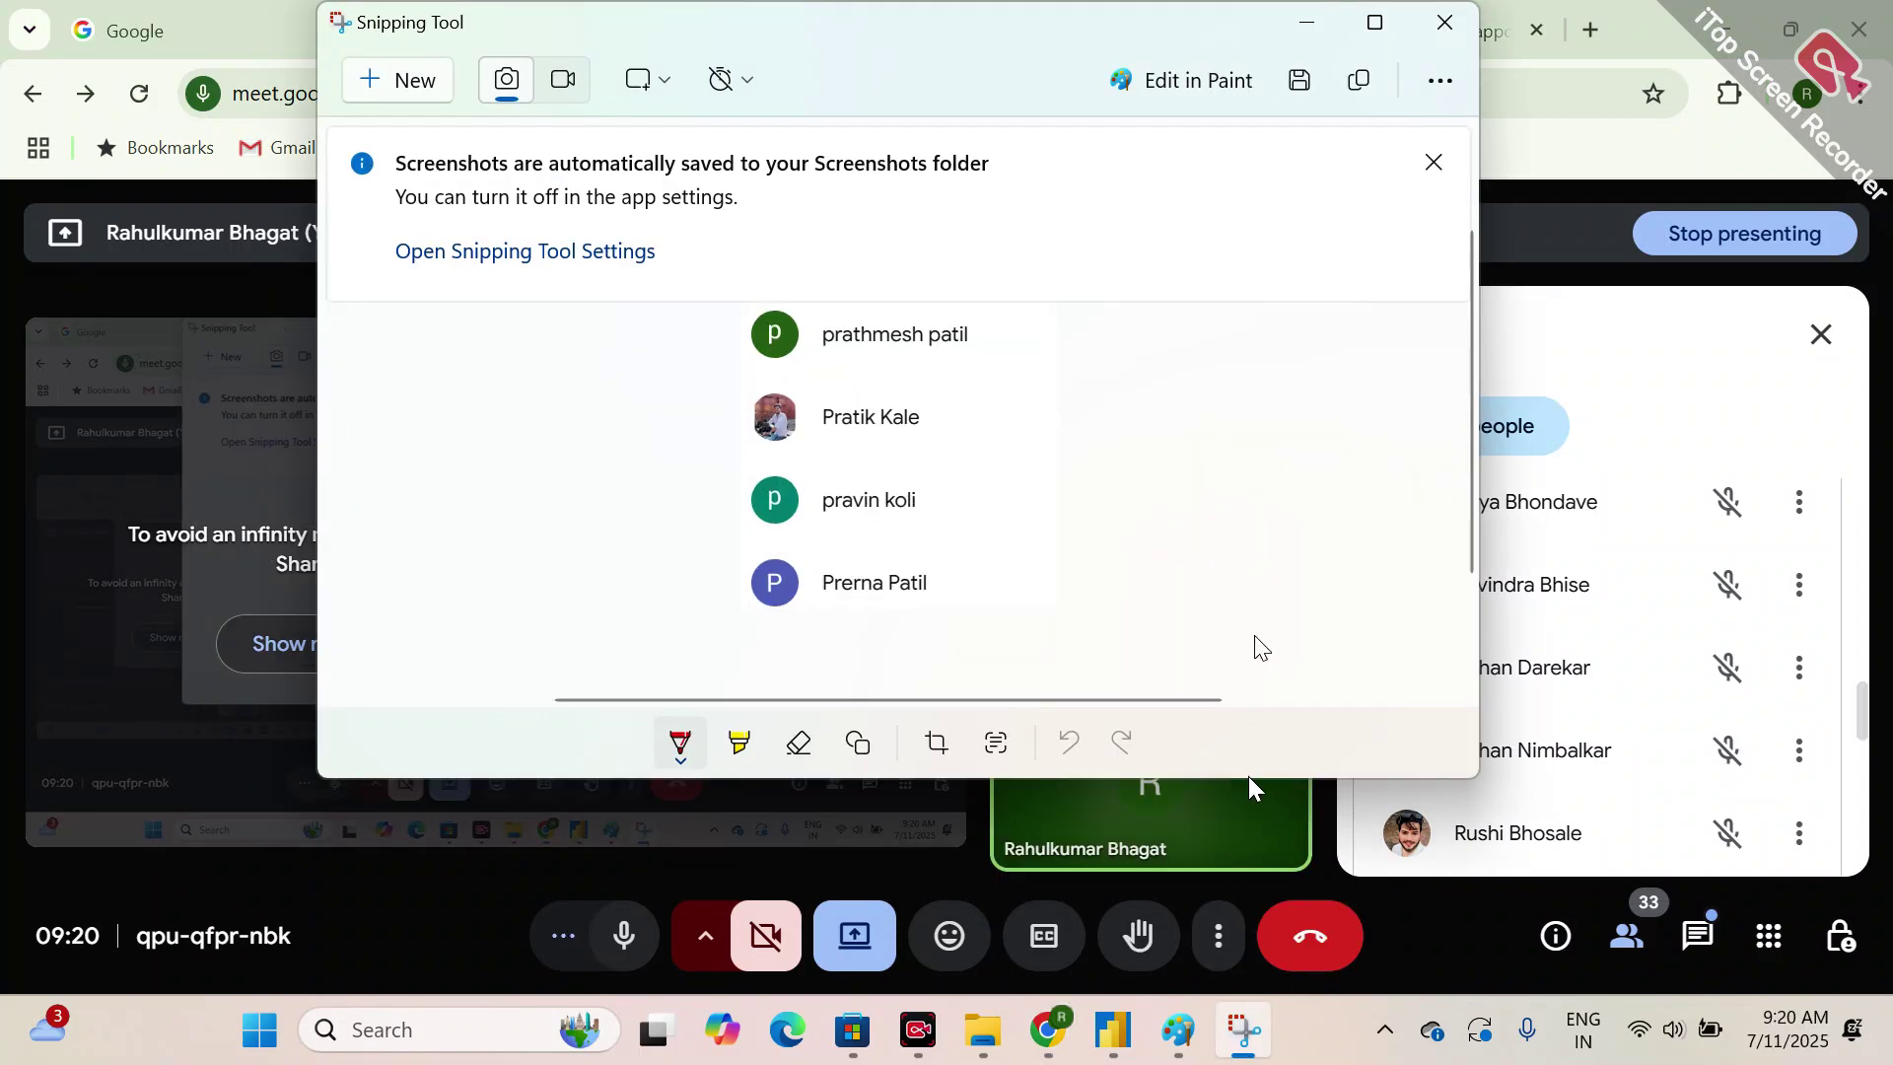
click(1308, 22)
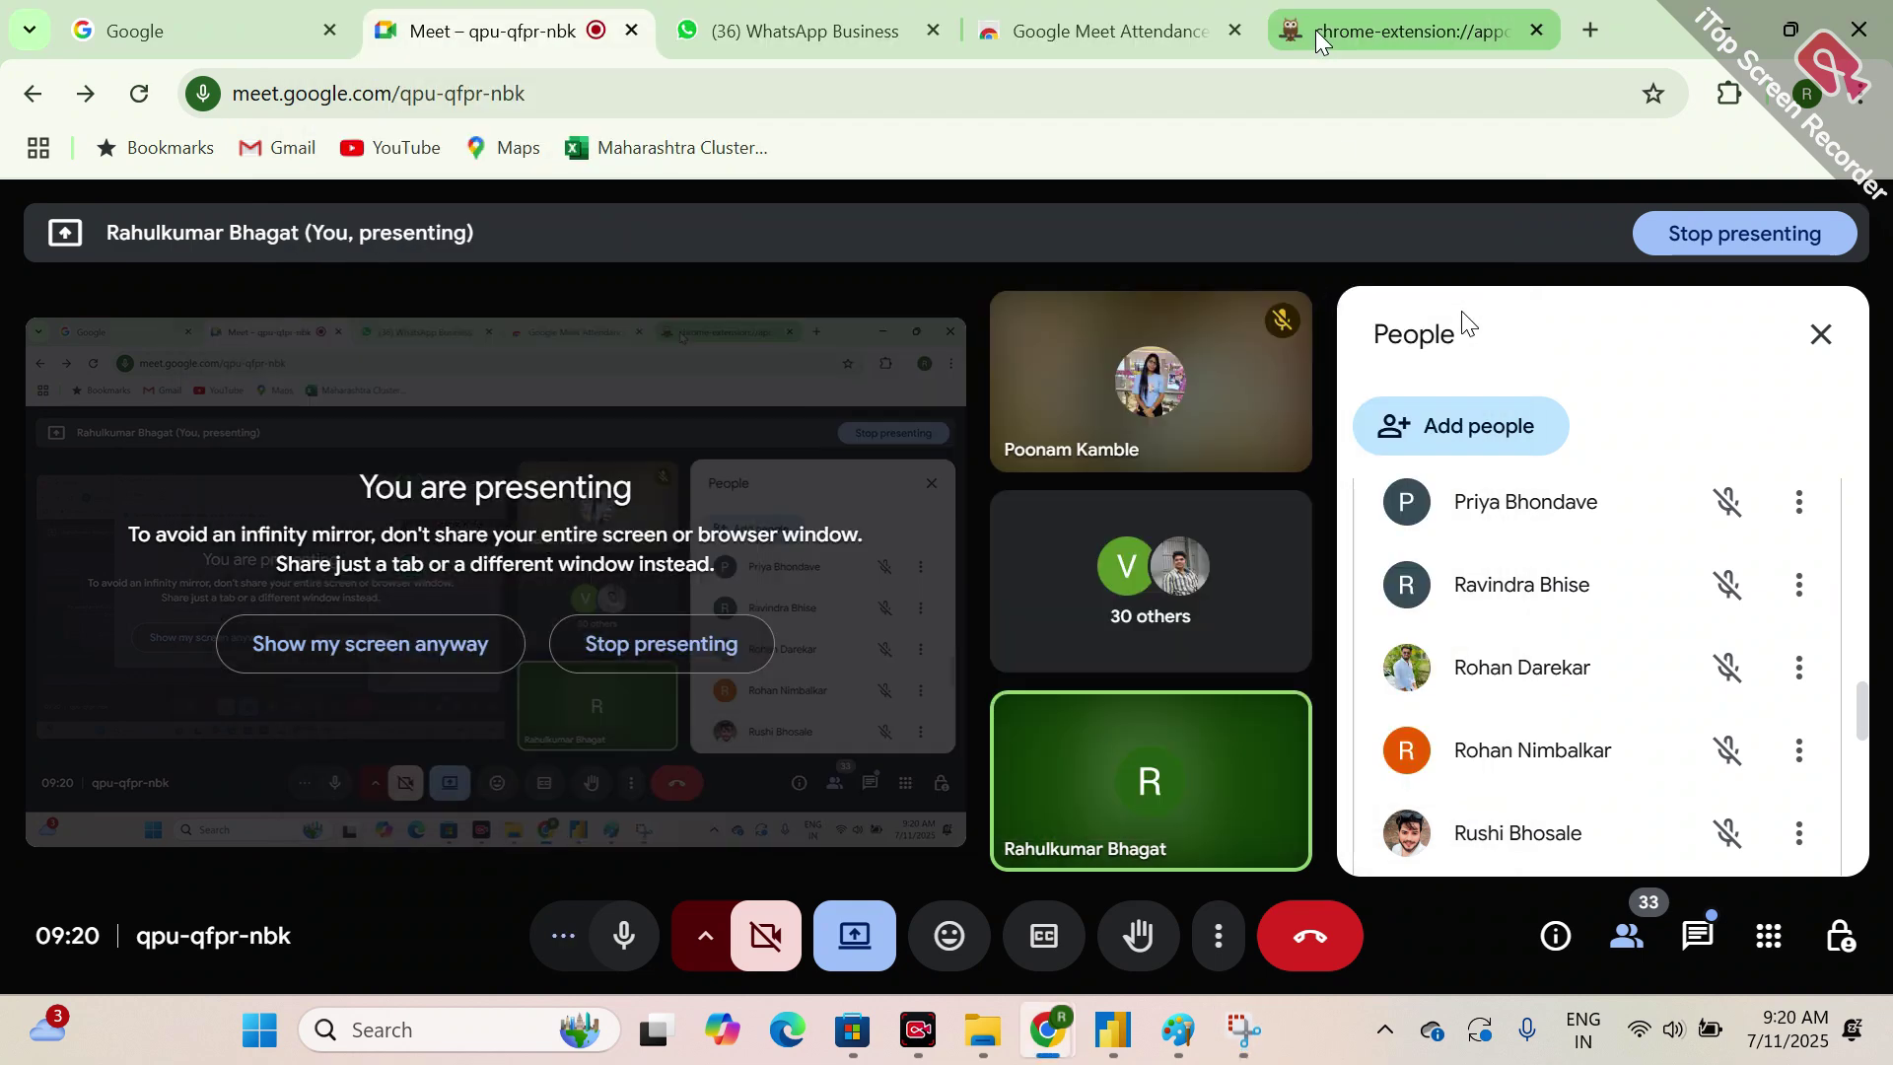
click(1242, 1030)
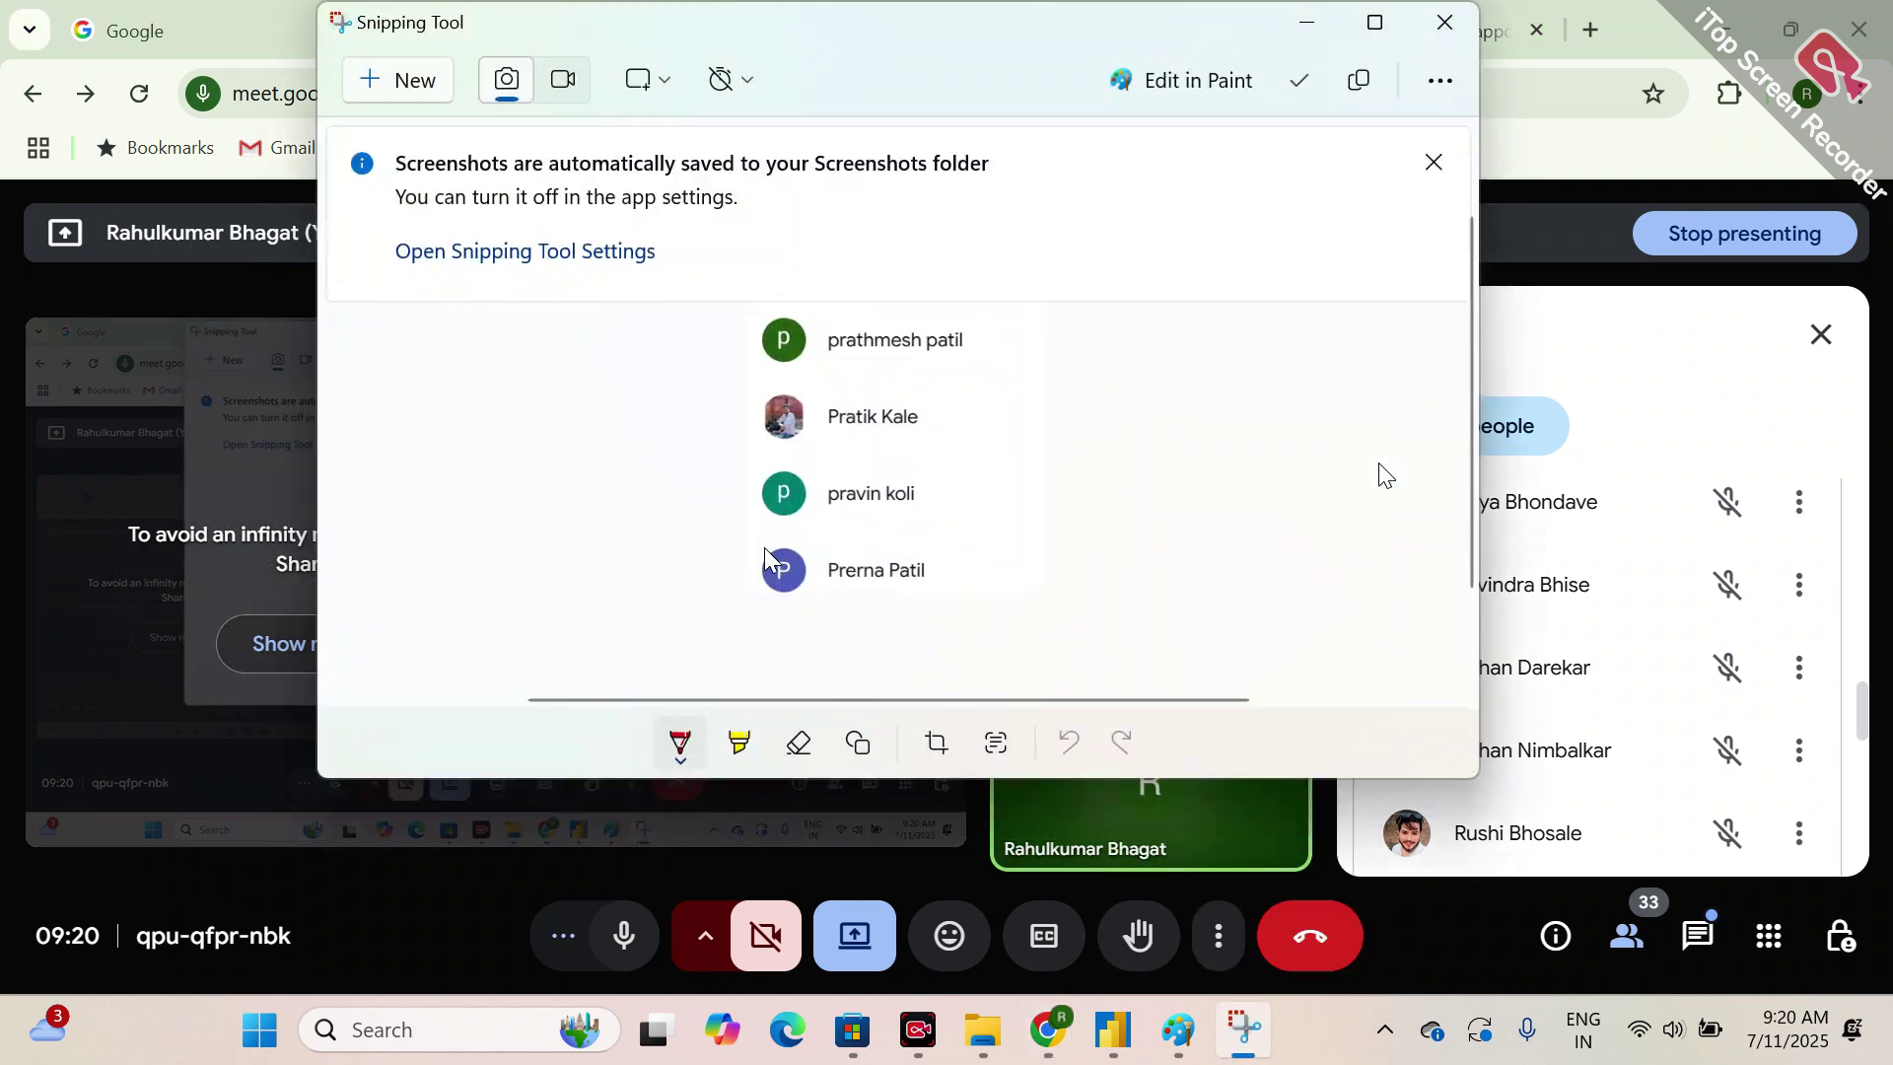
key(alt+F4)
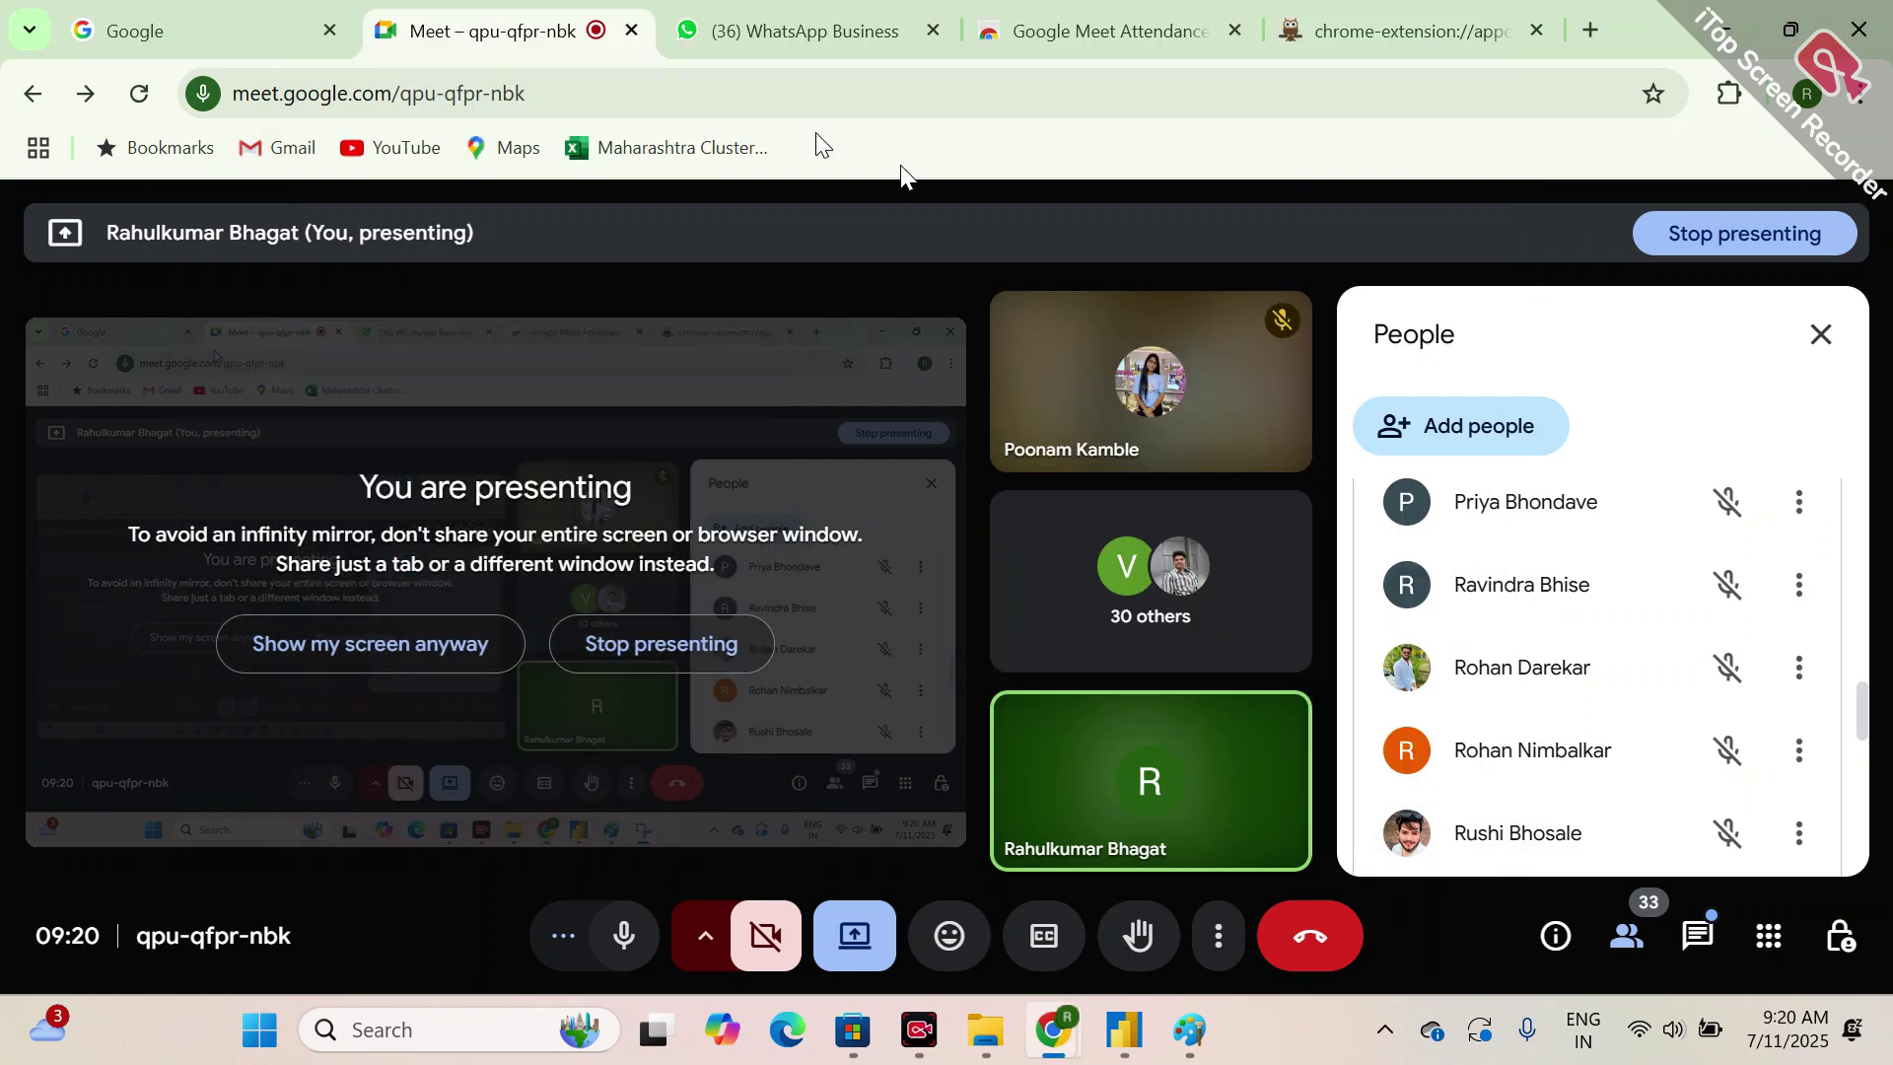
- Snip the five names showing in the Meet people list and paste them in Paint beside the third column of names
key(super+shift+s)
drag(1370, 471, 1647, 877)
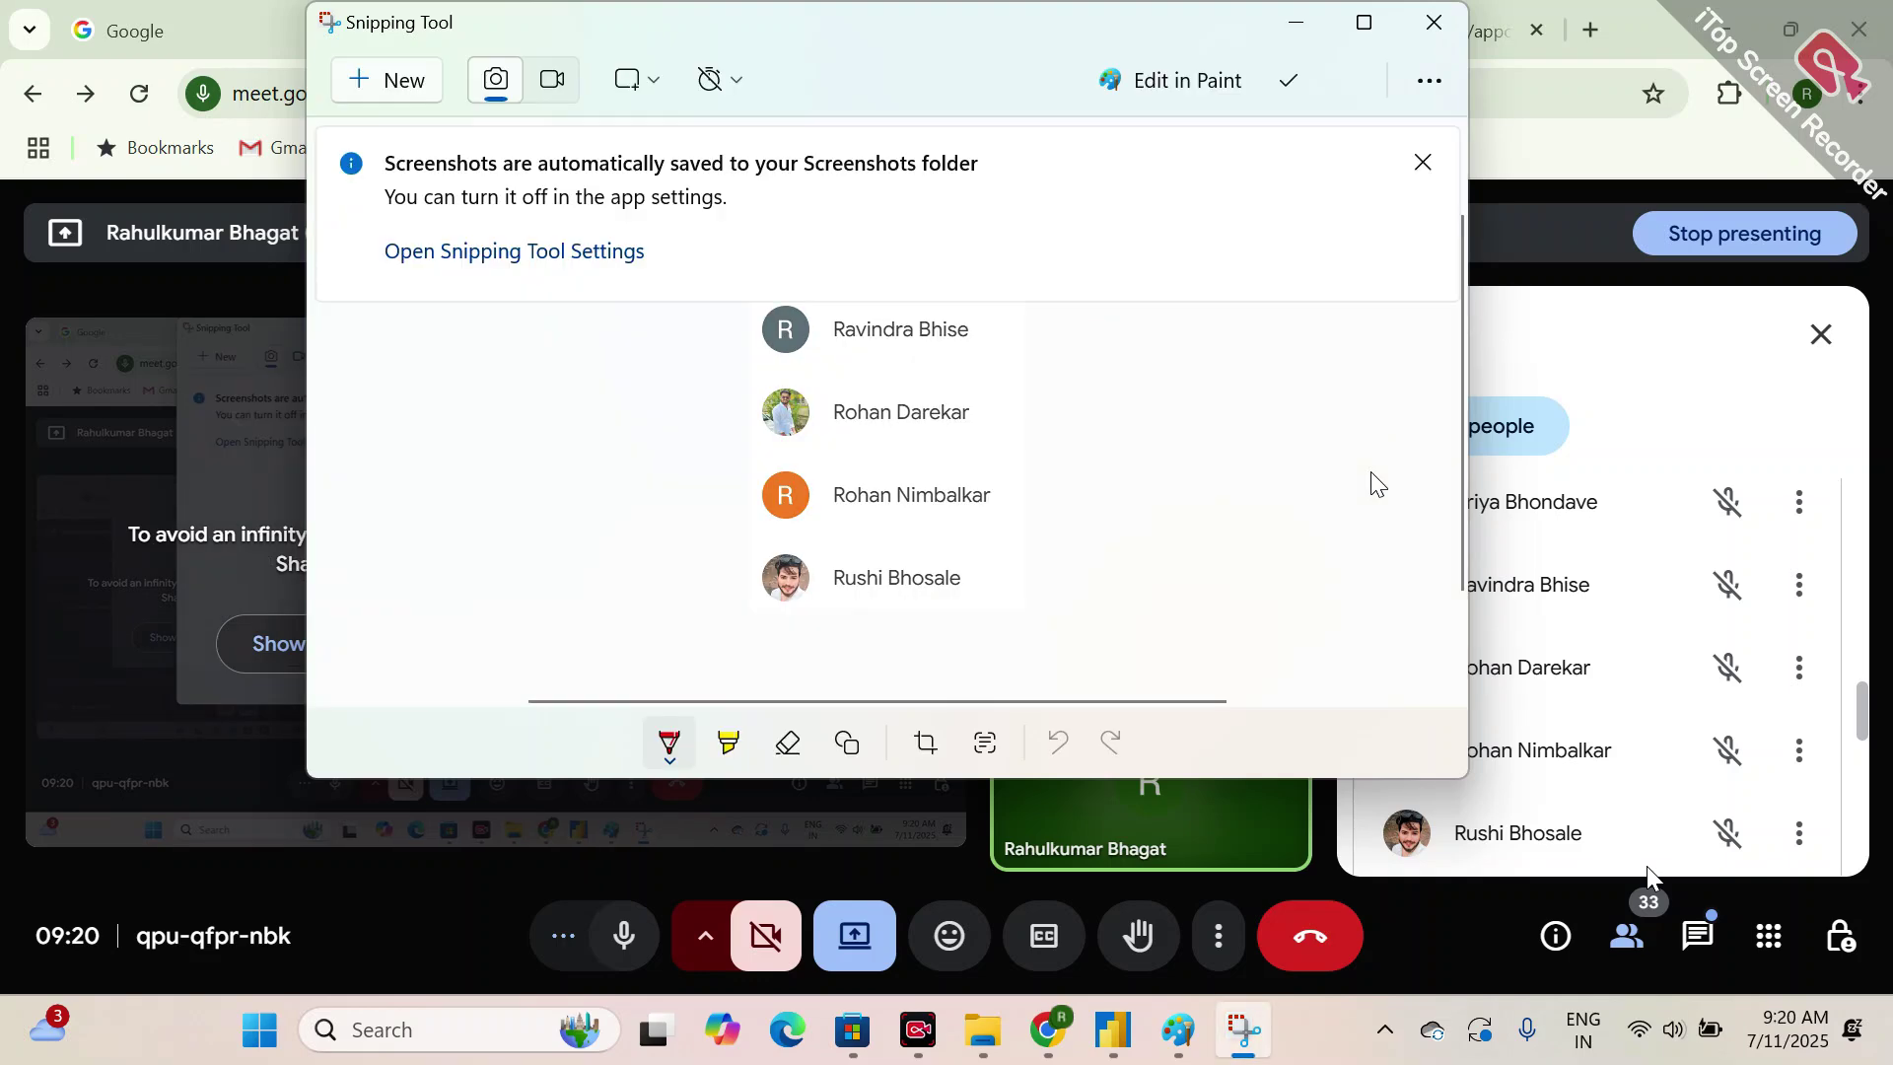
click(1180, 1051)
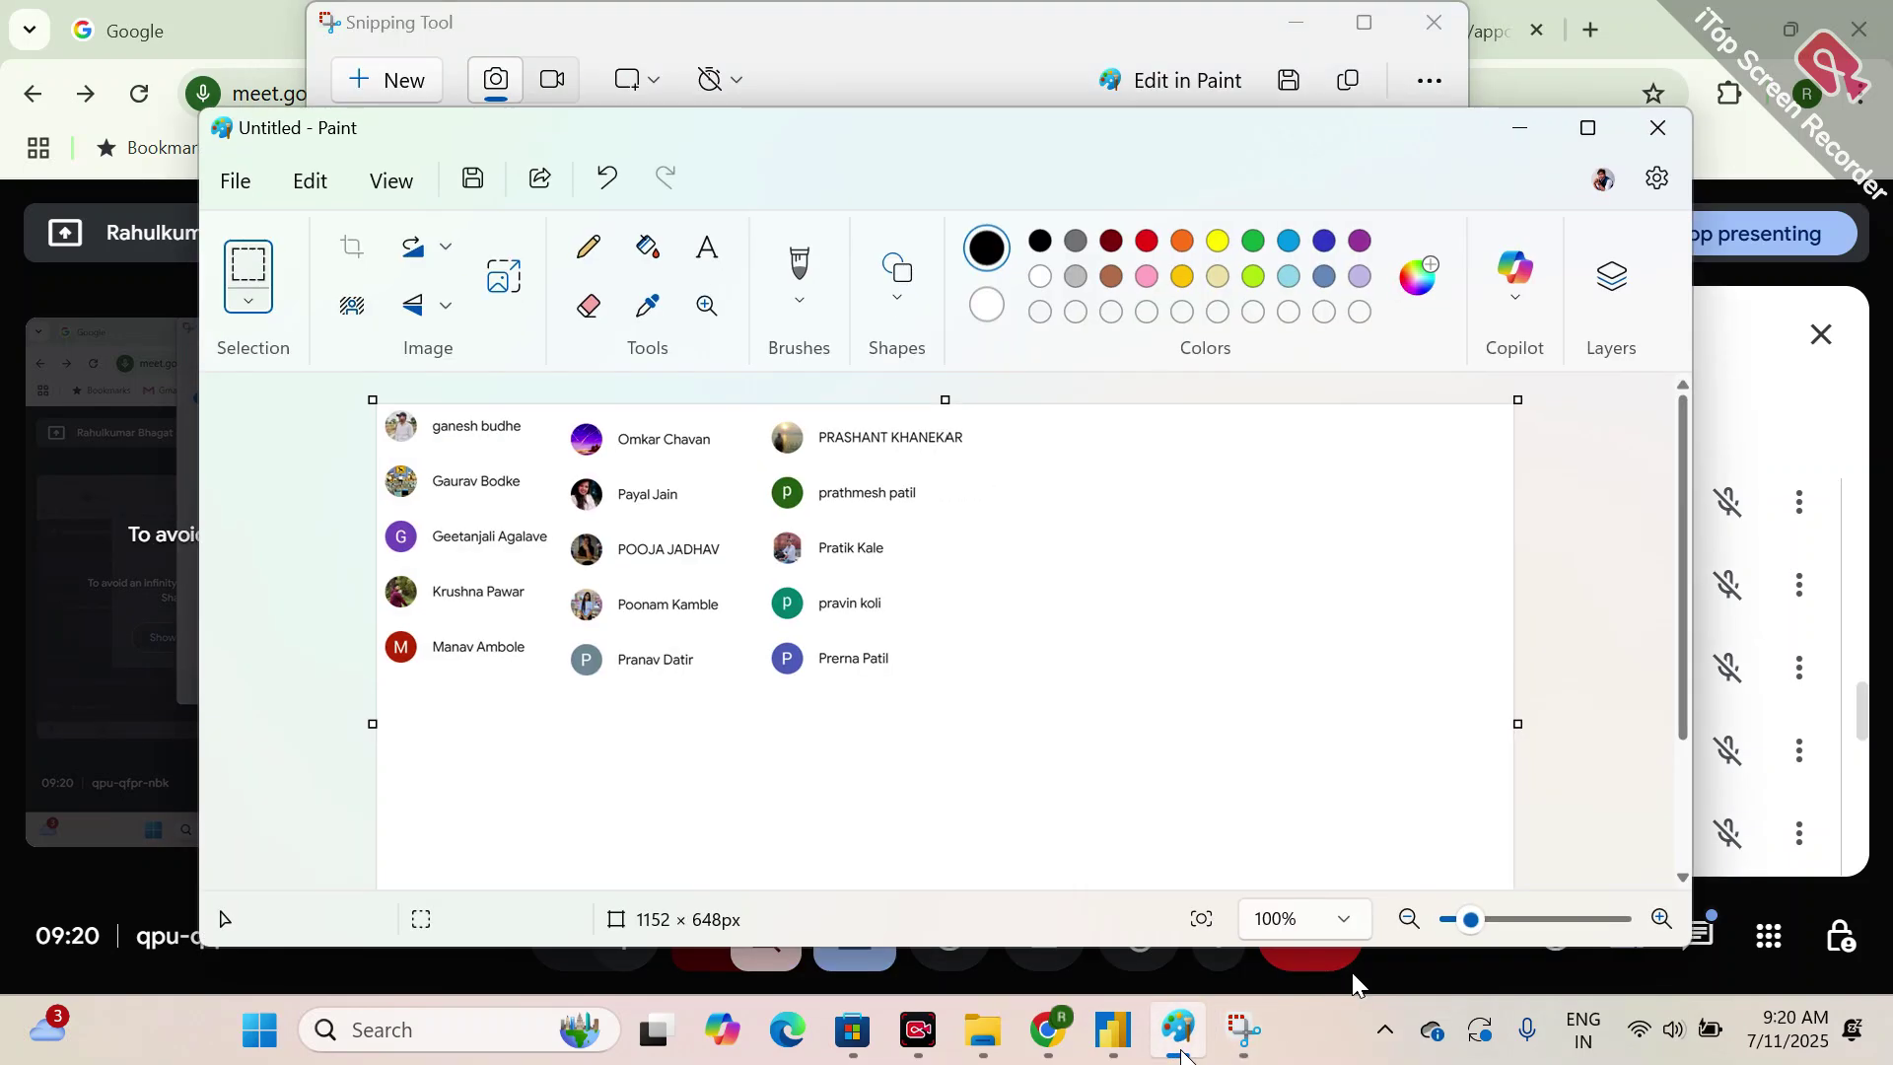
drag(437, 566, 1064, 573)
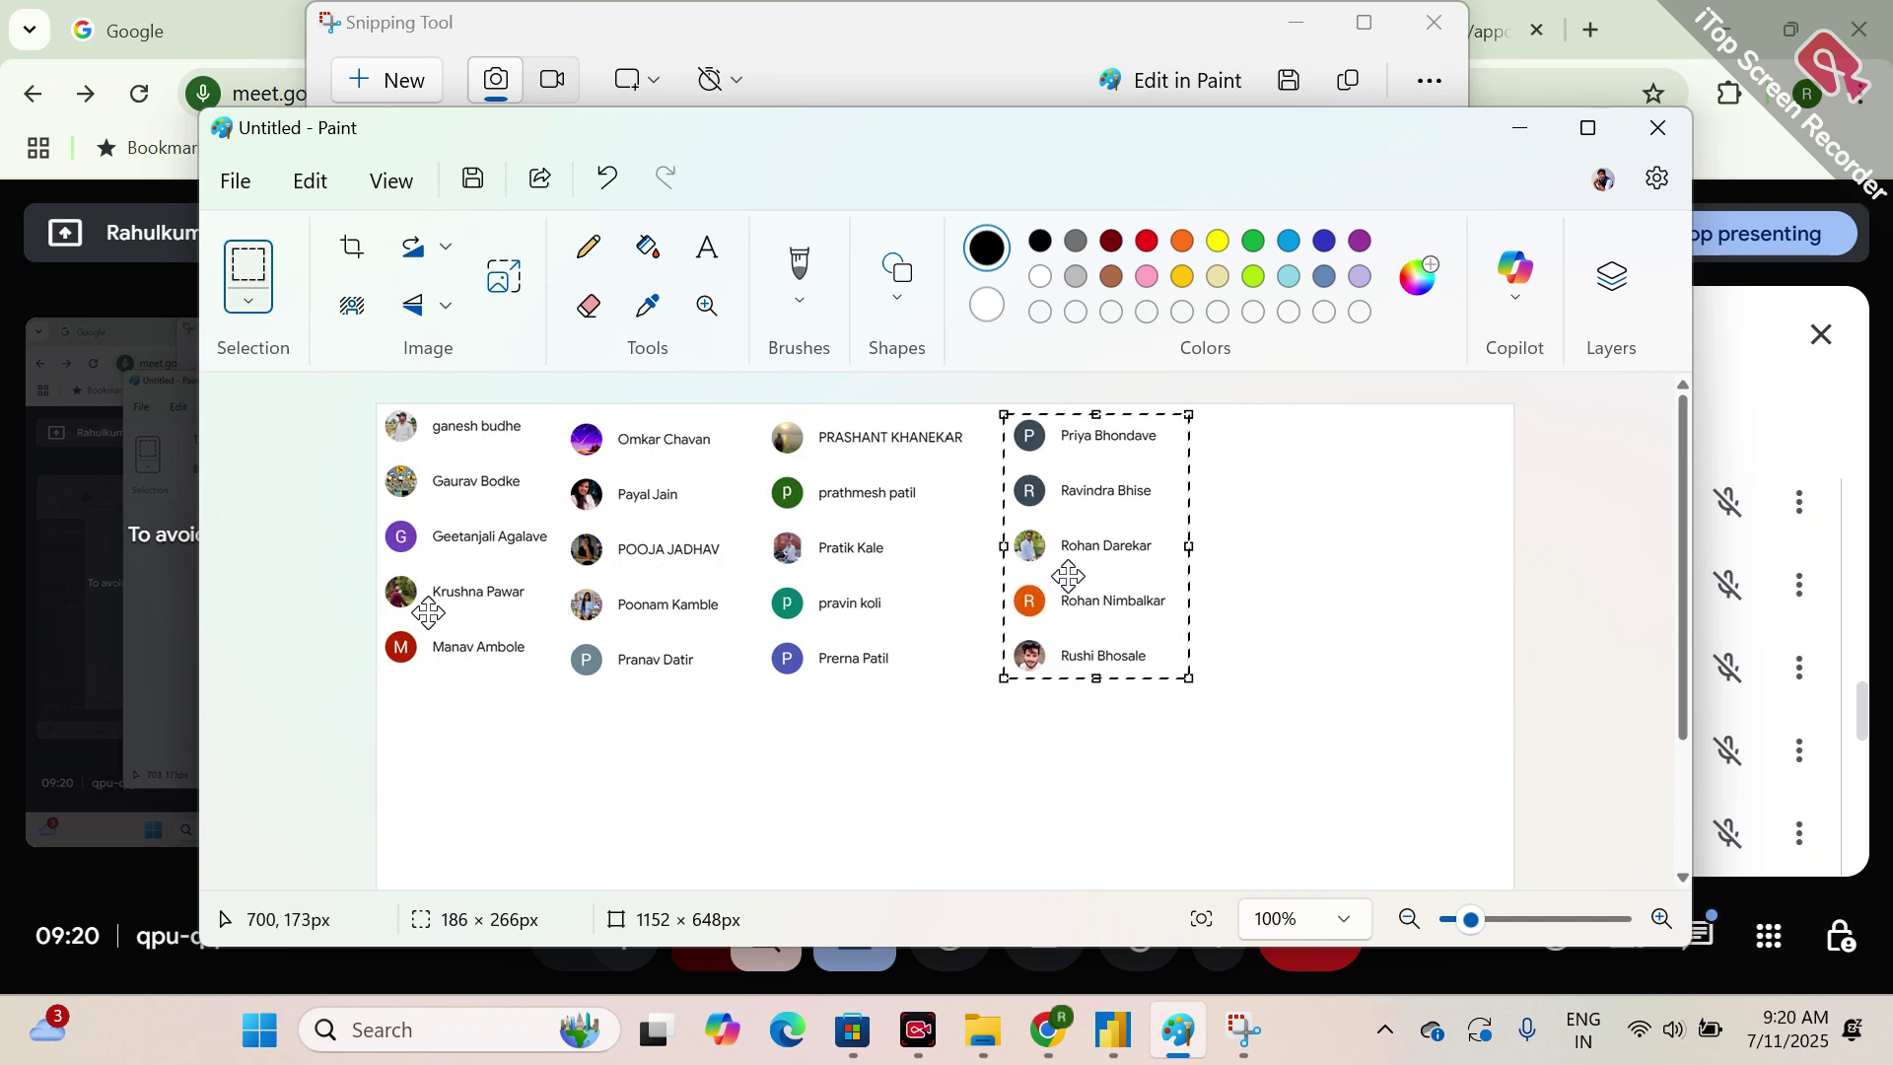
click(1229, 565)
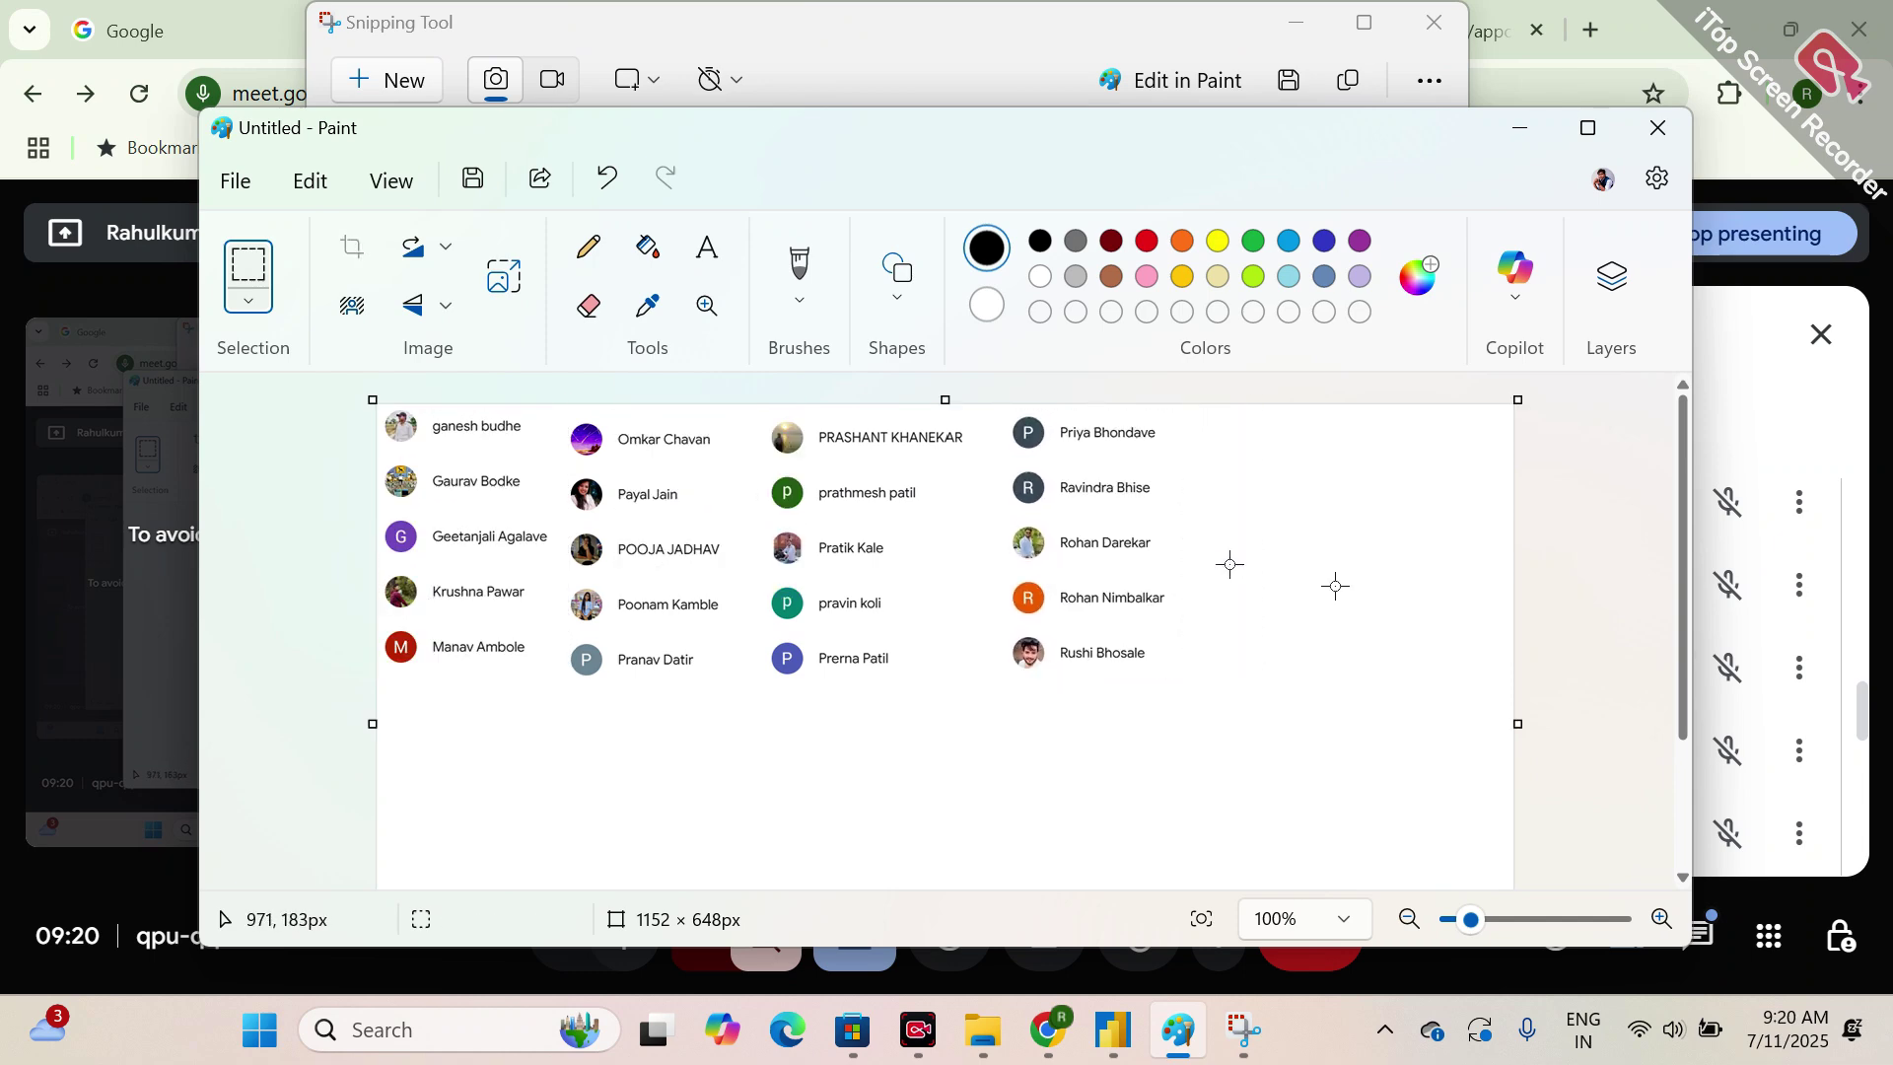
- Minimize Paint and Snipping Tool and bring the next five uncaptured names in the Meet people list into view
click(1513, 128)
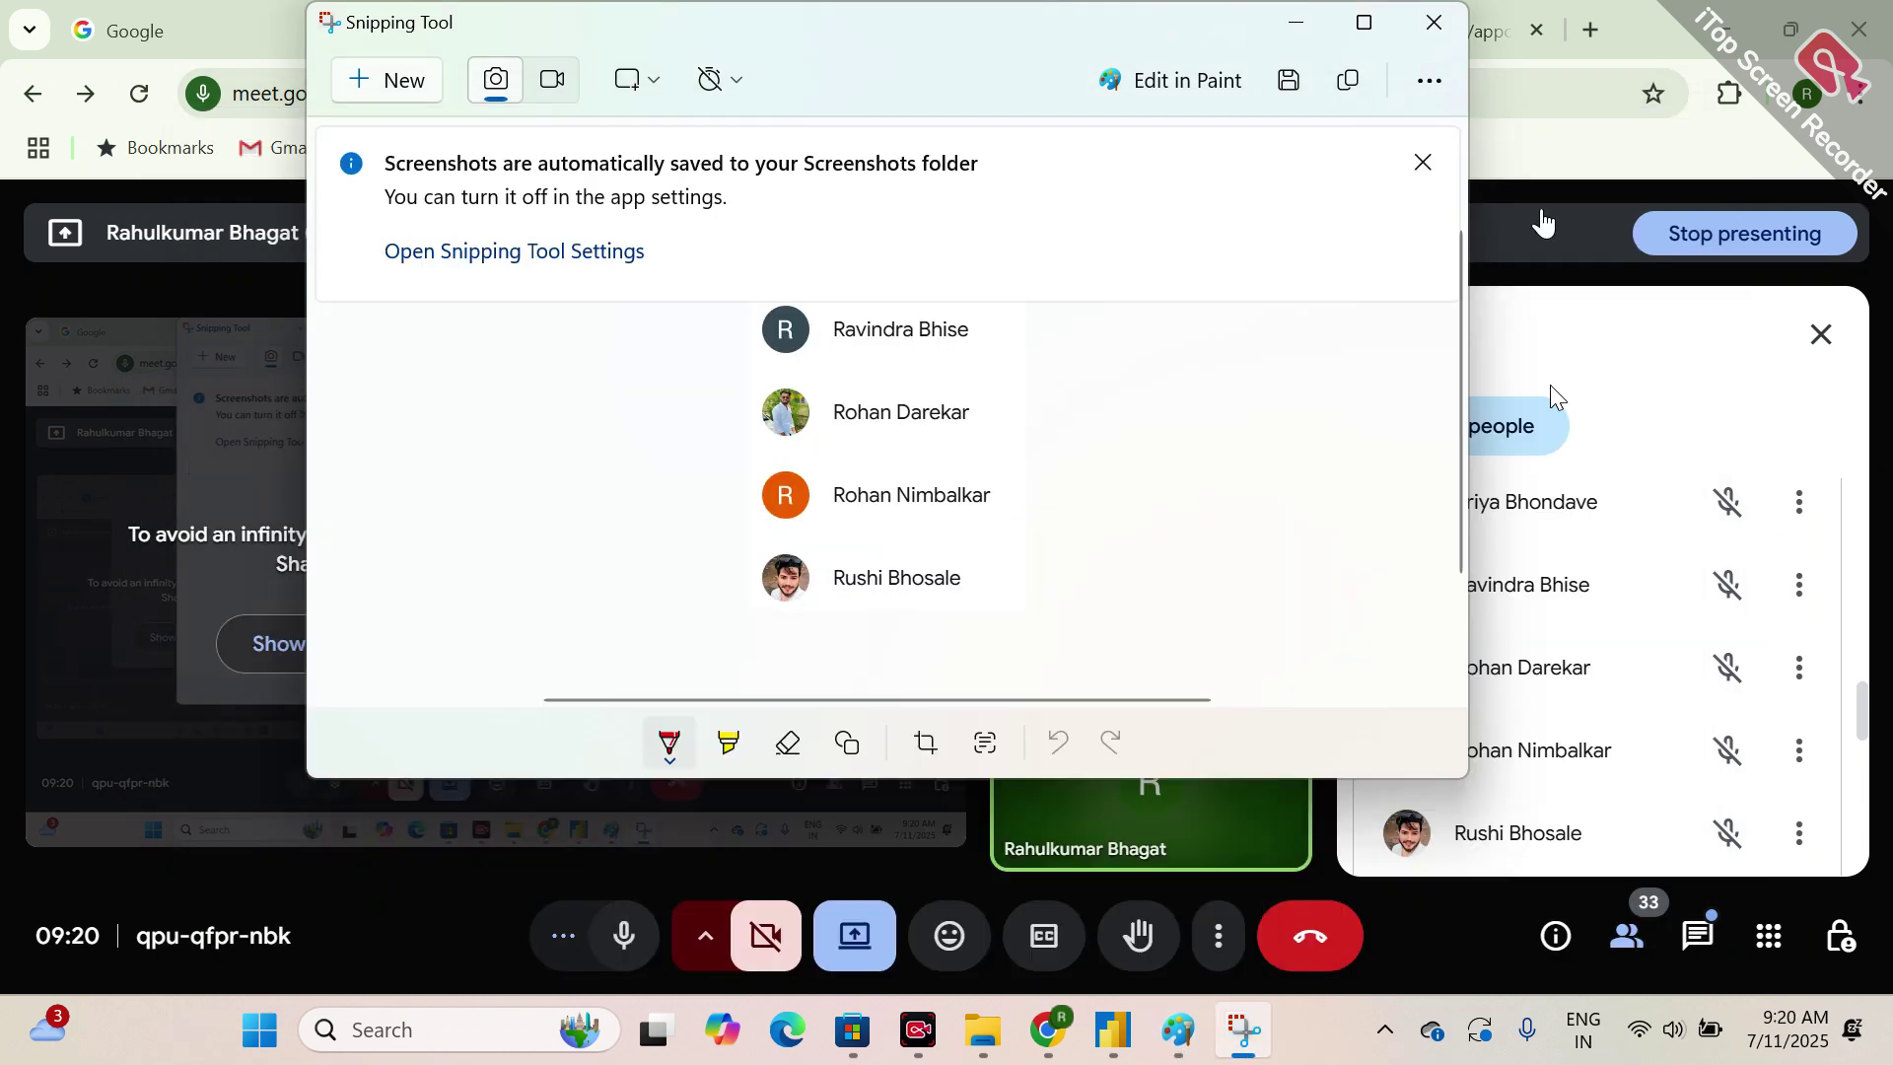
click(1294, 36)
scroll(1534, 560, down, 2)
scroll(1533, 560, down, 2)
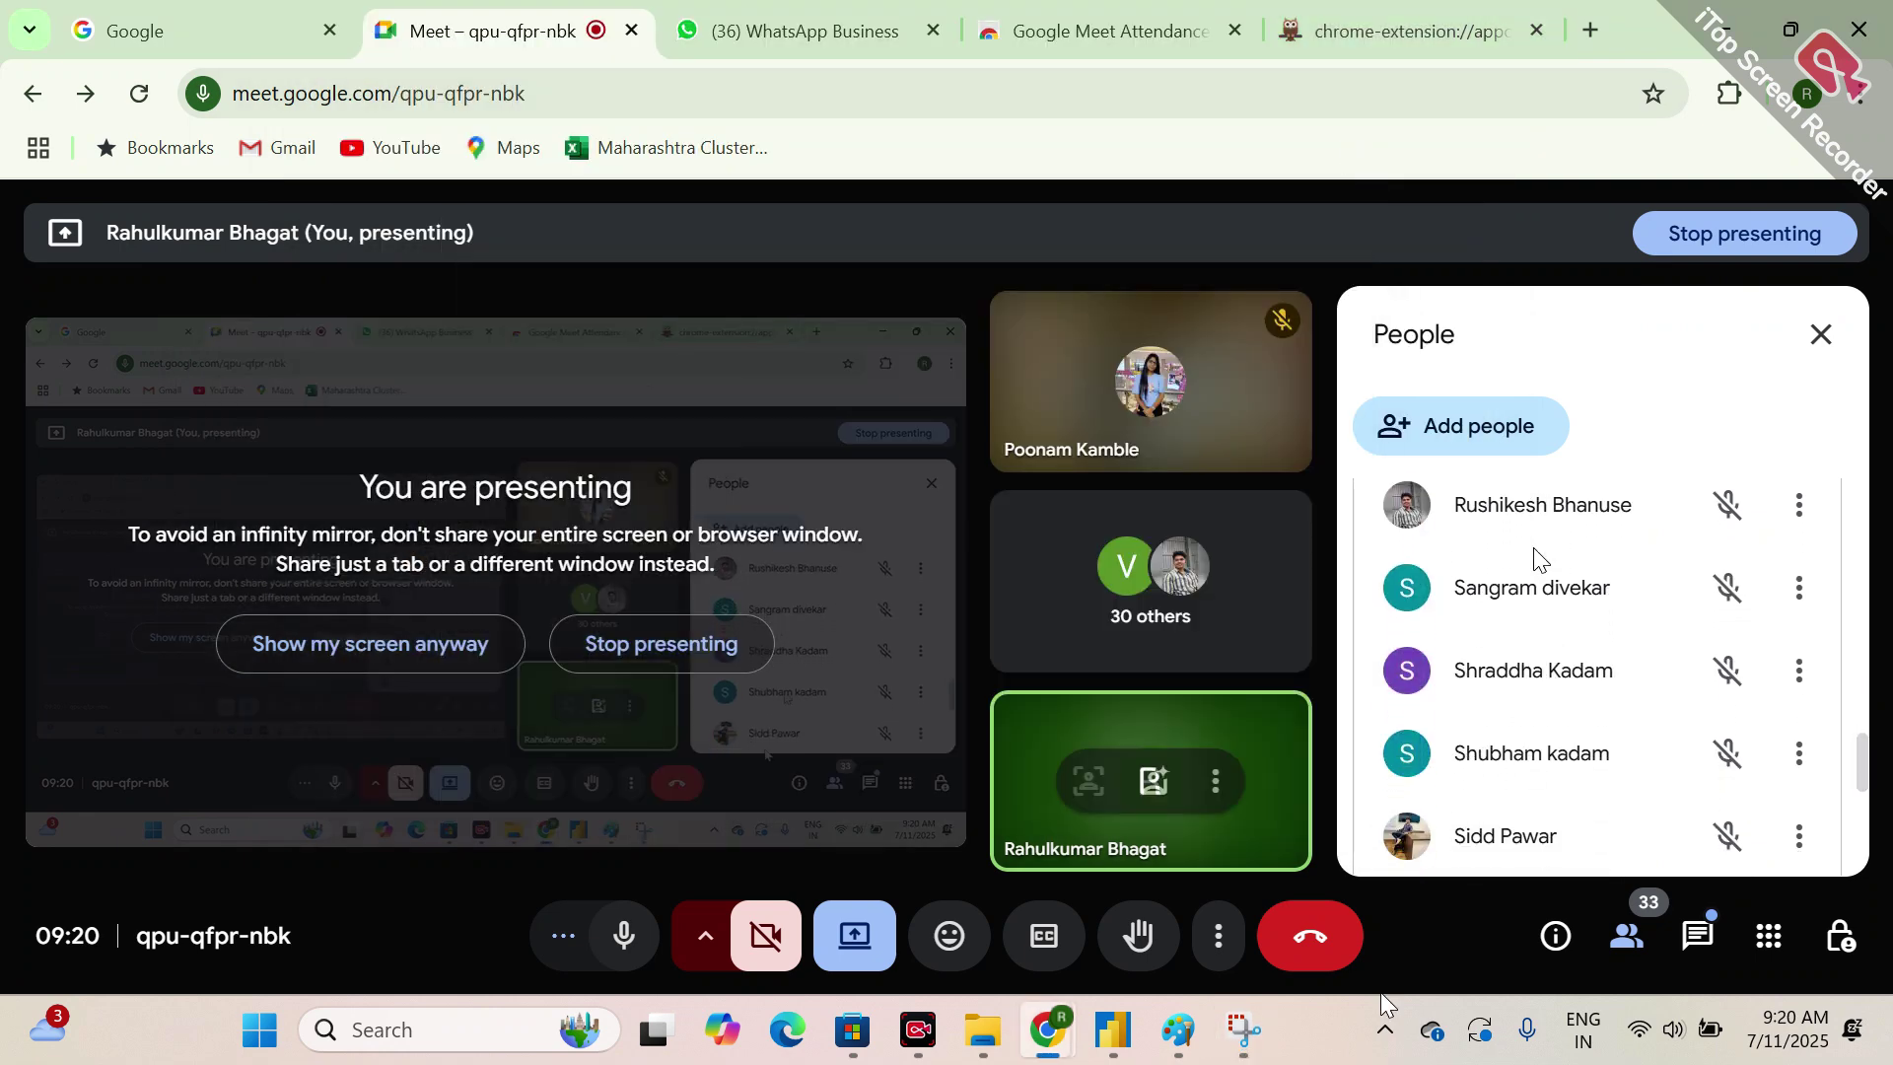
- Capture a new rectangular snip of the five visible participants in the Meet people list, and minimize Snipping Tool
click(1243, 1030)
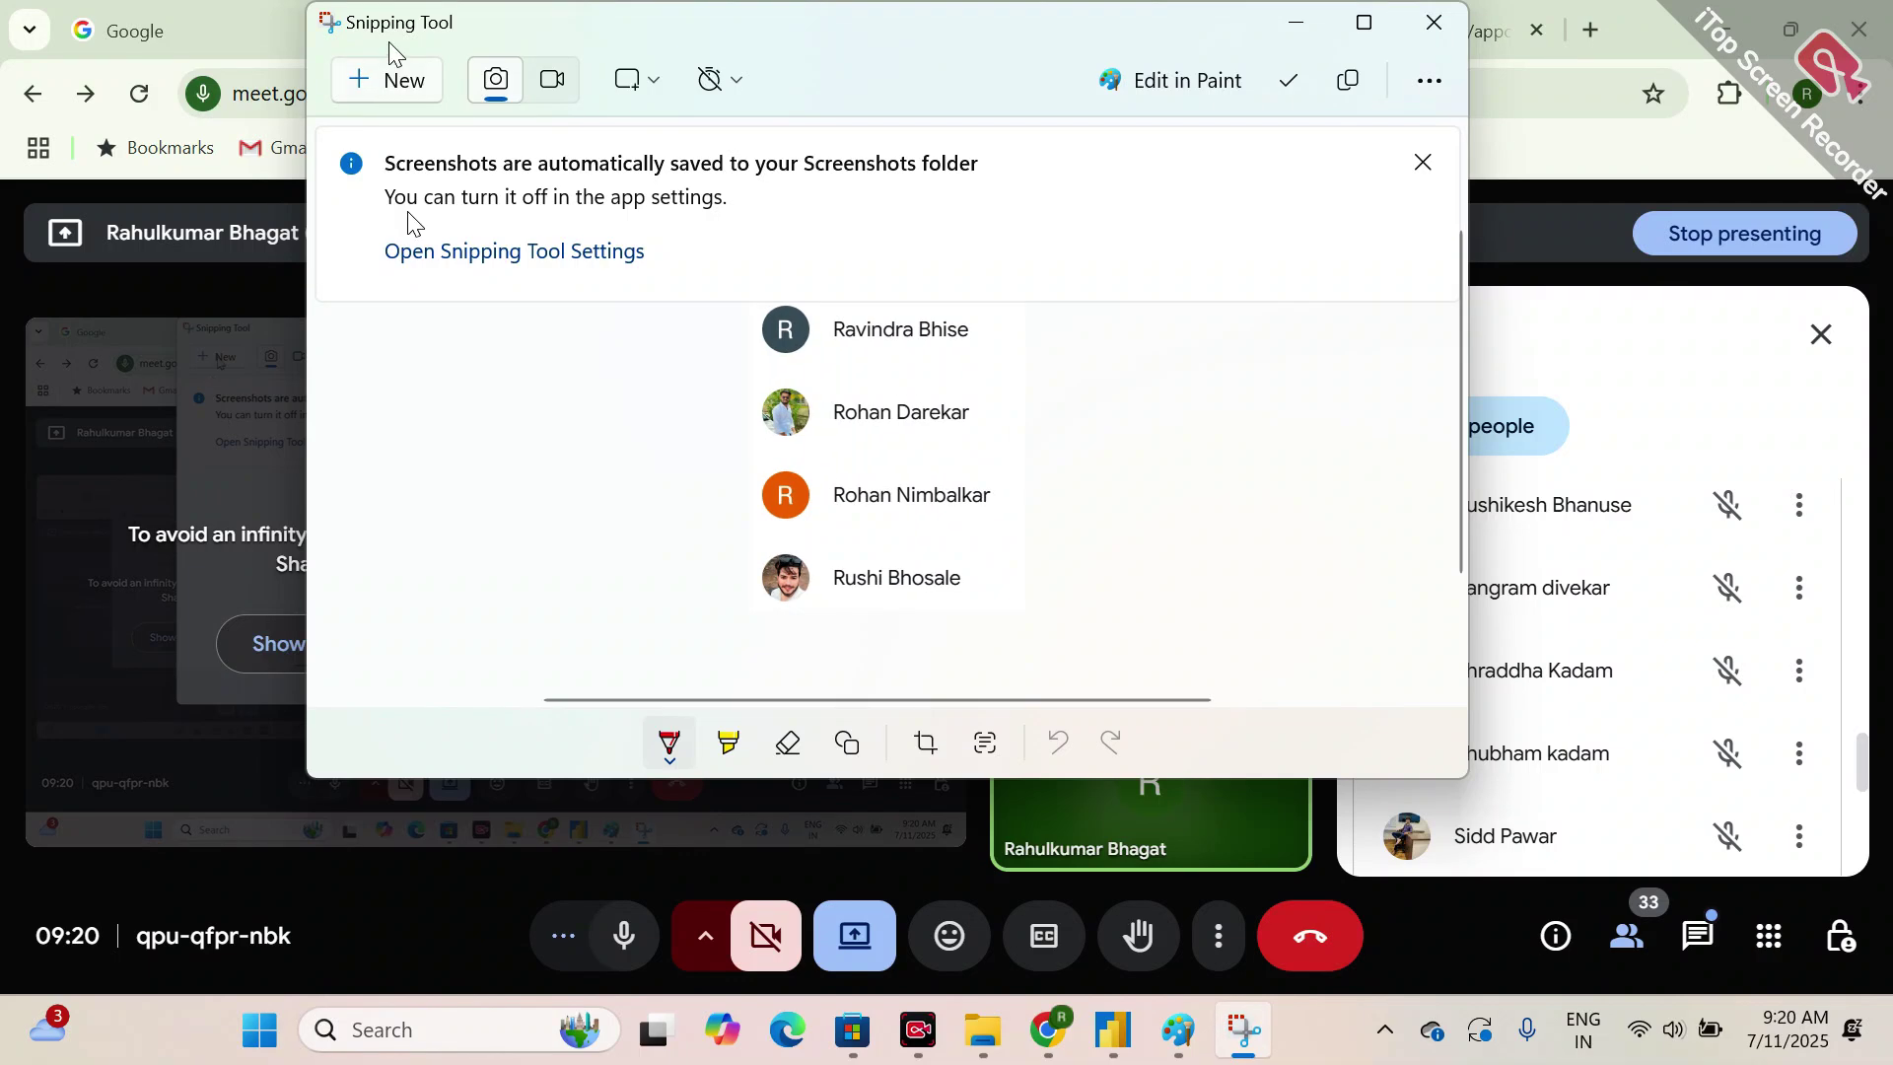
click(400, 81)
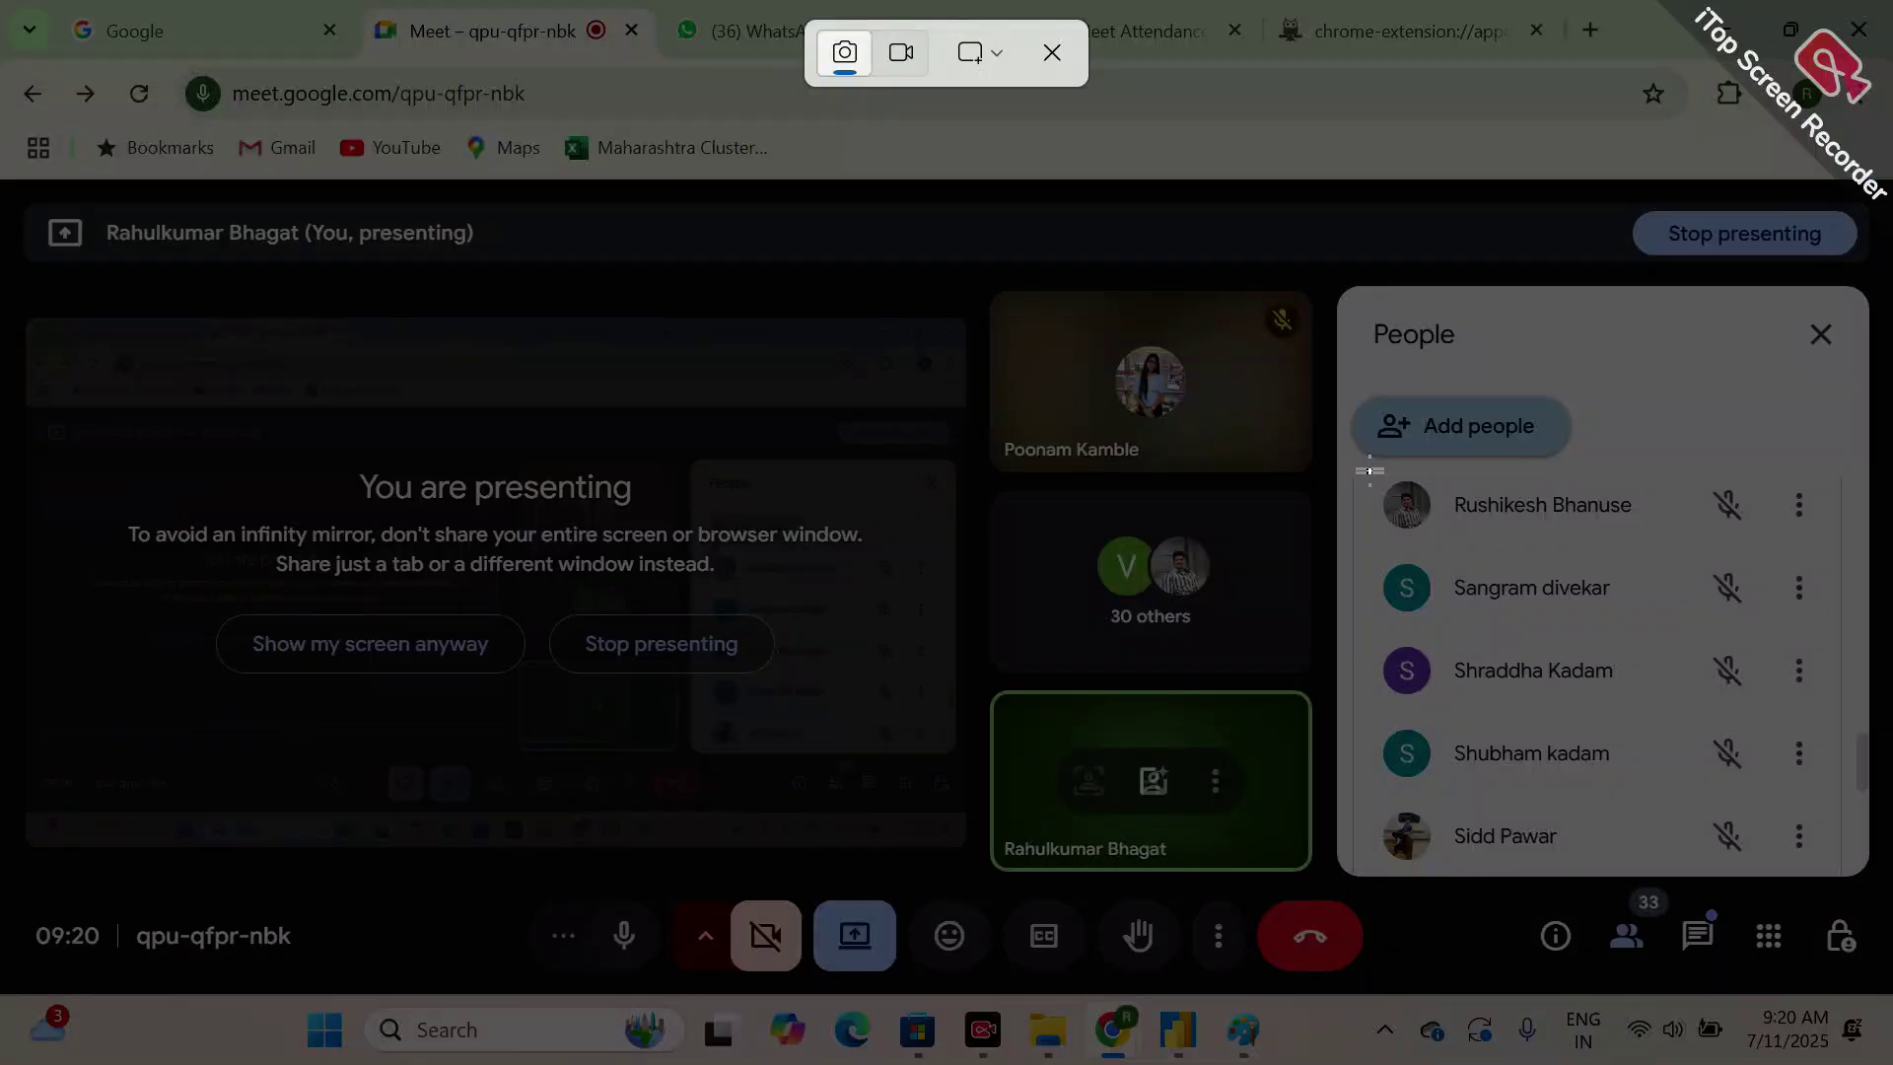
drag(1369, 471, 1670, 867)
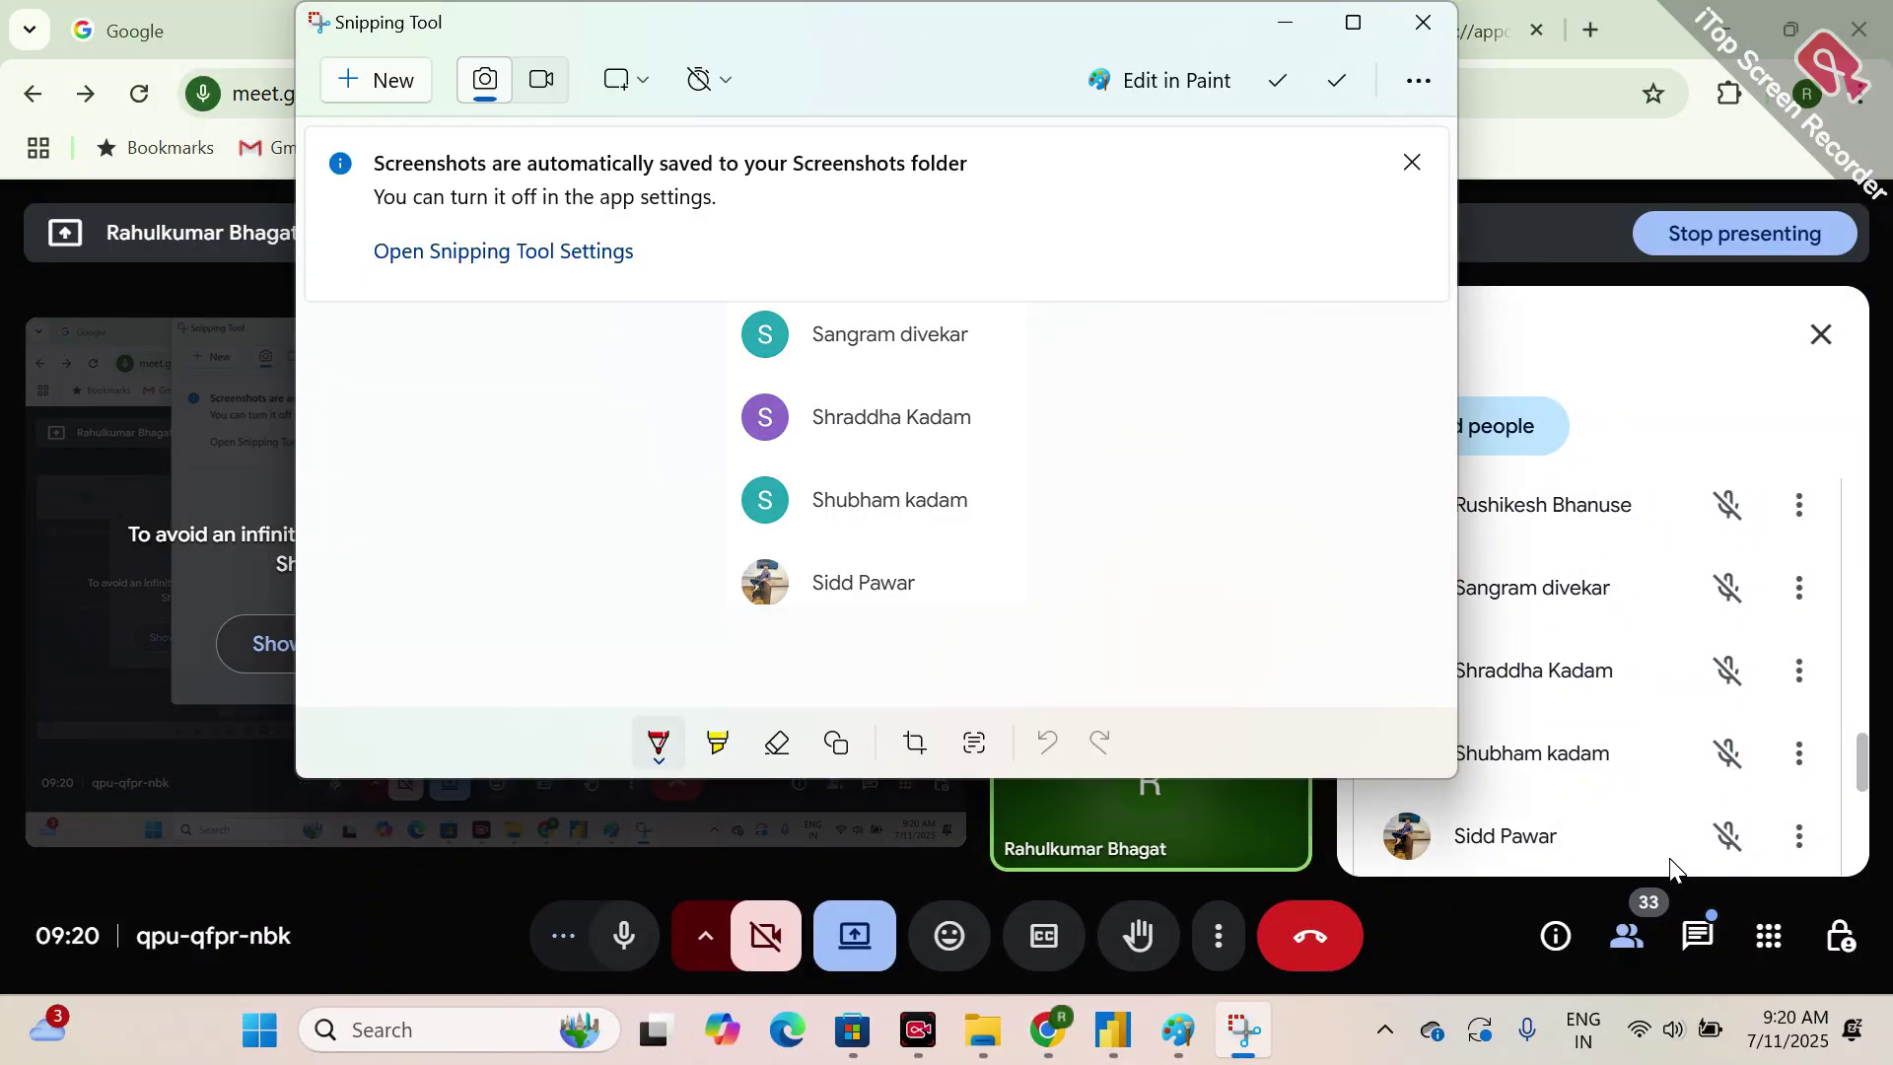
click(1244, 1030)
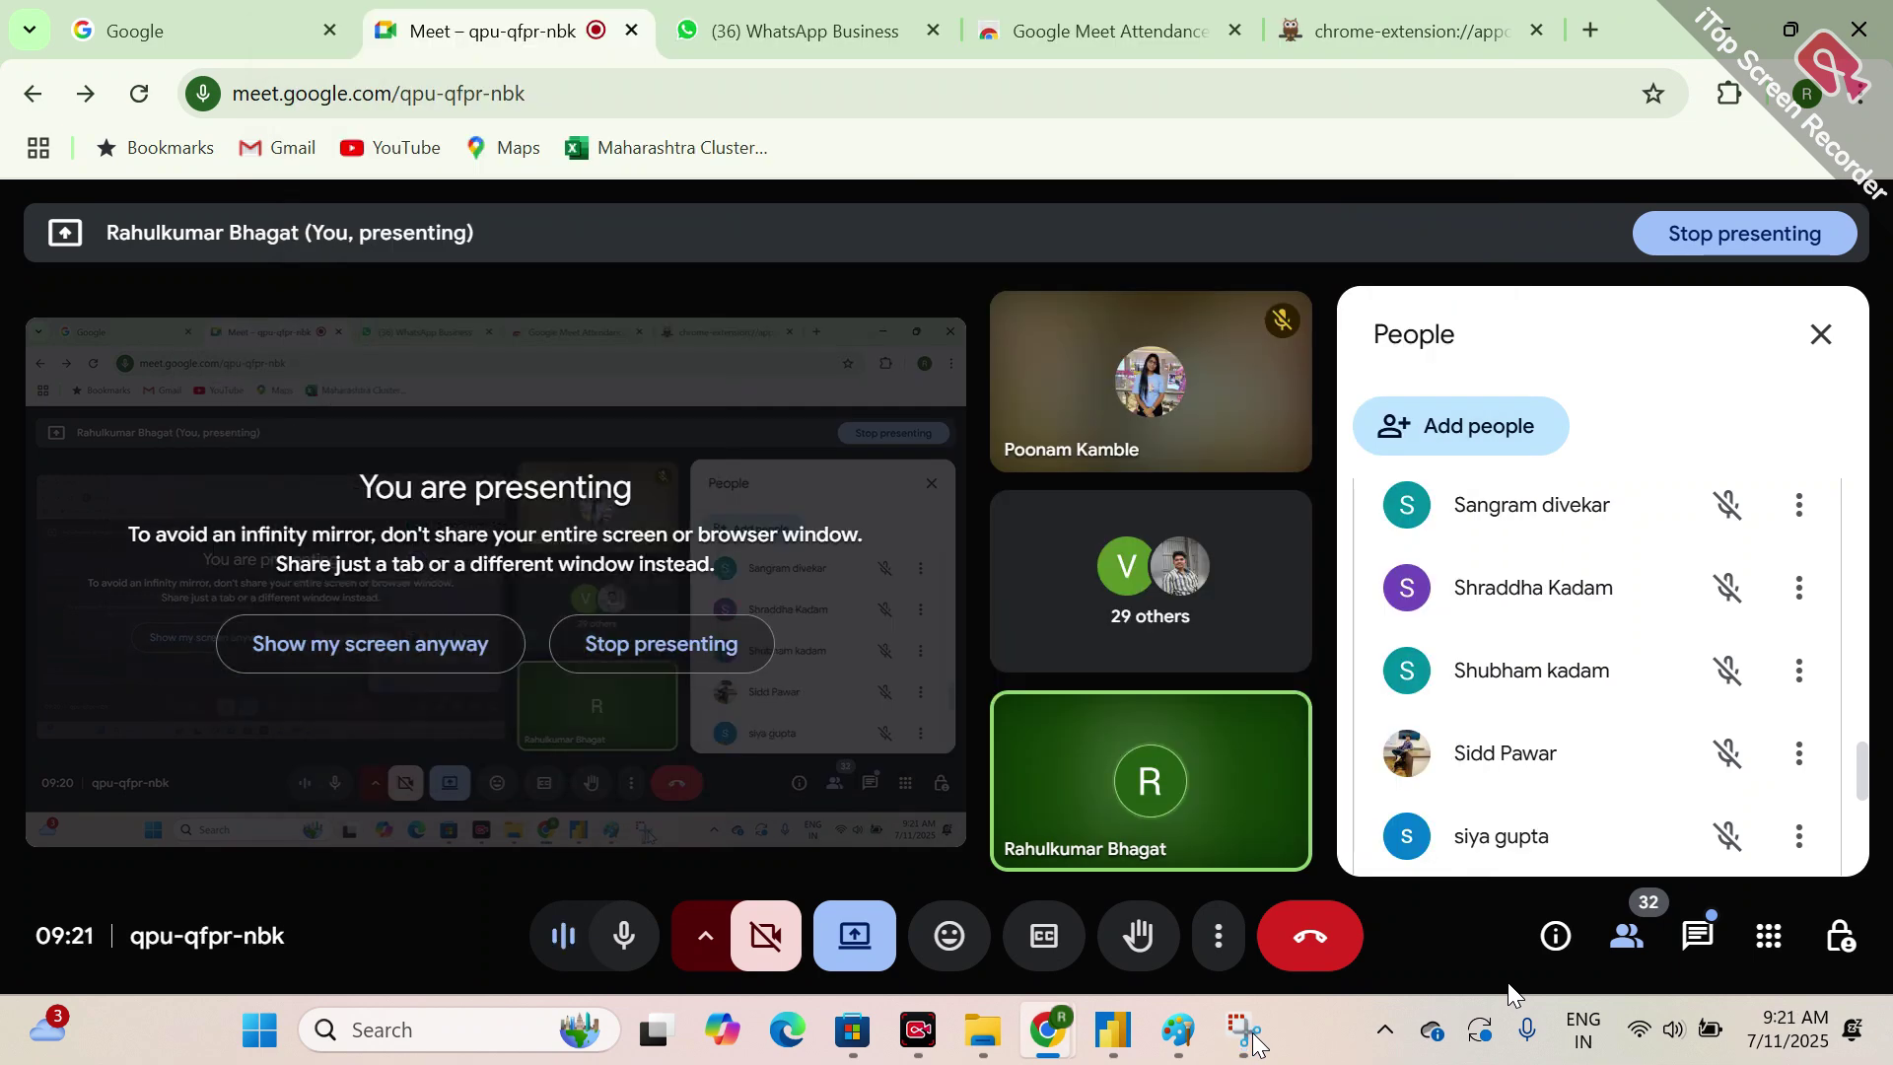
mouse_move(918, 1030)
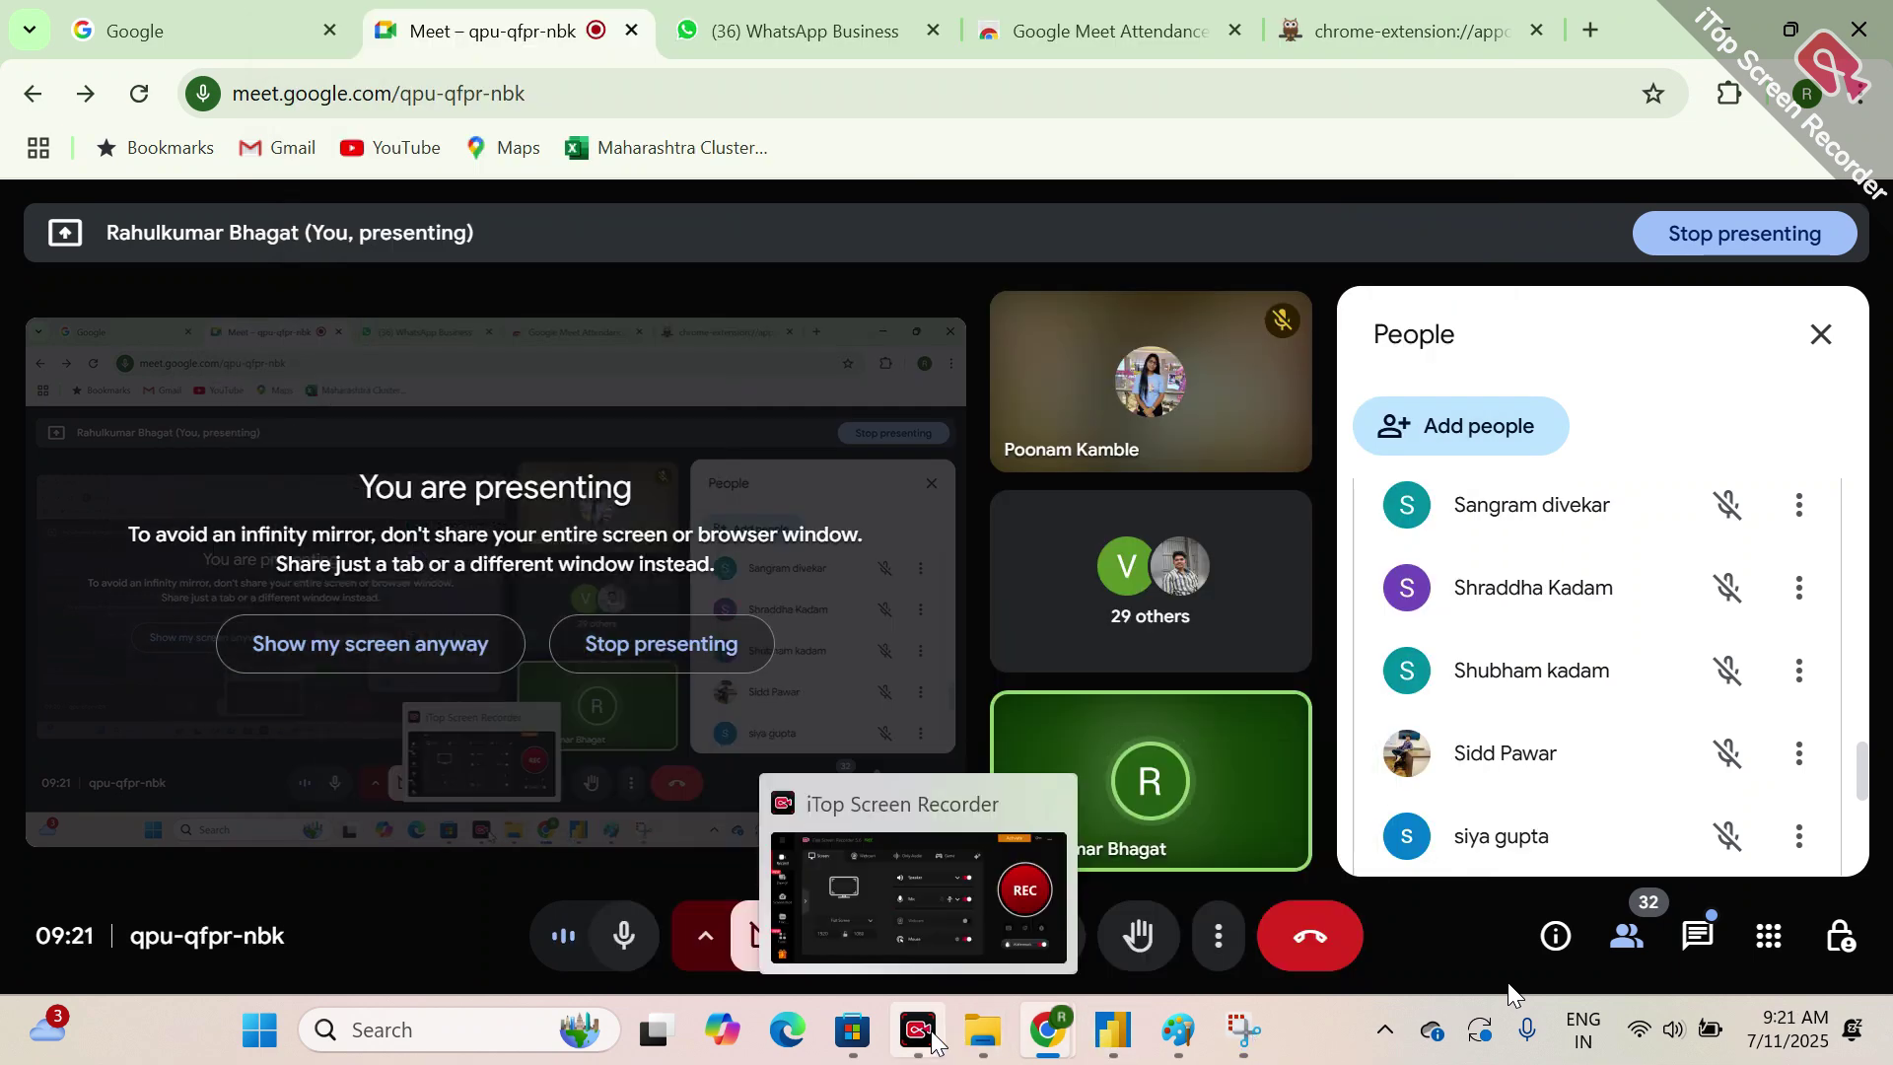
mouse_move(952, 899)
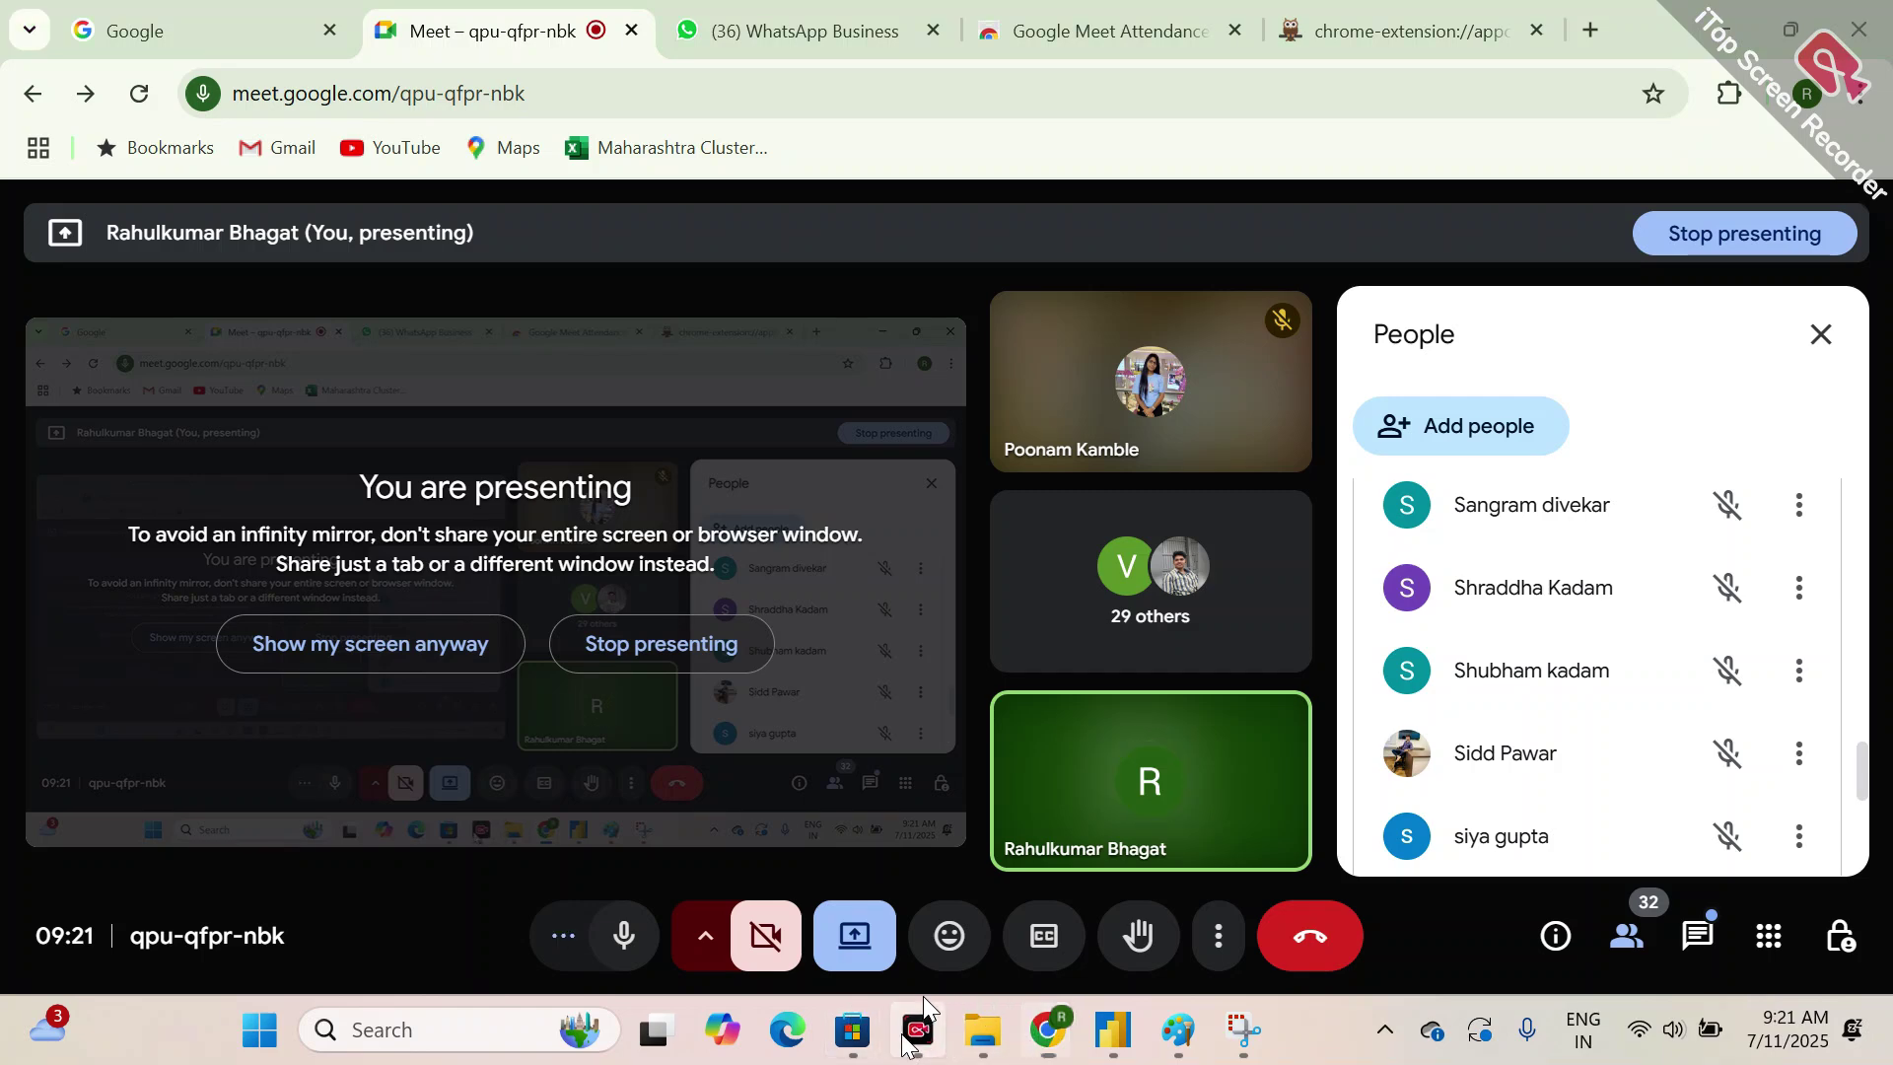
mouse_move(1053, 1040)
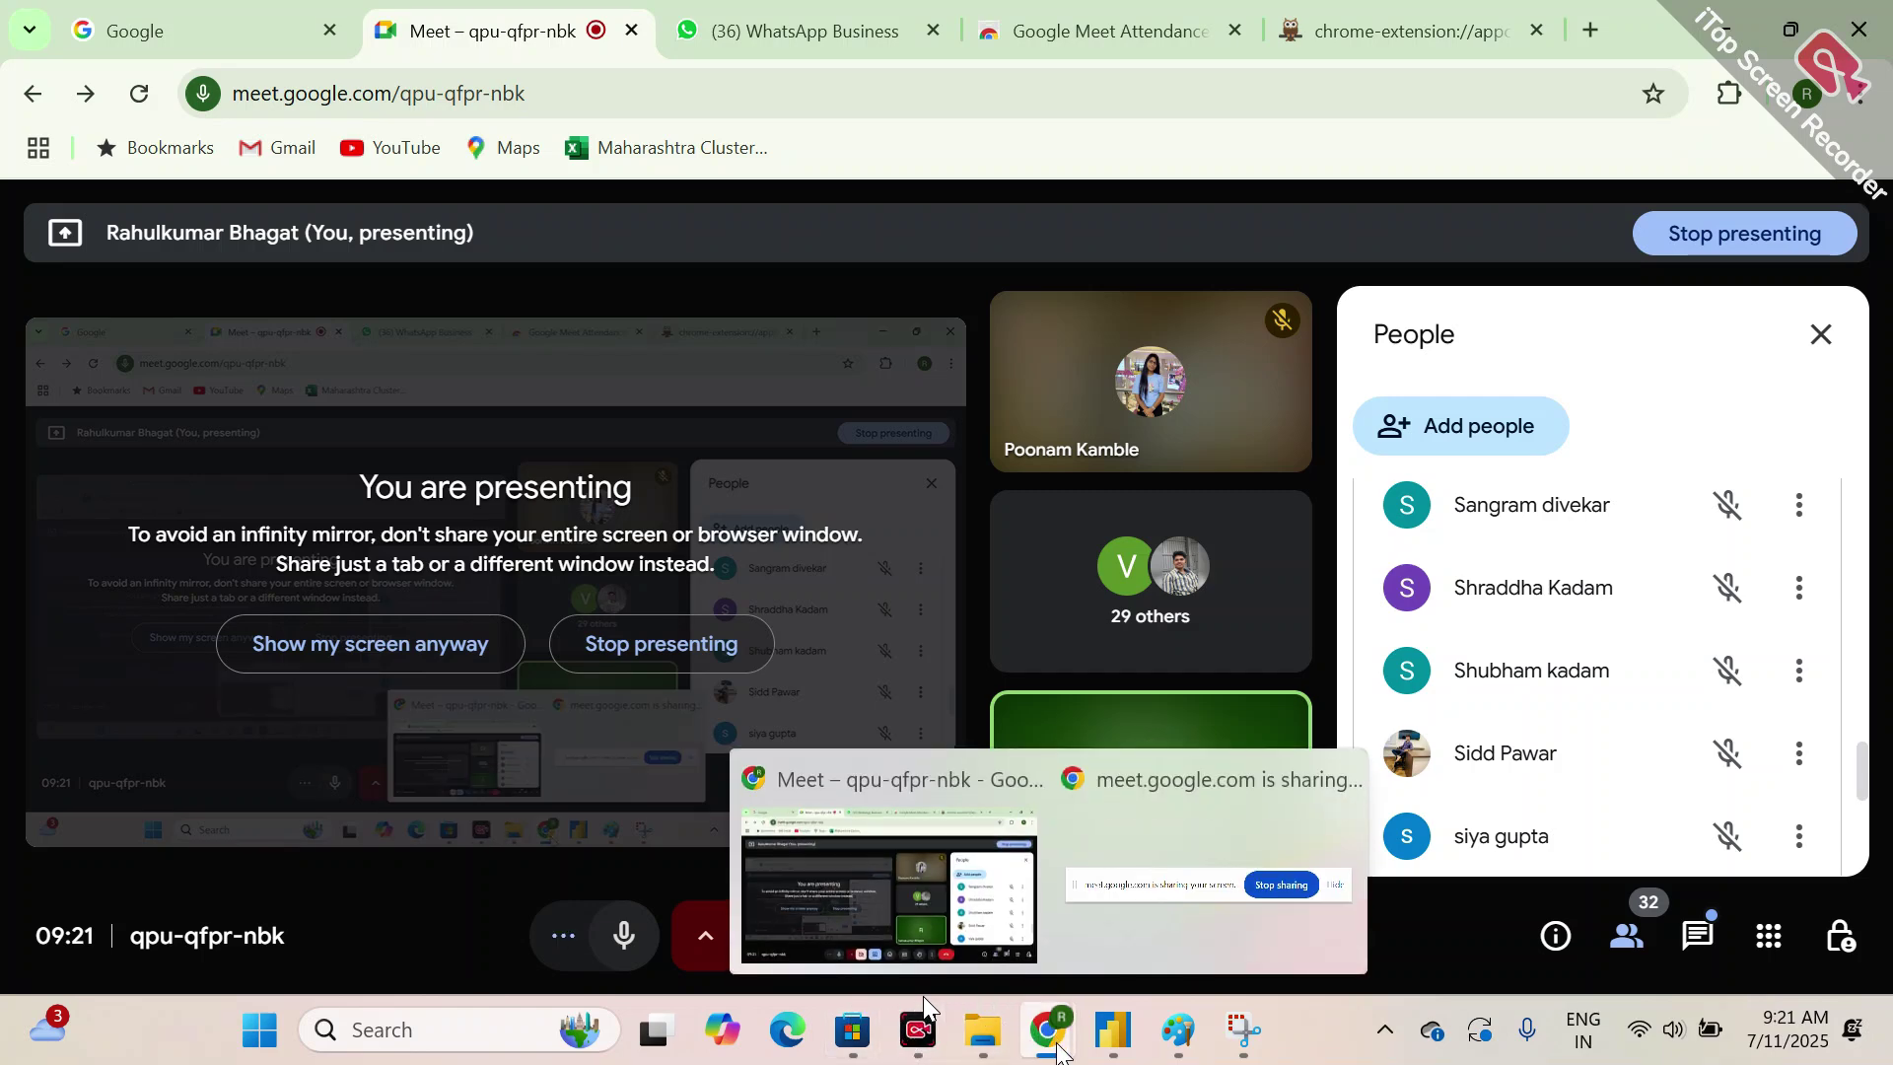